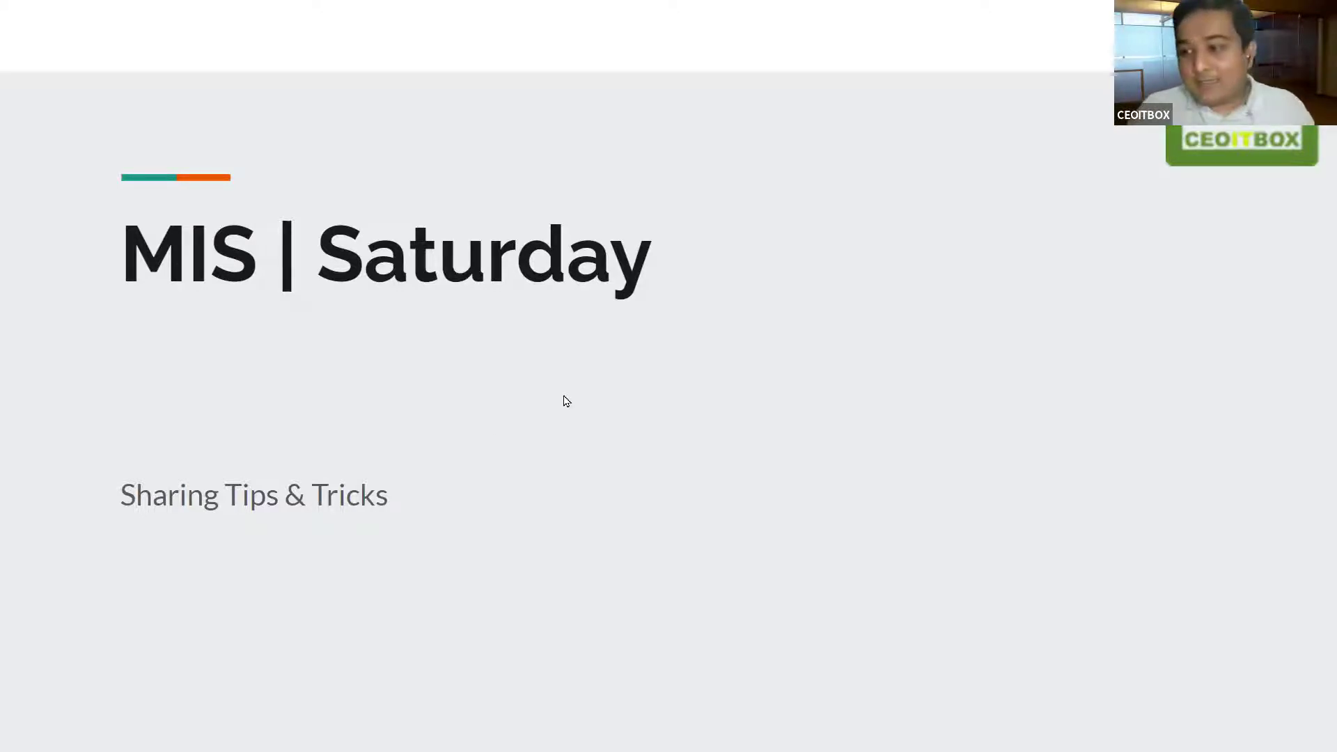
- Advance from the 'MIS | Saturday' title slide to the butterfly effect quote slide
mouse_move(503, 3)
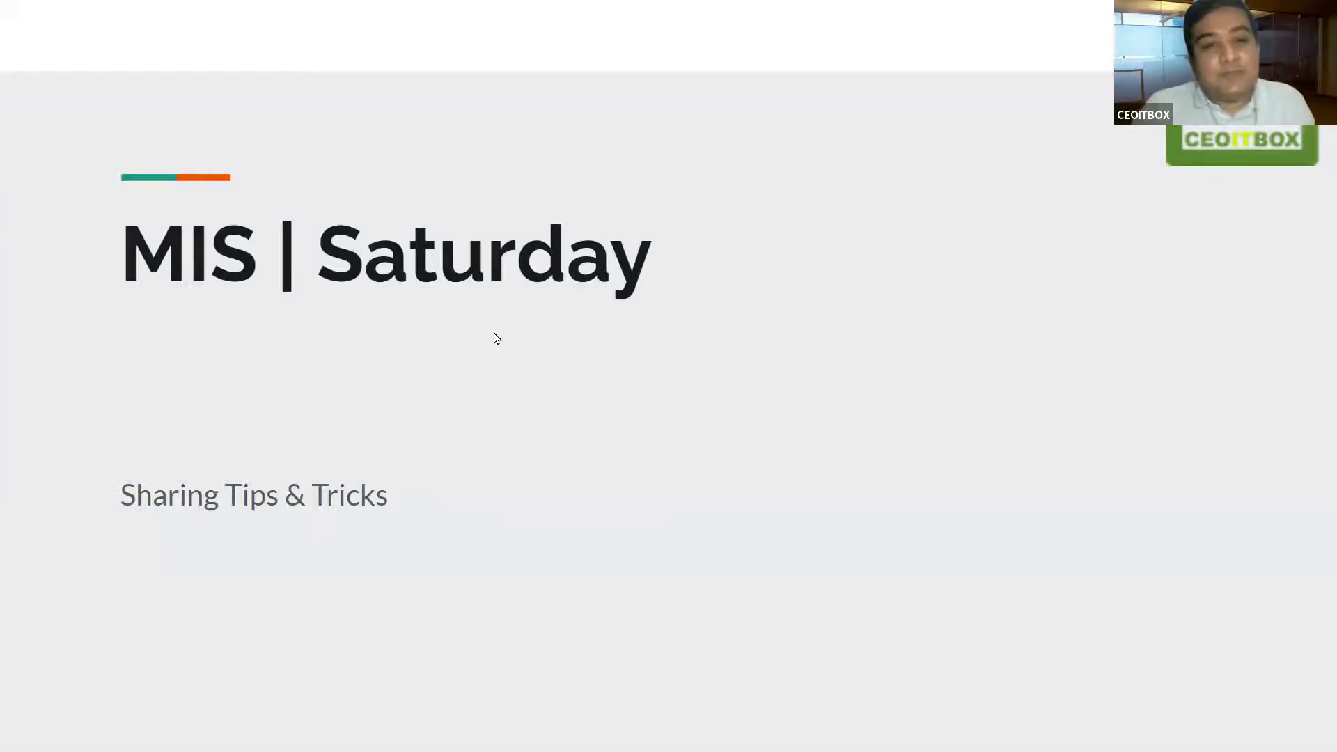
key(Right)
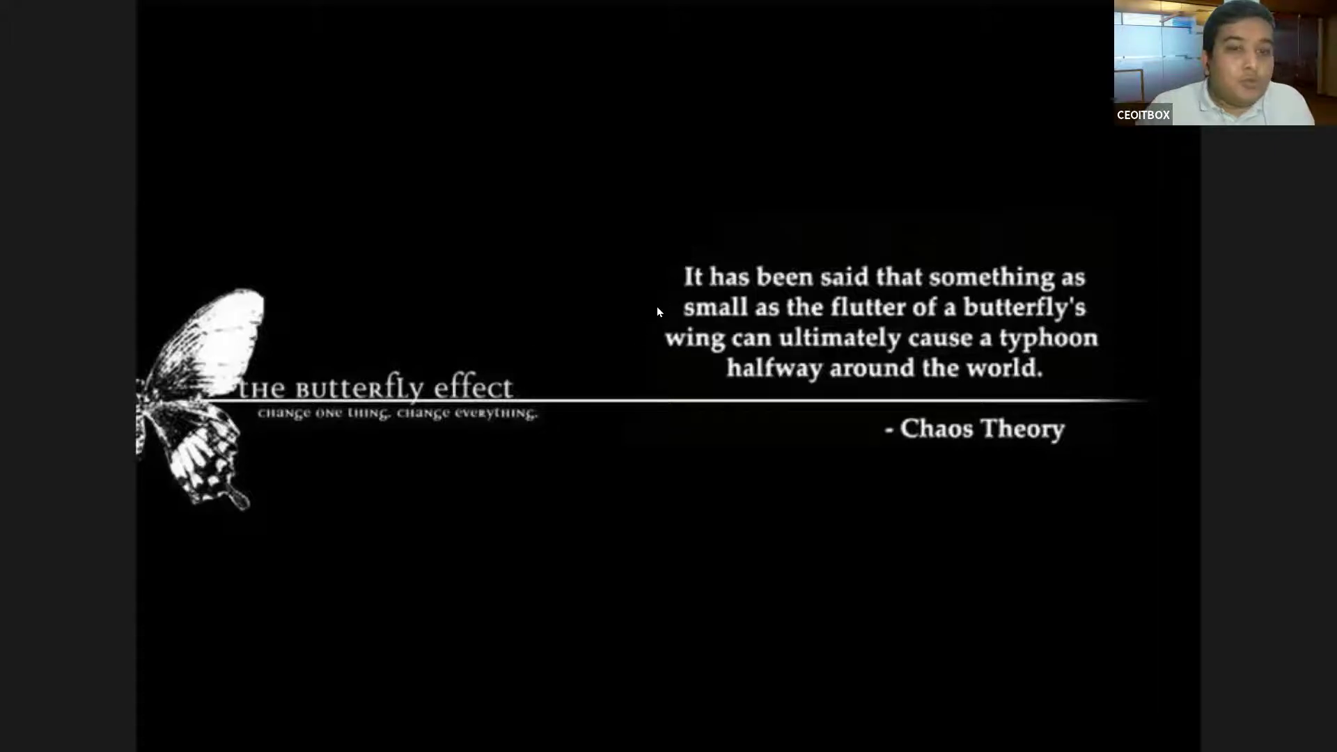
- Advance to the 18-topic Contents slide and bring Quick Links.txt in front of it
click(638, 334)
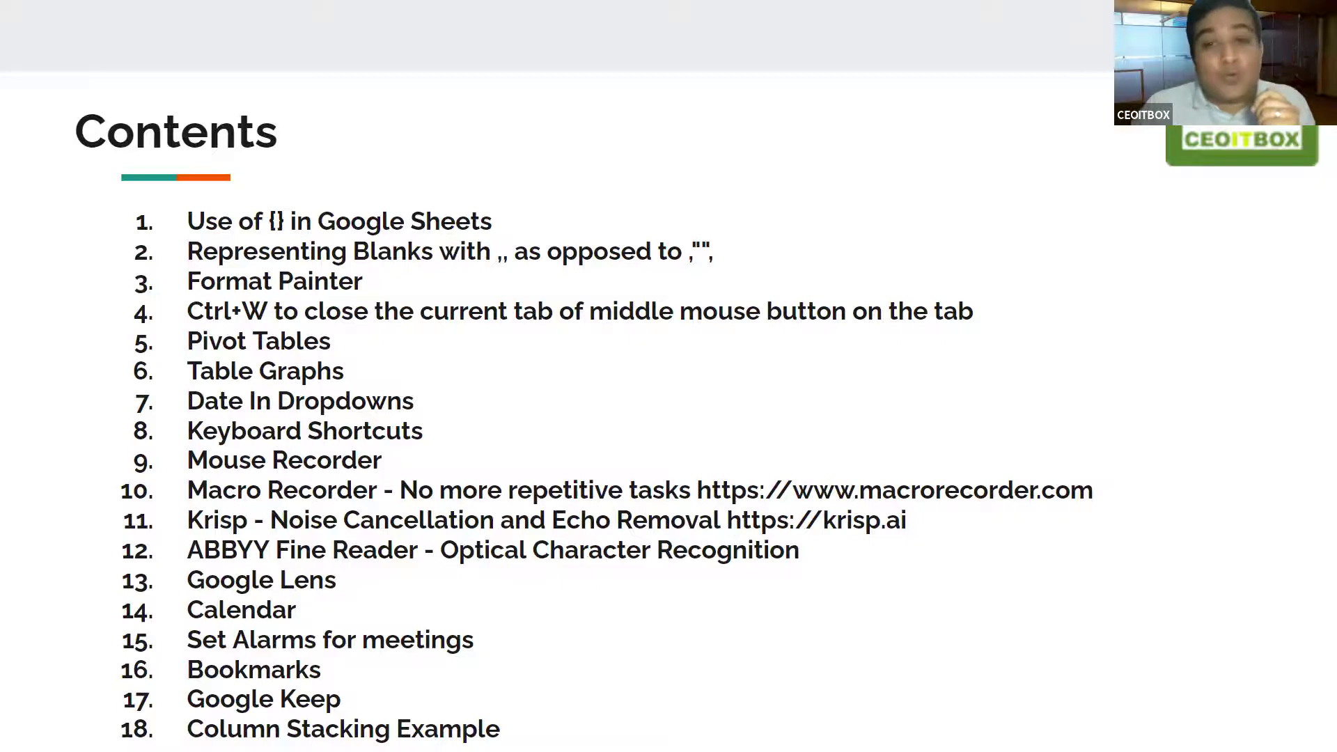
key(alt+Tab)
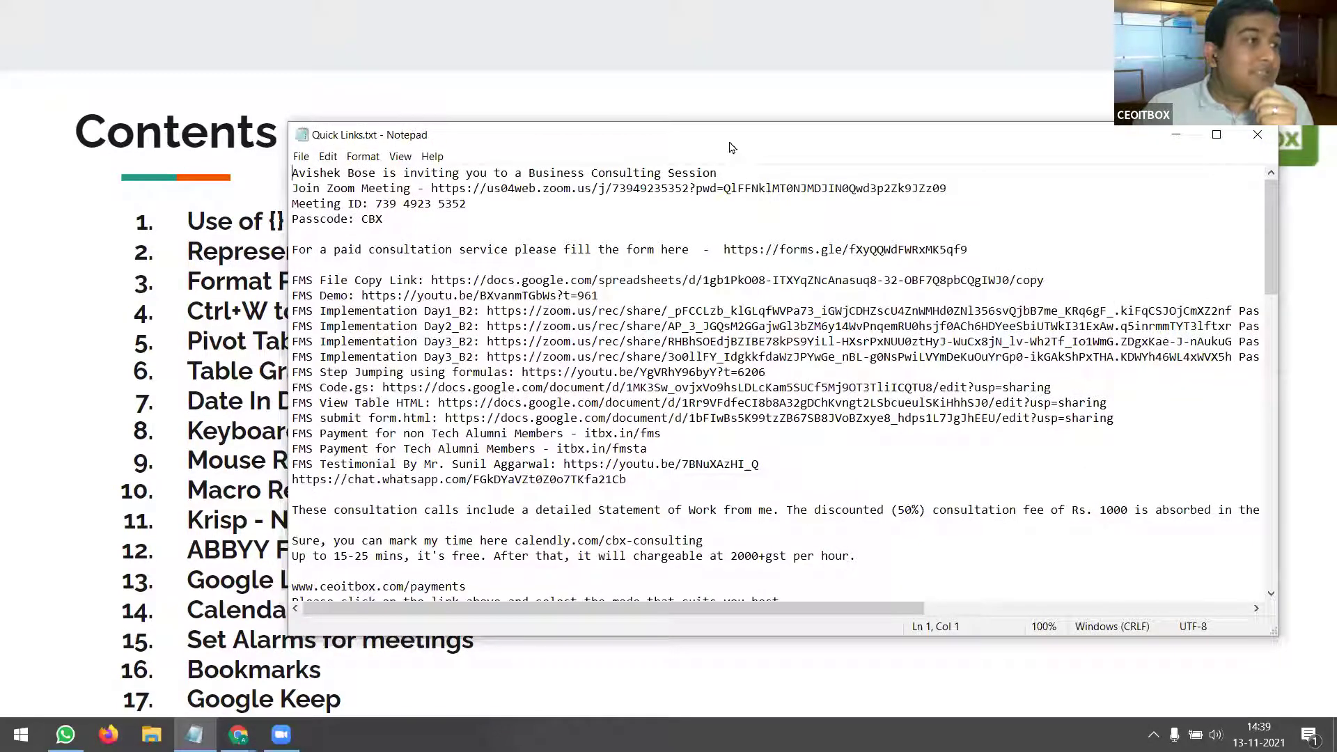
- Hide the notes, advance to the G Suite vs Gmail slide, and exit full-screen
key(alt+Tab)
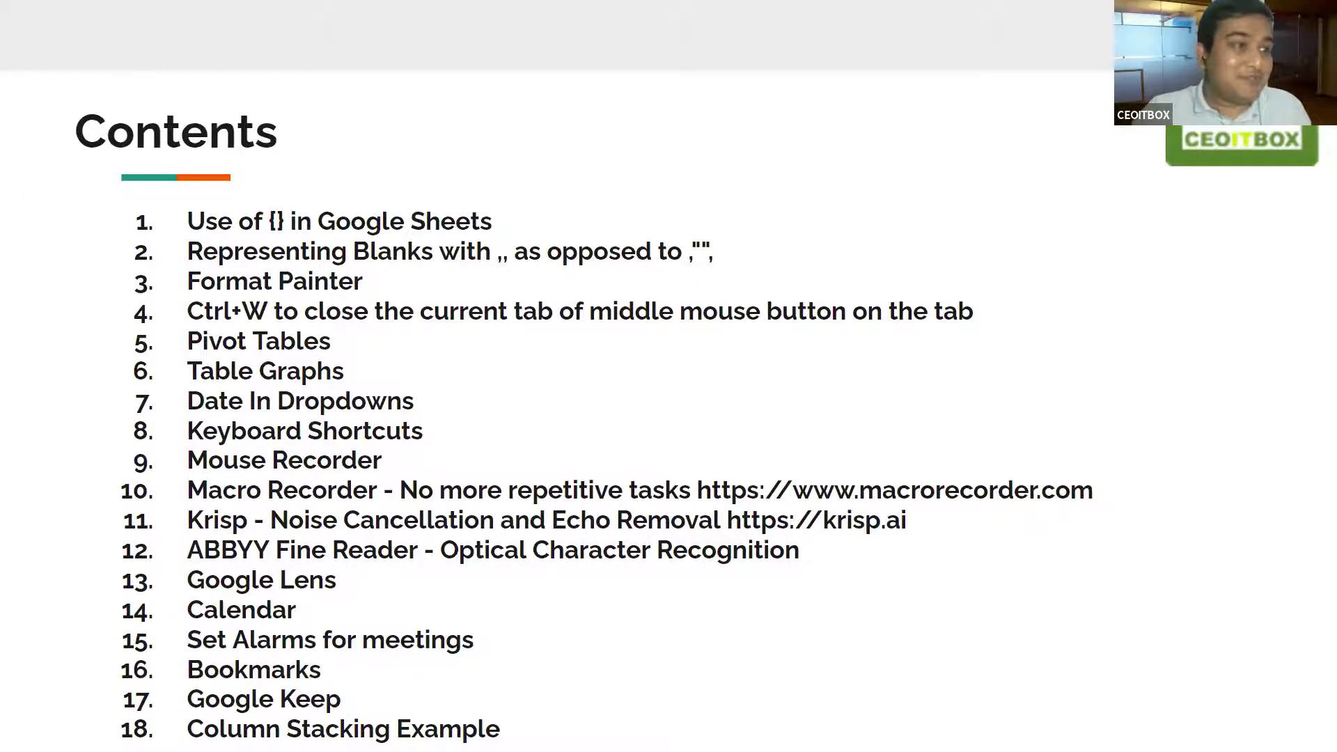
key(Right)
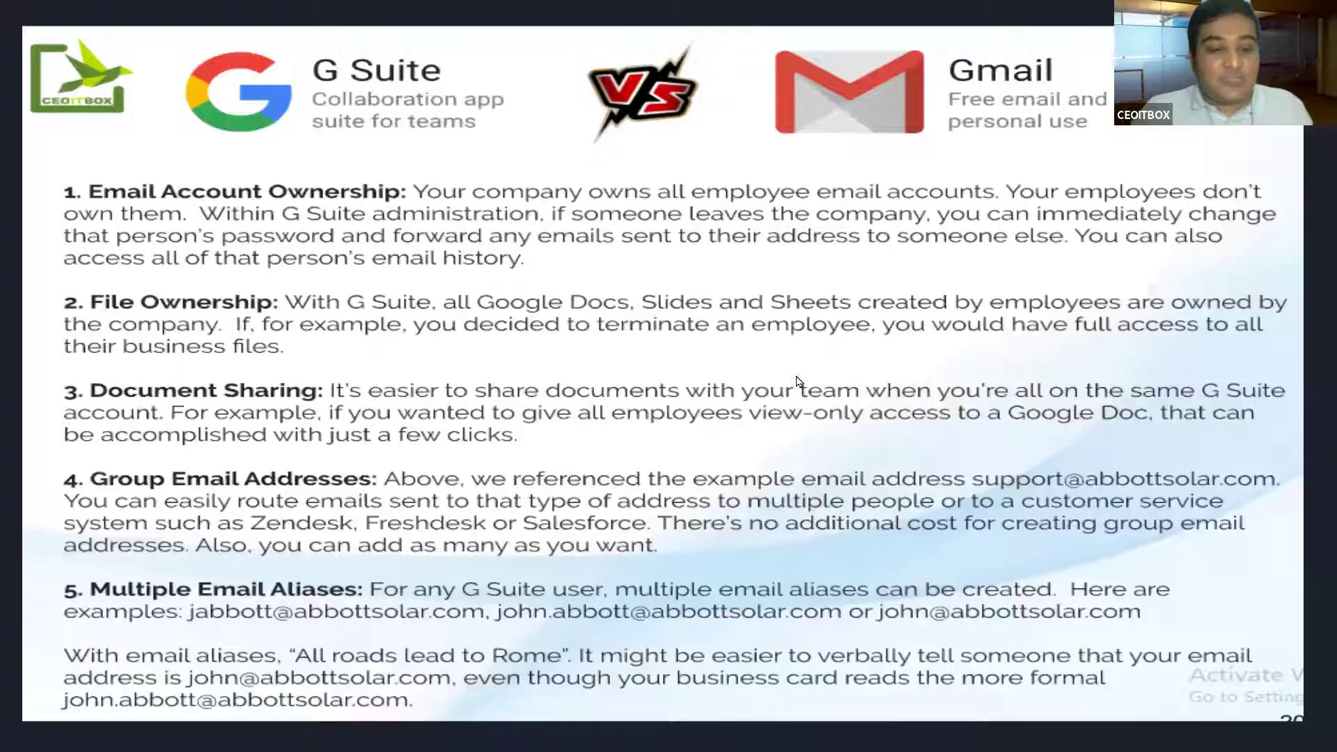
key(Escape)
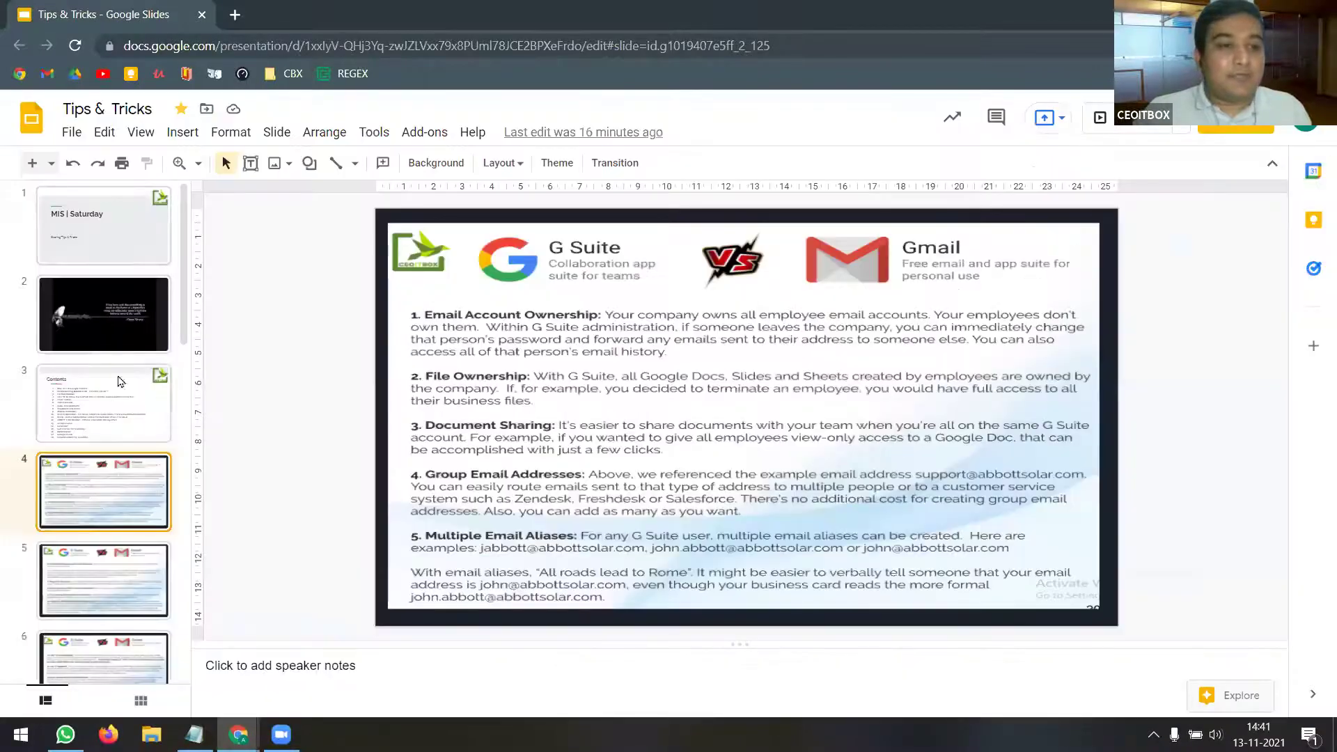
- Return to the slide 3 Contents slide and bring the Tips & Tricks spreadsheet into the window
click(118, 381)
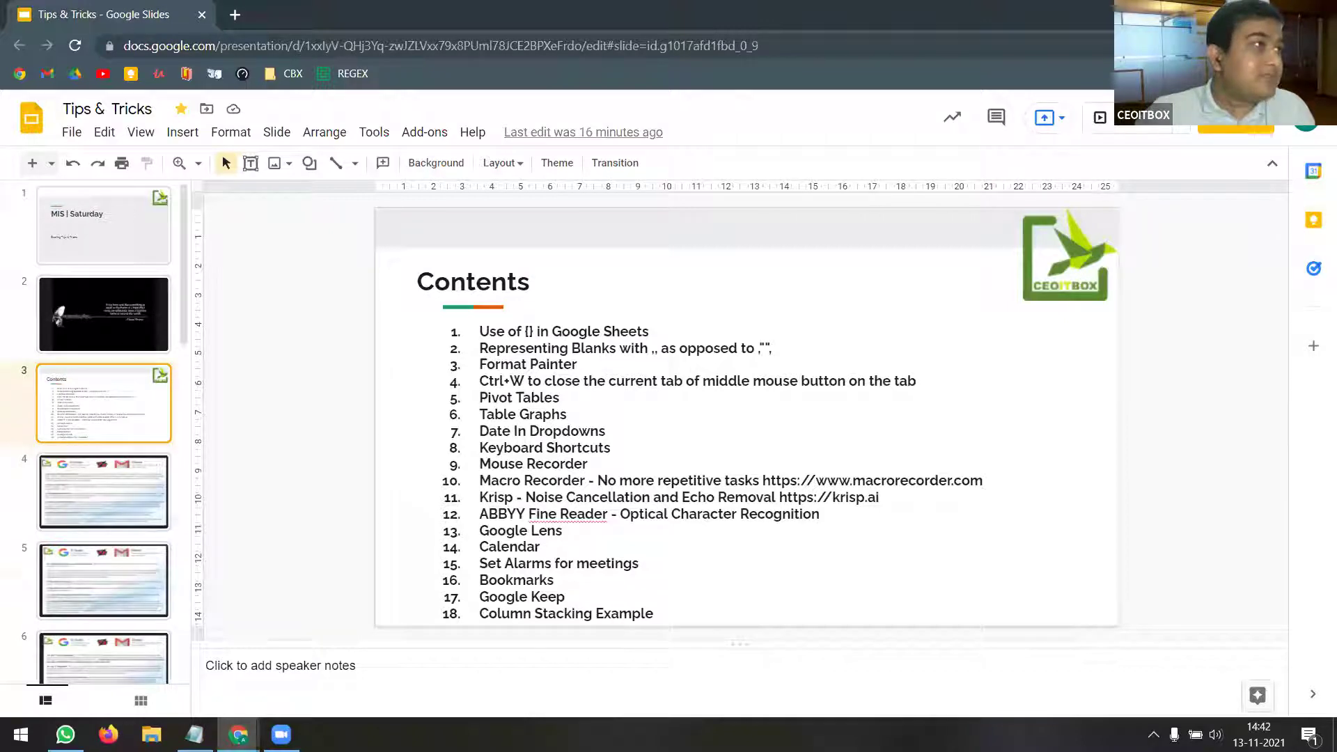
drag(799, 11, 610, 21)
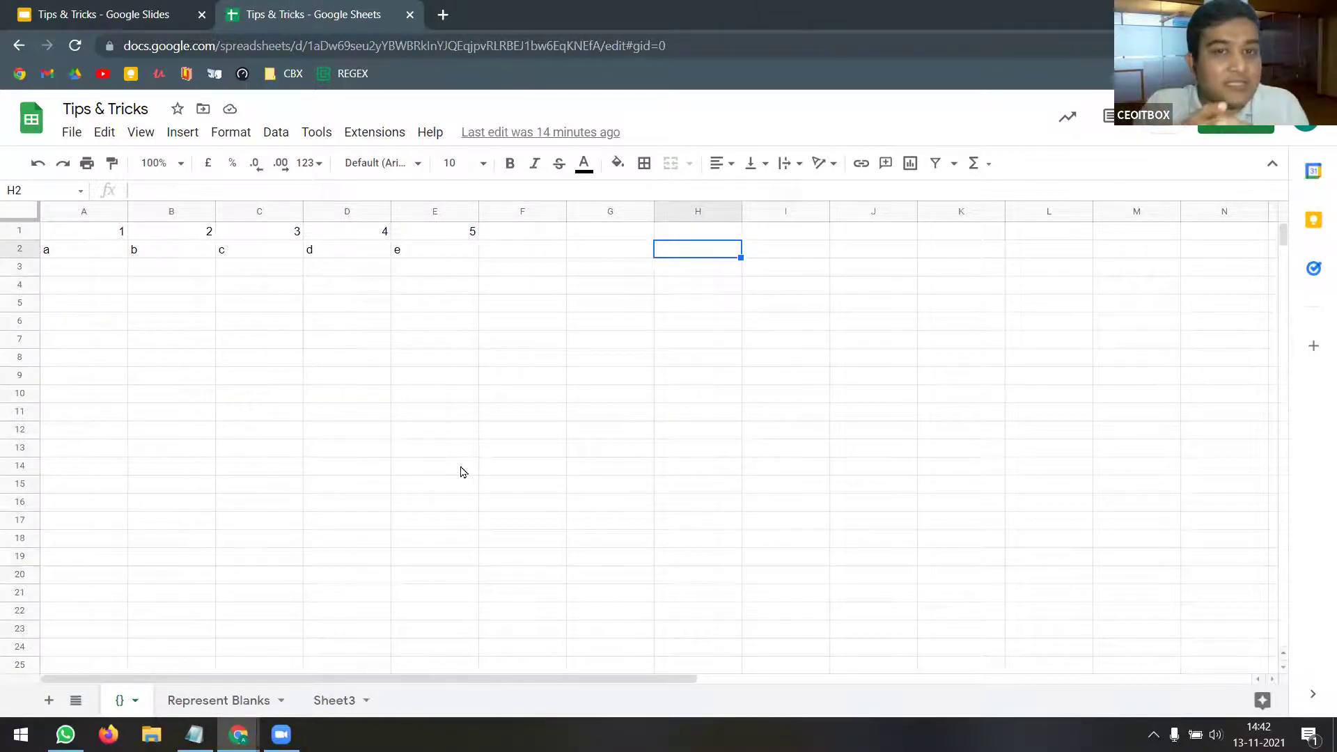
- Set Tips & Tricks link access to 'Anyone with the link' as Viewer and copy the link
click(1223, 129)
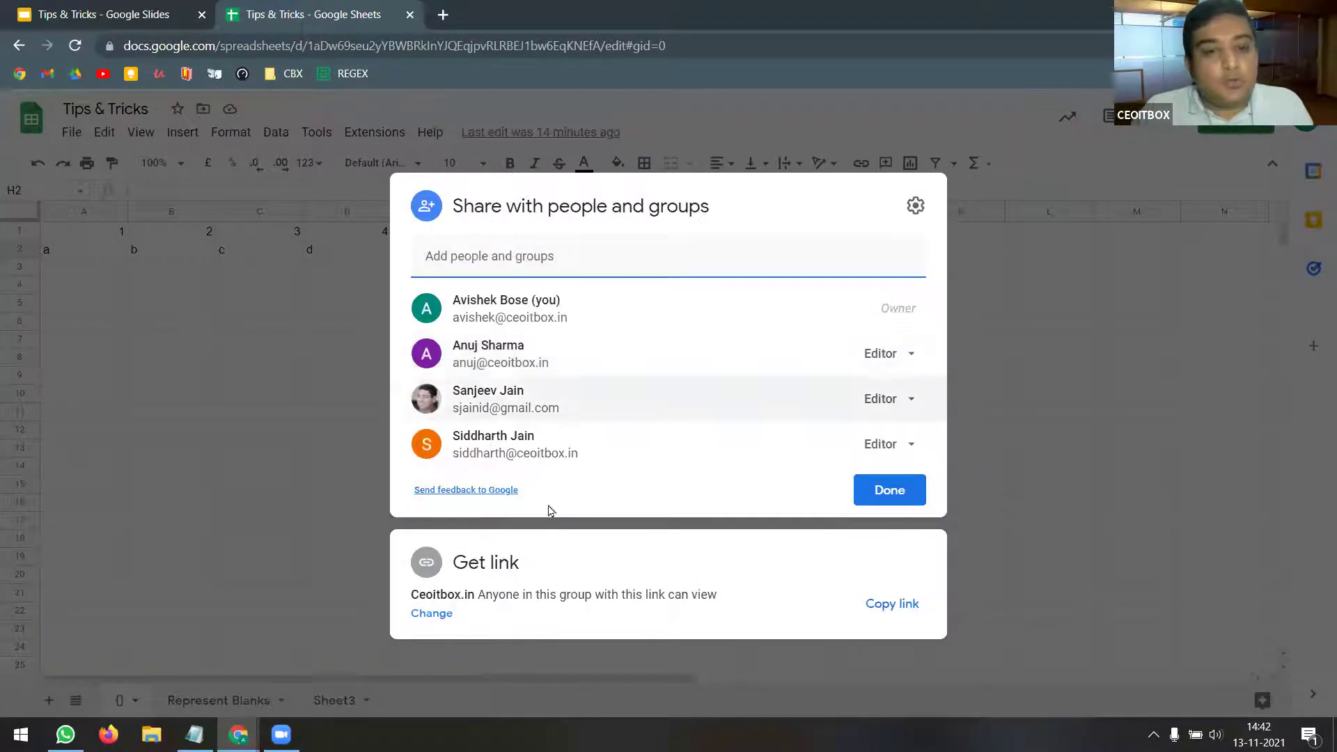
click(445, 613)
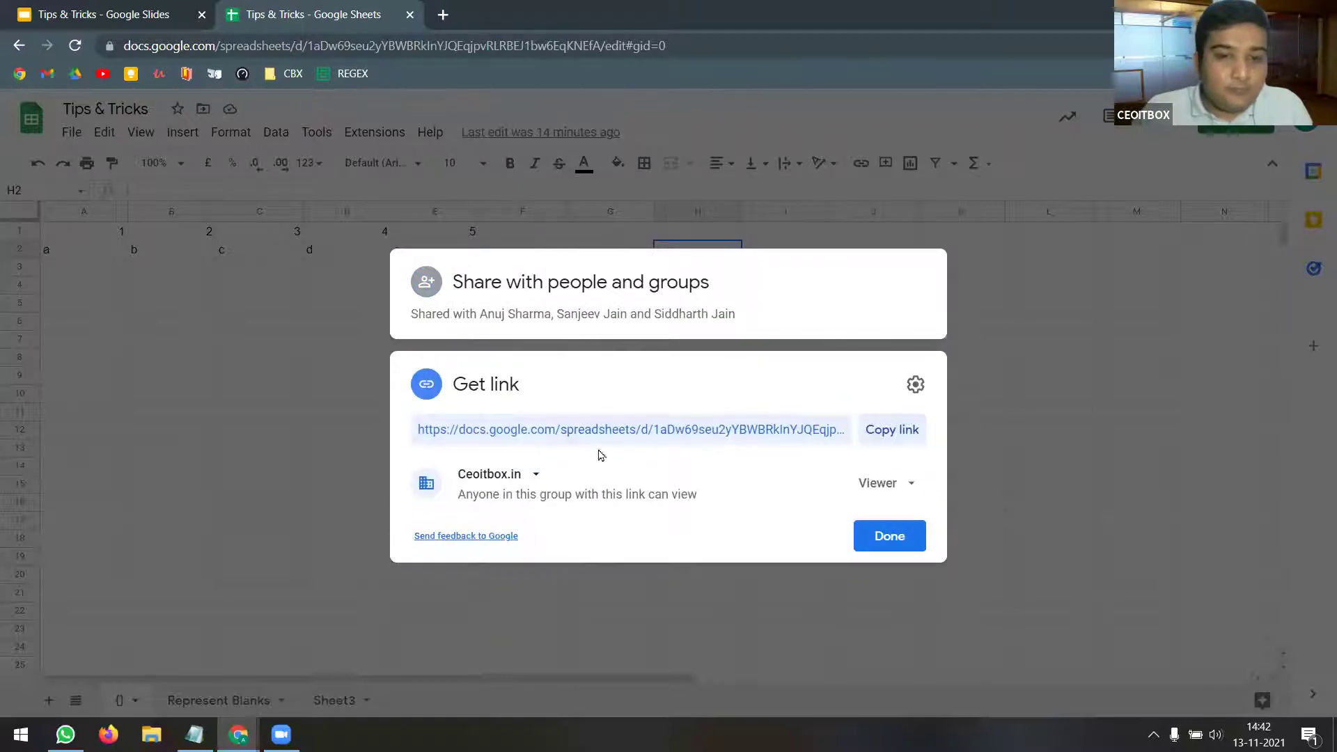
click(531, 476)
click(555, 630)
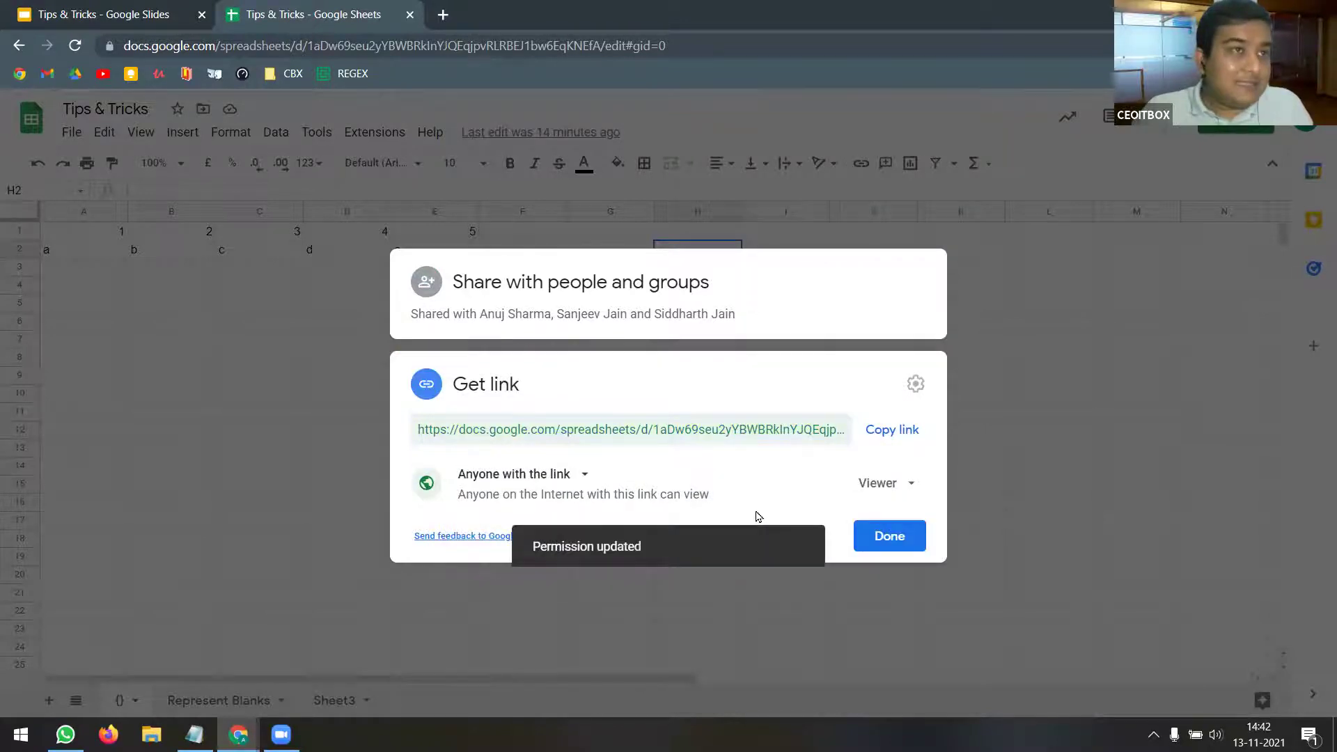
click(904, 429)
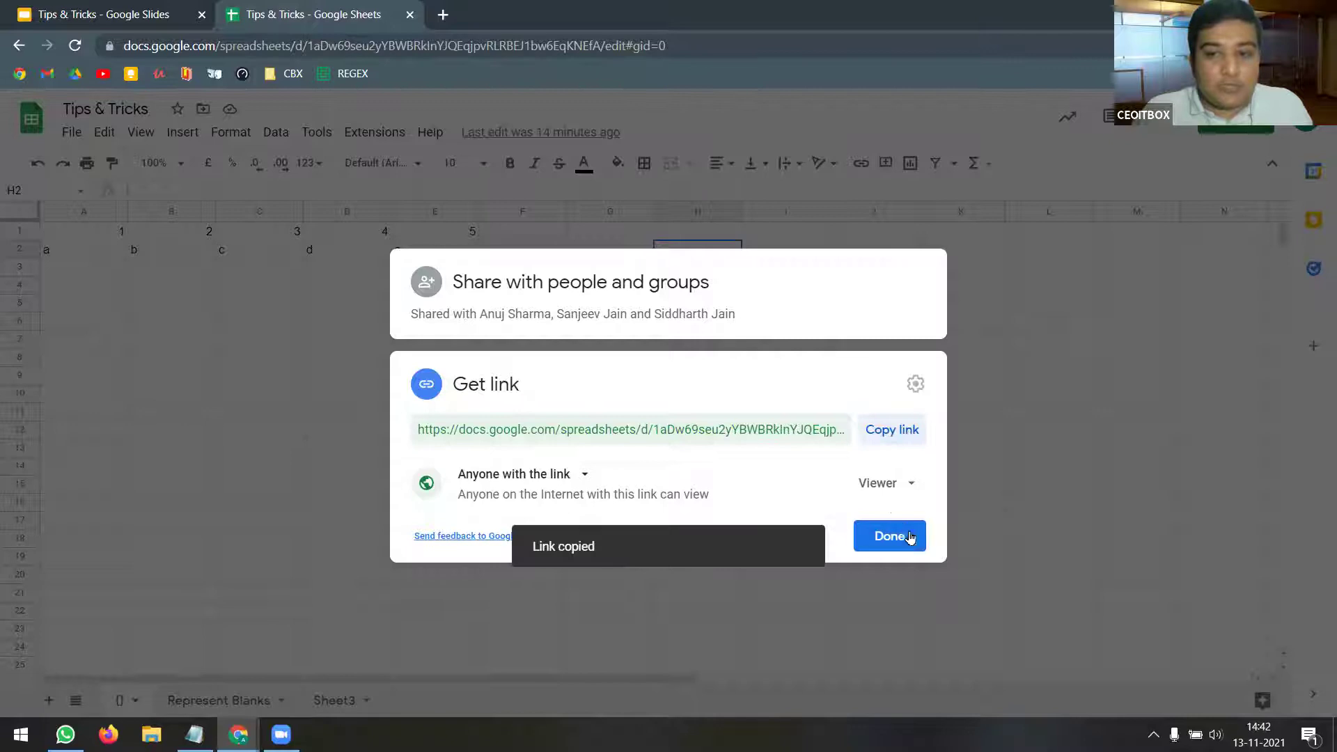
click(584, 475)
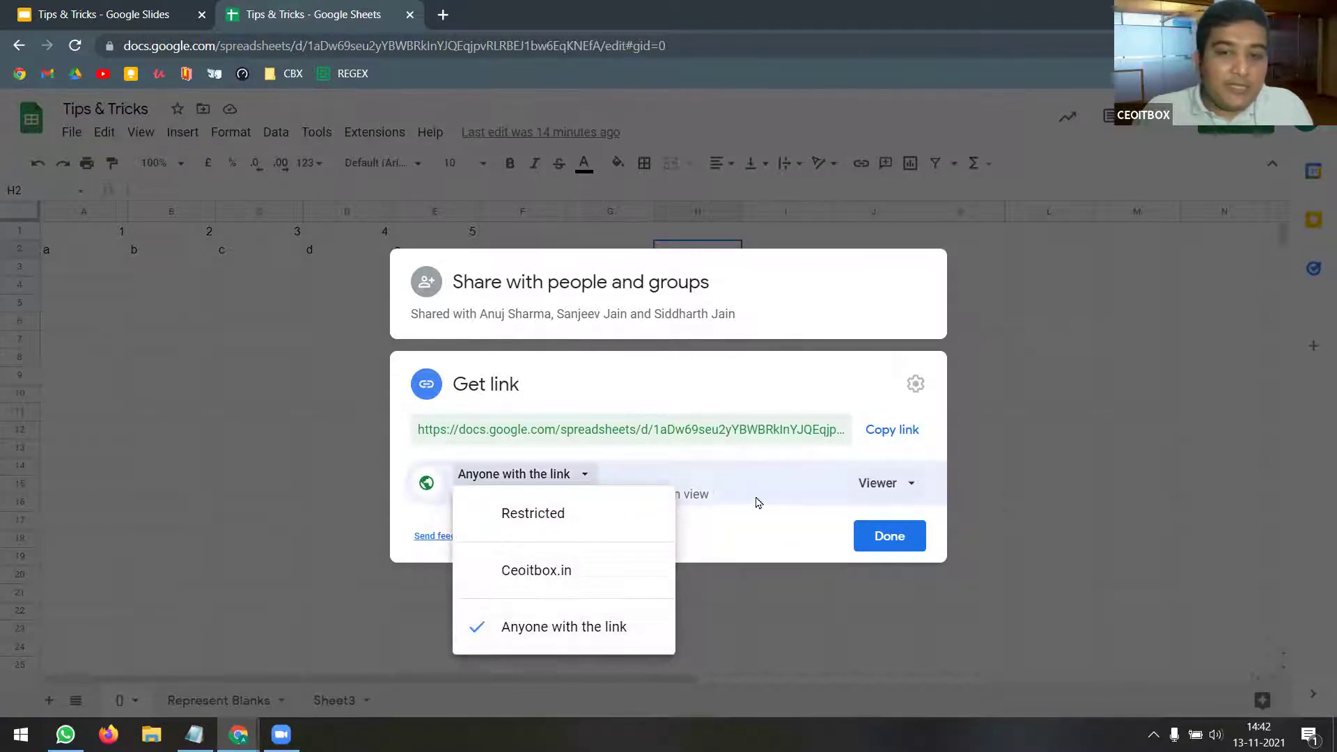
click(914, 485)
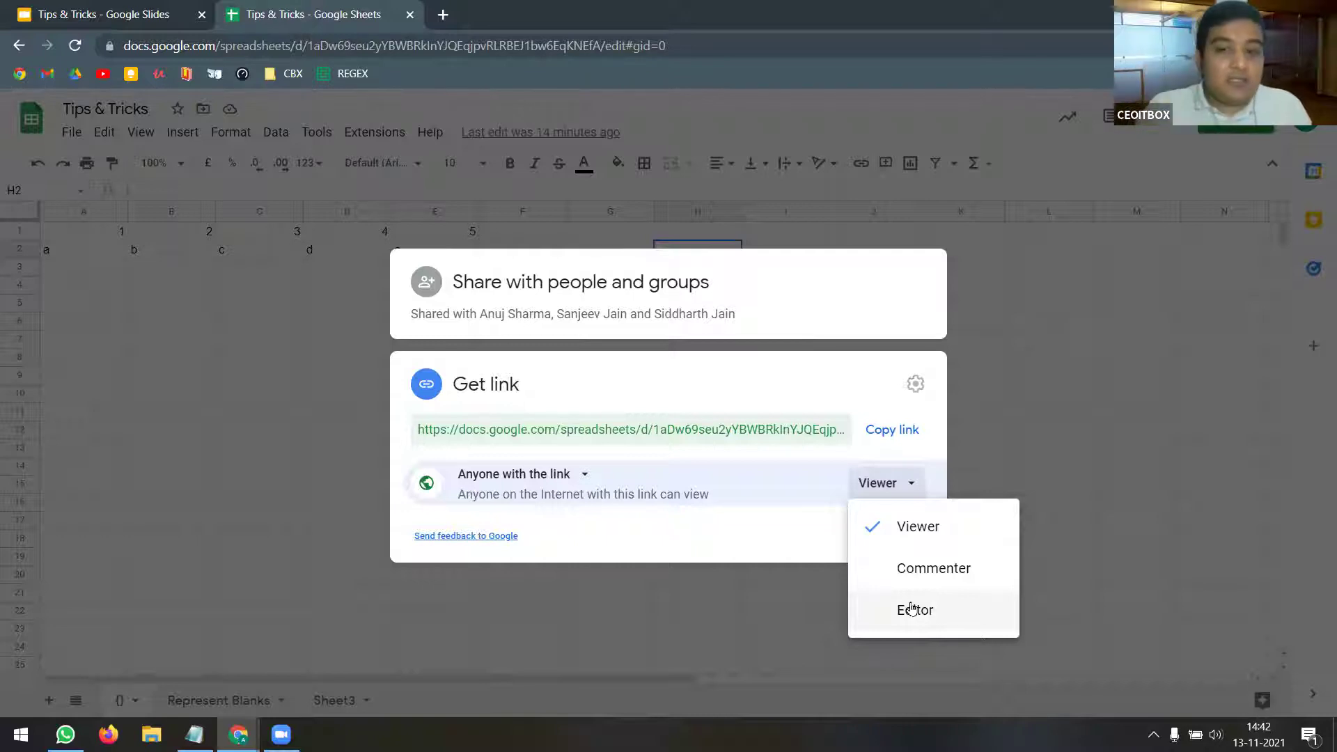
click(914, 532)
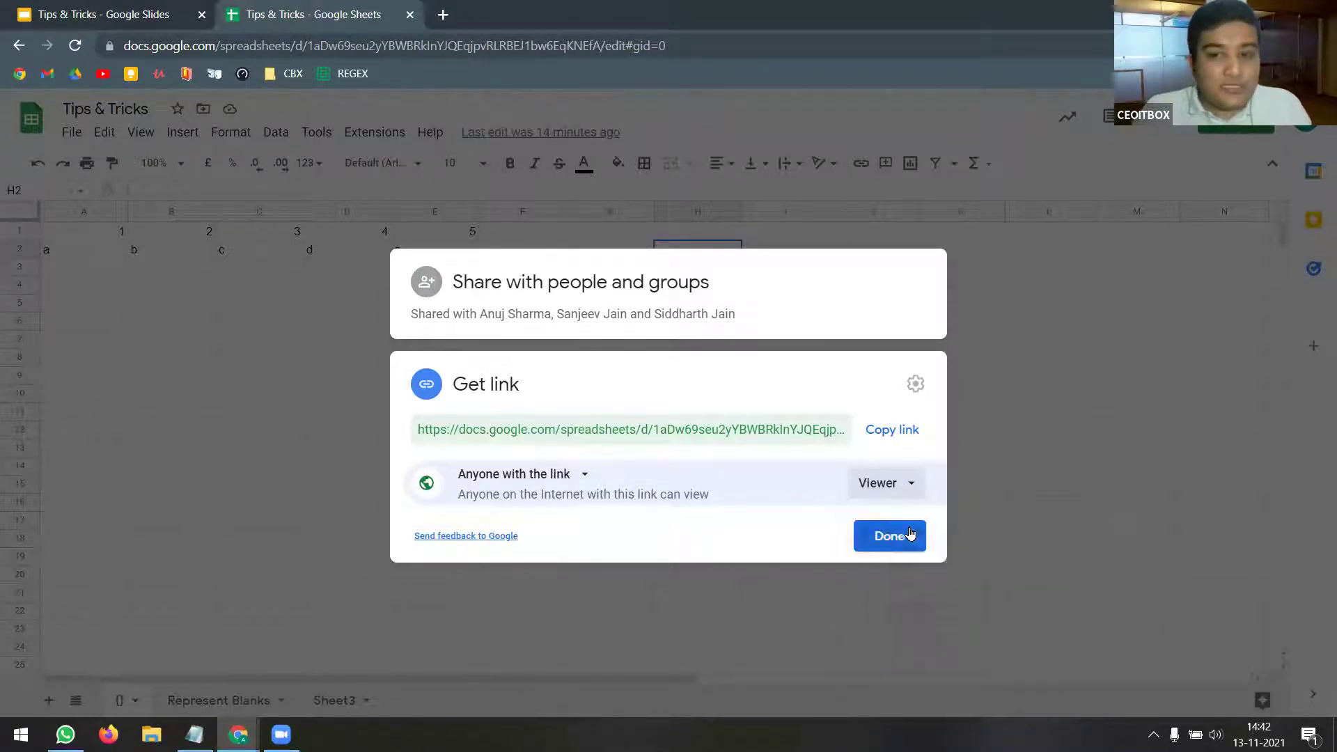
click(884, 433)
click(903, 547)
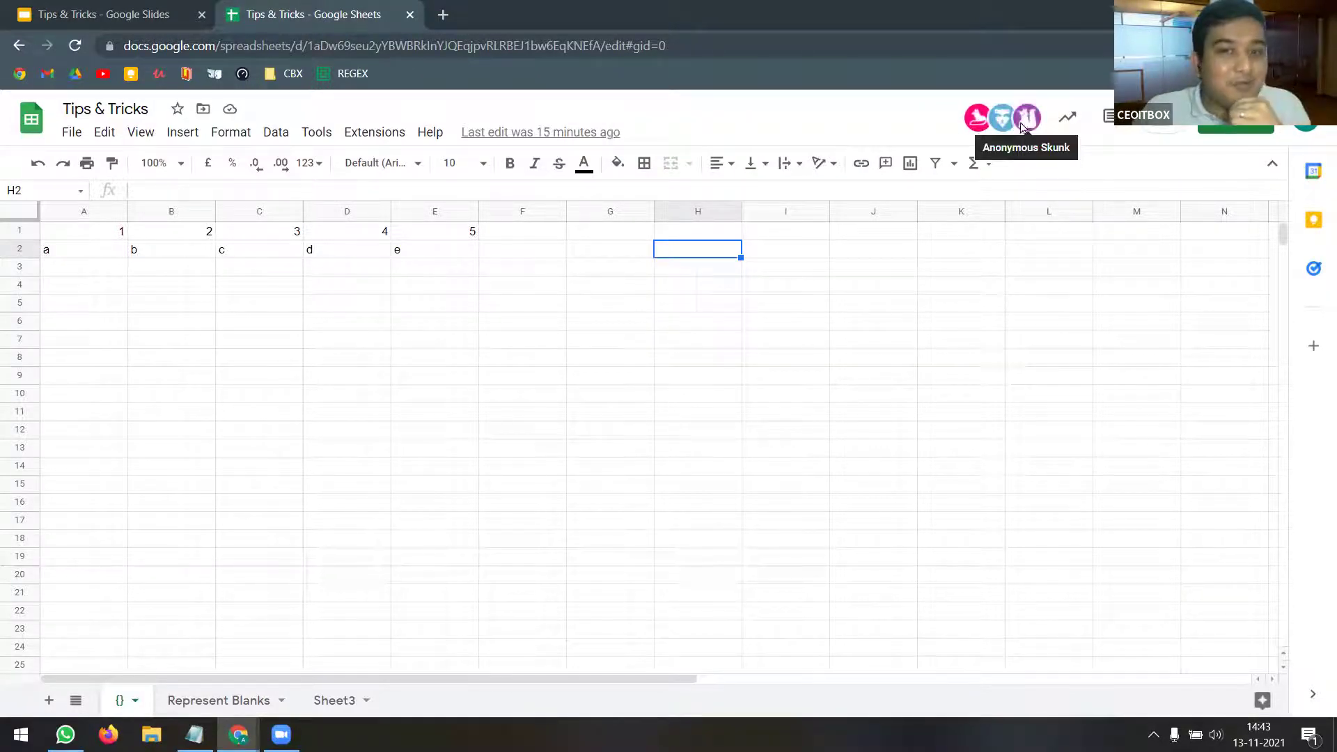
click(709, 305)
click(344, 341)
click(682, 343)
click(367, 313)
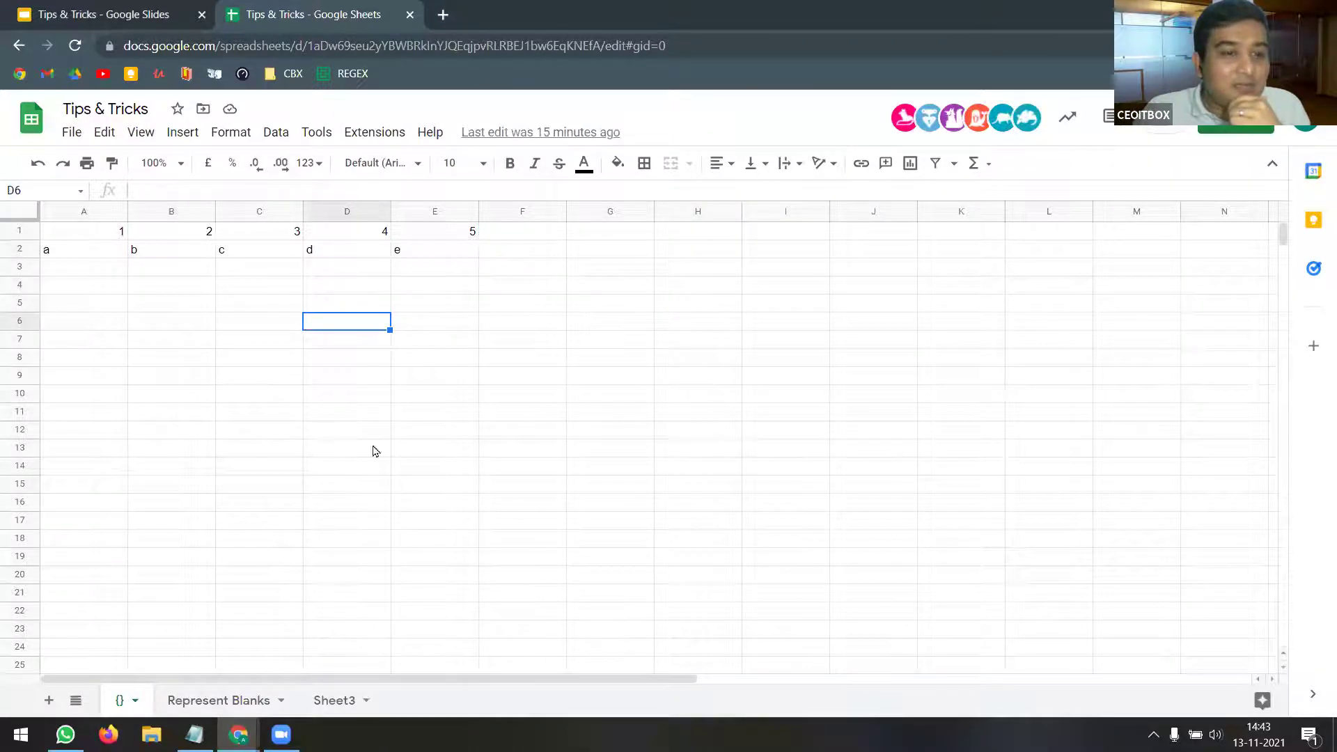
click(221, 702)
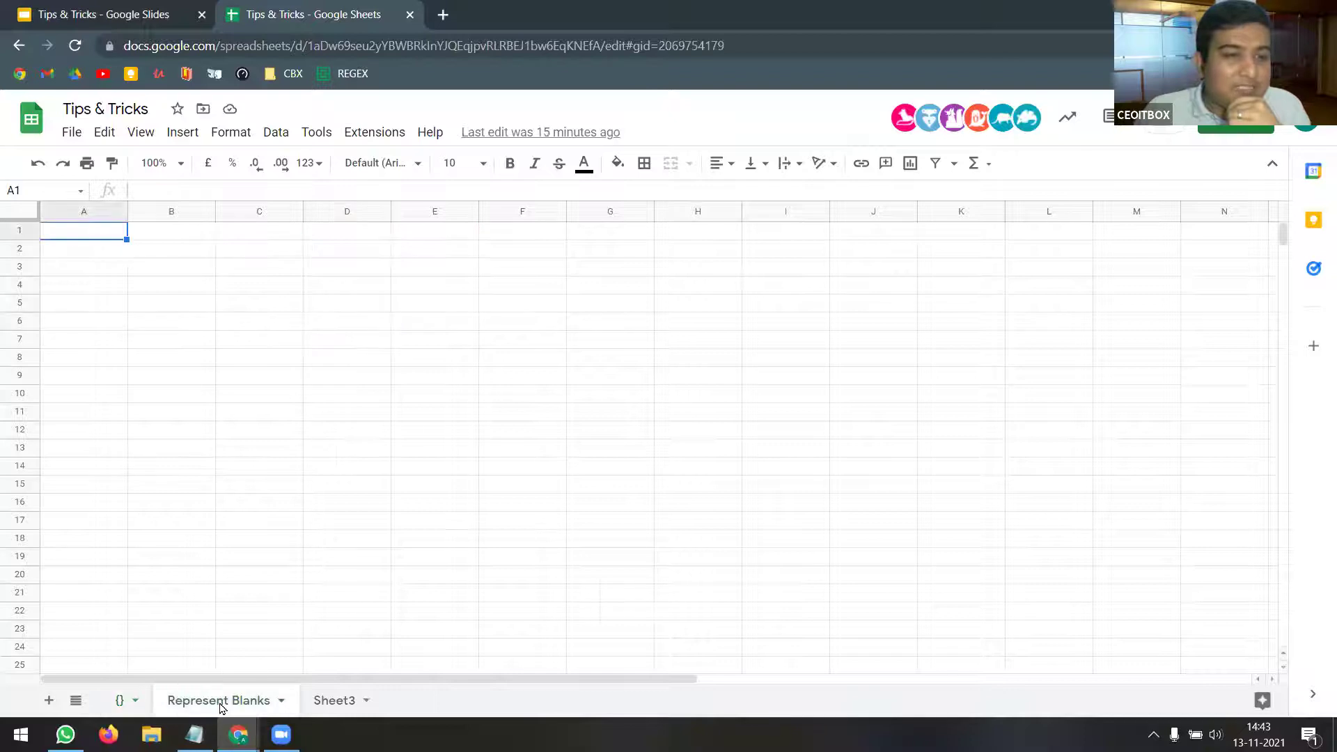
click(119, 701)
click(563, 316)
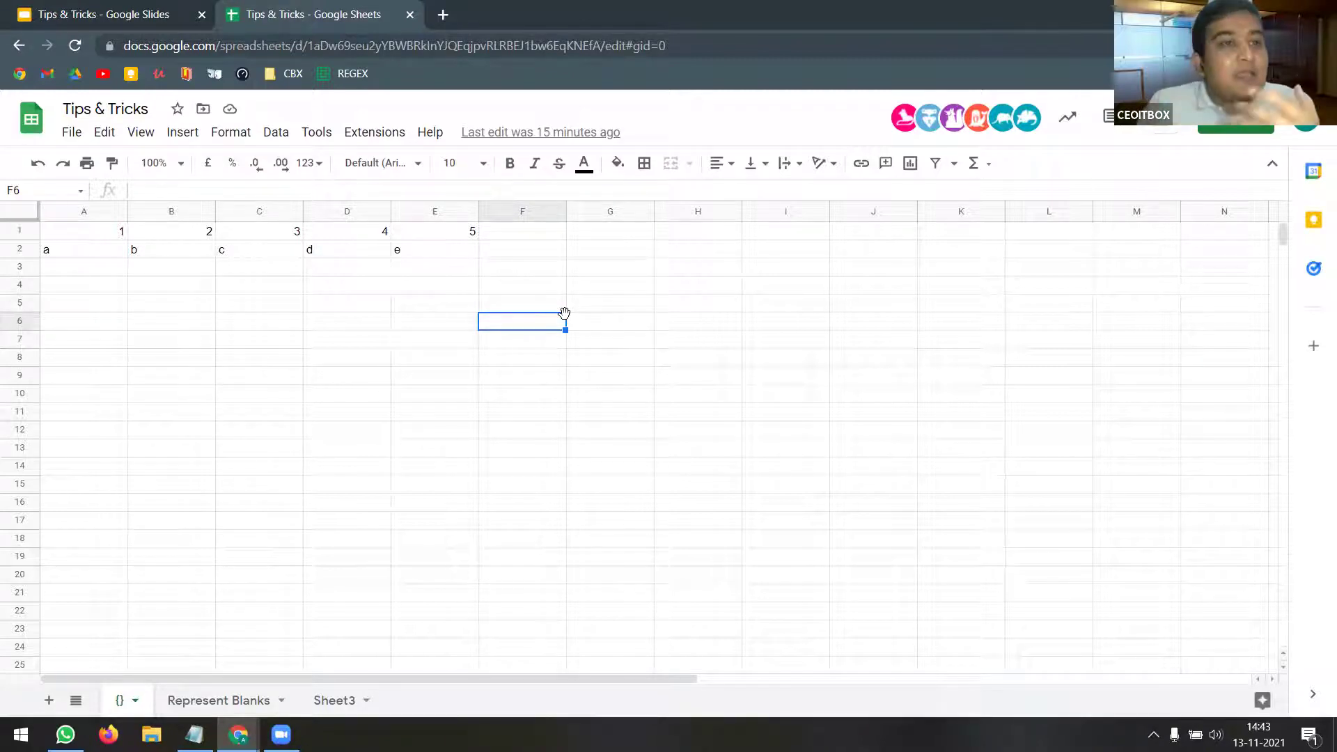
click(72, 132)
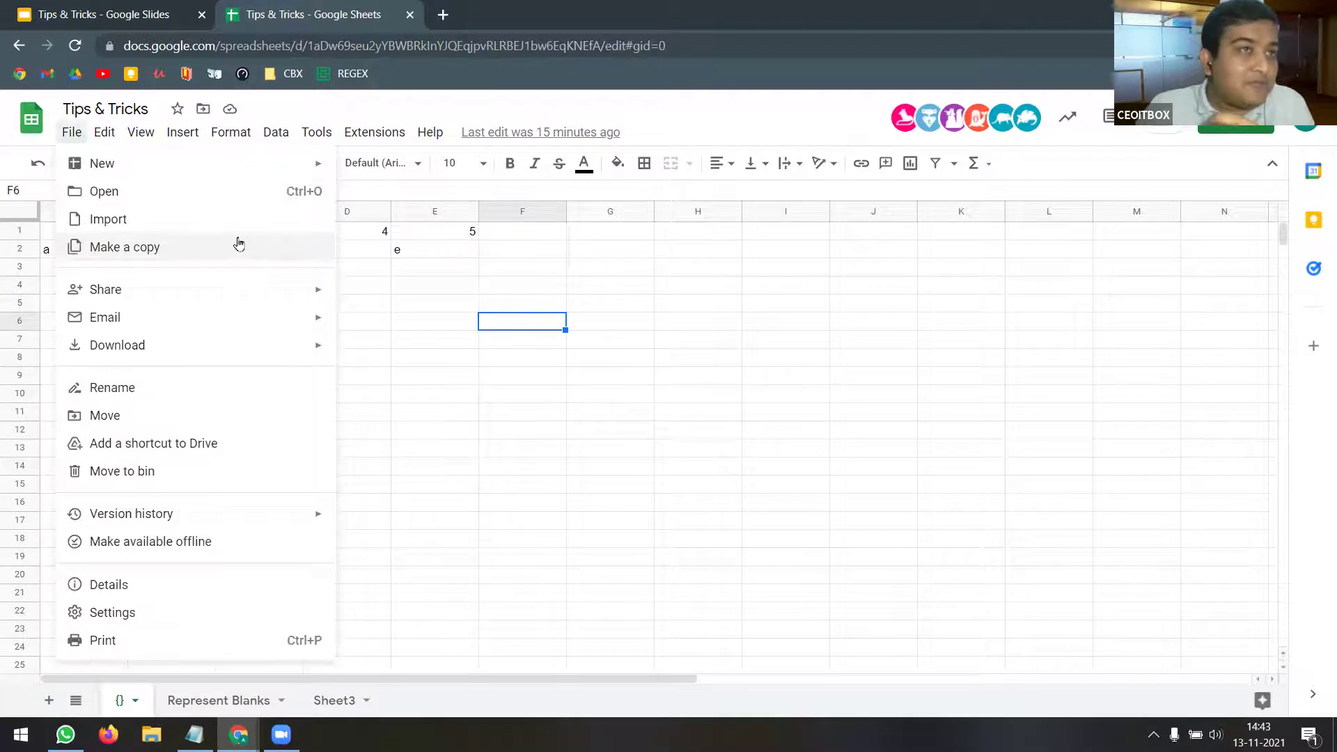
click(733, 290)
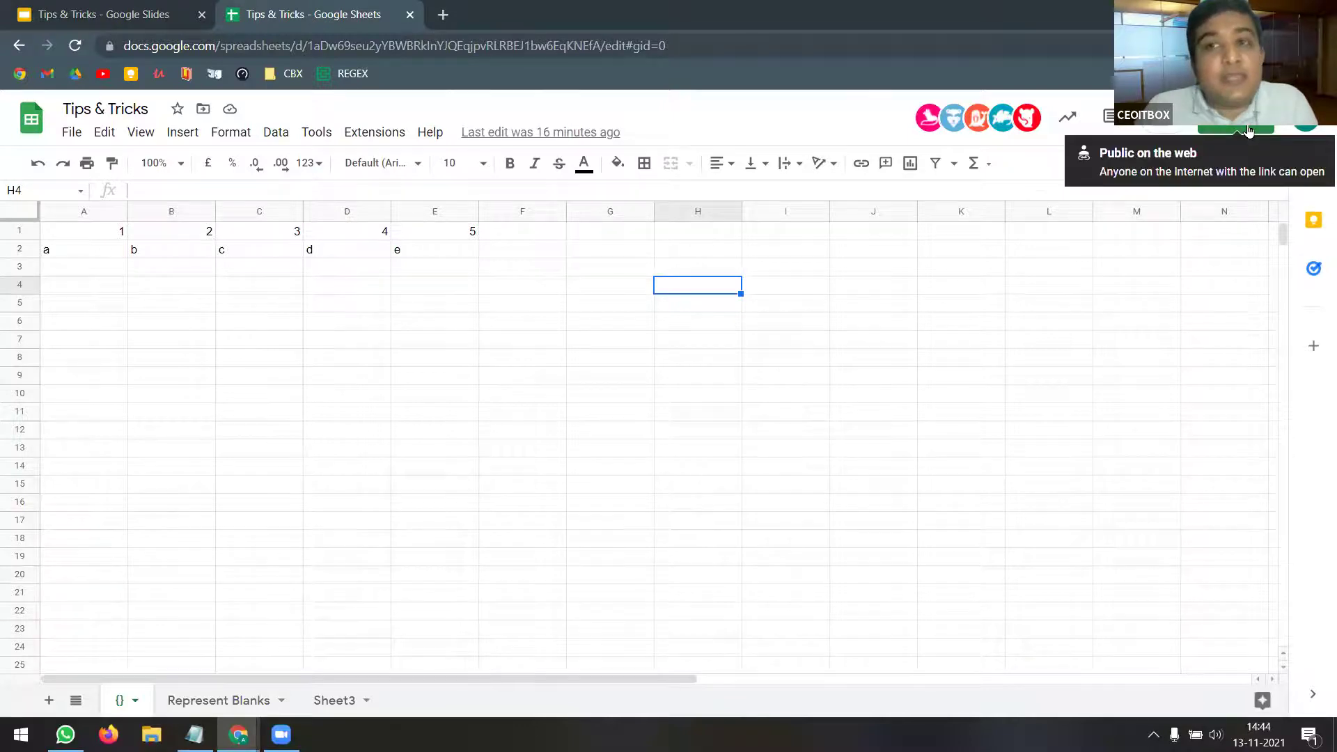
- Block editors from resharing and viewers from downloading, printing or copying, then close sharing
click(1240, 129)
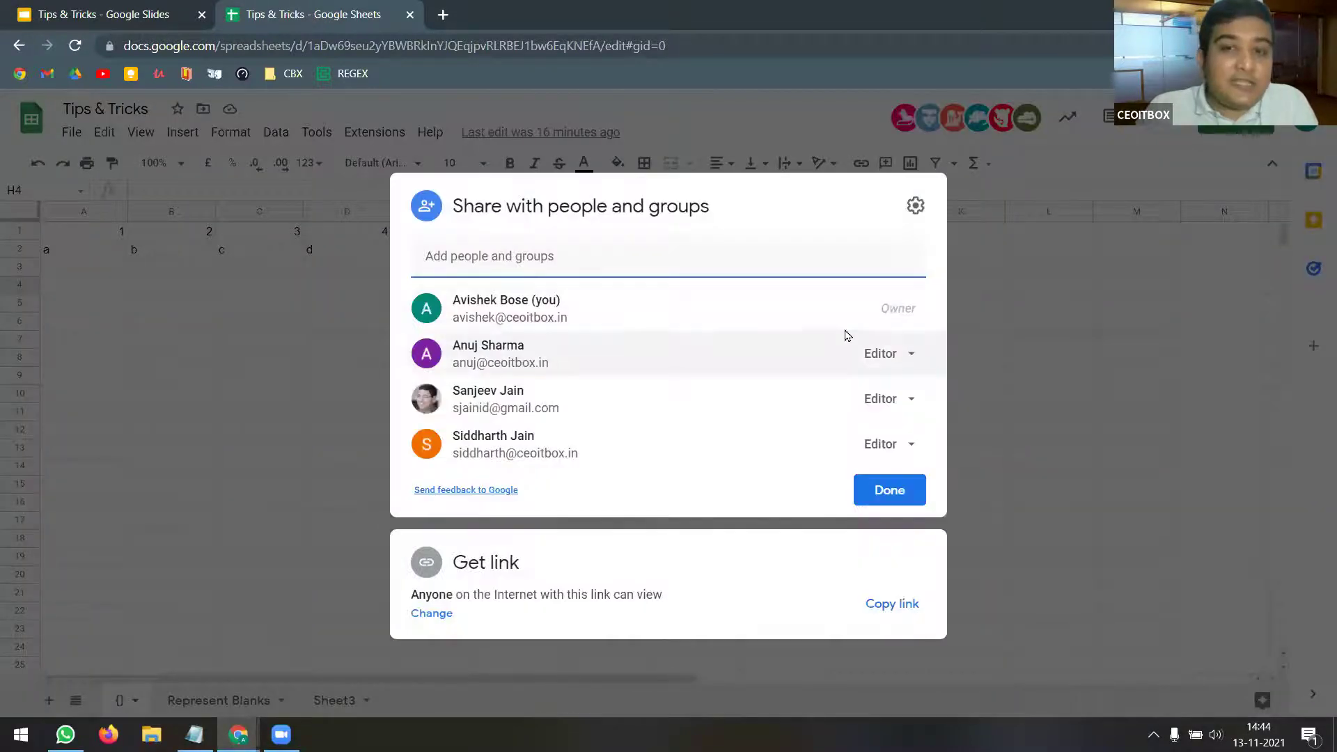
click(916, 206)
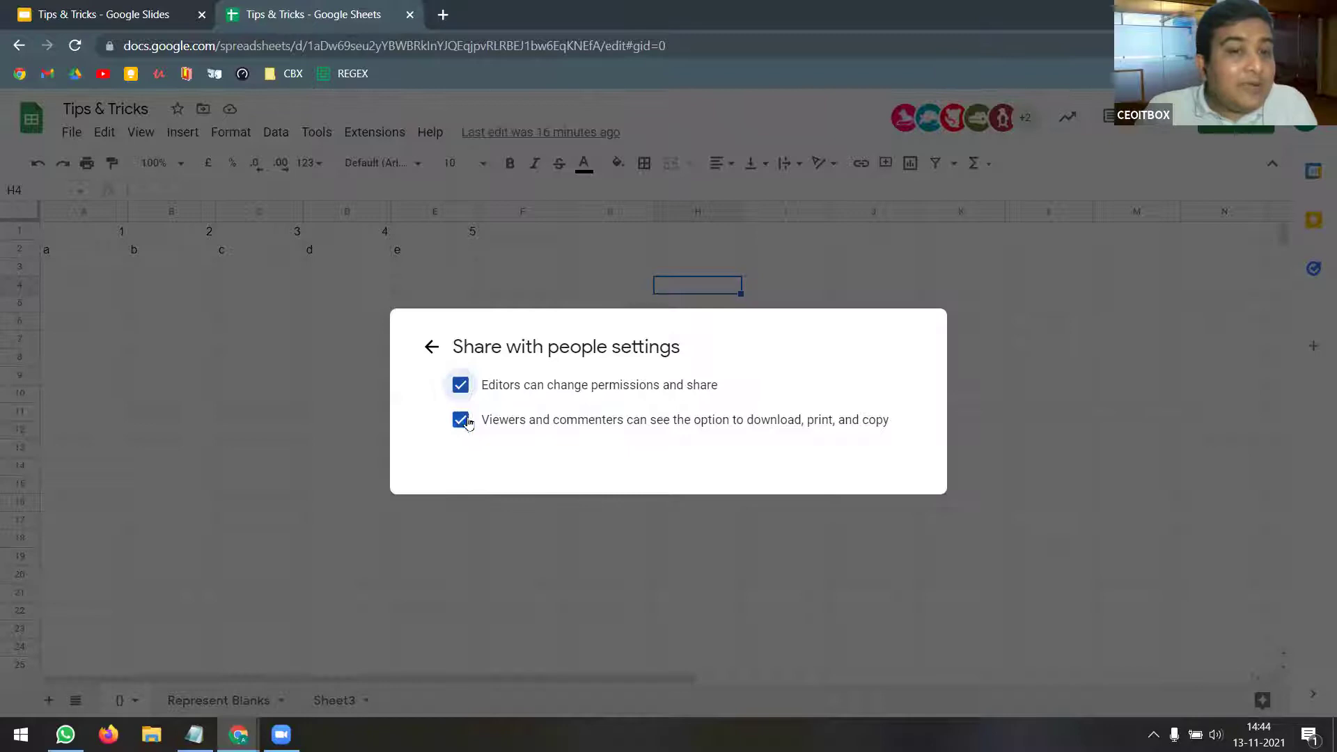
click(460, 384)
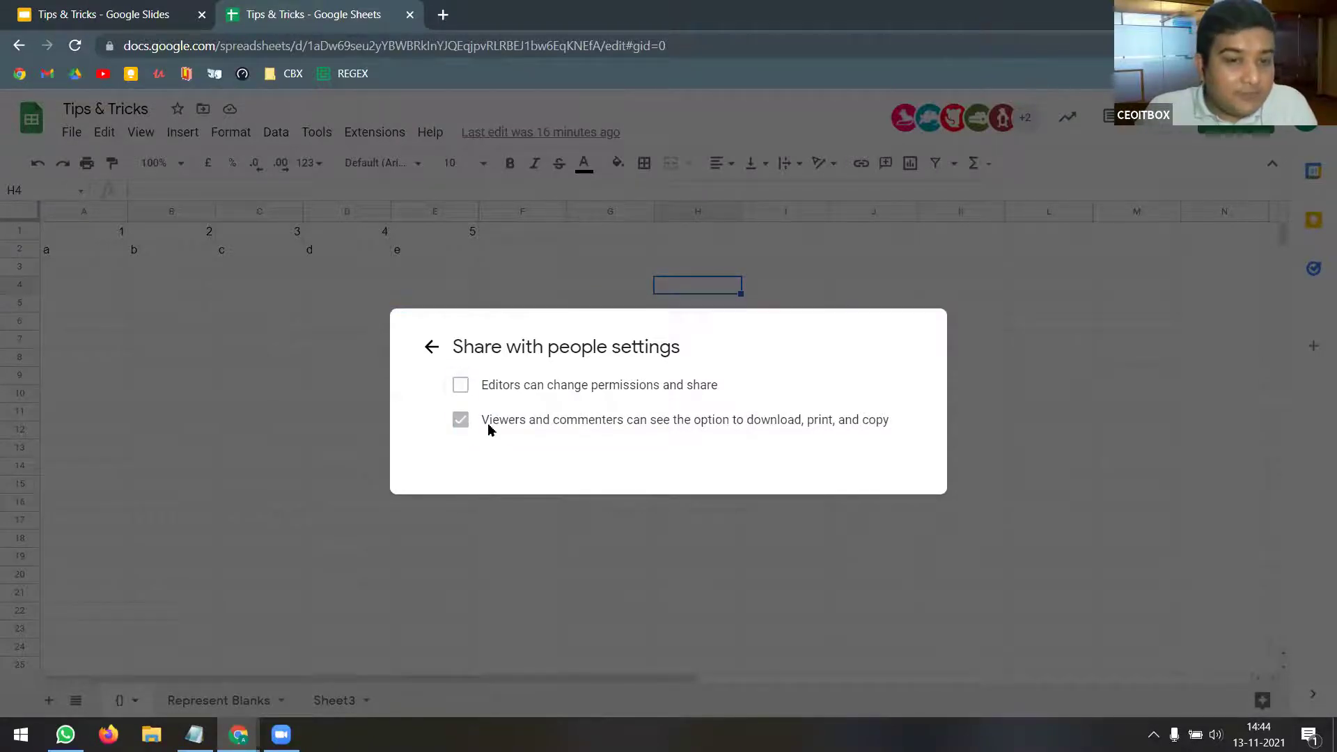
click(460, 420)
click(435, 355)
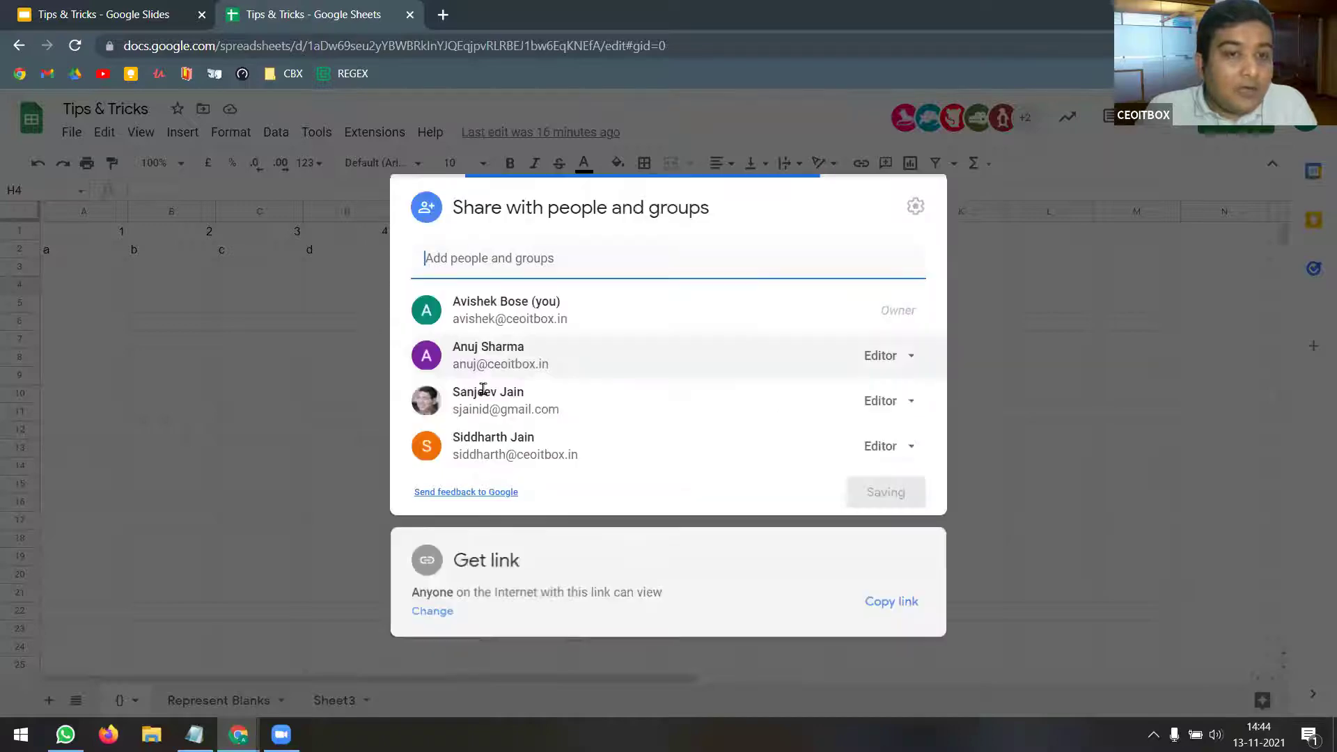
click(886, 488)
click(72, 133)
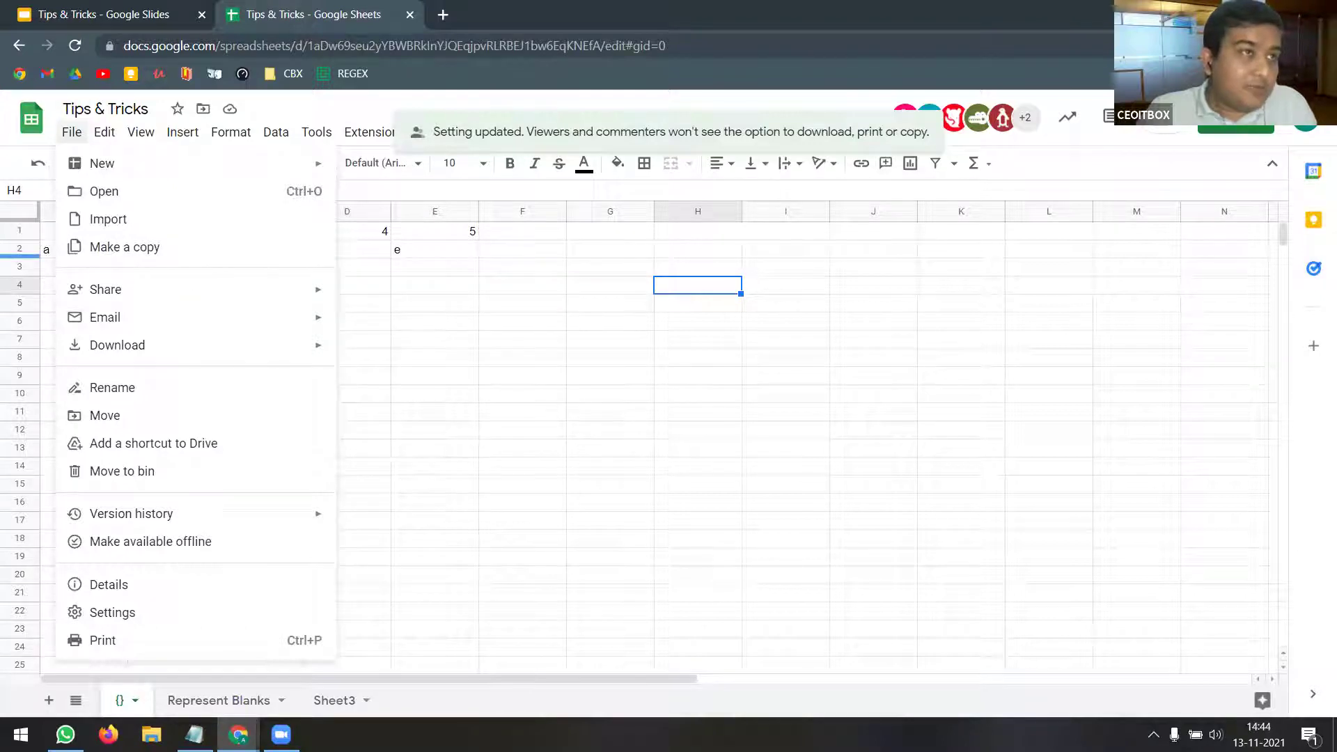
- Close the File menu to show the Tips & Tricks sheet
key(Escape)
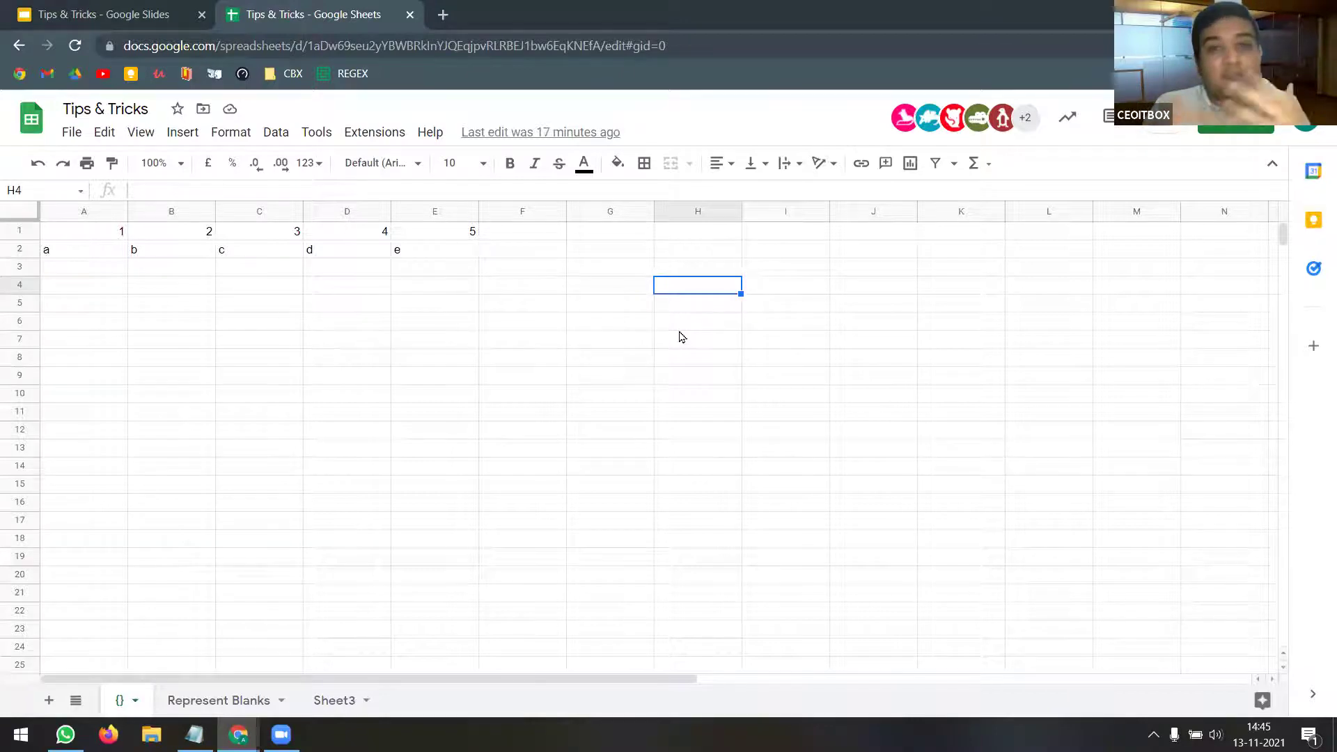
key(ctrl+Tab)
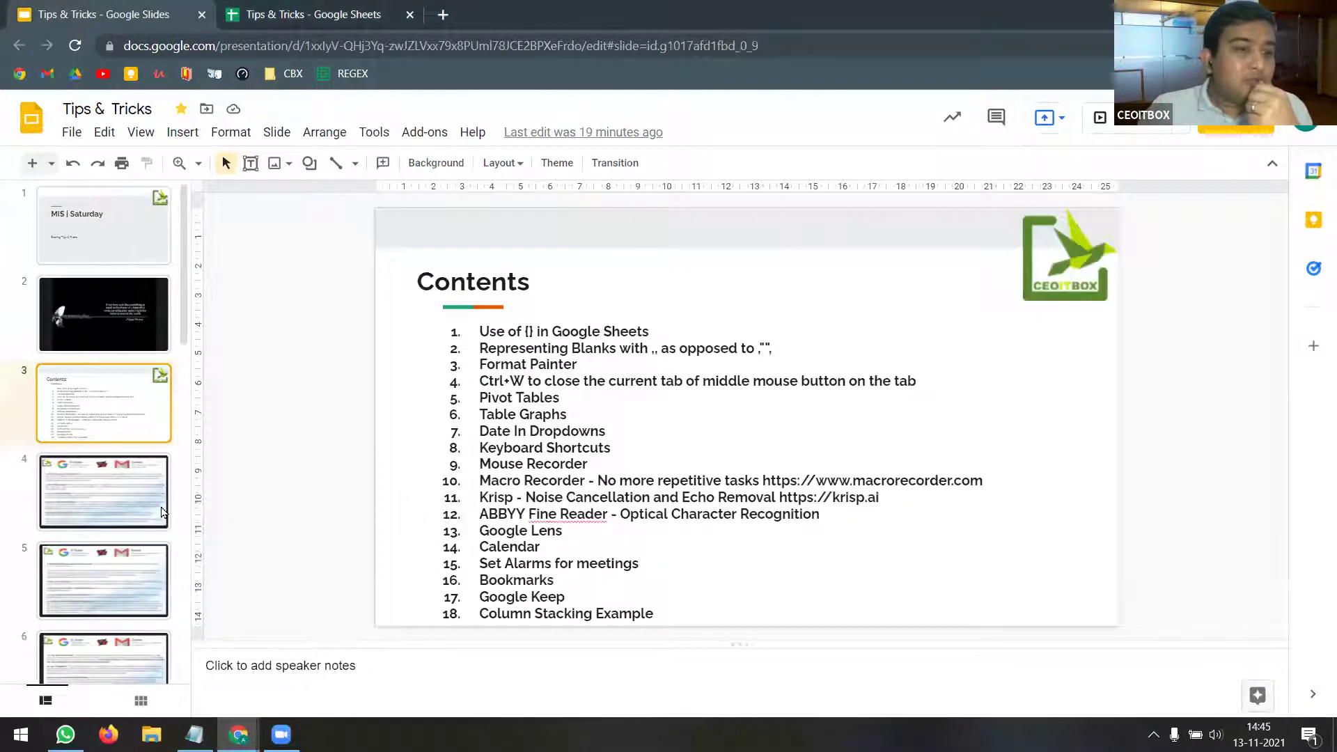
key(Down)
key(Down)
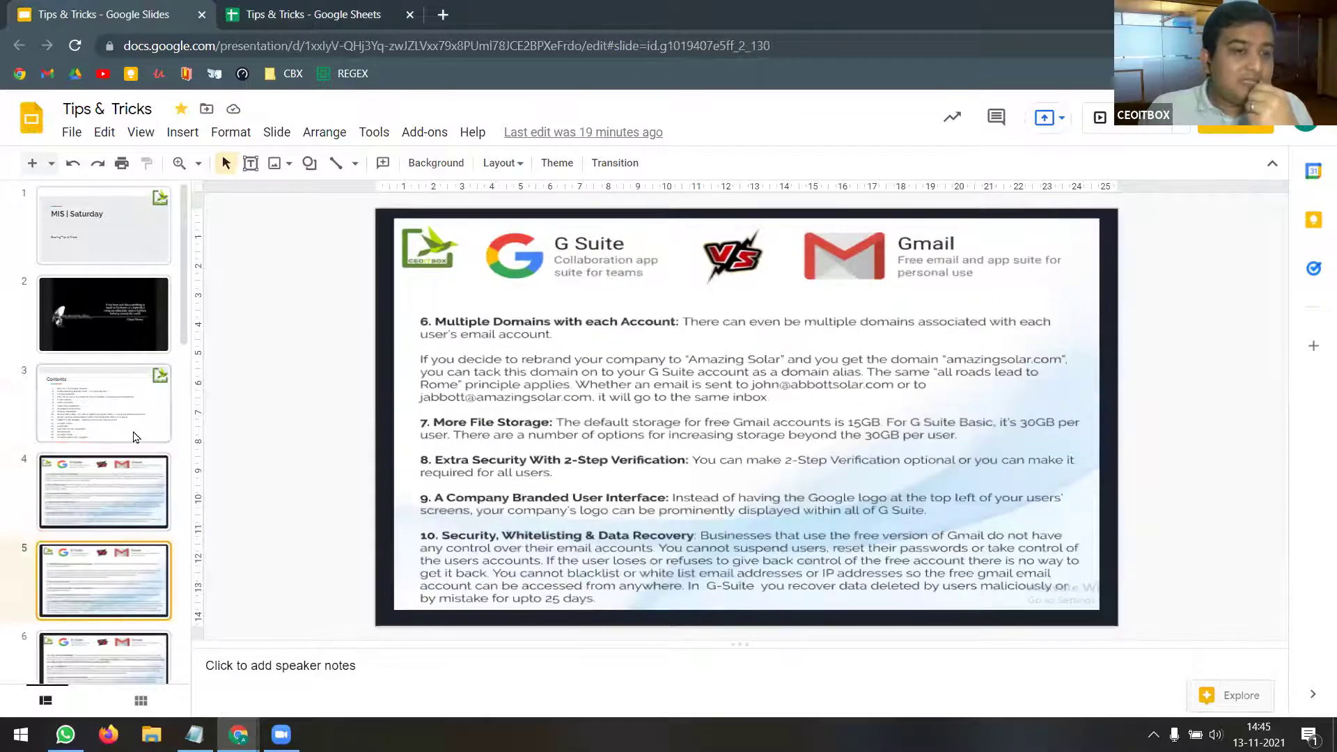
click(94, 434)
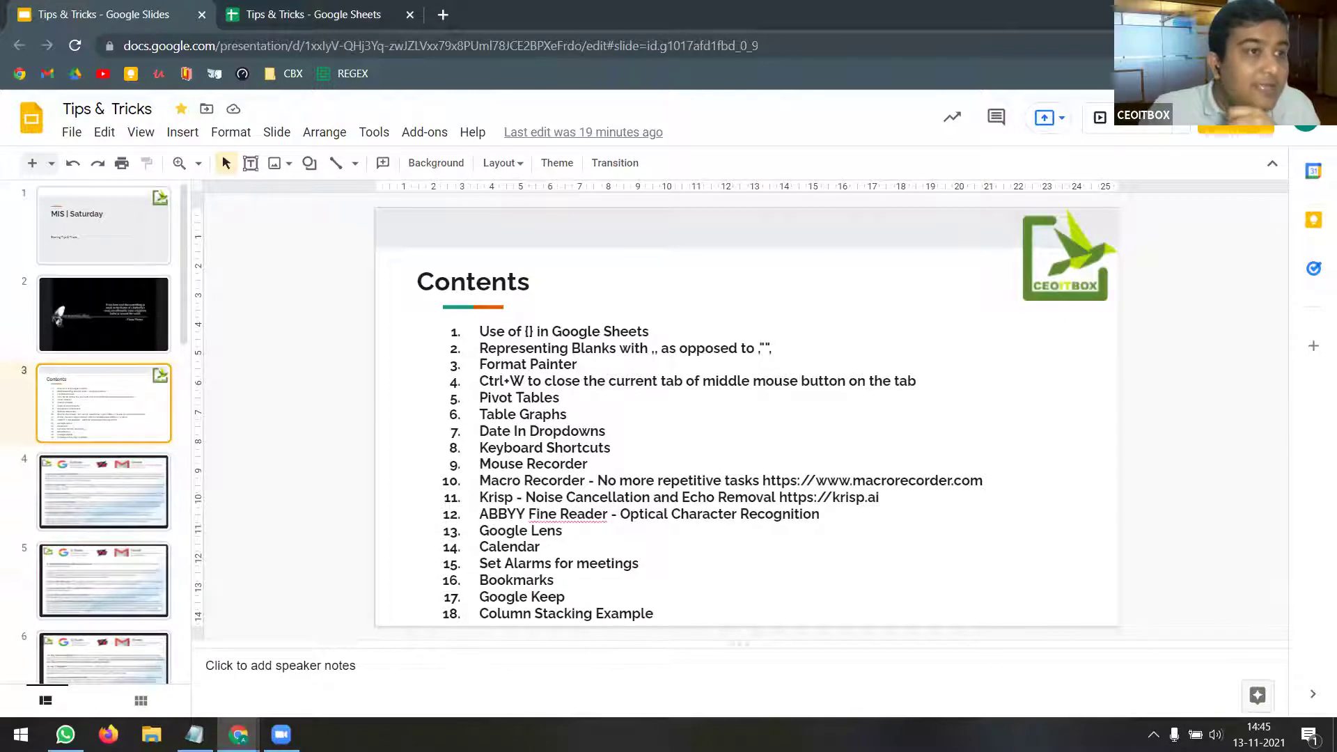
click(337, 15)
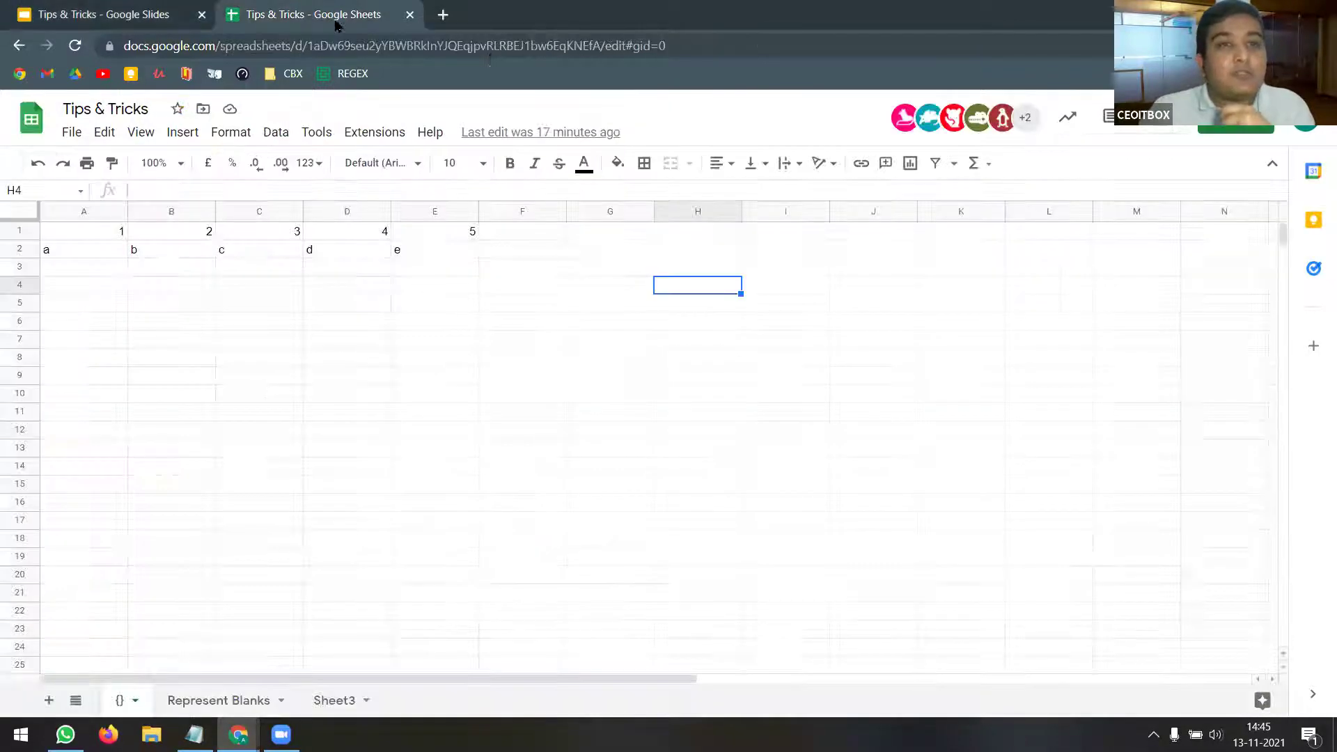
- Limit the Tips & Tricks link to the Ceoitbox.in group with Viewer access
click(1263, 131)
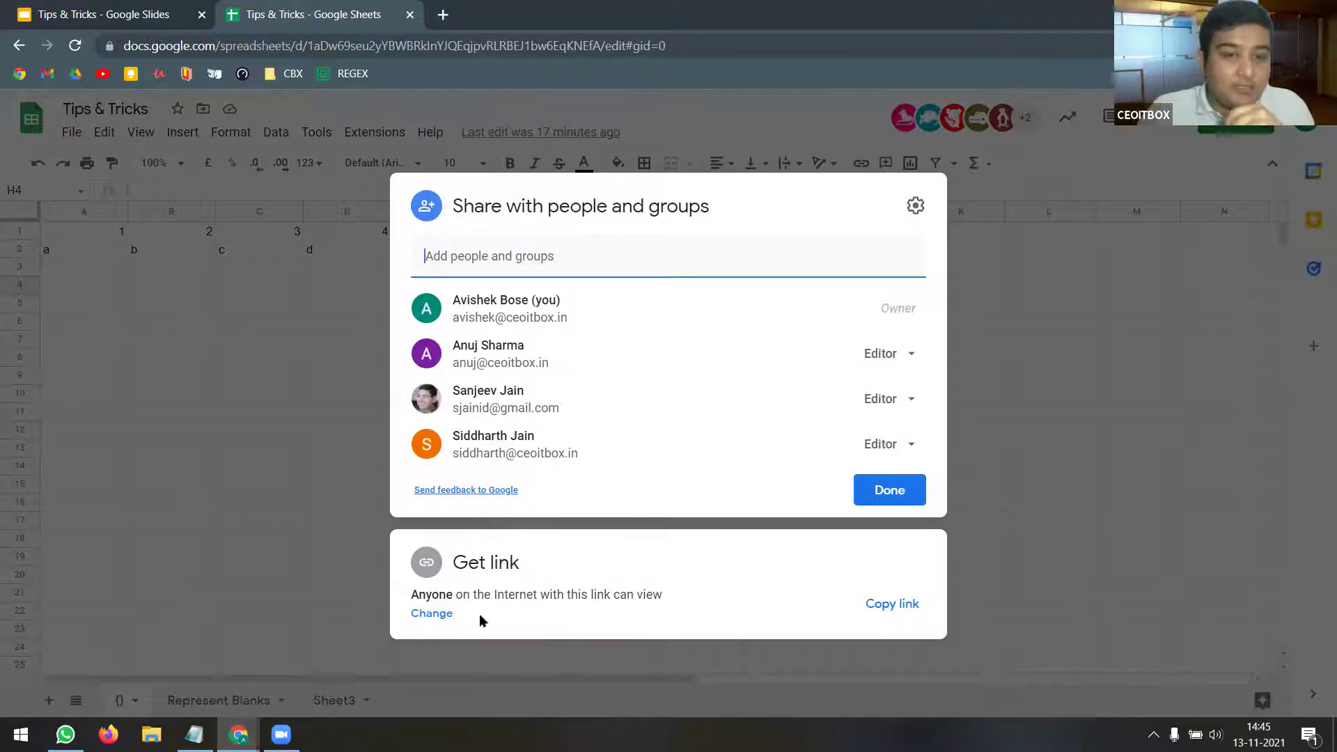
click(432, 614)
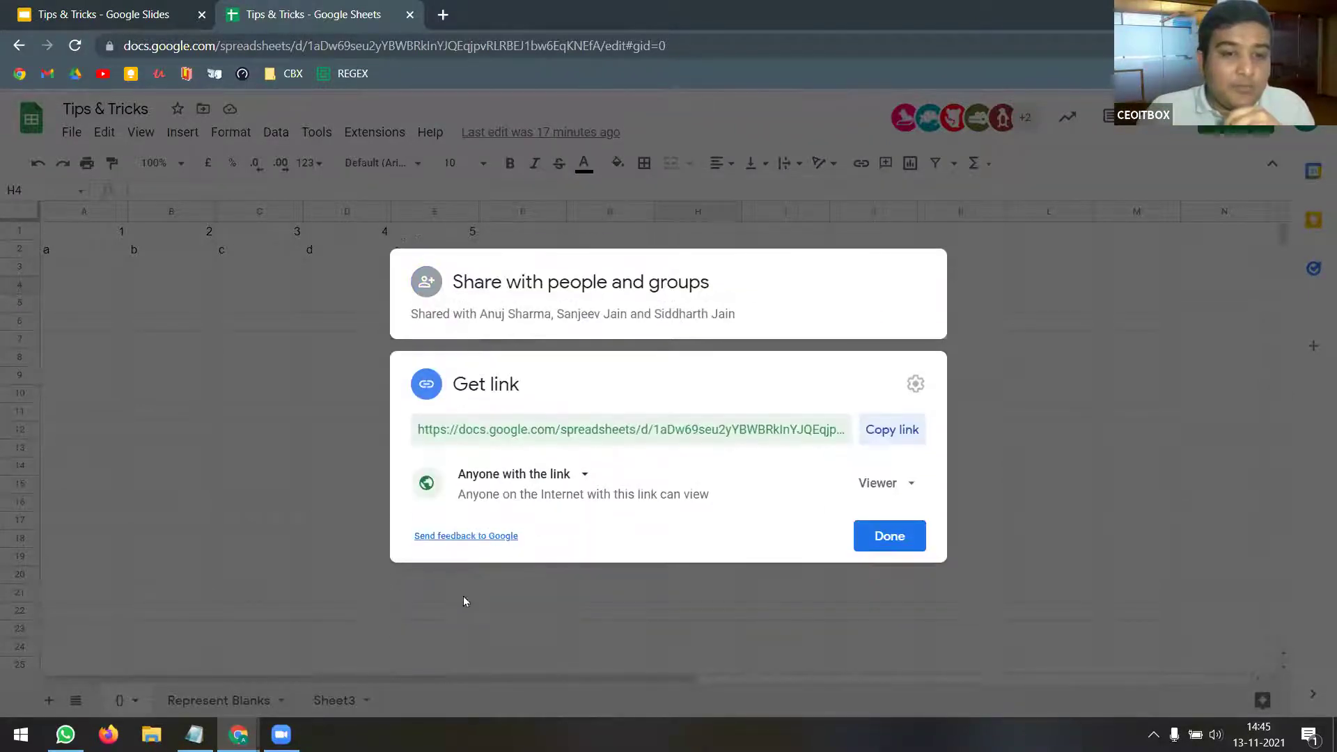
click(585, 476)
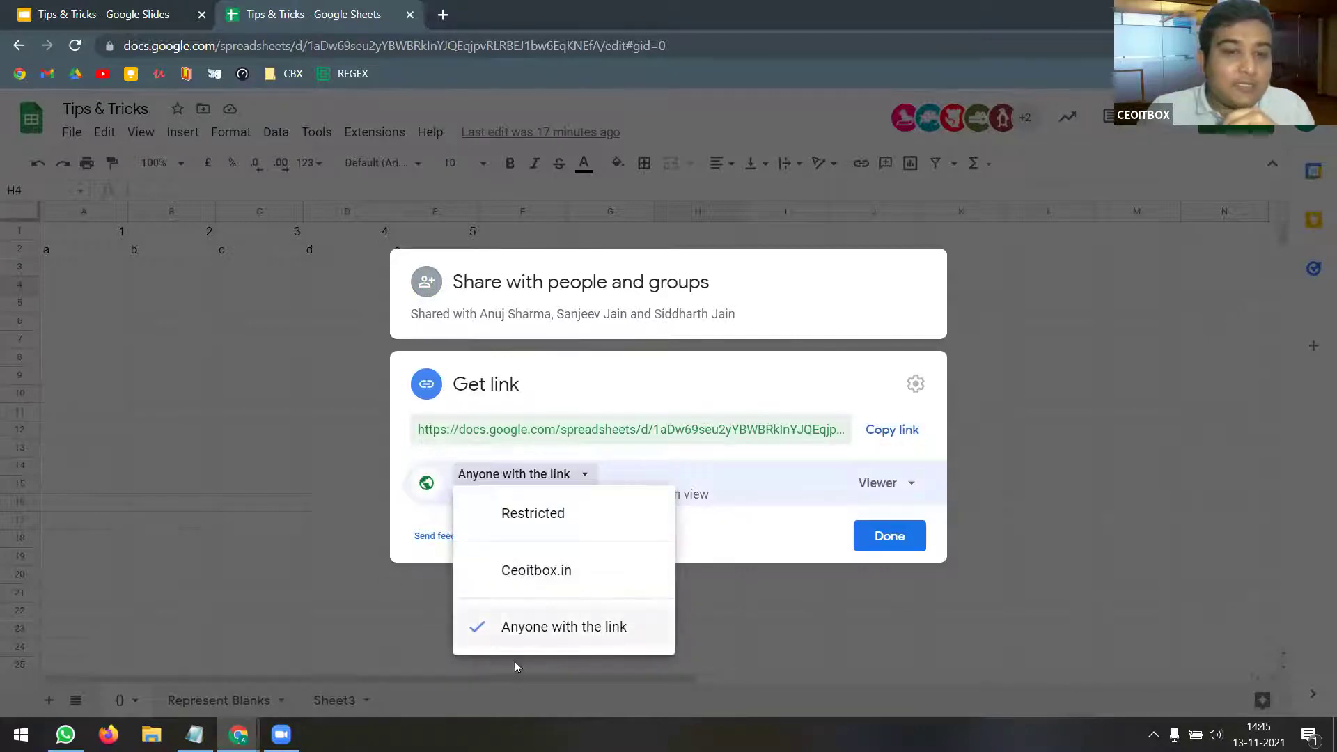
click(910, 485)
click(740, 551)
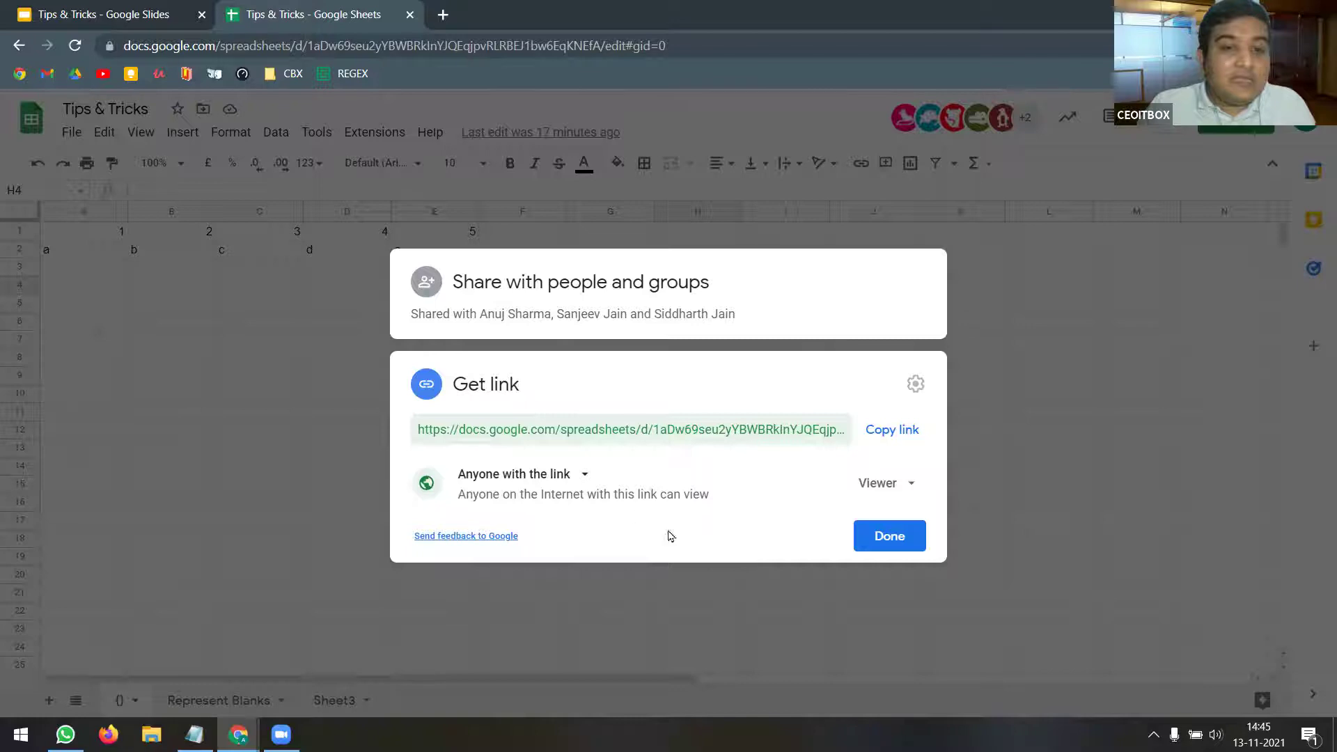
click(584, 475)
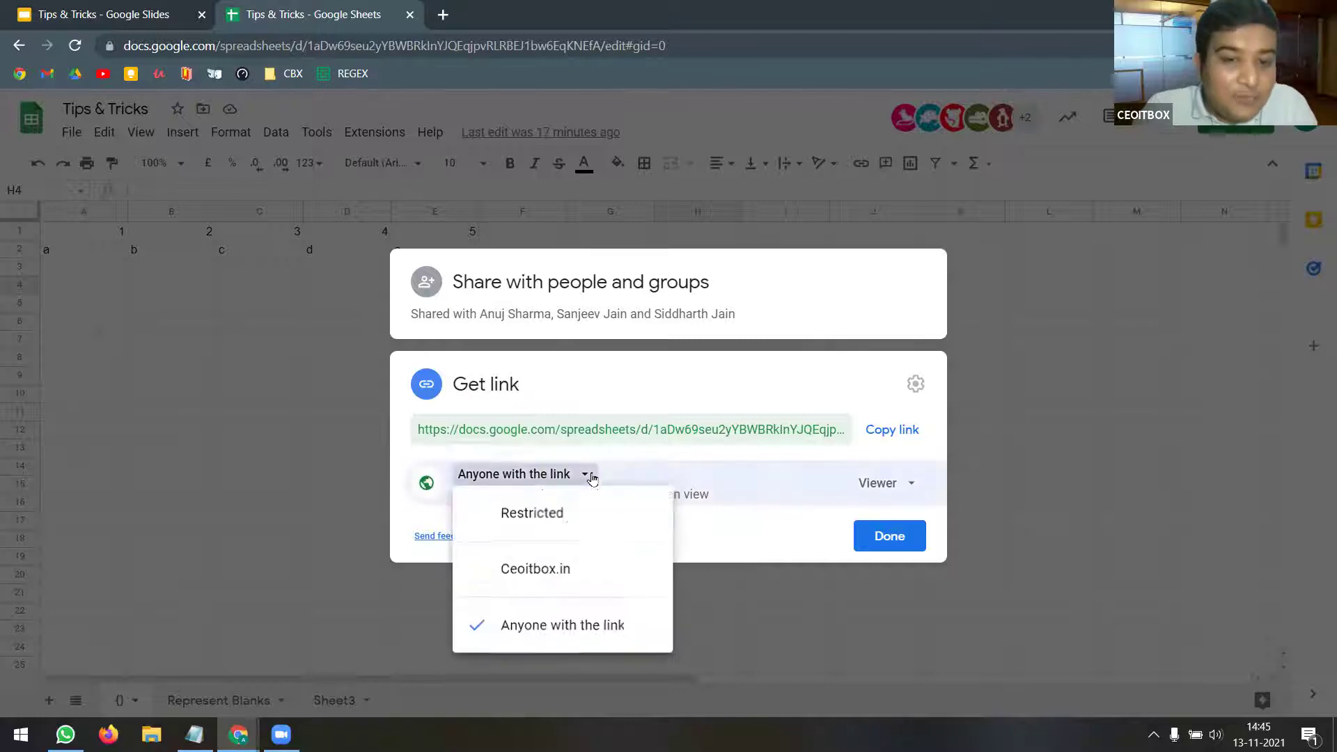
click(559, 572)
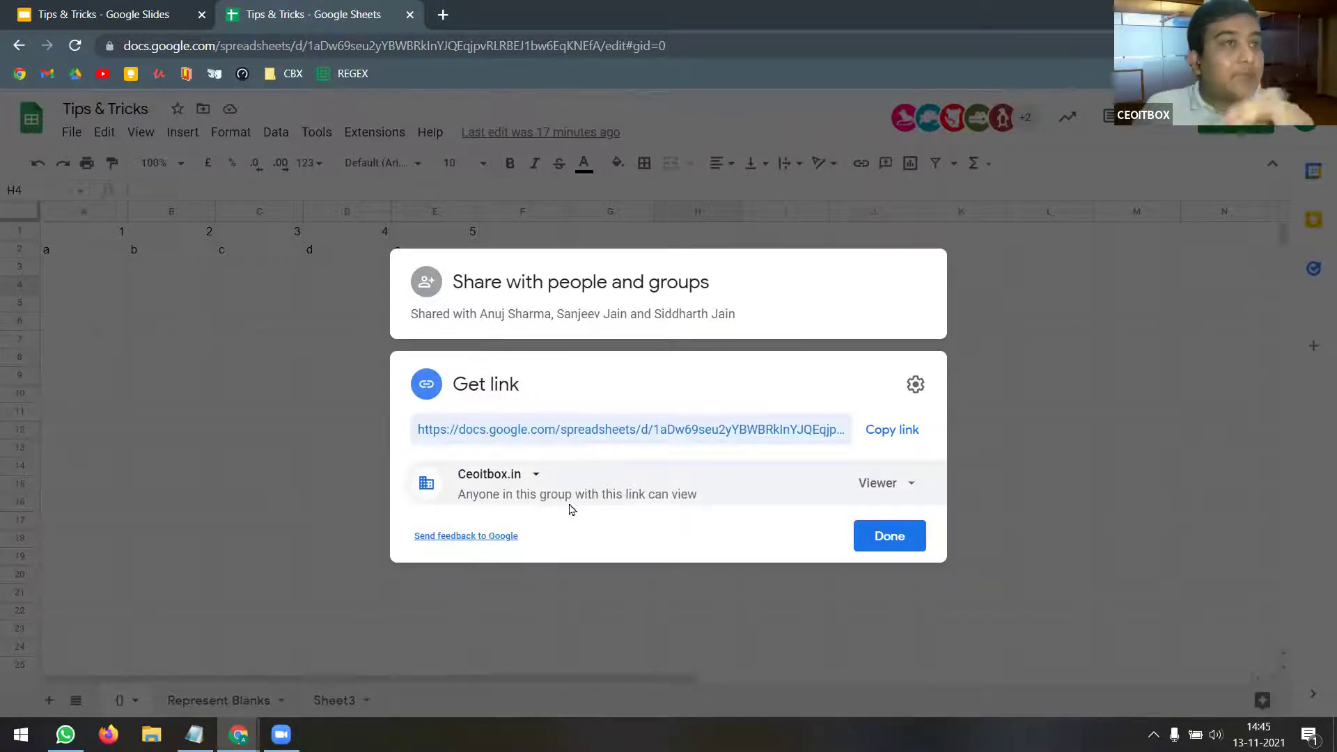
click(904, 536)
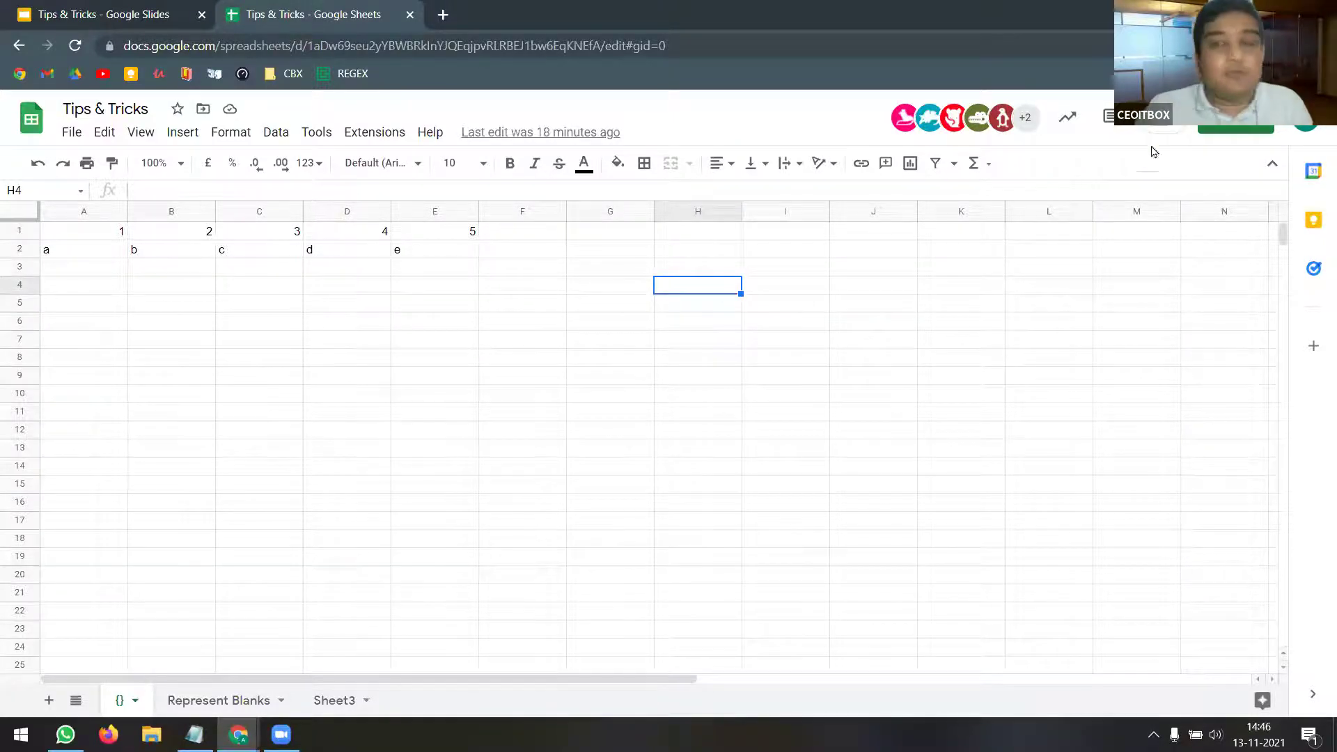
- Switch link access back to 'Anyone with the link' on the Internet and close sharing
click(1236, 127)
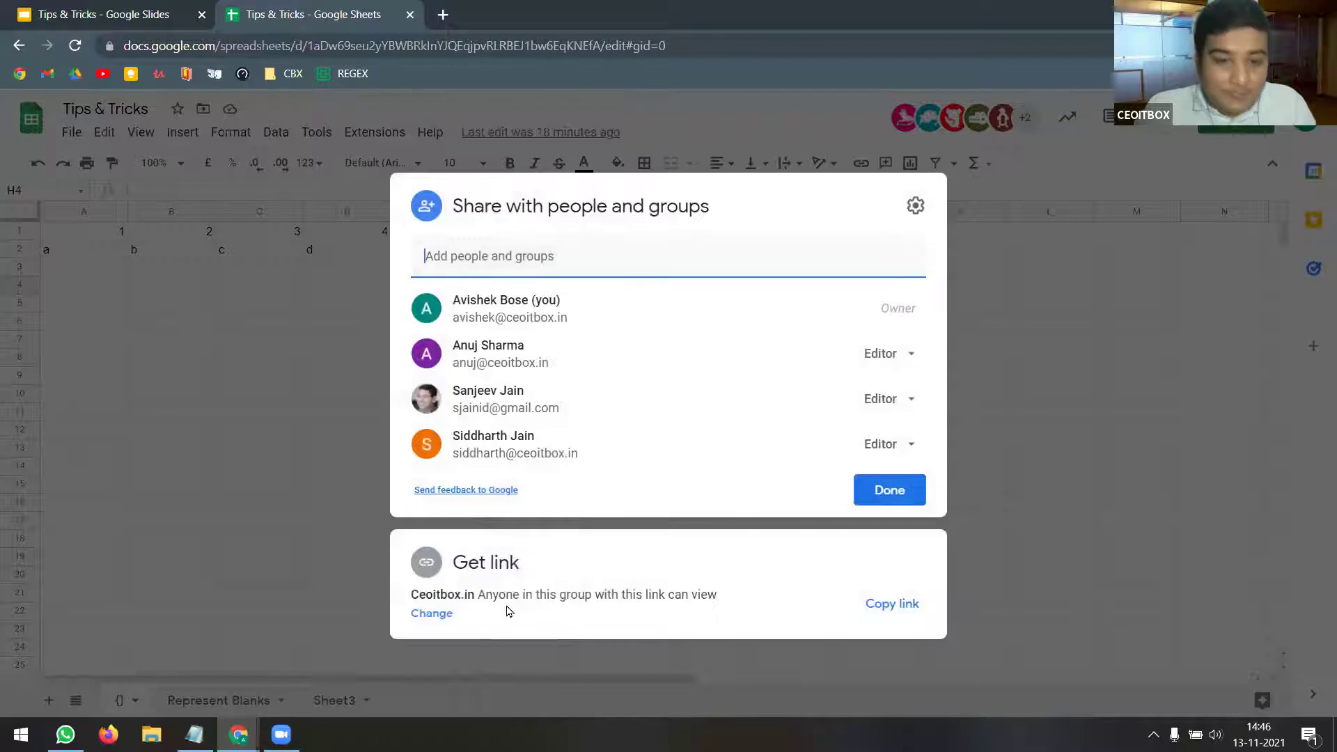
click(421, 613)
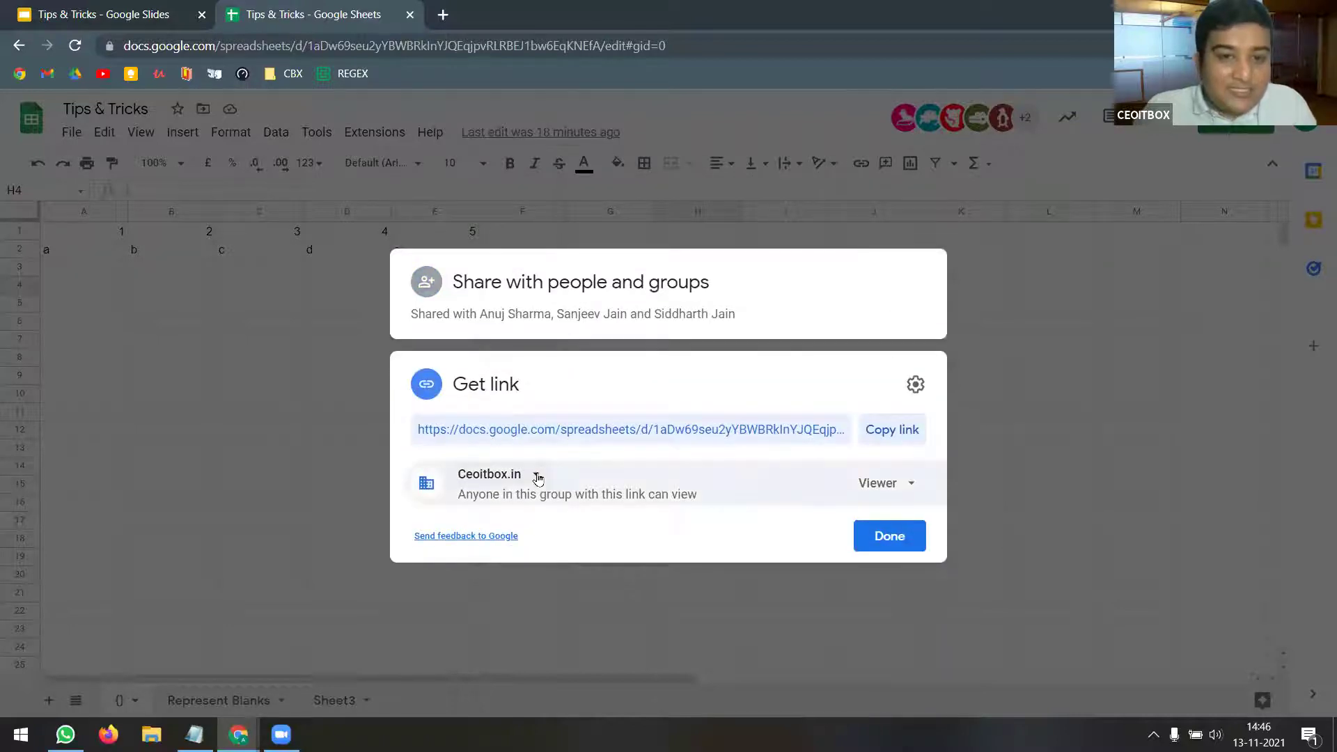
click(537, 475)
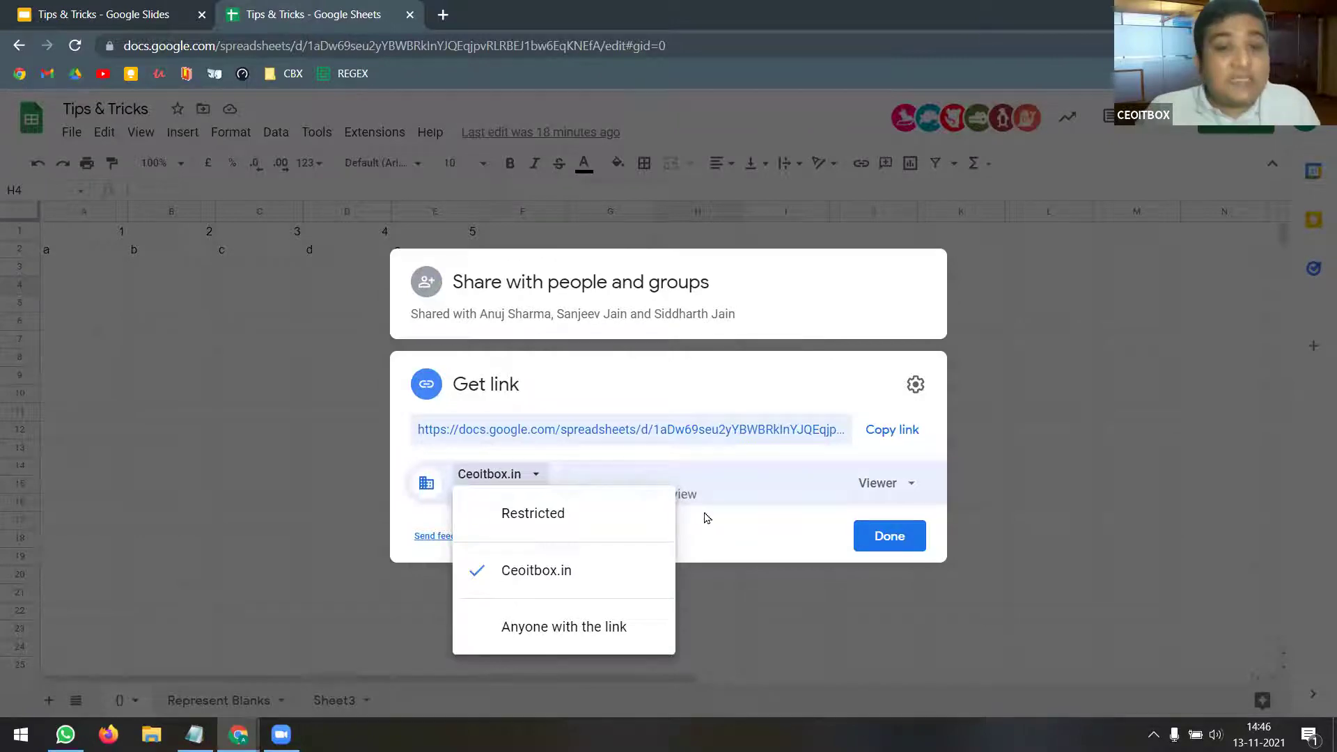
click(530, 628)
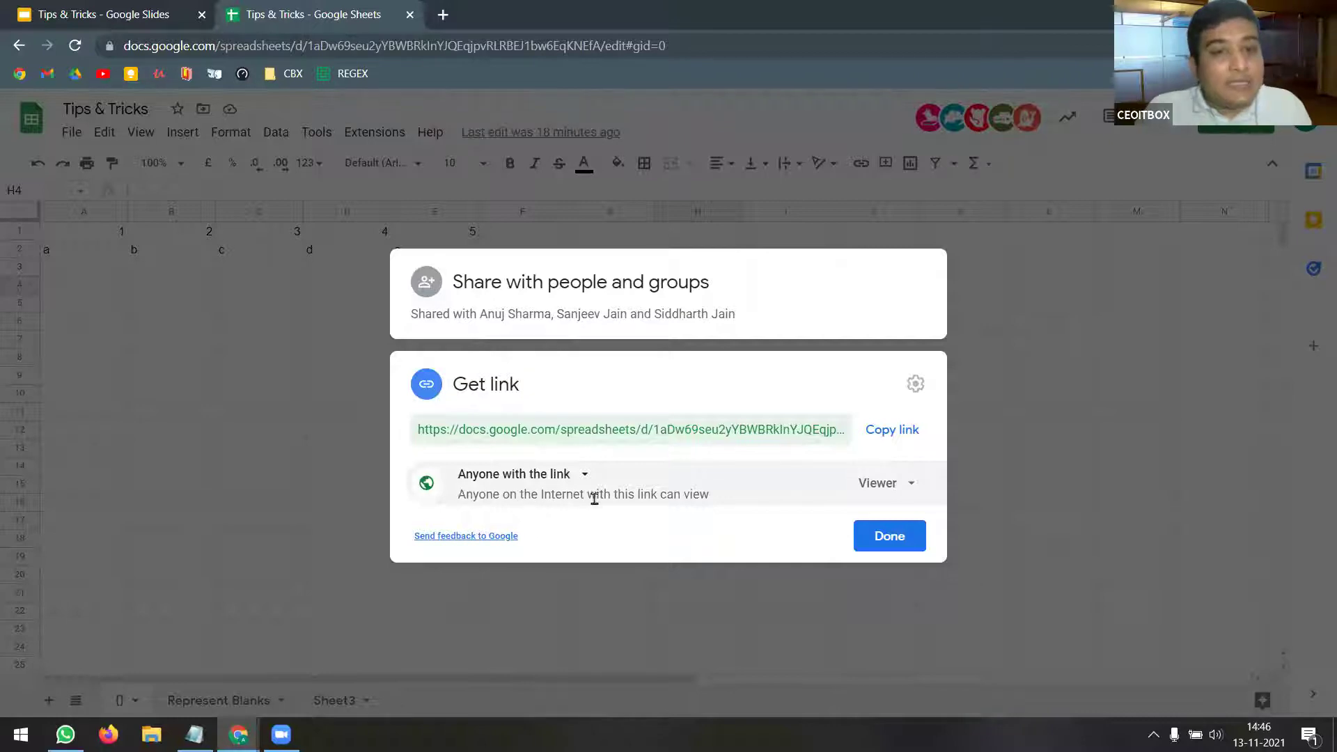
click(898, 537)
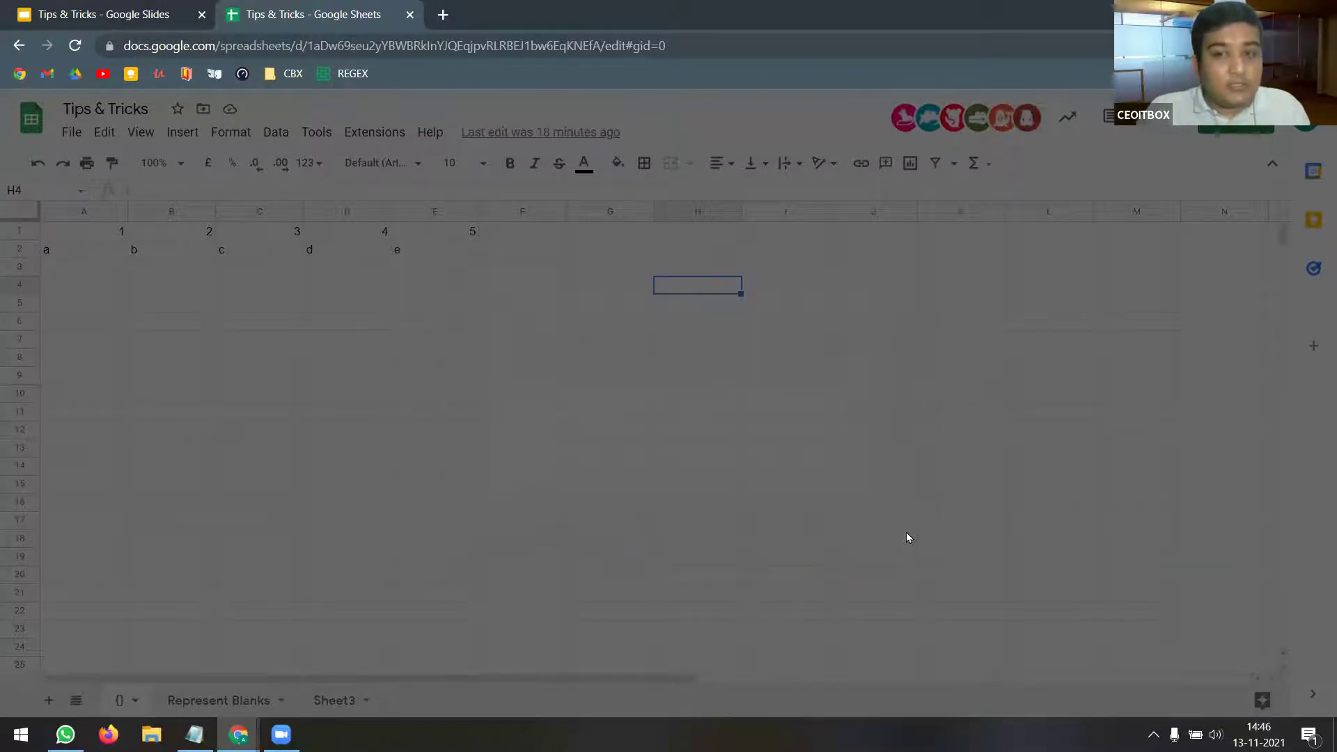
- Review the advanced sharing permission settings, then reopen the sharing dialog
click(1254, 133)
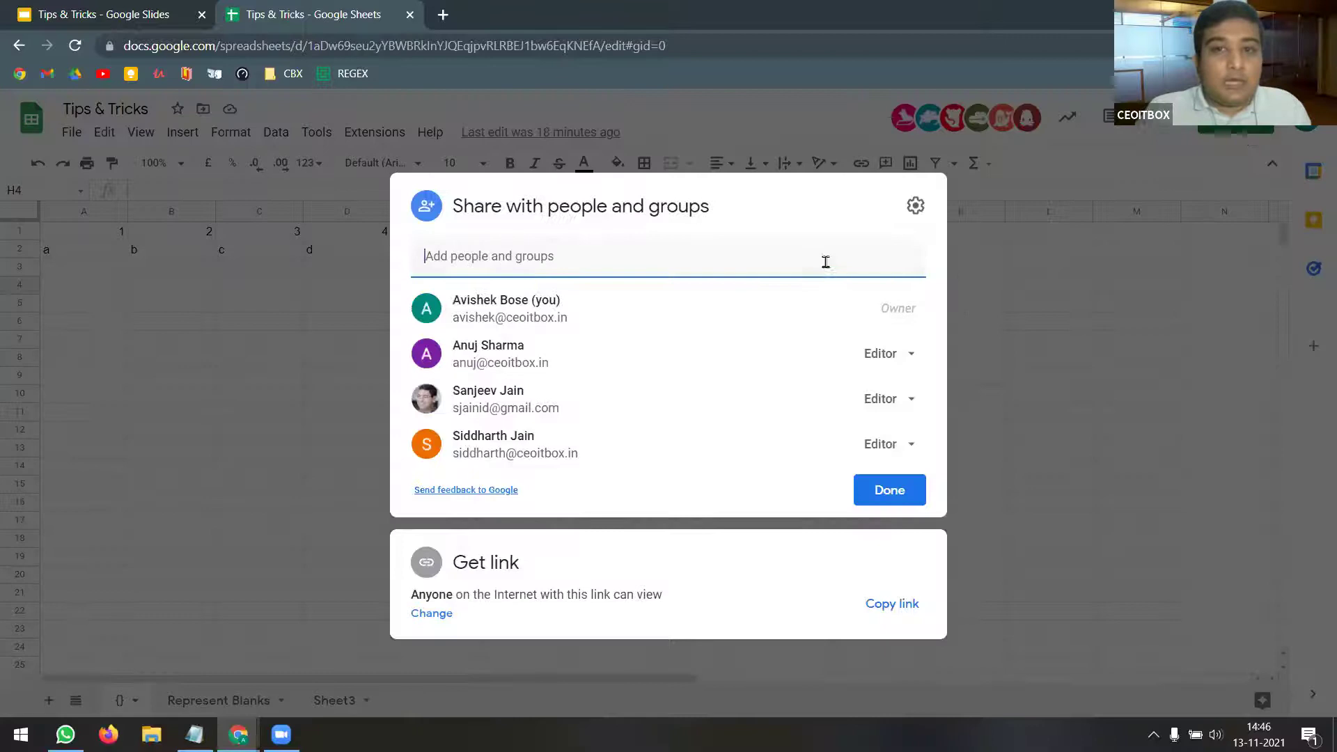
click(914, 205)
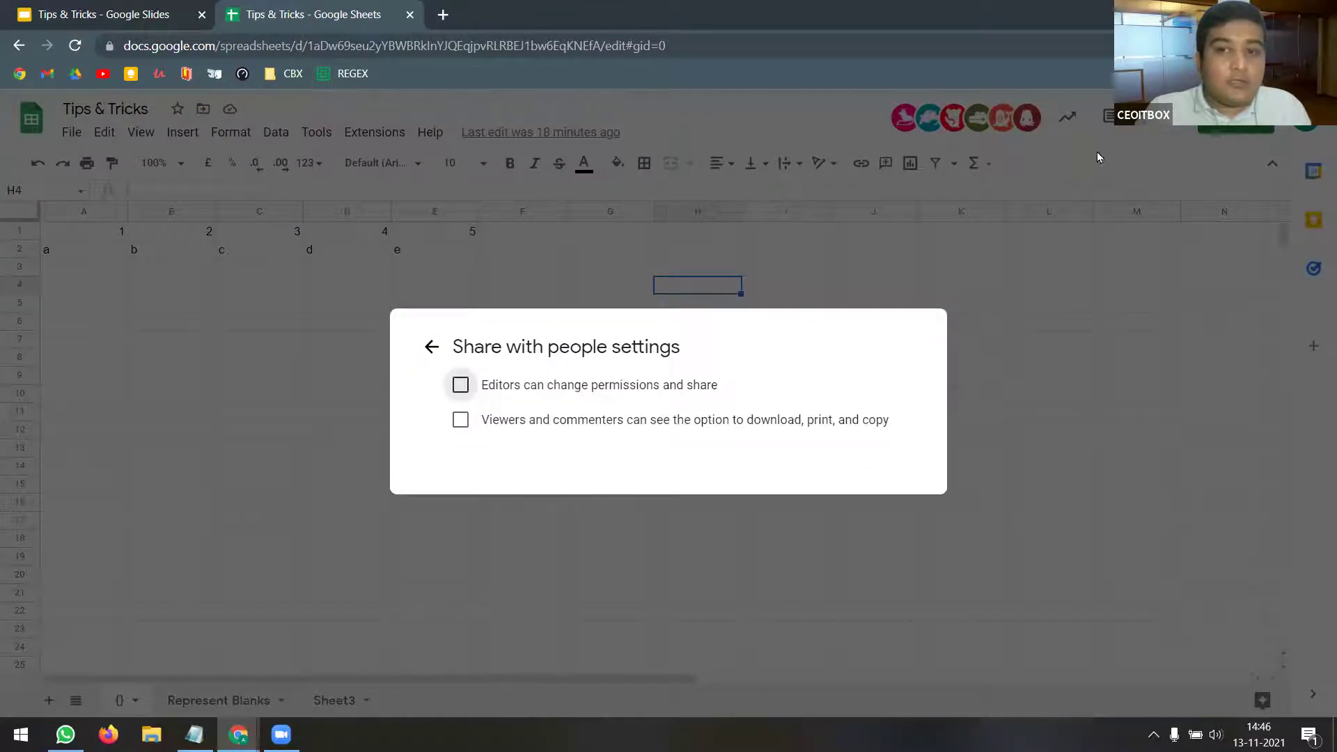
click(432, 354)
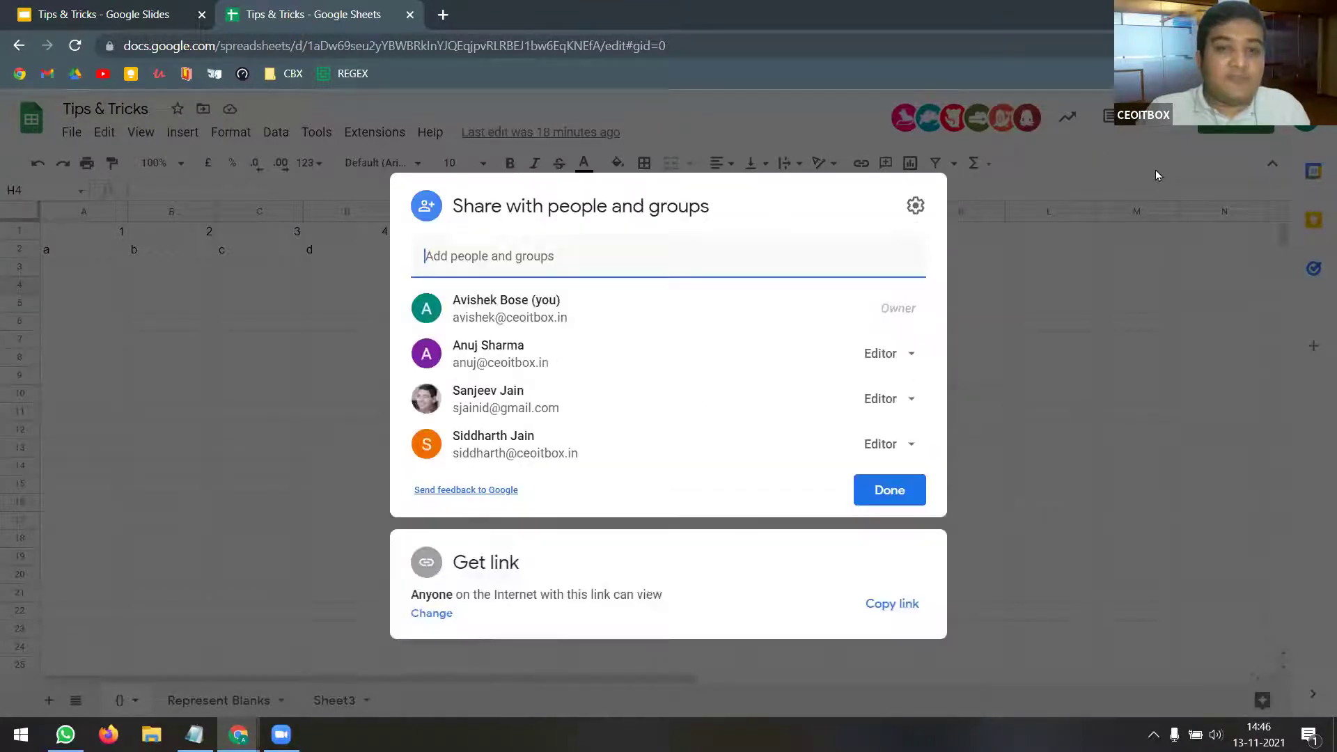
click(883, 487)
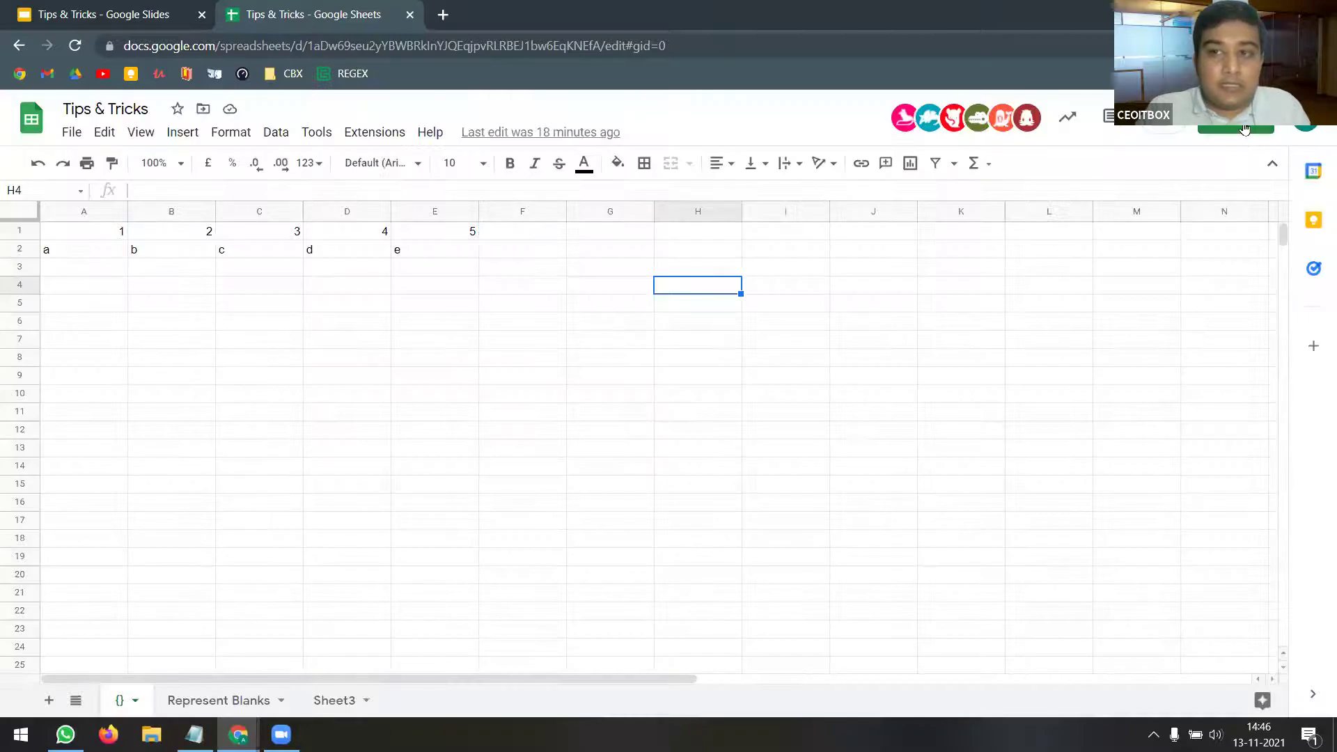
click(1235, 139)
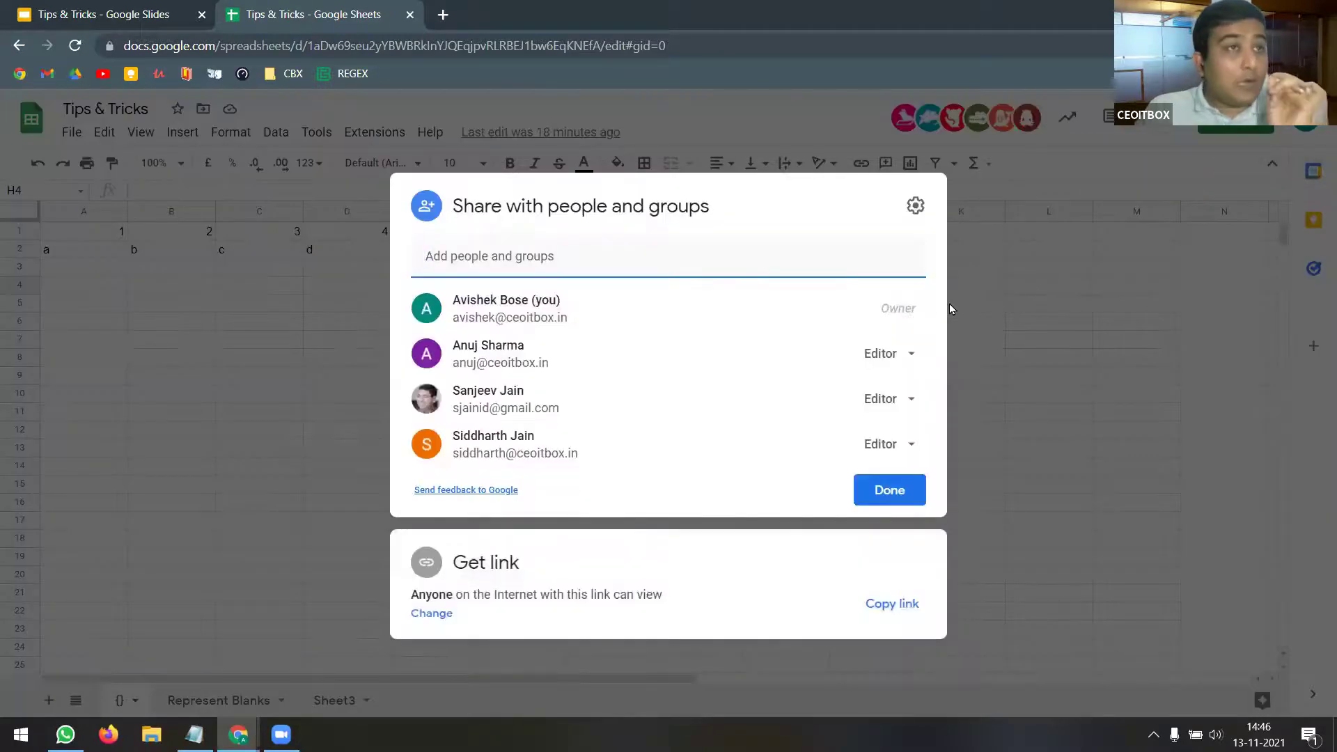
- Re-enable editor resharing and viewer download, print and copy options, then close the sharing dialog
click(916, 206)
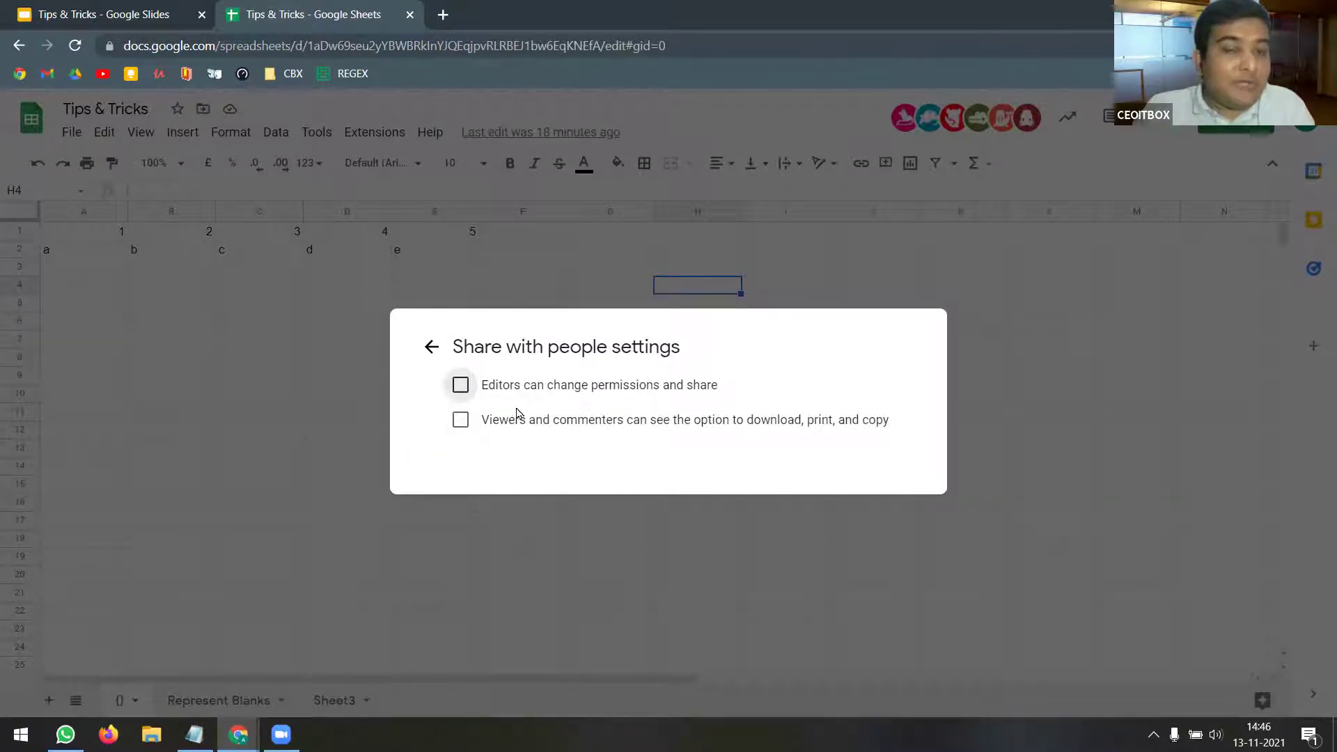
drag(488, 384, 726, 388)
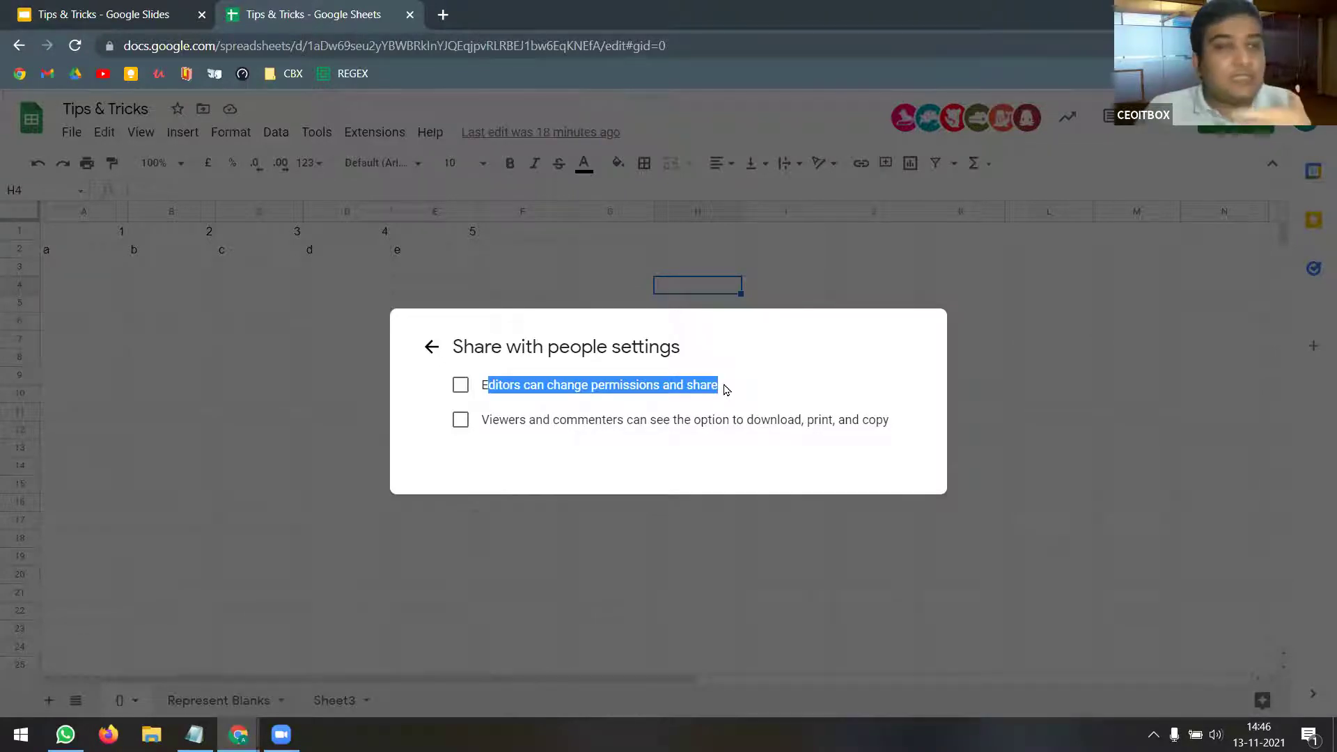
click(509, 424)
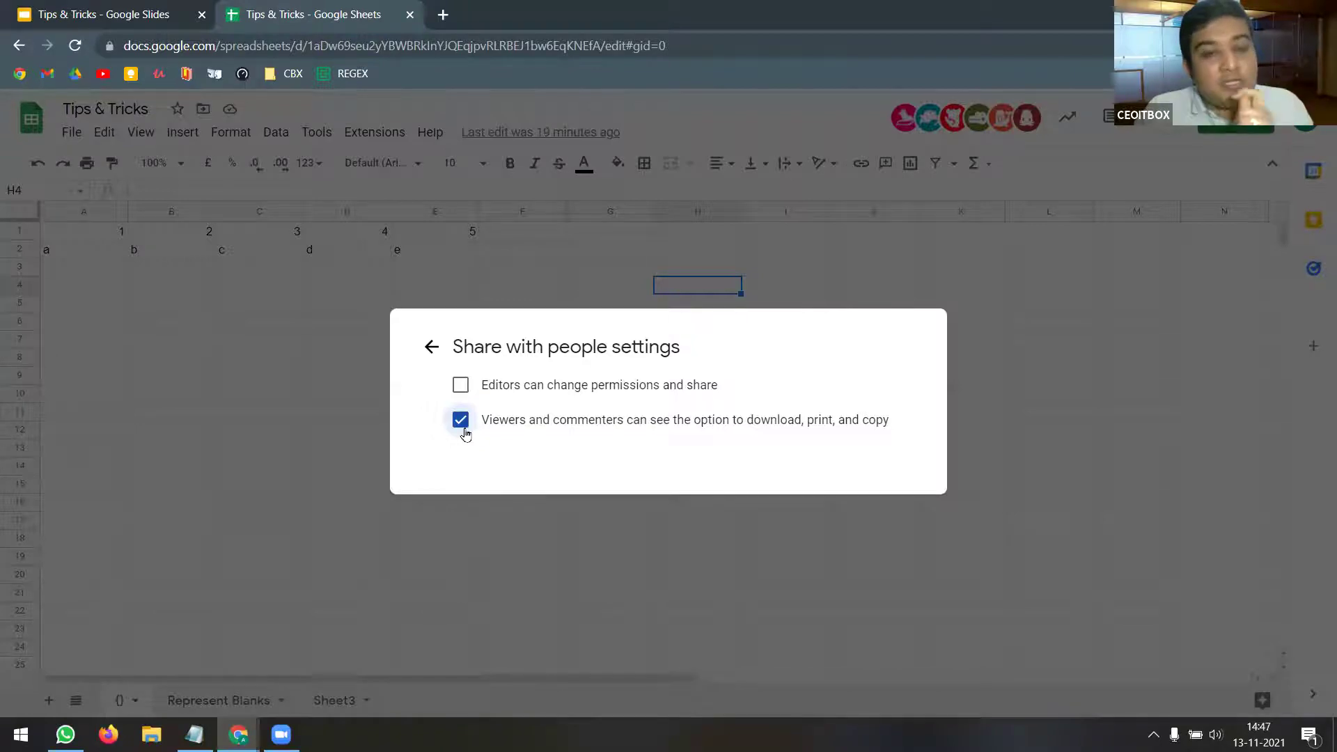
click(460, 385)
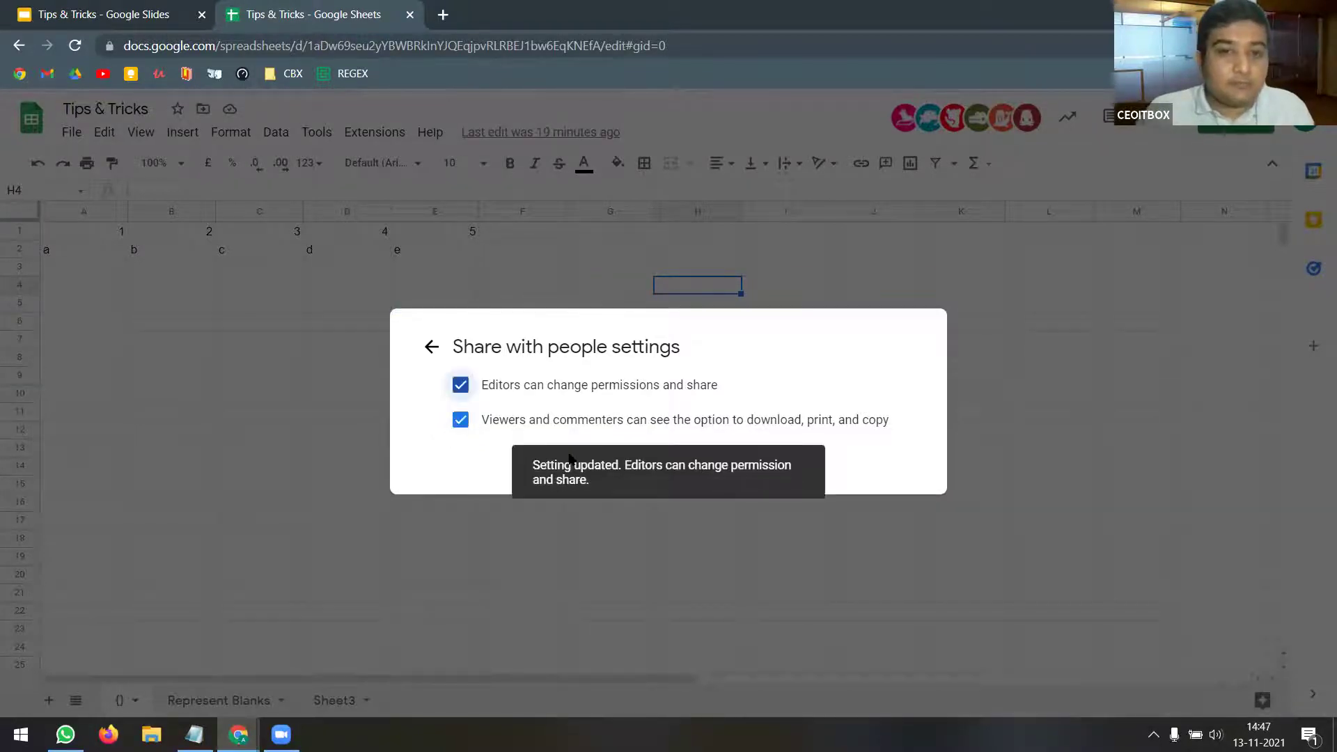
click(432, 348)
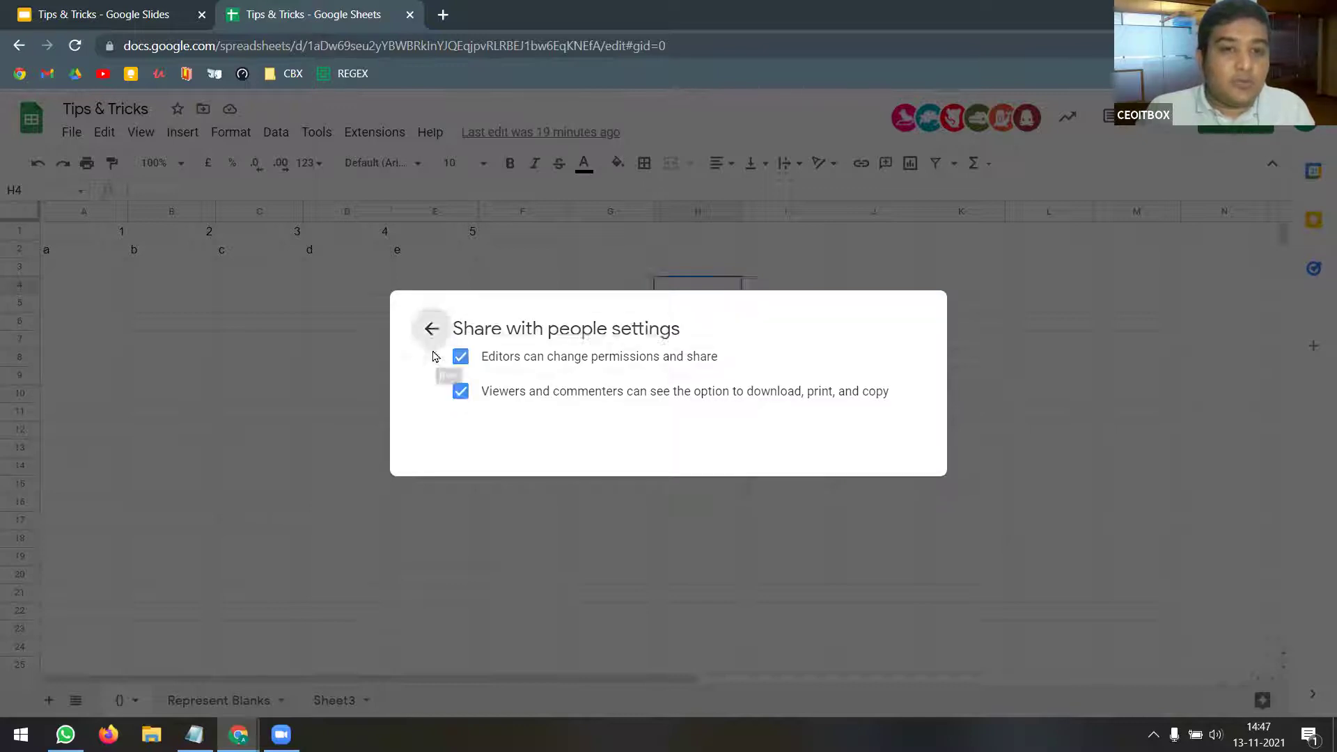
click(882, 491)
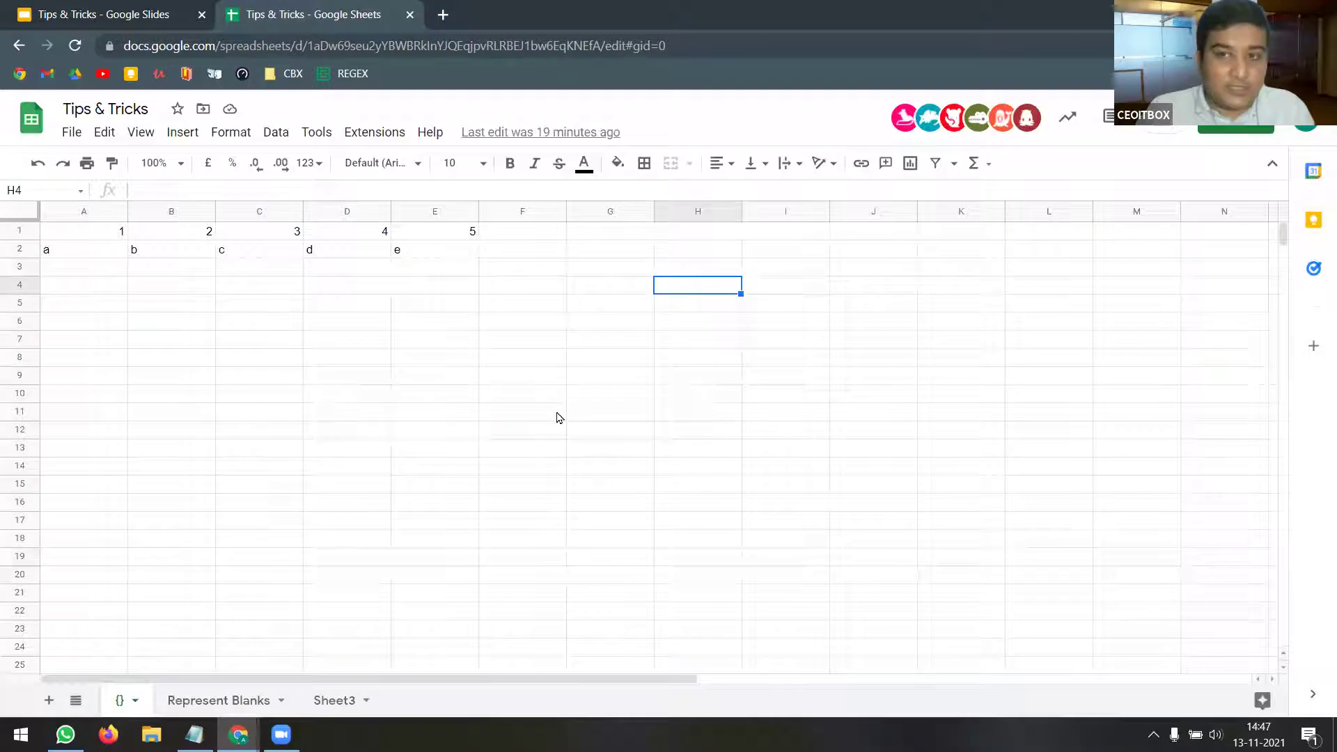
click(178, 326)
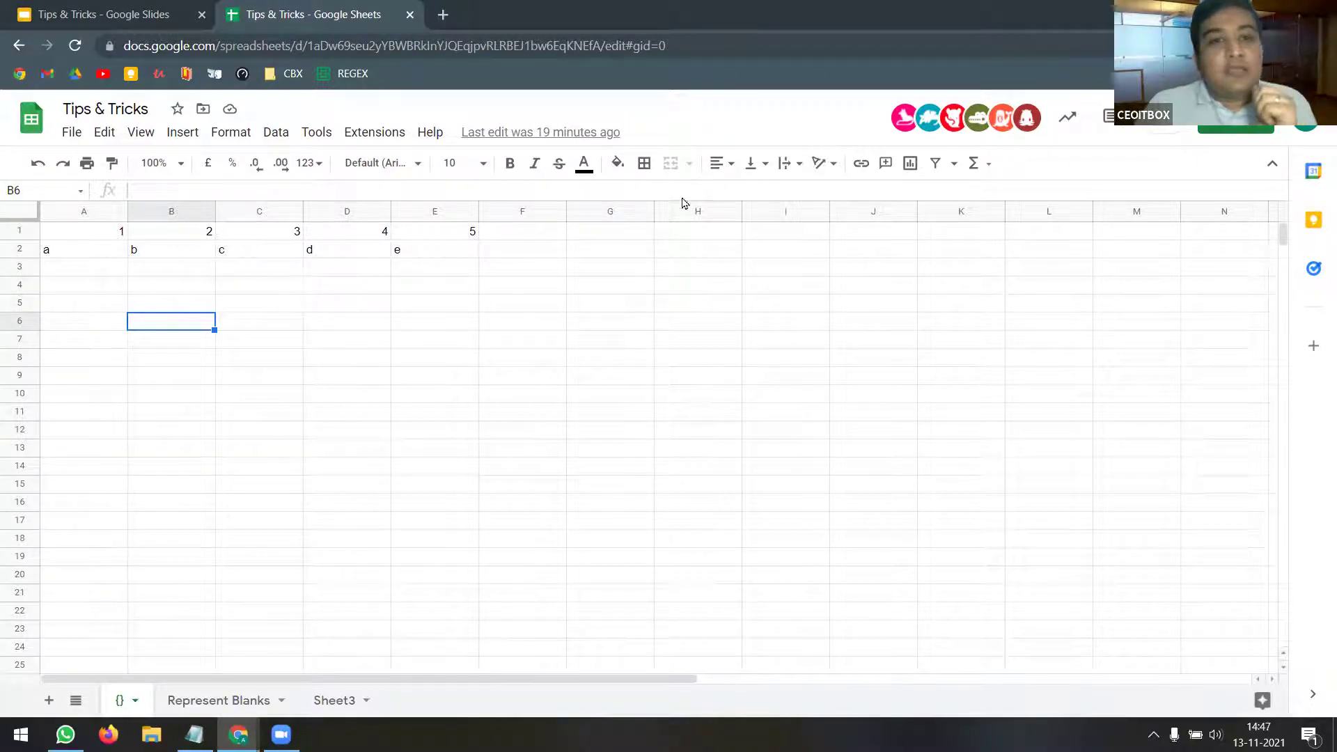
- Fill the number and letter starter rows A1:E2 down to row 12 as a continuing series
click(482, 289)
drag(123, 233, 453, 234)
drag(102, 259, 438, 257)
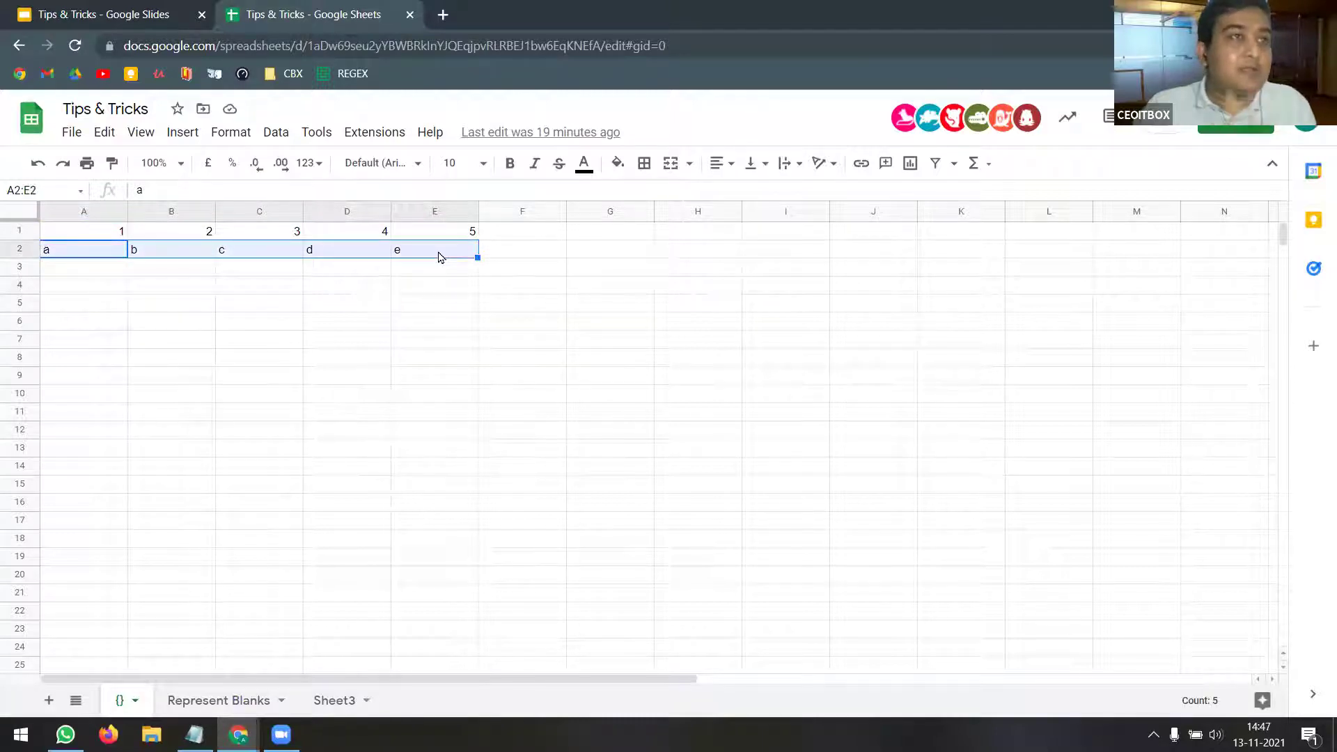
drag(116, 237, 476, 422)
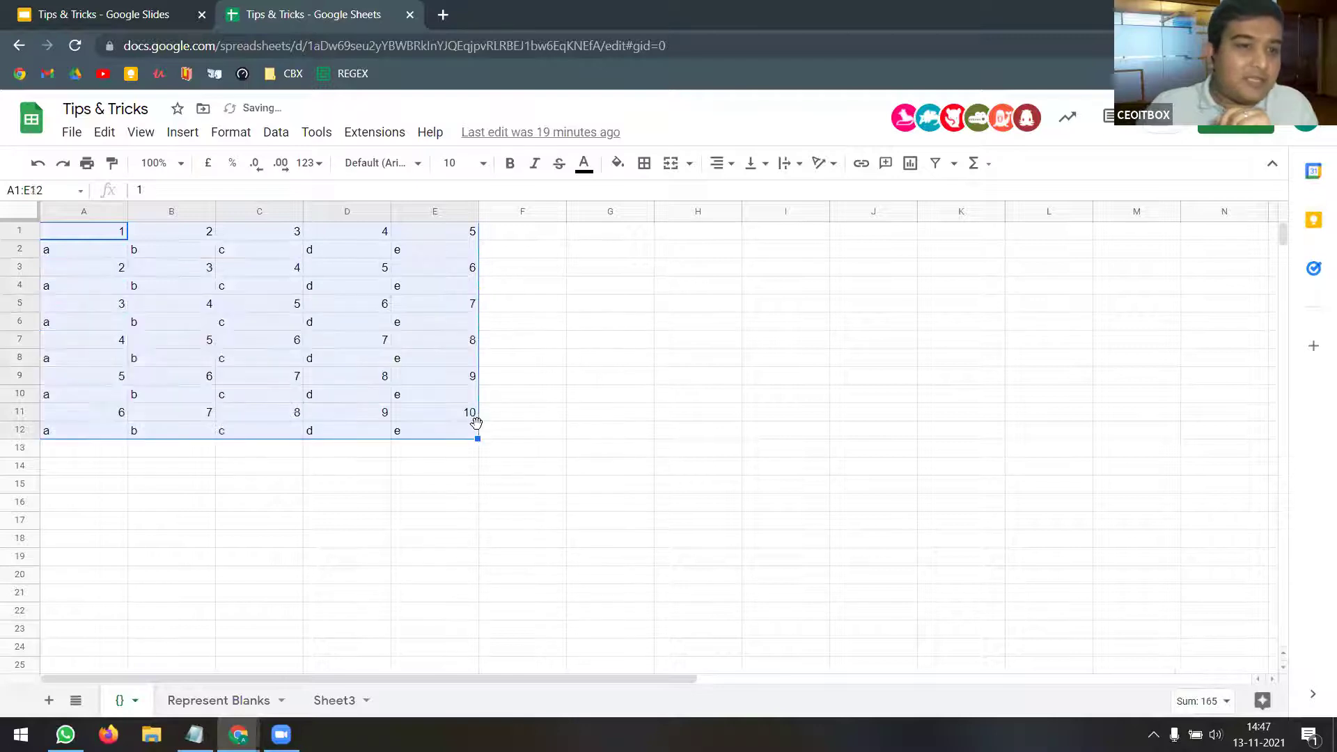
click(252, 417)
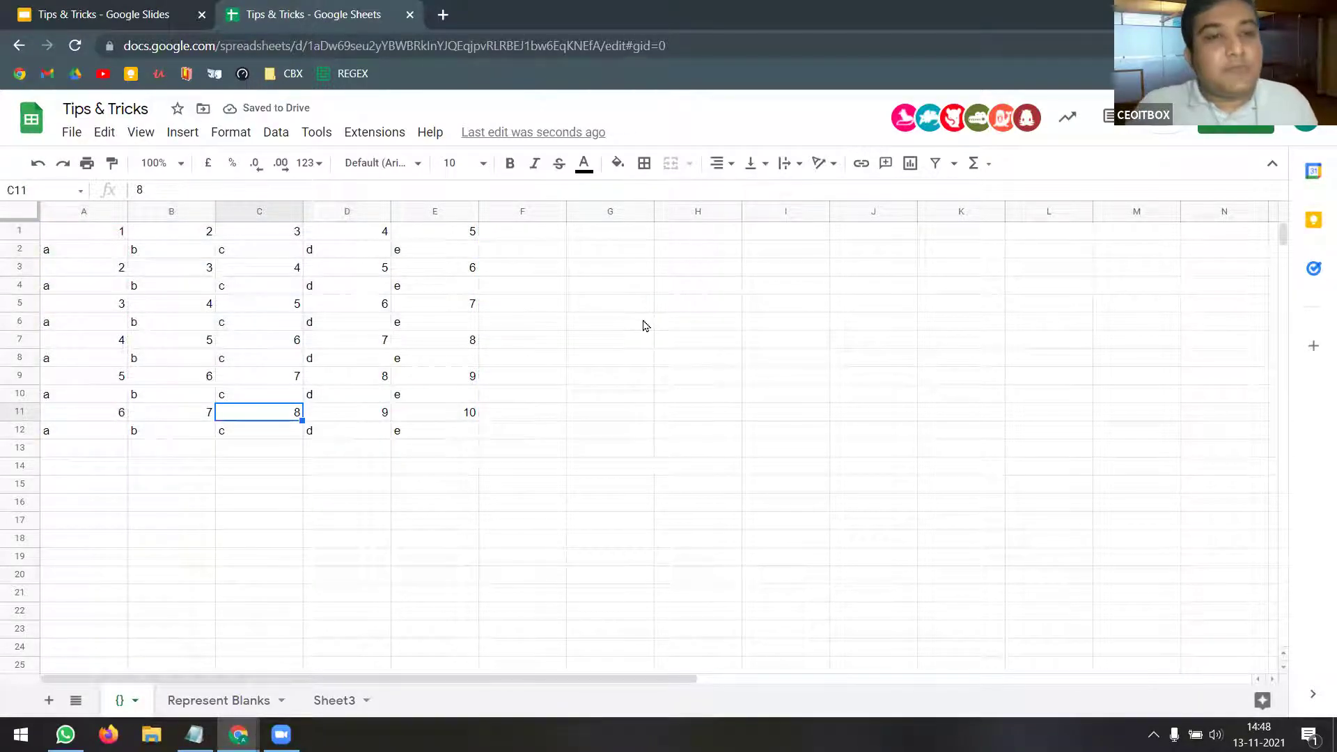
- Inspect the column A and B values down to row 12 and unfreeze the top row
drag(84, 238, 89, 457)
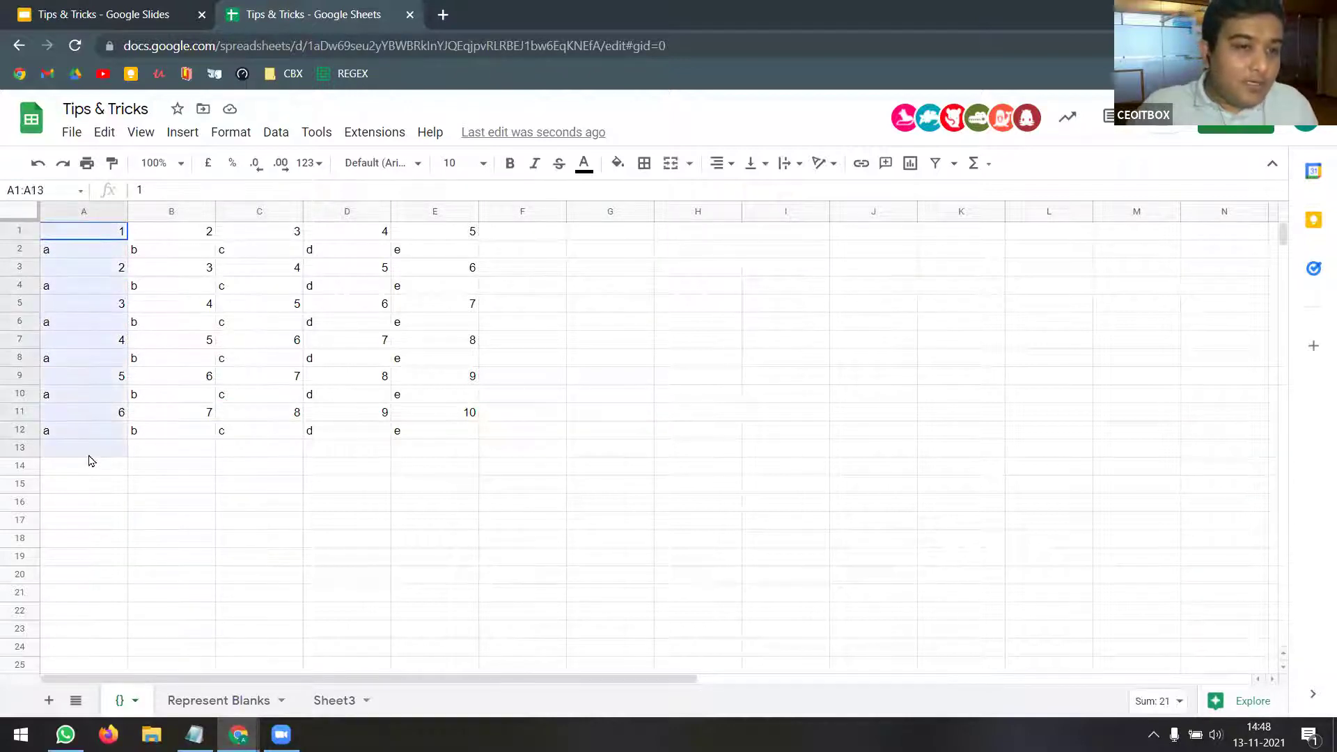
click(191, 232)
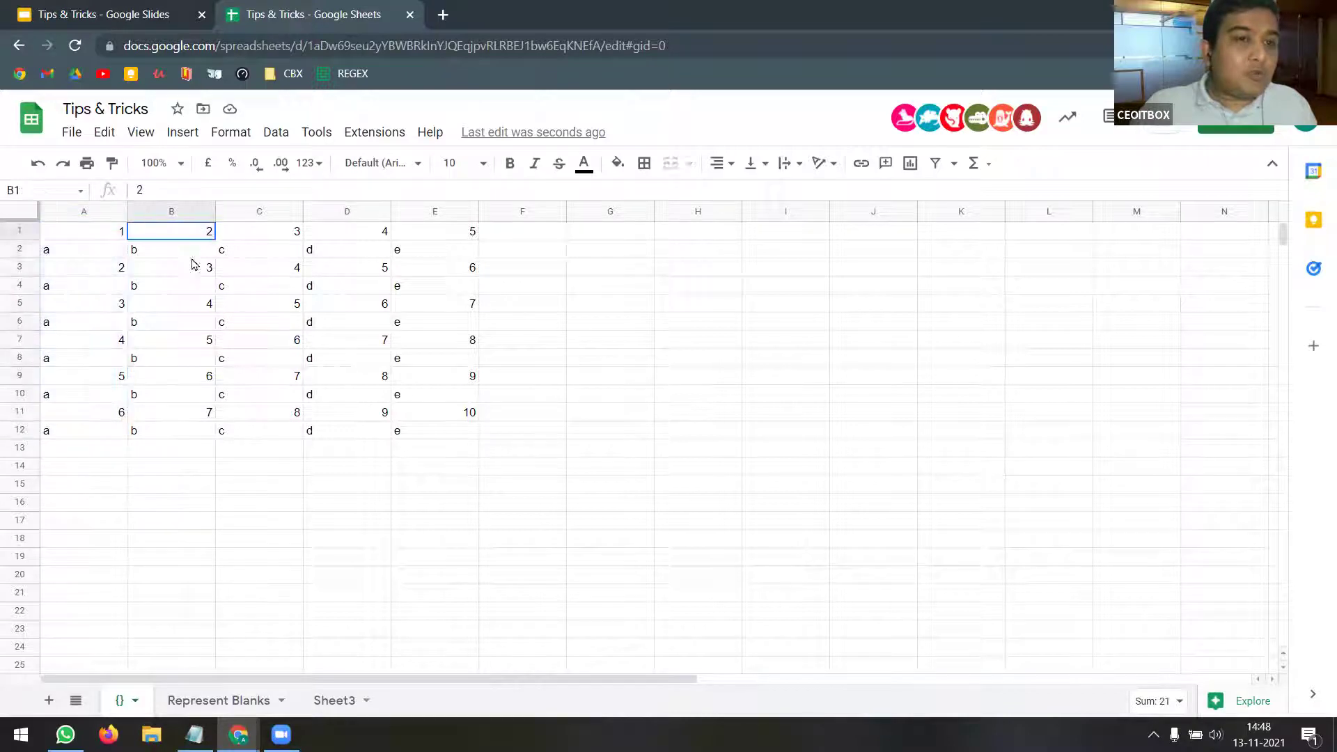
shift+click(188, 431)
drag(285, 224, 290, 439)
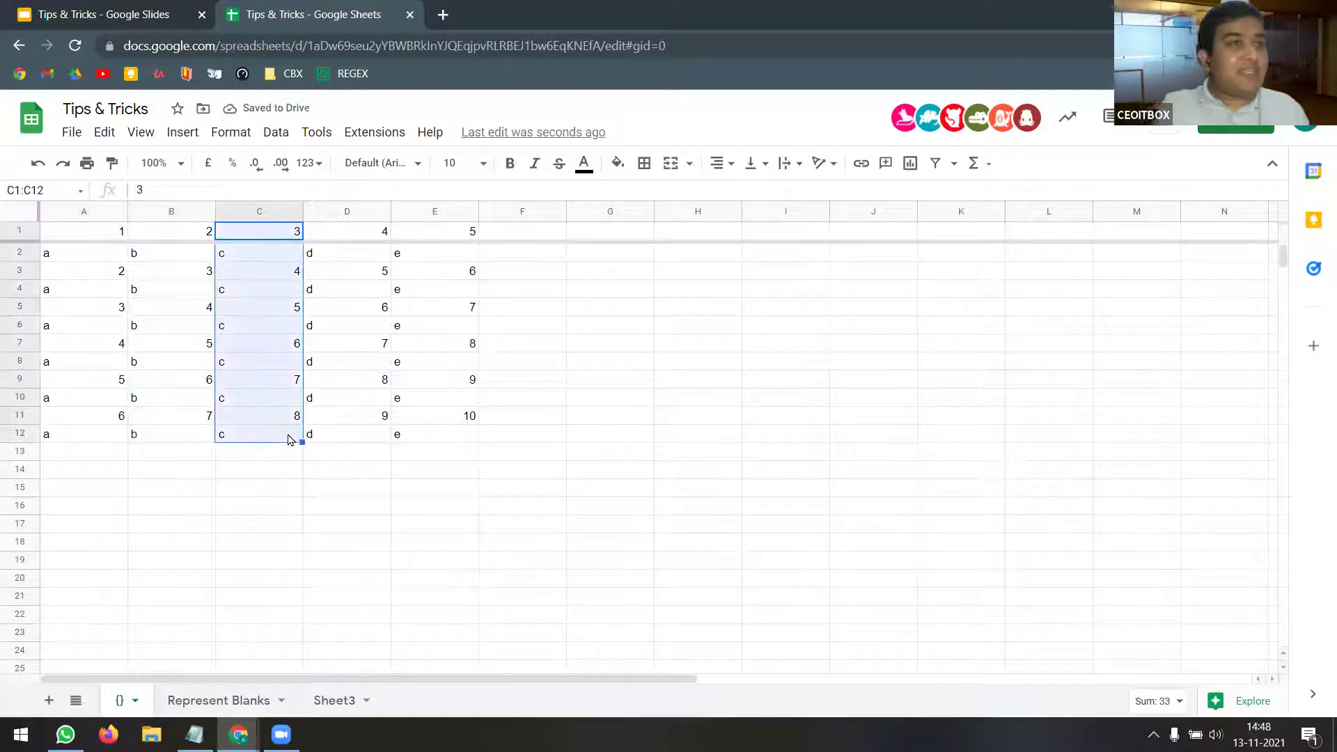
drag(634, 223, 636, 210)
click(702, 235)
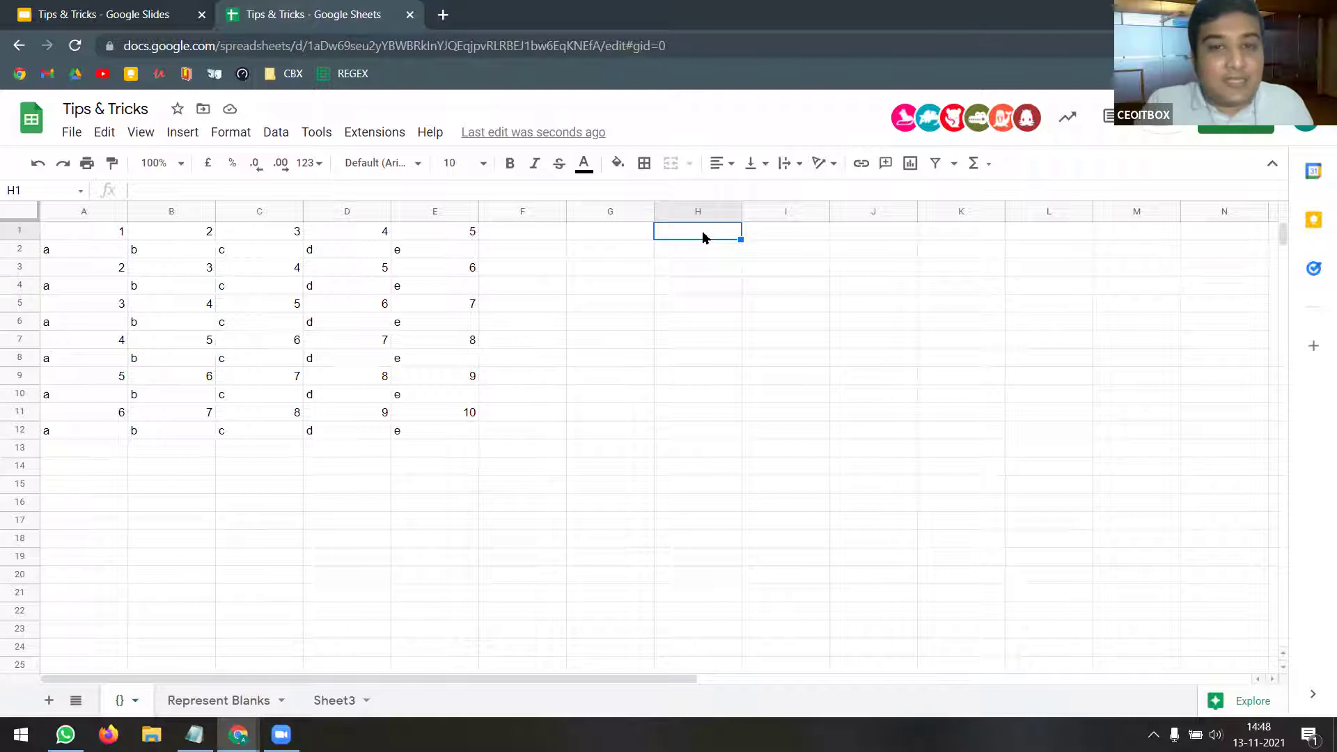
- Enter a brace array formula in H1 stacking A1:A12 above B1:B12
text(=)
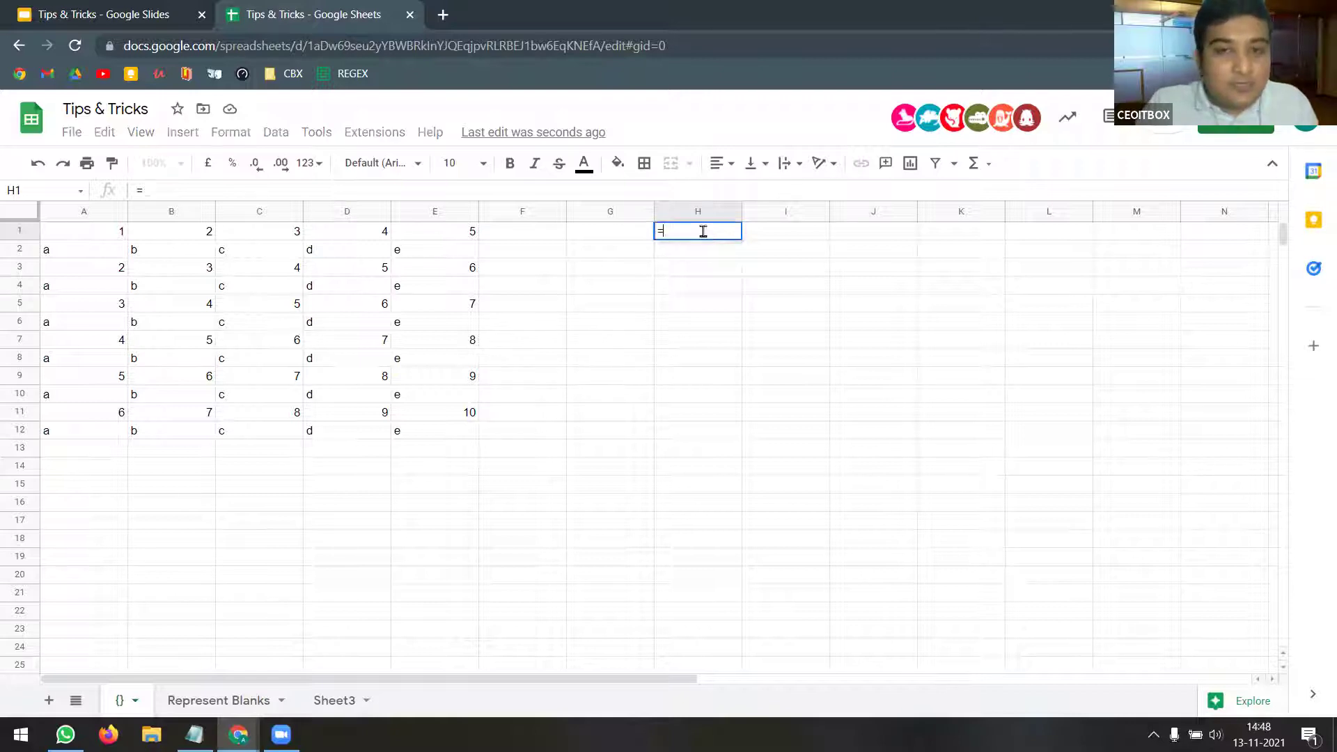
text({)
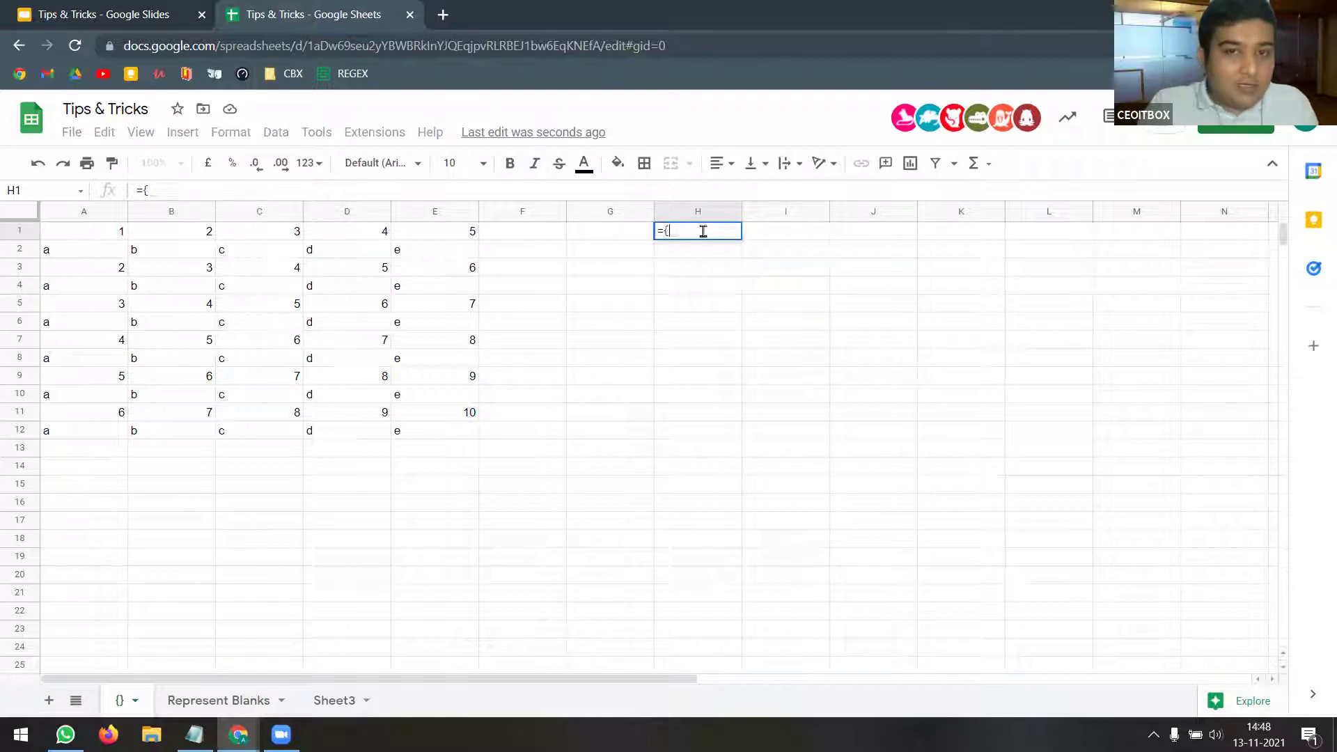
click(112, 240)
drag(112, 240, 108, 435)
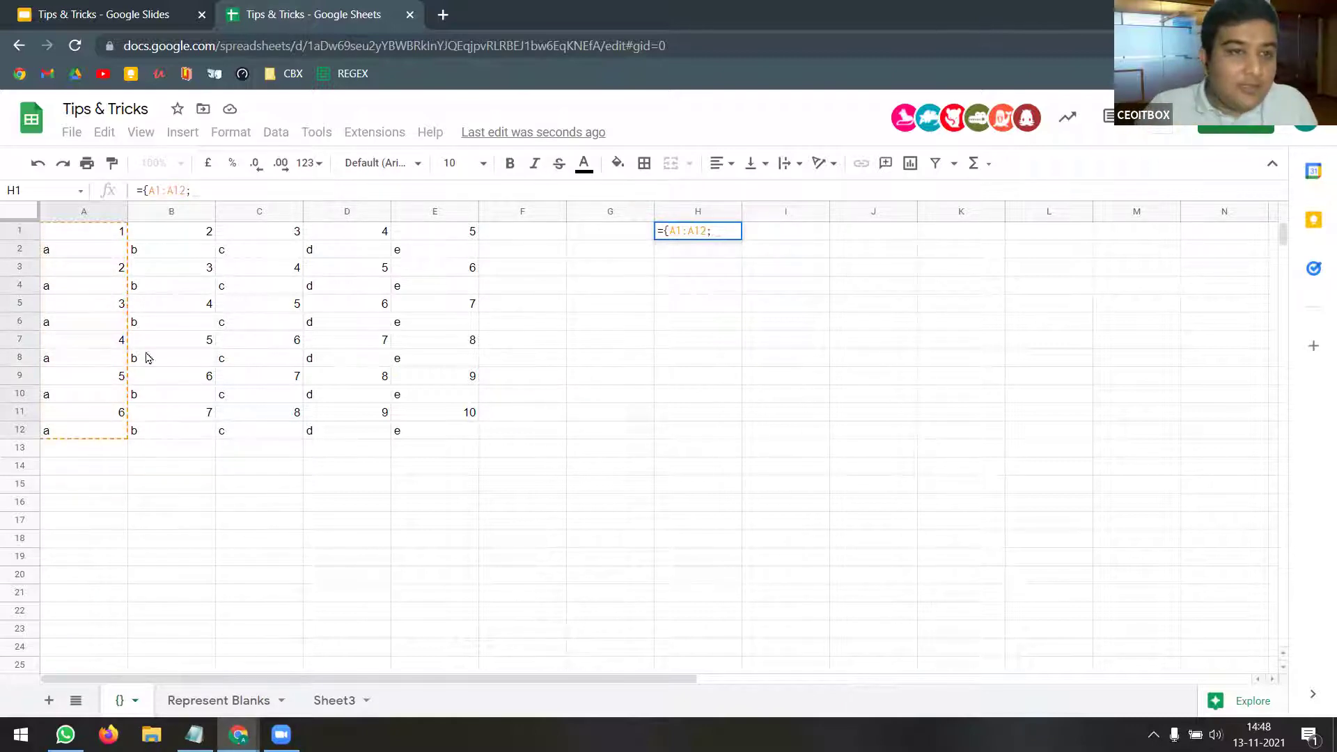
text(;)
click(176, 236)
drag(177, 247, 187, 439)
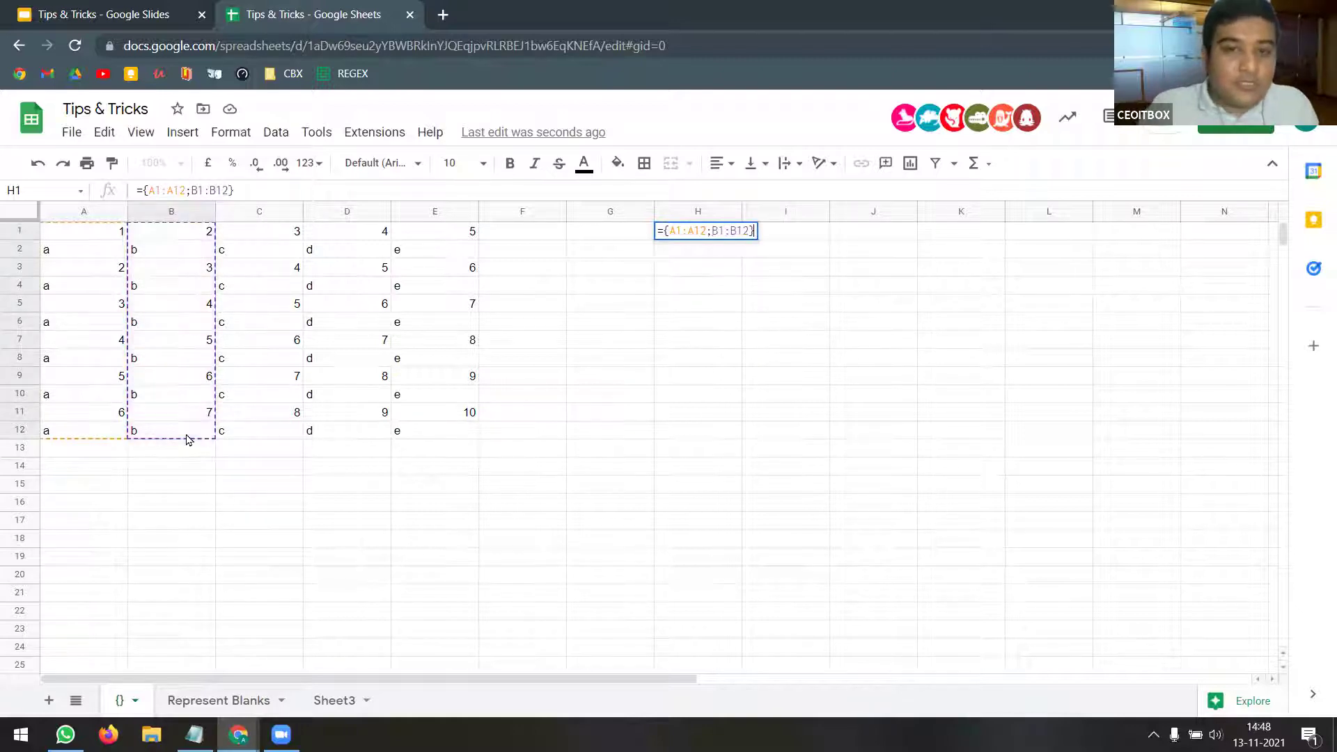
key(Return)
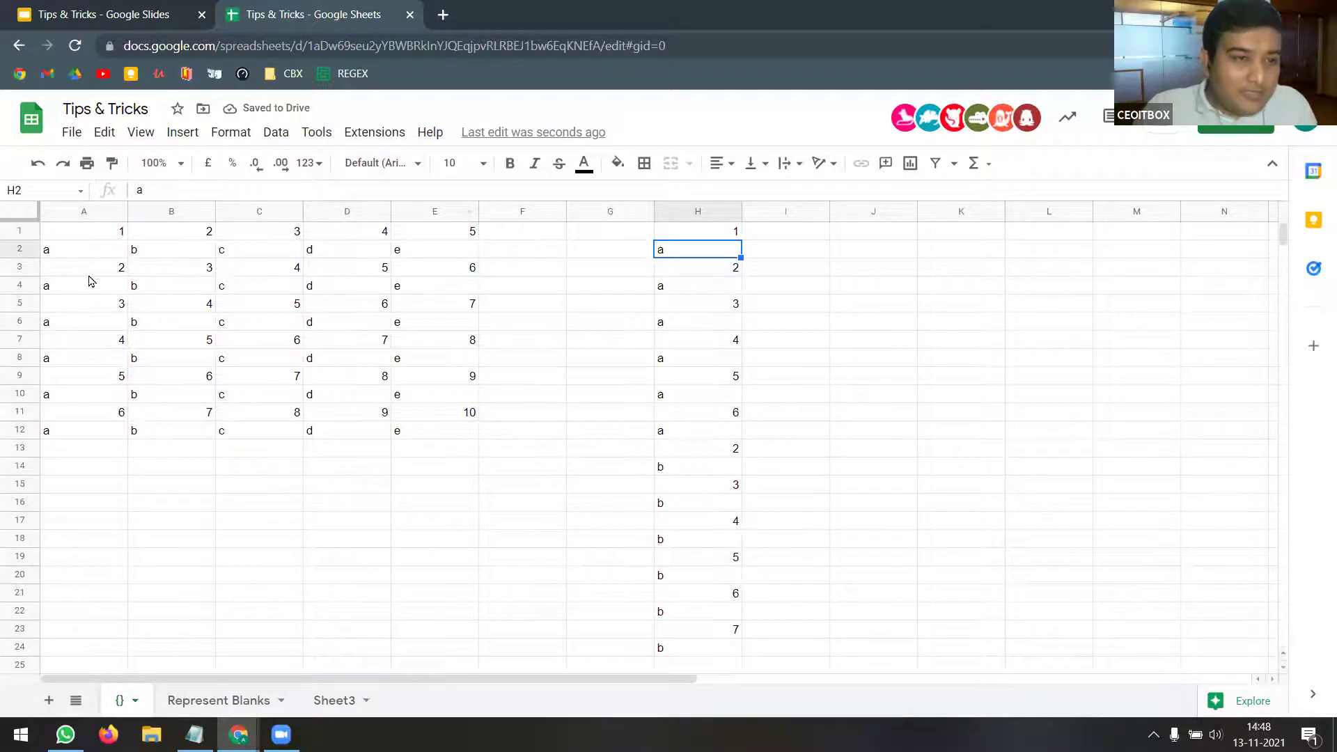
- Clear the filled rows below row 2 so only the two starter rows remain
drag(89, 273, 458, 455)
key(Delete)
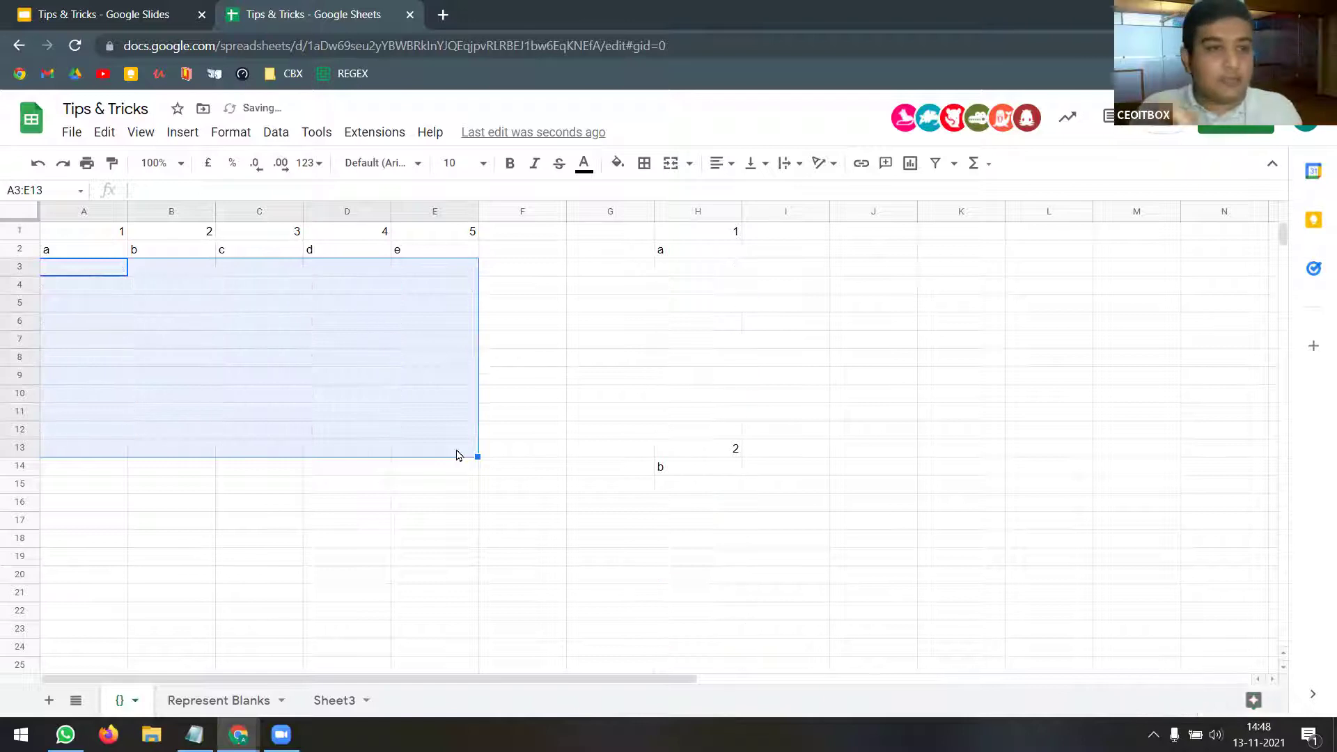
click(113, 270)
click(105, 235)
drag(105, 235, 116, 445)
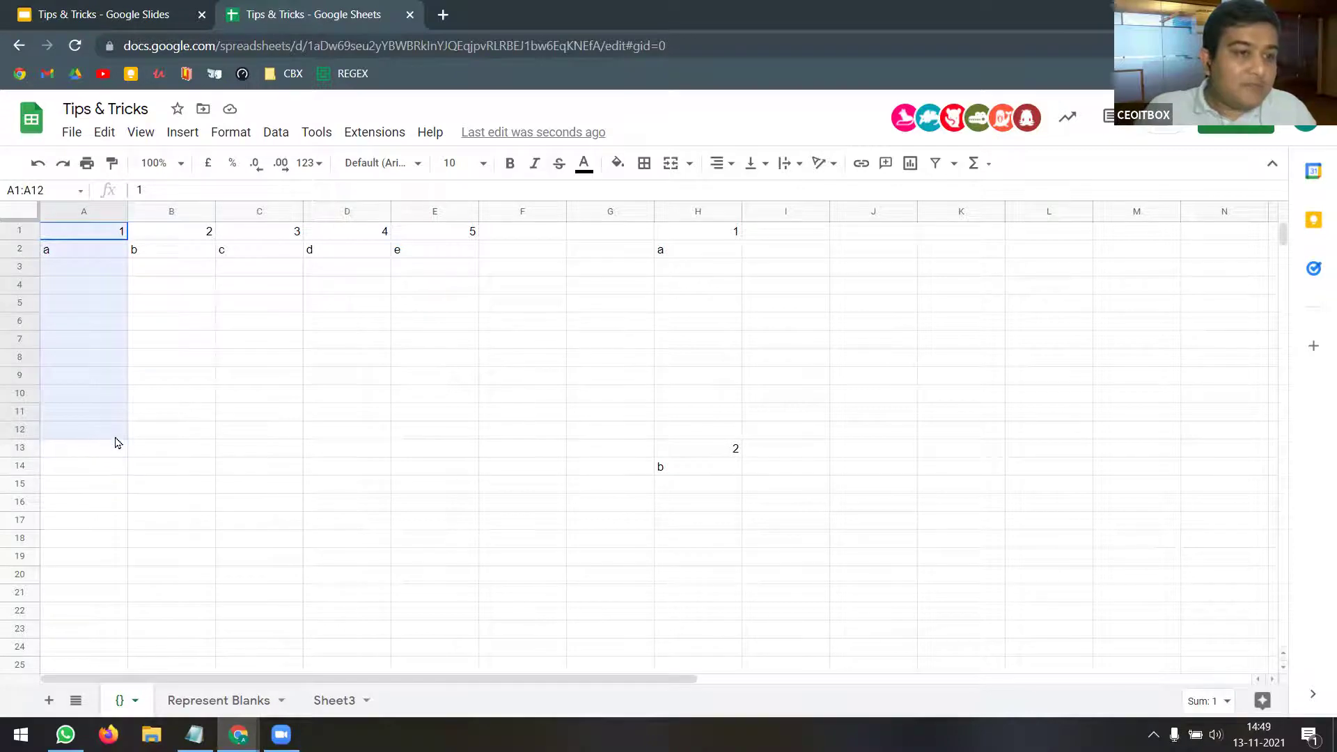
click(204, 236)
drag(205, 238, 202, 437)
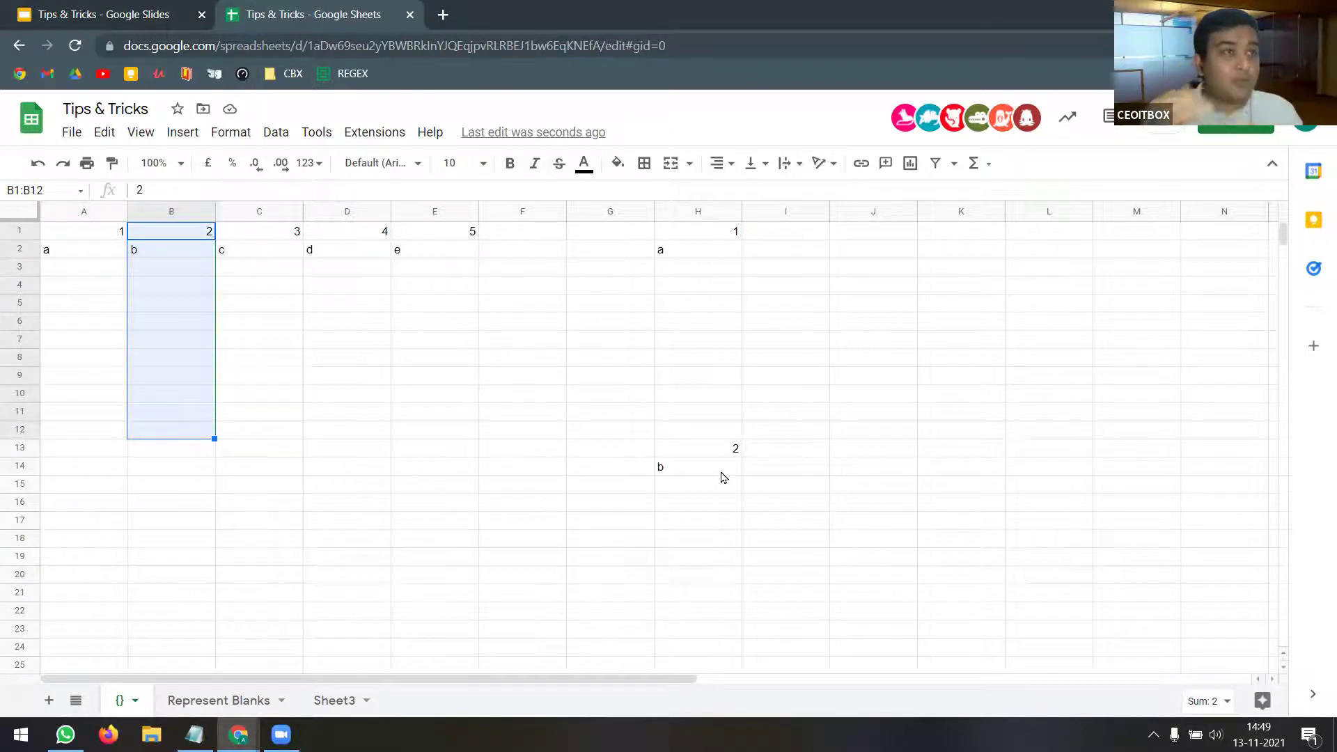
- Shorten the H1 formula to ={A1:A2;B1:B2}
click(704, 232)
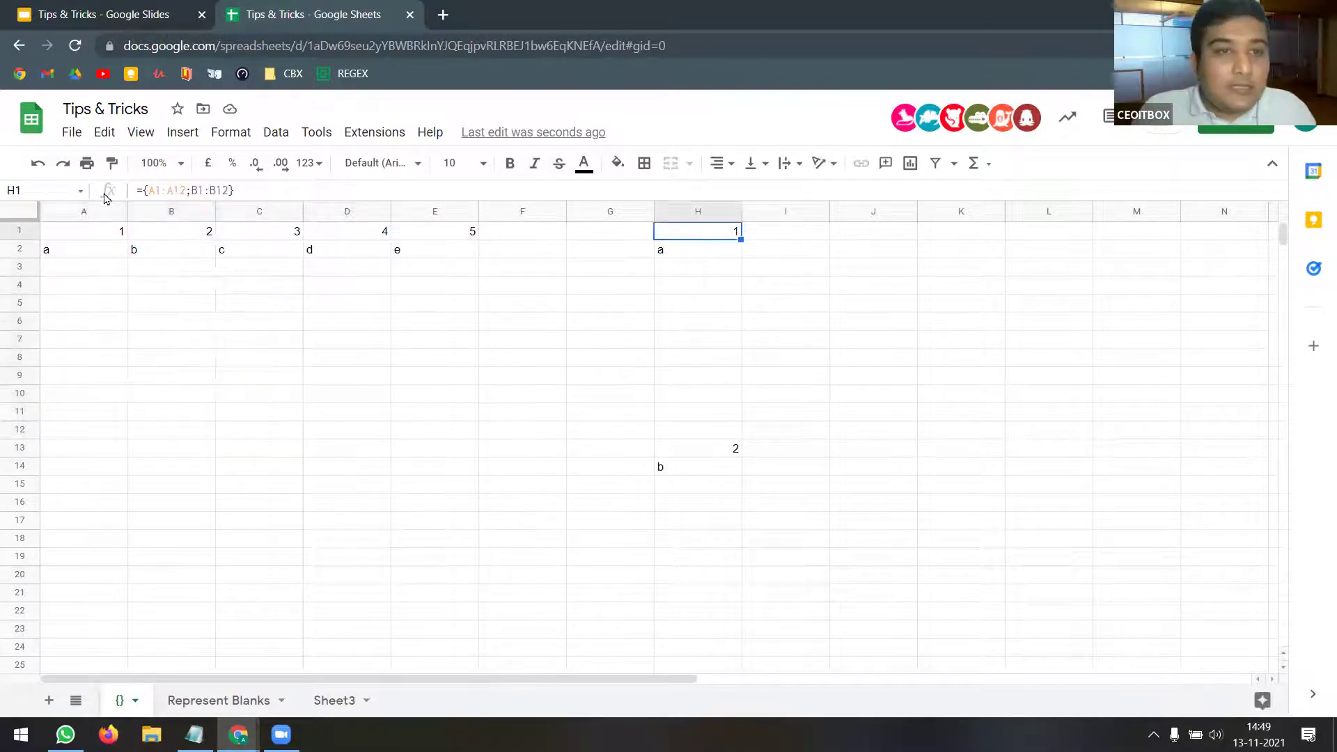
click(182, 192)
key(BackSpace)
text(2)
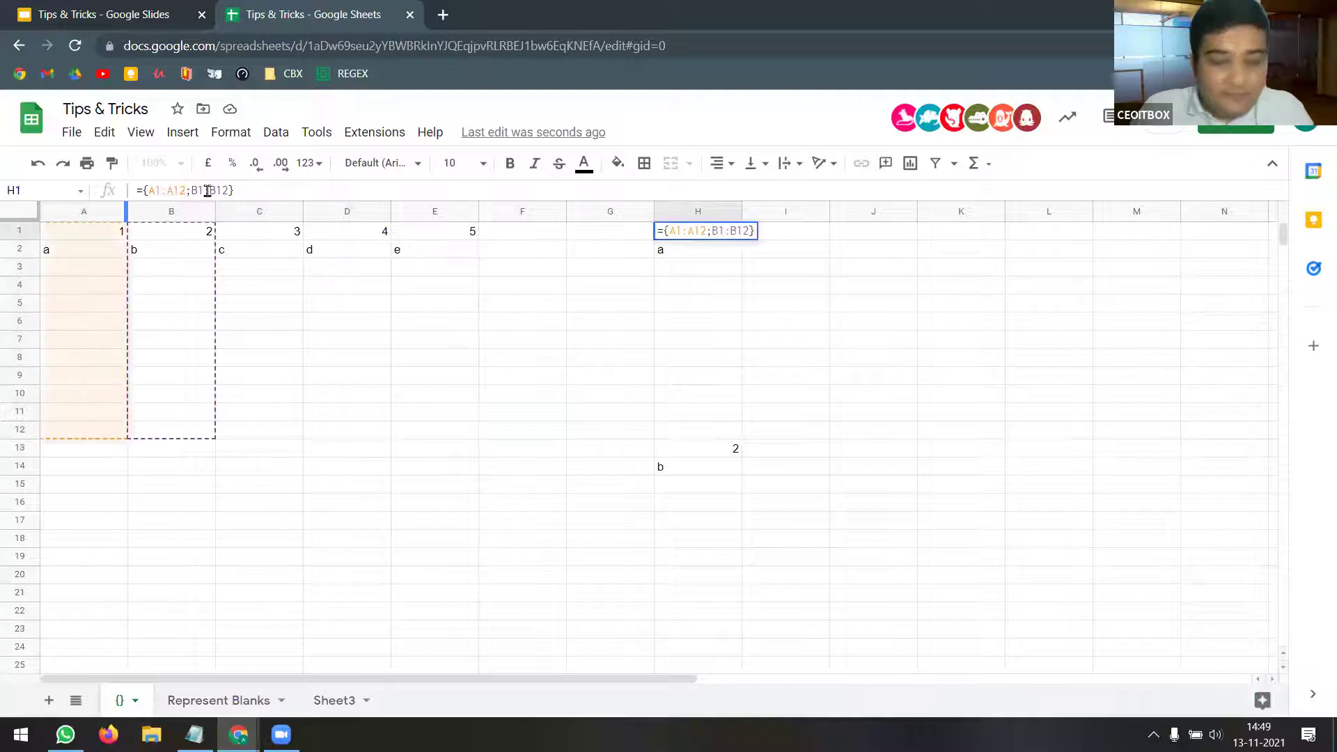
key(BackSpace)
key(BackSpace)
text(2)
click(210, 191)
key(BackSpace)
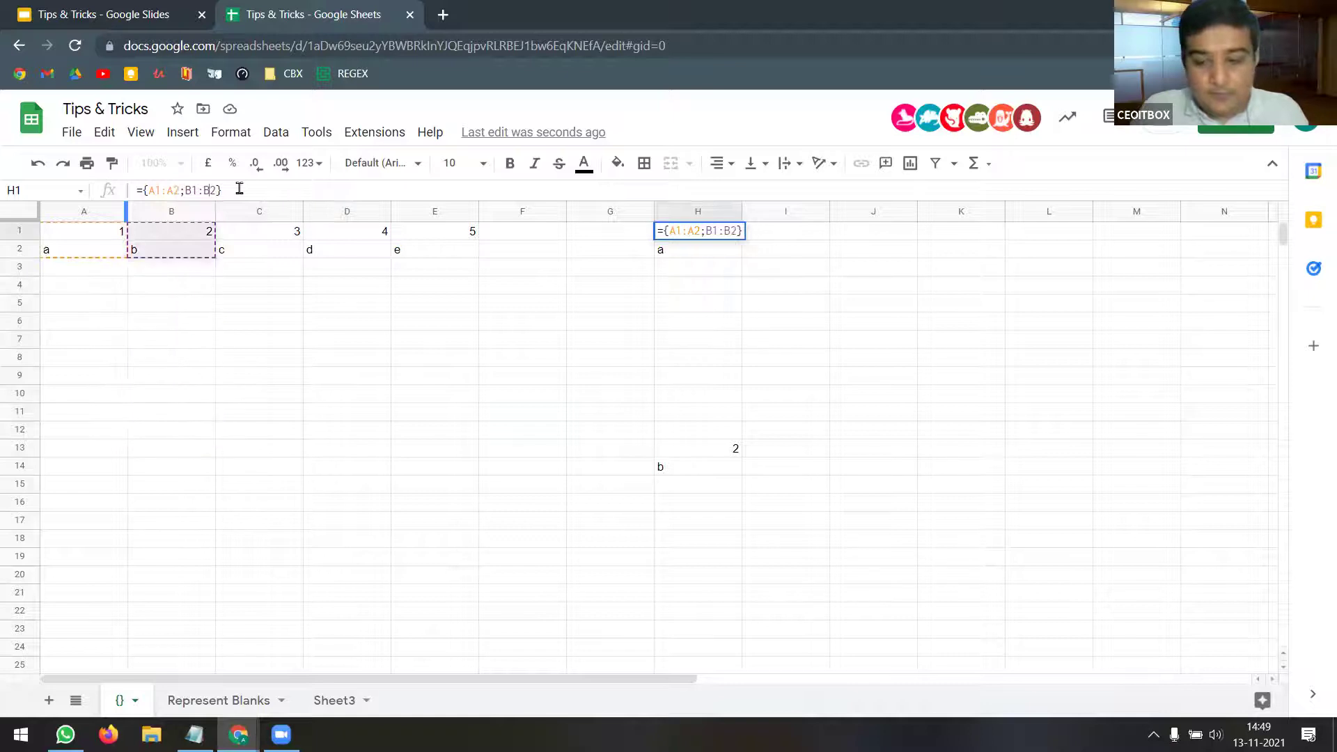
key(Return)
- Check the stacked 1, a, 2, b results in column H against the H1 formula
click(719, 233)
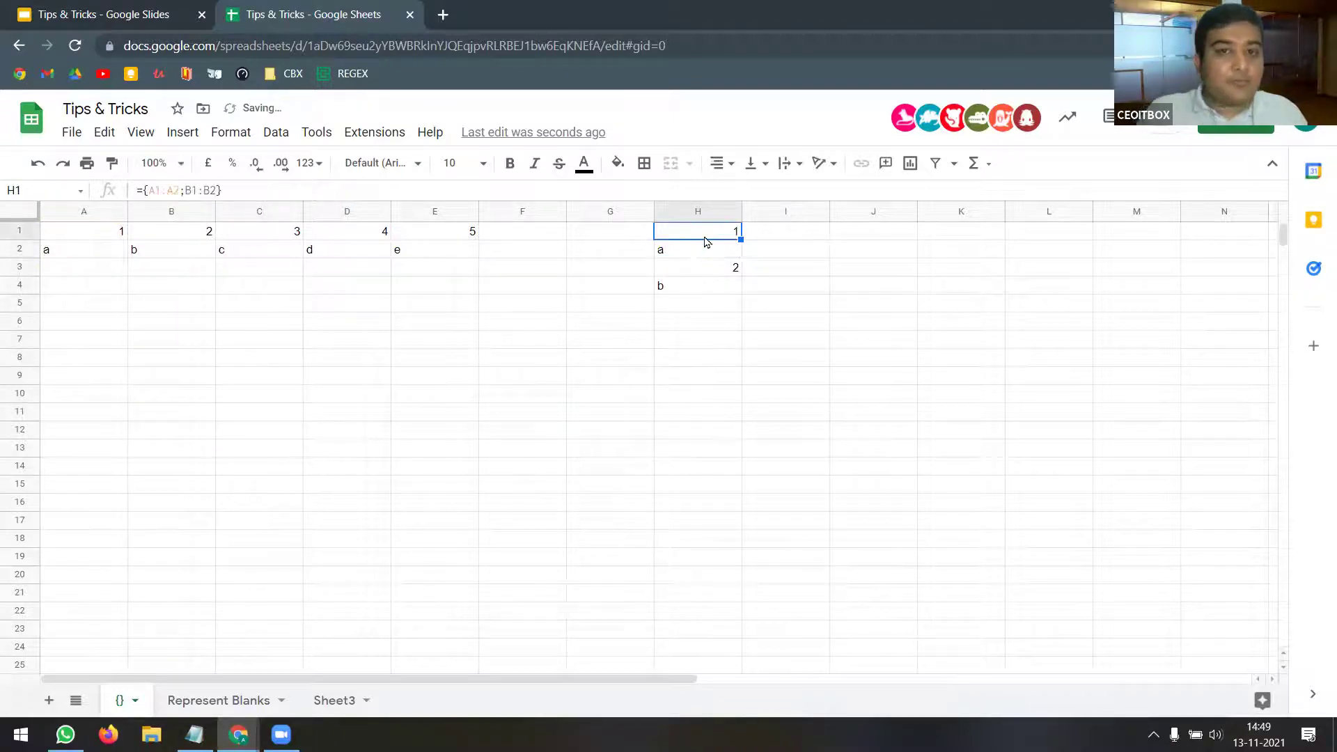
key(Down)
key(Down)
key(Down)
click(711, 234)
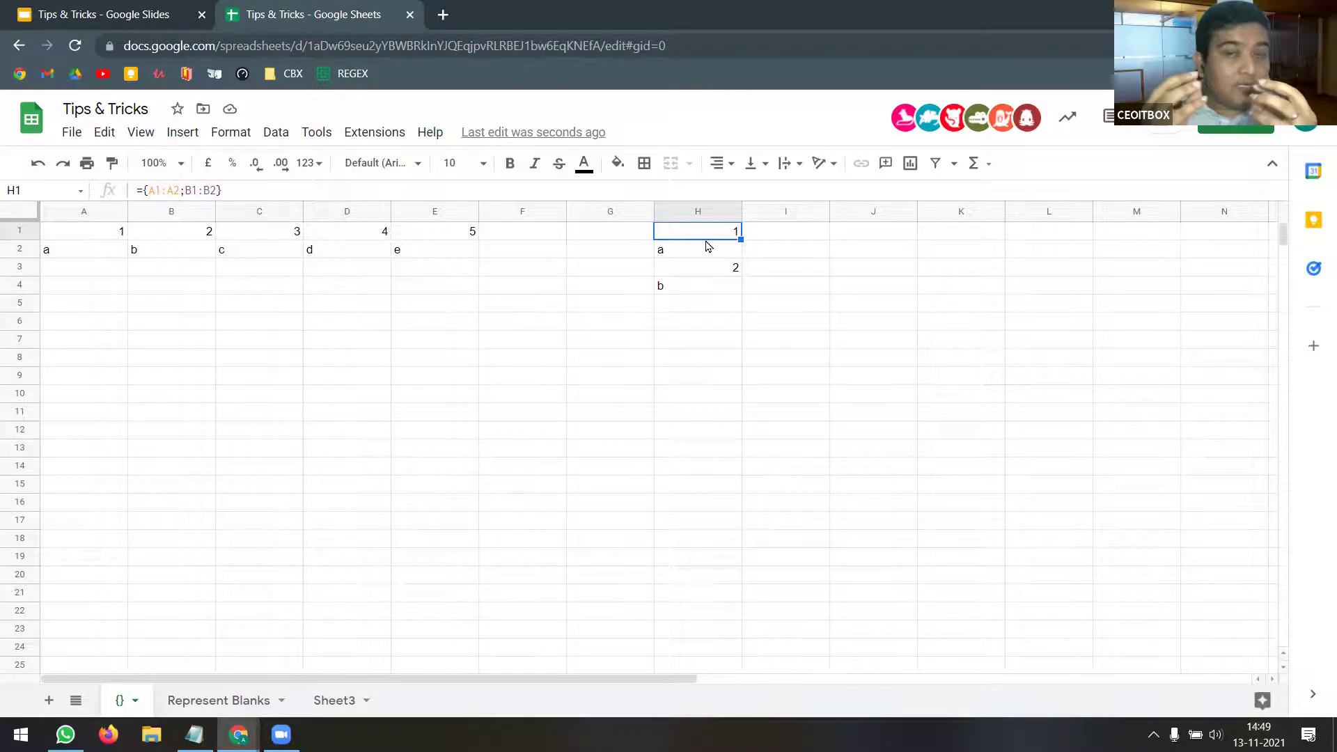
drag(224, 190, 137, 191)
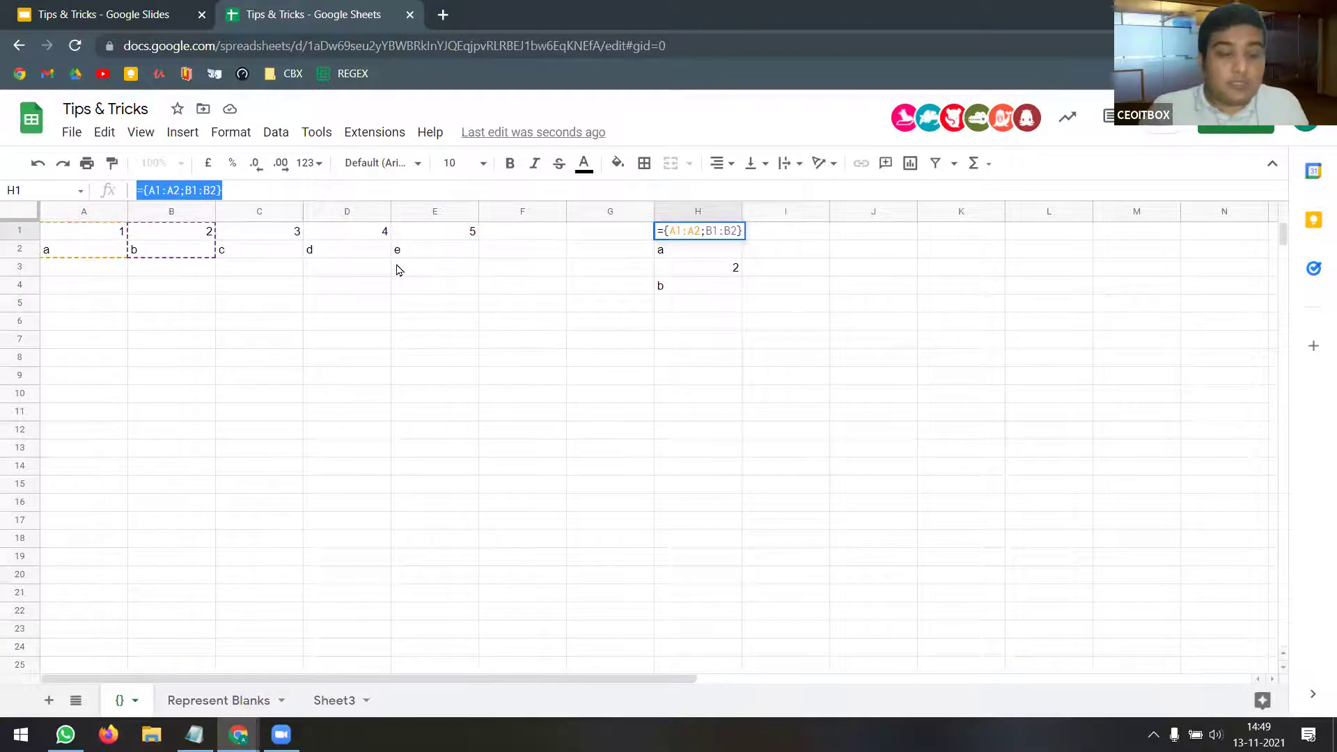
key(Tab)
click(694, 233)
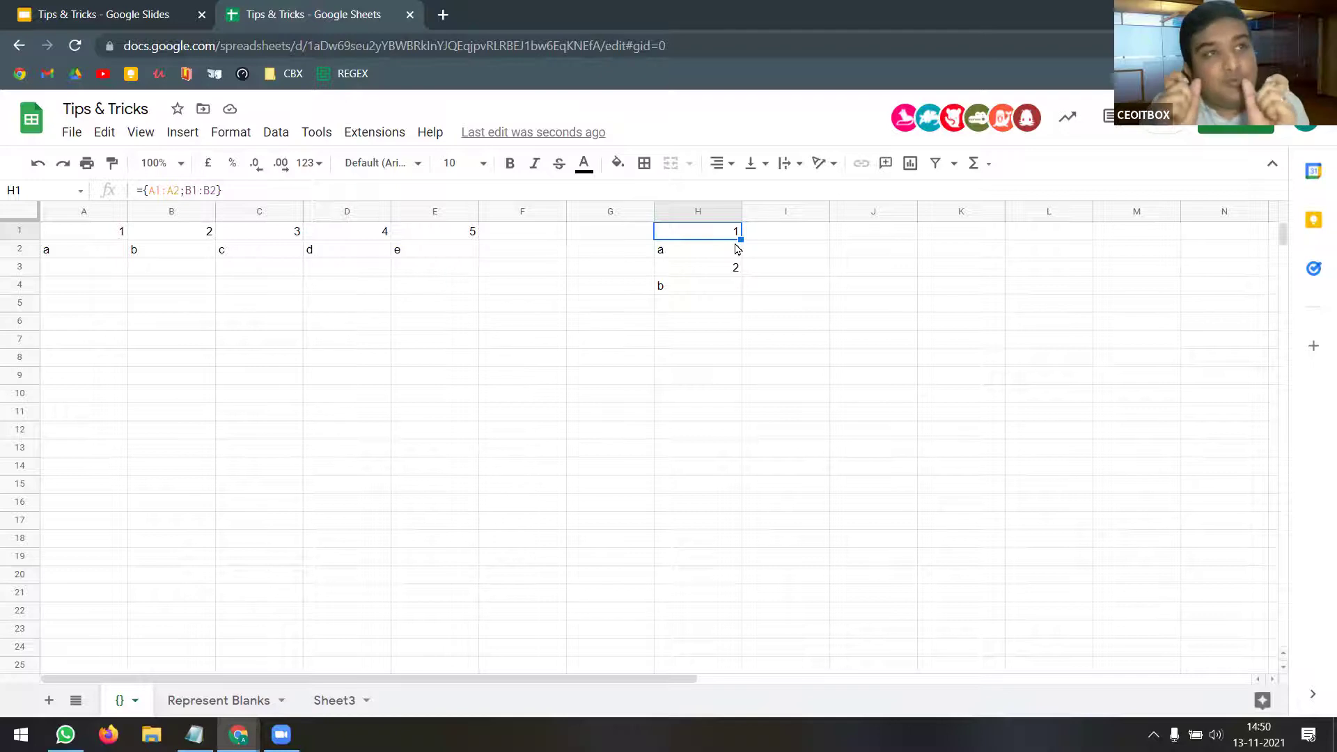
- Label the separators by entering ; in cell I6 and , in cell I8
click(782, 326)
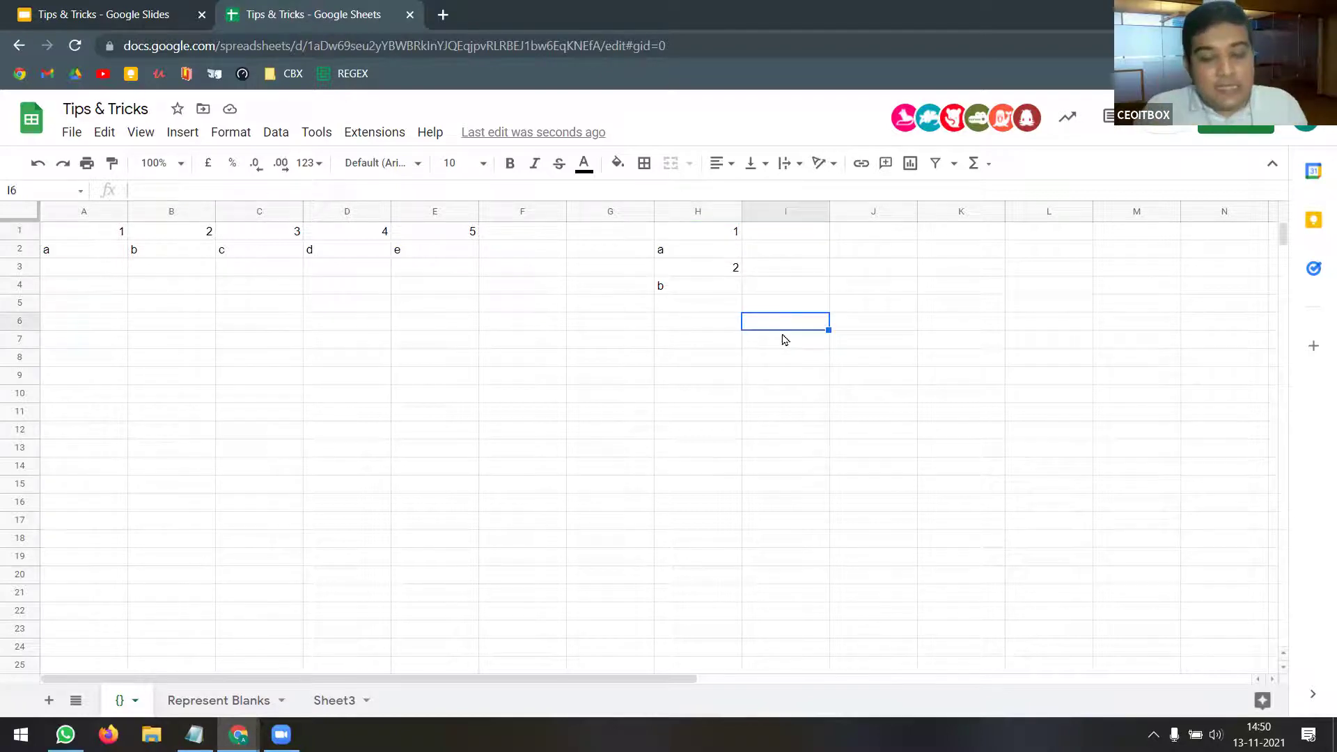
text(;)
click(799, 369)
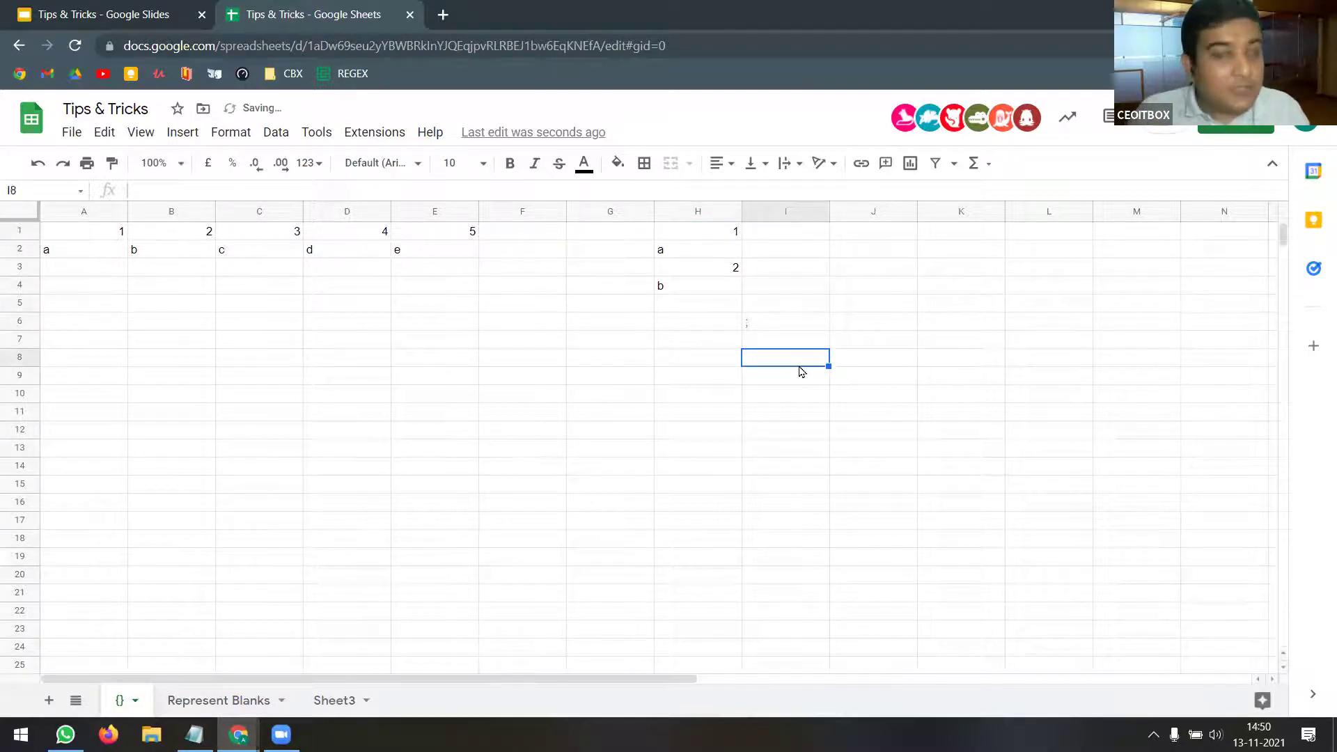
text(,)
click(799, 390)
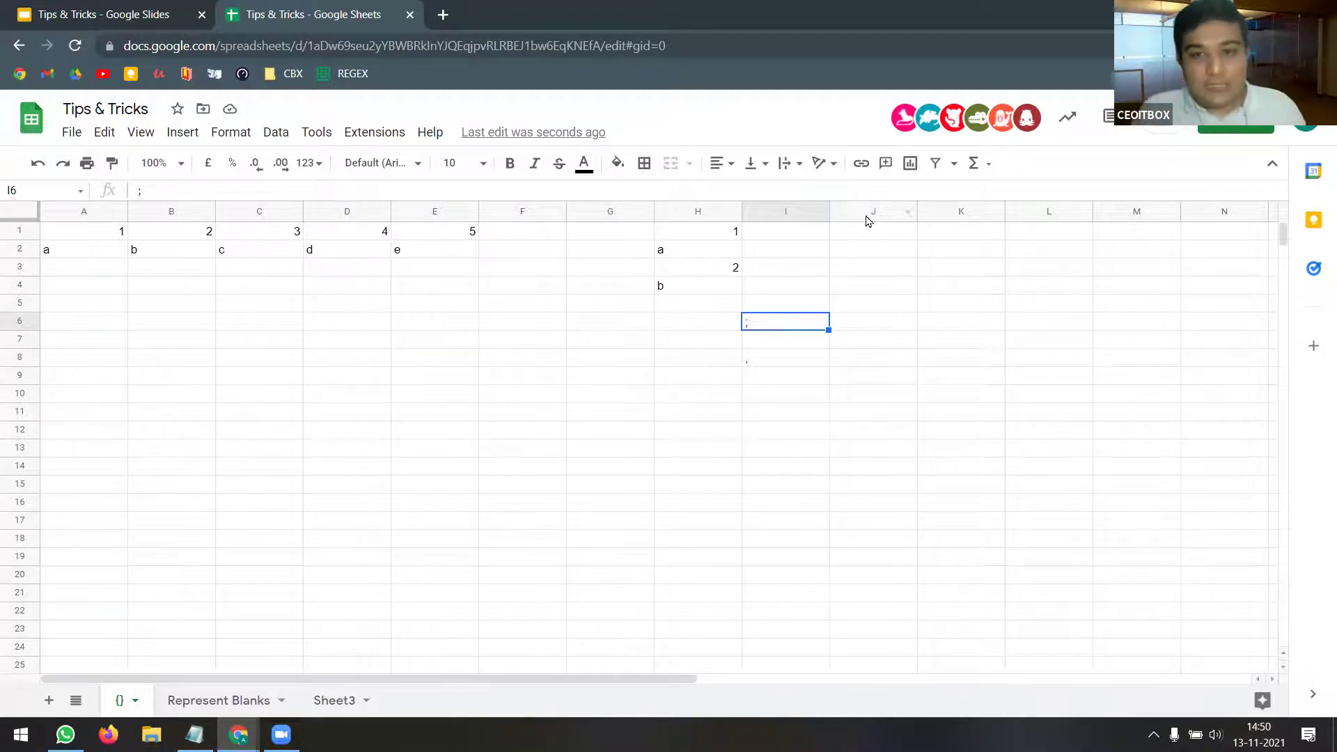
- Enter ={A1:A2,B1:B2} in J1 to place the two ranges side by side
click(880, 233)
text(={)
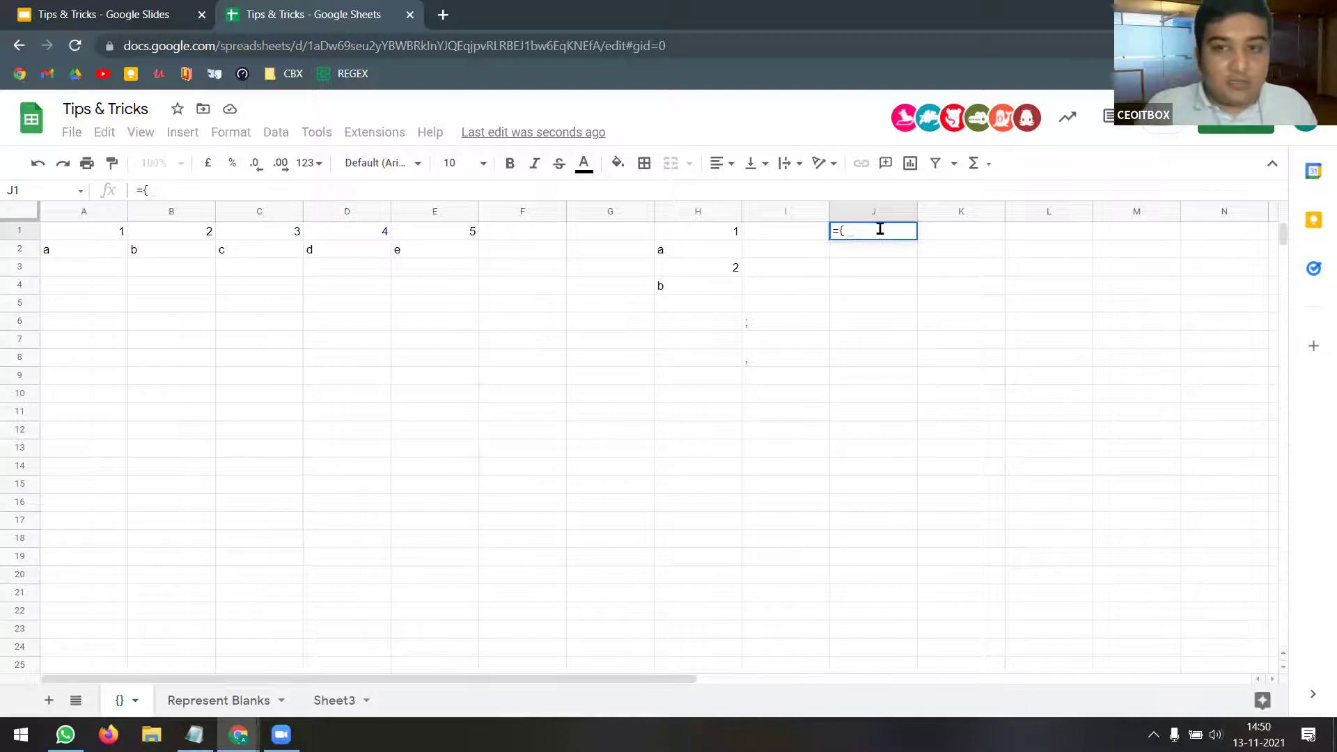
click(111, 233)
drag(111, 252, 111, 252)
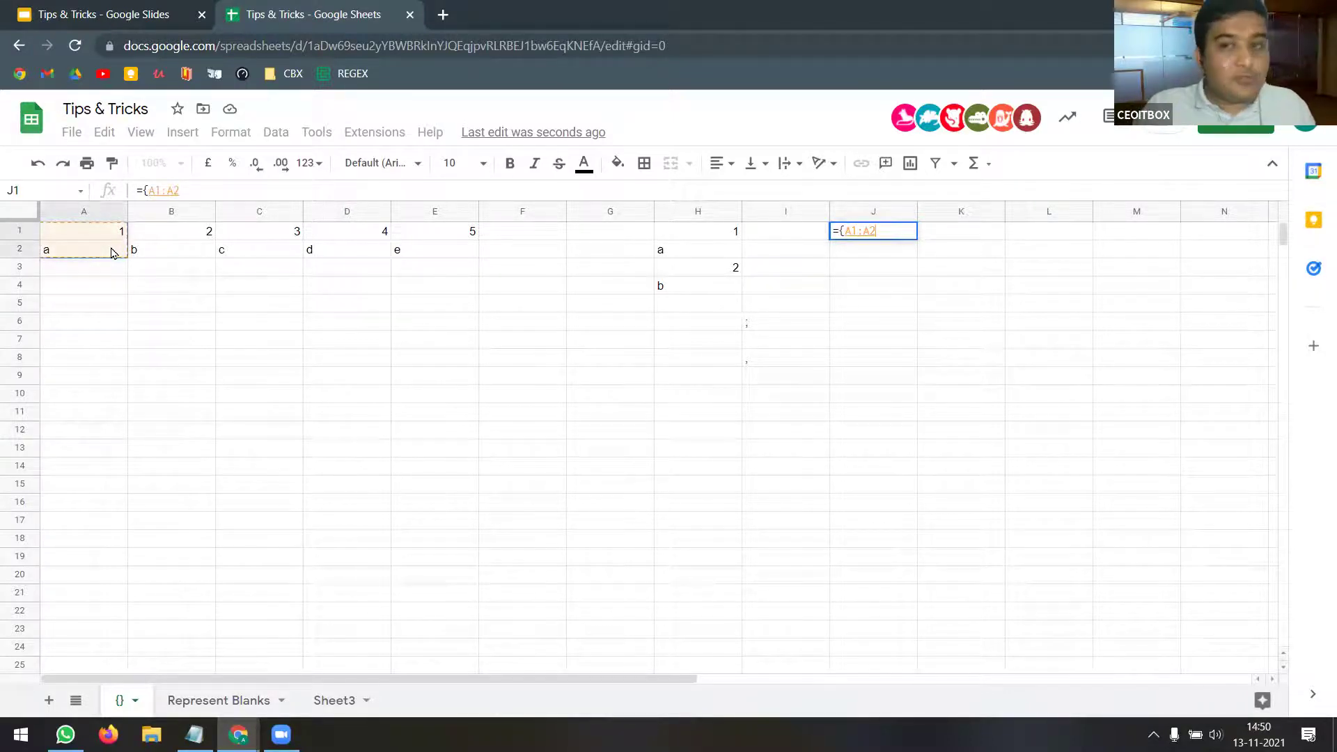
text(,)
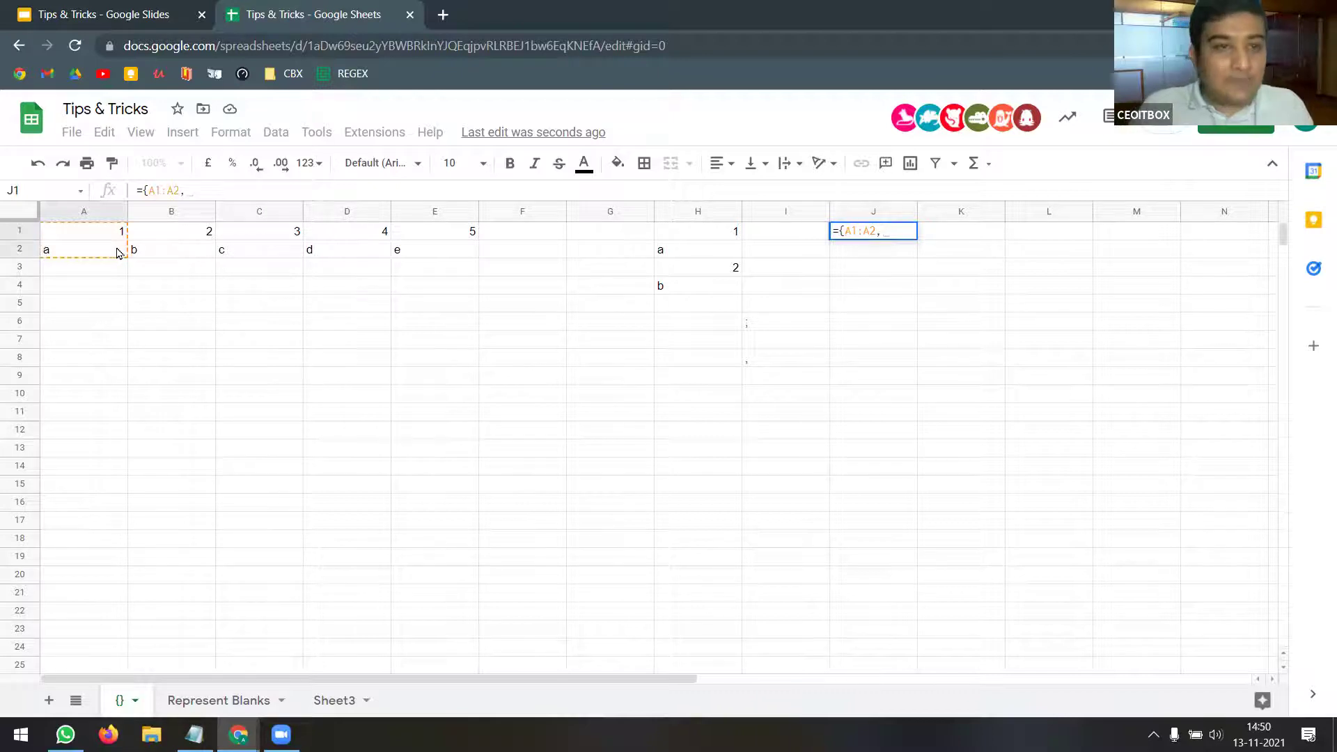
drag(194, 236, 196, 249)
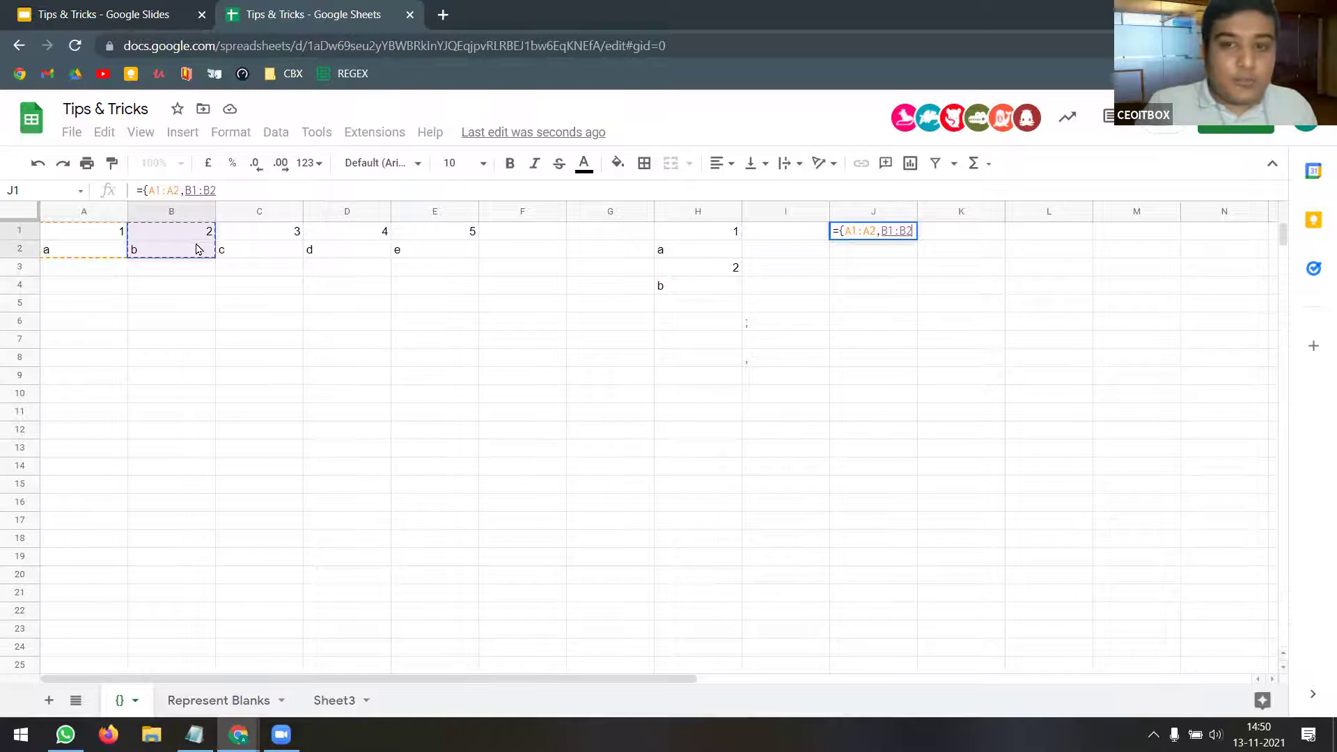
text(})
key(Return)
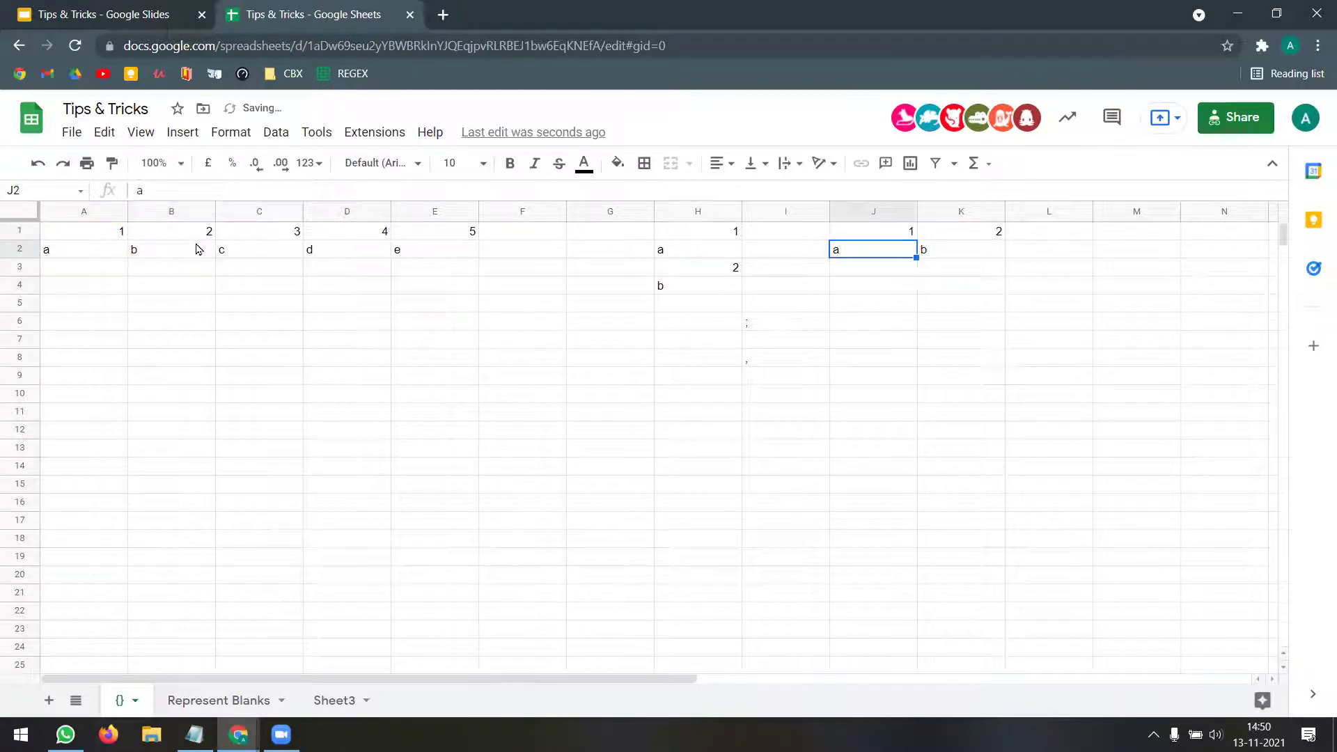
- Check the spilled values in K1 and K2 and compare the J1 and H1 formulas
click(911, 235)
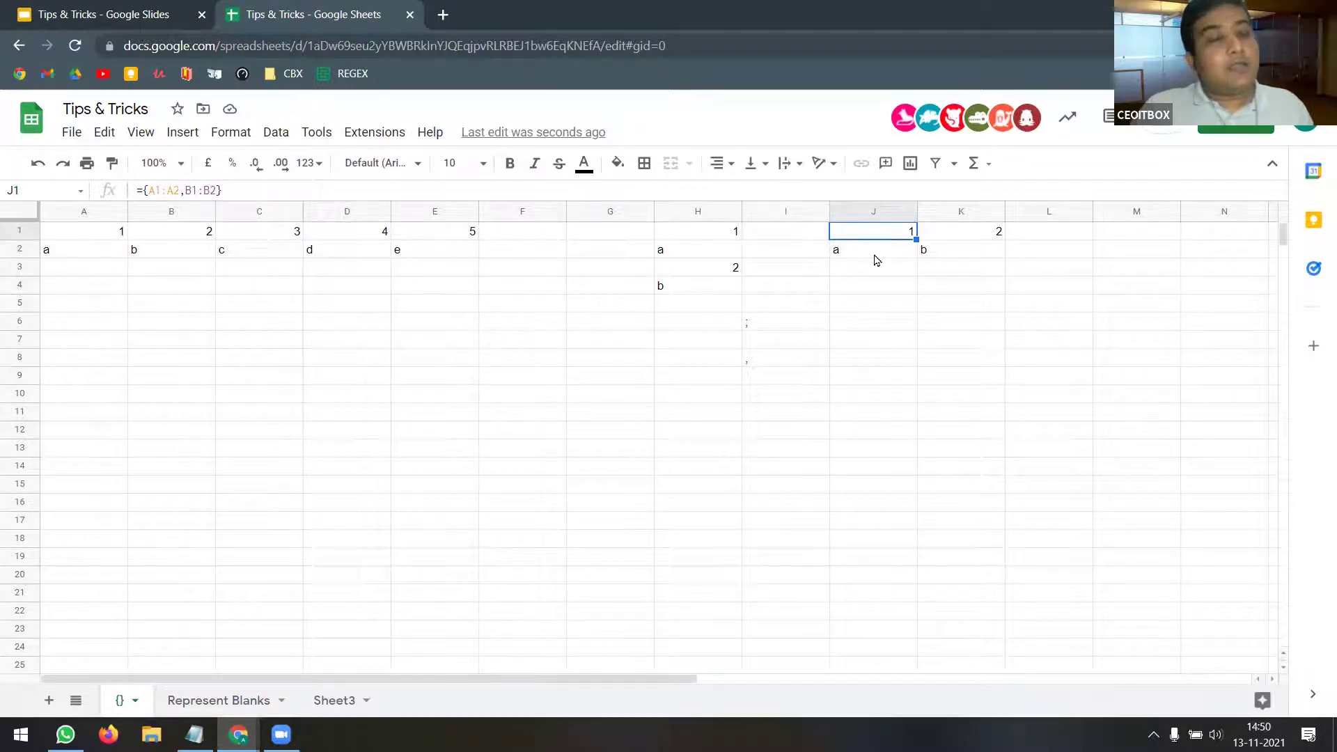
click(976, 234)
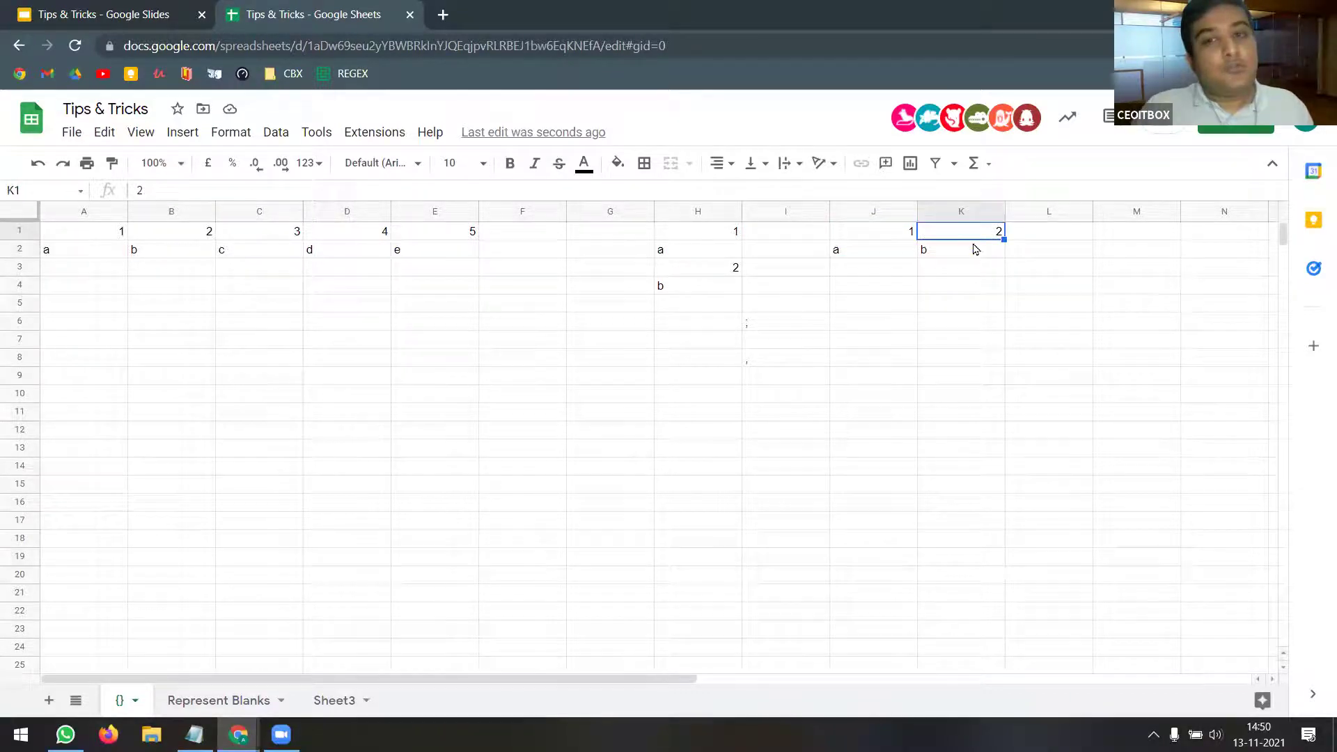
click(975, 253)
click(886, 236)
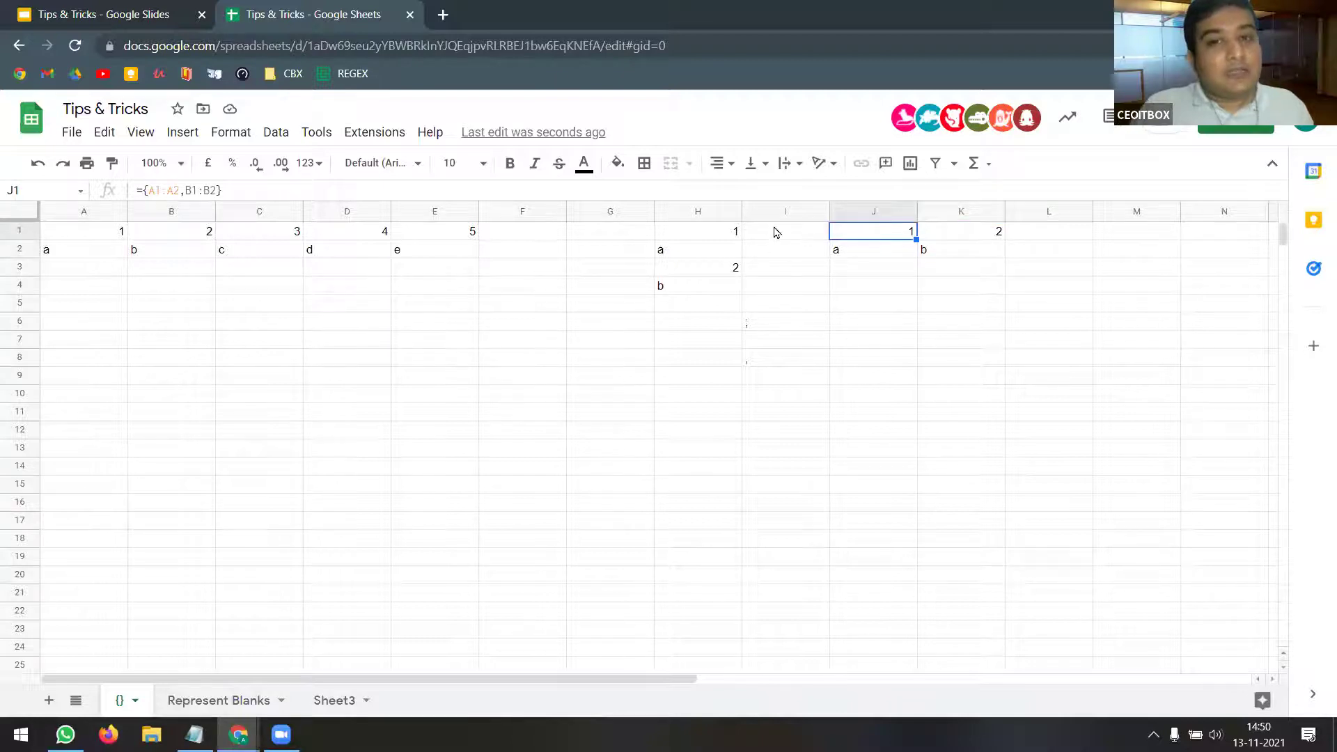
click(720, 239)
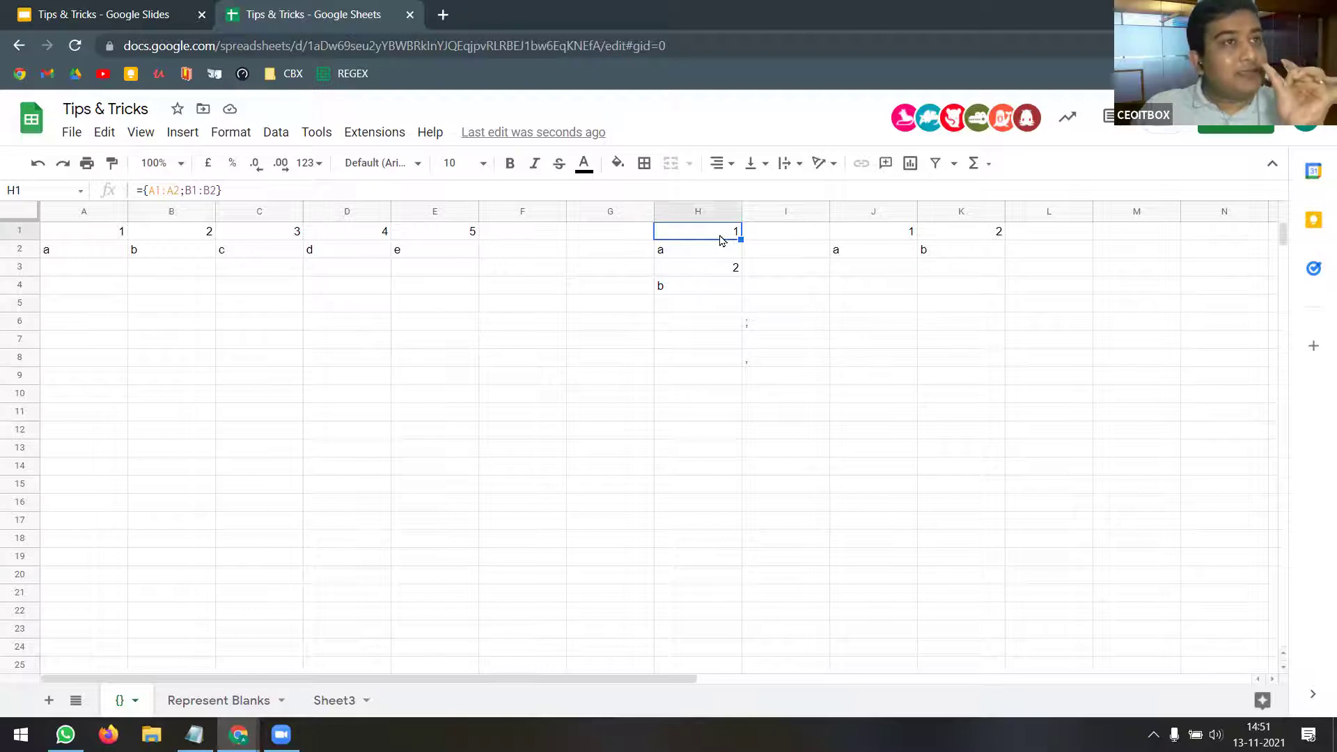
click(883, 240)
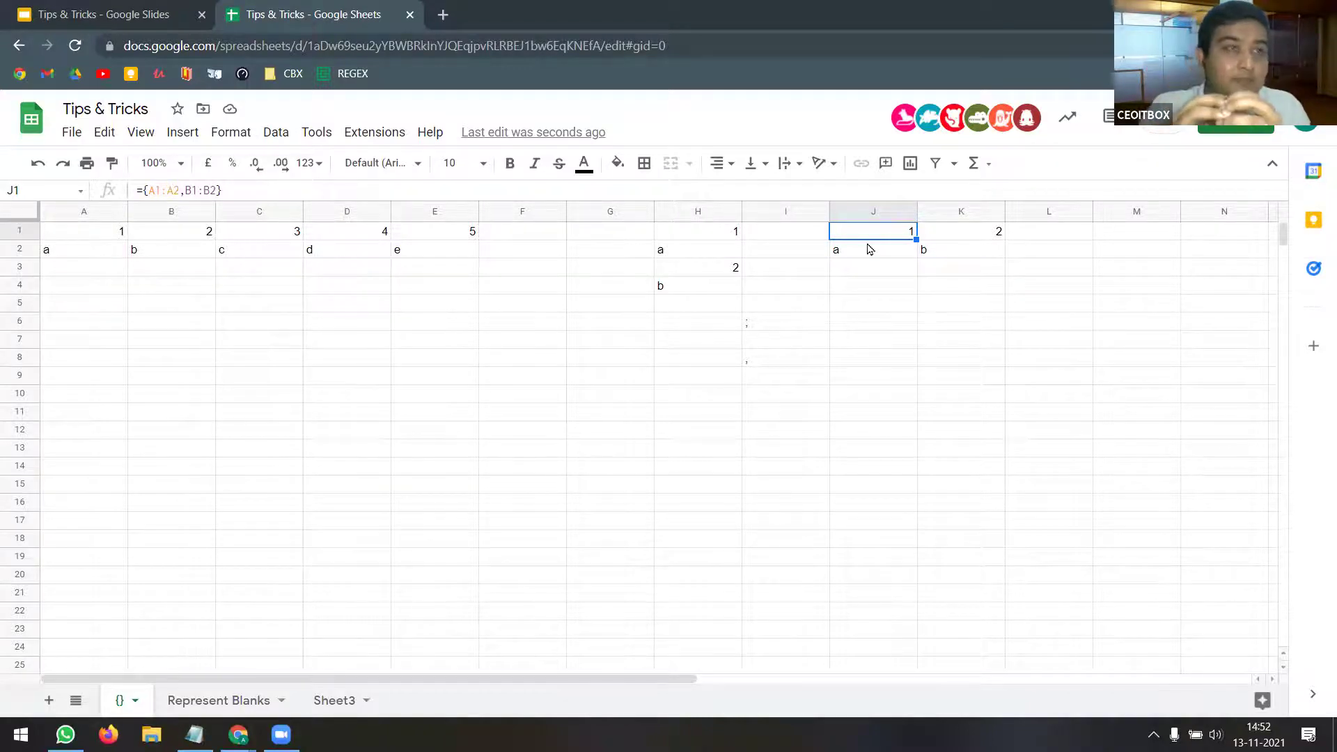
click(154, 10)
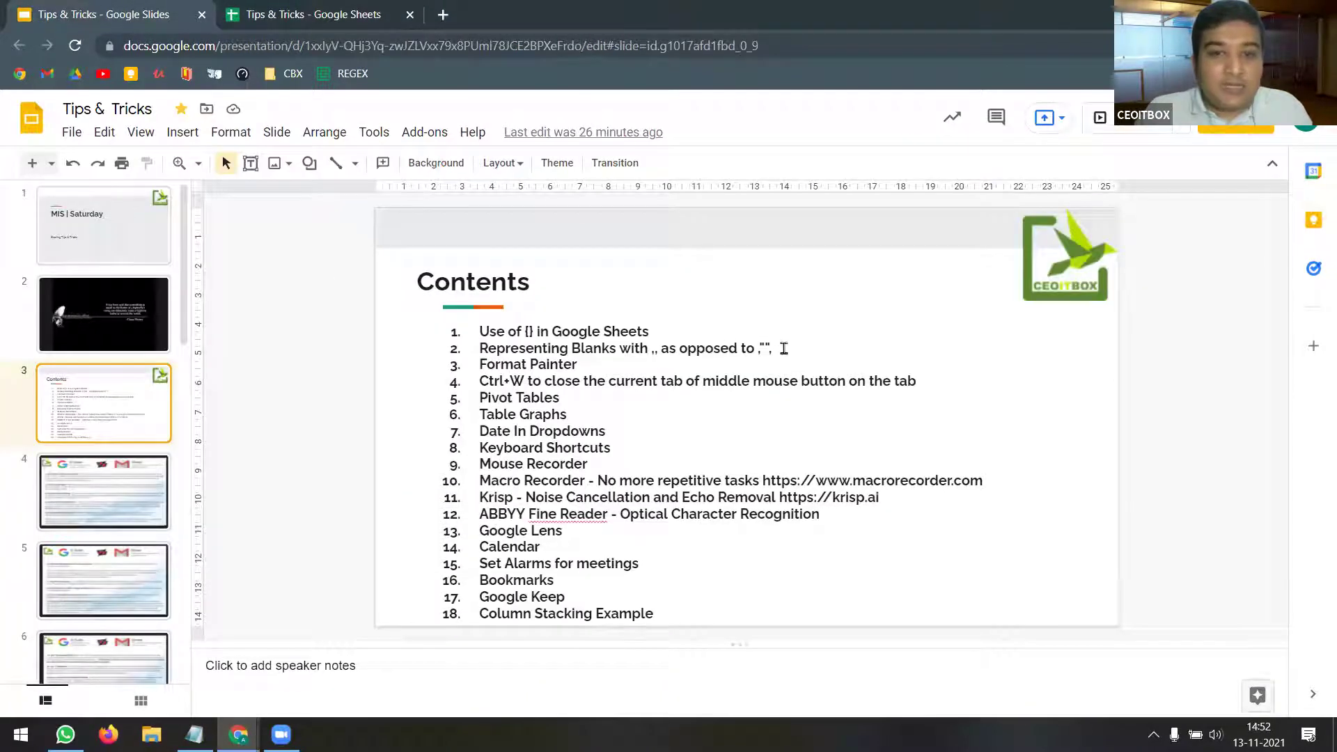
triple_click(677, 350)
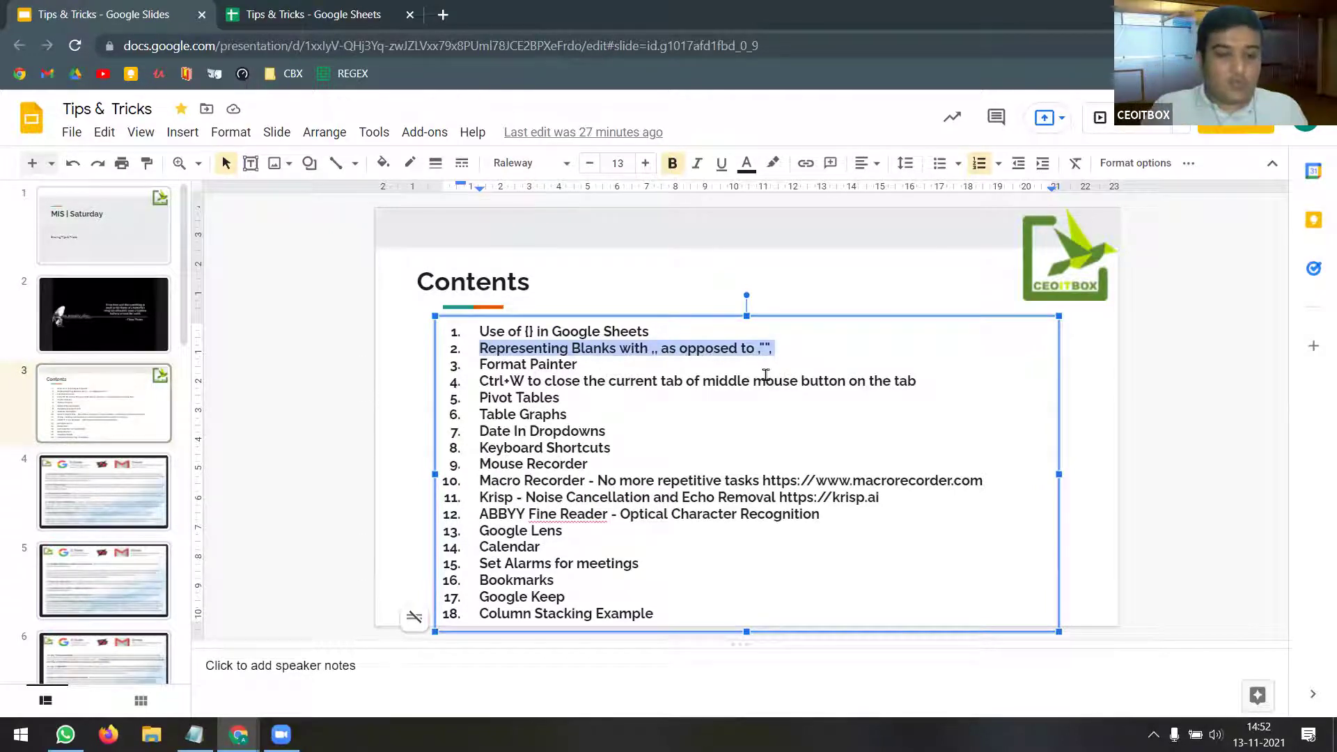
click(765, 374)
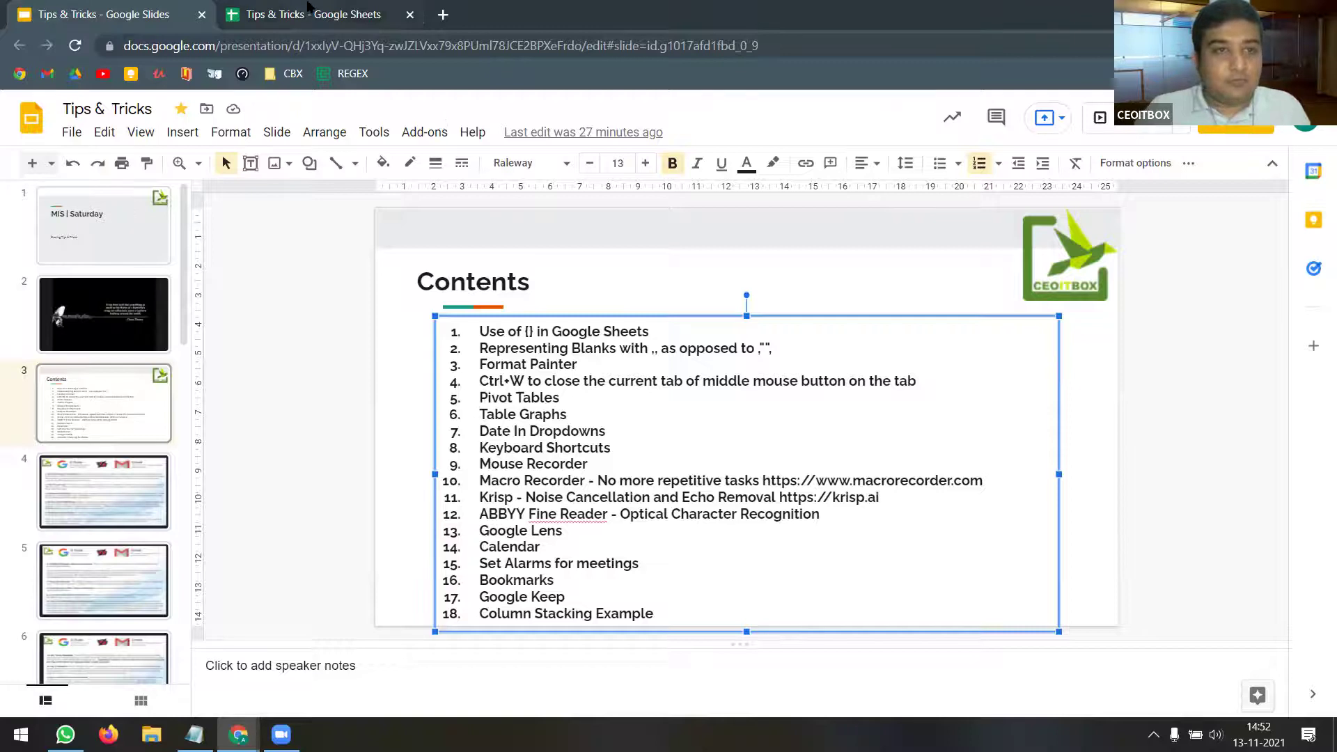
click(306, 12)
click(994, 291)
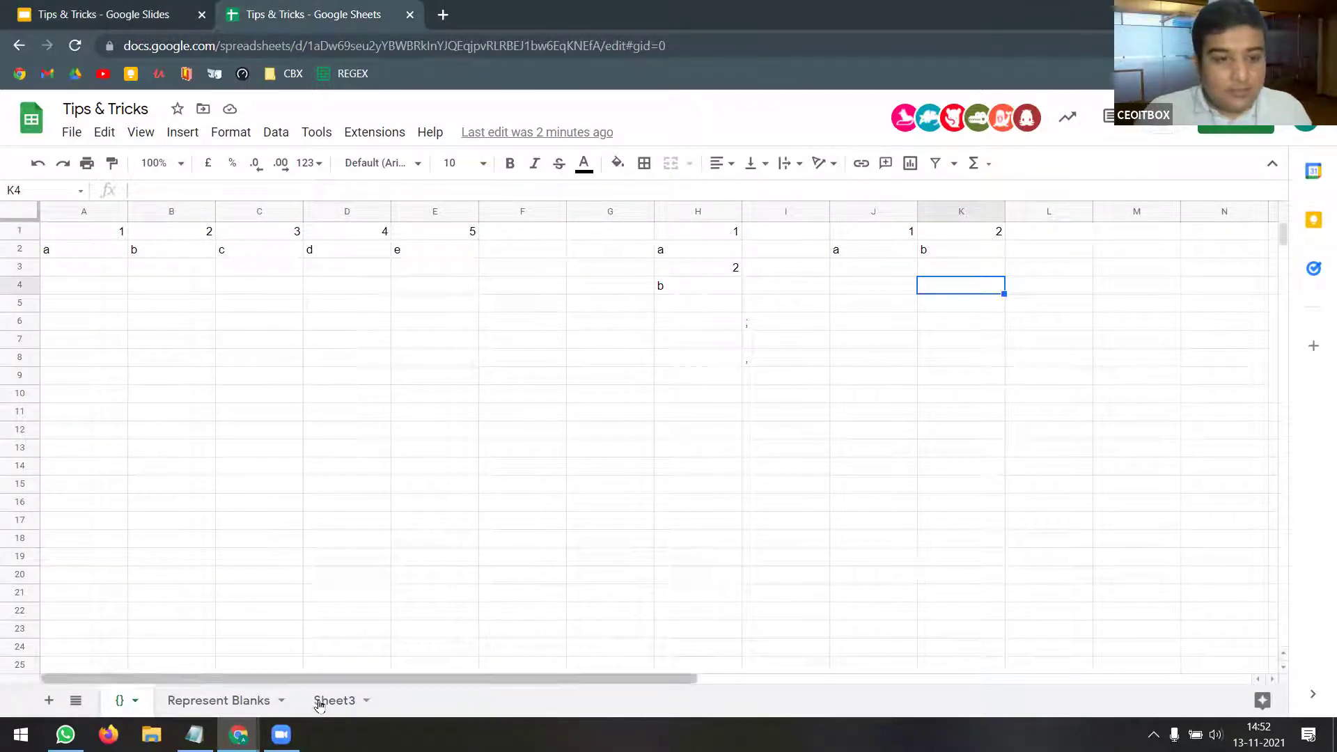
- On the Represent Blanks sheet, enter 1, 2 and 3 in A1:A3
click(265, 703)
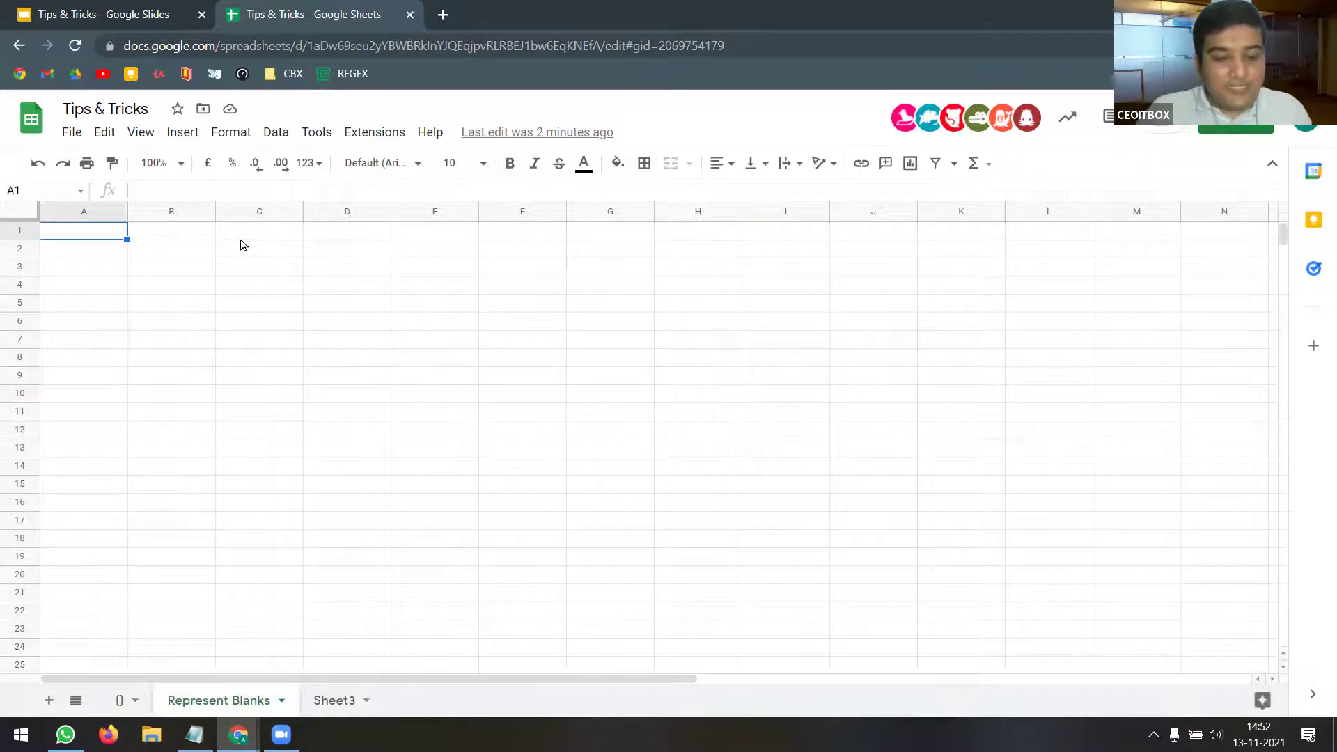
text(1)
key(Return)
text(2)
key(Return)
text(3)
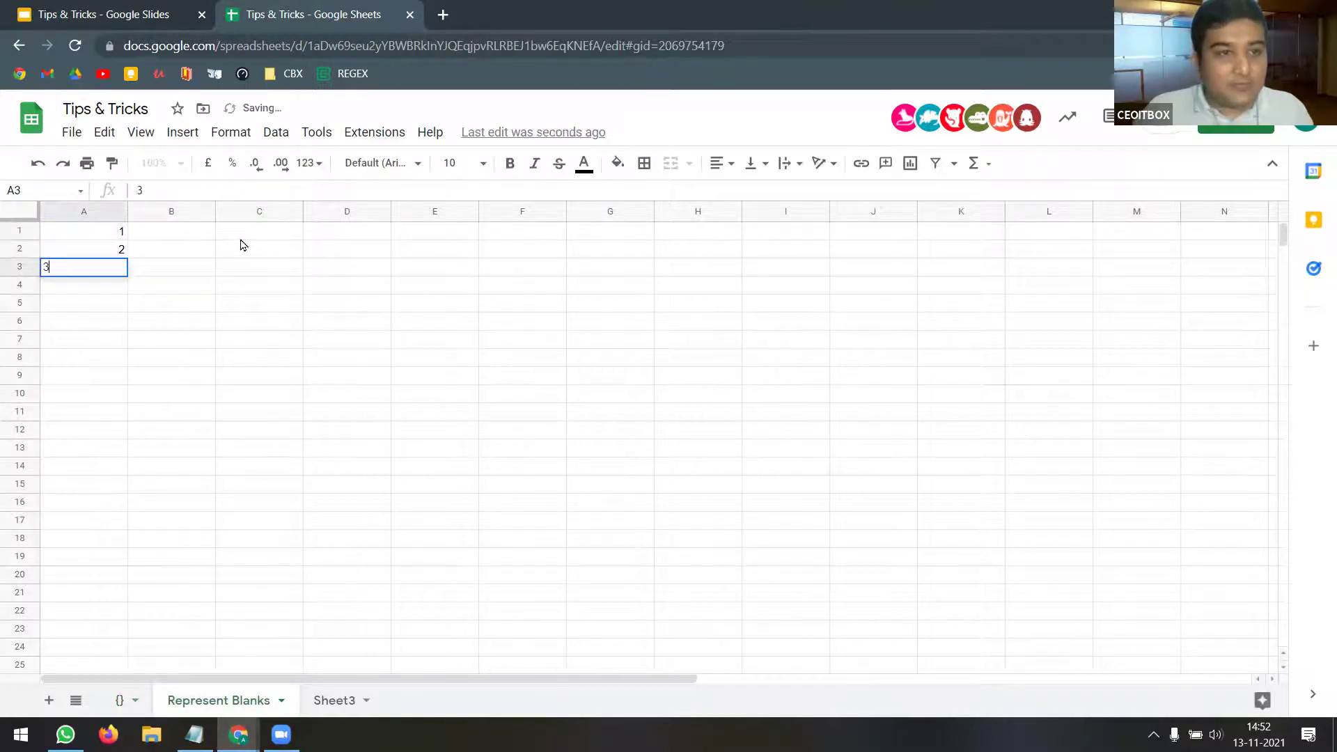
key(Return)
- Extend the series down column A to 49 and check the column's total
drag(112, 236, 66, 731)
scroll(519, 358, up, 6)
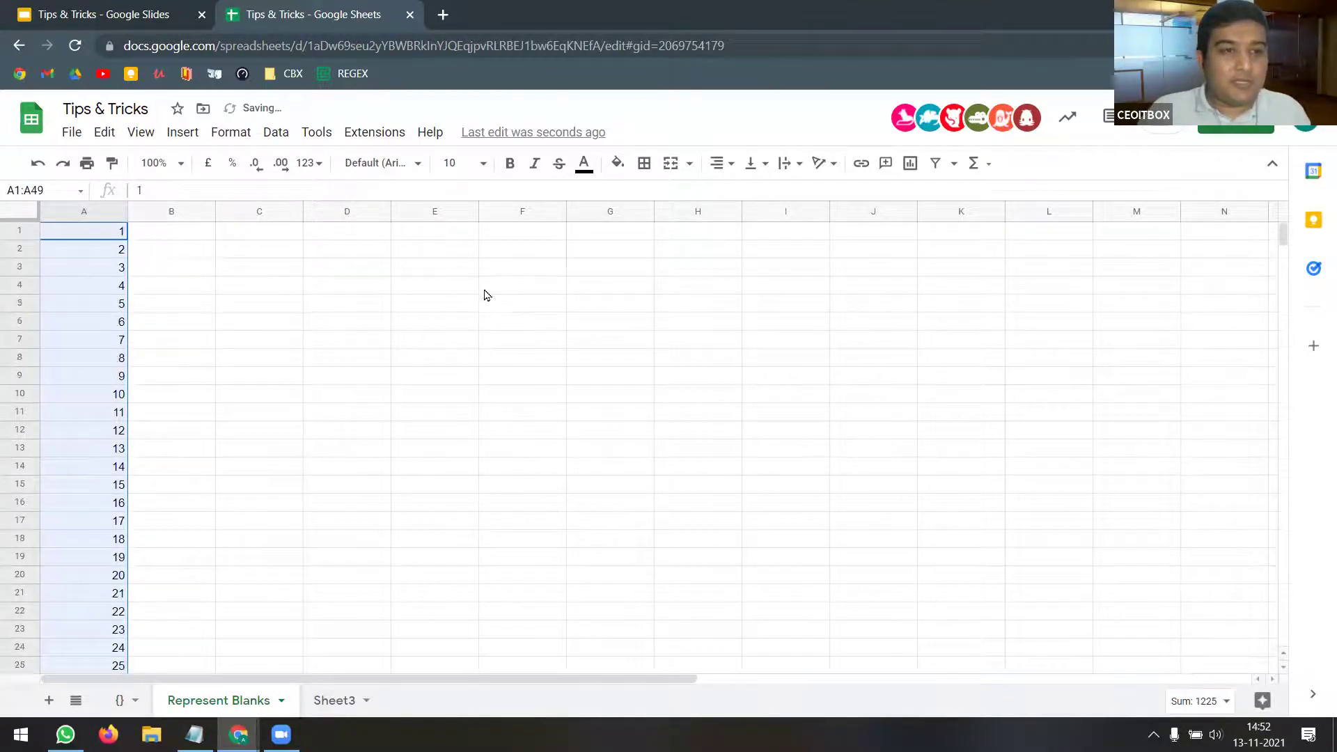
click(341, 234)
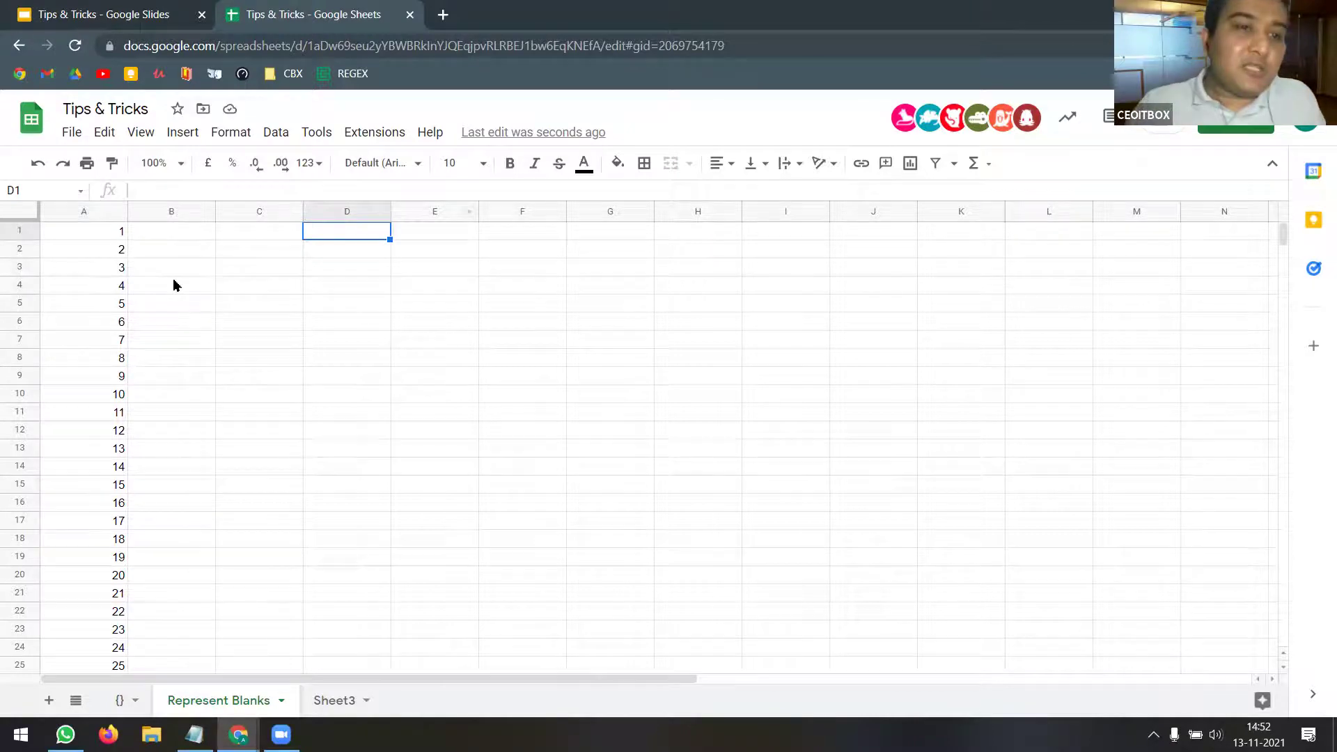
click(96, 211)
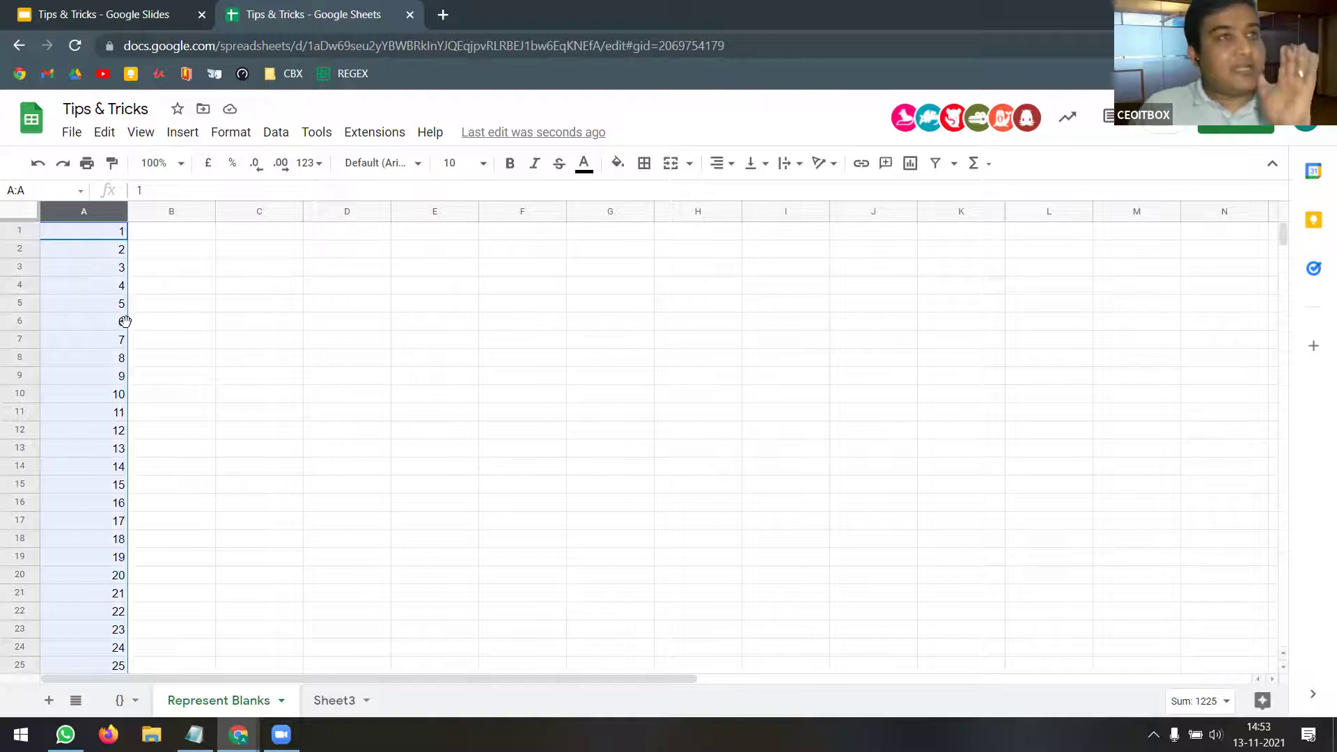
- Enter =ArrayFormula(if(A:A="","","Yes")) in D1 so column D shows Yes beside each number
click(351, 237)
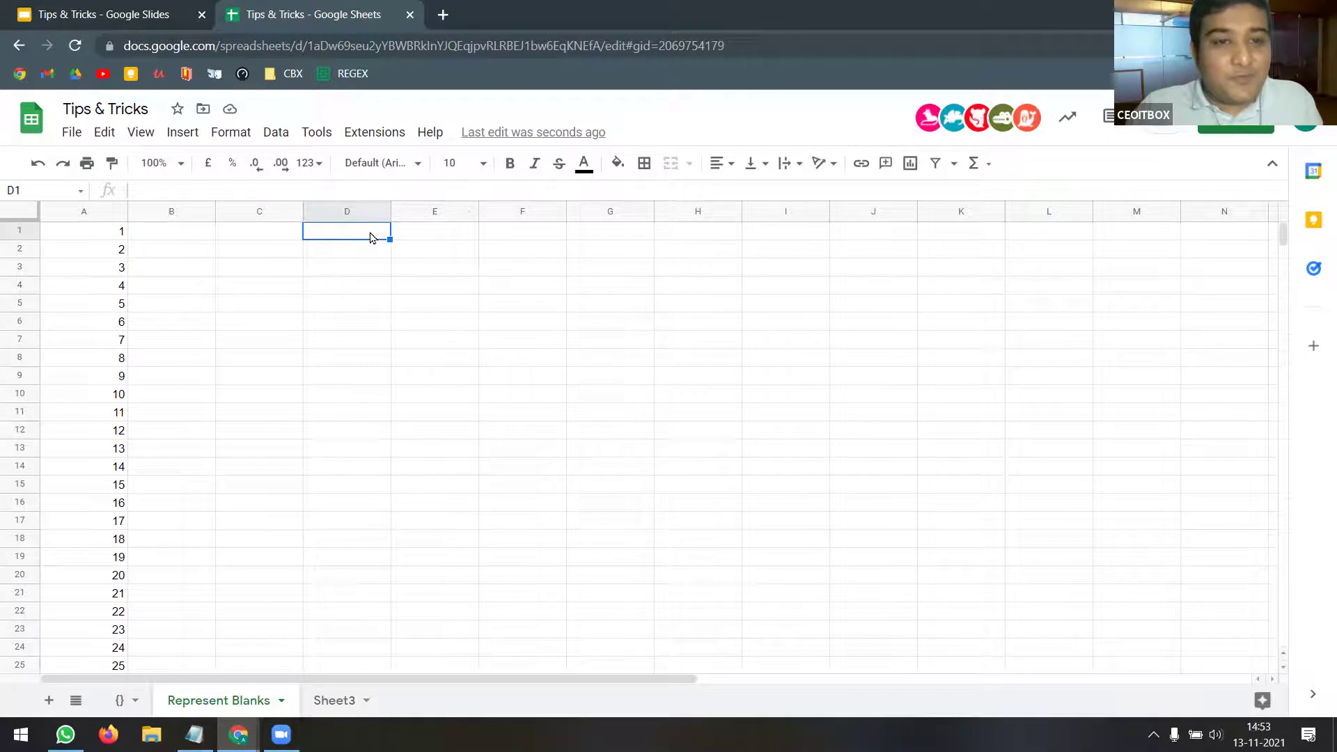
text(=)
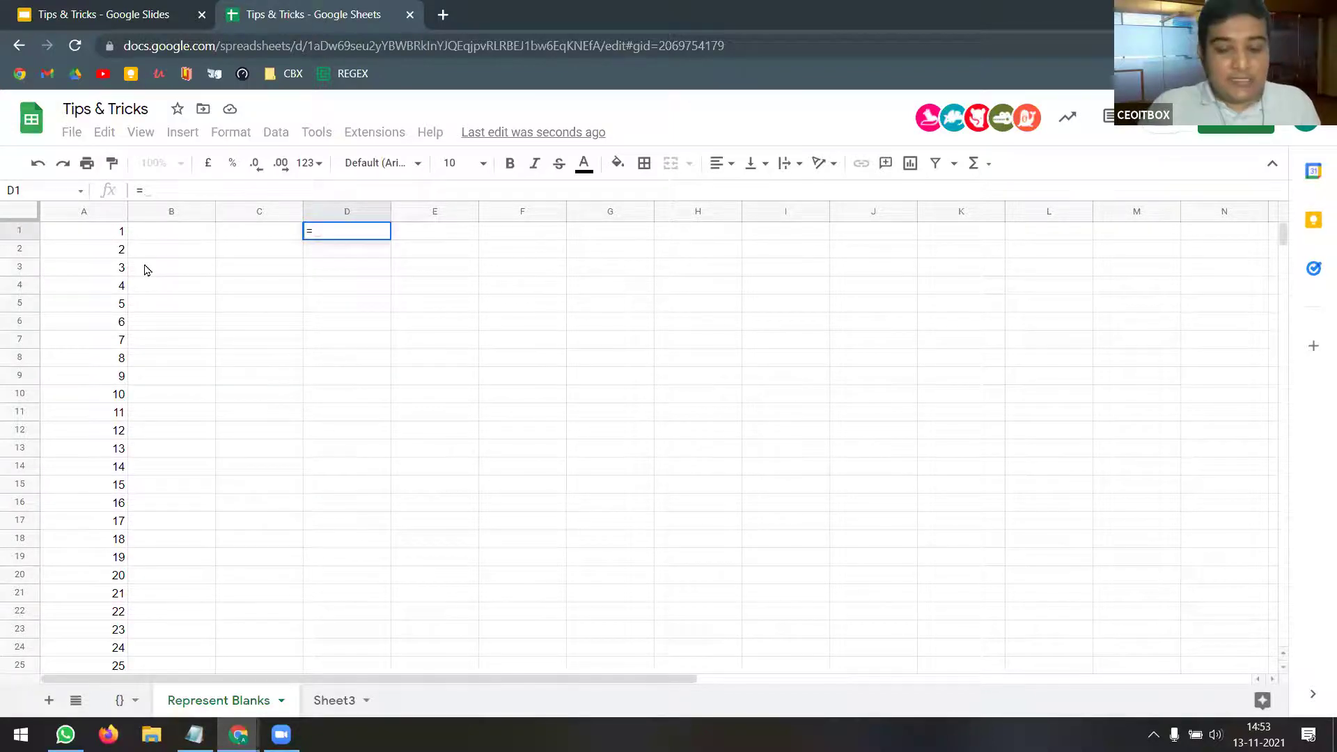
text(if()
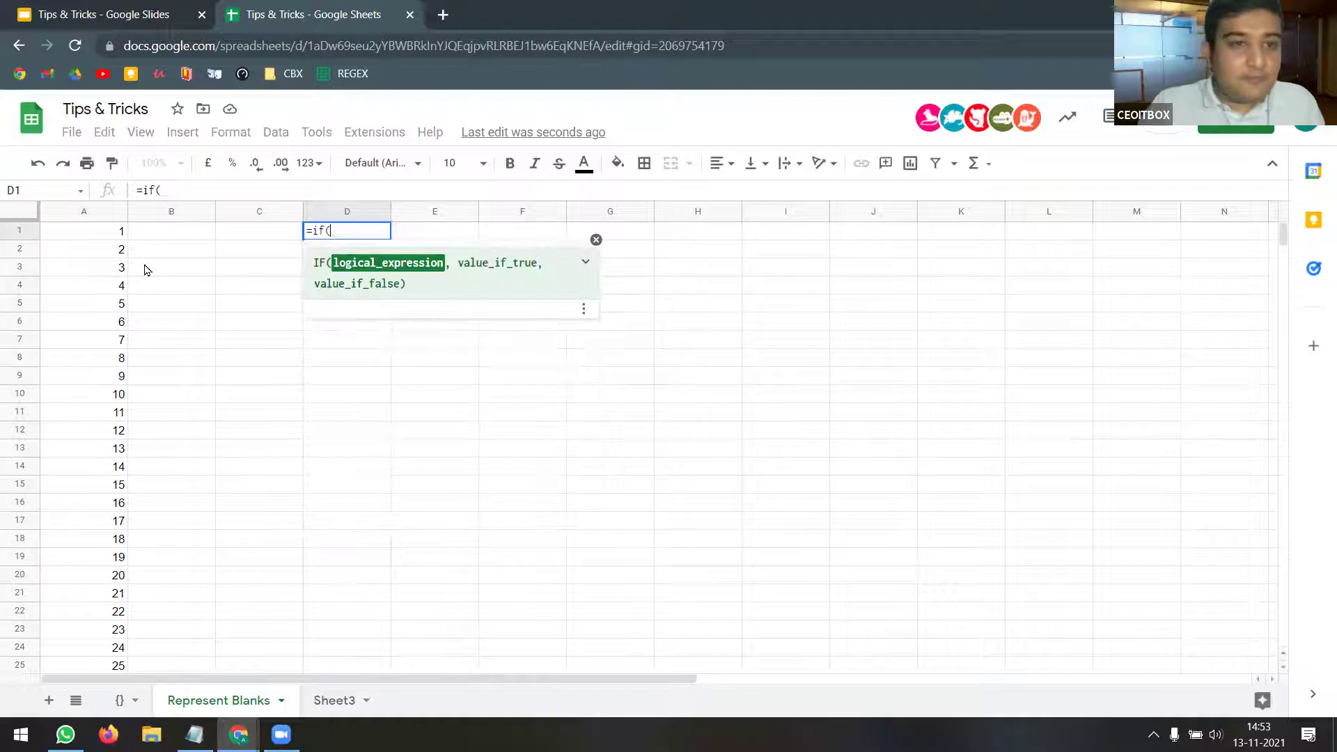
click(111, 218)
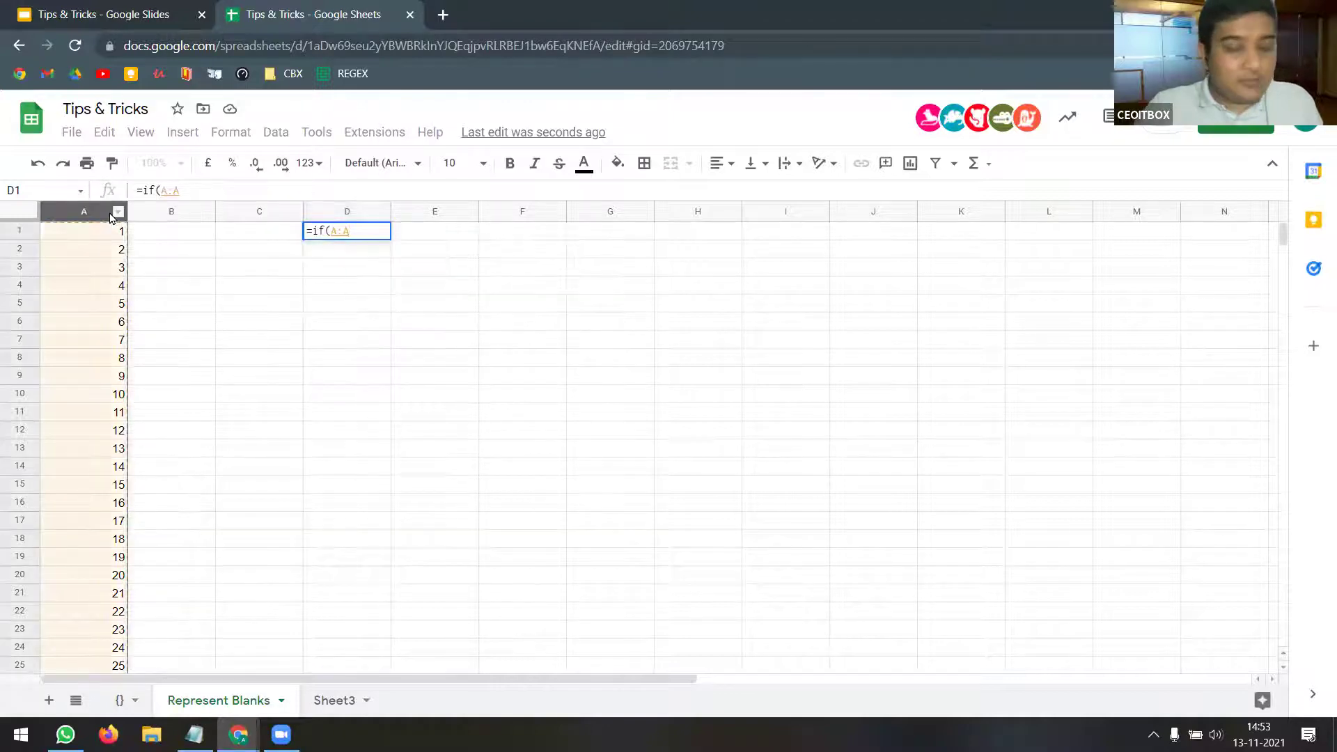
text(=)
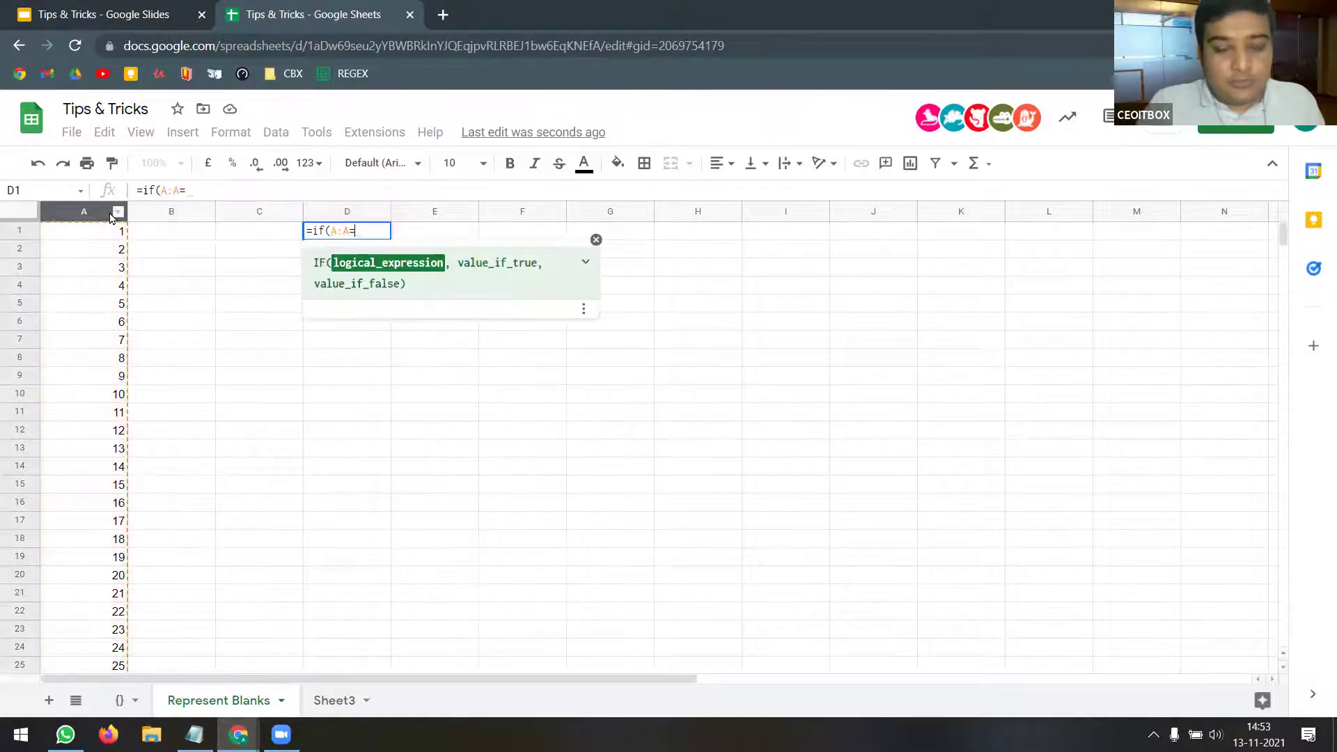
text("","")
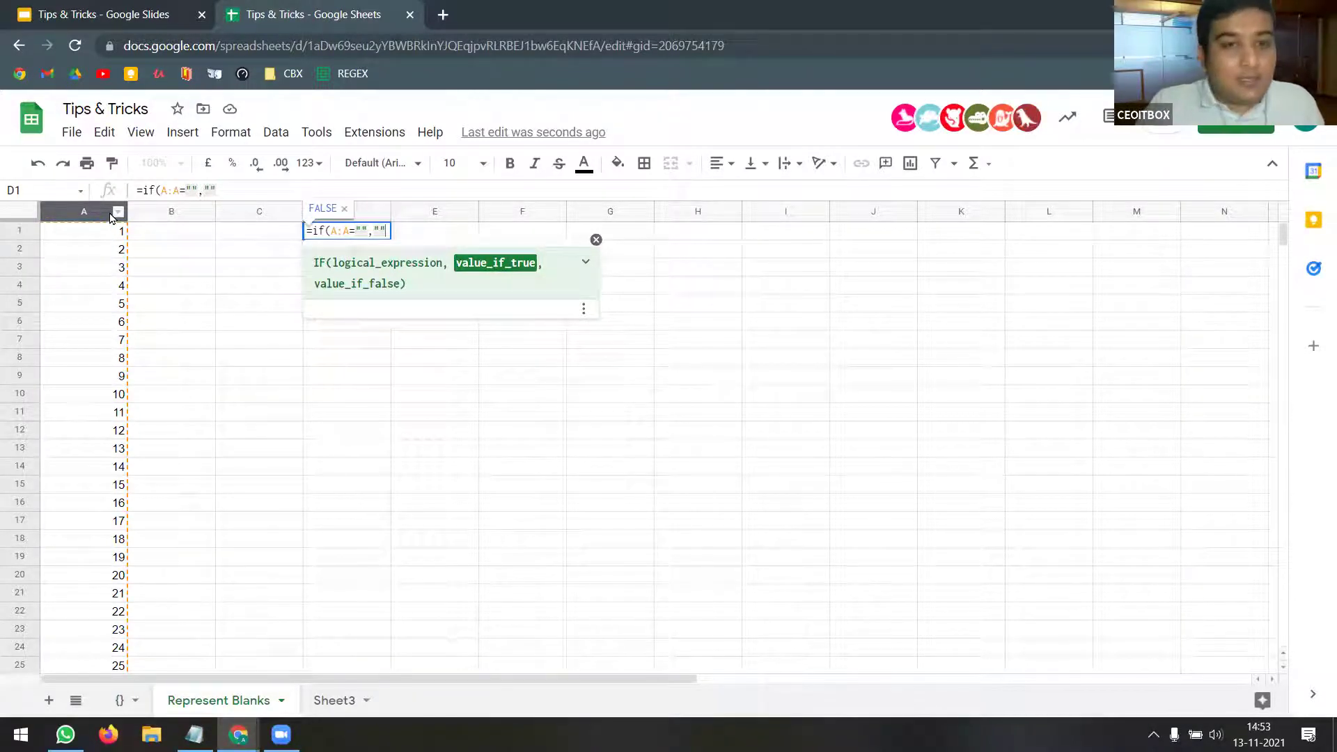
text(,")
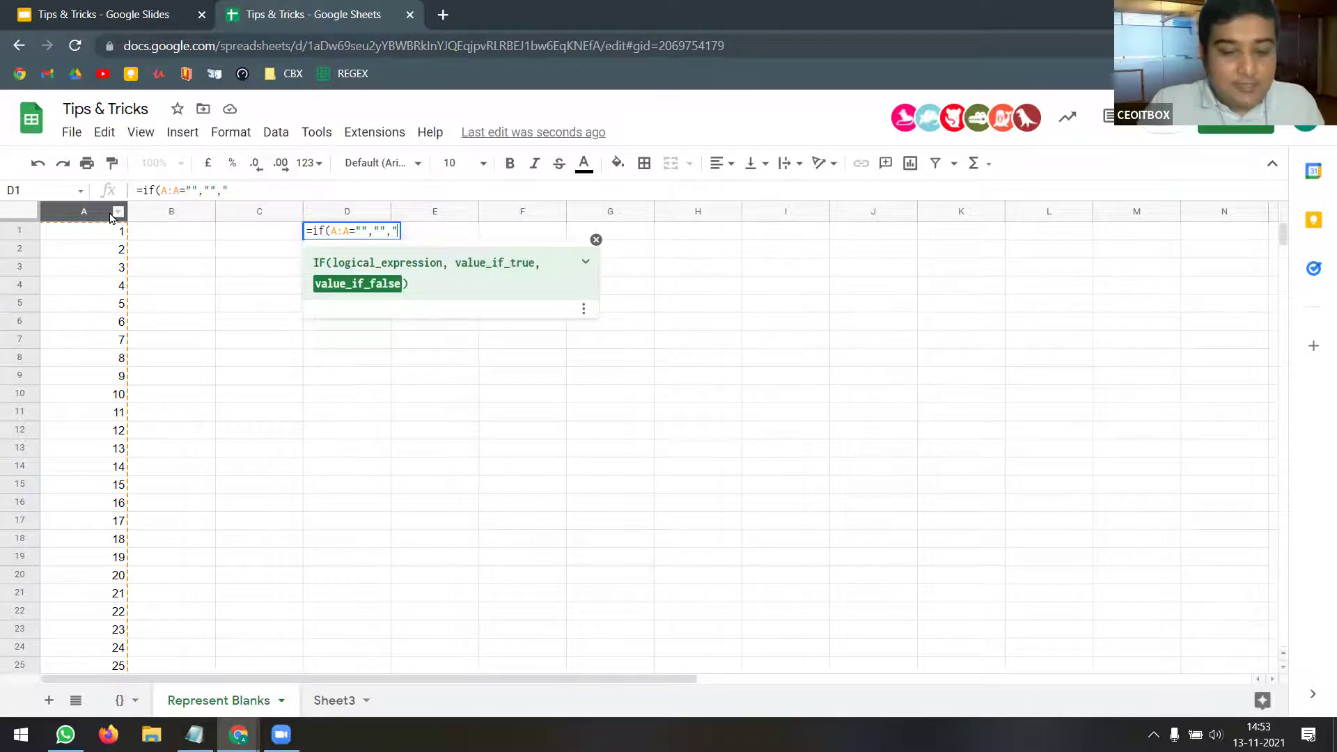
text(Yes")
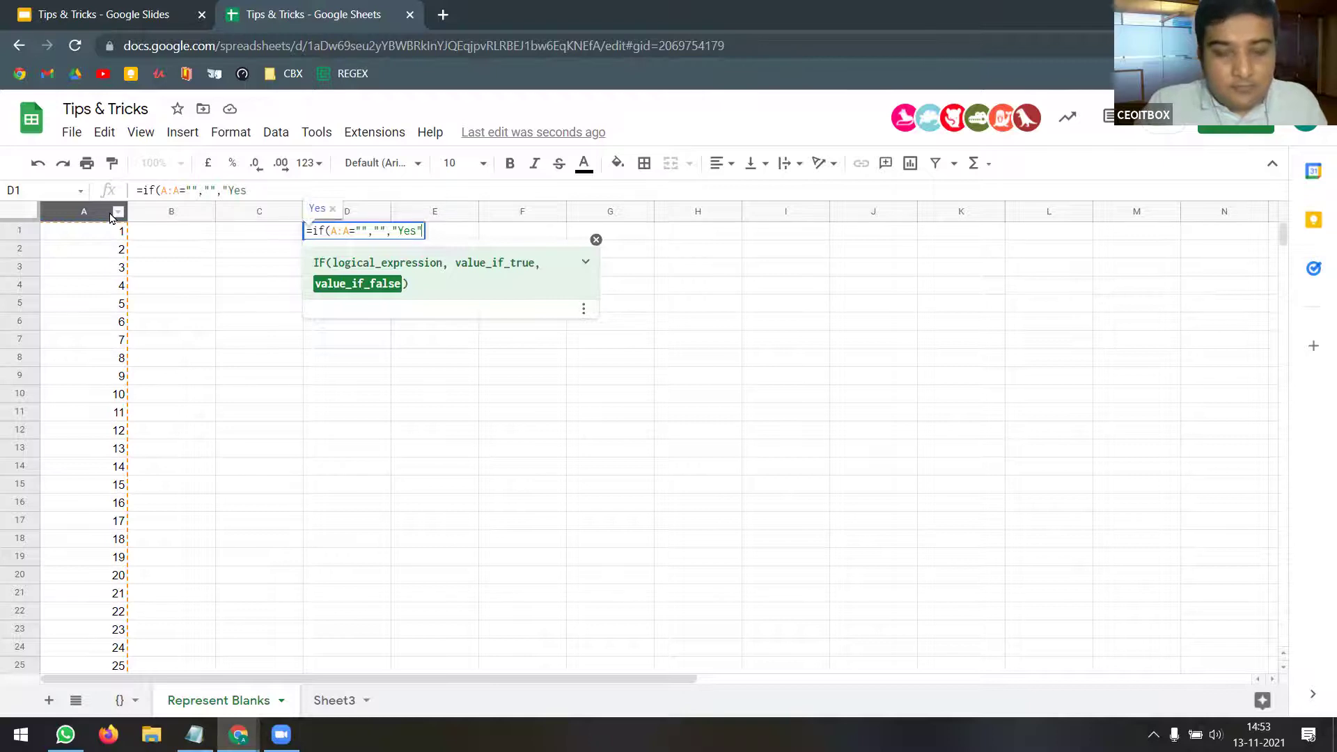
text())
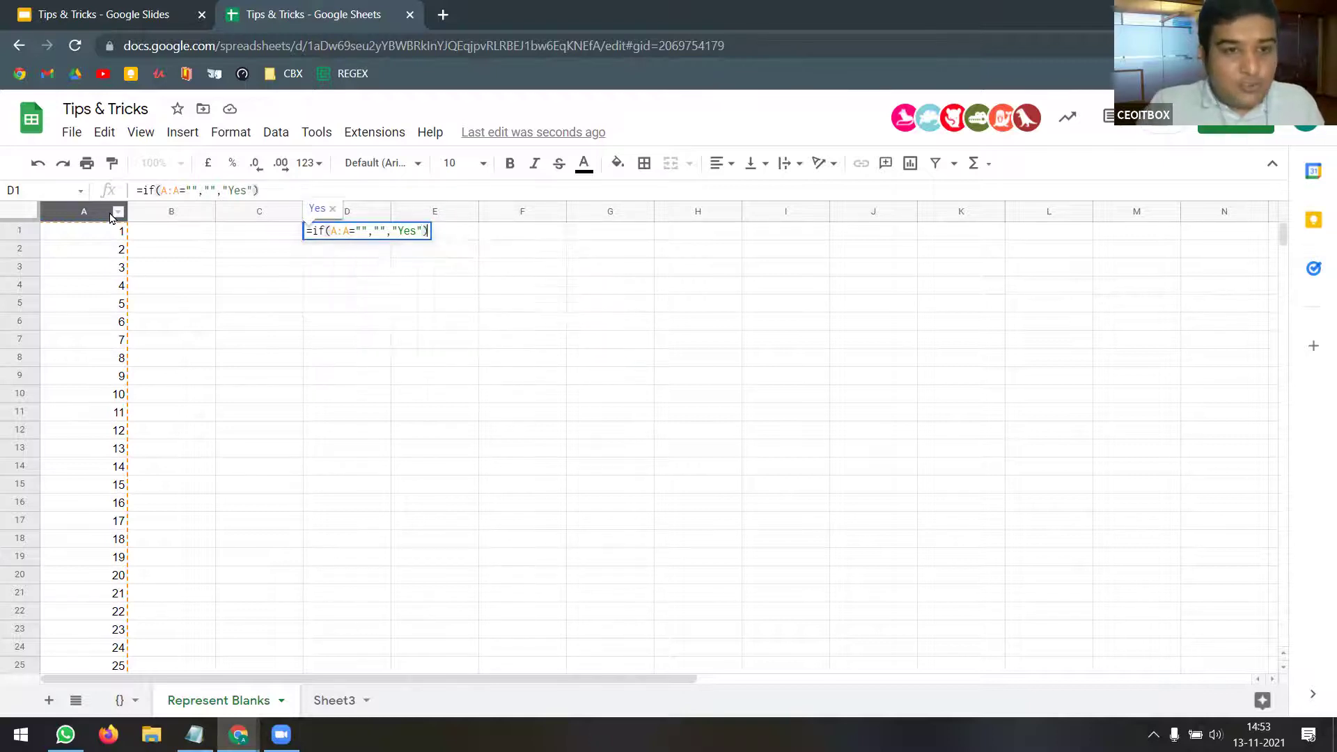
key(ctrl+shift+Return)
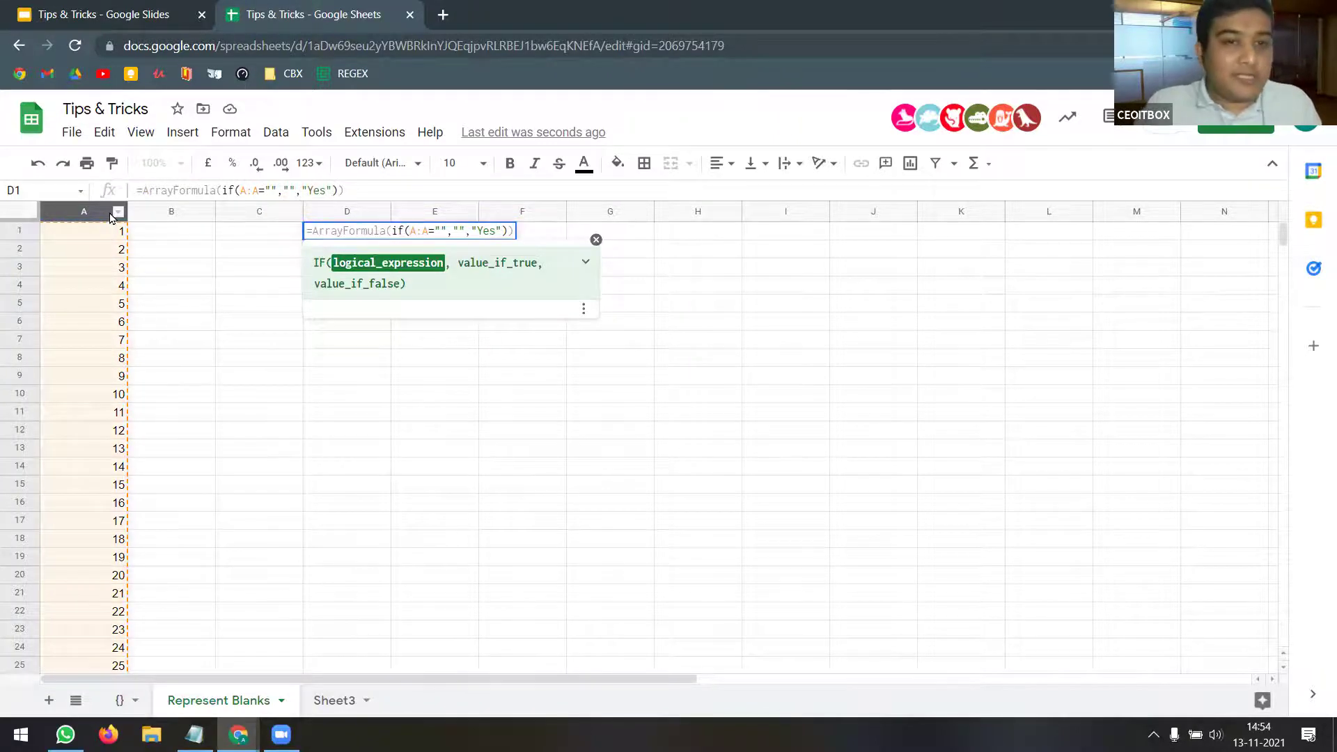
key(Return)
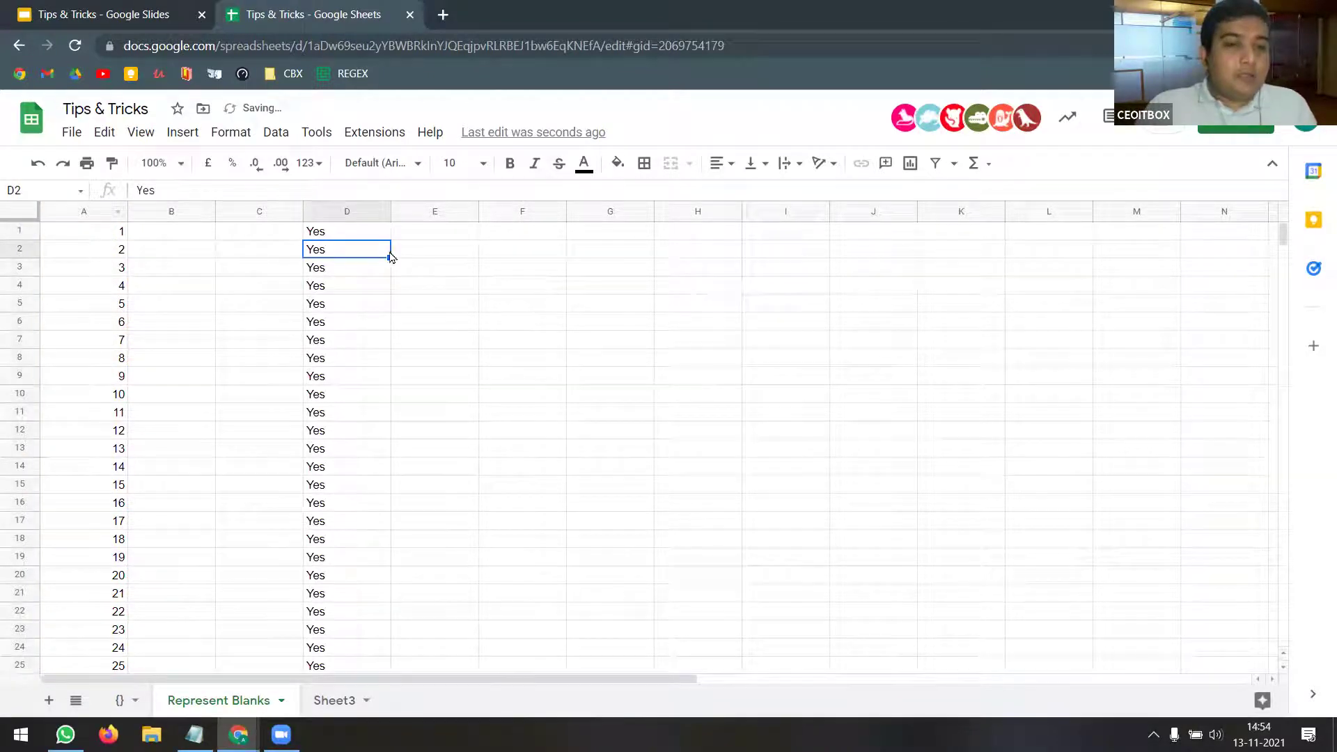
scroll(101, 340, down, 10)
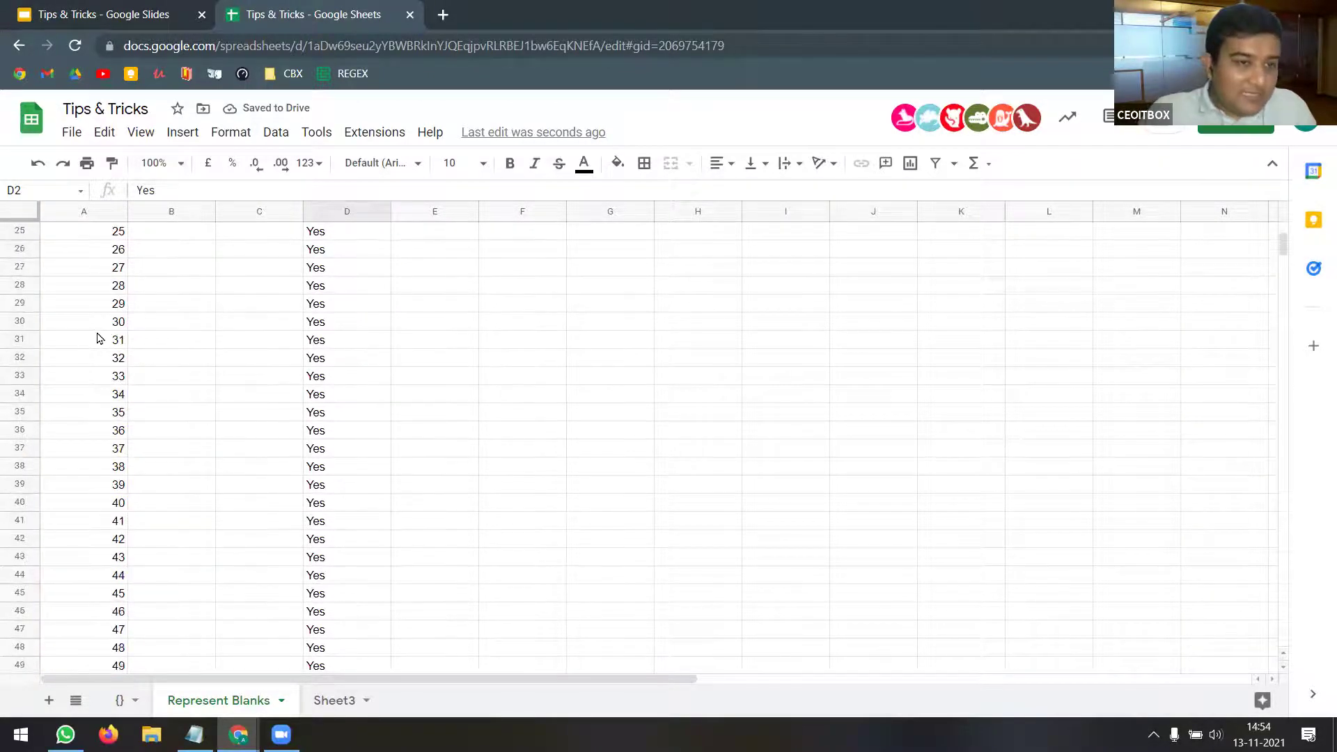
drag(337, 287, 337, 346)
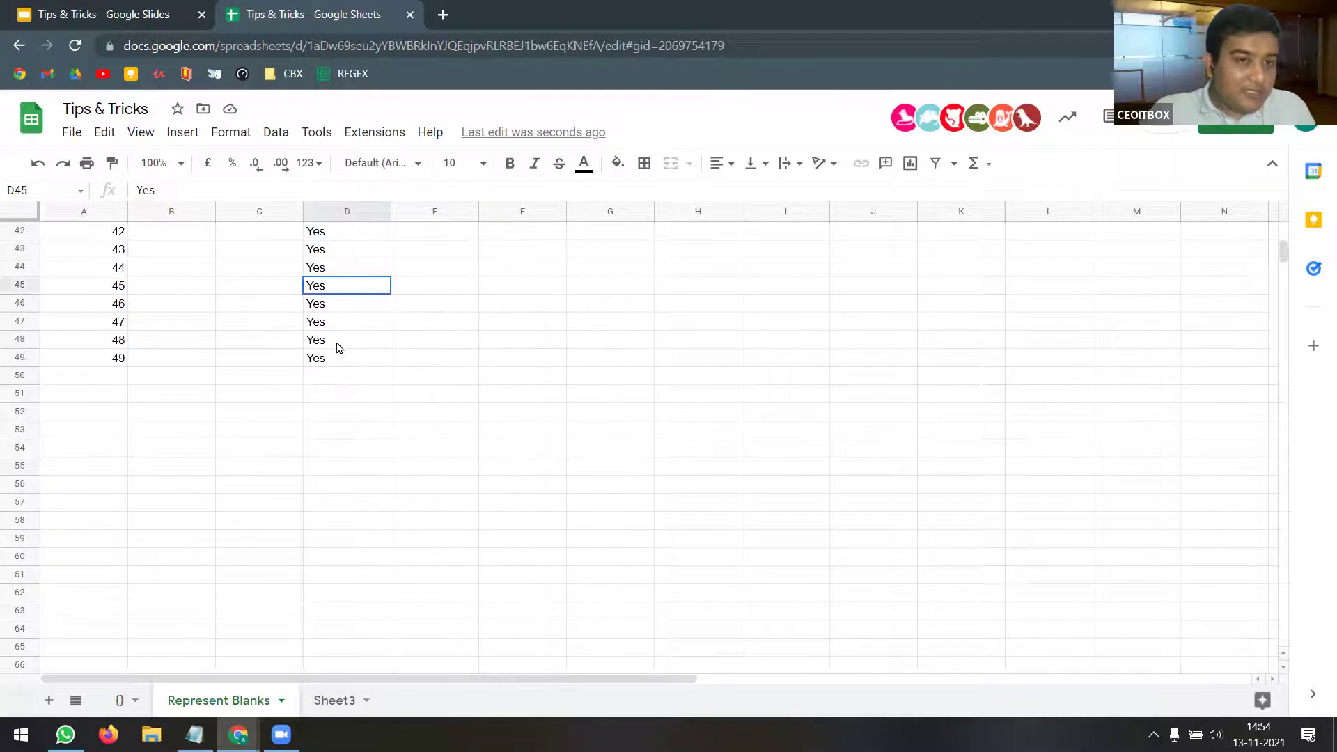
click(98, 363)
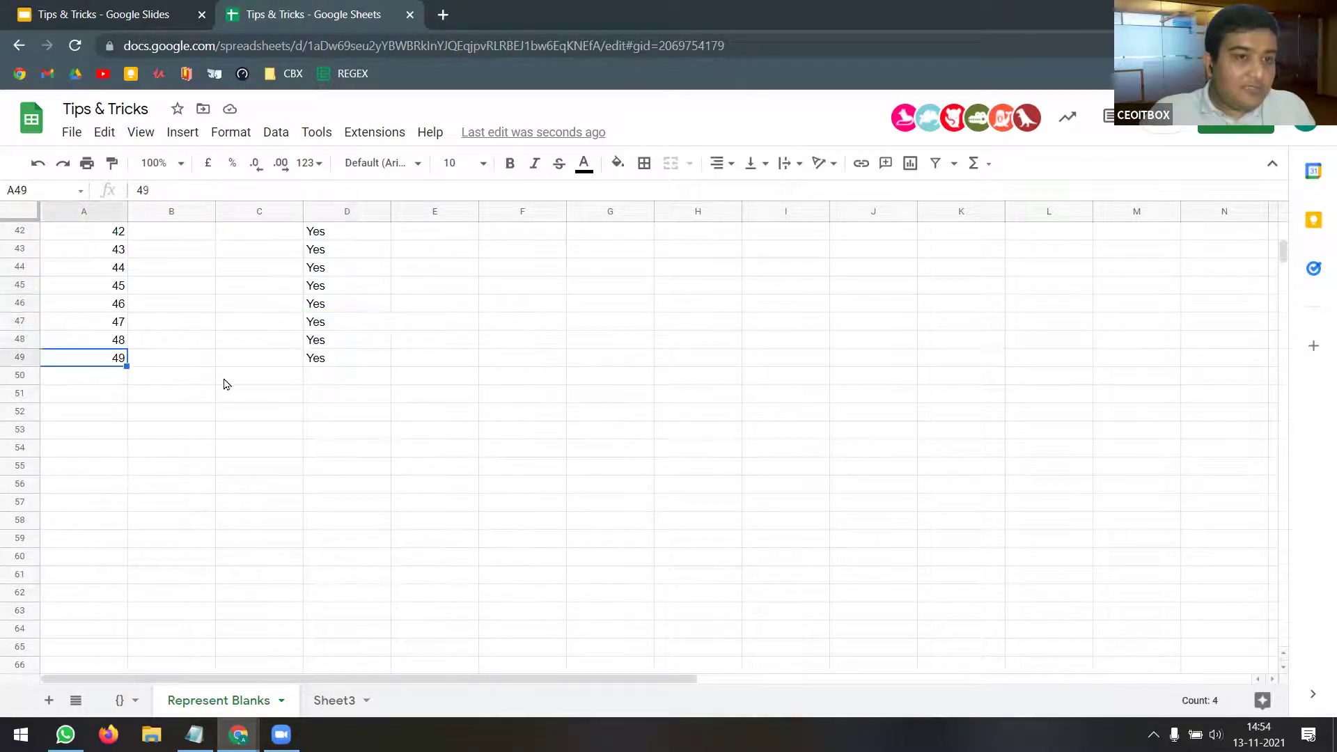
click(340, 376)
click(333, 435)
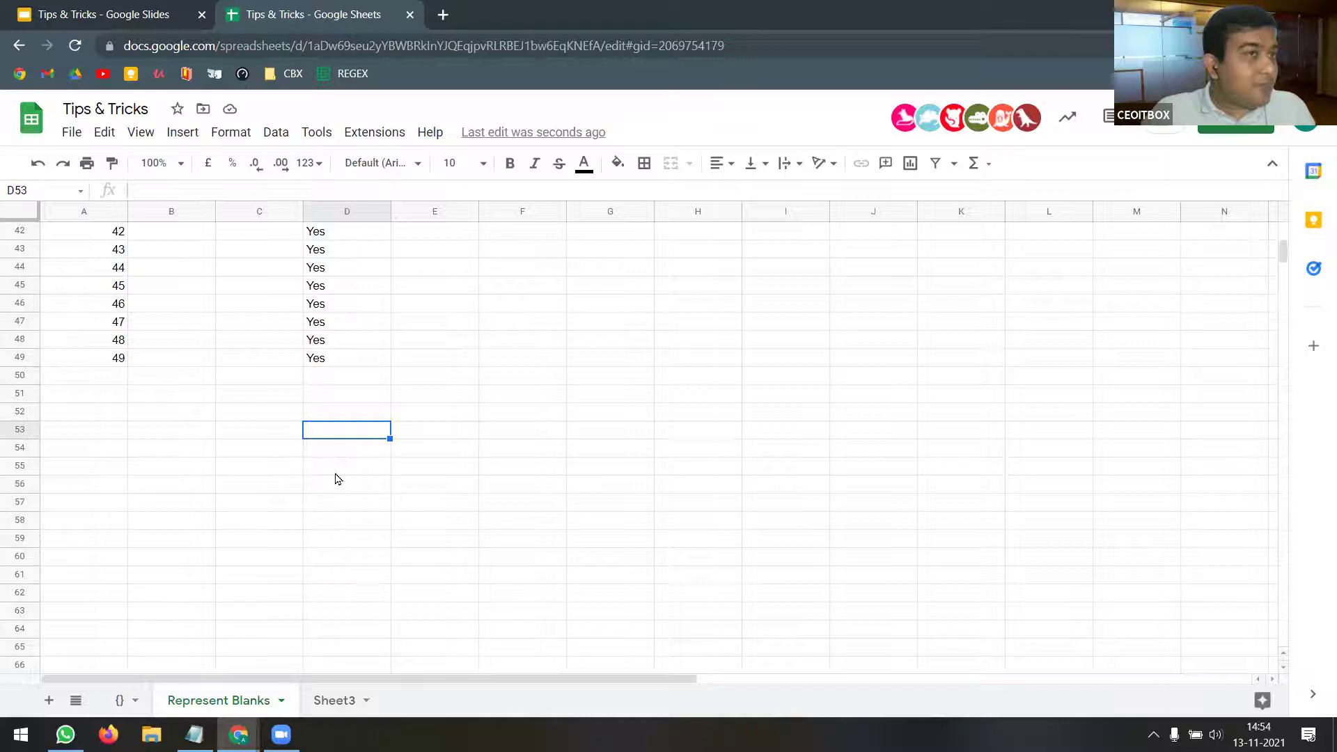
scroll(334, 476, up, 10)
click(540, 235)
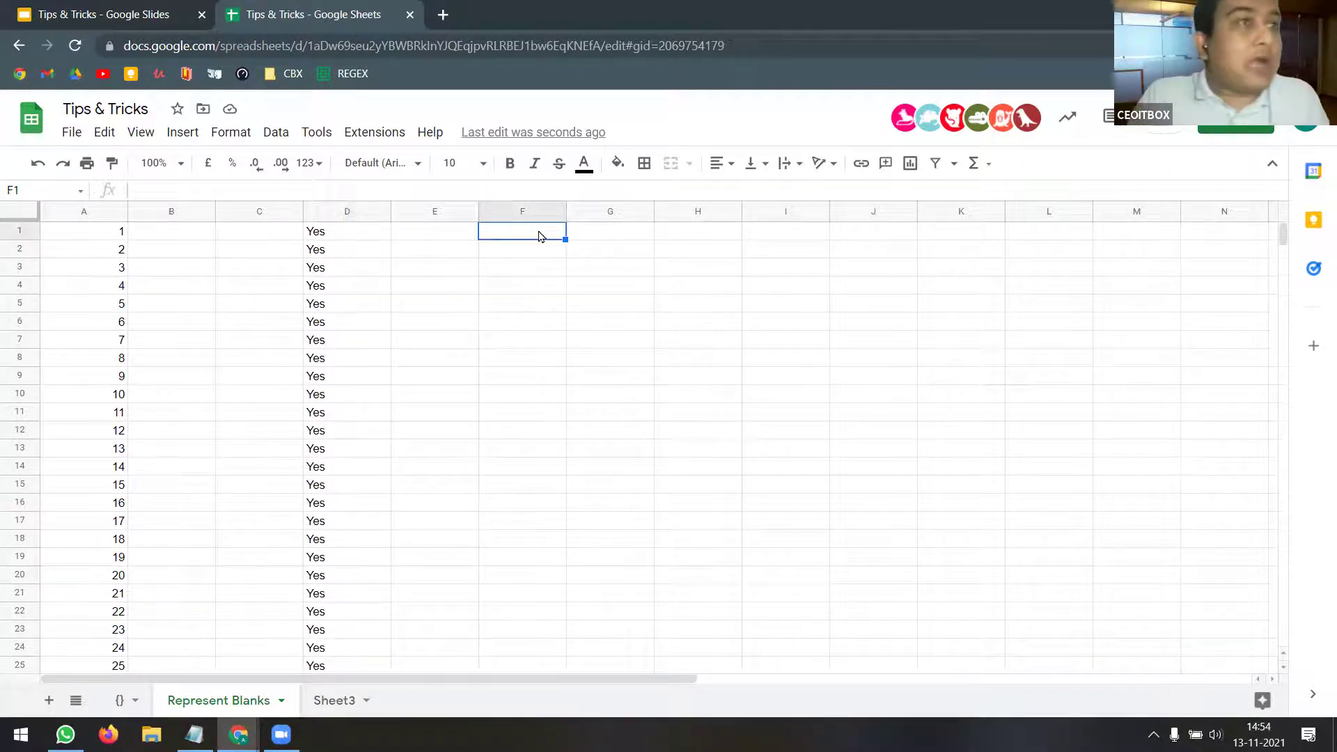
- Enter =counta(D:D) in F1, which returns 1000, and review the D1 formula
text(=count)
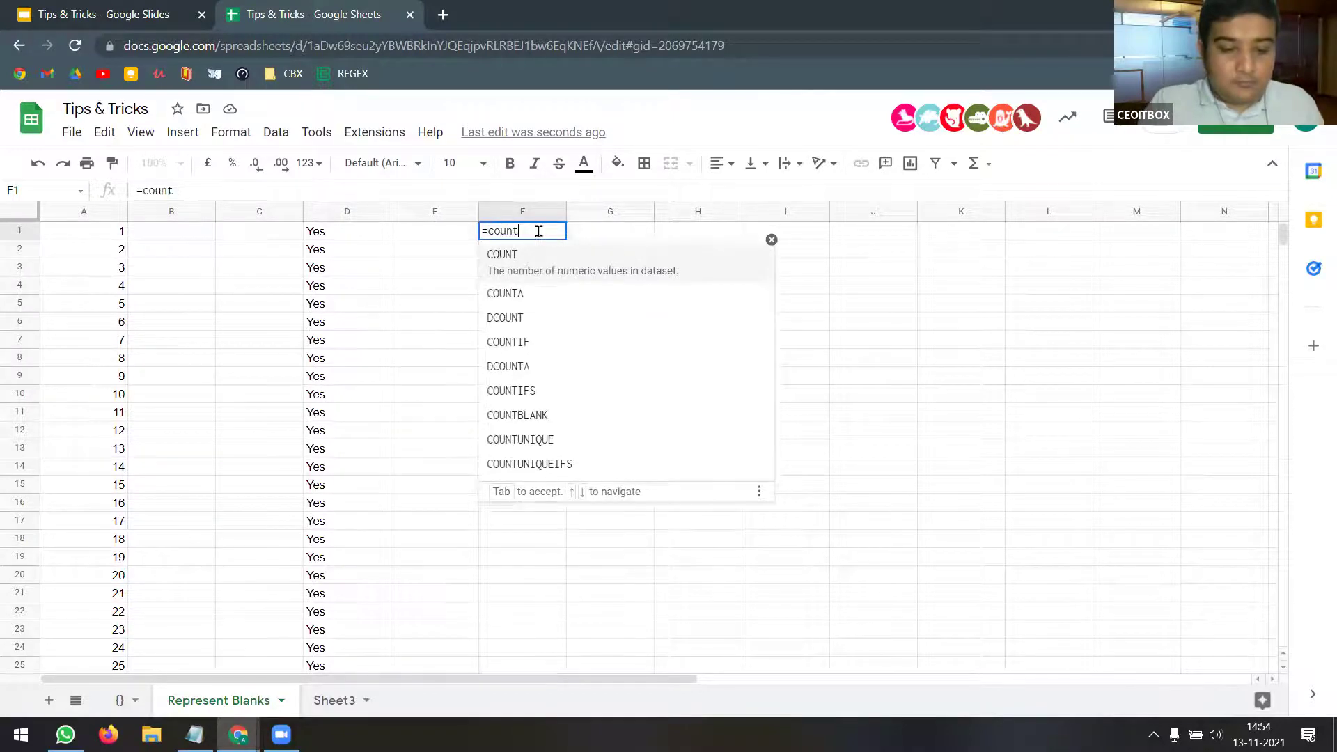
text(a()
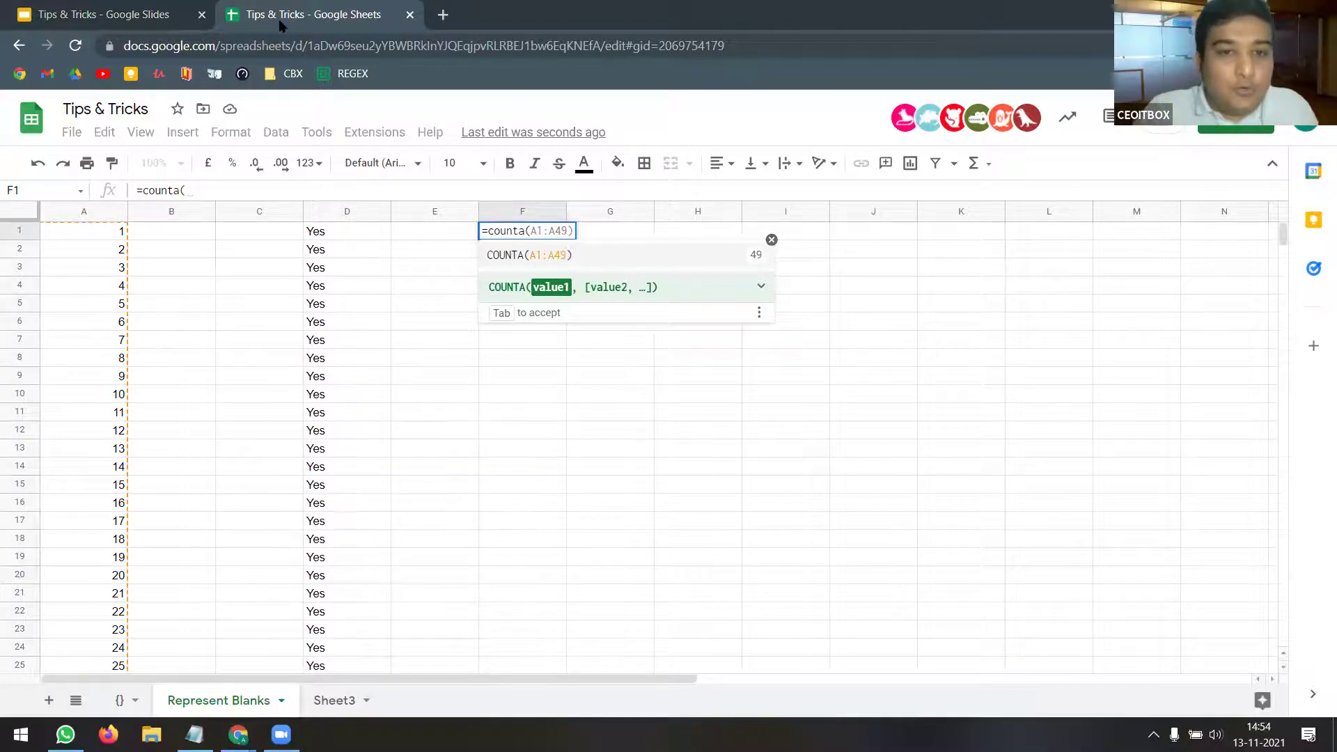
click(355, 213)
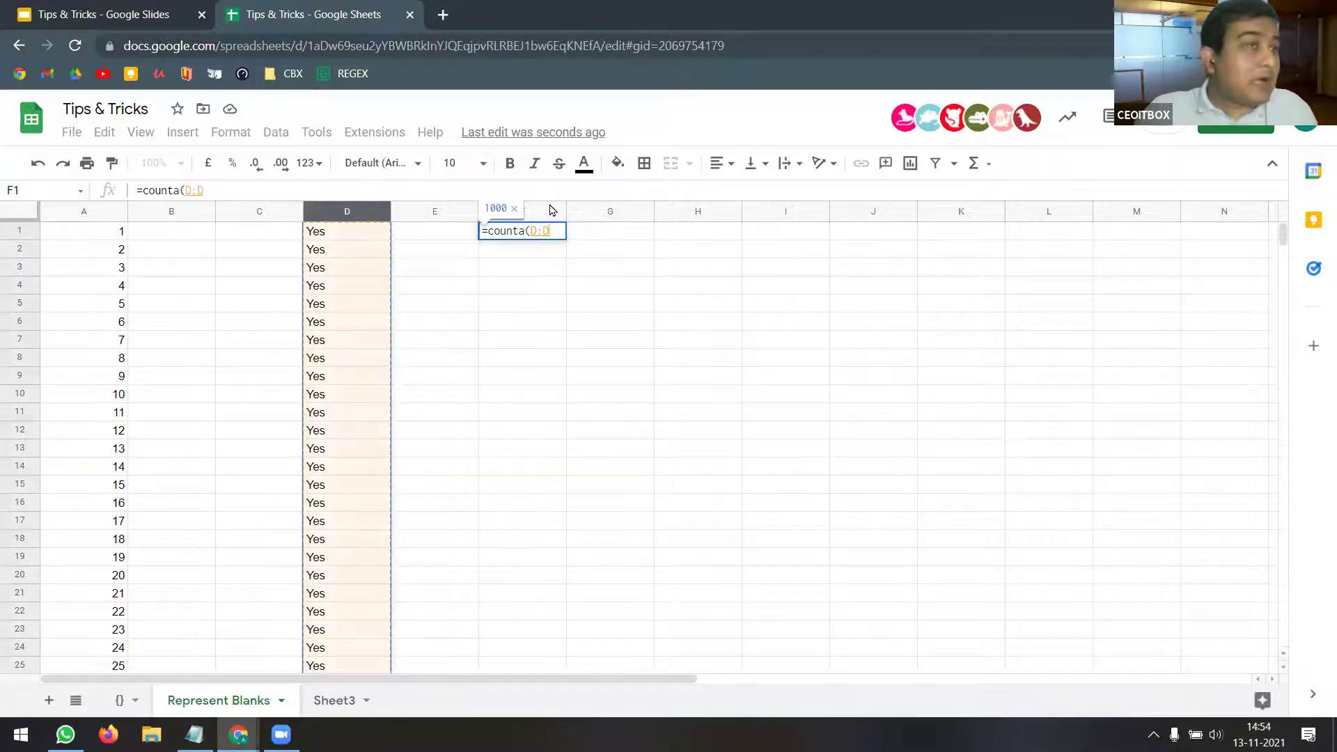
text())
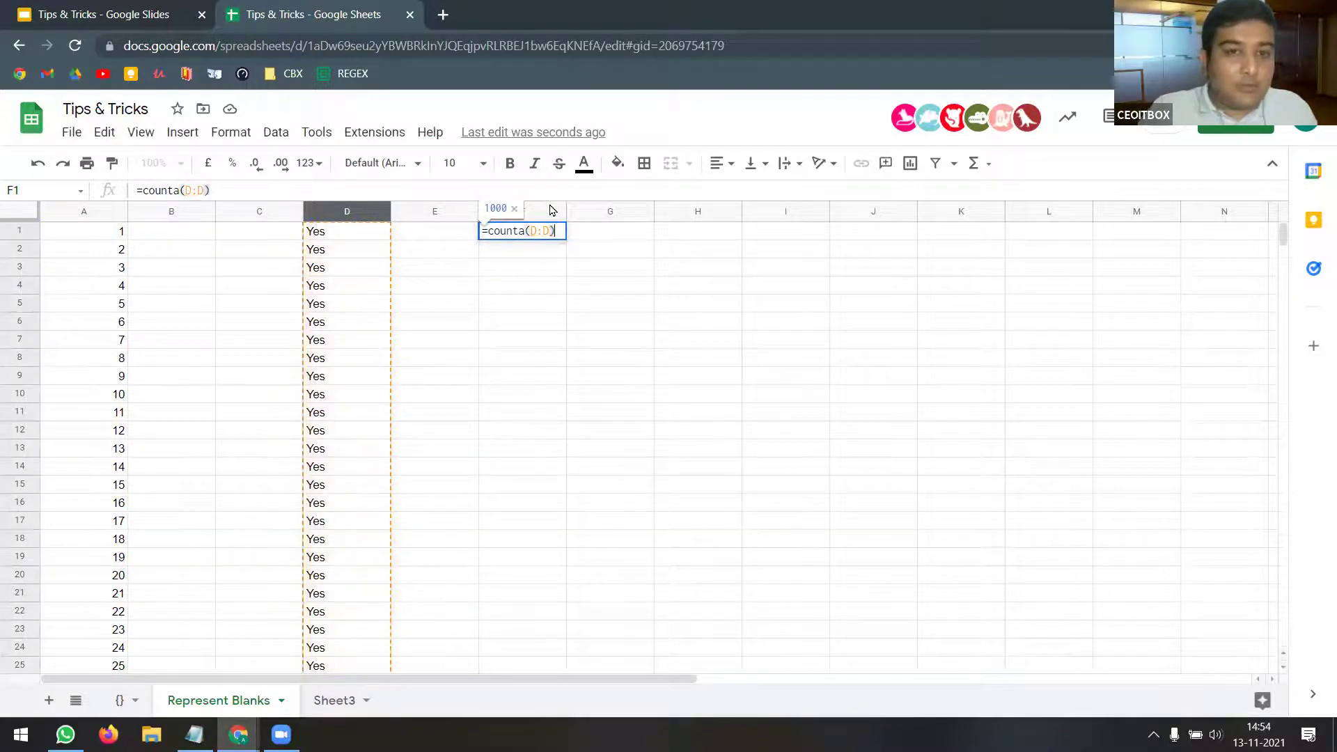
key(Return)
click(552, 234)
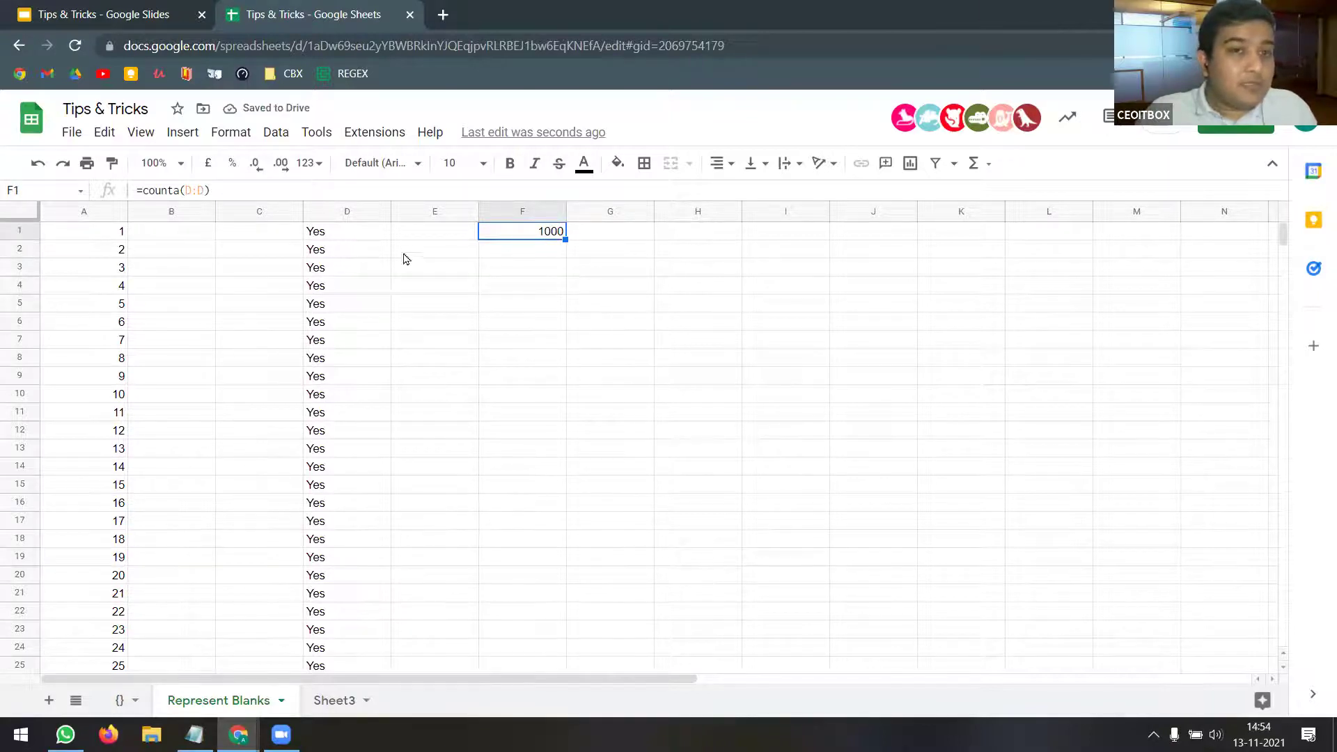
click(352, 236)
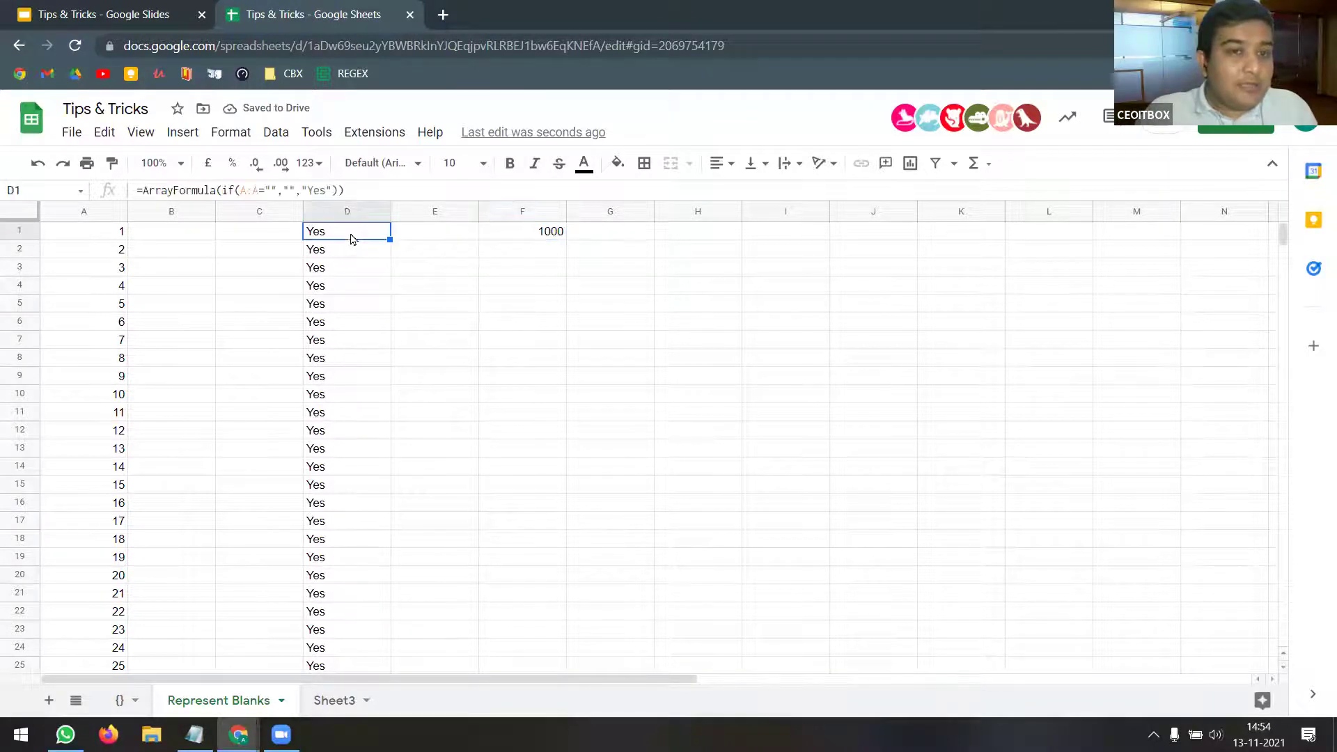
- Copy the array formula text from D1
click(344, 190)
drag(344, 190, 136, 193)
key(ctrl+c)
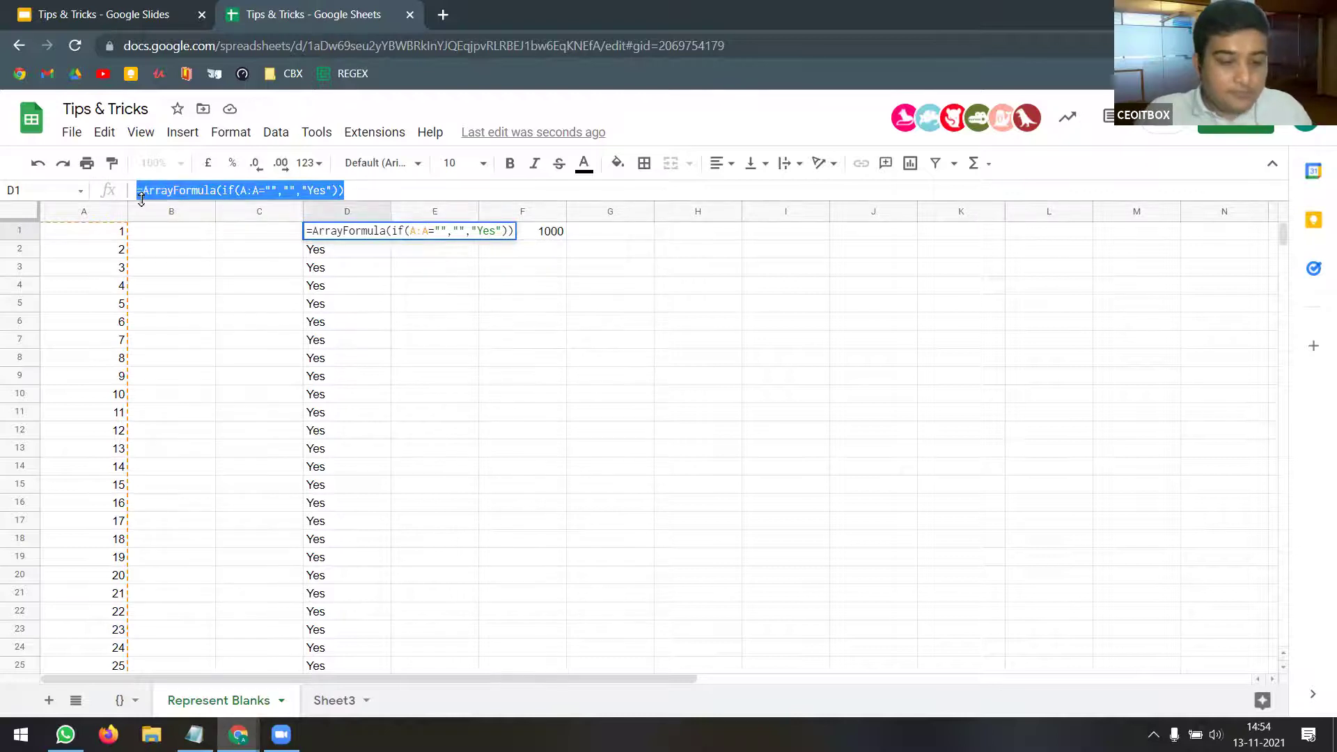
key(Tab)
key(Right)
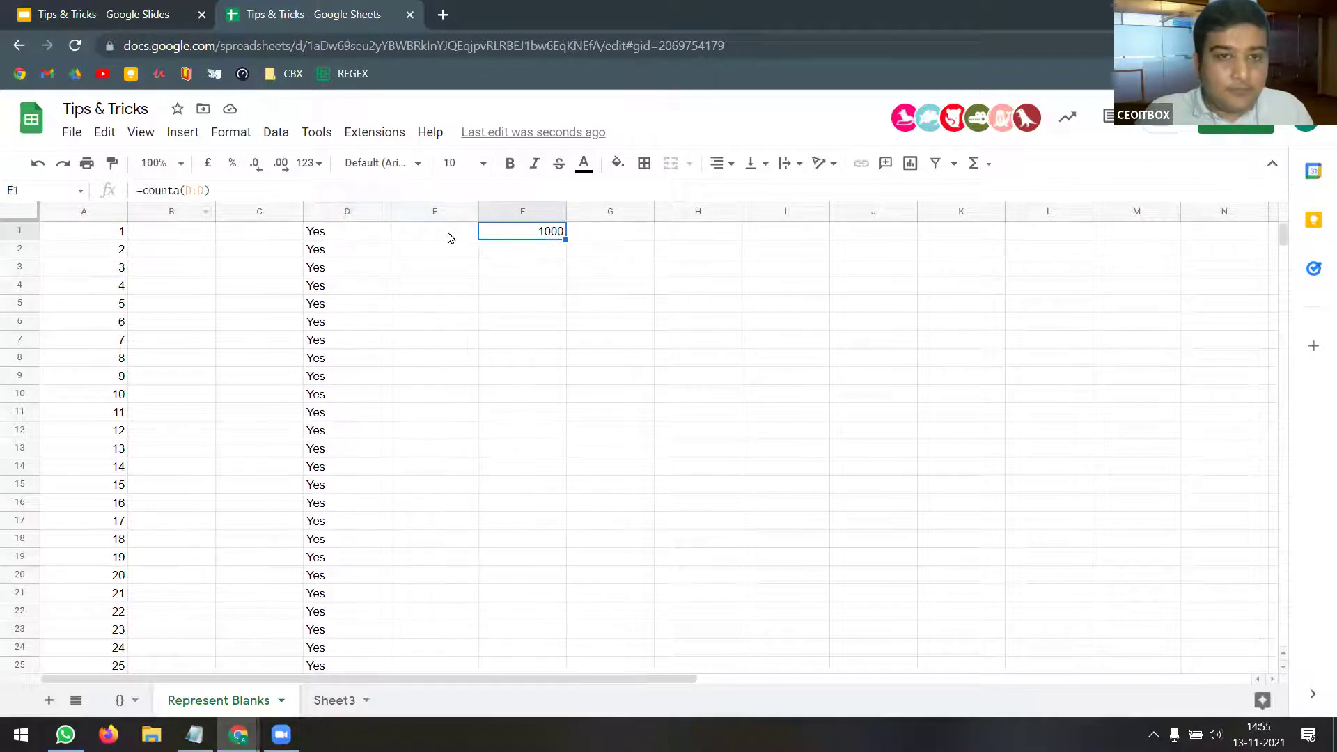
click(449, 234)
- Paste the copied formula into H1, deleting the blank-result "" to give =ArrayFormula(if(A:A="", ,"Yes"))
click(705, 239)
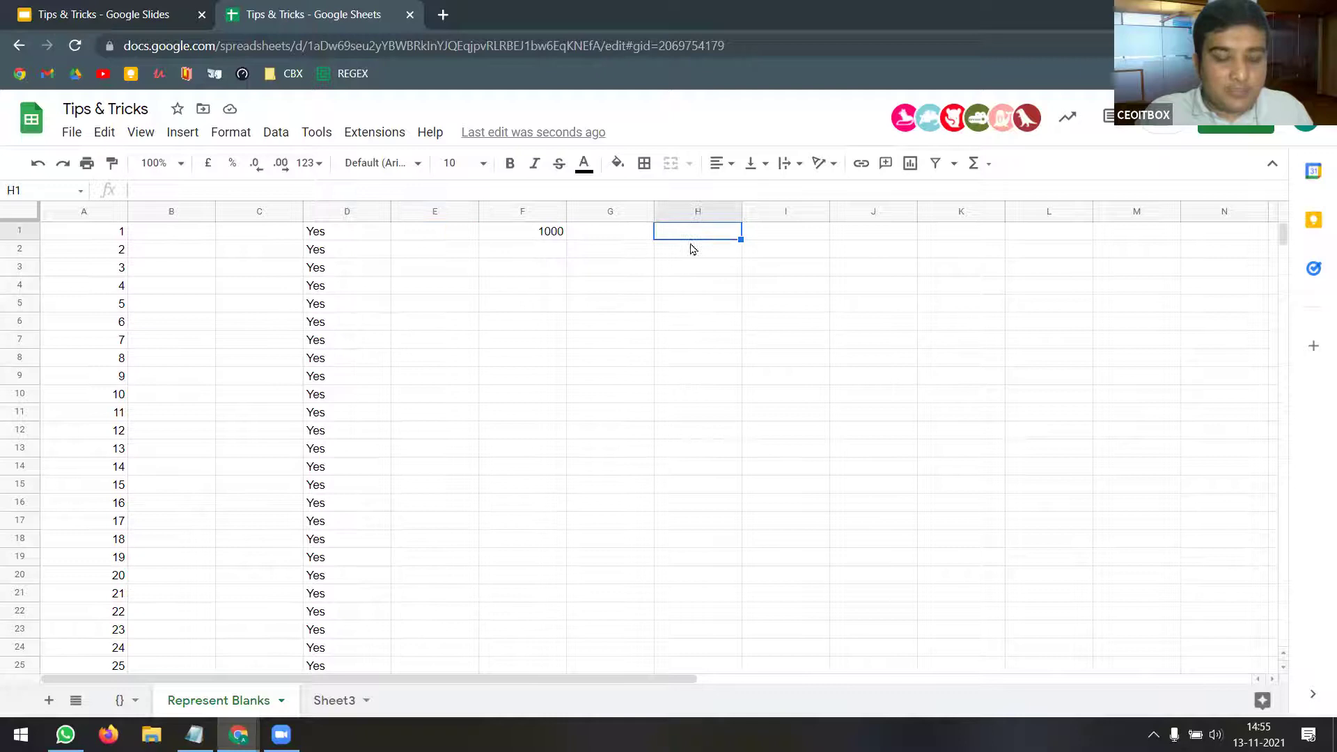
click(456, 189)
key(ctrl+v)
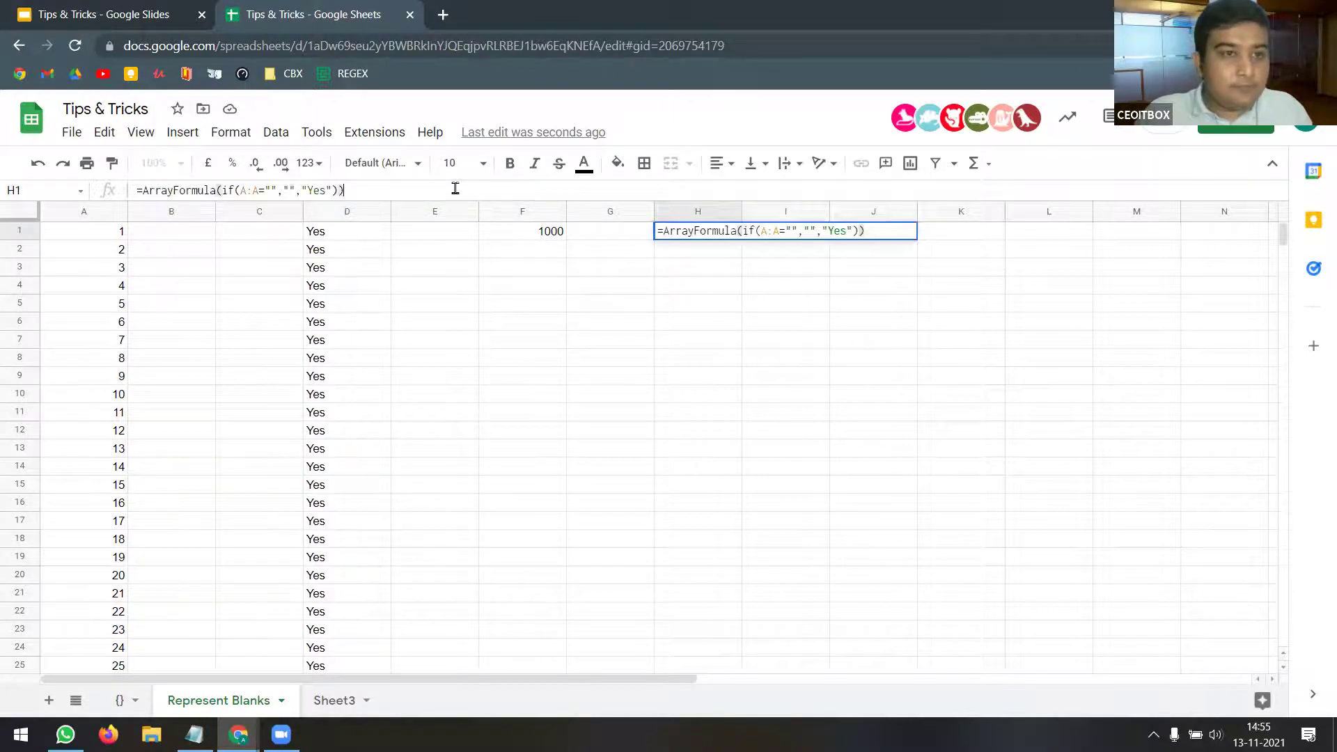
click(295, 189)
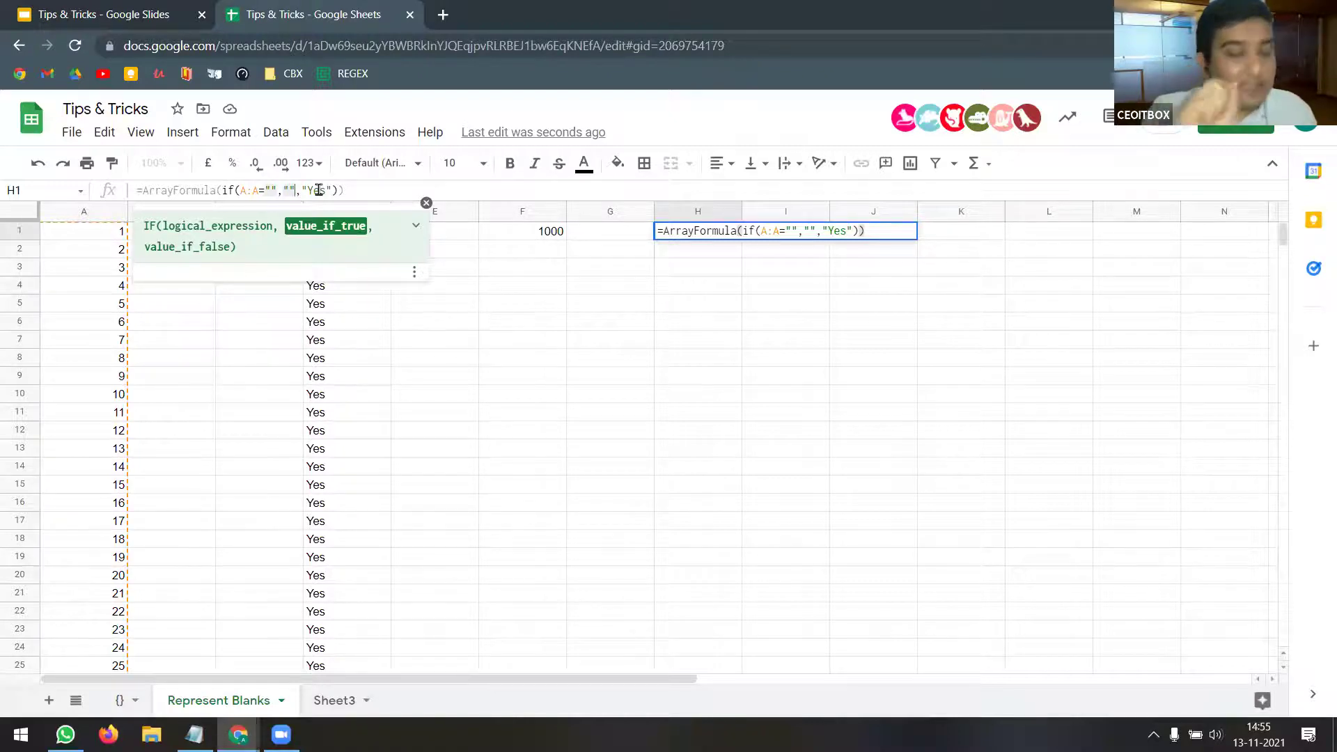
key(BackSpace)
key(BackSpace)
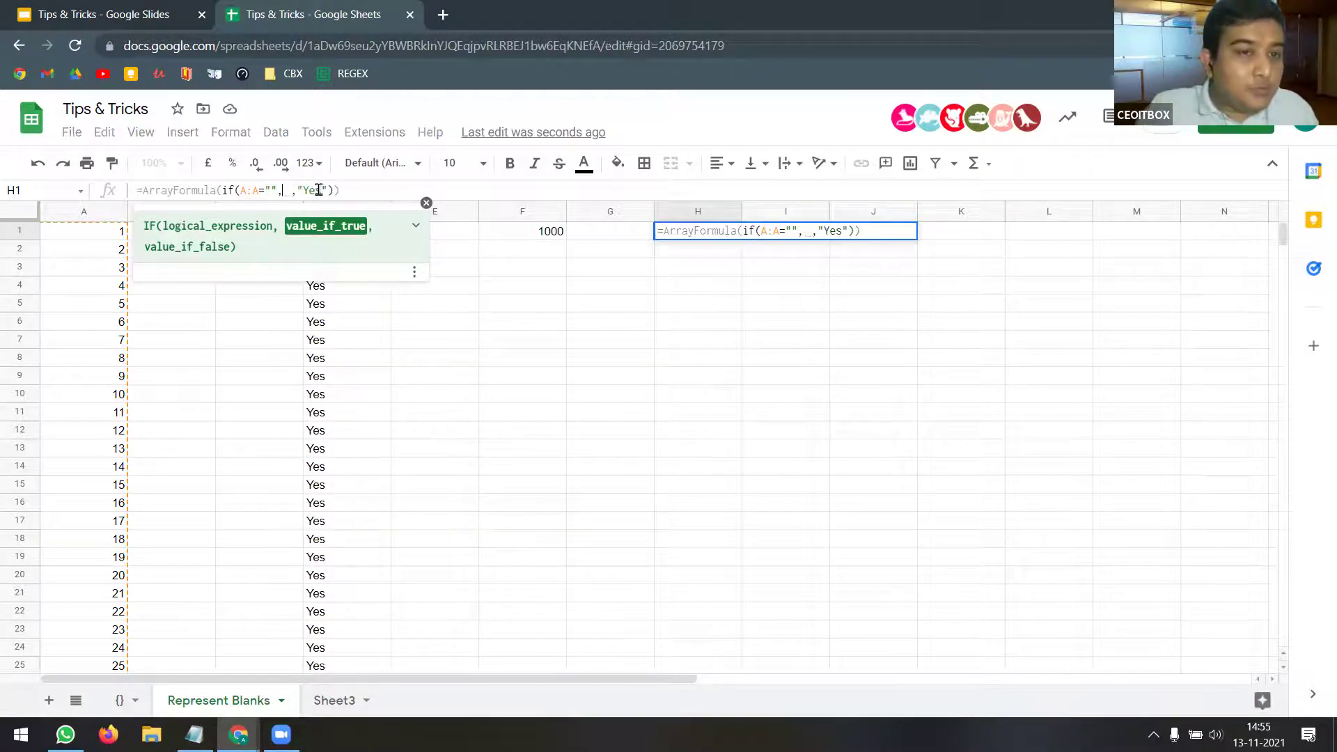
key(Return)
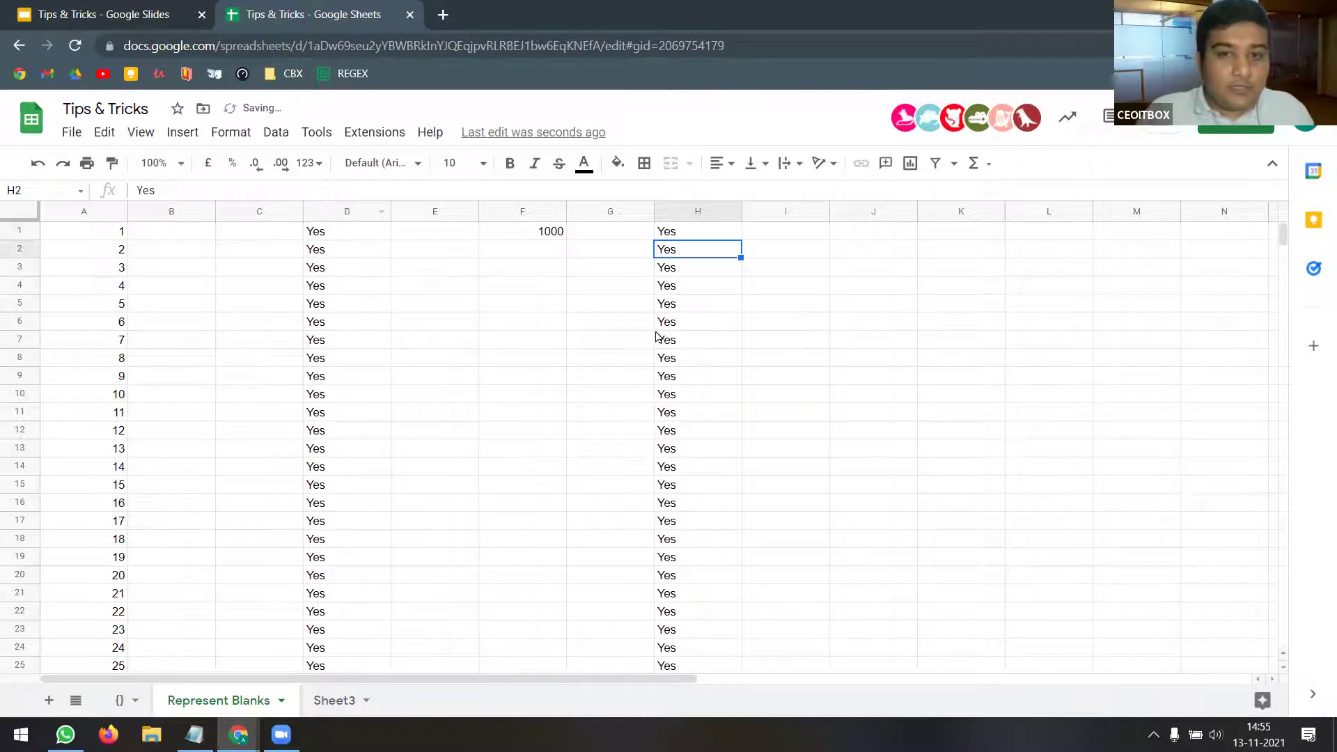
- Verify that column H shows Yes only through row 49 and is empty below
scroll(703, 327, down, 5)
scroll(700, 345, down, 8)
scroll(699, 348, up, 4)
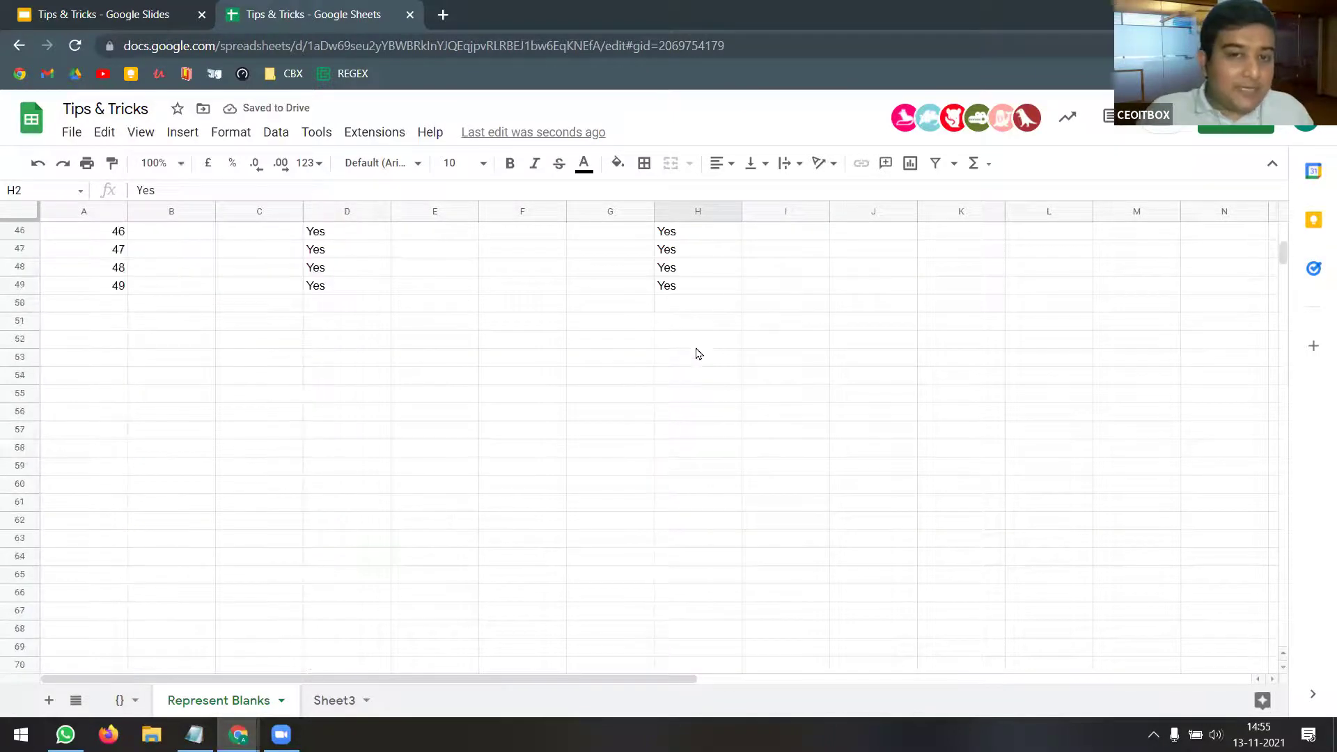
click(693, 376)
drag(693, 428, 693, 411)
click(689, 488)
scroll(719, 445, up, 10)
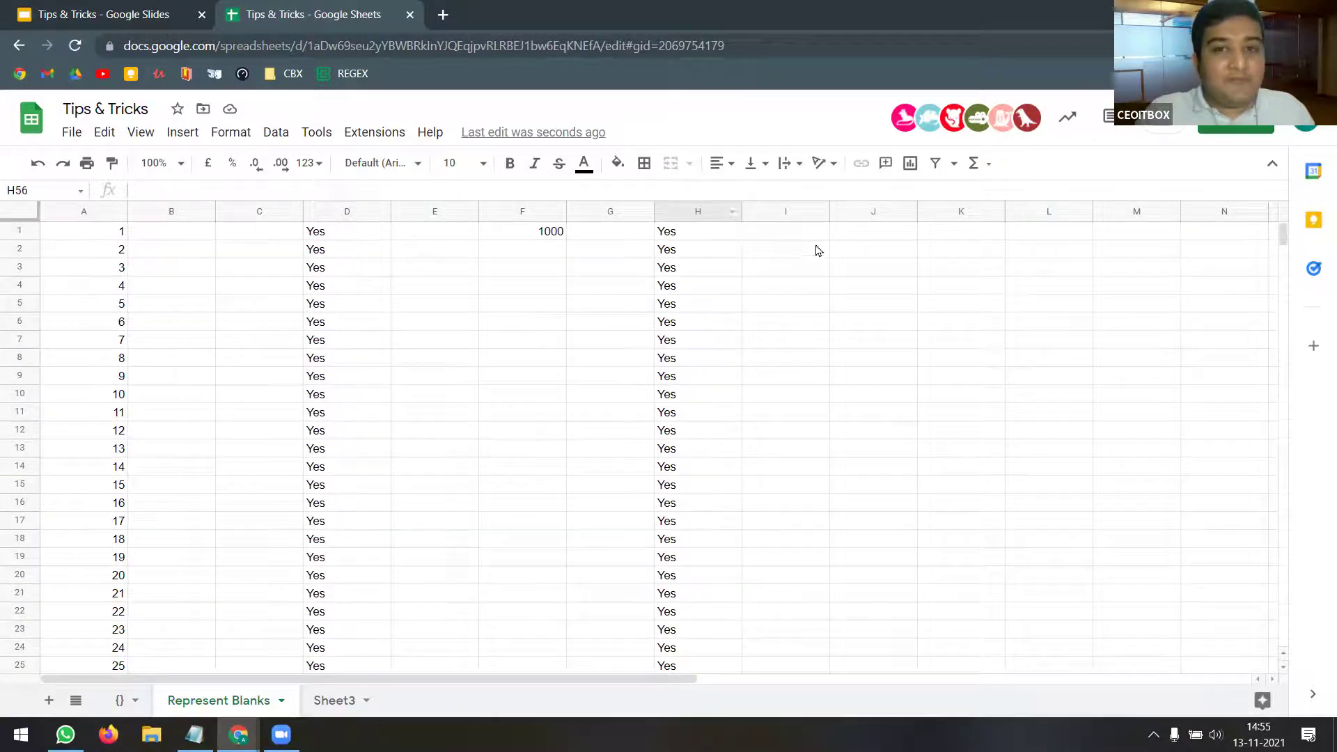
click(869, 237)
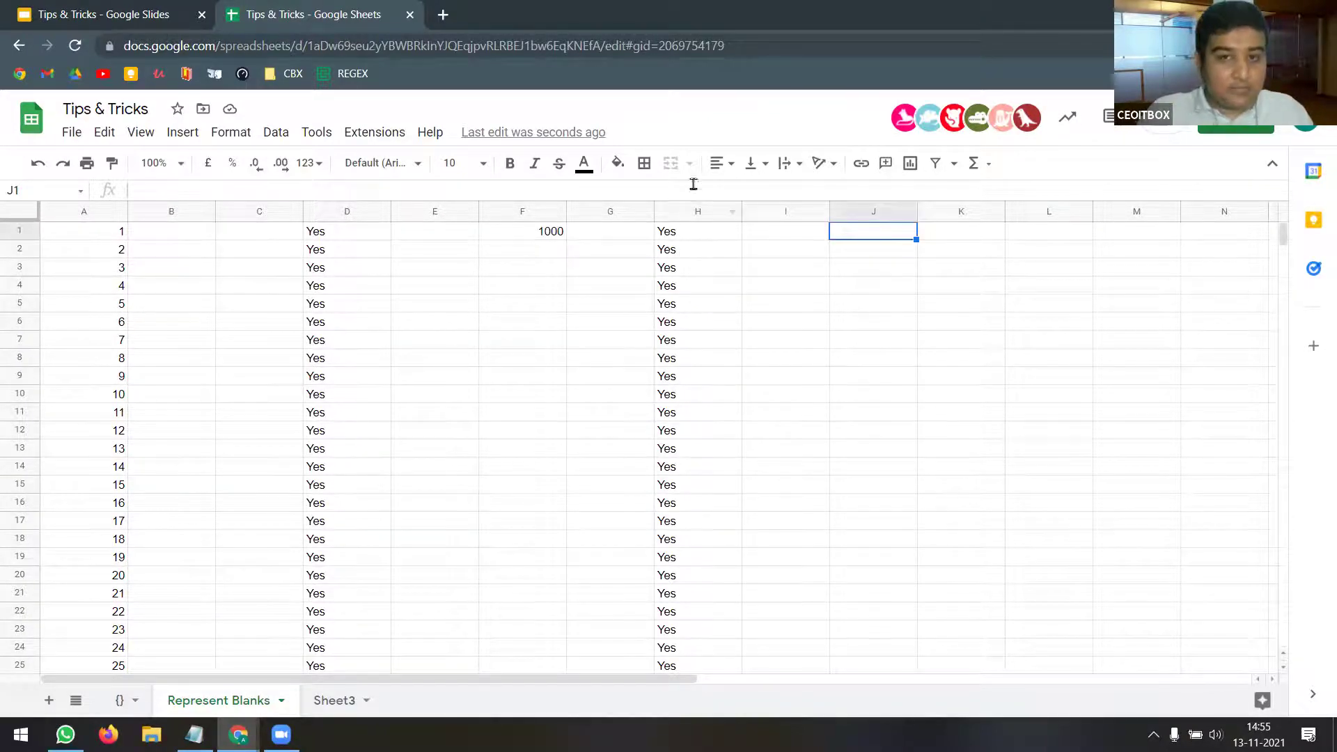
- Enter =counta(H:H) in J1, which returns 49
text(=)
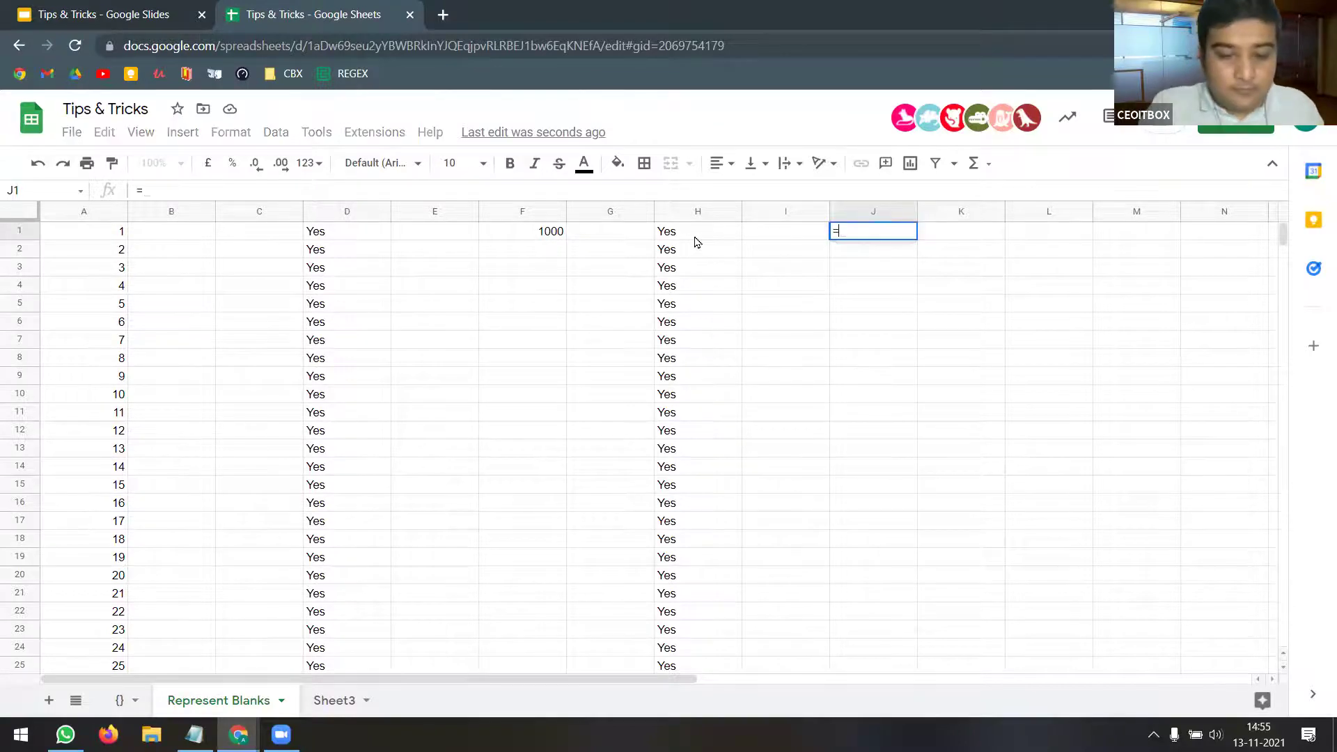
text(counta()
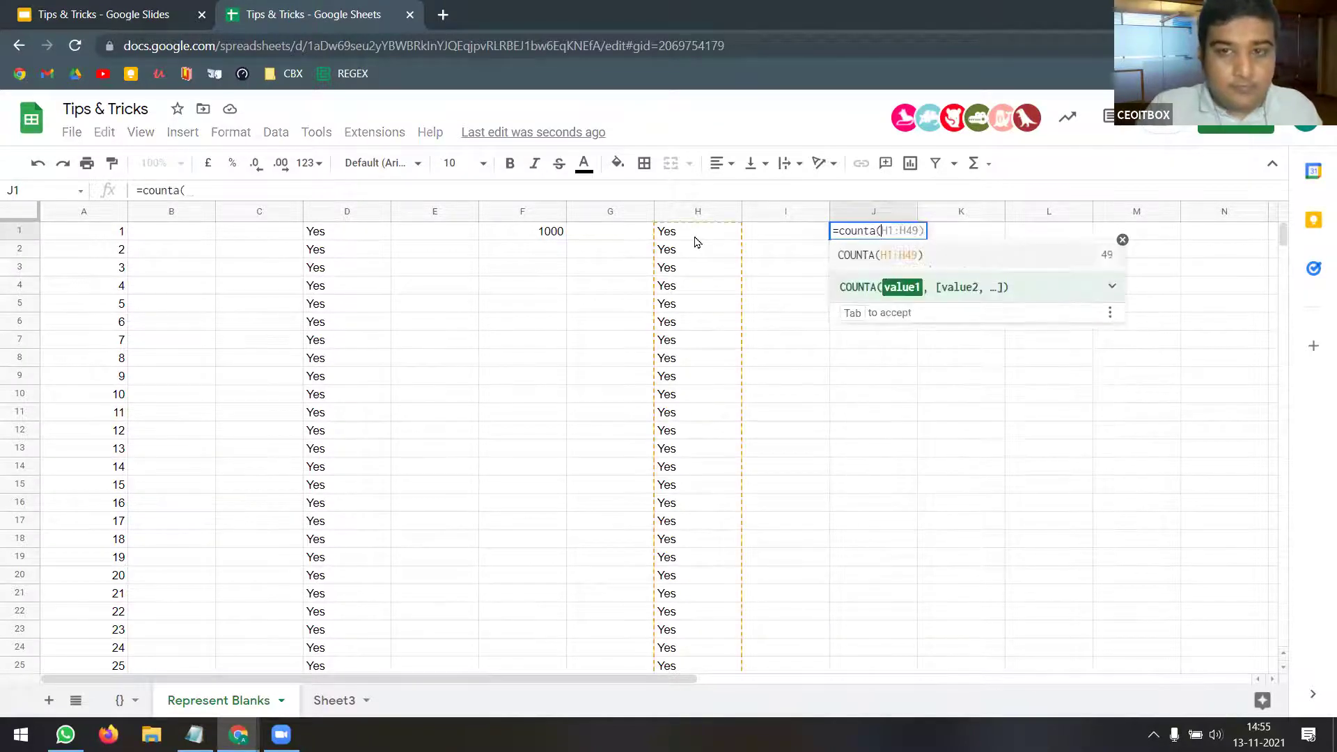
click(692, 212)
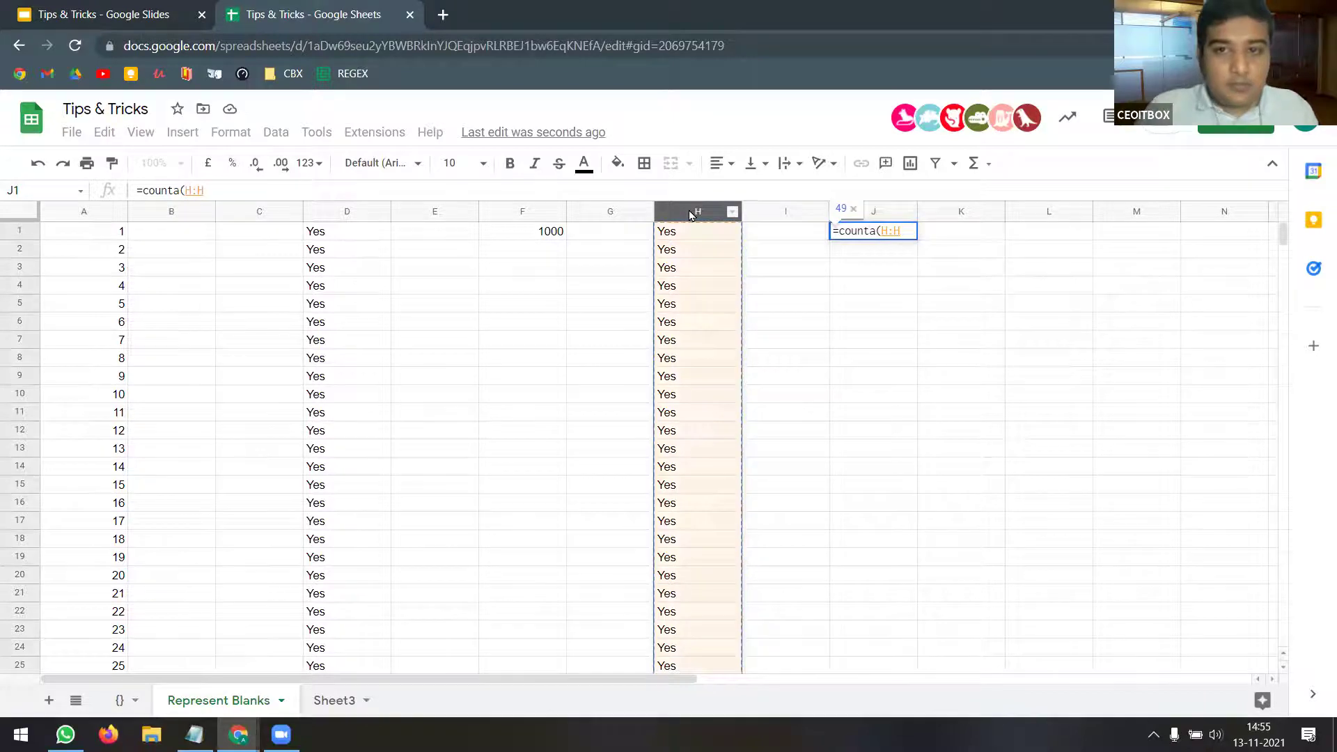
text())
key(Return)
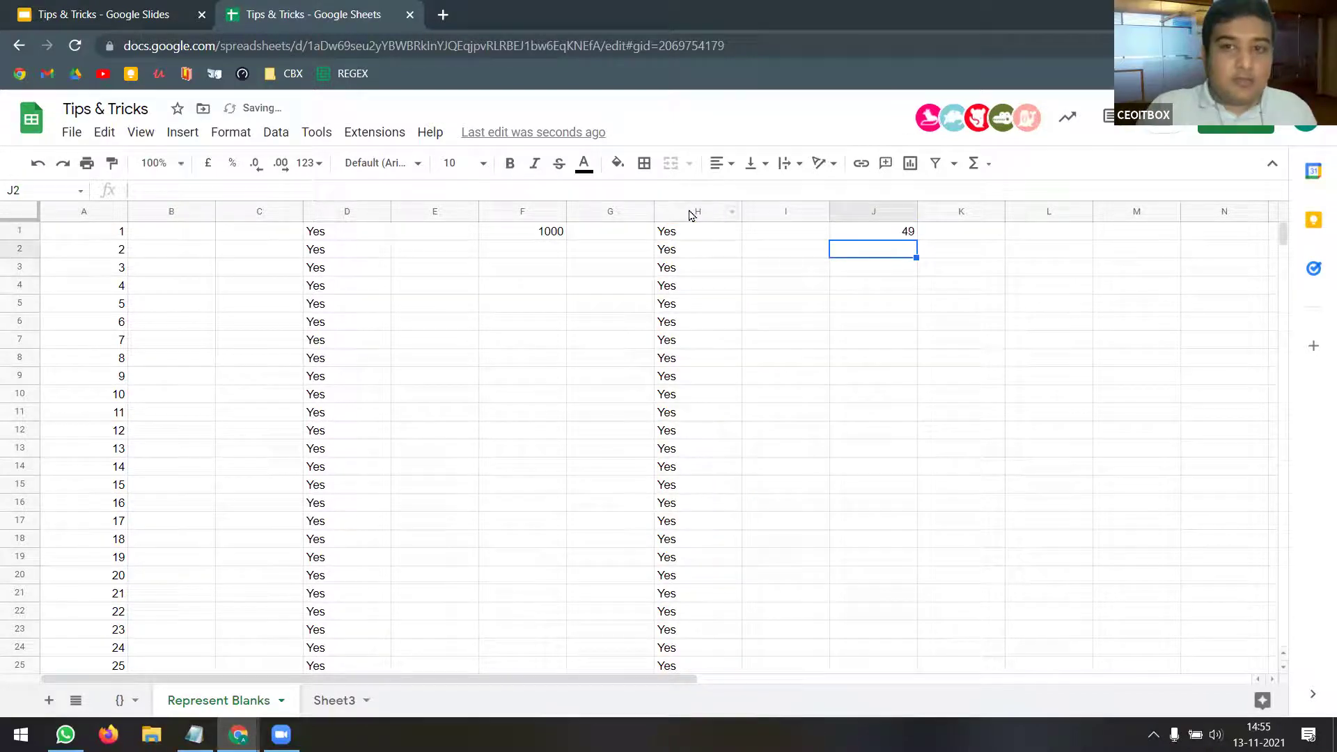
click(876, 234)
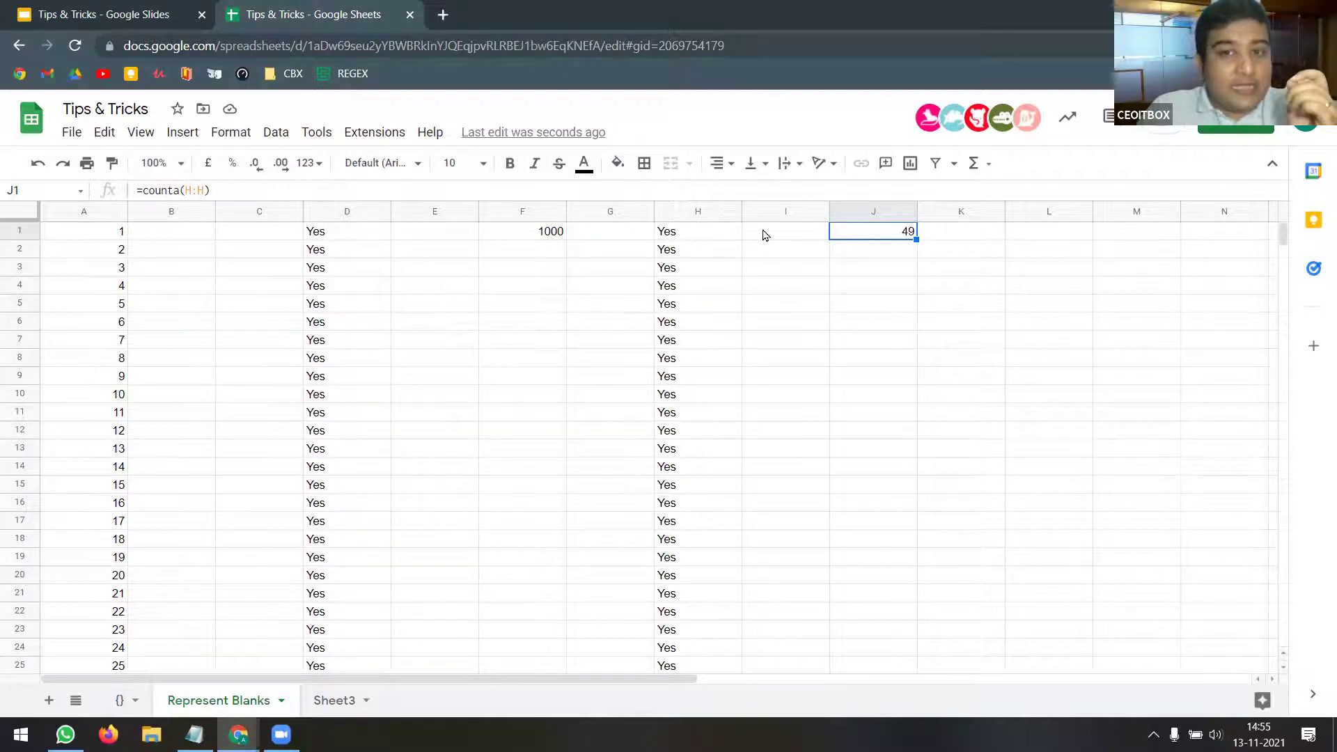
click(703, 236)
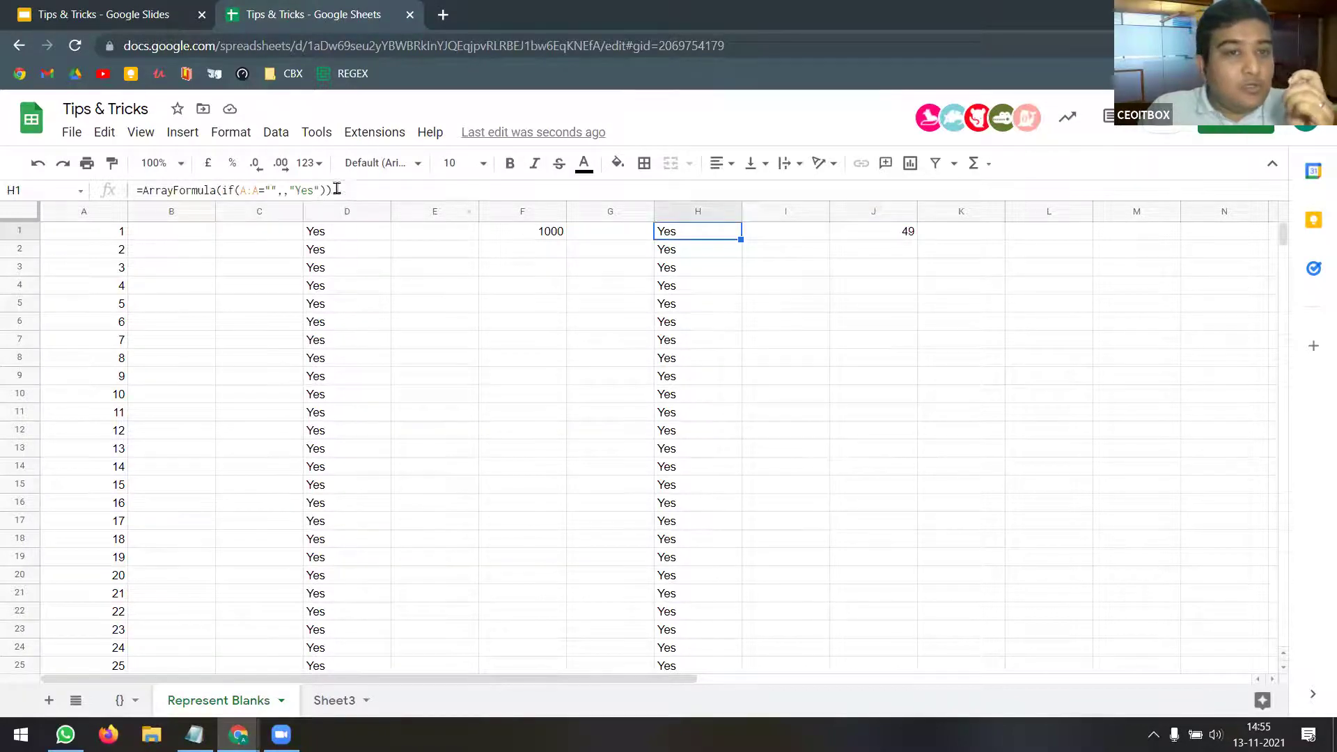
click(288, 190)
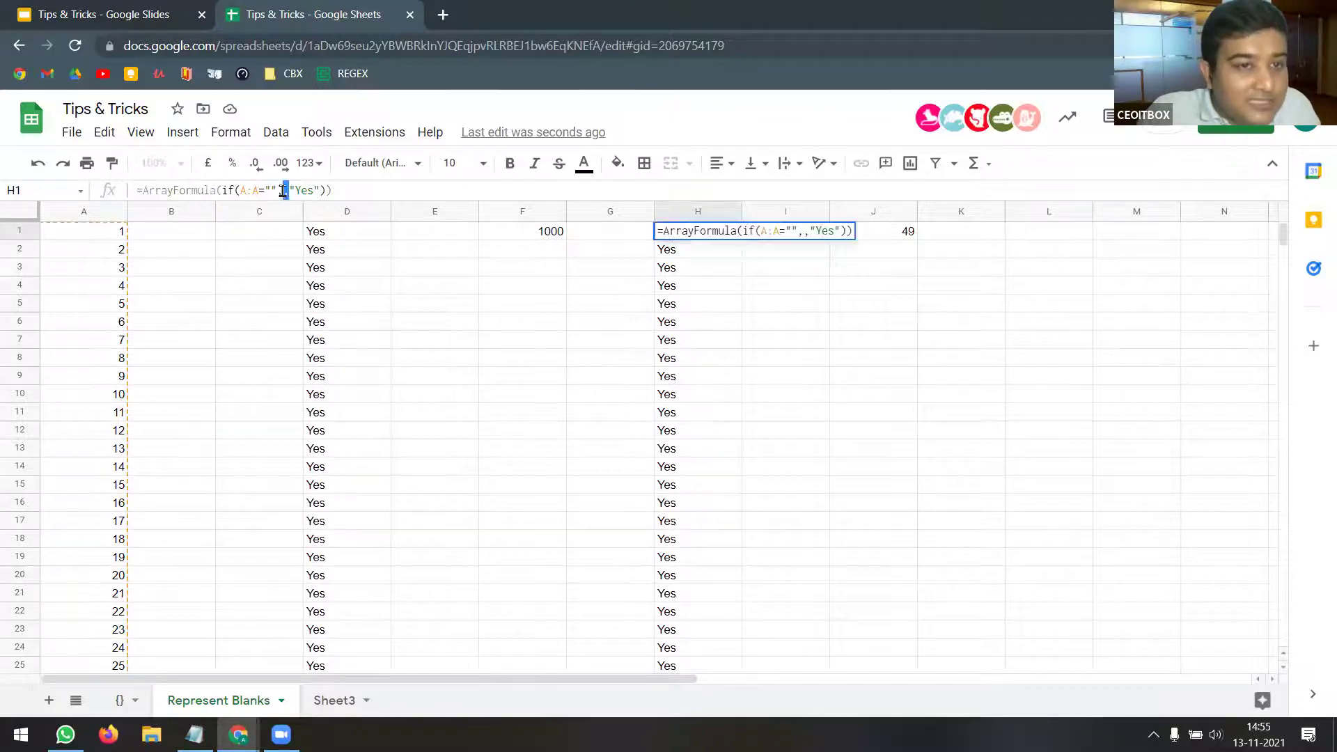
text(,)
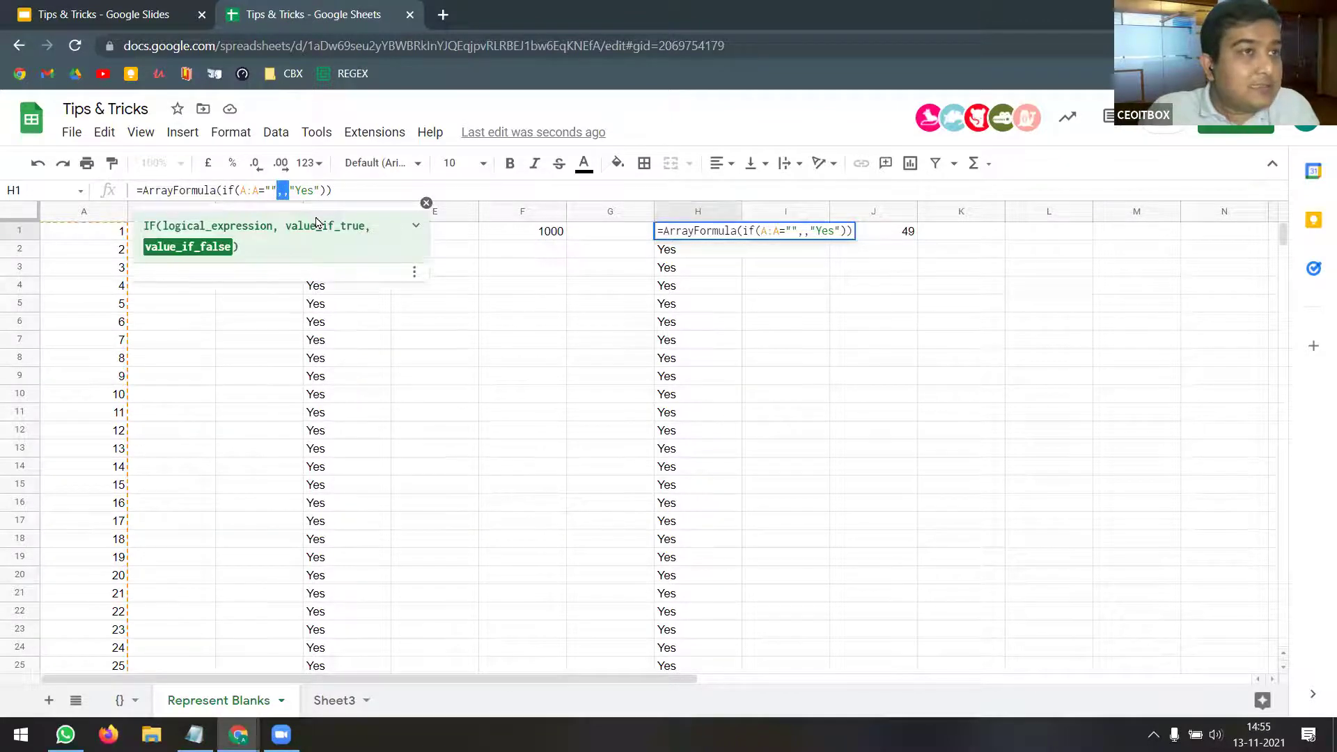
key(Return)
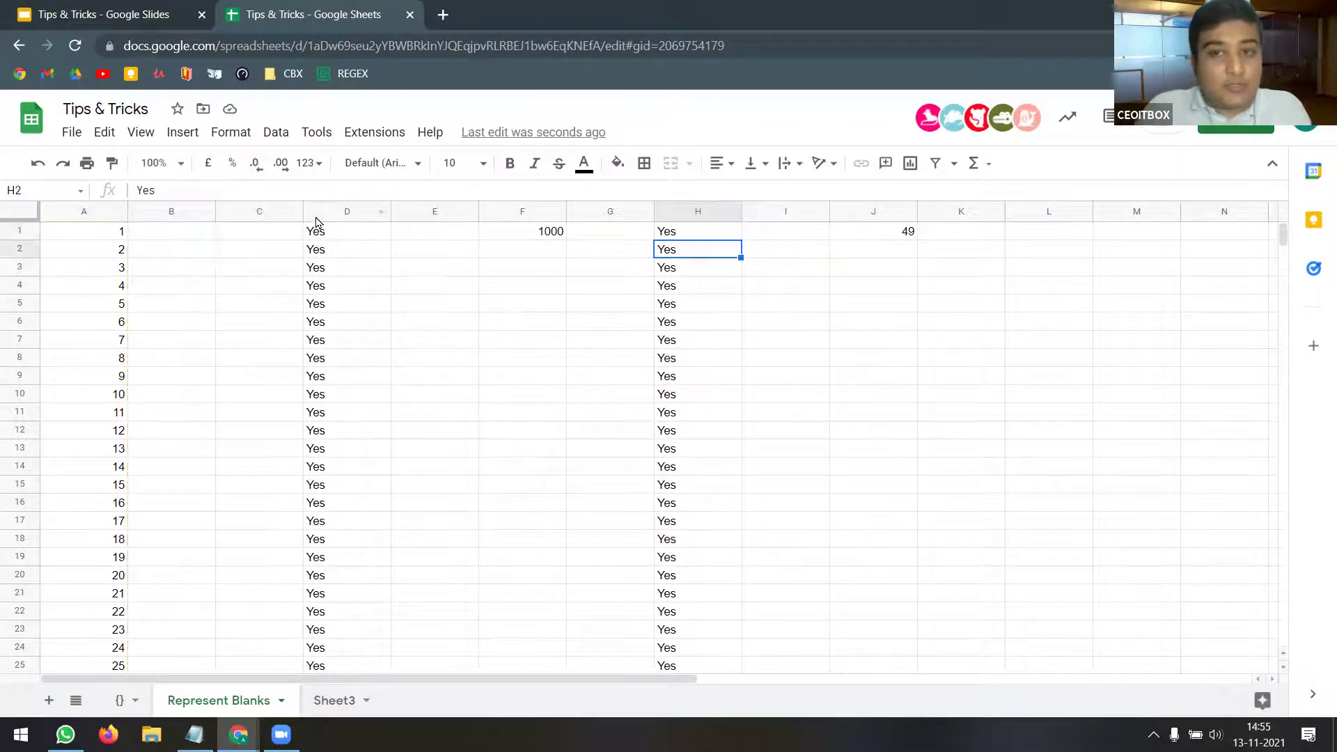
click(355, 414)
key(ctrl+Down)
key(ctrl+Down)
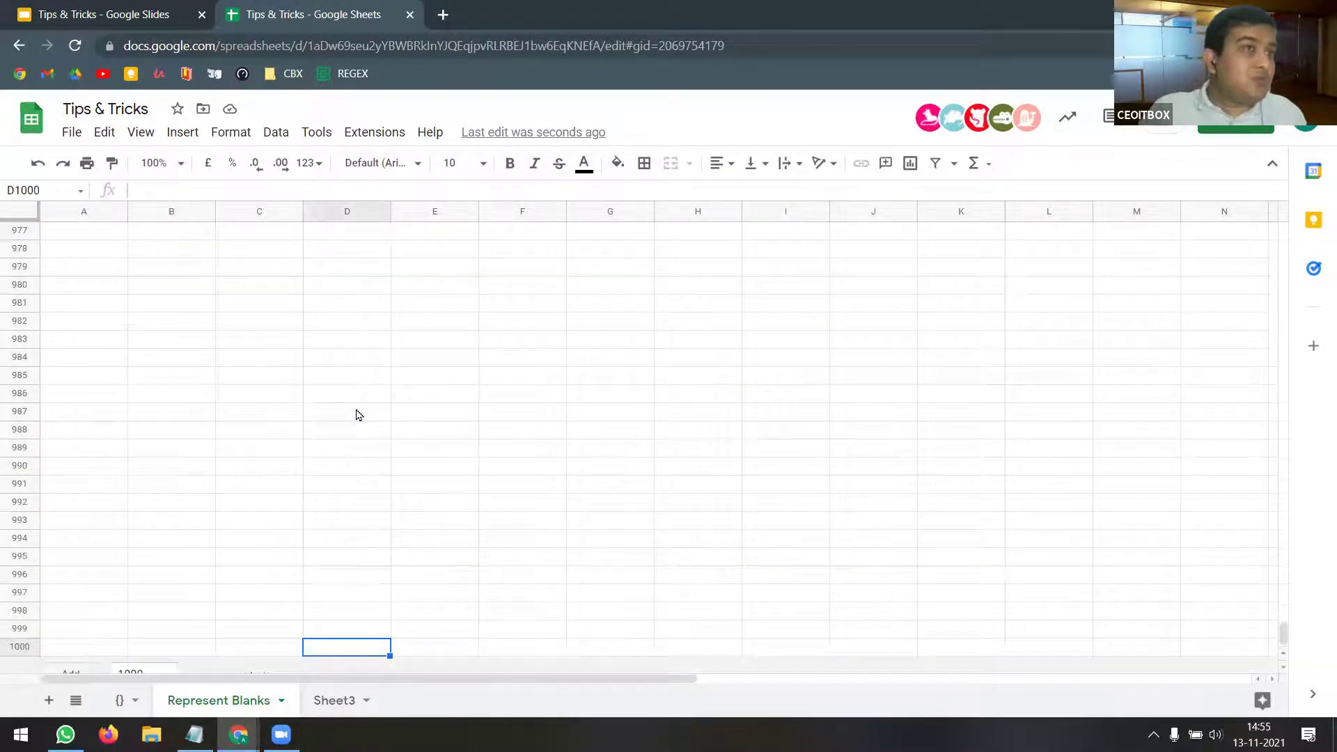
key(ctrl+Up)
key(Down)
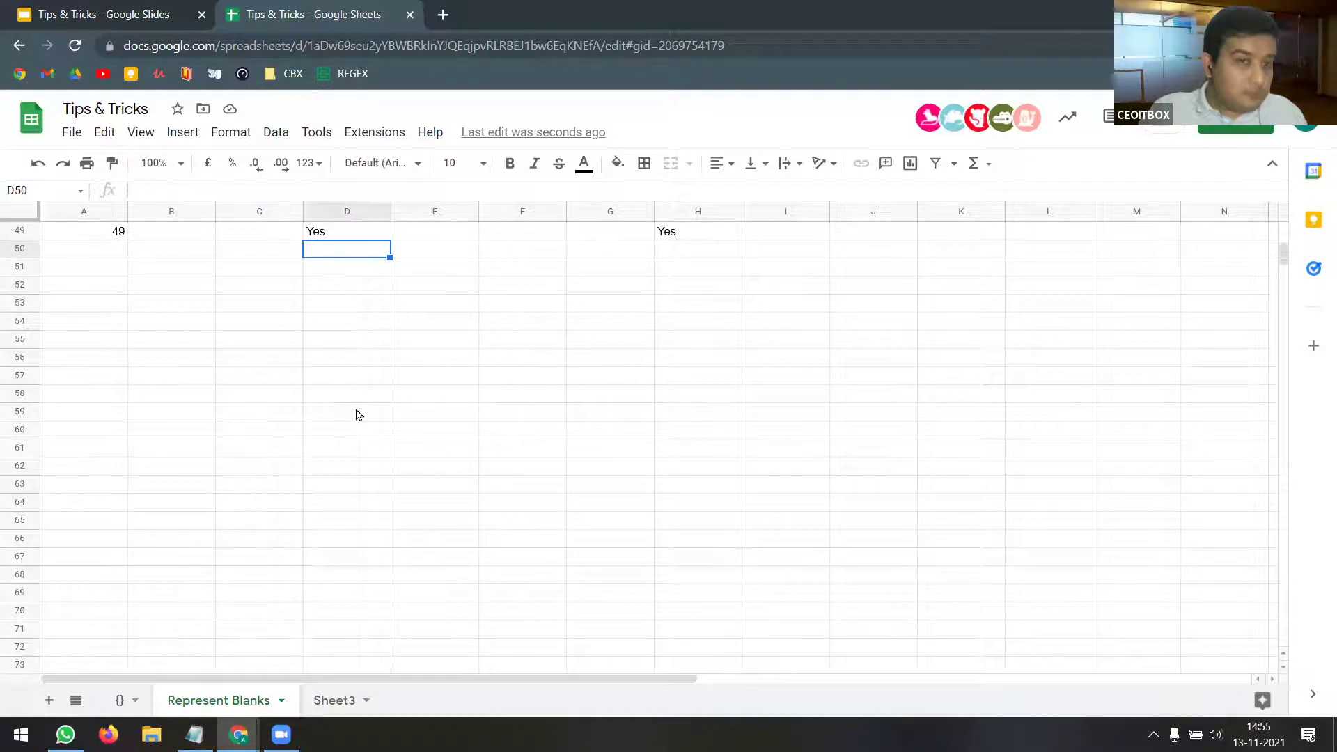
key(Up)
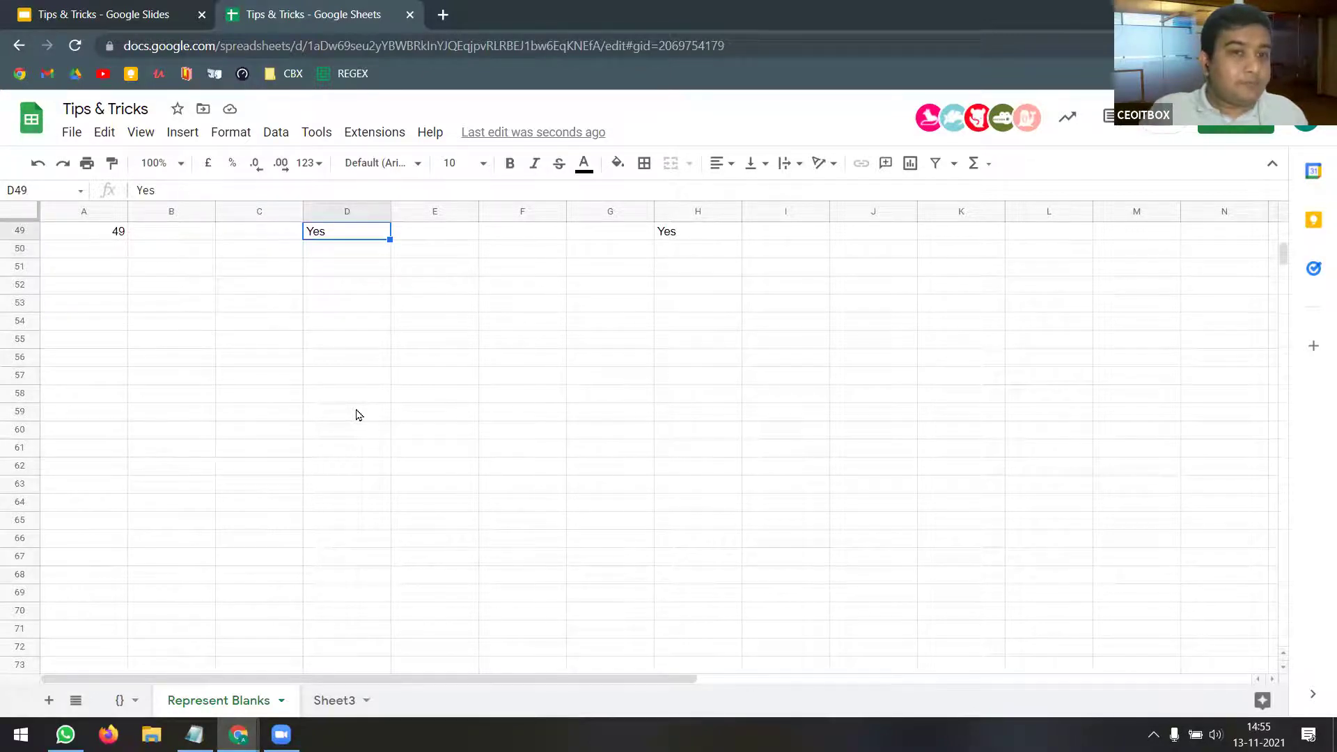
key(ctrl+Up)
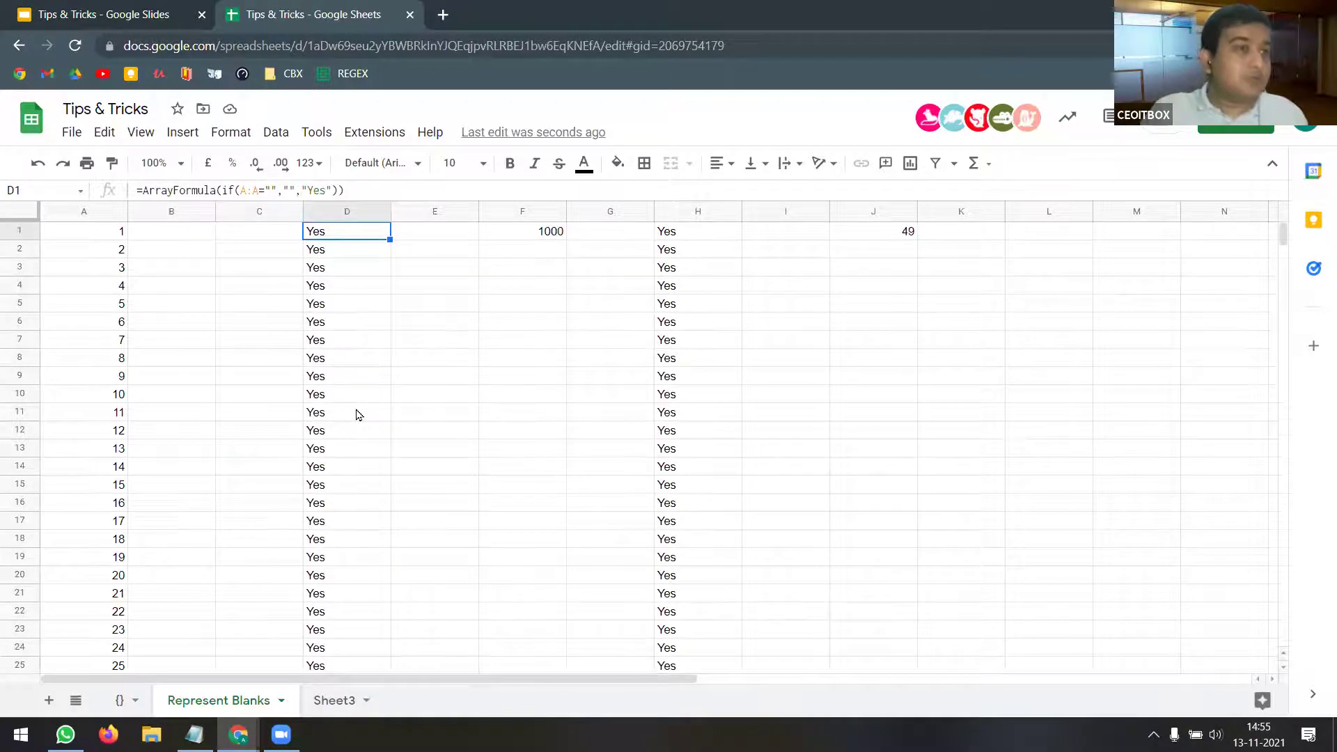
key(ctrl+Right)
key(Right)
key(Right)
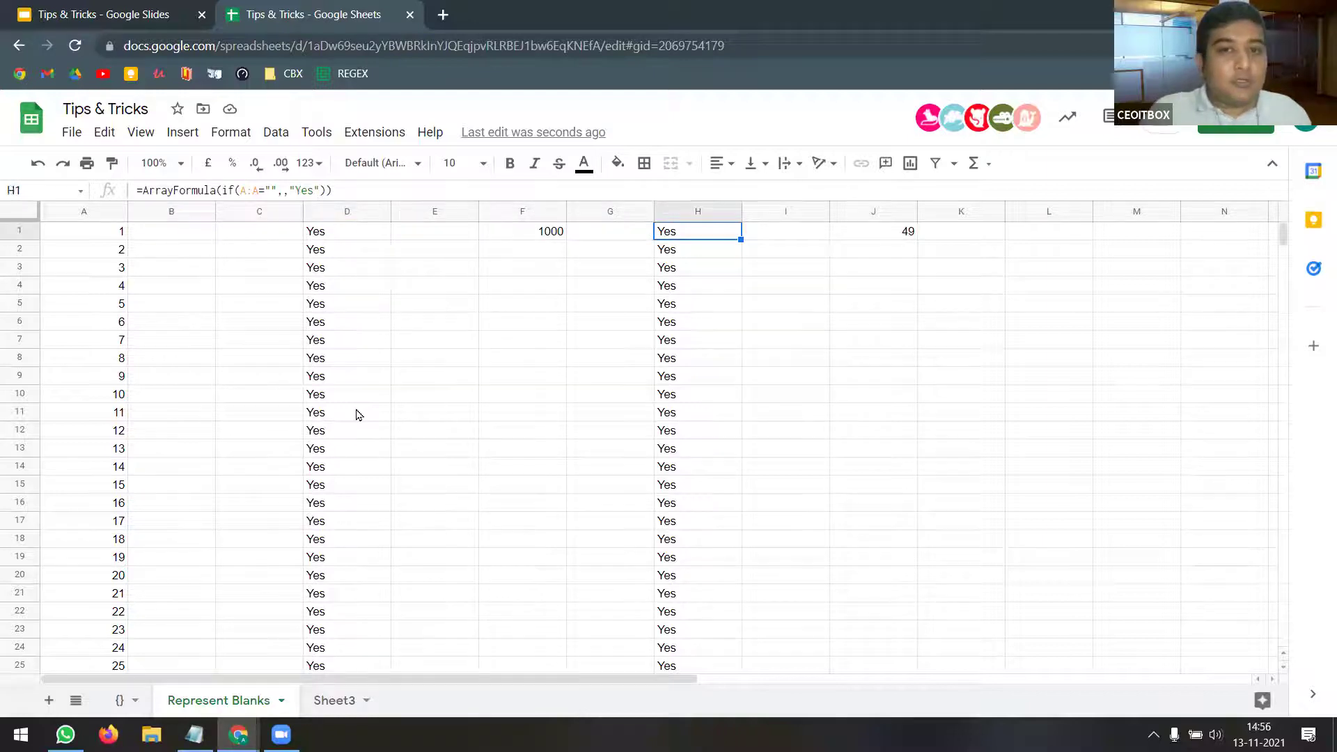
double_click(283, 190)
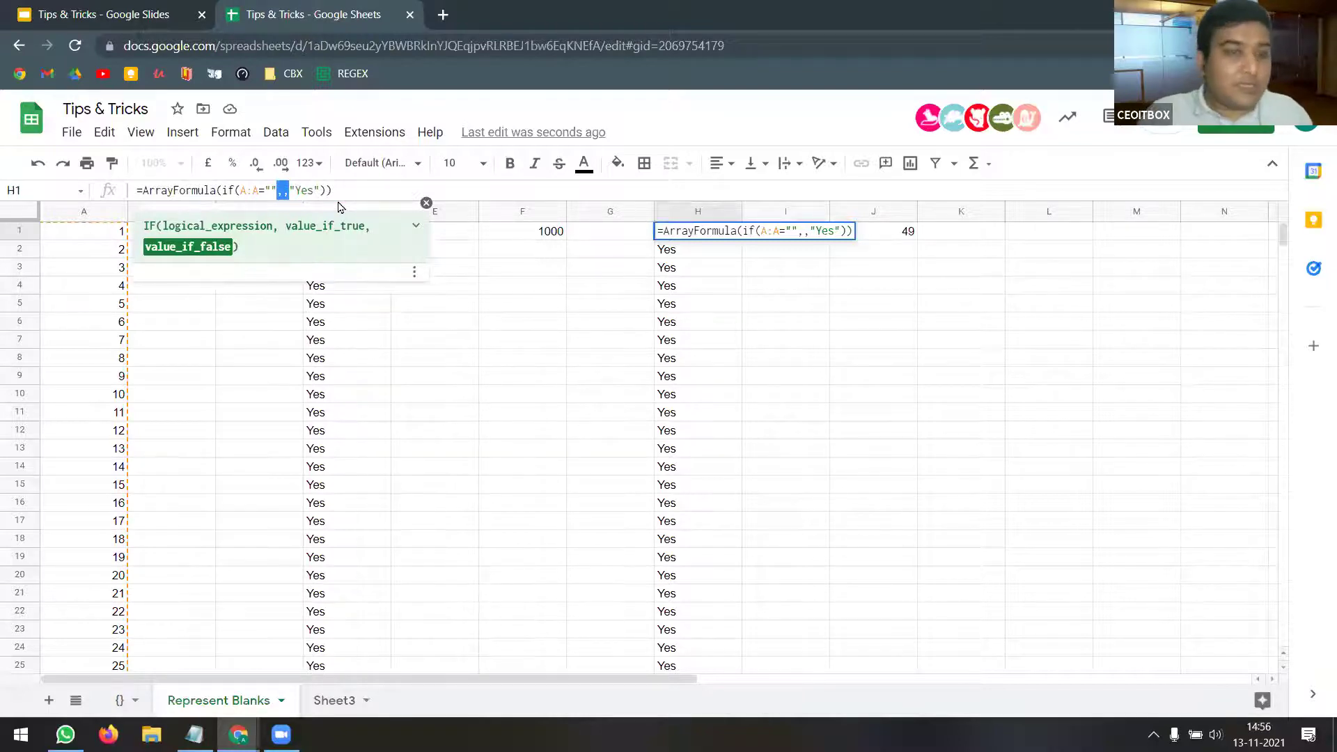
key(Tab)
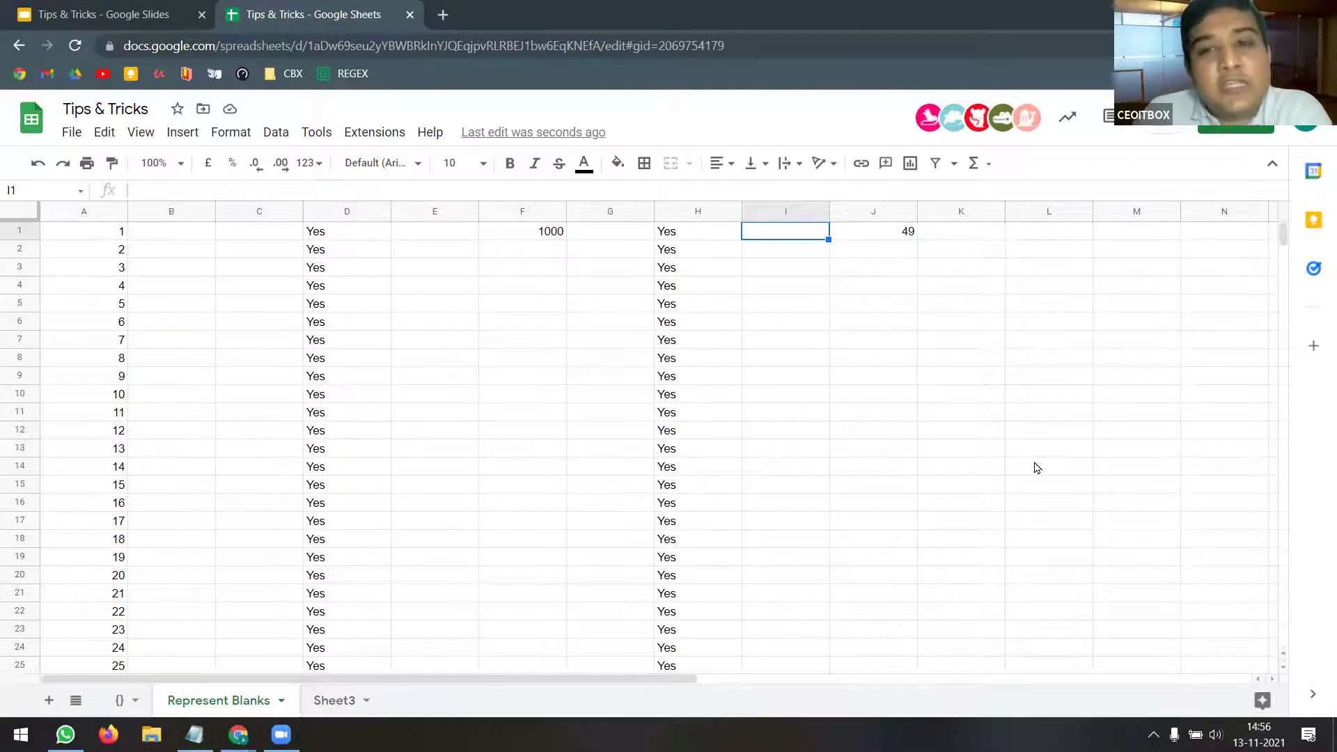
click(882, 238)
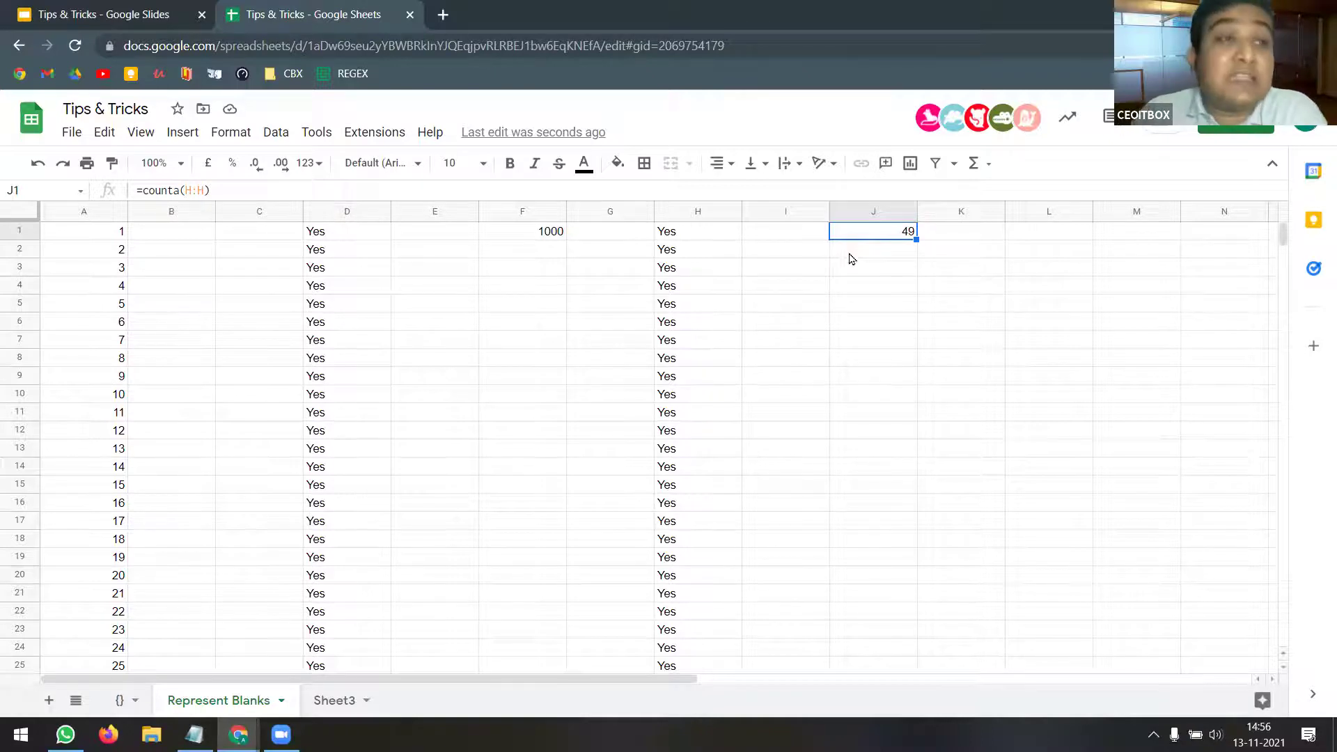
click(555, 237)
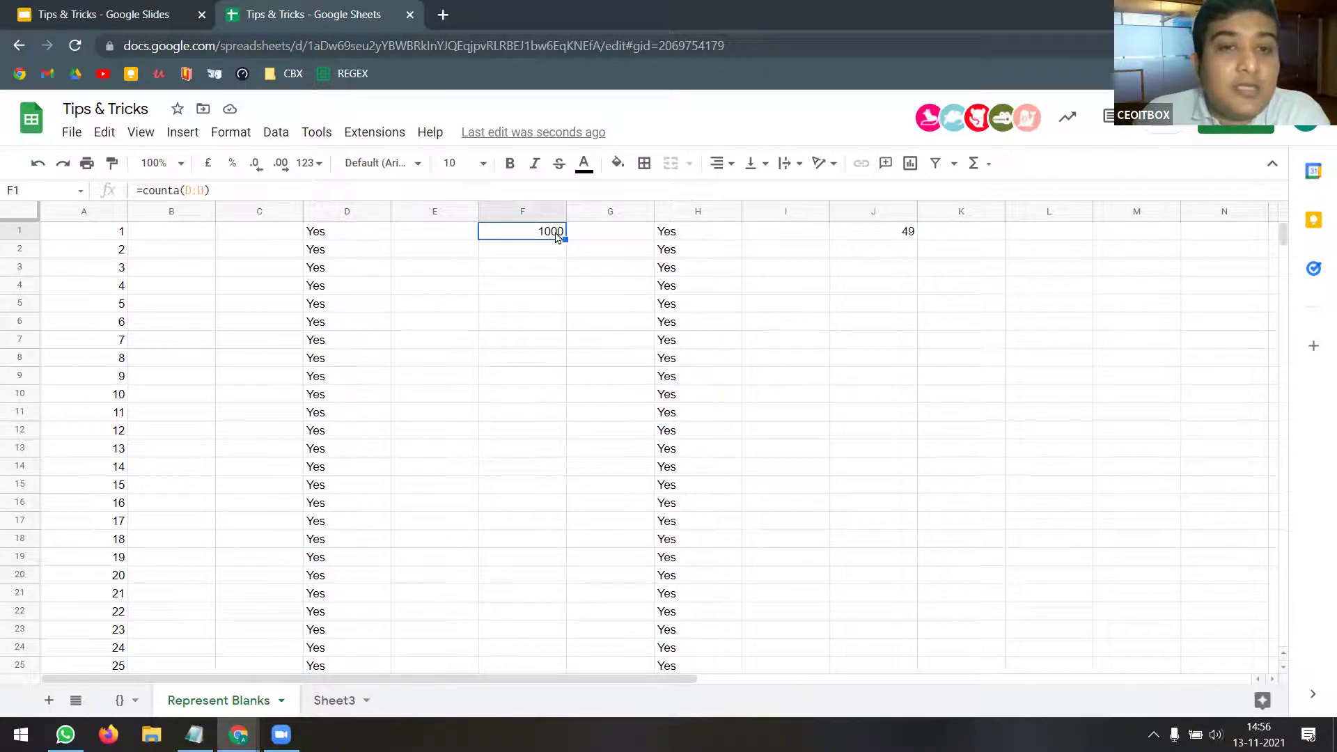
click(350, 240)
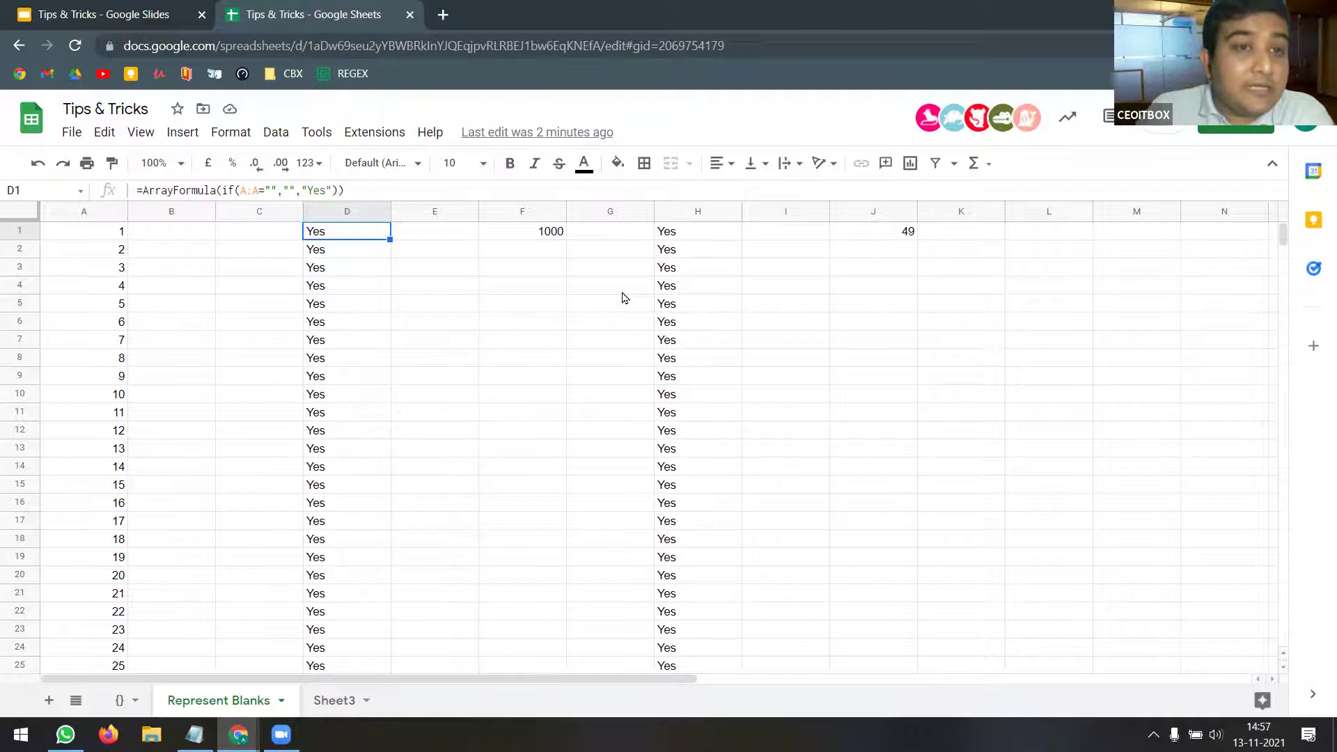
click(546, 237)
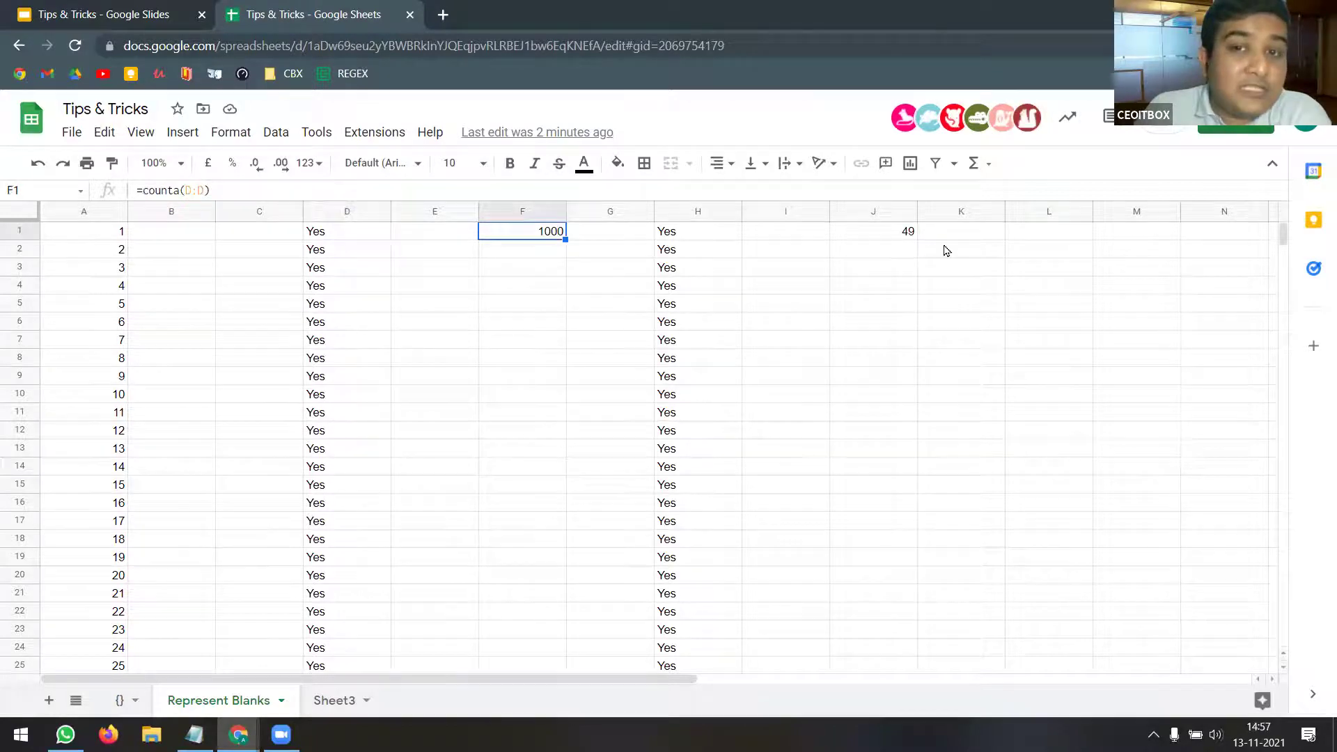
click(913, 237)
click(561, 240)
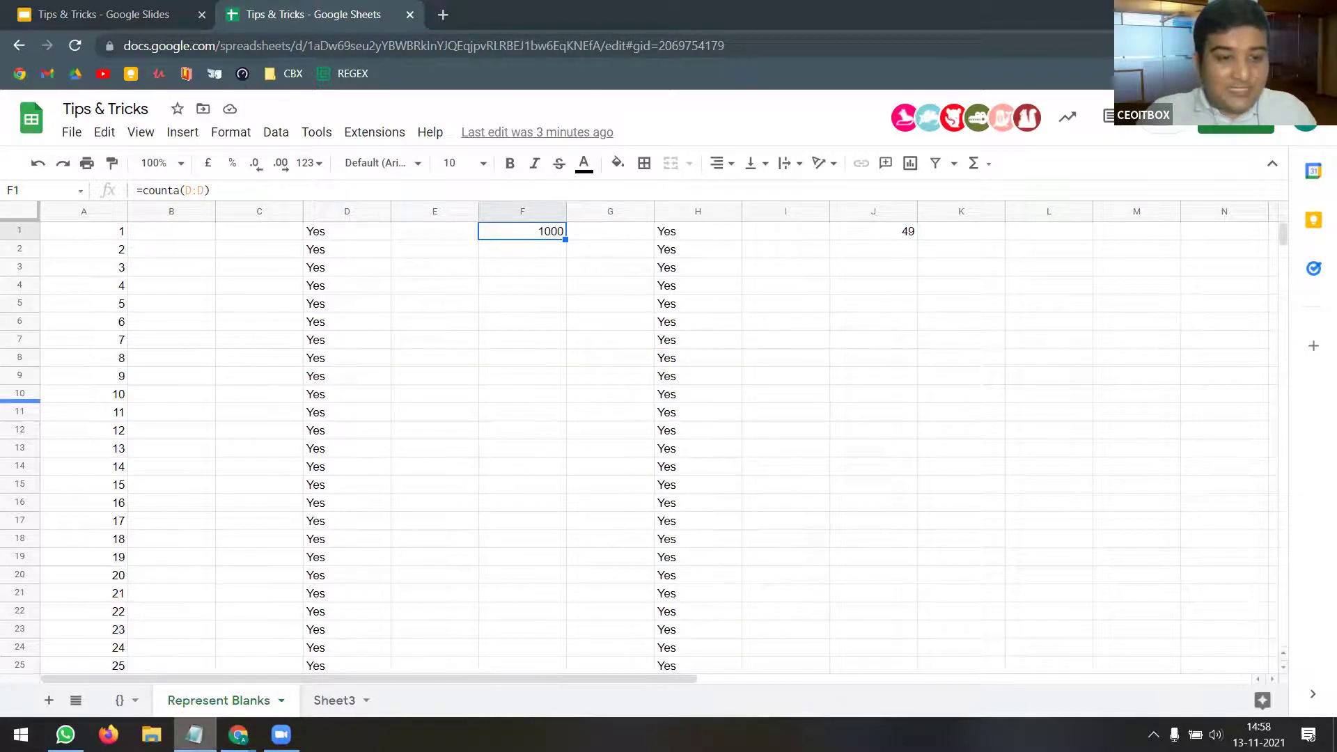
- Start a new blank Notepad document and paste the long SORT/FILTER formula into it
right_click(195, 735)
click(185, 640)
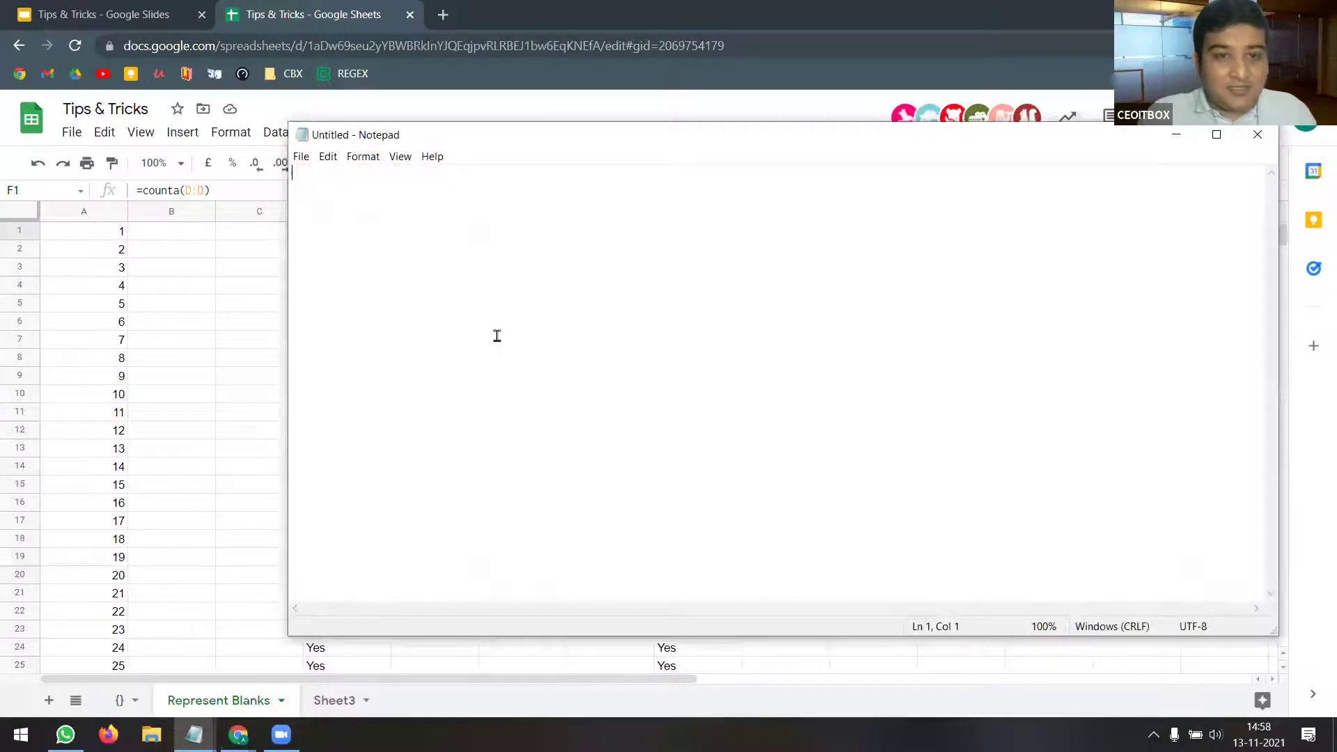
key(ctrl+v)
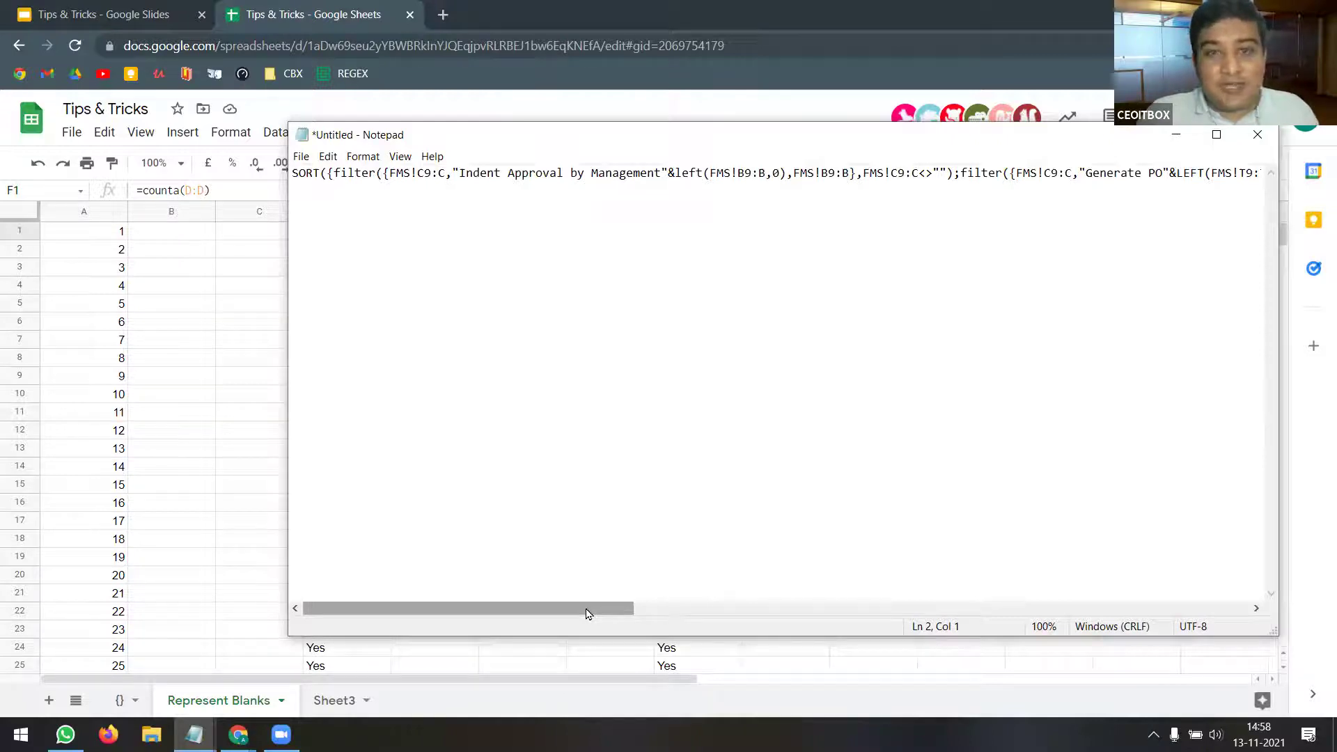
- Break the formula so each FILTER call and the closing ,2,1) sit on separate lines
click(327, 173)
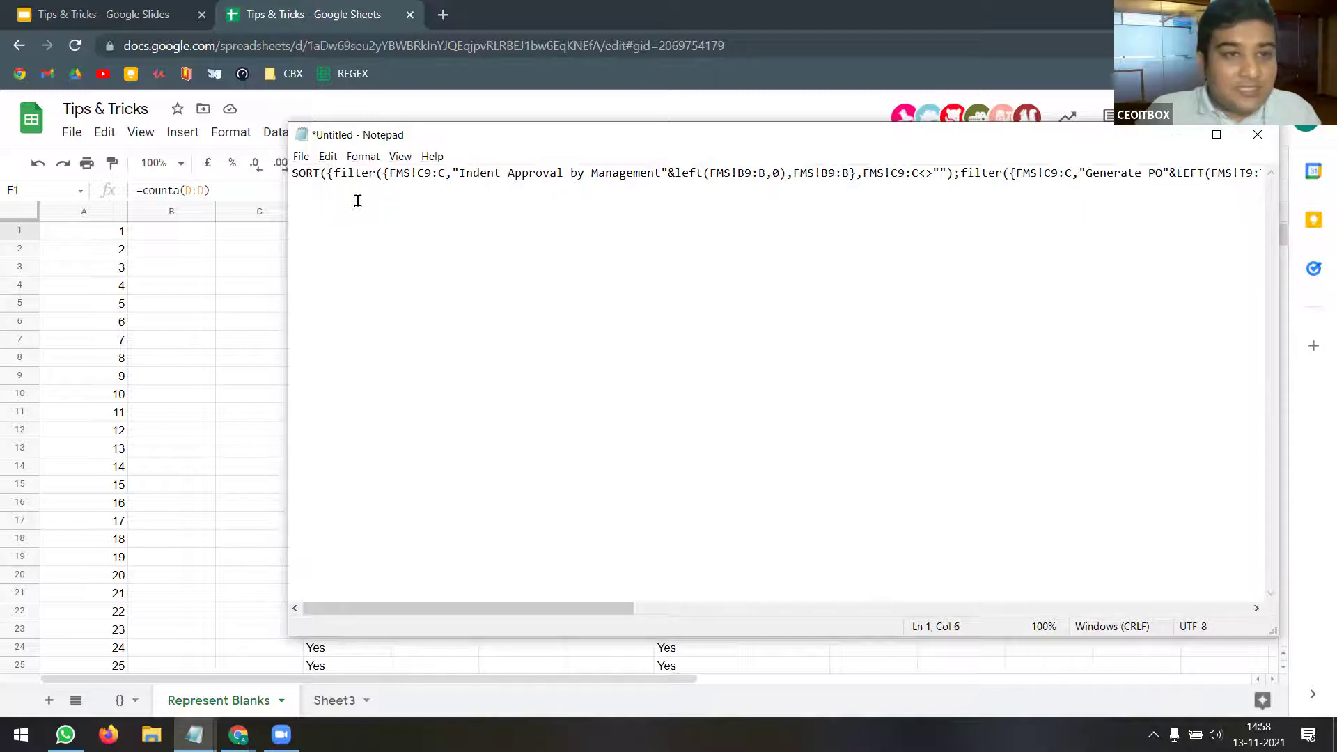
key(Return)
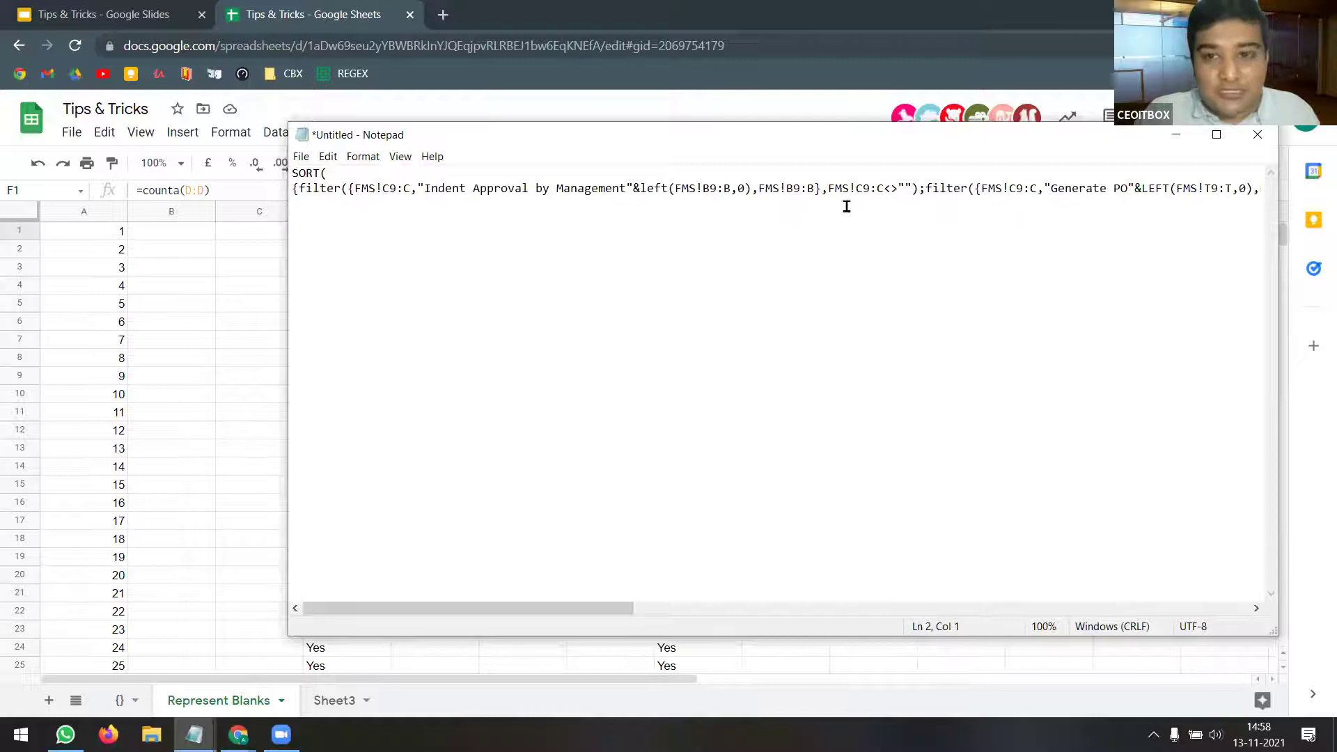
click(928, 196)
key(Return)
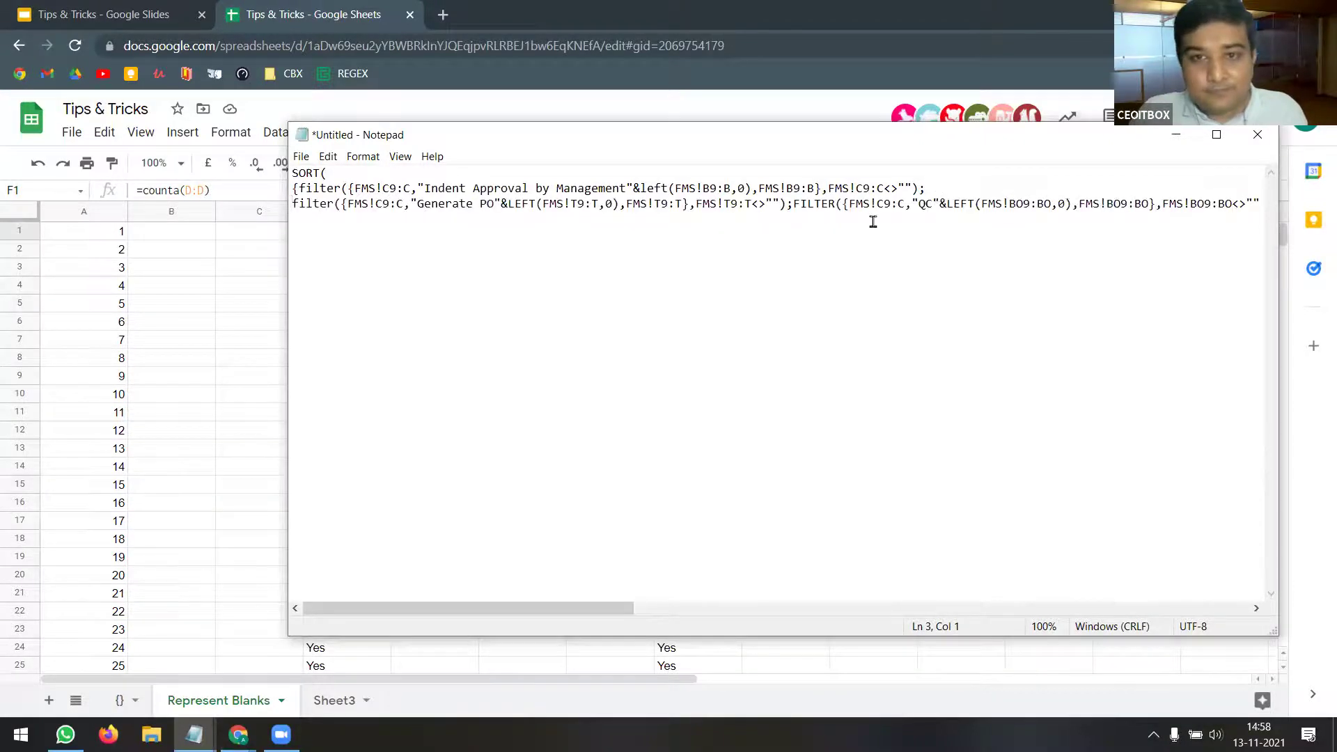
click(793, 203)
key(Return)
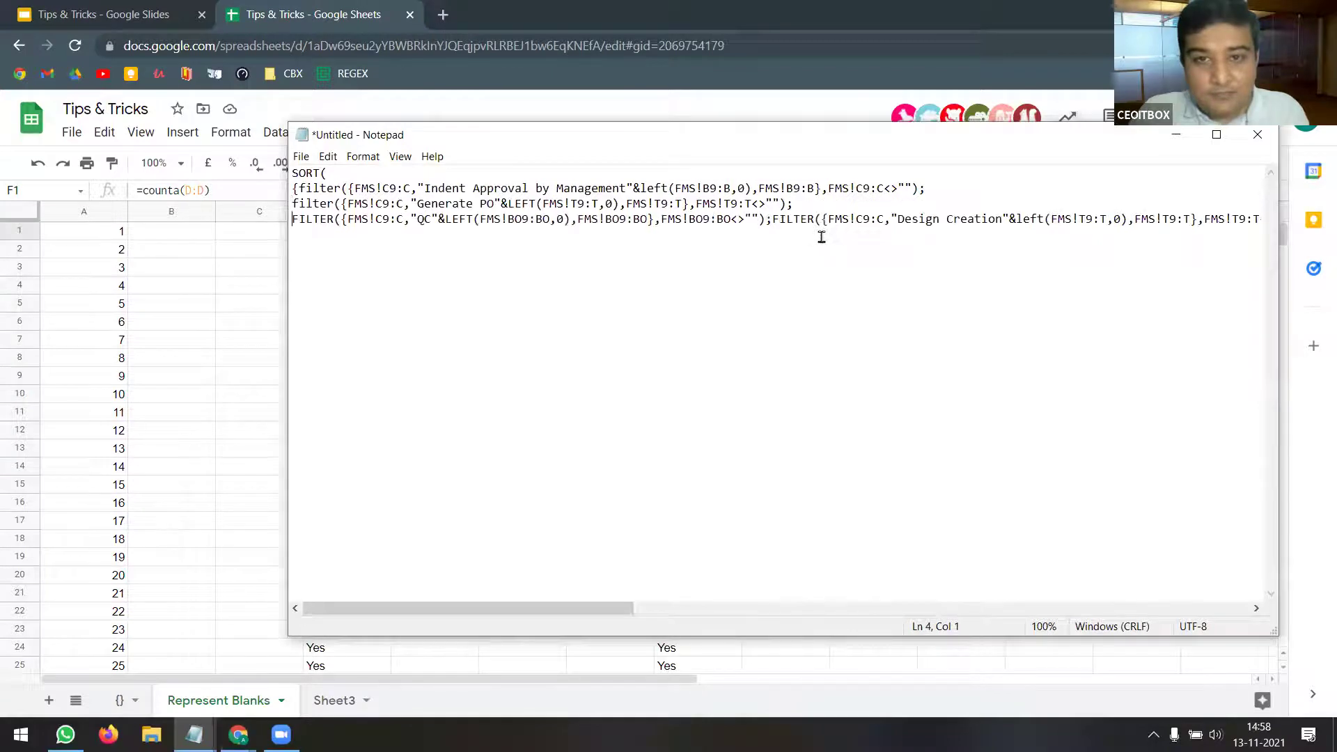
click(775, 219)
key(Return)
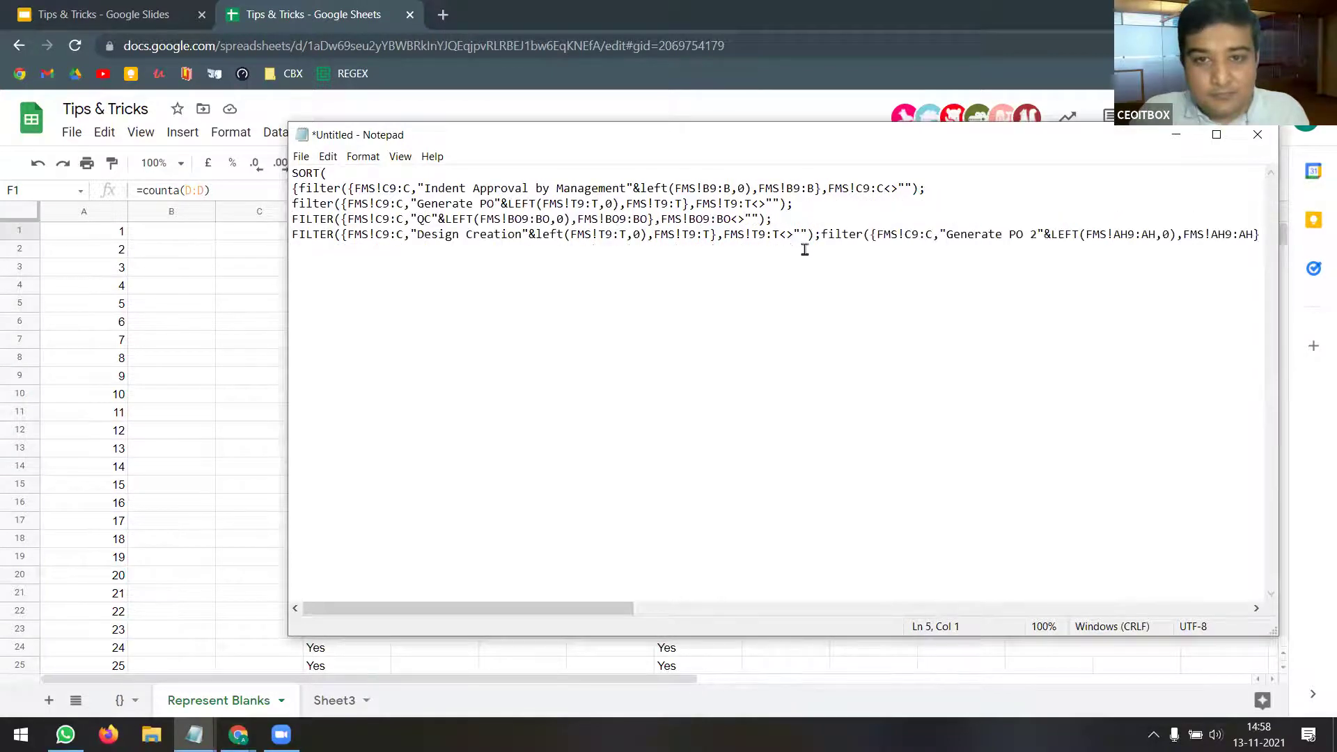
click(822, 235)
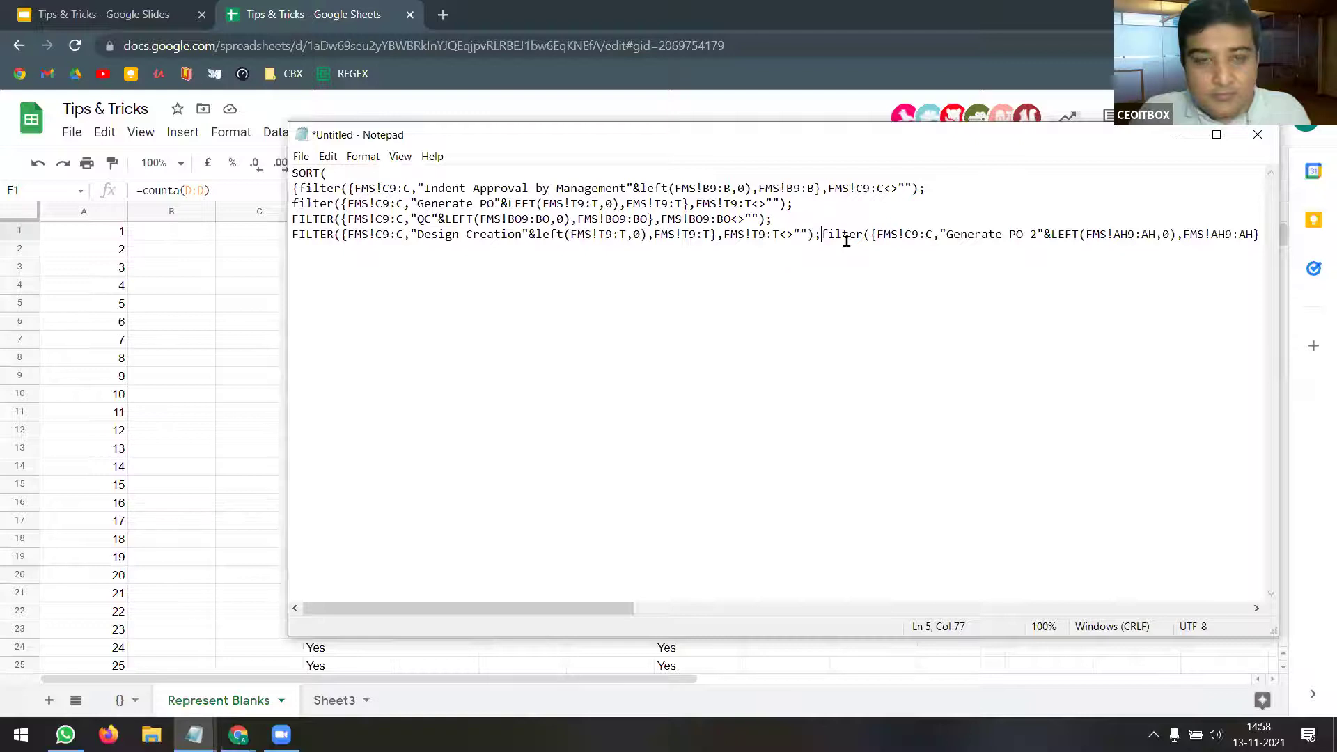
key(Return)
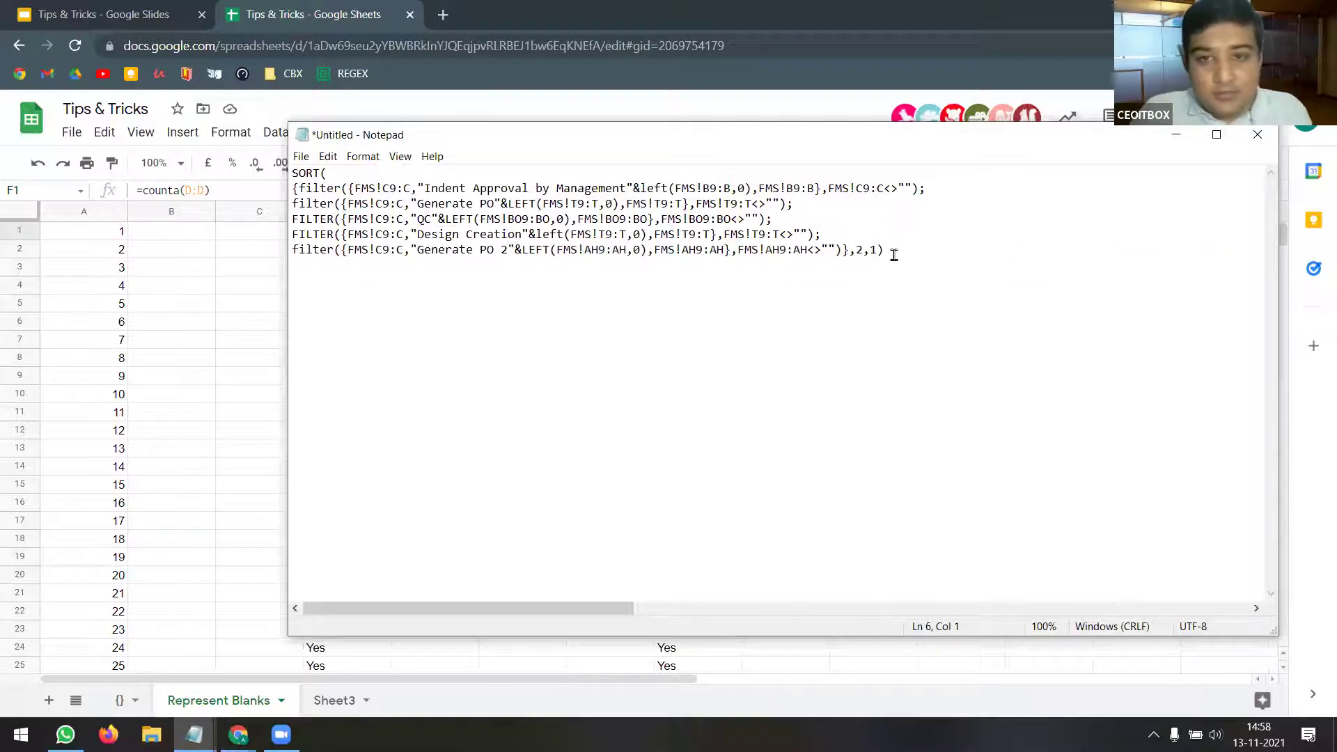
click(849, 250)
key(Return)
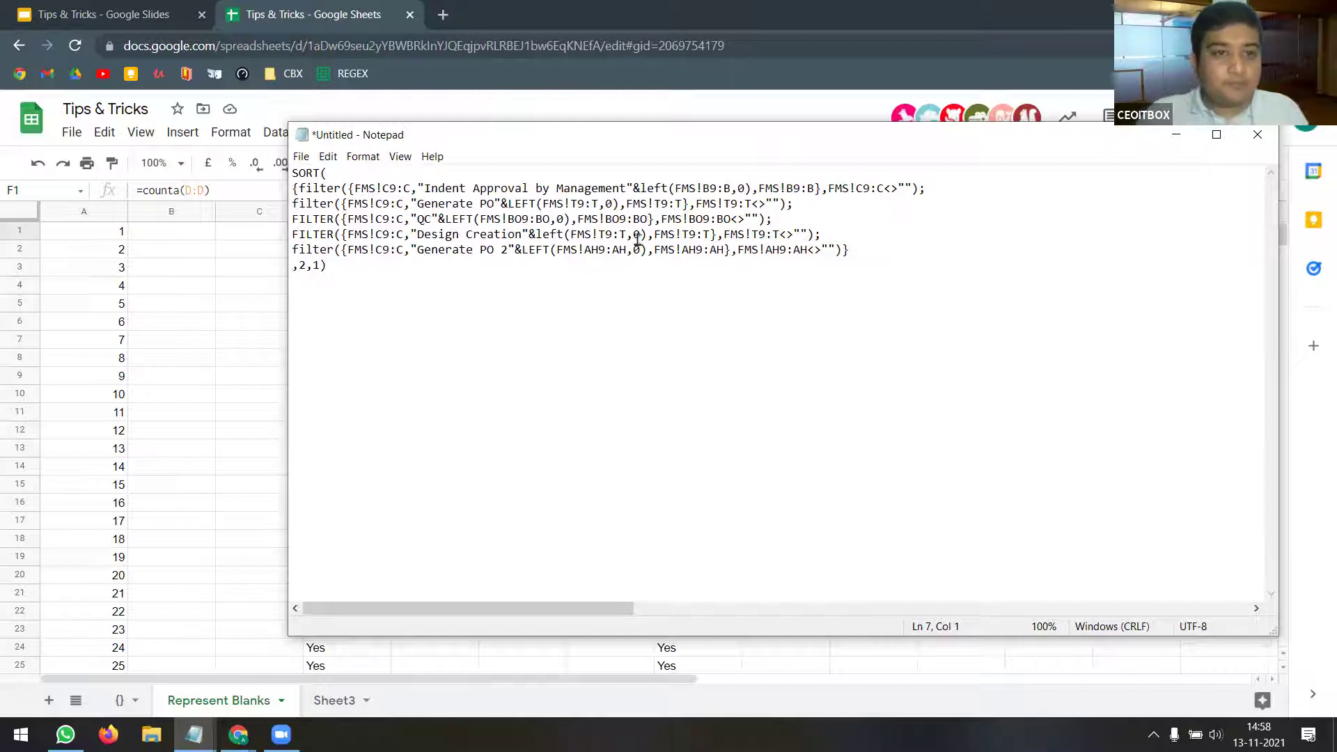
- Move the formula's opening { and closing } braces onto their own lines
click(860, 251)
drag(860, 251, 292, 188)
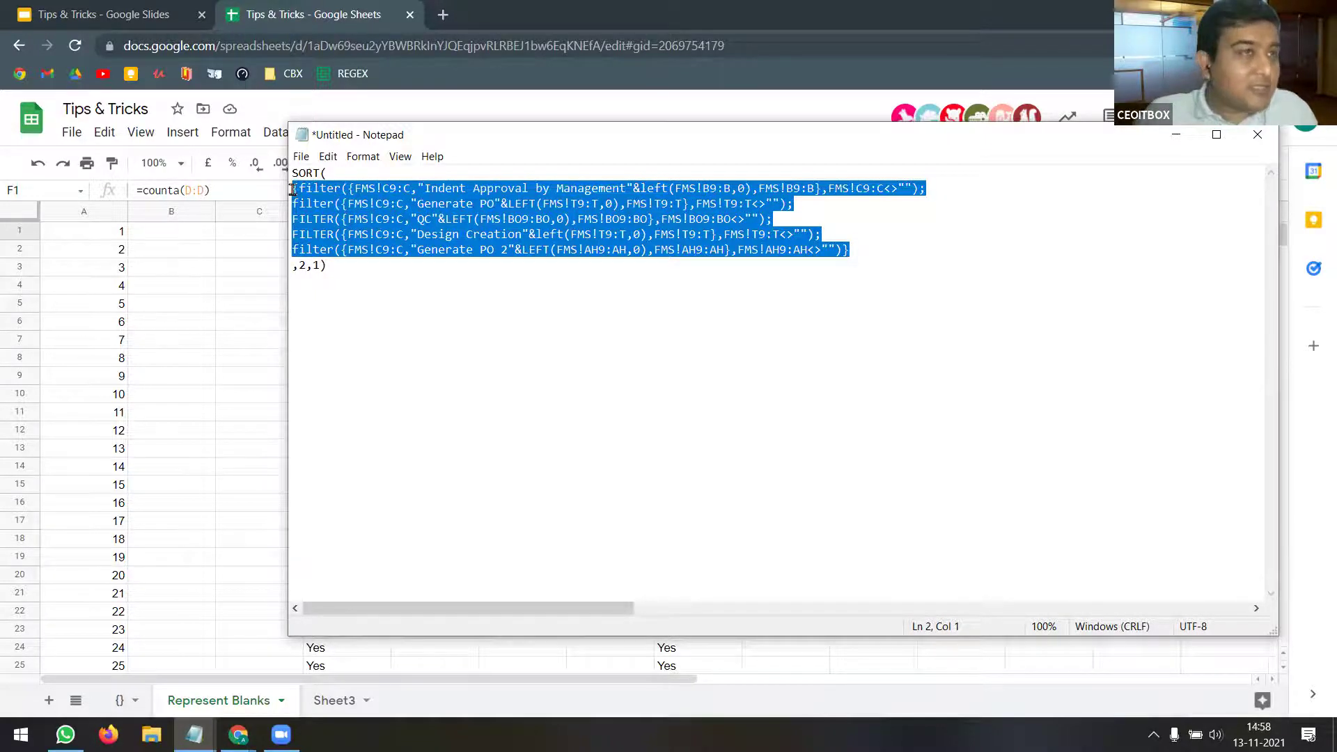
click(781, 194)
drag(923, 189, 292, 188)
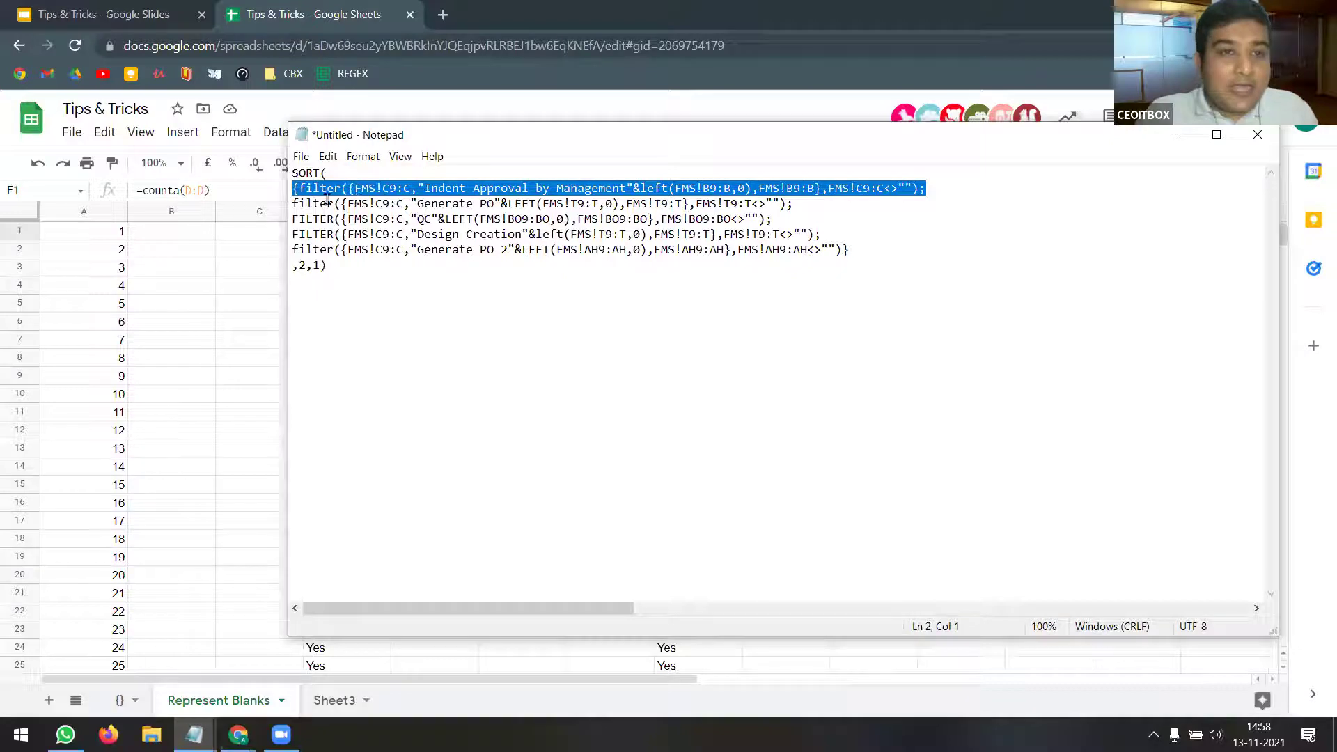
click(298, 188)
key(Return)
key(Left)
click(842, 265)
key(Return)
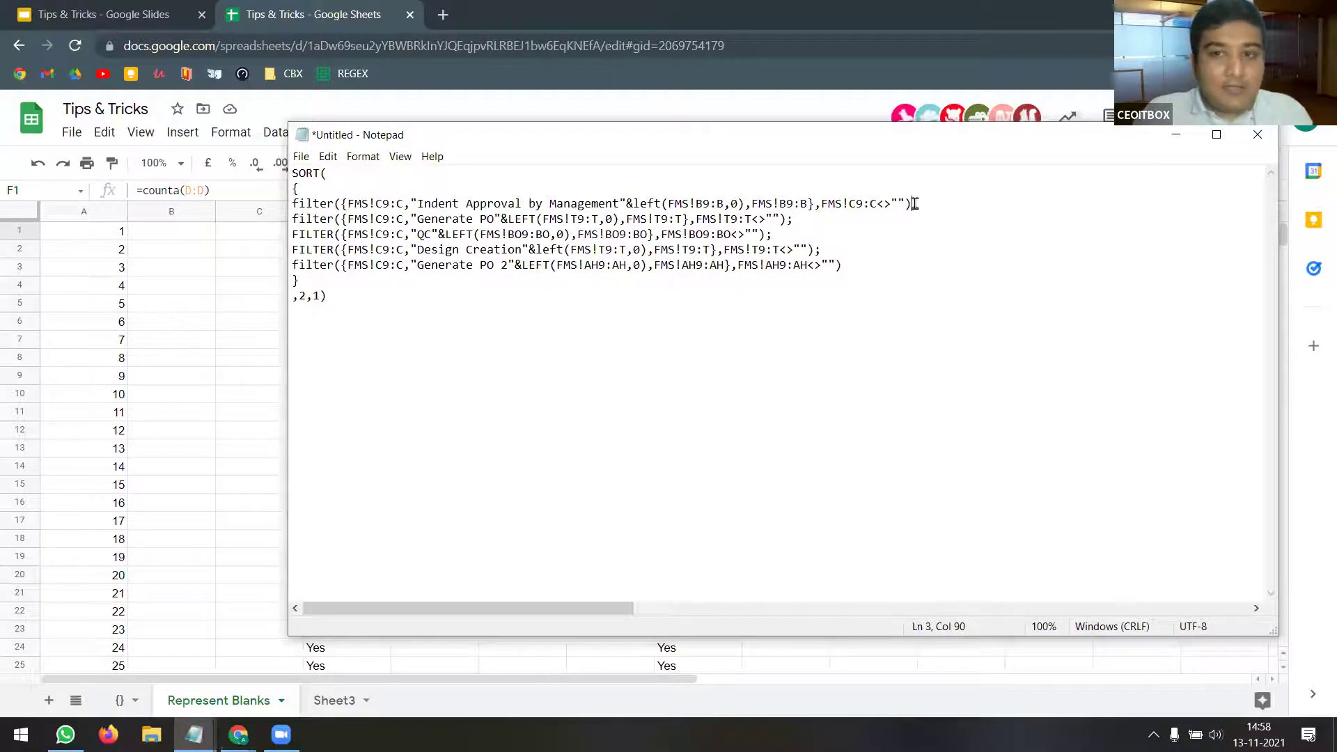
- Highlight the semicolon, the SORT( opening and the sort column argument 2 to explain them
click(915, 203)
key(shift+Left)
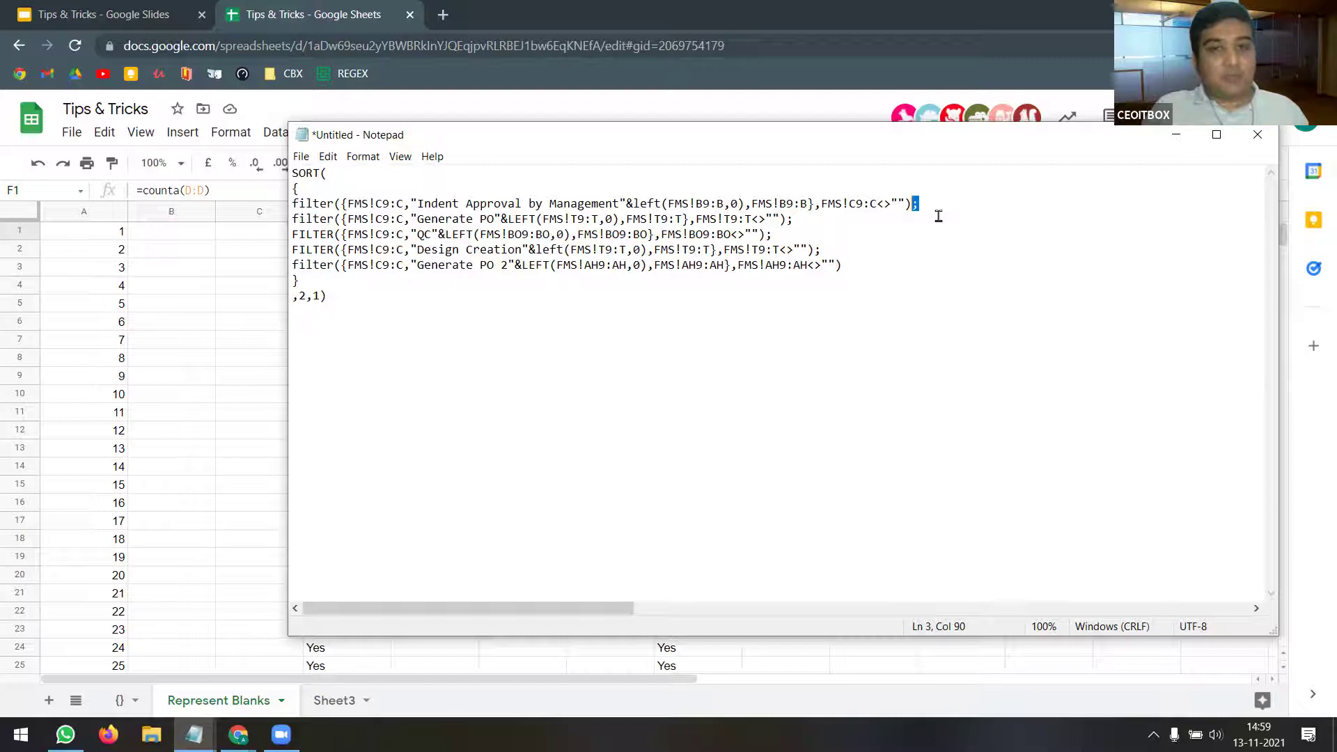
drag(328, 173, 290, 175)
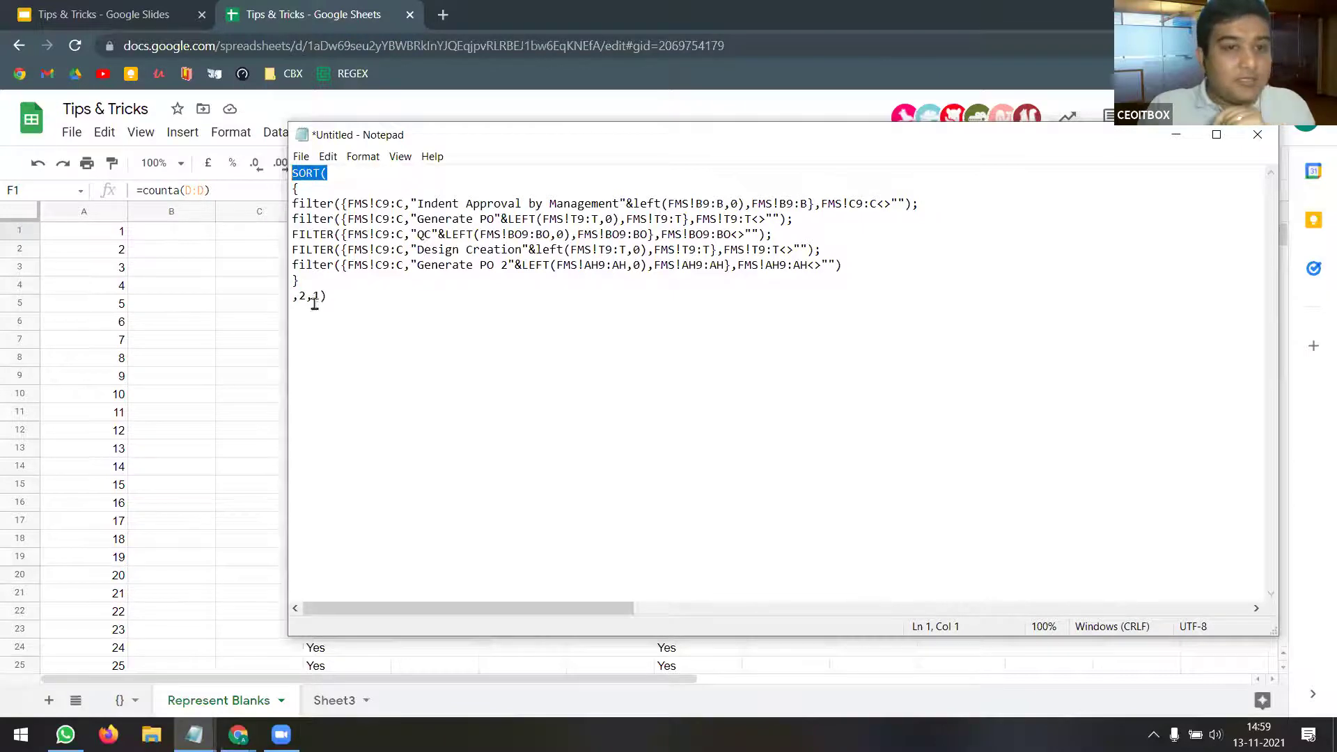
drag(307, 296, 299, 296)
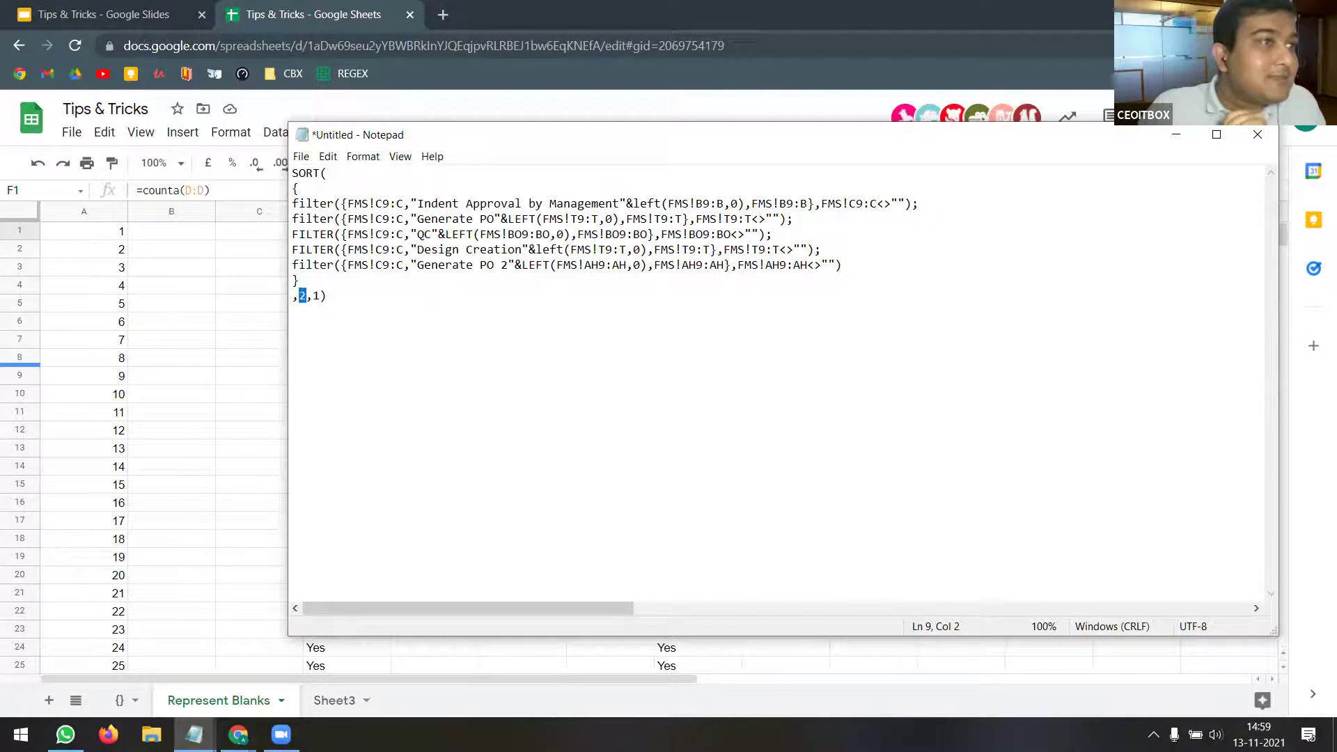
key(alt+Tab)
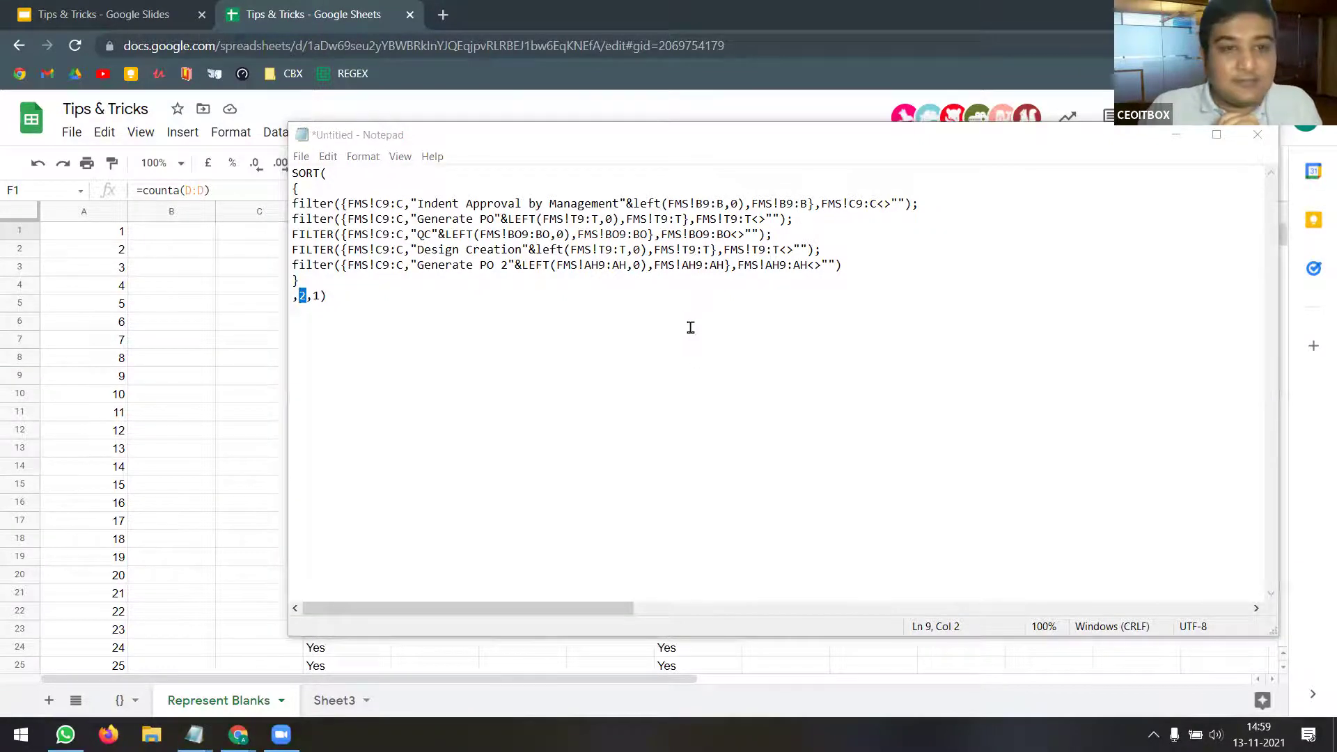
click(443, 309)
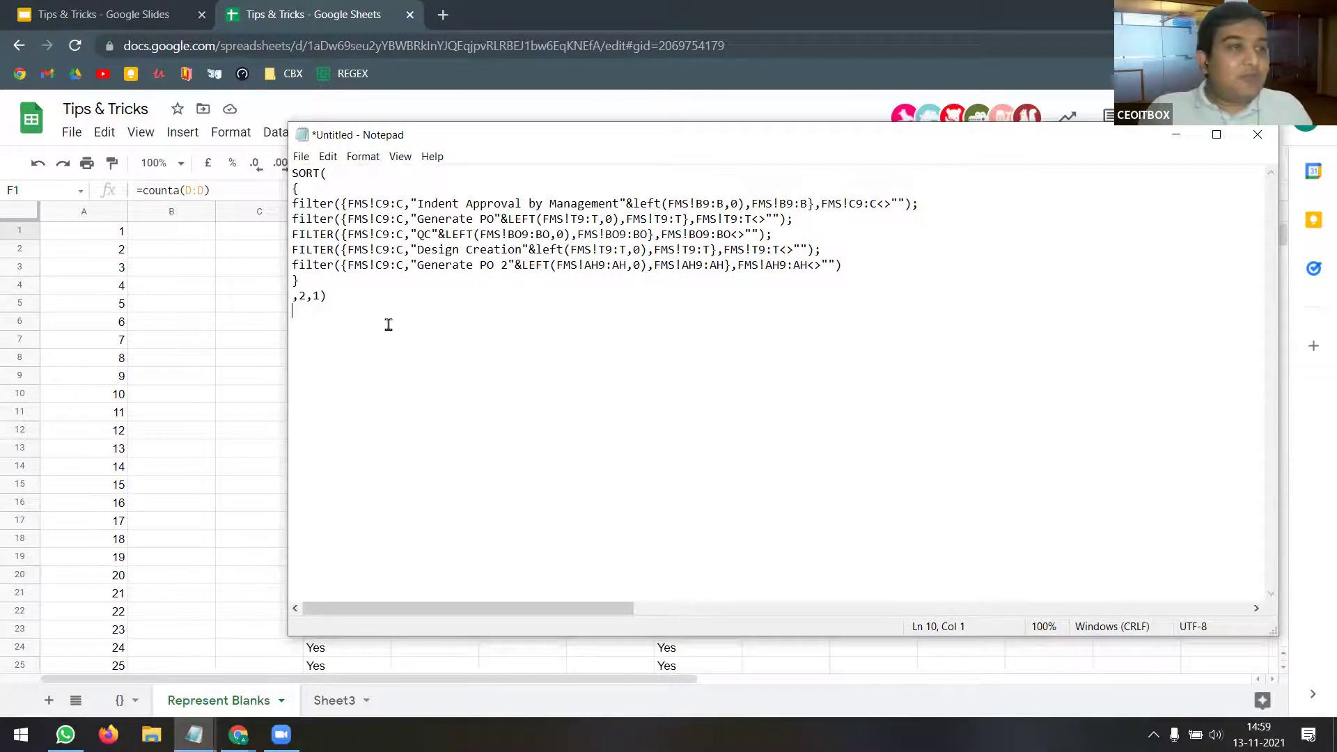
drag(355, 306, 251, 177)
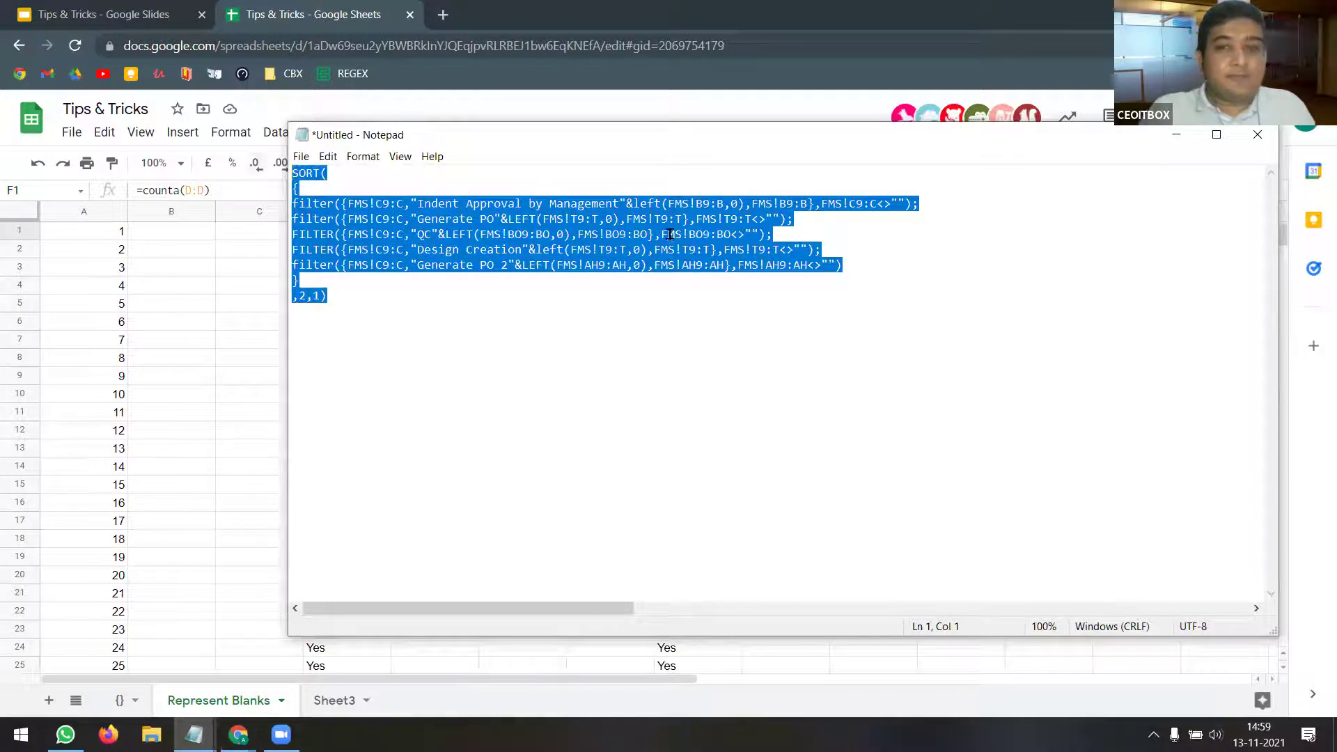
- Close Notepad with Don't Save and return to the Tips & Tricks presentation
click(1258, 138)
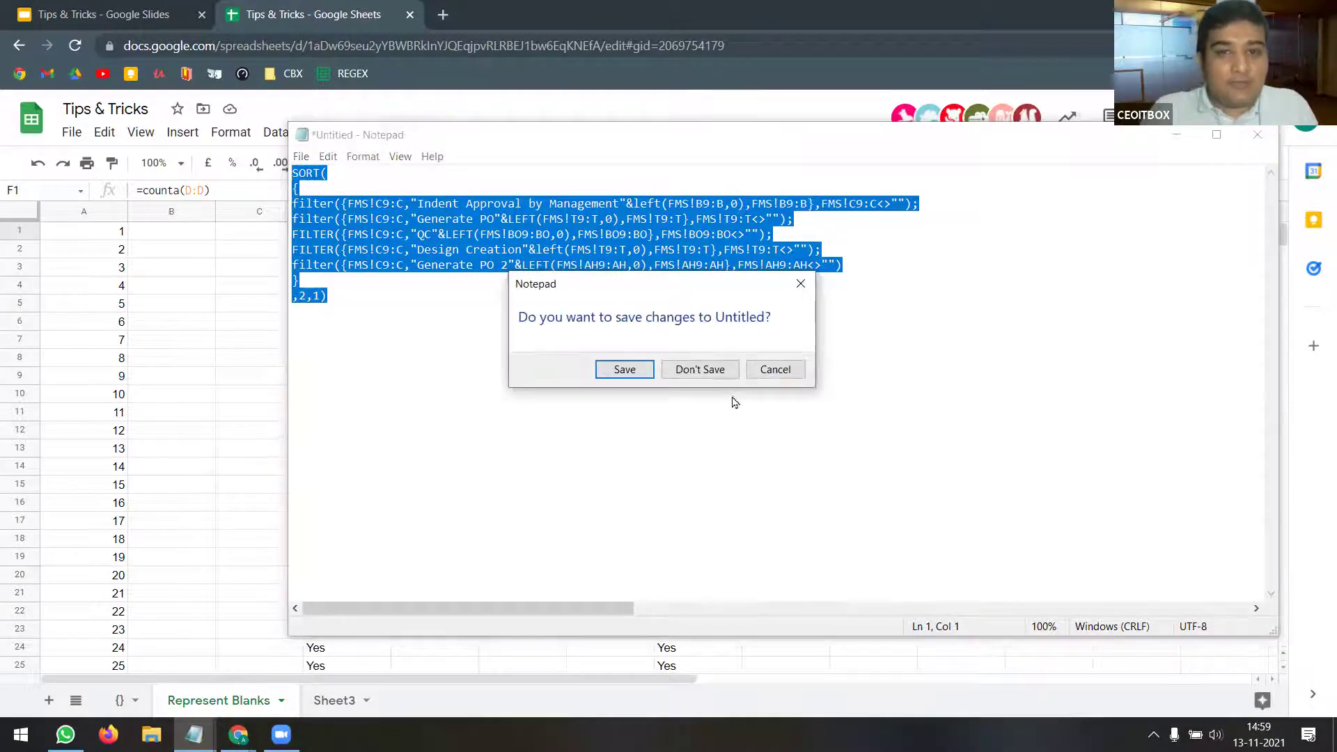
click(715, 371)
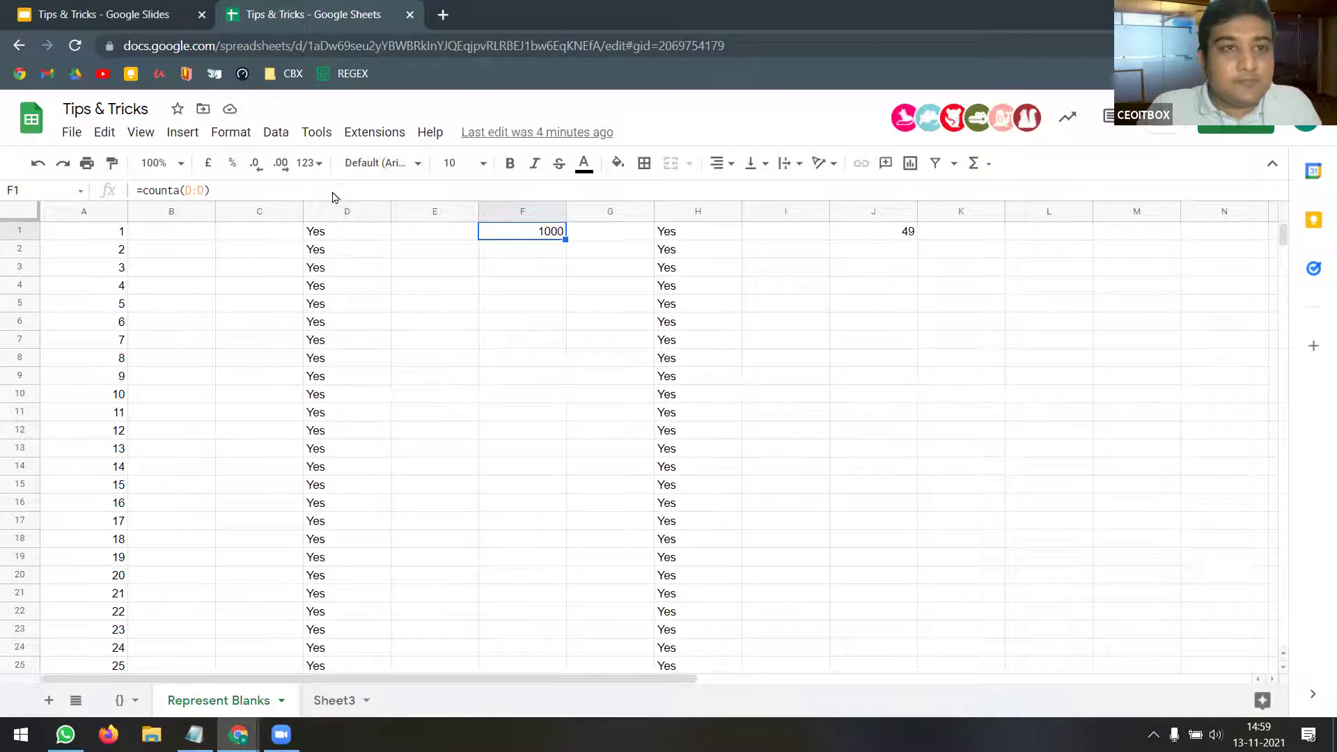
click(152, 18)
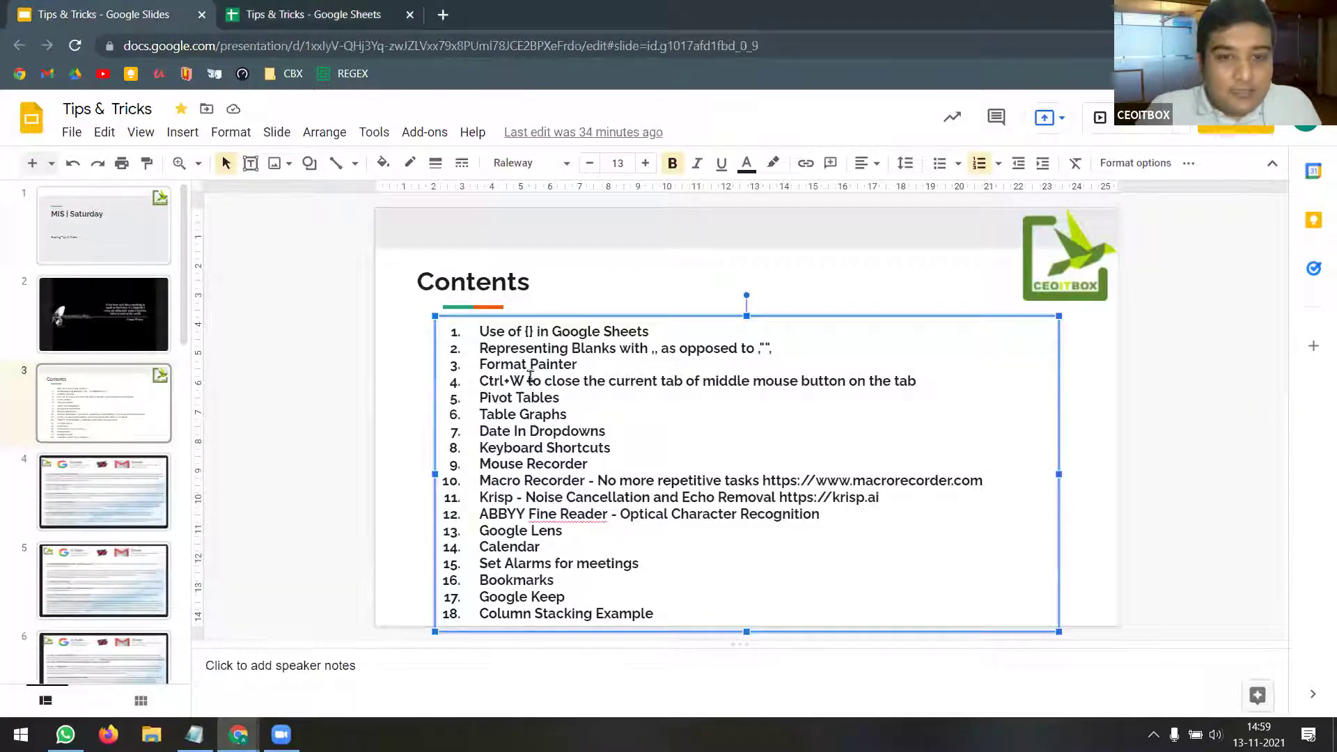
- Highlight the Format Painter item in the Contents list, then go back to the spreadsheet
click(582, 365)
drag(582, 365, 480, 364)
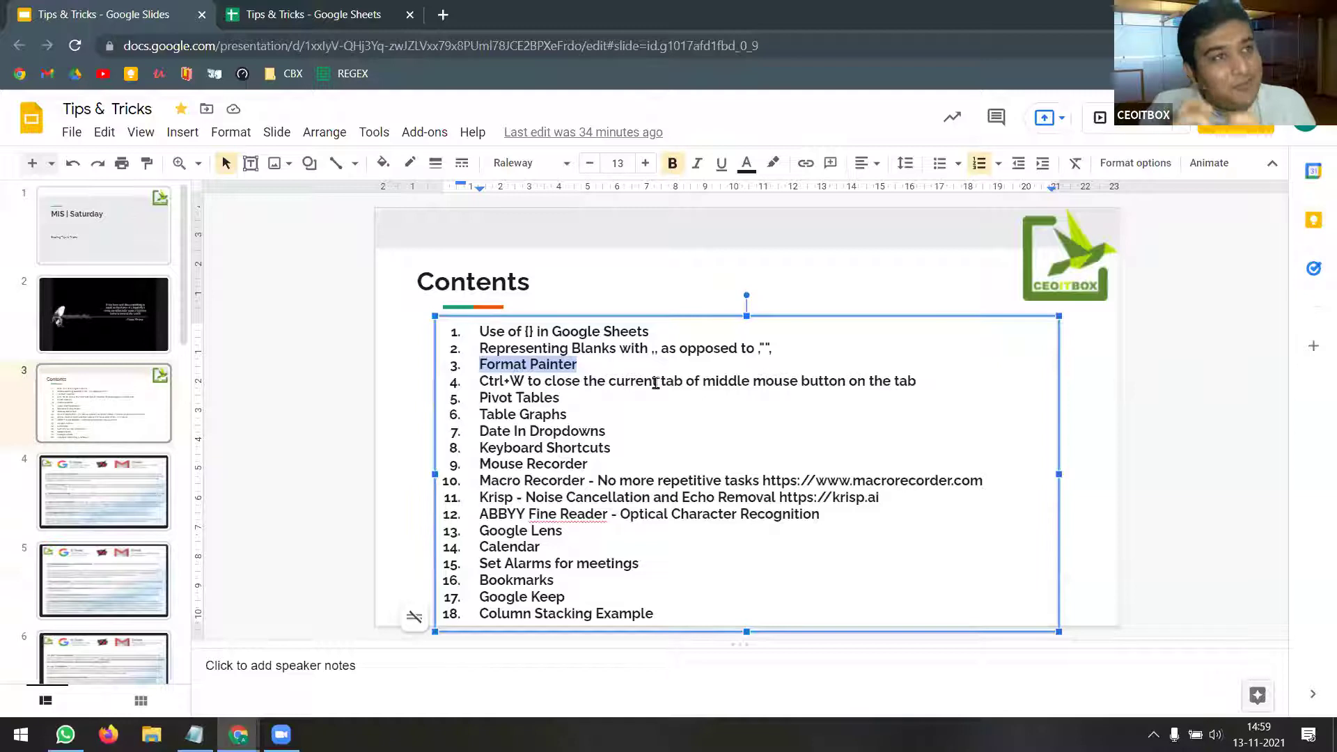
click(317, 10)
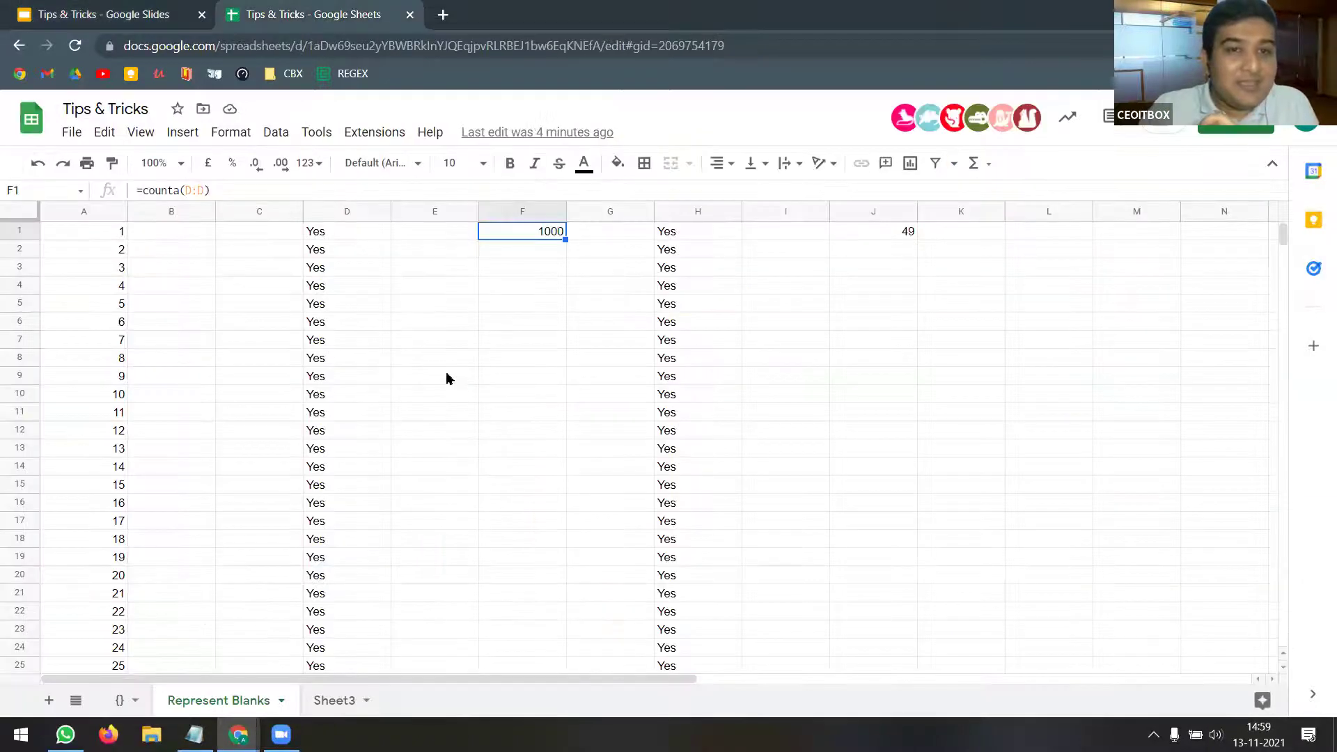
- On Sheet3, enter 'Sl No' in A1 and 'Name' in B1
click(339, 700)
drag(108, 233, 575, 243)
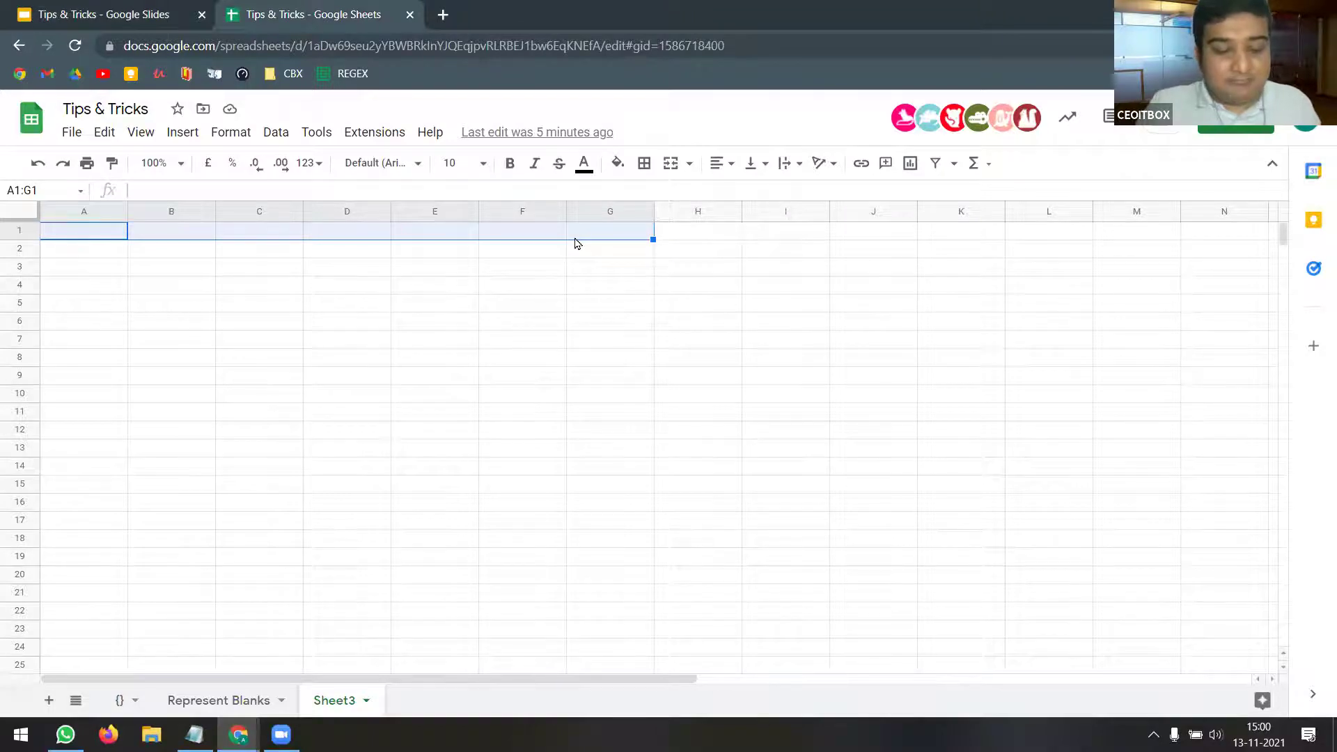
text(Sl No)
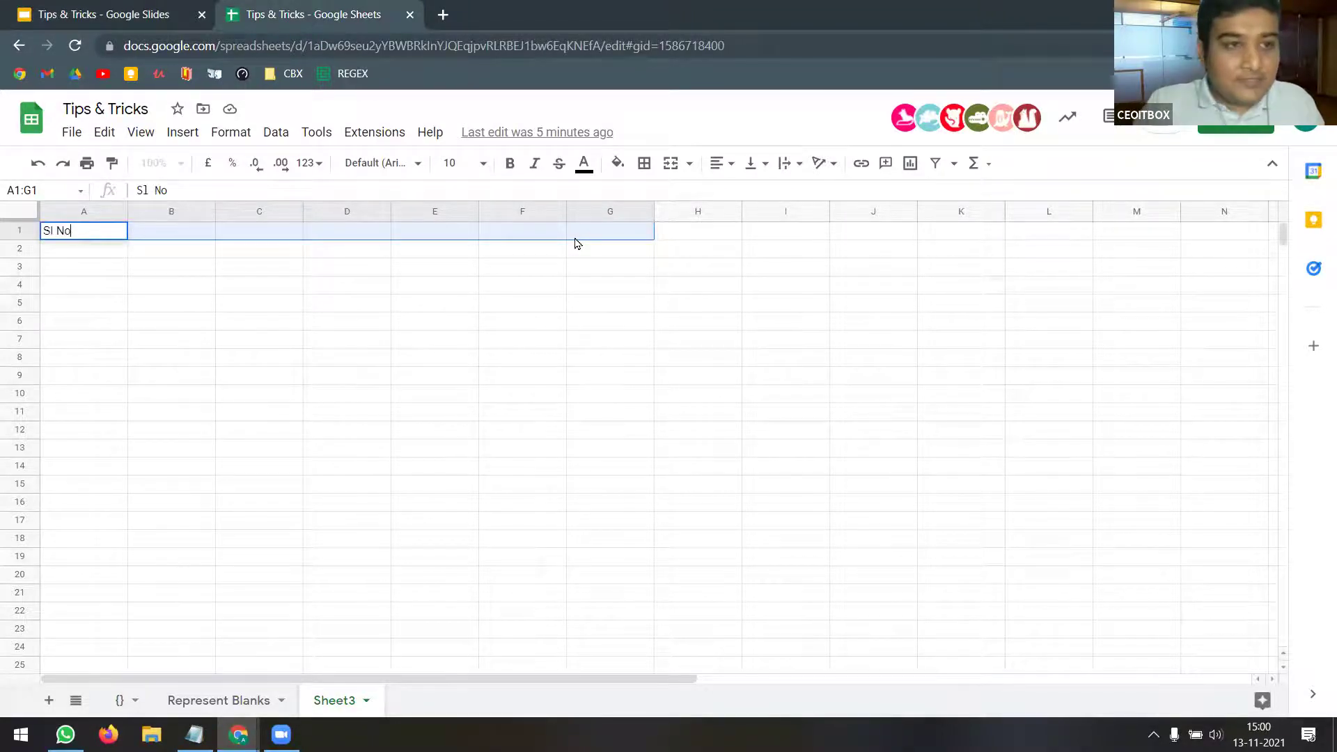
key(Tab)
text(Namw)
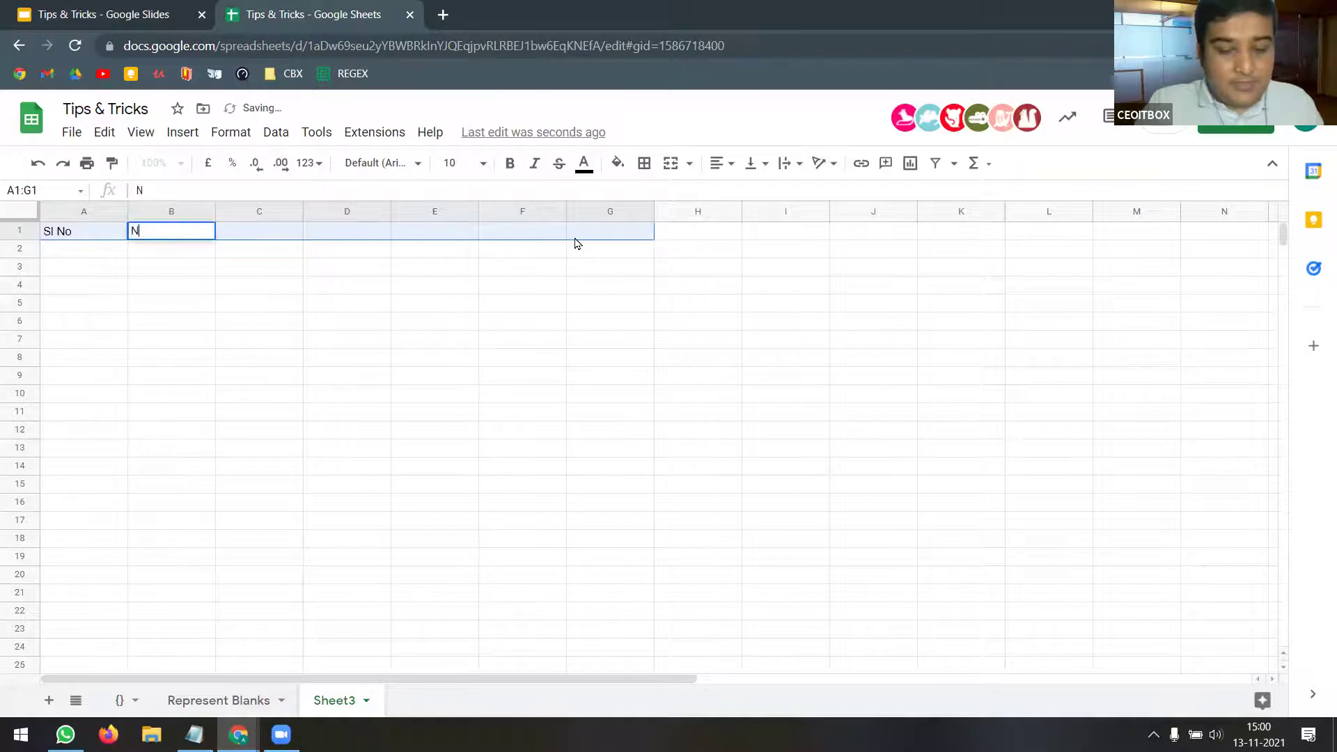
key(BackSpace)
text(e)
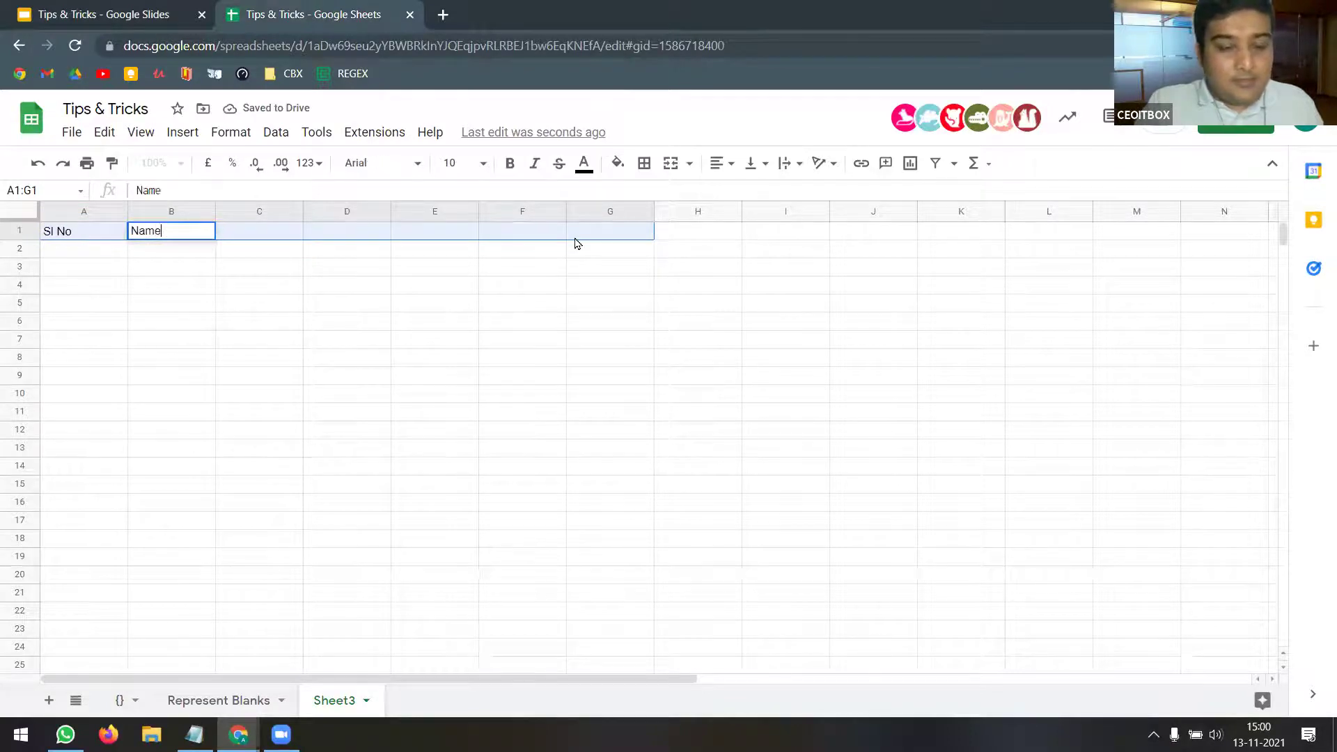
key(Tab)
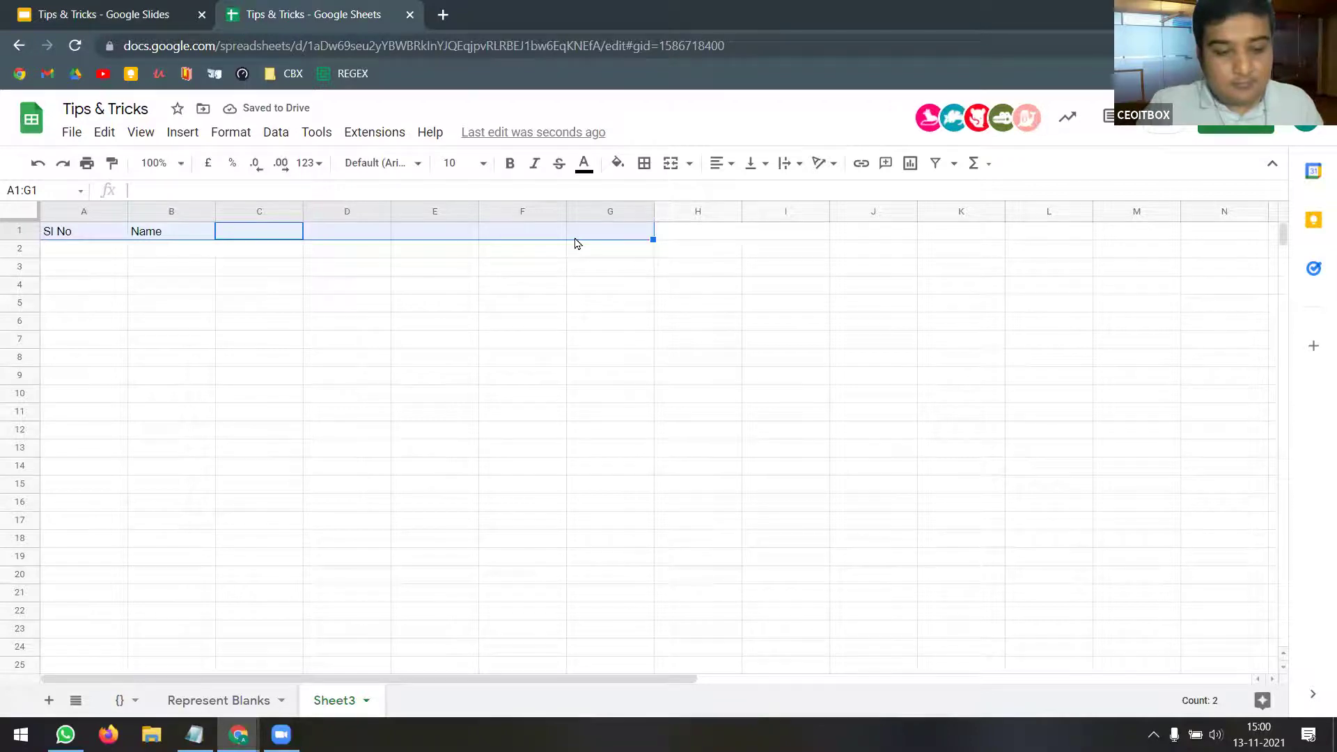
- Enter 'Class', 'Fav Fruit' and 'Fav Subject' into C1, D1 and E1
text(Class)
key(Tab)
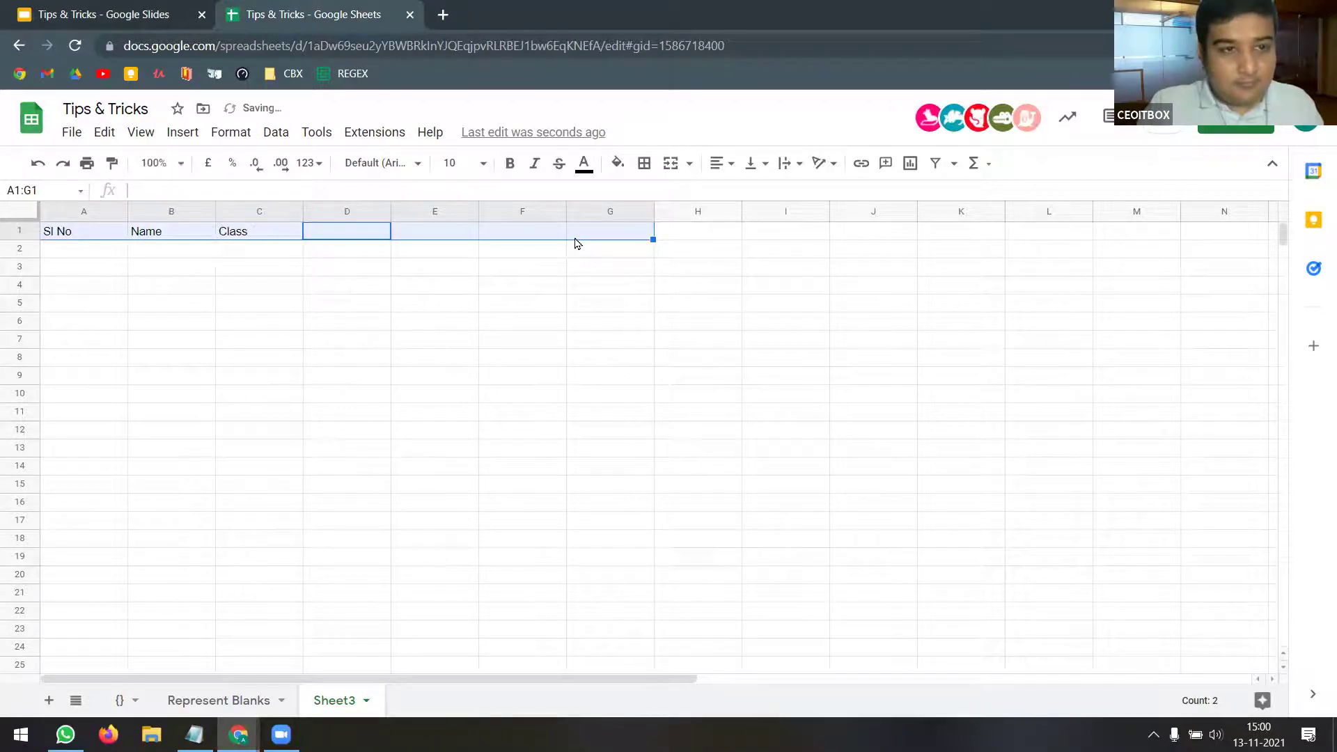
text(Favou)
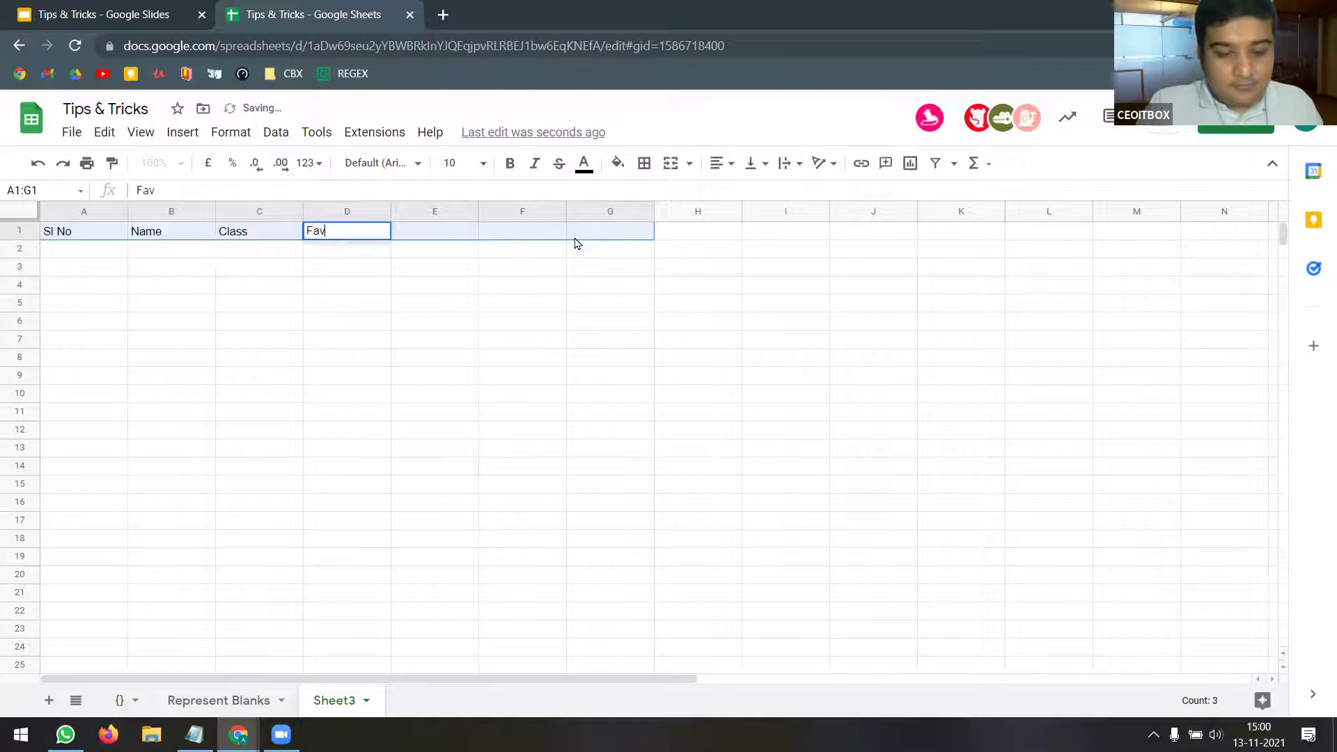
key(BackSpace)
key(BackSpace)
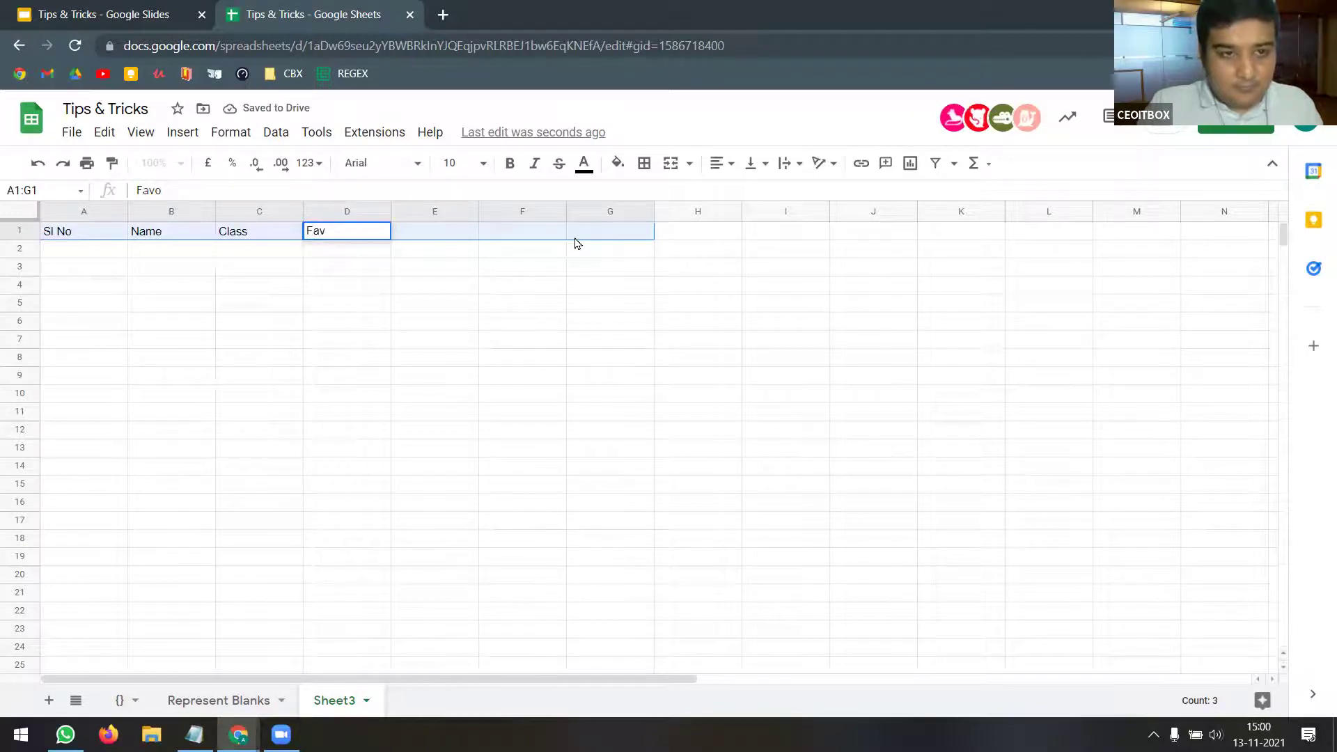
text(Fruit)
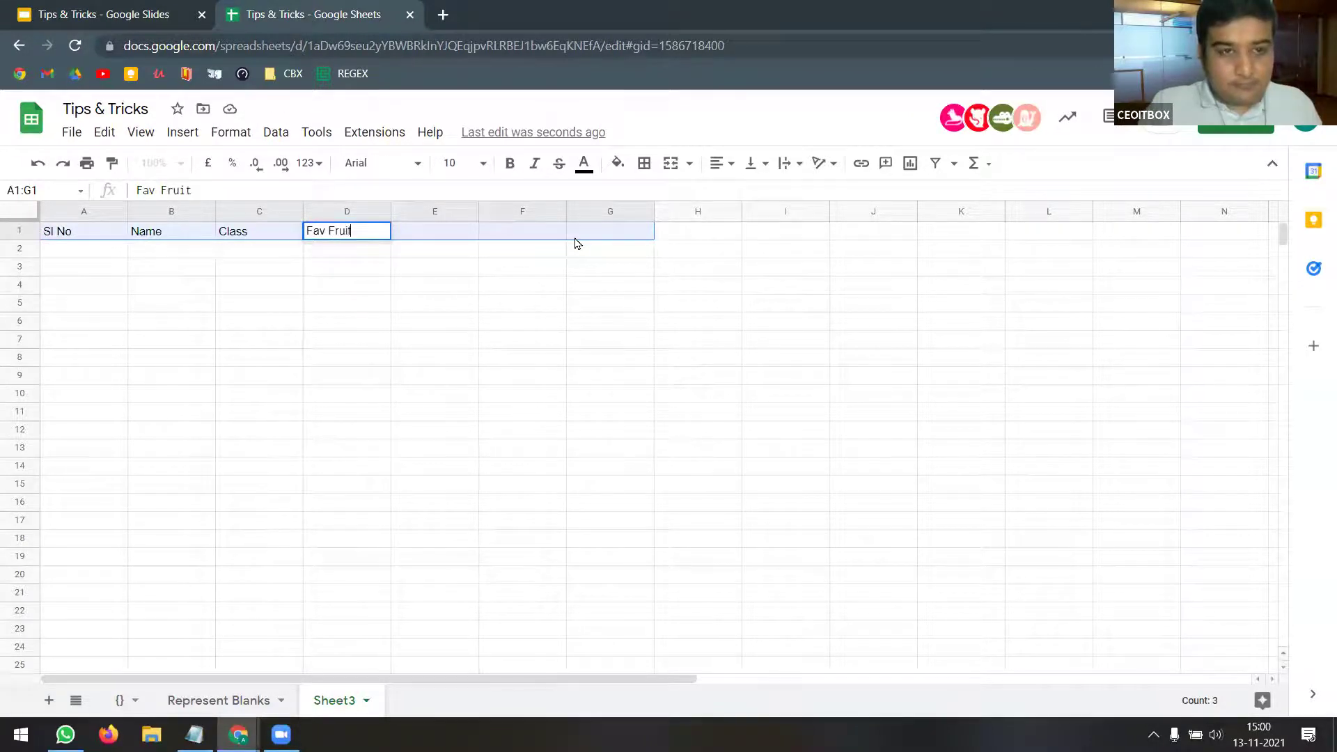
key(Tab)
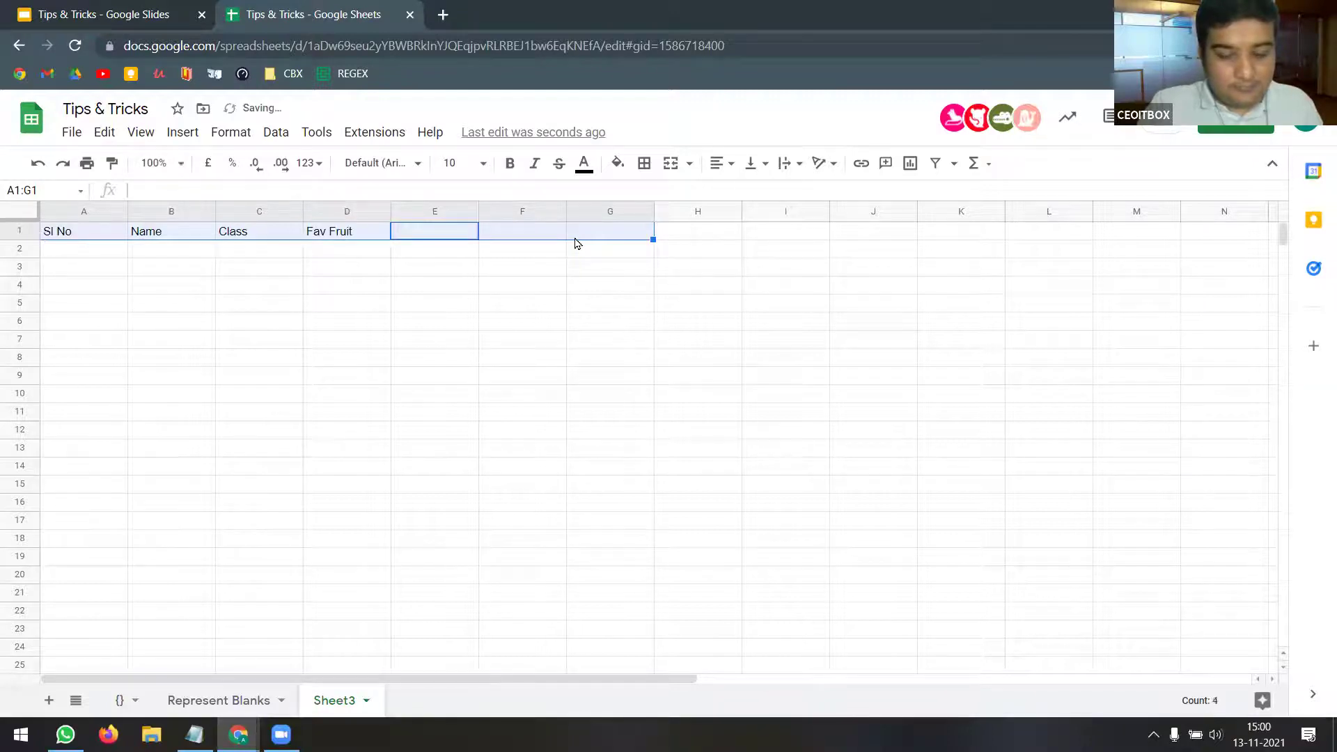
text(Fa)
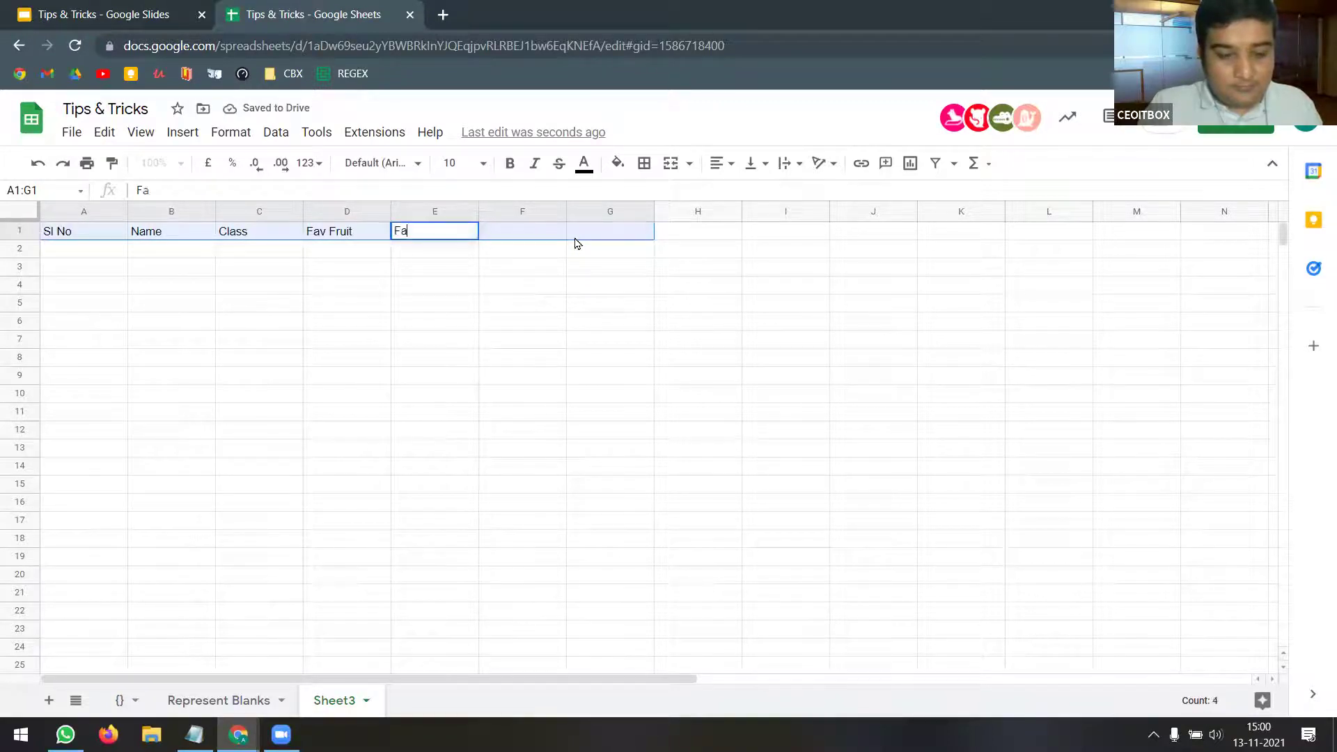
text(v Subject)
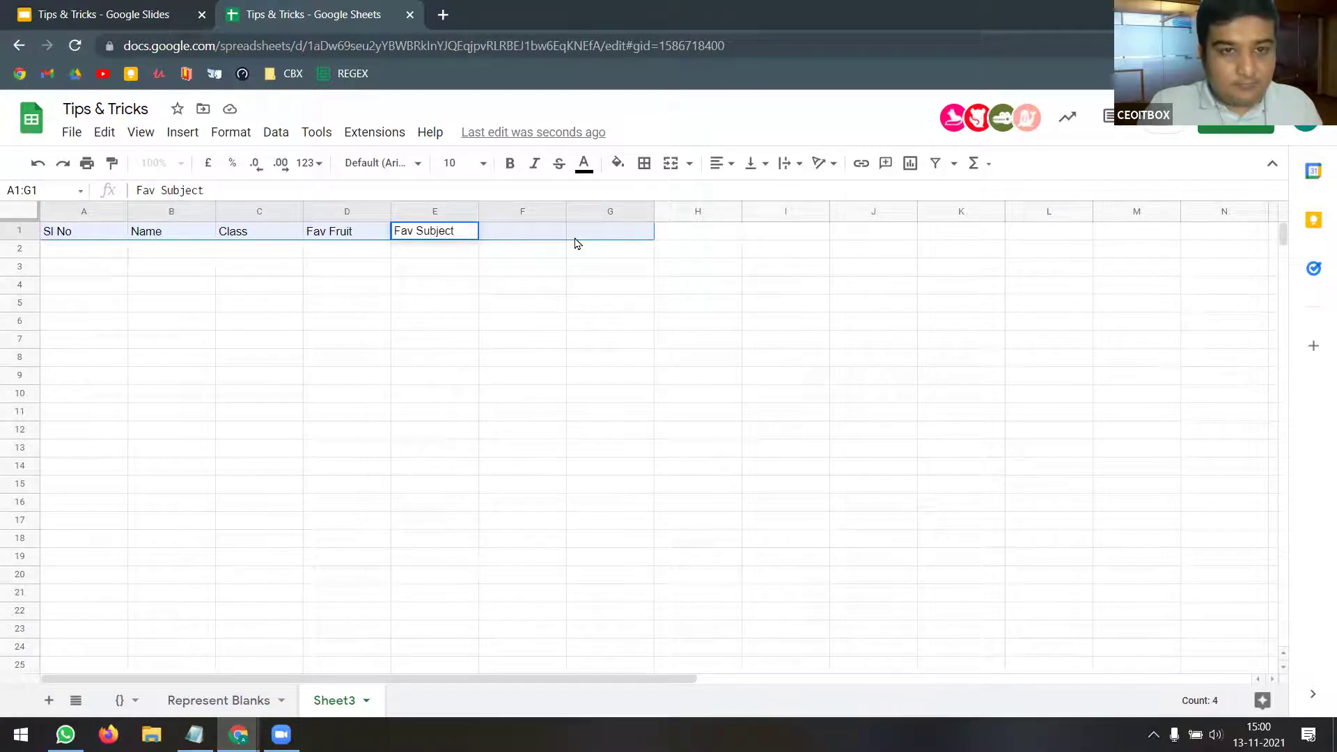
key(Tab)
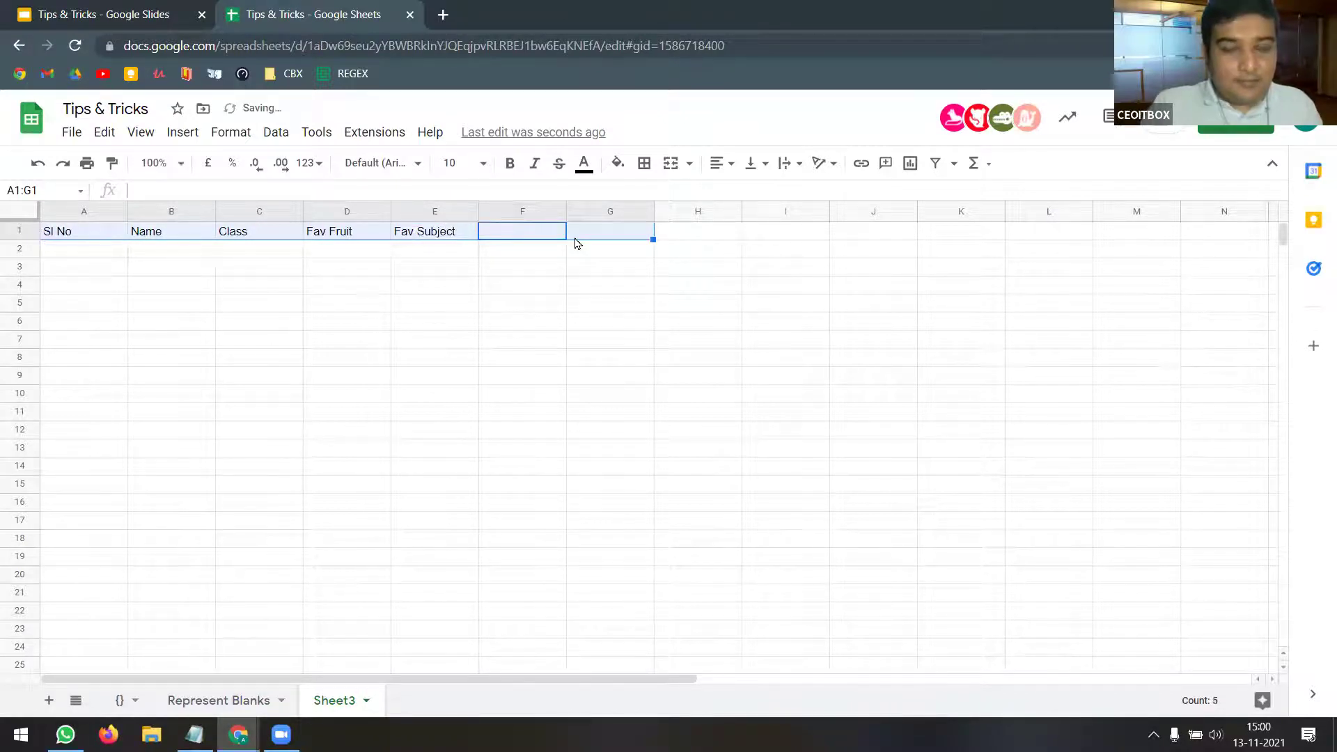
- Select headers A1:E1 and make them bold, without italic
click(575, 238)
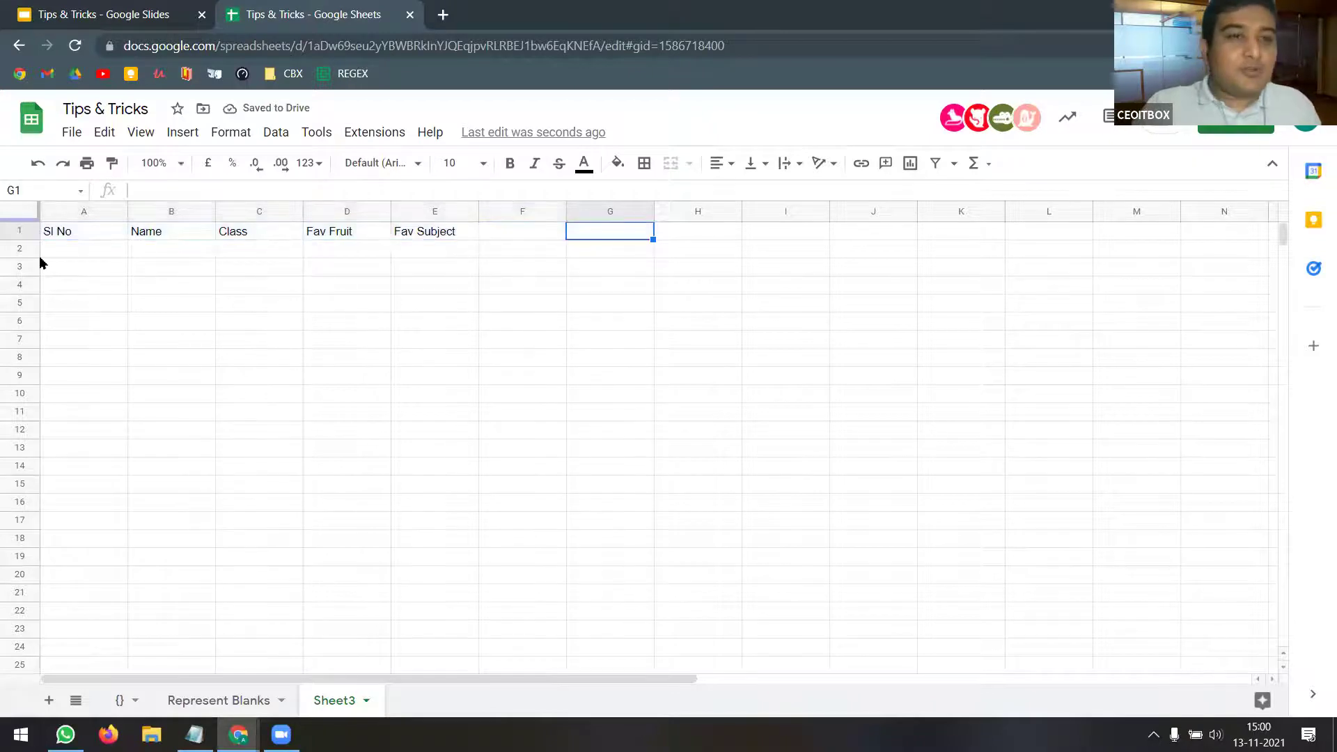
drag(78, 235, 439, 230)
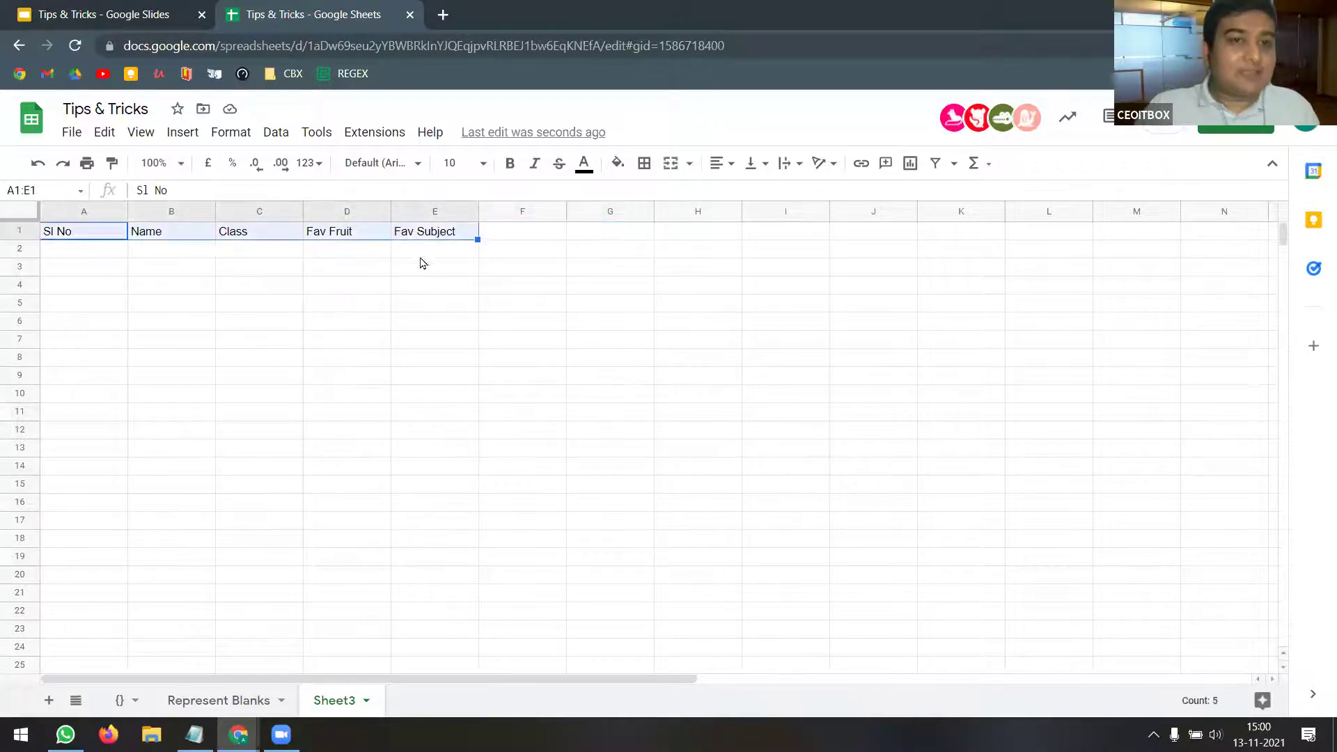
click(509, 168)
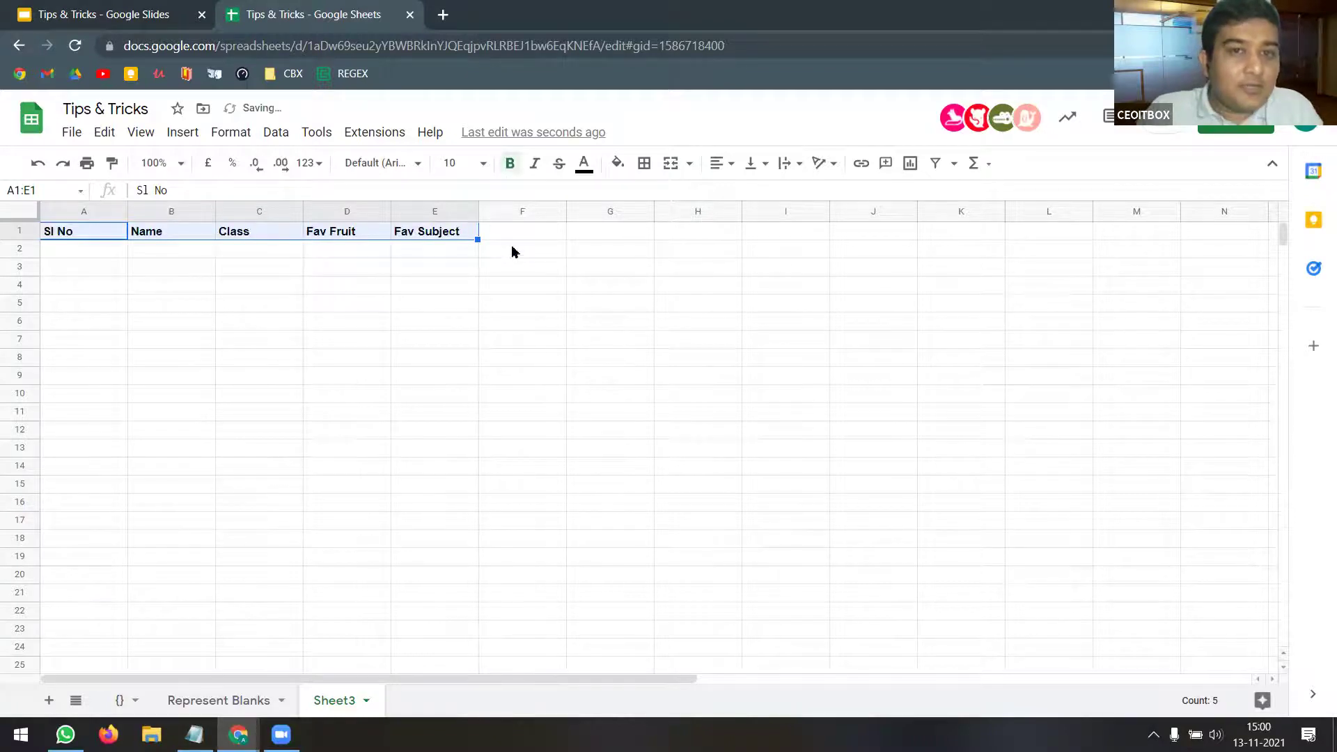
click(537, 168)
click(537, 168)
- Set the header cells' font to Lato and reselect A1:E1
click(416, 166)
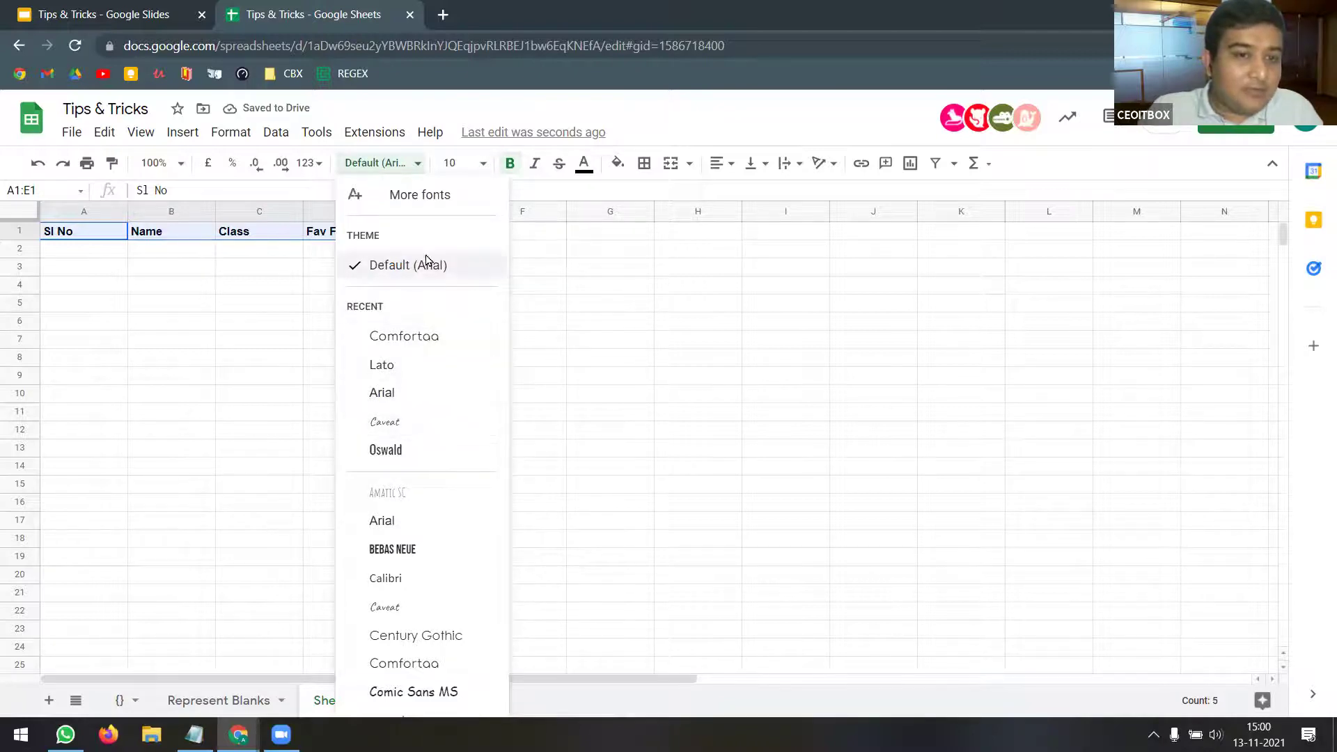
click(408, 581)
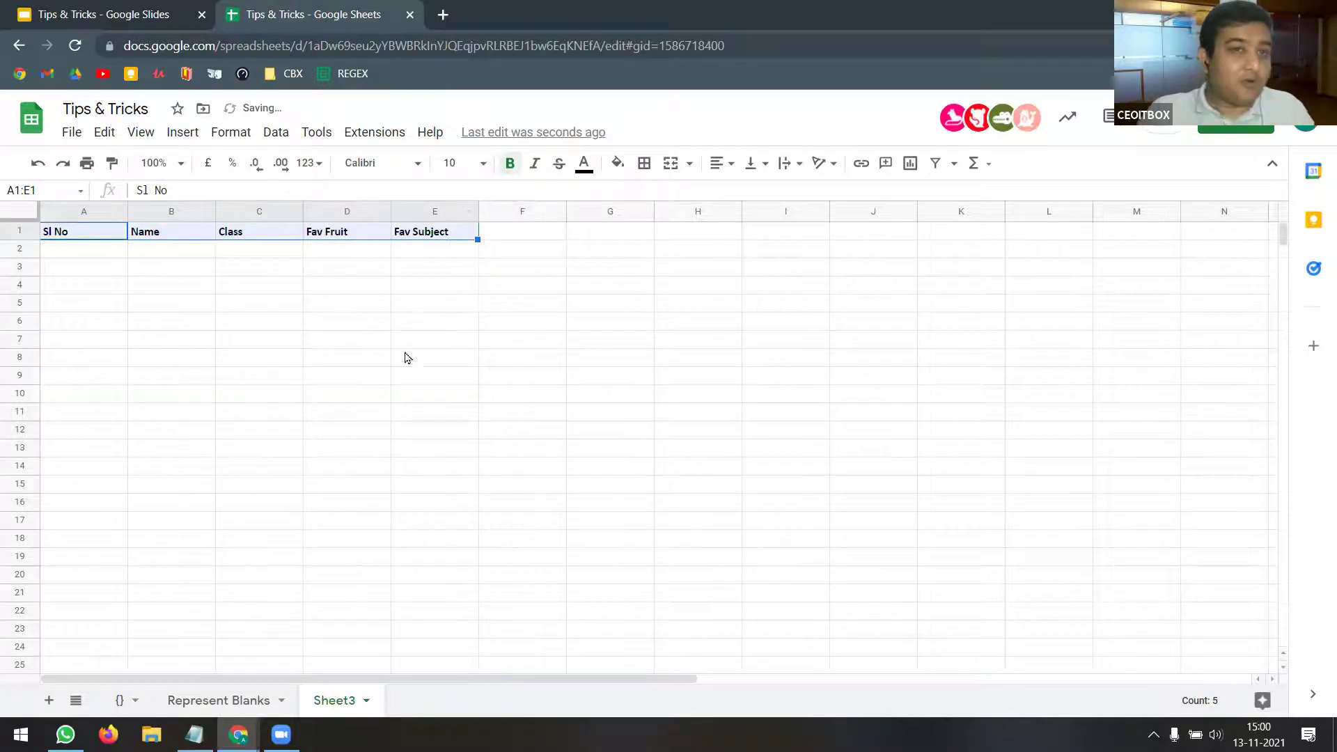
click(417, 164)
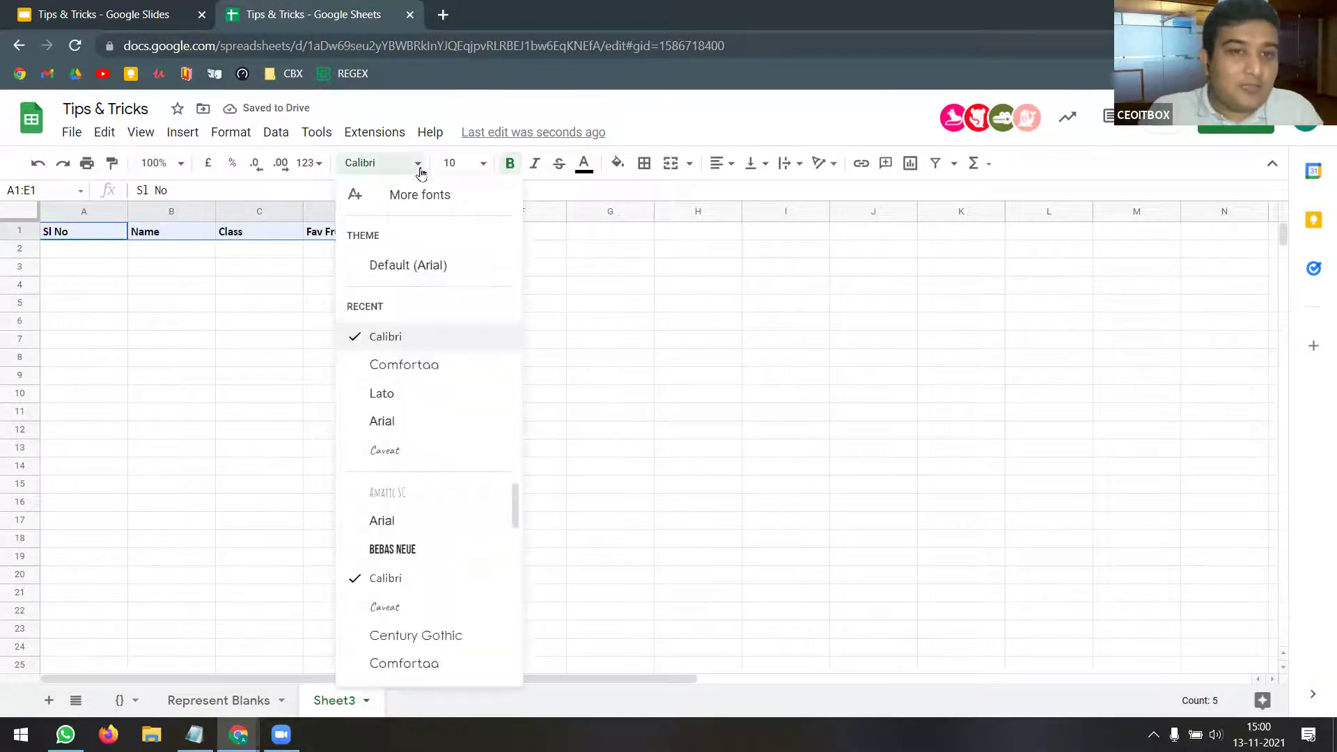
click(406, 393)
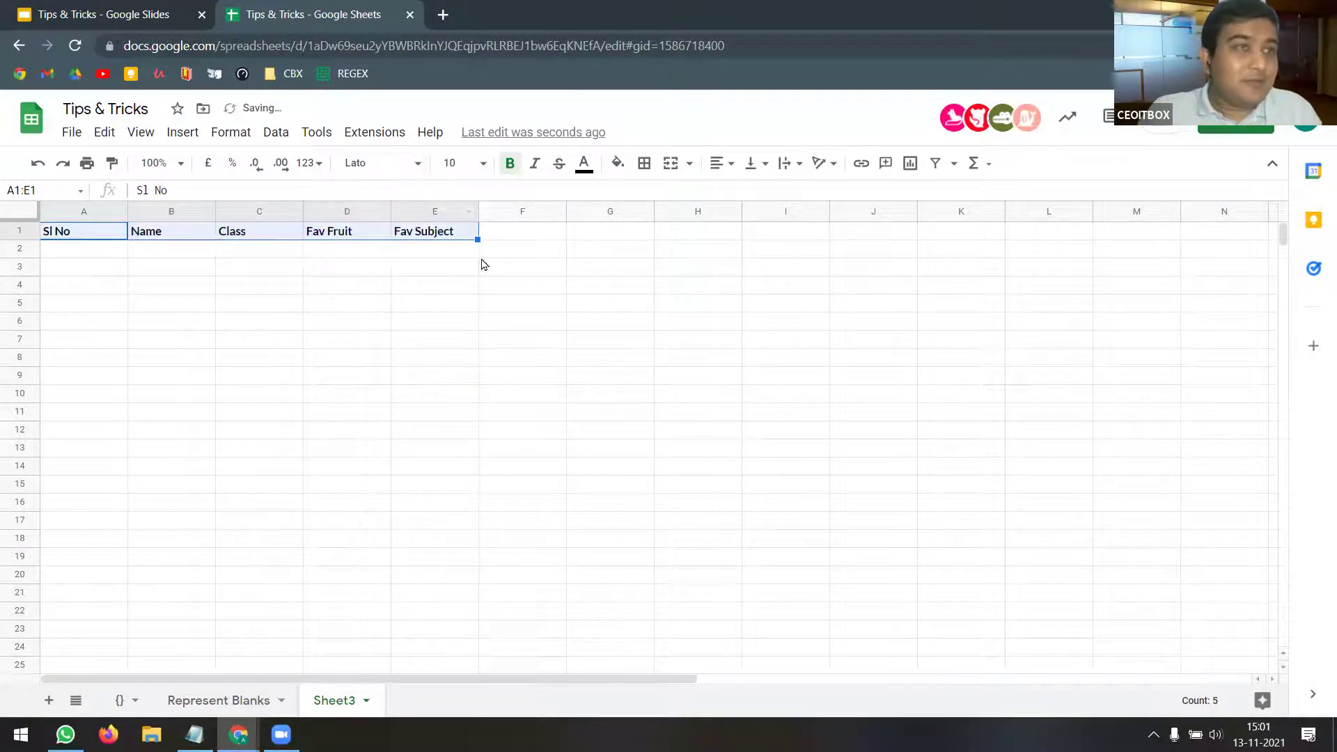
click(450, 256)
click(106, 236)
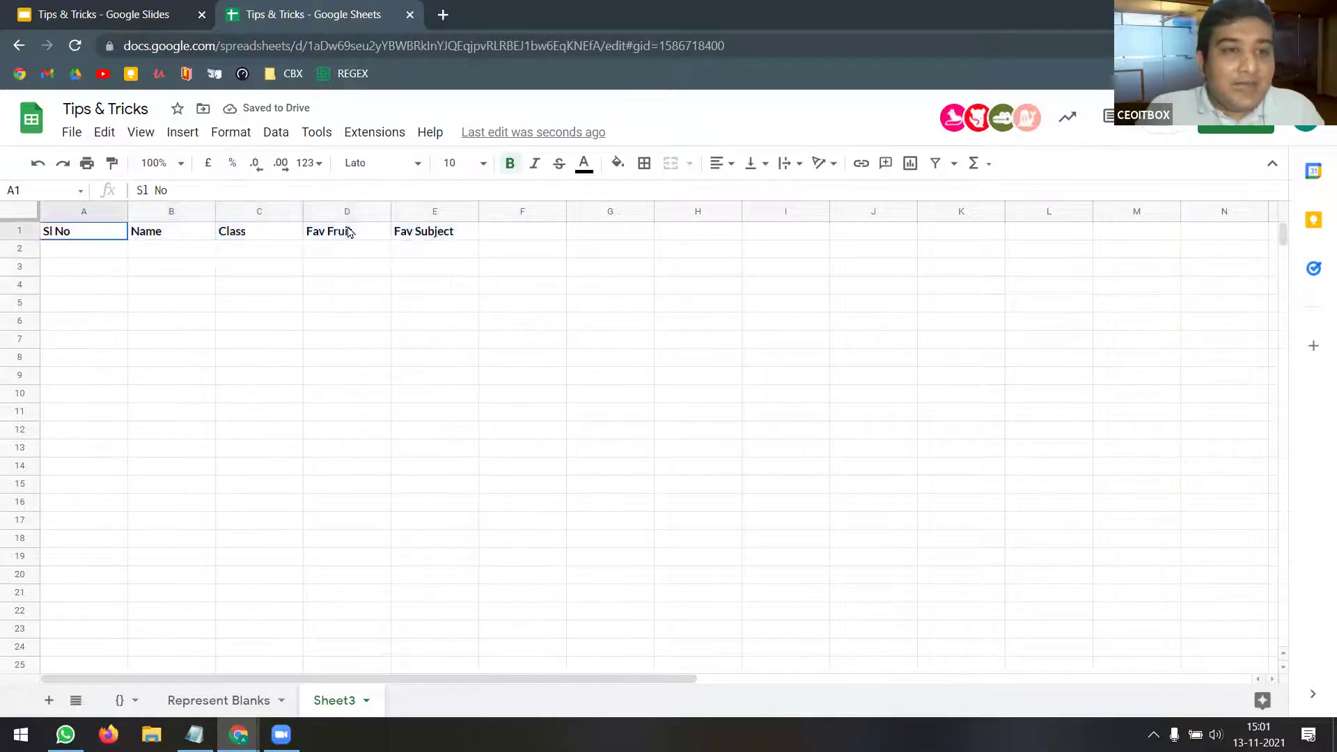
shift+click(463, 232)
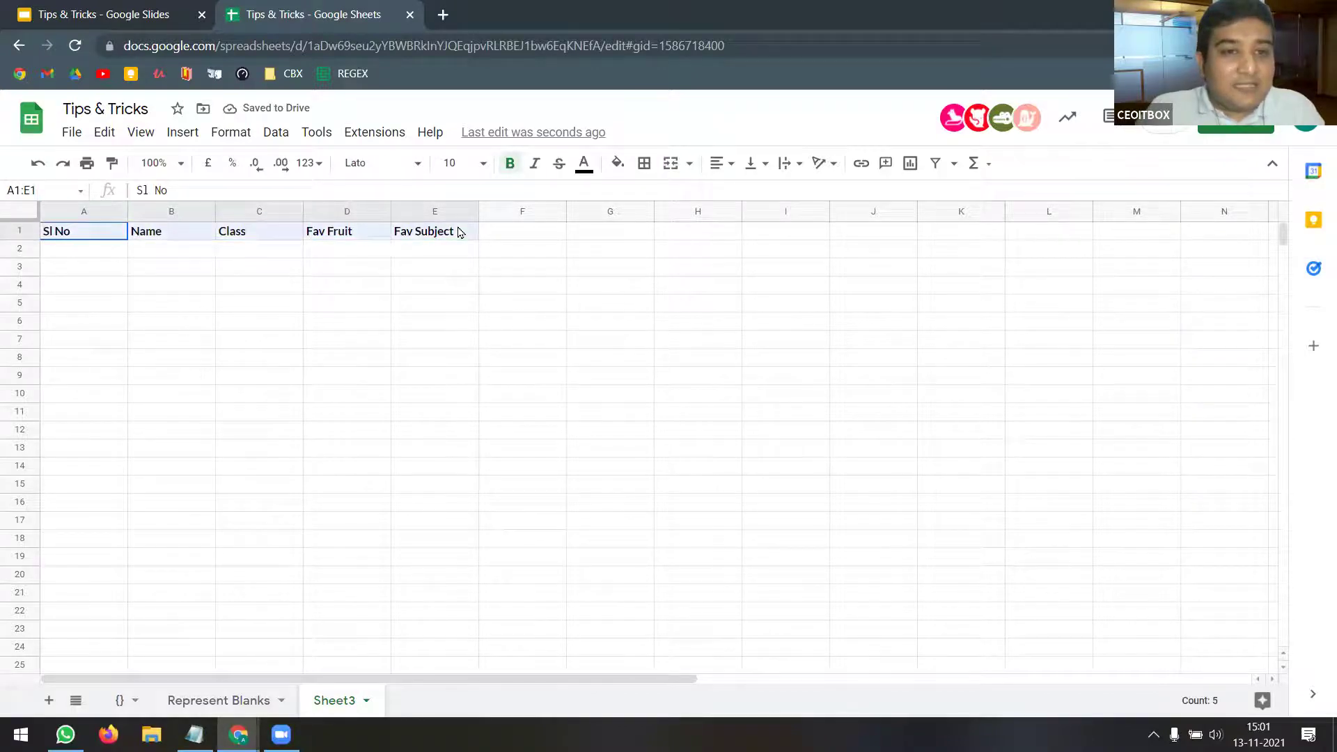
- Fill A1:E1 with dark blue and make the header text white
click(618, 167)
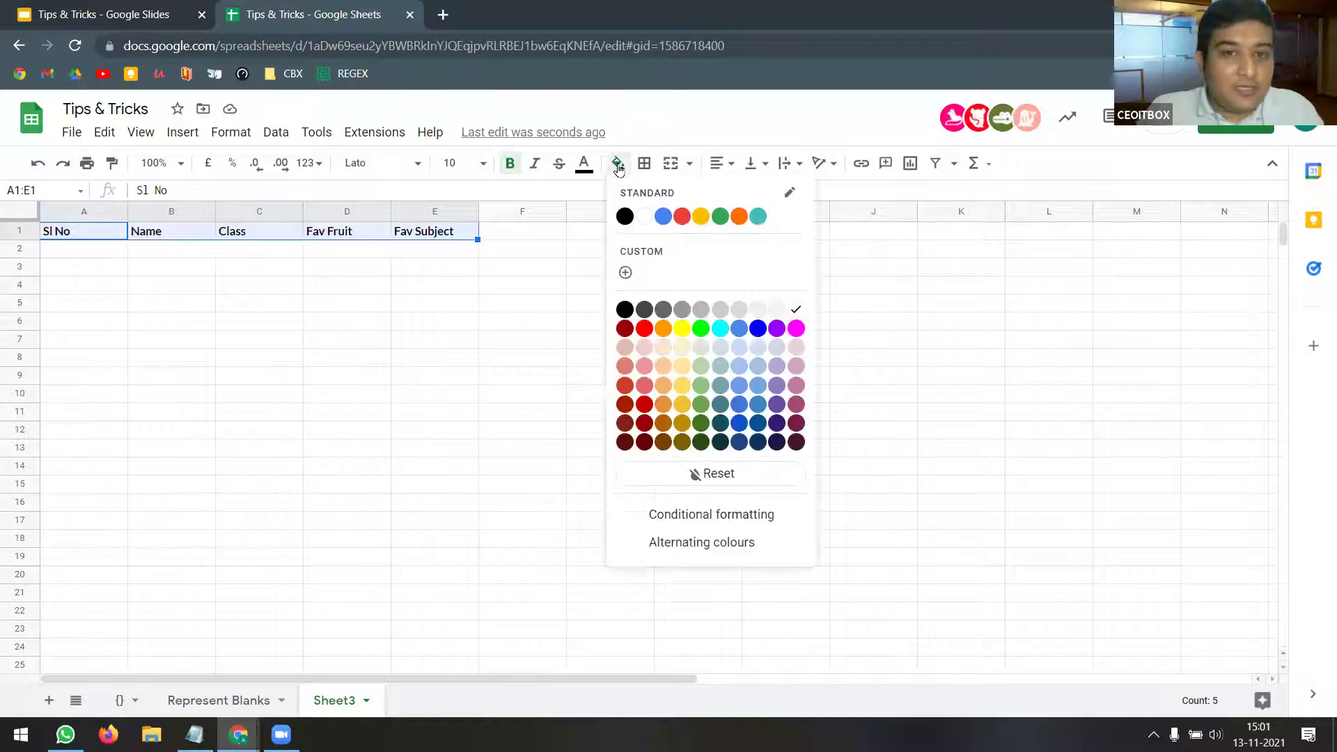
click(737, 440)
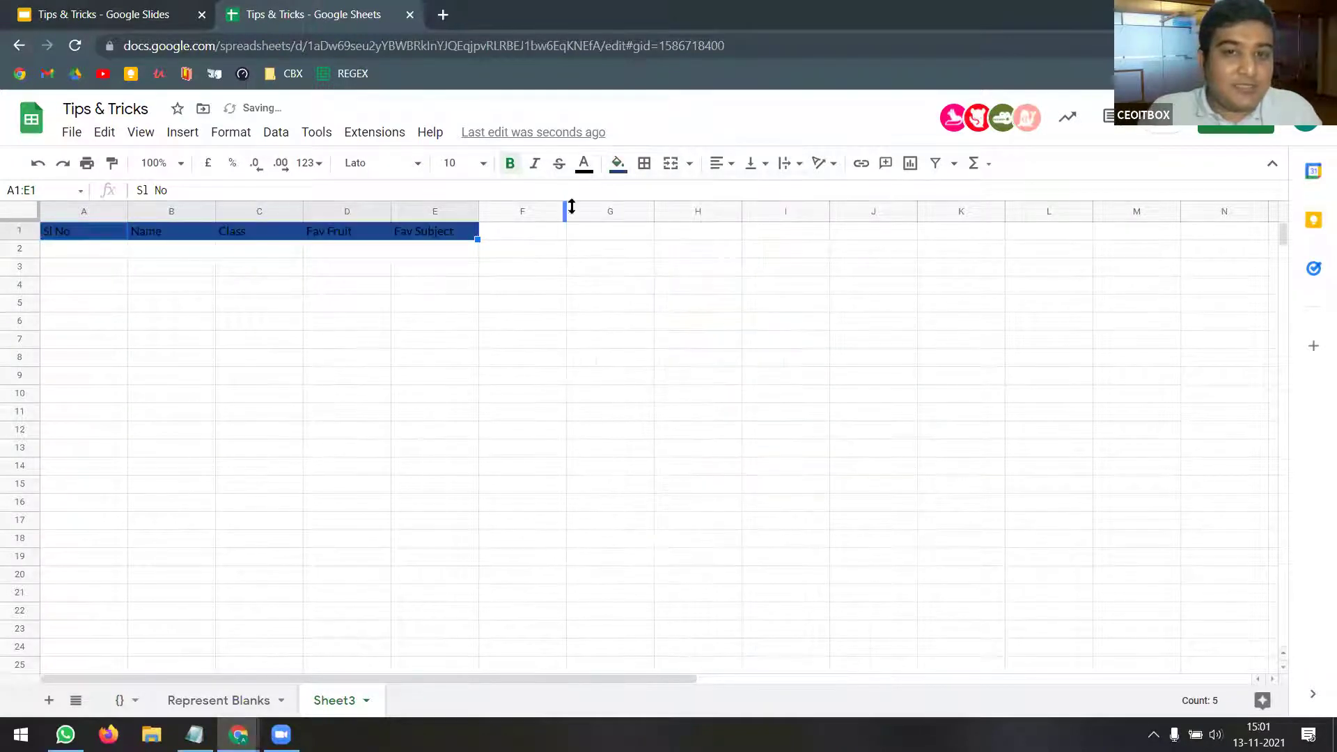
click(588, 170)
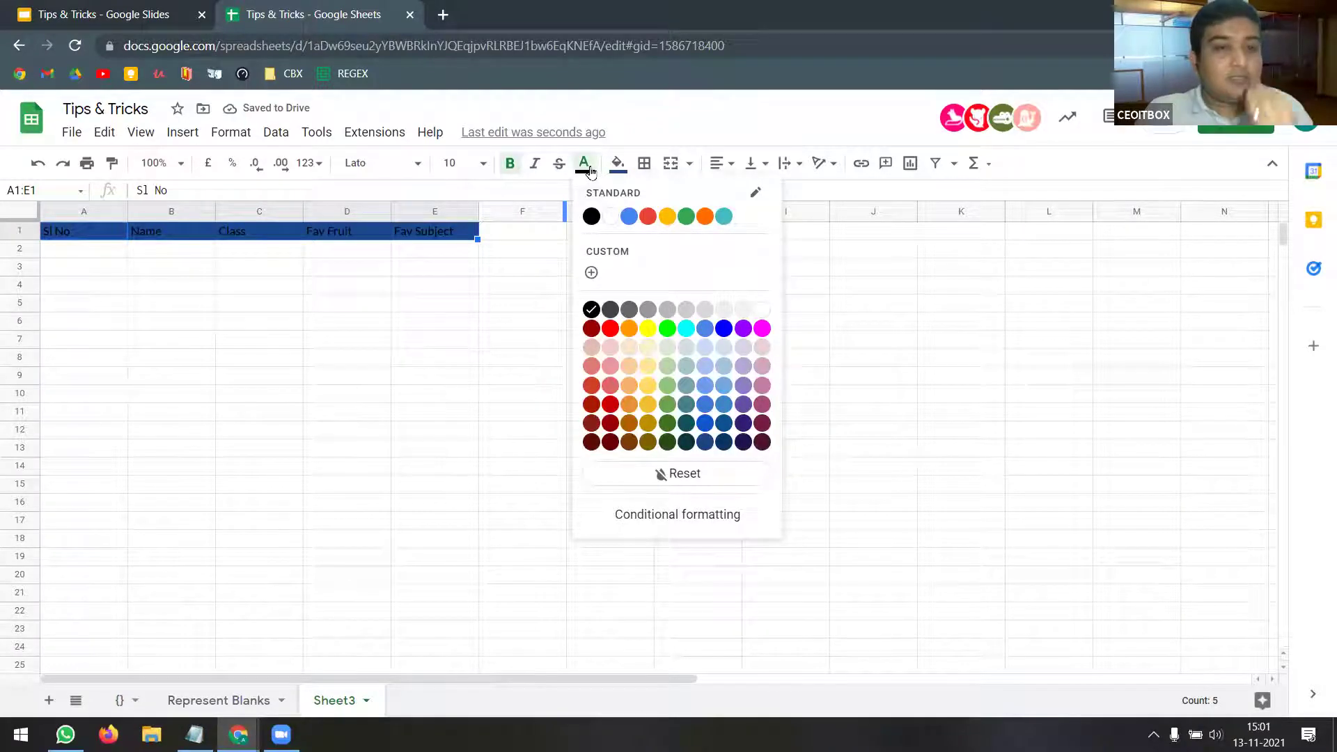
click(614, 221)
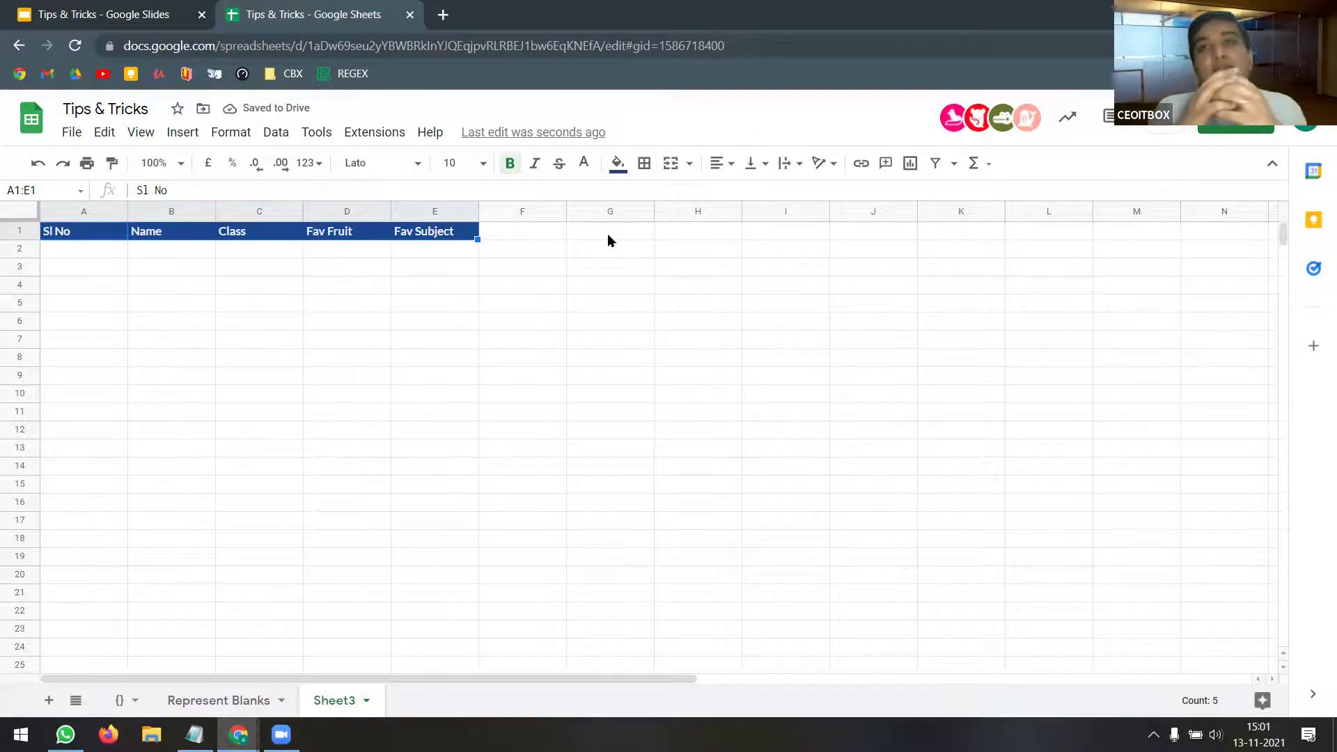
click(618, 166)
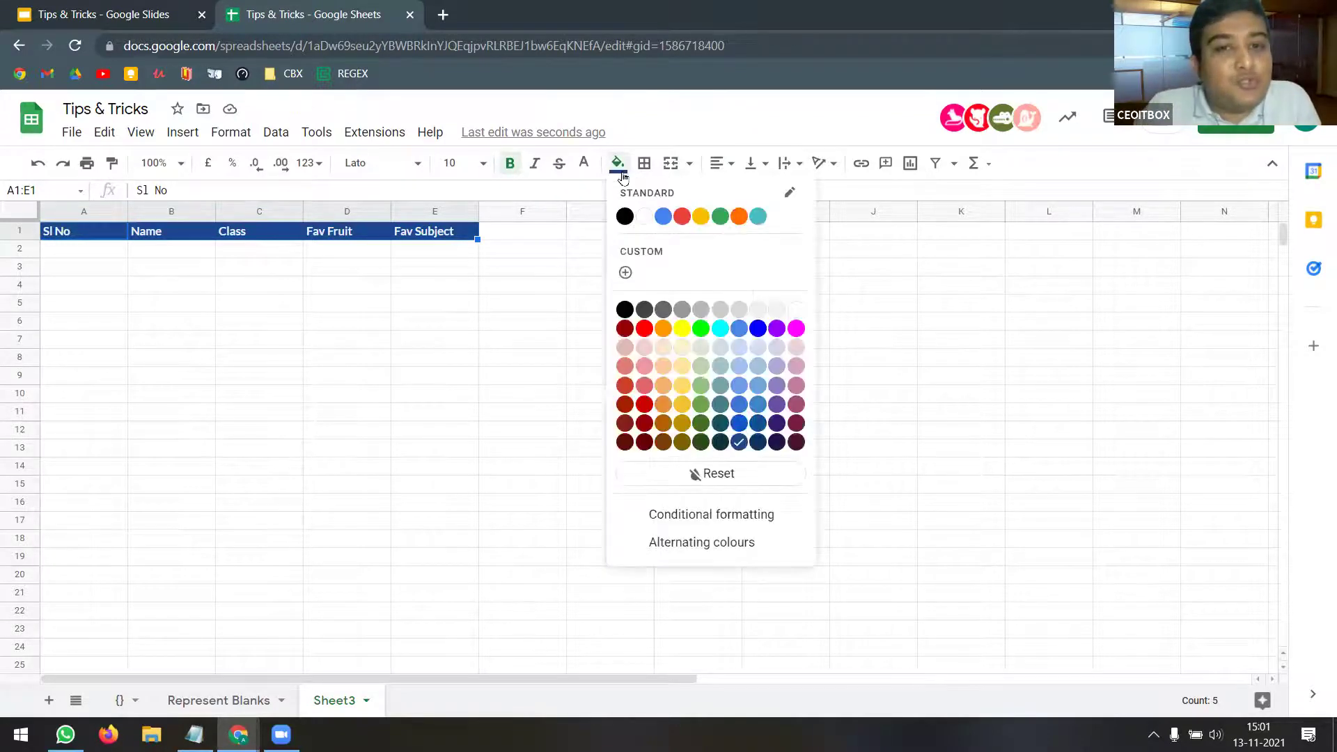
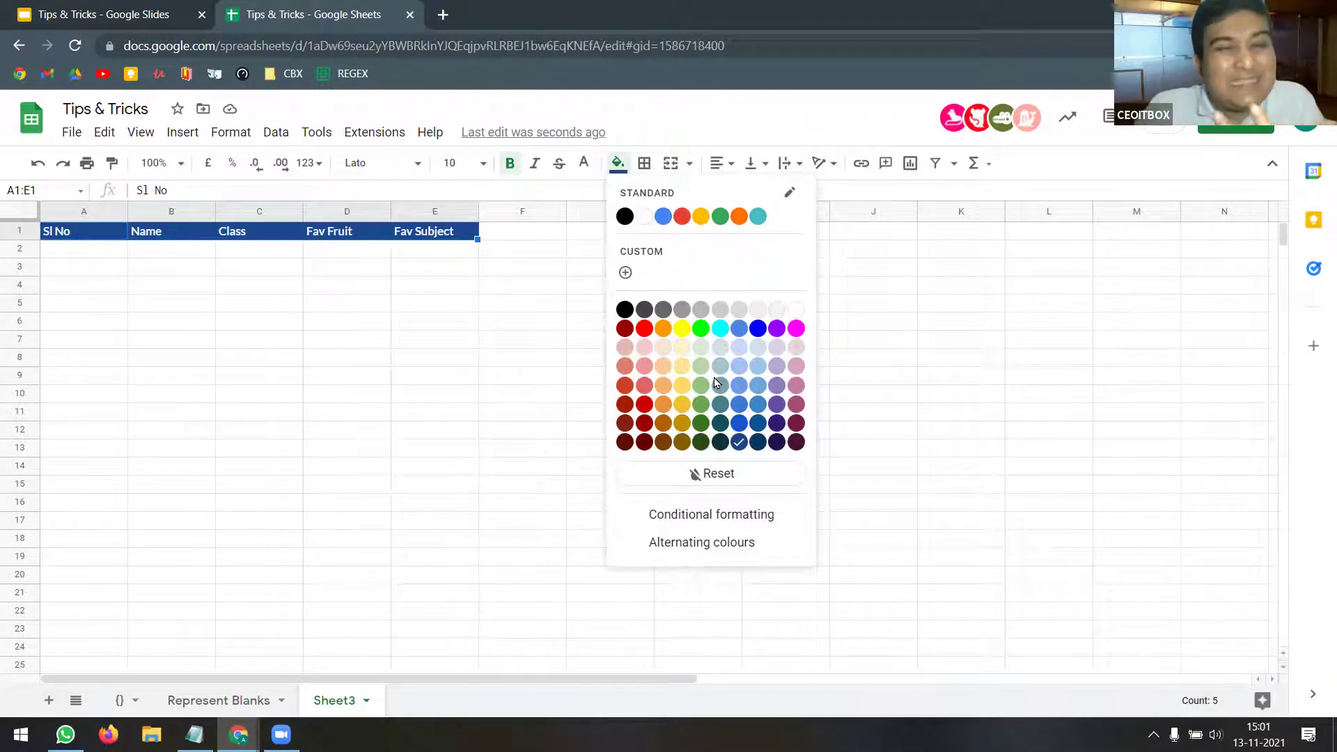
- Dismiss the fill palette, paste the YouTube link into G5, copy its URL, then clear G5
key(Escape)
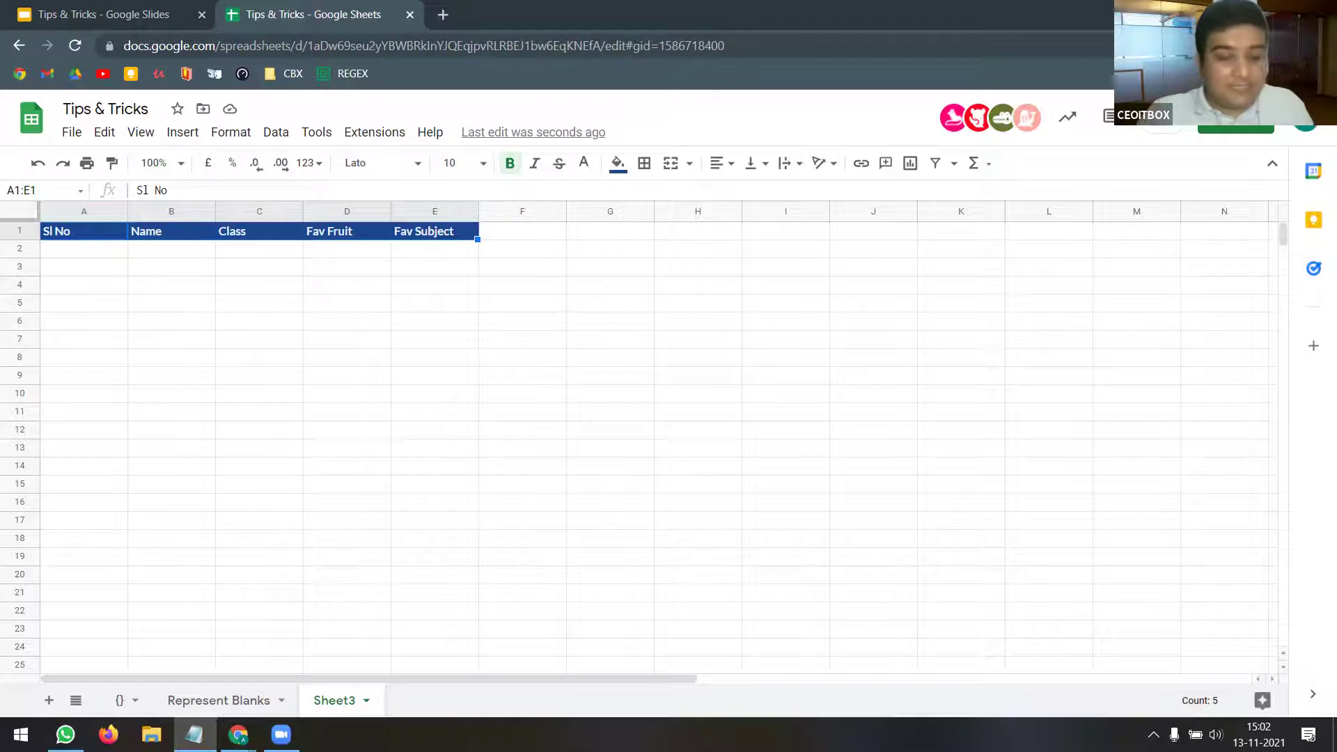
click(622, 310)
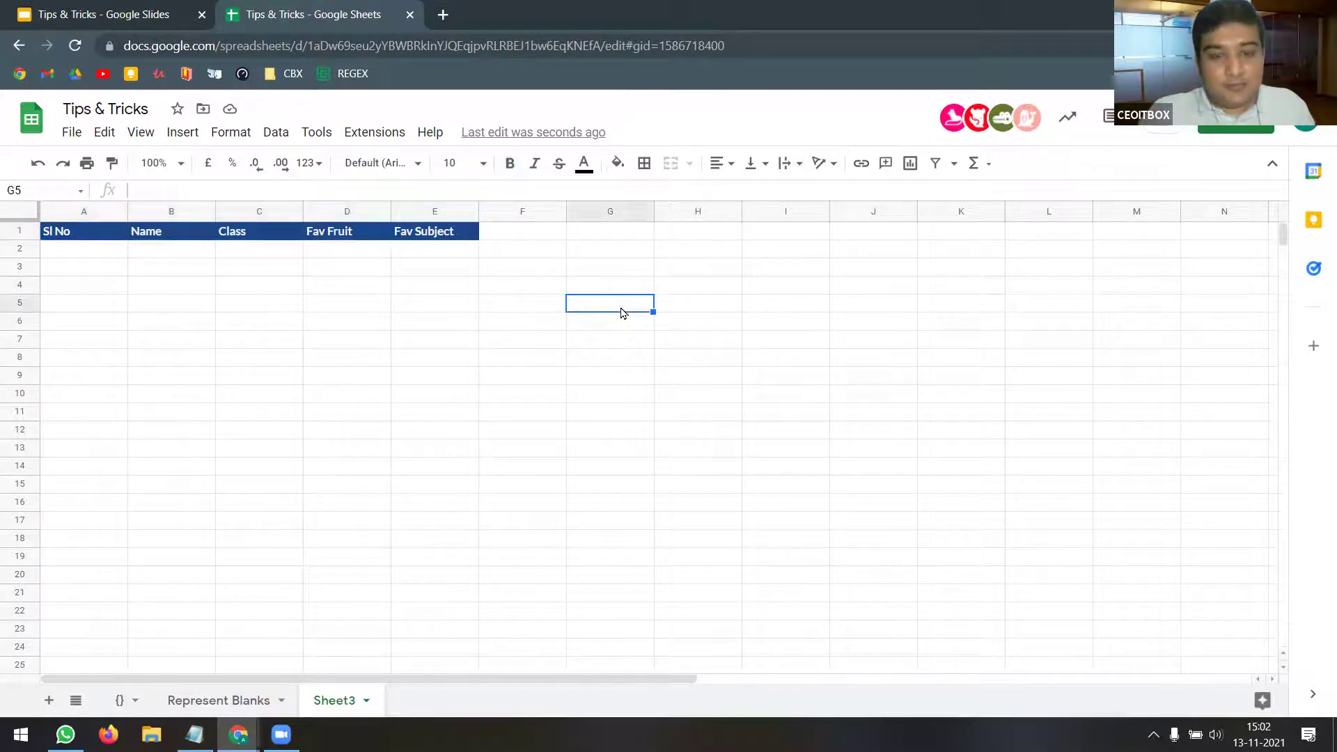
text(Youtube Channel - https://itbx.in/yt)
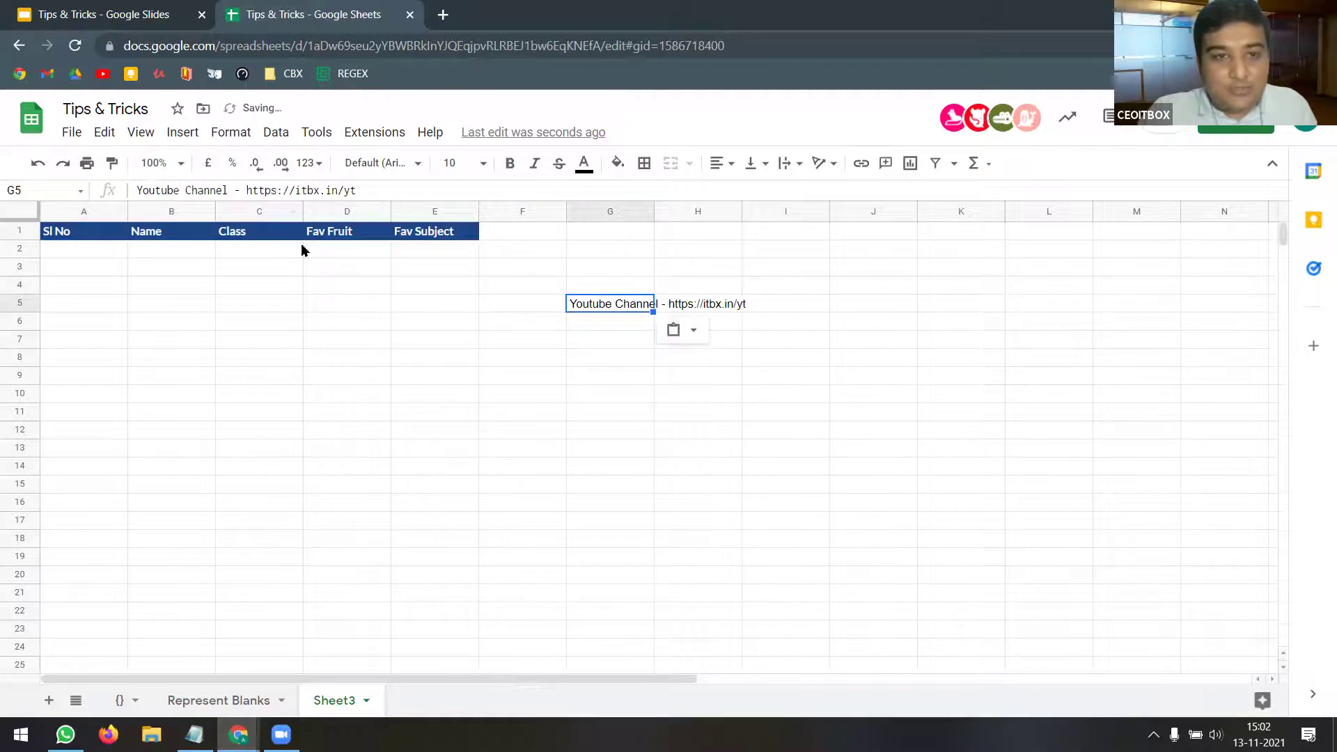
drag(247, 190, 382, 188)
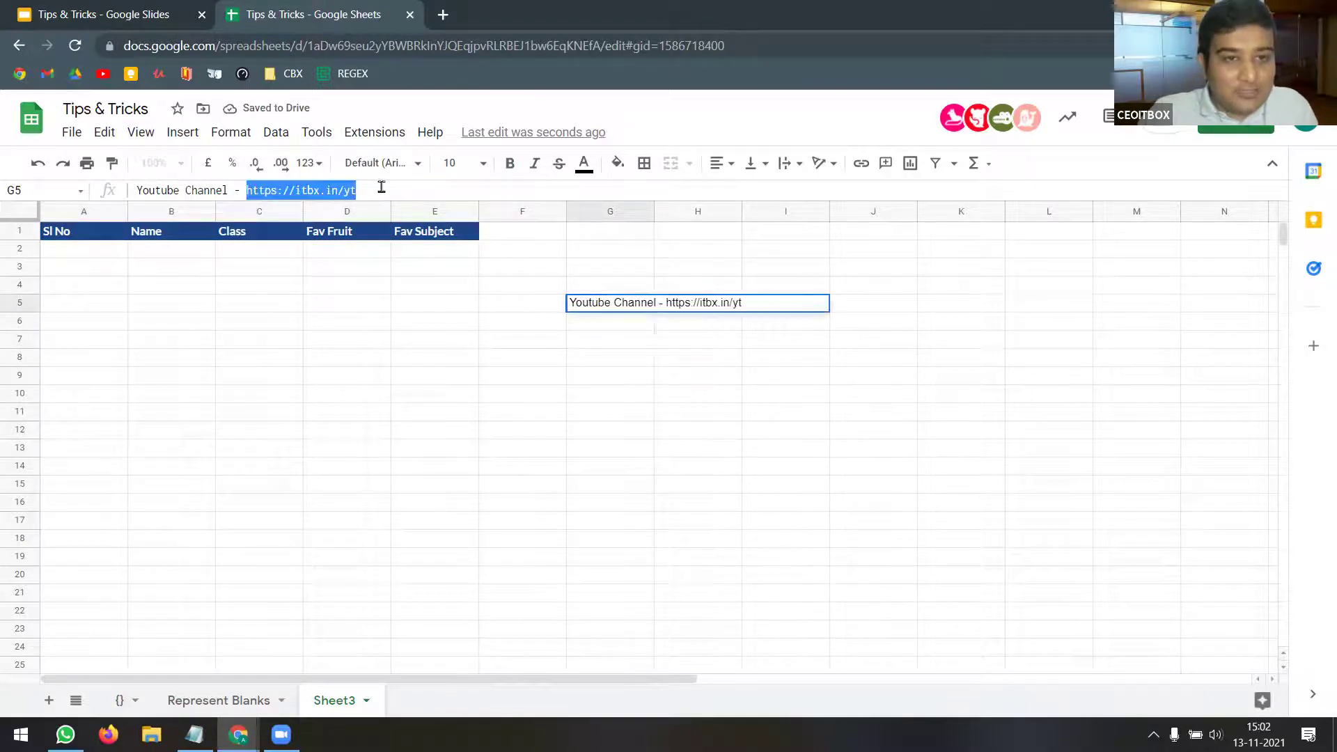
key(alt+Tab)
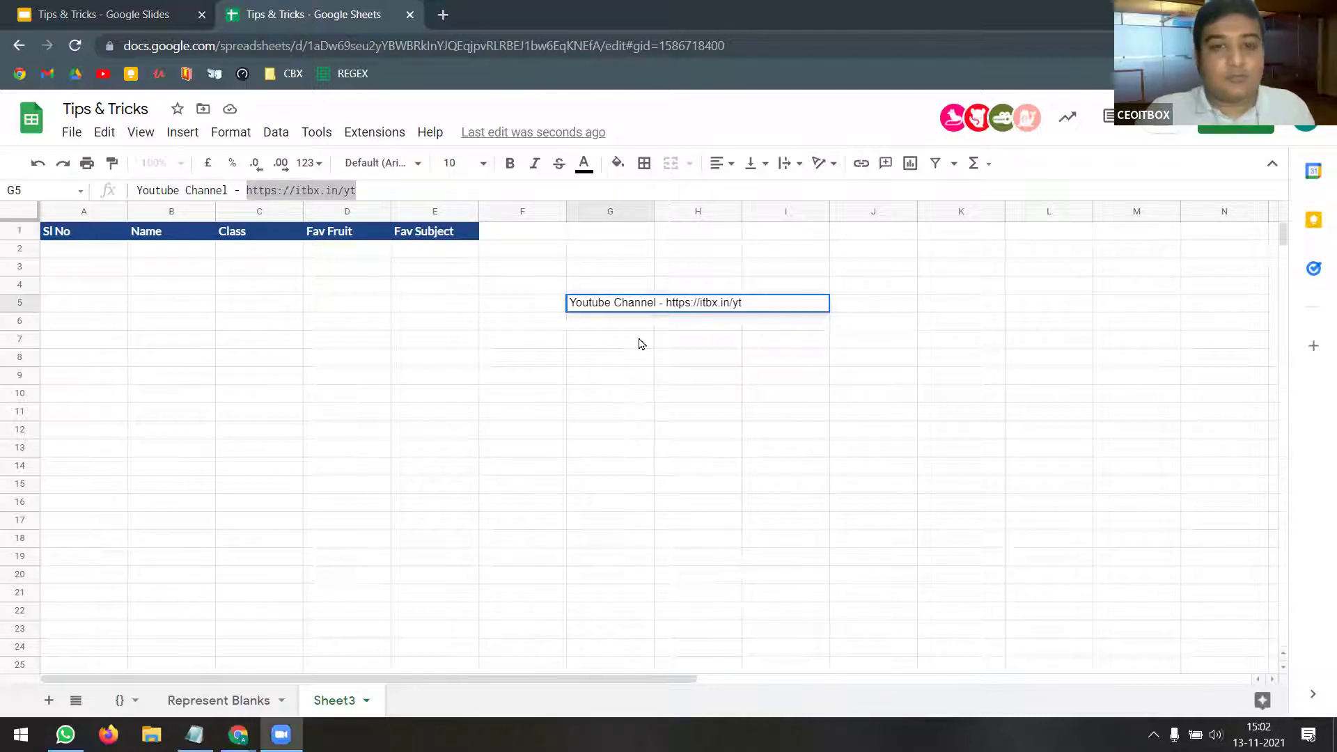
click(612, 338)
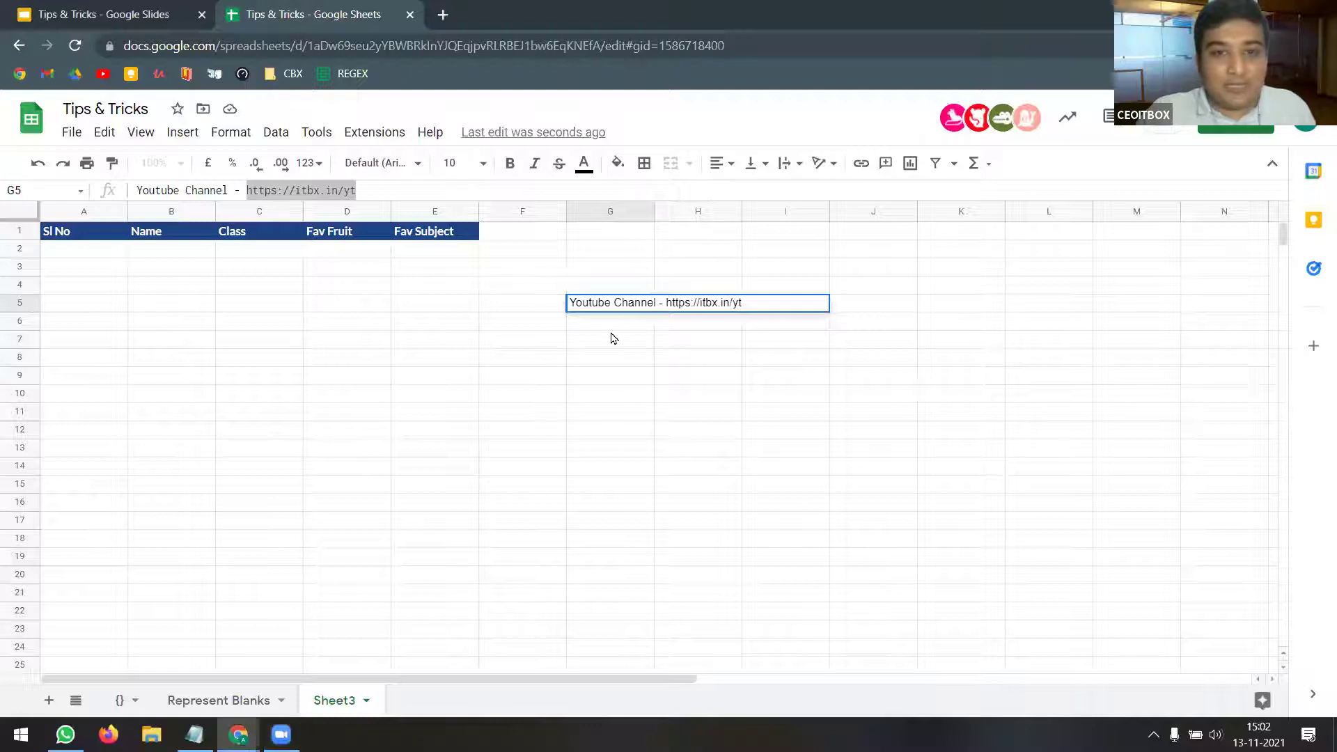
click(608, 308)
key(Delete)
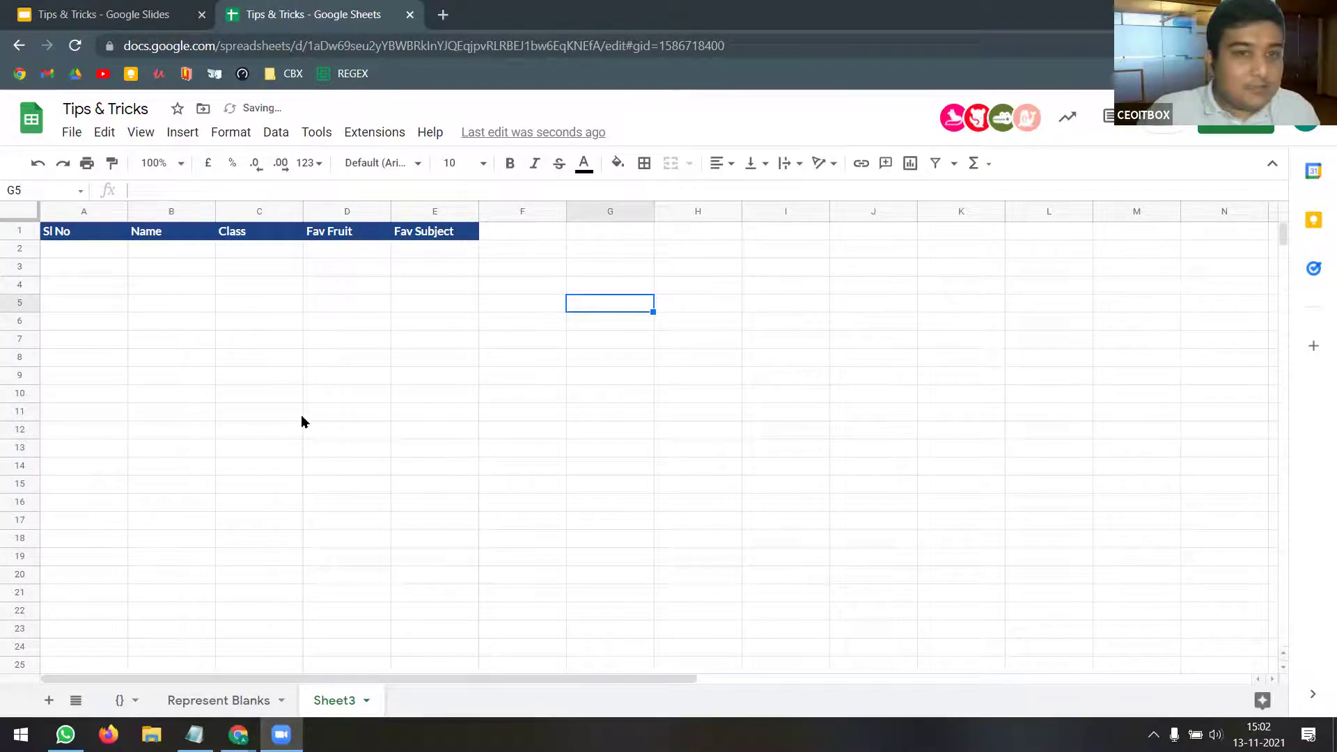
- Reselect Sheet3's header row A1:E1 and cell E1, then go to Represent Blanks
click(421, 233)
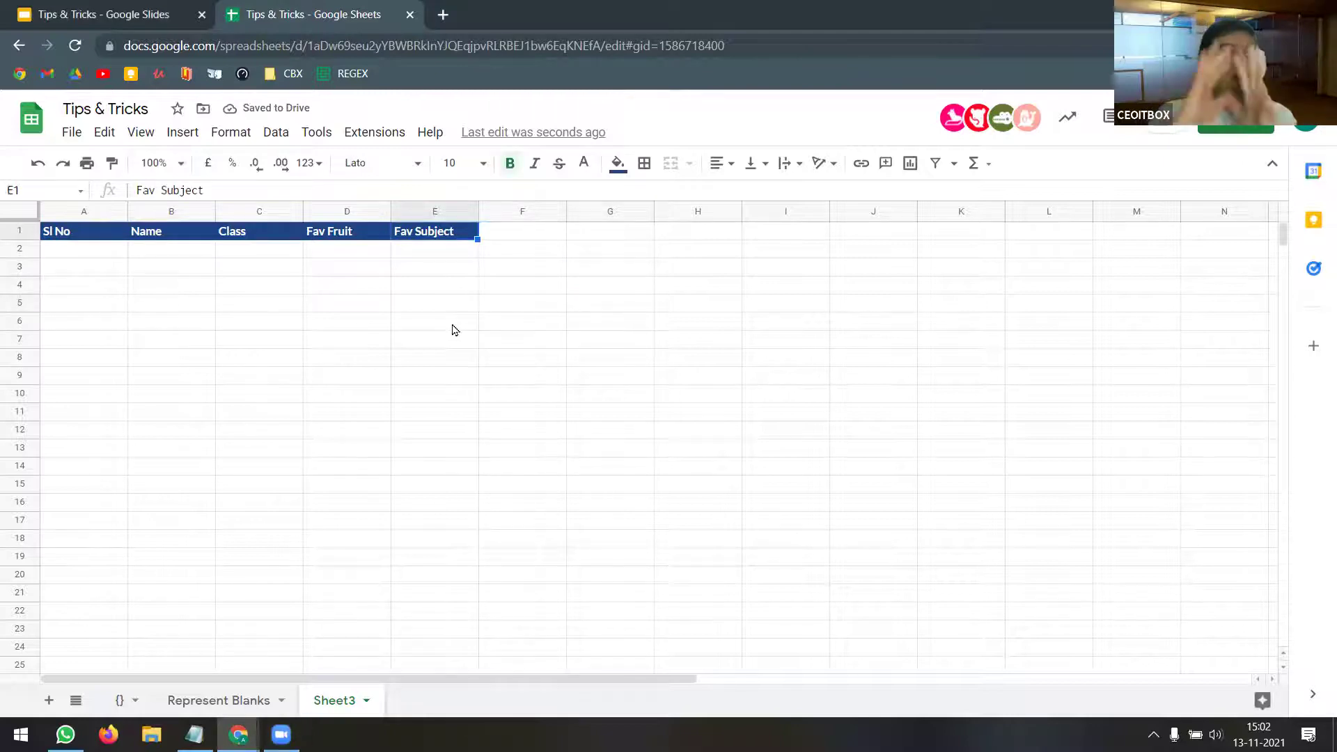
drag(115, 233, 411, 234)
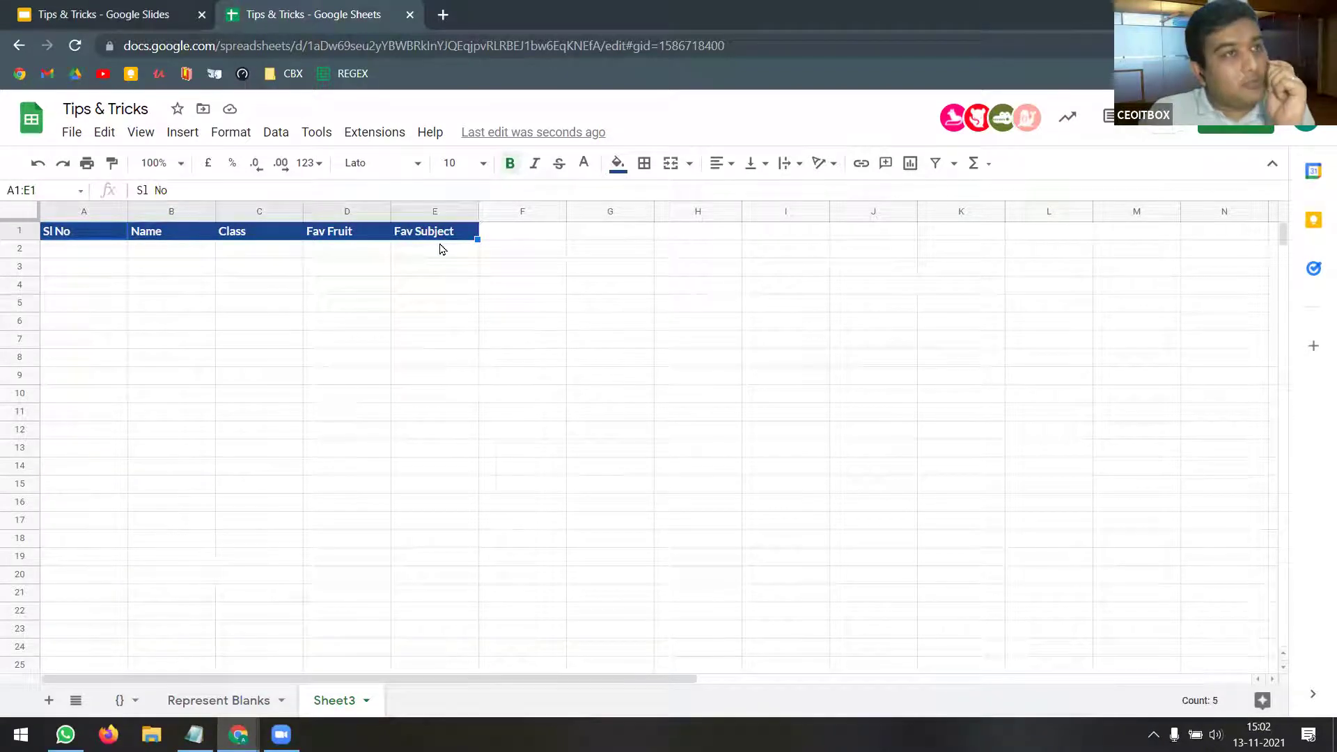
click(439, 239)
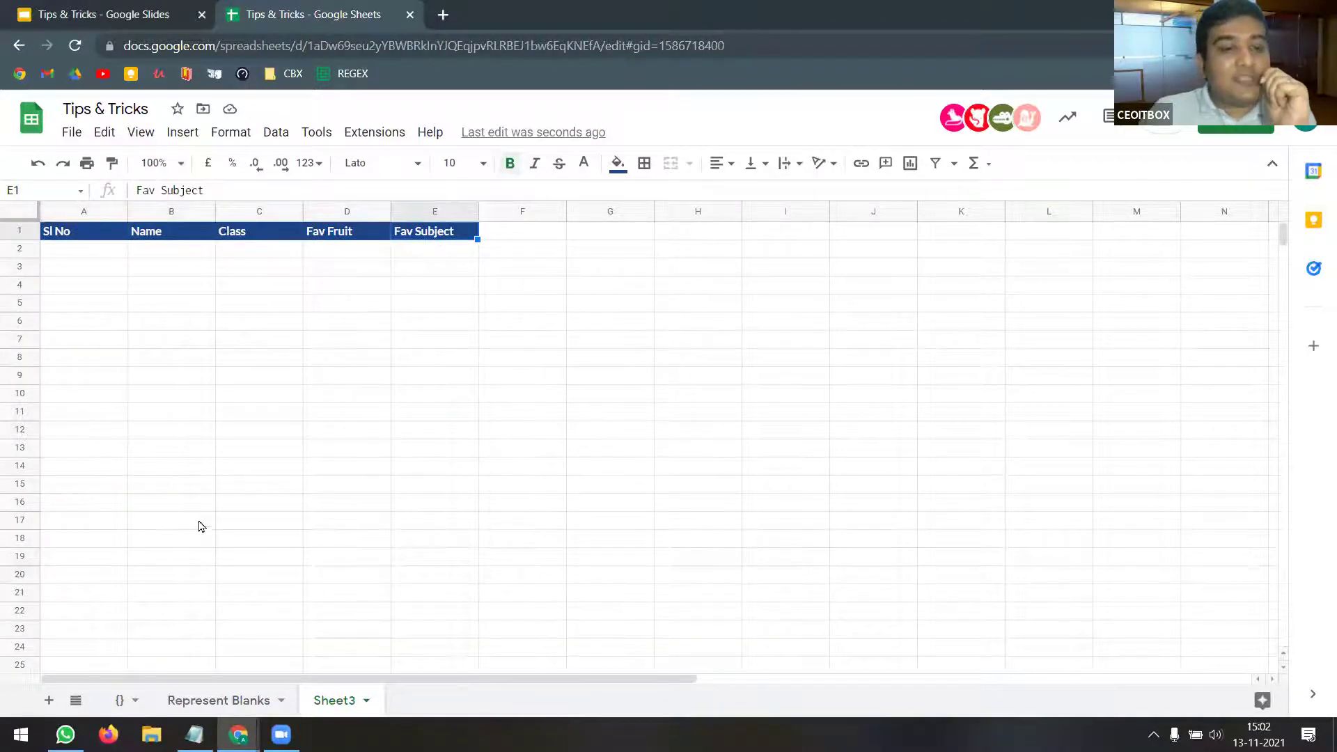
click(245, 696)
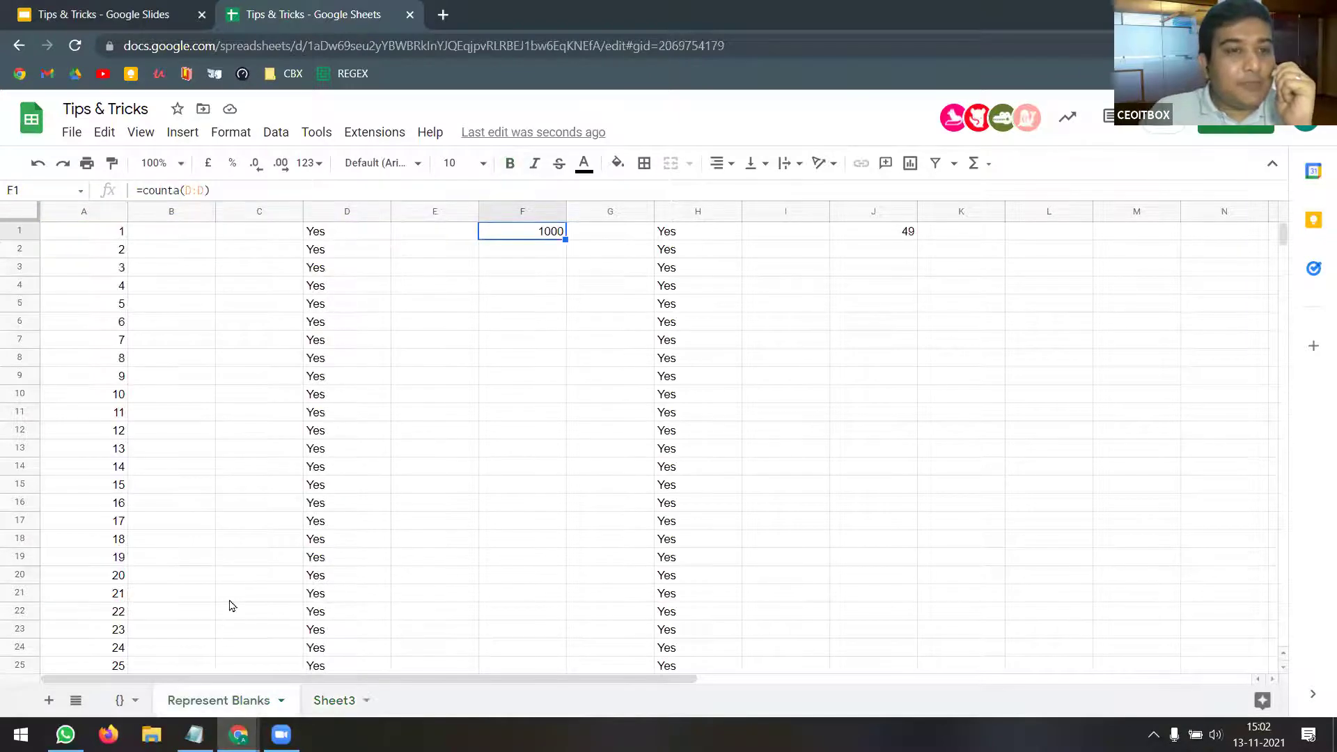
- Paint-format the Class header style from Sheet3's C1 onto D1 of Represent Blanks
click(363, 237)
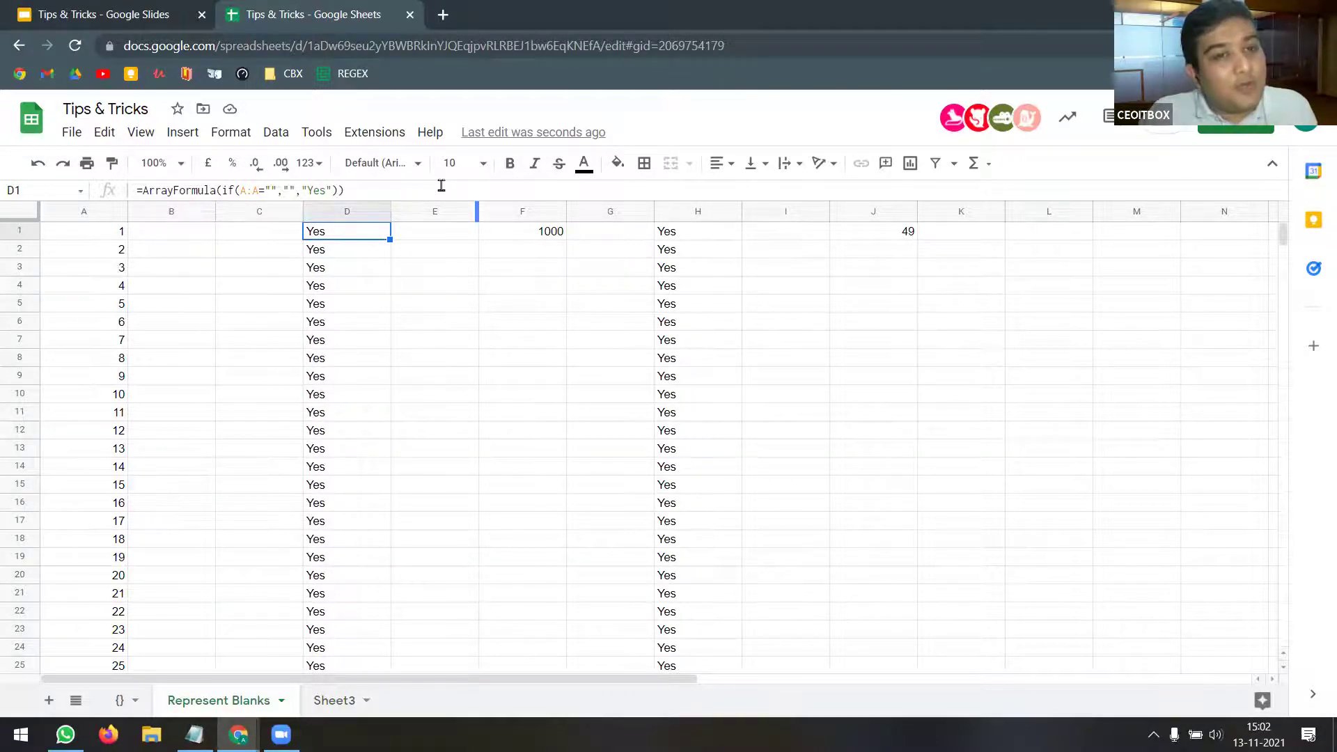
click(335, 699)
click(318, 234)
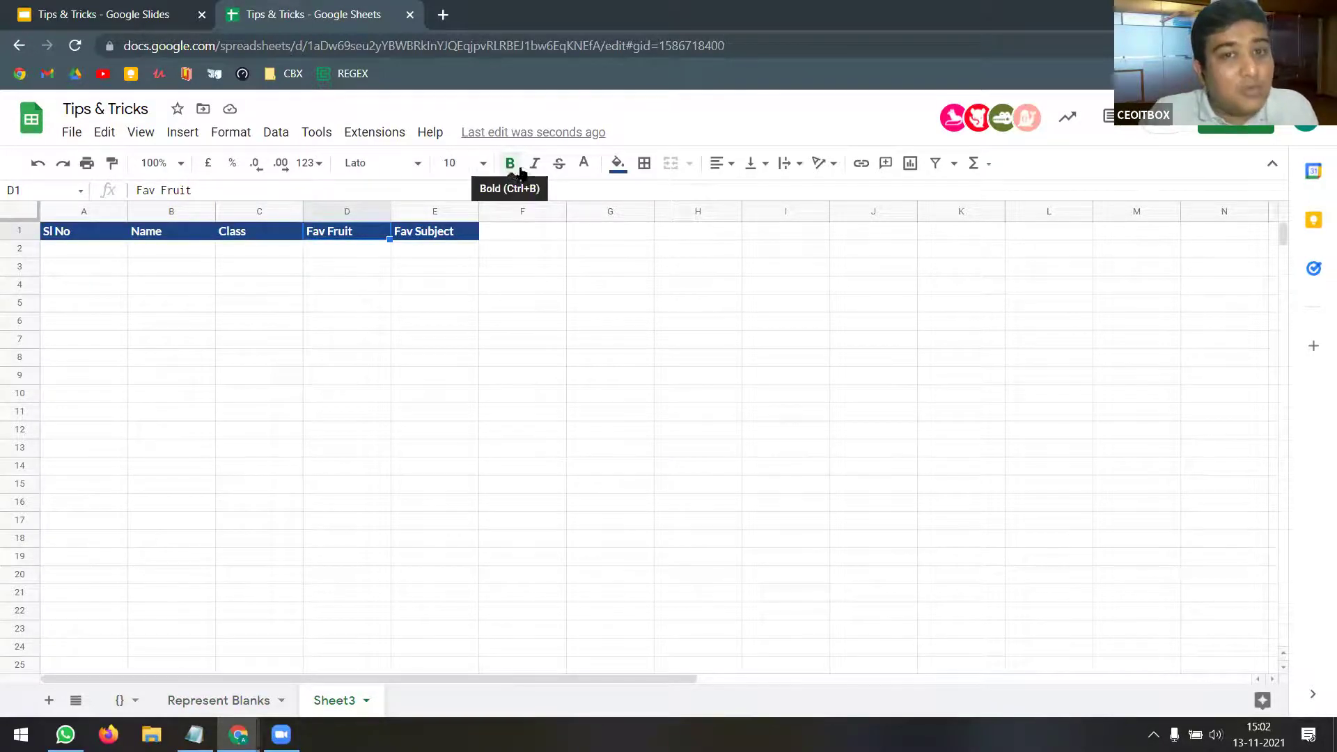
click(617, 167)
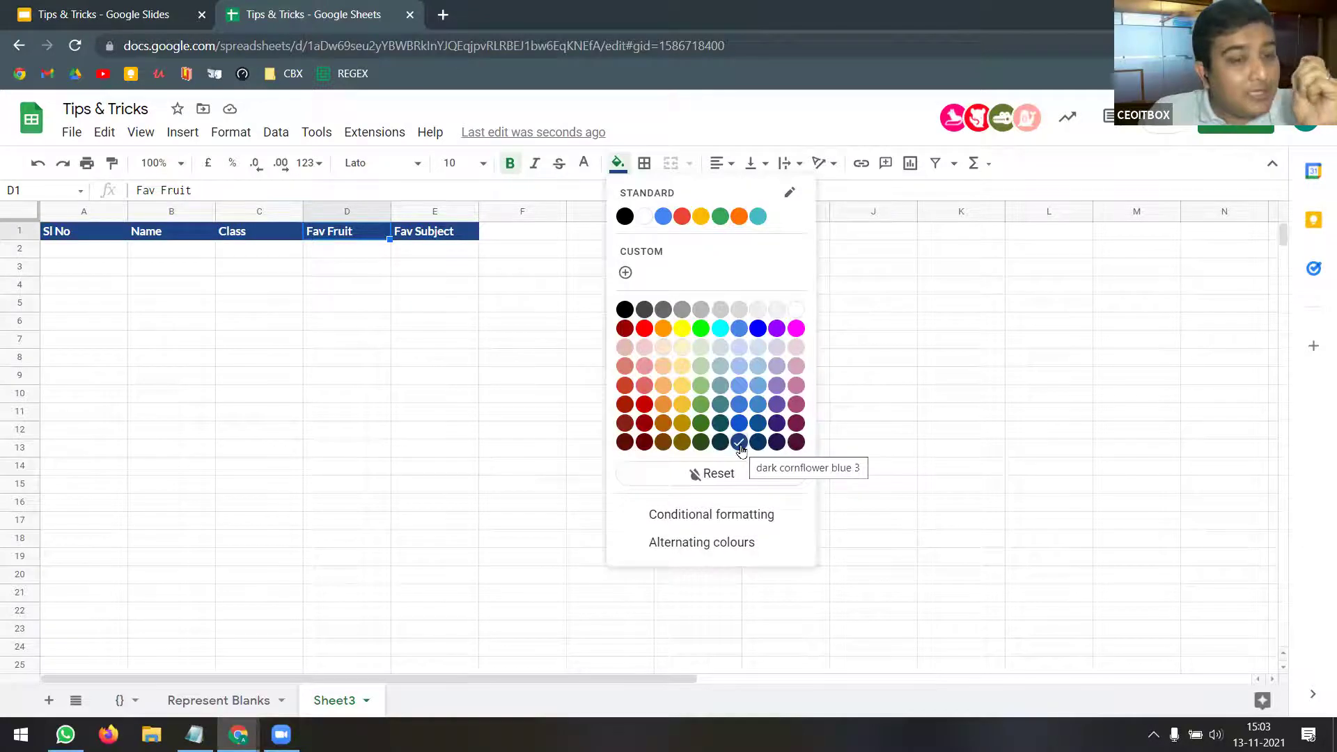
click(222, 700)
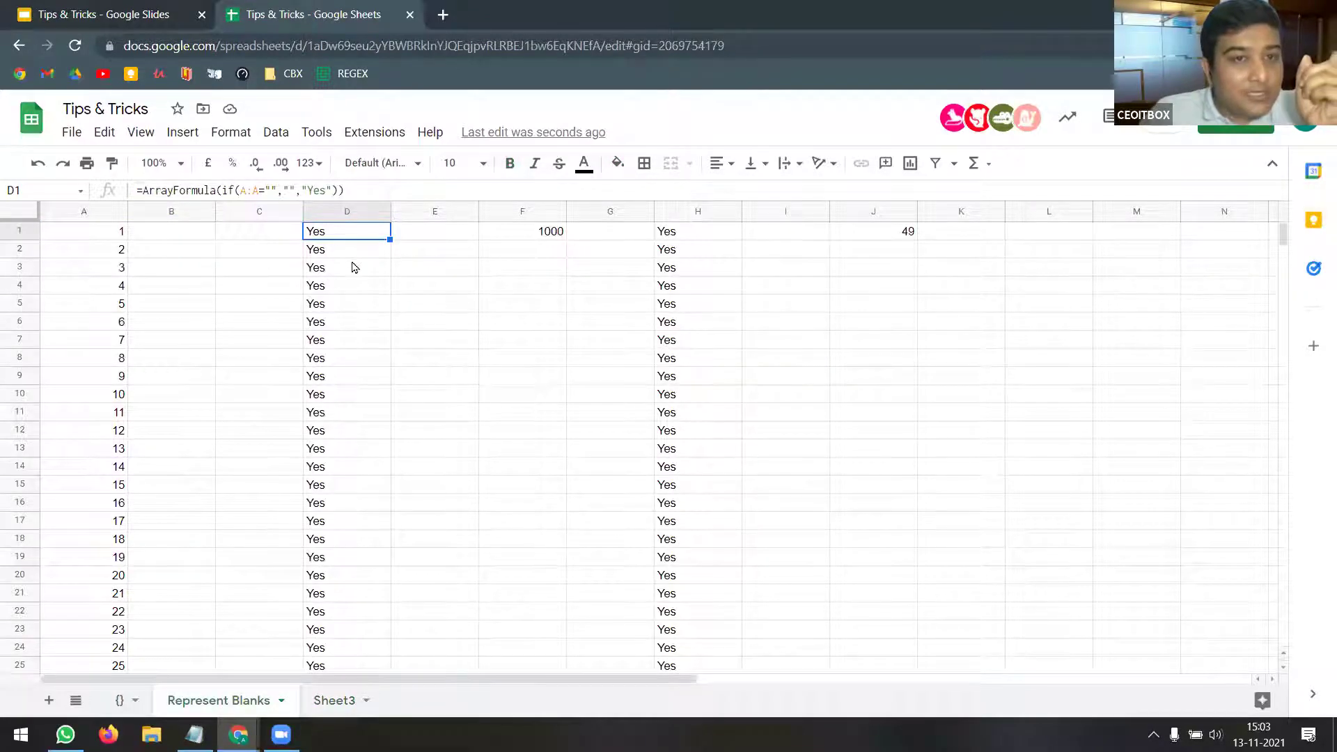
click(350, 705)
click(254, 237)
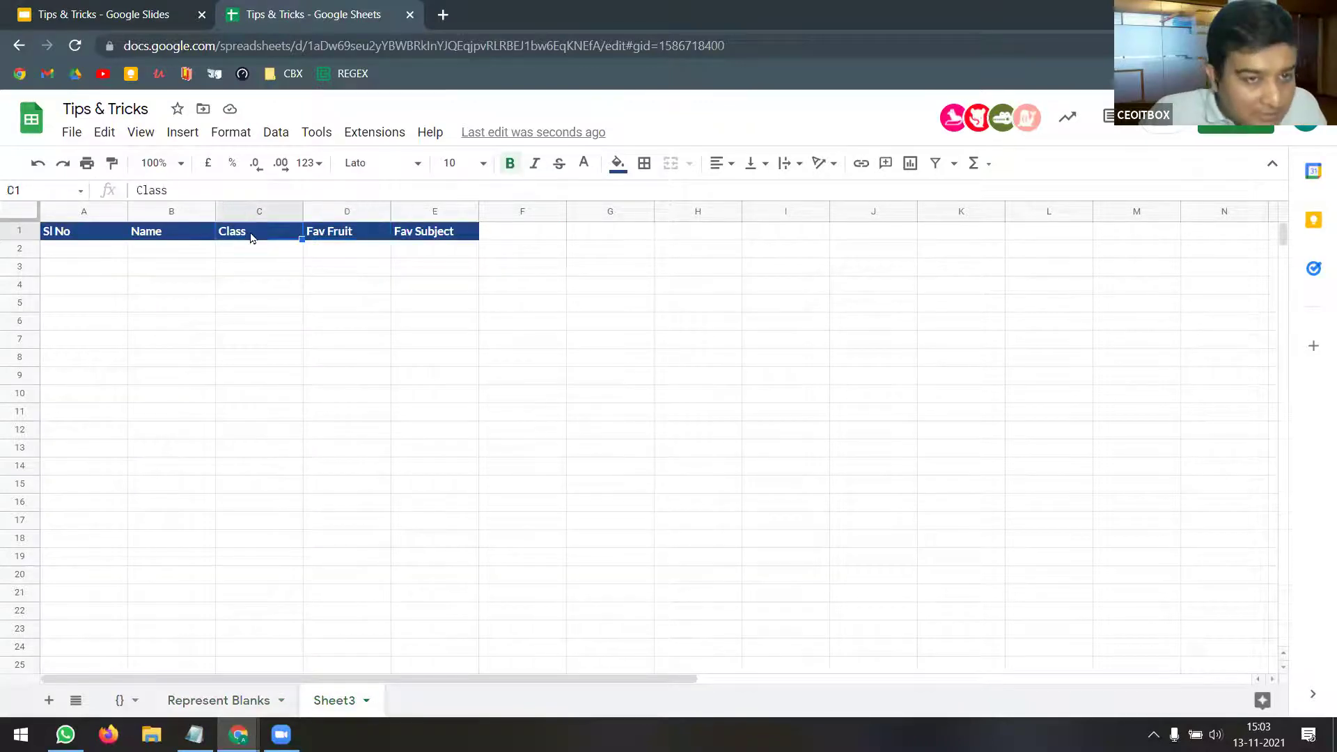
click(113, 165)
click(239, 702)
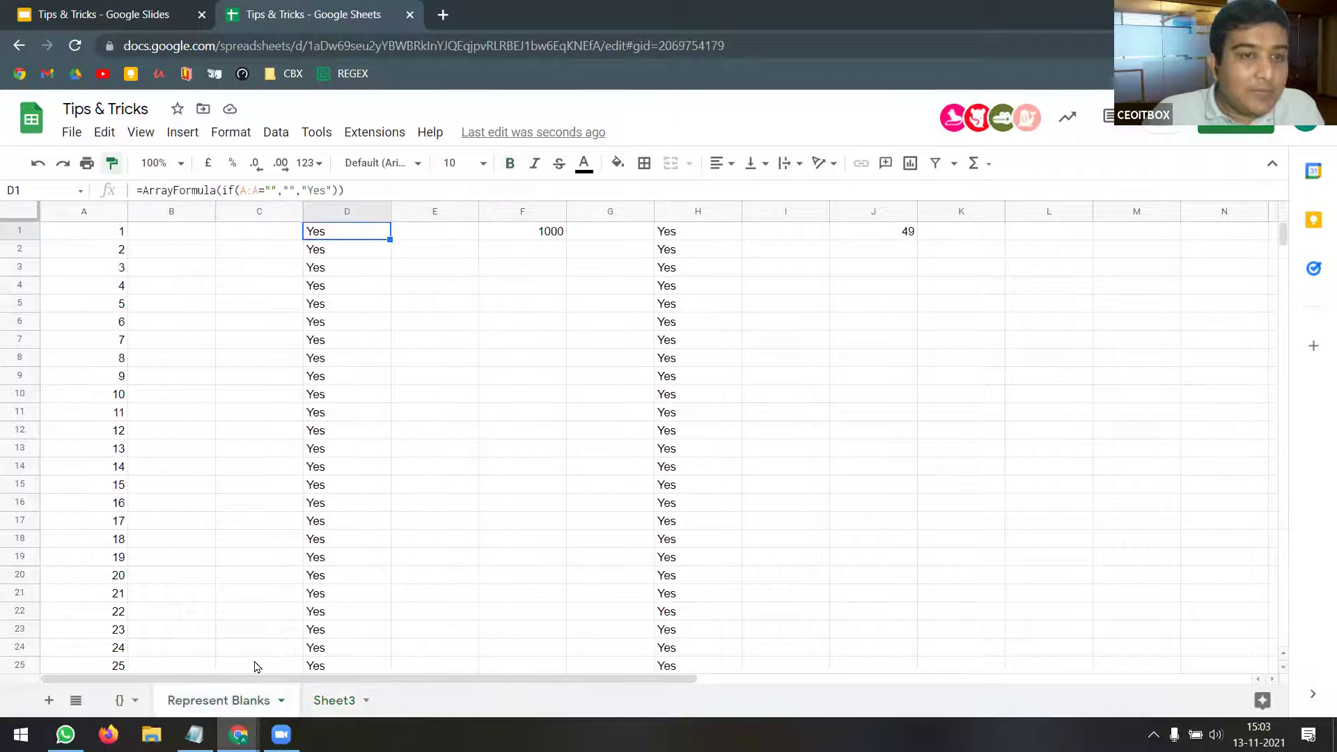
click(335, 237)
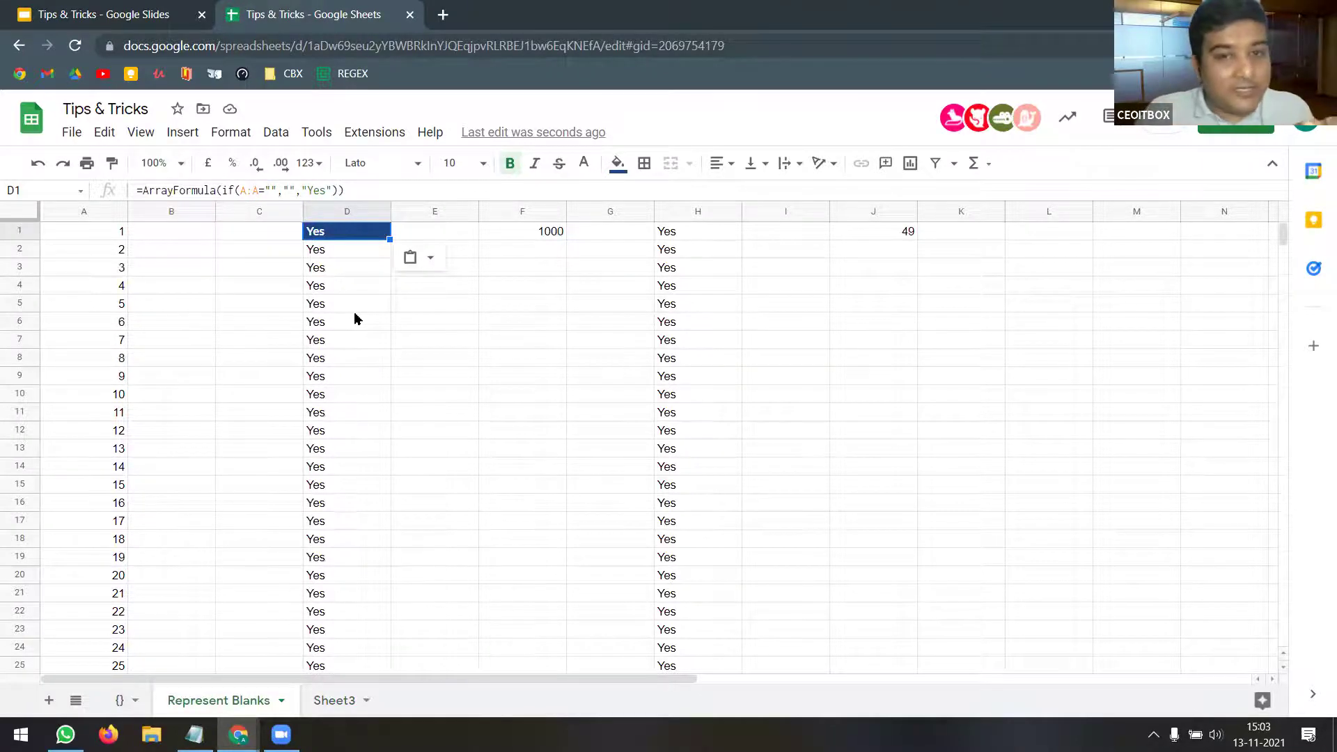
- Repeat the dark blue header formatting on H1, H6, D12, A14, A19, D22 and J1
click(664, 239)
key(ctrl+alt+v)
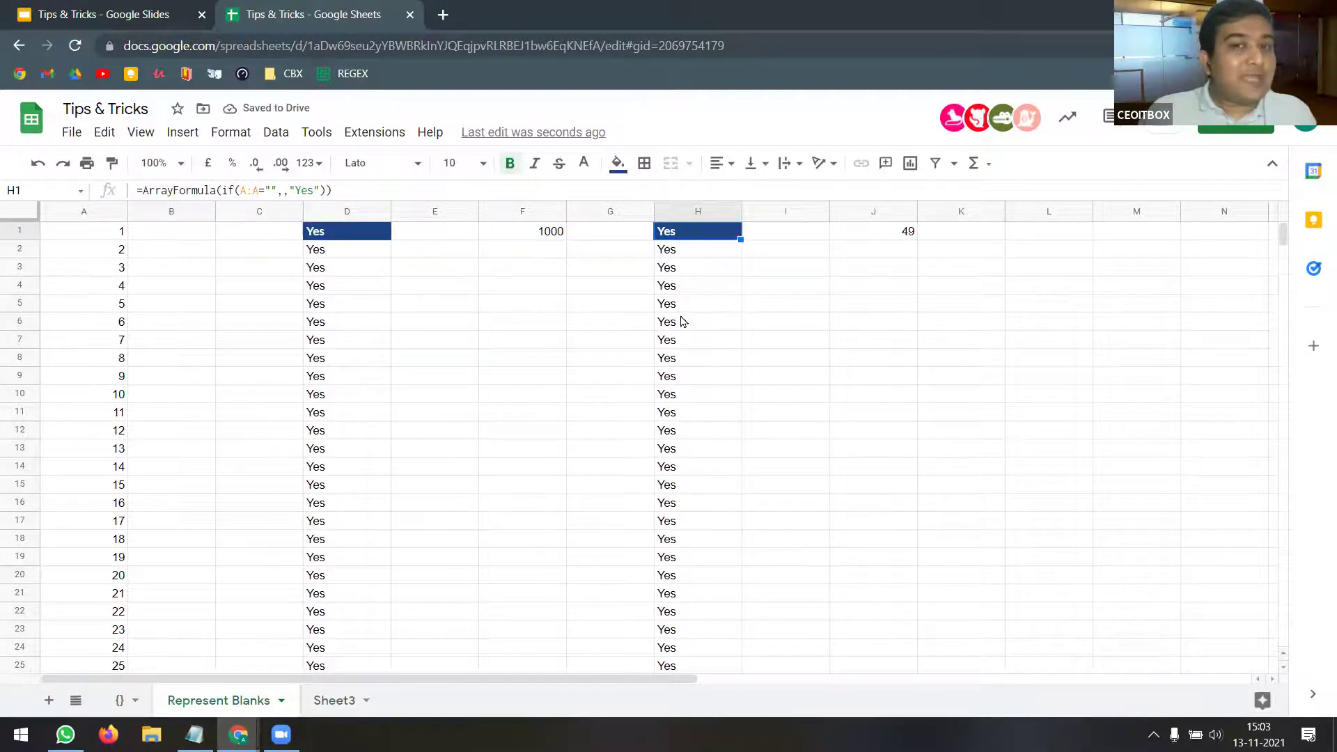
click(681, 326)
key(ctrl+alt+v)
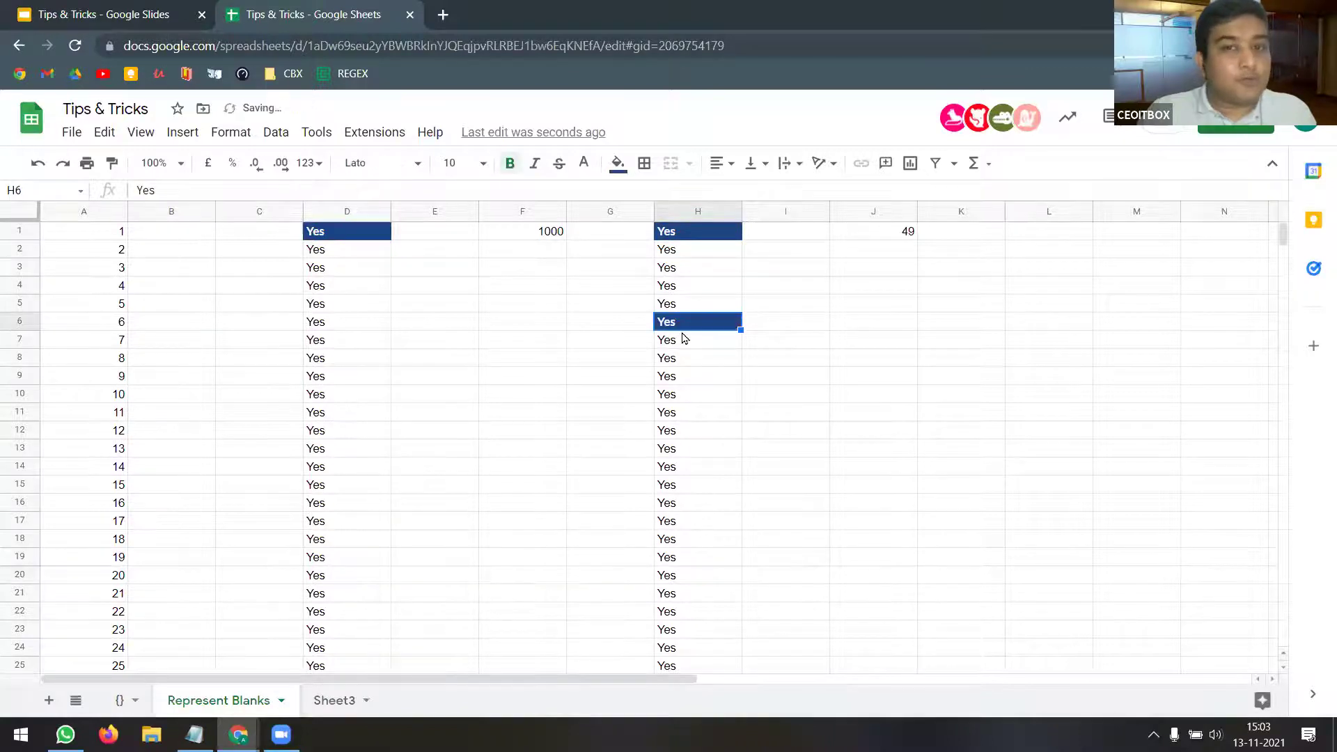
click(349, 433)
key(ctrl+alt+v)
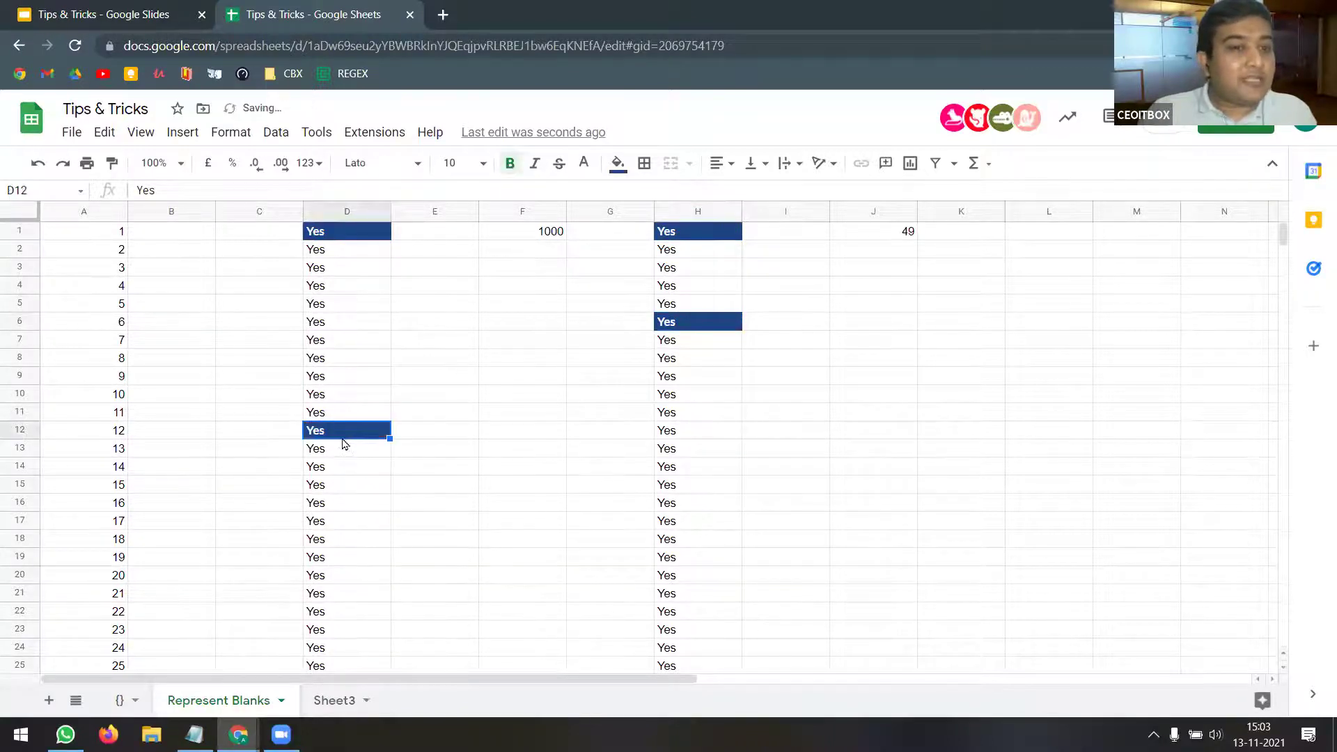
click(108, 472)
key(ctrl+alt+v)
click(114, 555)
key(ctrl+alt+v)
click(324, 615)
key(ctrl+alt+v)
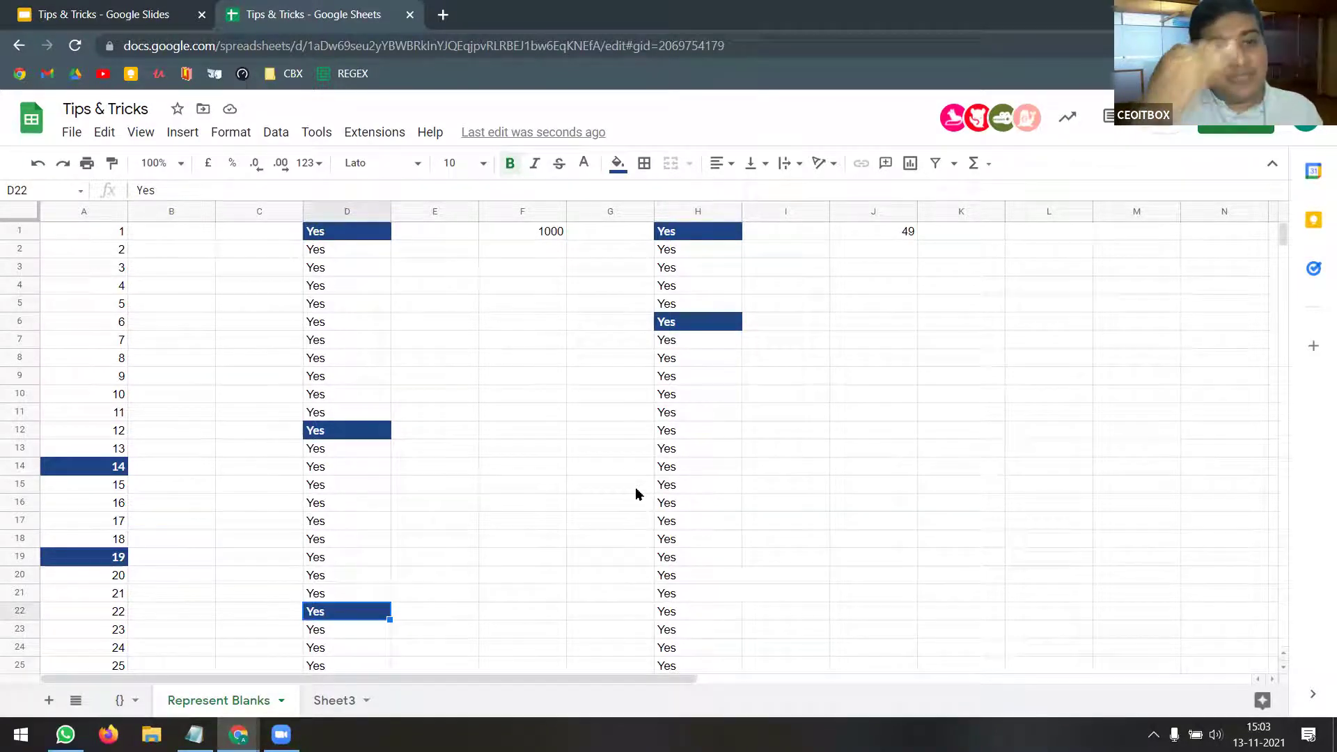
click(902, 236)
key(ctrl+y)
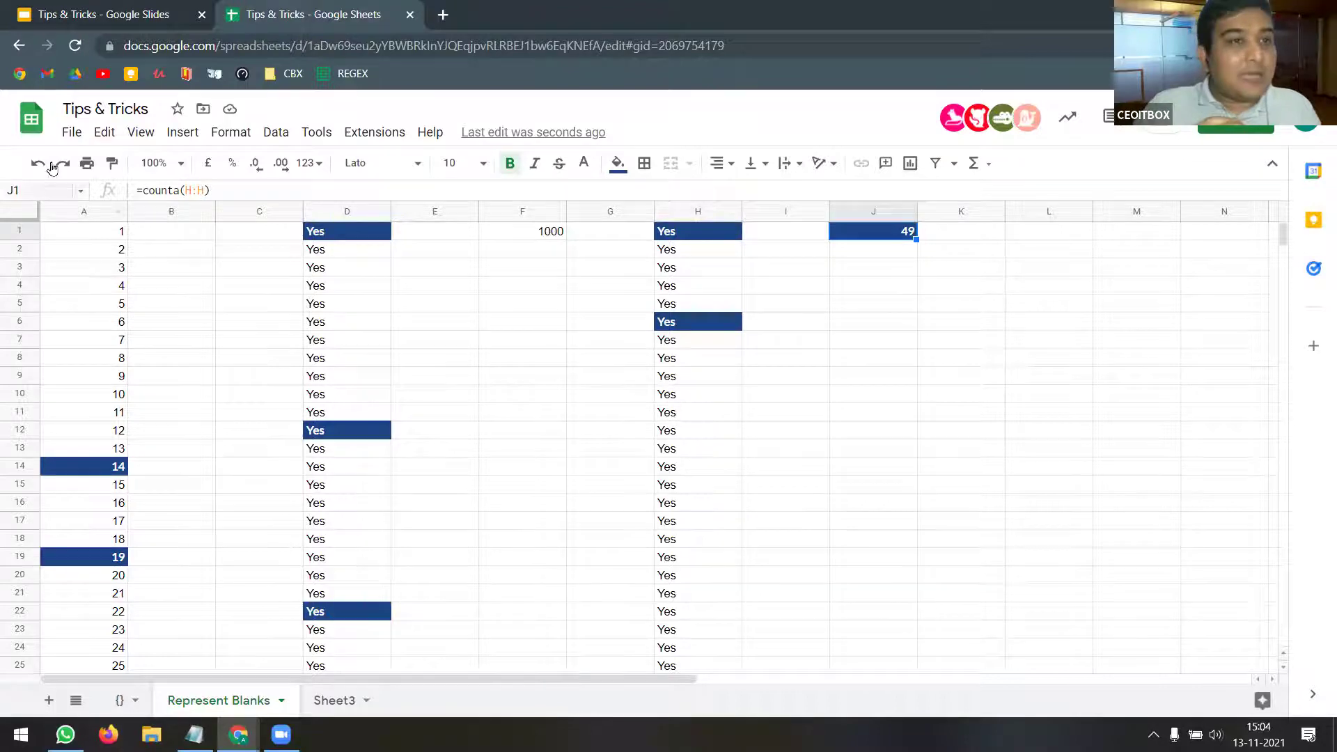
- Download the spreadsheet as Tips & Tricks.xlsx and open it in Excel
click(71, 139)
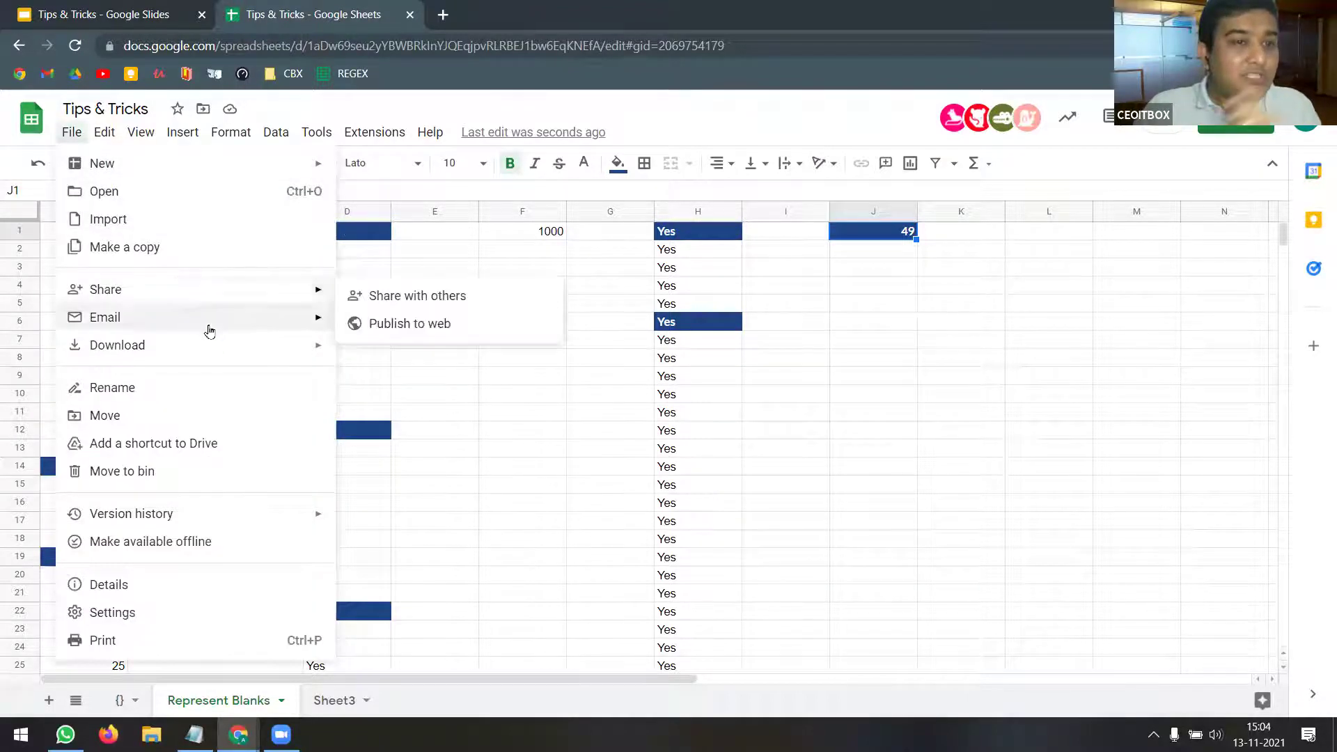
mouse_move(209, 350)
click(498, 341)
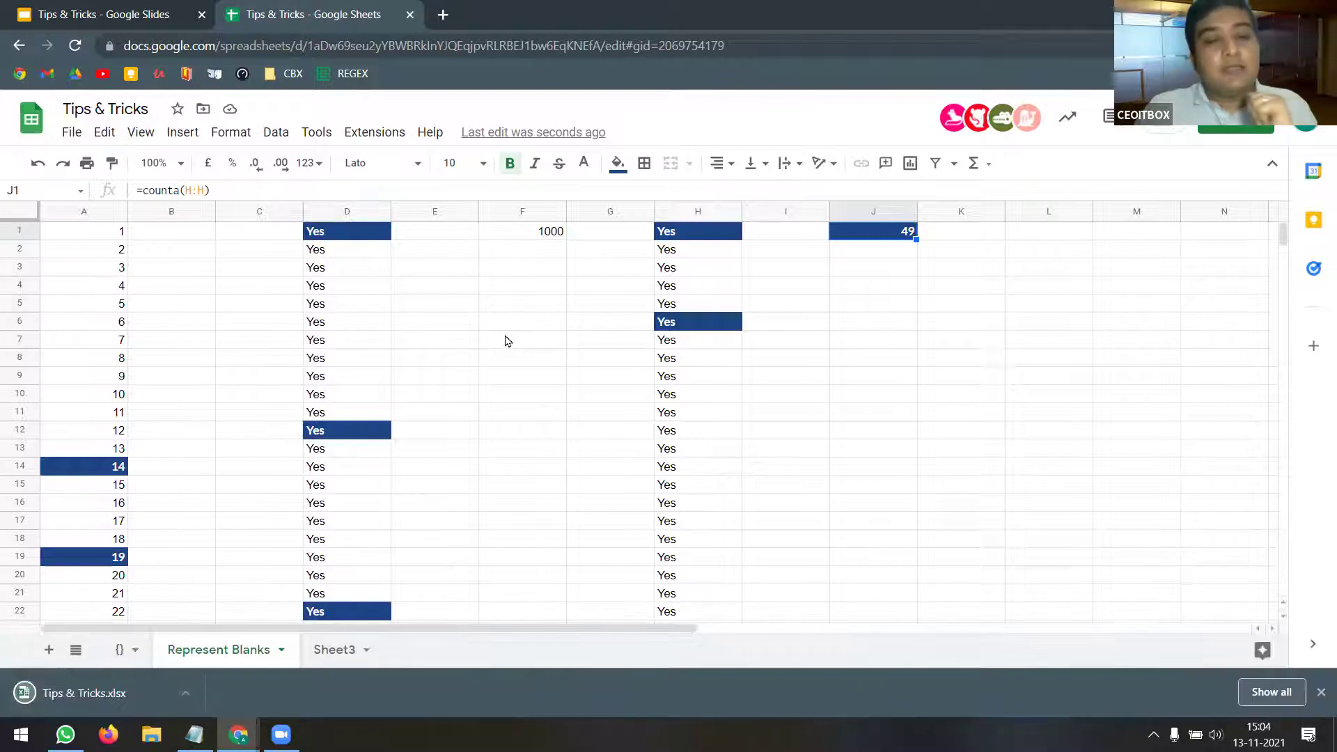
click(145, 693)
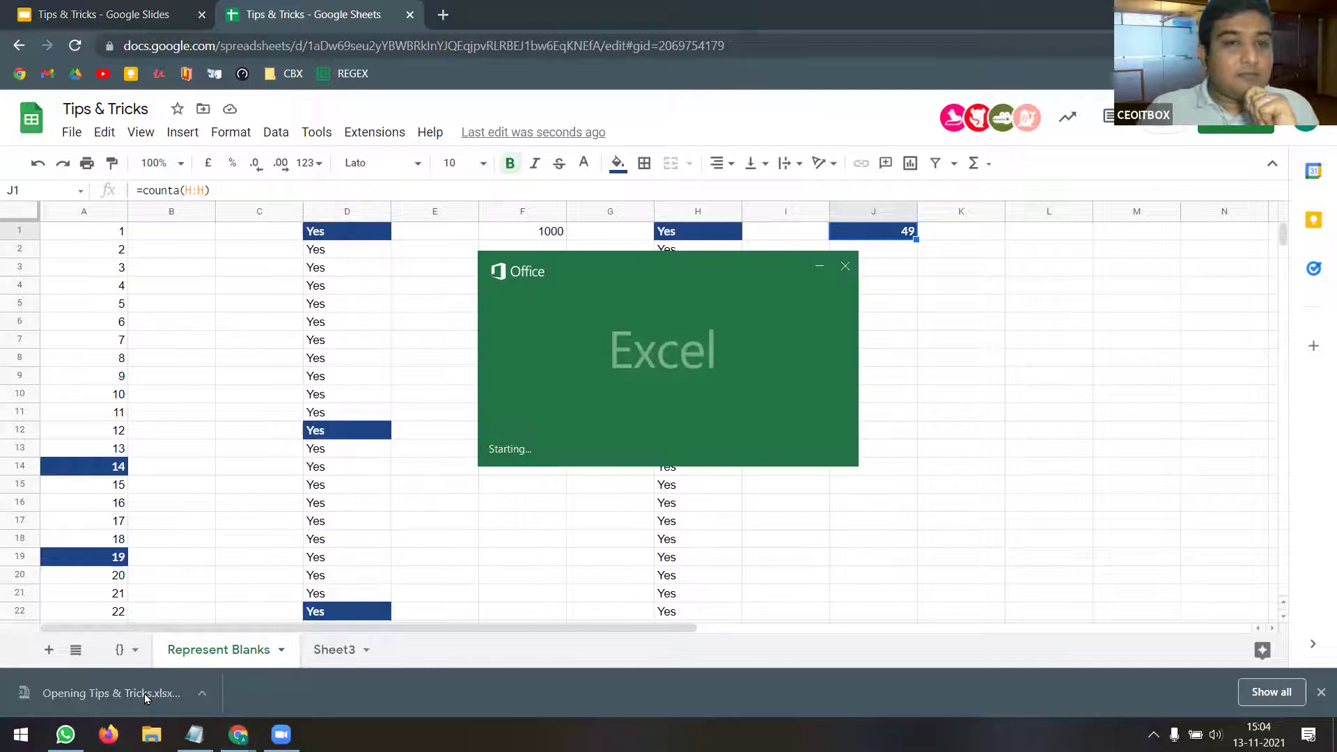
click(72, 133)
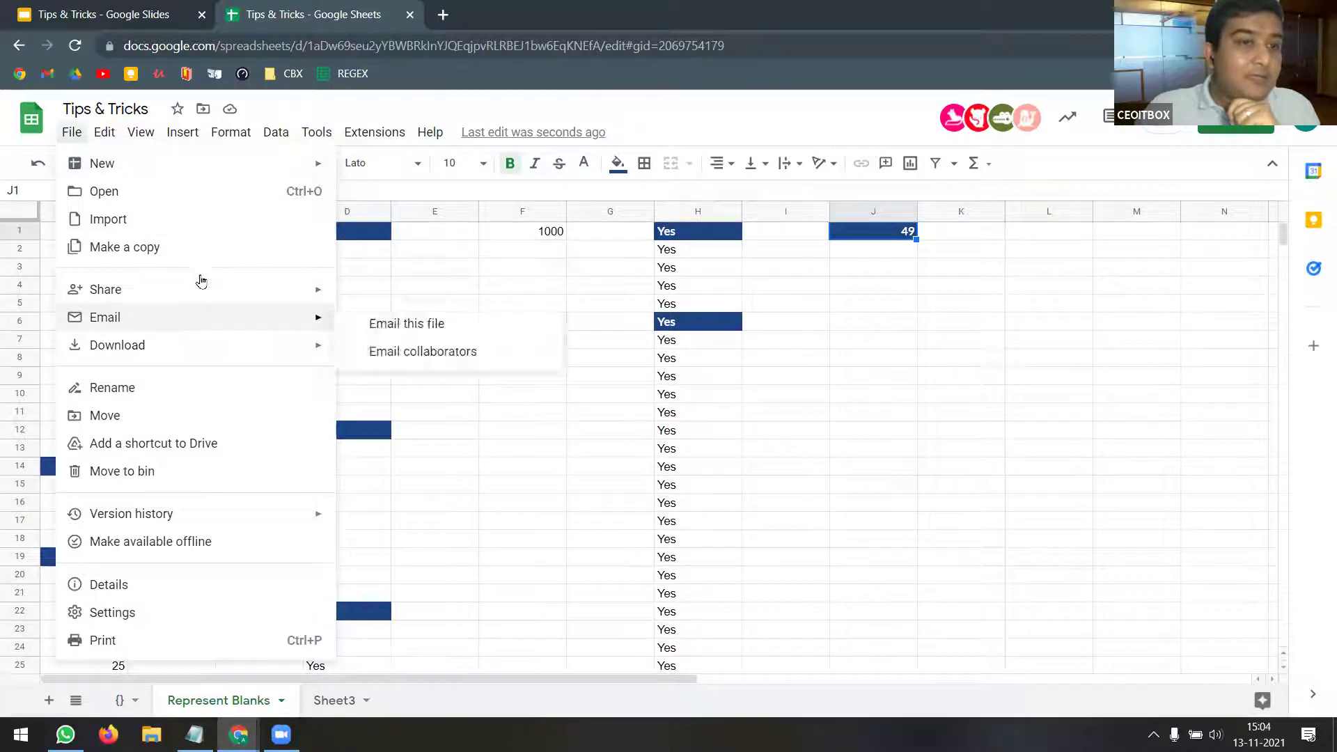
mouse_move(257, 346)
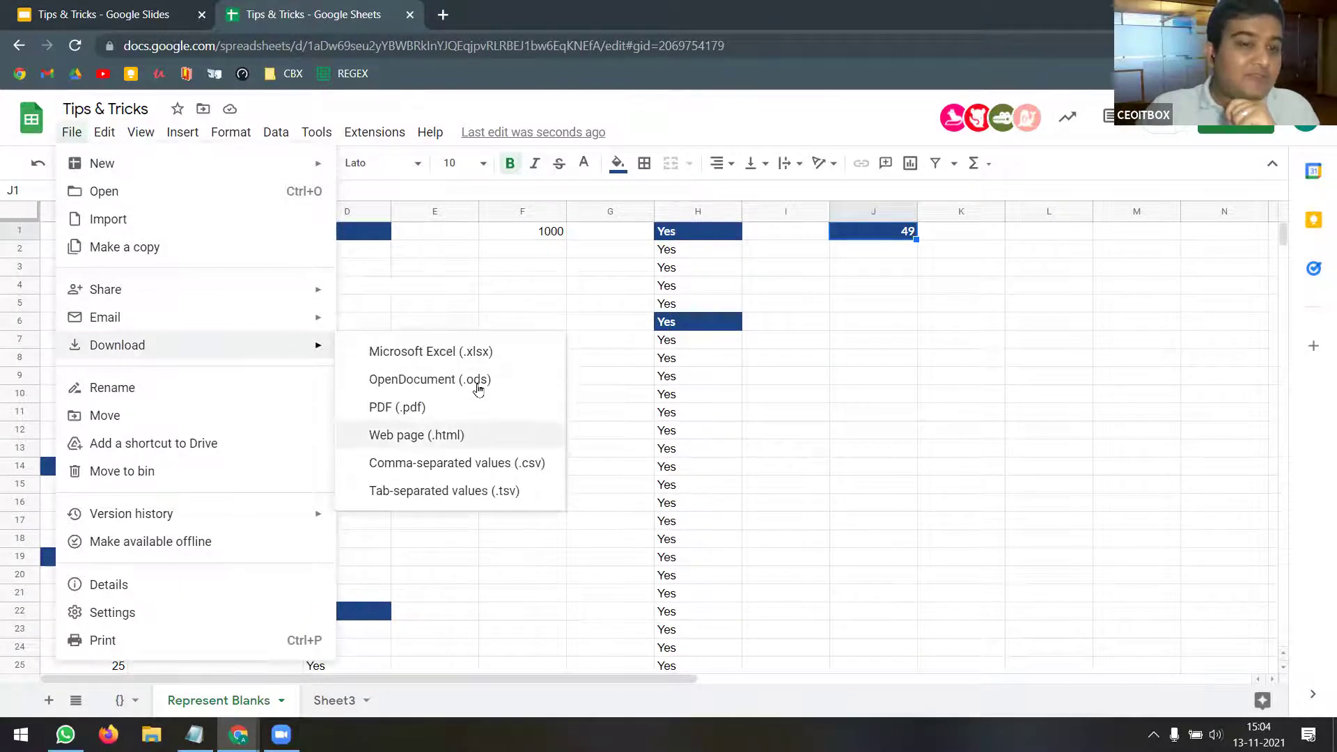
click(1057, 288)
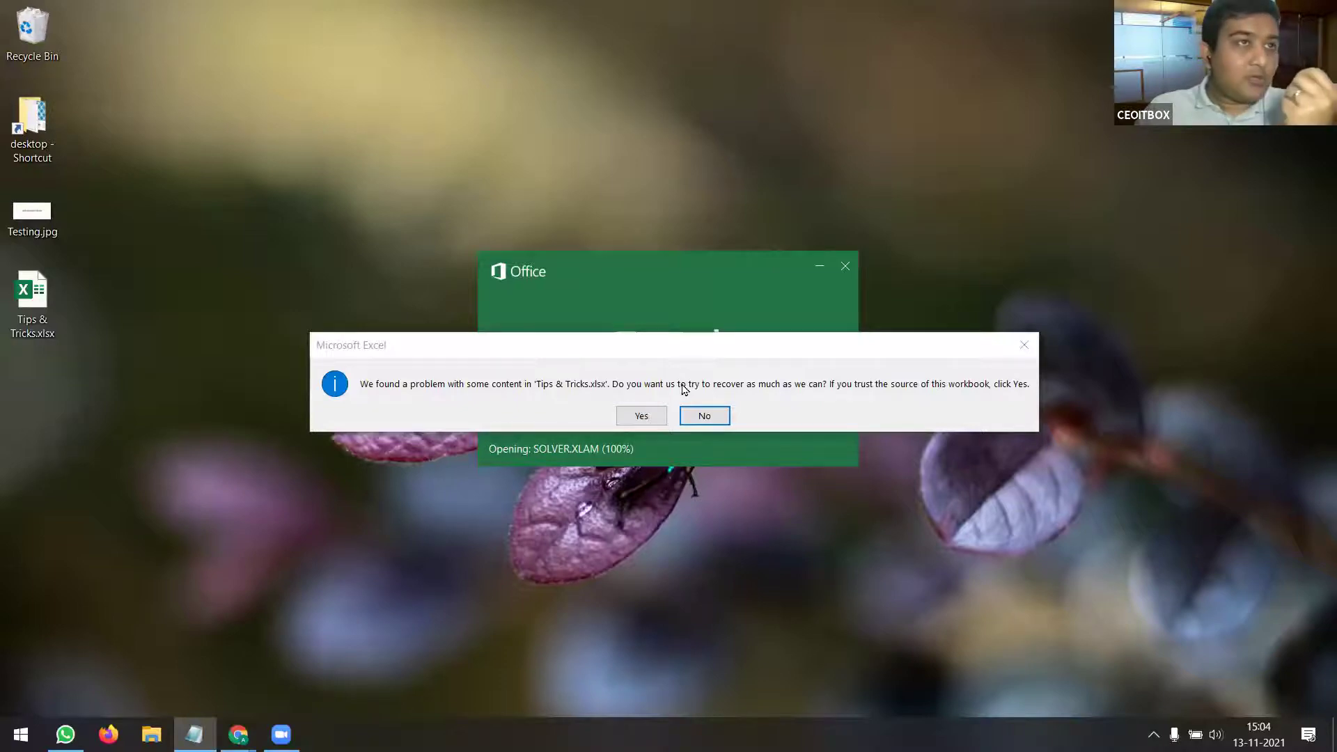
- Recover Tips & Tricks.xlsx, enable editing, close the repair report and show Represent Blanks
click(645, 416)
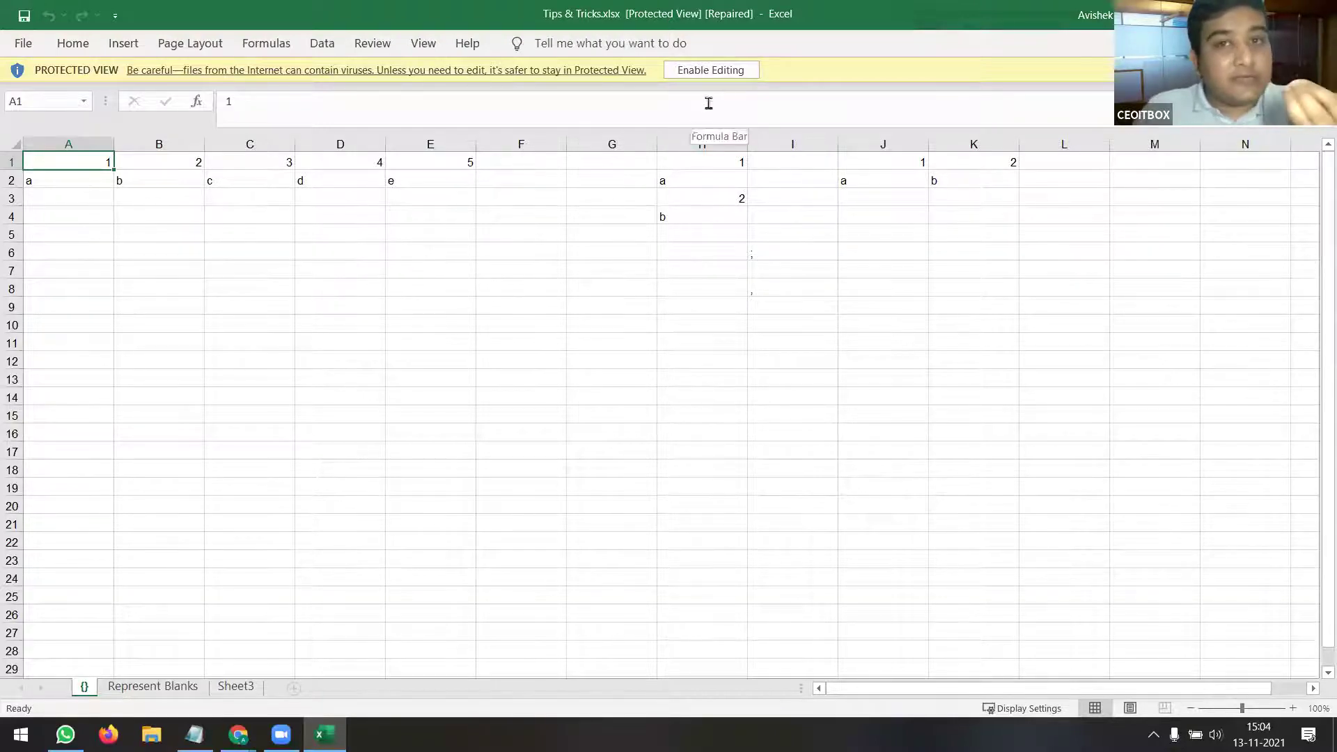
click(717, 70)
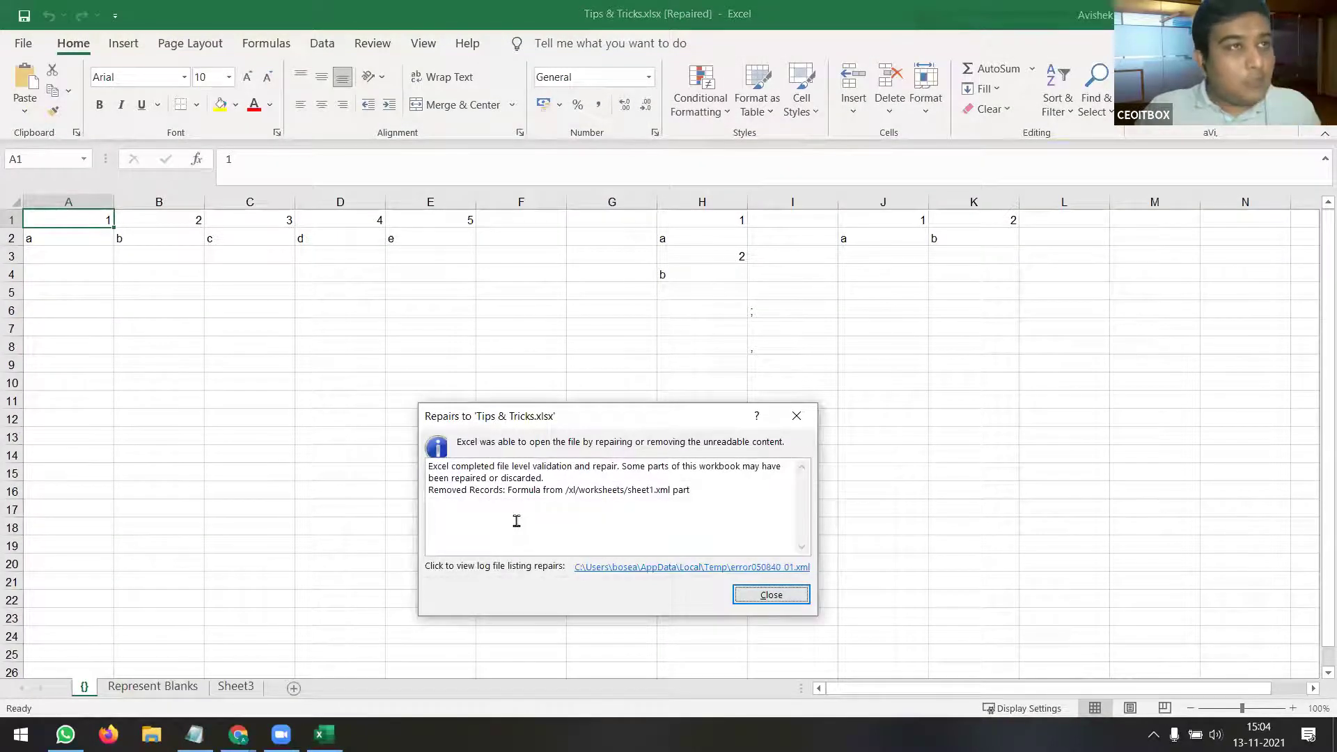
click(796, 595)
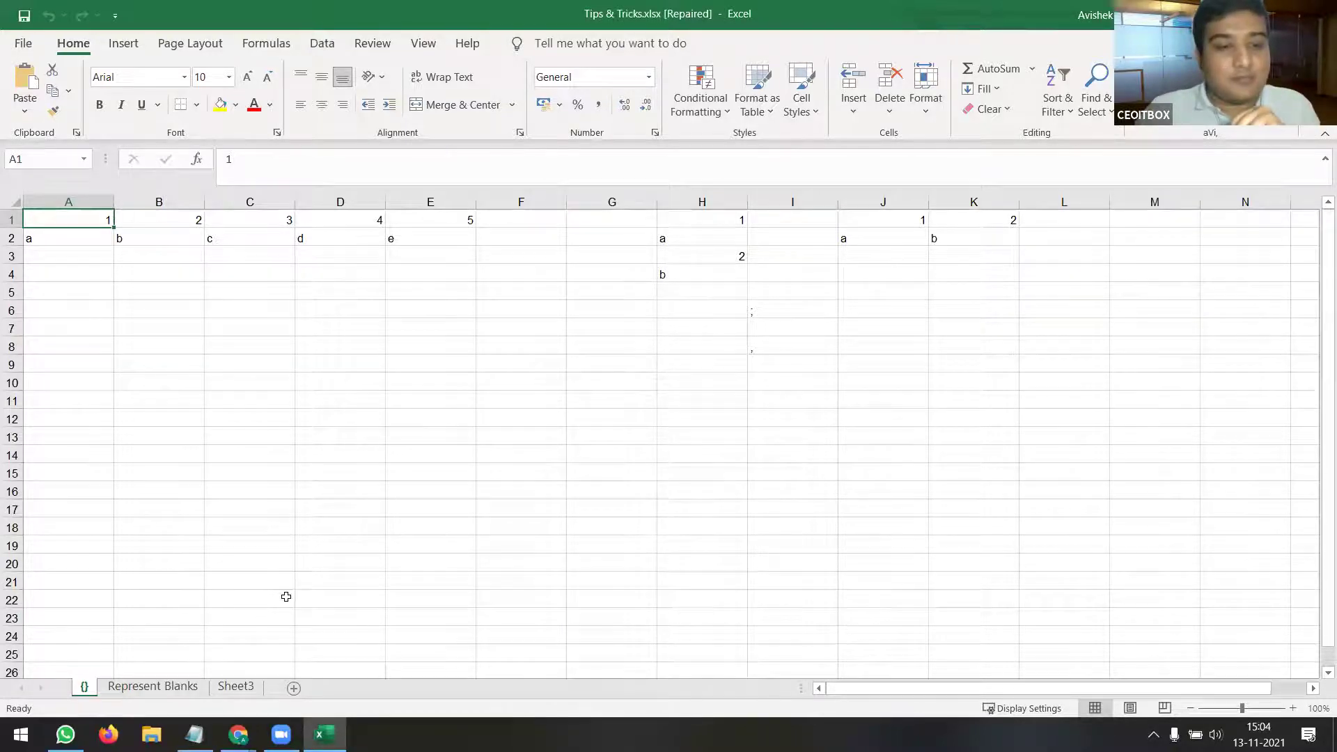
click(155, 686)
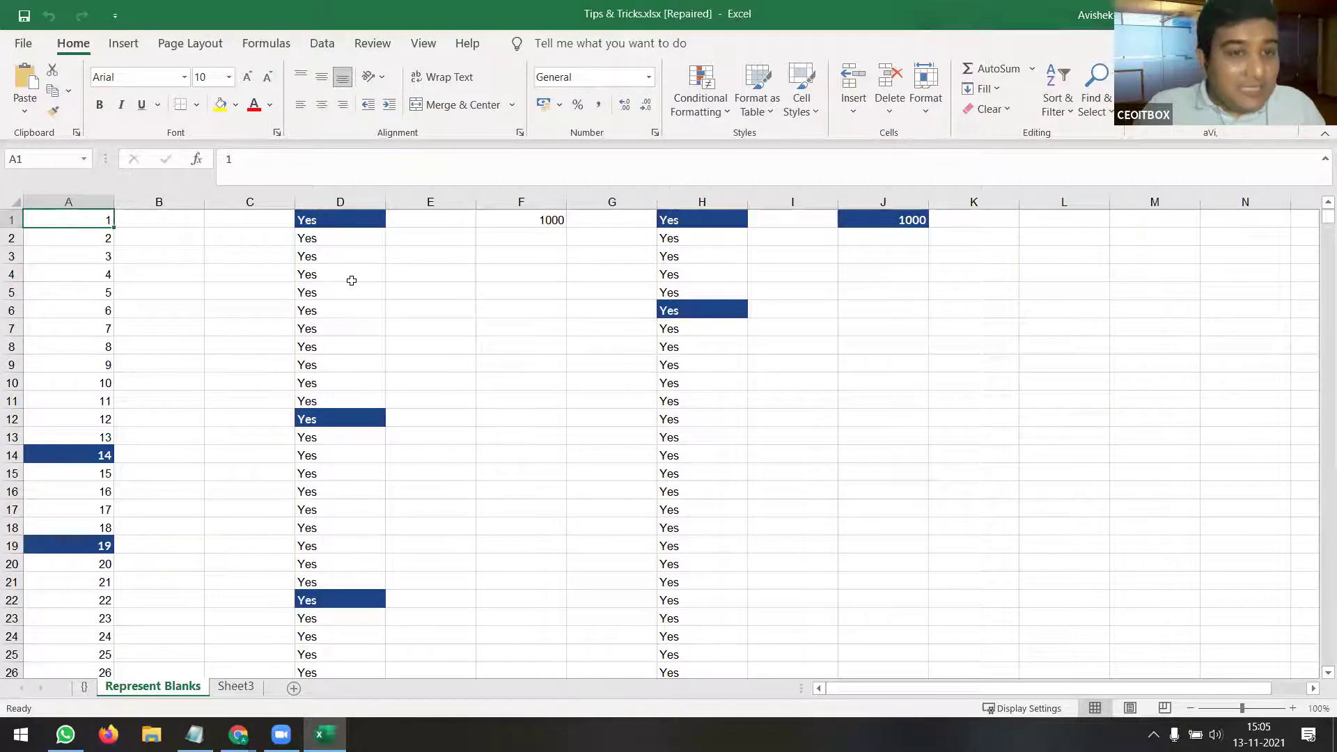
- Format-paint D1's dark-blue fill onto F8, F12, F17, K13, K8, M17, J19:K19, I17 and I12
click(342, 223)
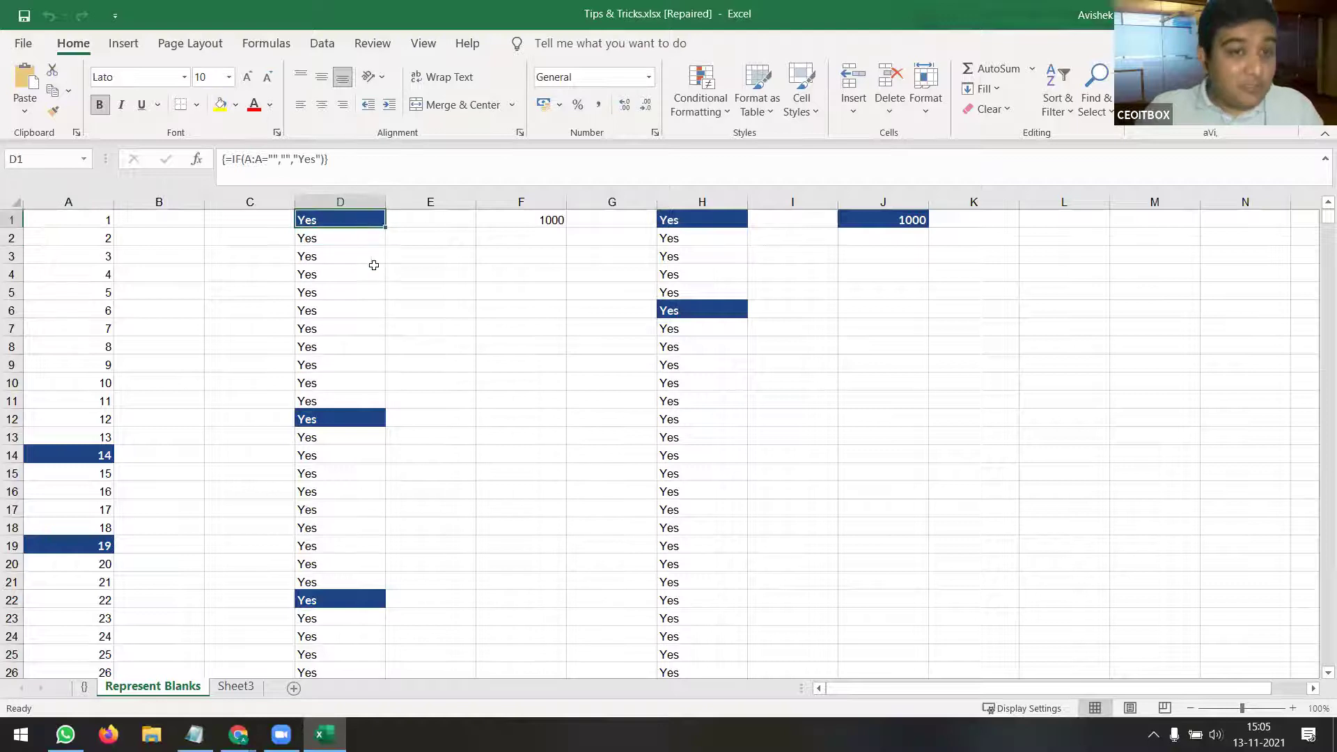
click(54, 113)
drag(529, 347, 531, 354)
click(550, 416)
click(547, 511)
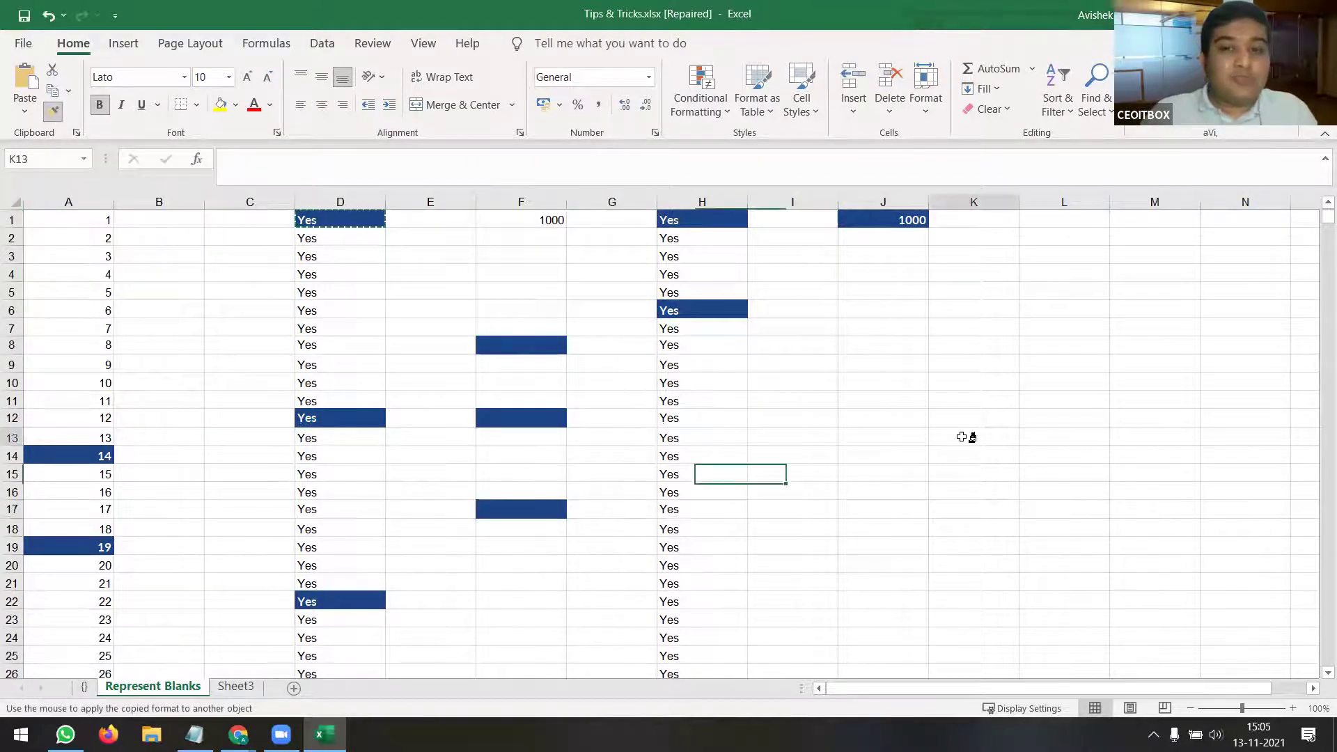
click(964, 438)
click(1005, 349)
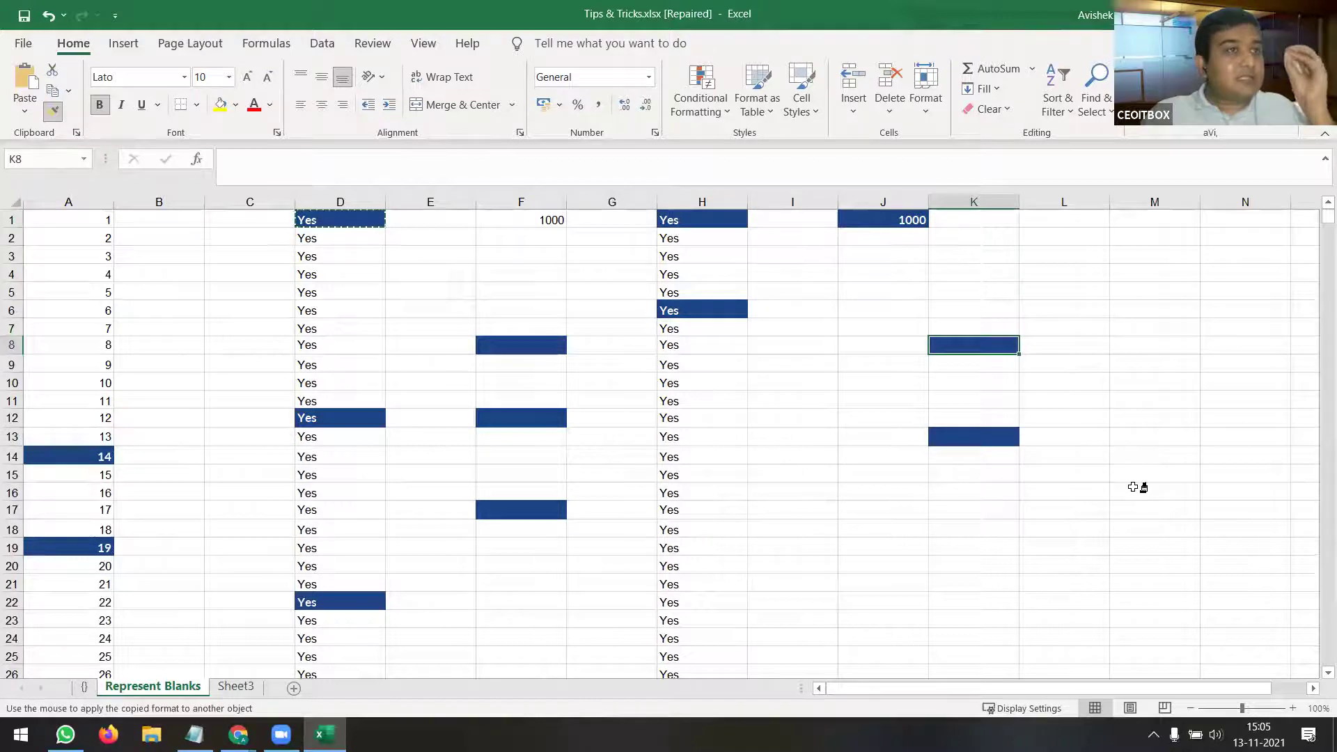
click(1139, 519)
drag(979, 553, 844, 552)
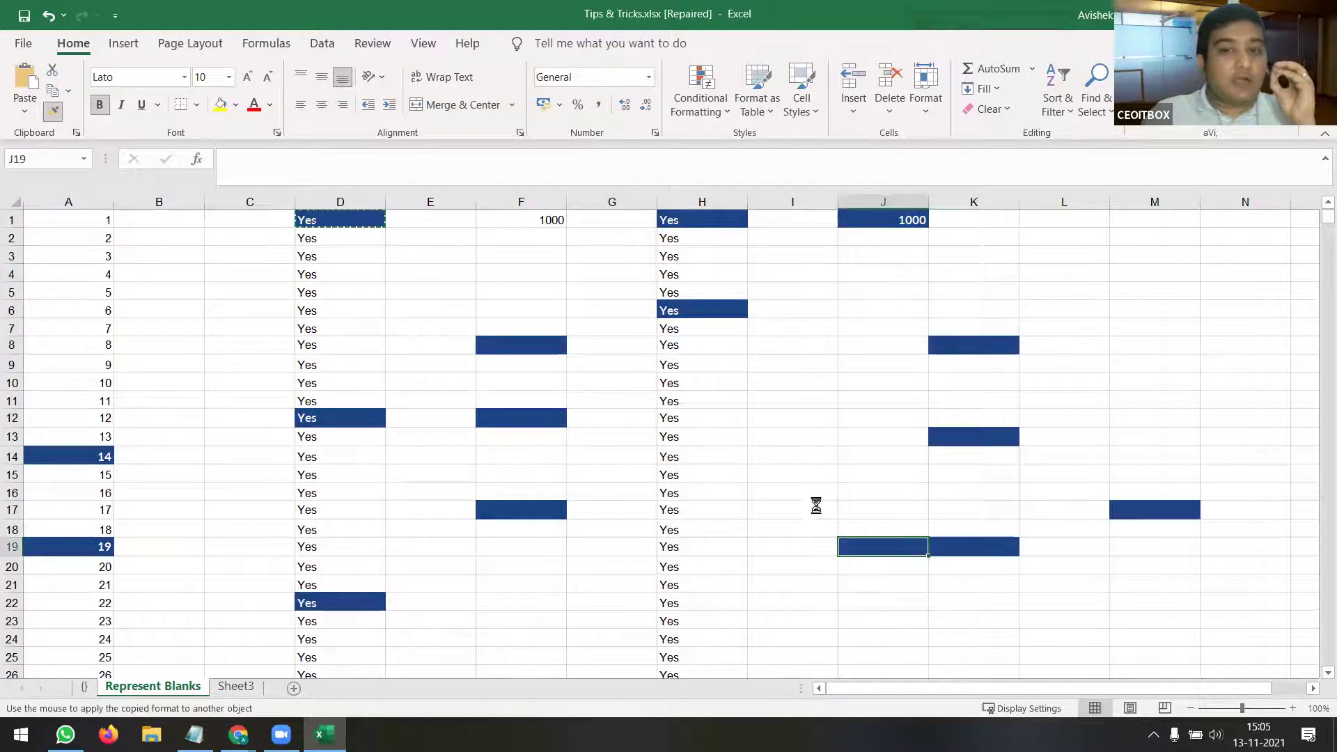
click(815, 507)
click(798, 414)
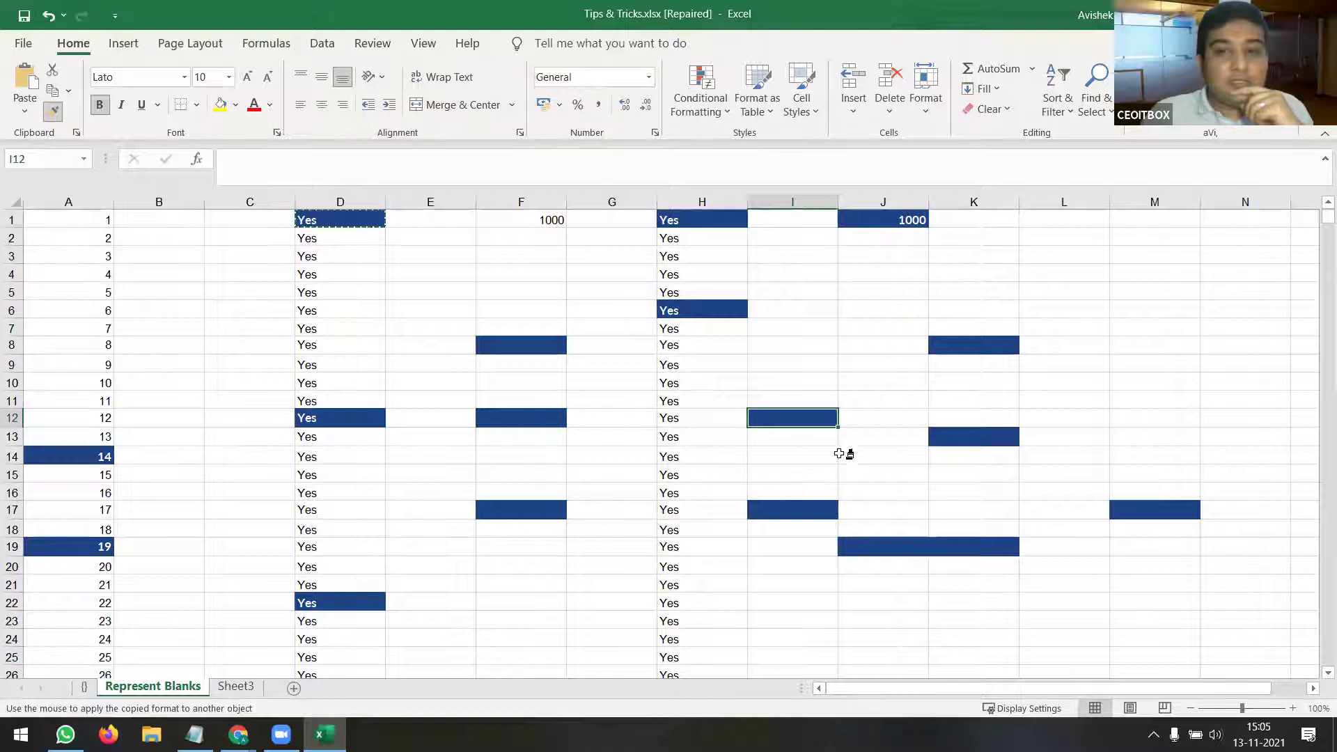
key(Escape)
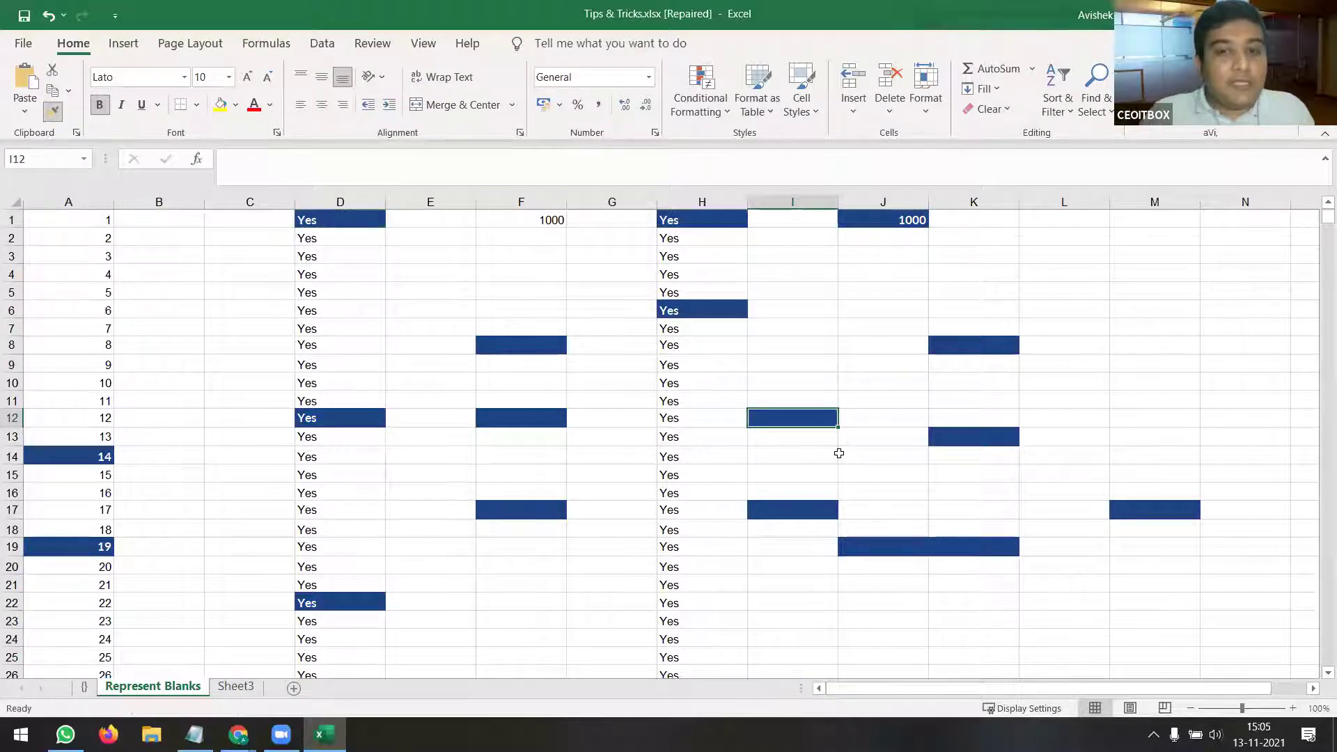
- Paint D4, D6, D9, B8, B12, E14:N14 and E16:H24 dark blue with Format Painter
click(321, 282)
click(325, 222)
click(53, 111)
click(335, 275)
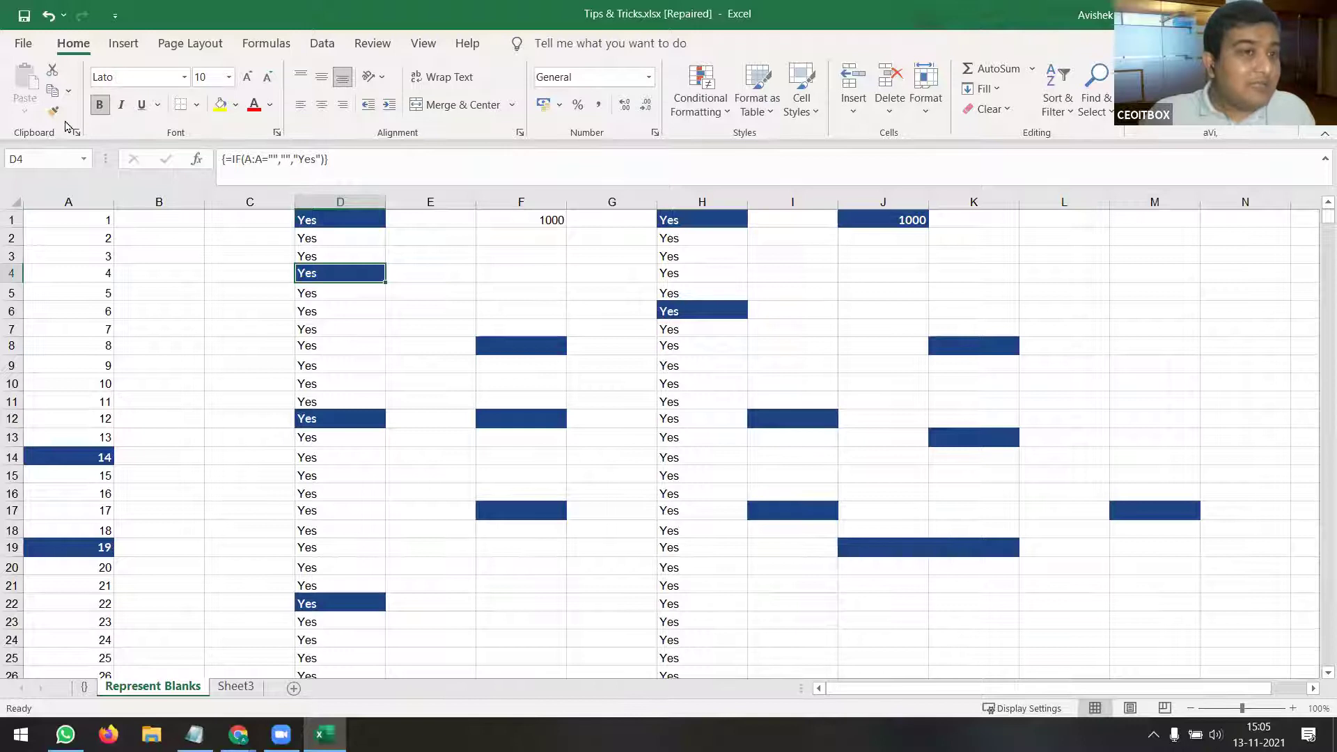
double_click(54, 113)
click(340, 310)
click(347, 365)
click(198, 348)
click(179, 418)
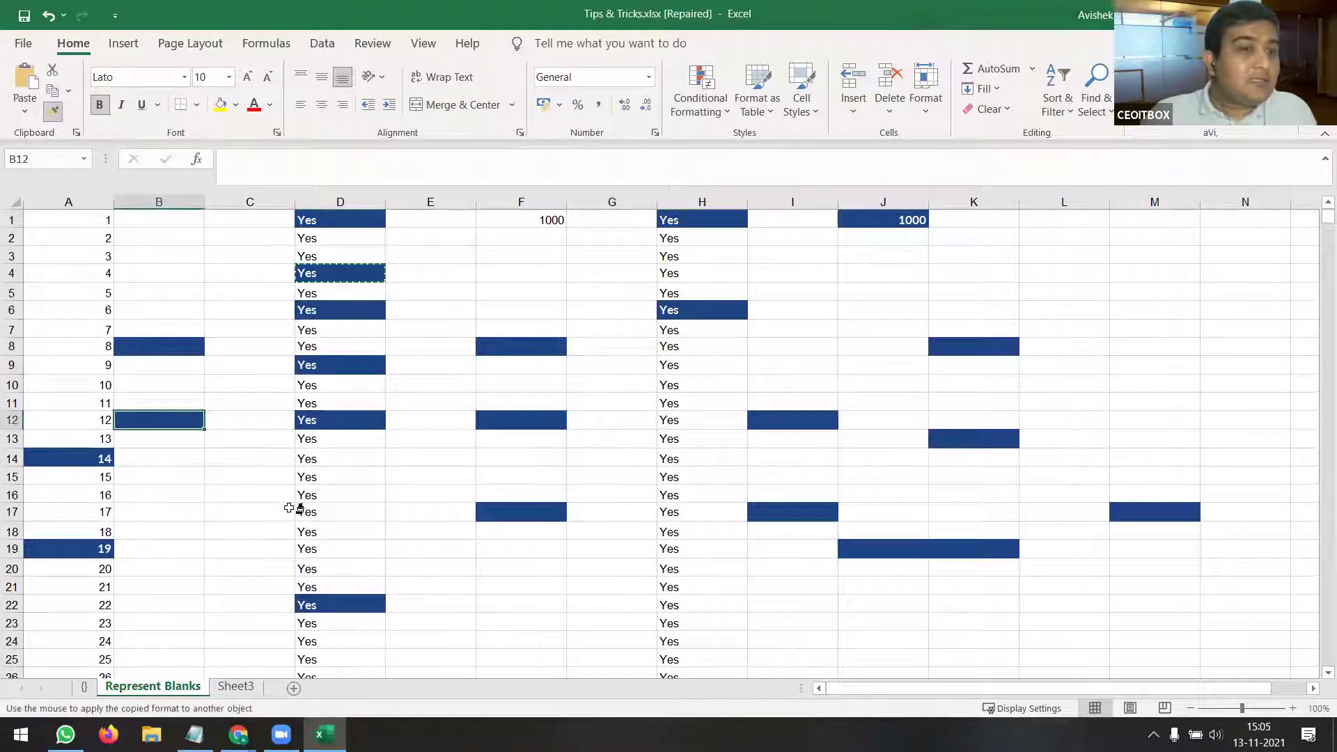
mouse_move(418, 460)
mouse_down()
mouse_move(528, 471)
mouse_move(1257, 456)
mouse_up()
mouse_move(427, 500)
mouse_down()
mouse_move(650, 645)
mouse_move(679, 646)
mouse_up()
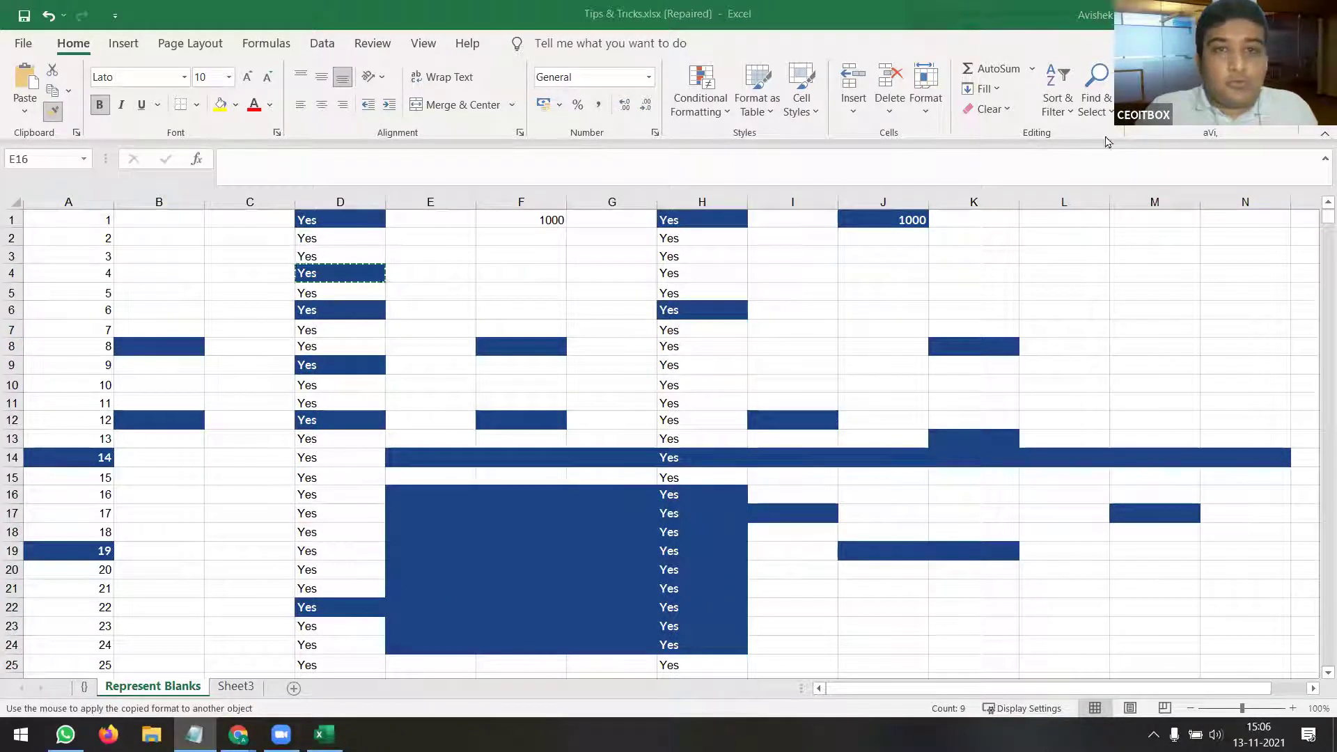
- Check Data > What-If Analysis, then close Excel choosing Don't Save
key(alt+F4)
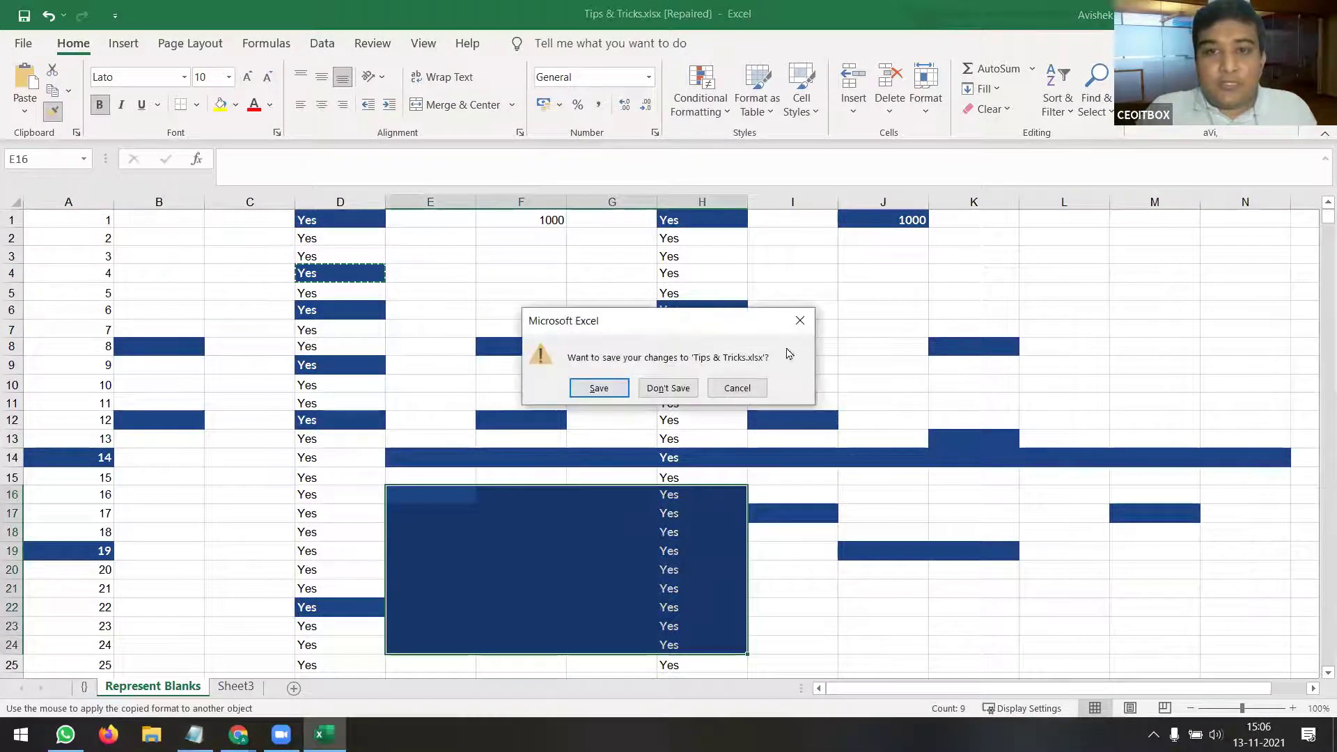
click(730, 390)
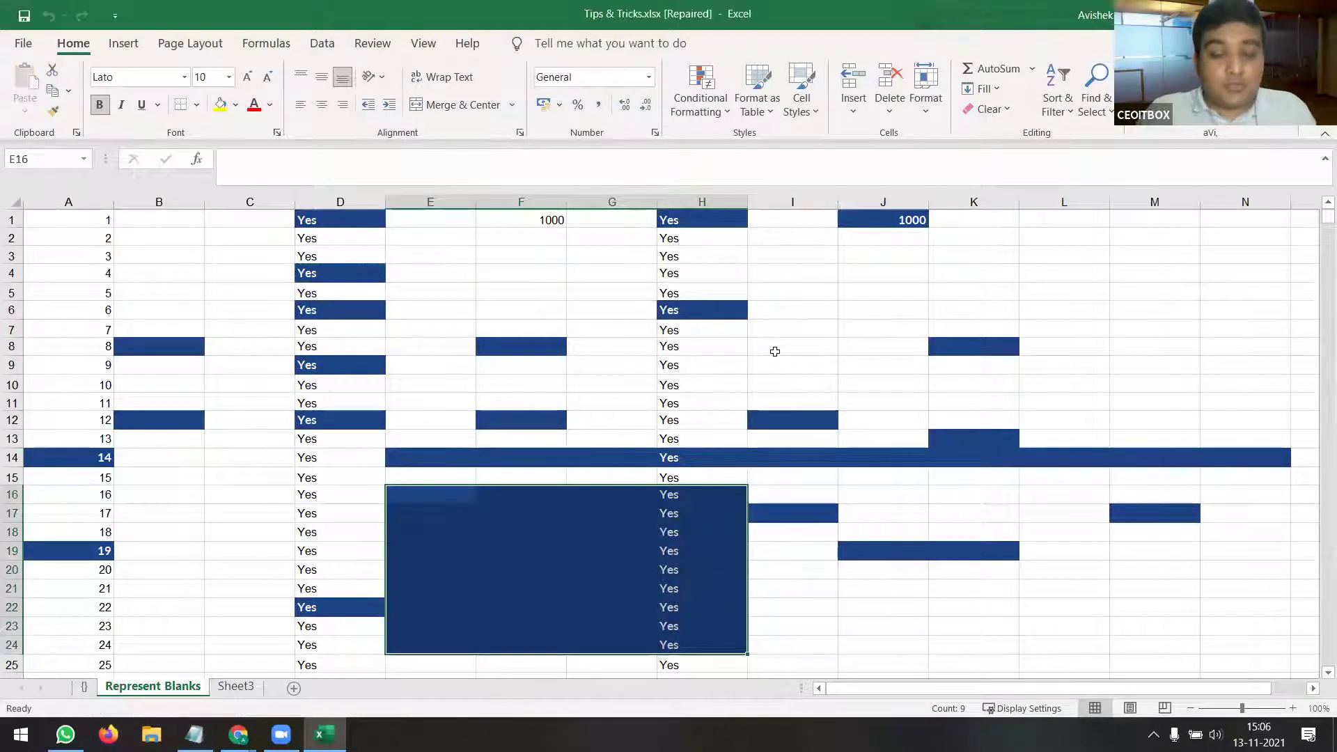
click(775, 352)
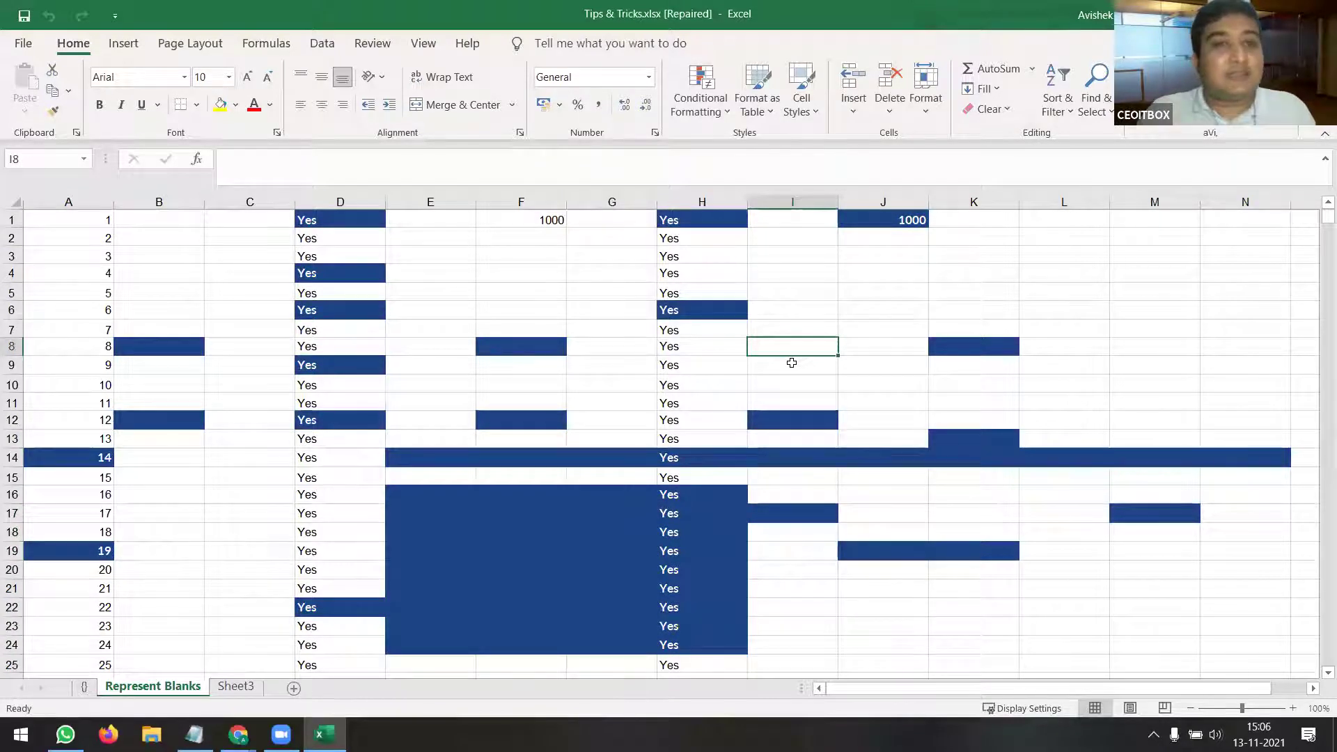
click(322, 43)
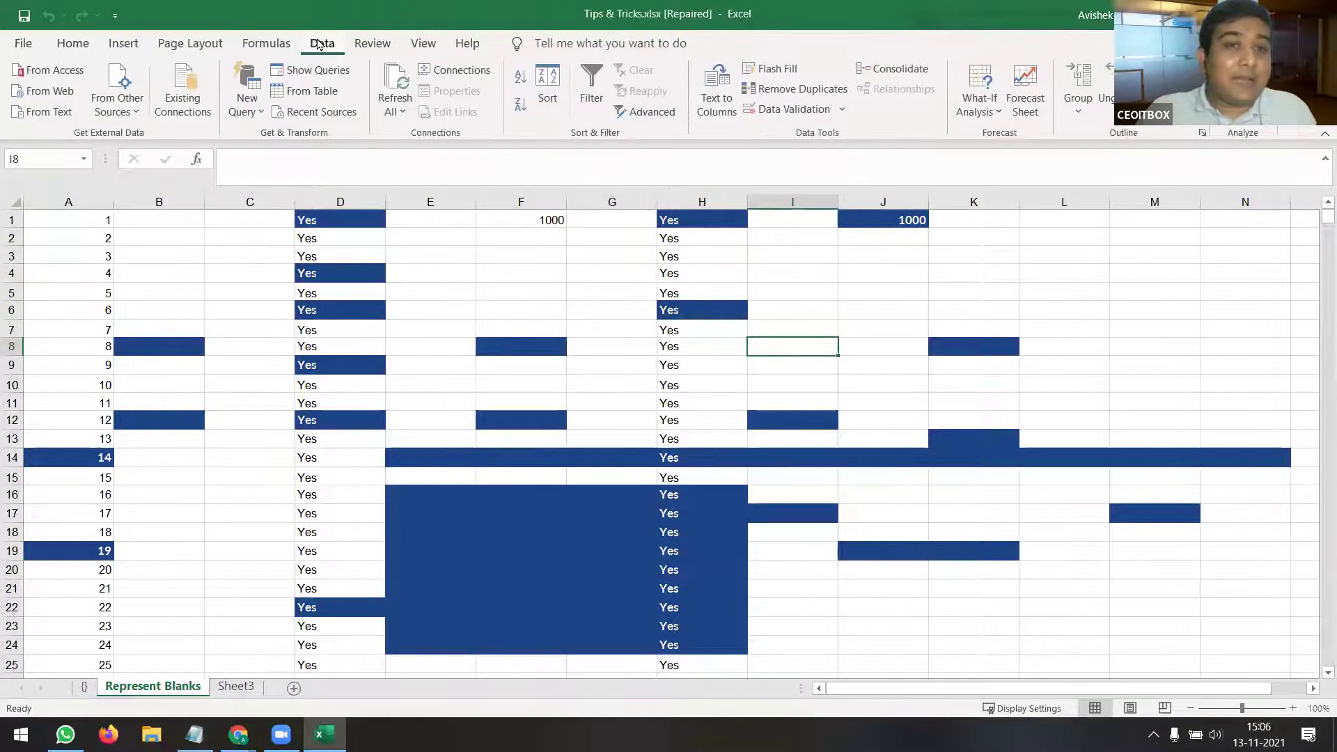
click(980, 101)
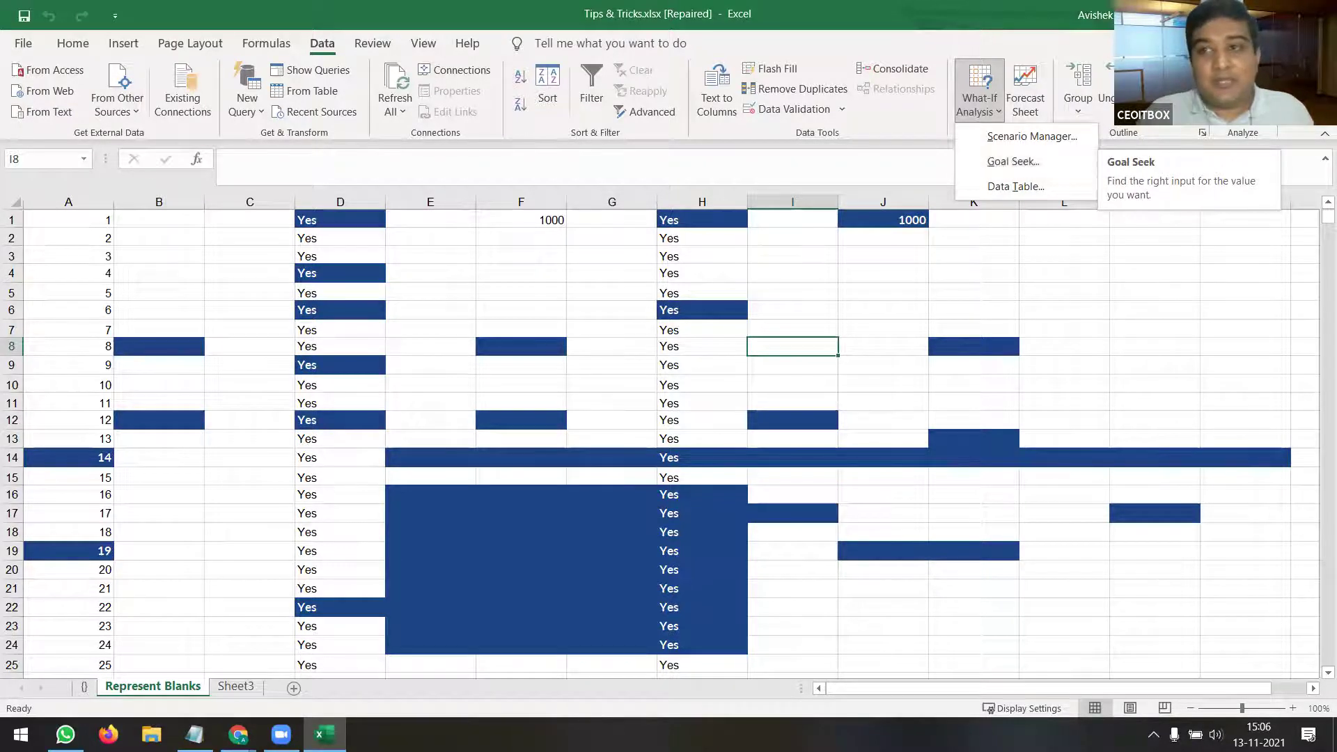
key(alt+F4)
click(694, 391)
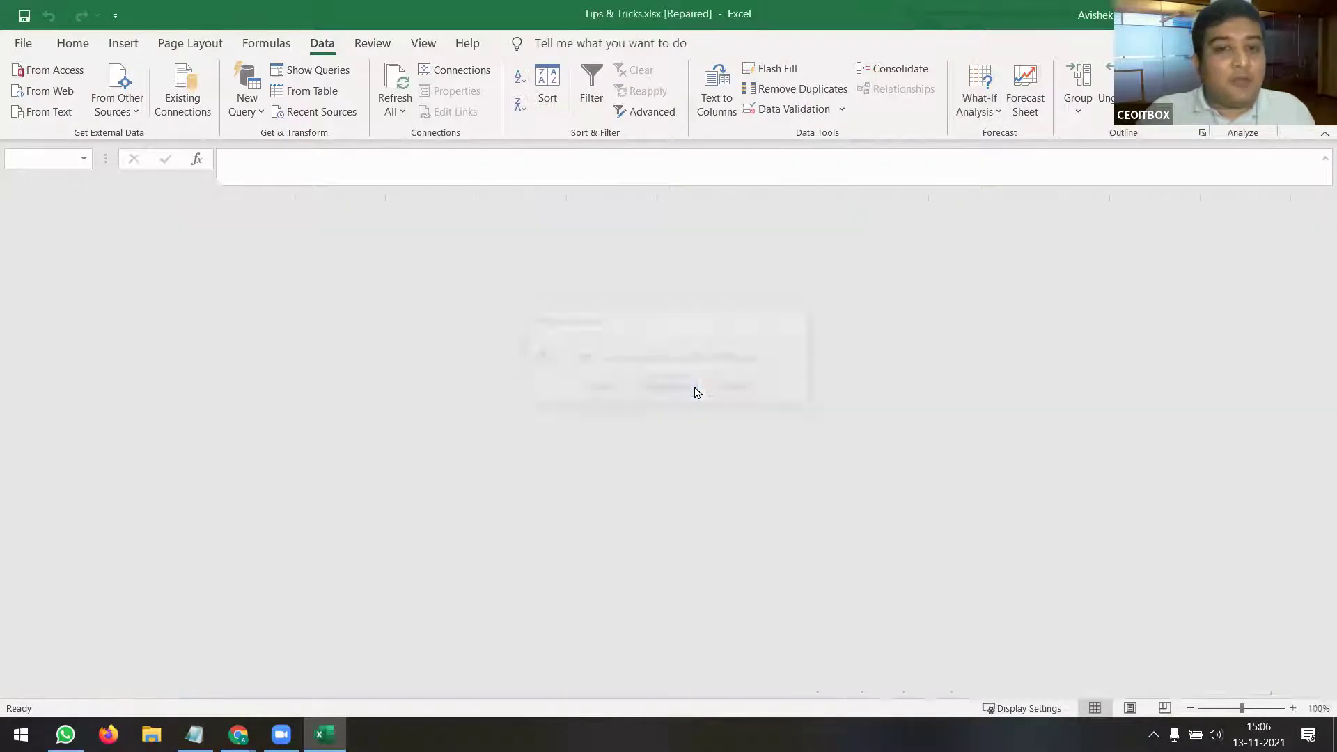
- Return to the Tips & Tricks spreadsheet in Sheets, dismiss the notice and browse the Data menu
mouse_move(238, 735)
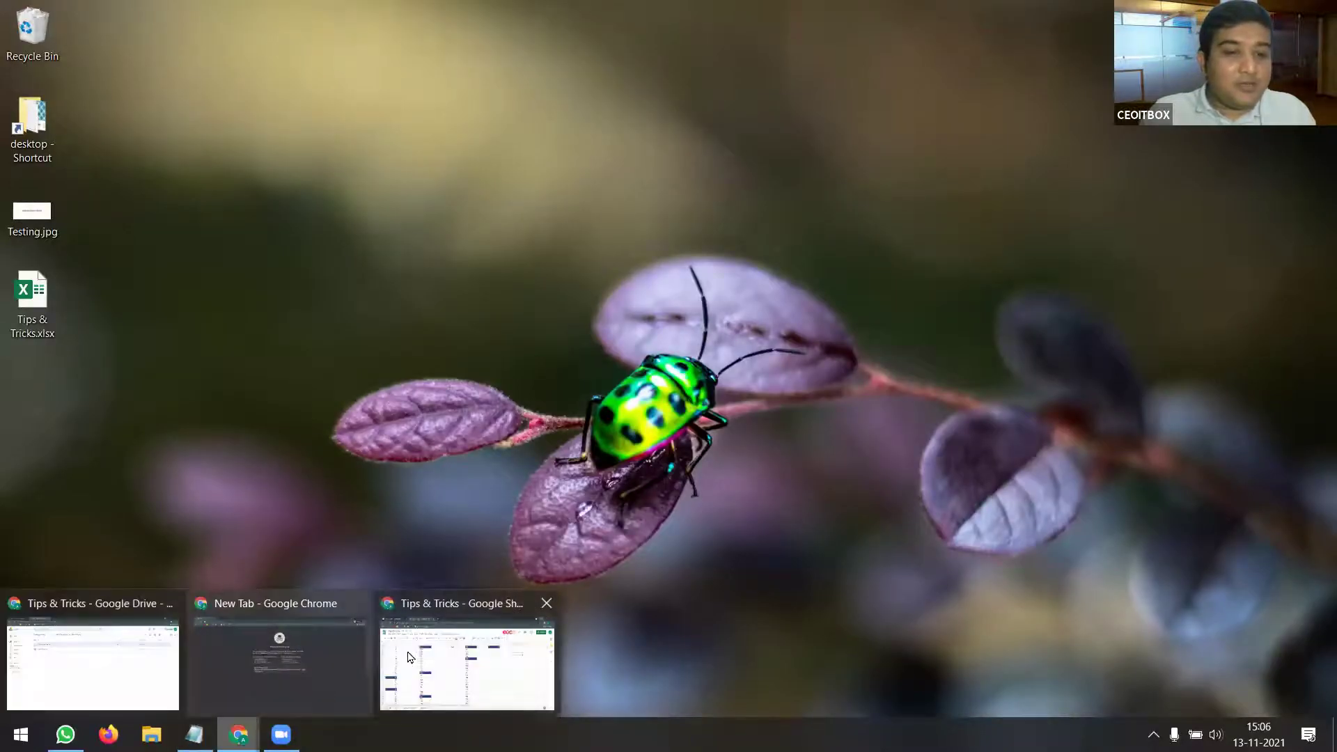
click(466, 651)
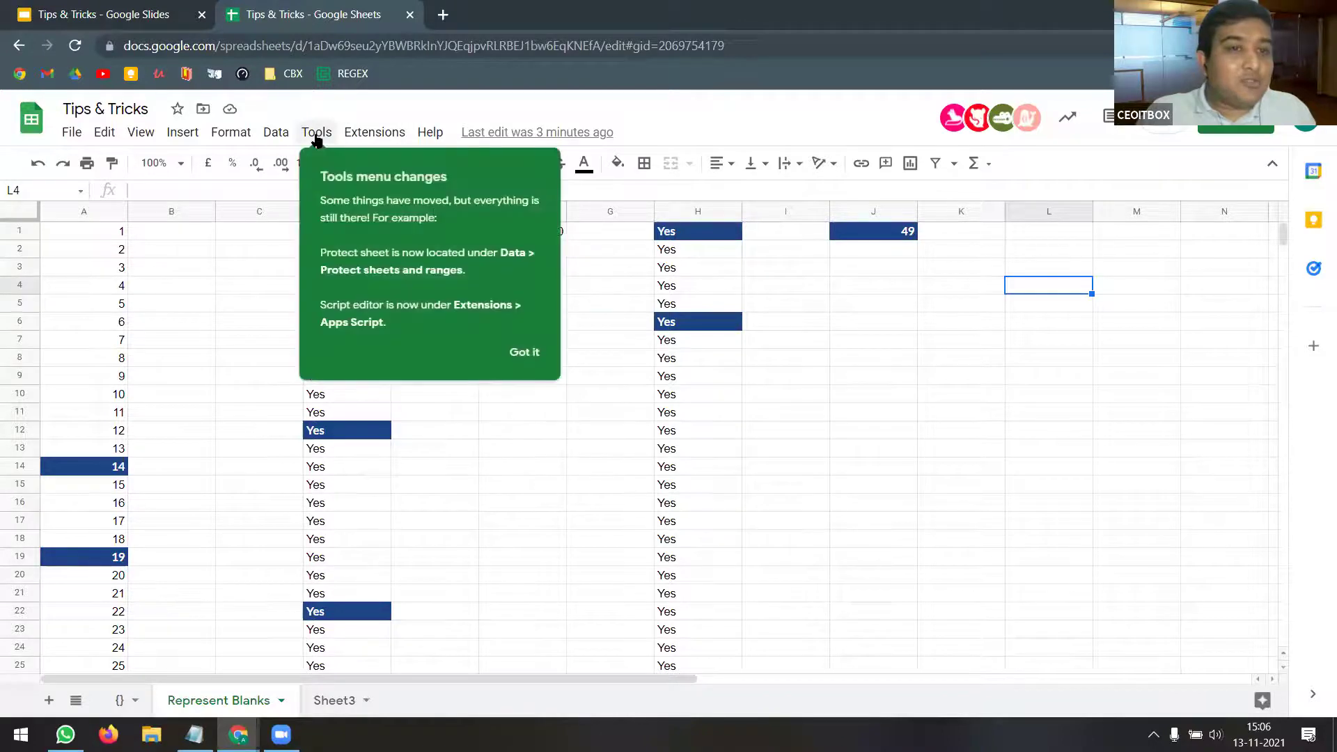
click(519, 353)
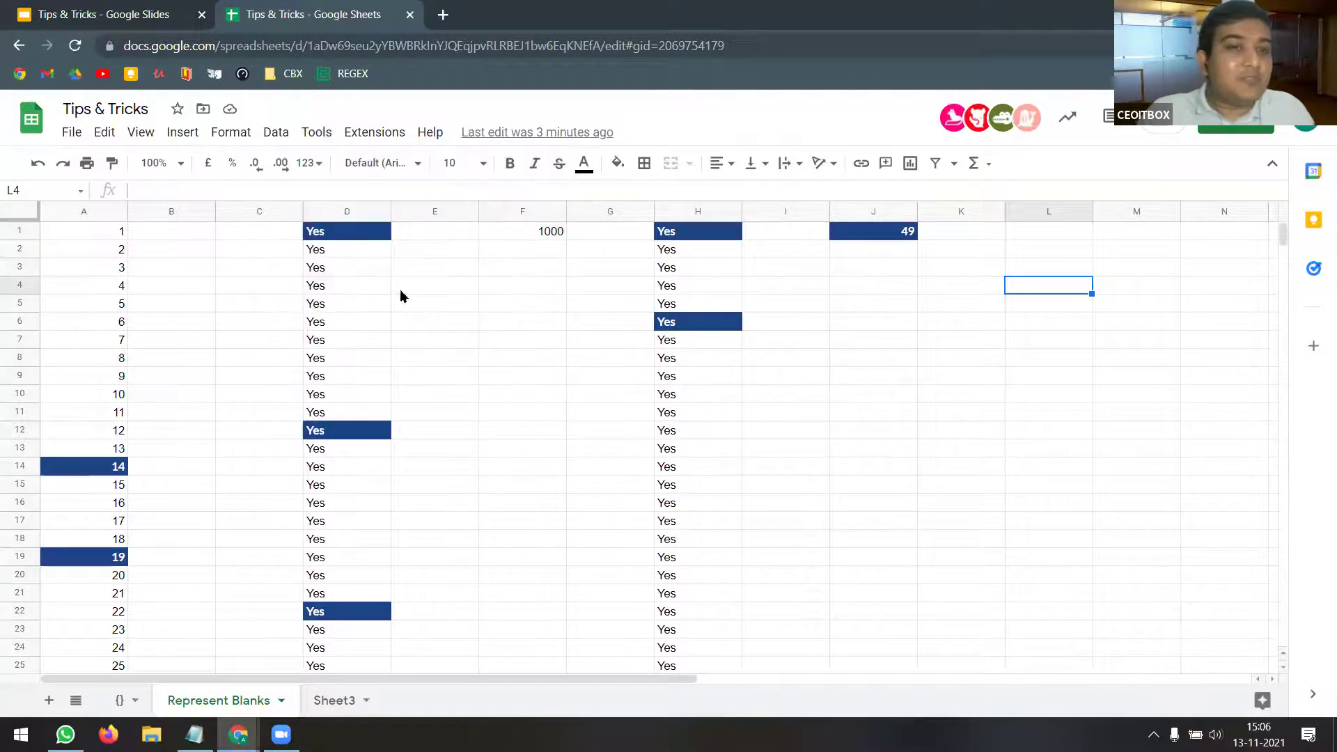
click(276, 137)
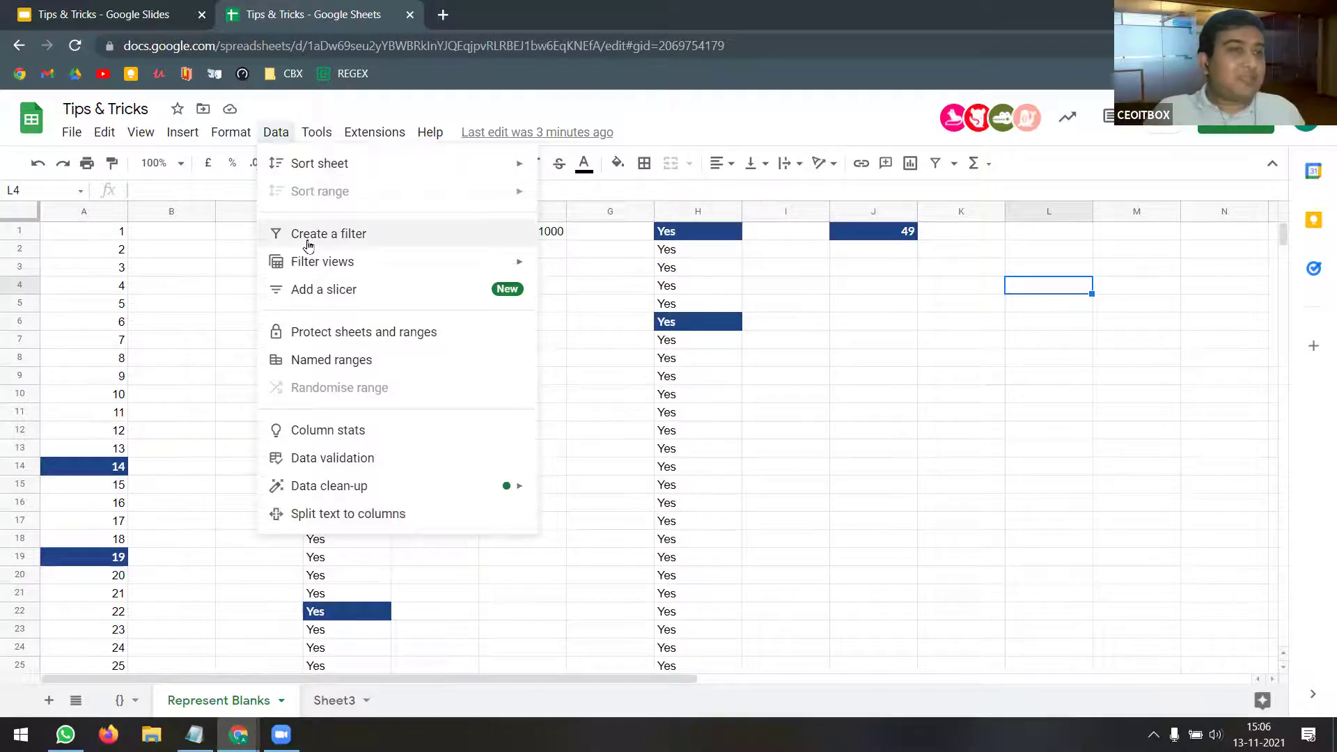
mouse_move(376, 136)
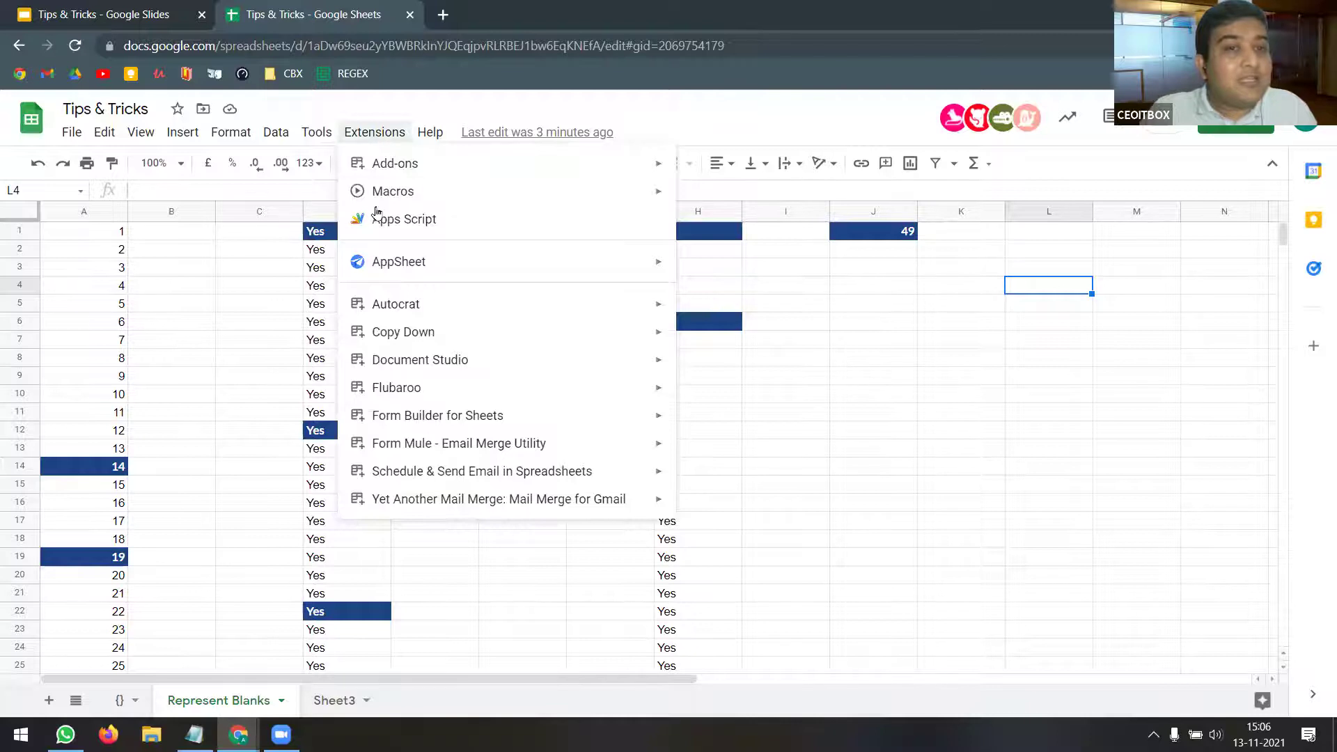
mouse_move(318, 136)
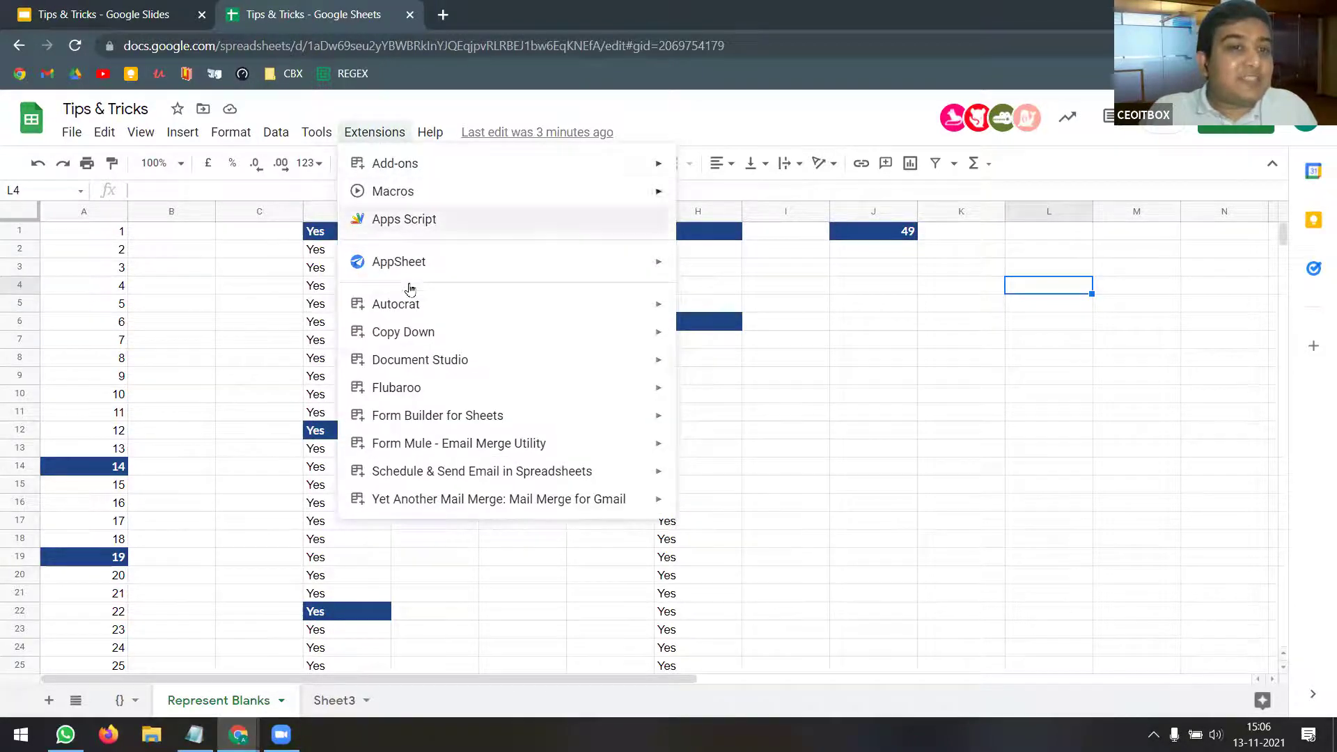
mouse_move(433, 356)
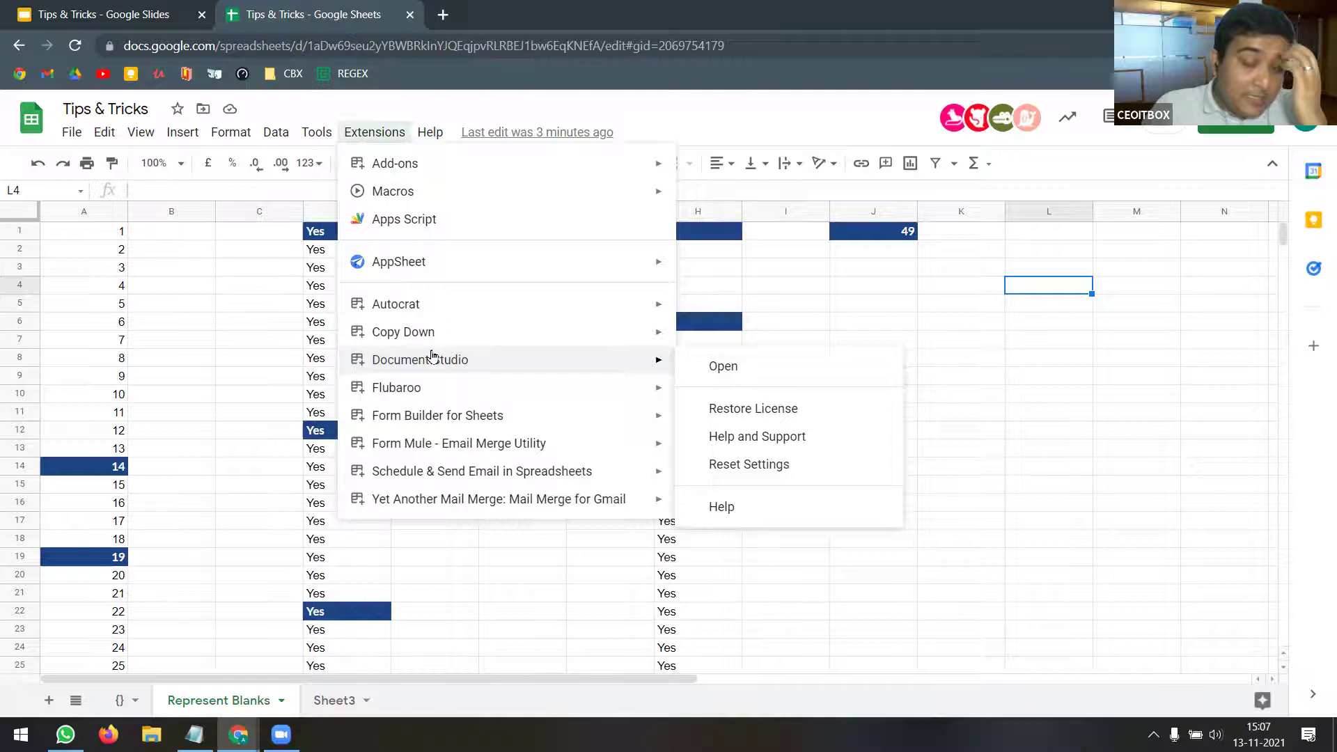
click(236, 269)
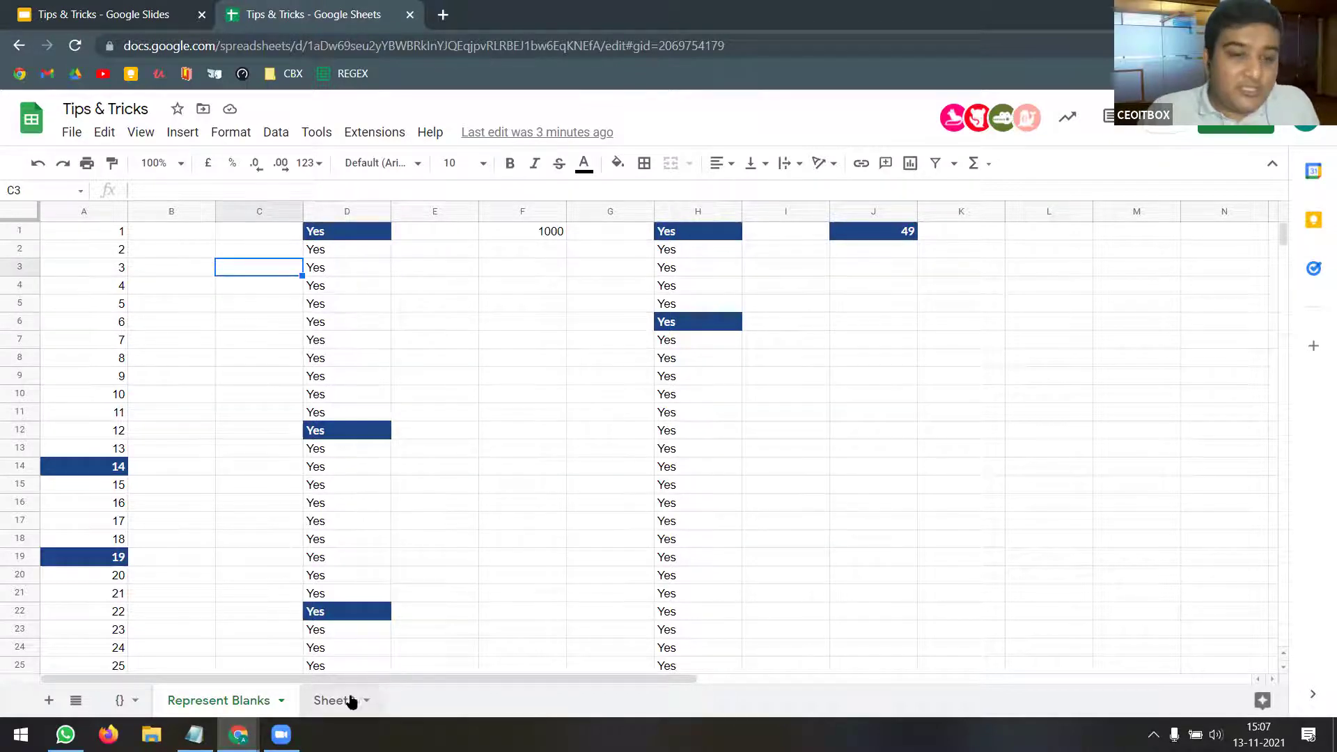
- Bring up the Represent Blanks sheet tab's options menu
click(280, 702)
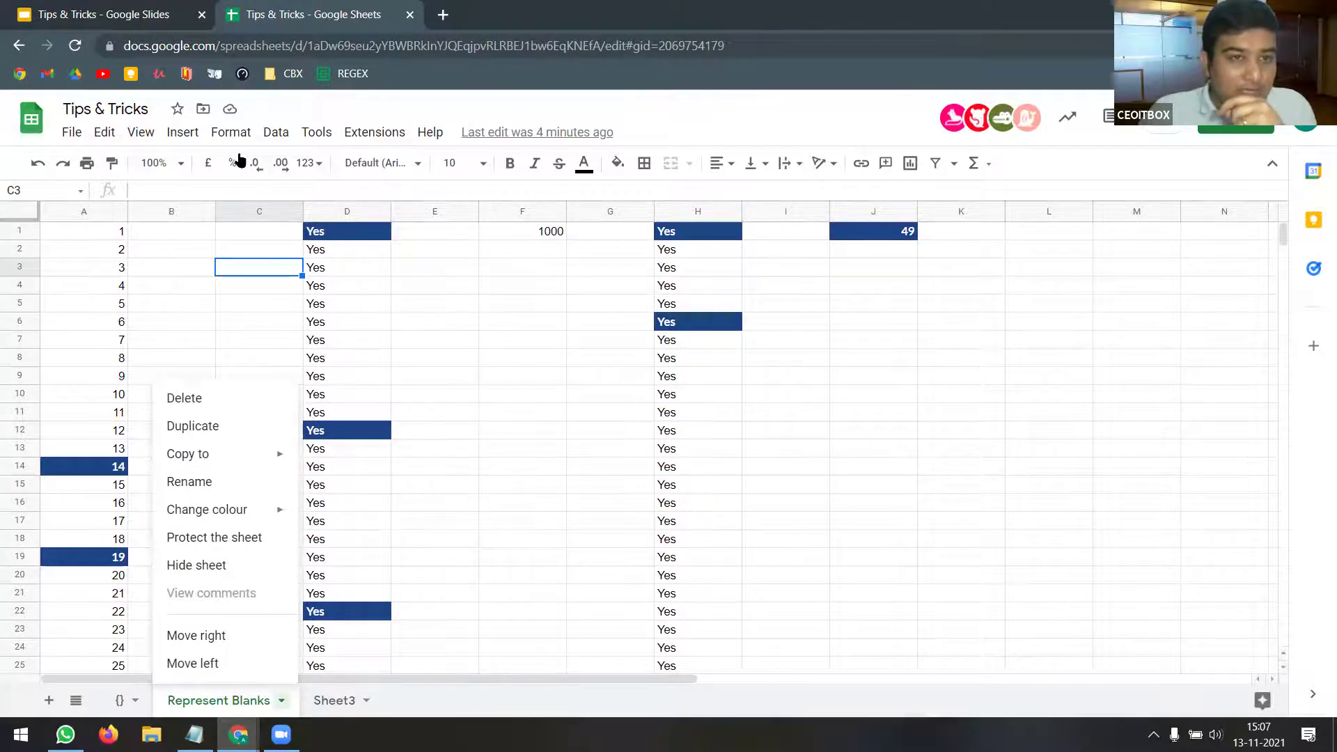
click(272, 138)
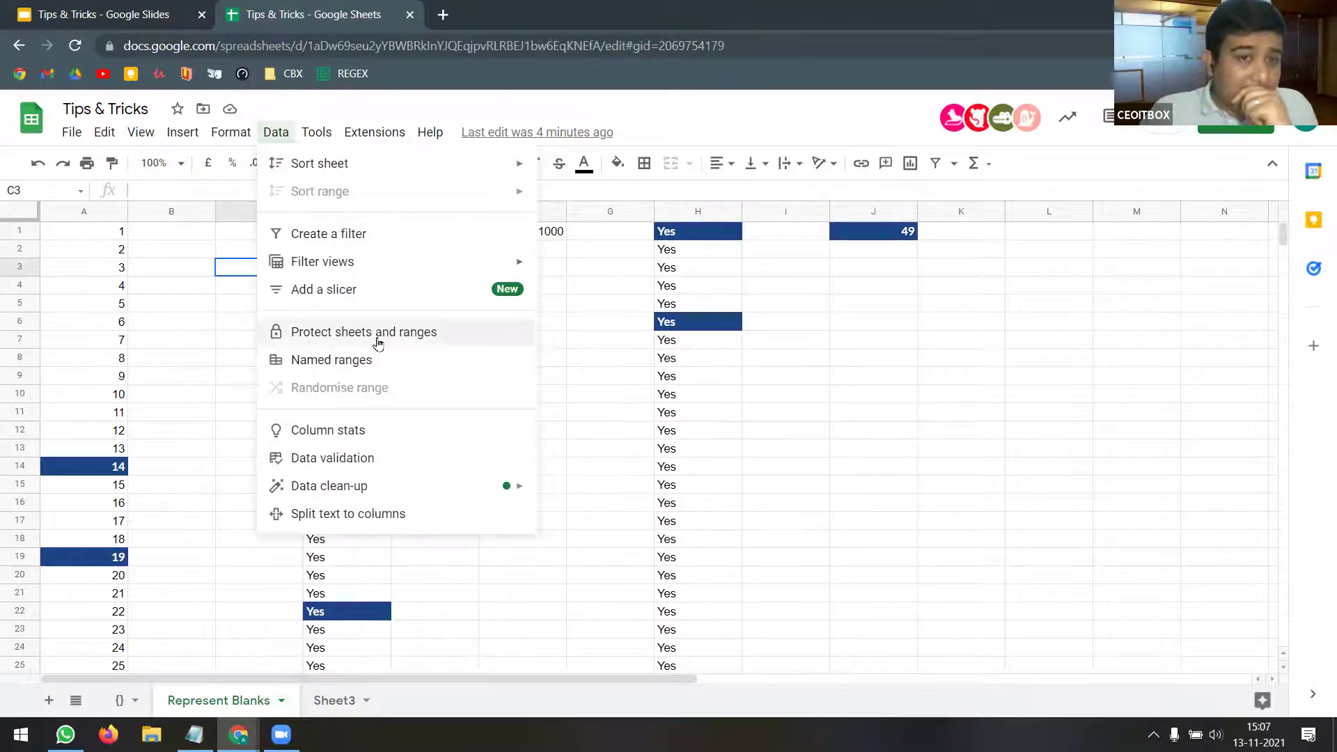
click(282, 700)
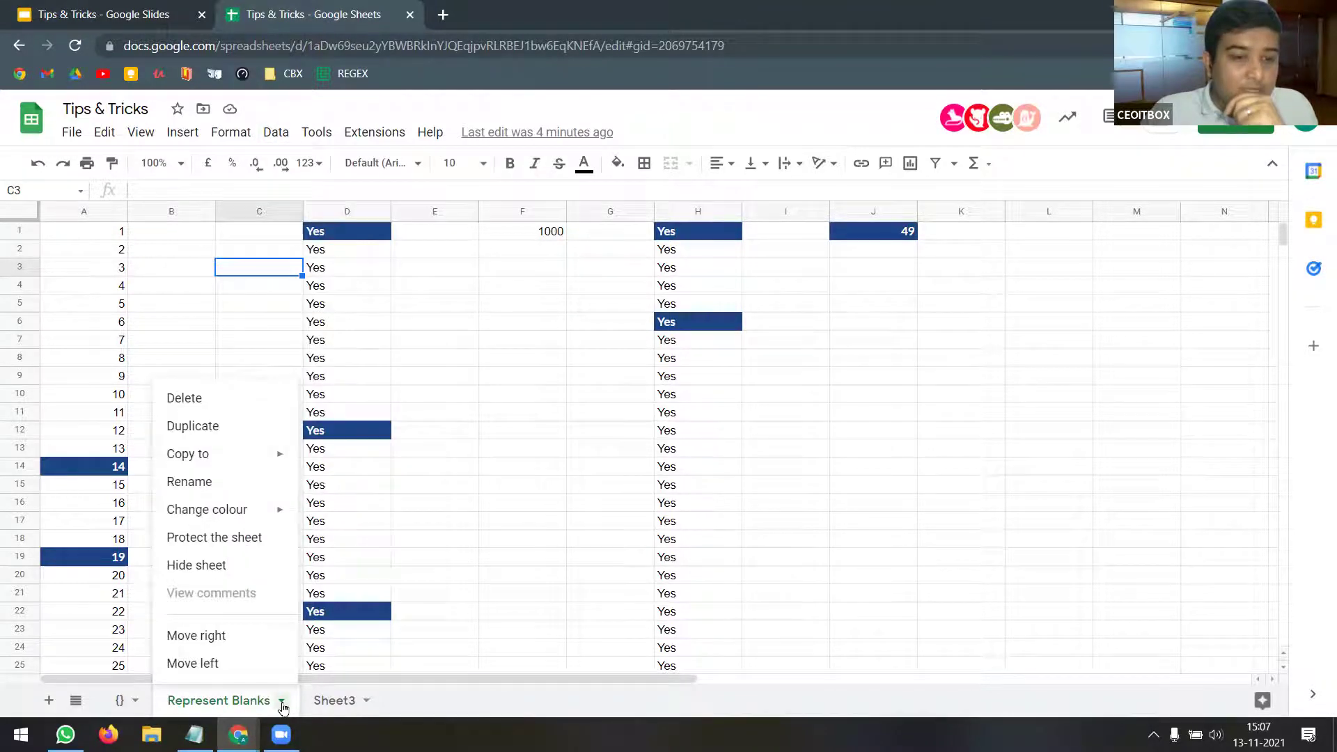
- Start protecting Represent Blanks, trying range A2:A14 before returning to whole-sheet protection
click(237, 539)
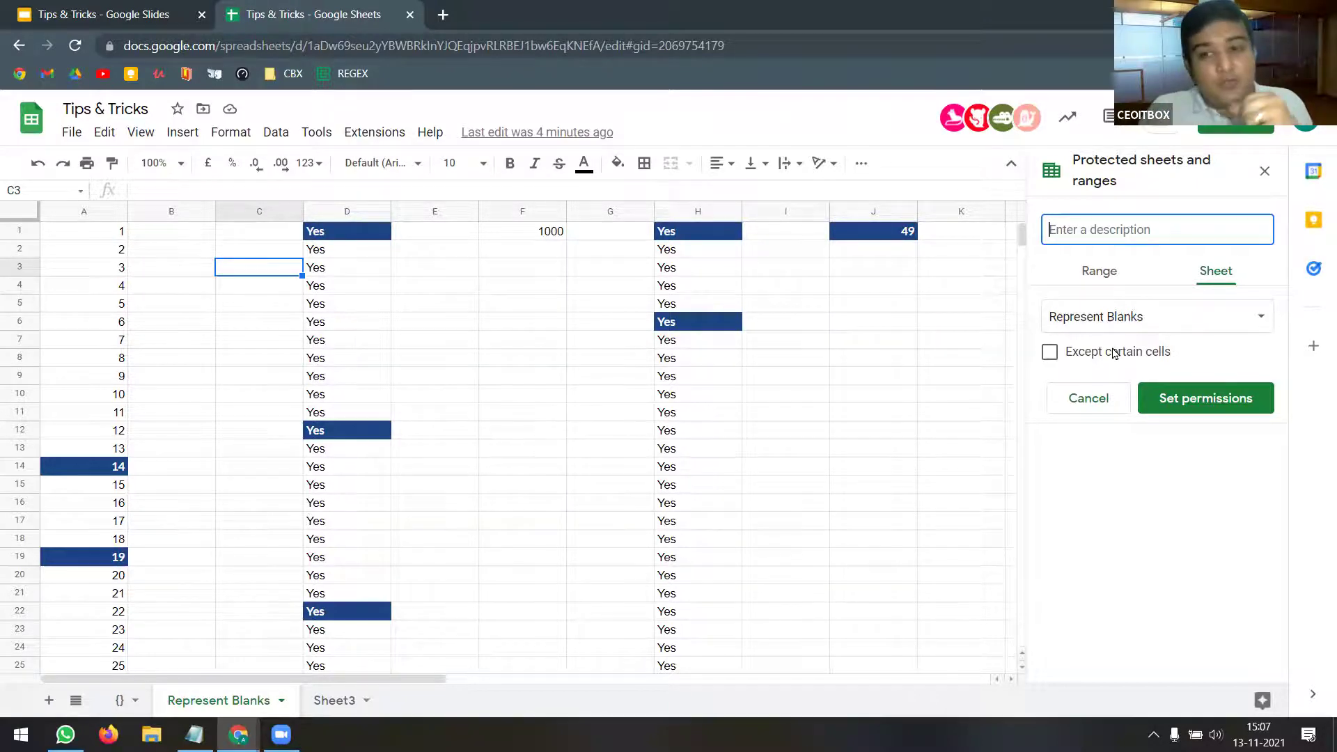
click(1098, 271)
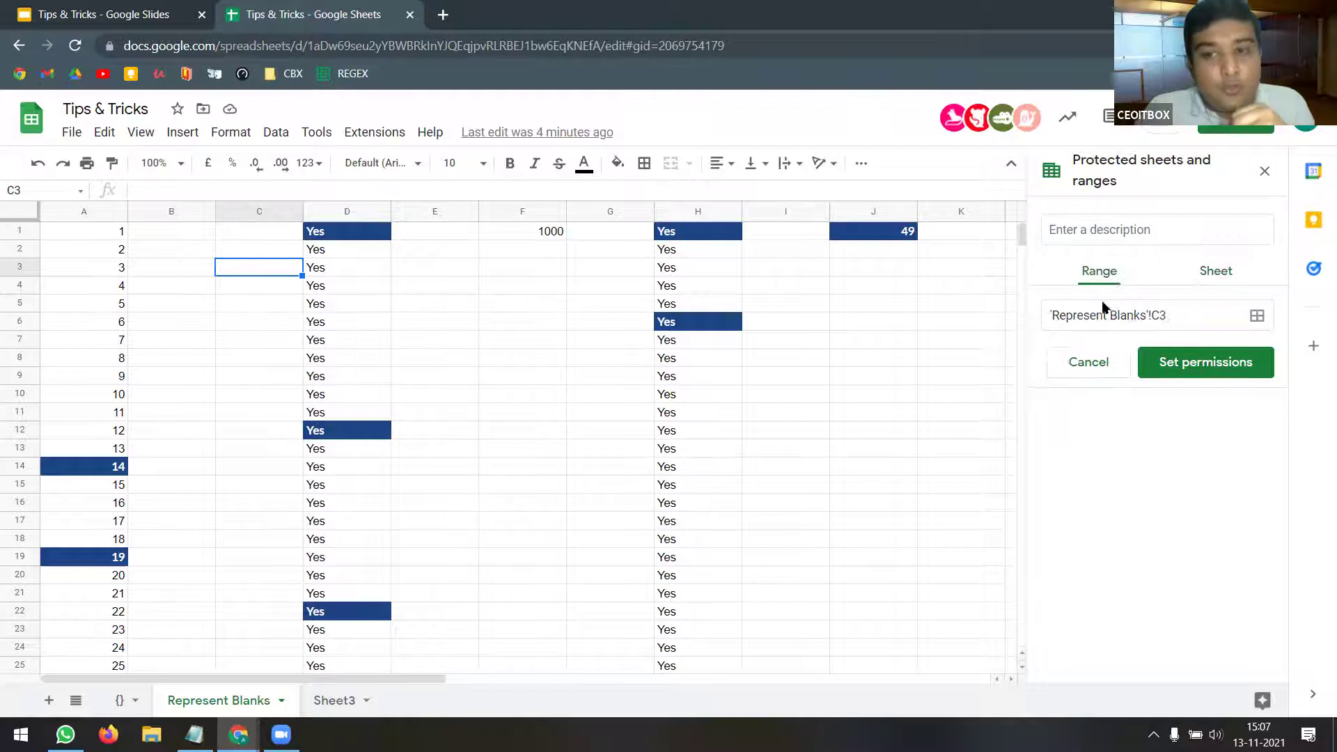
click(1256, 316)
drag(120, 252, 121, 467)
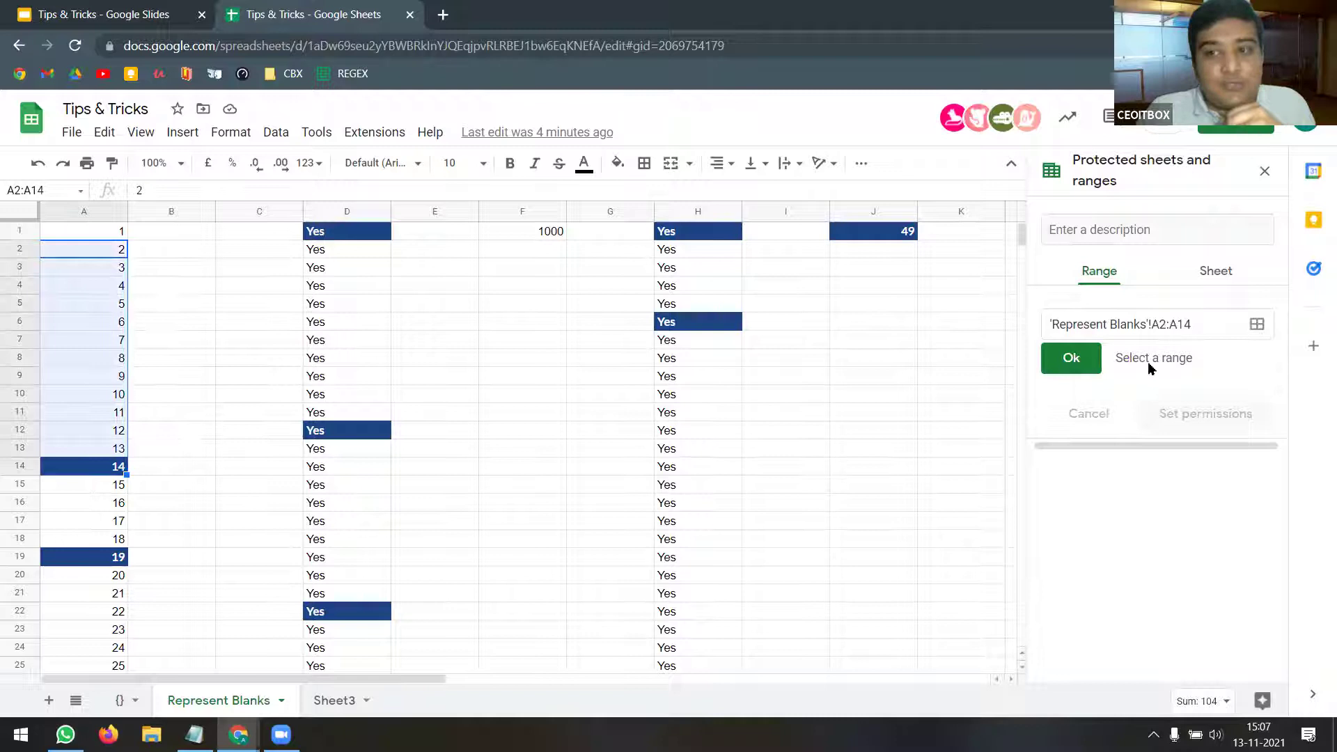
click(1223, 282)
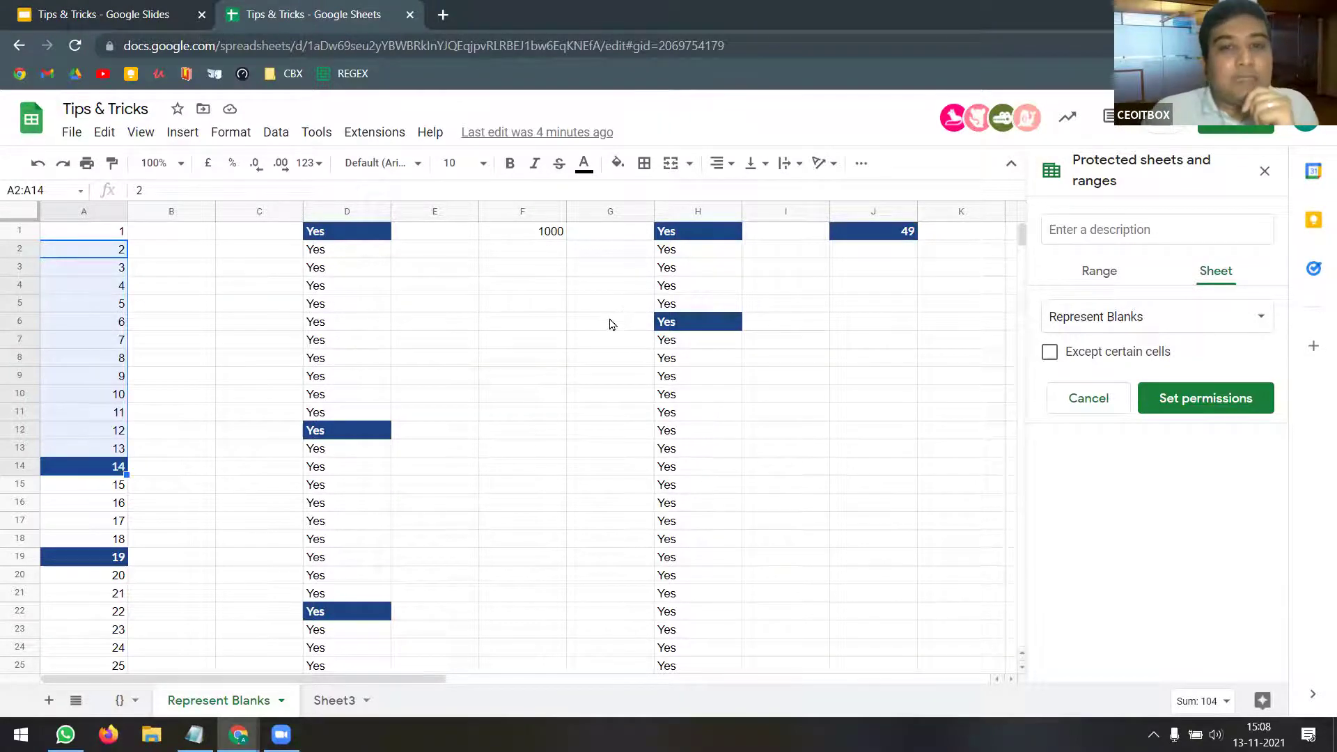
- Select column A and check the ArrayFormula in cell D1
click(524, 337)
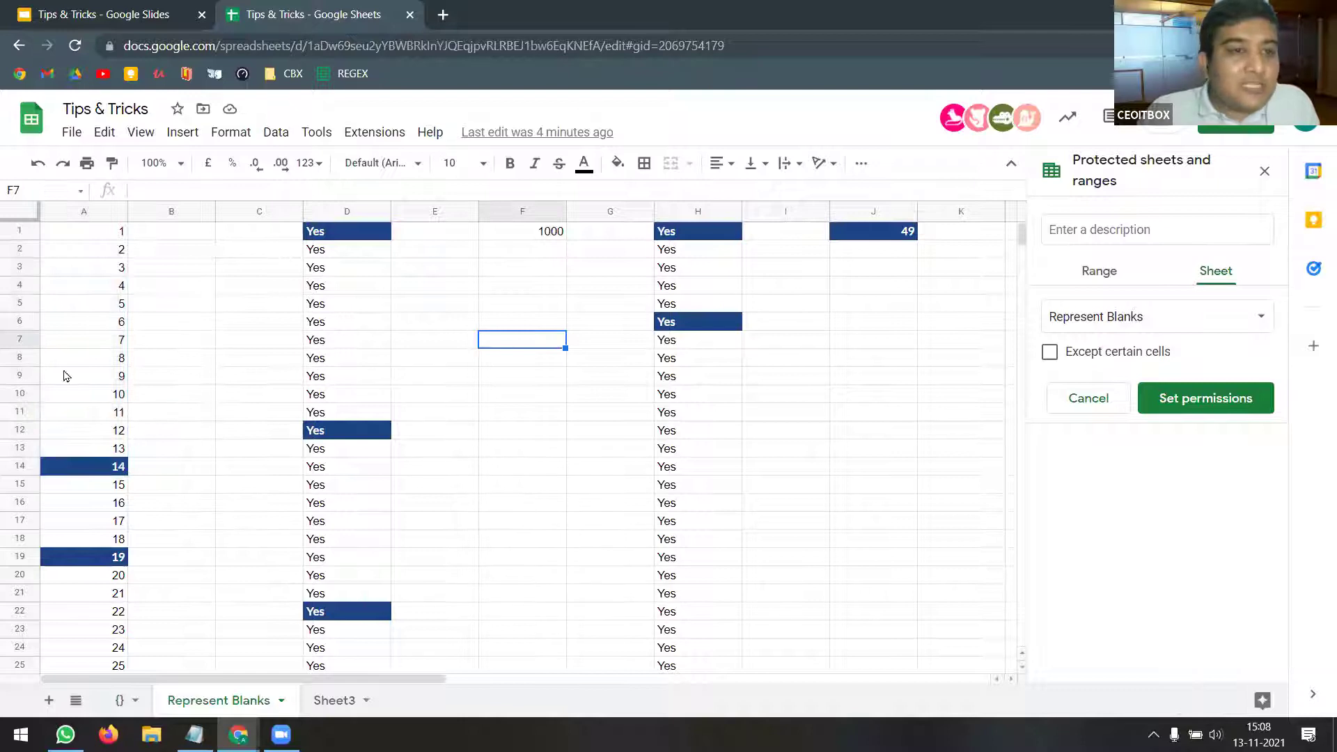
click(89, 213)
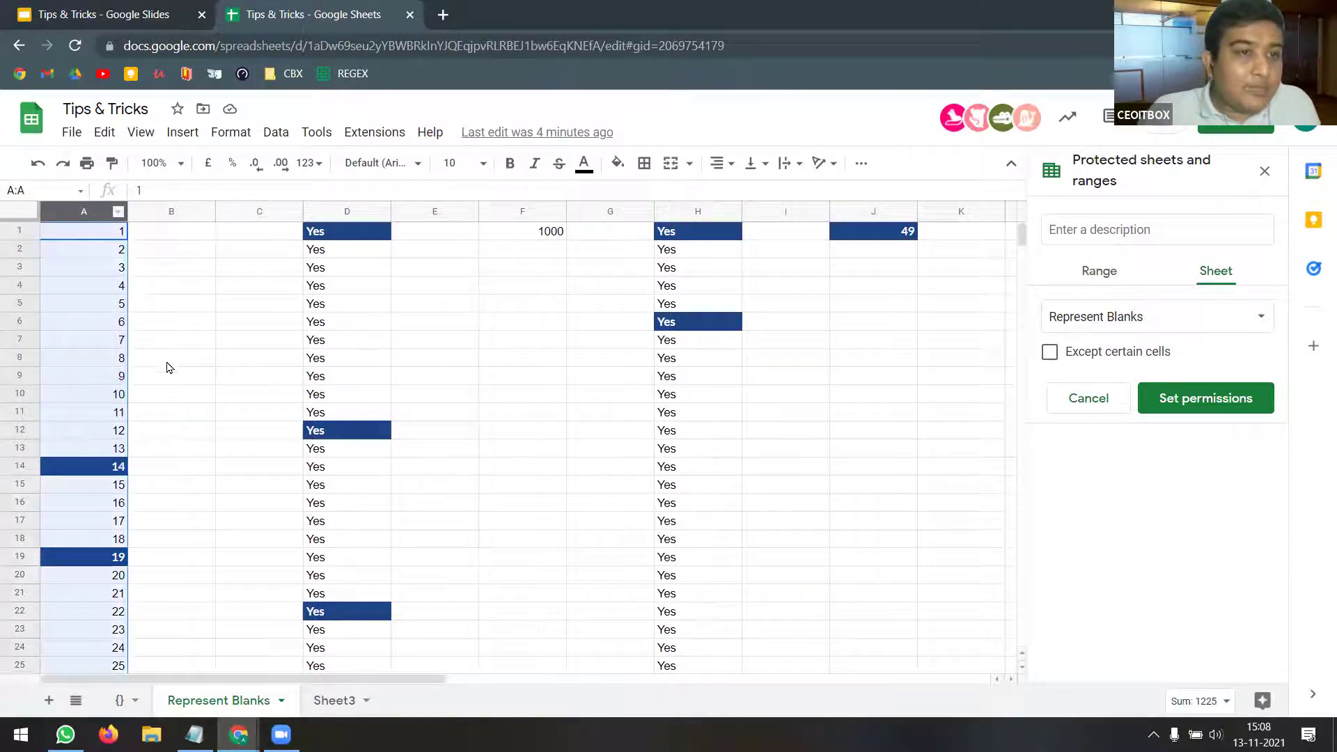
scroll(113, 273, down, 5)
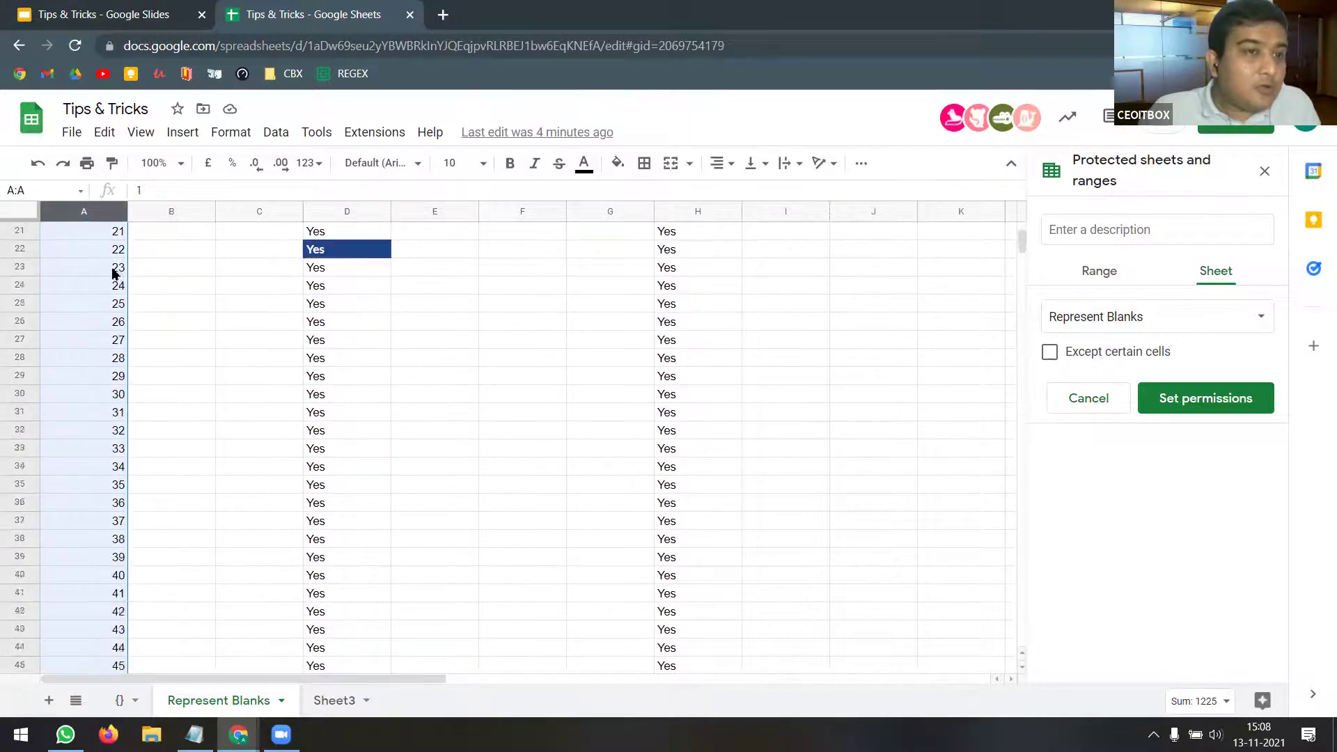
scroll(113, 273, up, 5)
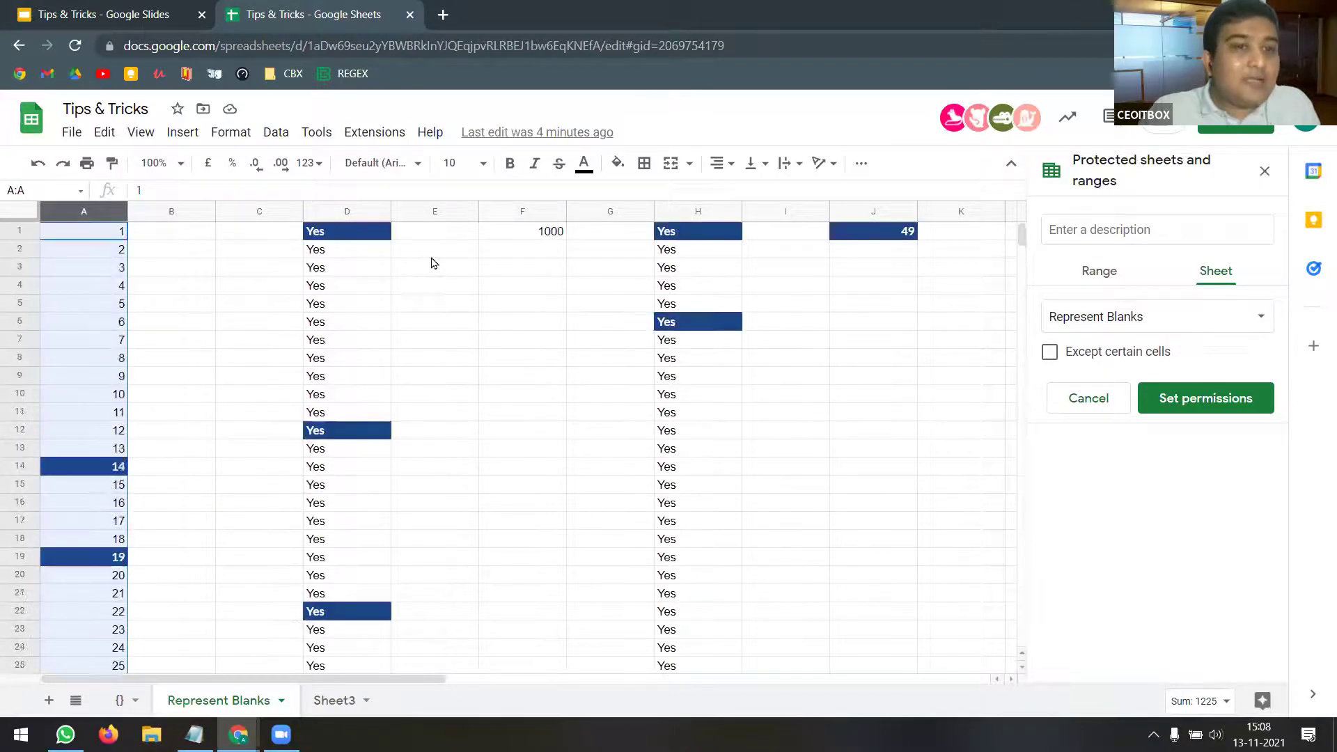
click(364, 240)
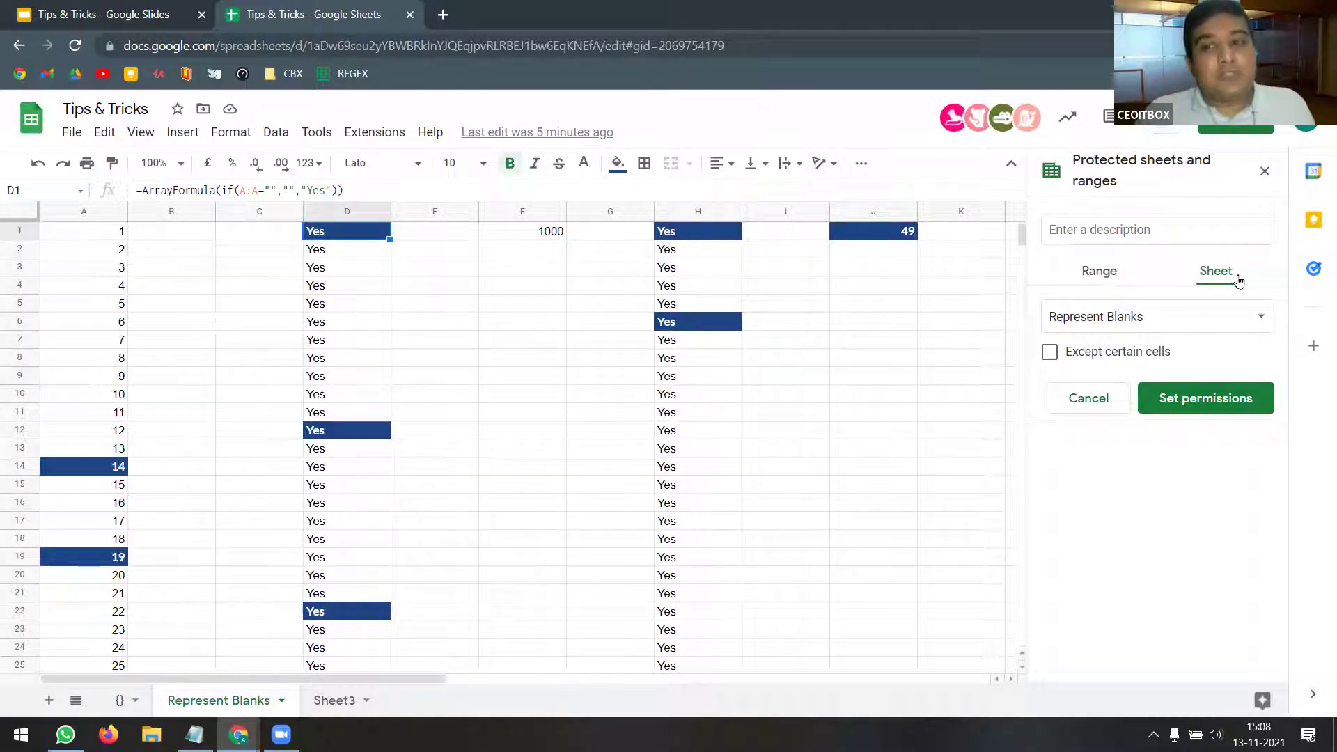
- Protect the whole sheet except column A:A and proceed to Set permissions
click(1050, 353)
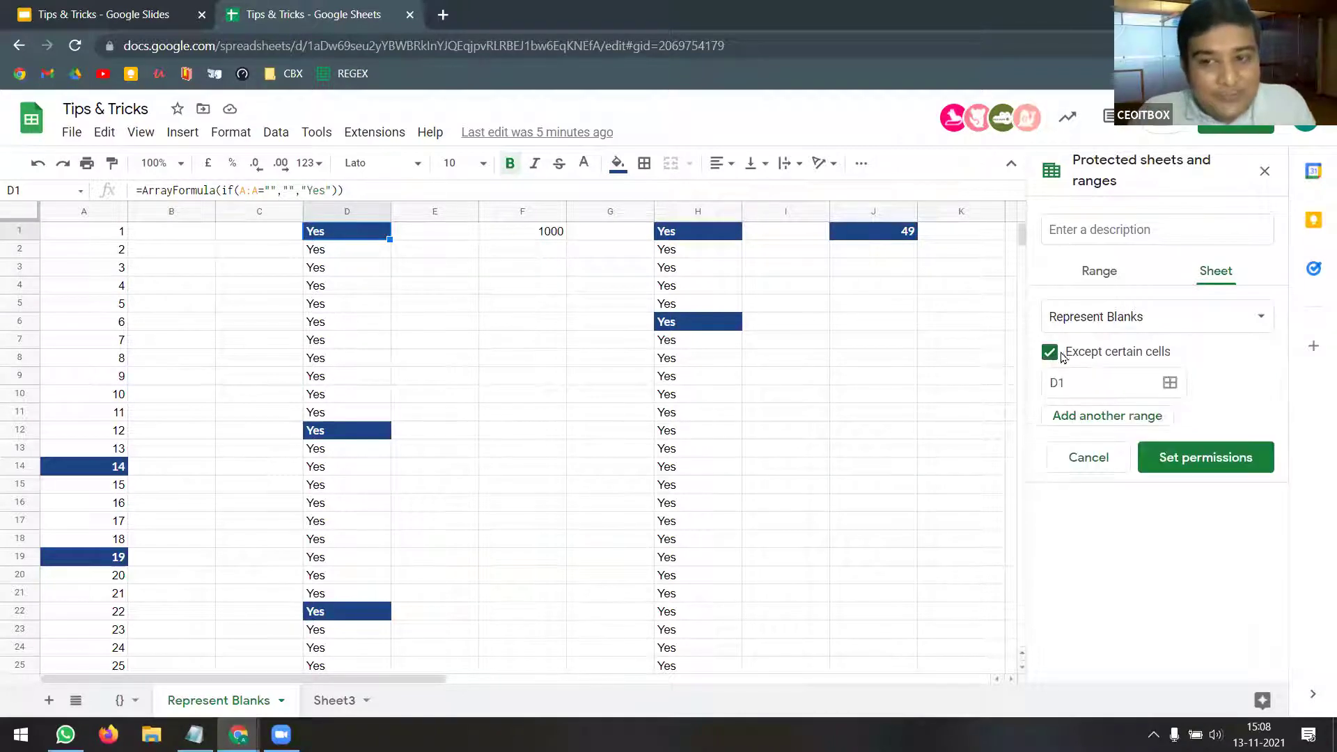
click(1170, 389)
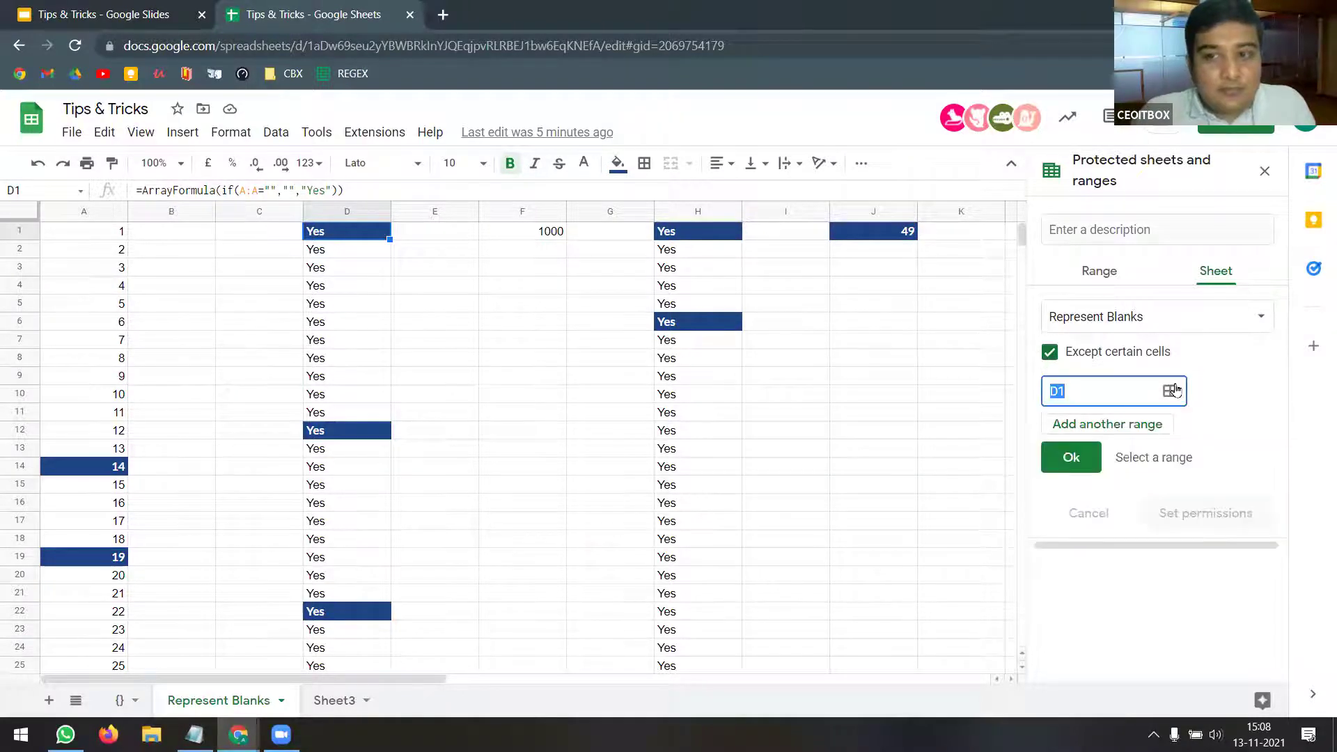
click(94, 211)
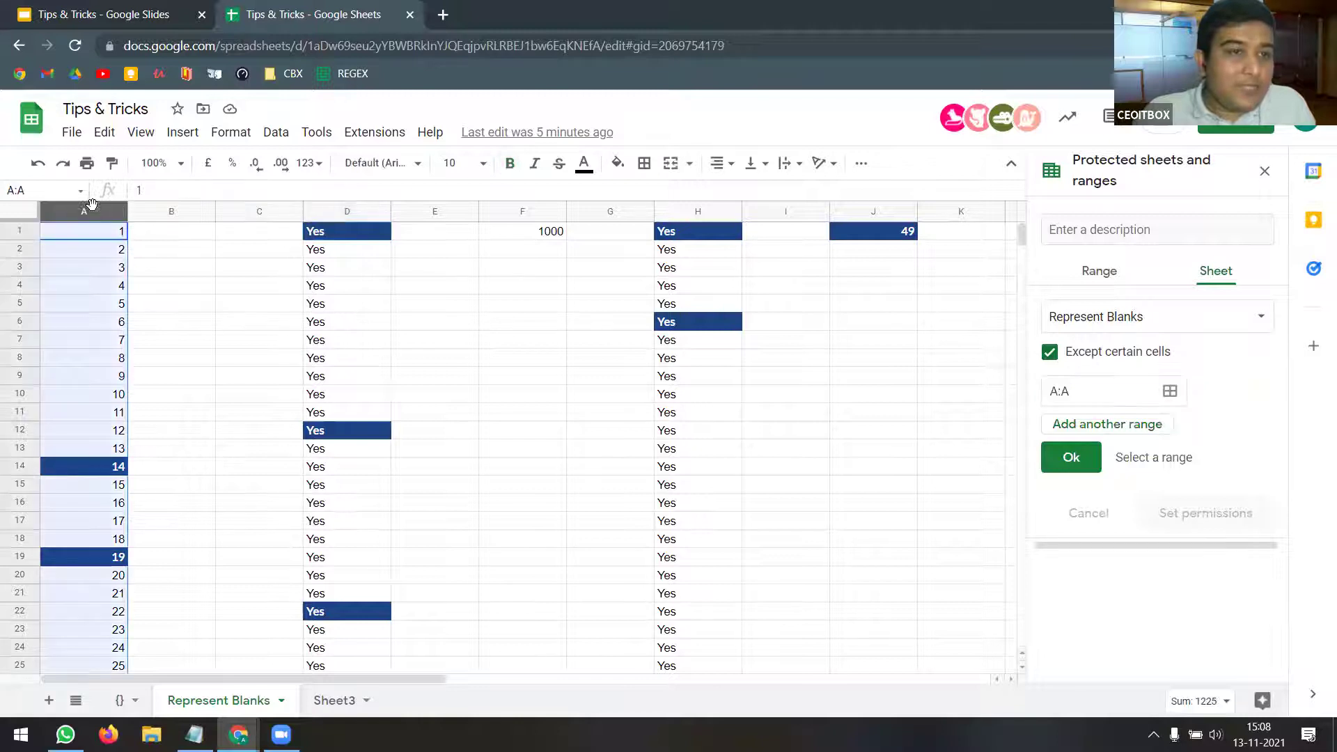
click(1093, 460)
click(1205, 460)
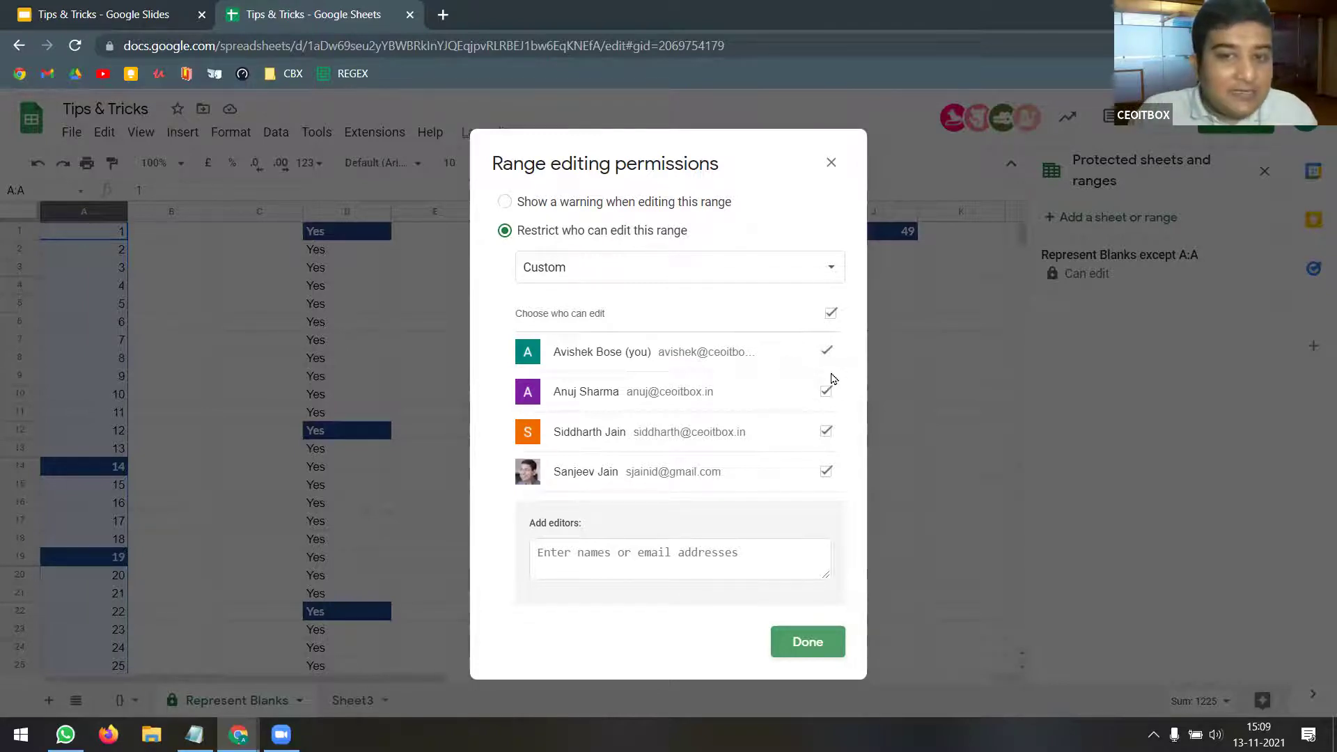
- Save the Represent Blanks protection, give anyone with the link Editor access, then select F12
click(812, 641)
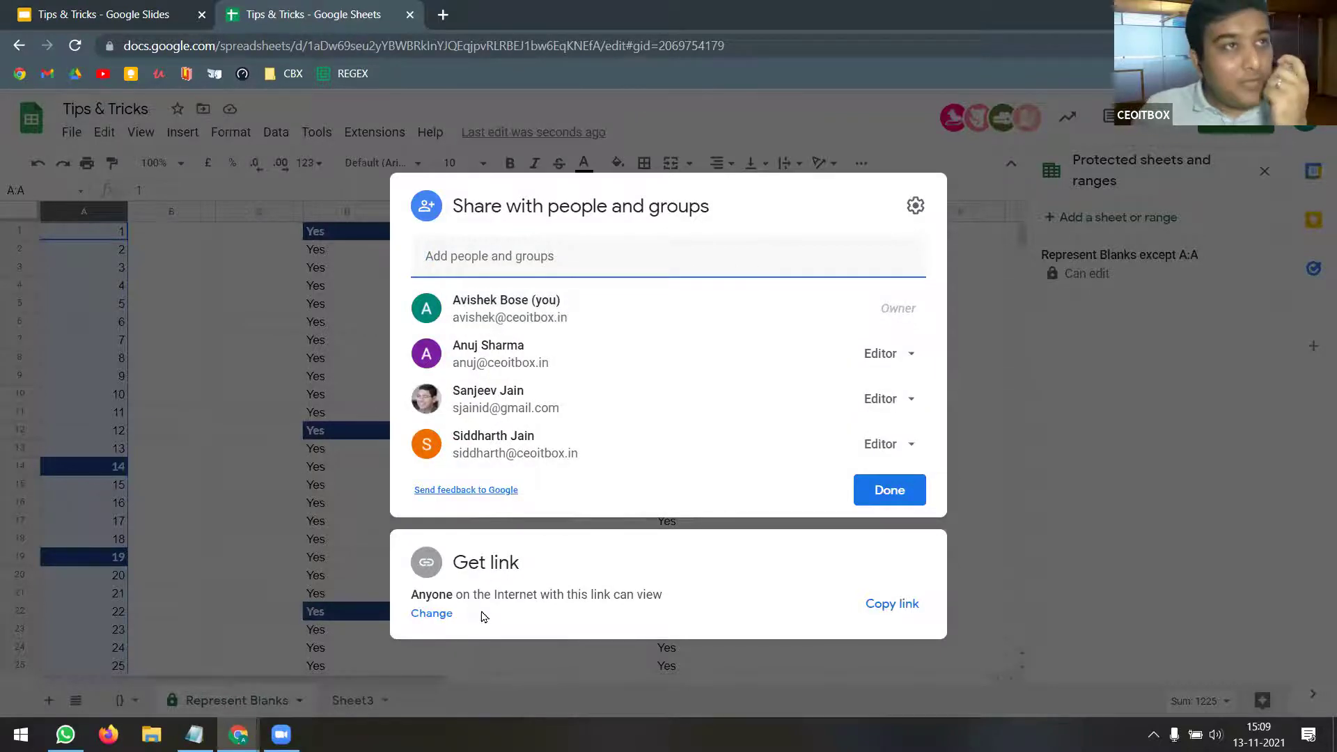
click(432, 614)
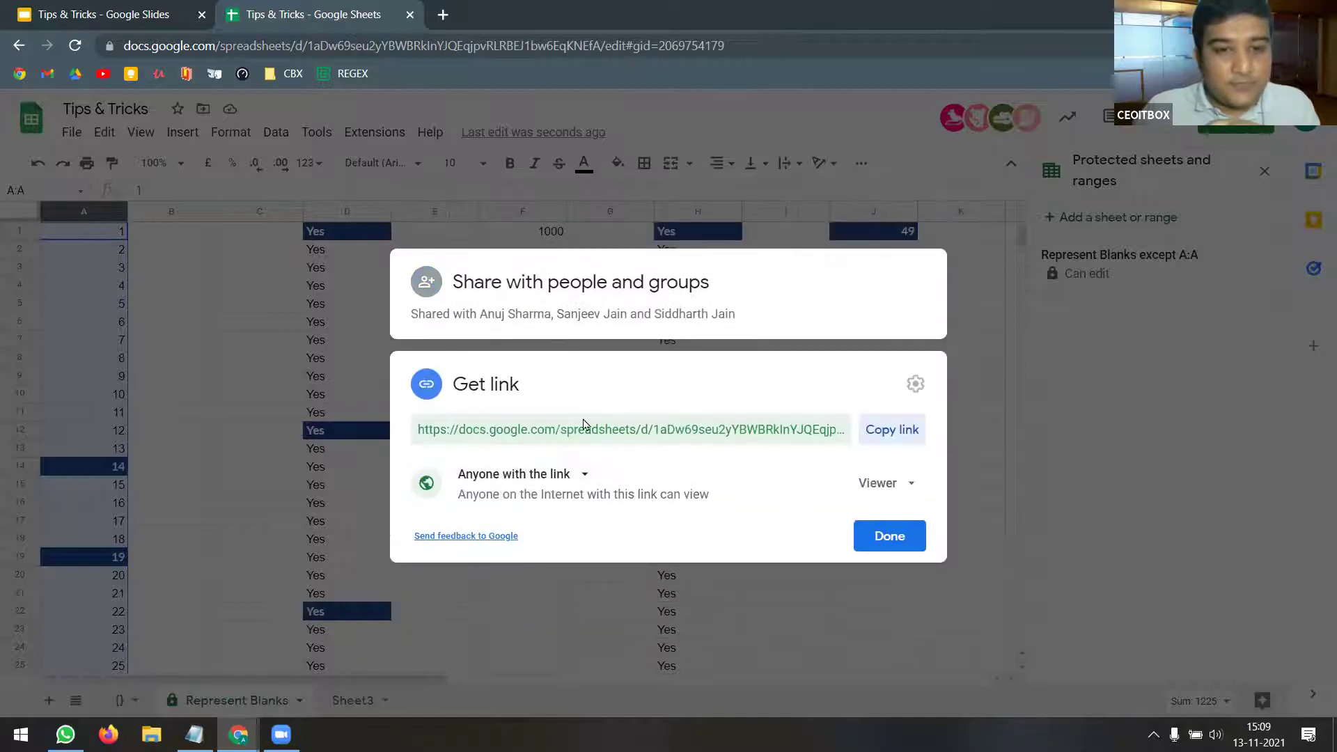
click(909, 485)
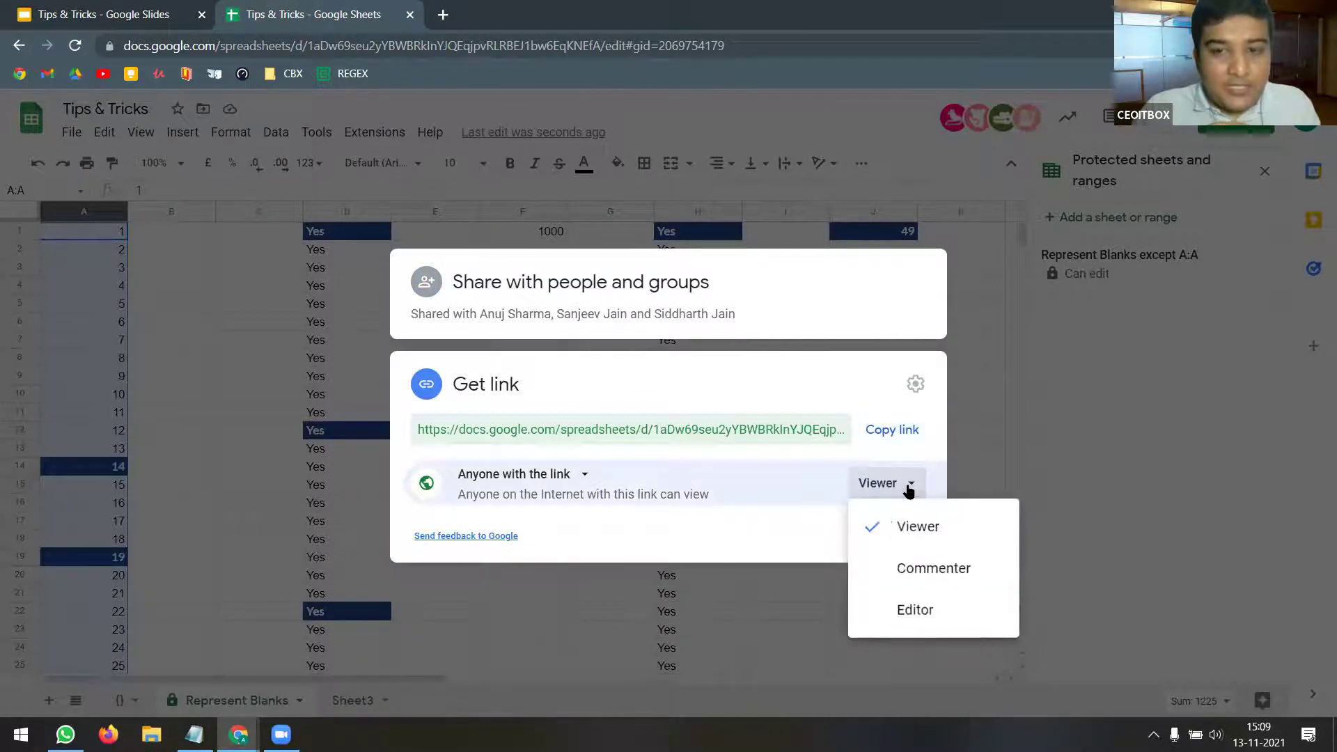
click(910, 612)
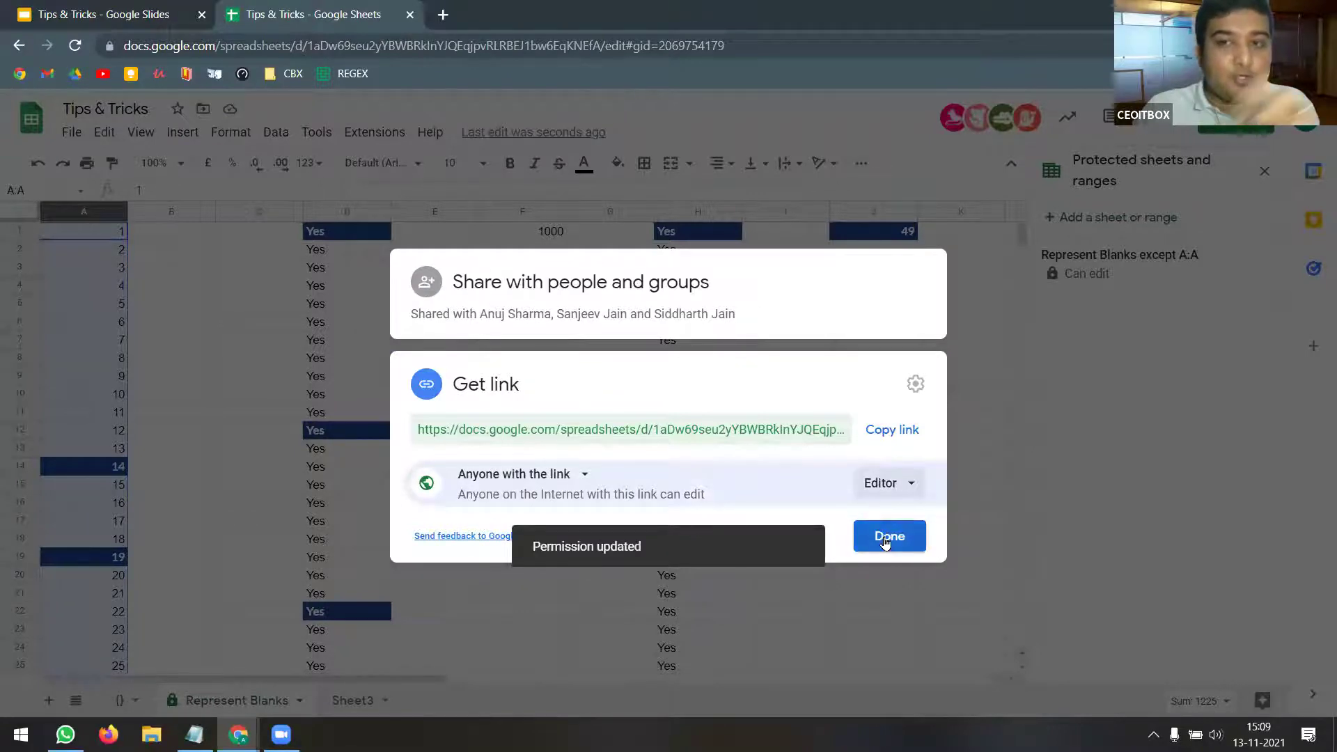
click(881, 538)
click(526, 431)
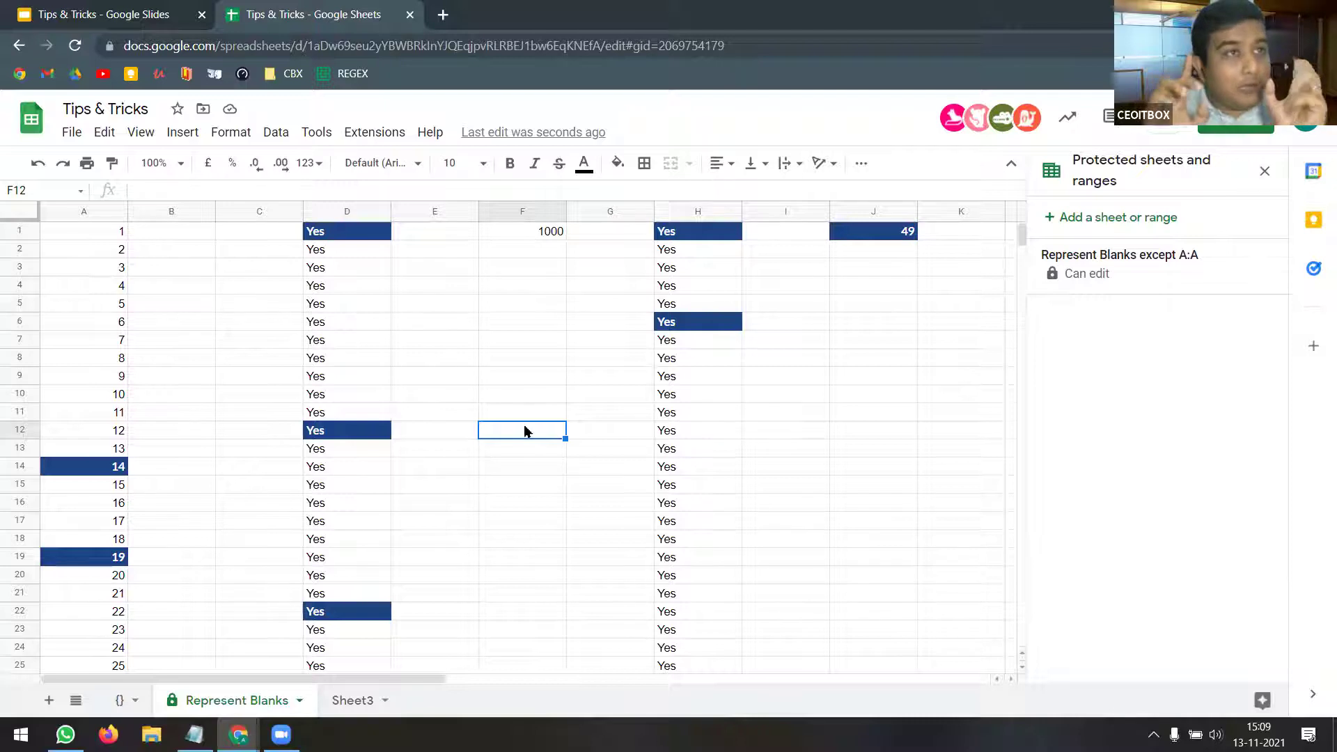
- Check the protection on columns B and A, then close the Protected sheets and ranges panel
click(167, 304)
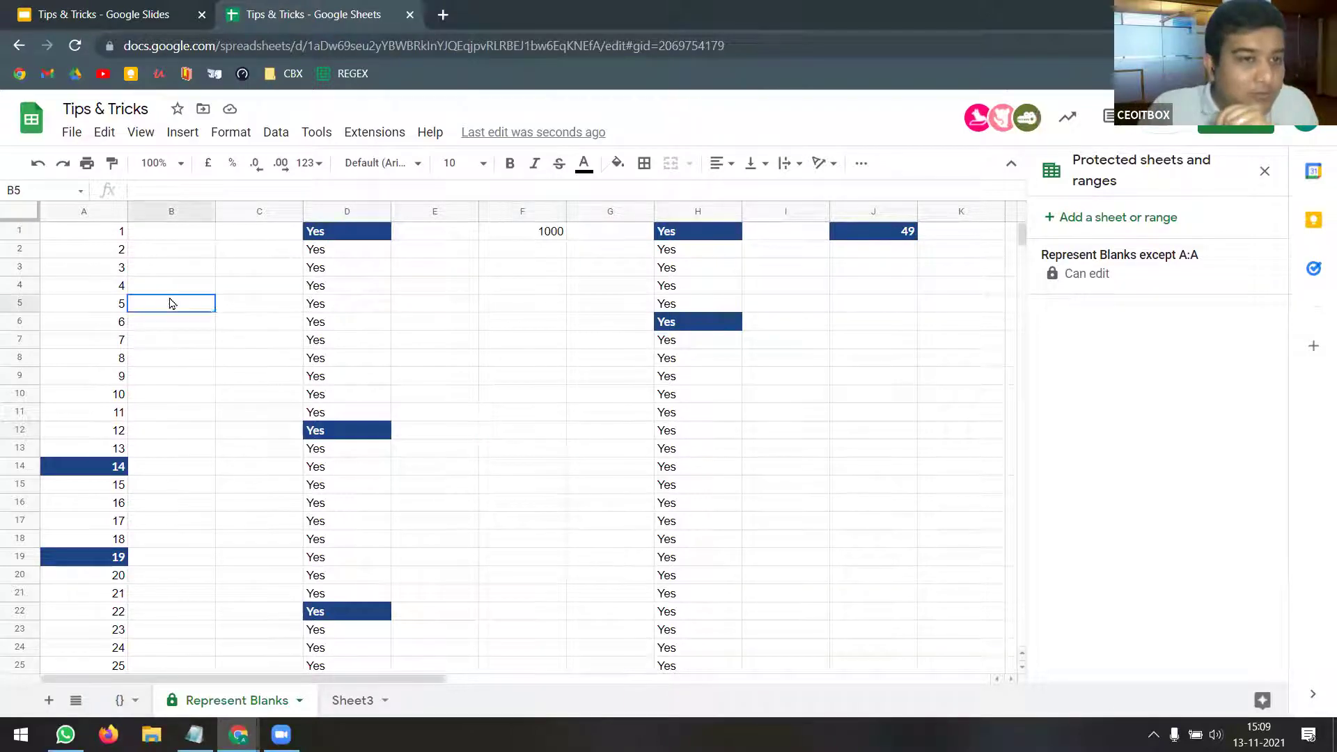
click(174, 211)
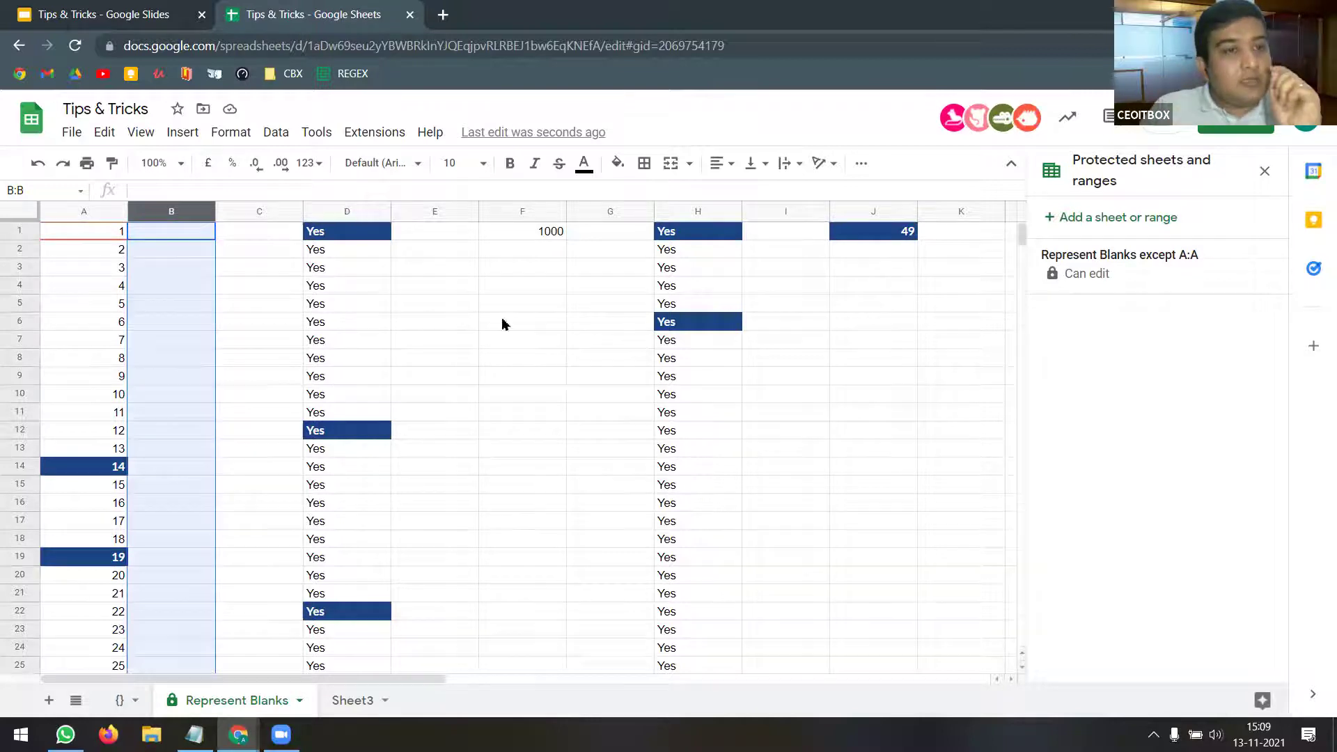
click(101, 212)
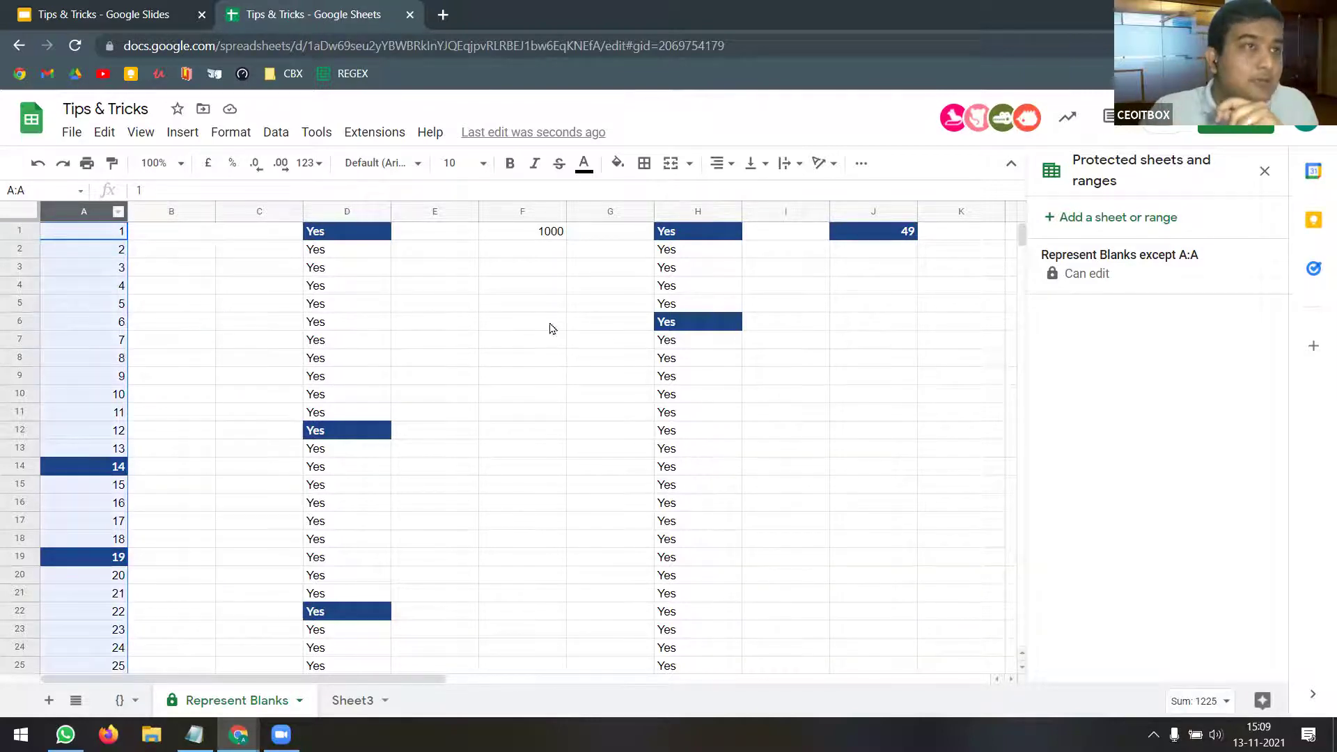
click(1264, 172)
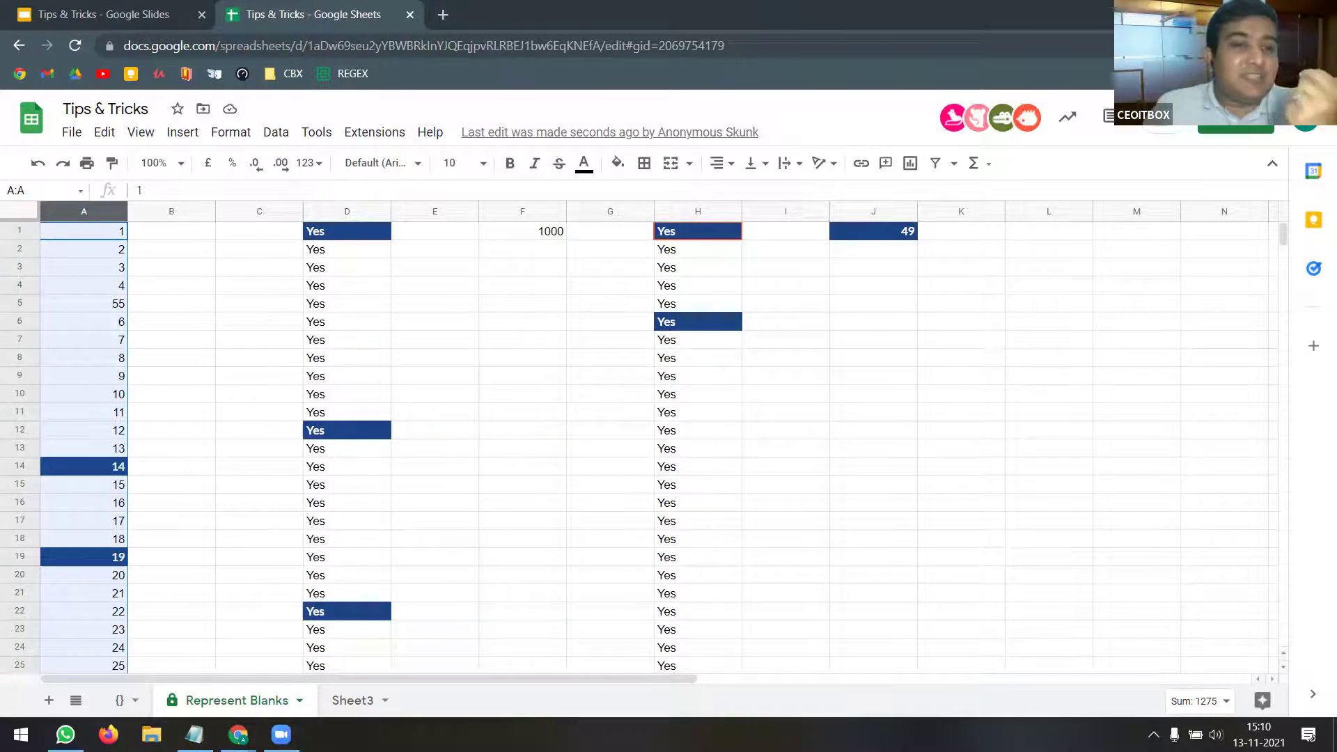
- Open the WA bookmark from the CBX folder in a new tab and switch to it
click(286, 73)
middle_click(341, 122)
click(537, 12)
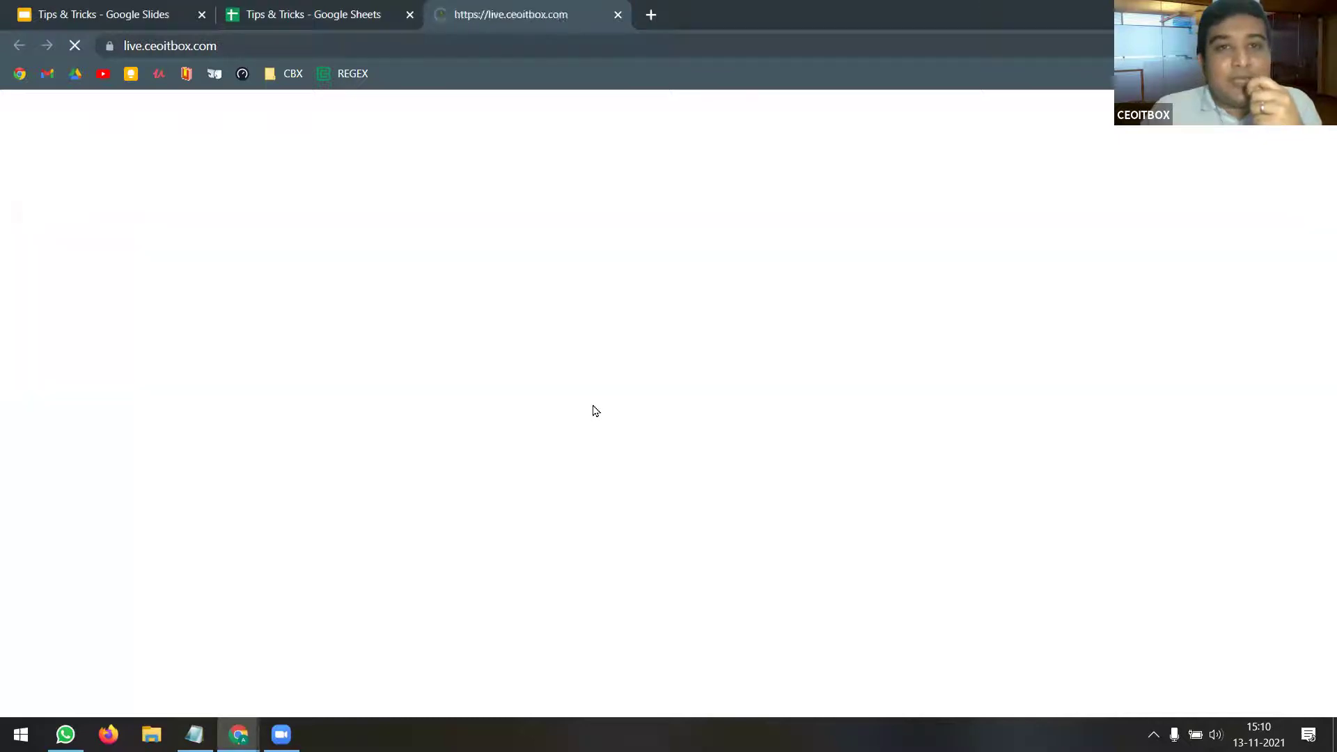
key(ctrl+l)
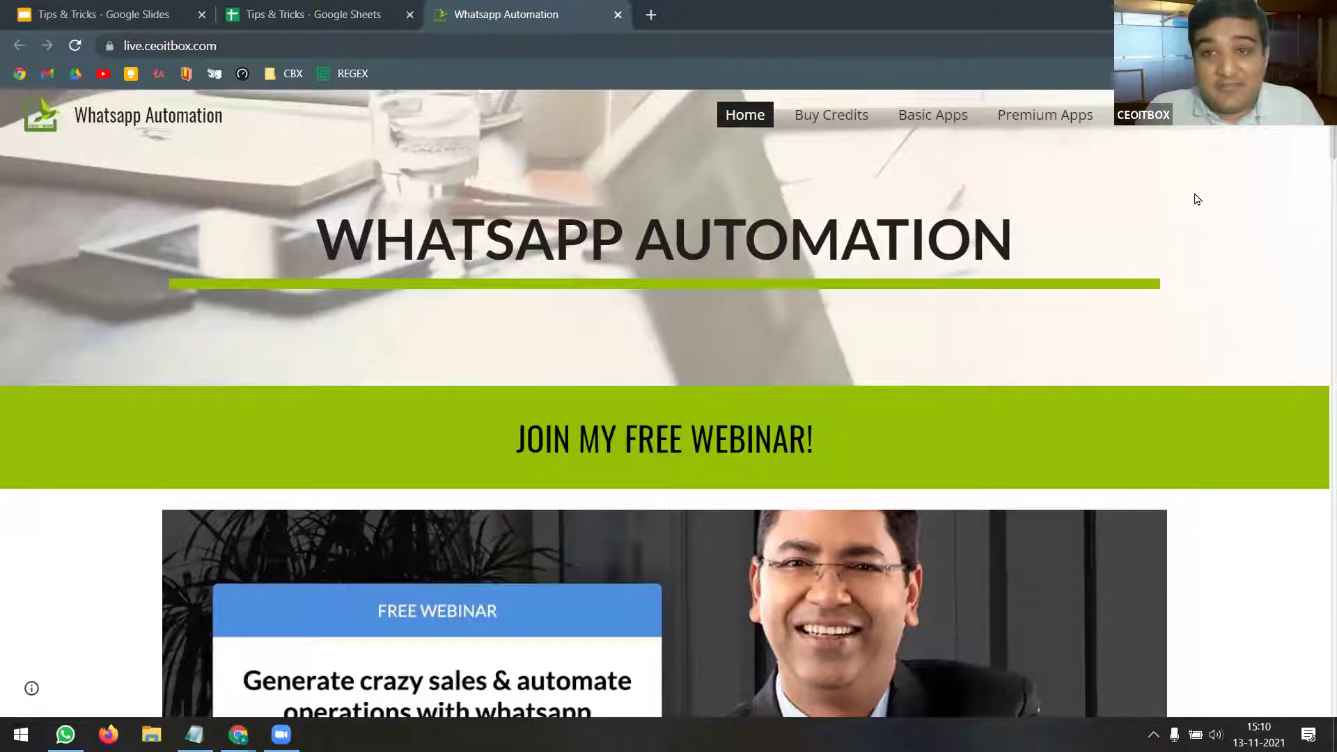
- Open Basic Apps and scroll down to the Automated Festive and Personal Greetings offers
click(953, 118)
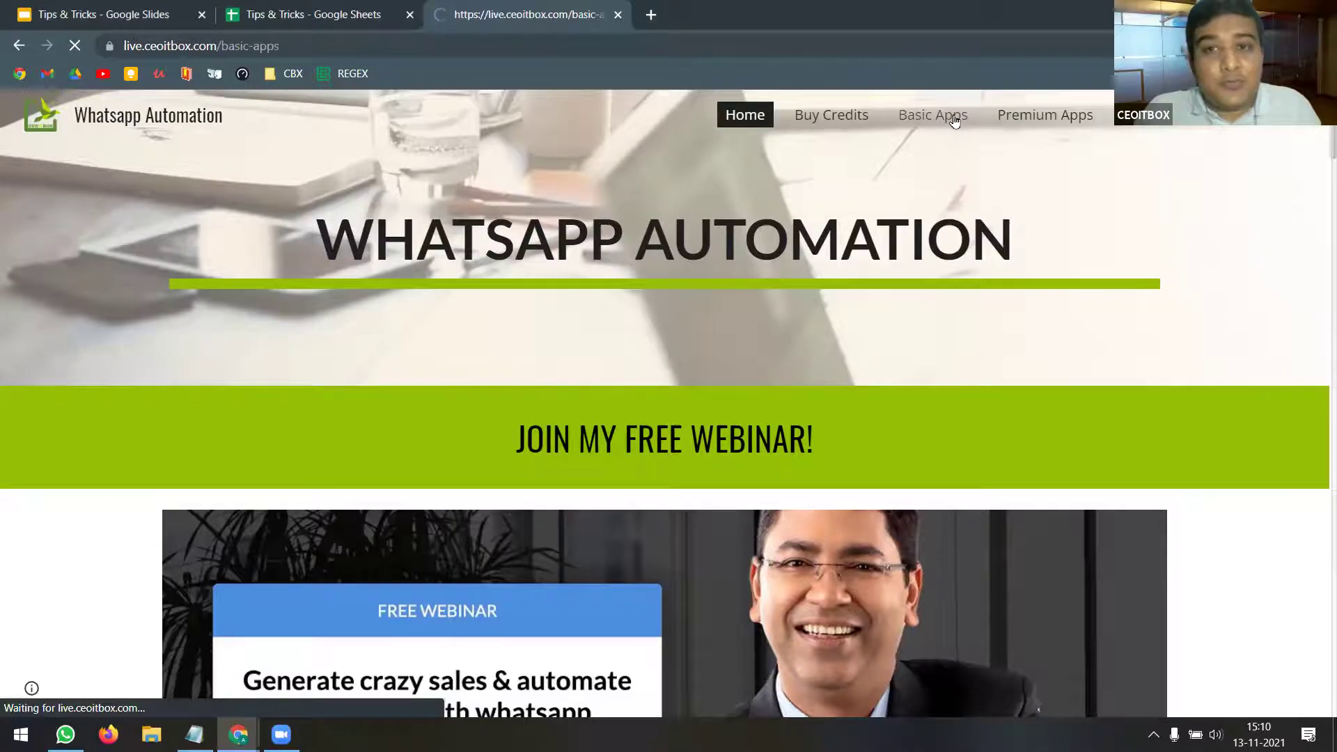
scroll(892, 293, down, 7)
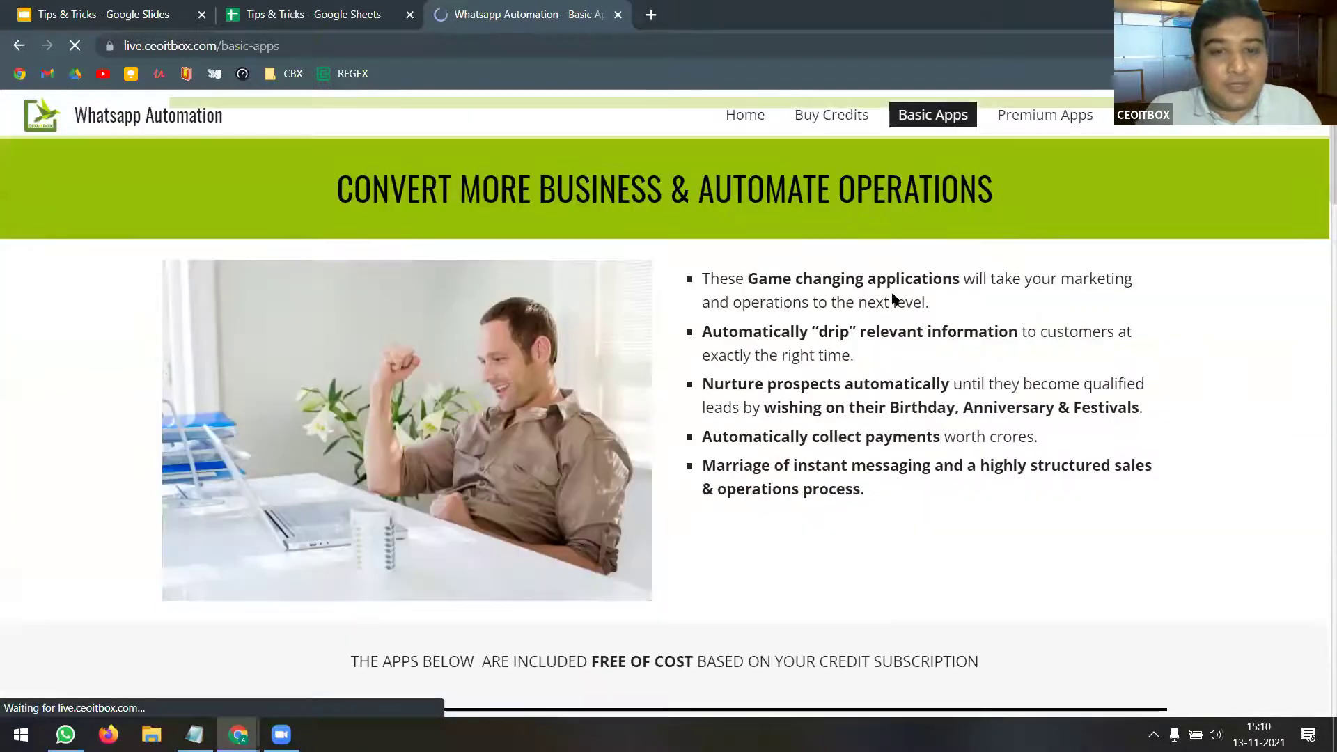
scroll(830, 308, down, 5)
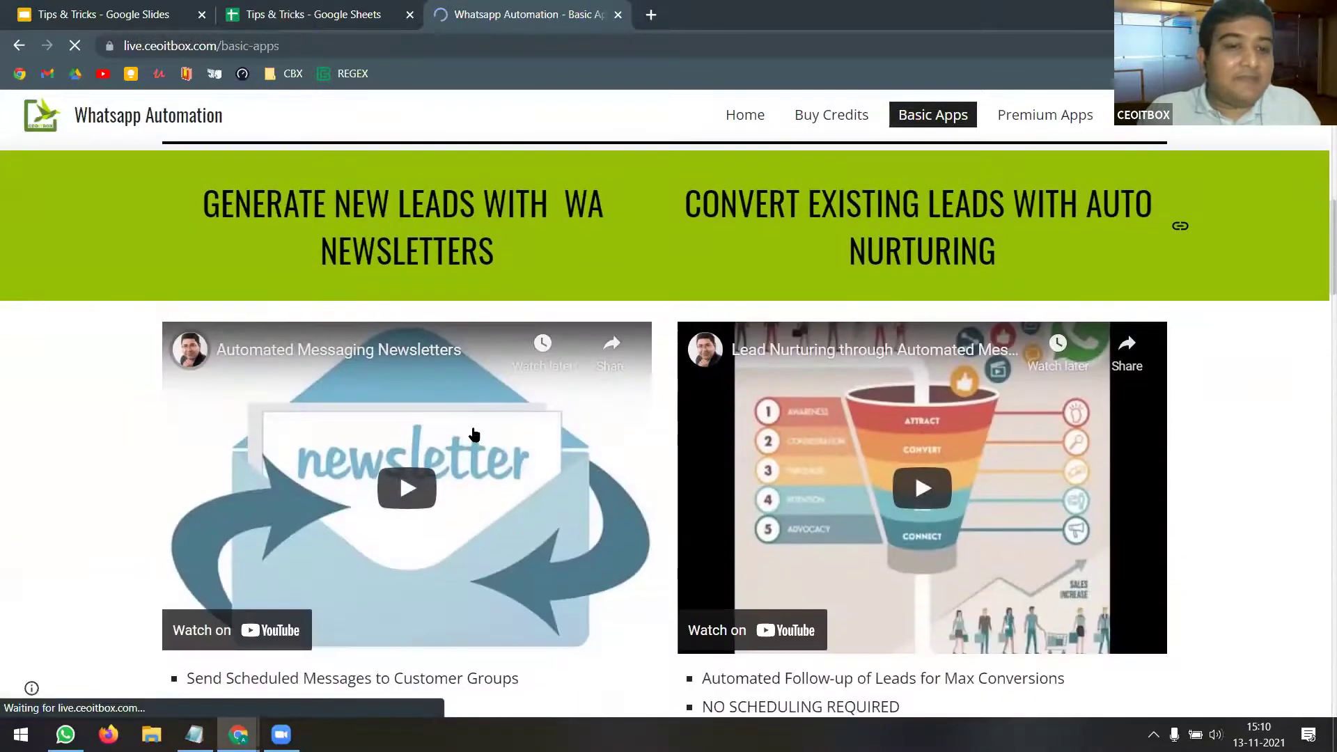
scroll(836, 411, down, 4)
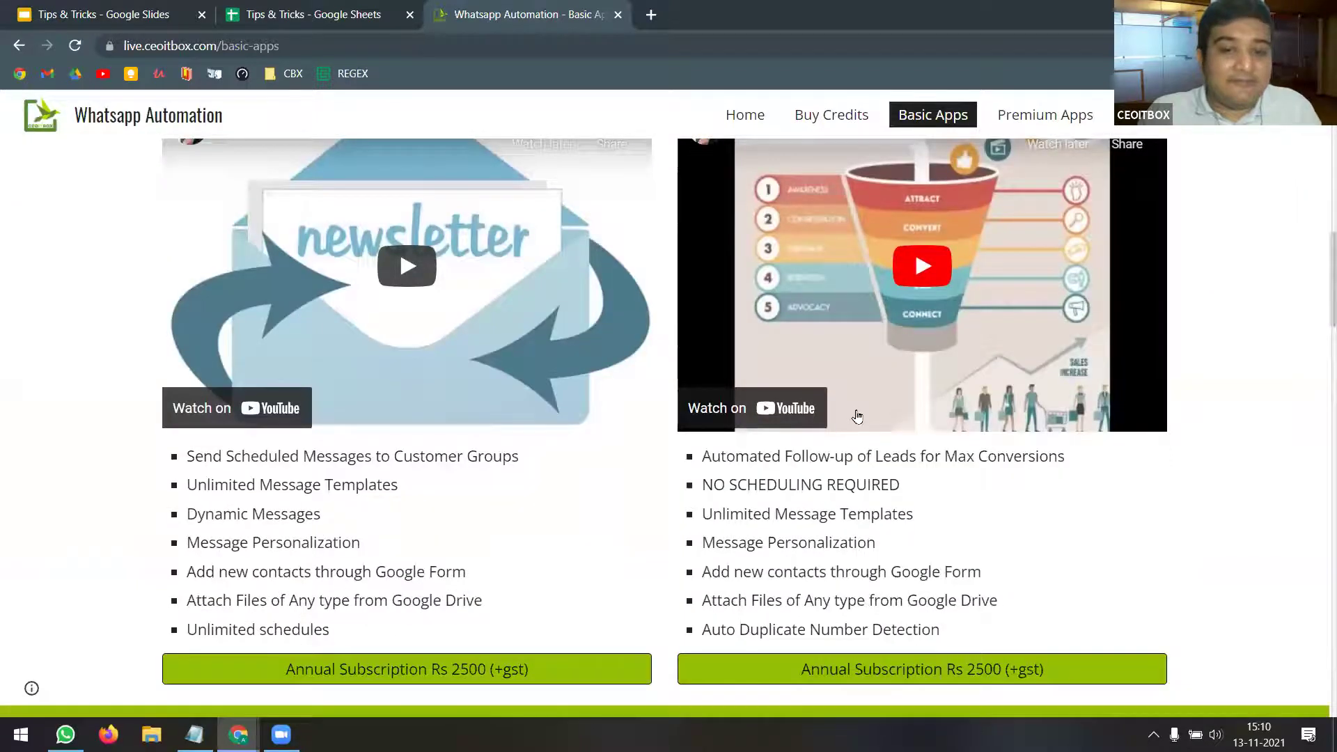
scroll(860, 404, down, 1)
scroll(896, 383, up, 6)
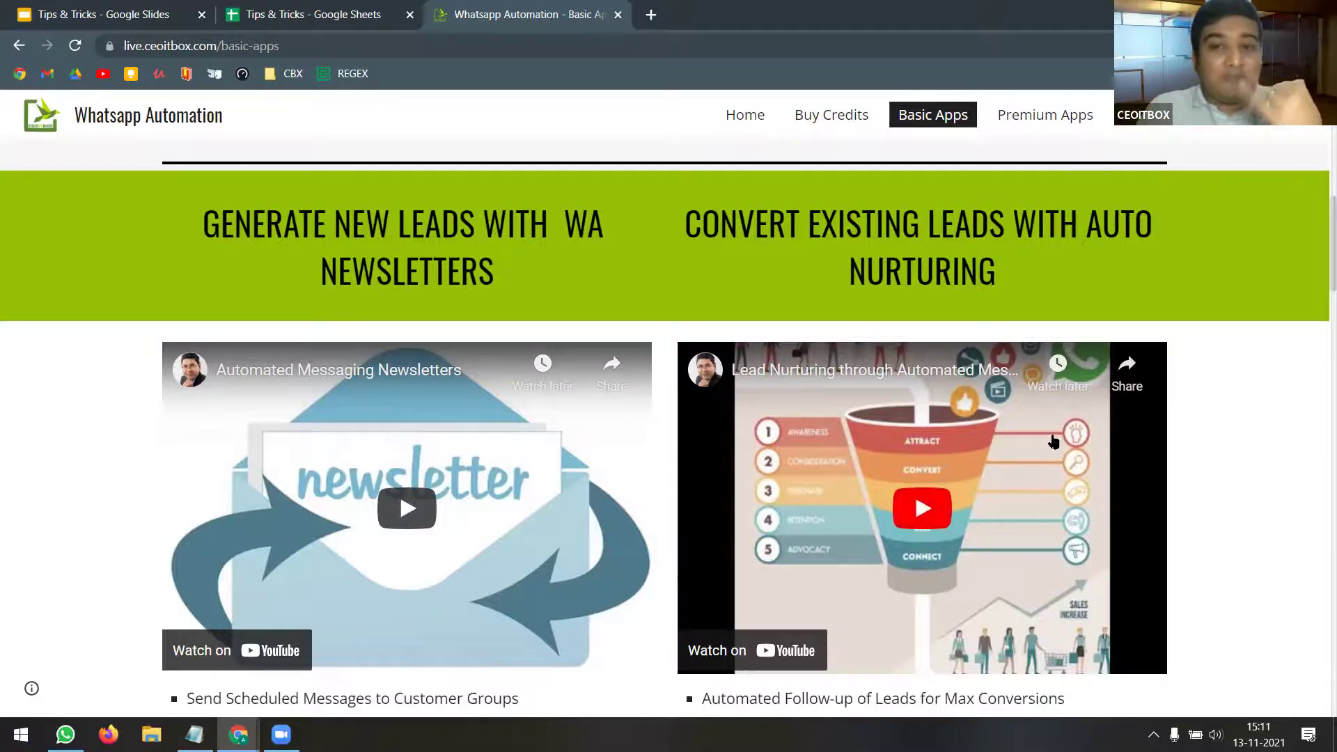
scroll(1058, 432, down, 5)
scroll(1058, 432, down, 12)
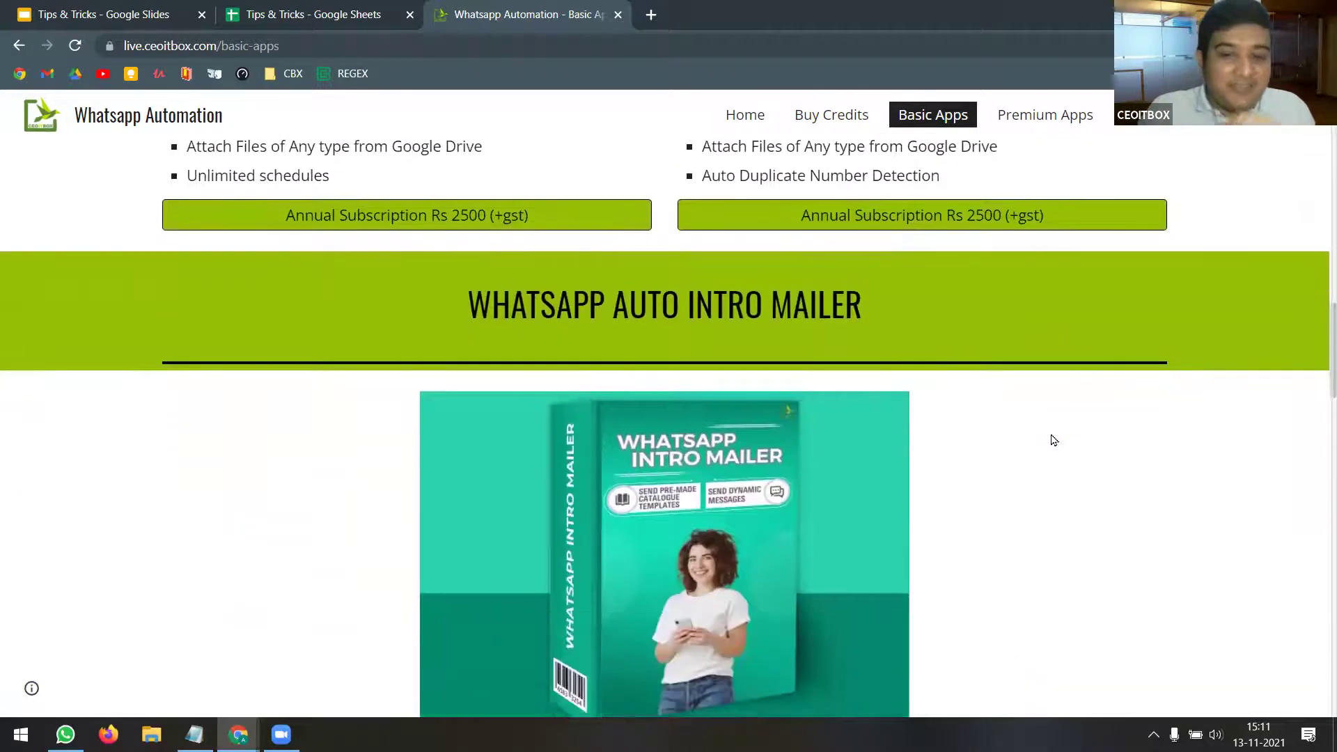
scroll(1051, 435, down, 6)
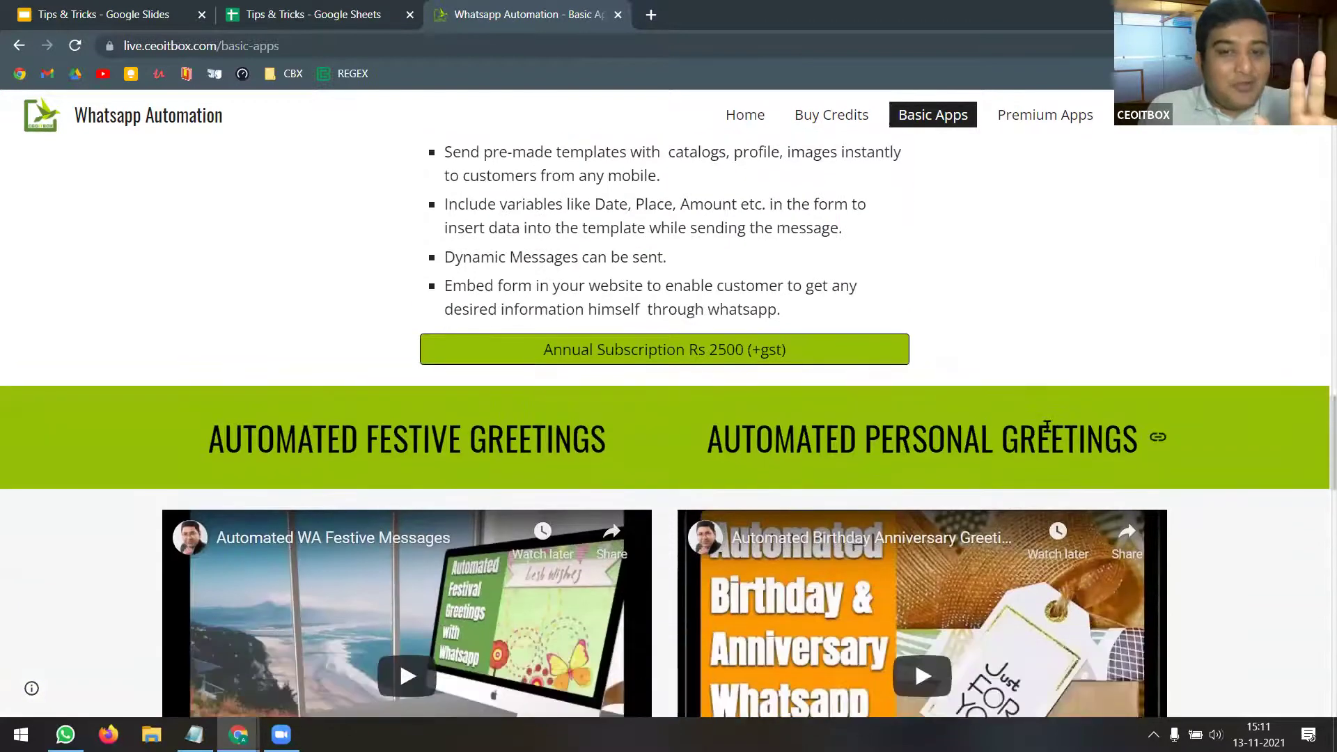
scroll(1046, 426, down, 1)
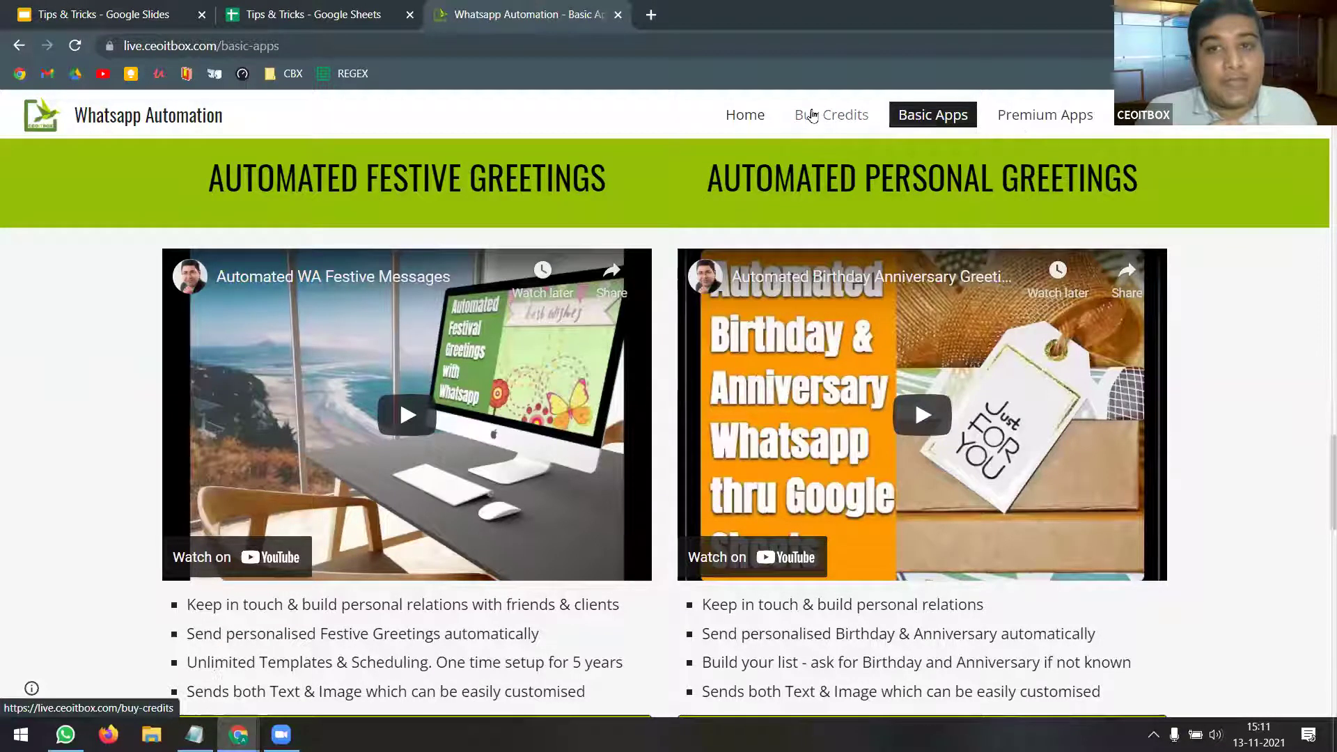
- Browse the Buy Credits plans and FAQ, then go to the Other Deals page
click(844, 115)
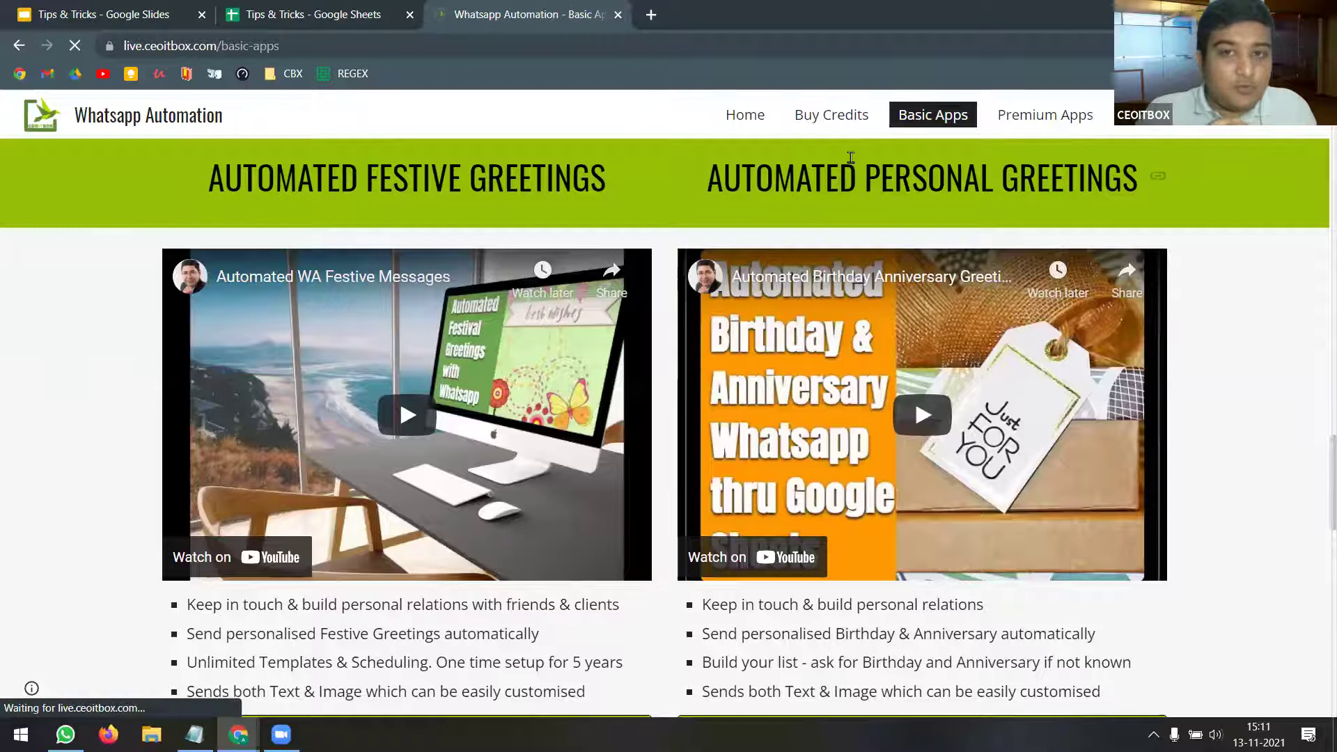
scroll(968, 313, down, 6)
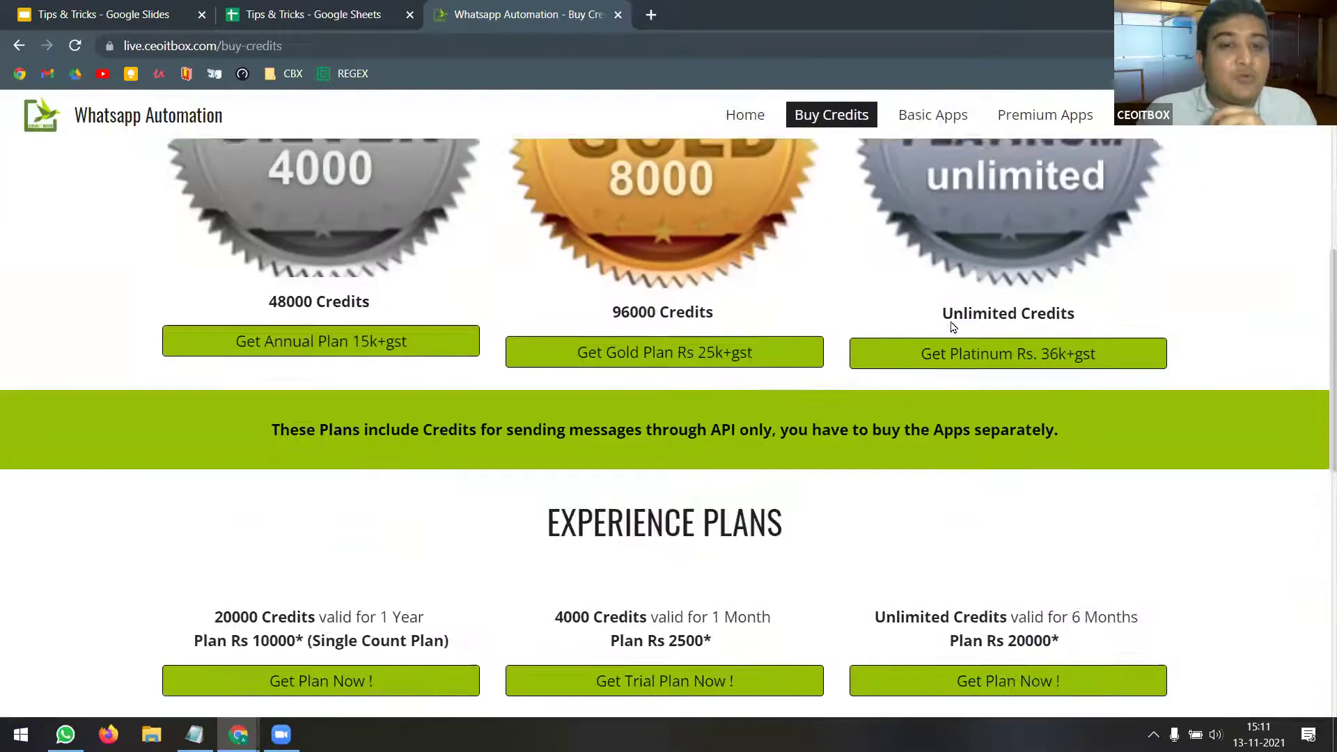
scroll(952, 328, down, 7)
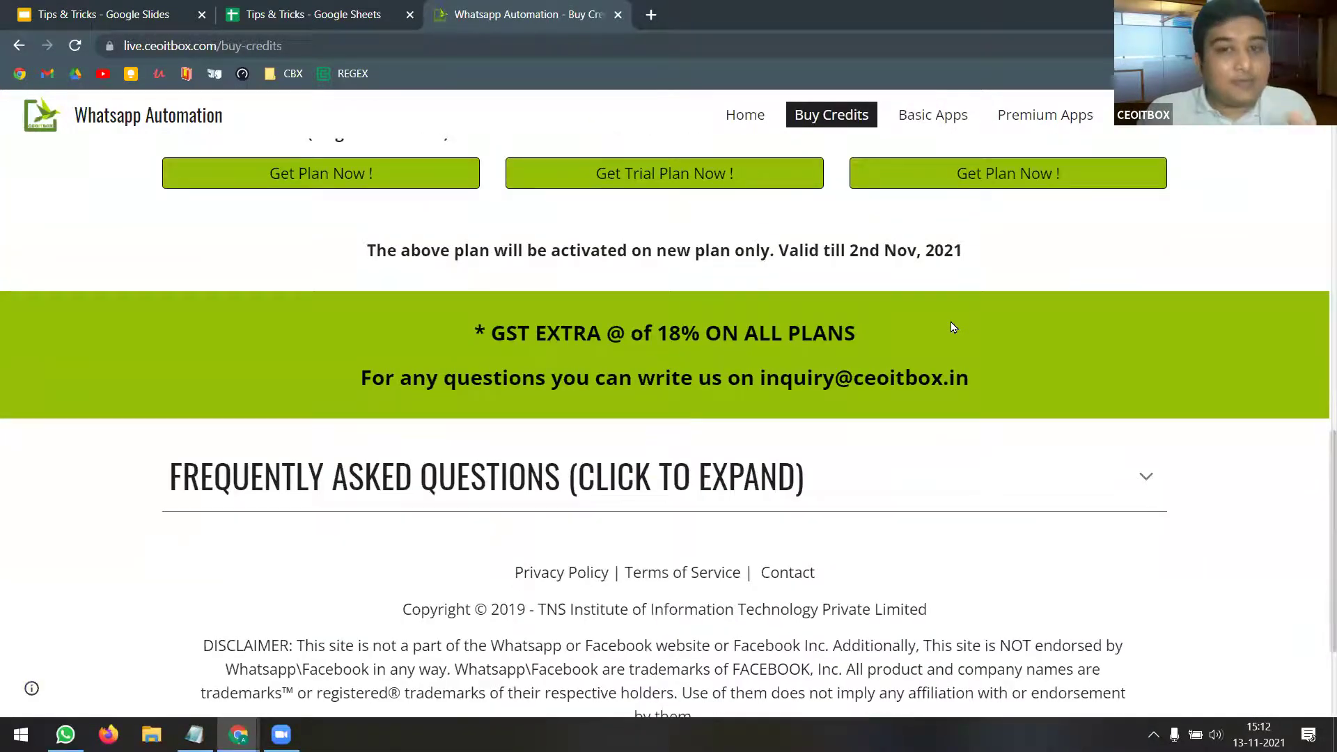
scroll(952, 327, up, 2)
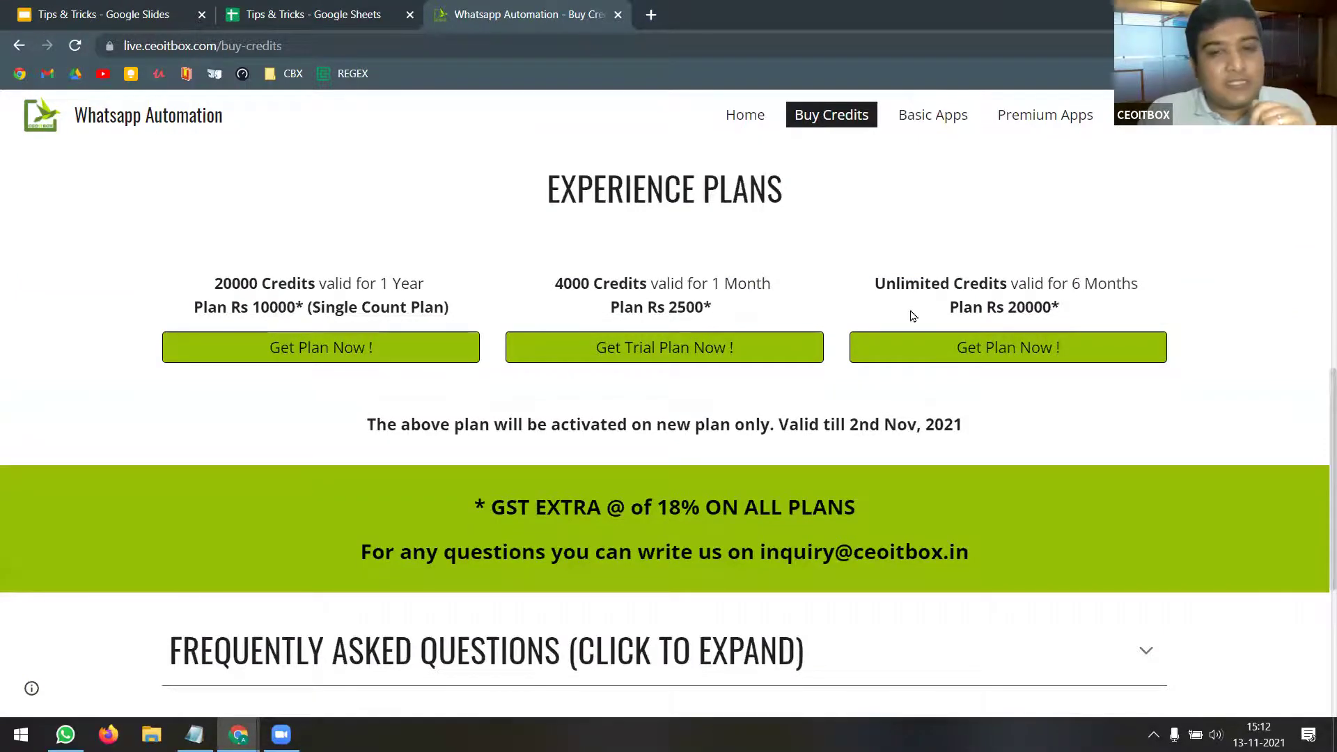
scroll(909, 316, down, 1)
scroll(907, 319, down, 2)
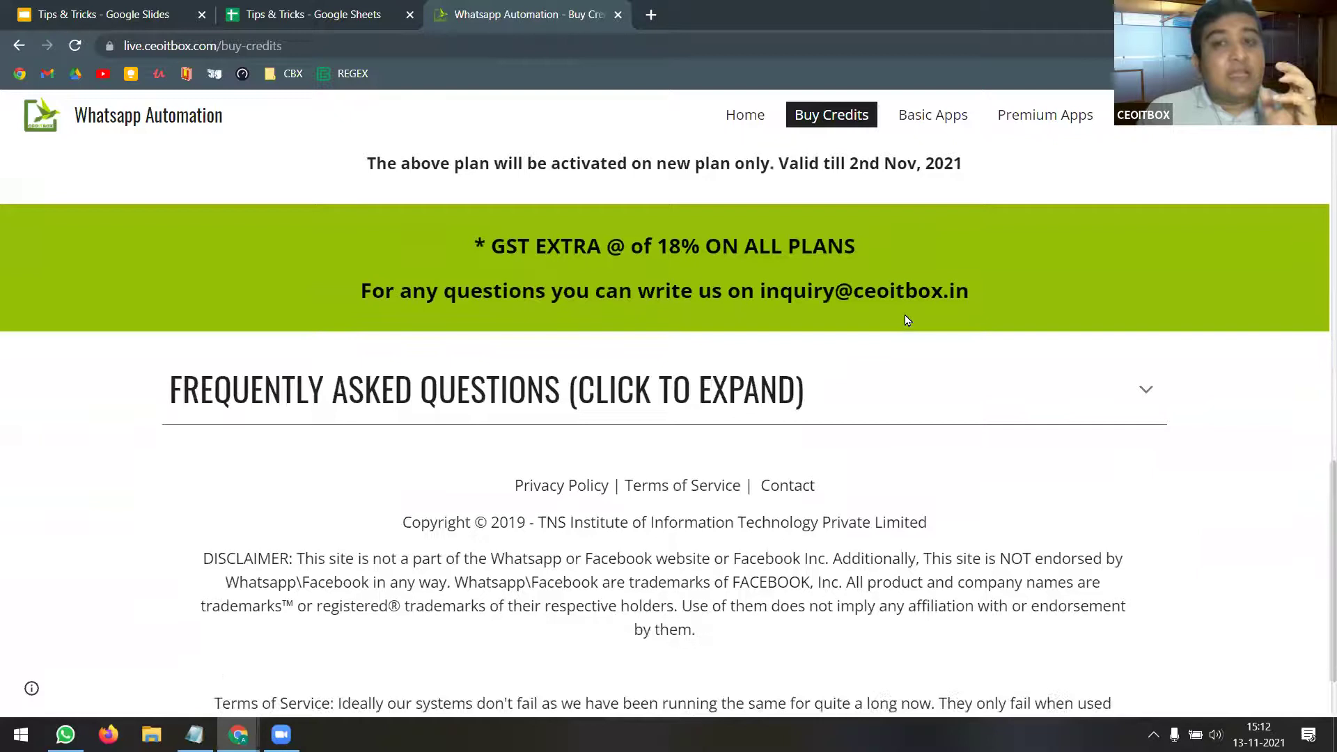
scroll(904, 315, up, 8)
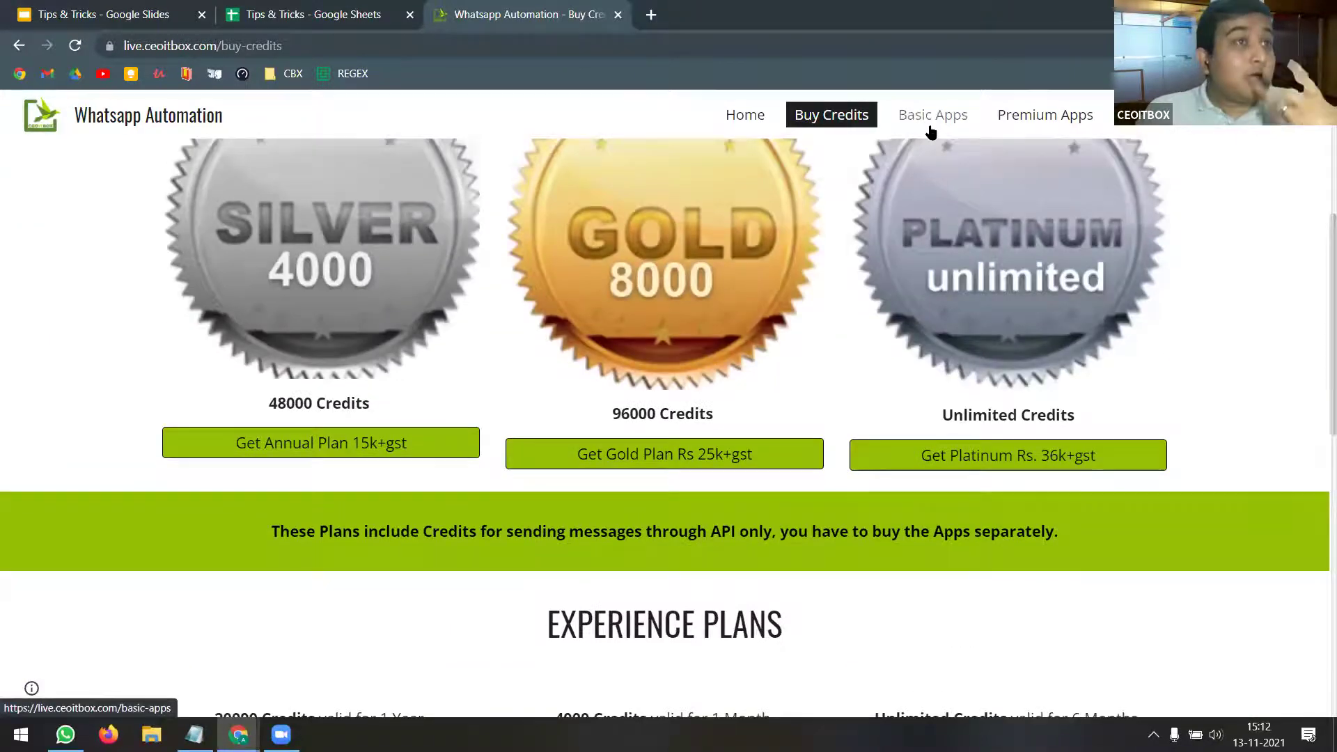
click(1169, 127)
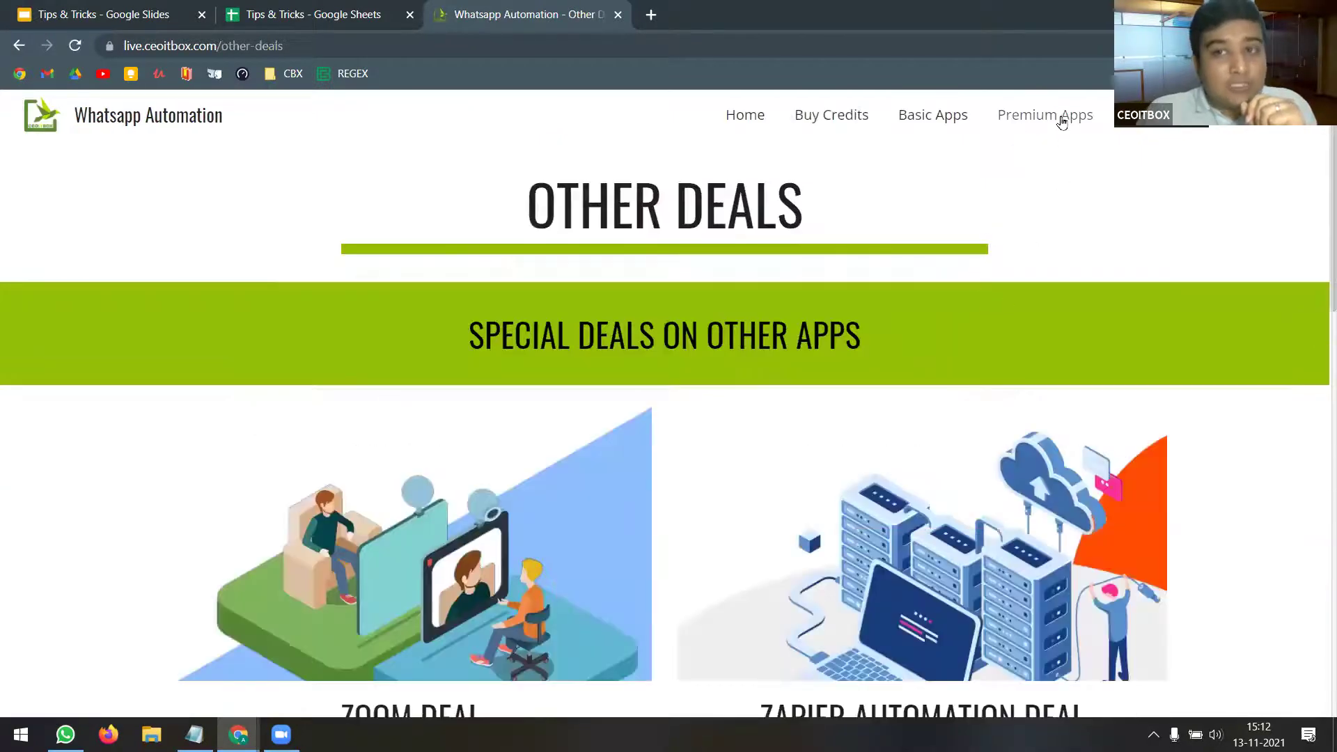
- Open Premium Apps and scroll past the CRM videos to the Multi Message Blaster and Virtual Assistant boxes
click(1061, 123)
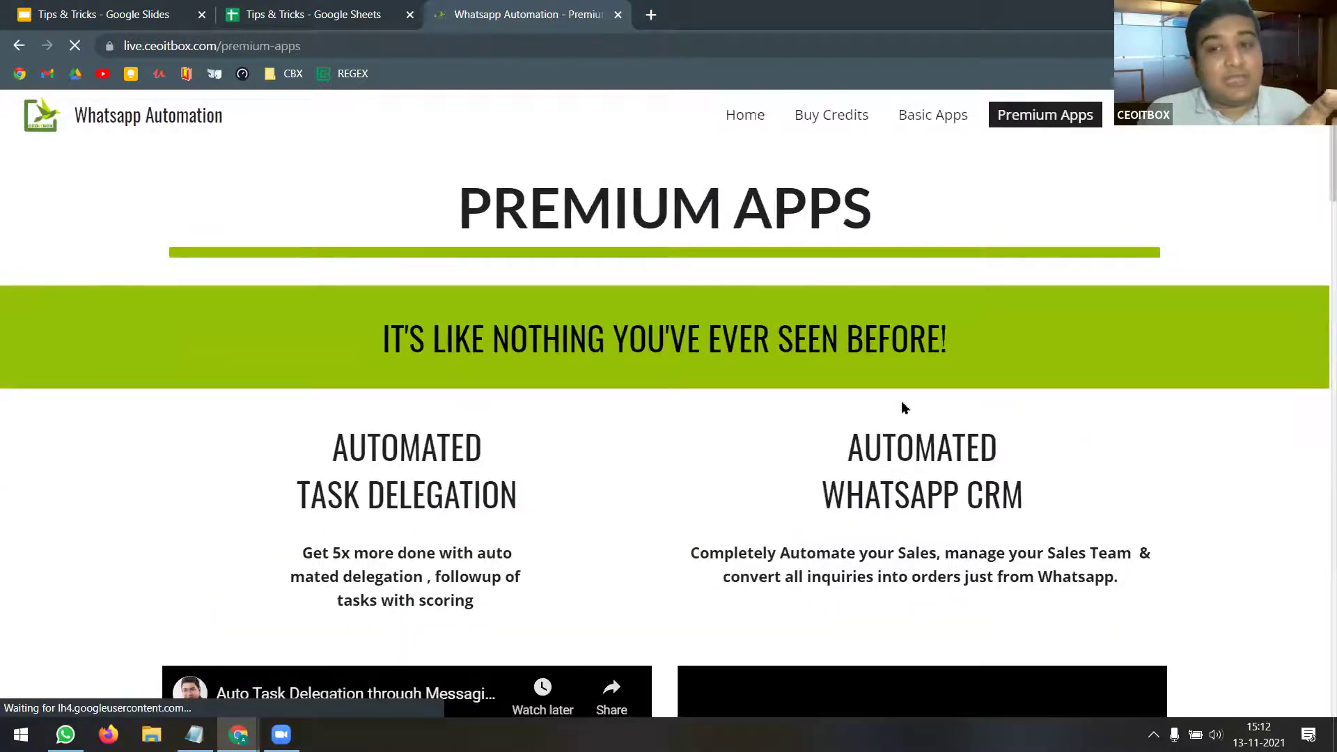
scroll(940, 461, down, 3)
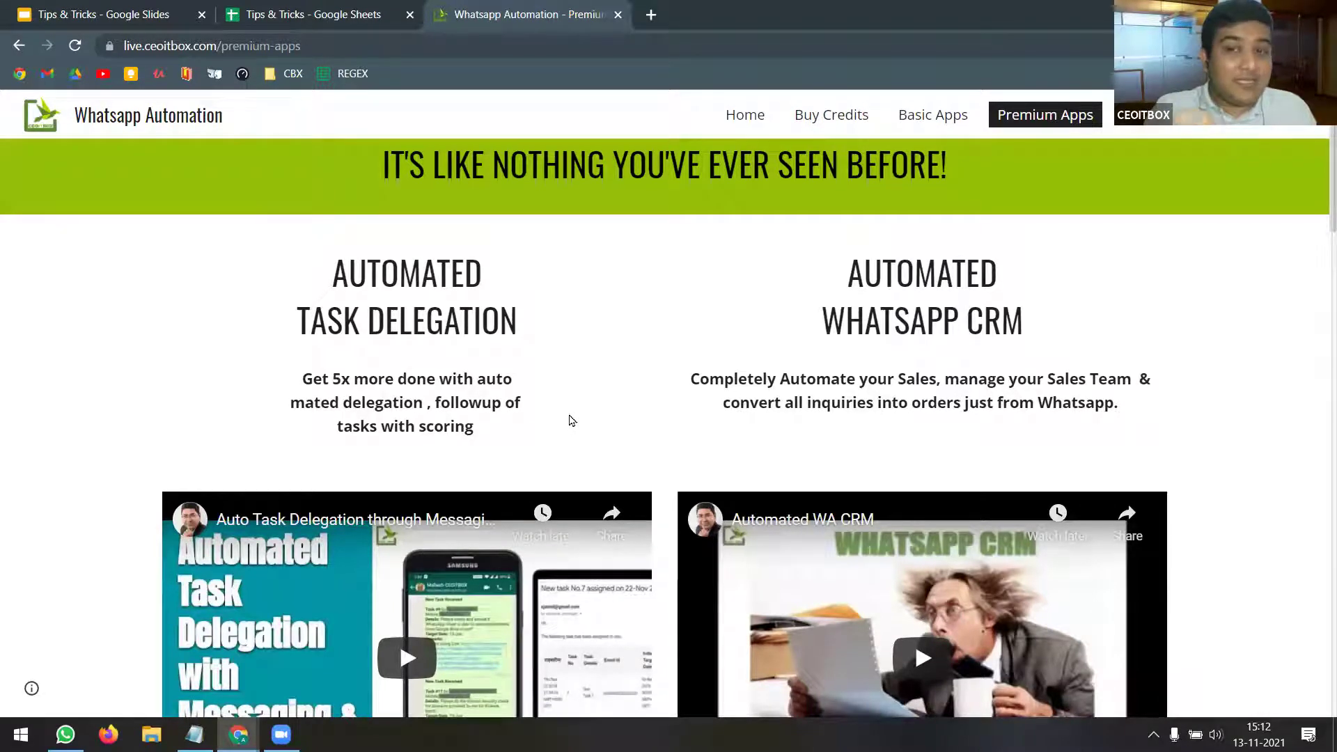
scroll(995, 383, down, 4)
scroll(1001, 418, up, 2)
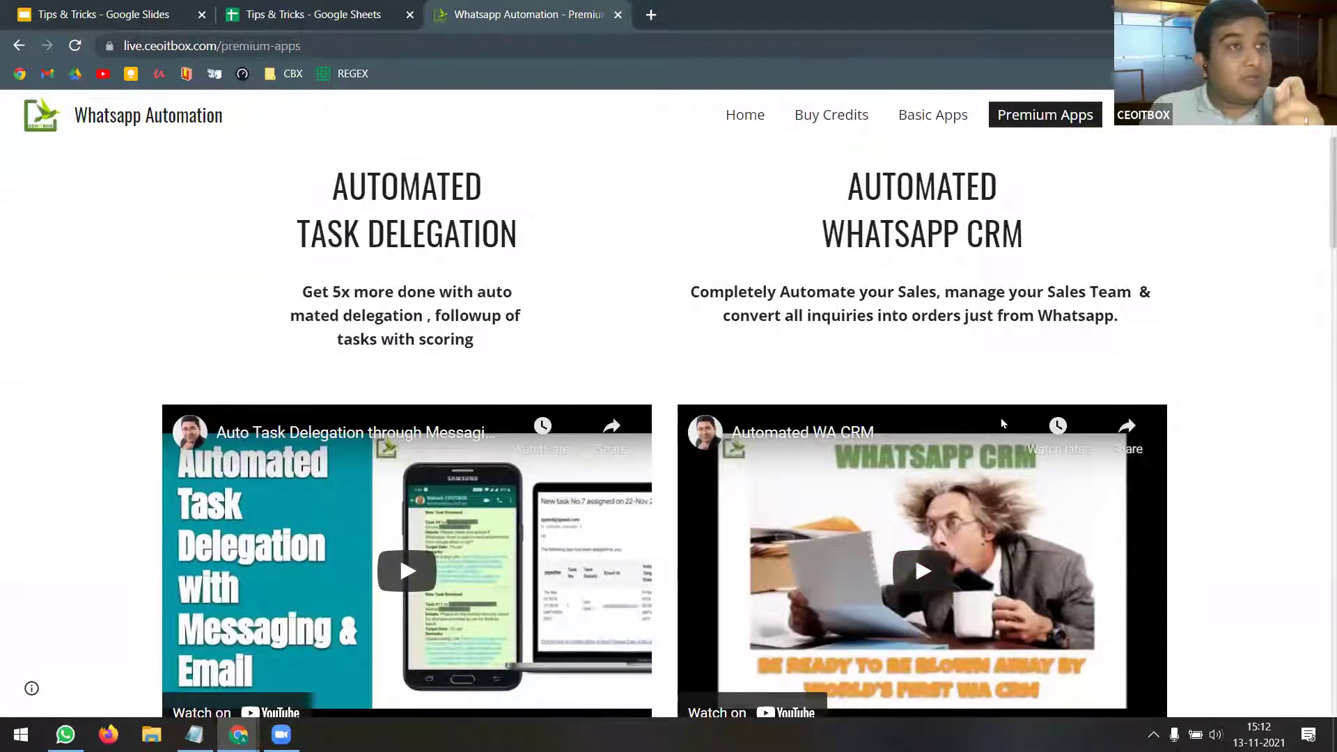
scroll(1001, 421, down, 7)
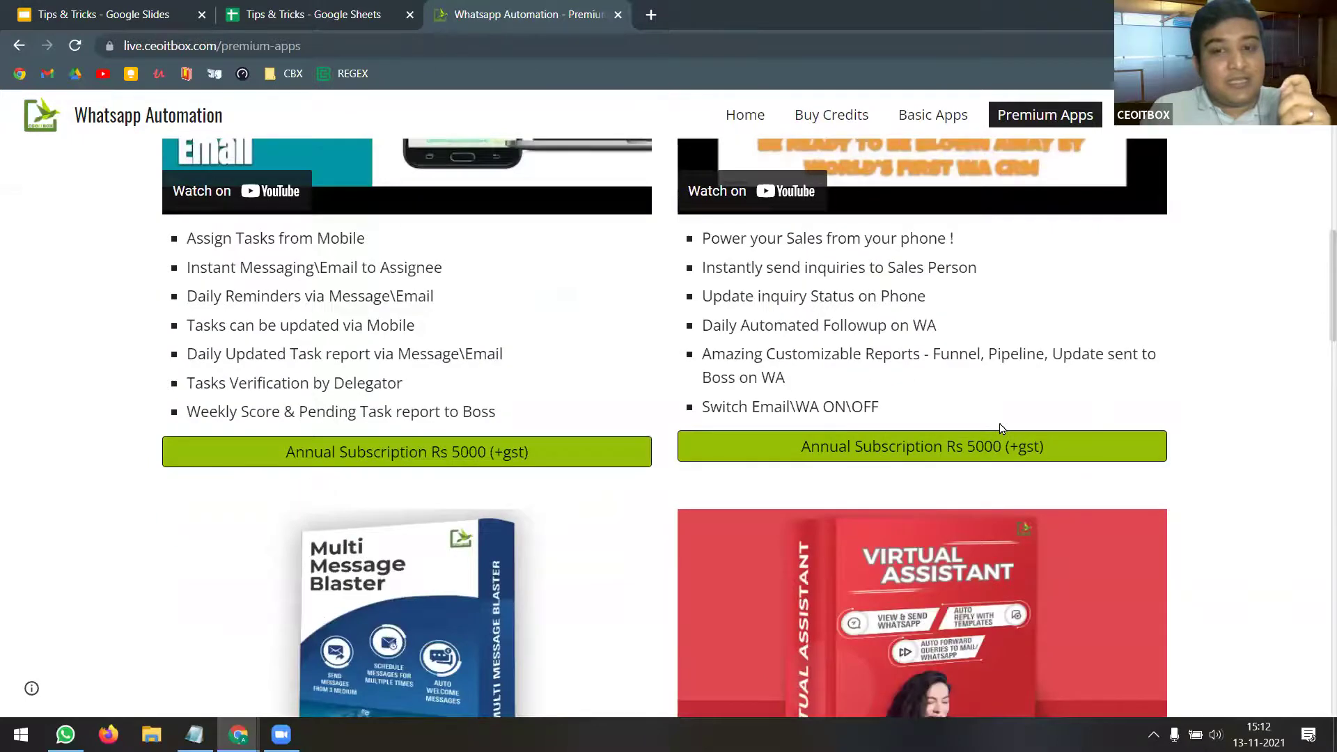
scroll(1001, 429, down, 2)
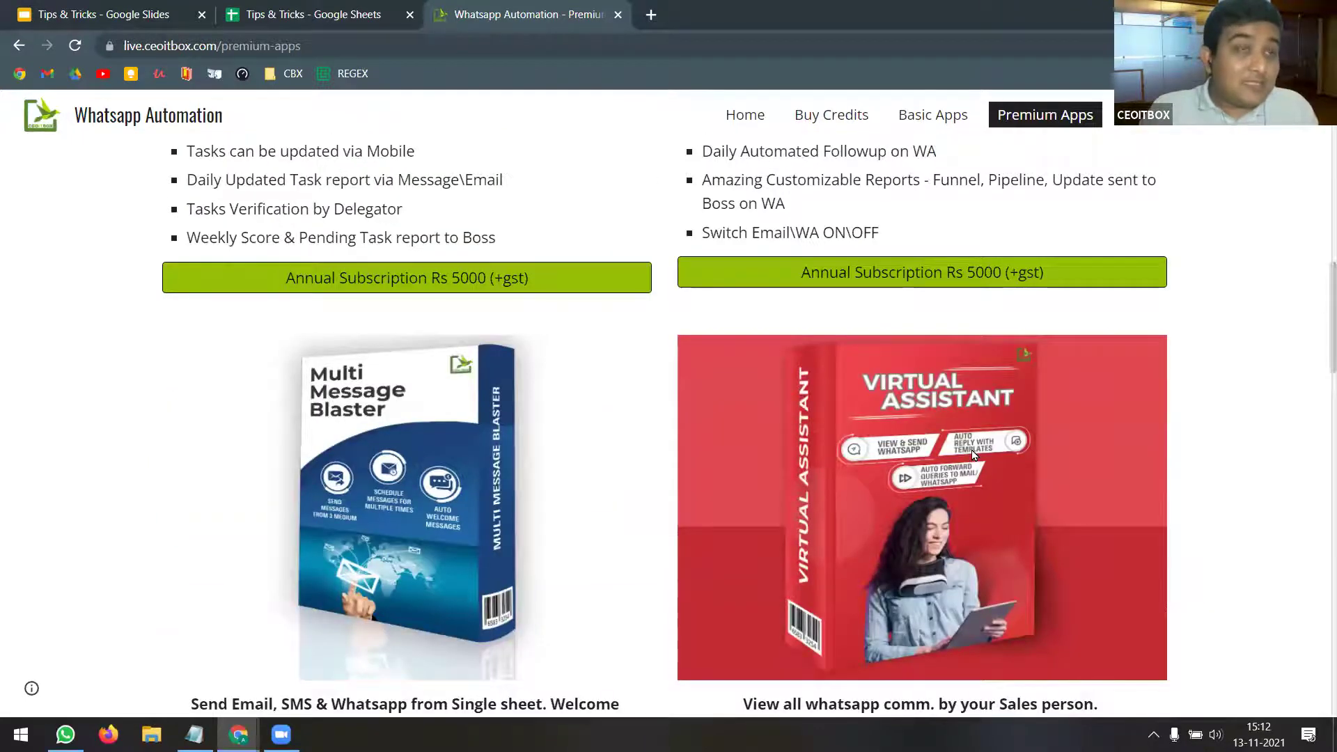
scroll(972, 451, down, 2)
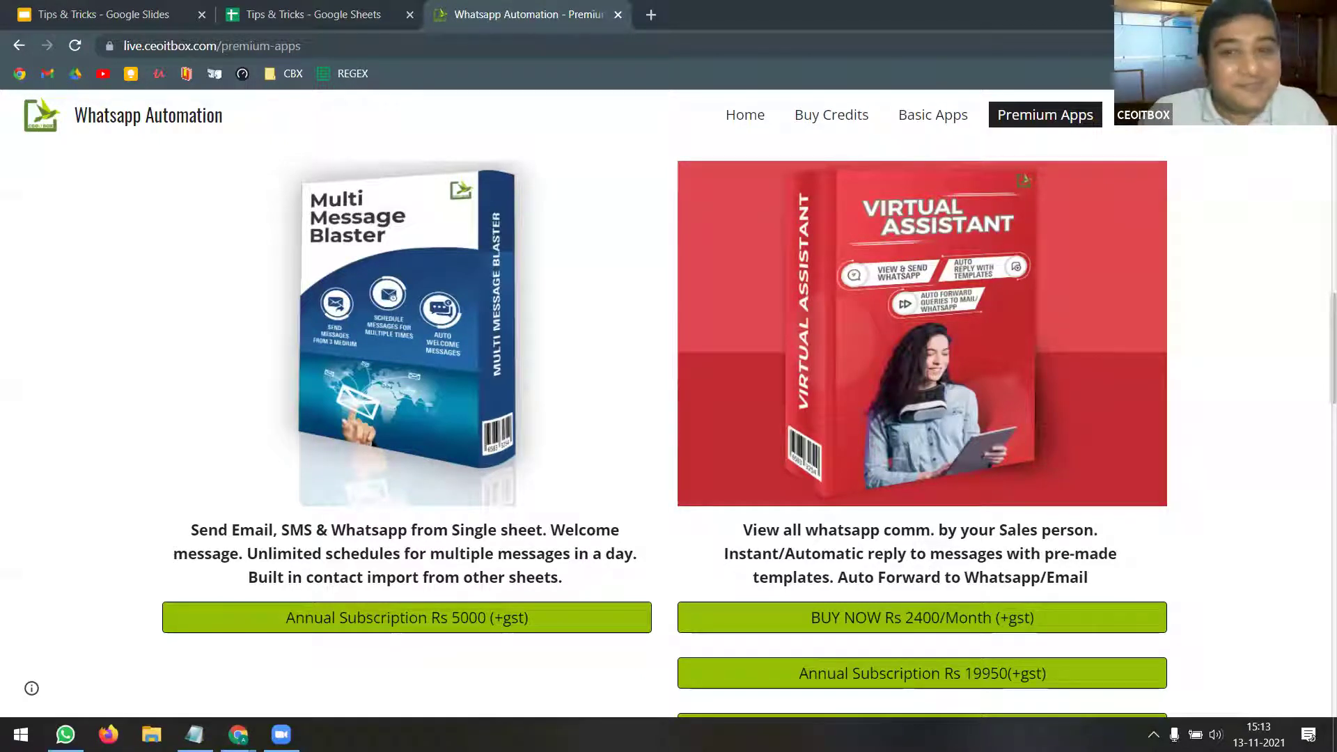
- Close the Whatsapp Automation tab to return to the Tips & Tricks spreadsheet
click(619, 15)
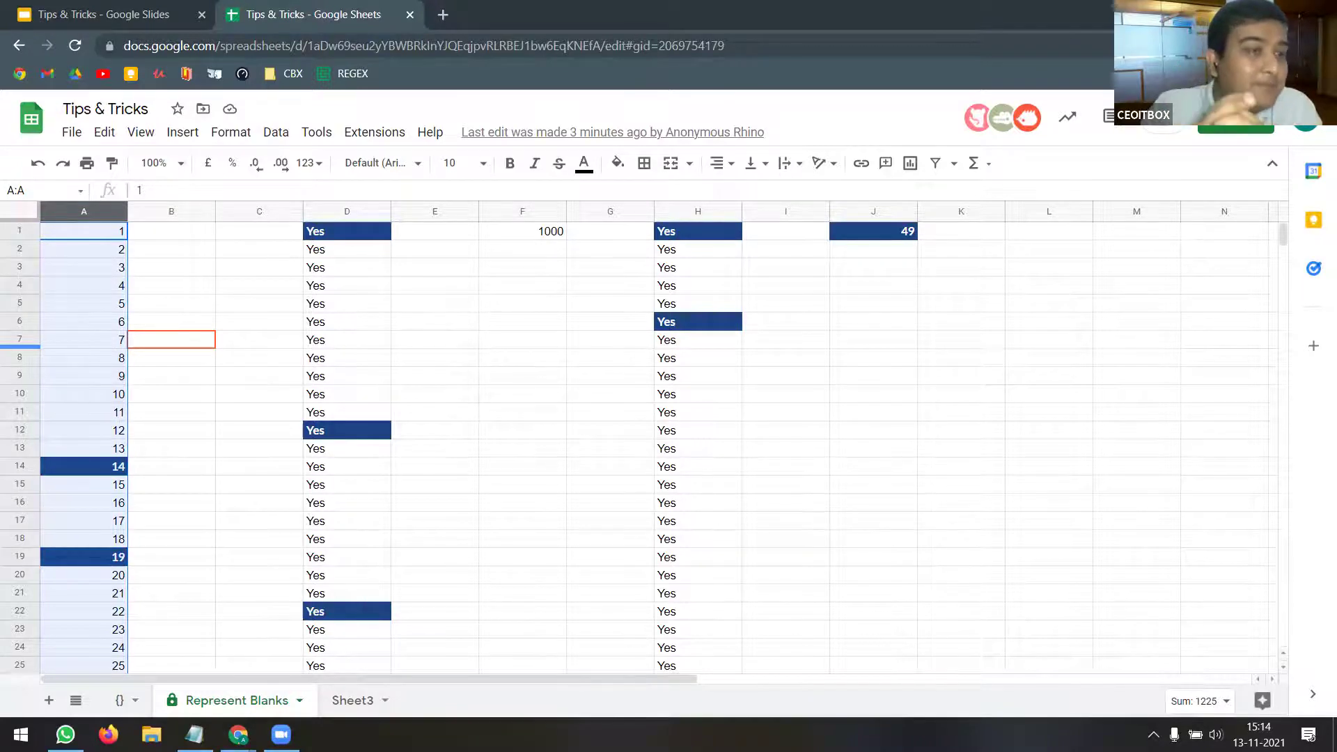
- Enter =googl in cell L2 and accept the GOOGLEFINANCE autocomplete suggestion
click(1058, 256)
text(=google)
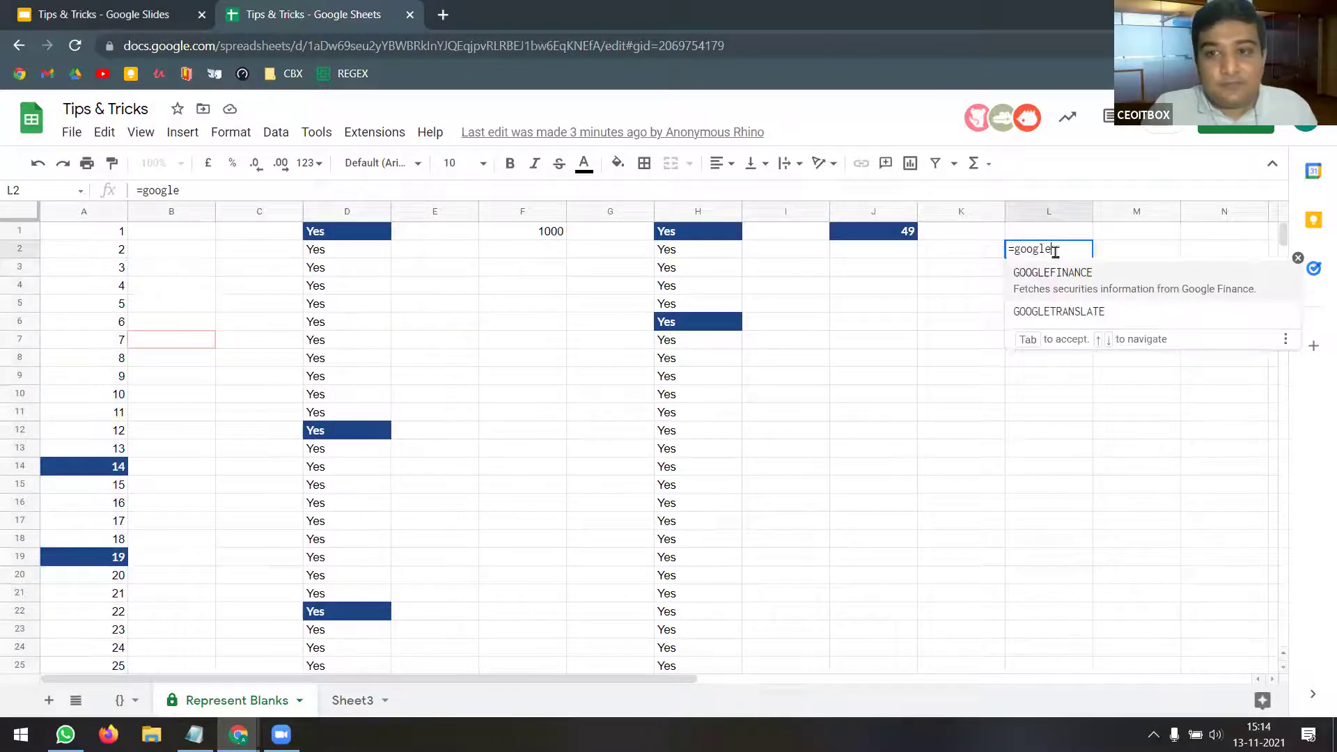
key(Tab)
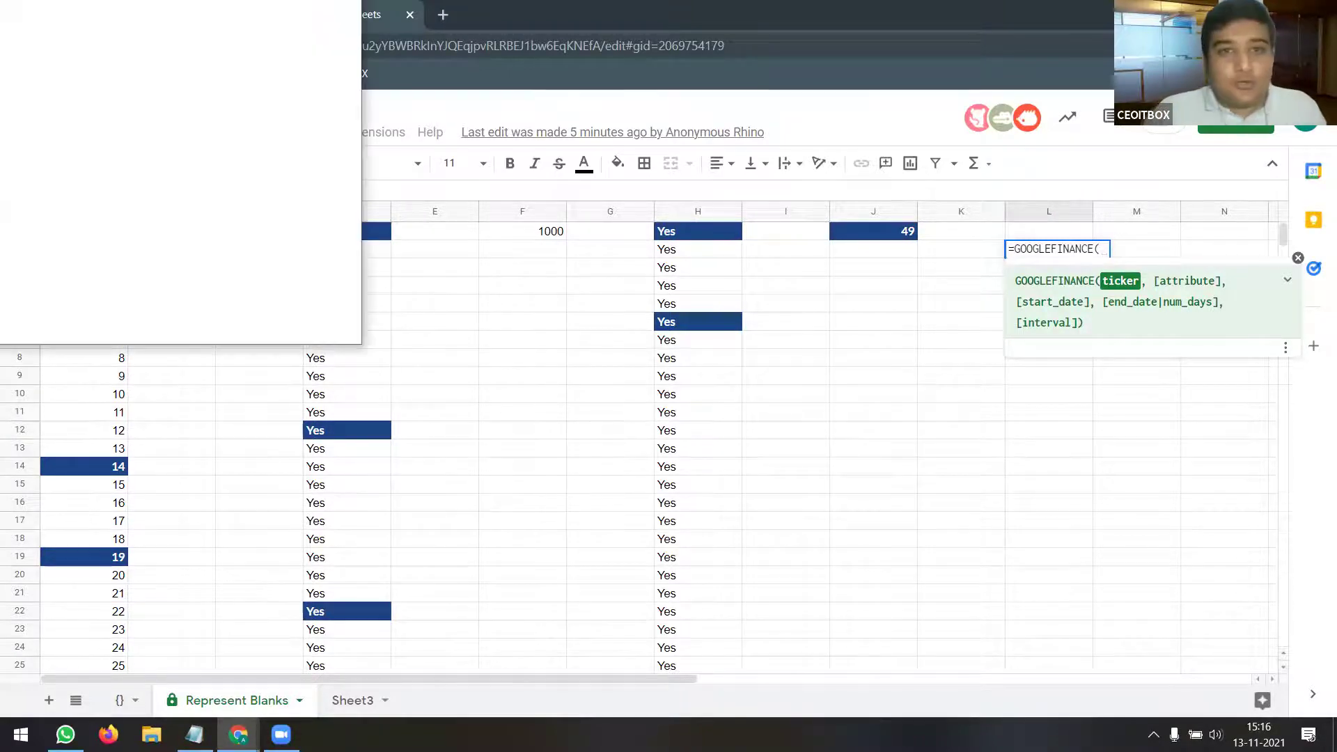
- Restore the closed MF Performance spreadsheet with Ctrl+Shift+T and inspect its exchange cells, D4 formula and B4 fund code
key(ctrl+shift+t)
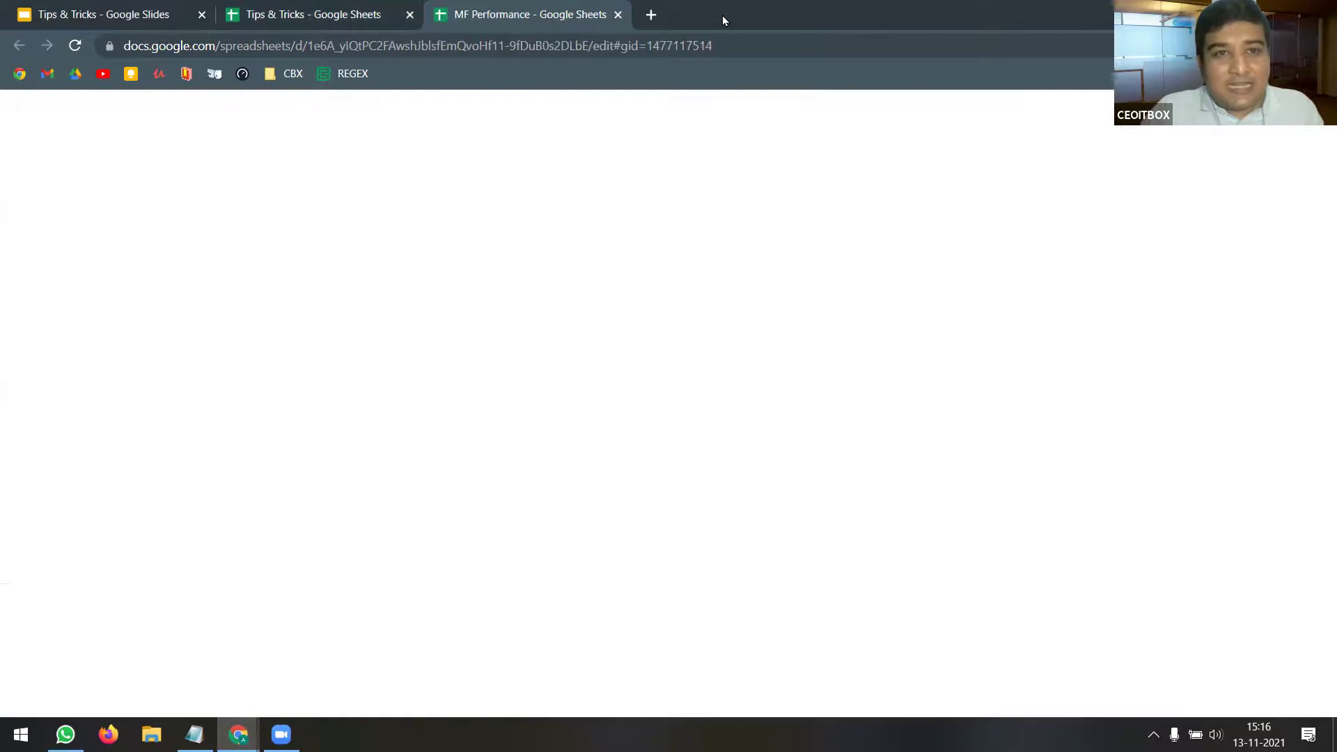
key(Left)
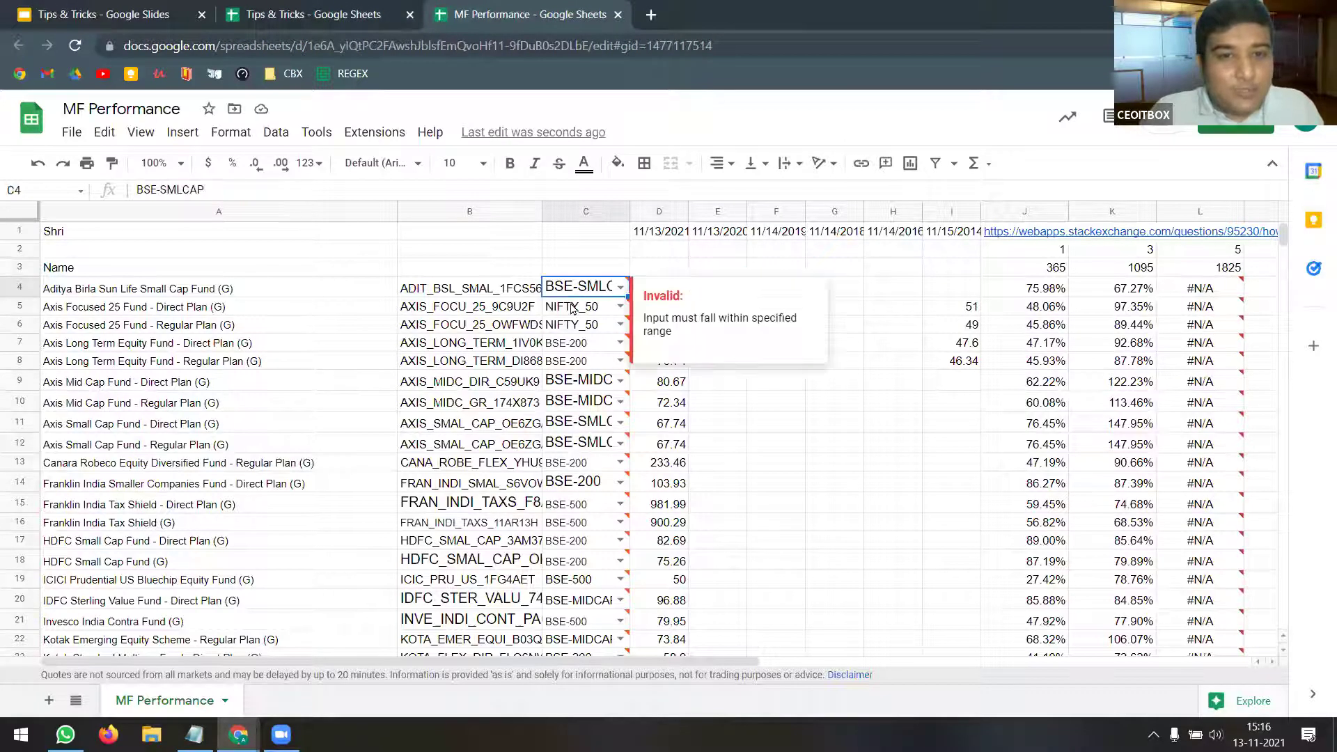
key(Down)
key(Down)
key(Down)
key(Down)
click(673, 295)
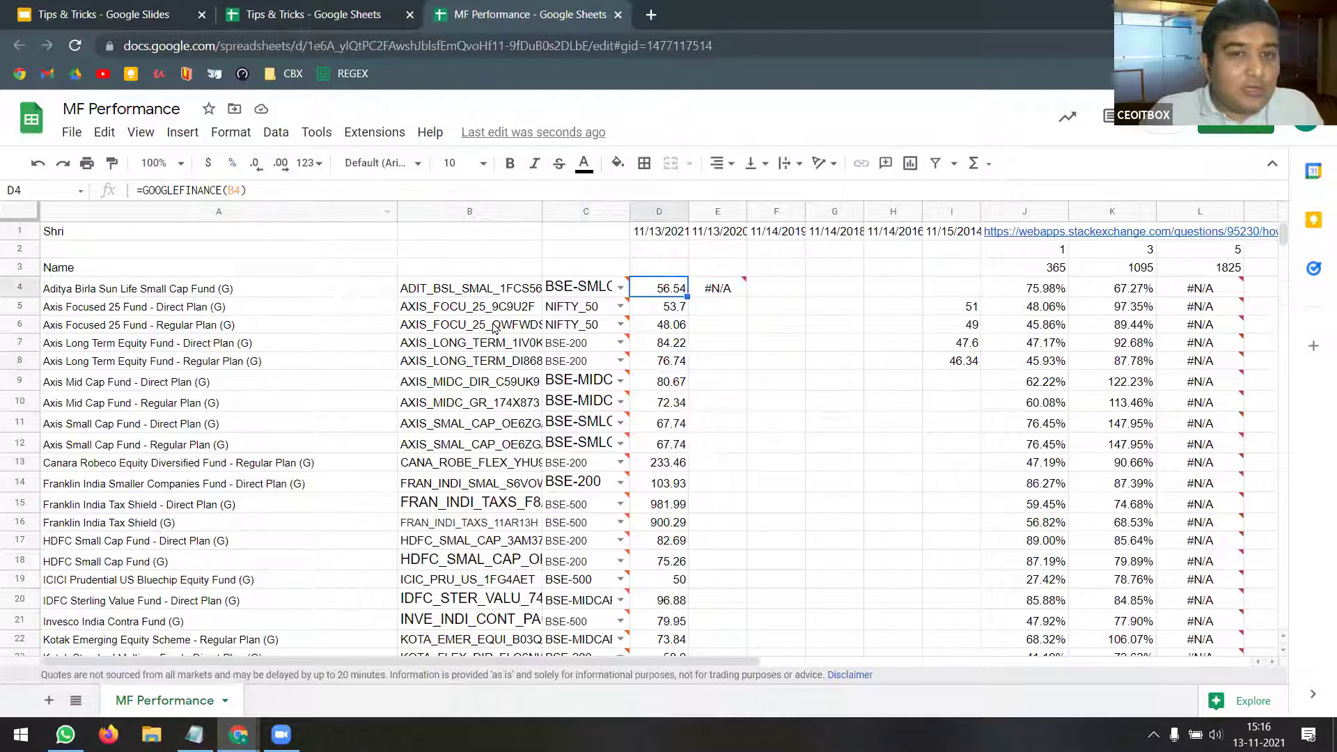
click(481, 294)
- Widen column B to show full fund codes, review several, and return to the D4 formula
drag(543, 211, 582, 210)
click(499, 315)
click(497, 362)
click(488, 425)
click(714, 295)
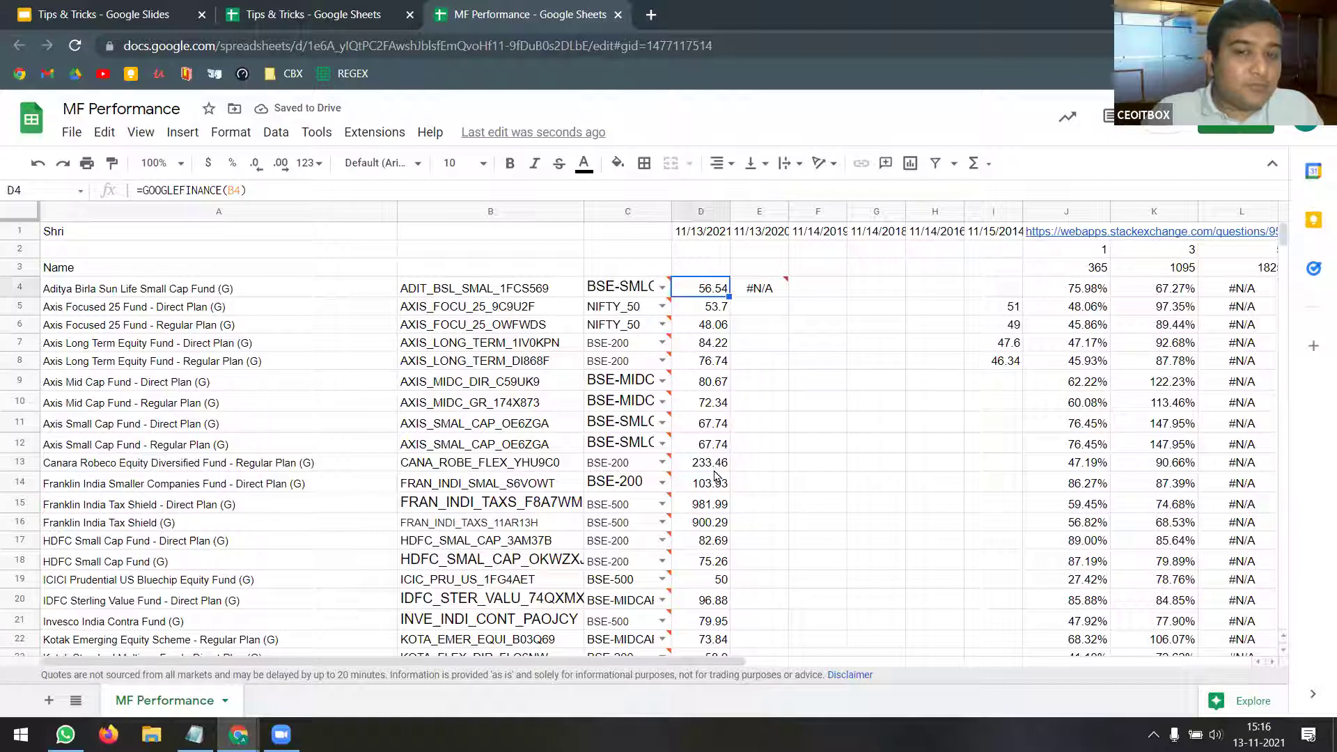
- Close the MF Performance spreadsheet tab
mouse_move(676, 663)
mouse_down()
mouse_move(1129, 639)
mouse_move(1065, 662)
mouse_move(675, 661)
mouse_up()
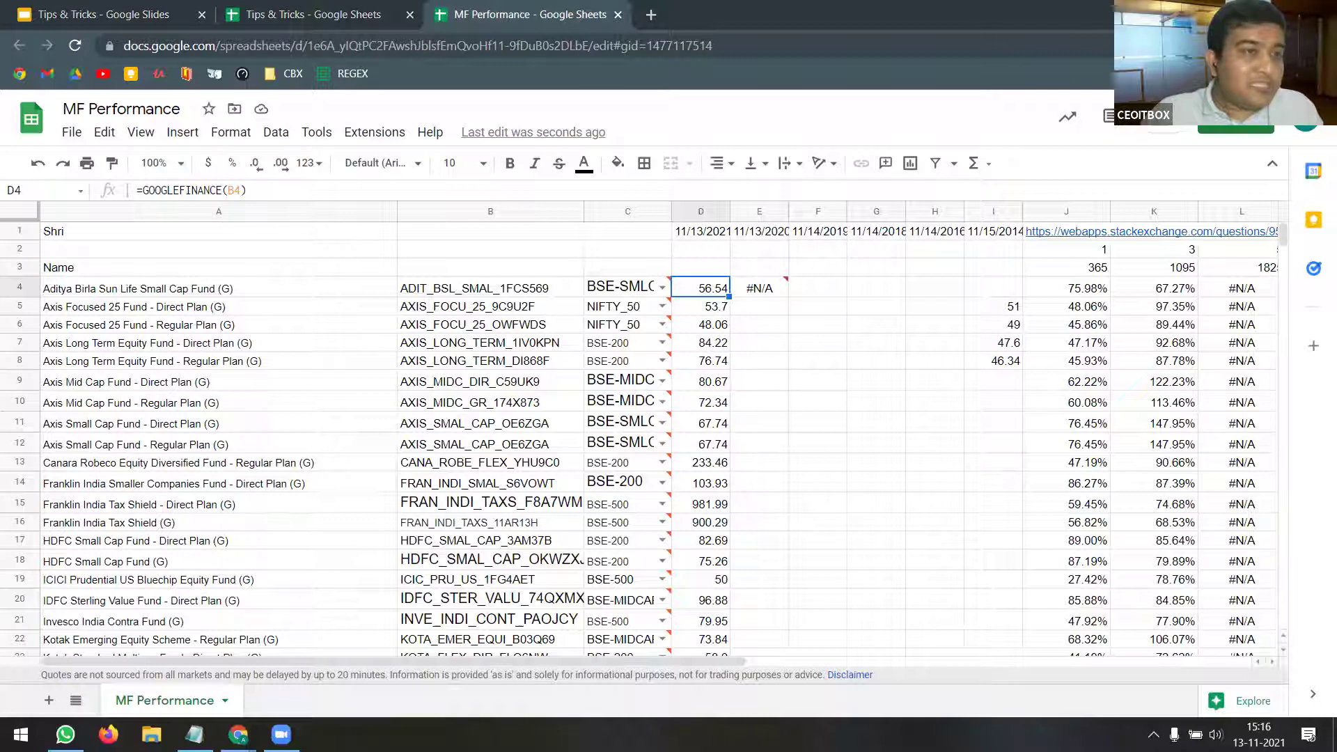
mouse_move(653, 339)
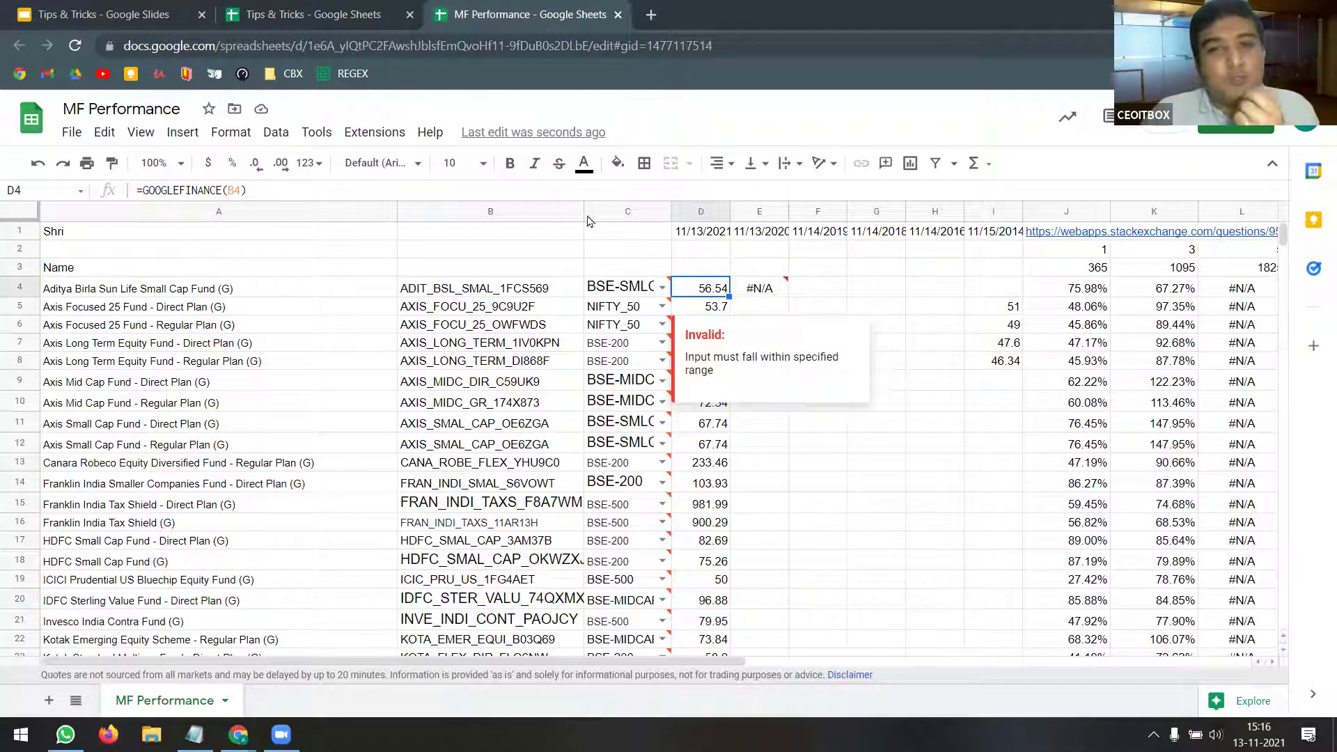
click(619, 19)
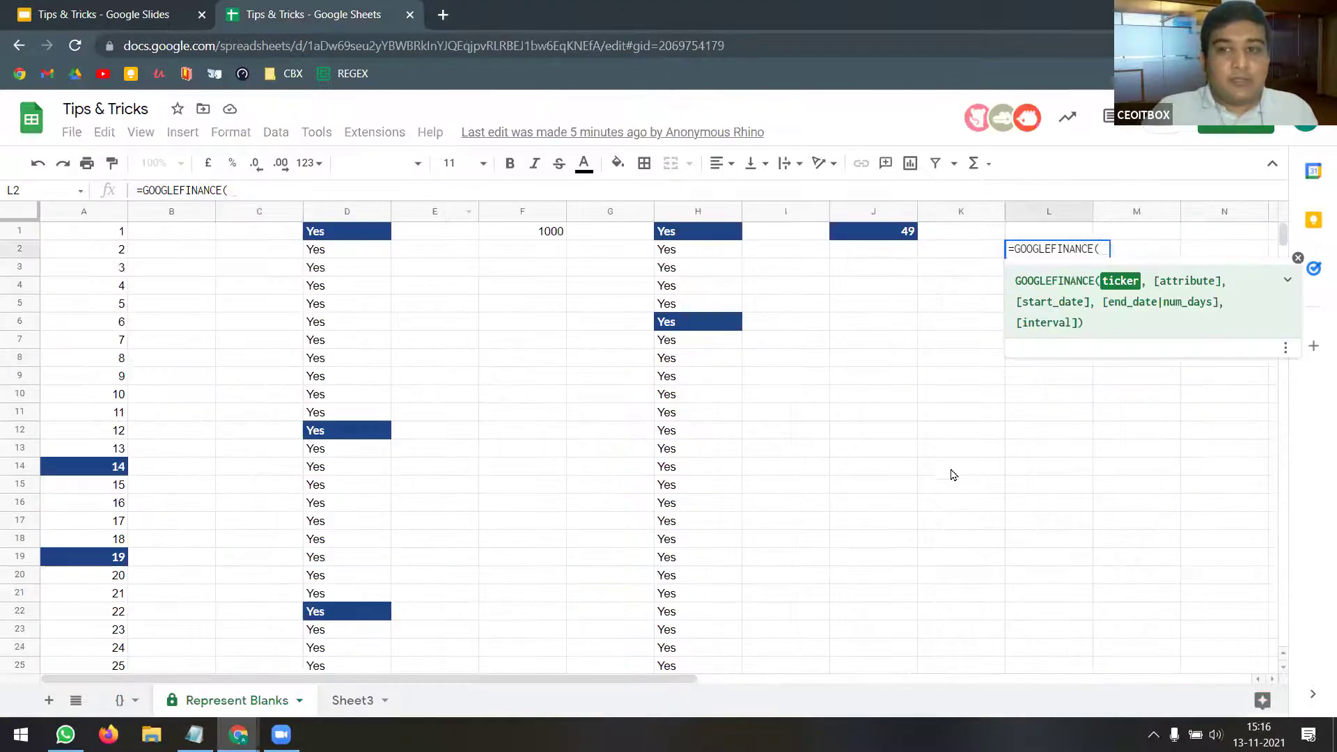
- Cancel the unfinished GOOGLEFINANCE formula in L2, then switch to Slides and back to Sheets
click(992, 381)
key(Escape)
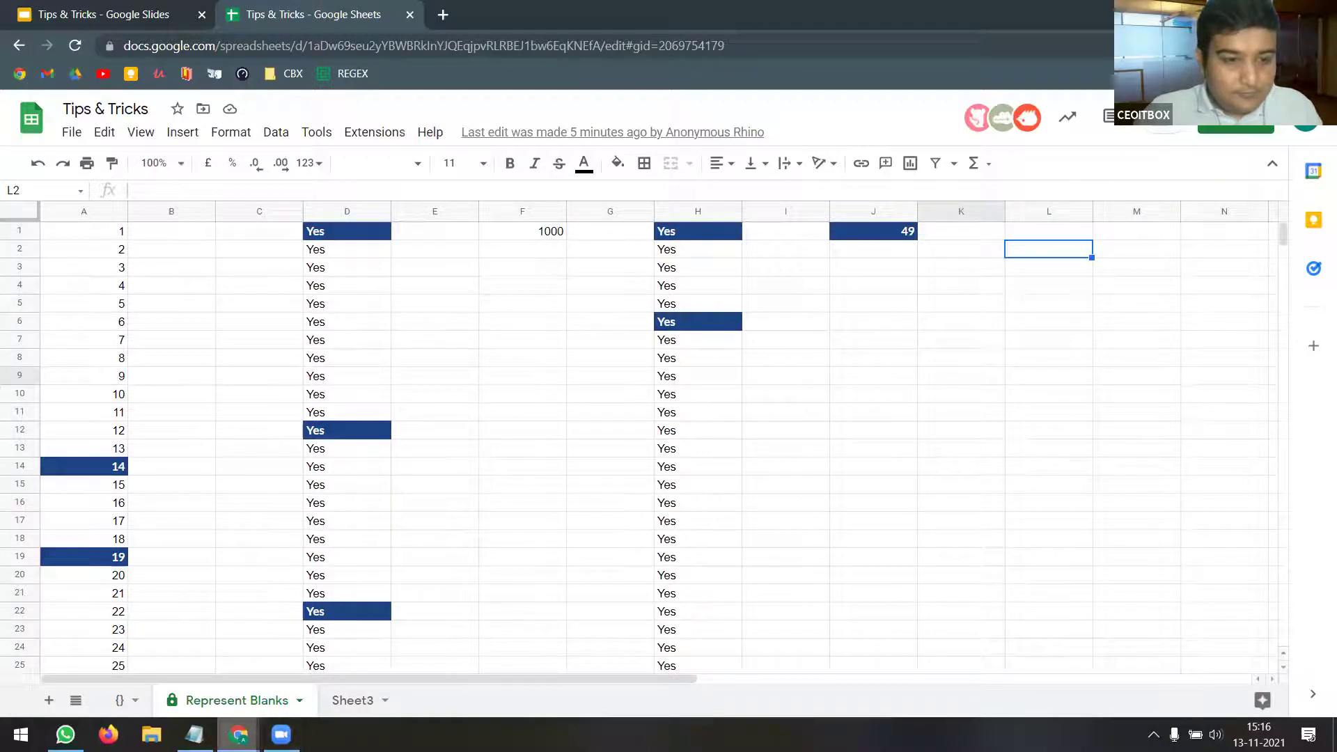
click(88, 10)
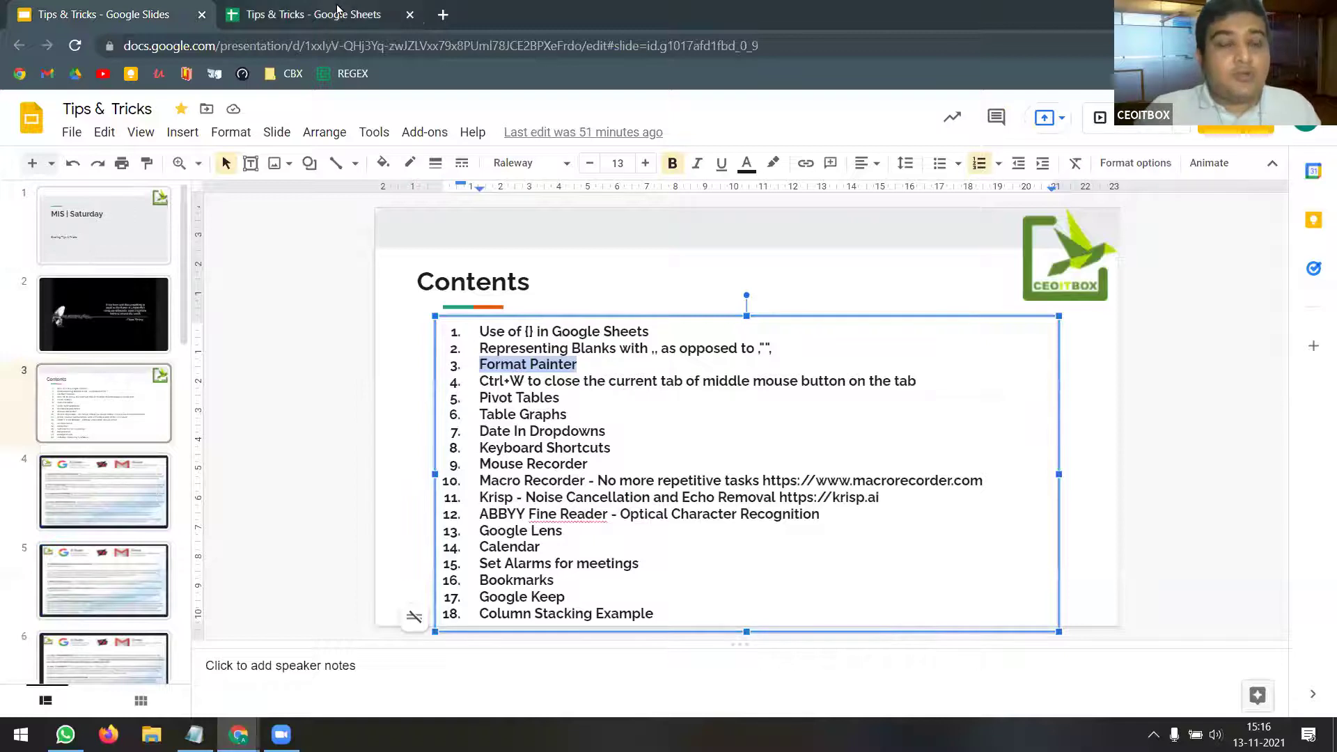
click(307, 12)
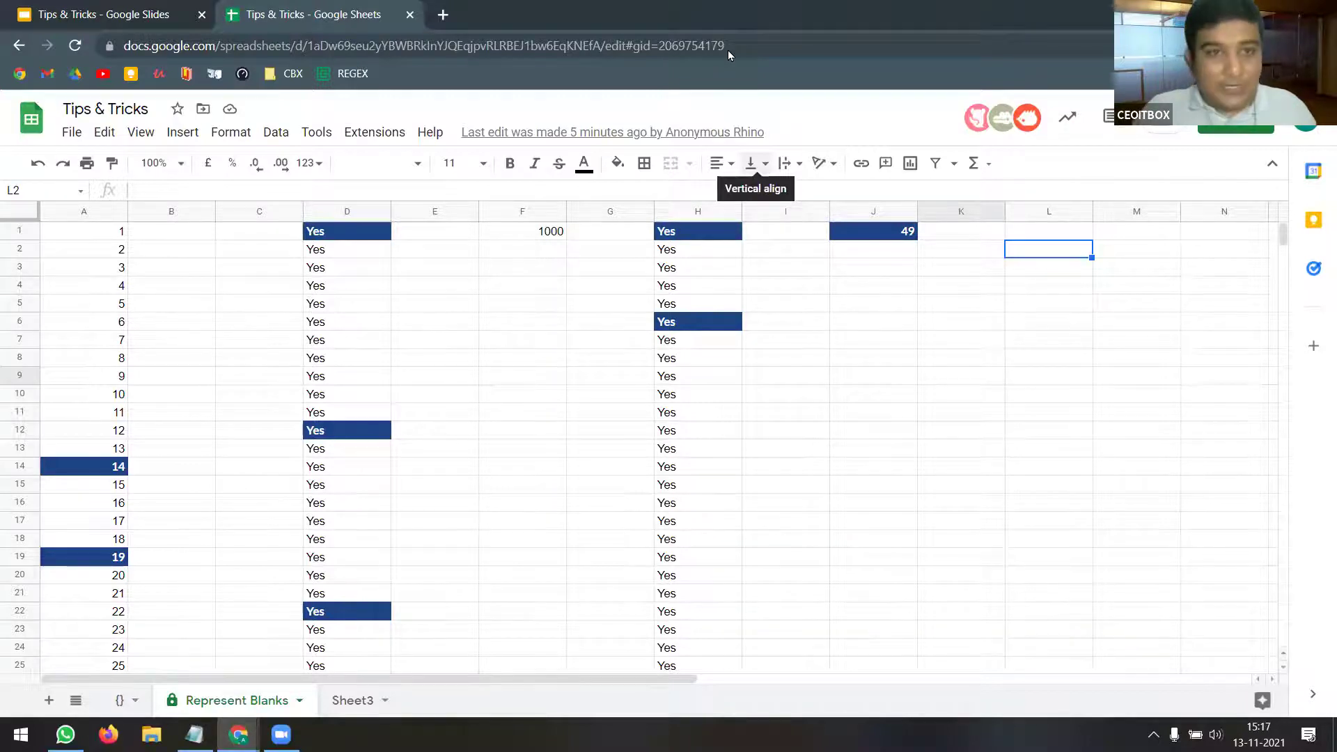
click(445, 15)
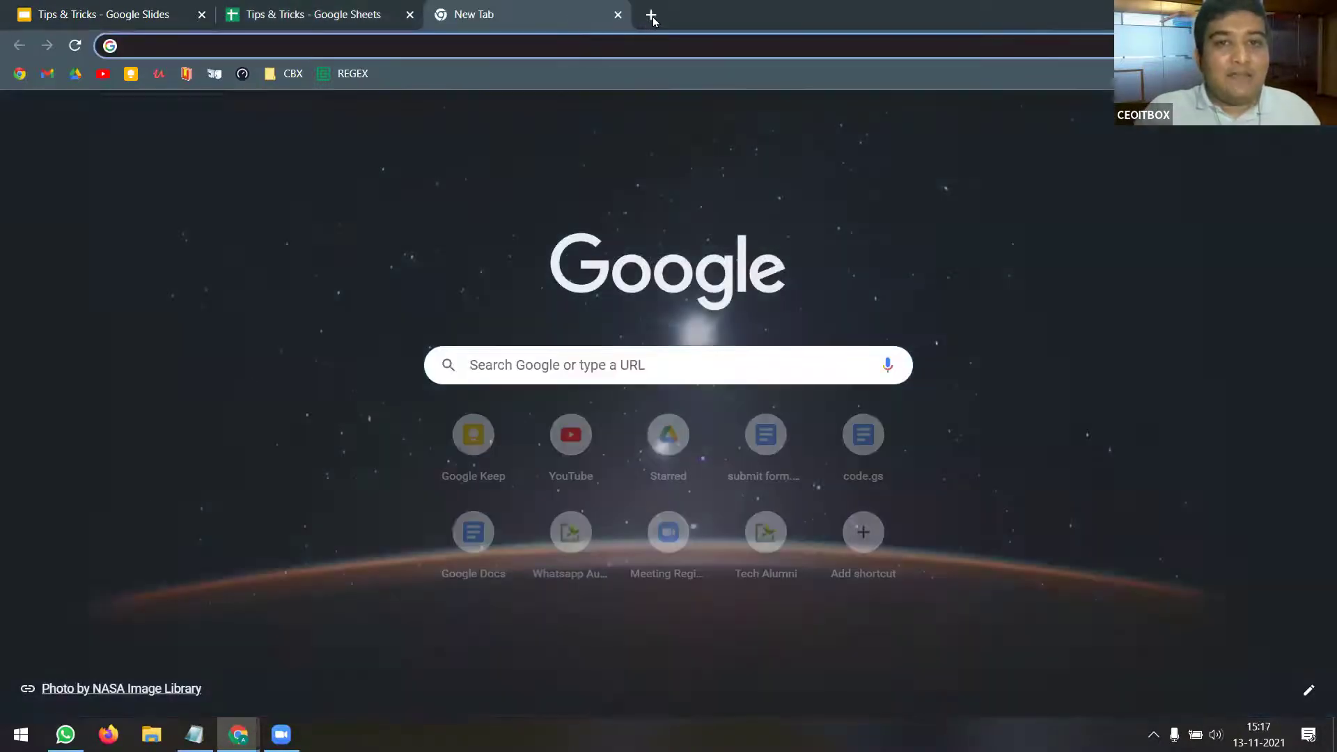
click(651, 14)
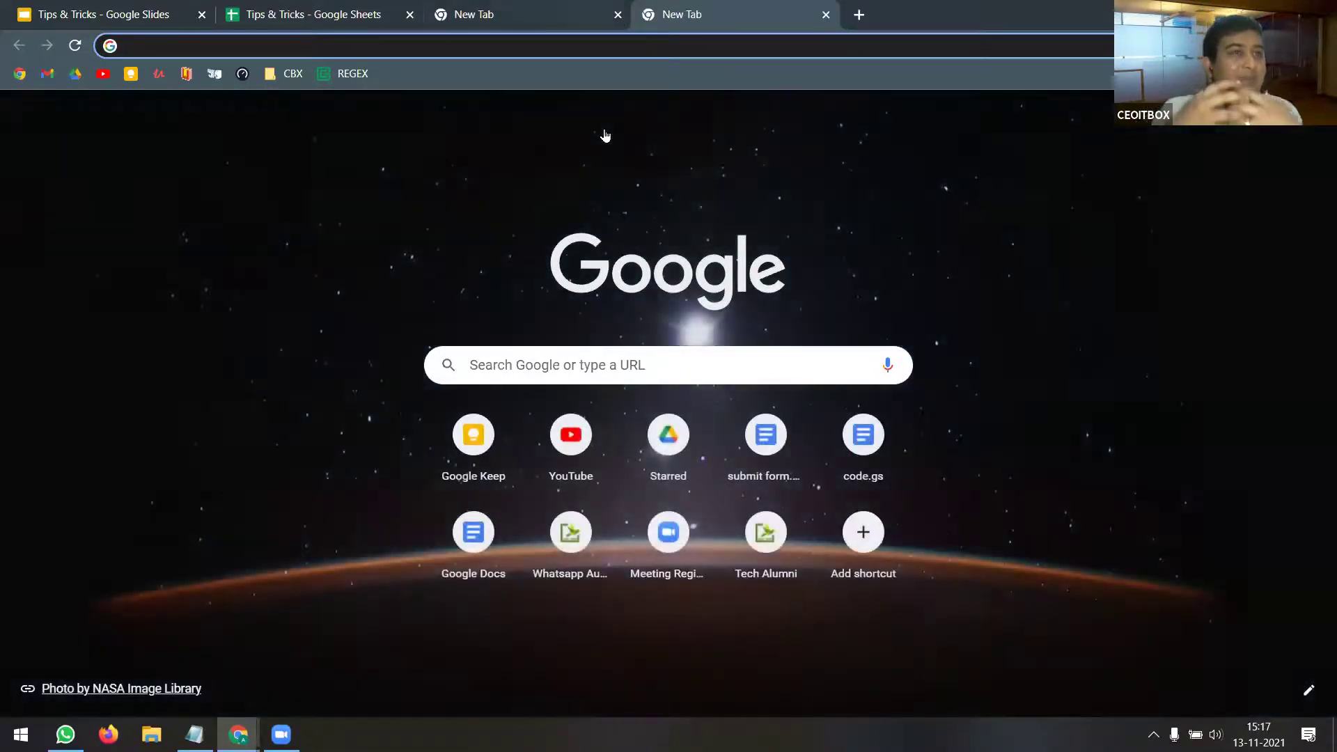
key(ctrl+w)
key(ctrl+w)
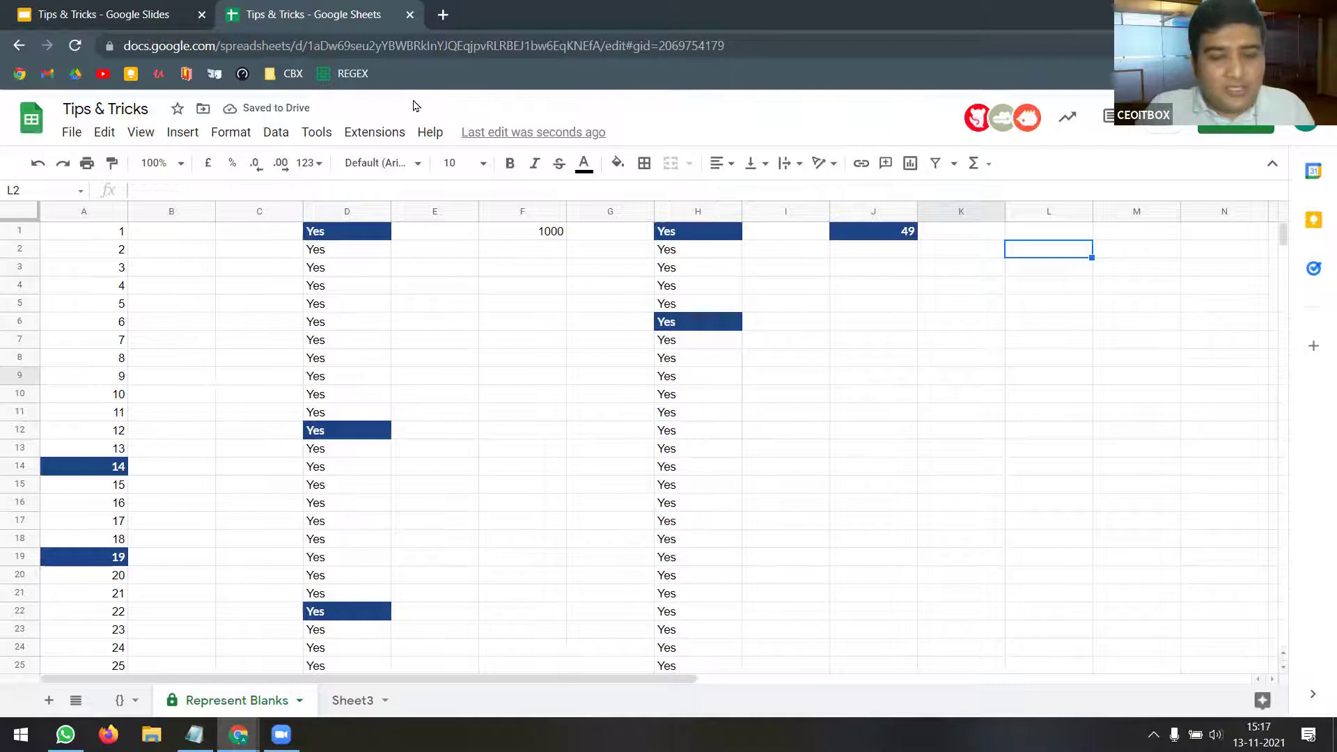
- Toggle bold on and off for cell L2, then open and close a blank new tab
key(ctrl+b)
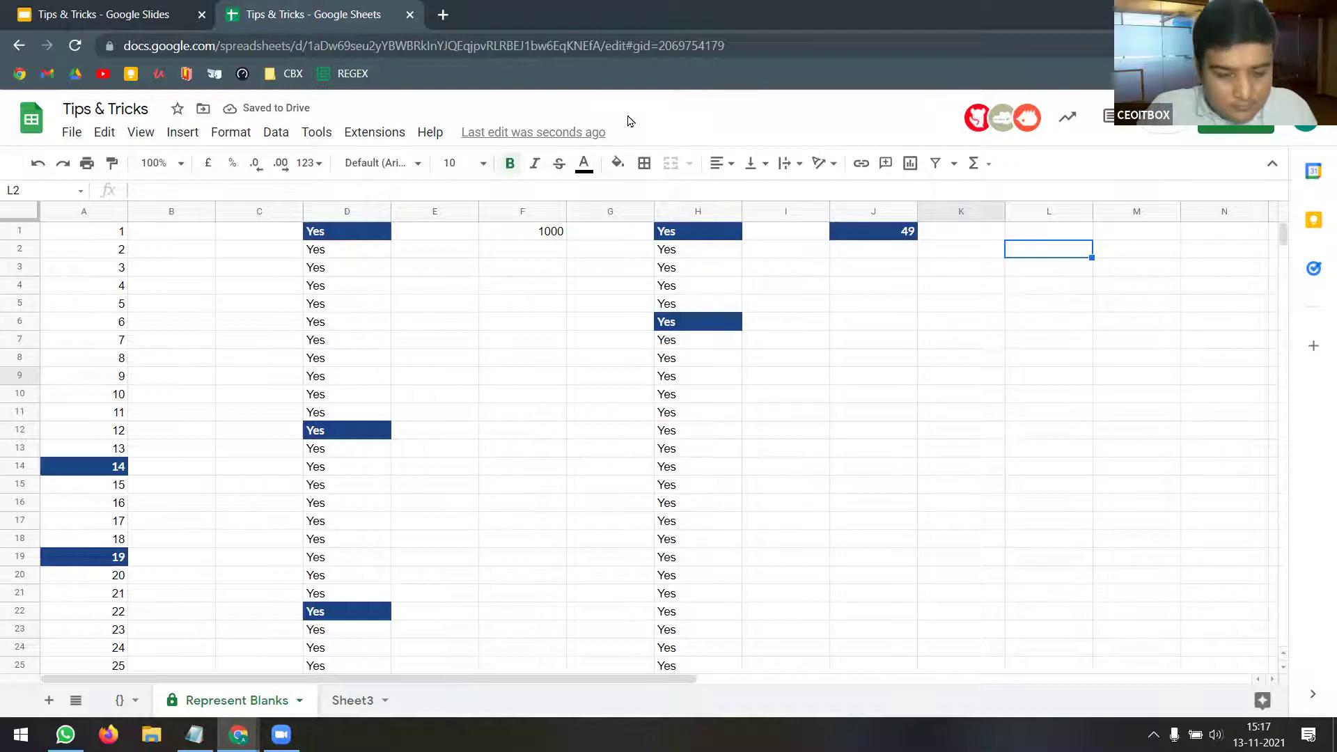
key(ctrl+b)
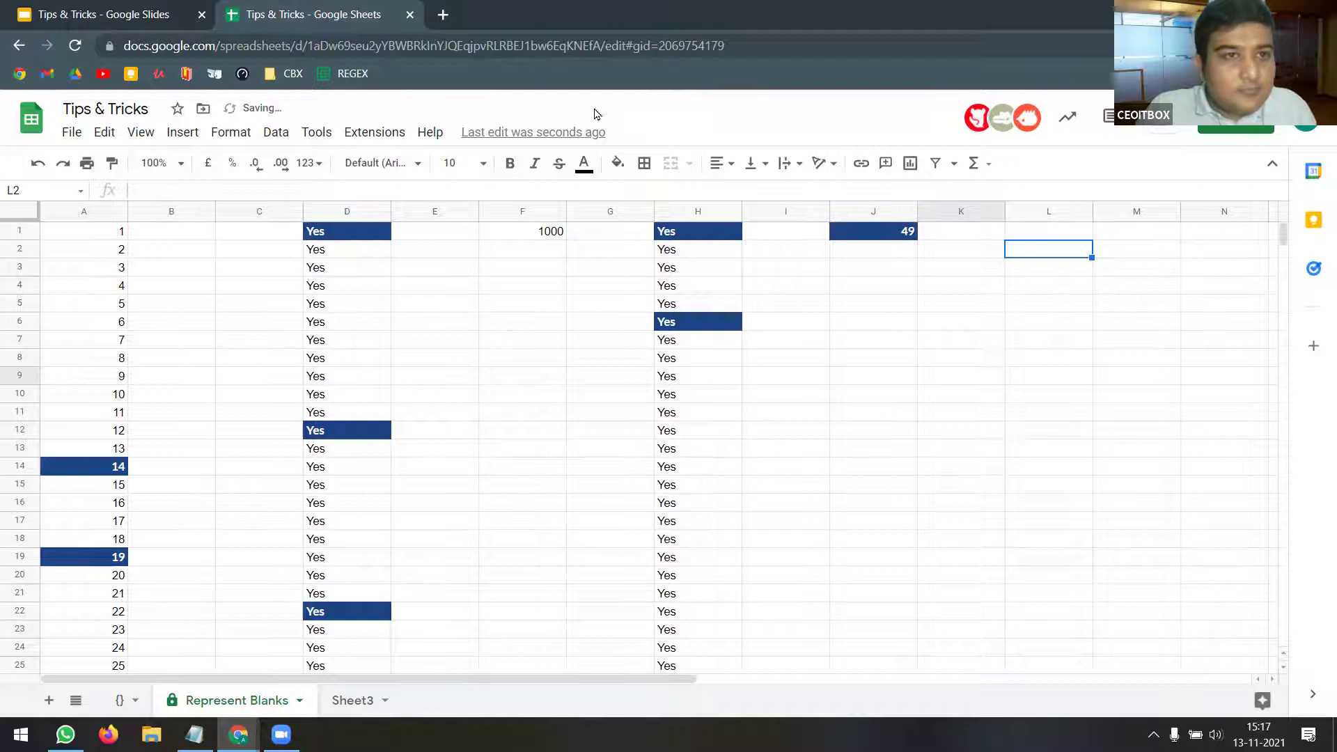
click(441, 15)
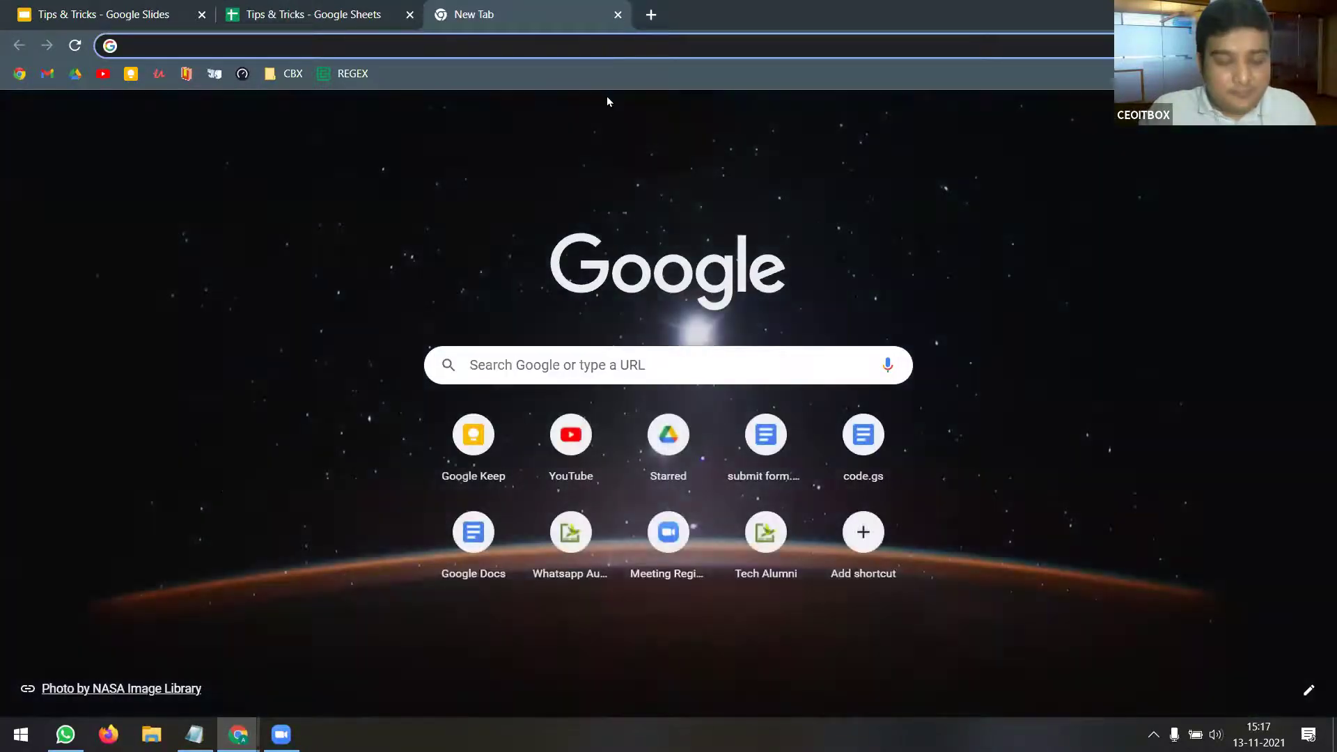
key(ctrl+w)
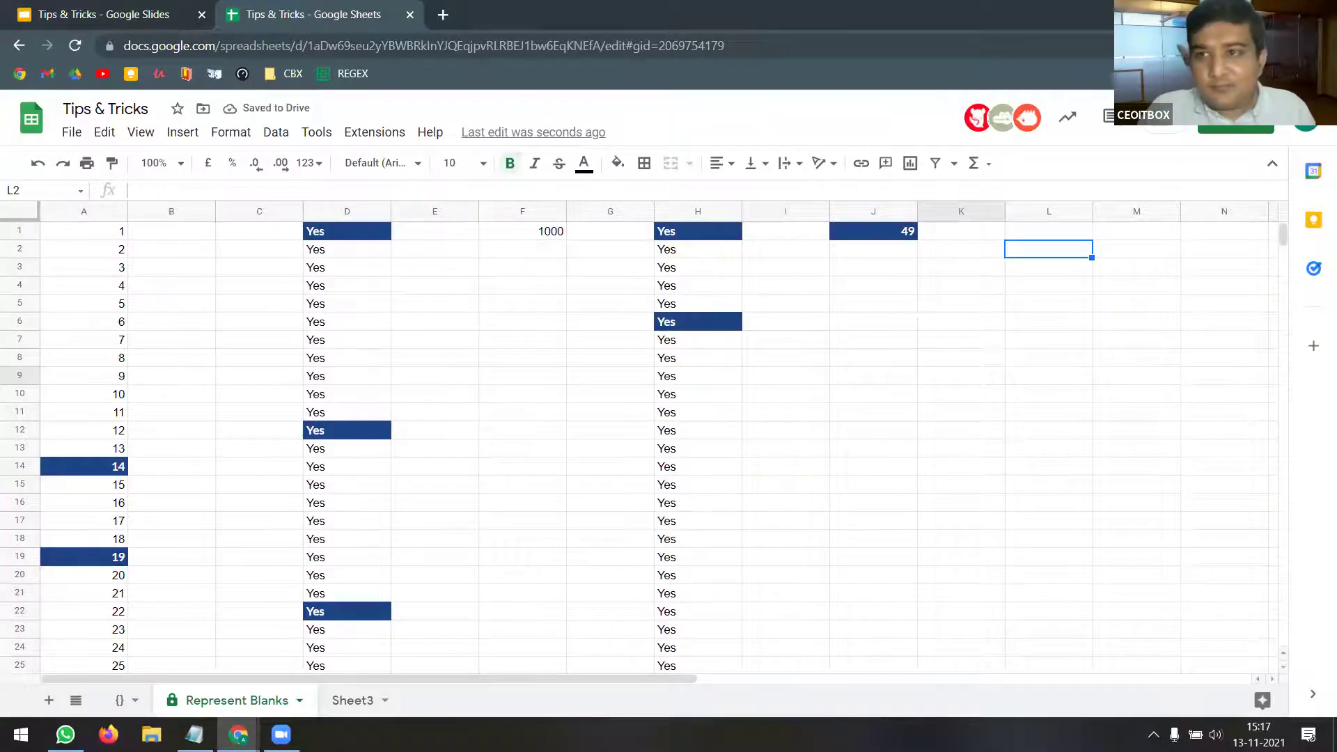
- Open and dismiss the Chrome main menu, then clear bold from cell L2
key(alt+e)
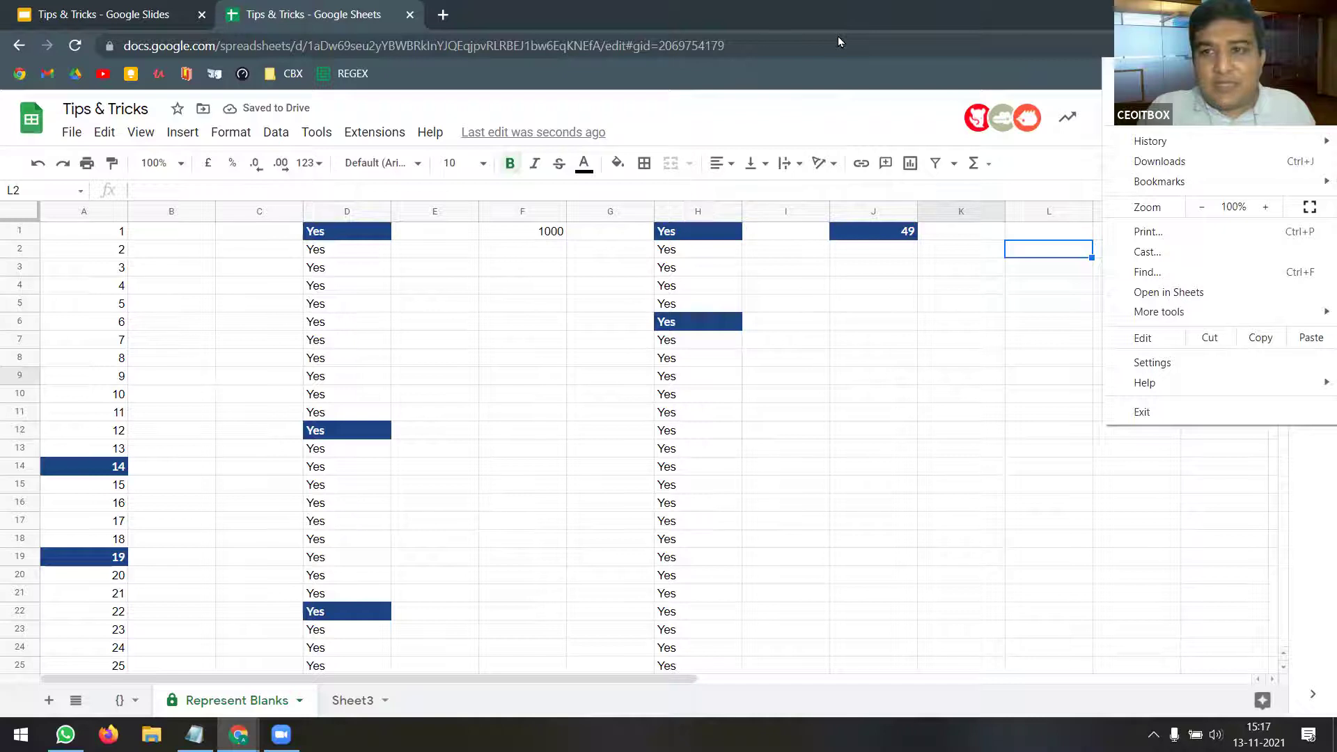
mouse_move(1318, 150)
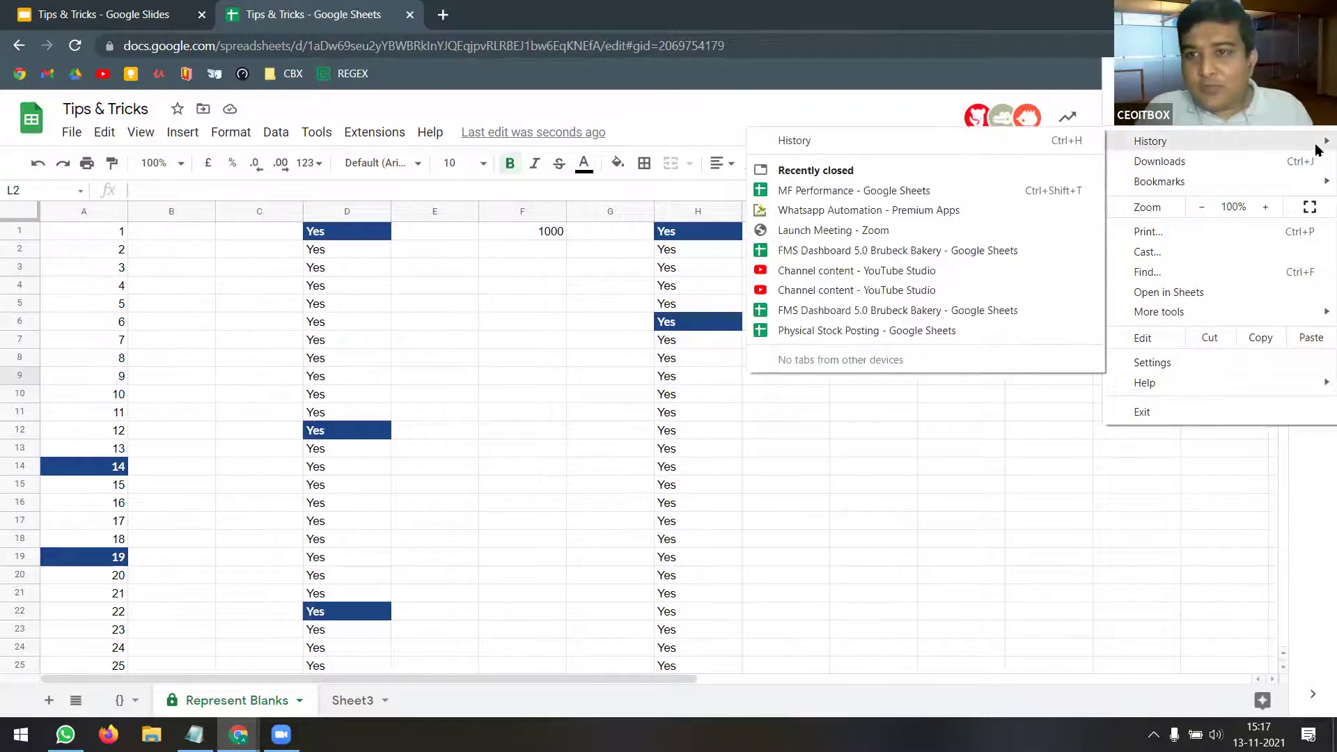
mouse_move(1278, 188)
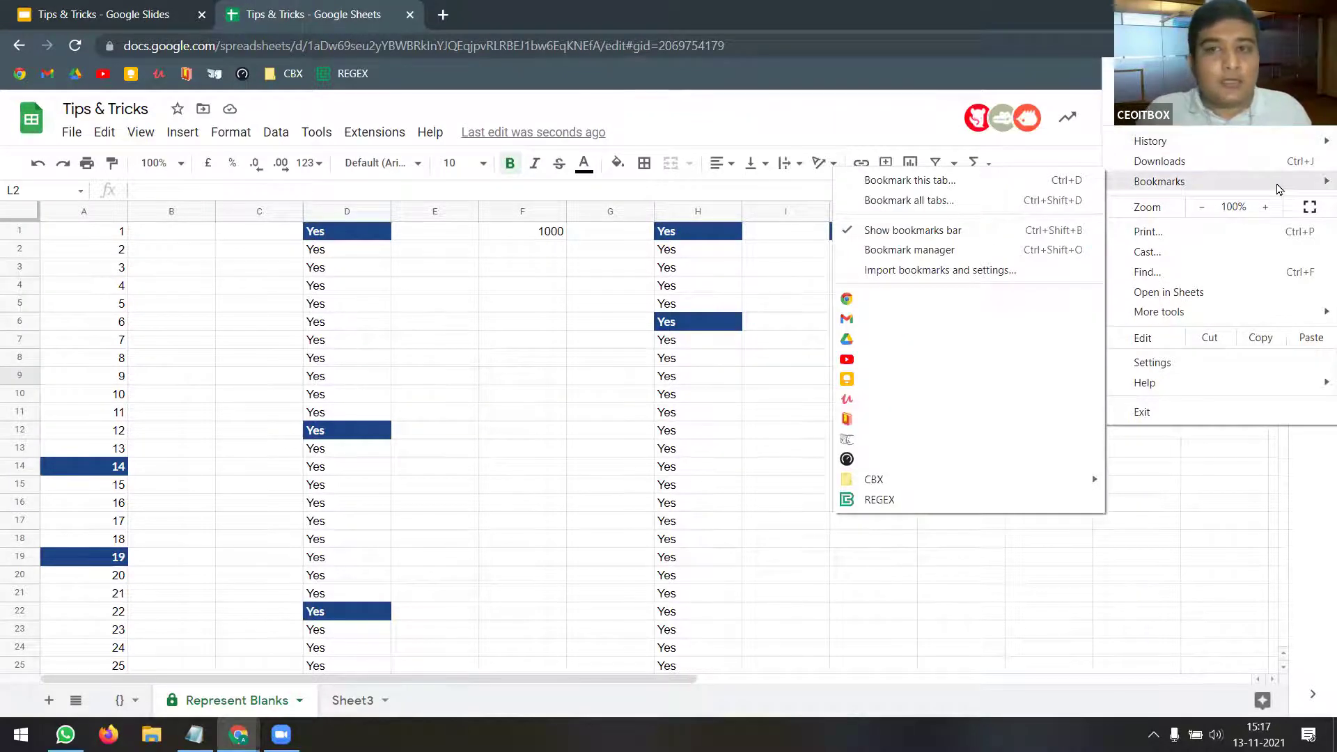
click(759, 110)
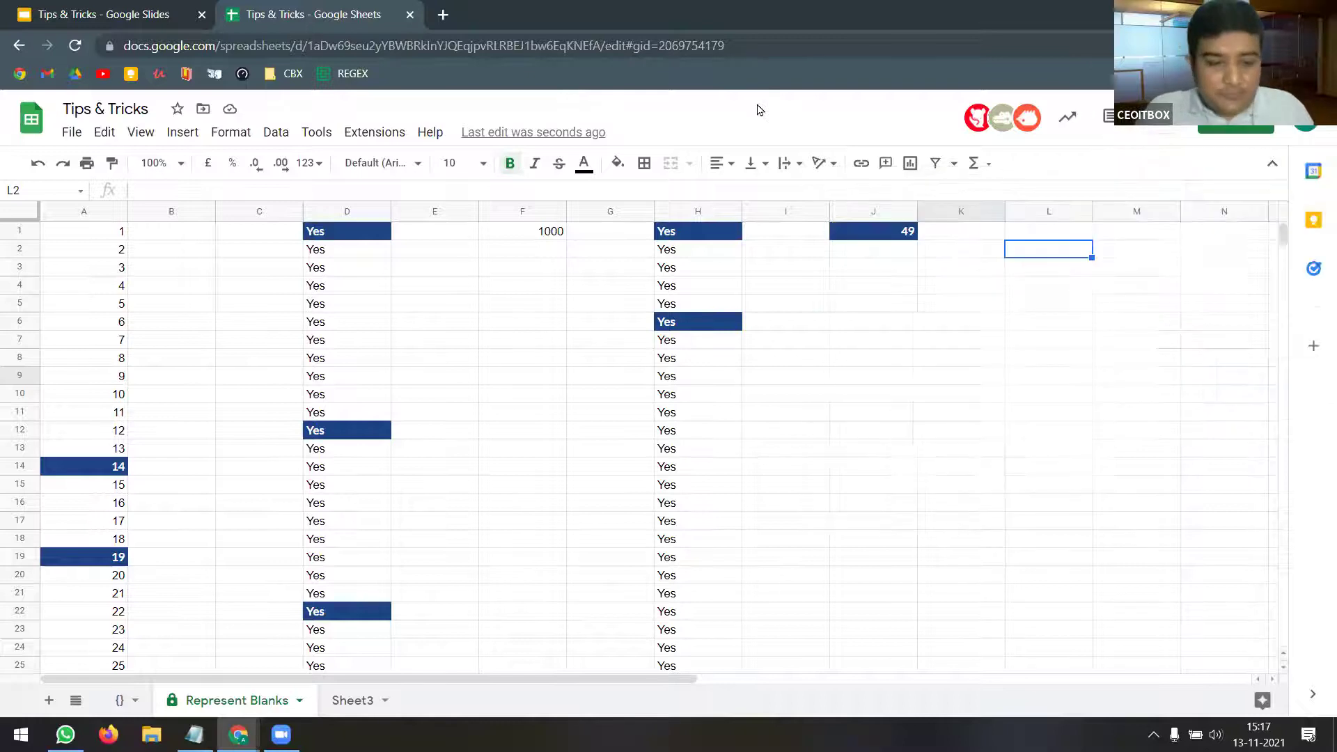
key(ctrl+b)
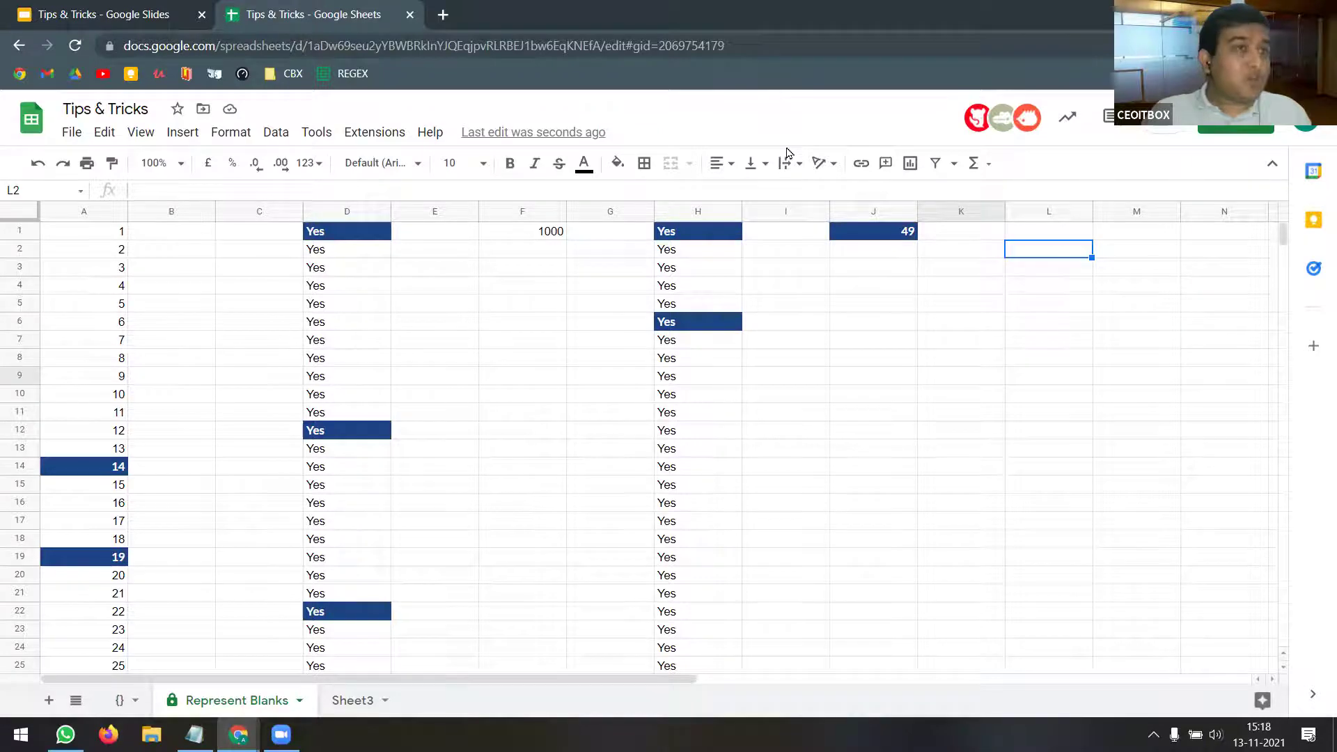
- Bookmark the Tips & Tricks spreadsheet tab into the Bookmarks bar folder
click(1324, 46)
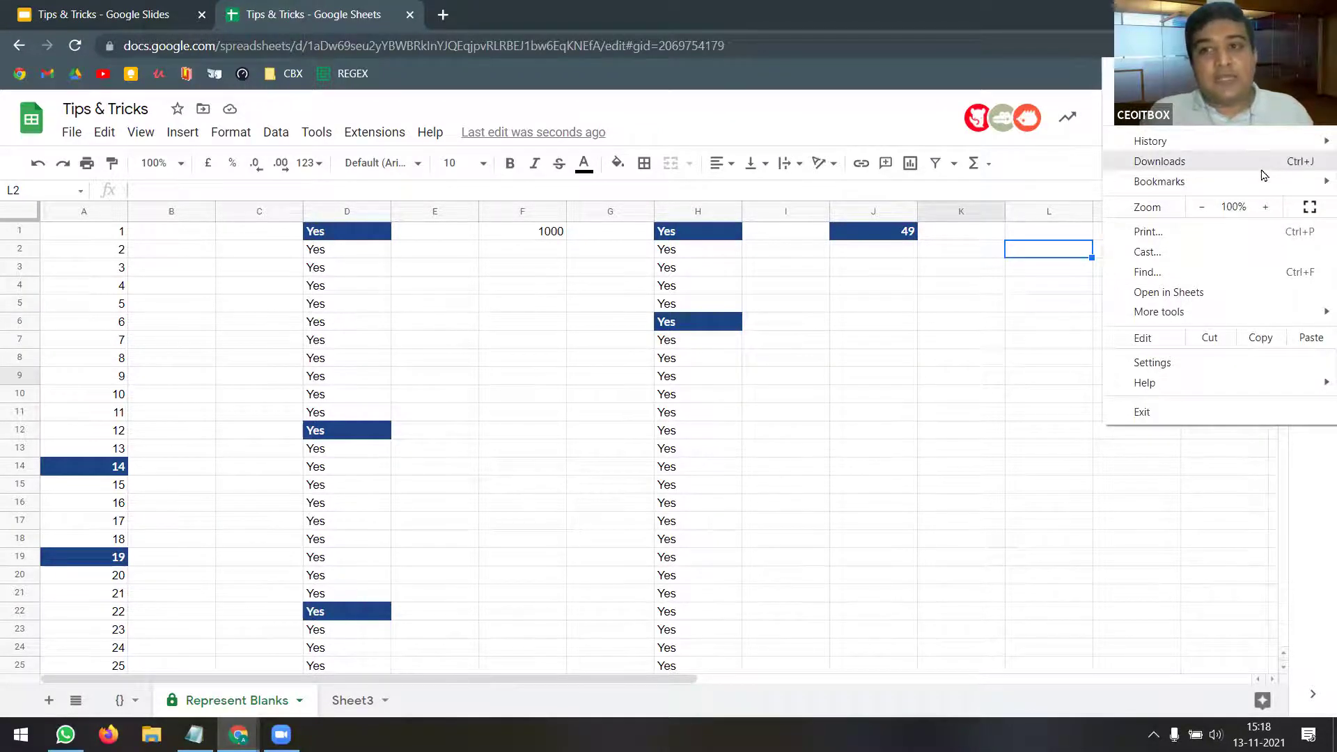
mouse_move(1260, 182)
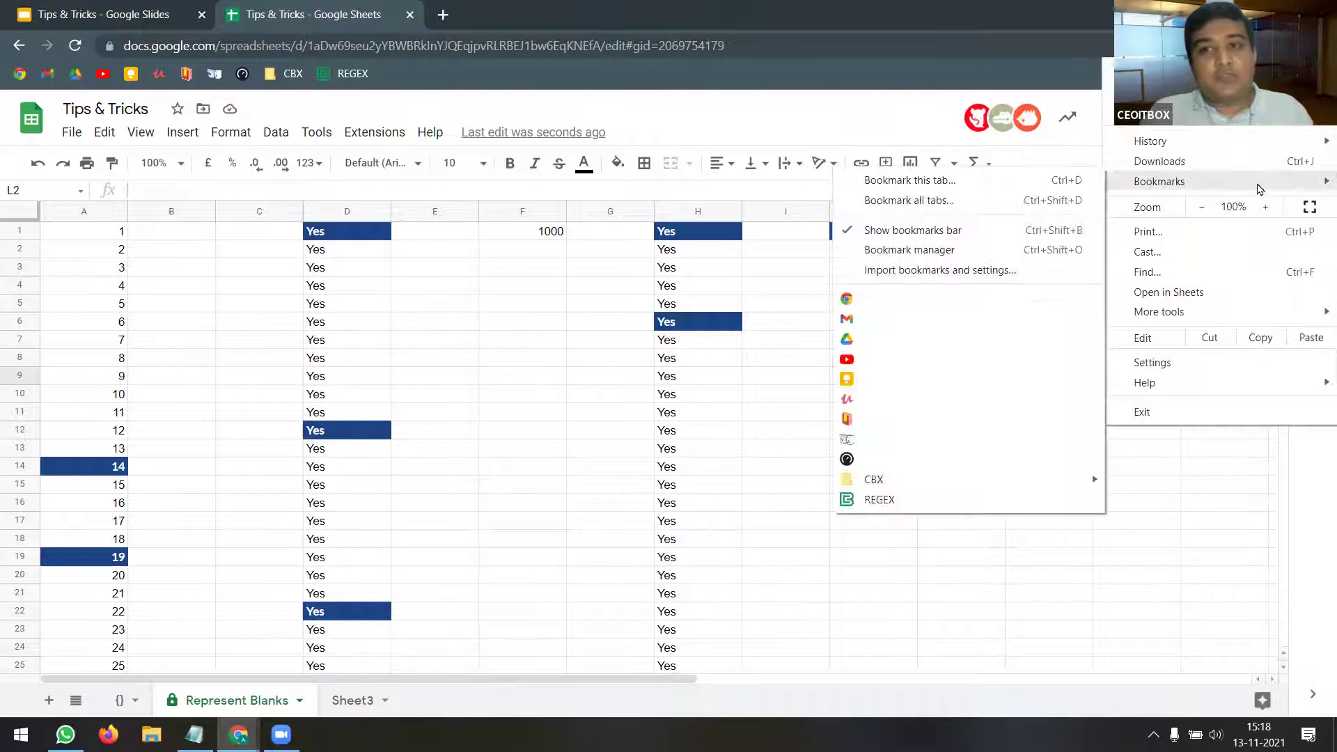
click(932, 182)
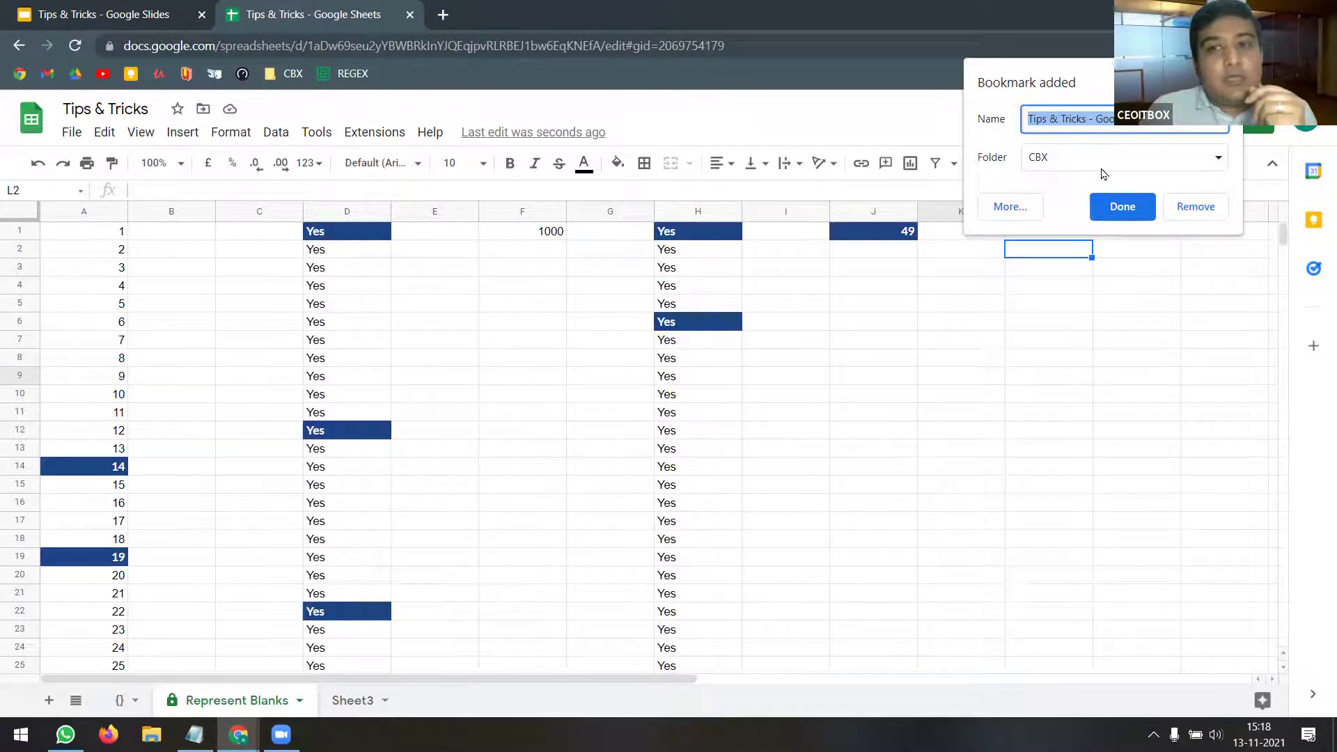
click(1188, 160)
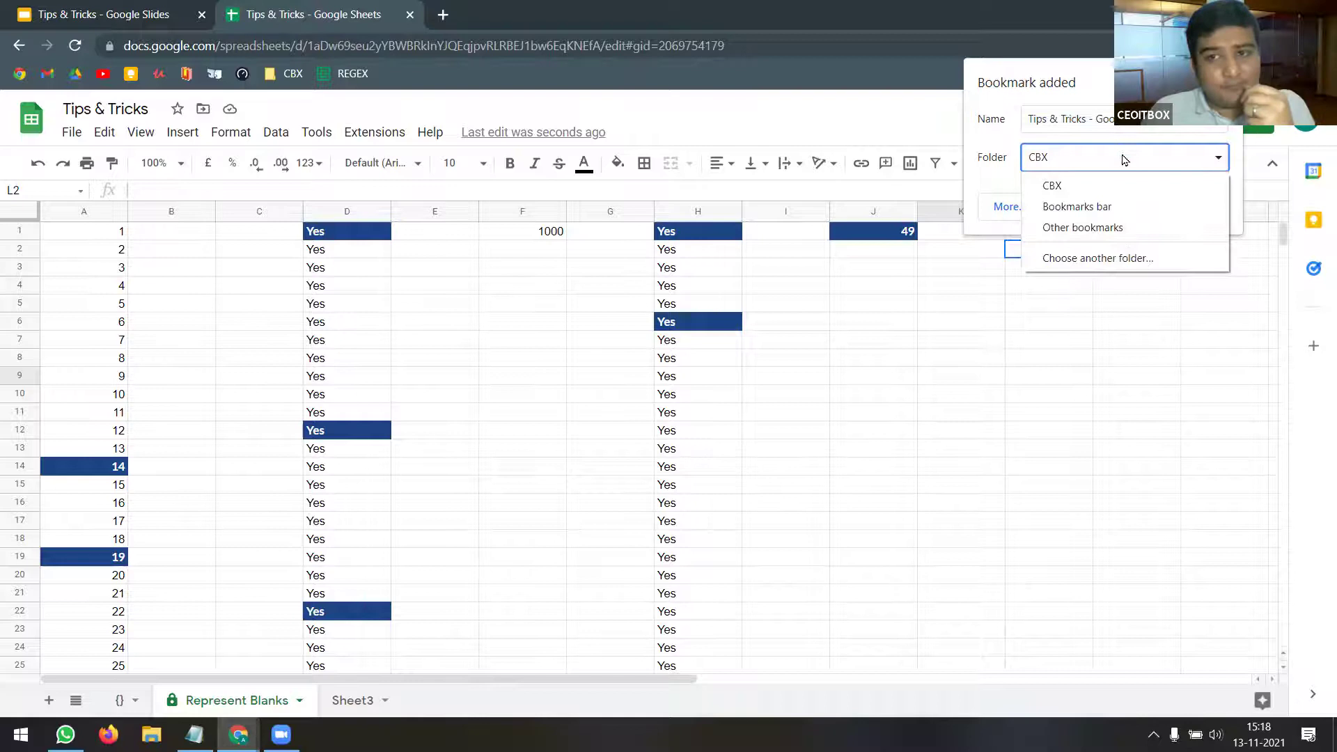
click(1071, 207)
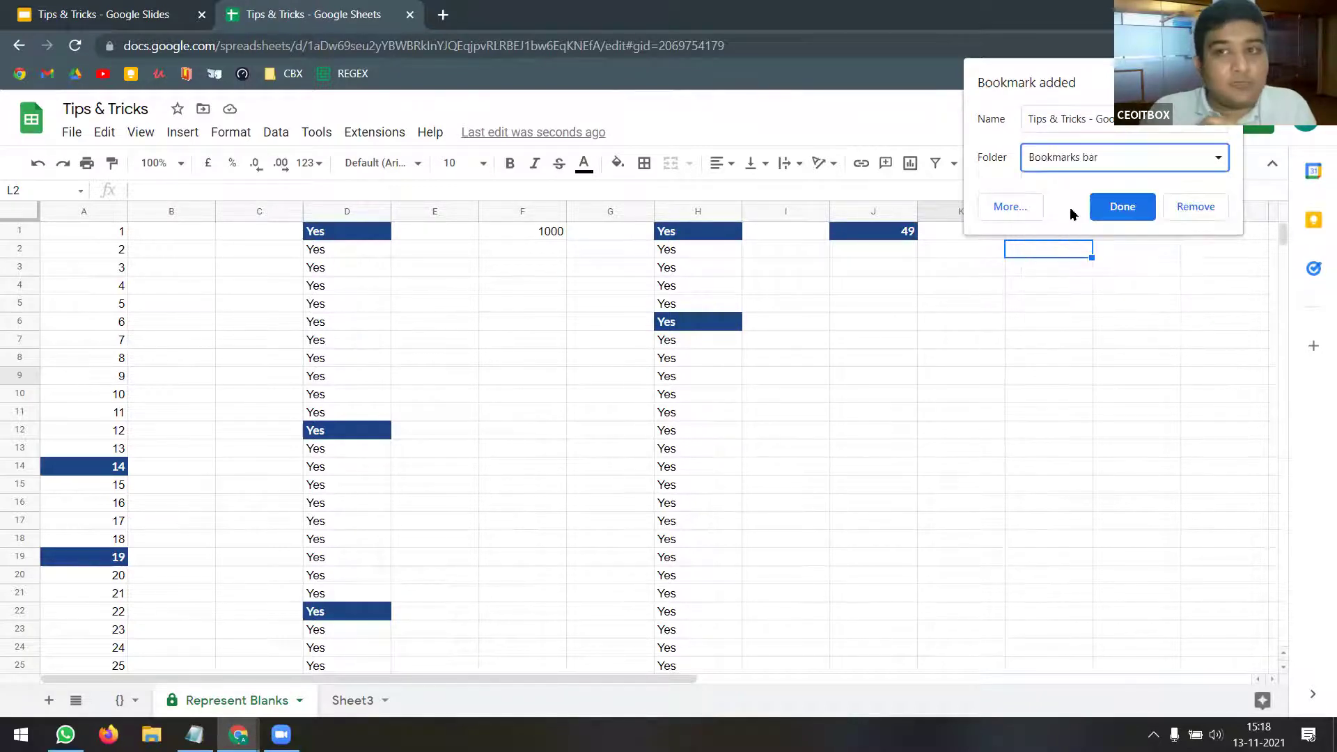
click(1122, 207)
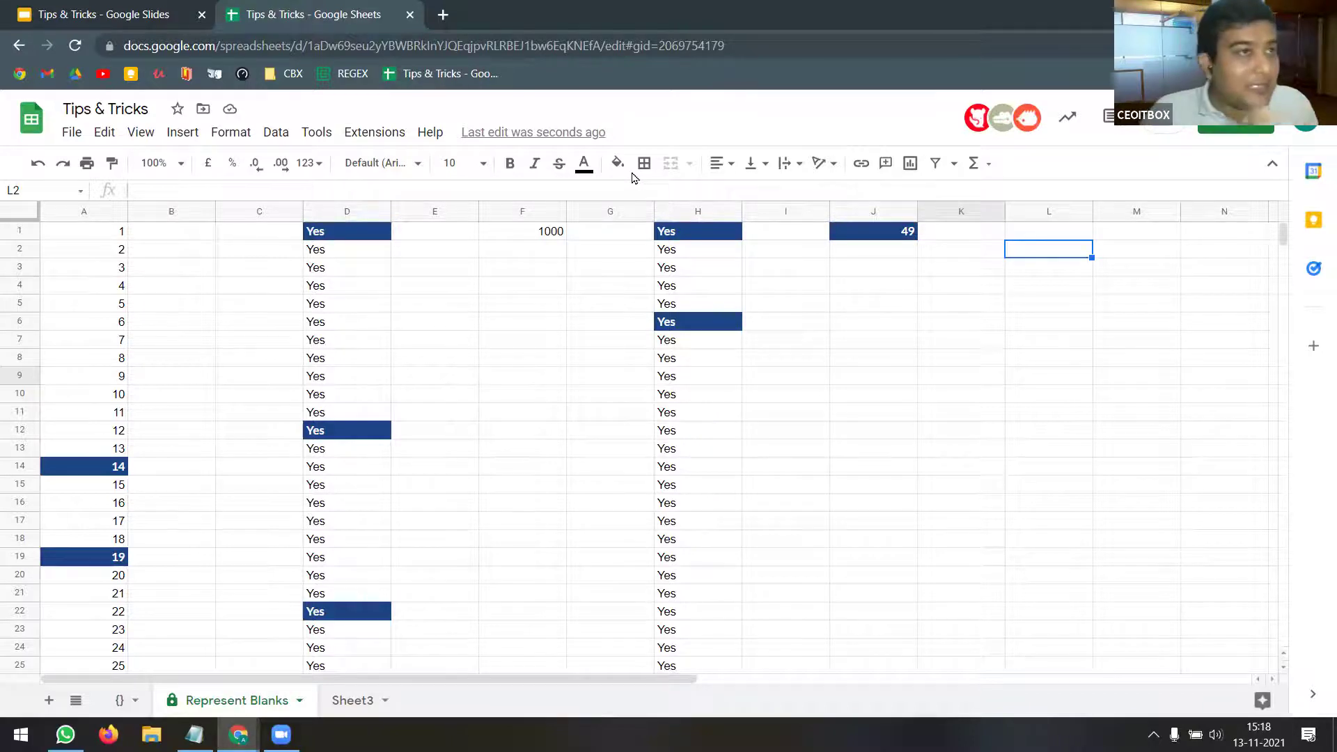
- Close the spreadsheet tab, reopen it from the bookmark in a background tab, then close it with Ctrl+W
click(410, 14)
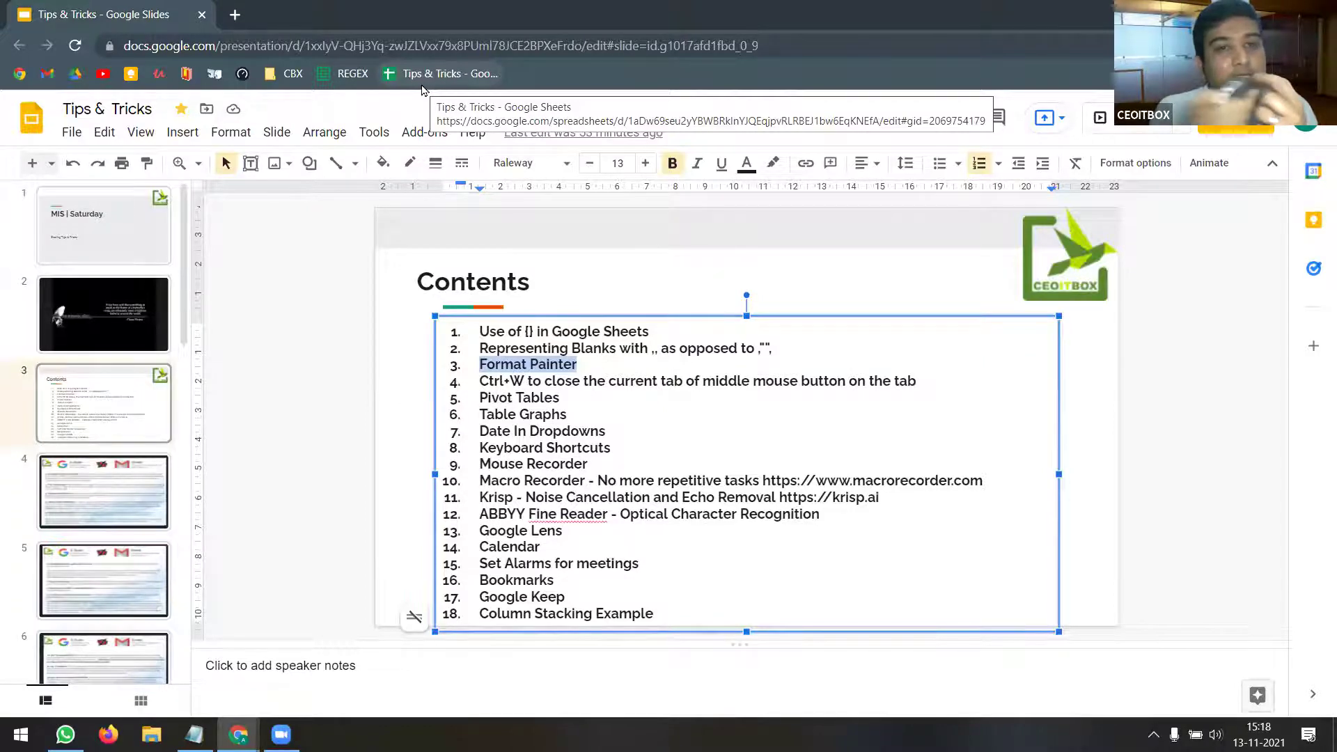
middle_click(421, 81)
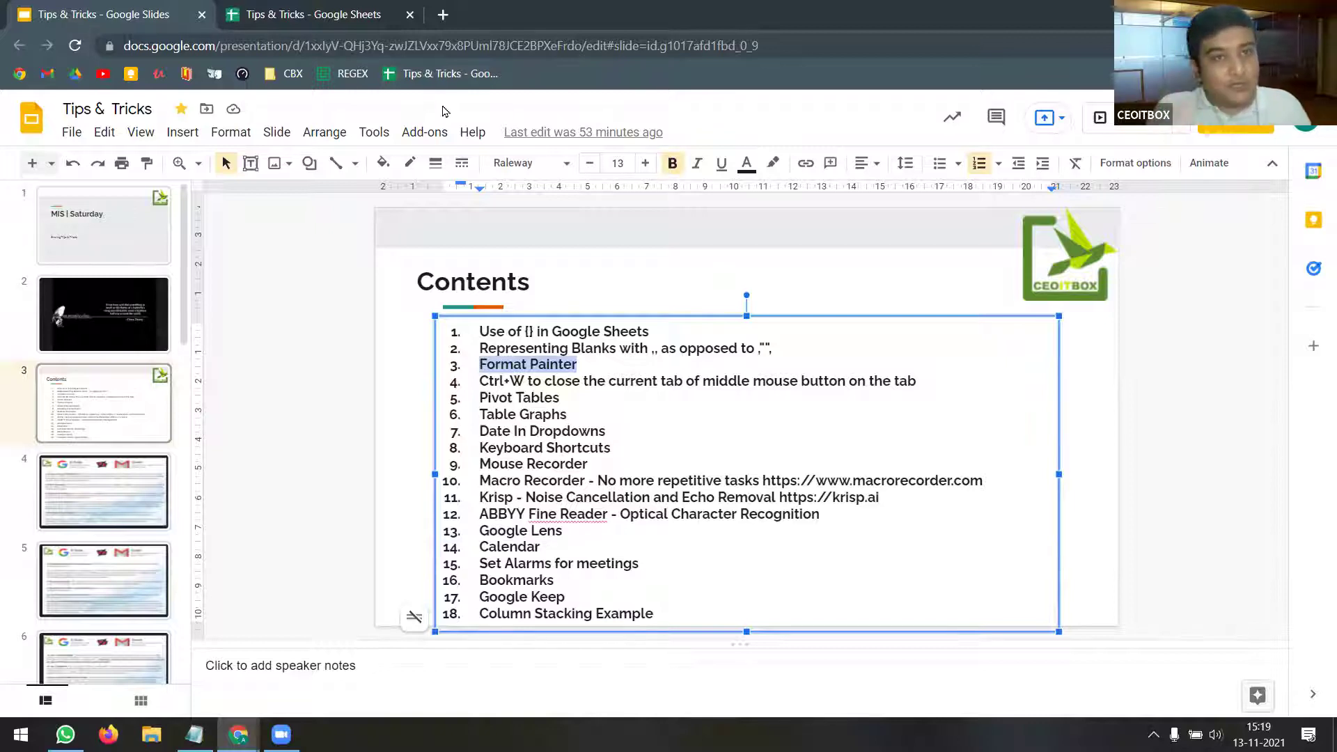
click(326, 12)
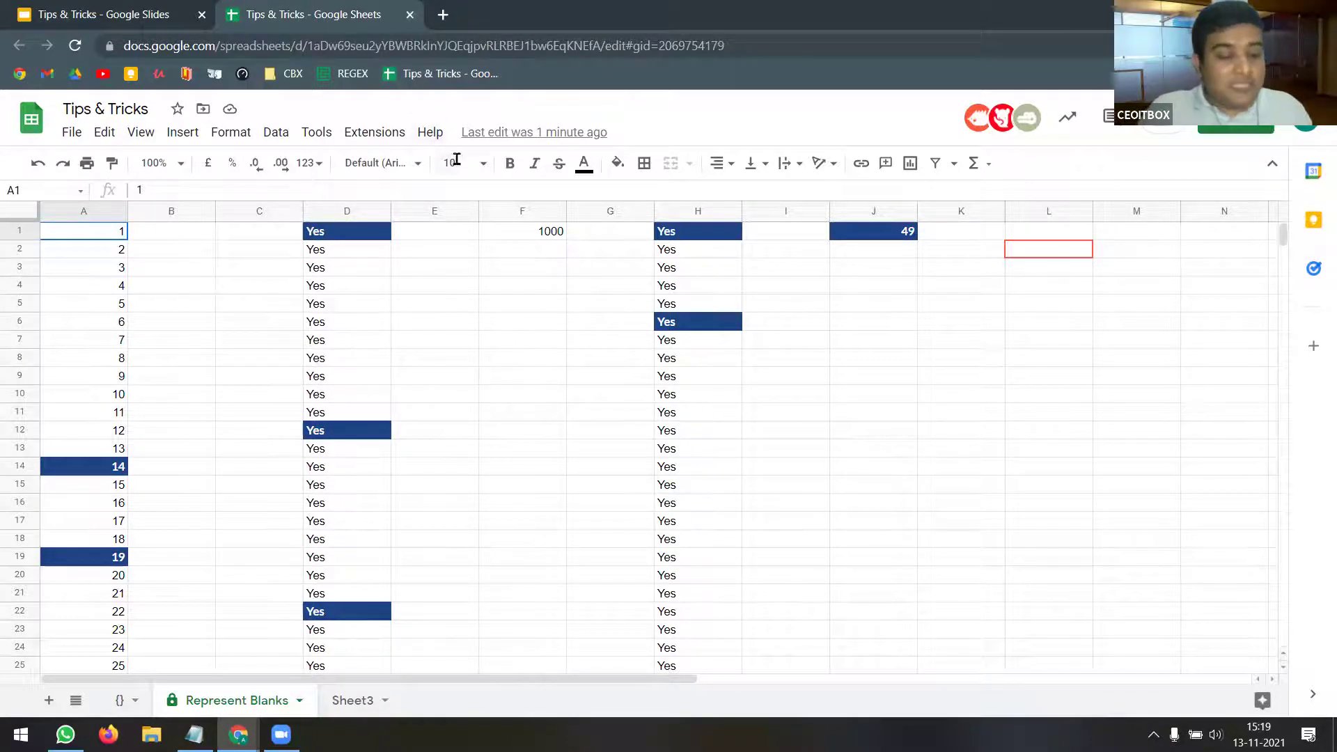
key(ctrl+w)
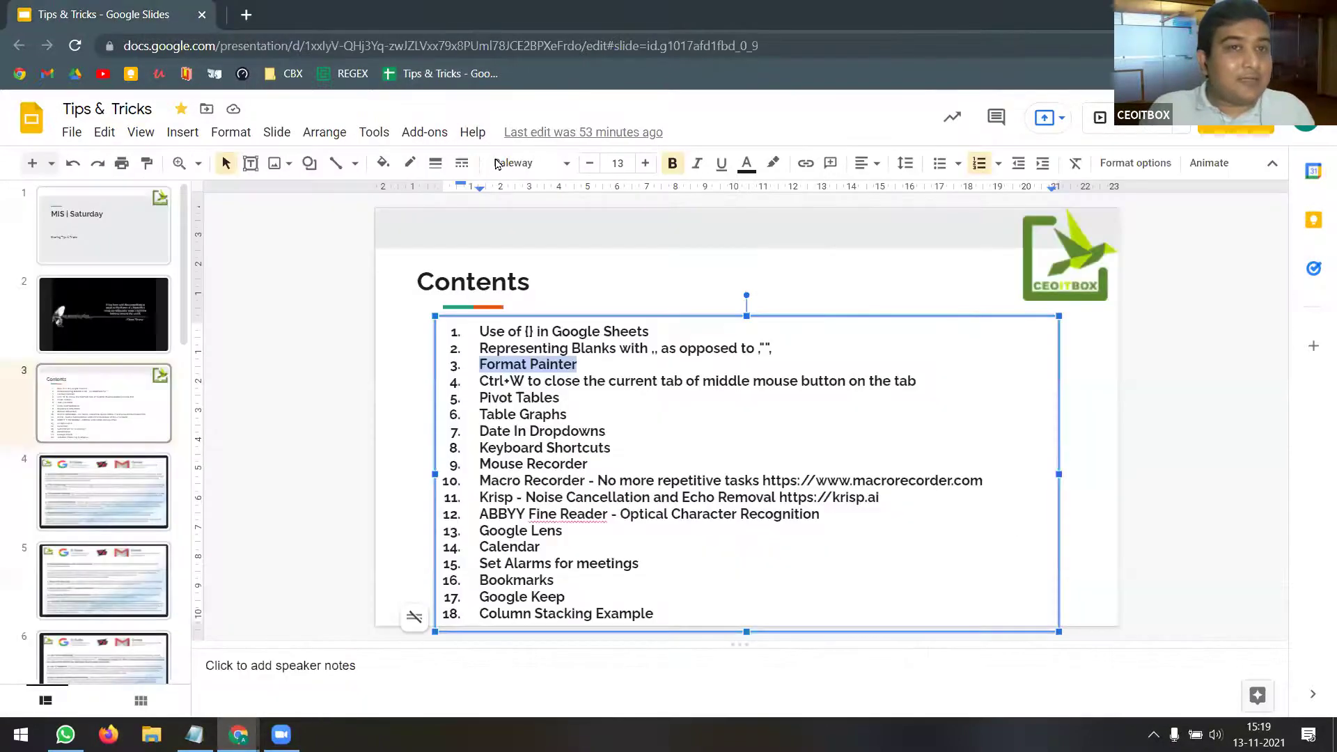
- Reopen the spreadsheet bookmark in a background tab and close that tab with a middle-click
middle_click(439, 74)
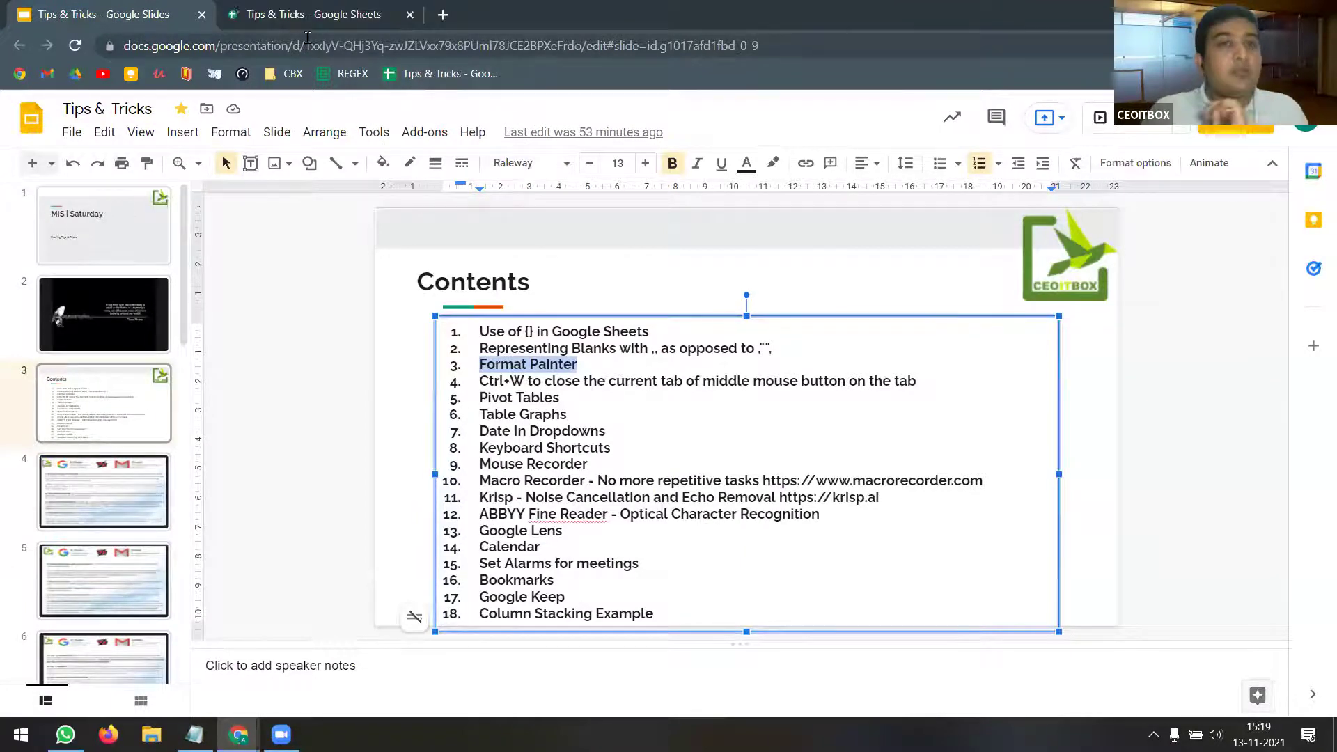
mouse_move(310, 29)
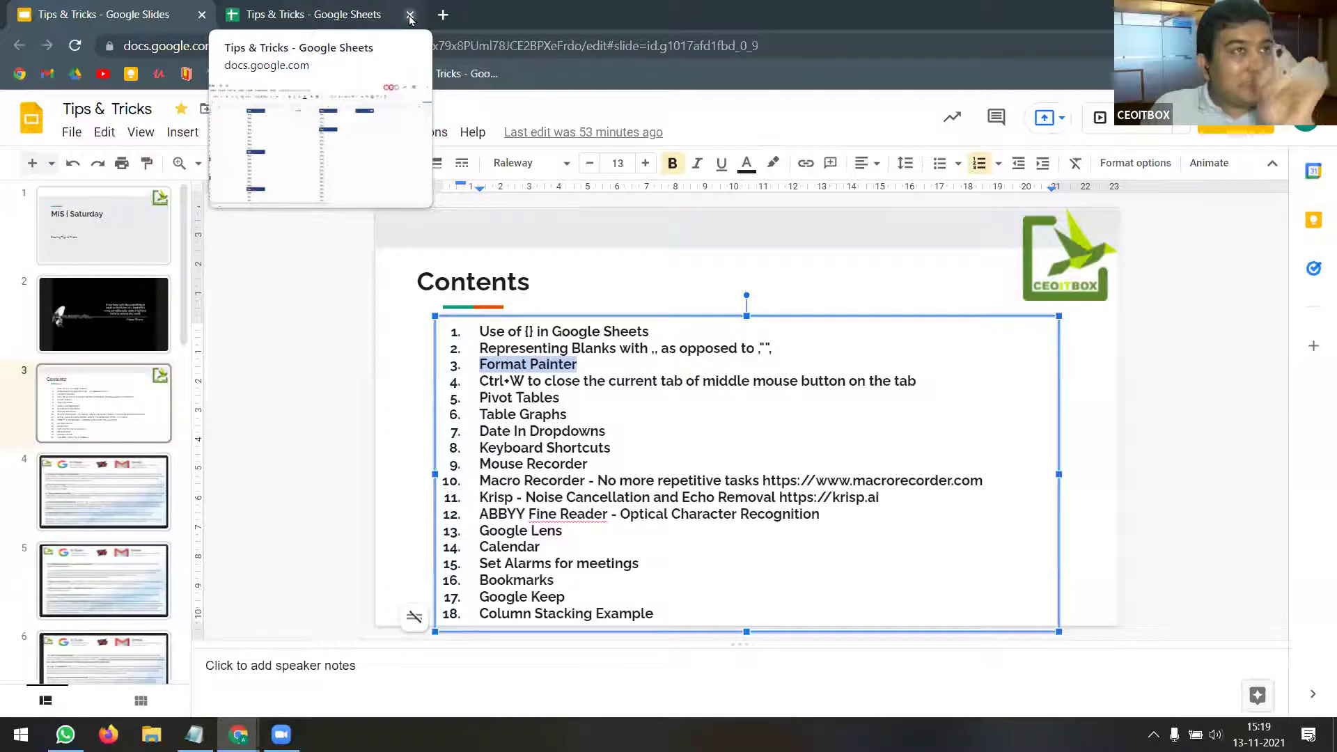
middle_click(323, 15)
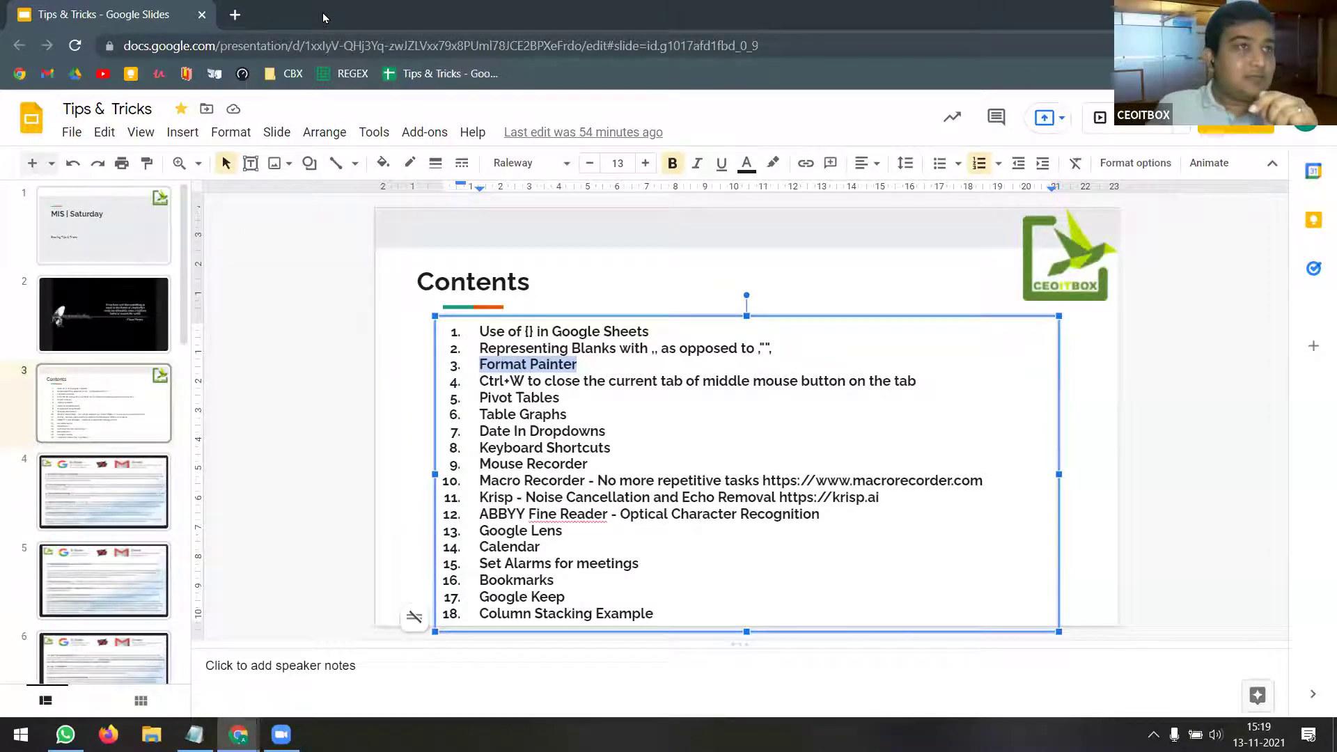
- Open and close a blank tab, then open every bookmark in the CBX folder as tabs
click(245, 15)
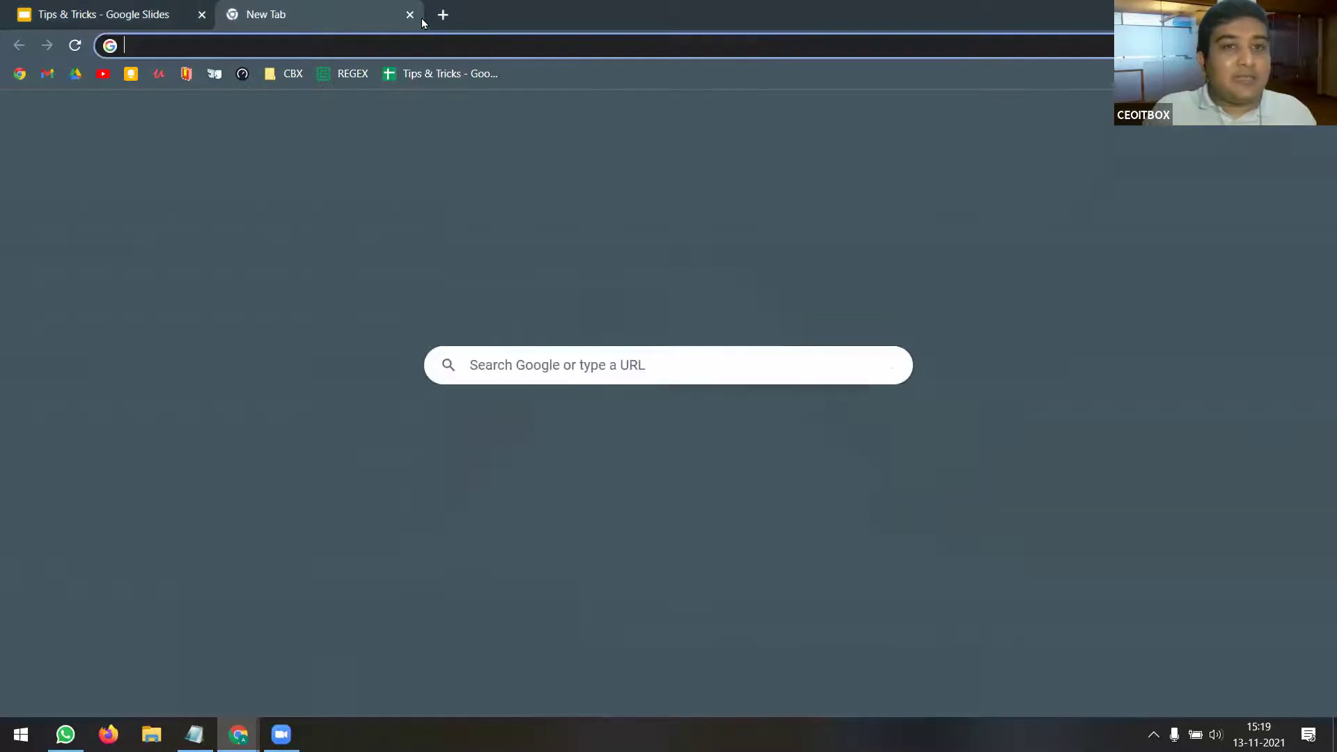
key(ctrl+w)
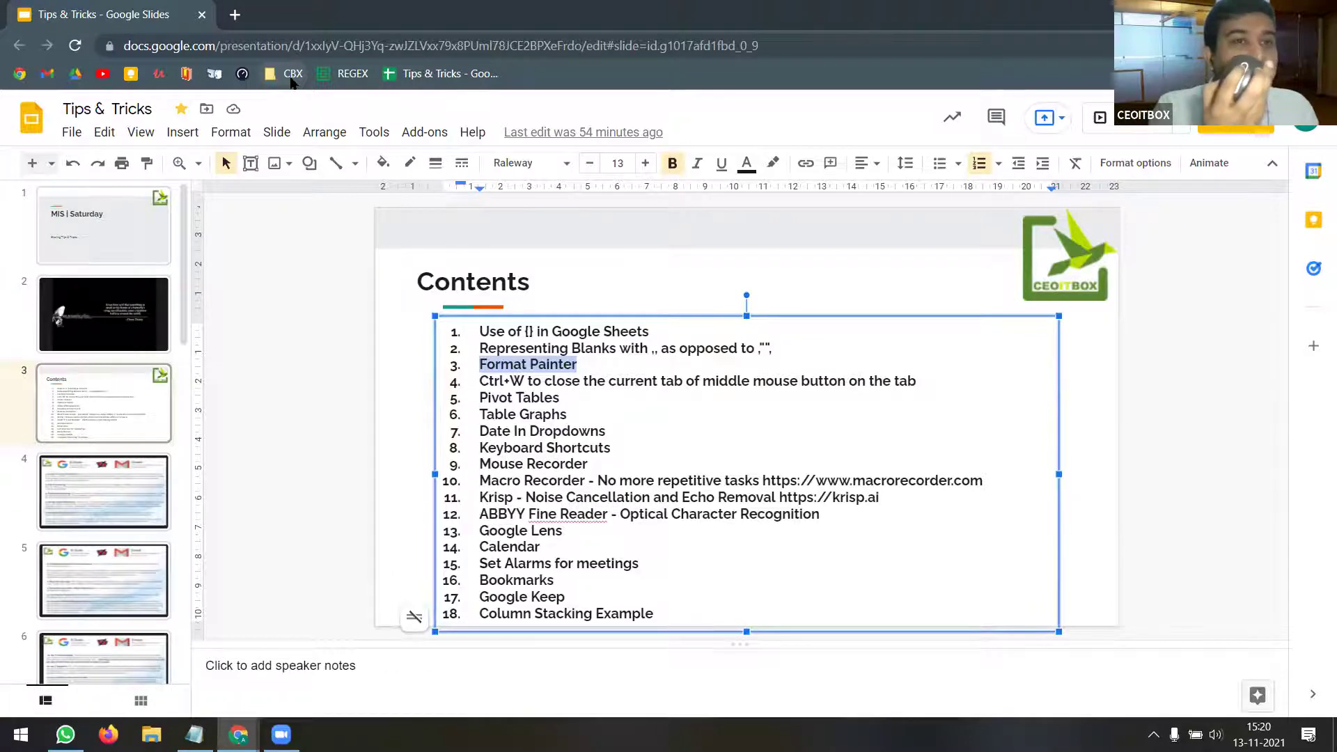
middle_click(291, 78)
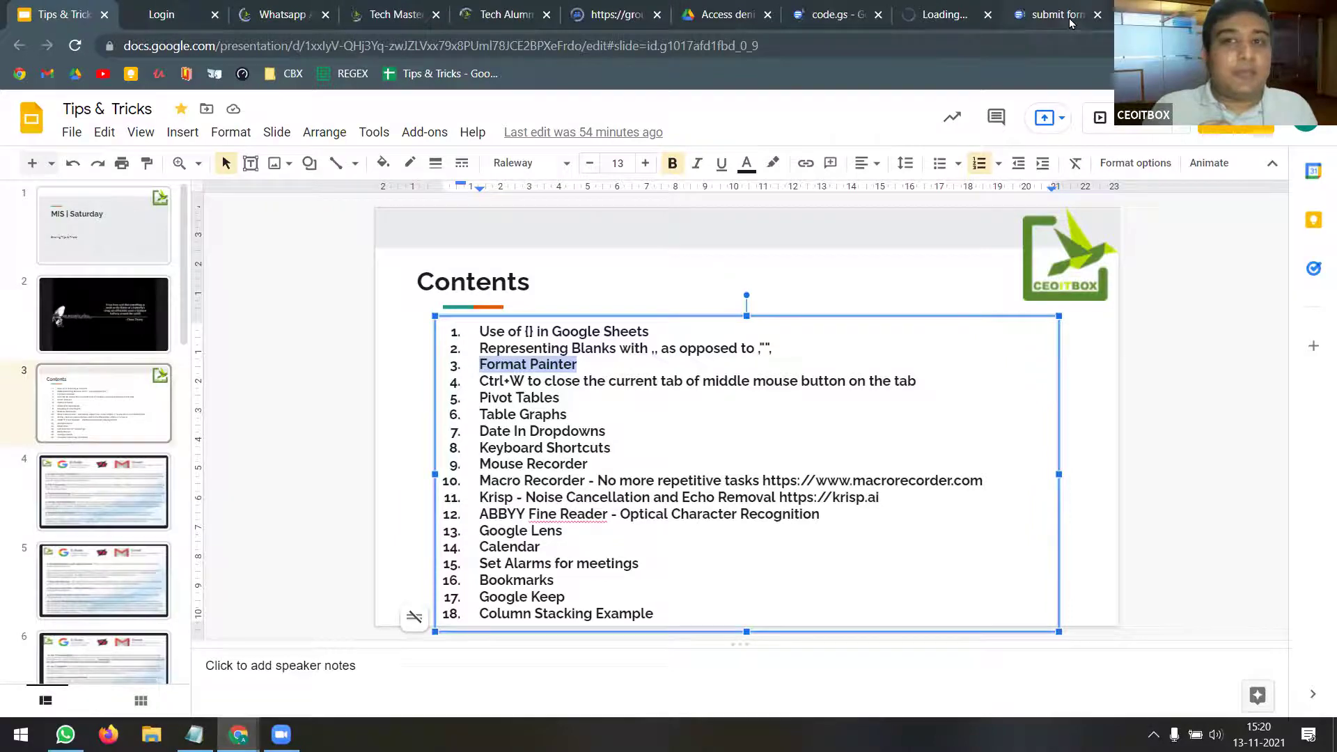
click(289, 75)
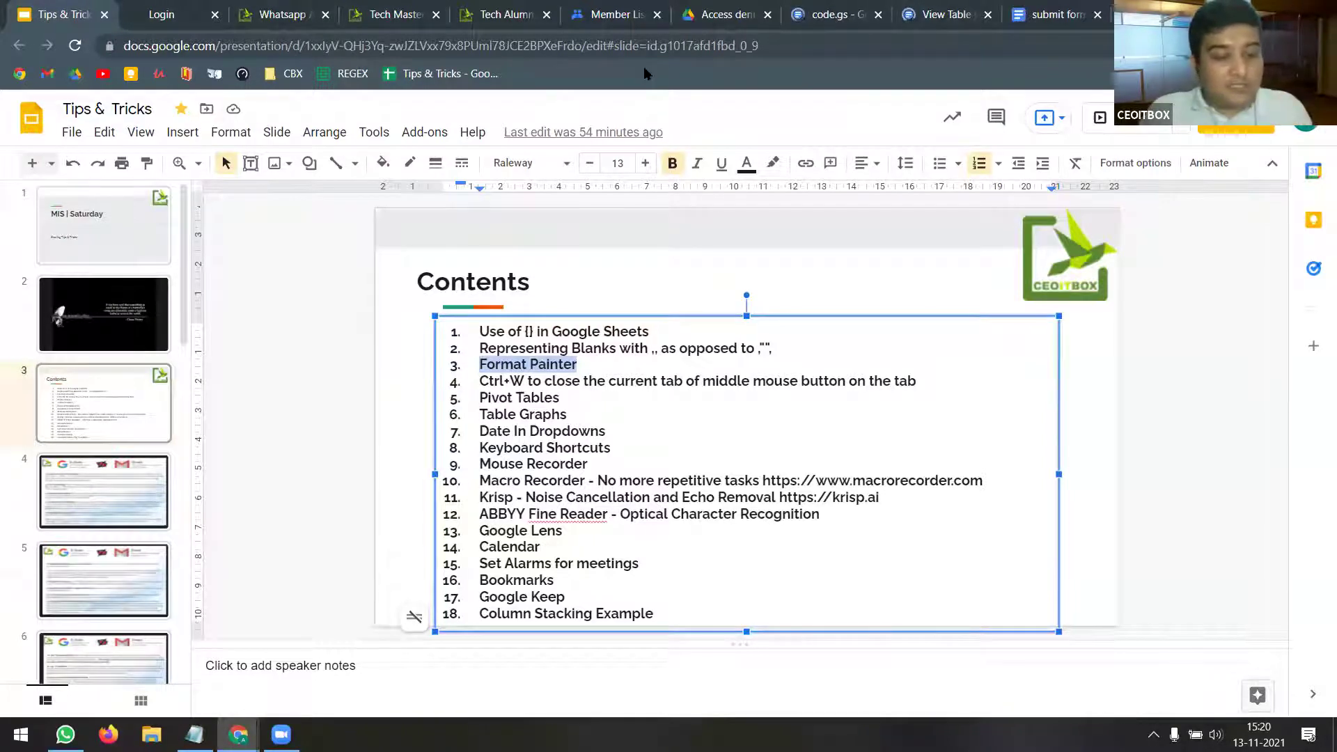
- Close the Login page, site, code and HTML document tabs with Ctrl+W, leaving only the slides
click(171, 15)
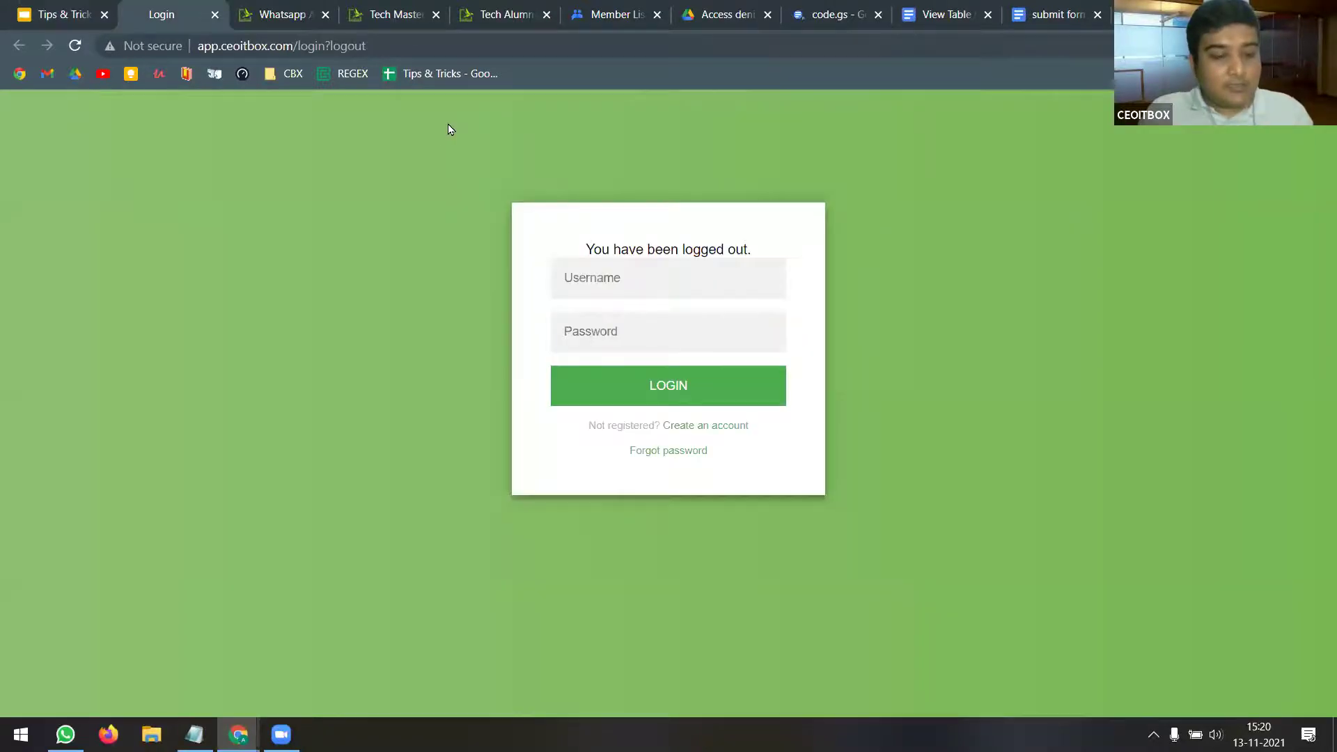
key(ctrl+w)
key(ctrl+w)
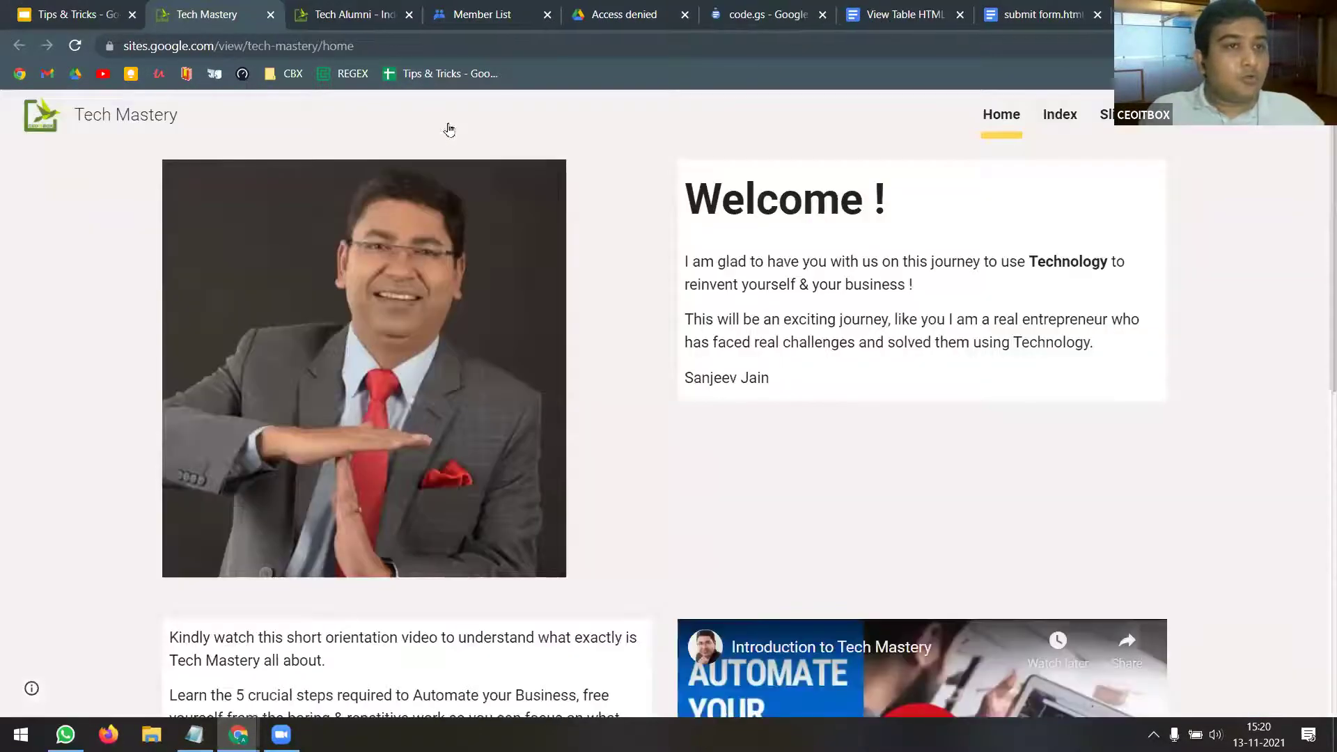
key(ctrl+w)
key(ctrl+w)
key(ctrl+w)
key(ctrl+w)
key(ctrl+w)
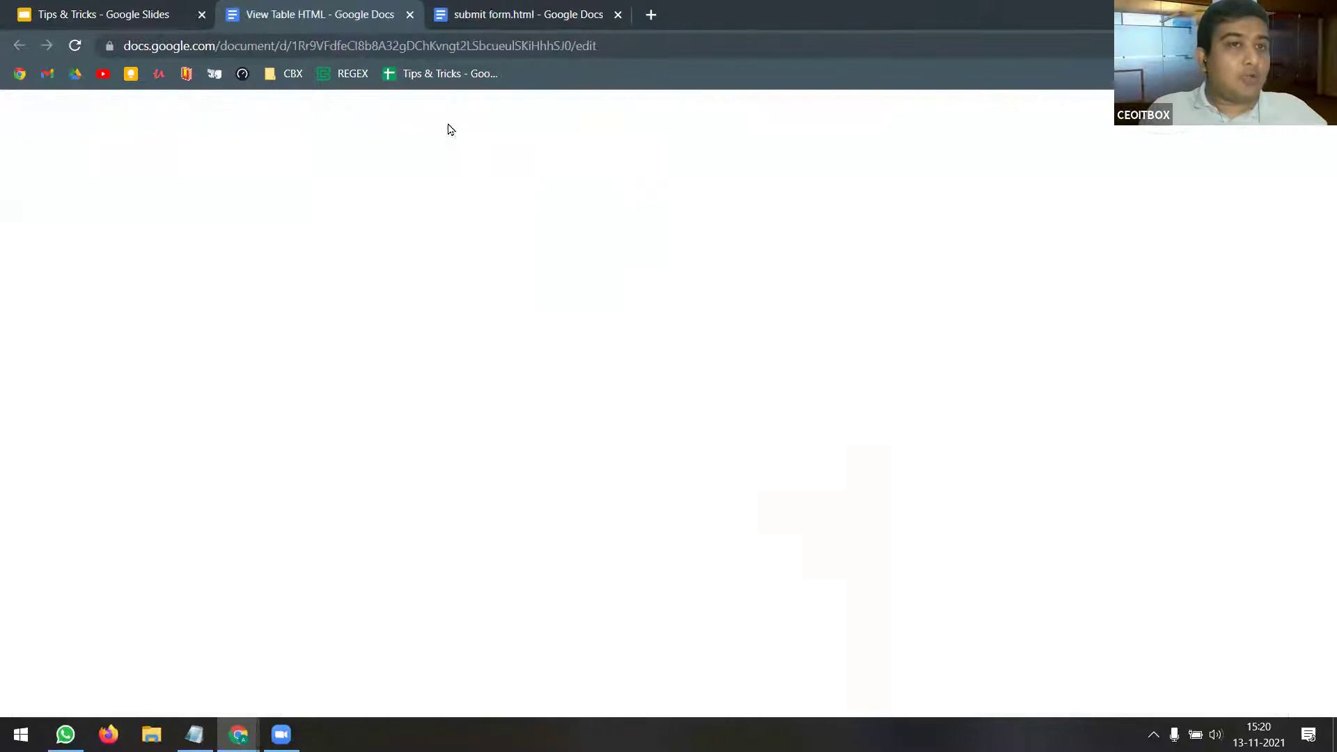
key(ctrl+w)
key(ctrl+w)
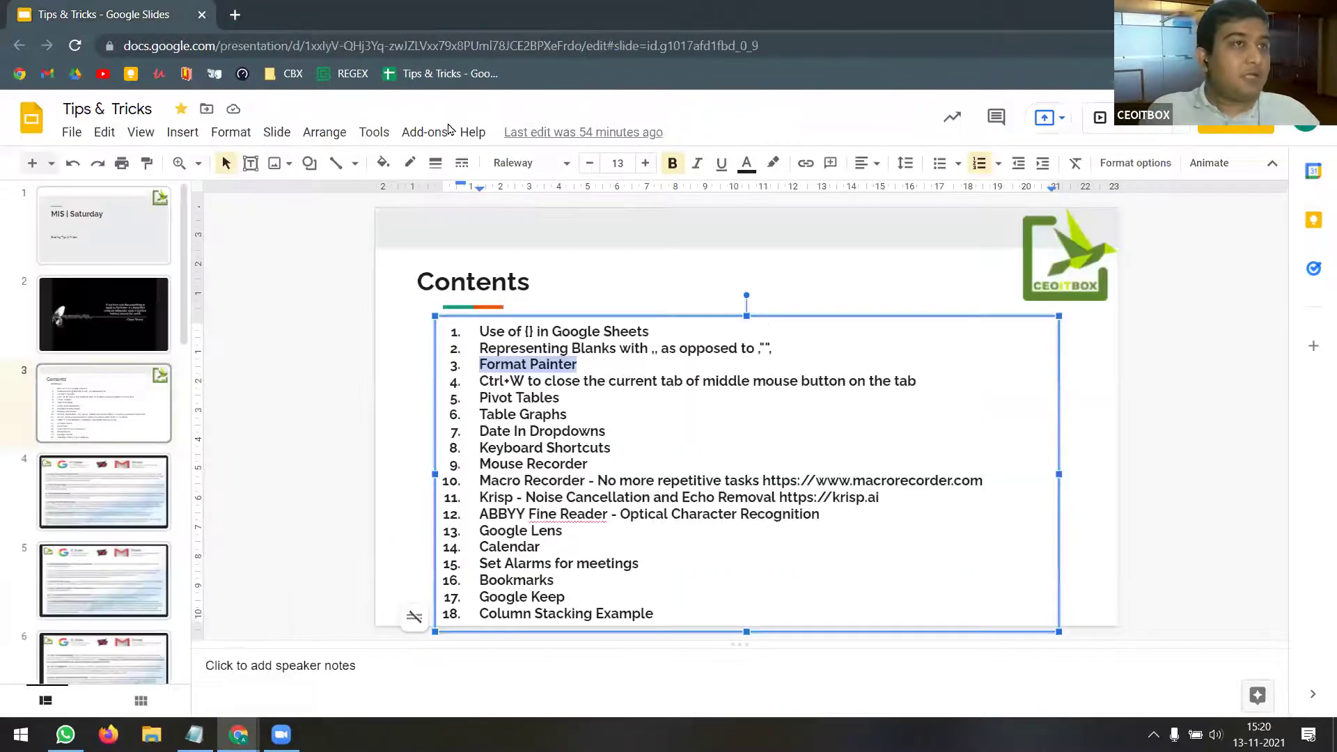
key(ctrl+w)
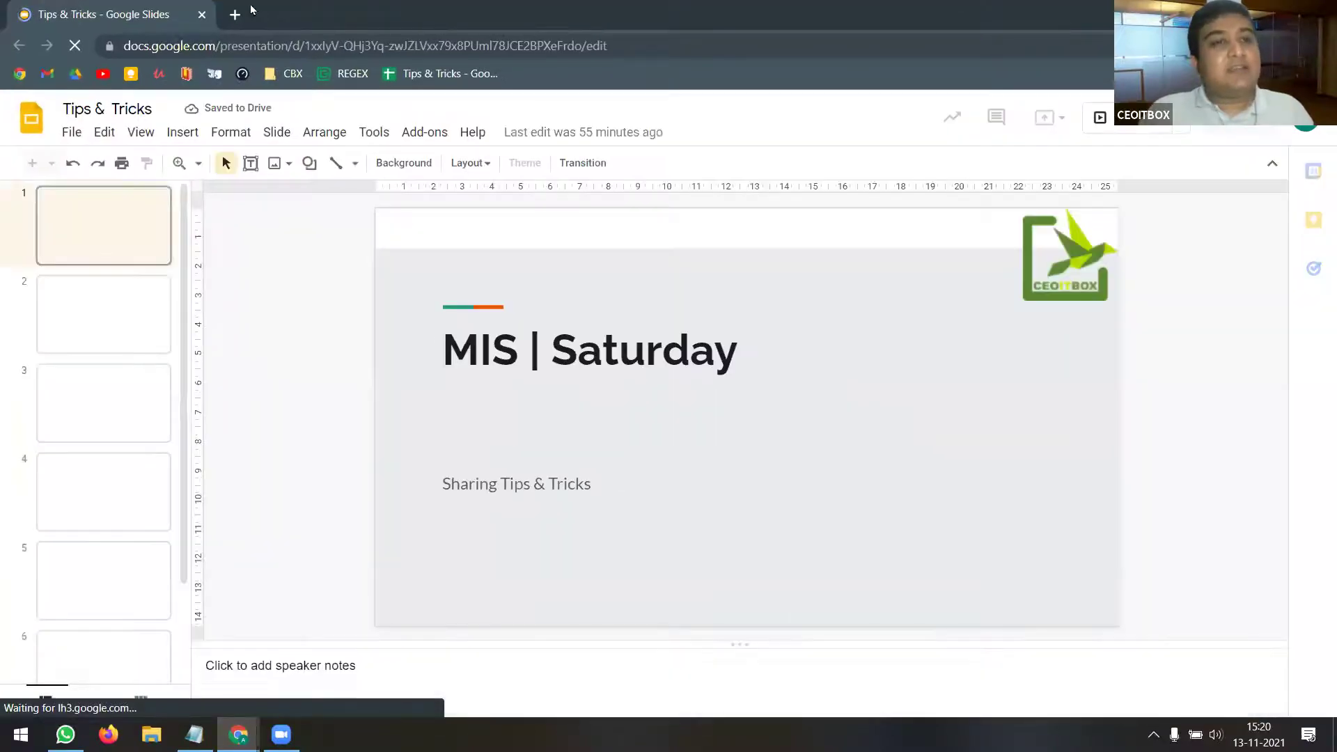
- Open the Tips & Tricks spreadsheet in a background tab, save its bookmark with an empty name, and return to the Contents slide
click(159, 312)
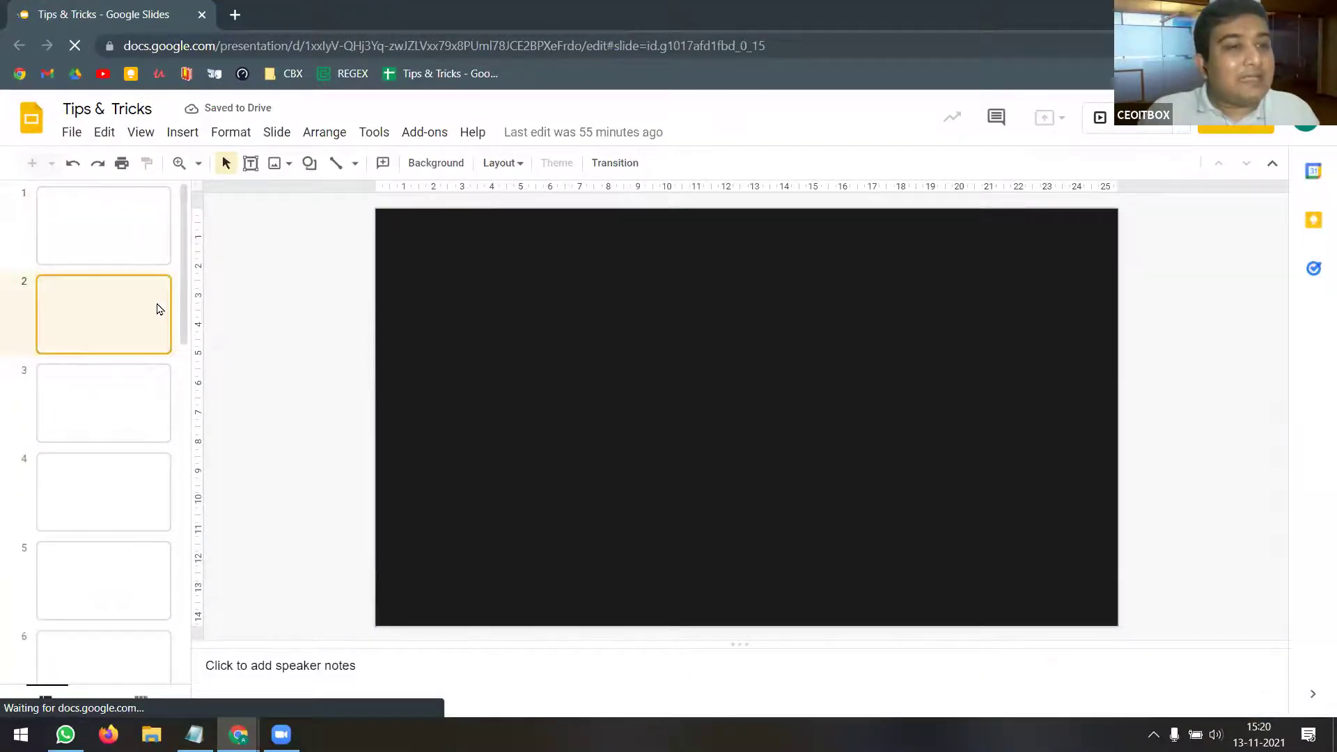
middle_click(452, 75)
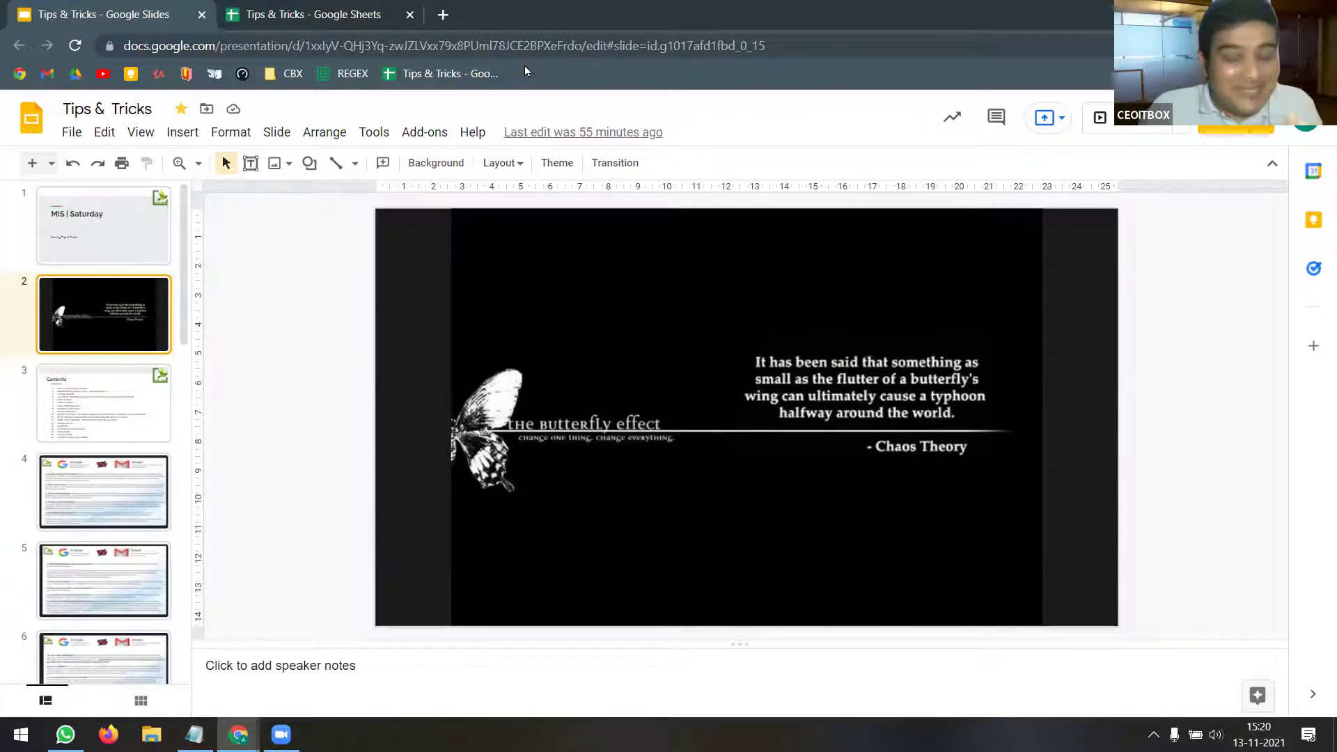
right_click(449, 78)
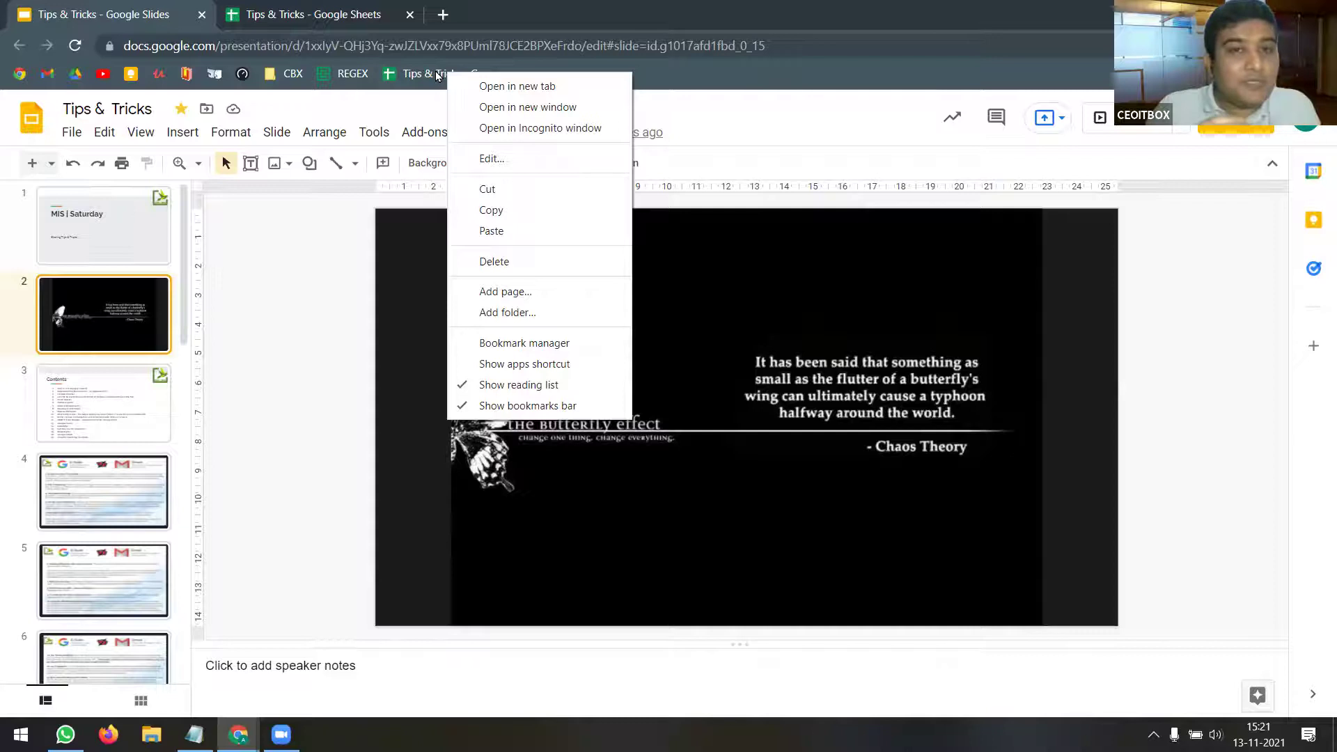
click(492, 159)
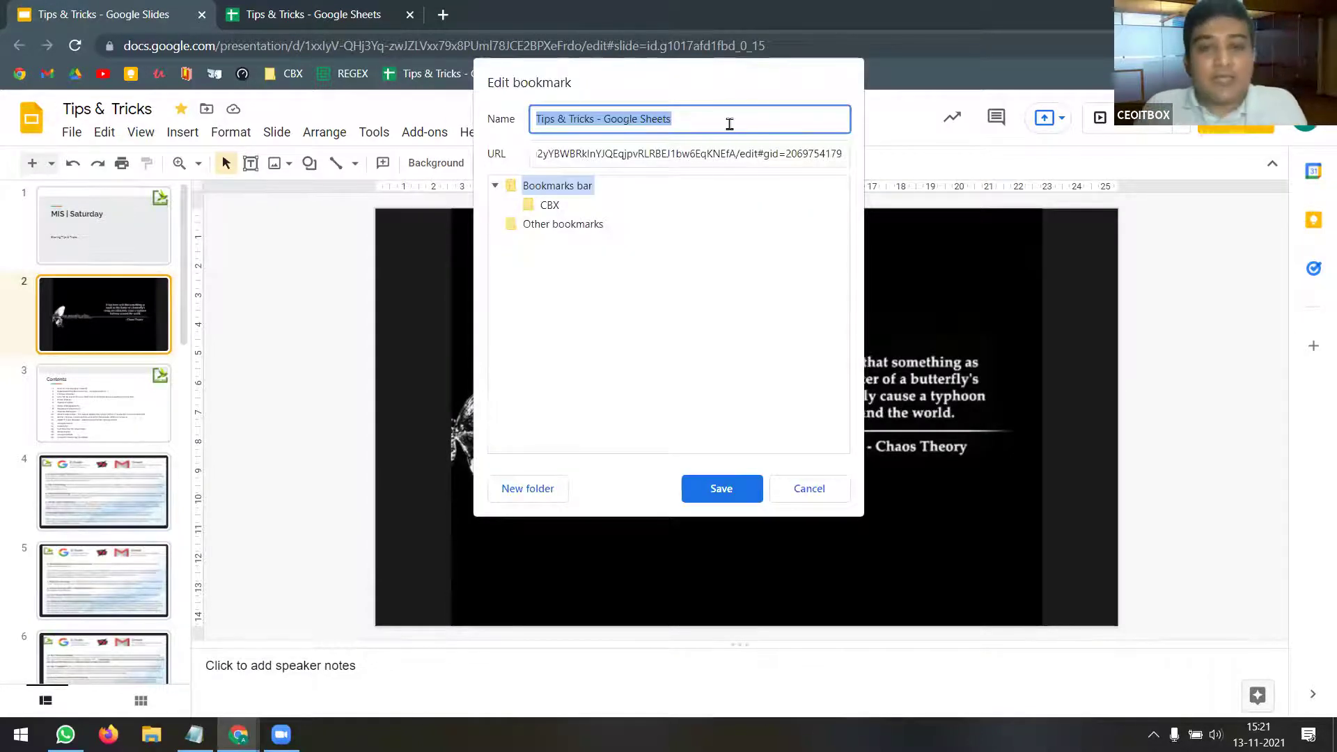
key(BackSpace)
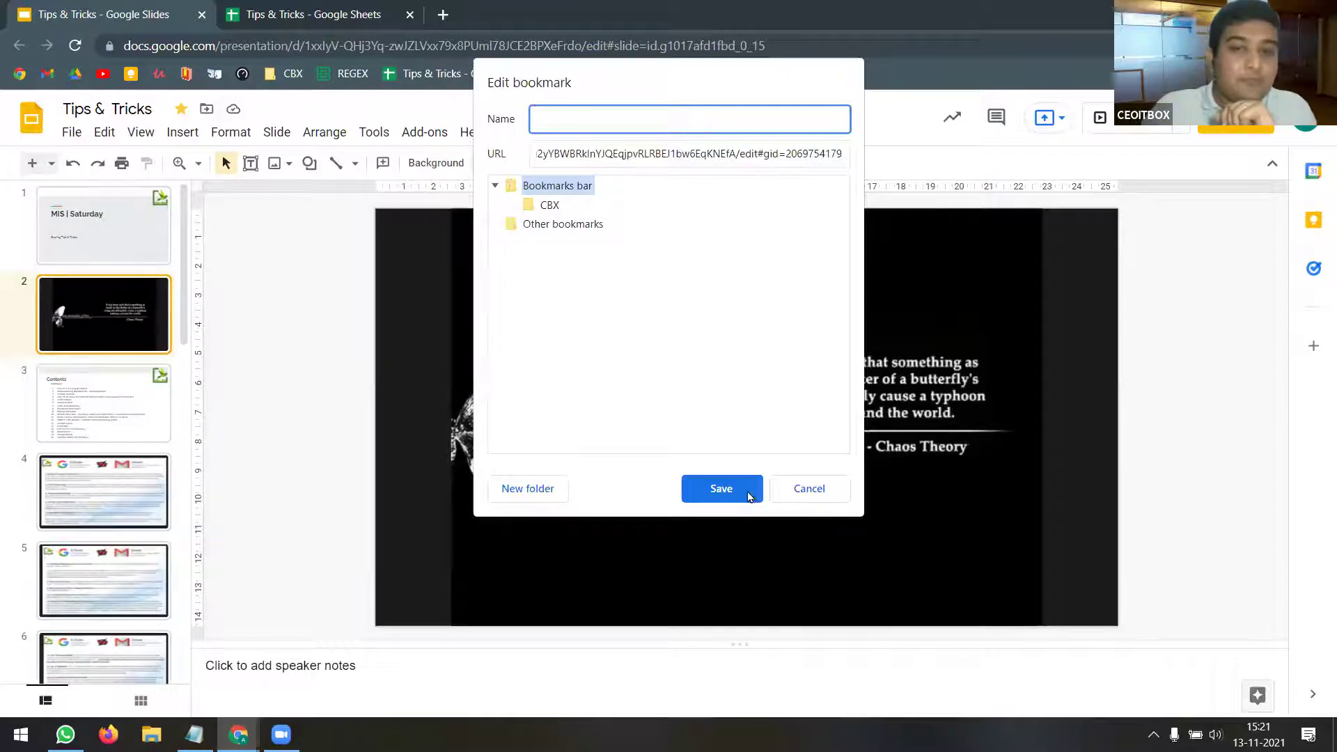
click(723, 488)
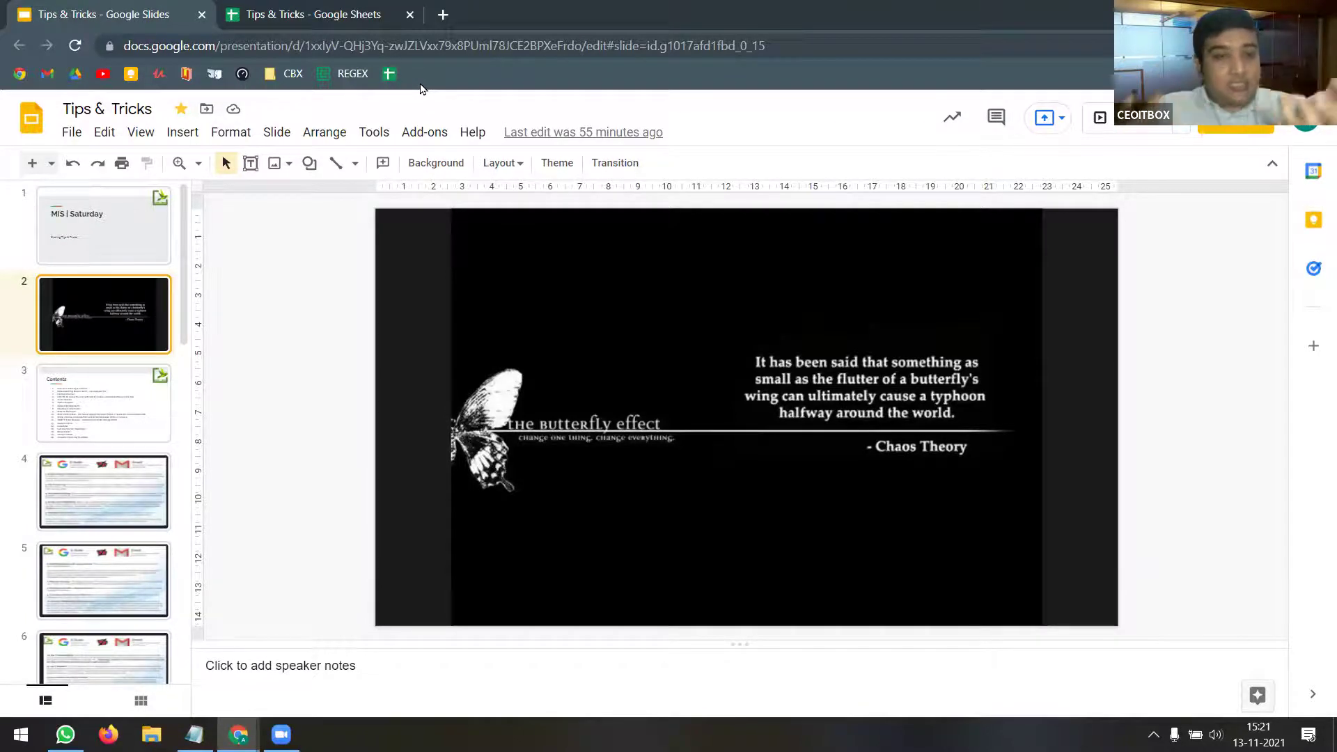
click(100, 384)
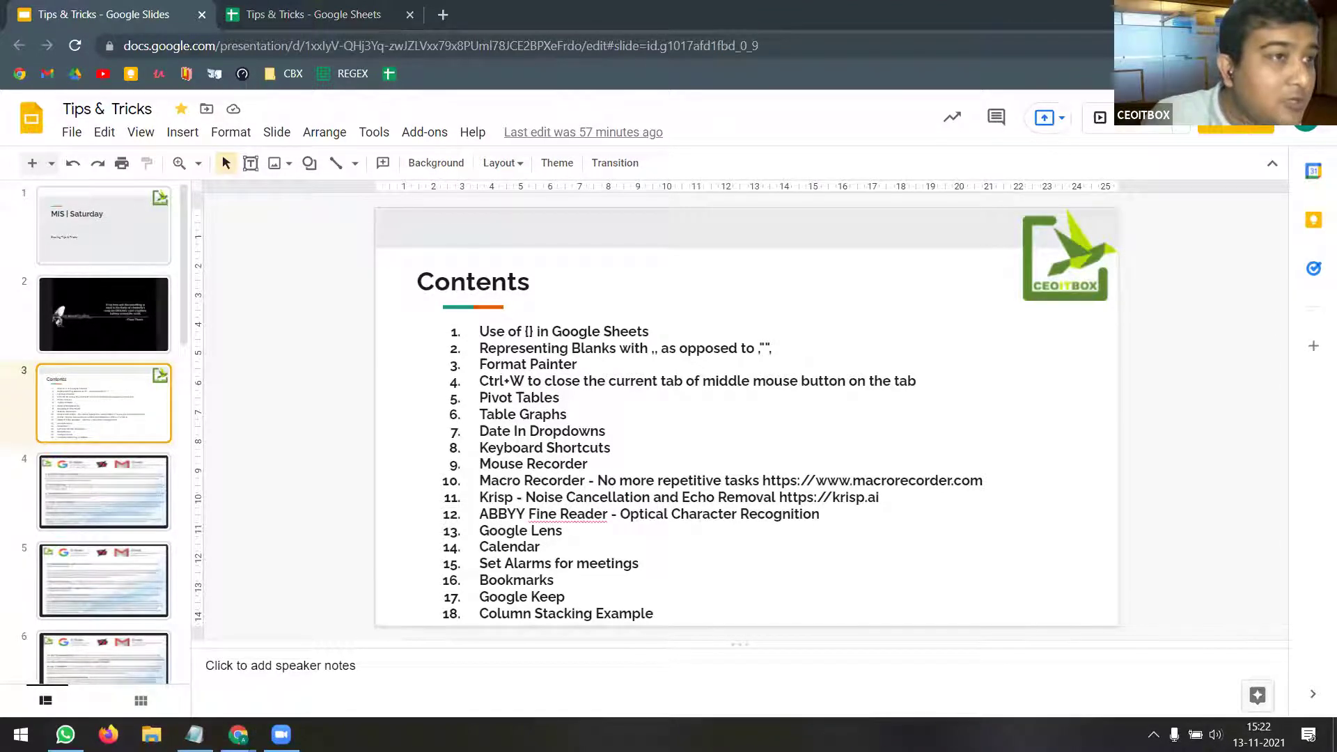
- Close the Google Slides presentation tab, leaving only the Tips & Tricks spreadsheet
right_click(357, 7)
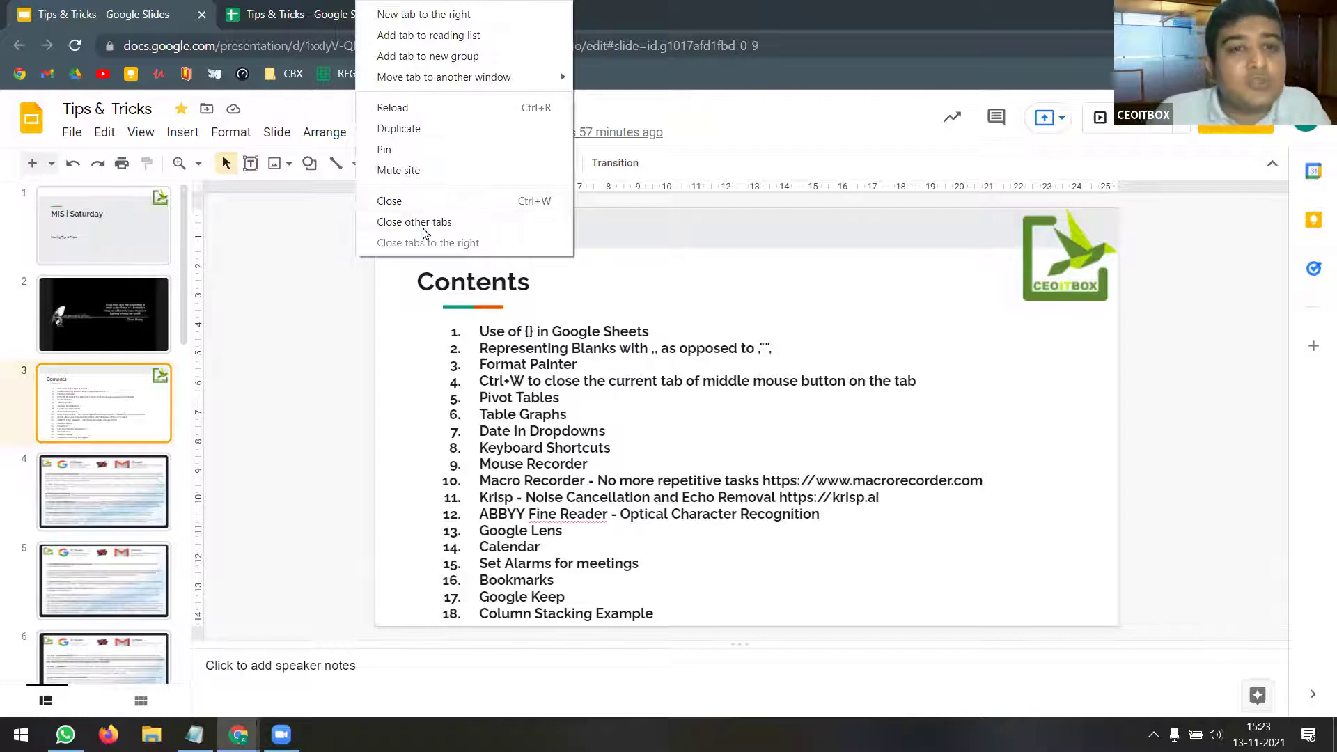
key(Escape)
key(ctrl+w)
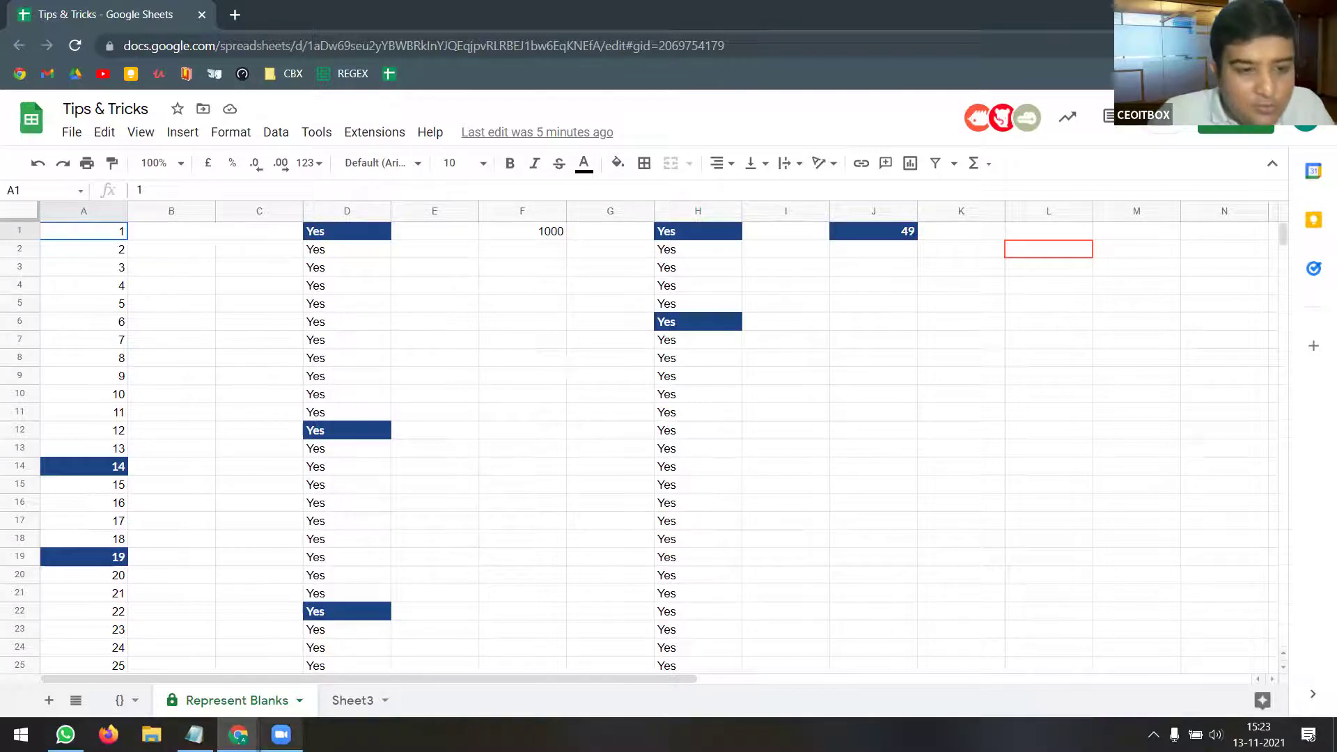
- Dismiss the taskbar window previews and start a blank new tab
mouse_move(238, 734)
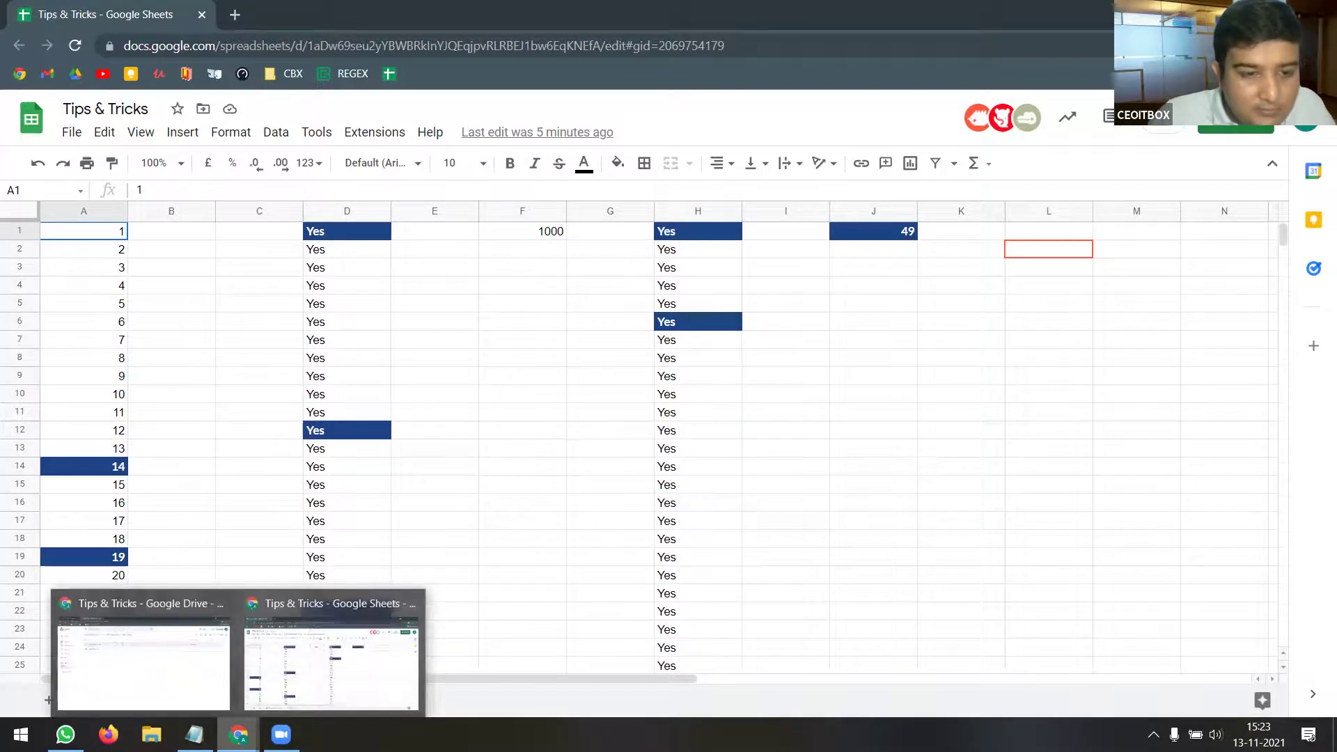
click(334, 665)
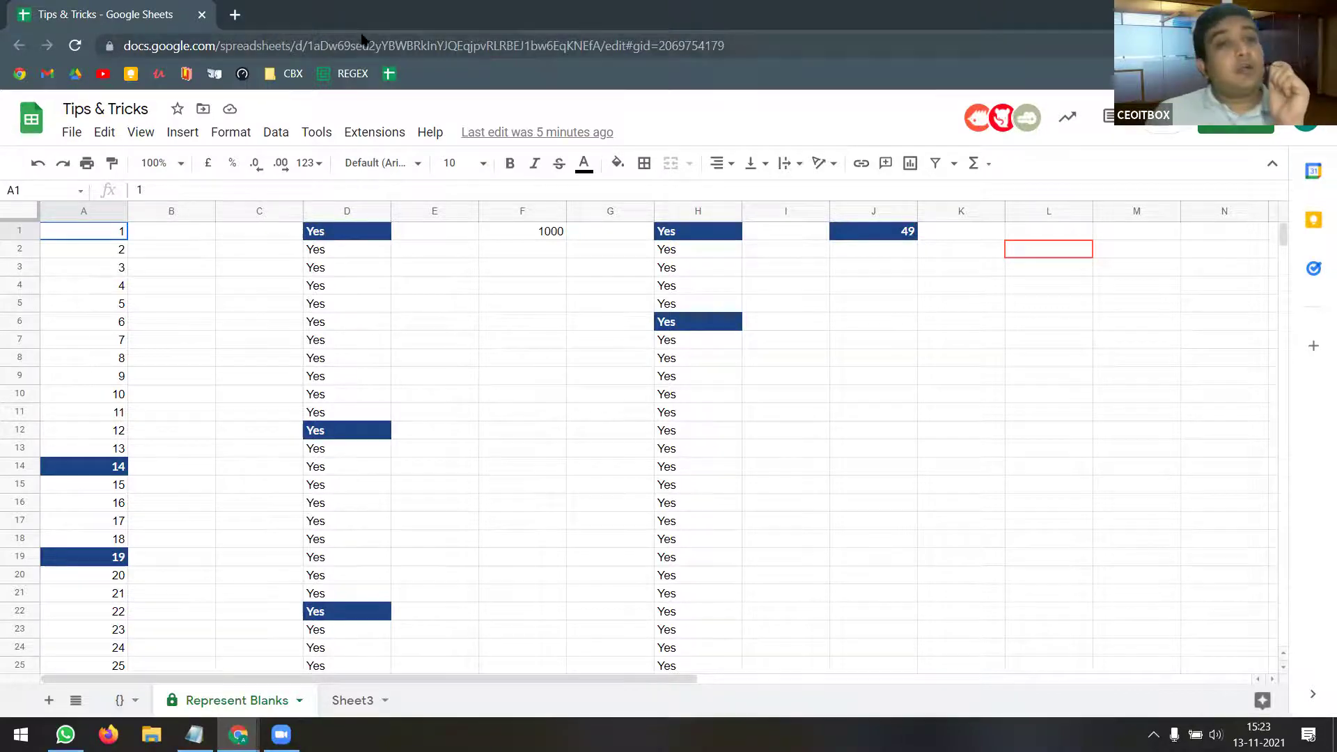
click(236, 15)
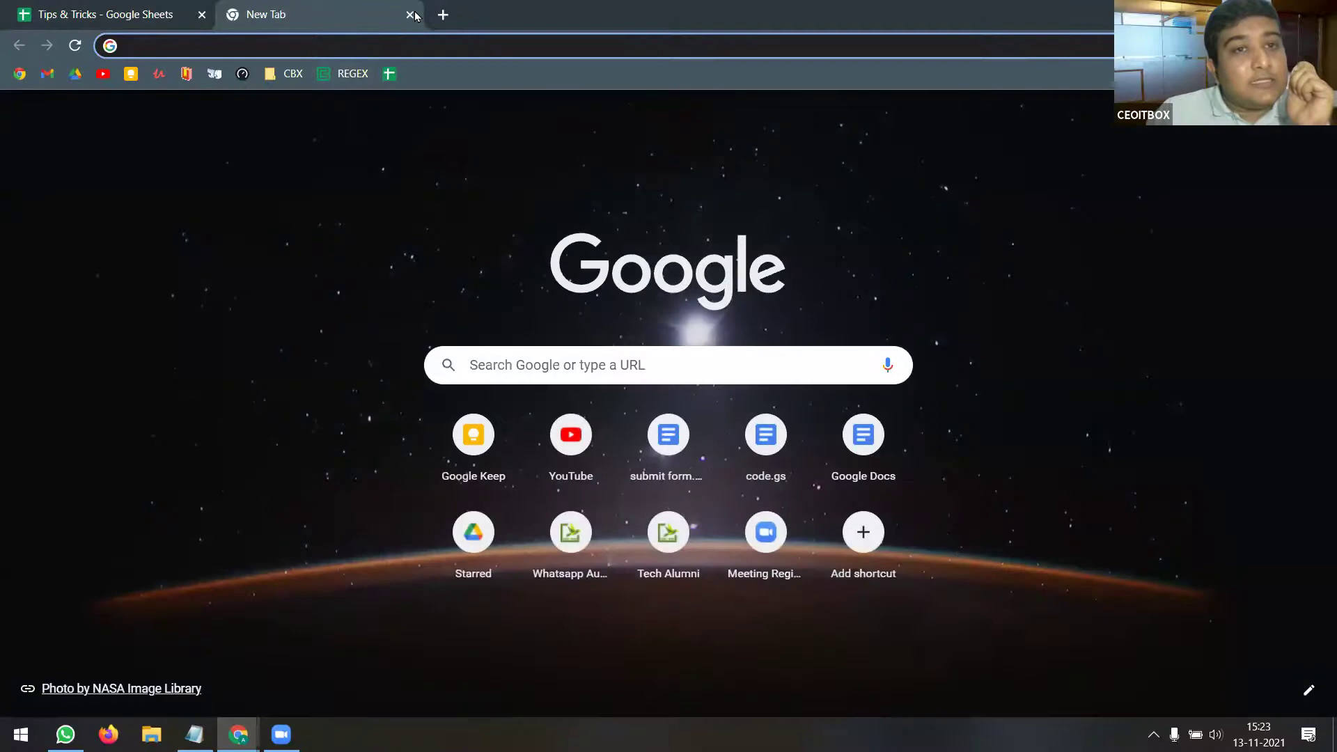
- Close the blank tab, restore the closed tabs with Ctrl+Shift+T, and close all except Access denied
click(409, 15)
key(ctrl+shift+t)
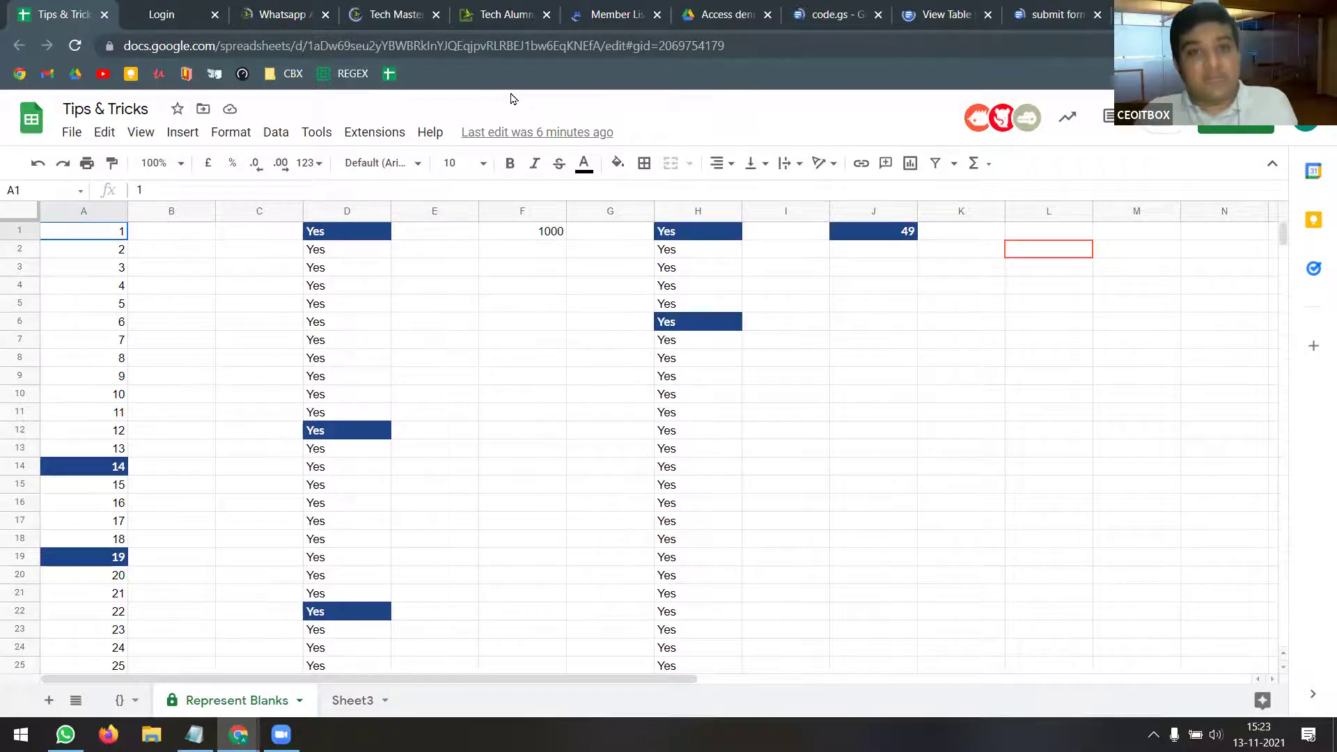
right_click(718, 19)
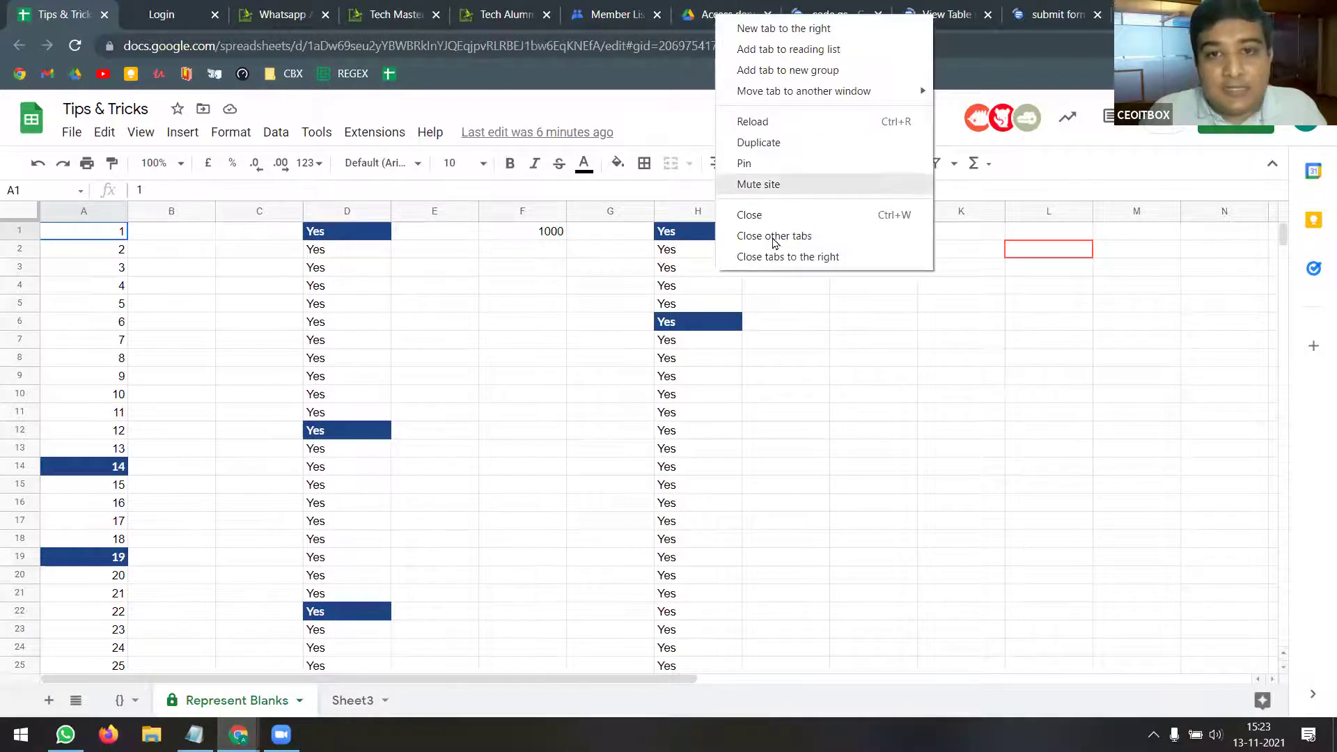
click(776, 240)
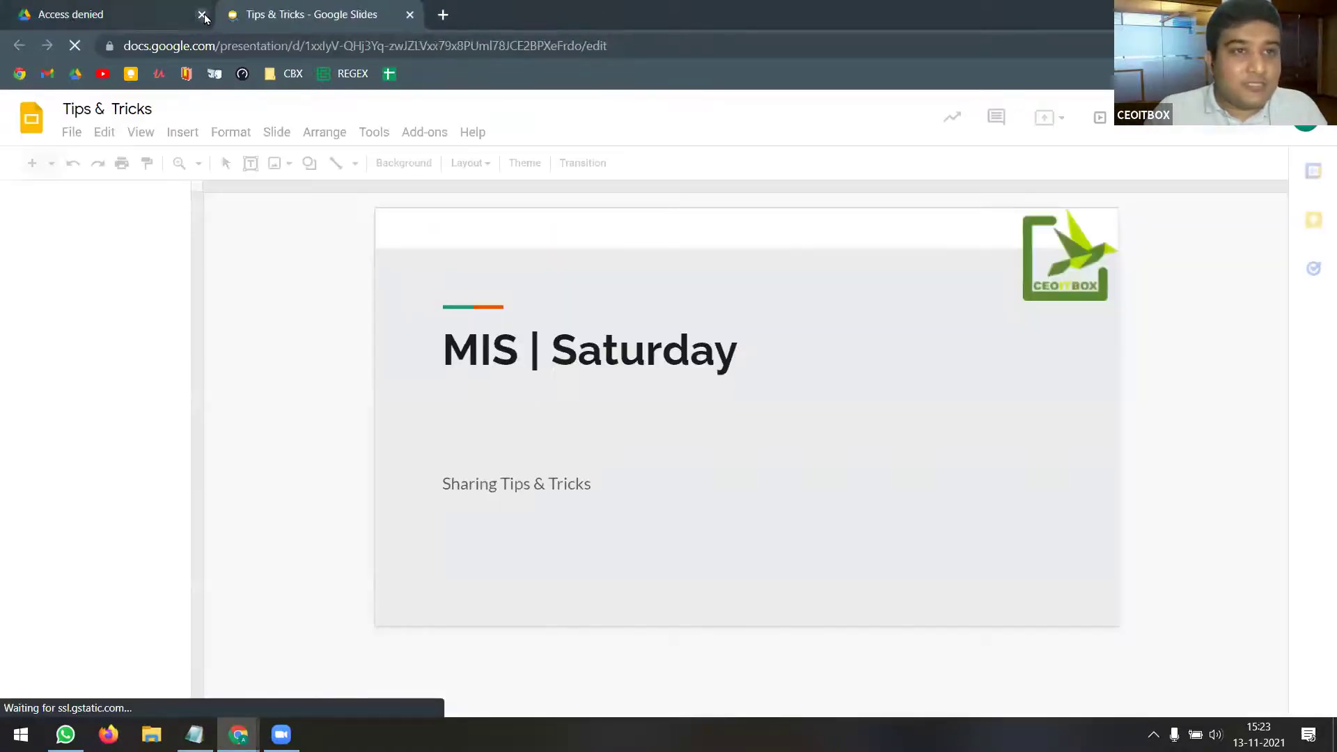
- Close Access denied, reopen the Tips & Tricks spreadsheet, and switch between the presentation and the spreadsheet
click(202, 15)
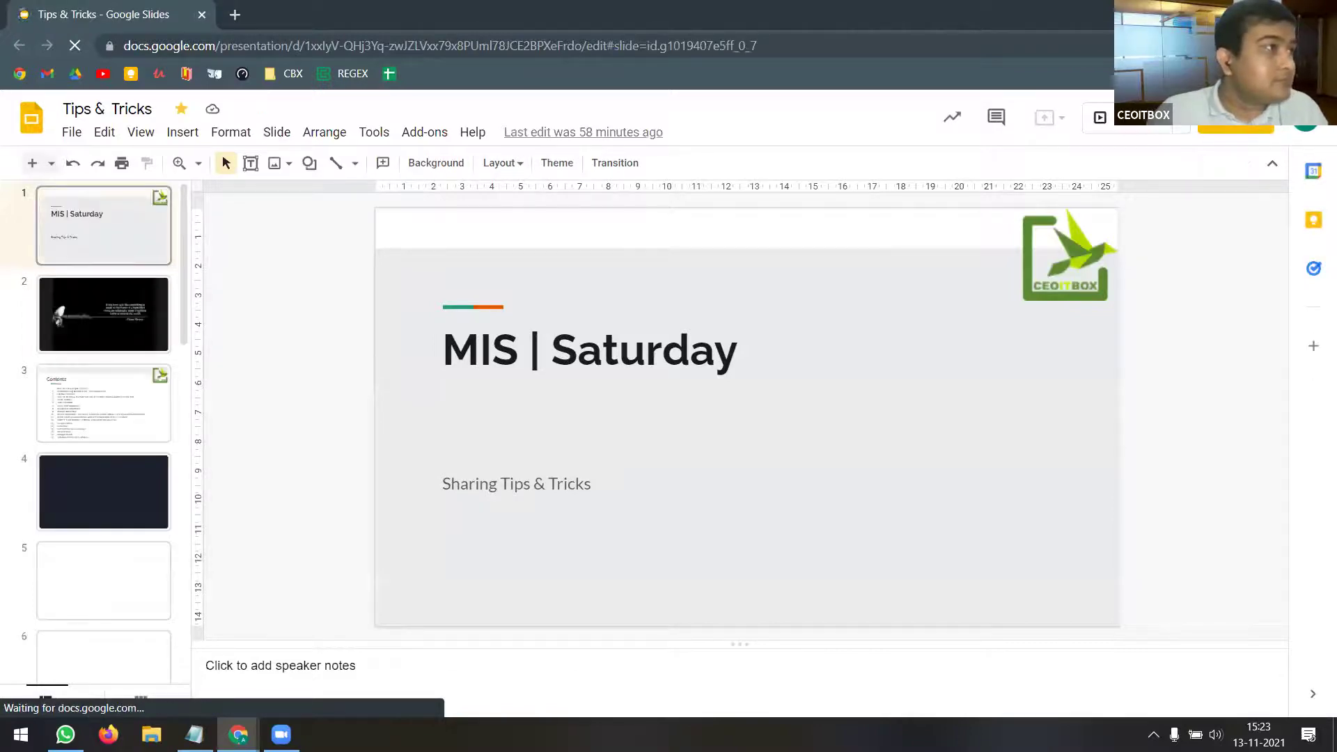
drag(927, 21, 737, 26)
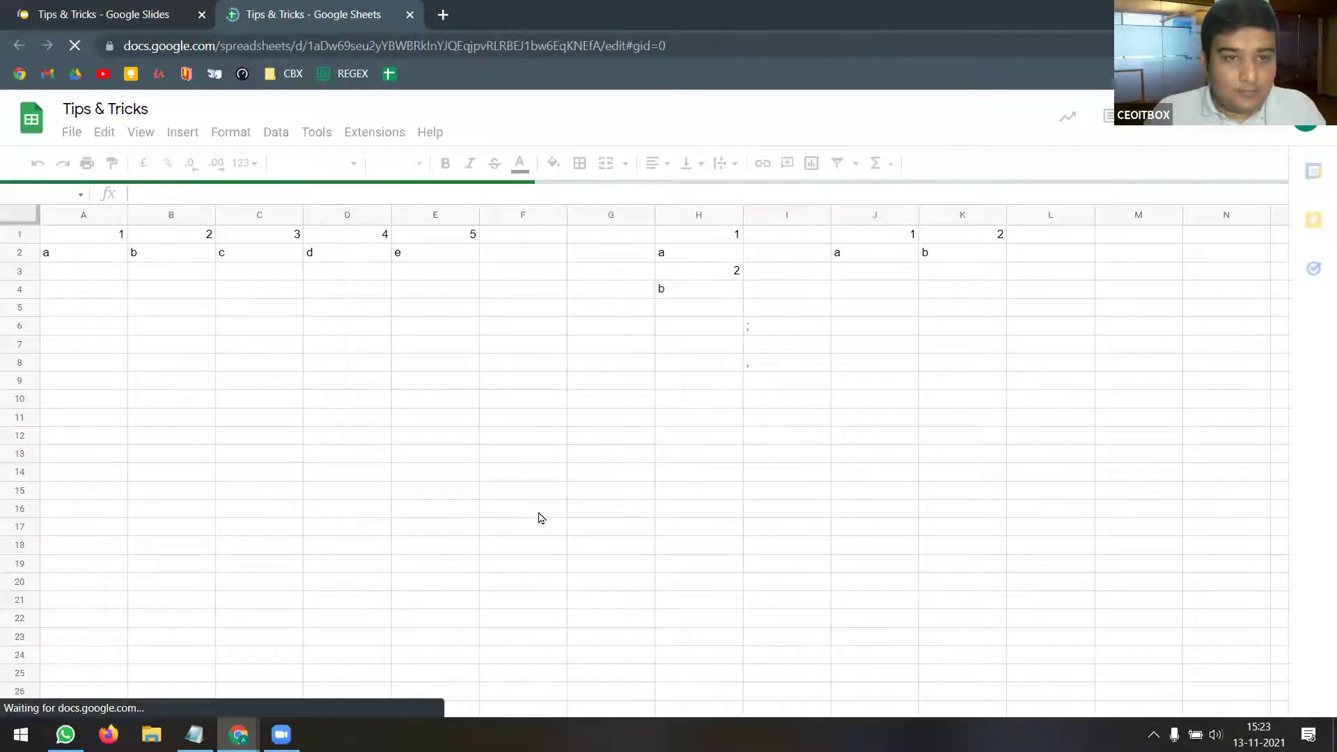
key(ctrl+shift+Tab)
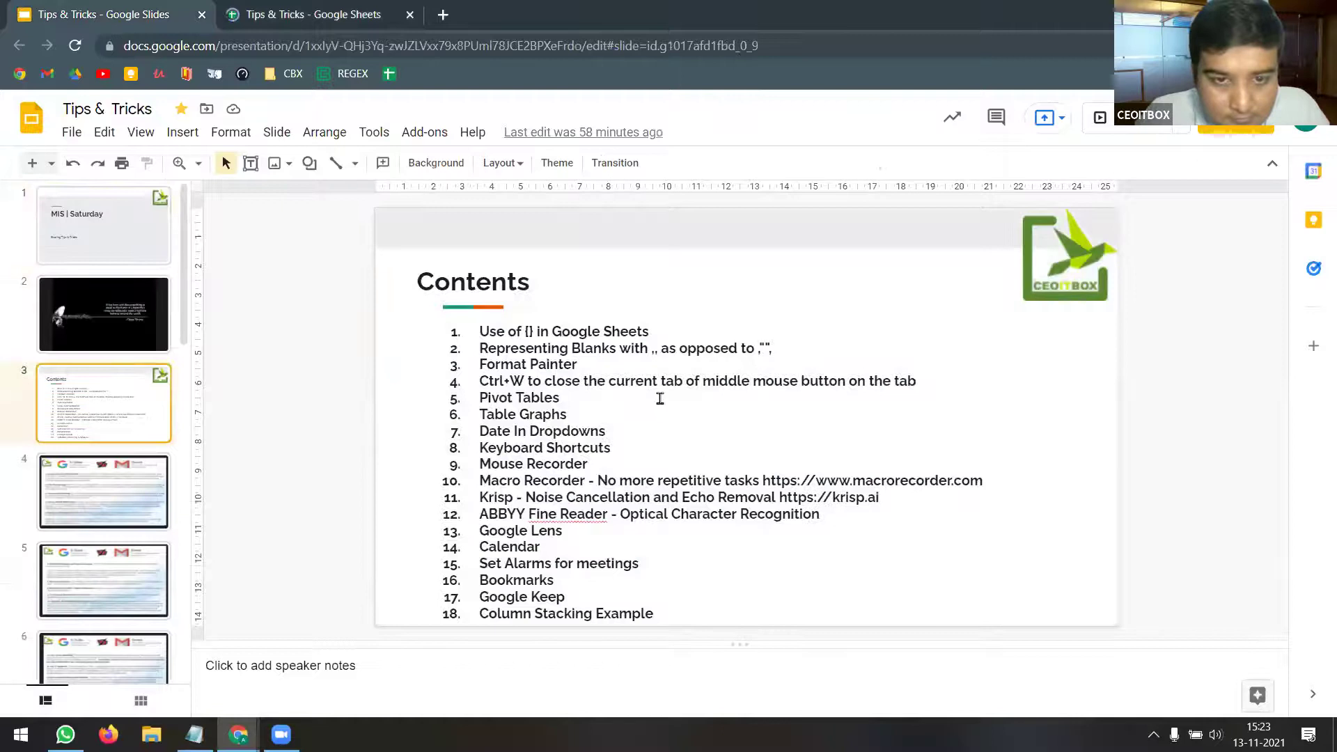
drag(499, 399, 696, 406)
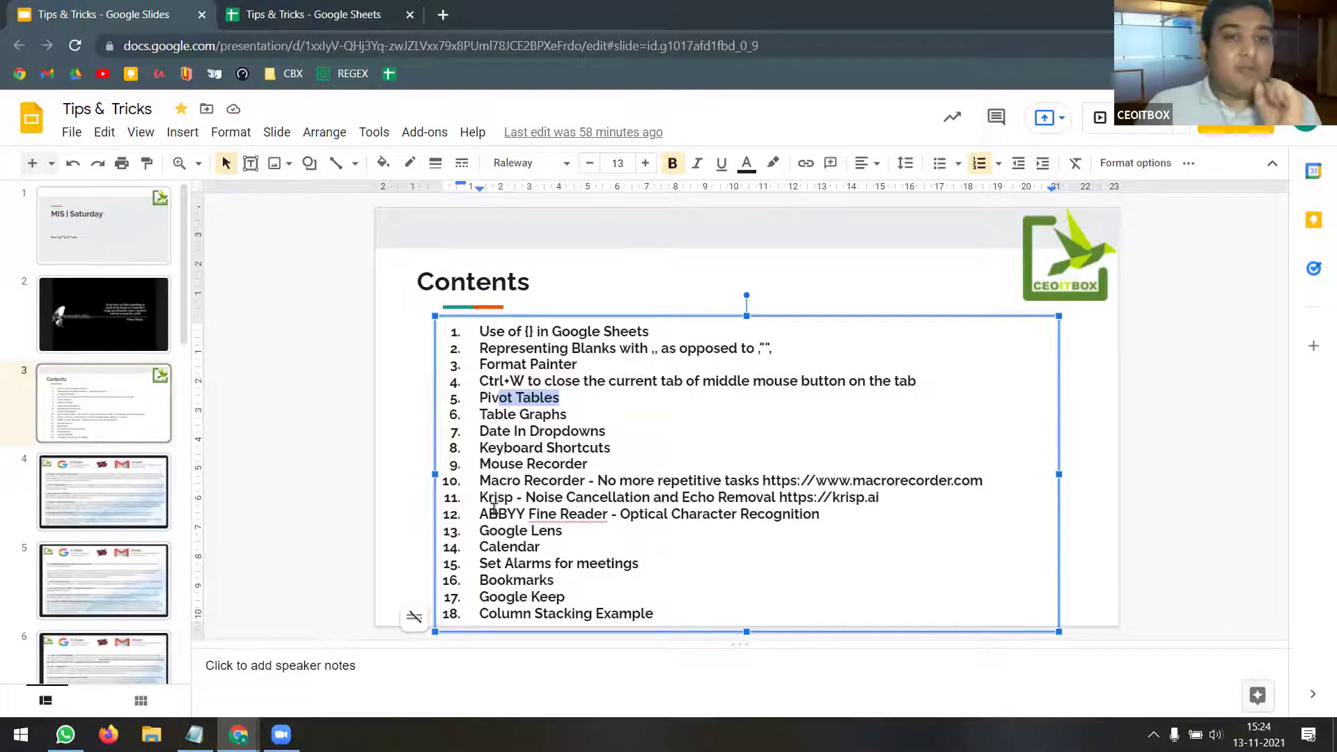
click(352, 10)
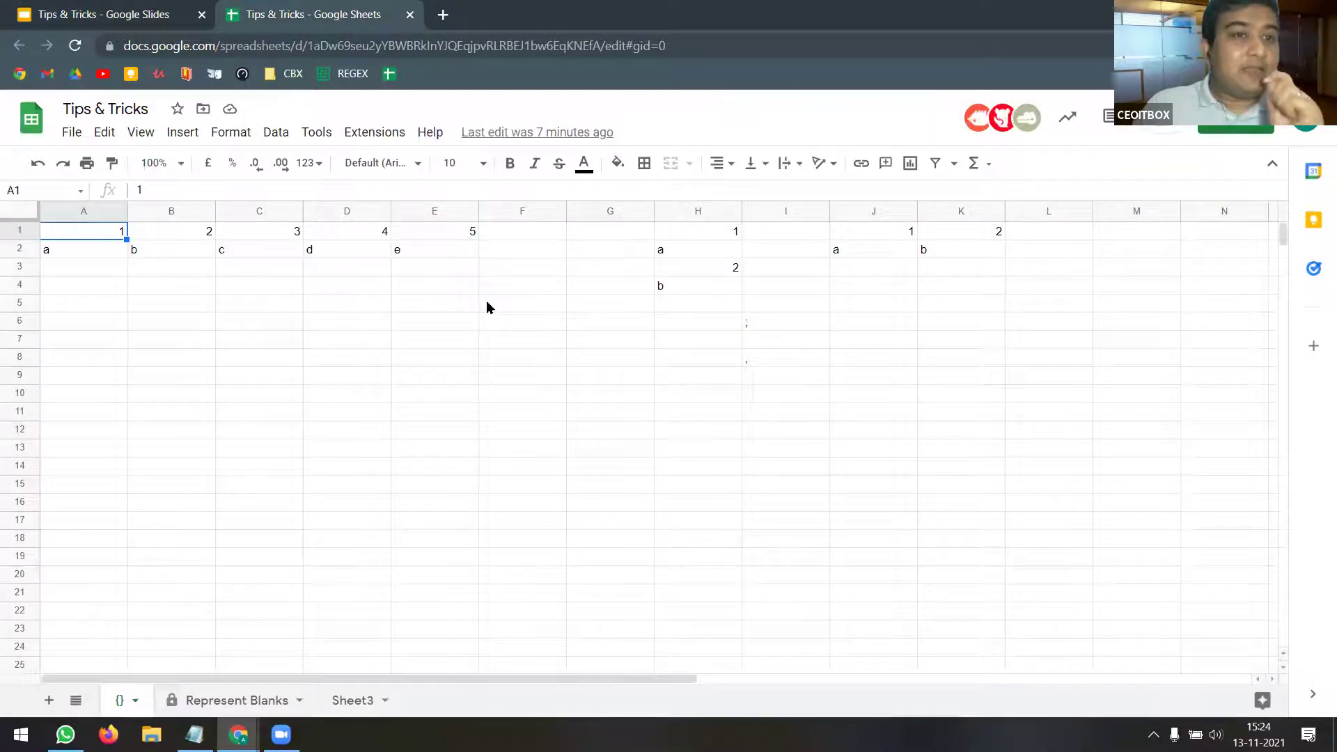
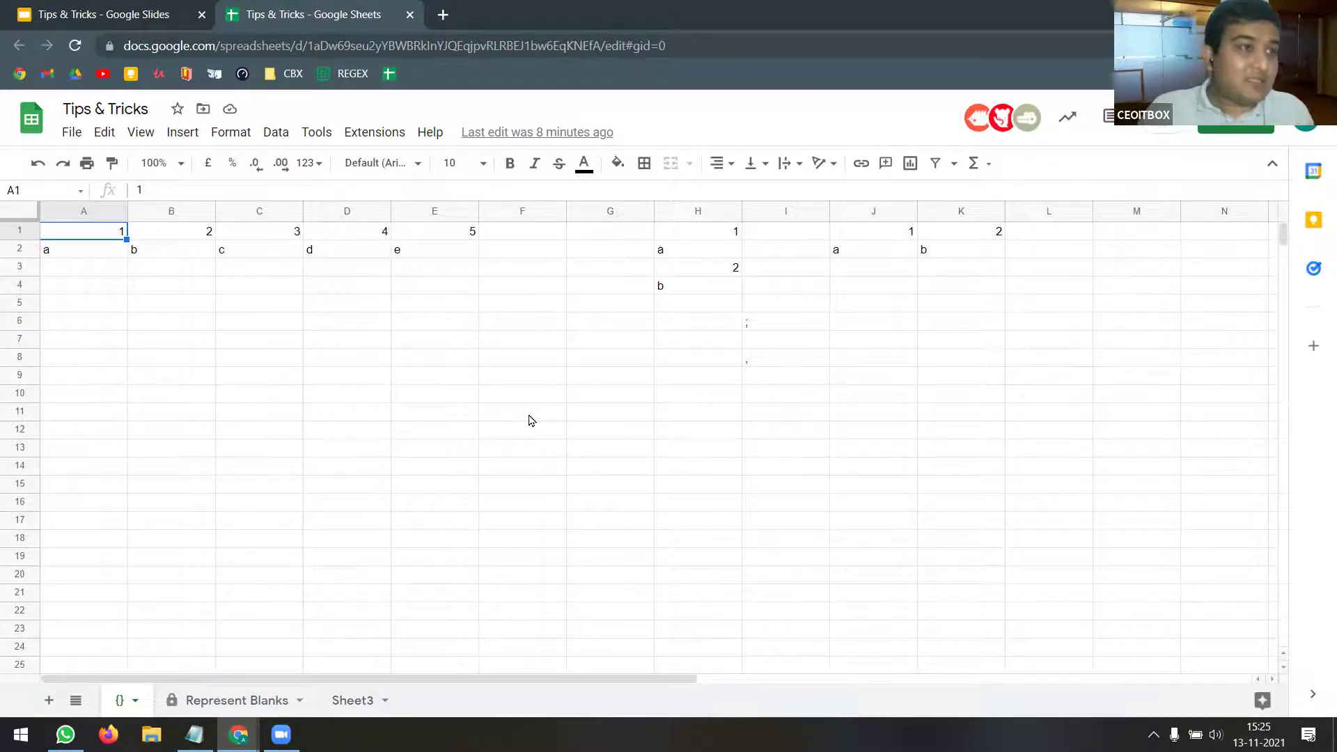
- Review the Sheet3 headers and File menu, then open the Pivot Table spreadsheet in a new tab
click(375, 700)
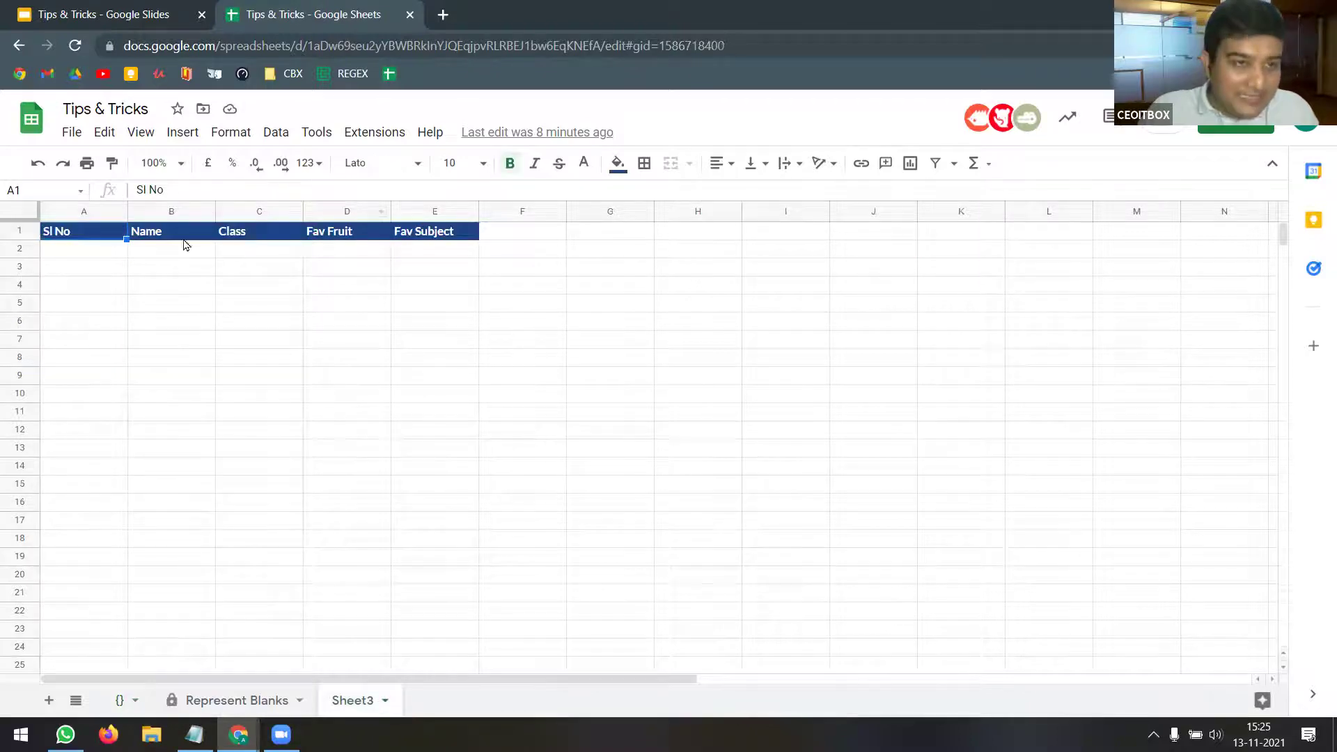
click(114, 251)
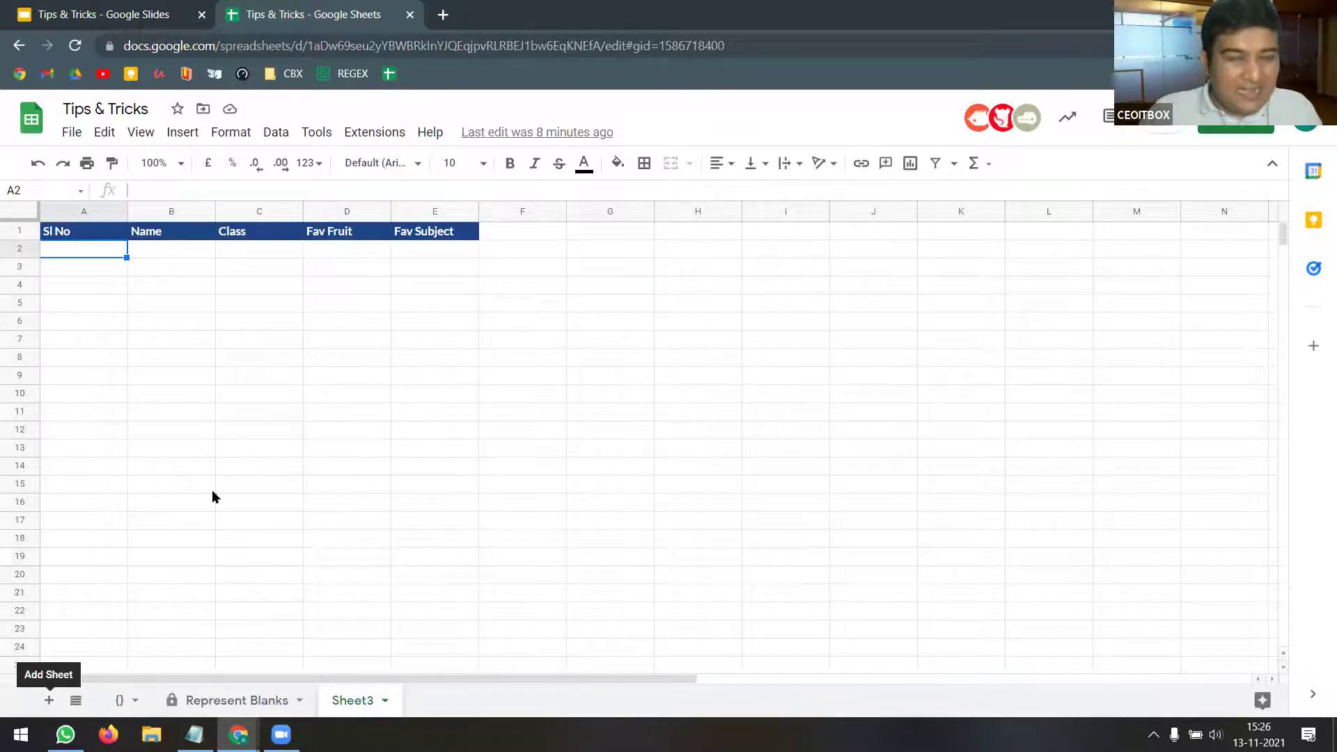
click(72, 131)
mouse_move(104, 132)
click(879, 430)
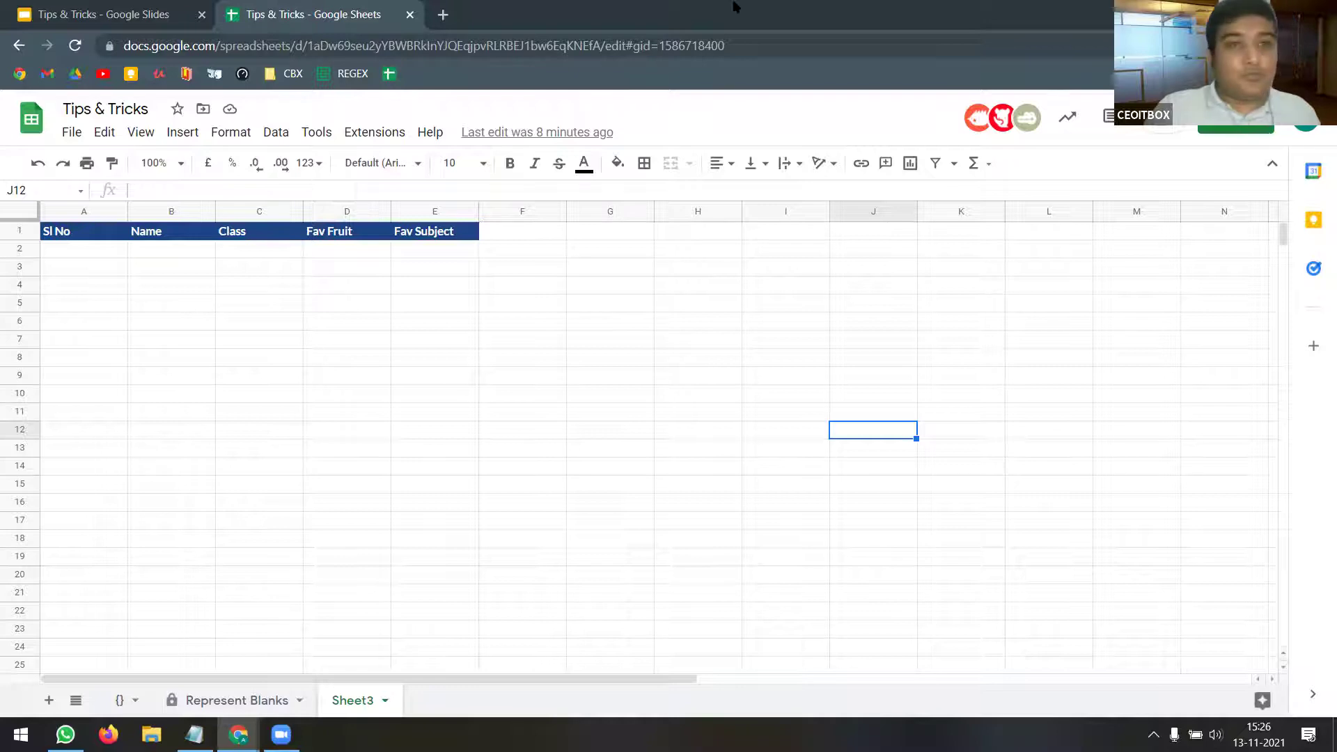
drag(734, 8, 592, 12)
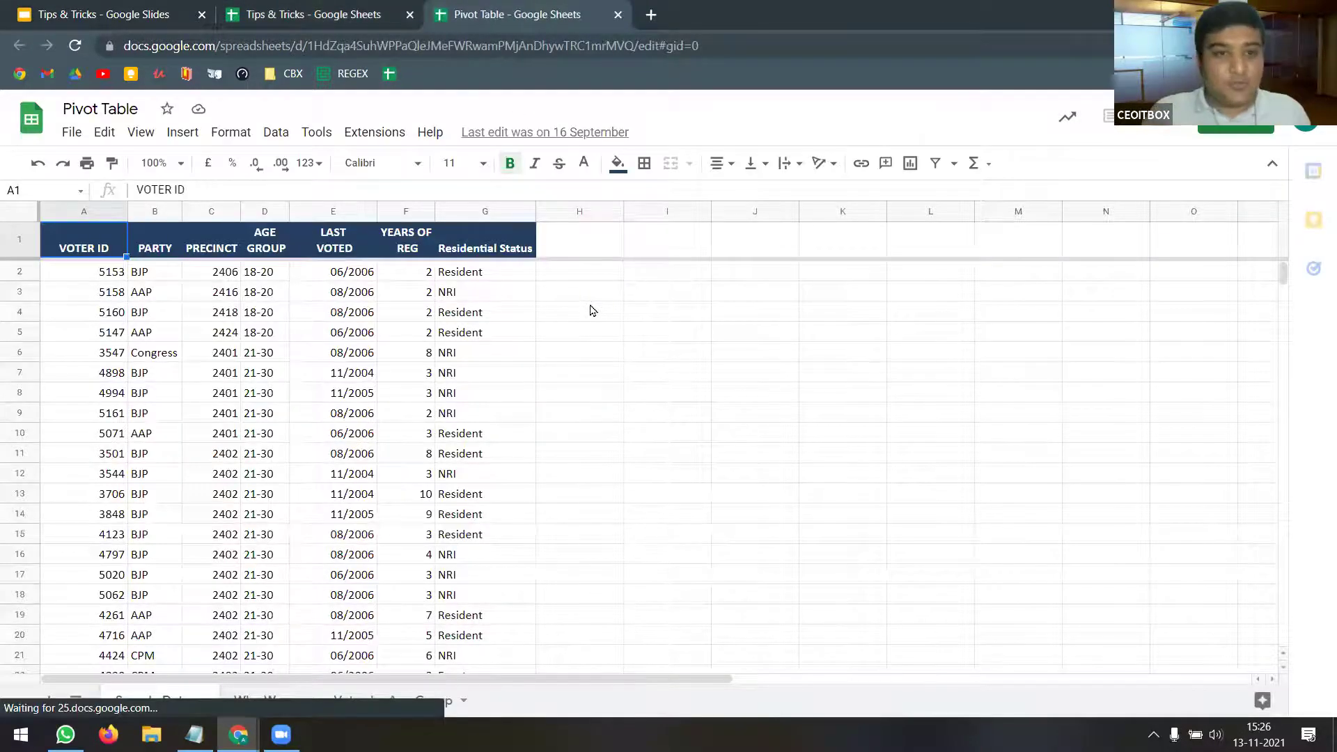
- On the Sample Data sheet, select the voter data columns starting from column A
click(642, 283)
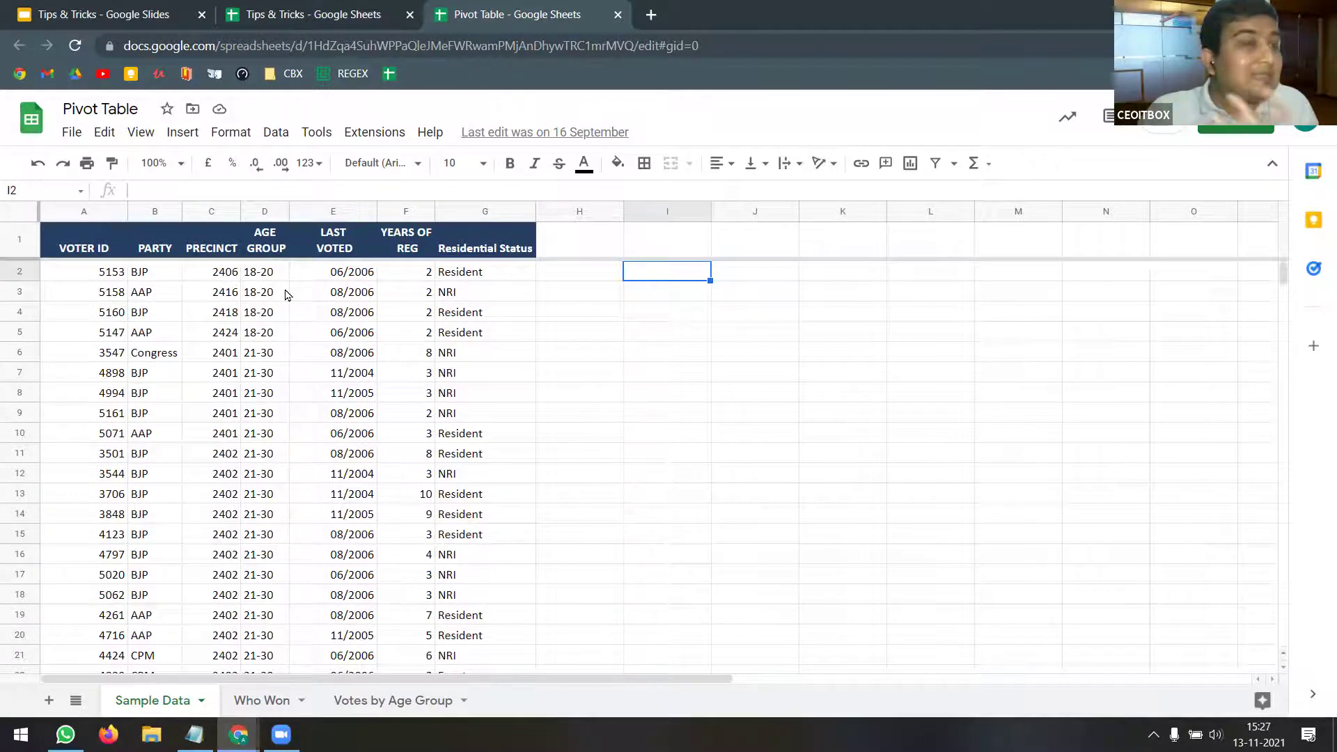
drag(83, 211, 486, 212)
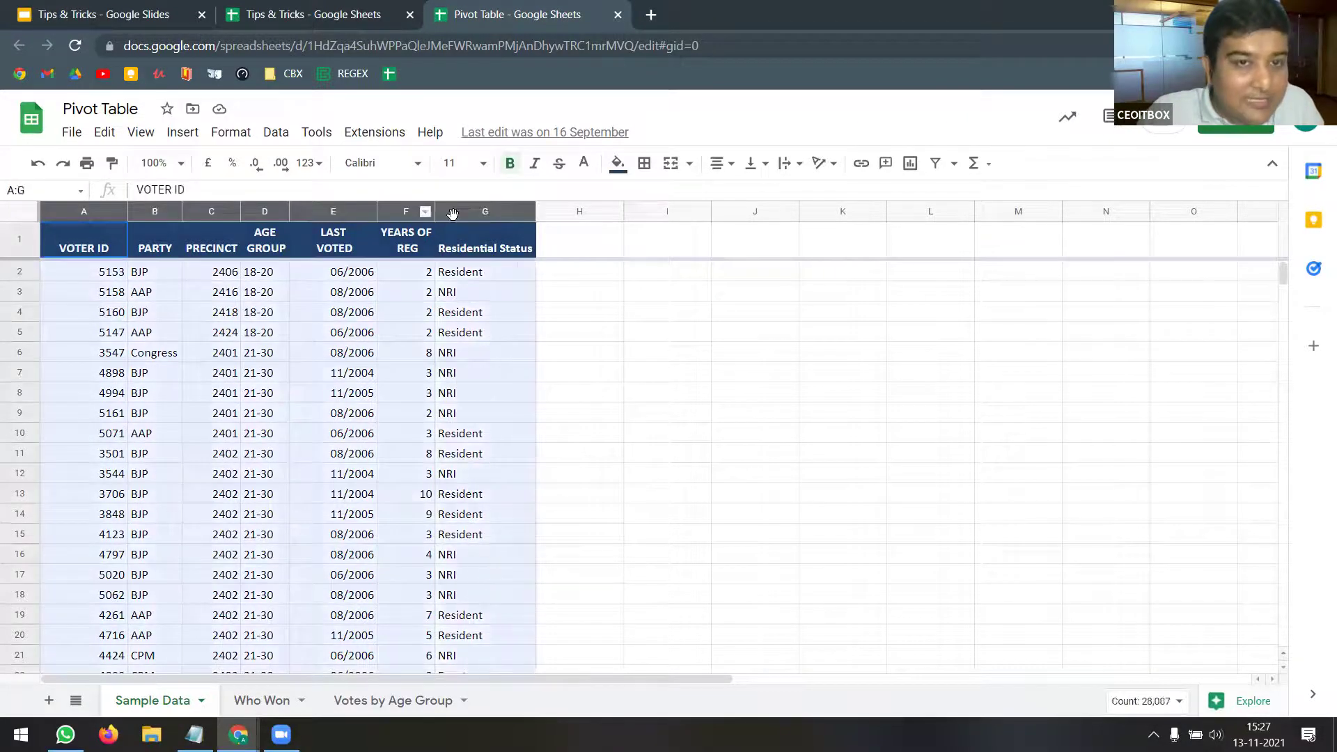
- Insert a pivot table from columns A:G, placed at cell J2 on the existing Sample Data sheet
click(275, 132)
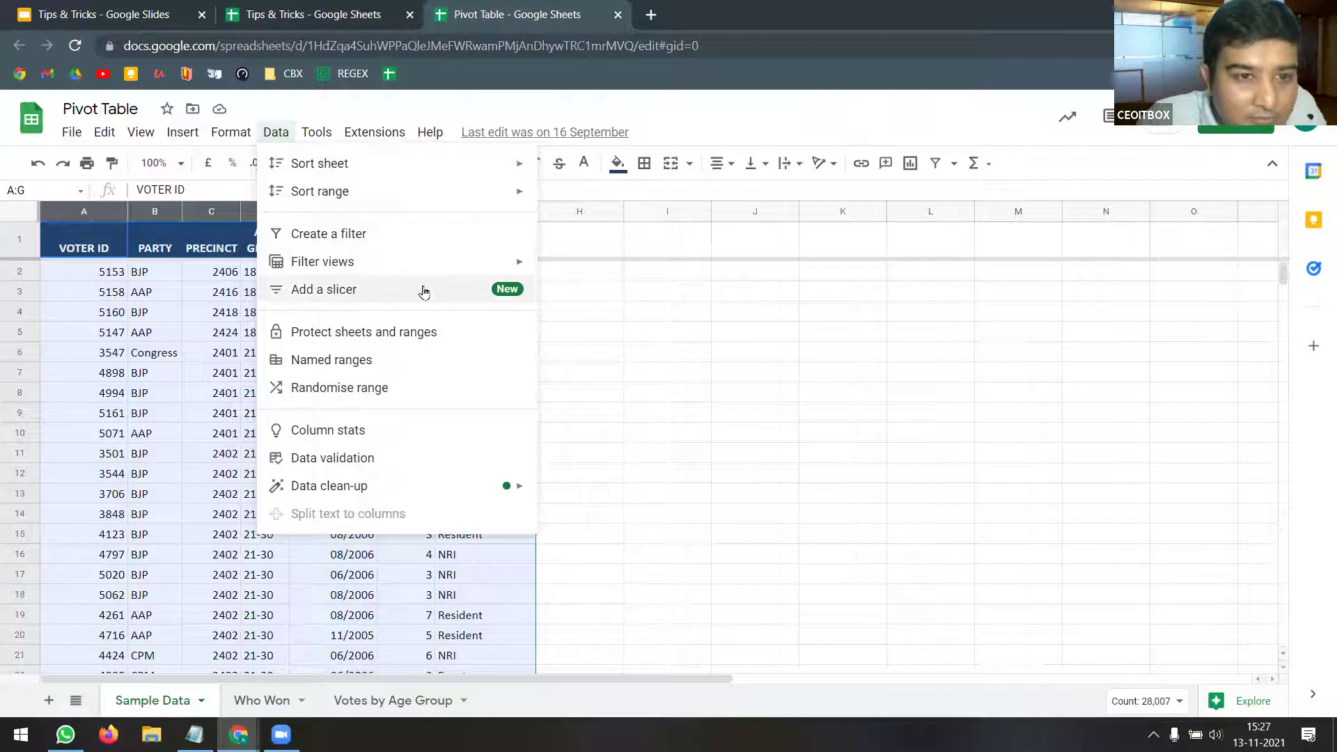
click(186, 133)
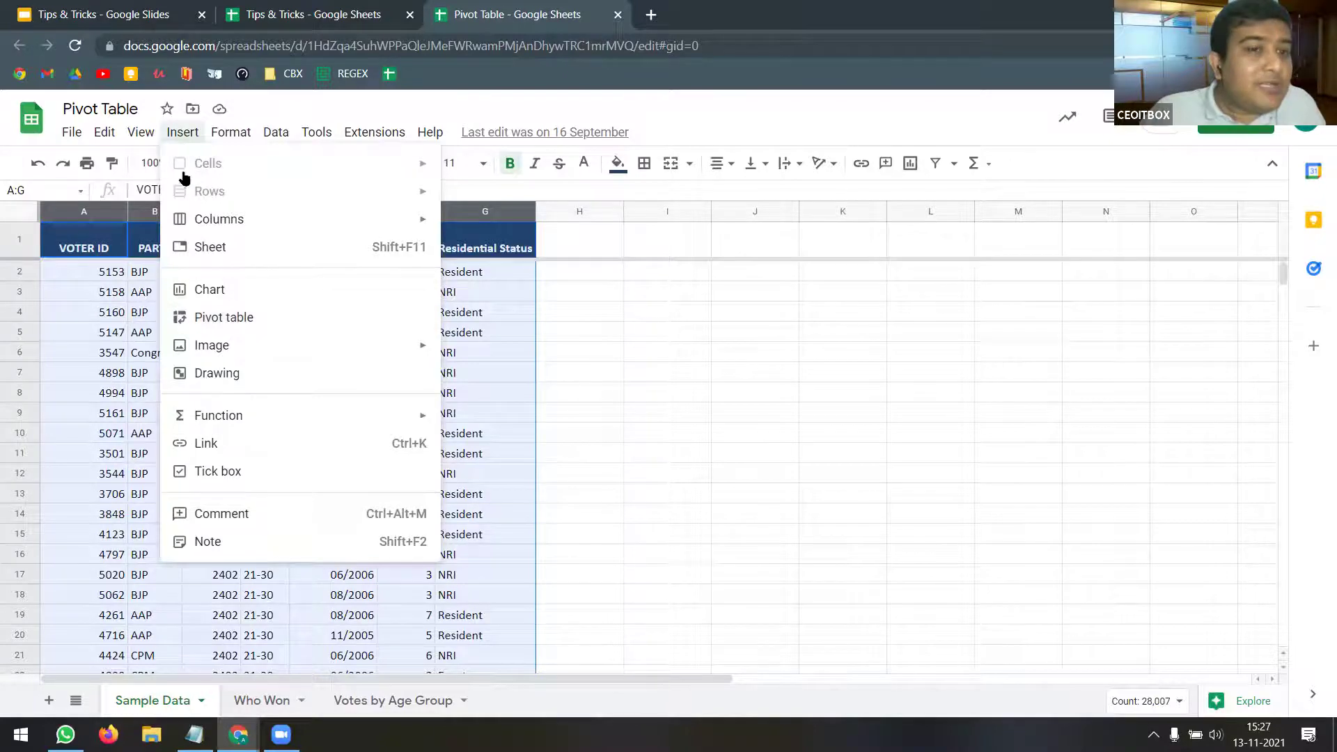
click(234, 320)
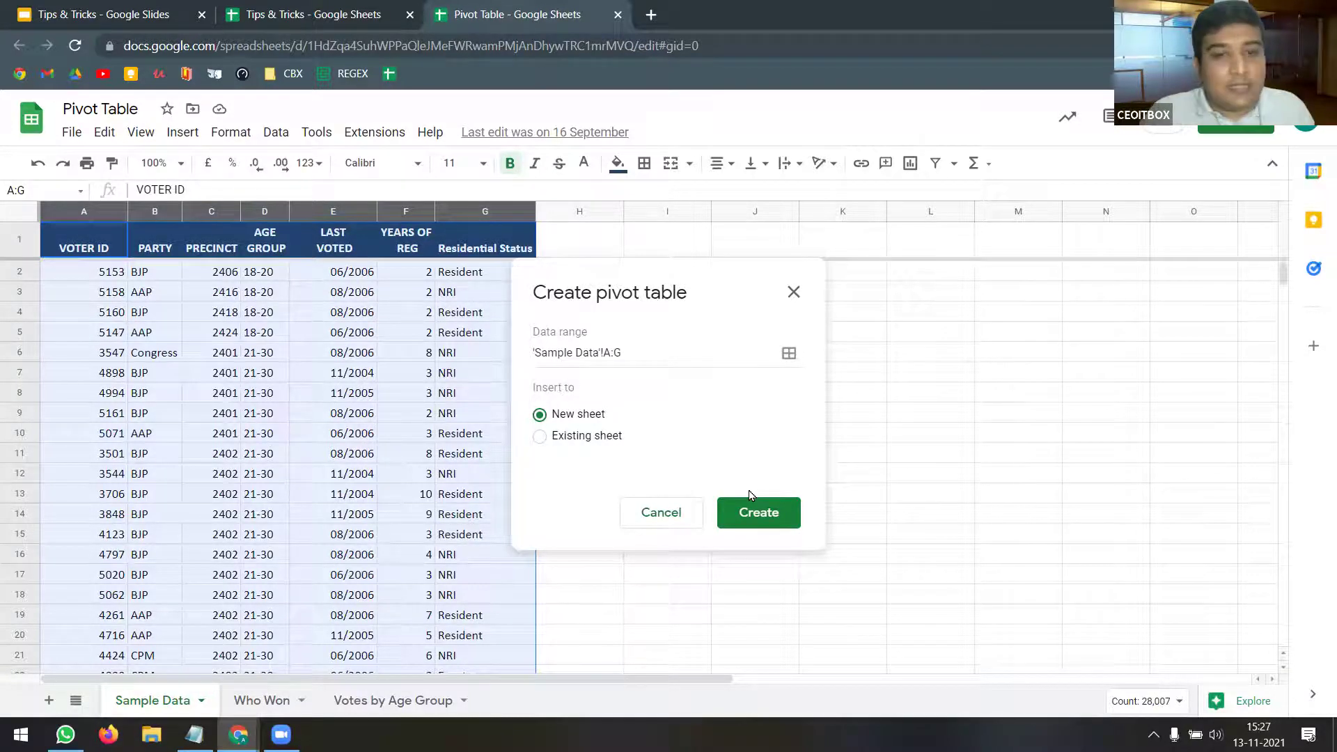
click(548, 439)
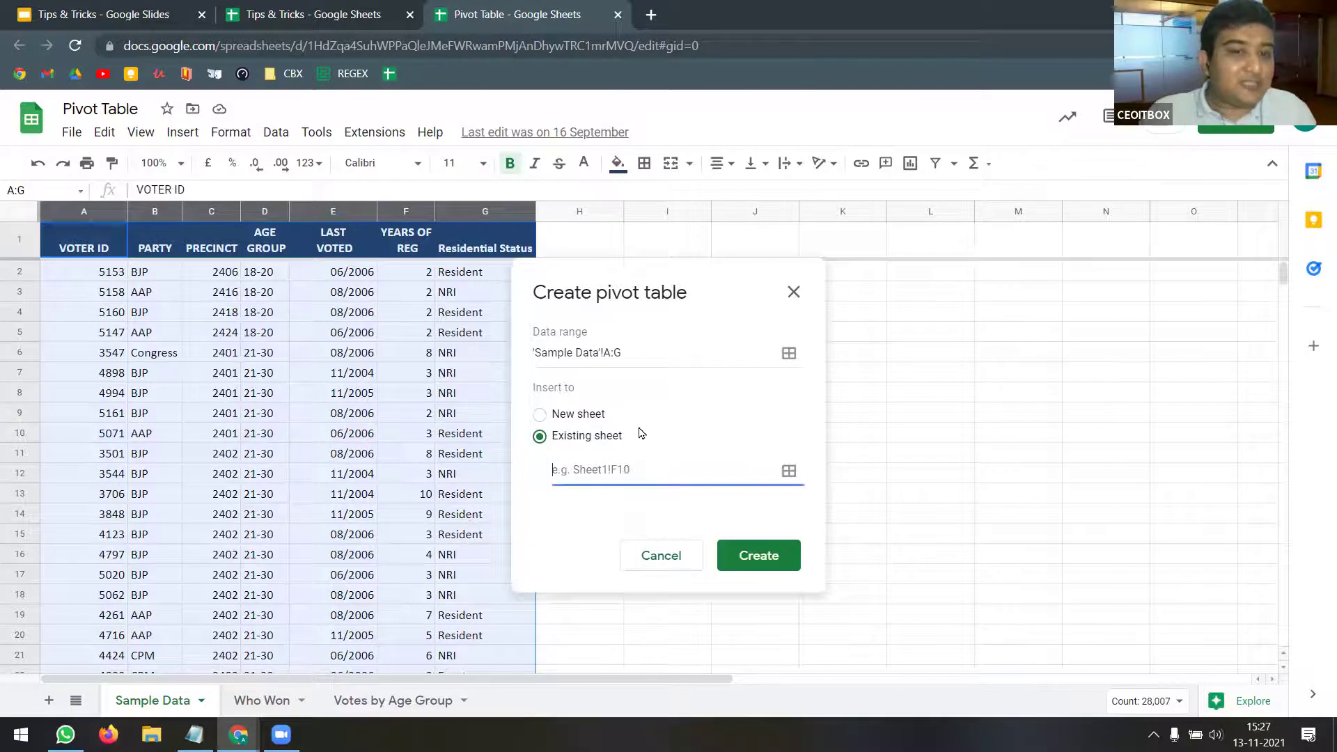
drag(668, 284, 359, 284)
click(480, 471)
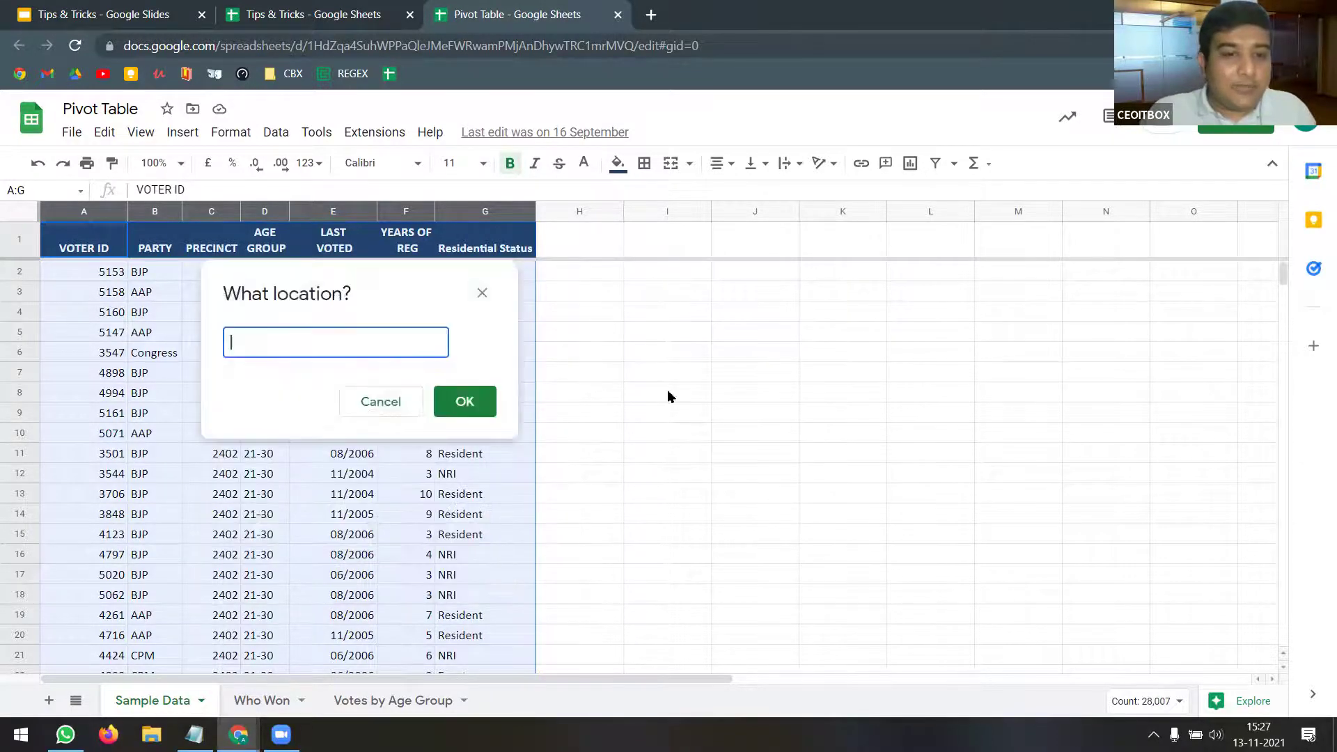
click(750, 280)
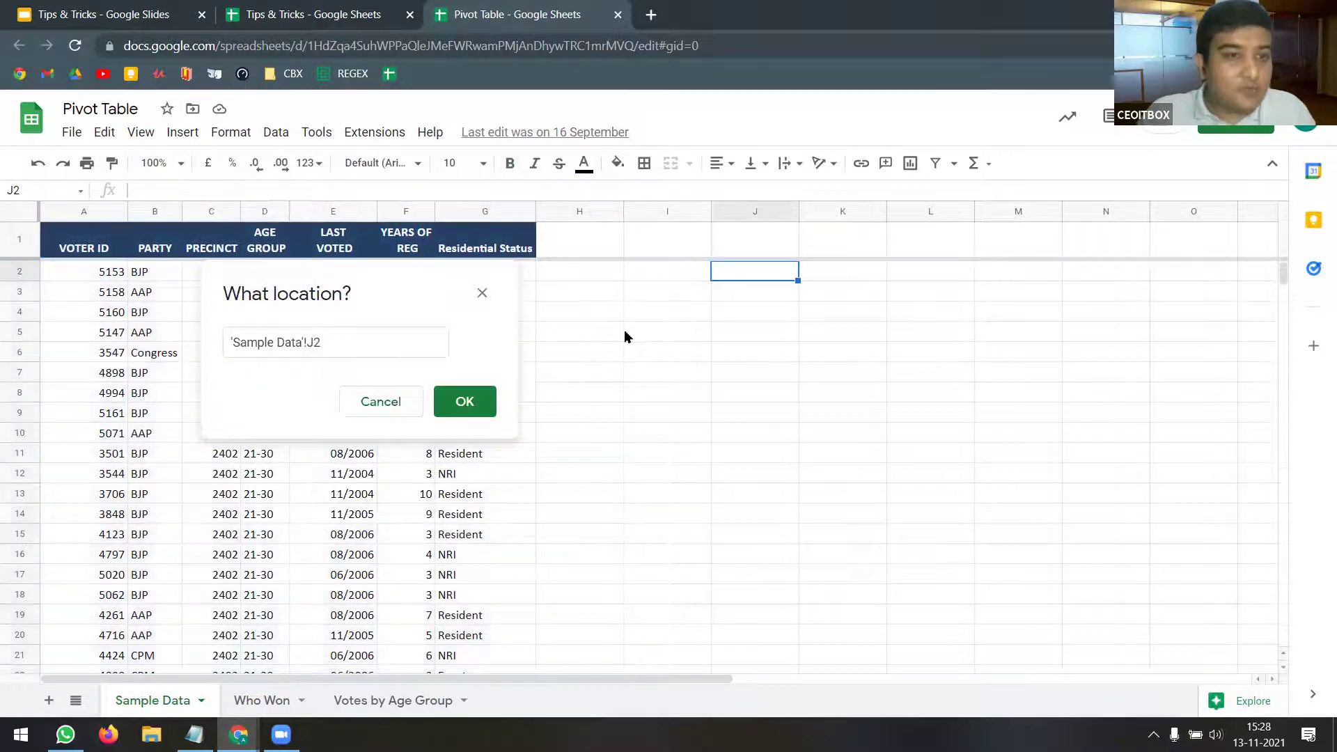
click(467, 404)
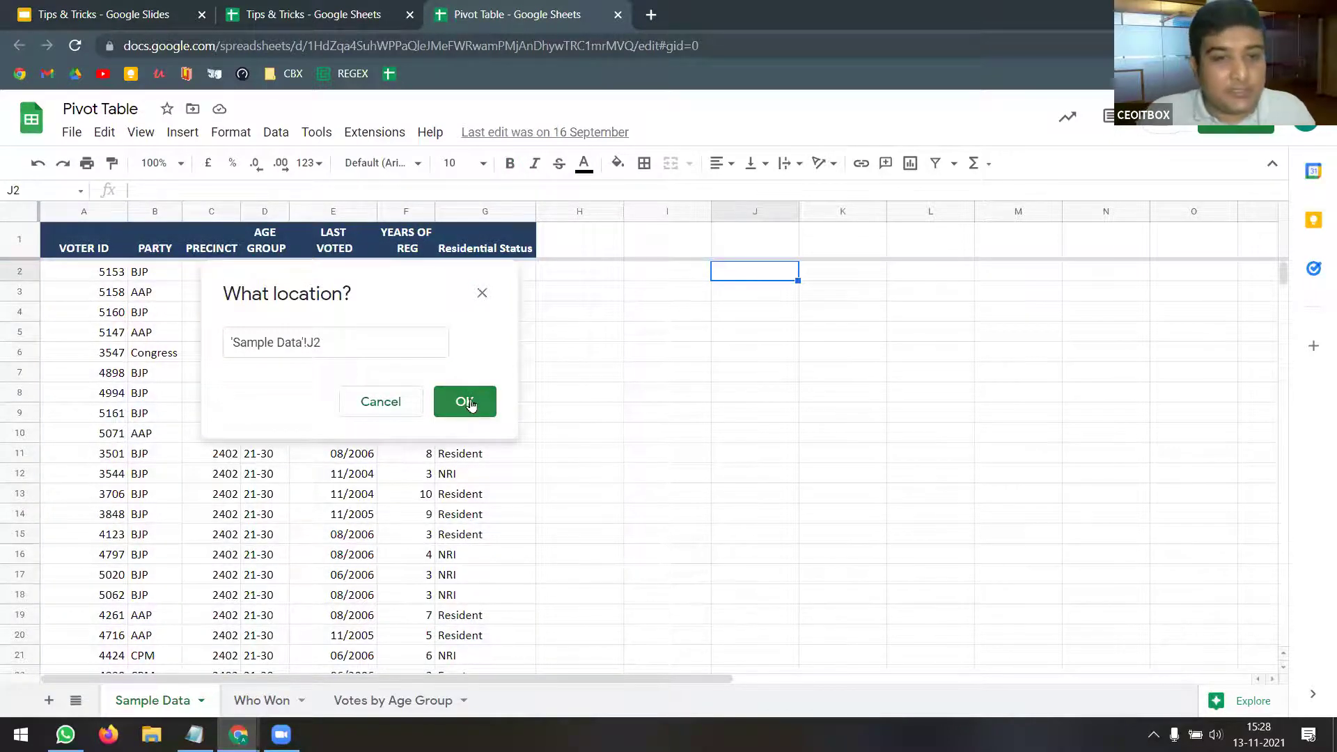
click(766, 538)
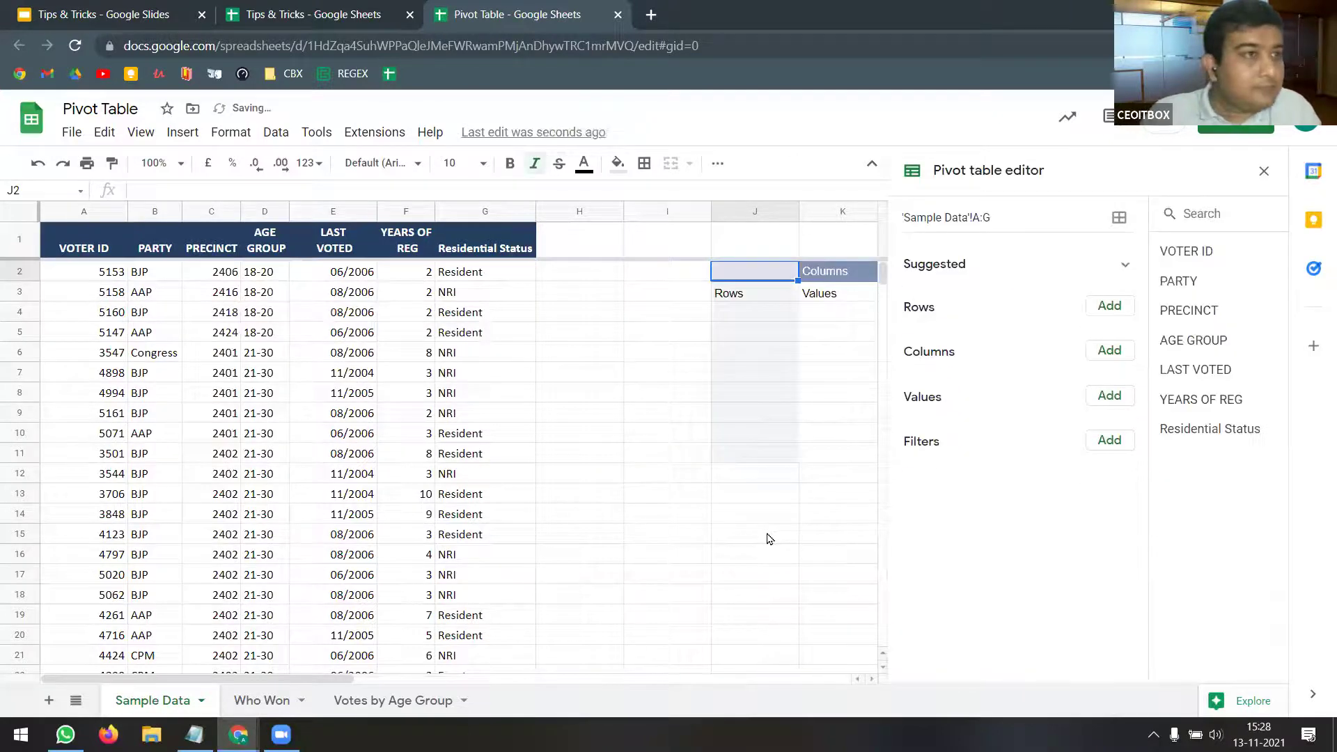
- Group the pivot table rows by PARTY, listing AAP, BJP, Congress, CPM and RSS
mouse_move(329, 681)
mouse_down()
mouse_move(450, 686)
mouse_move(346, 679)
mouse_up()
drag(158, 278, 160, 365)
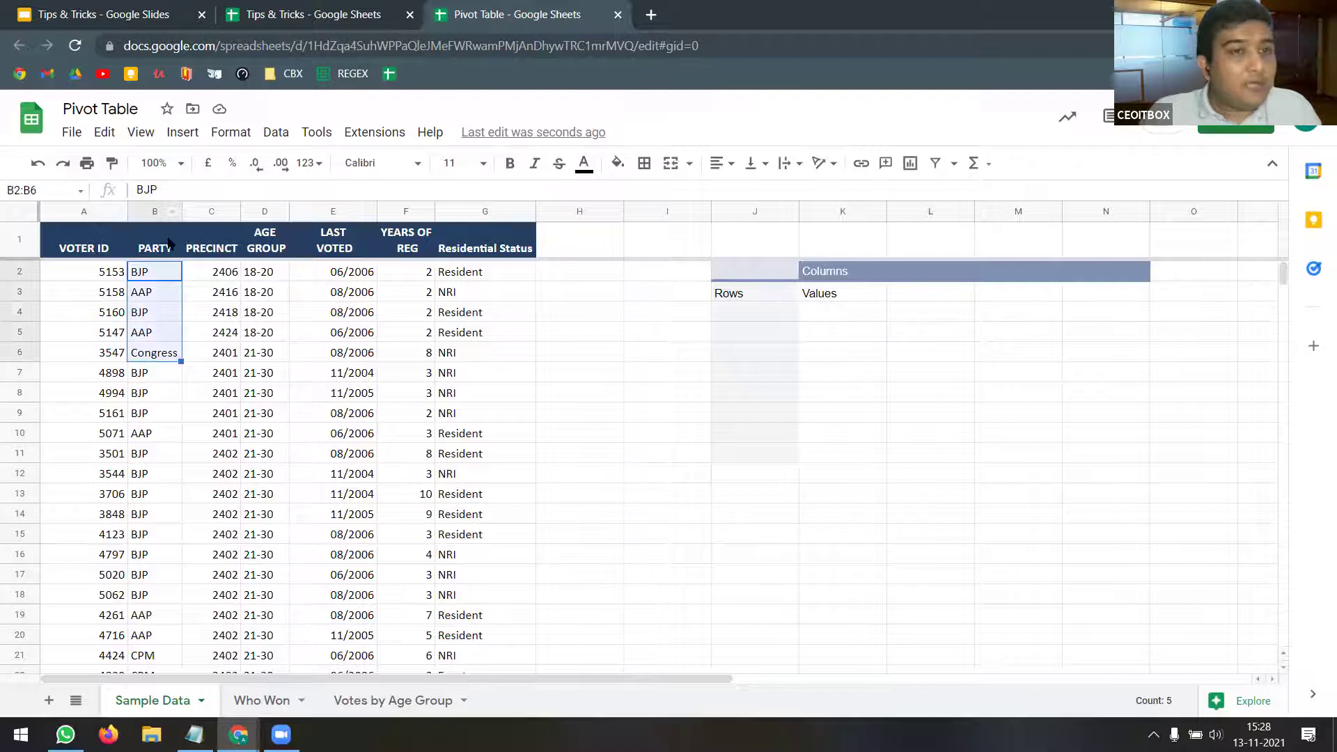
click(741, 360)
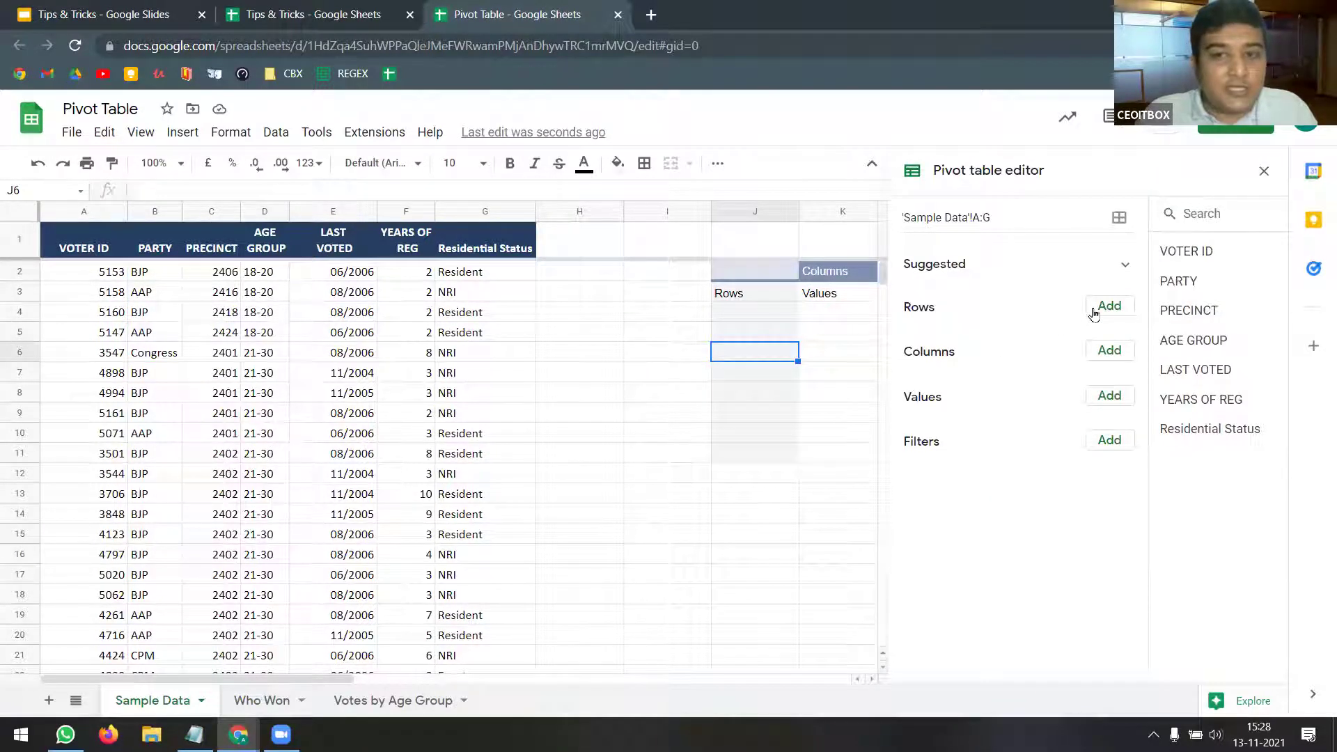
click(1109, 308)
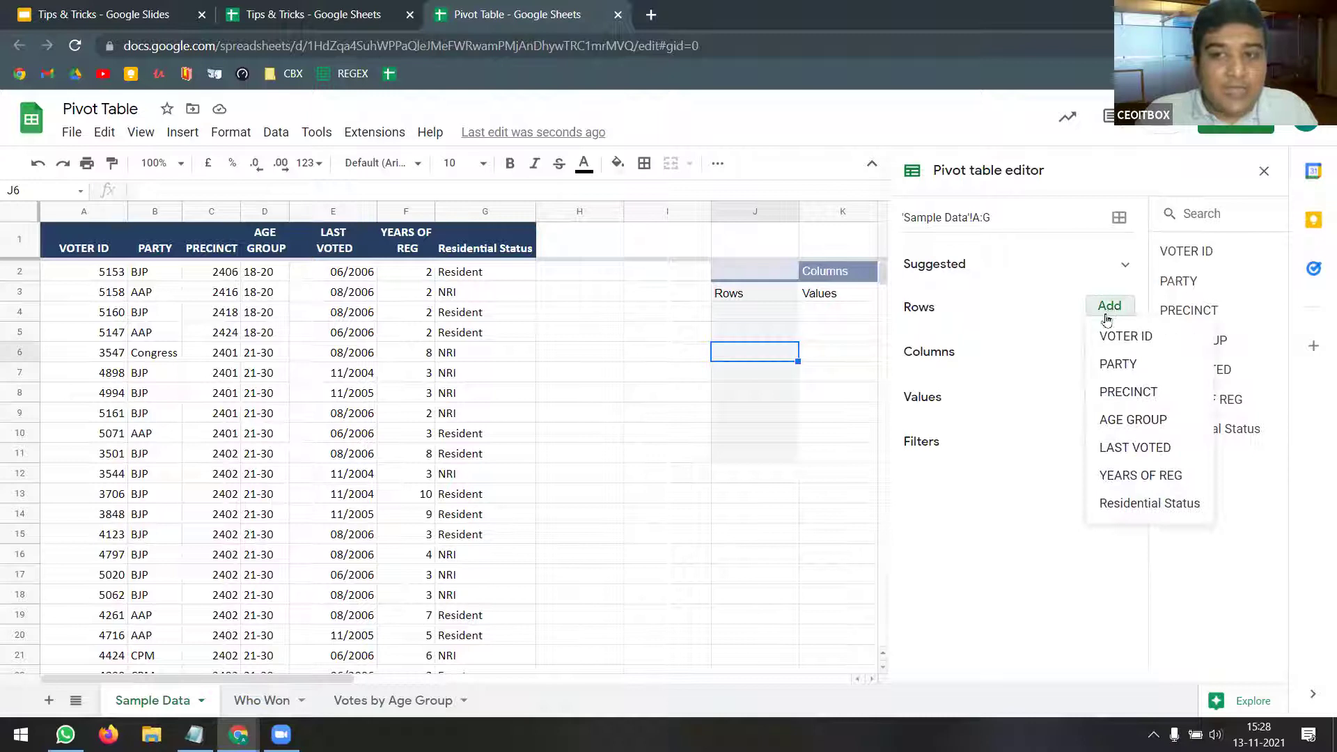
click(1115, 365)
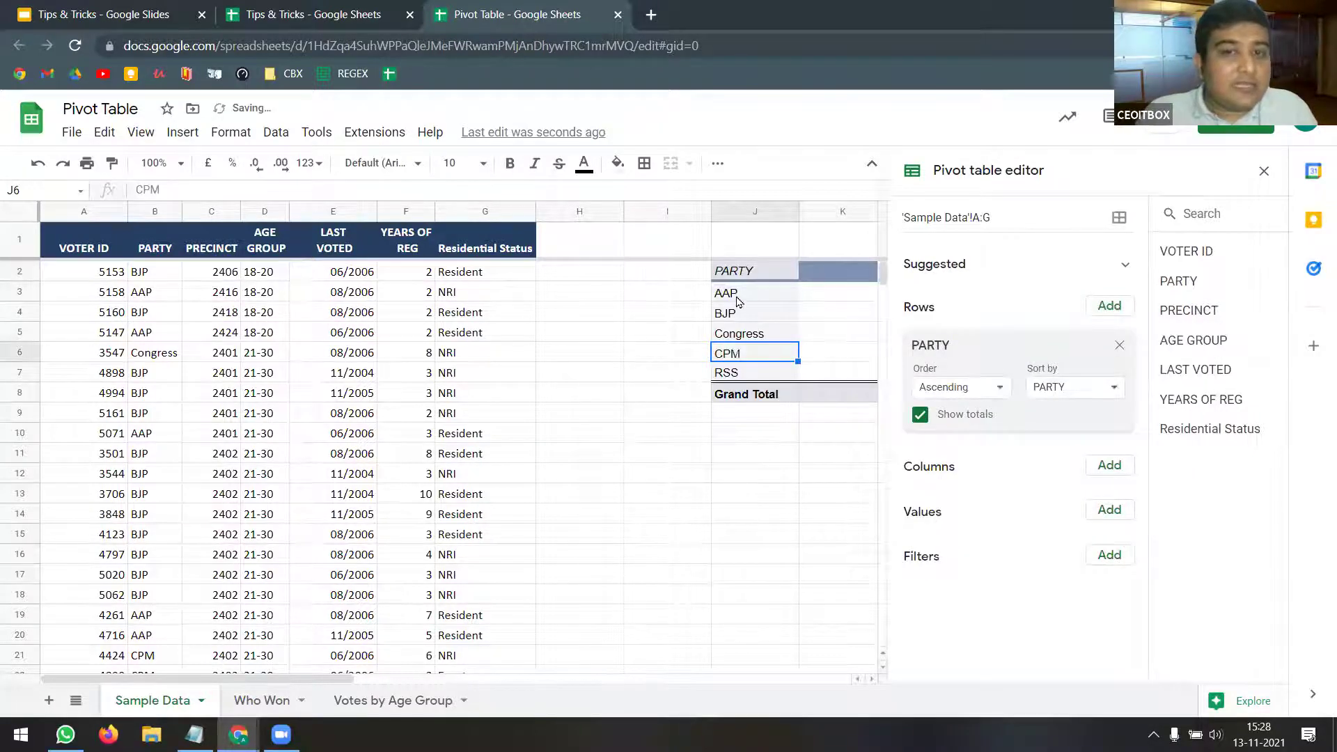
drag(728, 296, 726, 376)
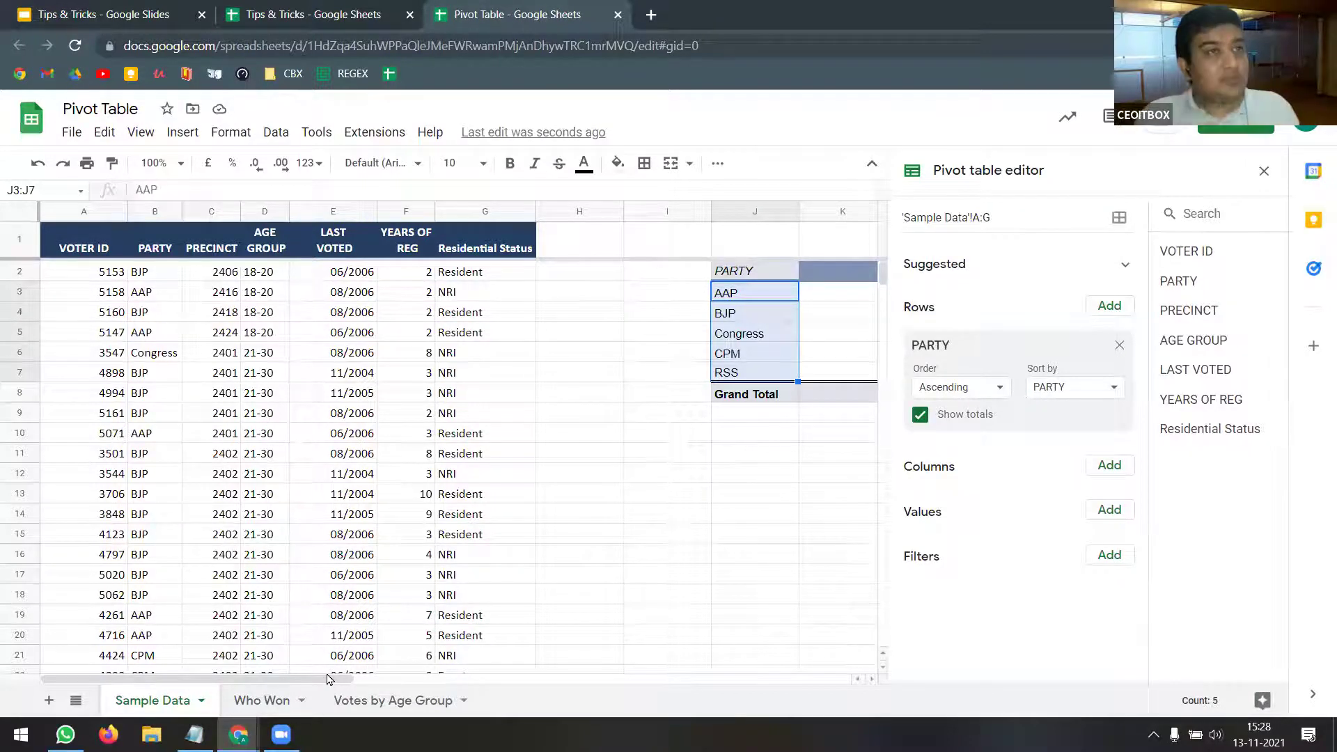
- Add COUNTA of PARTY as the pivot values, giving a 4000-voter total
click(840, 333)
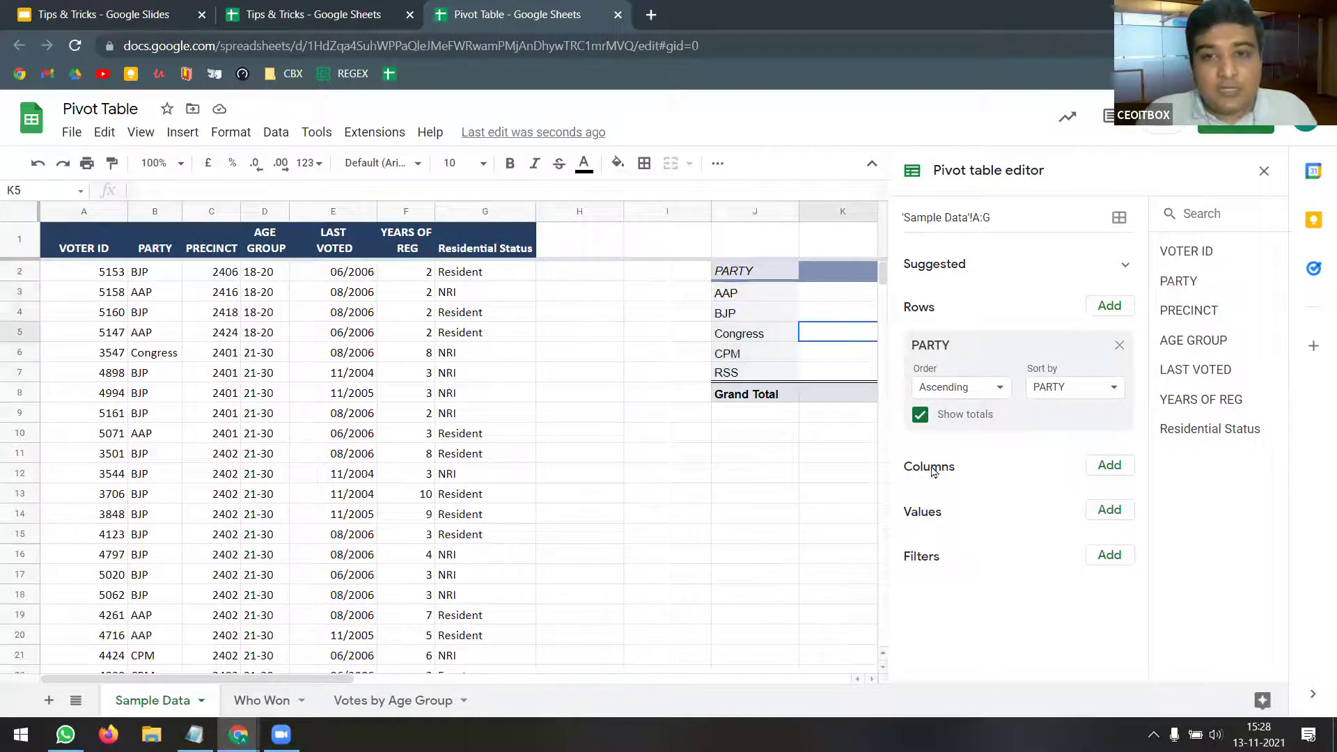
click(1104, 513)
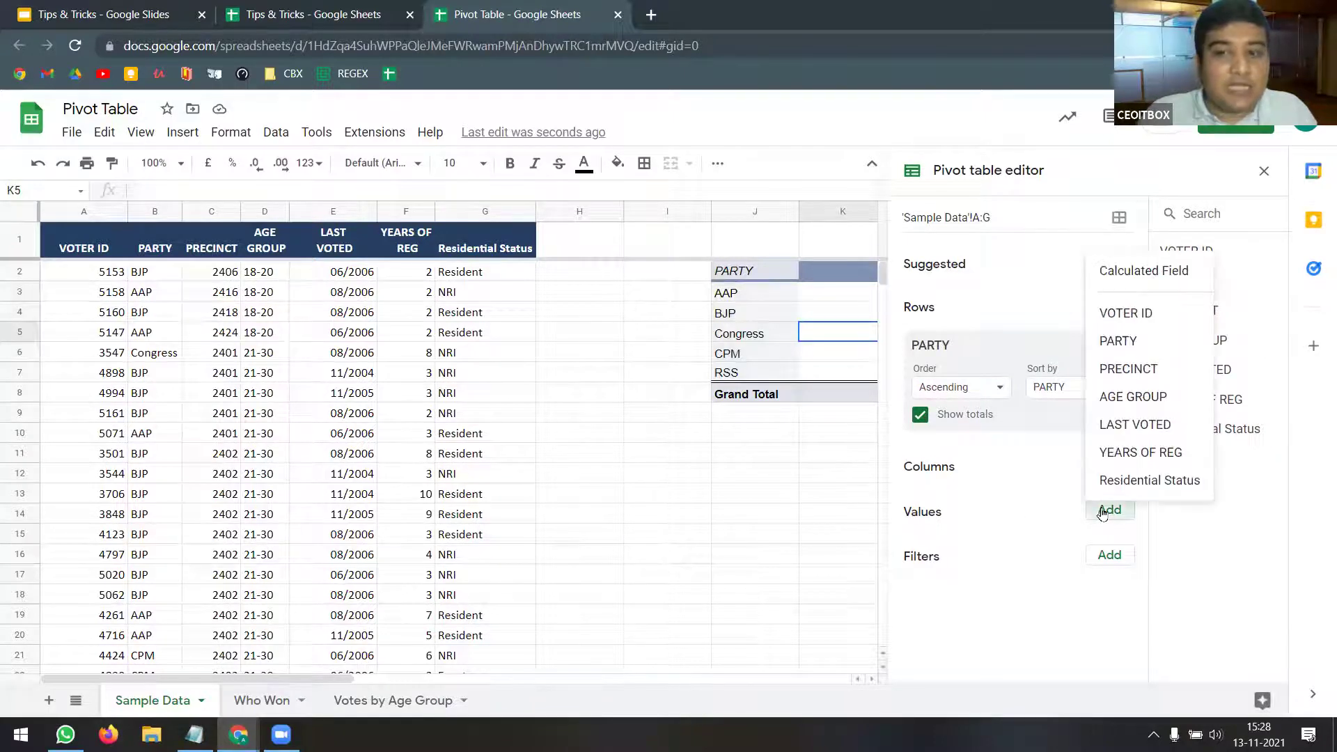
click(1118, 341)
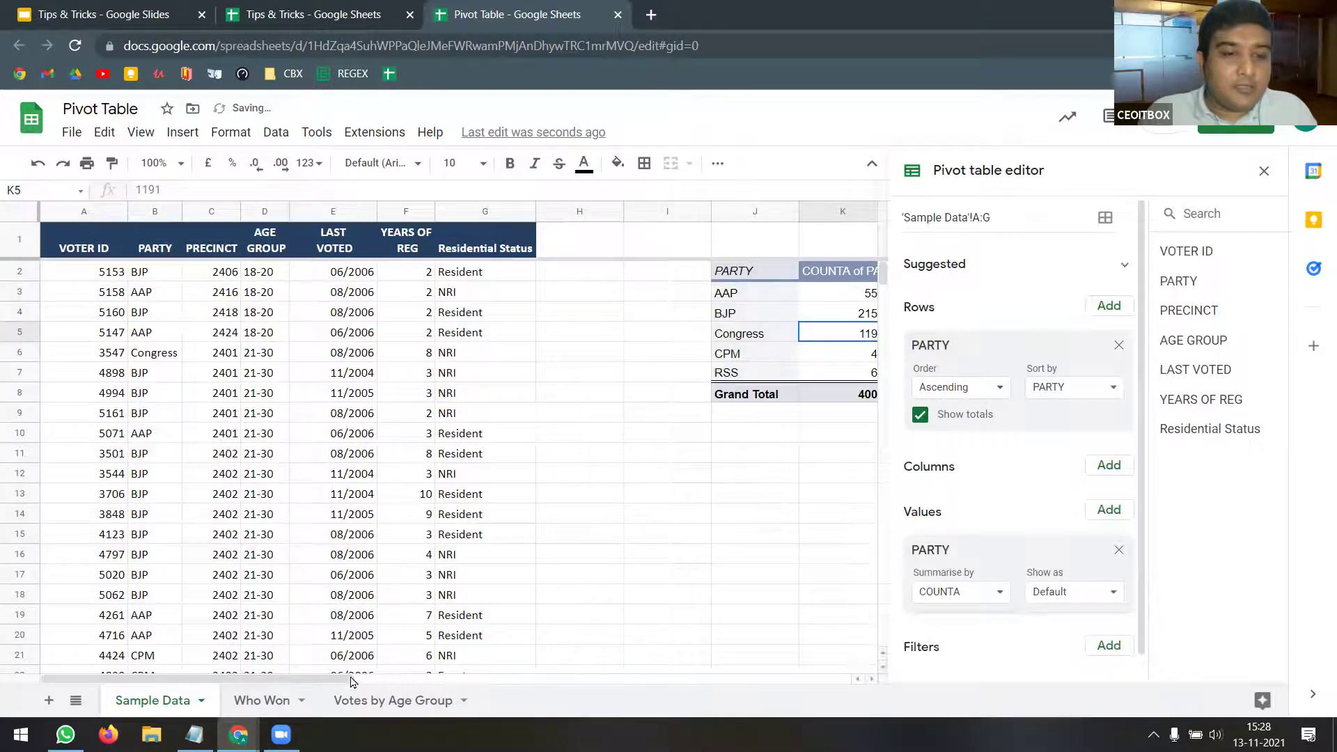
drag(351, 681, 449, 681)
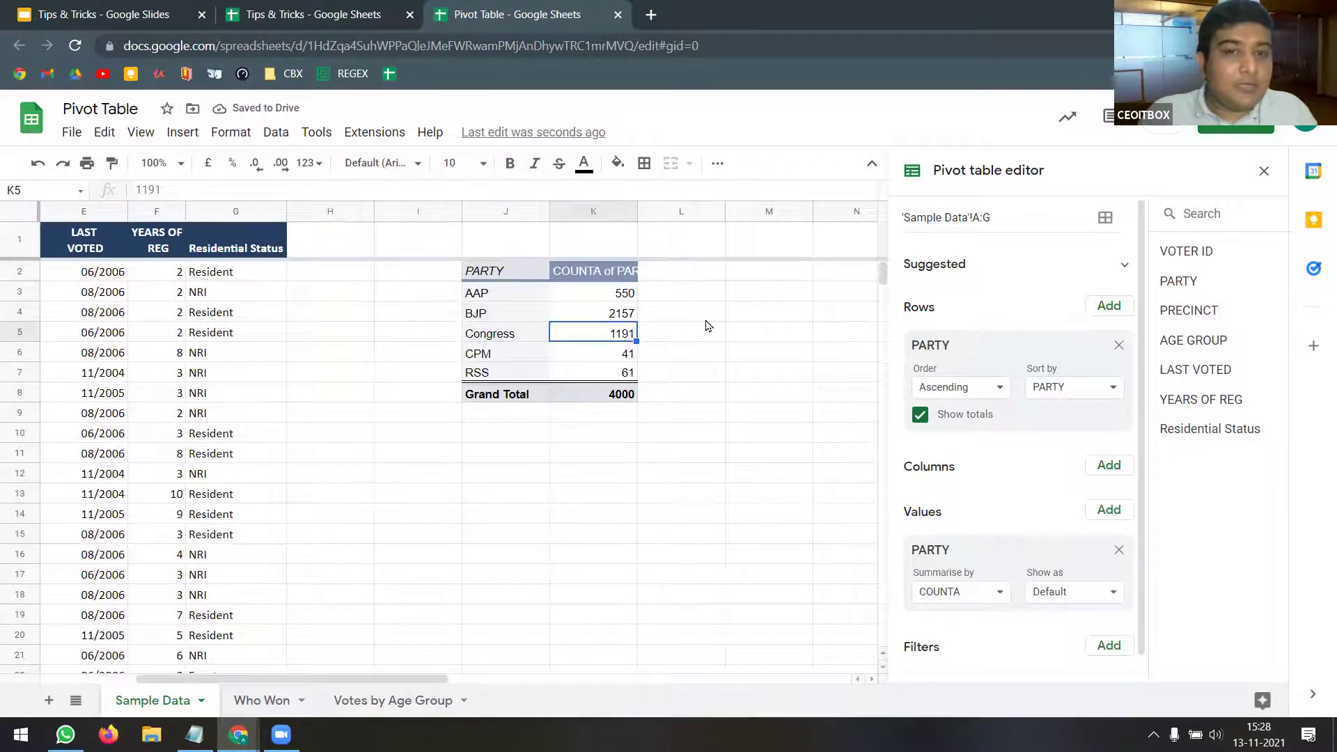
- Widen column K to fit the COUNTA of PARTY header and inspect the party counts
click(670, 312)
double_click(637, 211)
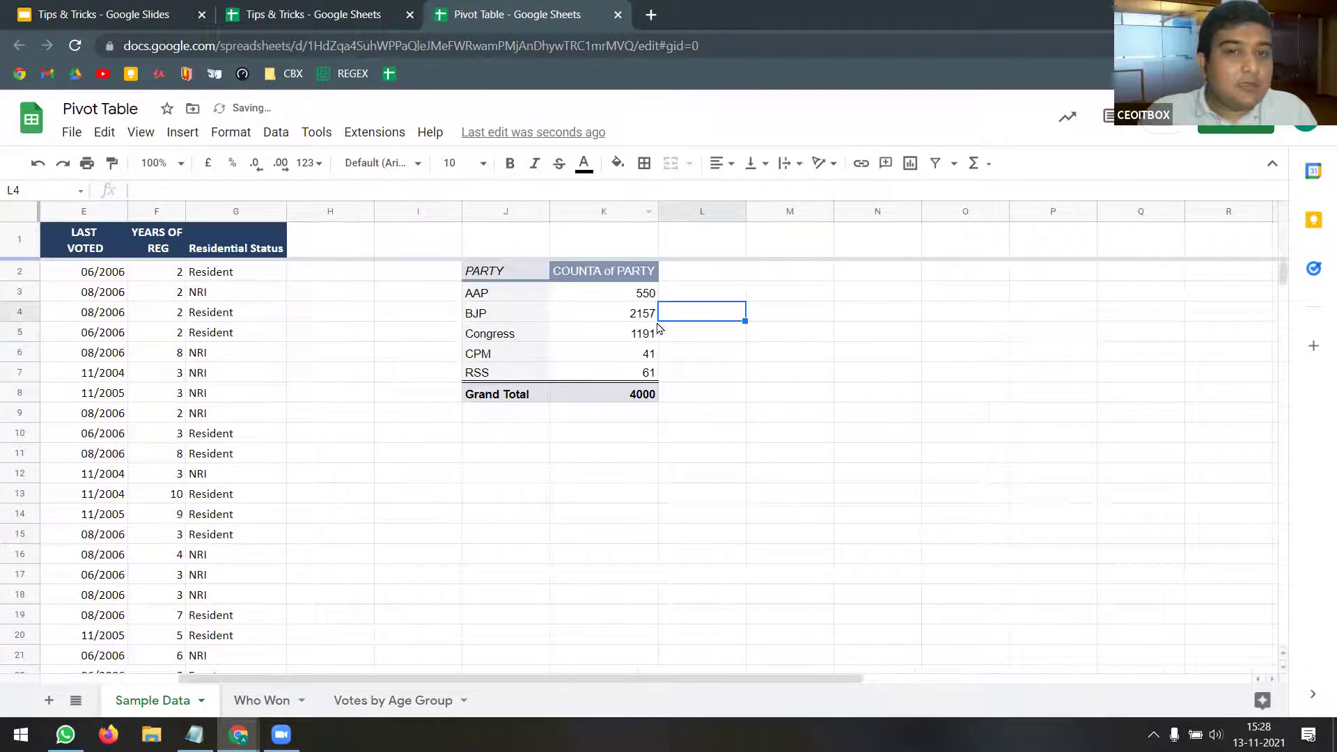
drag(634, 294, 625, 380)
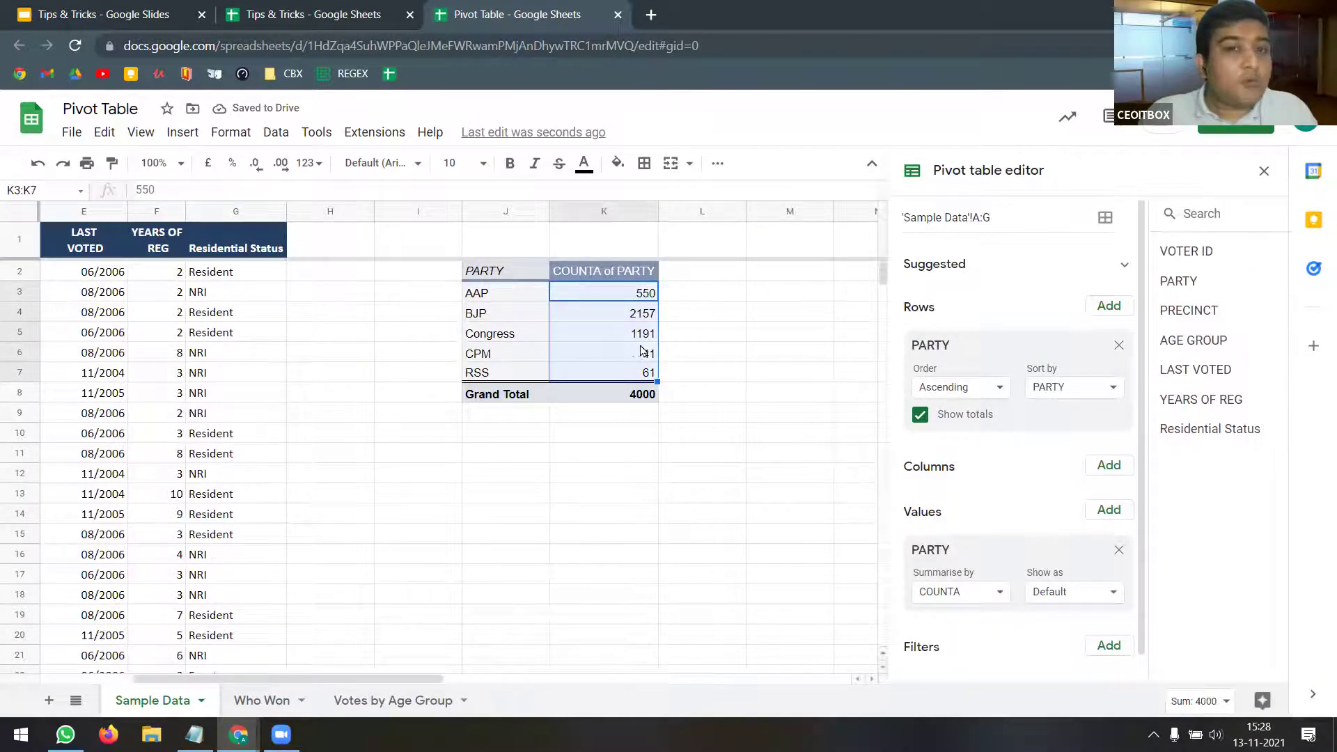
click(629, 295)
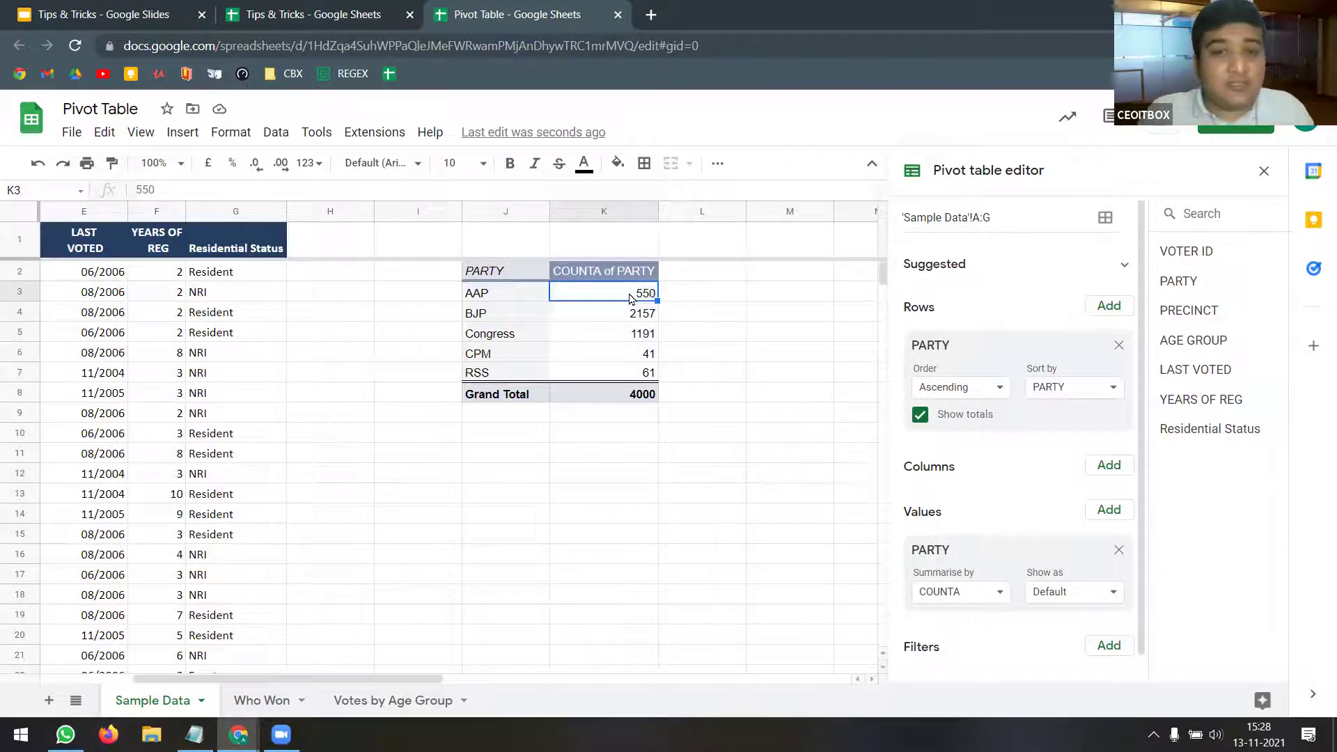
right_click(630, 298)
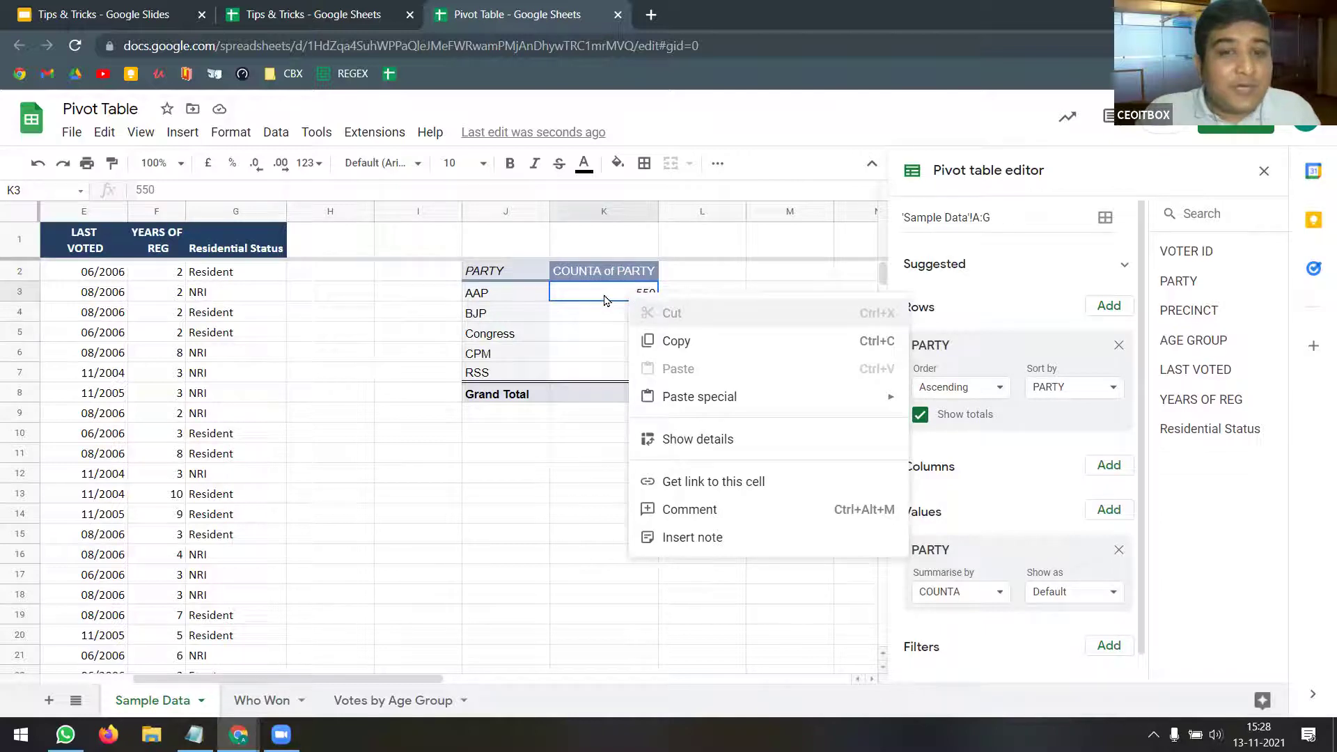
click(600, 291)
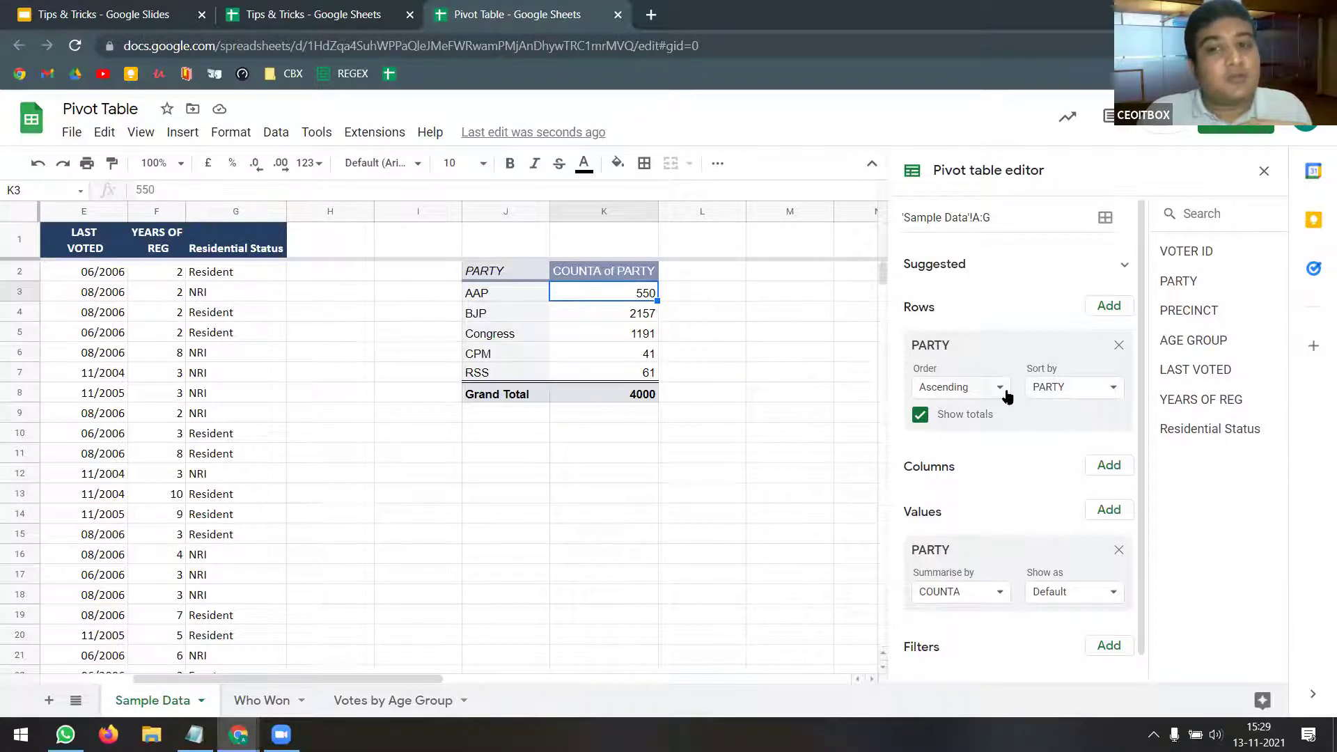
- Sort the party rows by count descending: BJP, Congress, AAP, RSS, CPM
click(1115, 388)
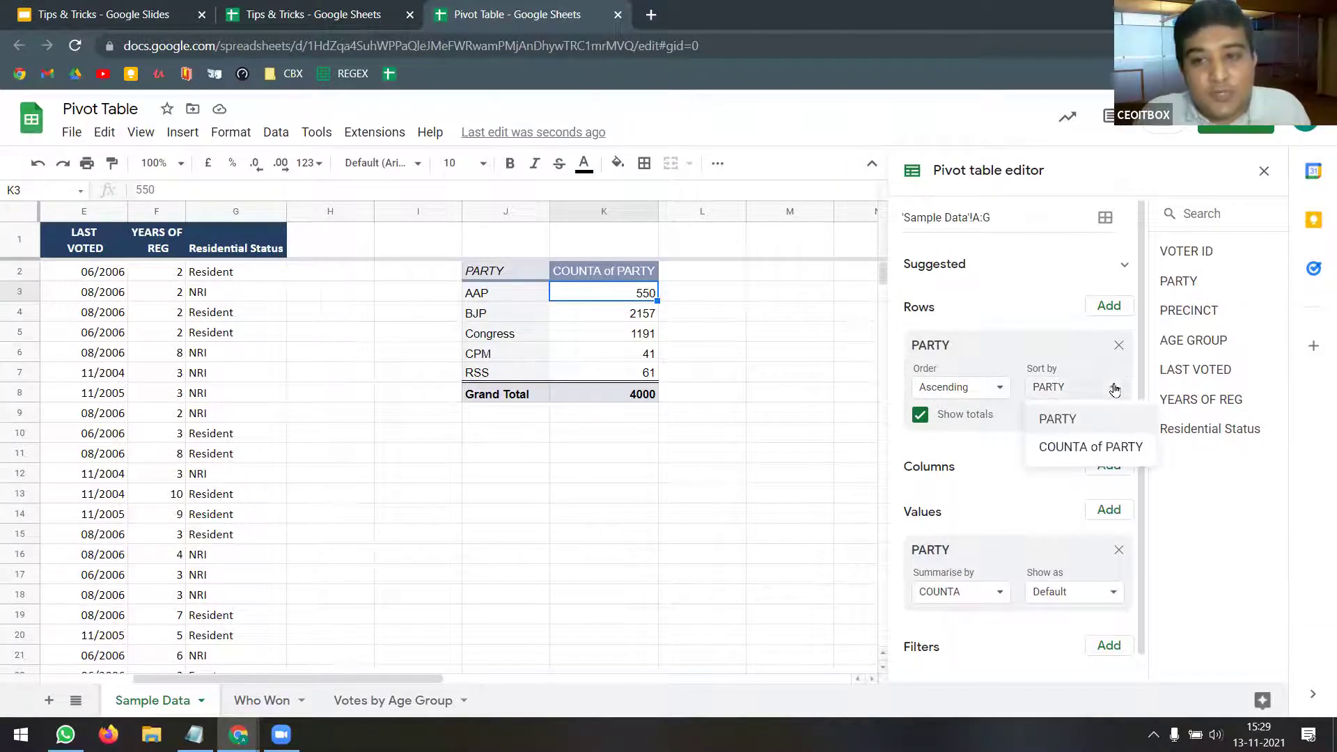
click(1103, 449)
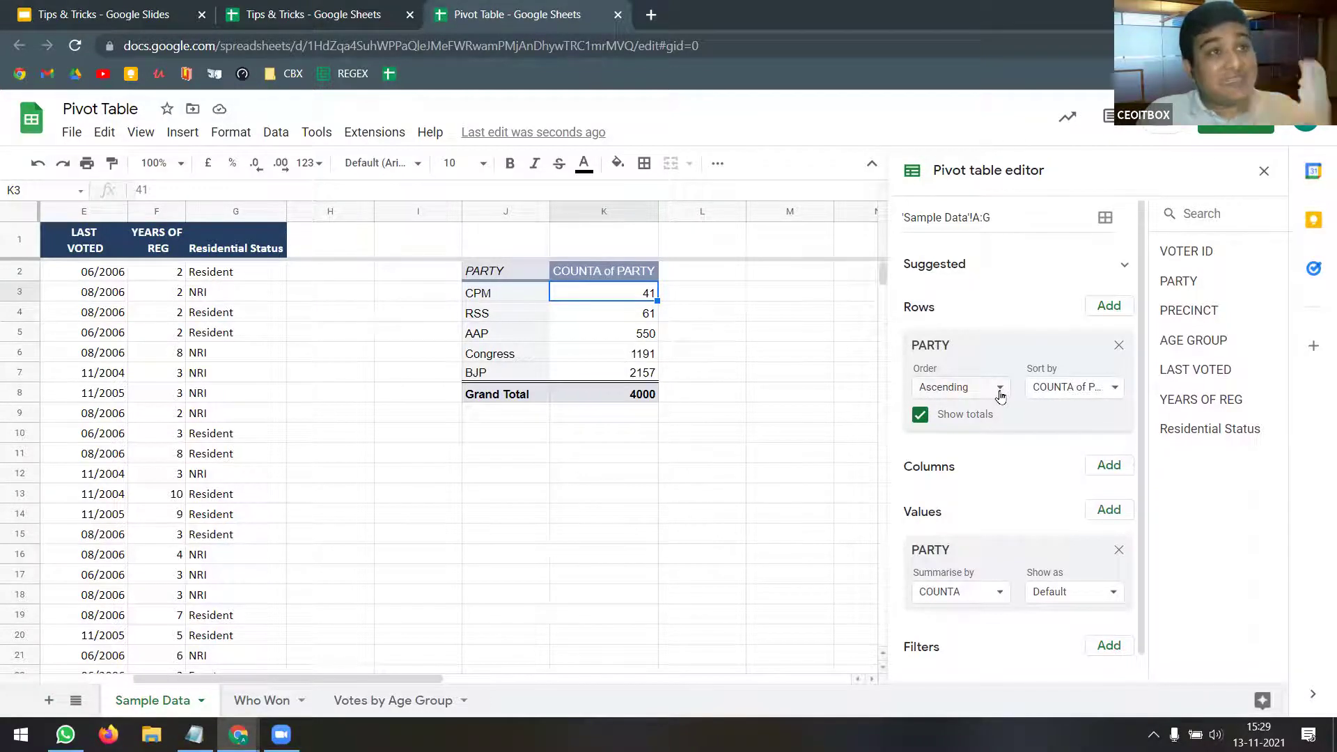
click(1000, 390)
click(986, 450)
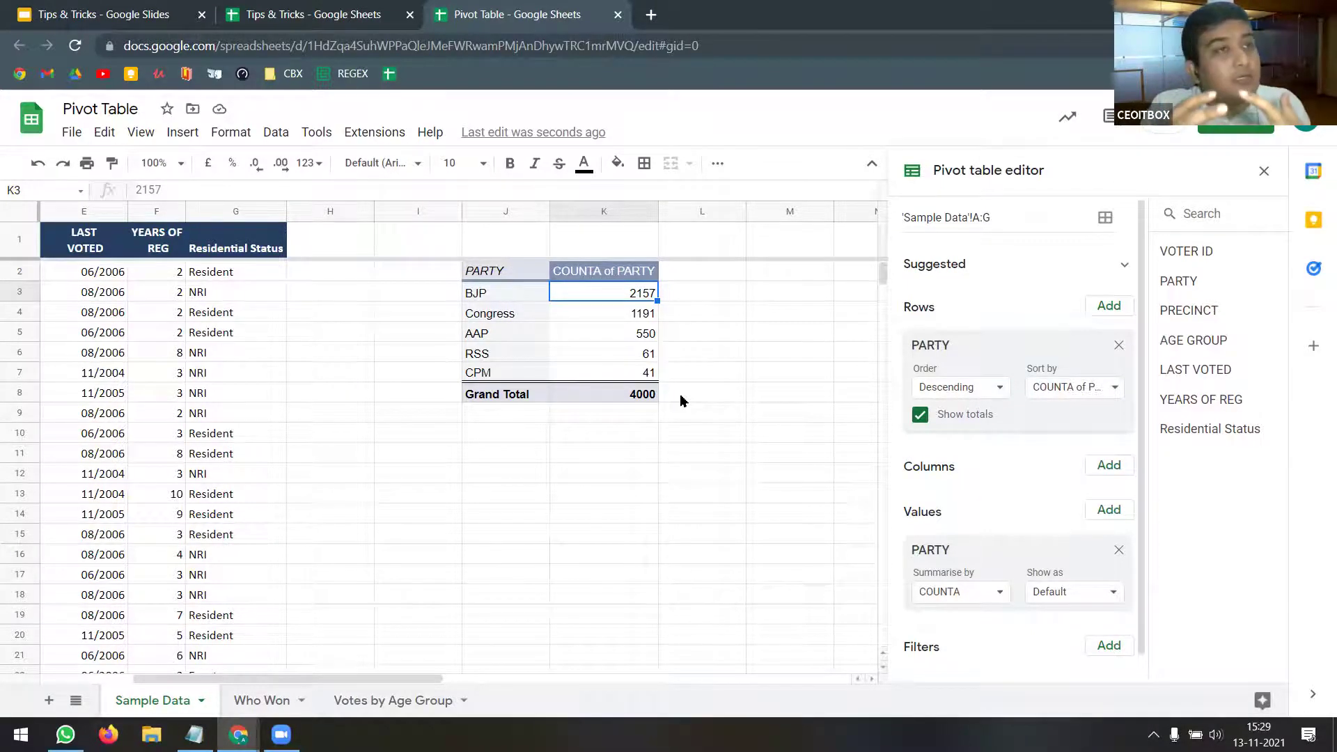
- Close the pivot editor and select data columns A through G
click(1125, 268)
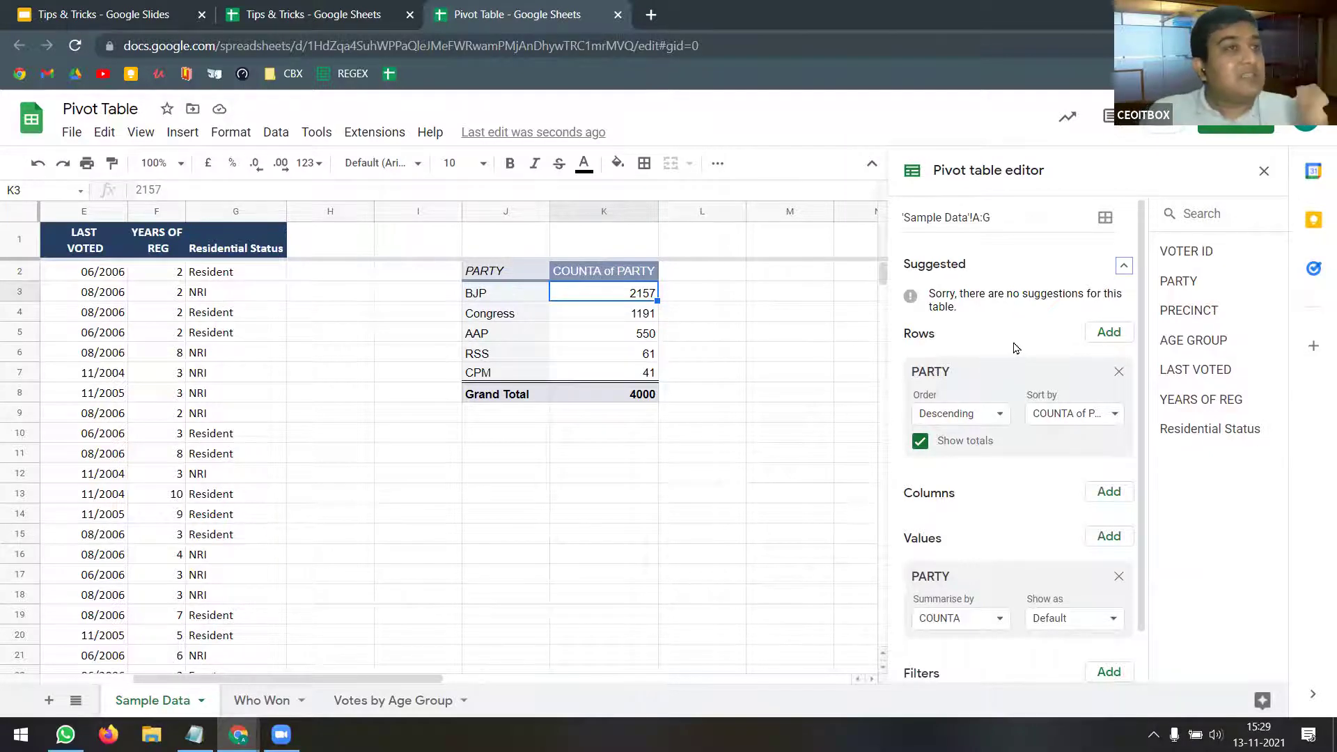
click(790, 374)
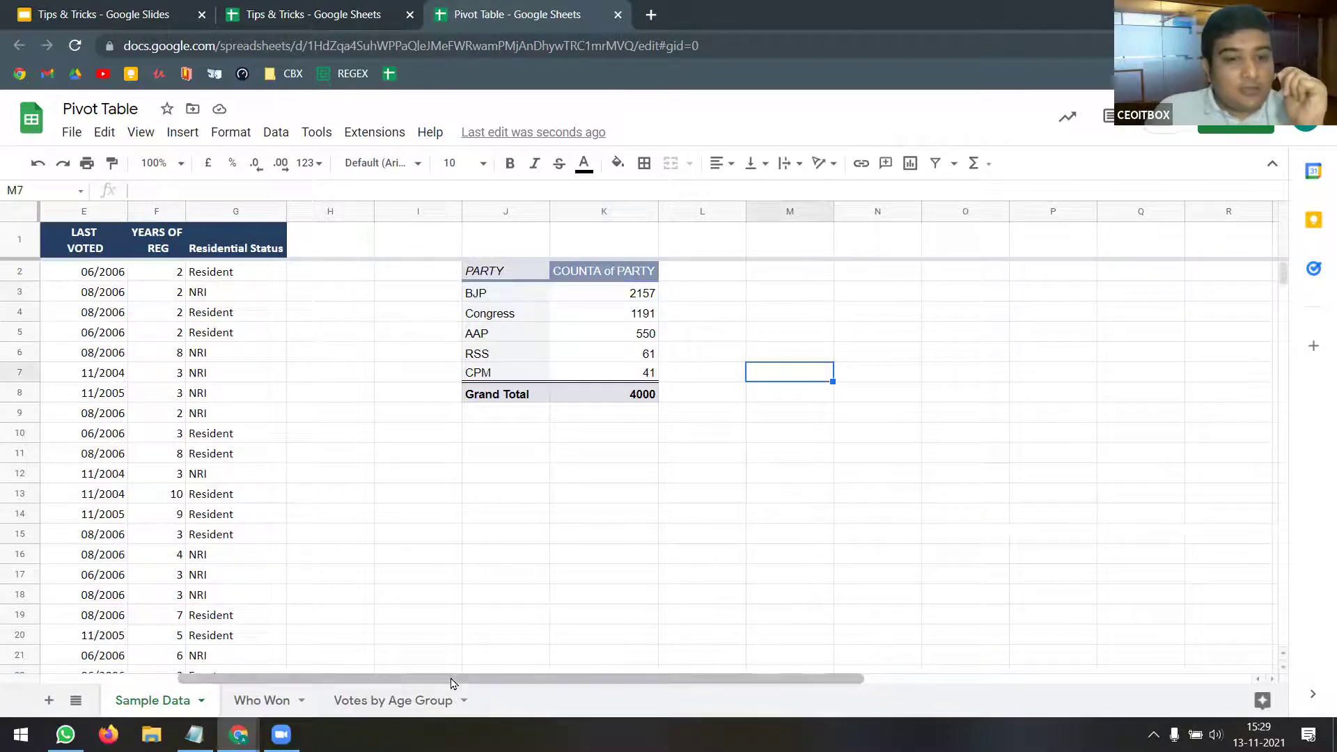
drag(431, 679, 300, 682)
drag(70, 211, 512, 211)
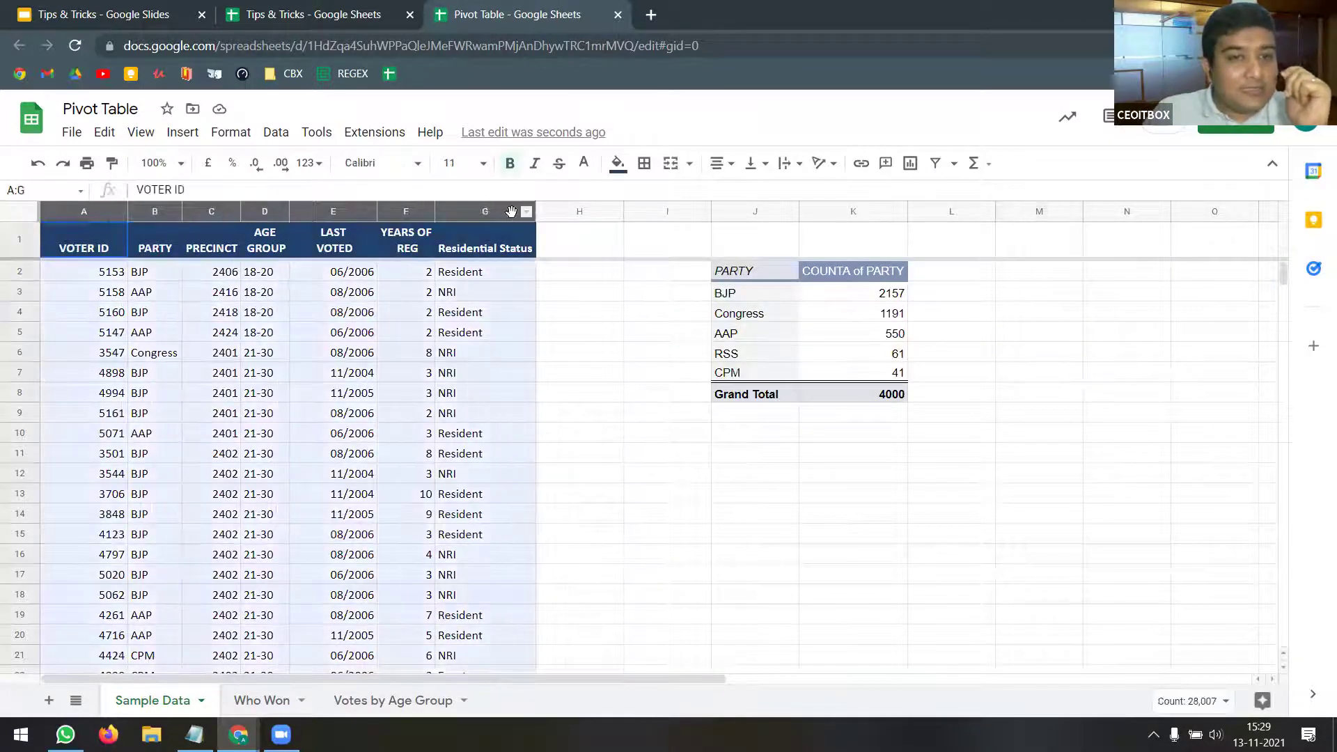
- Create a pivot table on a new sheet from columns A:G, then view the Votes by Age Group sheet
click(182, 132)
click(241, 318)
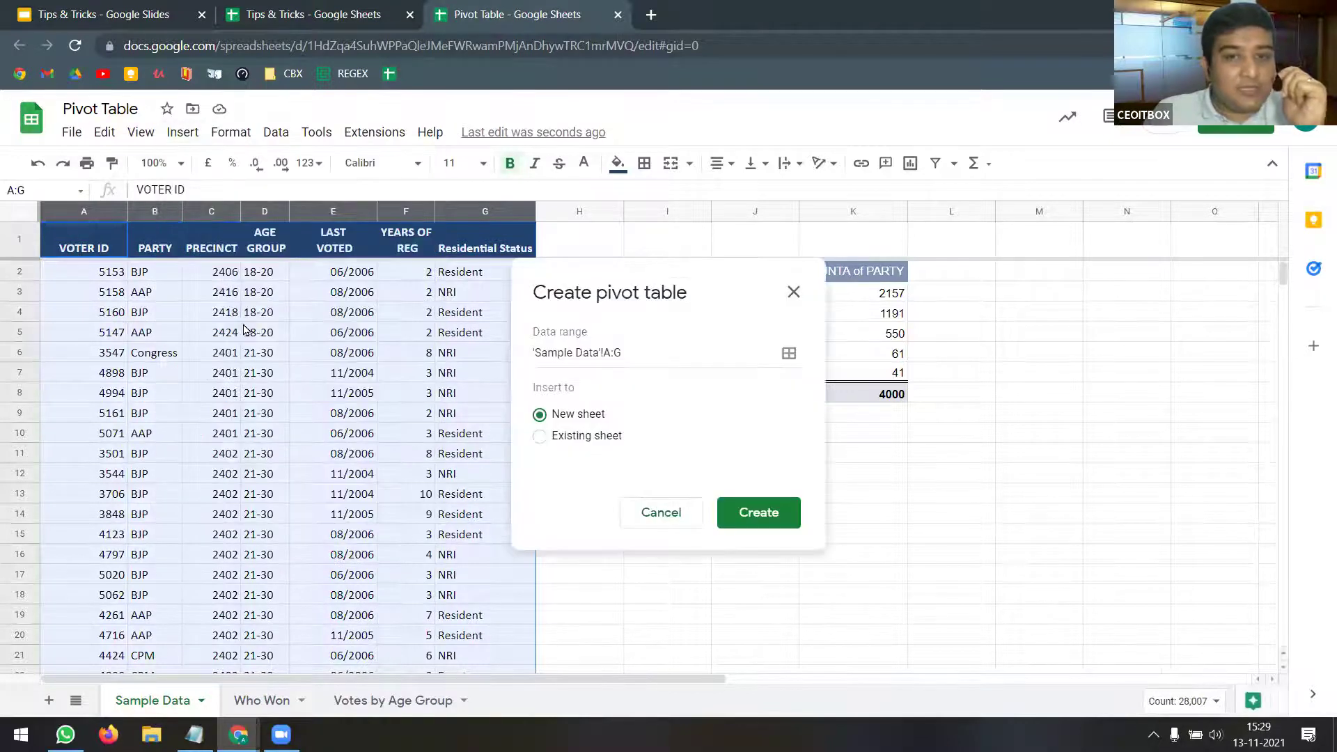
click(769, 513)
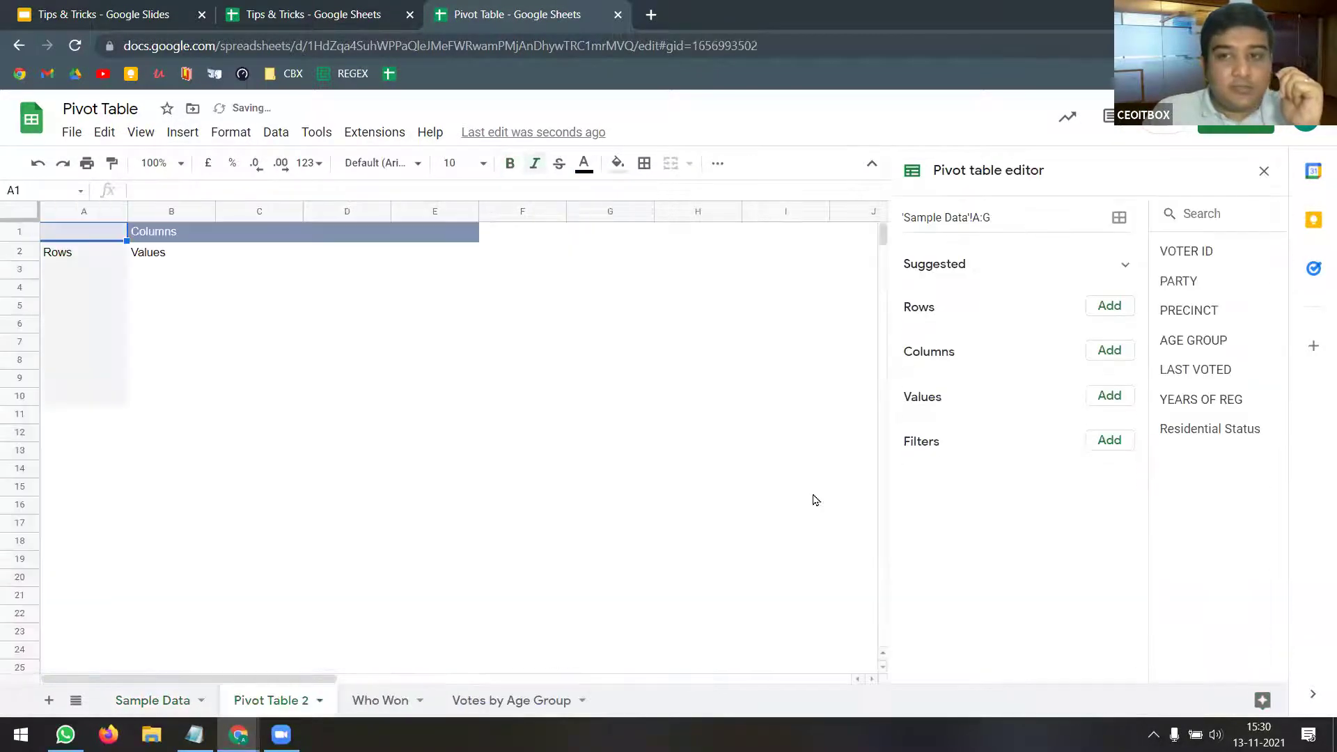
click(1125, 264)
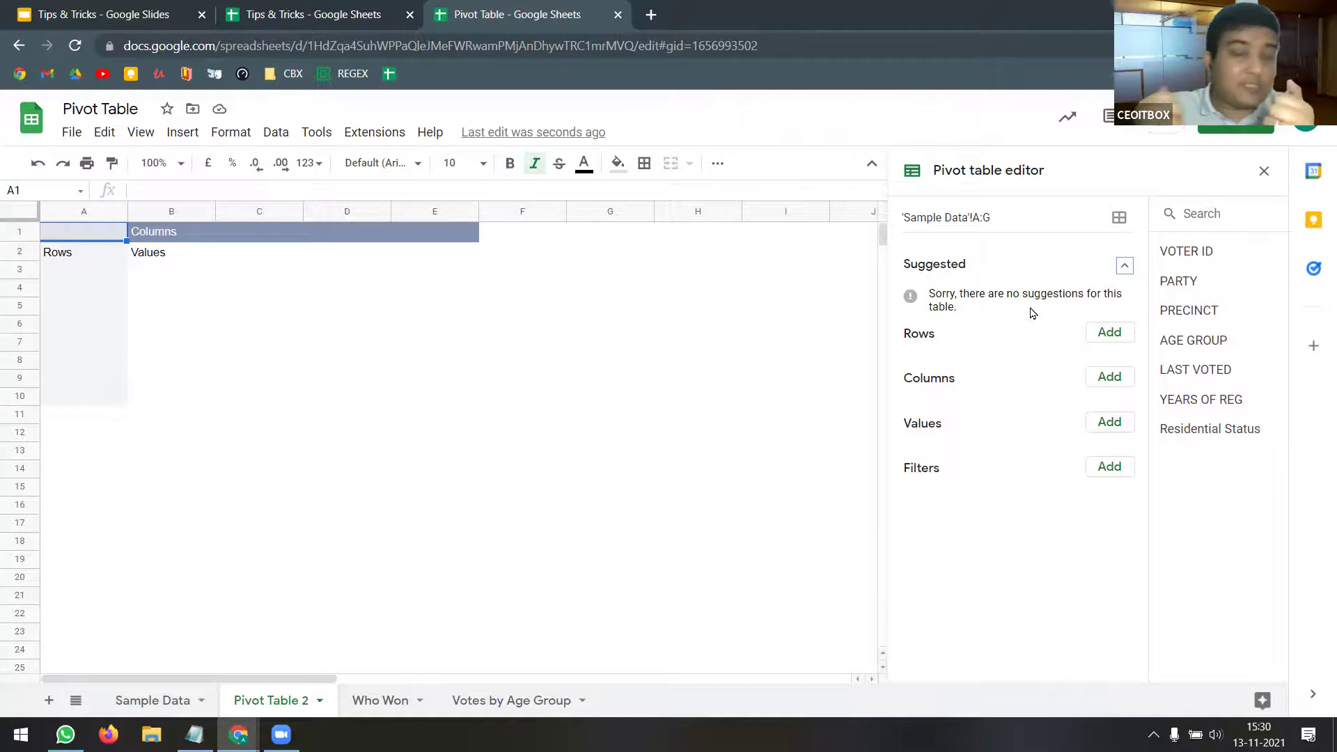
click(502, 700)
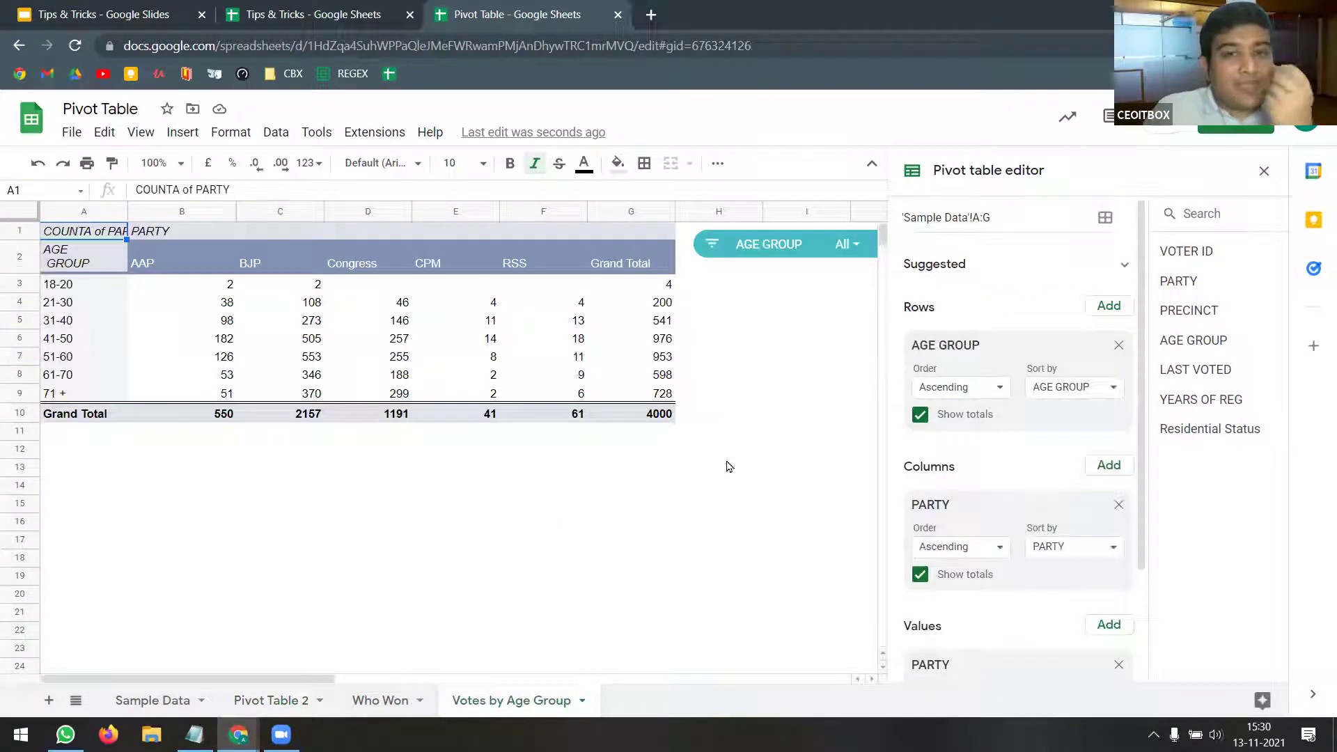
- Double-click the 31-40 Congress count of 146 to generate the Detail1-31-40-Congress sheet
click(85, 290)
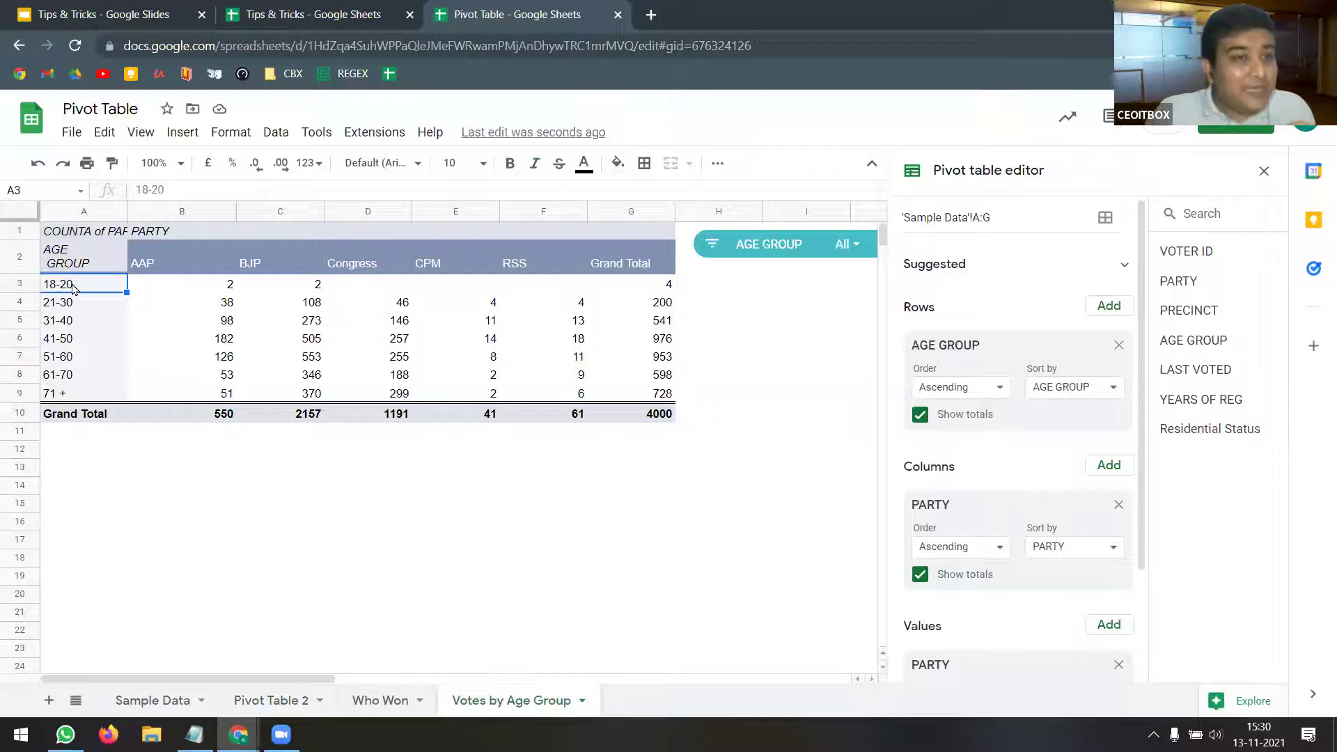
click(157, 268)
click(252, 269)
click(401, 273)
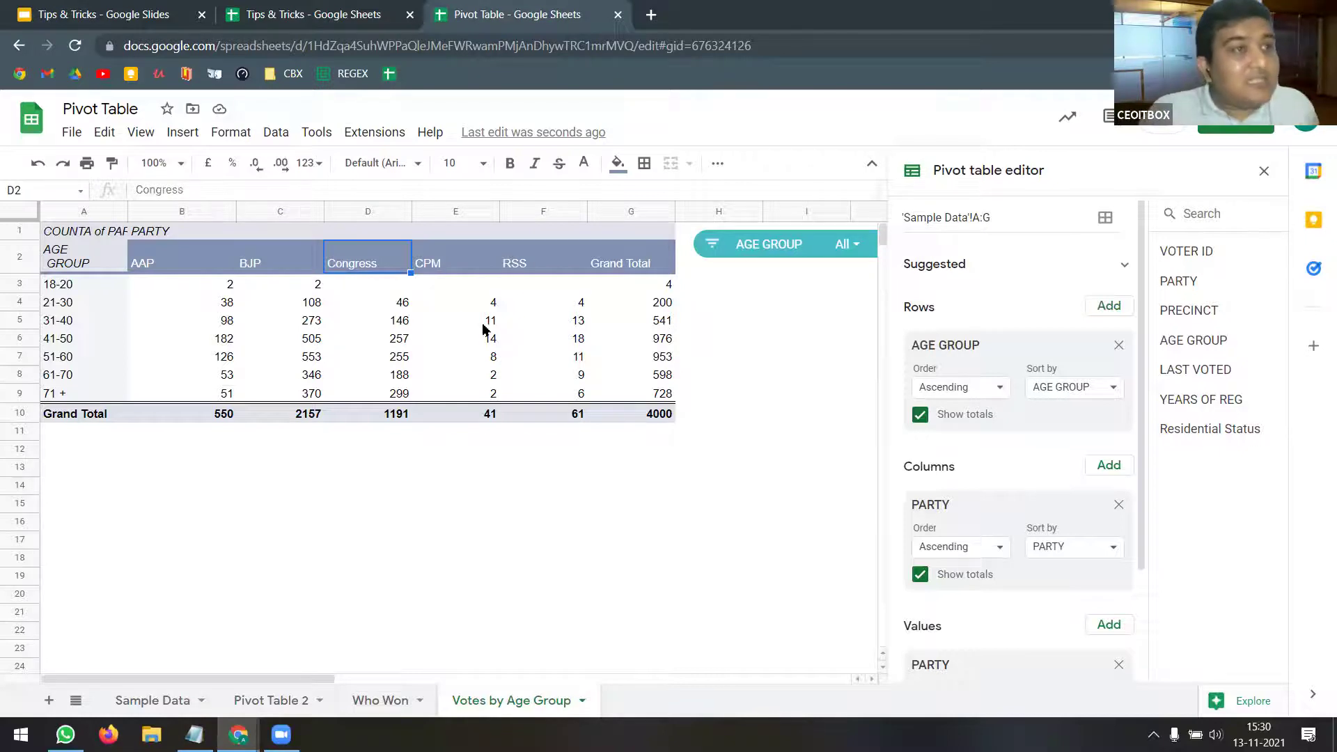
click(396, 307)
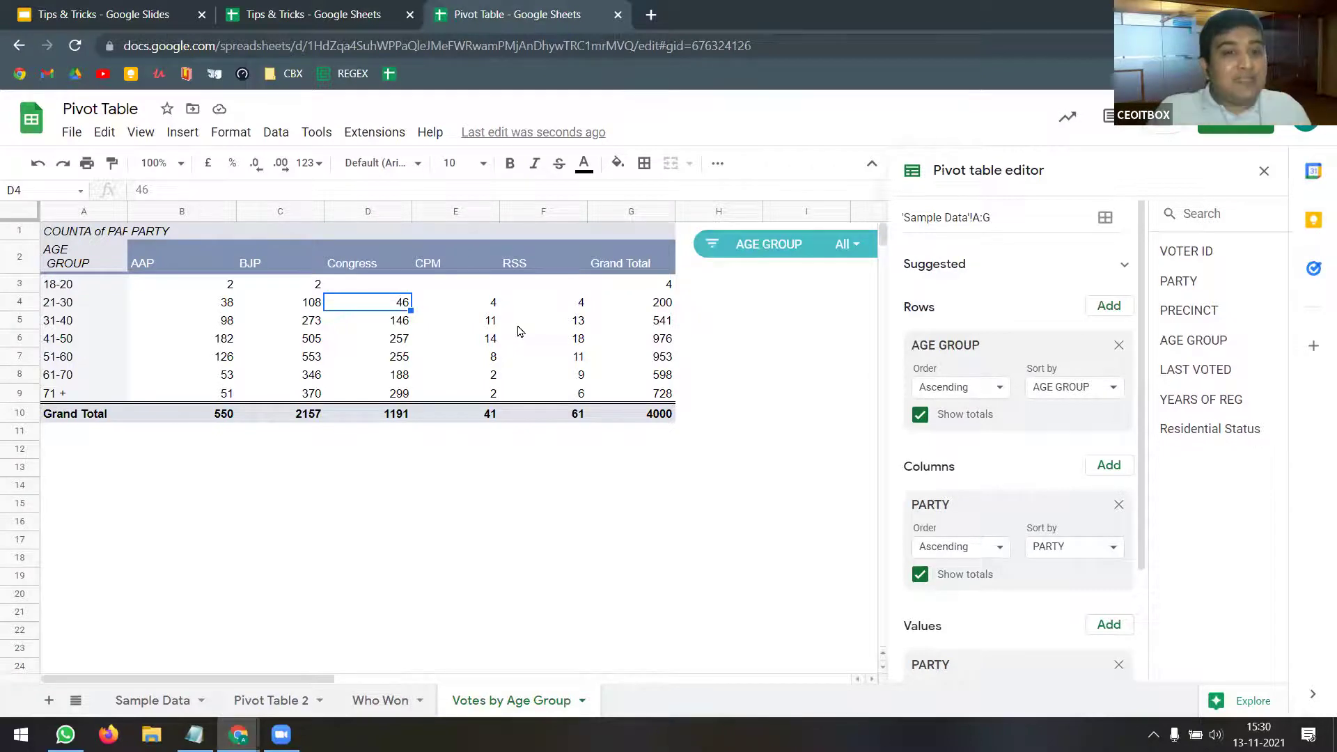
click(402, 324)
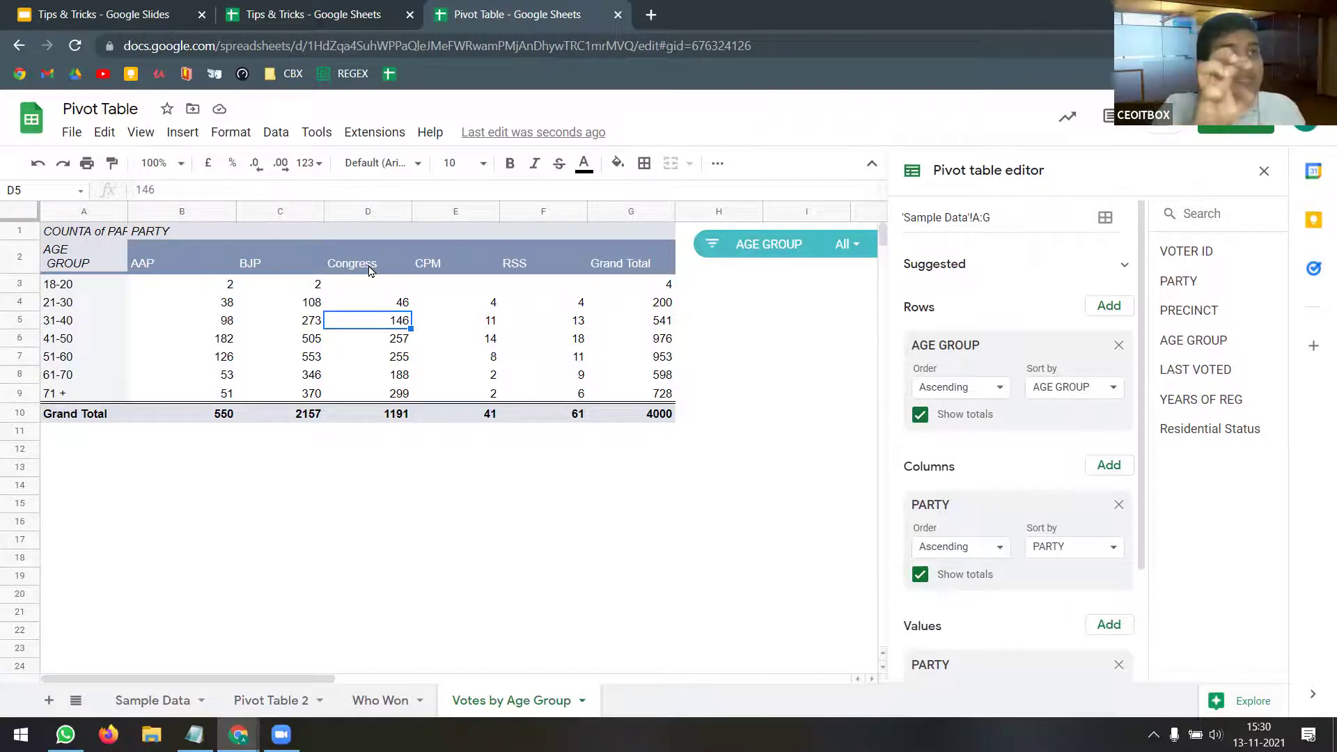
click(179, 700)
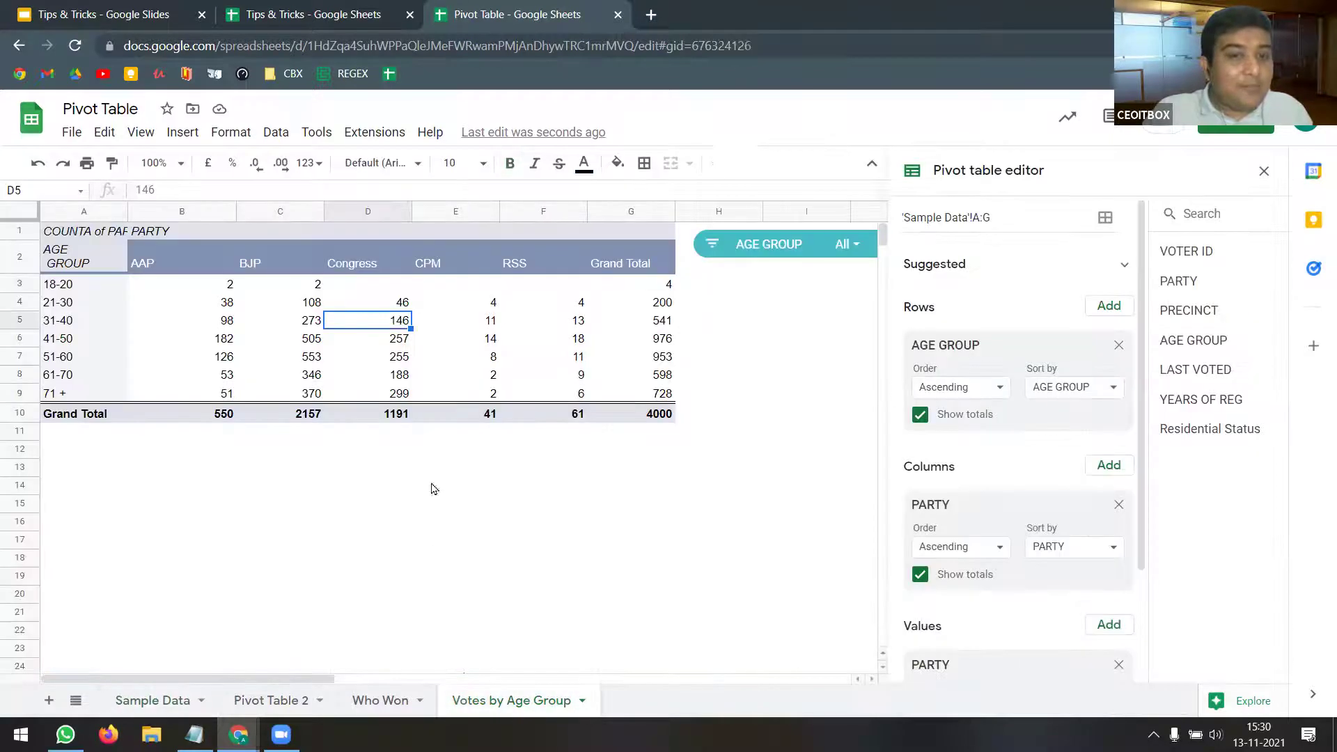
click(491, 710)
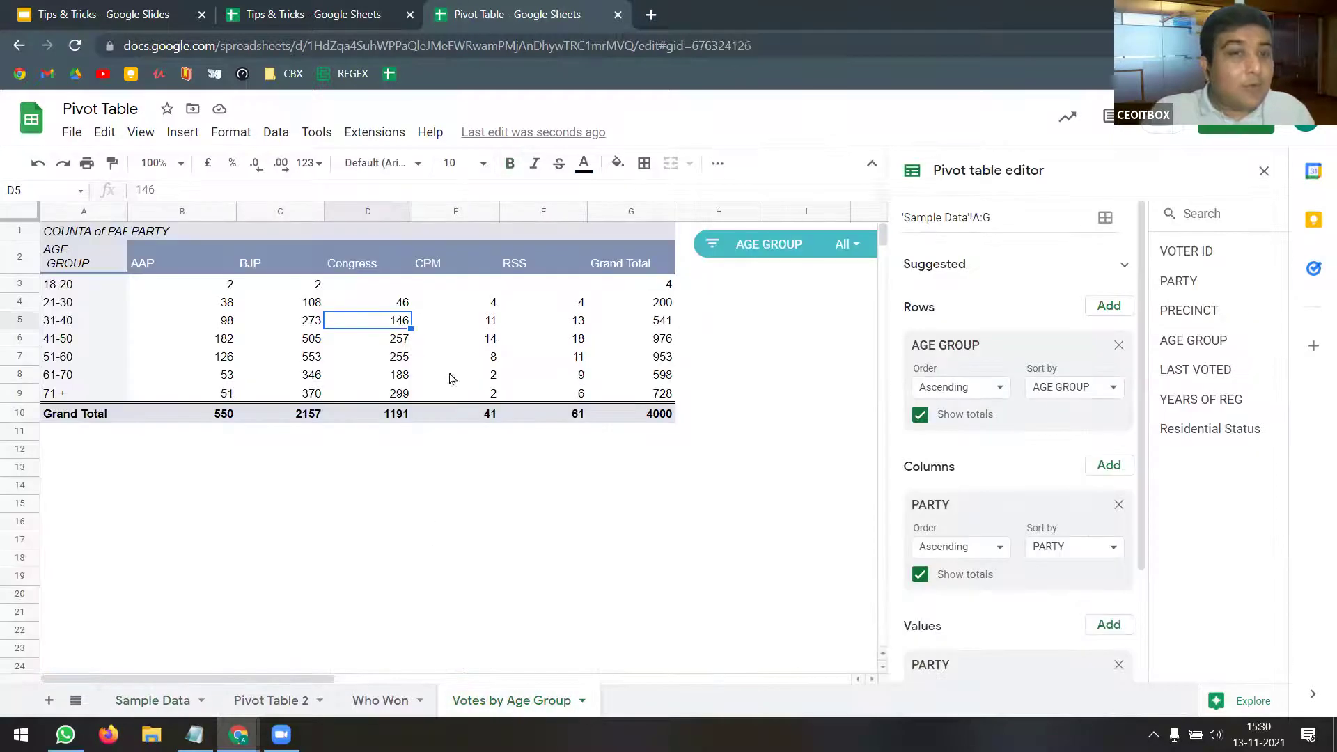
double_click(391, 324)
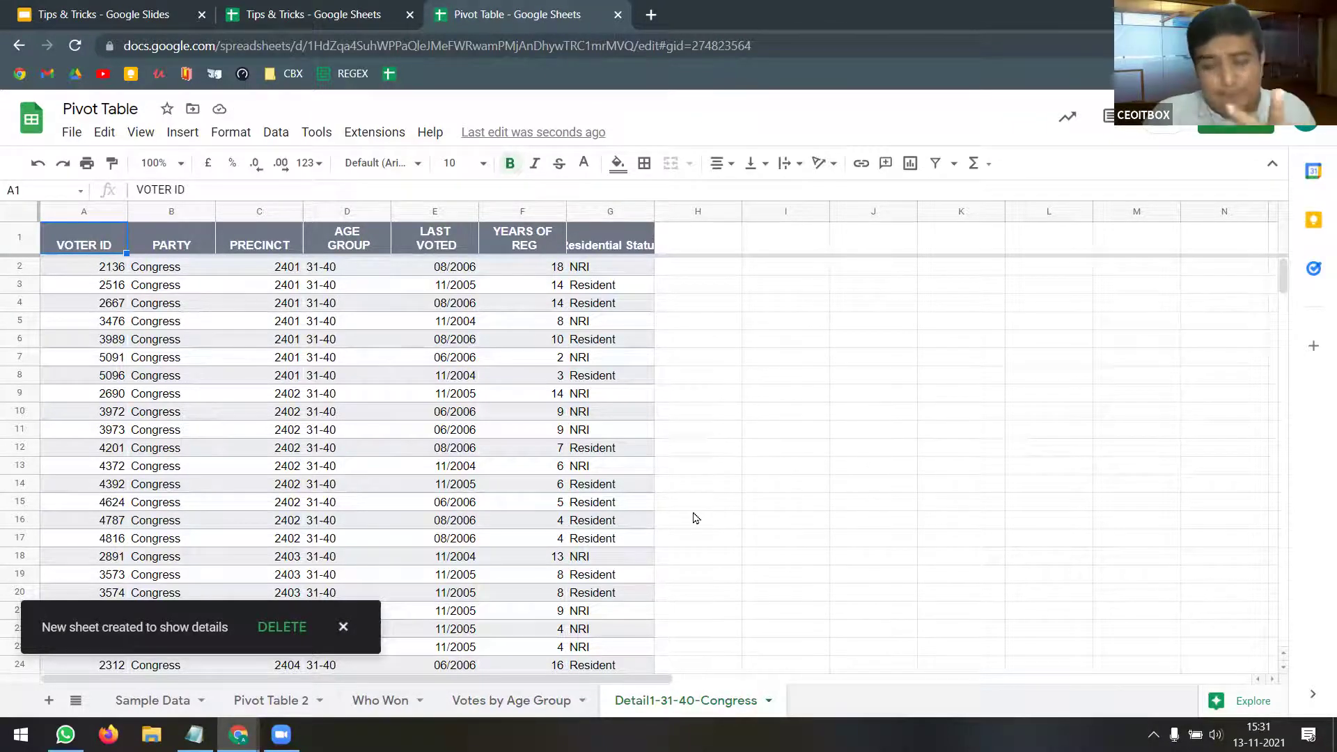
scroll(522, 400, down, 13)
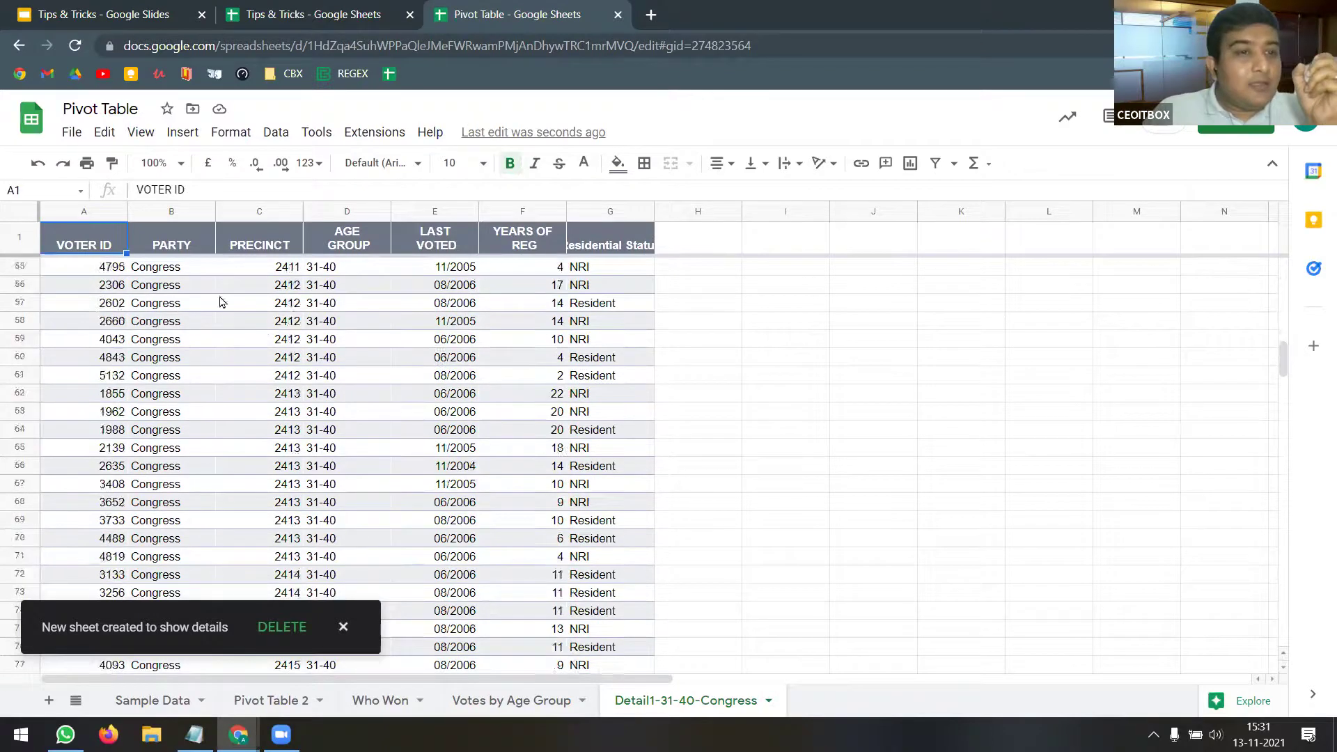
scroll(221, 301, up, 13)
click(172, 211)
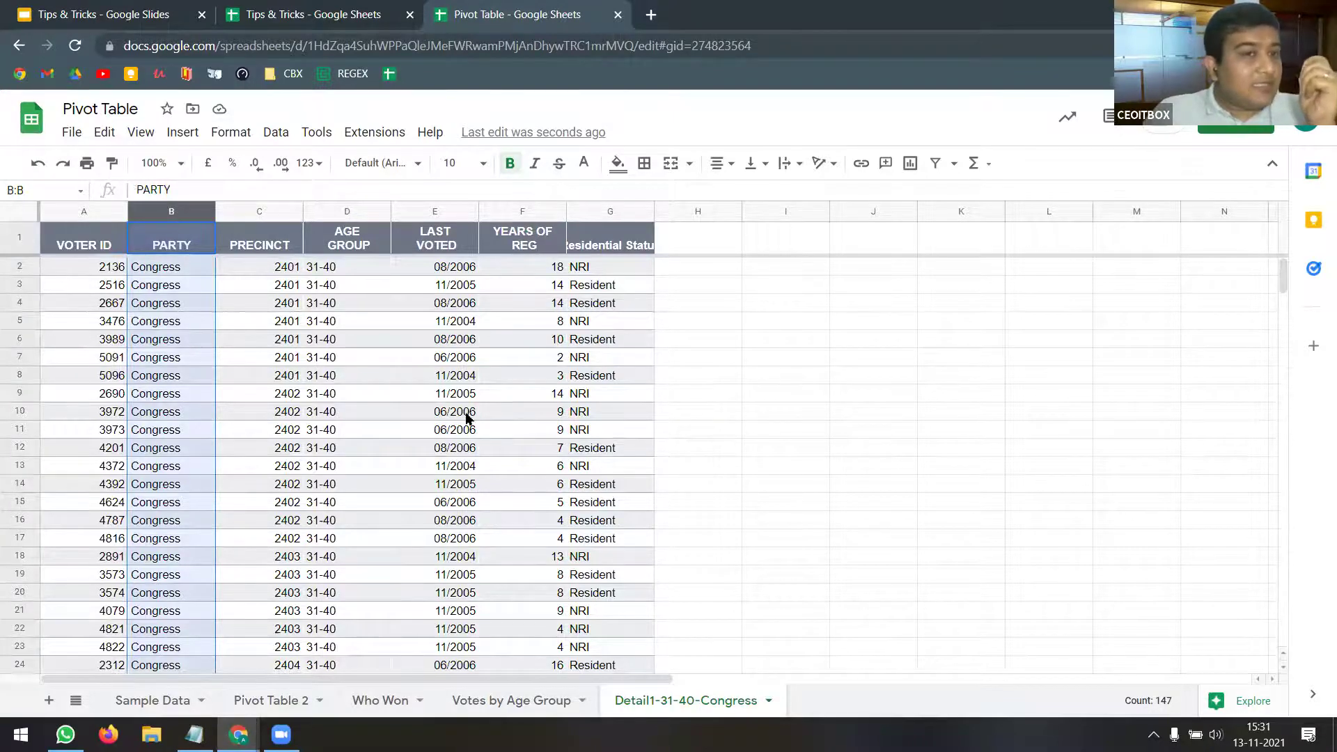
scroll(466, 418, down, 8)
scroll(464, 430, down, 20)
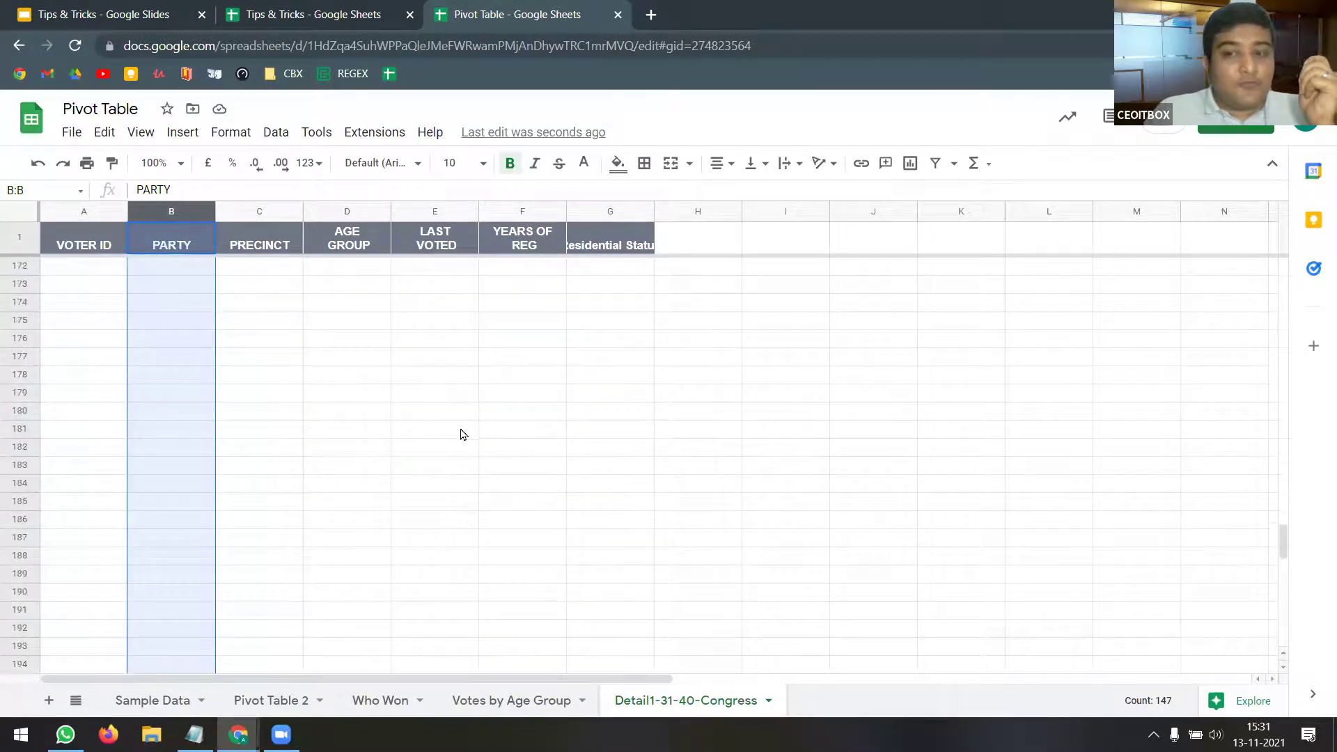
scroll(480, 448, up, 8)
scroll(484, 447, up, 8)
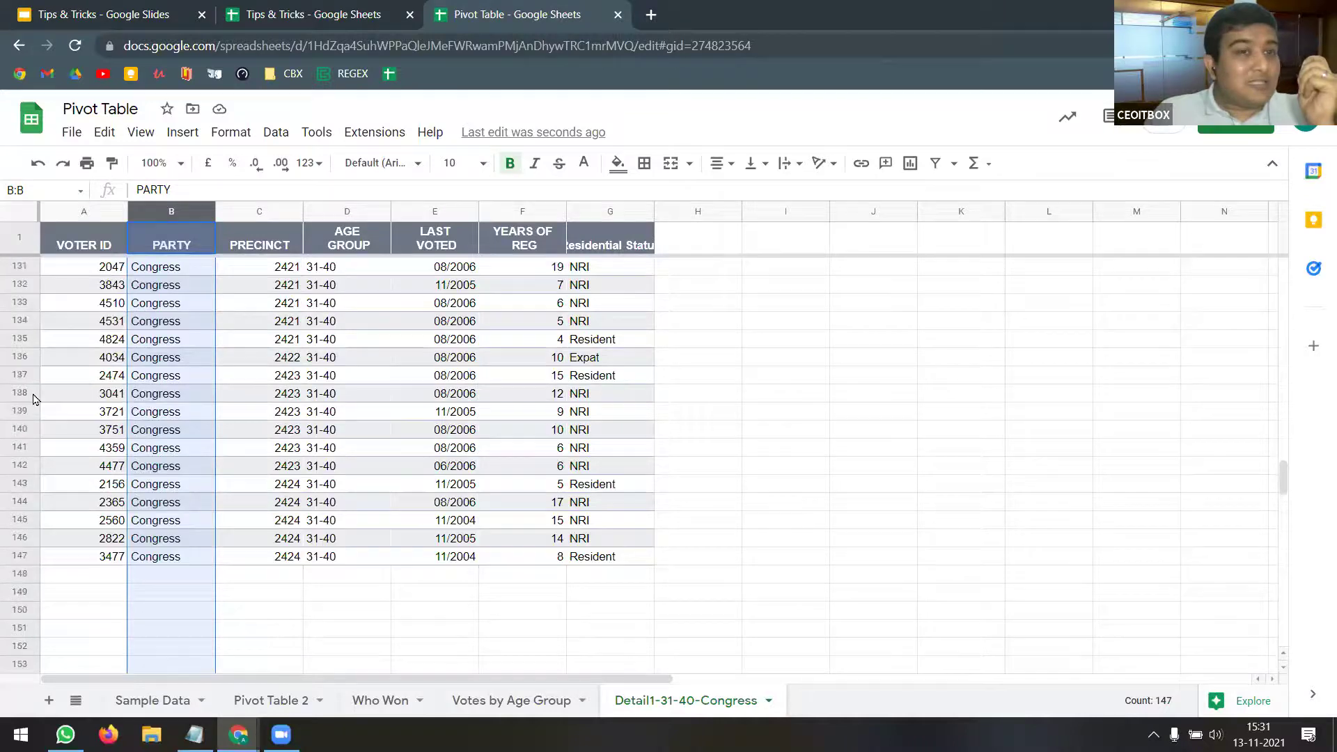
click(178, 244)
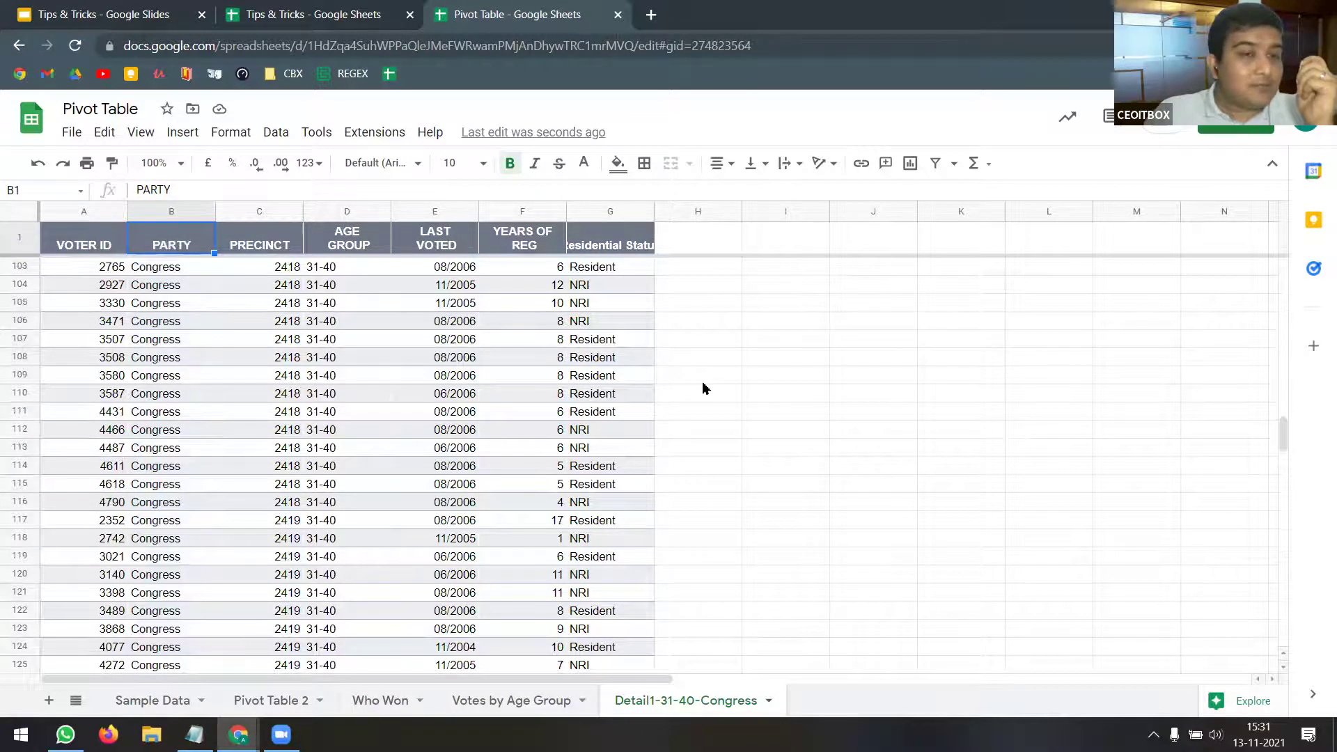
scroll(547, 416, up, 20)
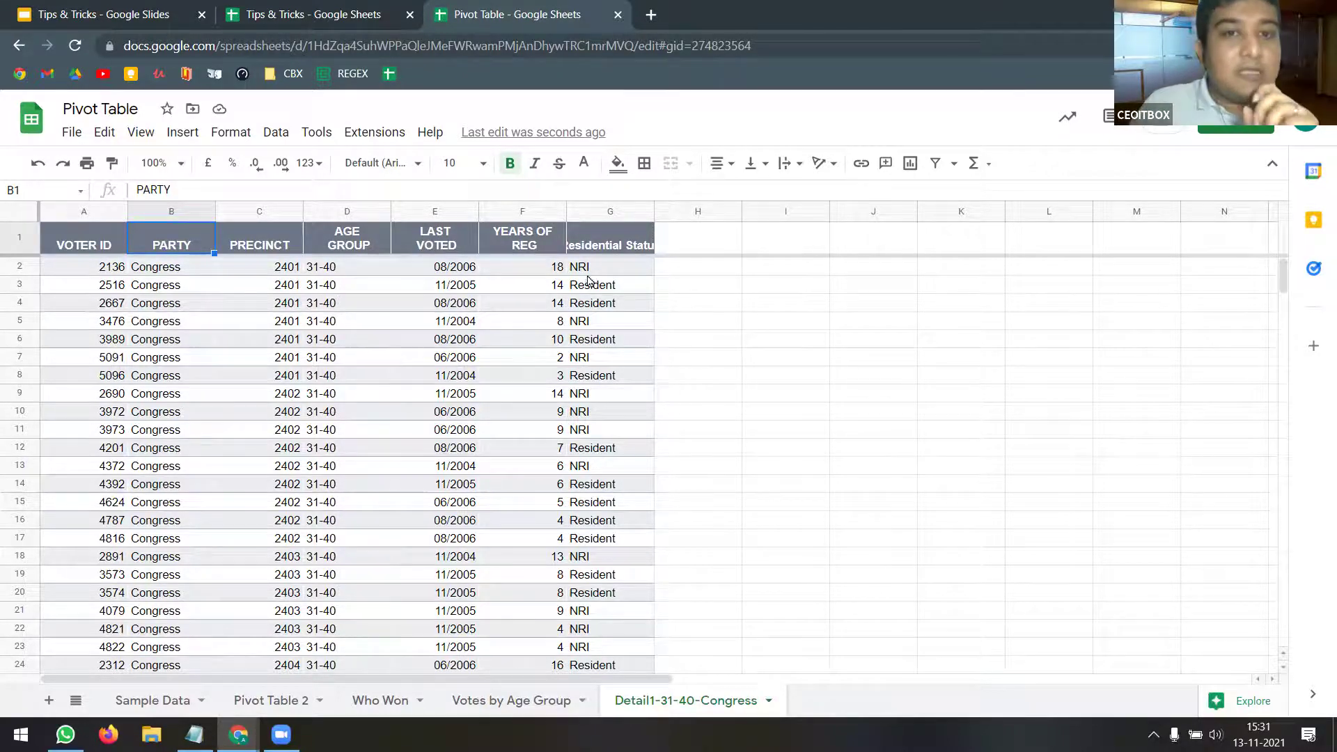
click(597, 209)
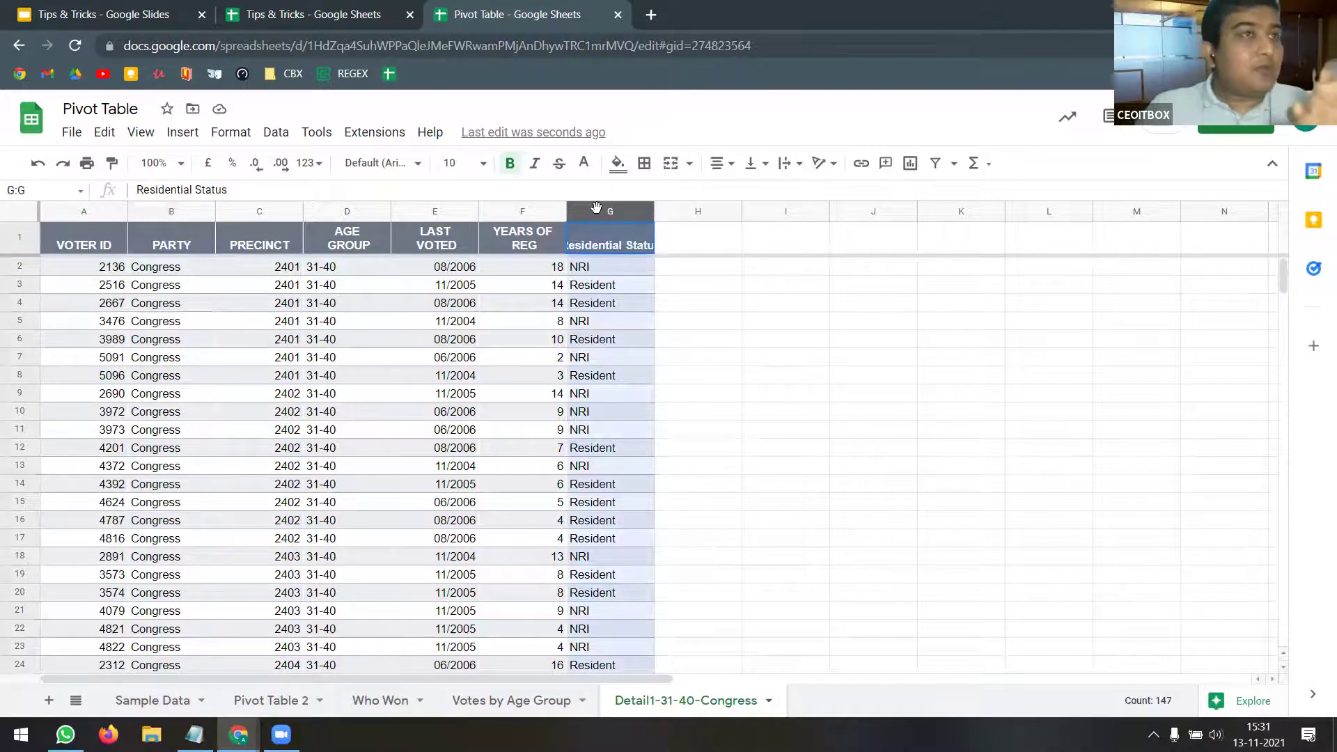
drag(597, 207, 84, 211)
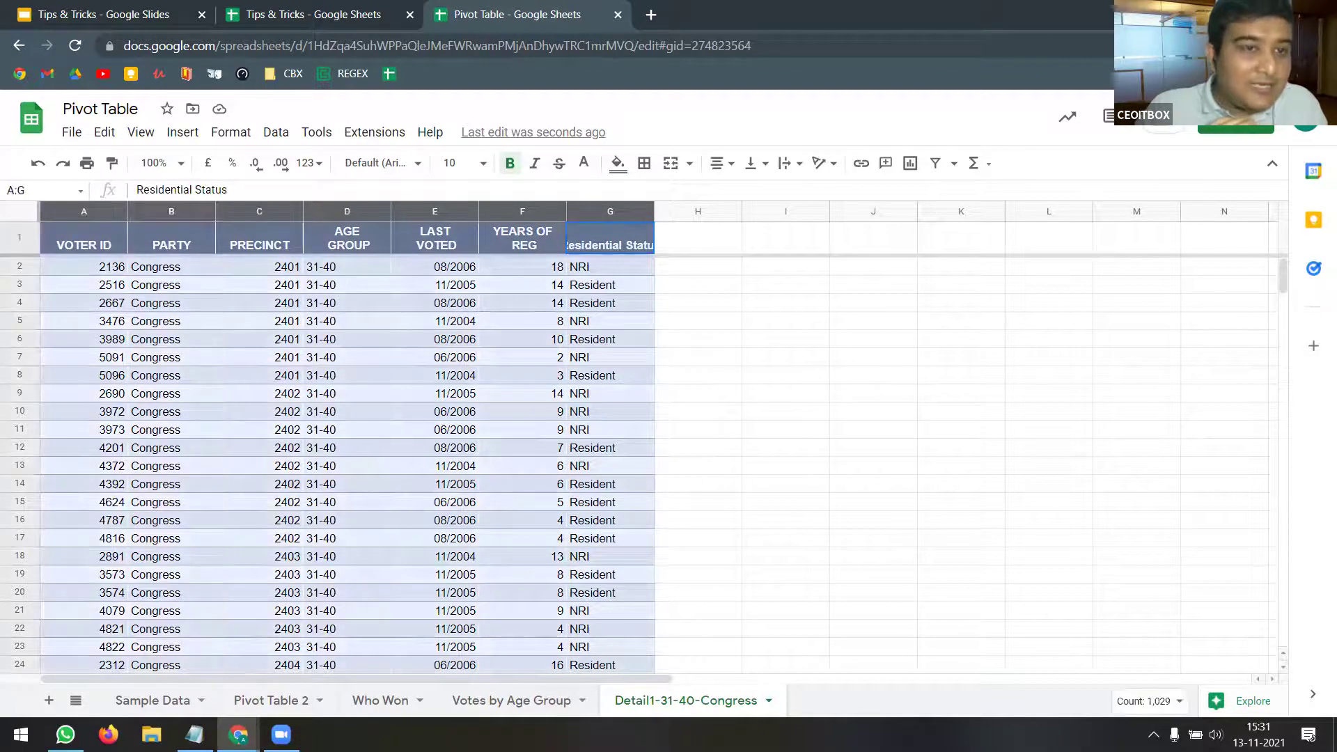
- Insert a 3D pie chart of the selected columns and move it over columns E–J
click(183, 132)
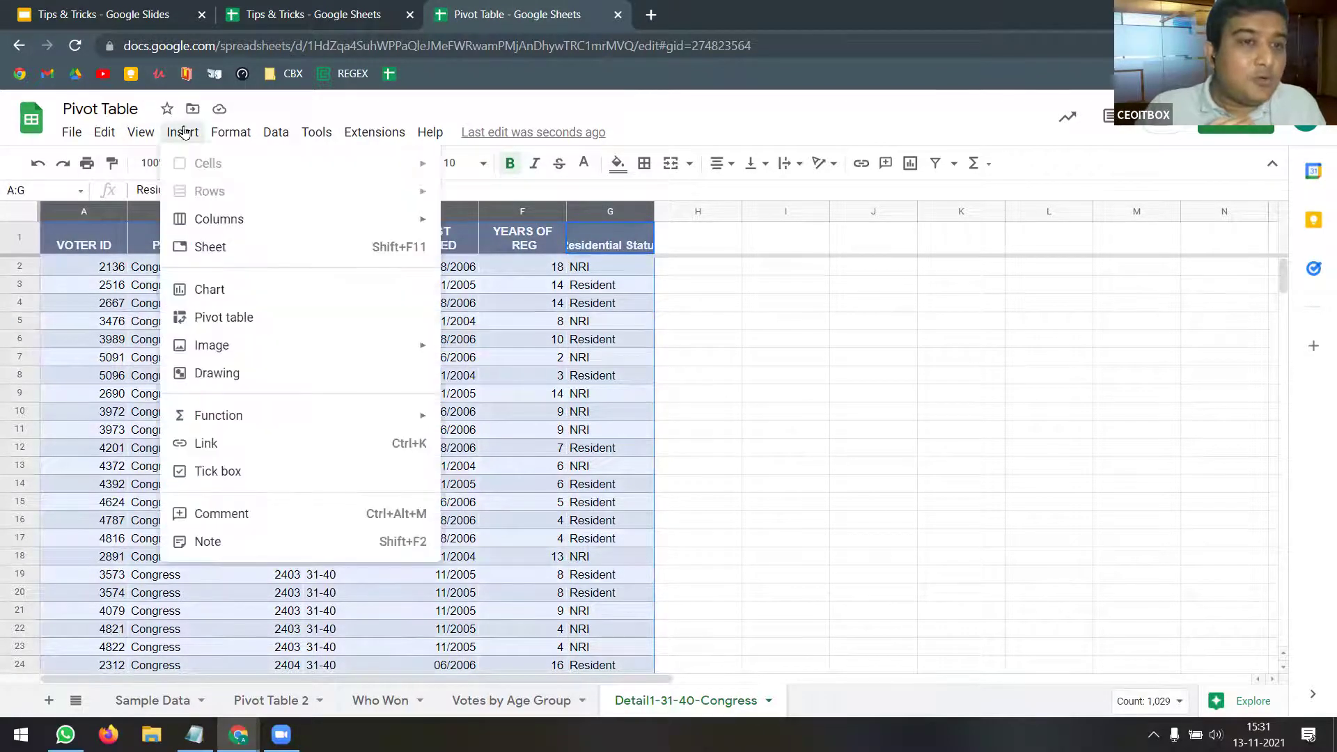
click(226, 297)
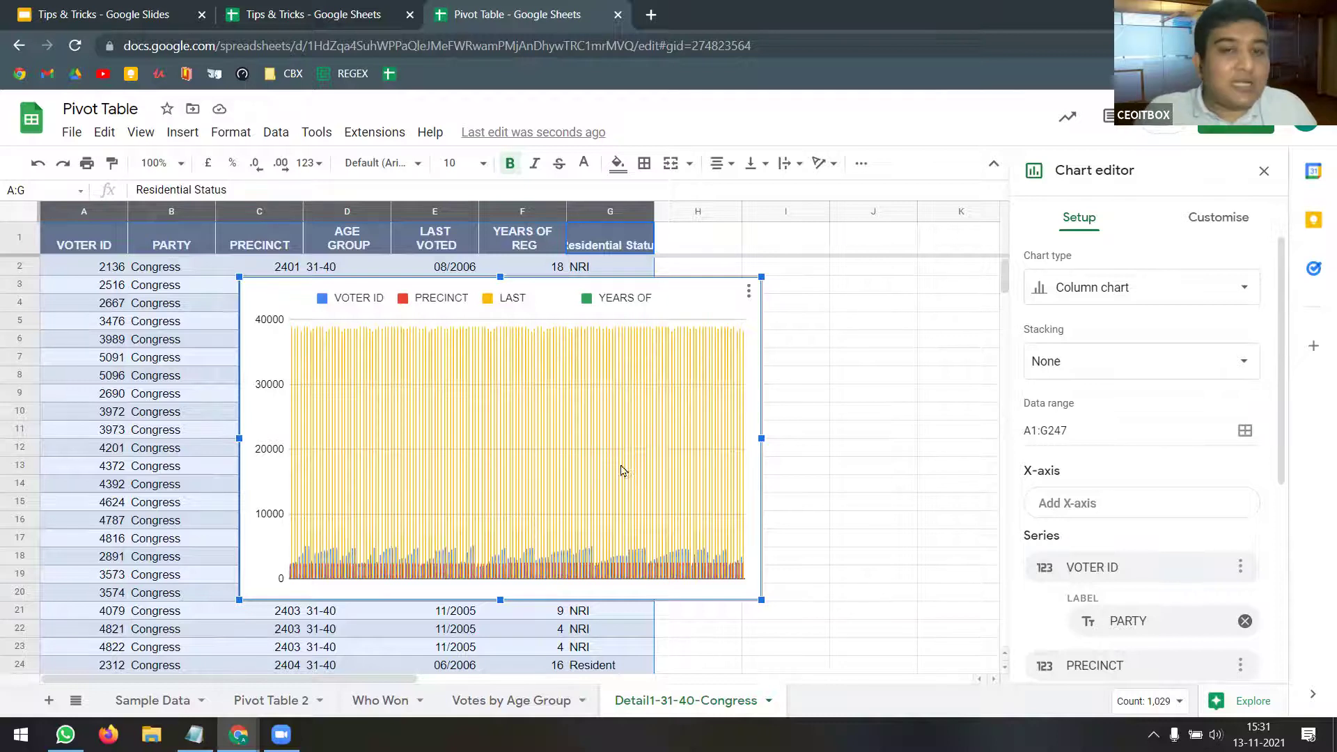
click(1240, 290)
scroll(1122, 349, down, 2)
click(1242, 564)
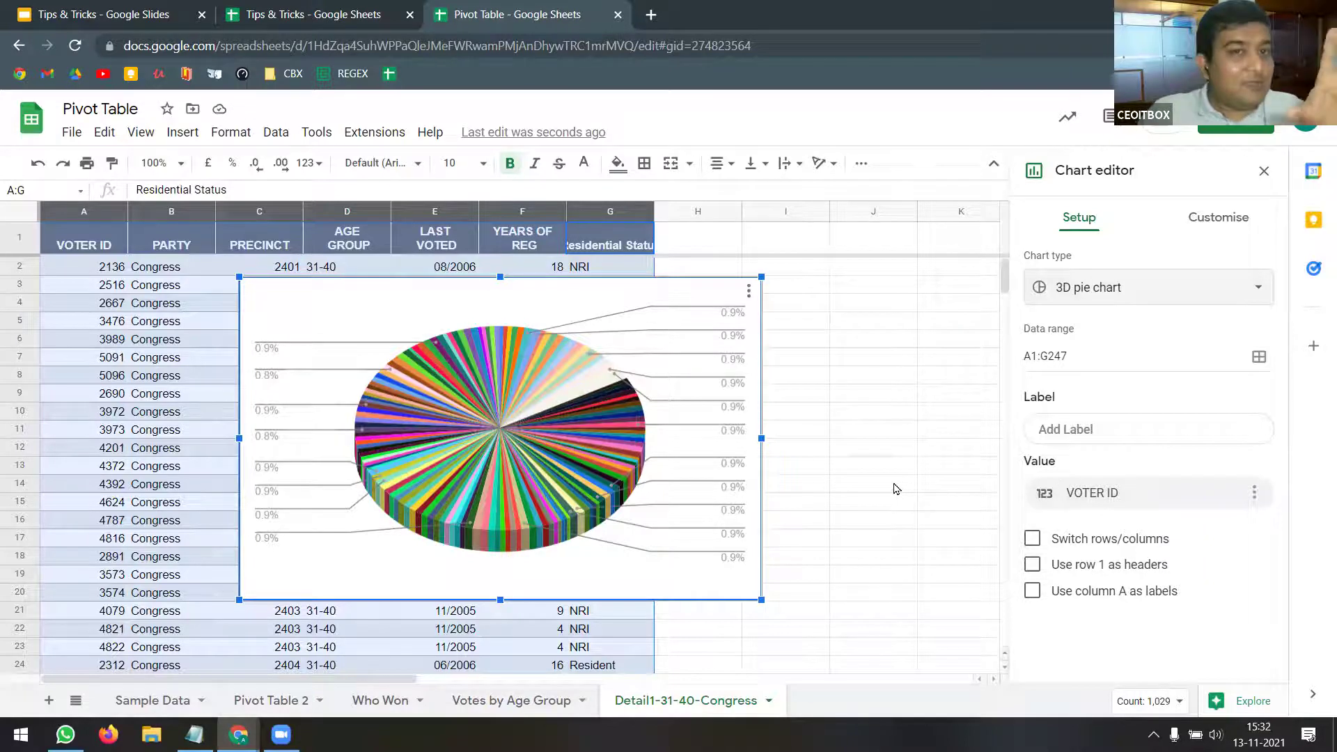
drag(565, 282, 707, 357)
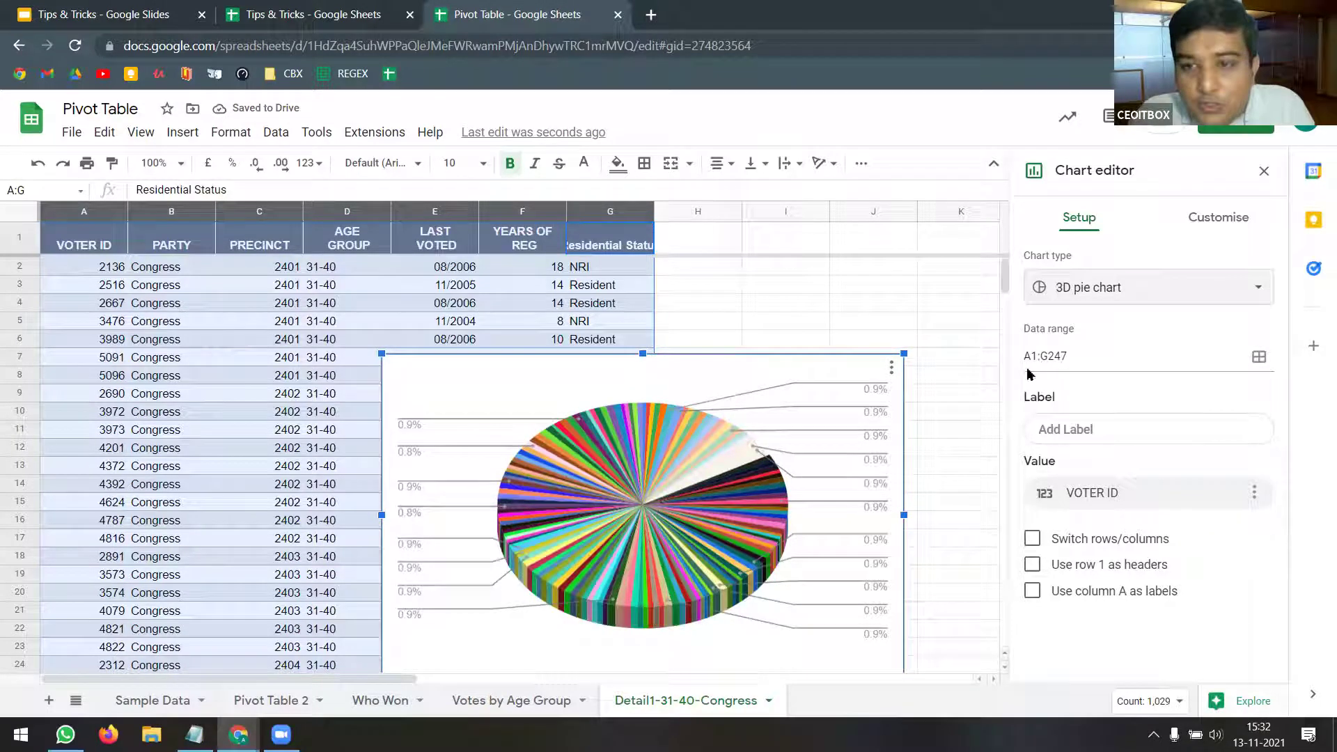
- Change the chart's data range to F1:G247 and close the chart editor
drag(1031, 357, 1017, 361)
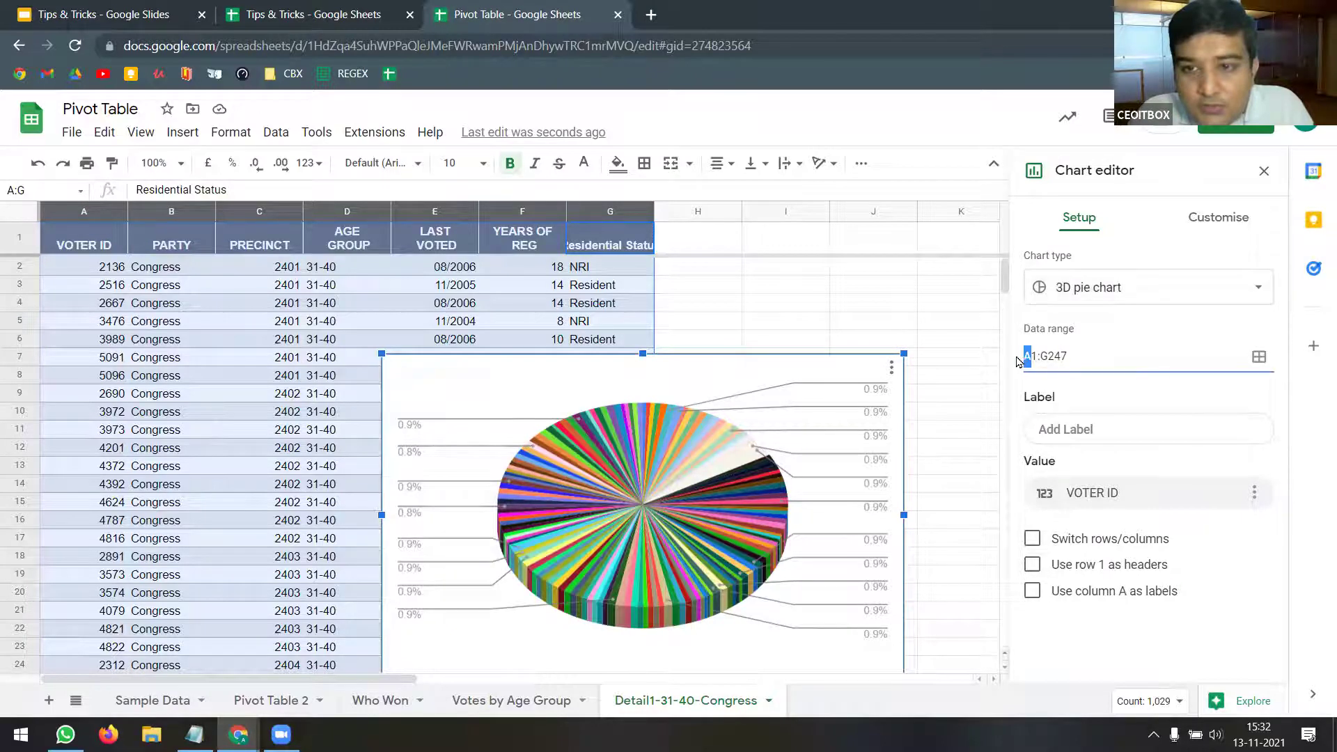
text(G)
click(1128, 355)
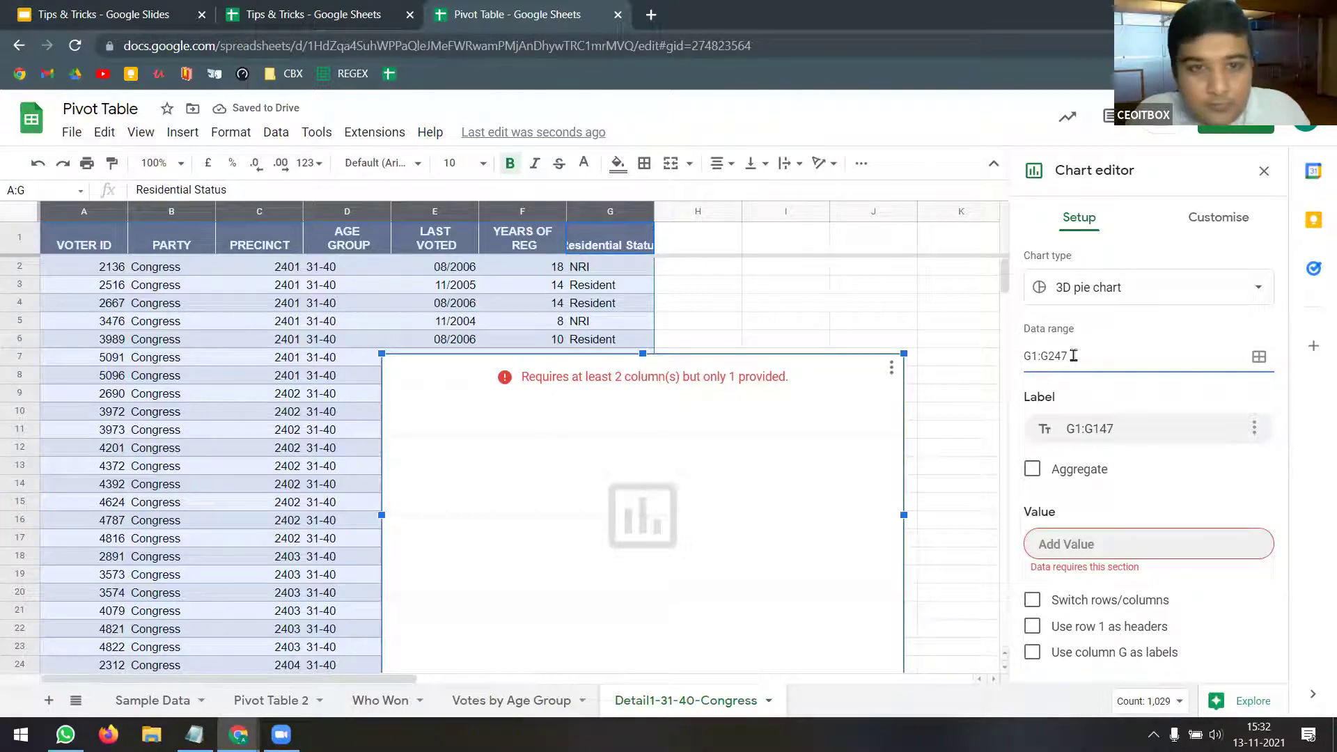
drag(1031, 356, 1017, 360)
text(F)
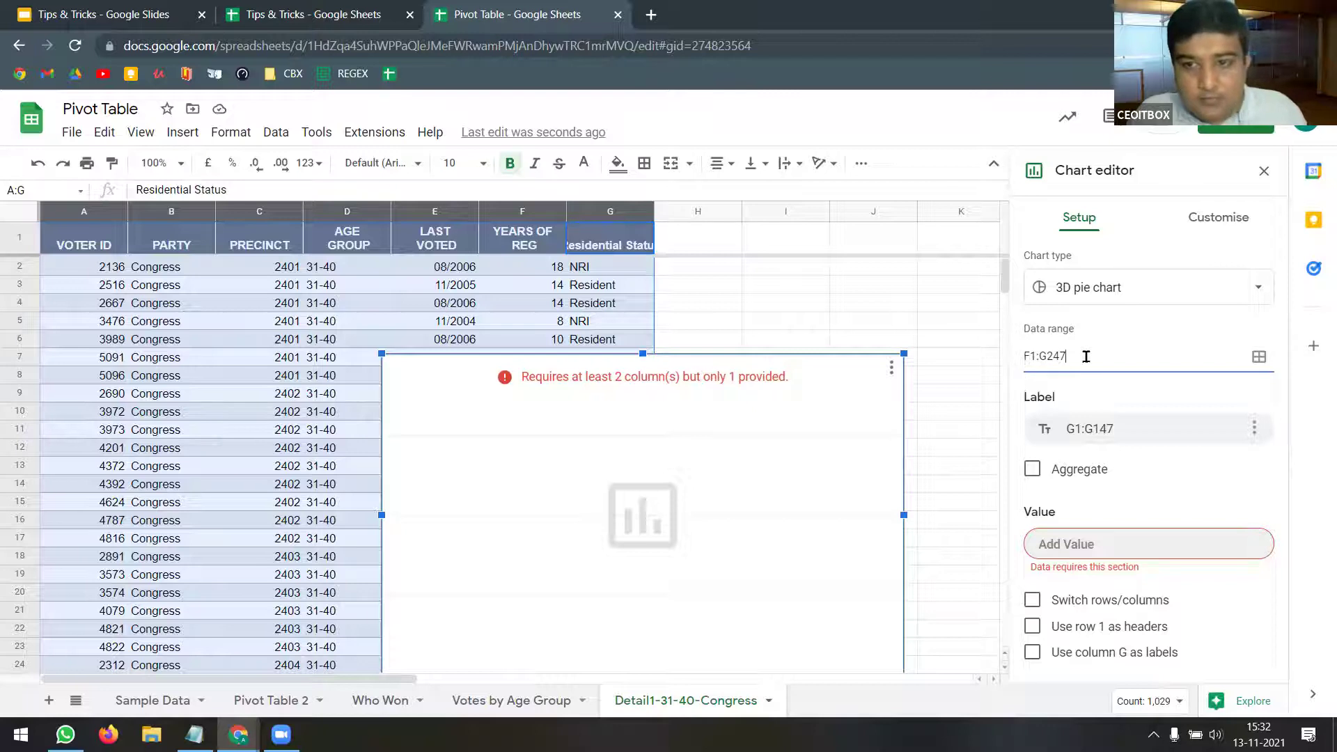
click(1086, 356)
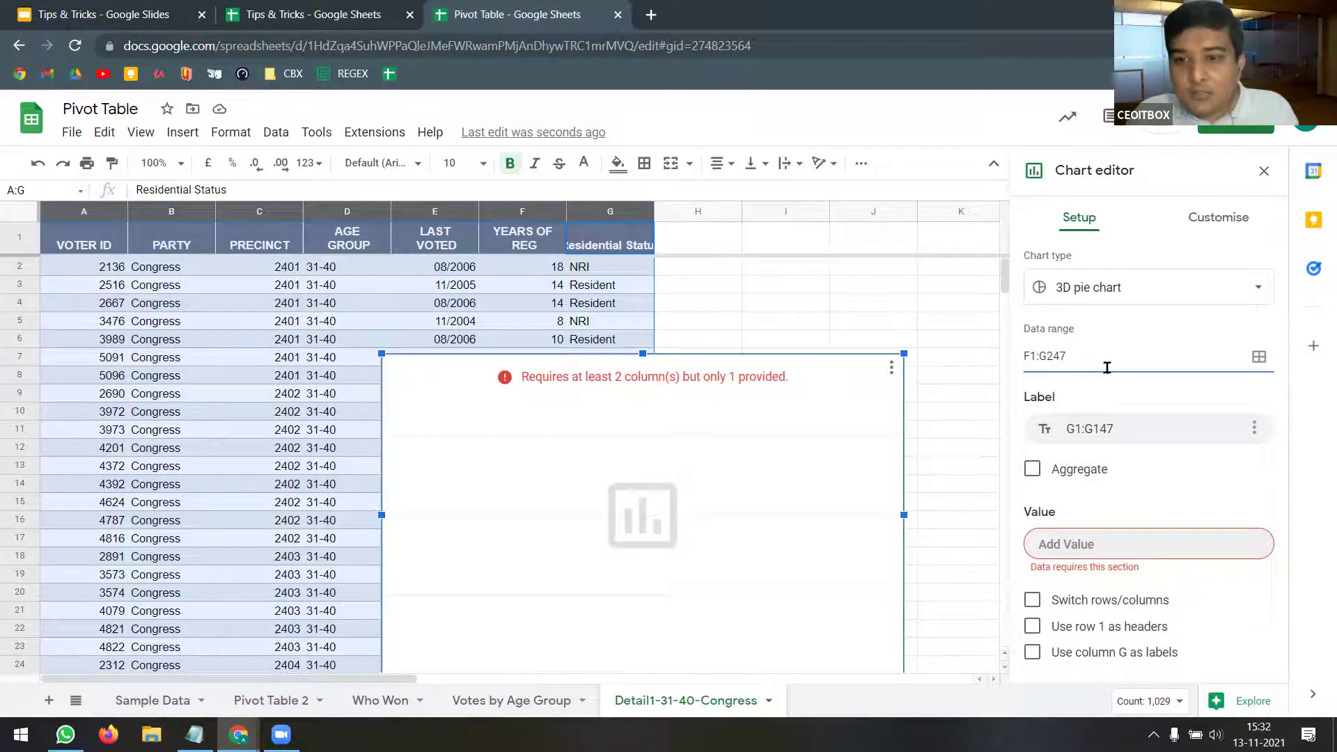
click(855, 322)
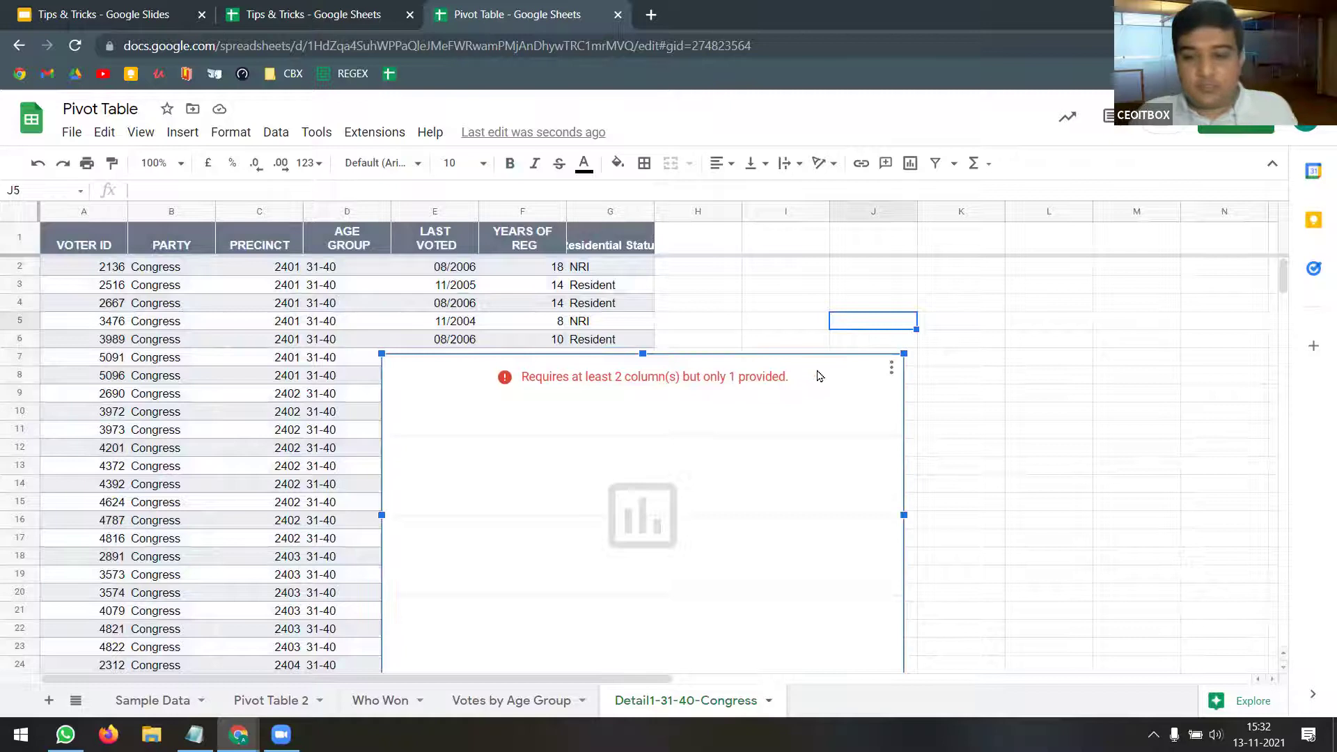
- Replace the broken chart with a pie chart of the Residential Status column G
key(Delete)
click(616, 212)
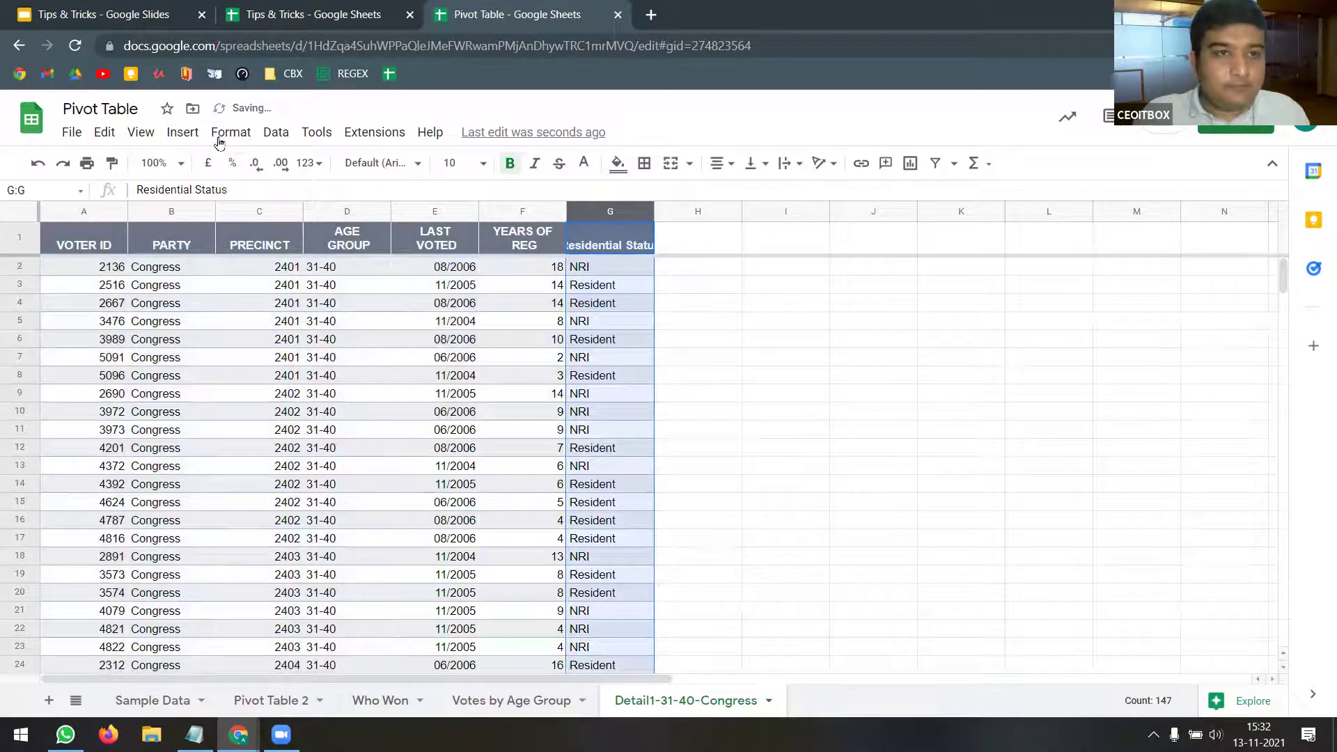
click(187, 132)
click(209, 289)
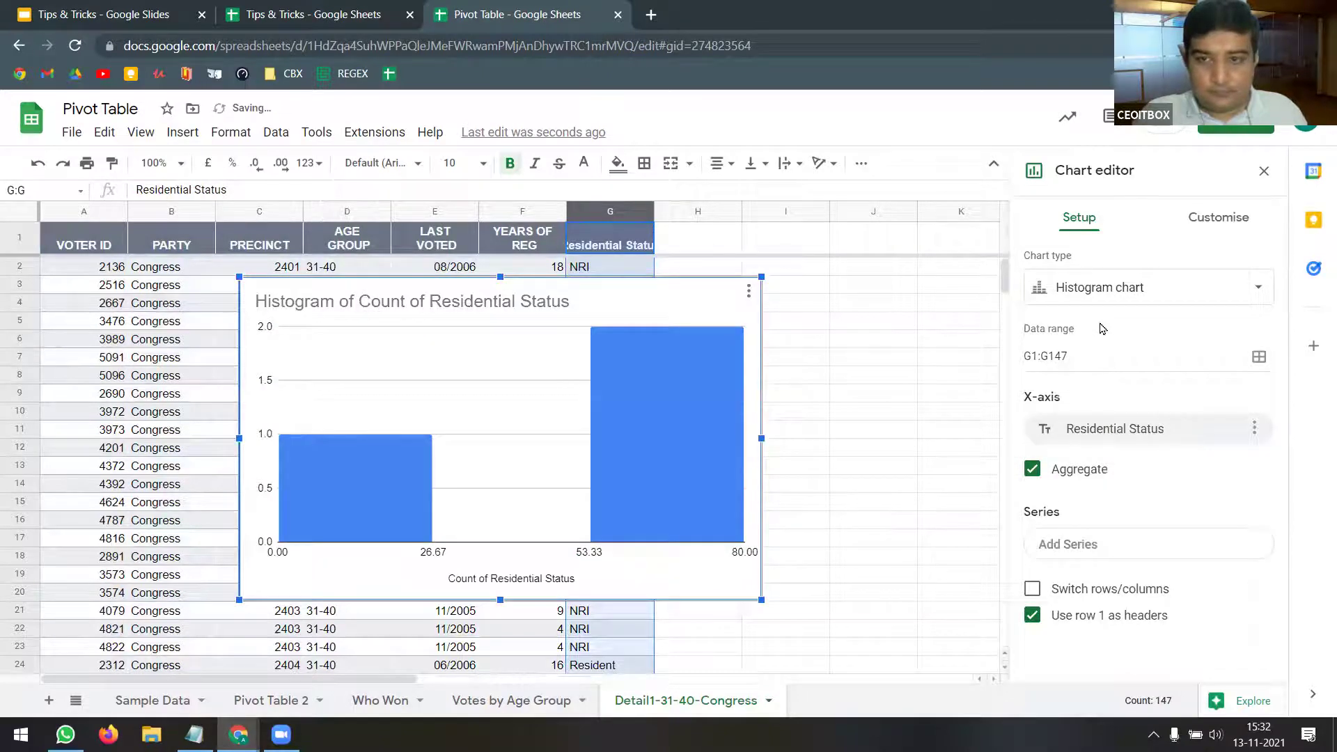
click(1192, 290)
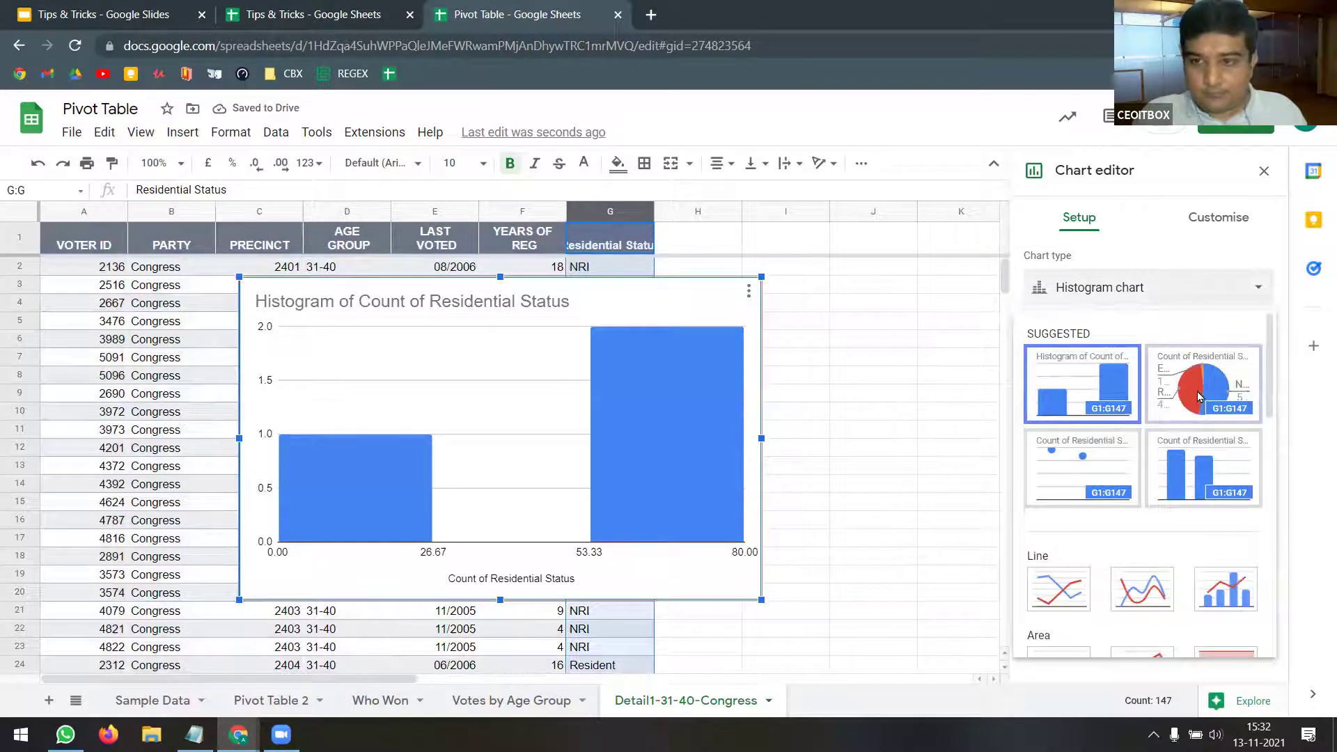
click(1197, 391)
drag(642, 291, 883, 286)
click(1264, 171)
- Drag the Residential Status pie chart to the right of the voter table
scroll(654, 686, right, 5)
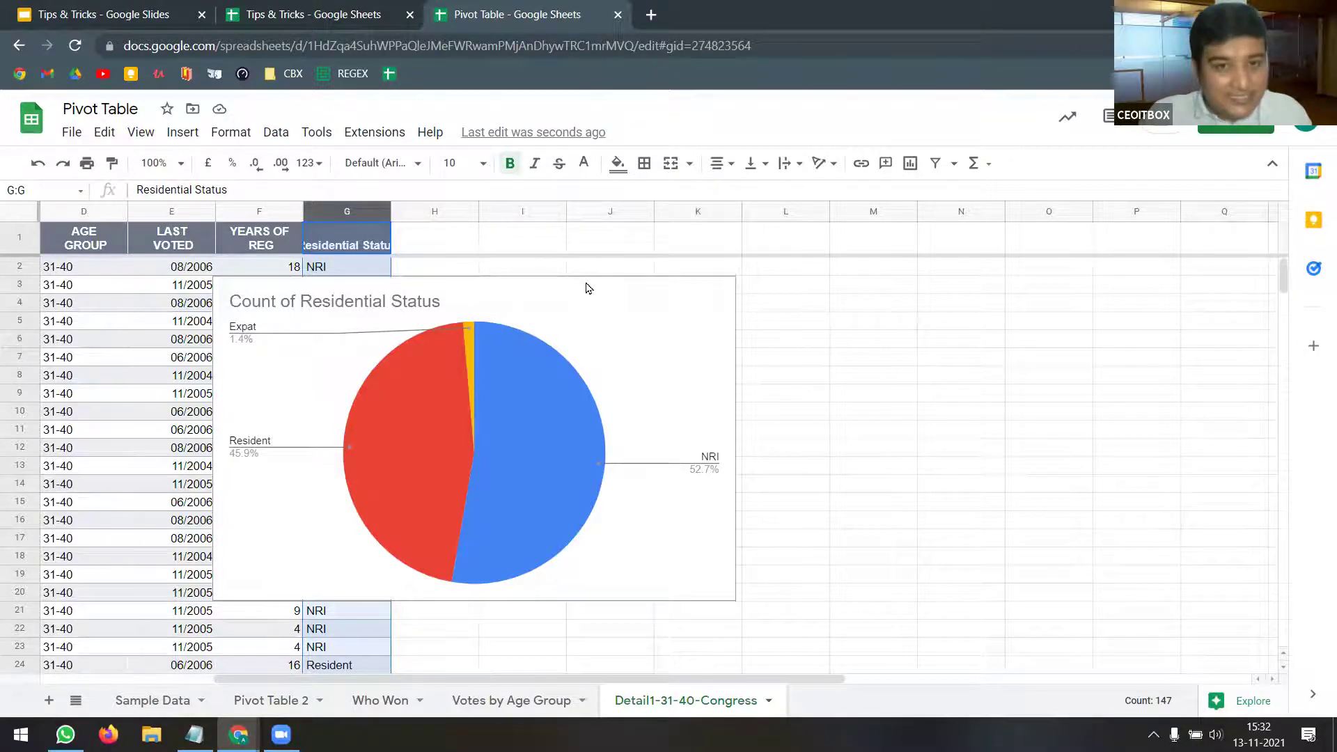
click(527, 288)
drag(555, 282, 905, 244)
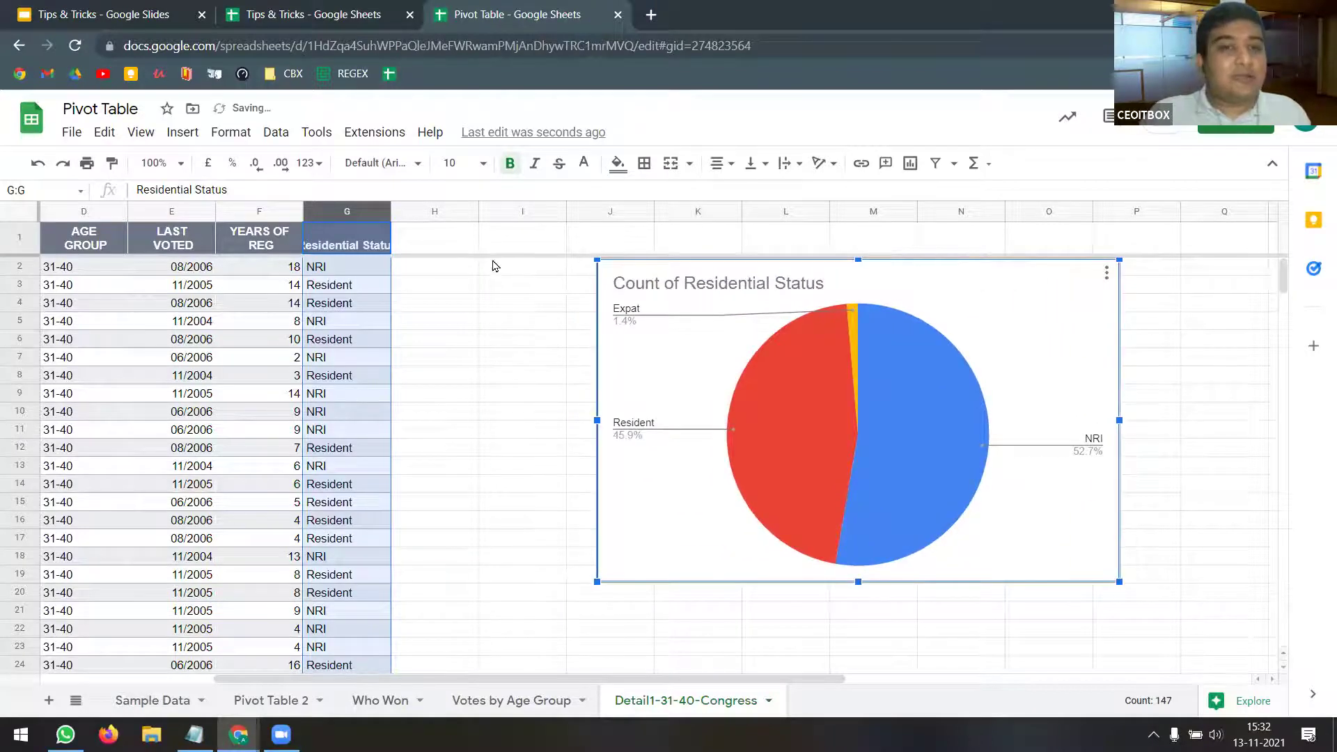
mouse_move(667, 426)
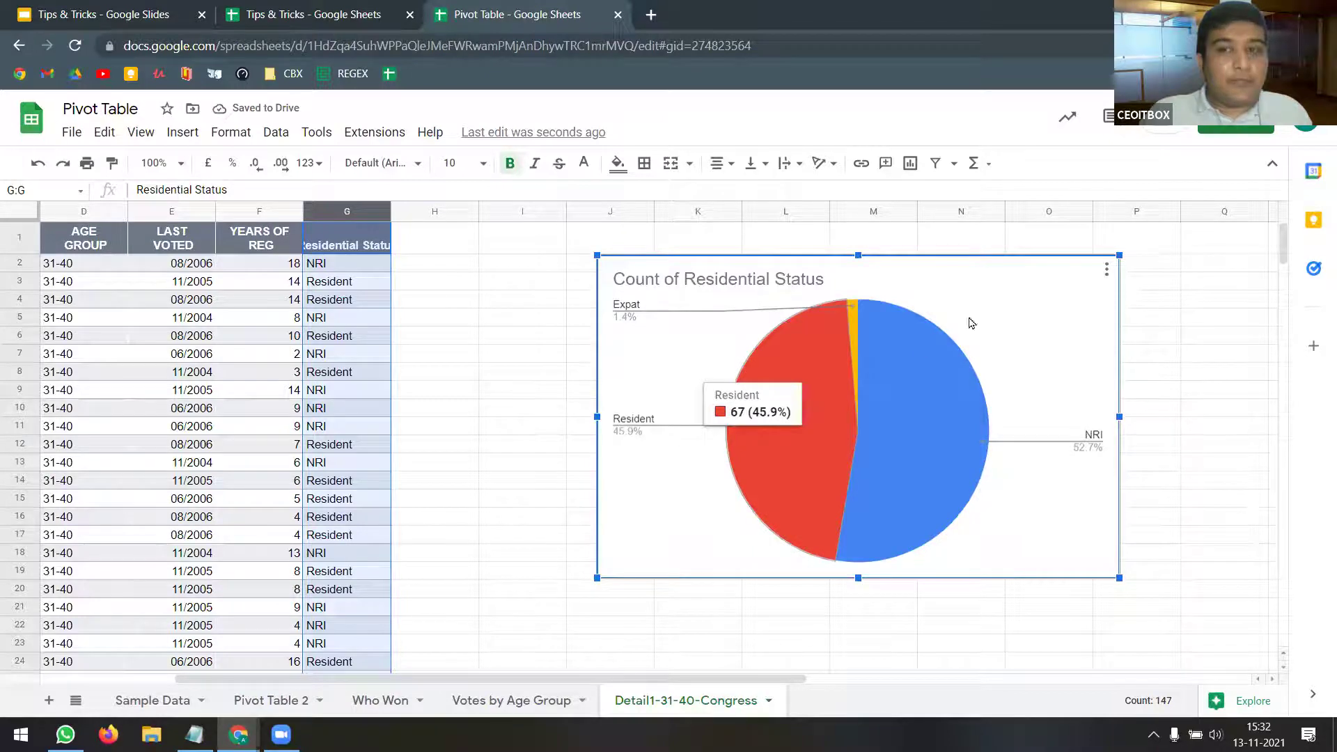
drag(1066, 258, 1142, 245)
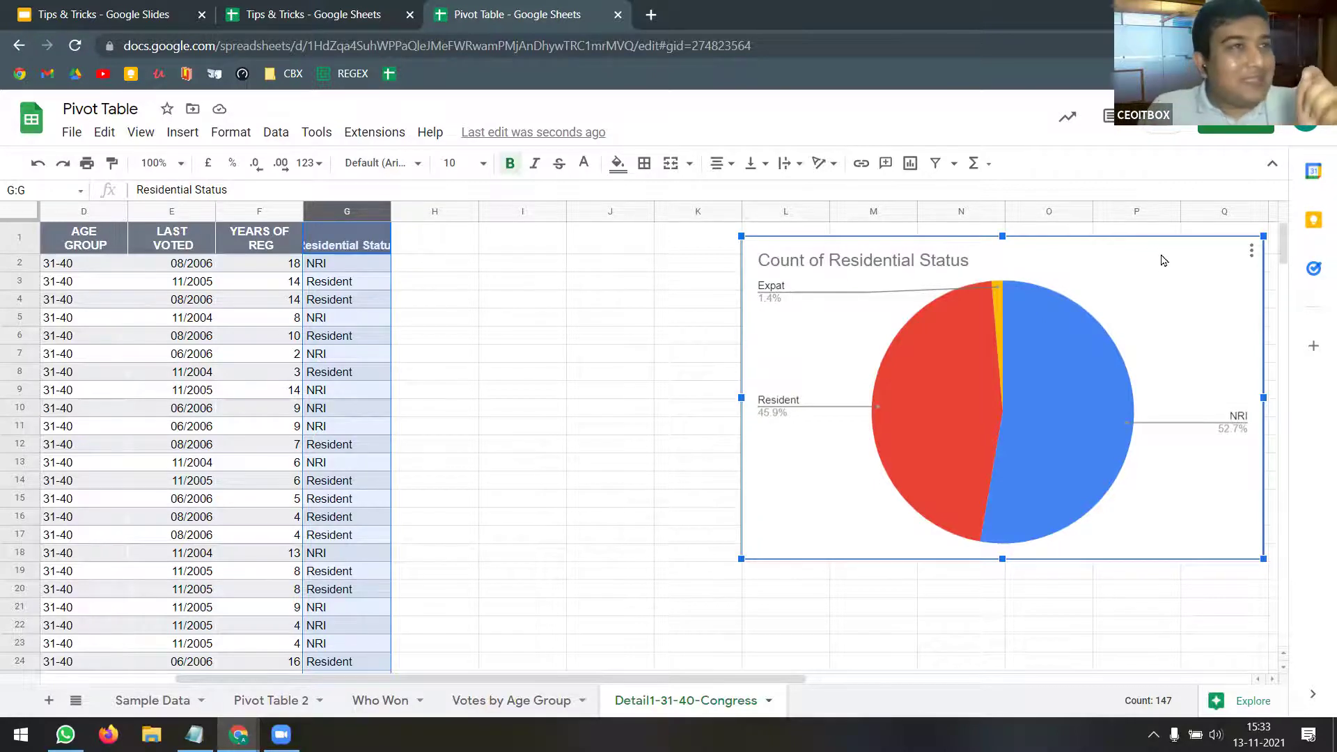
mouse_move(943, 401)
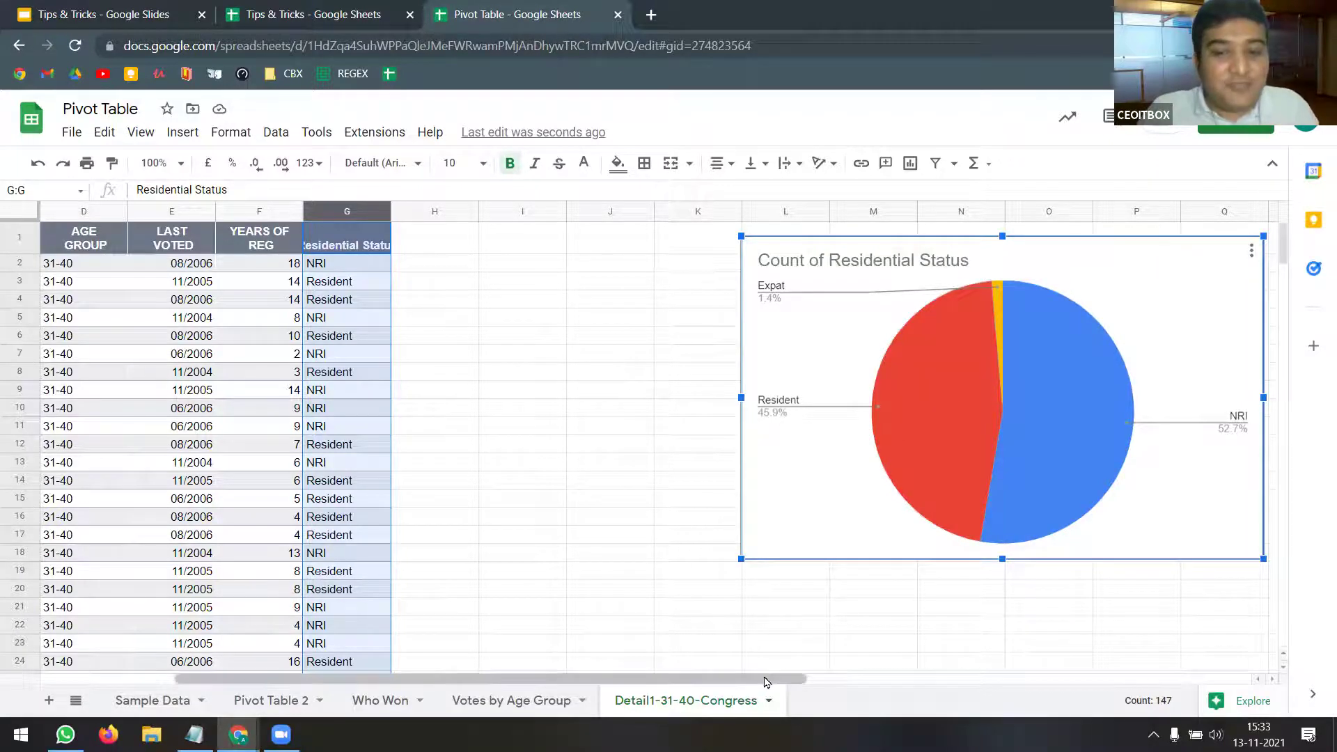
drag(766, 681, 533, 682)
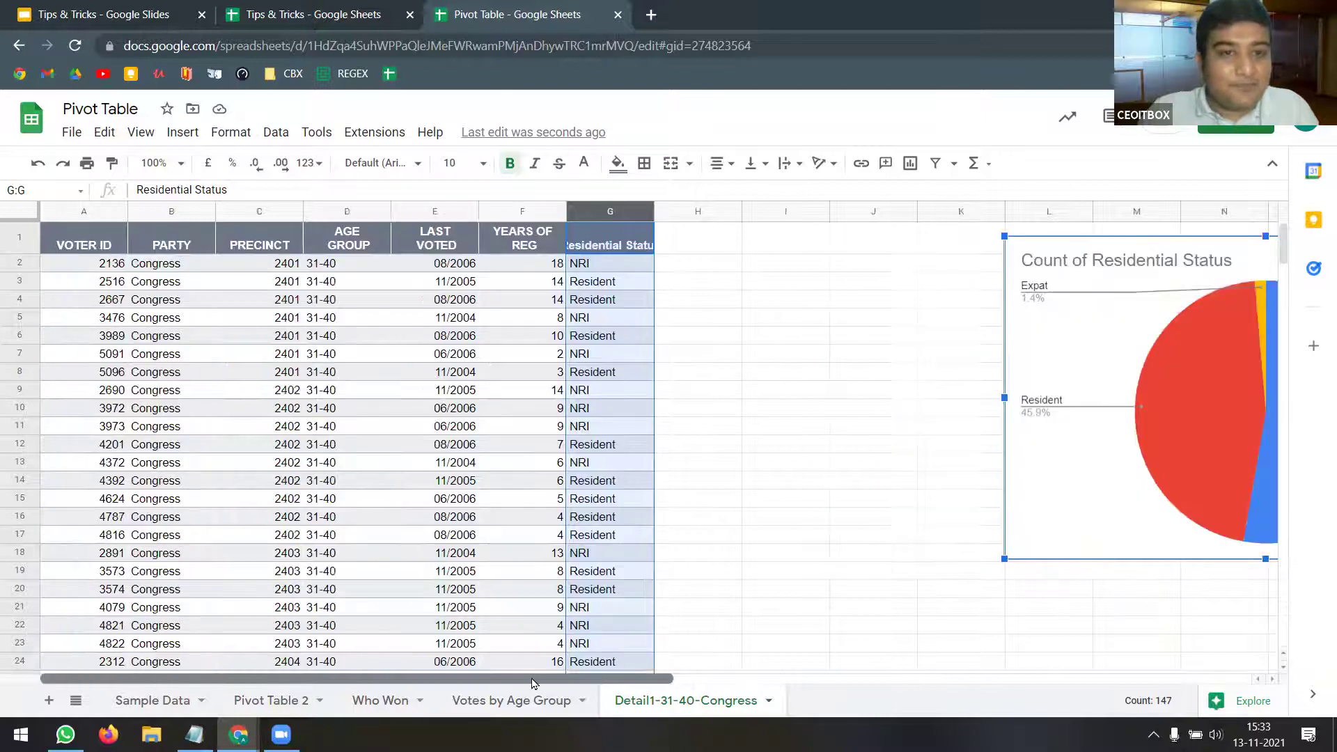
- Select data columns A through G, extending from column A with Shift+Right
click(78, 210)
key(shift+Right)
key(shift+Right)
key(shift+Right)
key(shift+Right)
key(shift+Right)
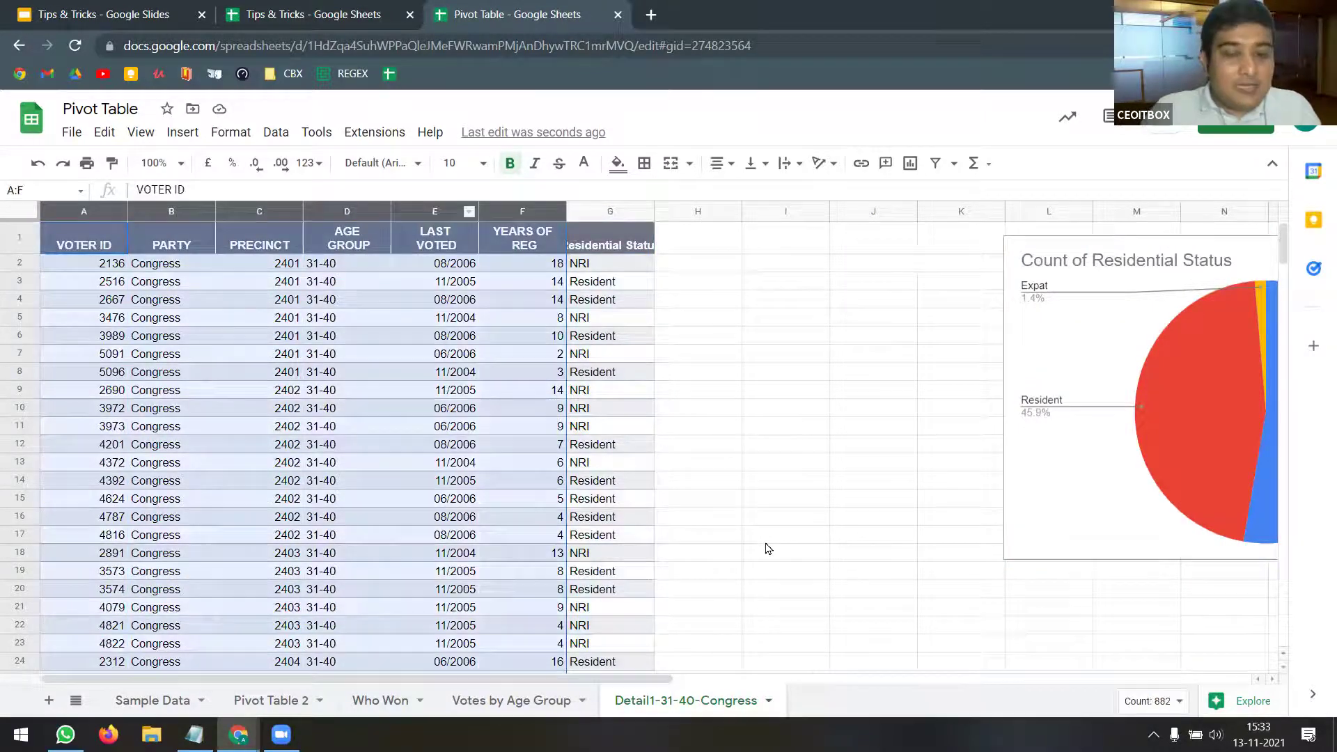
key(shift+Right)
- Drag the Residential Status pie chart further right to around columns N–R
scroll(761, 673, right, 2)
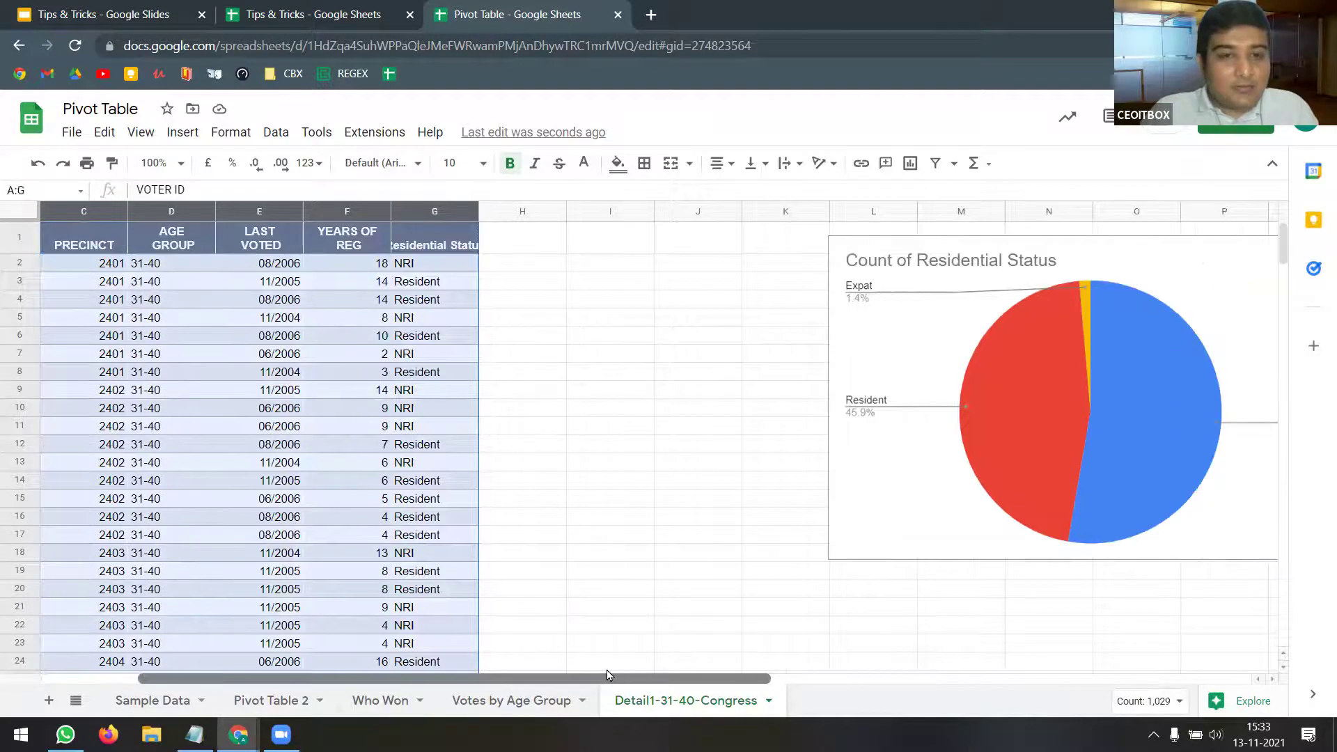
scroll(738, 358, left, 2)
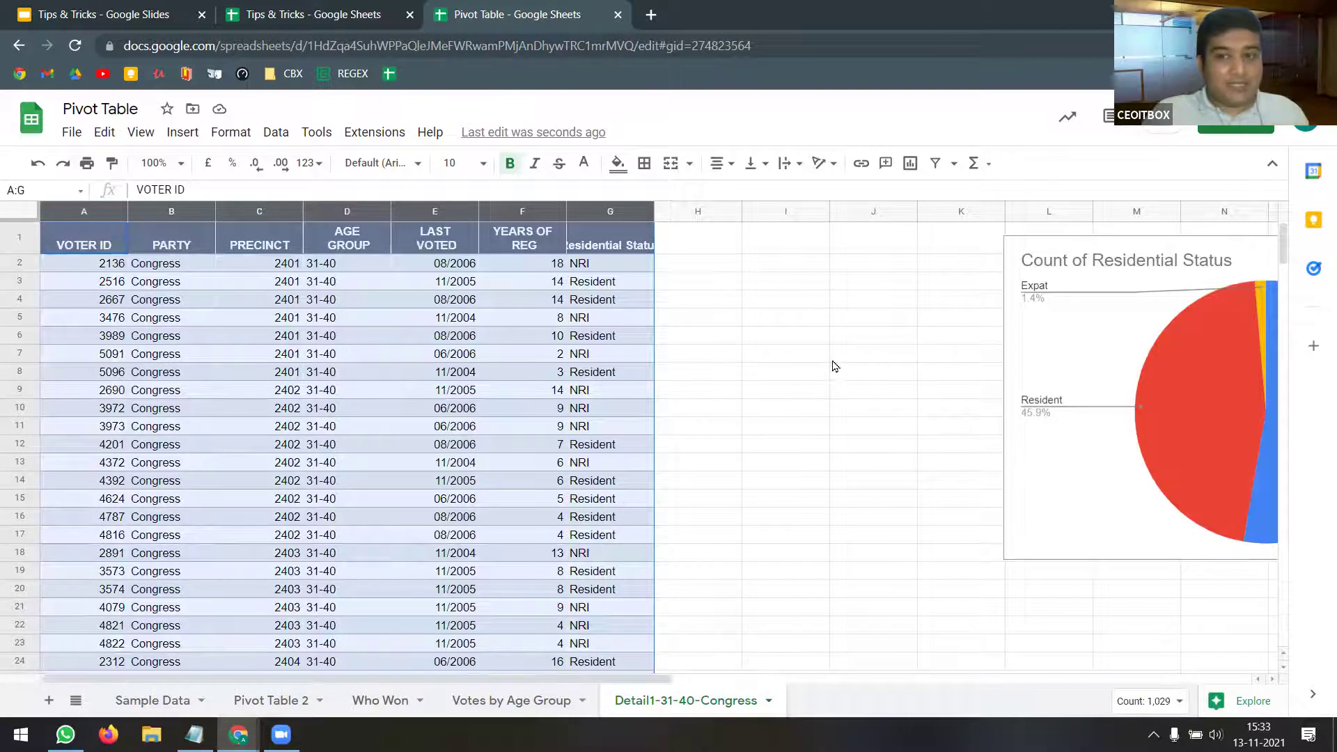
scroll(828, 362, down, 10)
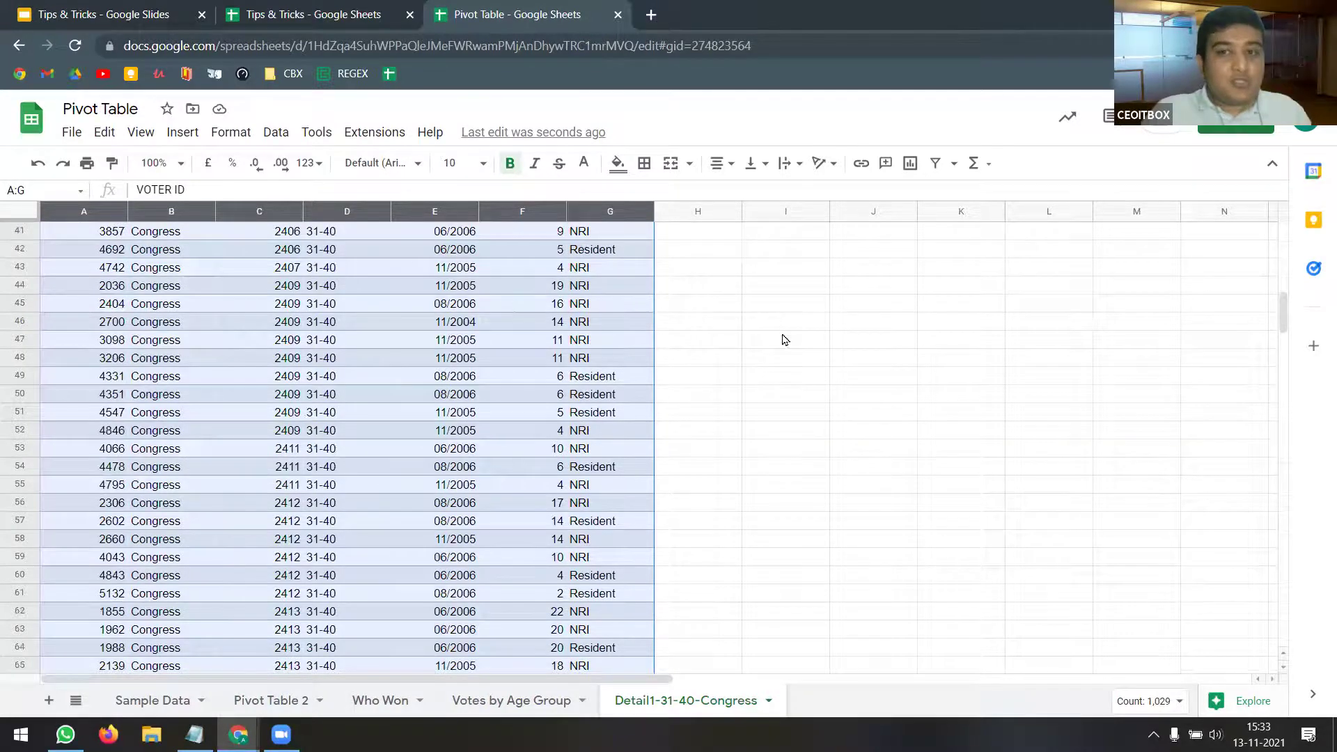
scroll(785, 337, up, 10)
scroll(845, 530, down, 5)
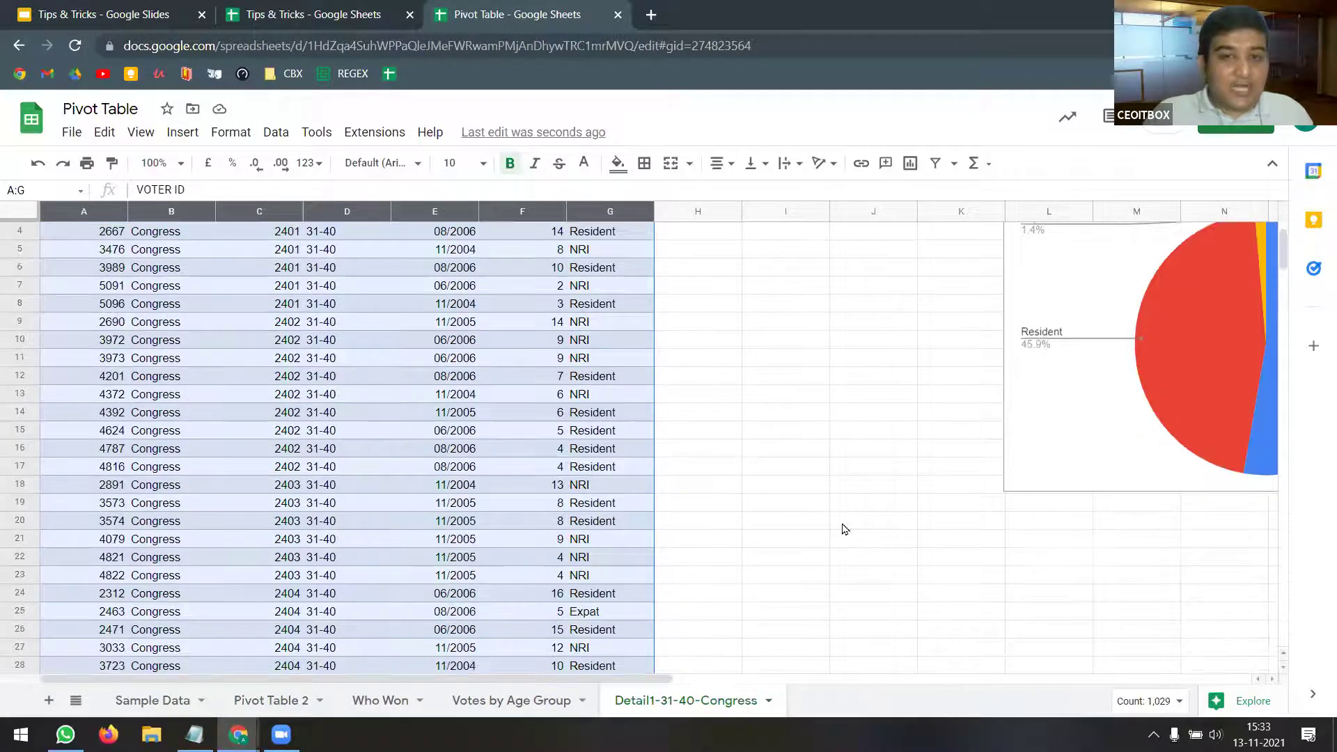
scroll(845, 543, up, 5)
scroll(845, 557, right, 1)
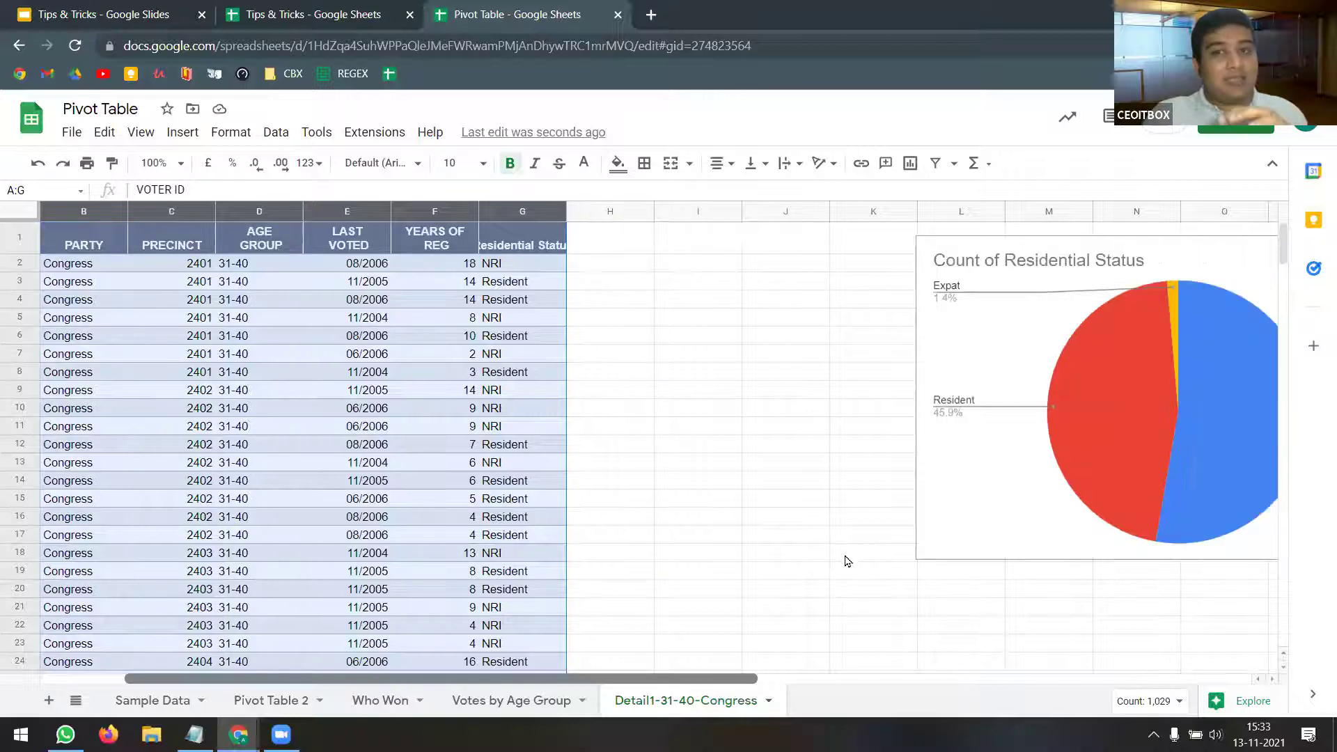
scroll(277, 361, right, 3)
scroll(282, 363, down, 3)
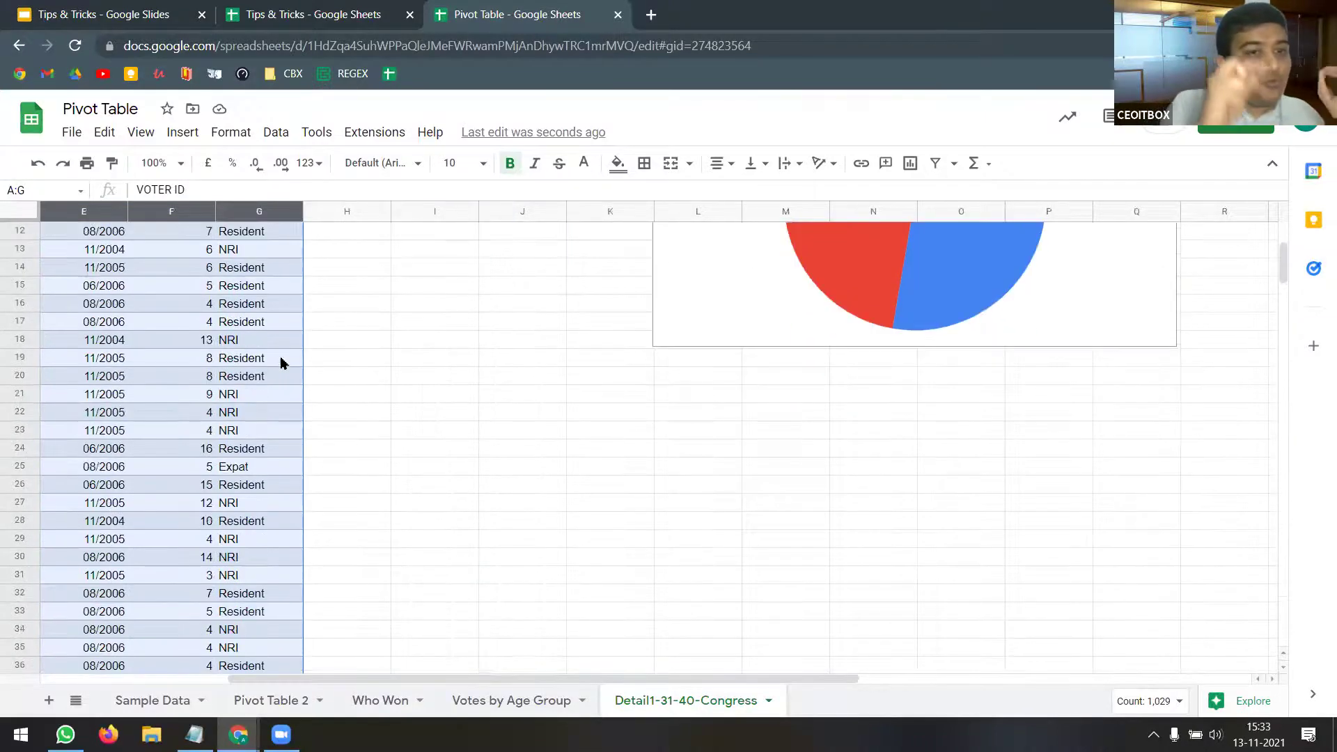
scroll(282, 362, down, 1)
scroll(282, 362, up, 5)
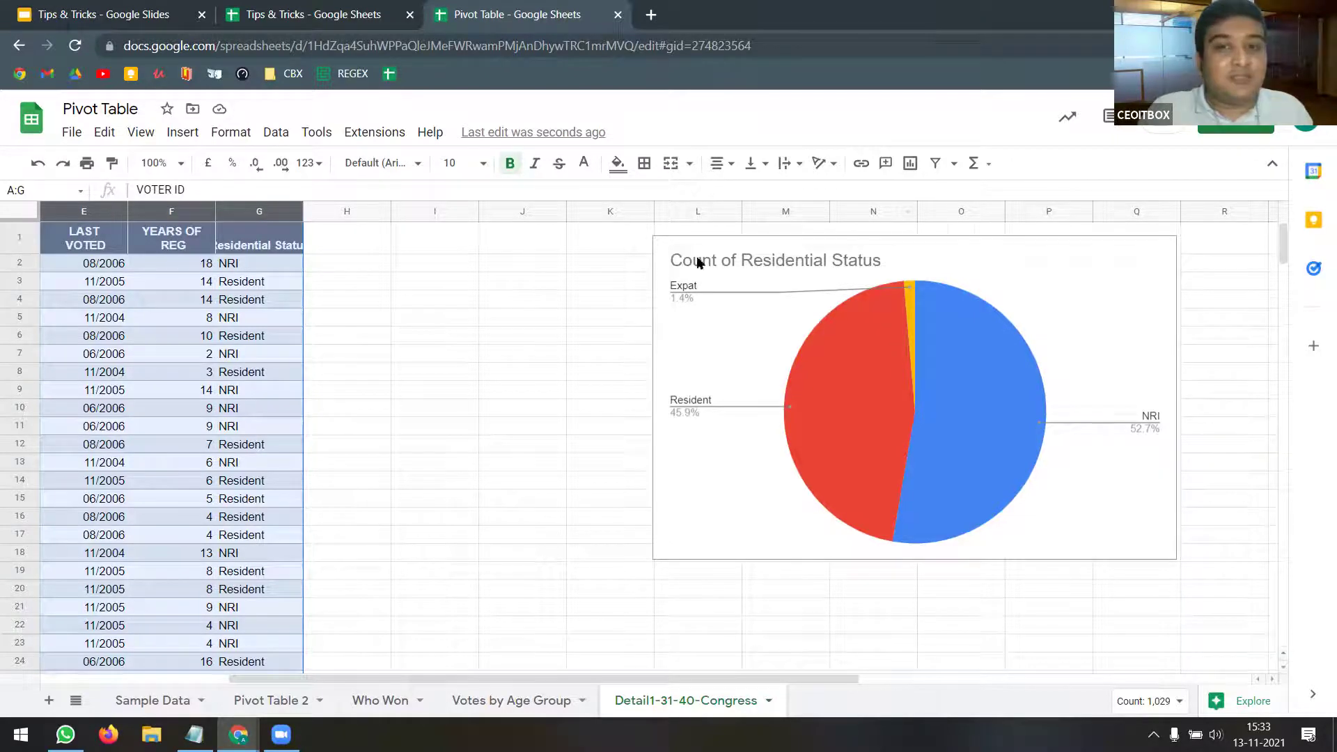
click(999, 256)
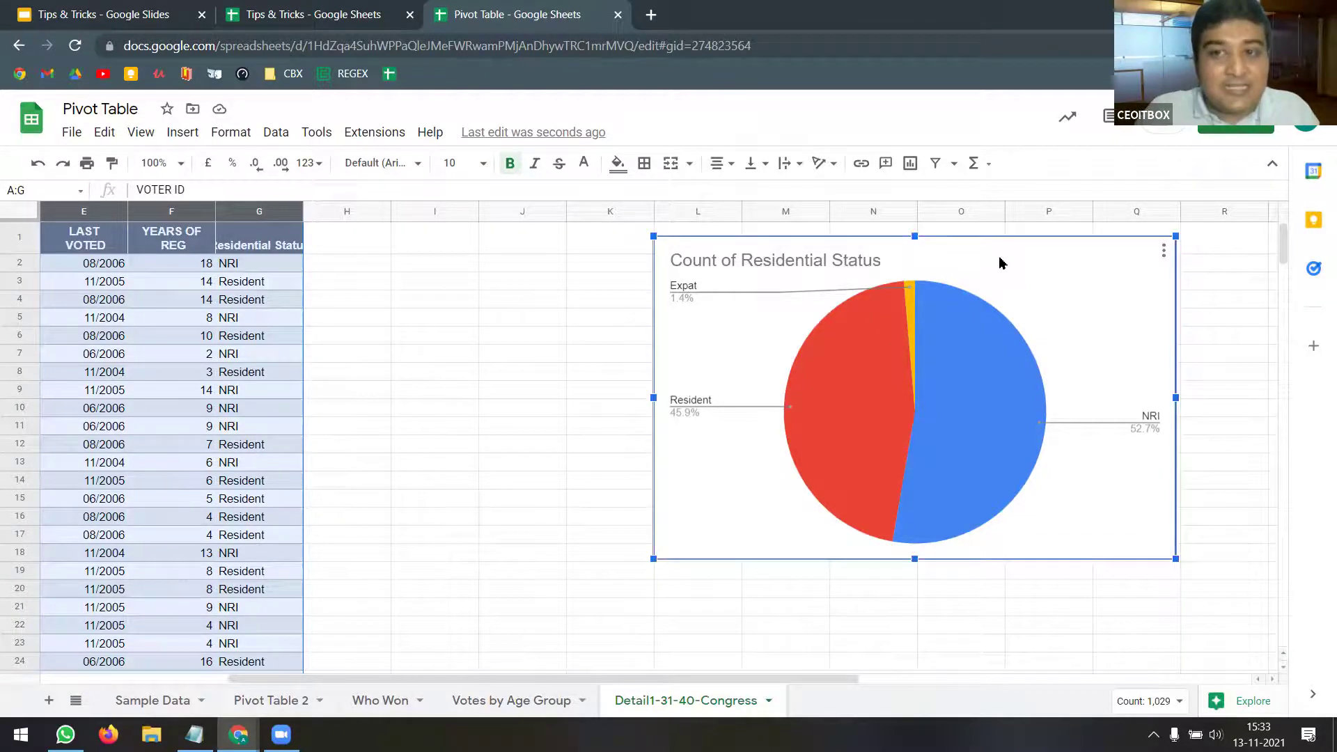
drag(999, 255, 1190, 248)
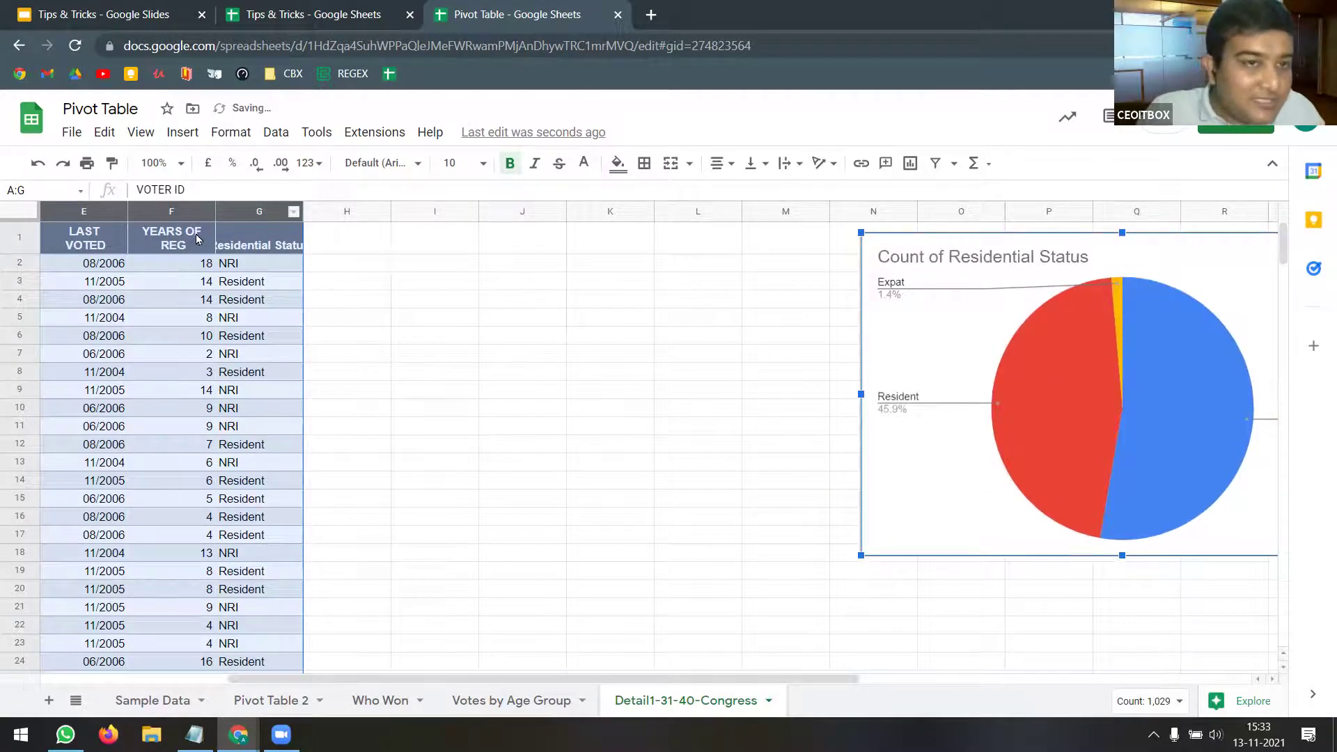
- Insert a table chart of the voter data and move it up and to the right
click(183, 132)
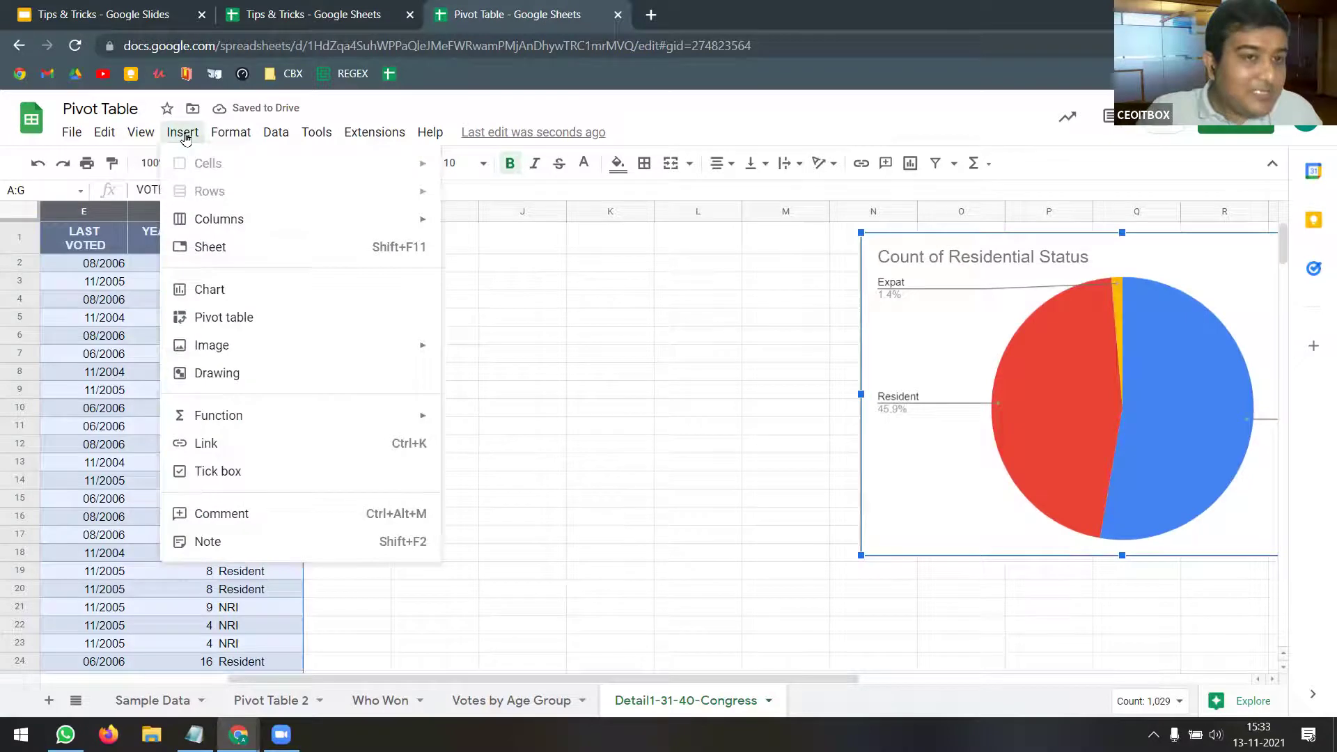
key(Escape)
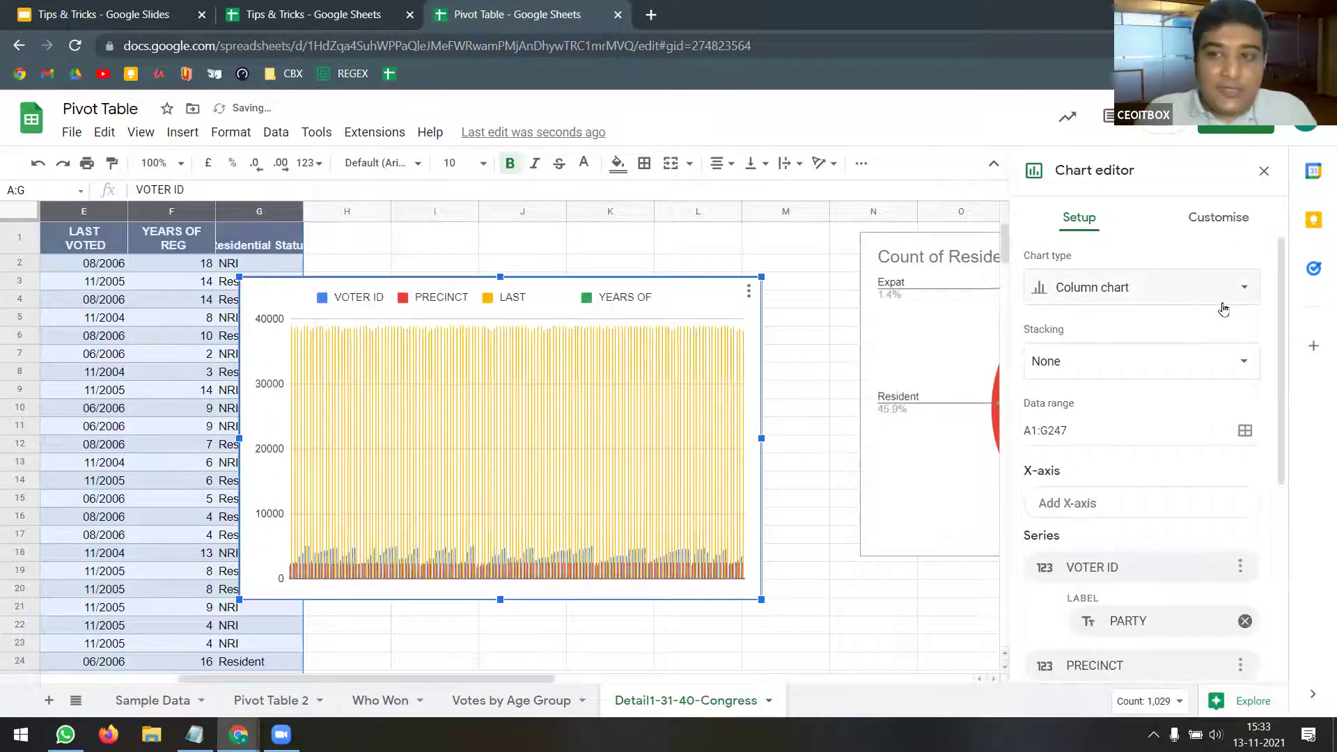
click(1223, 290)
scroll(1138, 394, down, 1)
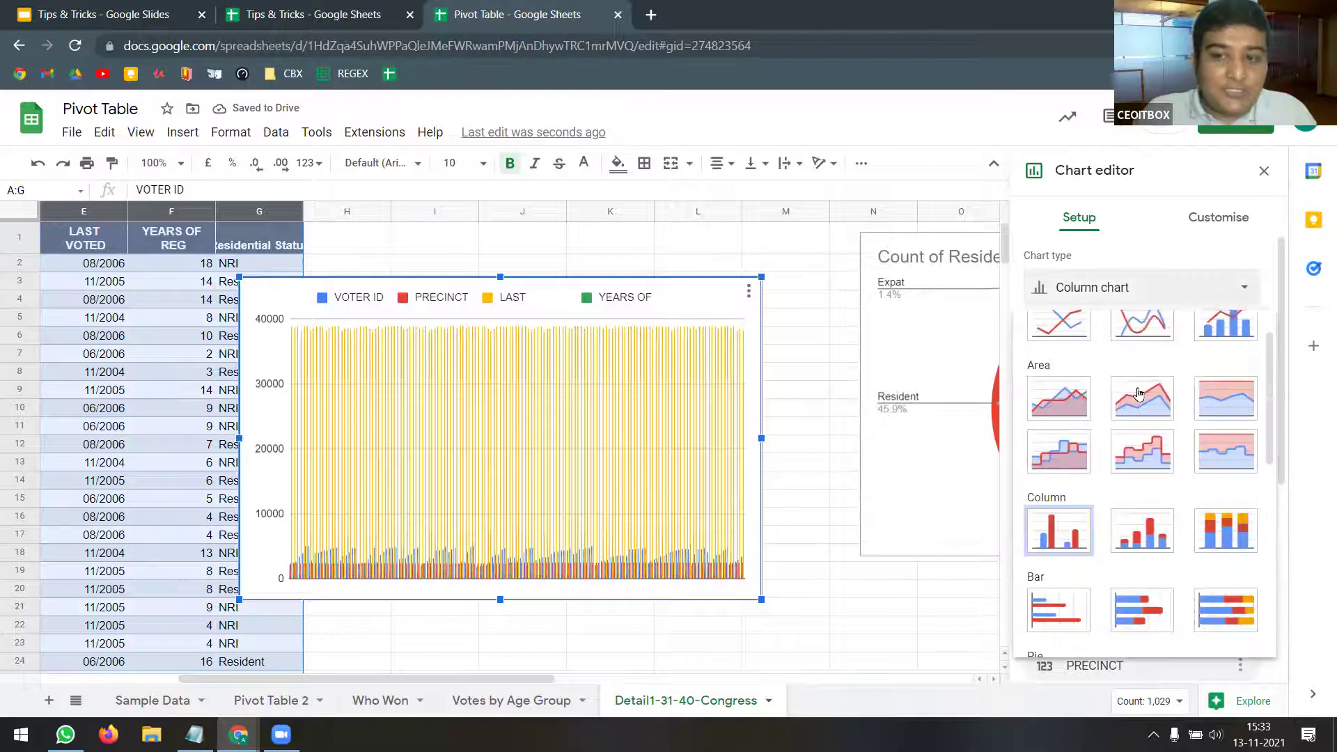
scroll(1139, 393, down, 6)
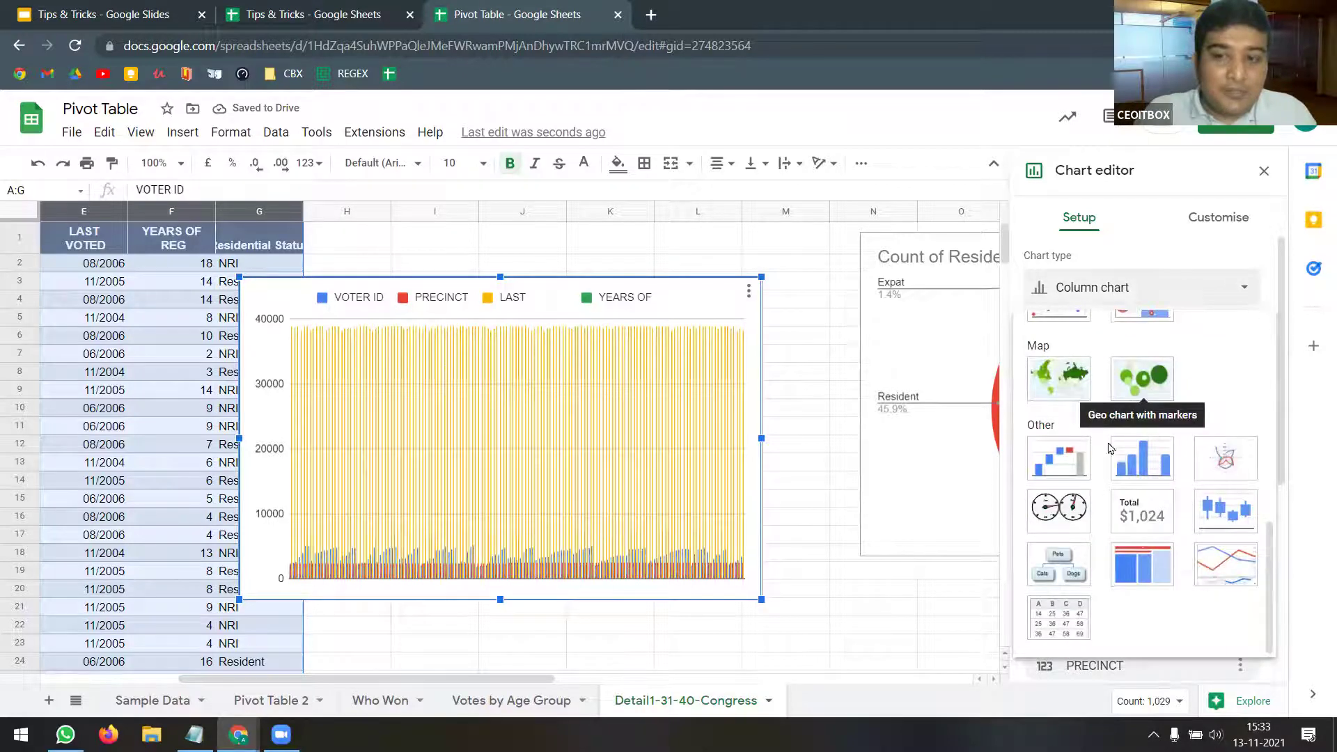
click(1064, 624)
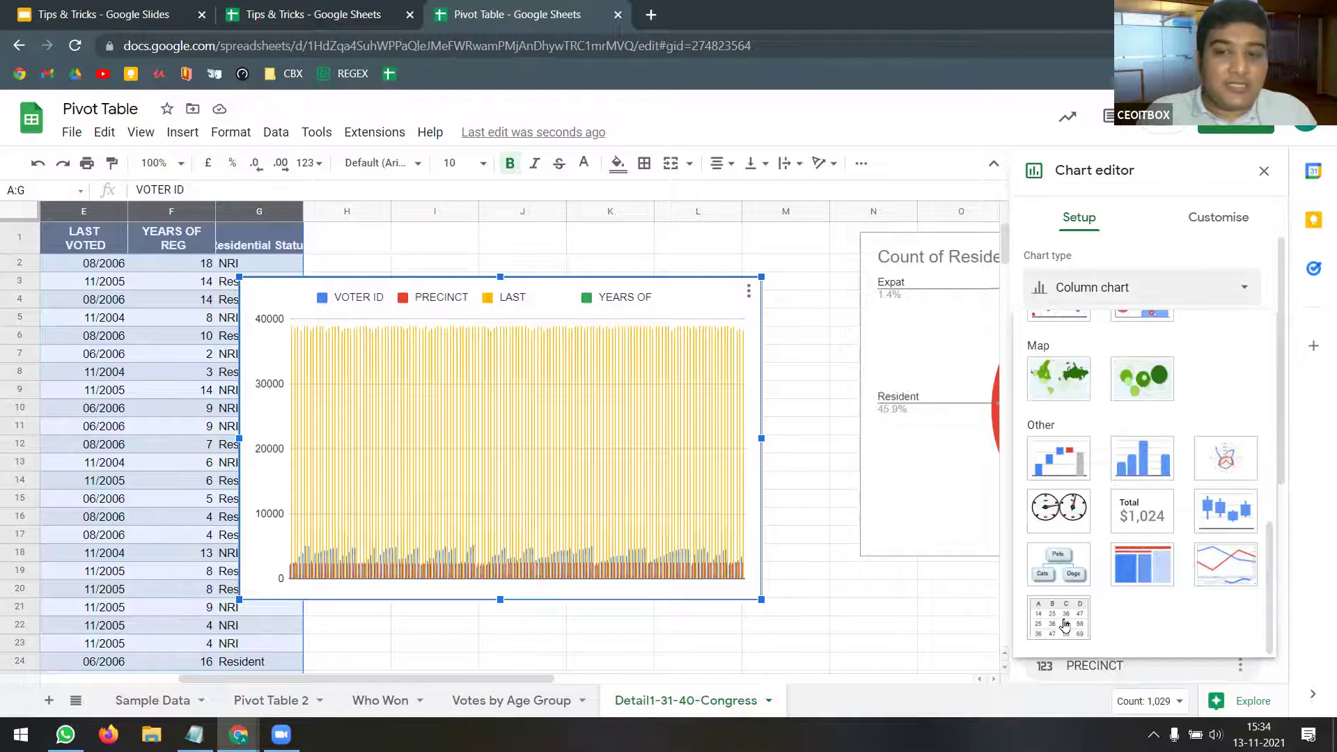
drag(540, 290, 617, 235)
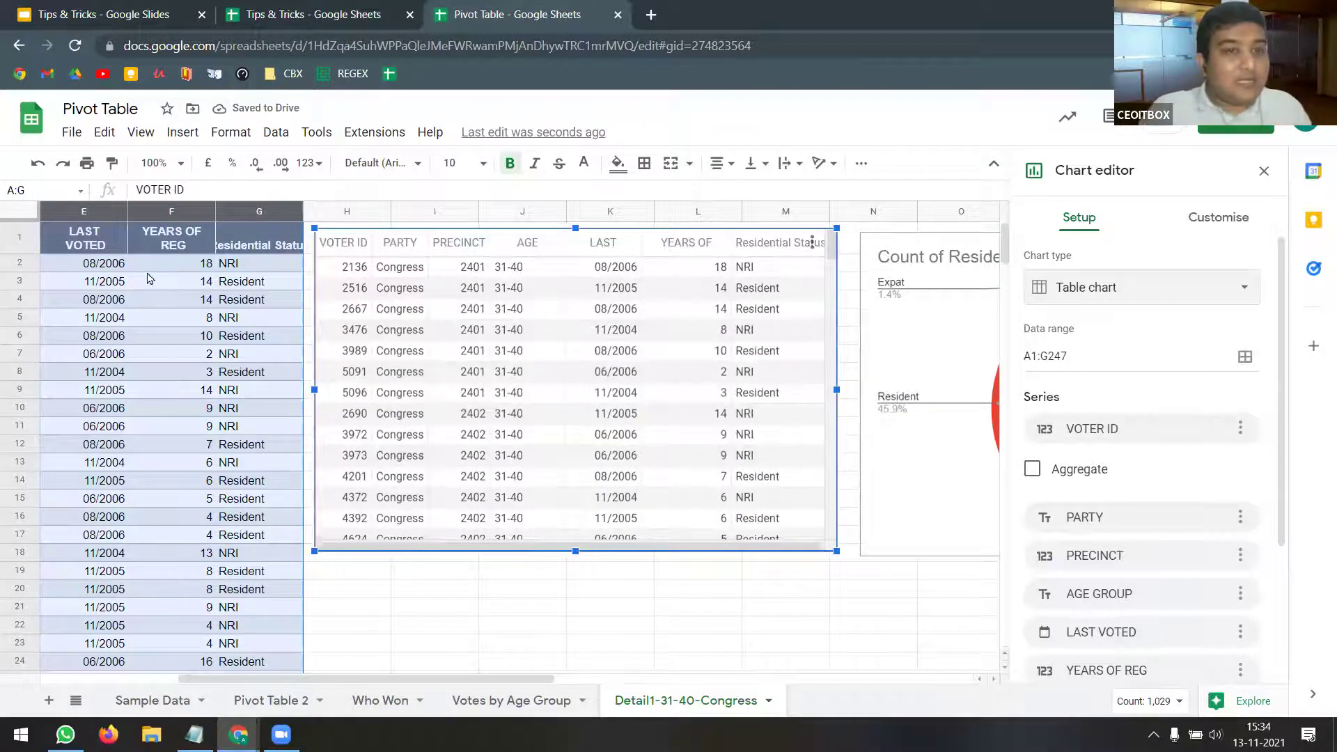
click(263, 263)
- Select columns A–G and hide them, leaving both charts showing No data
click(261, 212)
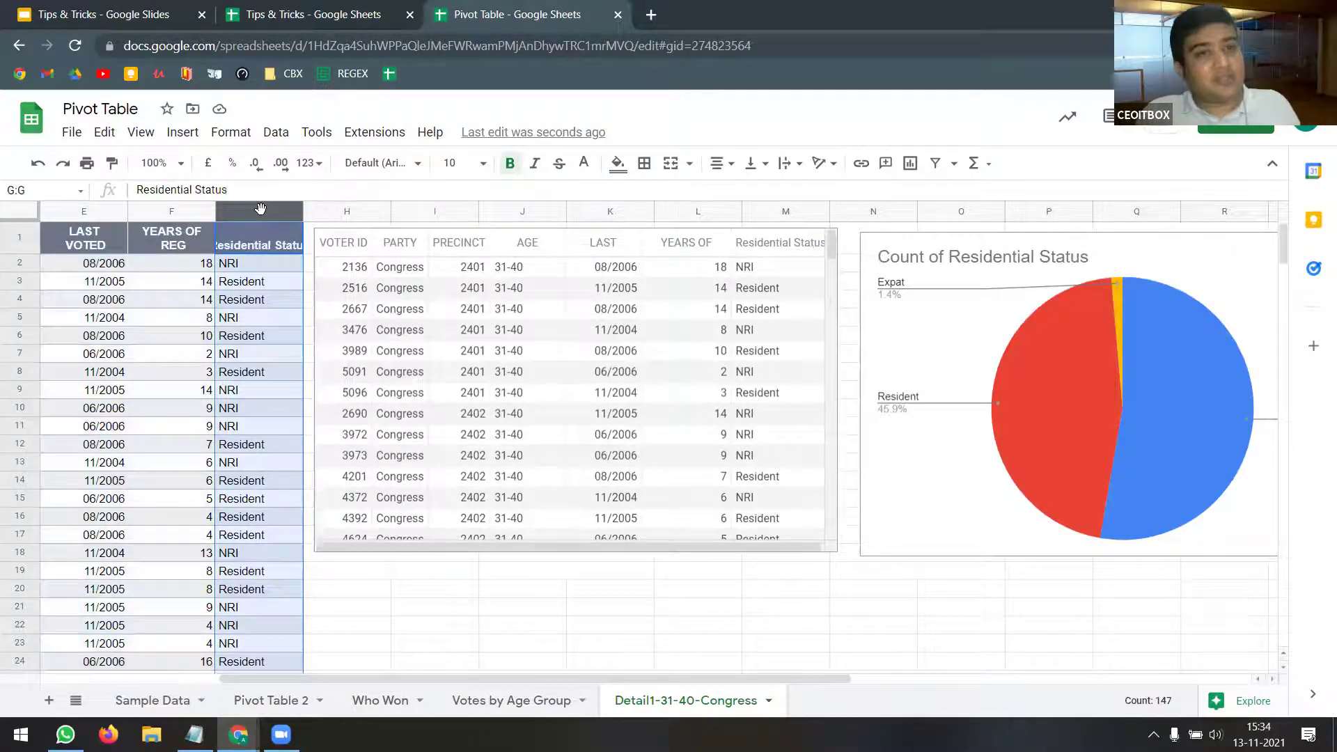
drag(21, 220, 94, 238)
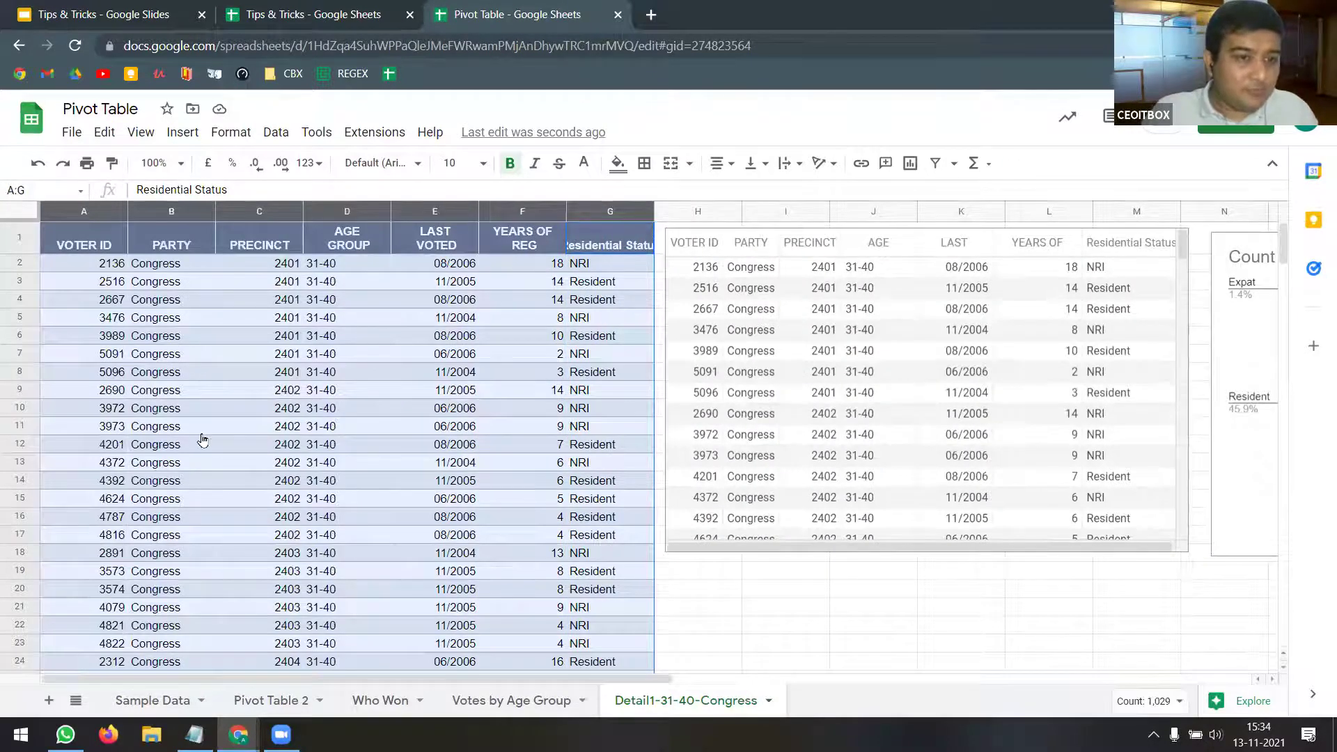
right_click(187, 468)
click(187, 460)
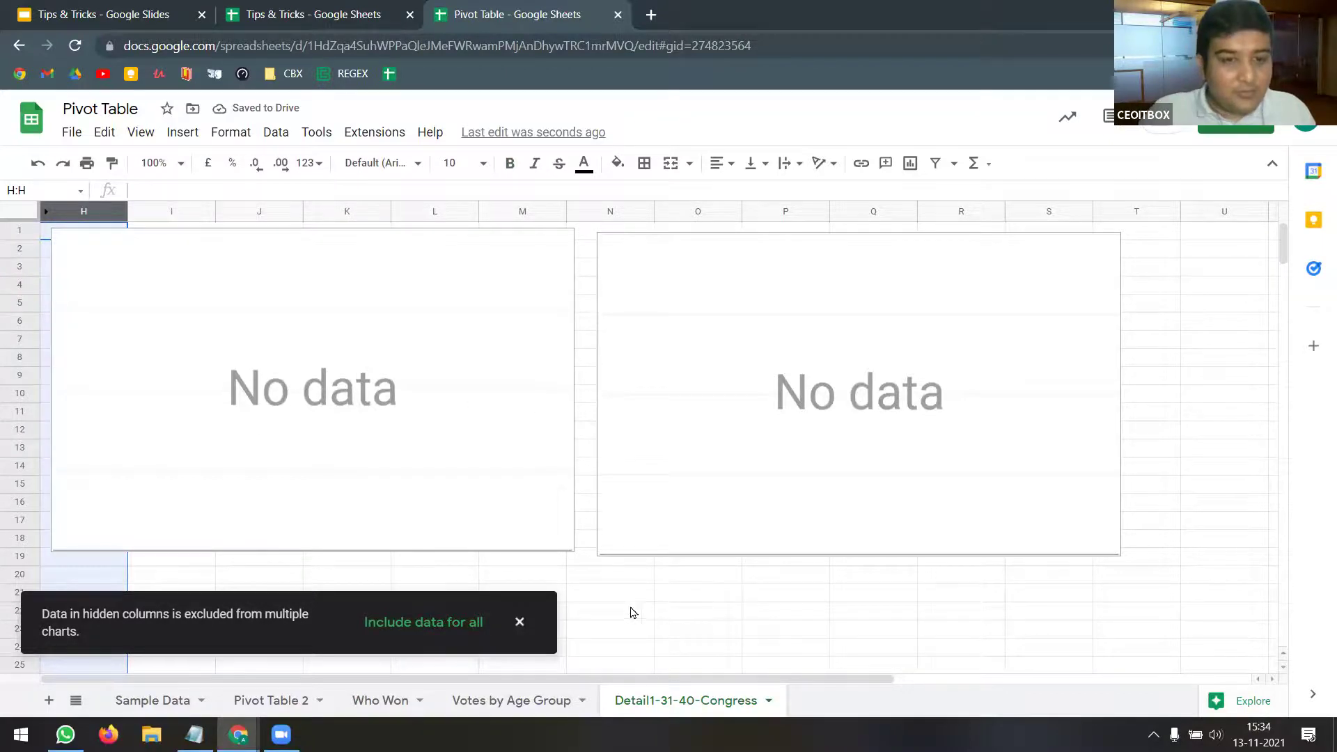
- Unhide columns A–G and paste their data into a new Sheet2
key(ctrl+z)
key(ctrl+c)
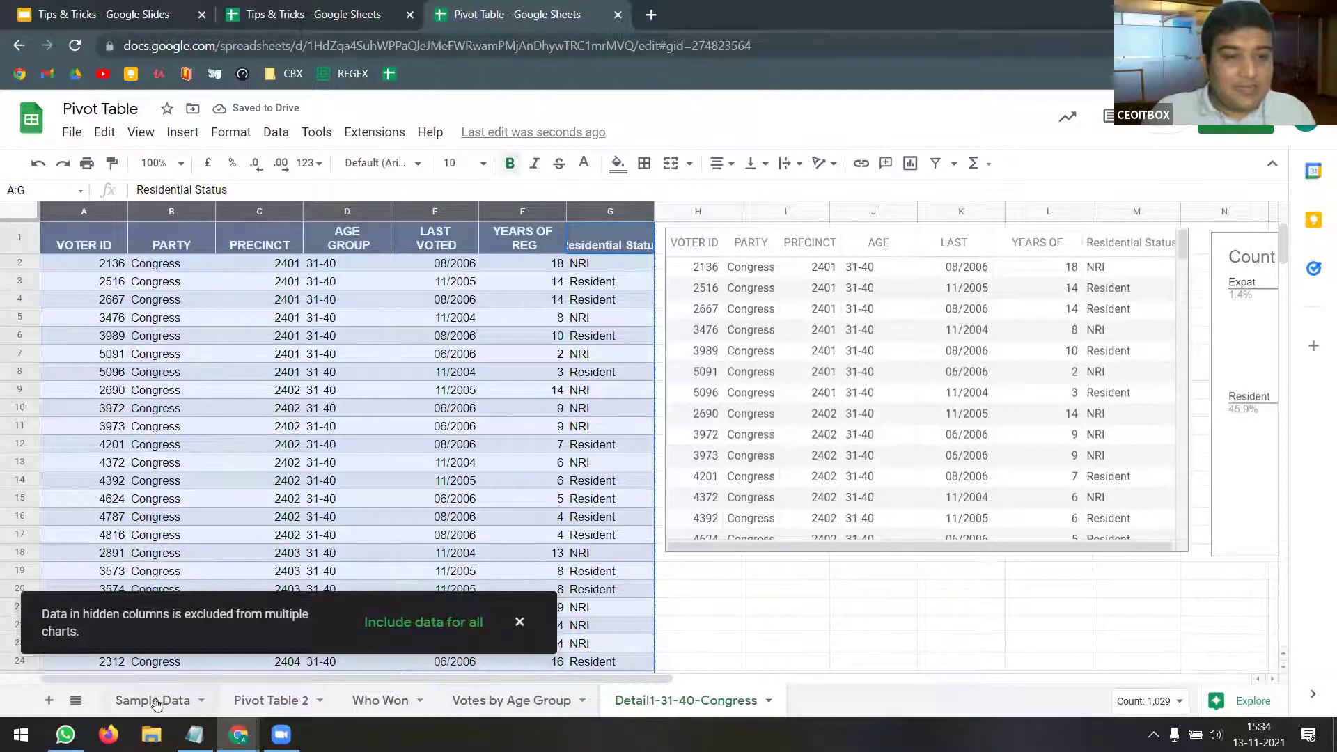
click(49, 700)
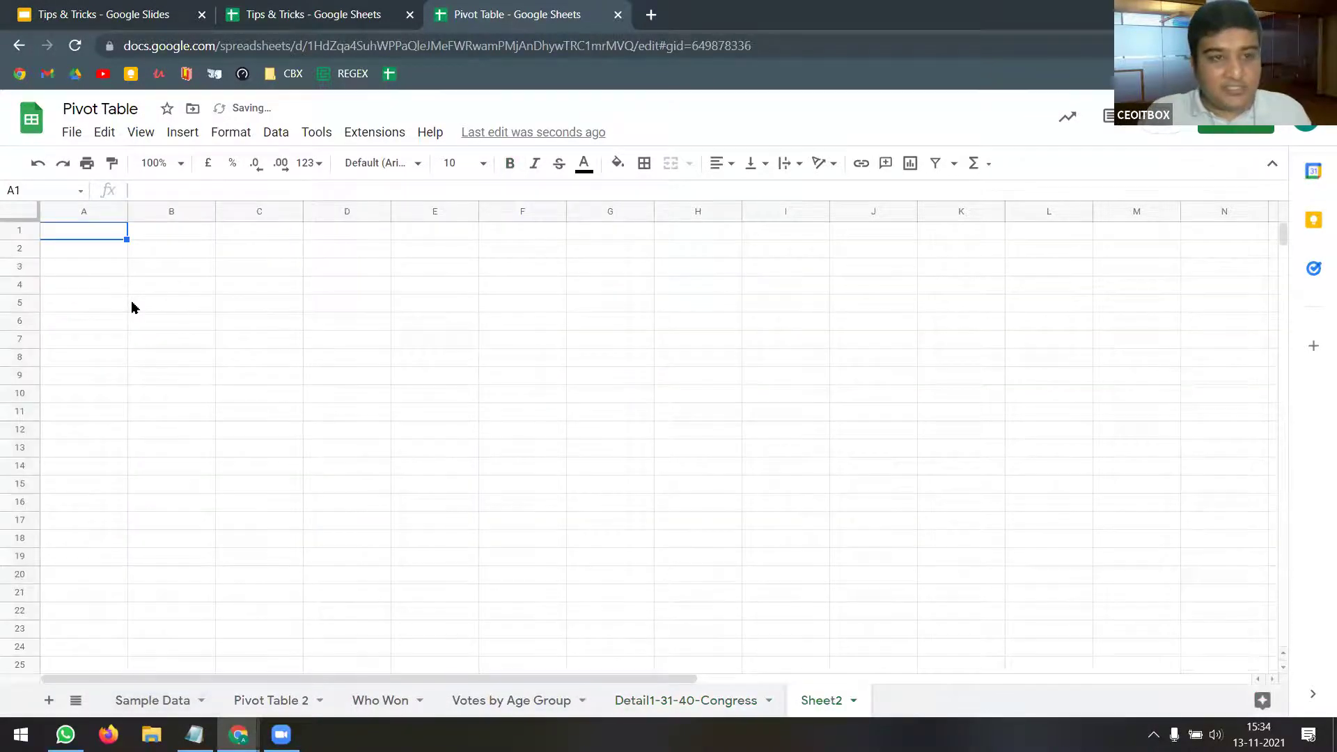
key(ctrl+v)
- Delete columns A–G on the Detail1-31-40-Congress sheet
click(729, 709)
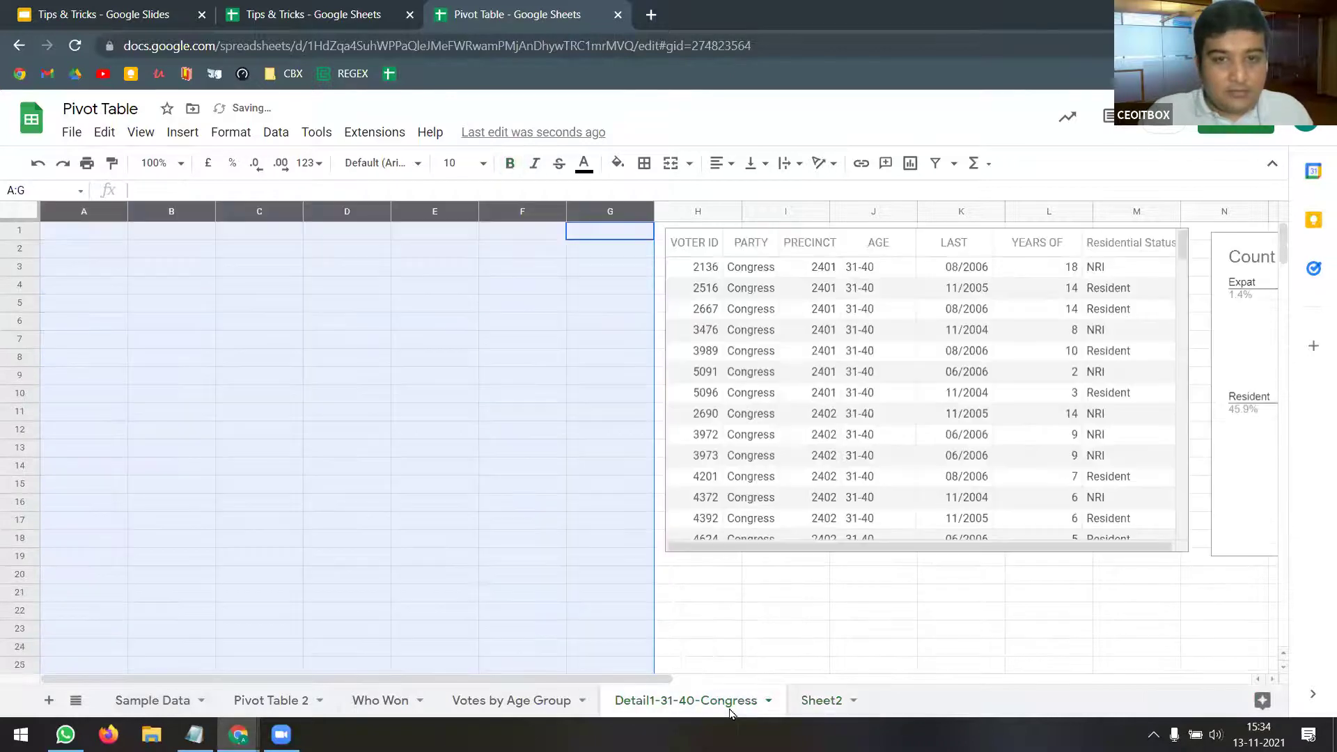
click(739, 594)
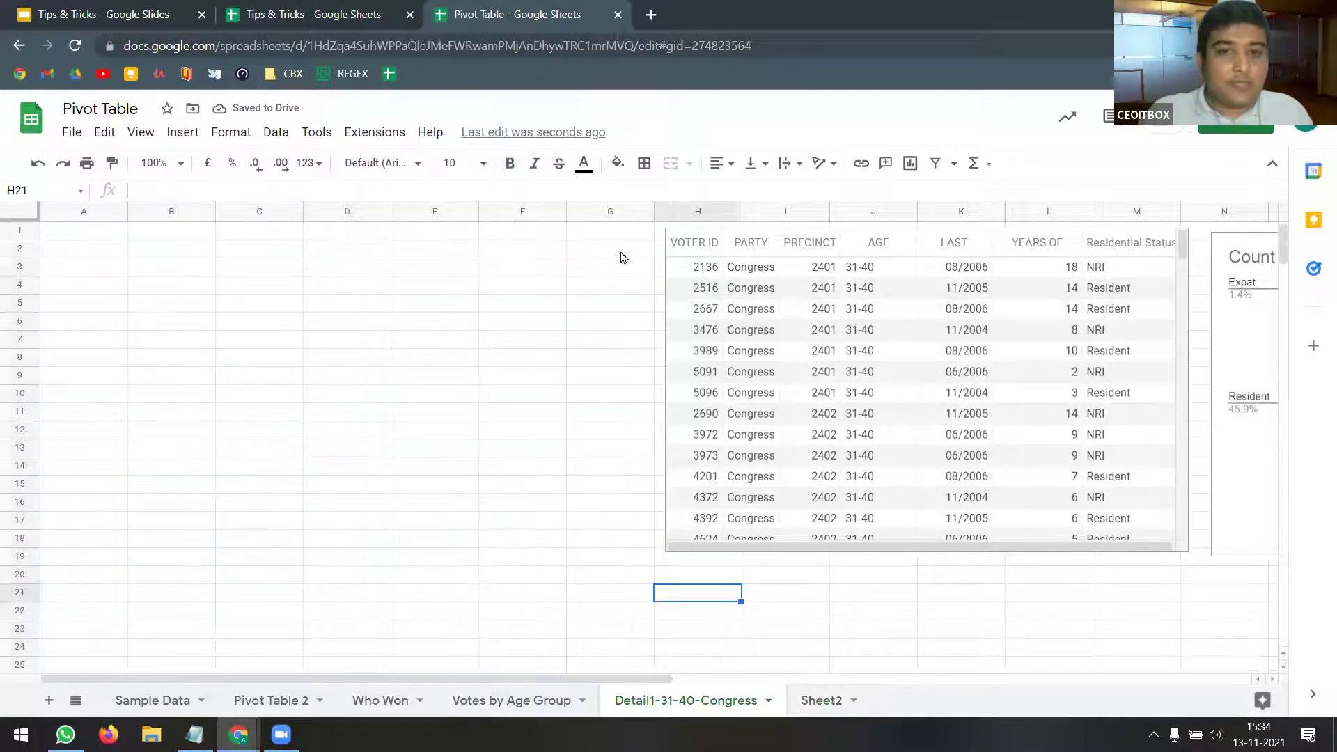
drag(610, 211, 26, 216)
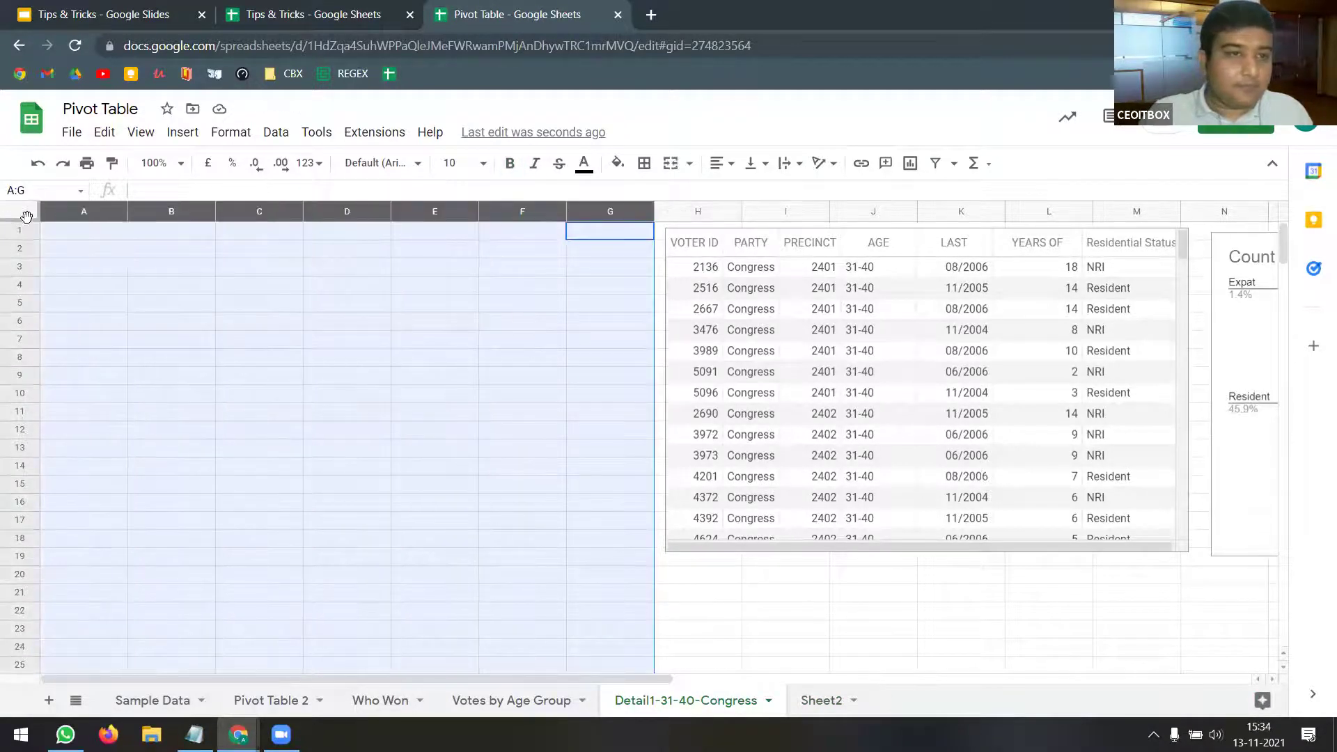
right_click(89, 212)
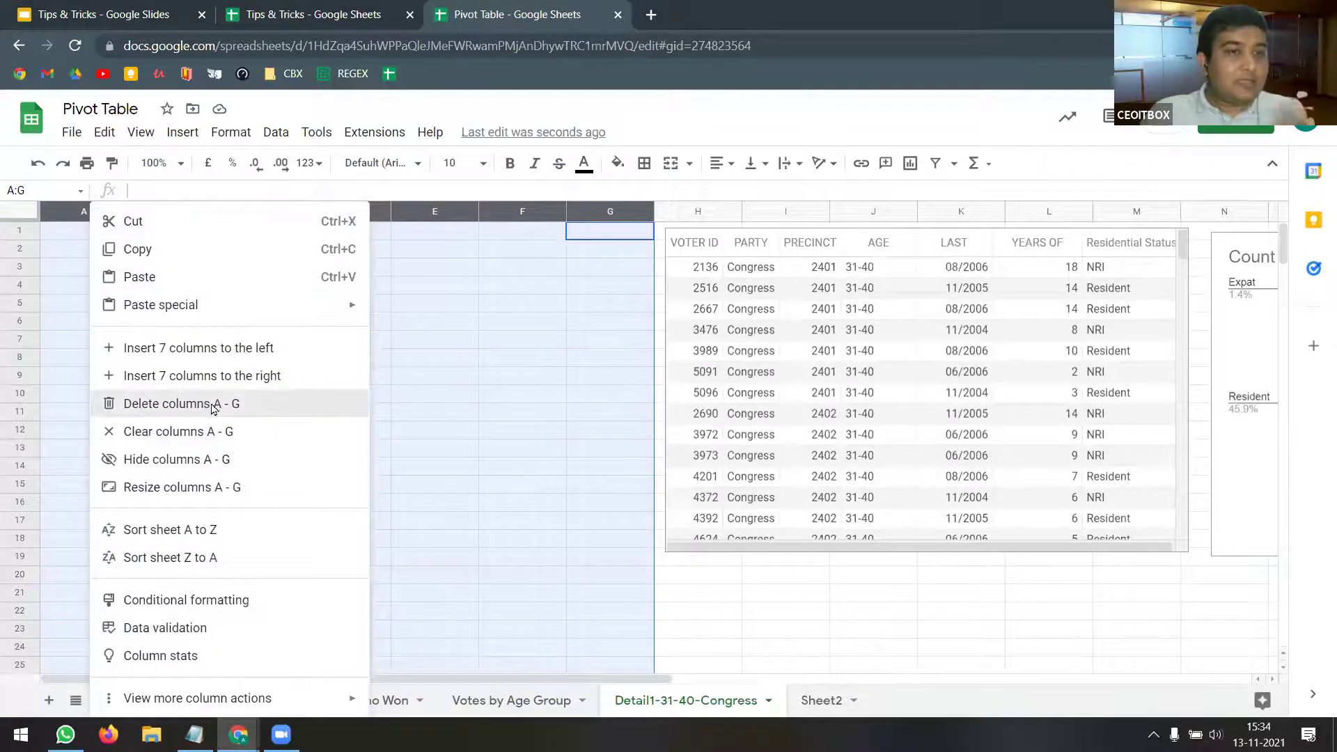
click(279, 405)
- Enlarge the table chart across columns A–F and stretch it down to show more rows
click(572, 551)
drag(572, 552, 468, 561)
drag(324, 558, 315, 664)
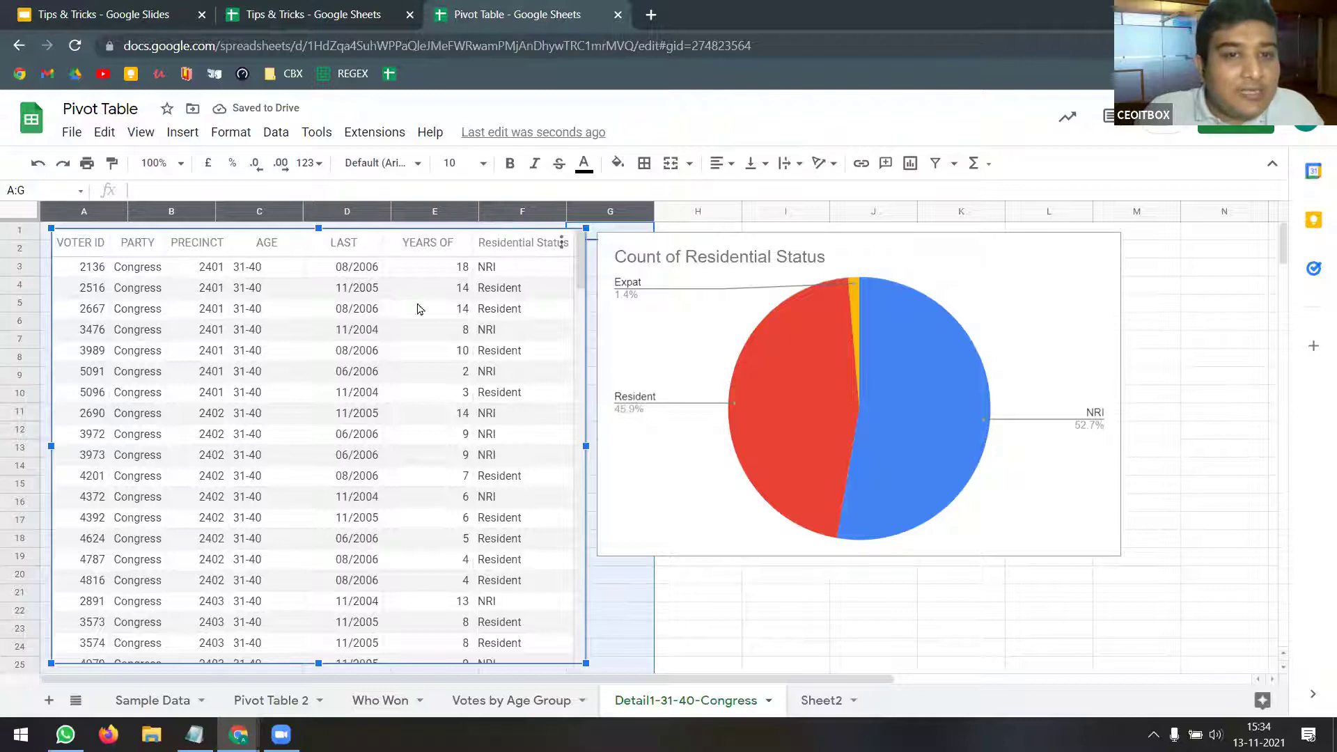
- Scroll the sheet to review the table chart beside the Residential Status pie chart
scroll(369, 338, down, 20)
scroll(369, 339, down, 10)
scroll(369, 341, up, 10)
scroll(369, 344, up, 20)
scroll(398, 347, up, 2)
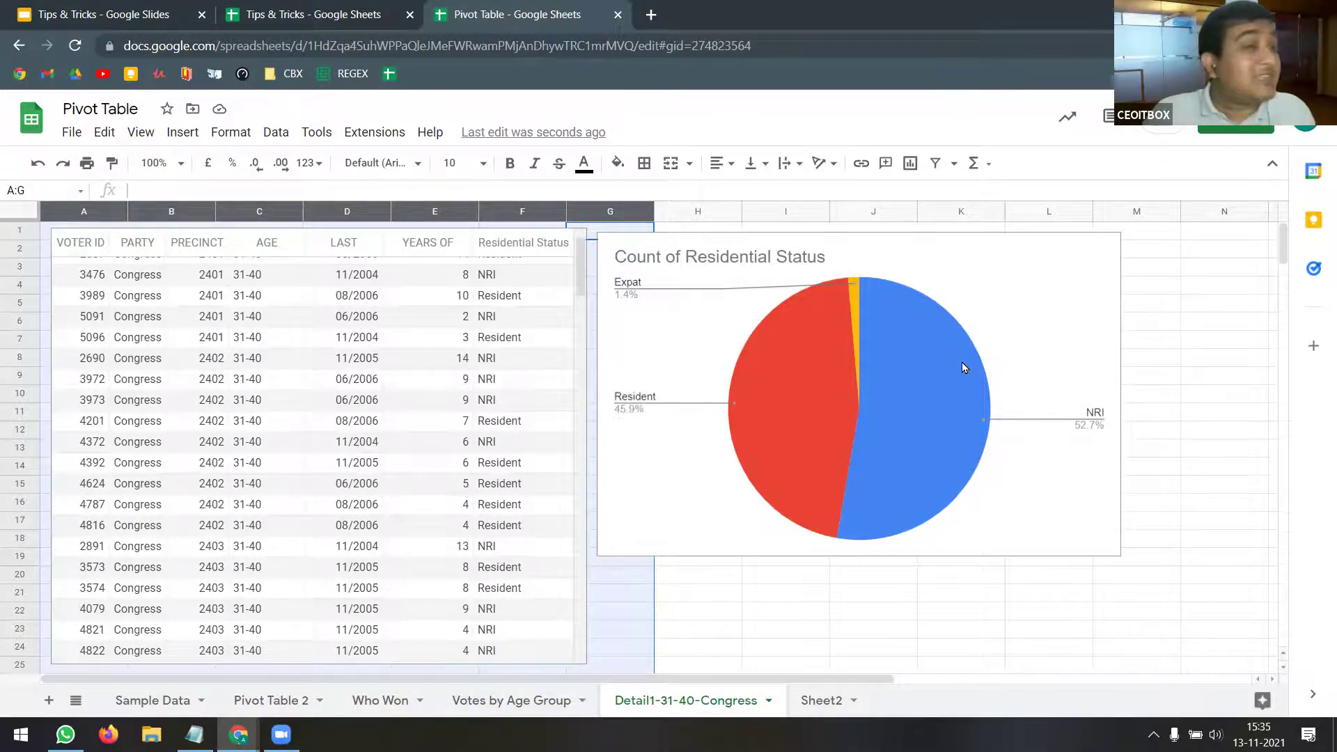
scroll(361, 394, down, 7)
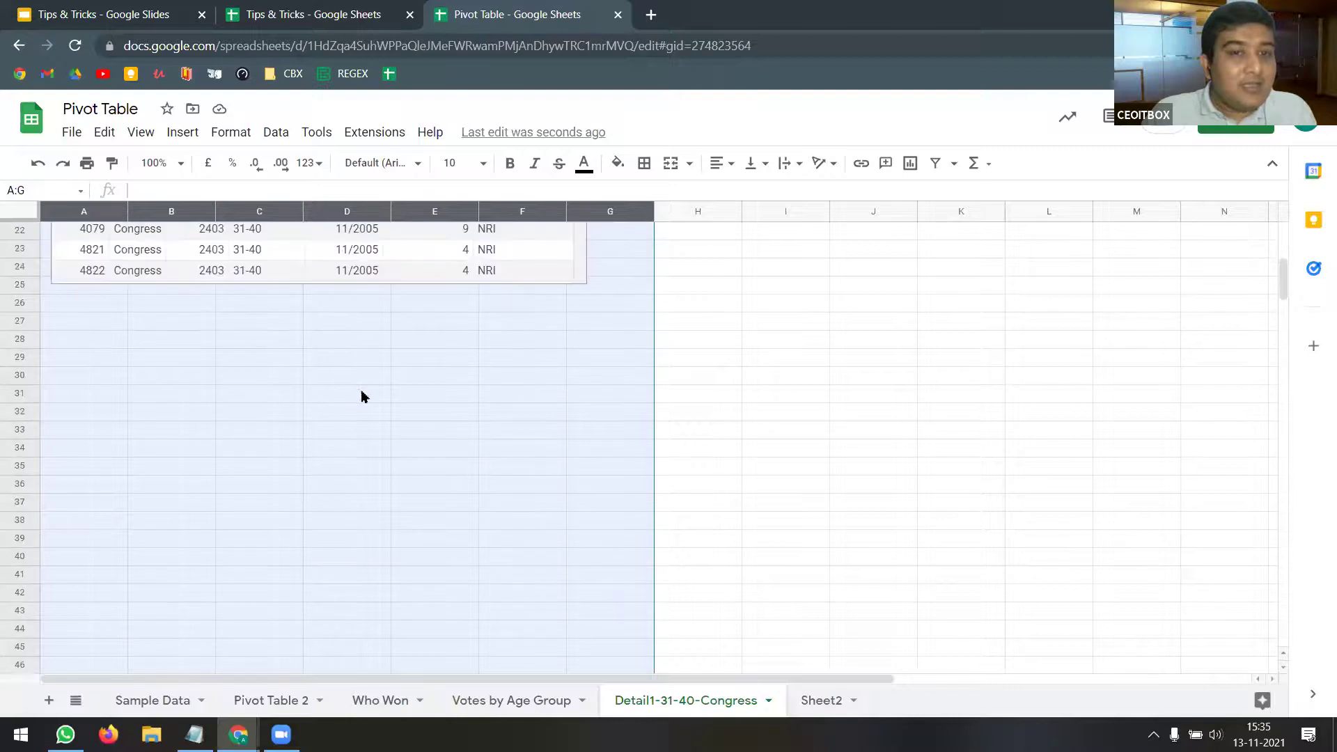
scroll(361, 395, up, 7)
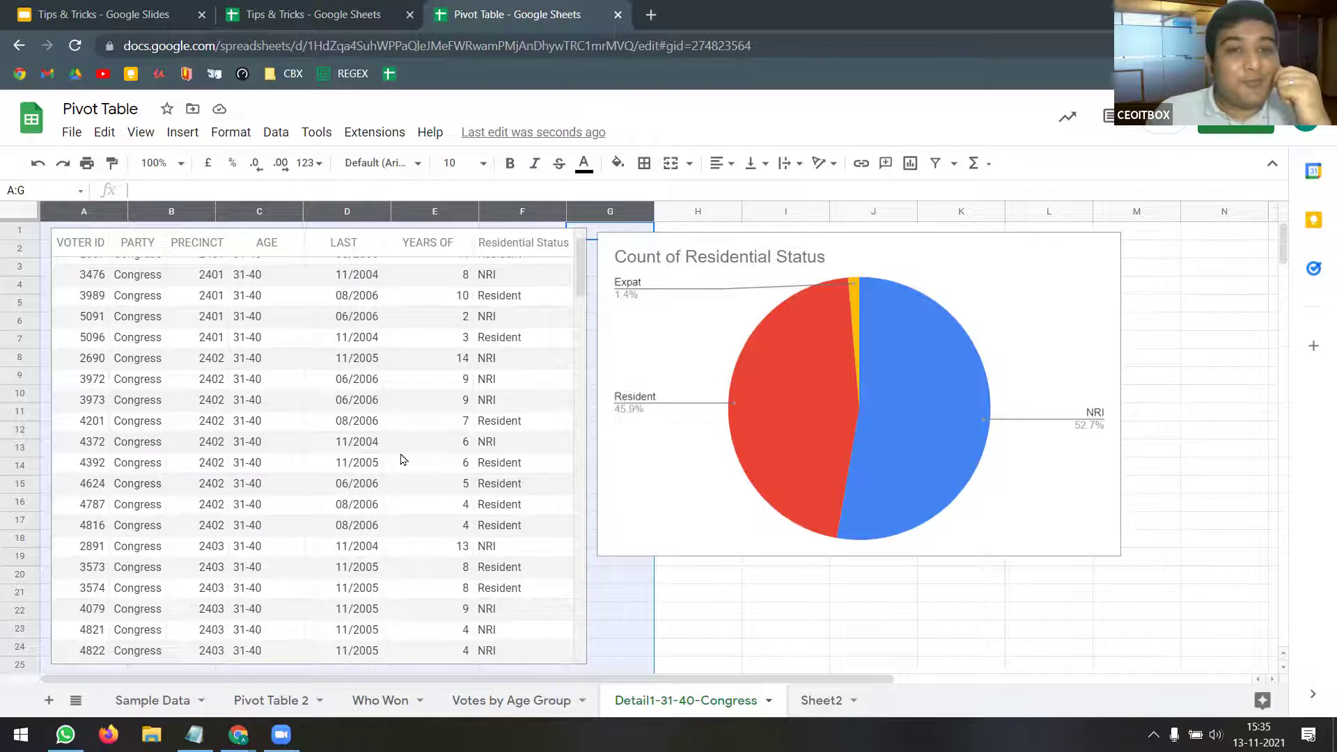
scroll(404, 458, down, 2)
scroll(404, 458, up, 2)
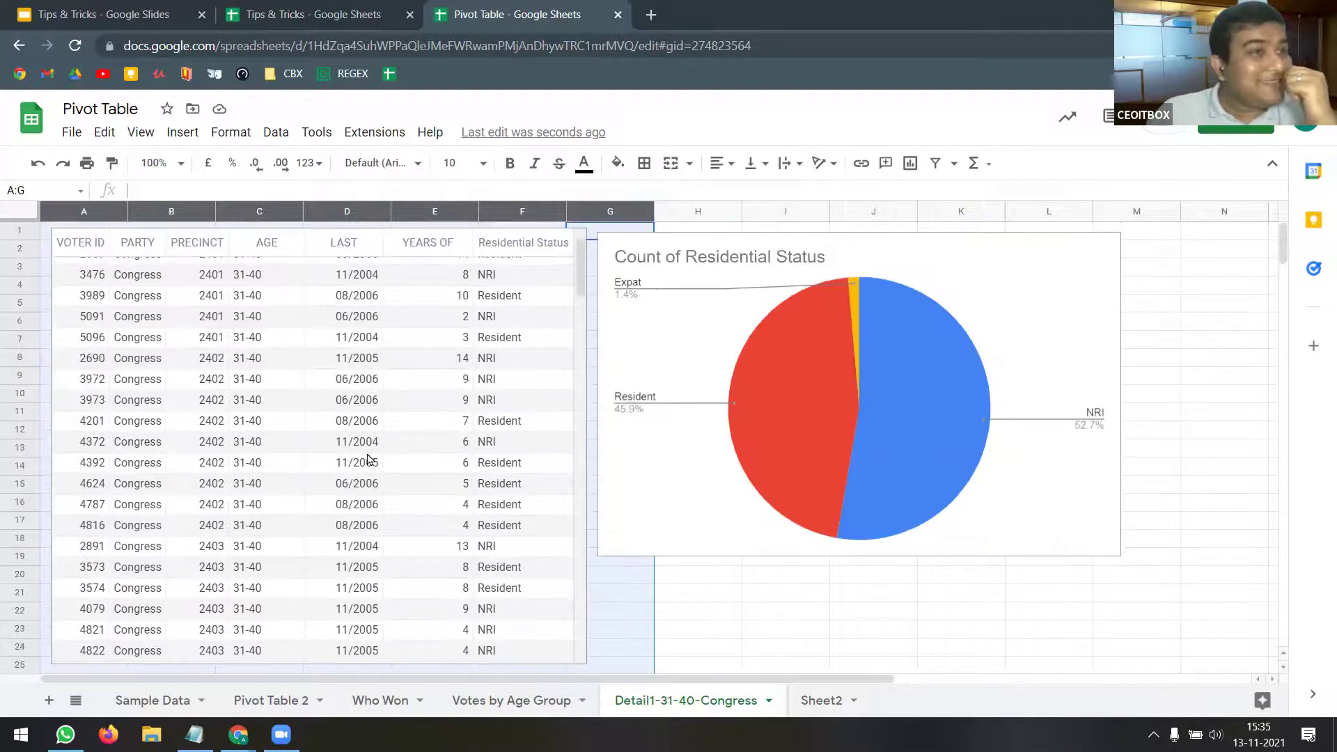
- Browse the table chart's rows, deselect it, and switch to the Tips & Tricks presentation
click(580, 316)
scroll(582, 300, down, 2)
drag(579, 300, 579, 251)
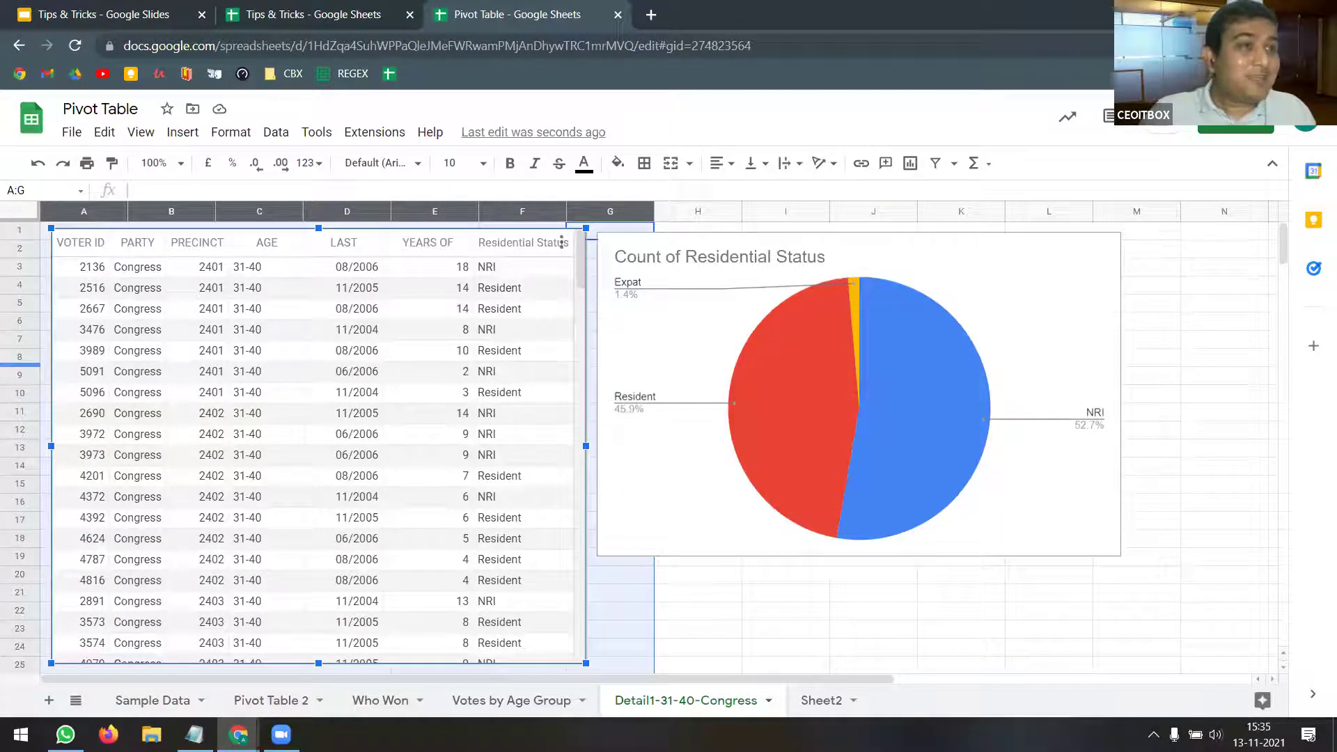
click(668, 600)
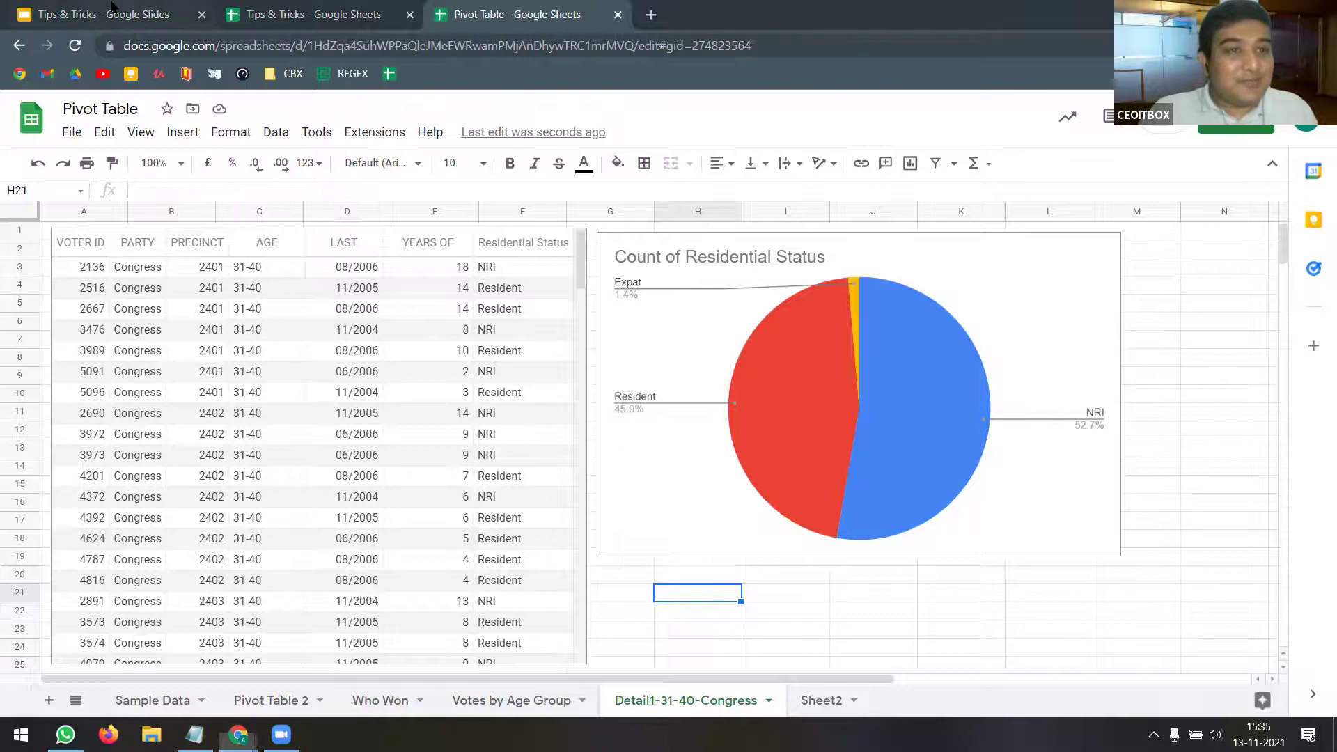
click(138, 17)
- Highlight 'Graphs' in item 6 and the Date In Dropdowns item, then return to Pivot Table
click(568, 414)
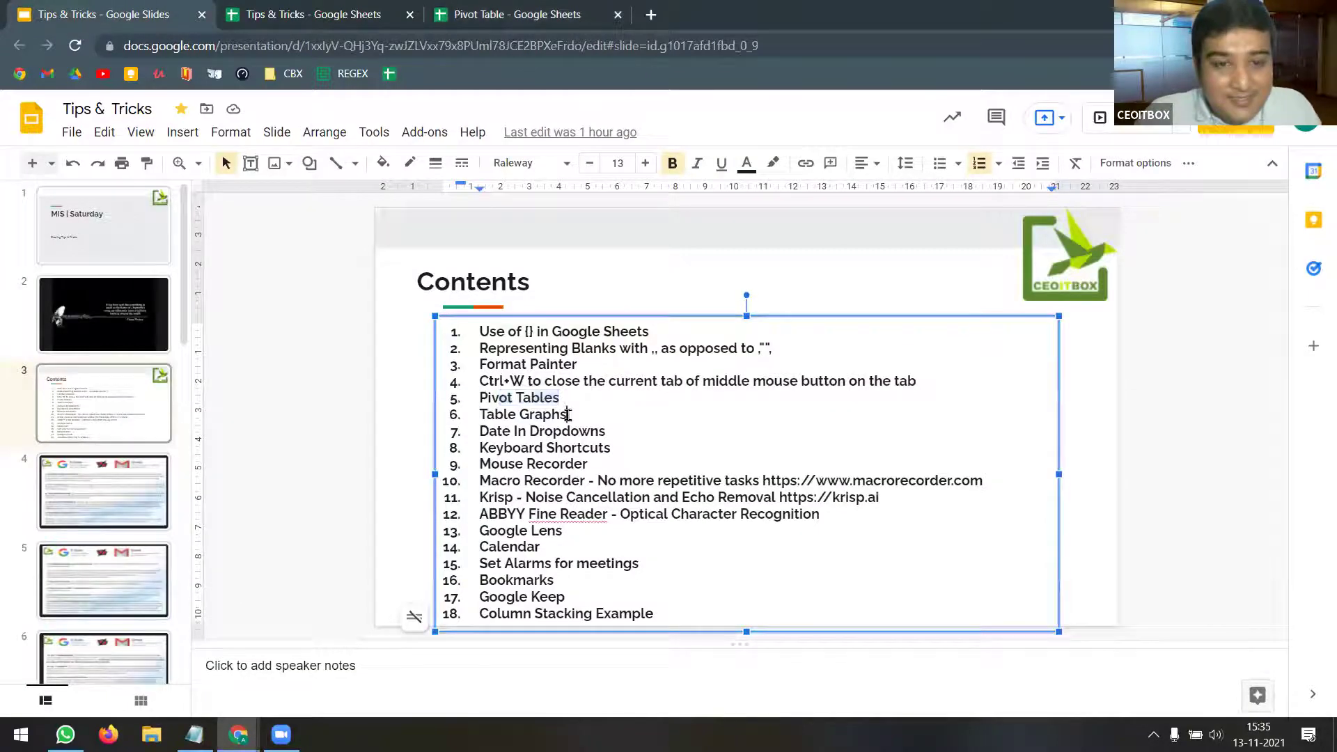
double_click(542, 417)
drag(615, 432, 554, 432)
click(552, 14)
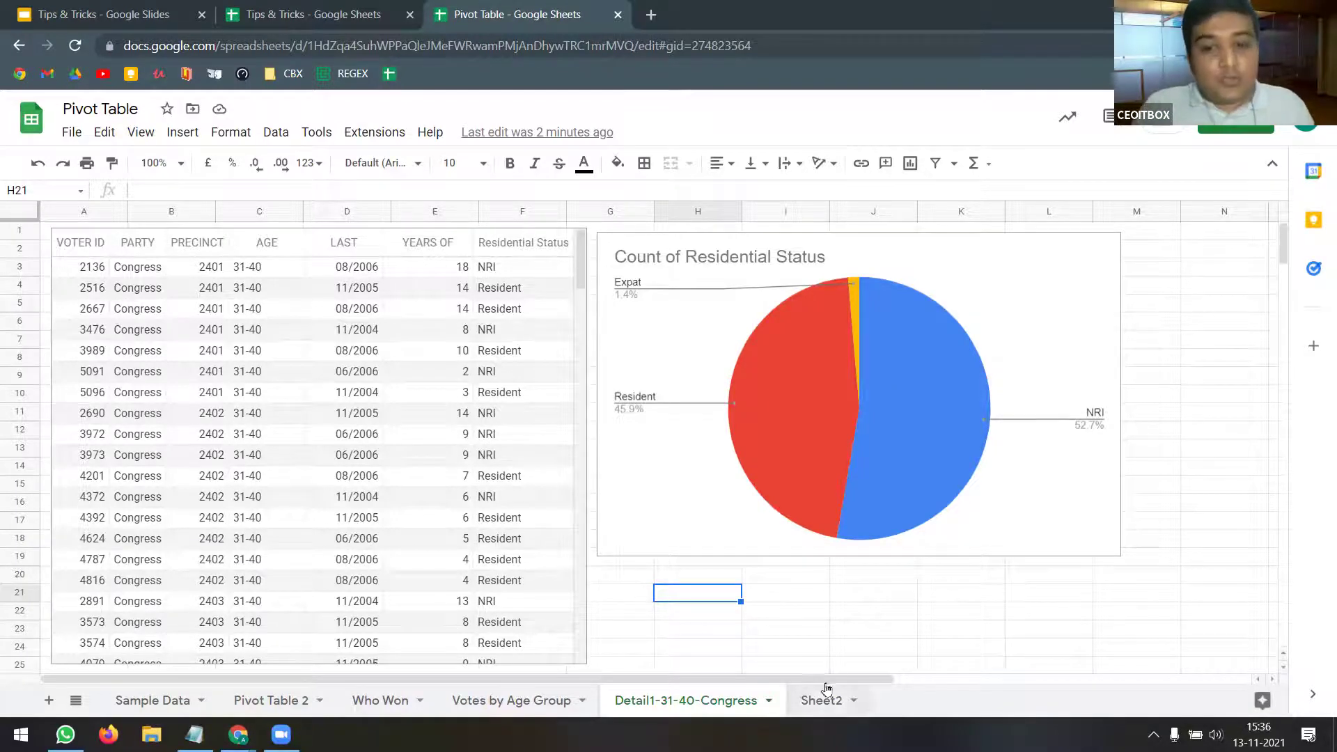
- Add a new sheet and rename it Date
click(835, 709)
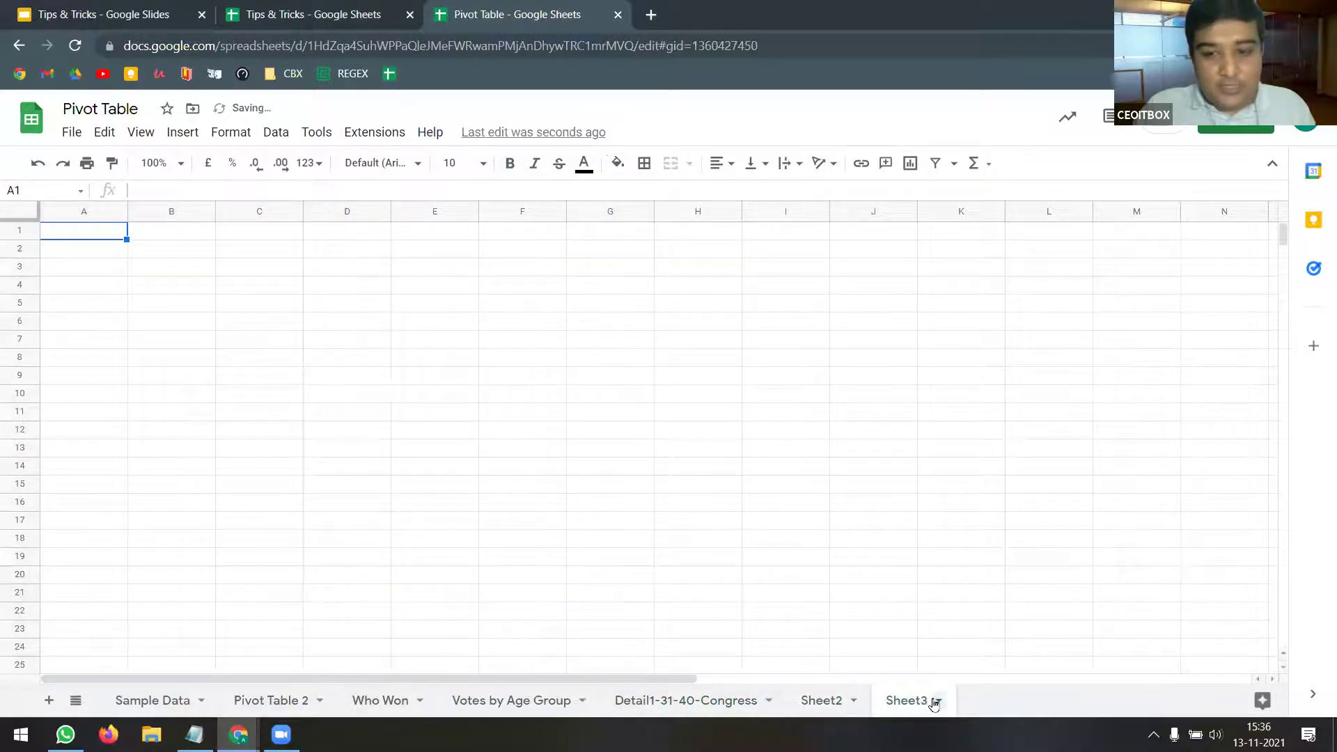
double_click(914, 701)
text(Date)
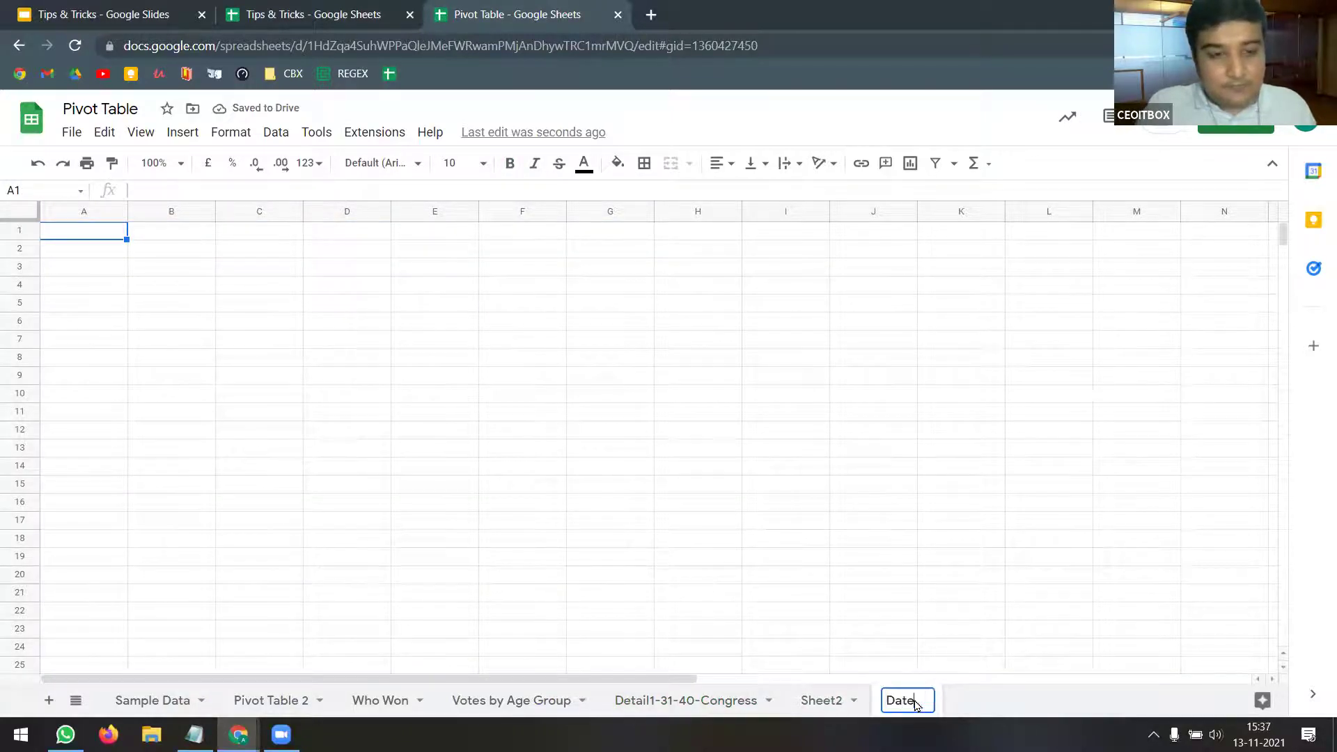
key(Return)
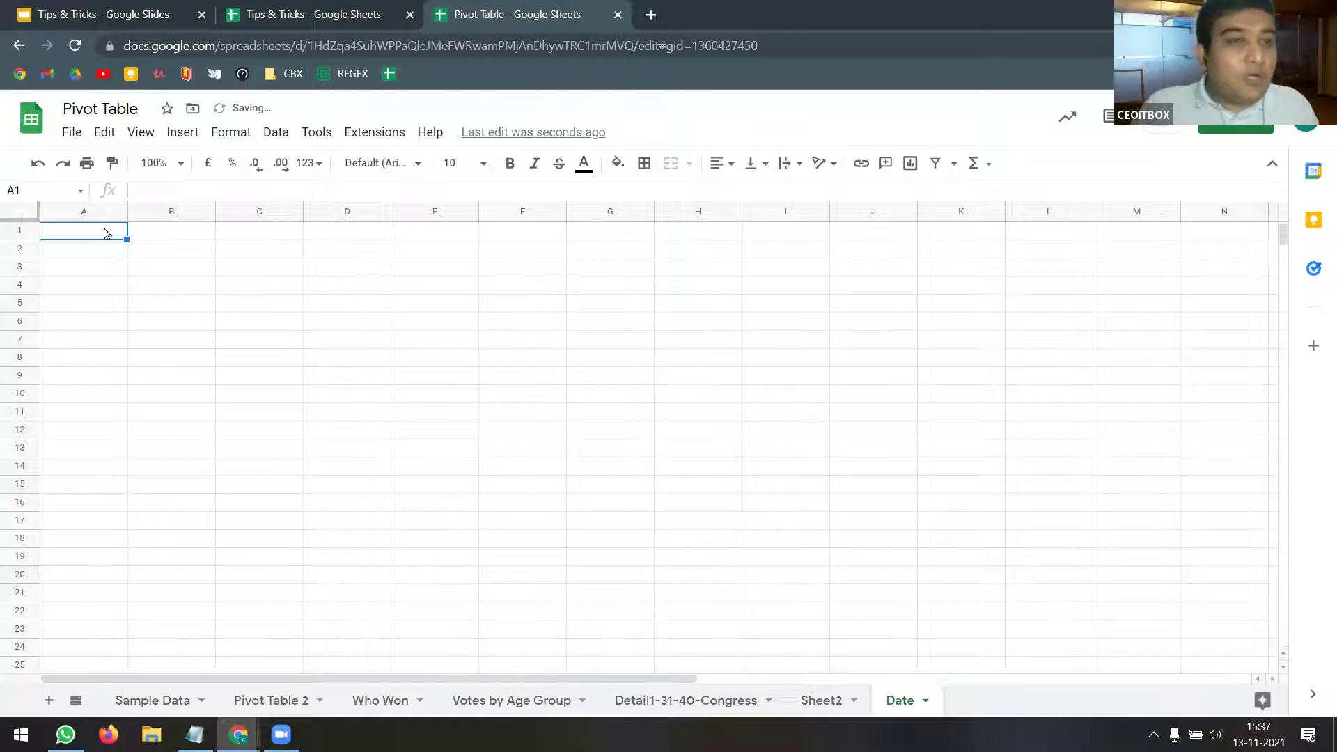
- Type the heading Date in cell A1 and select all of column A
text(Date)
key(Return)
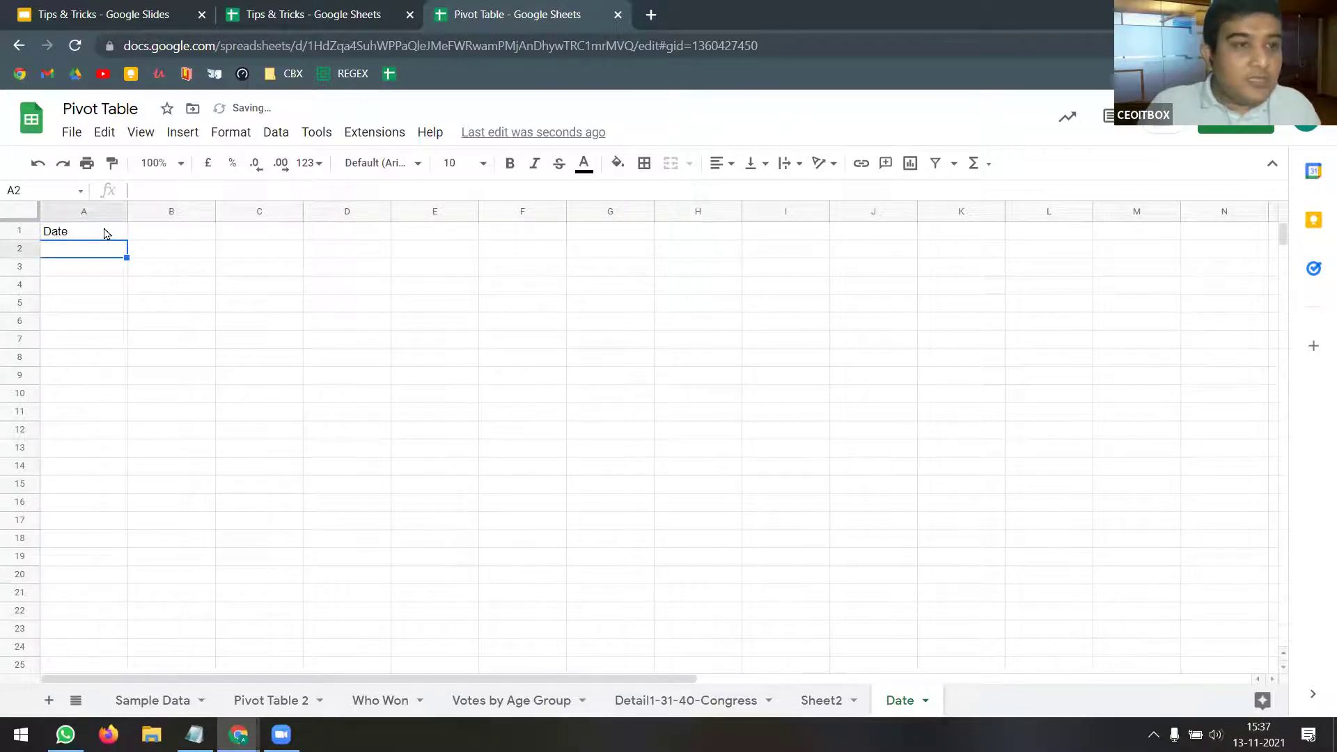
click(93, 292)
click(93, 339)
click(93, 394)
click(95, 251)
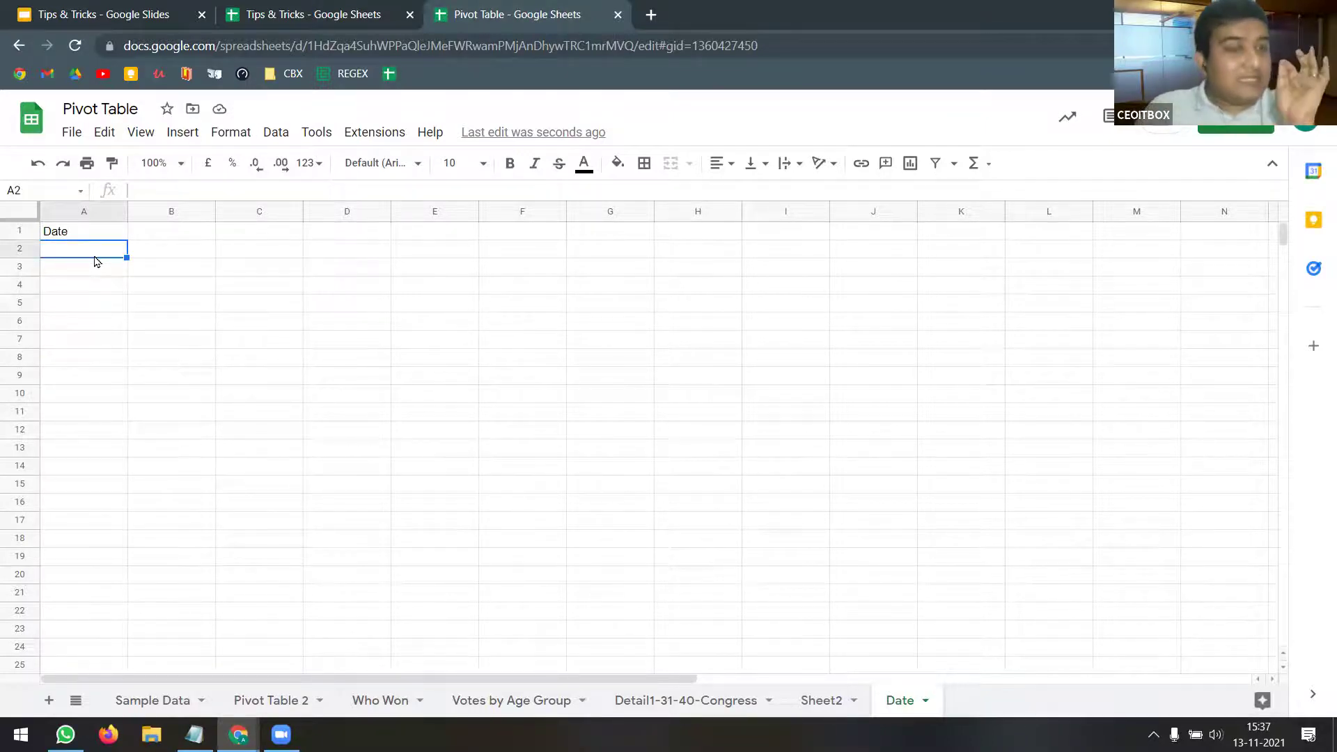
click(95, 212)
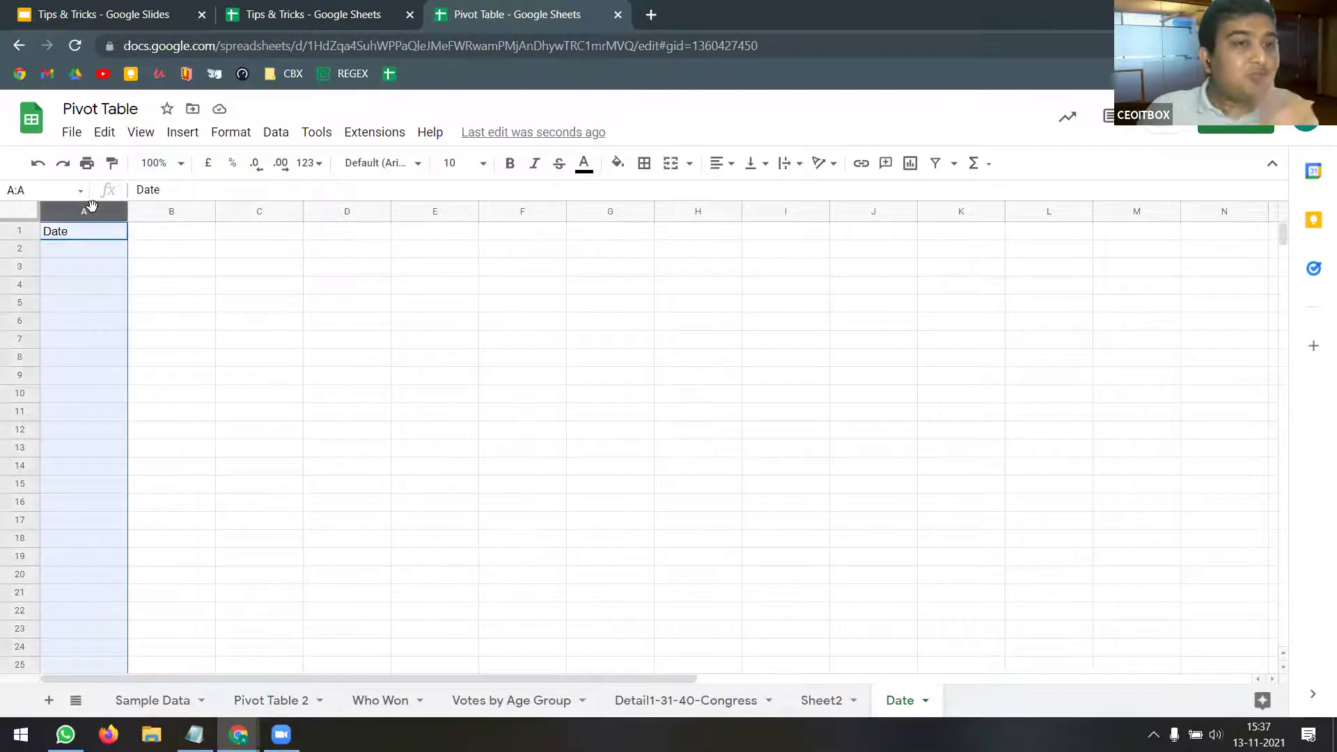
click(276, 132)
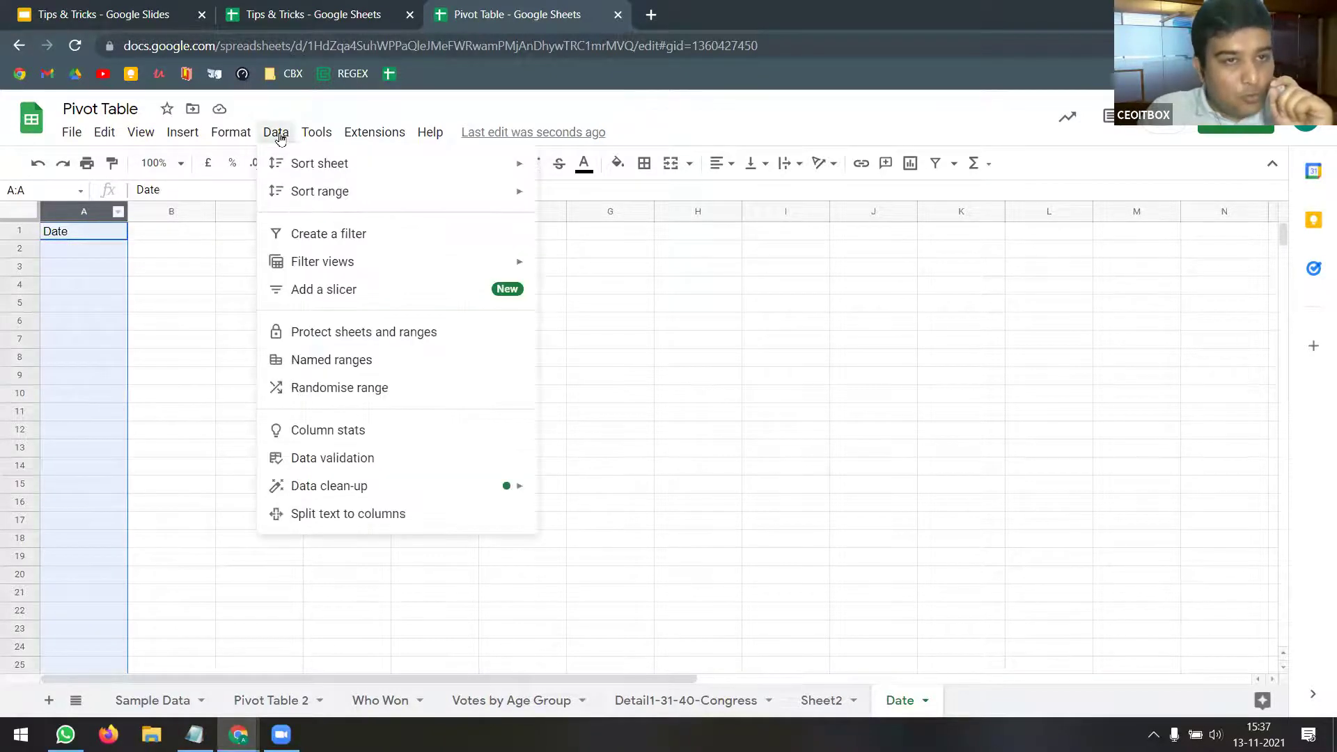
- Validate Date!A1:A1000 as 'is a valid date' with Reject input, then widen column A
click(368, 463)
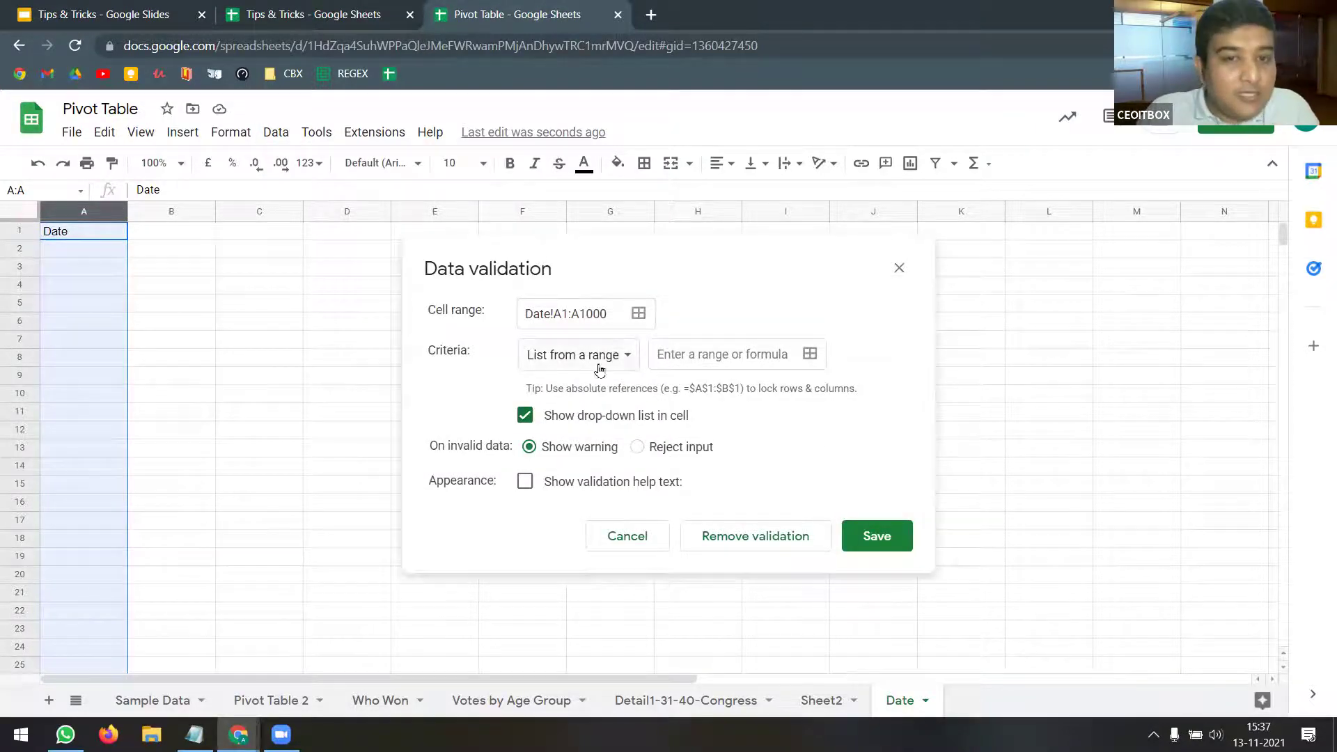
click(631, 357)
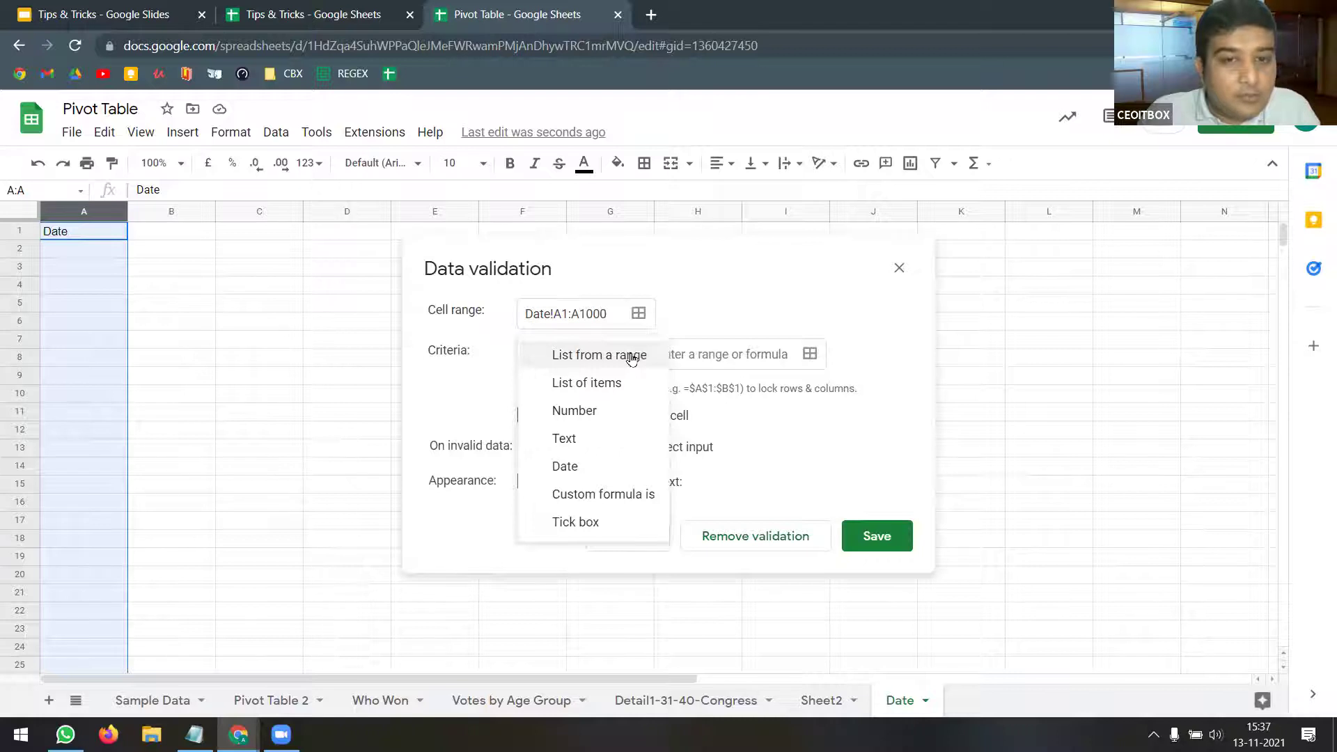
click(575, 466)
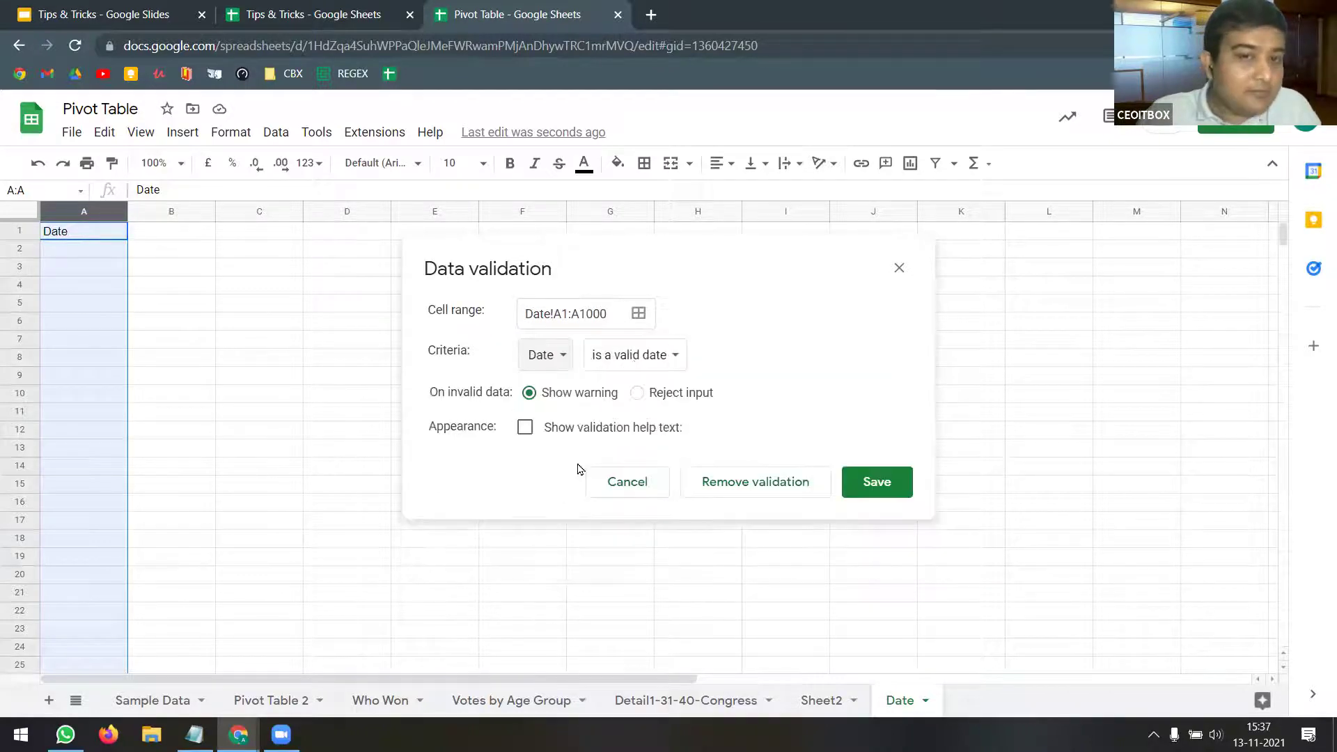
click(670, 356)
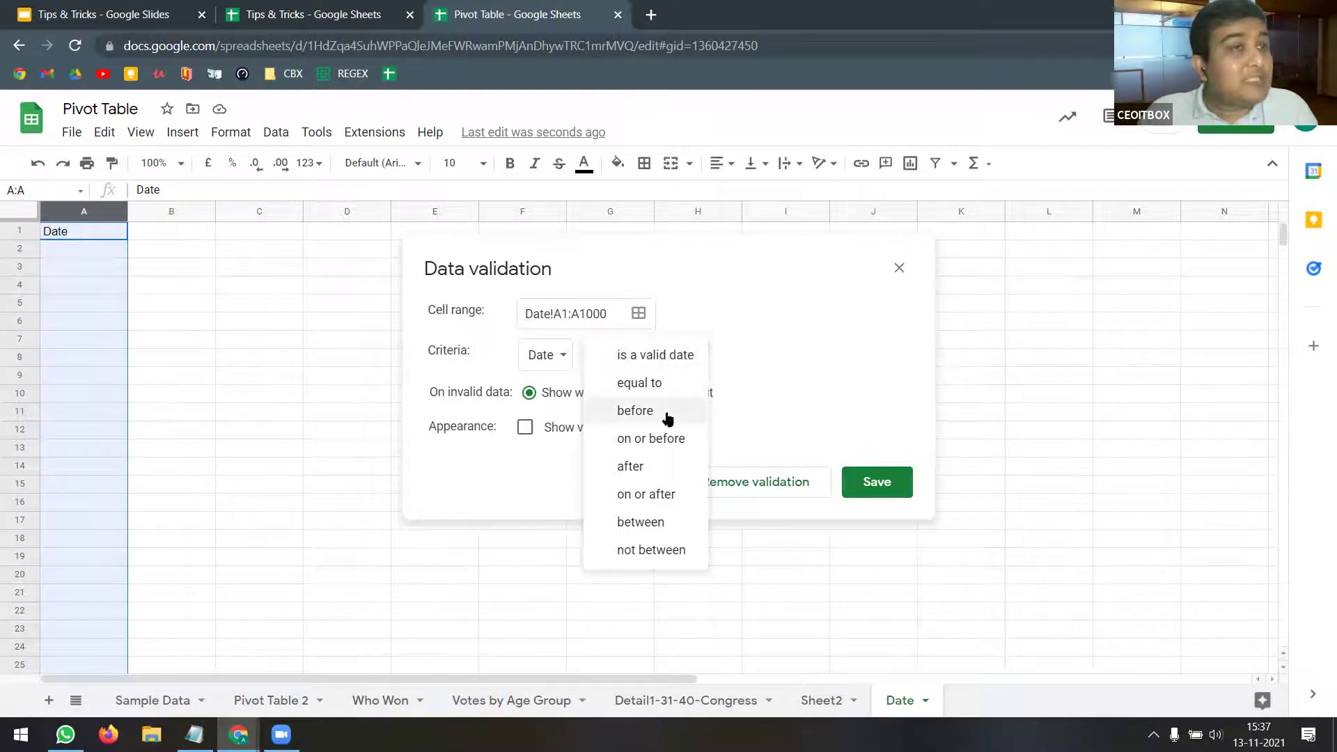
click(671, 500)
click(707, 356)
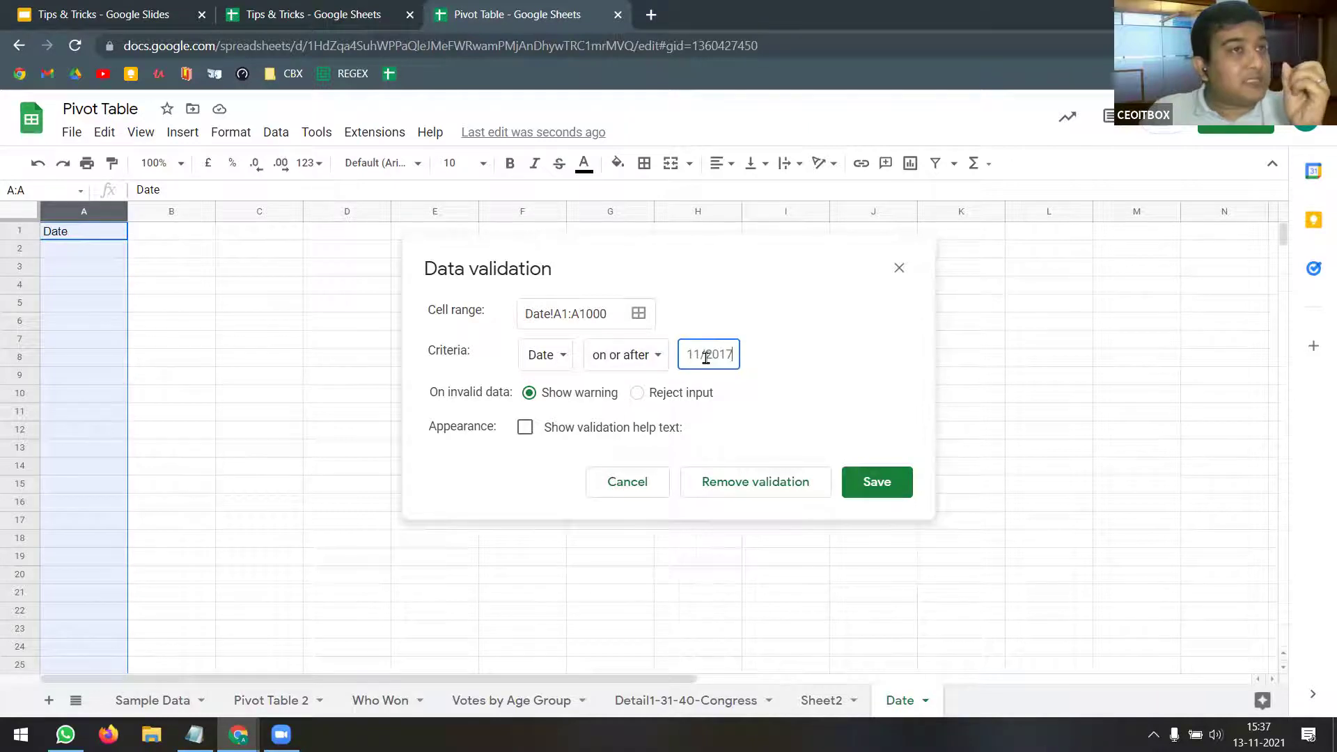
click(644, 358)
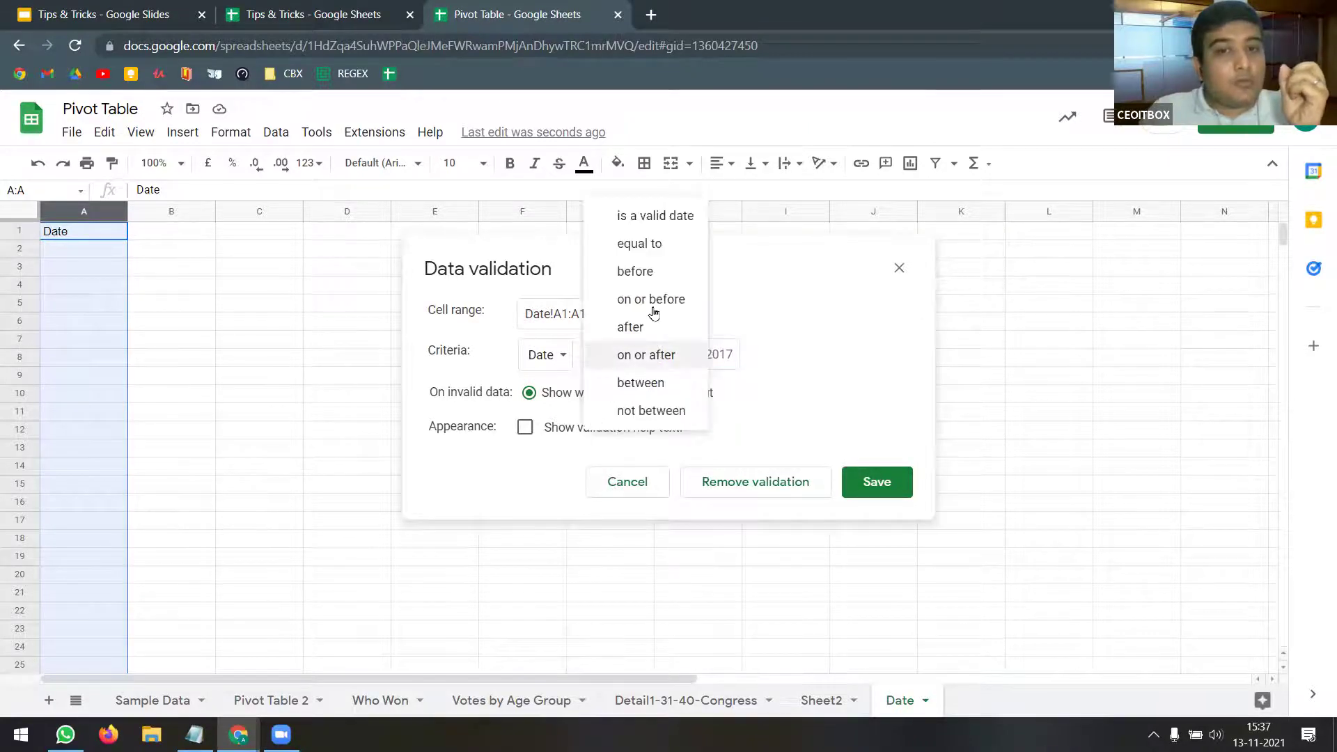
click(658, 217)
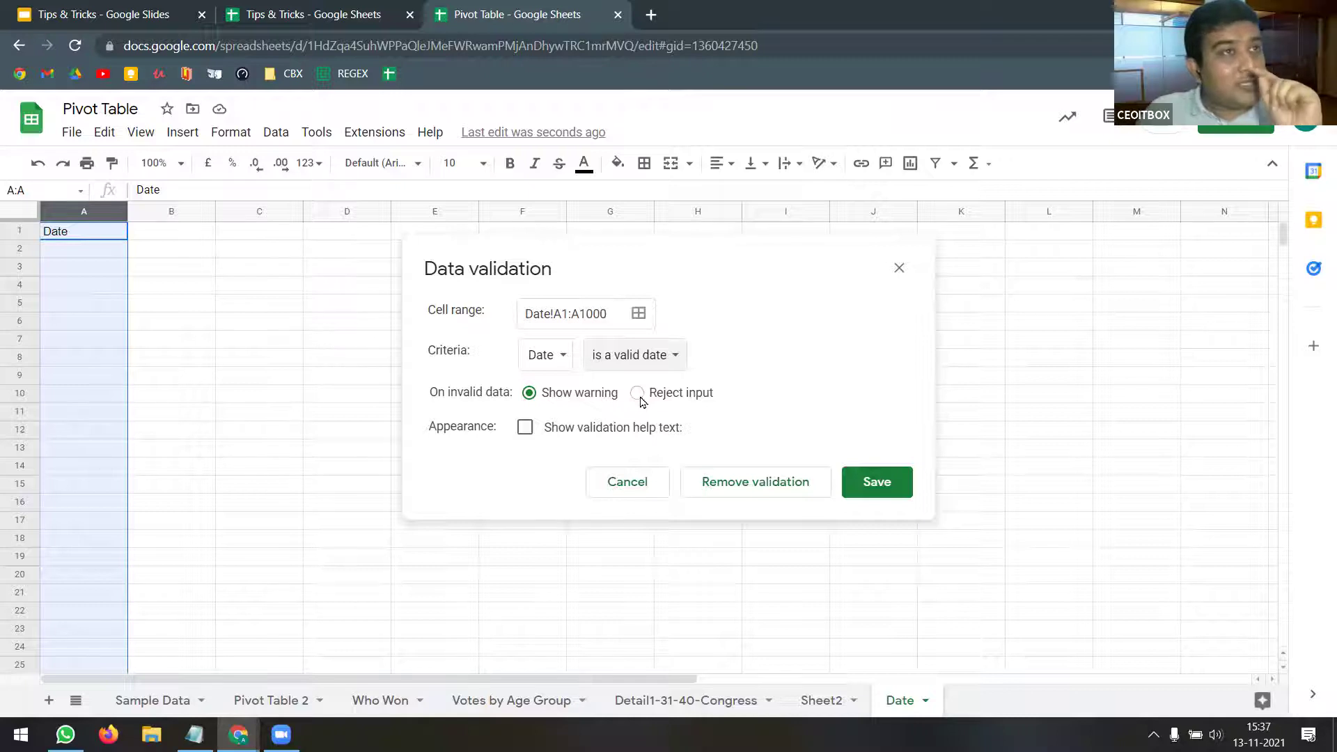
click(638, 394)
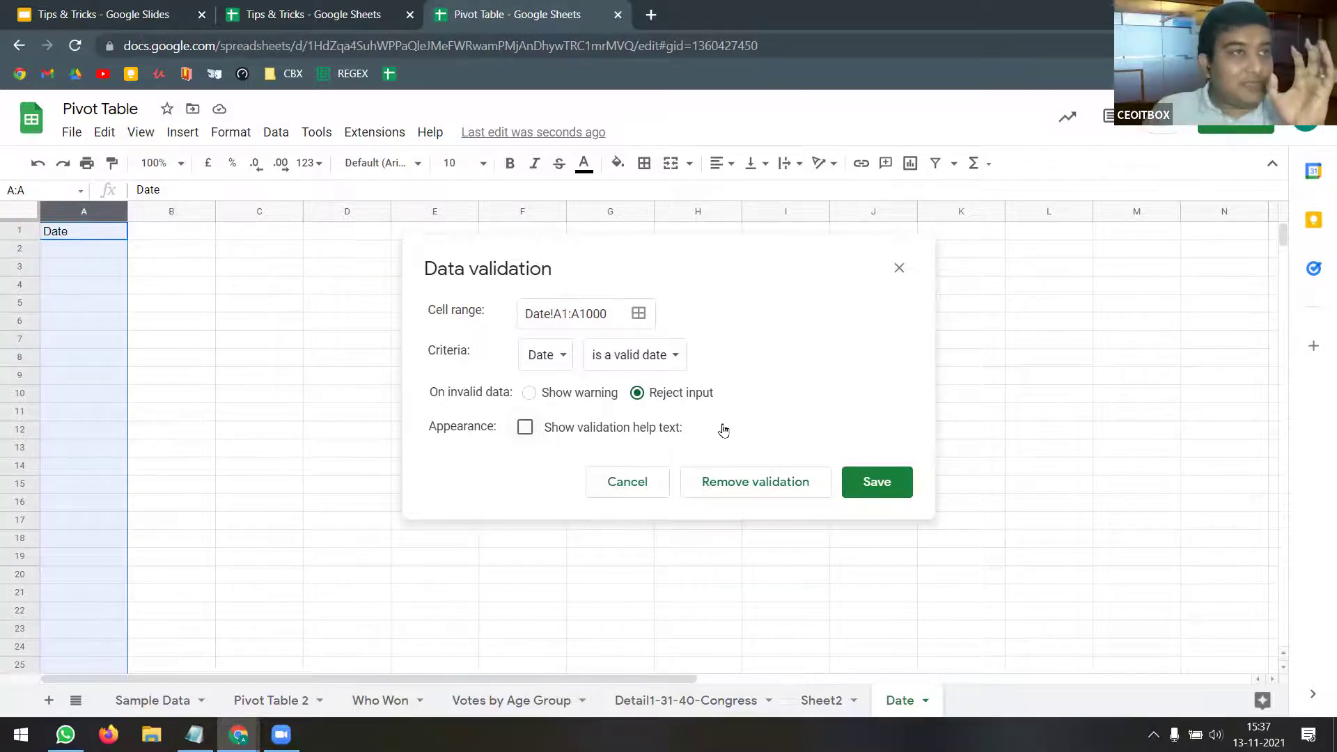
click(883, 487)
drag(128, 209, 193, 207)
click(155, 237)
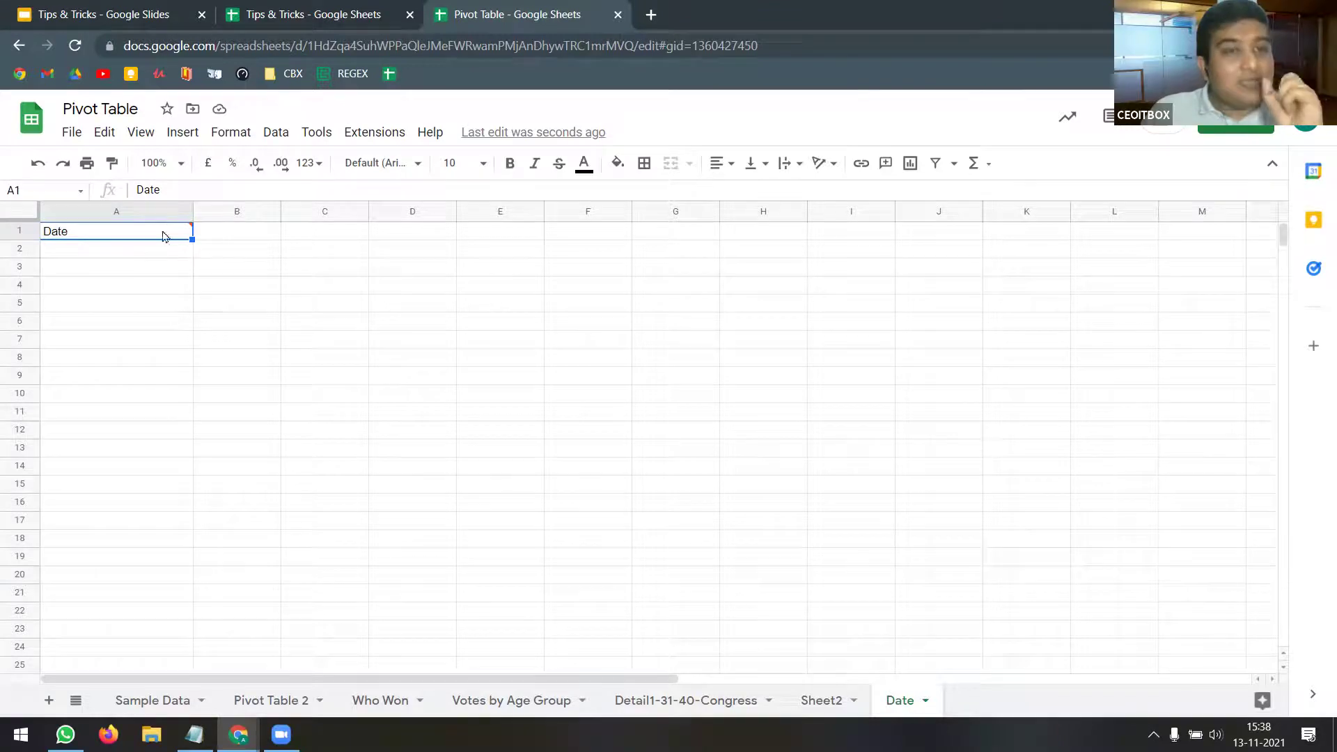
- Edit the existing validation rule's range and save it
click(276, 132)
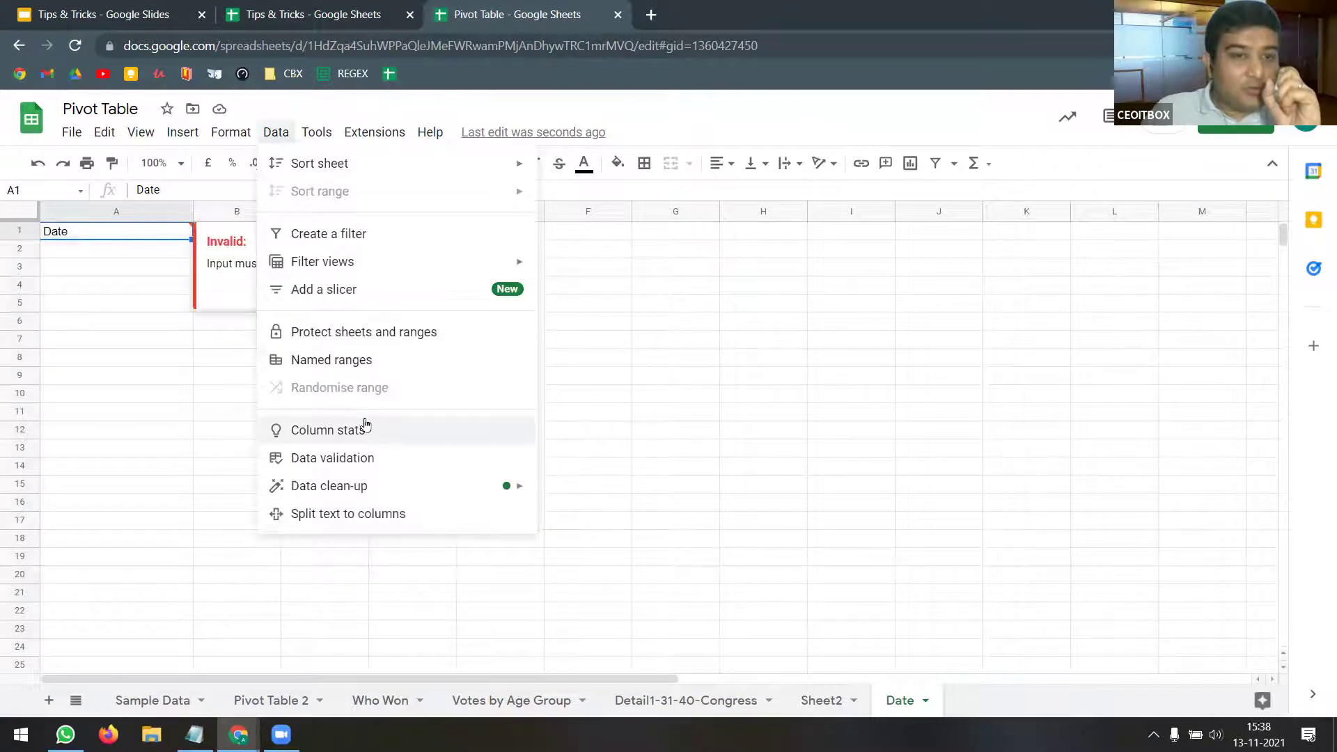
click(363, 465)
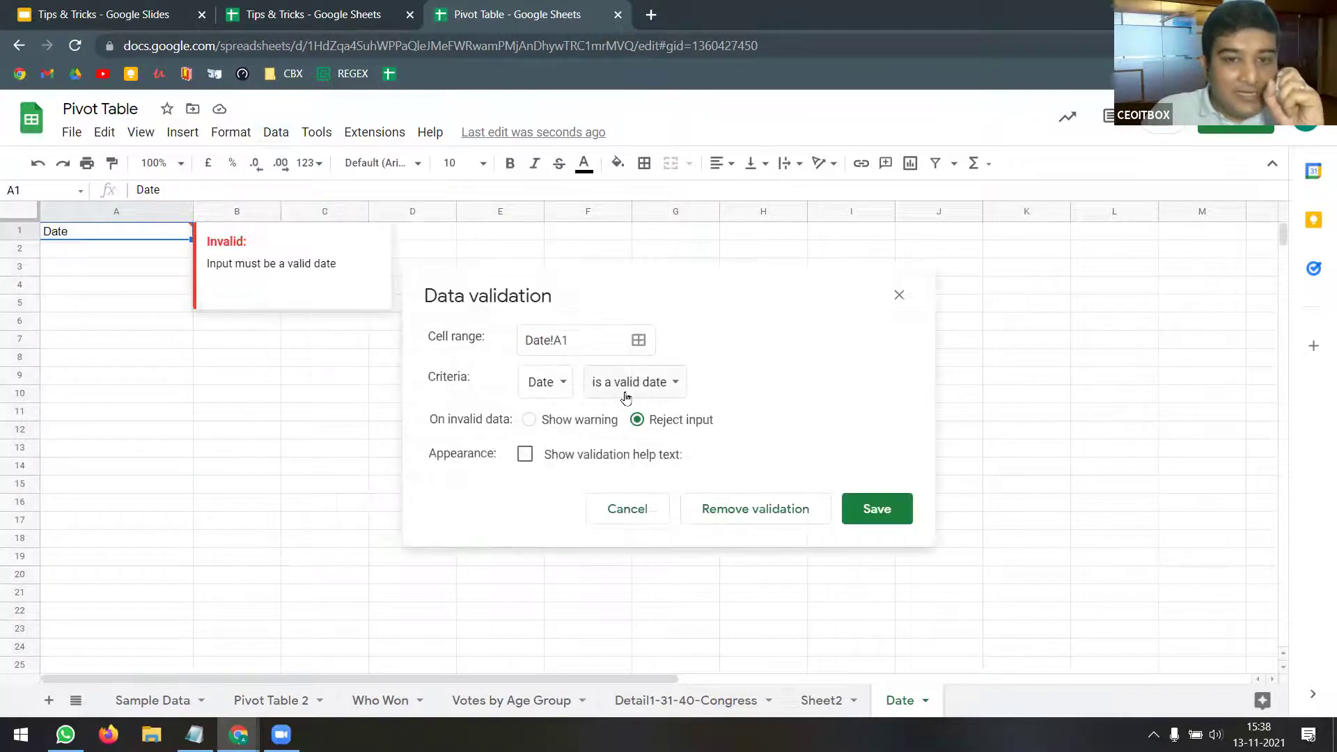
click(579, 340)
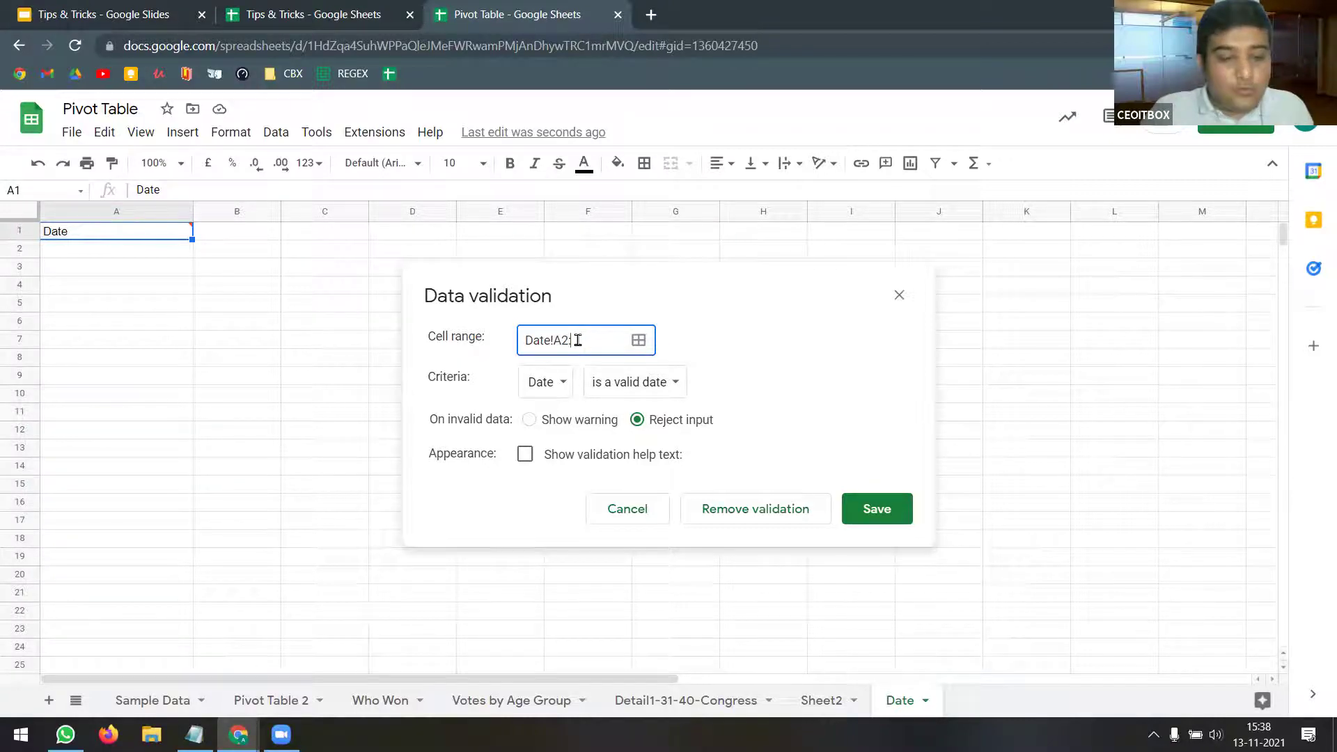
click(875, 508)
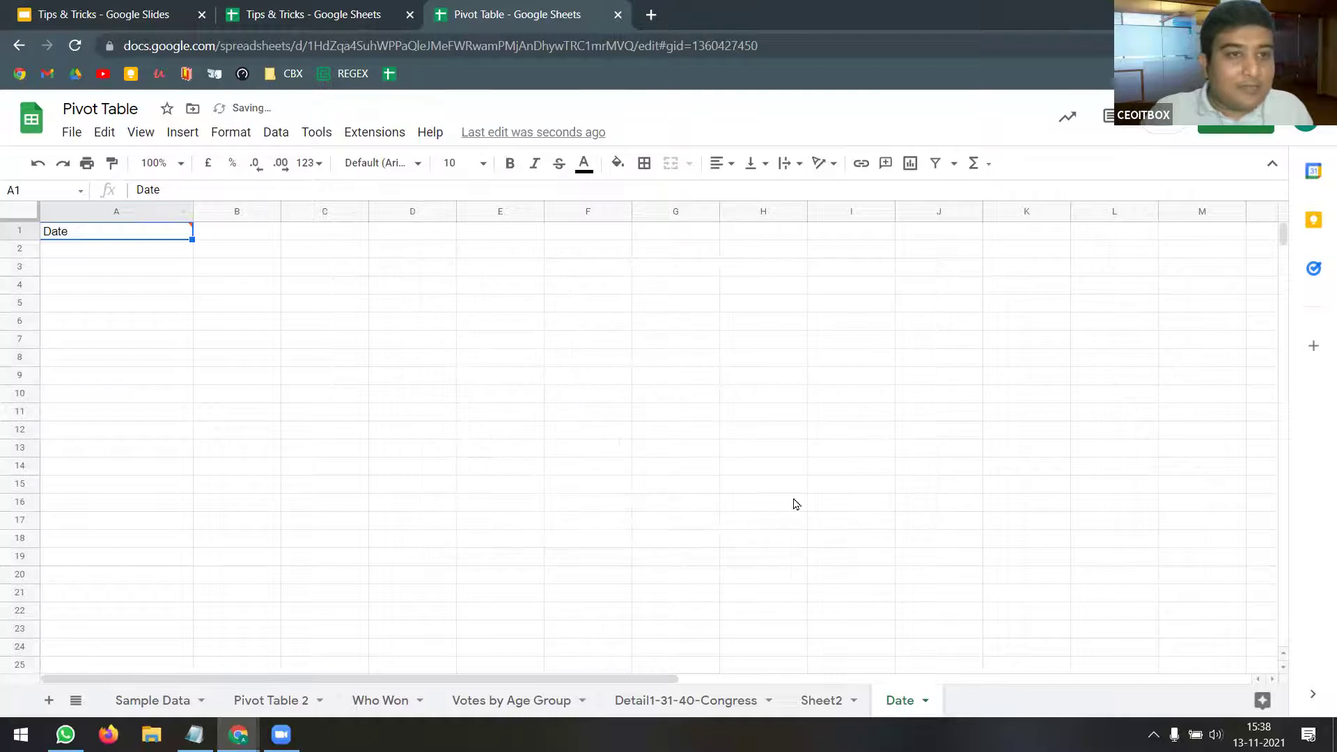
- Remove data validation from all of column A
click(149, 249)
click(148, 211)
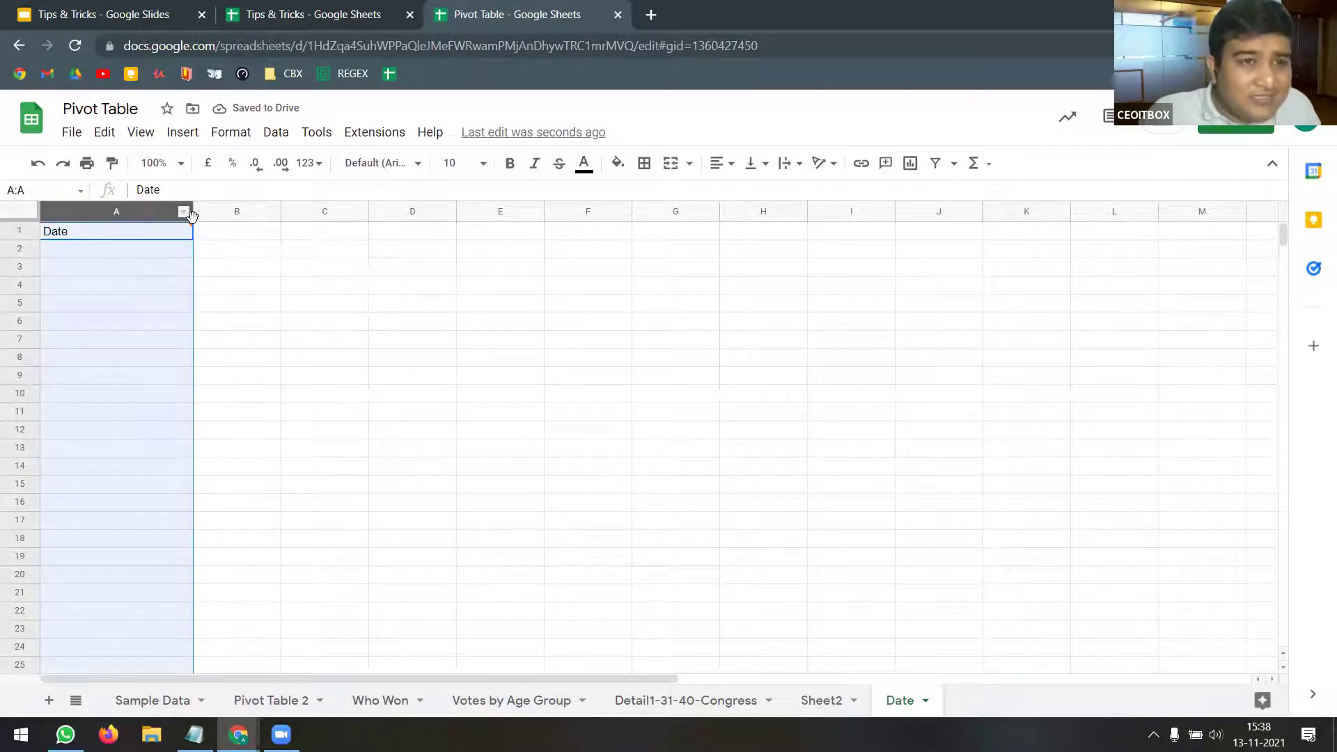
click(276, 132)
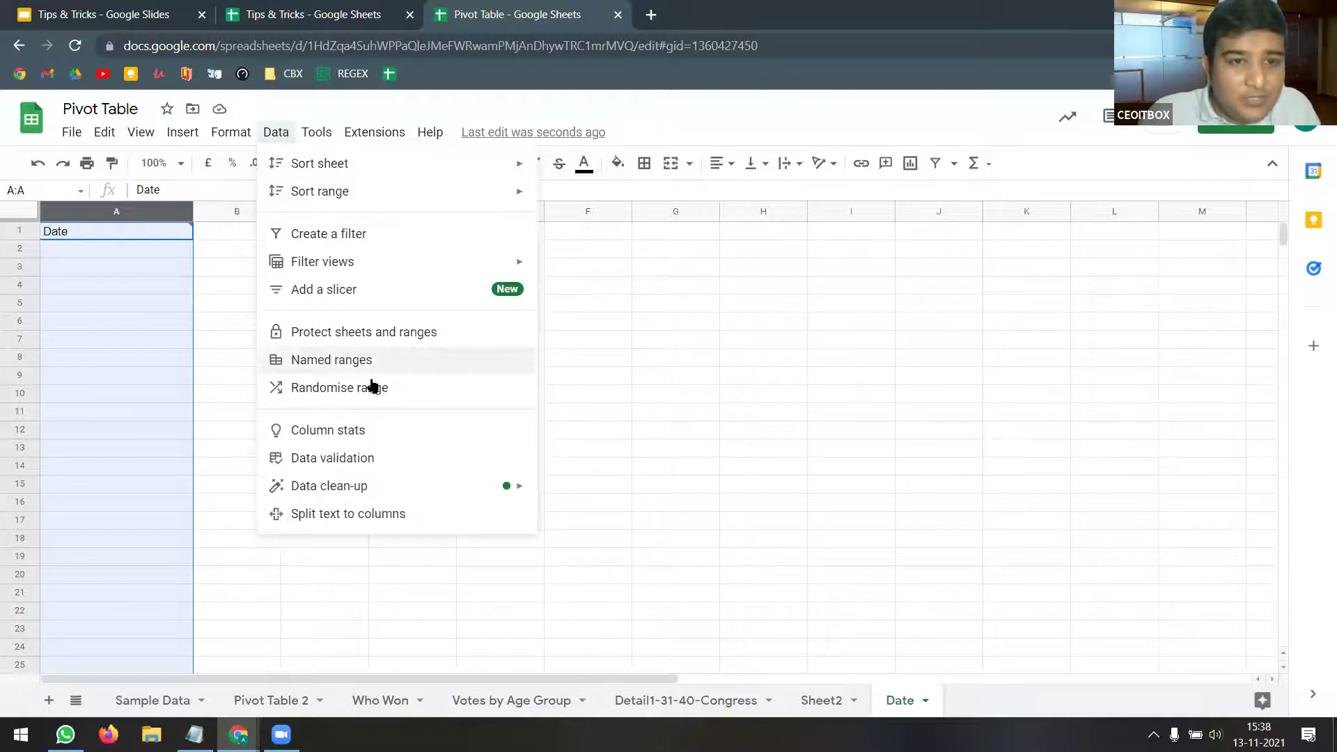
click(385, 463)
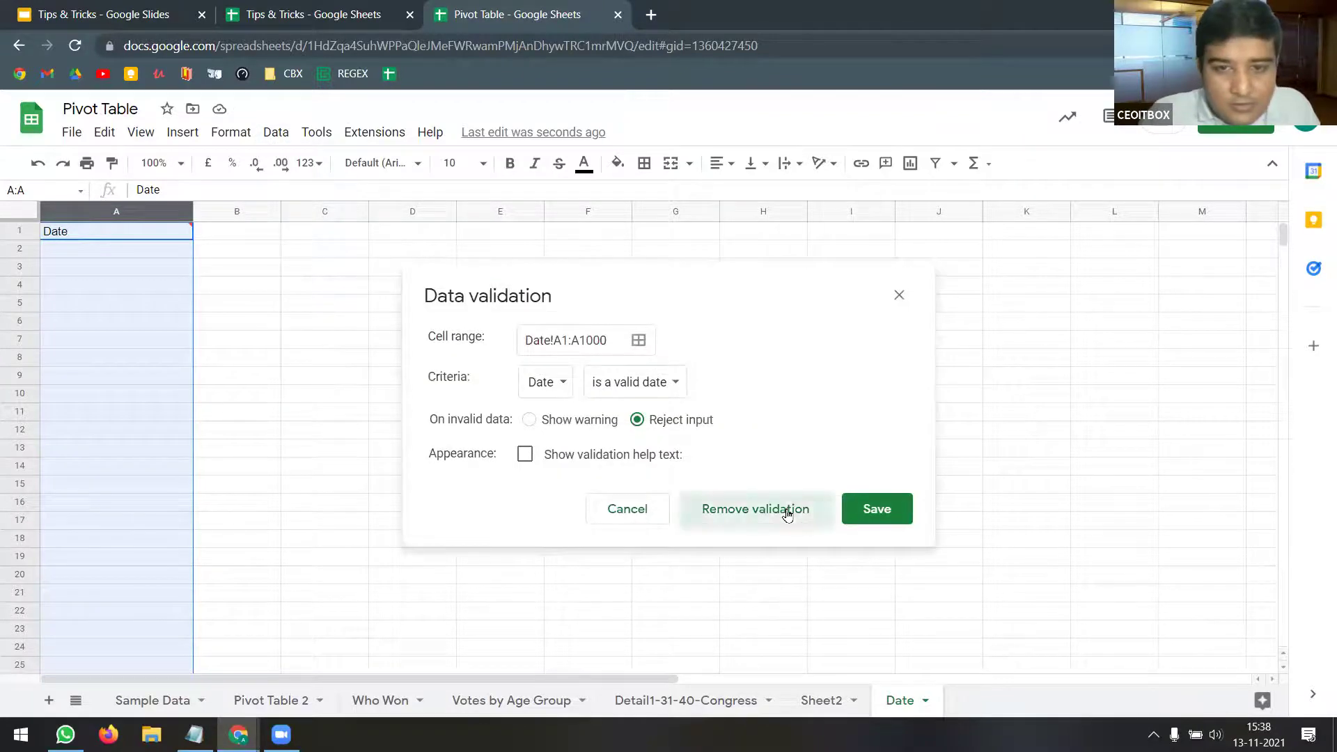
click(787, 514)
- Apply a Date 'is a valid date' rule with Reject input to A2:A1000
click(148, 255)
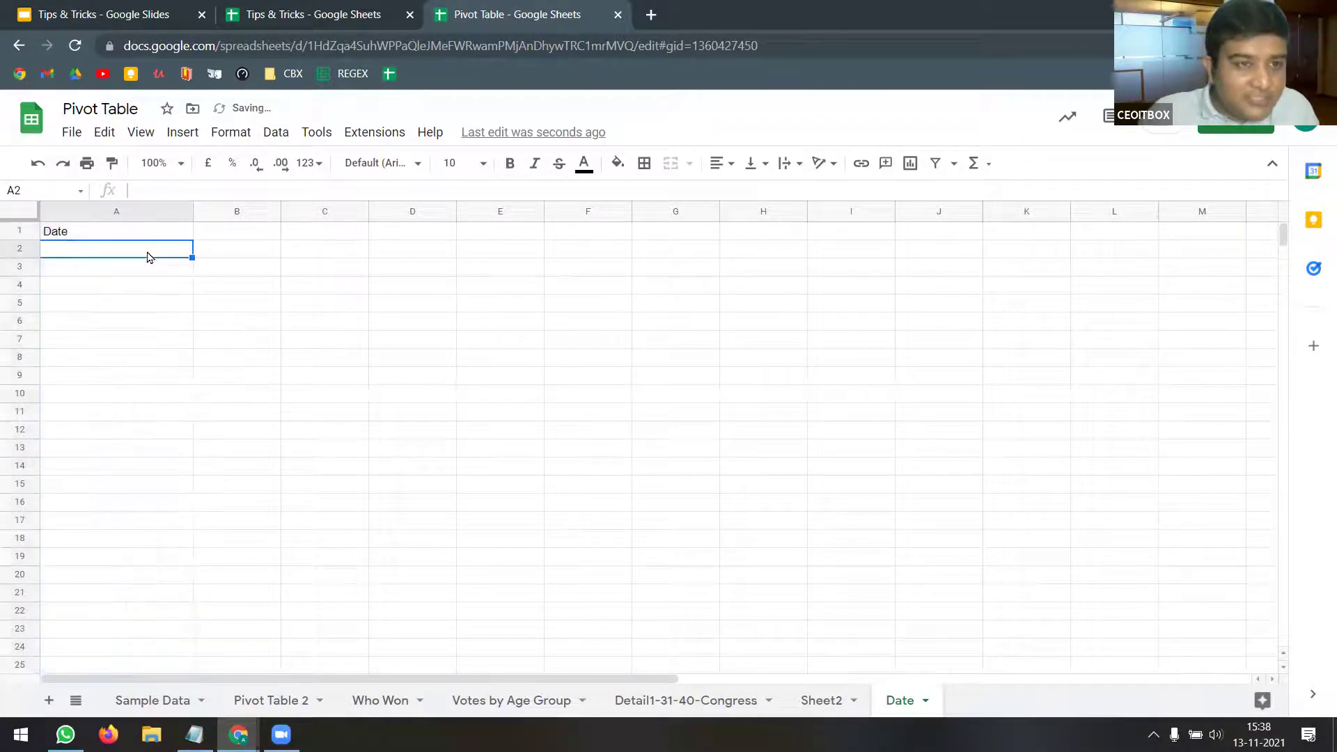
key(ctrl+shift+Down)
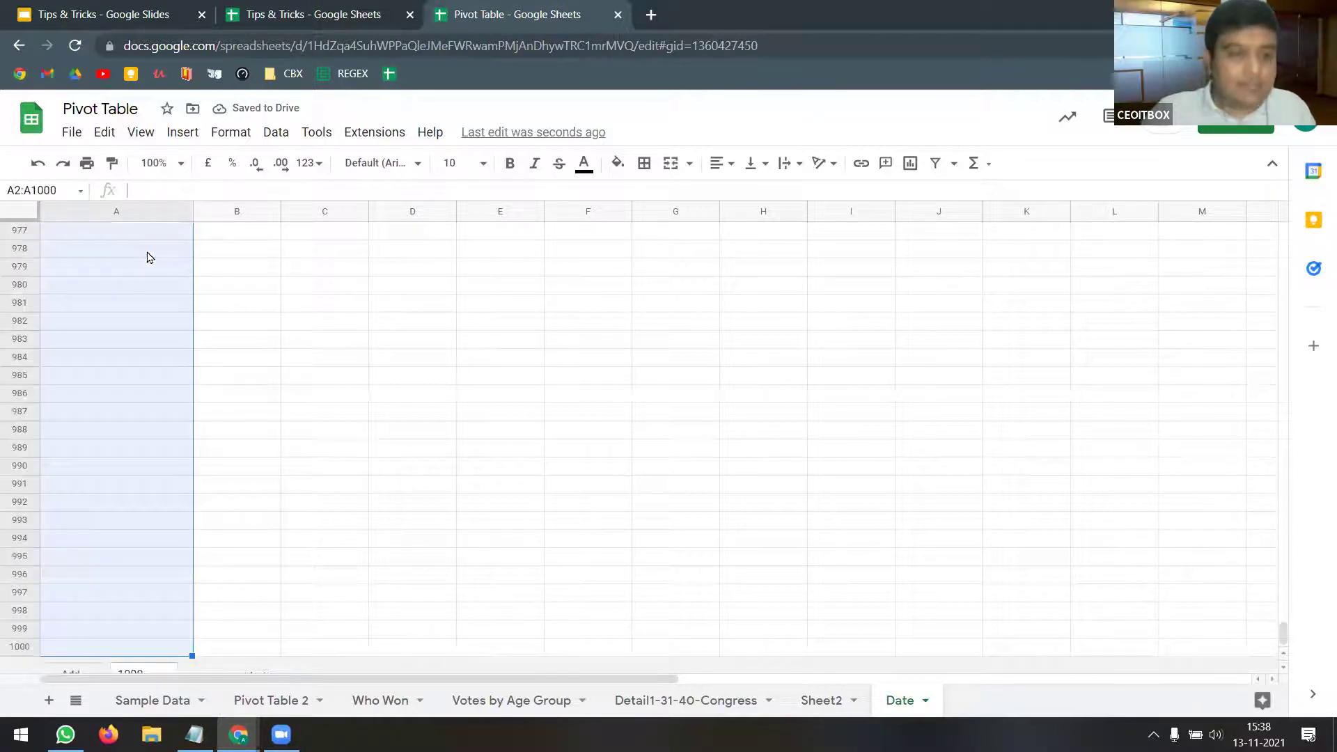
click(278, 132)
click(347, 458)
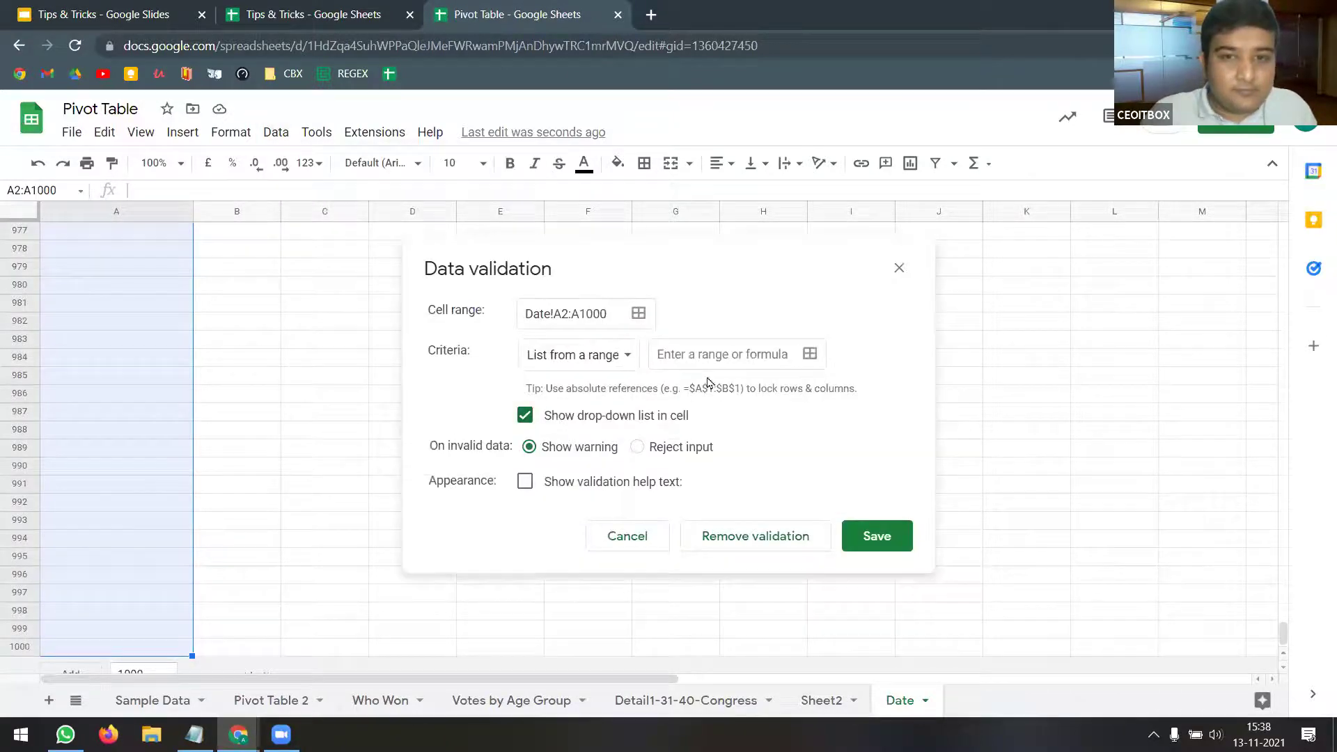
click(630, 357)
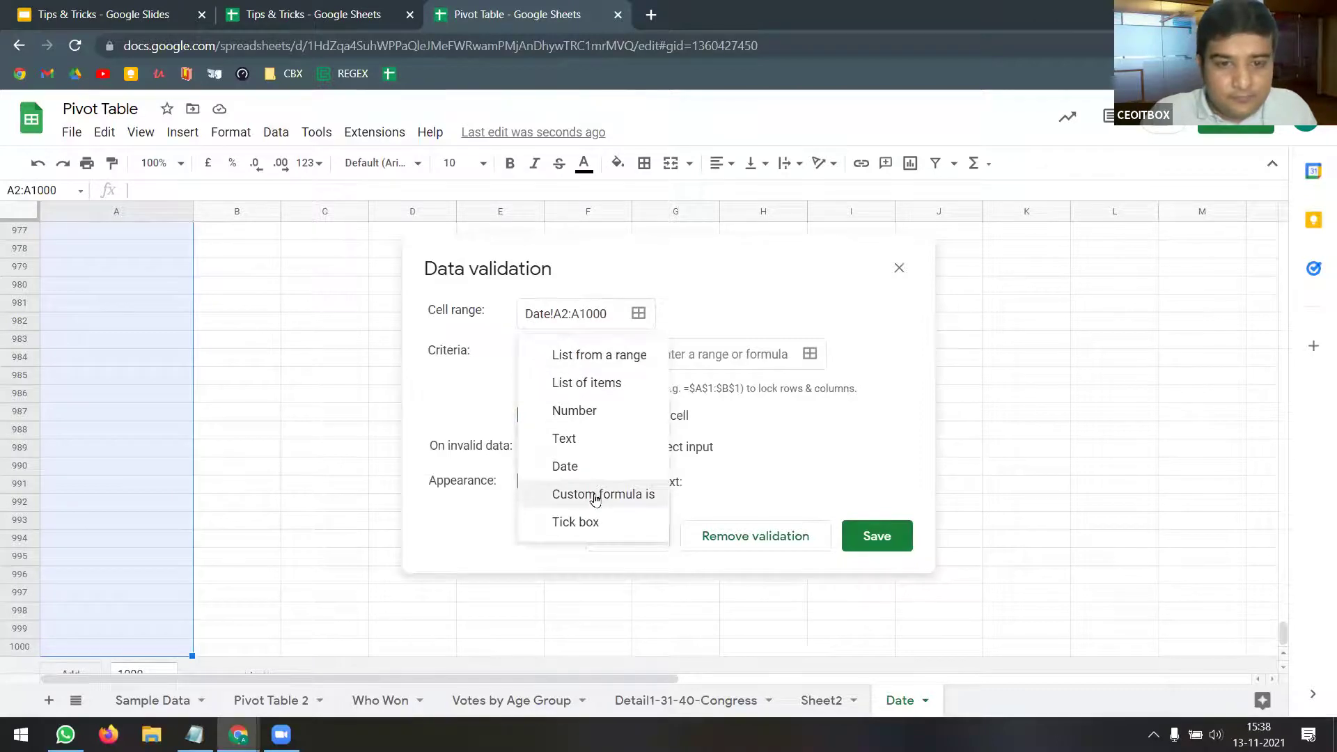
click(567, 466)
click(645, 393)
click(876, 482)
- Check that the date picker appears in cells A2 and A14
click(160, 311)
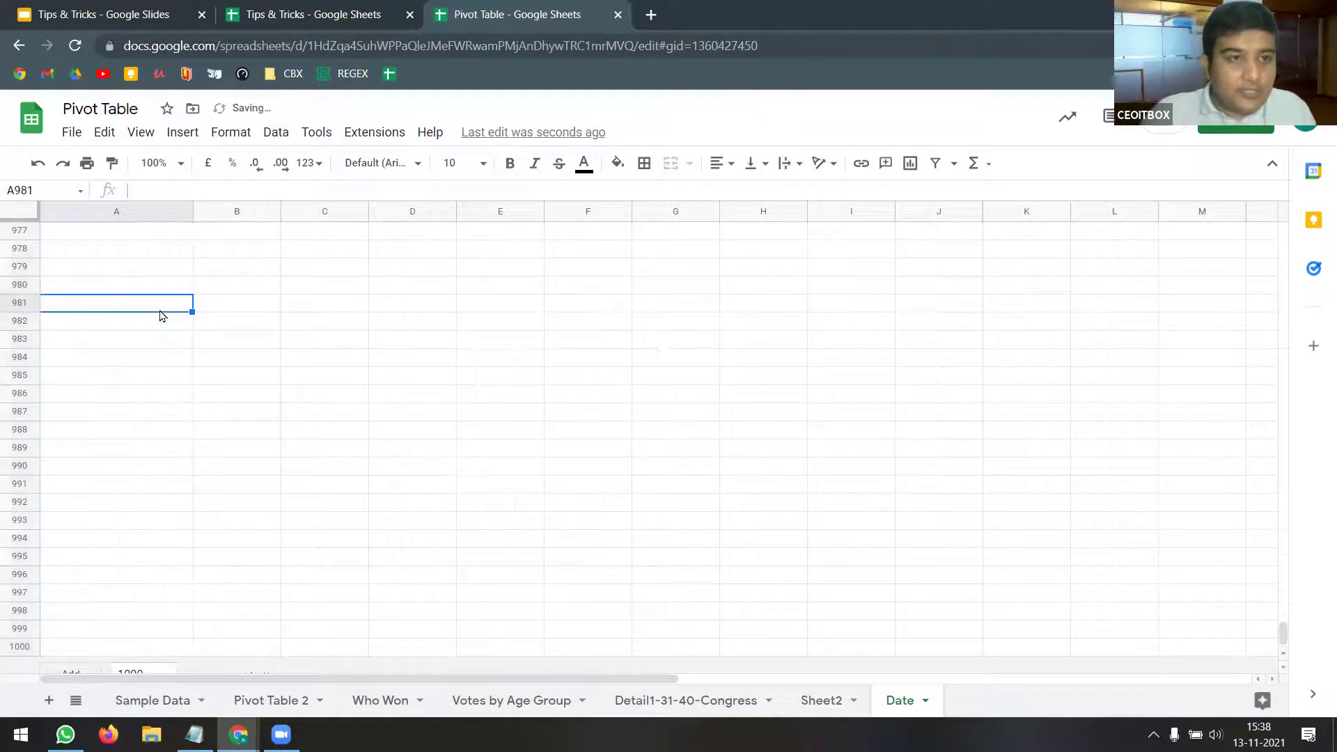
key(ctrl+Up)
key(Down)
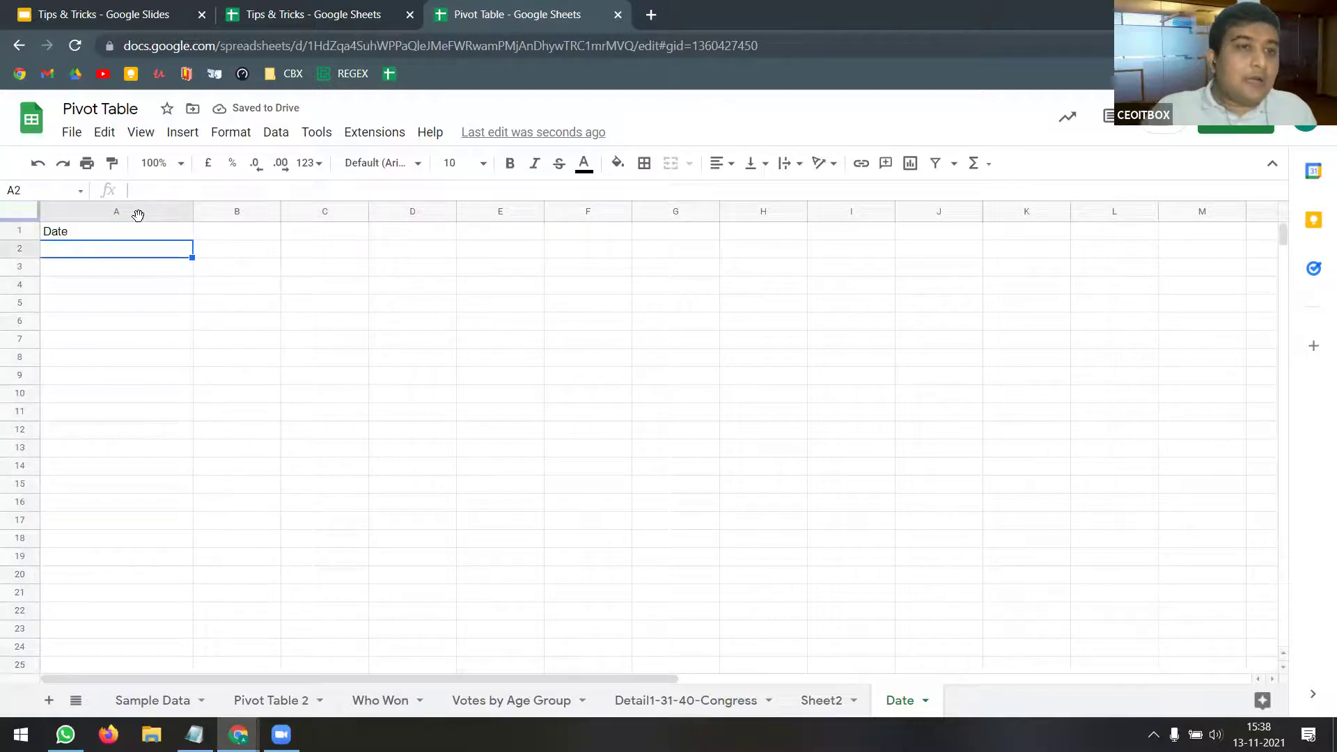
double_click(156, 250)
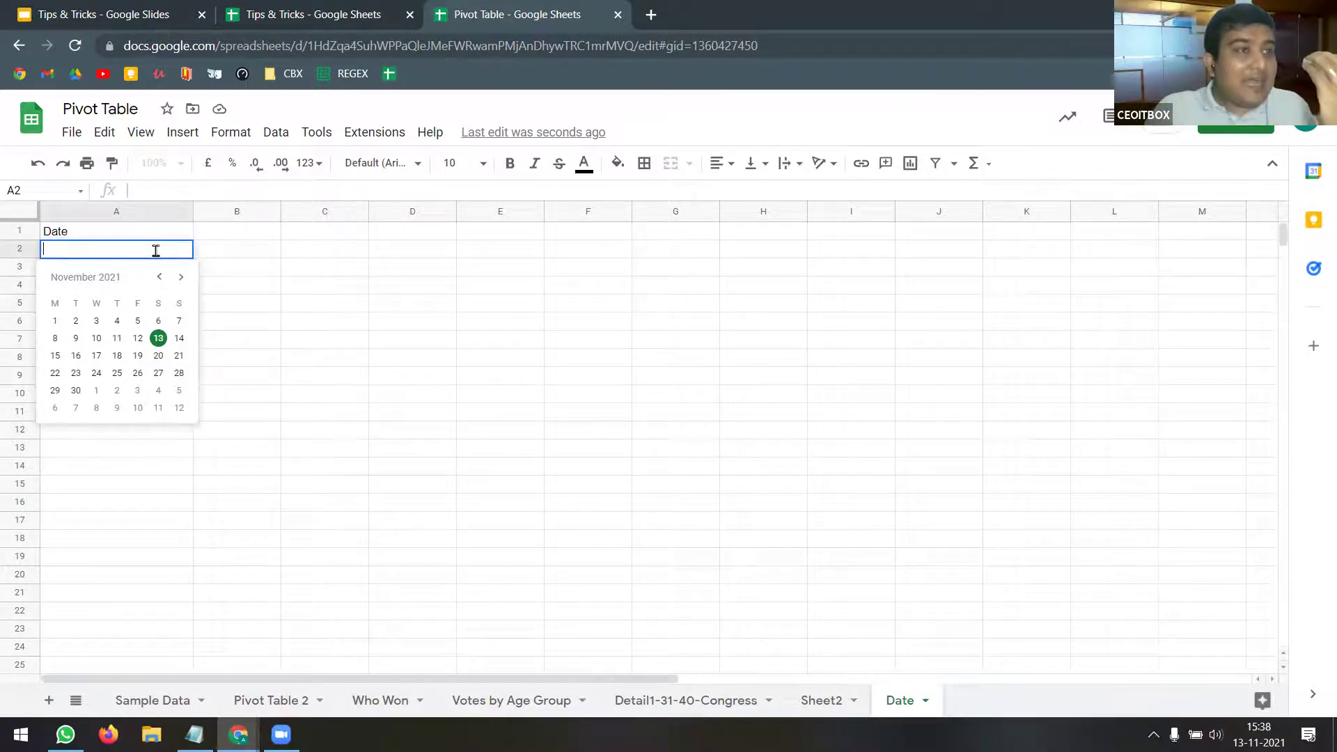
click(140, 469)
double_click(140, 467)
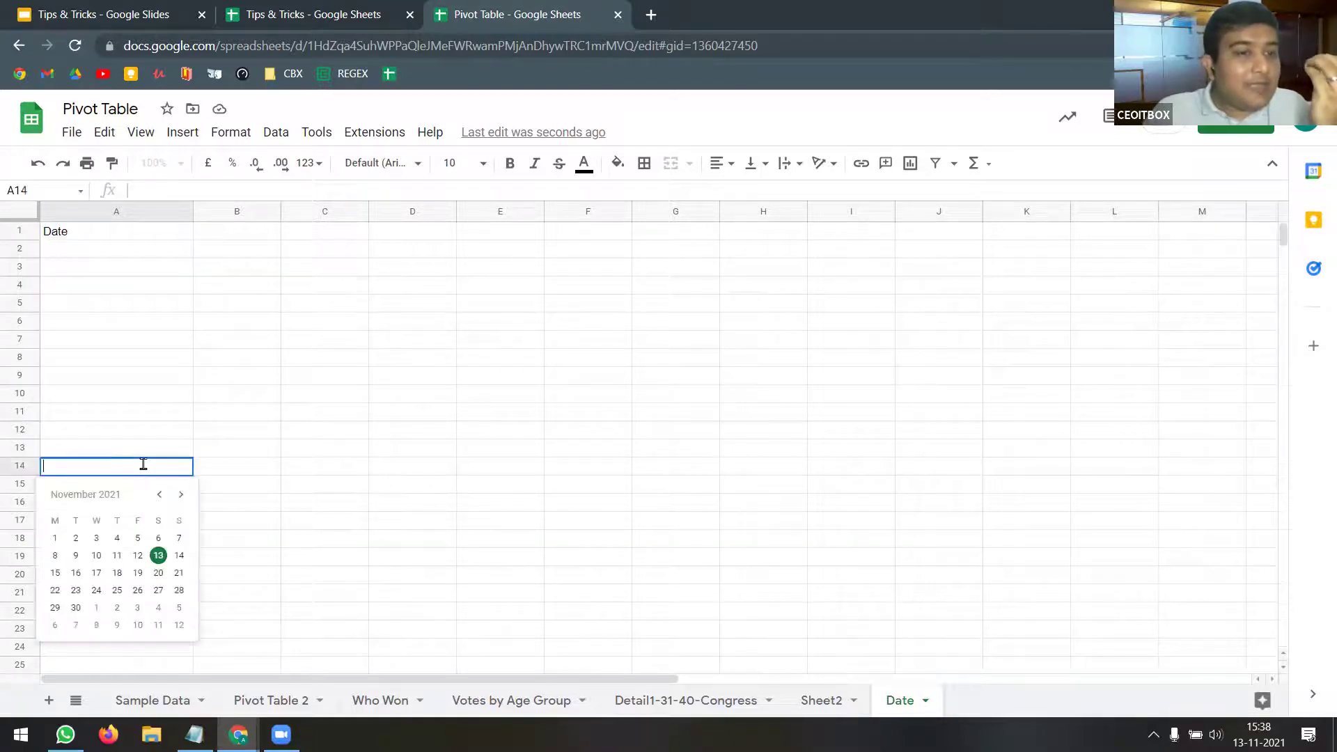
click(136, 431)
- Test the rule by entering 'hellohello' in A7 and dismiss the rejection message
click(139, 341)
text(hellohello)
key(Return)
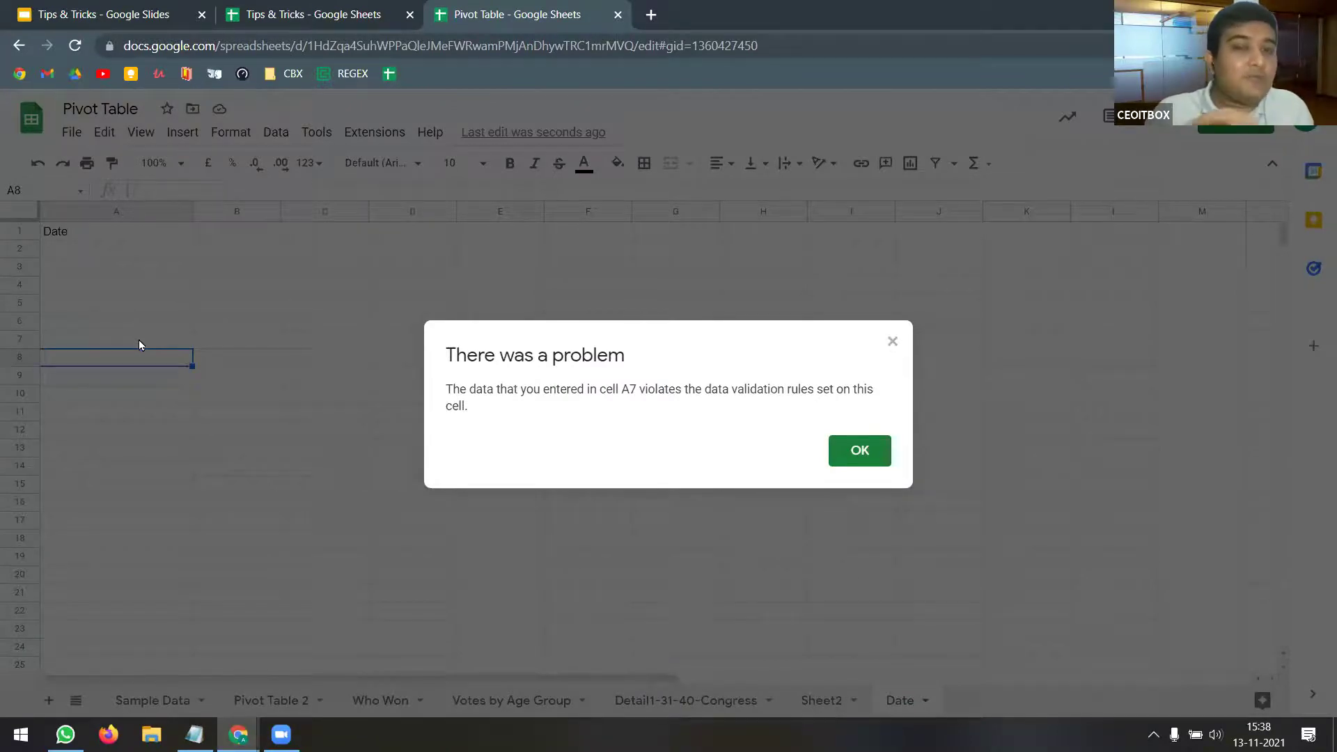
click(860, 451)
click(124, 288)
click(139, 250)
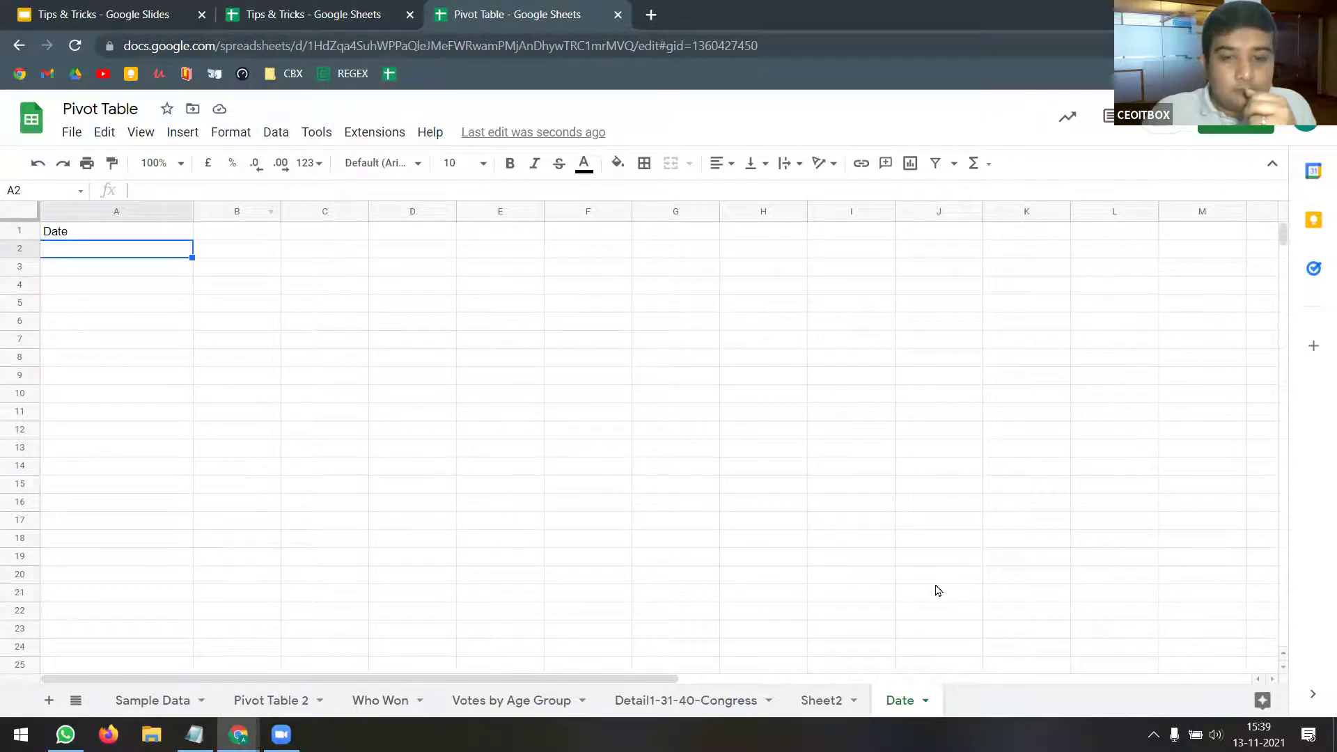
- Glance between the spreadsheets and the Date sheet's options, then open the Sample Data sheet
click(348, 14)
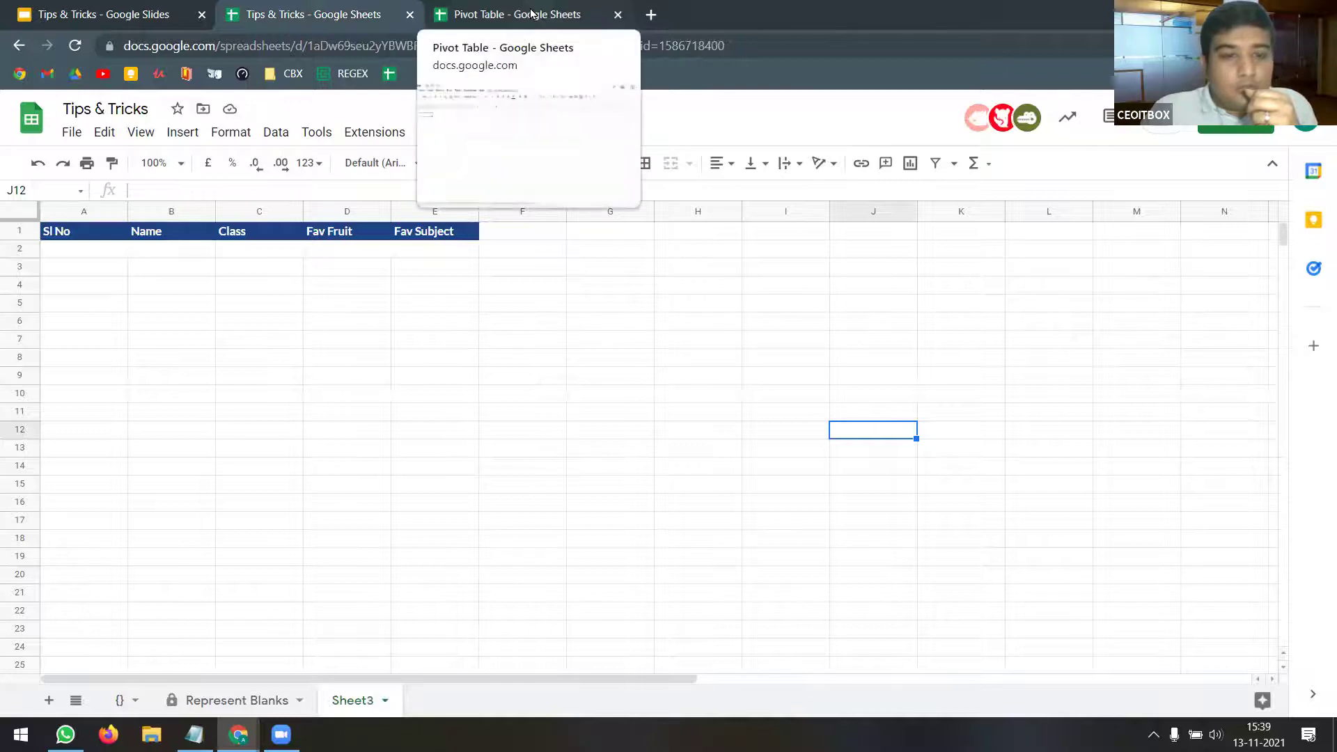
click(536, 11)
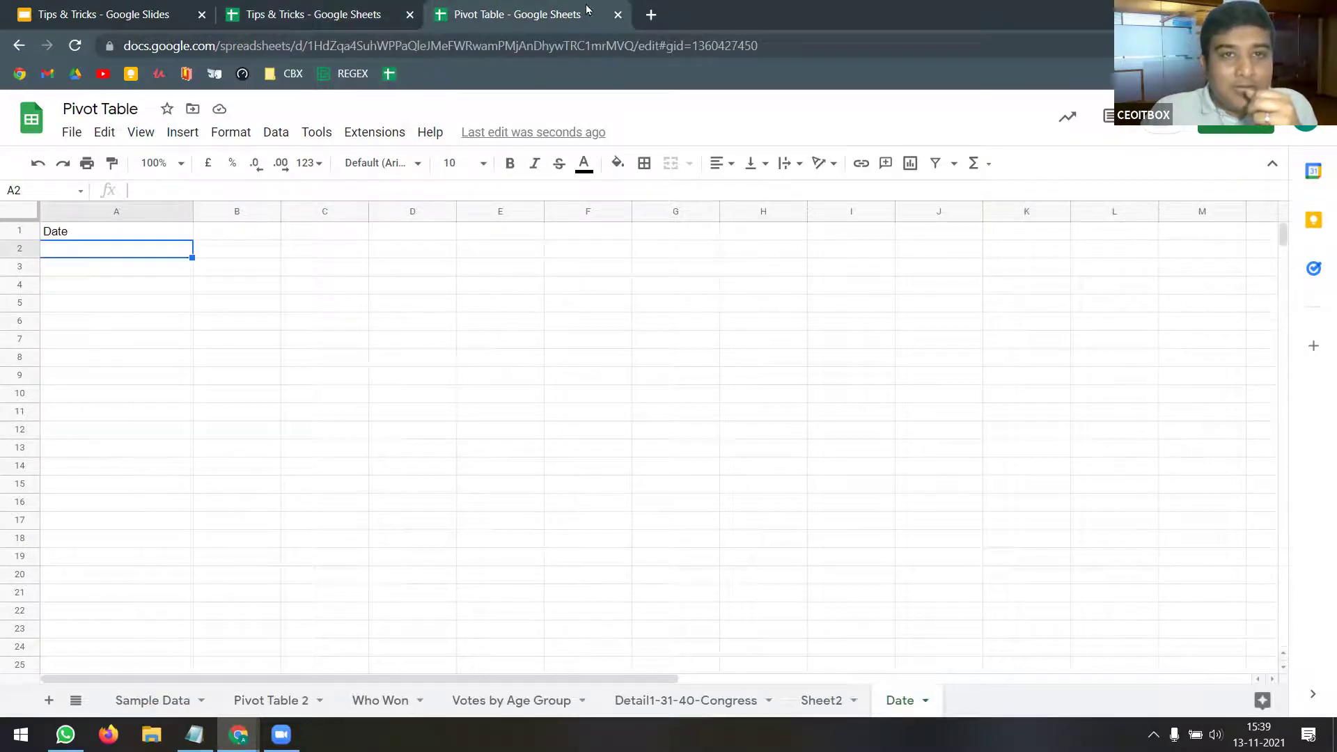
click(926, 701)
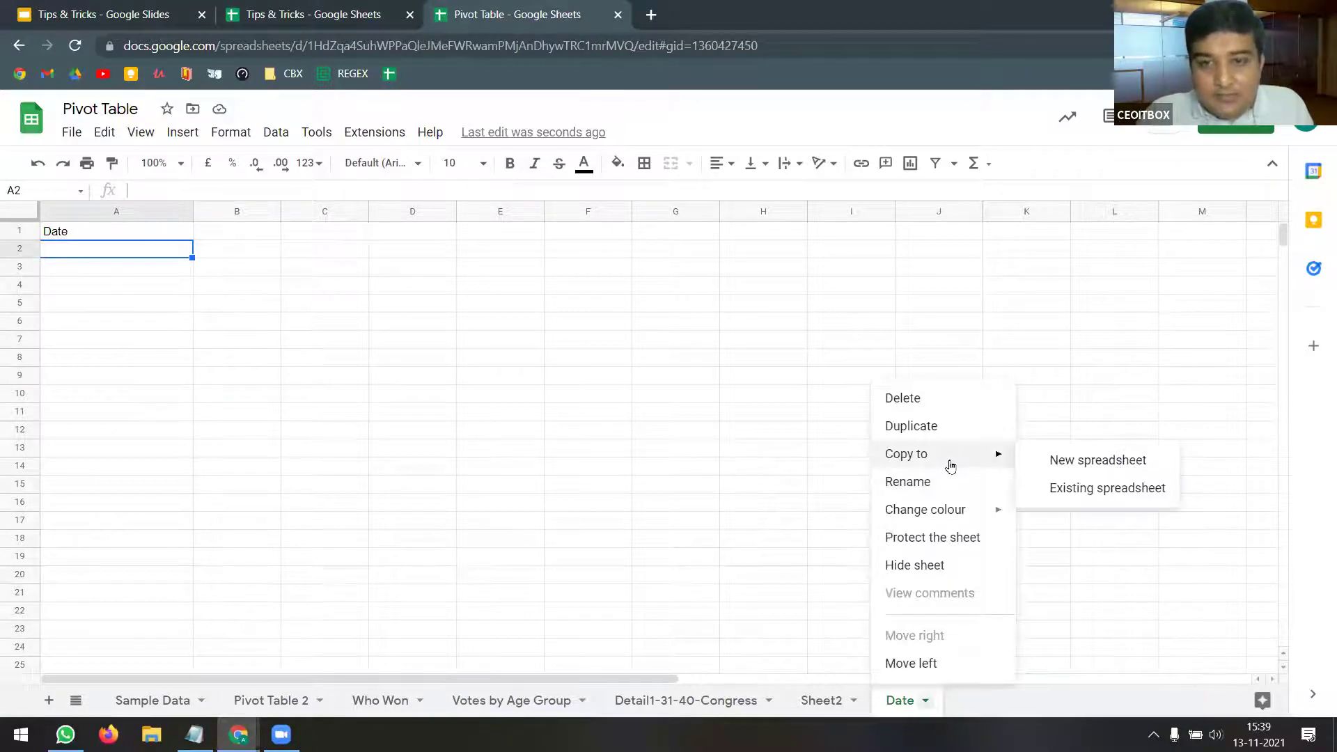
click(334, 18)
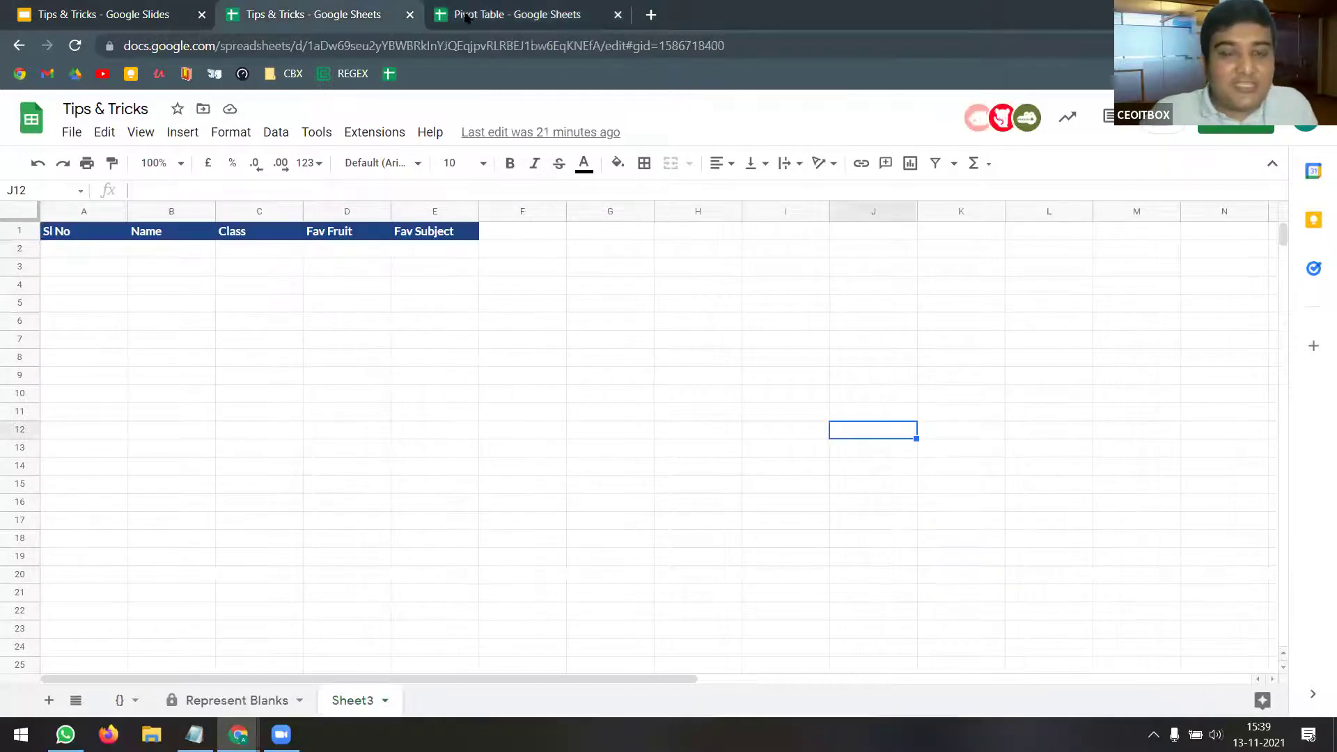
click(489, 15)
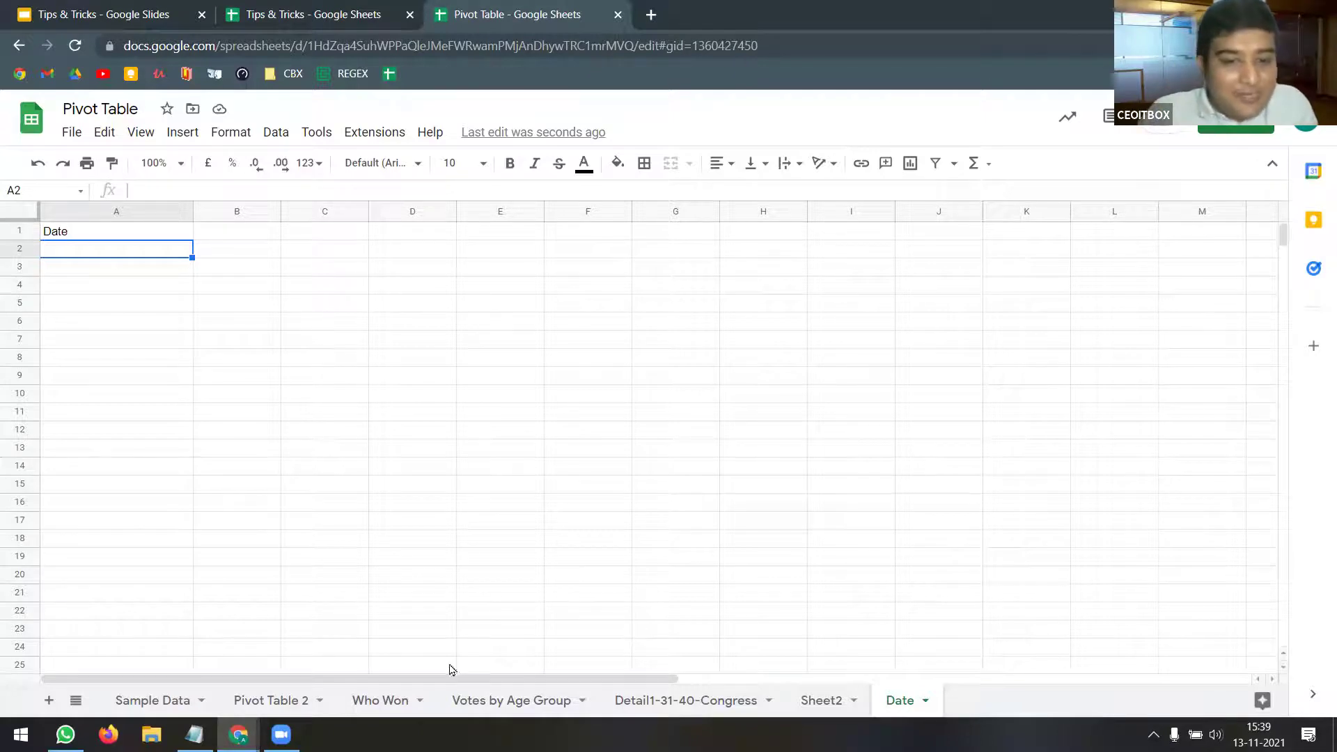
click(192, 702)
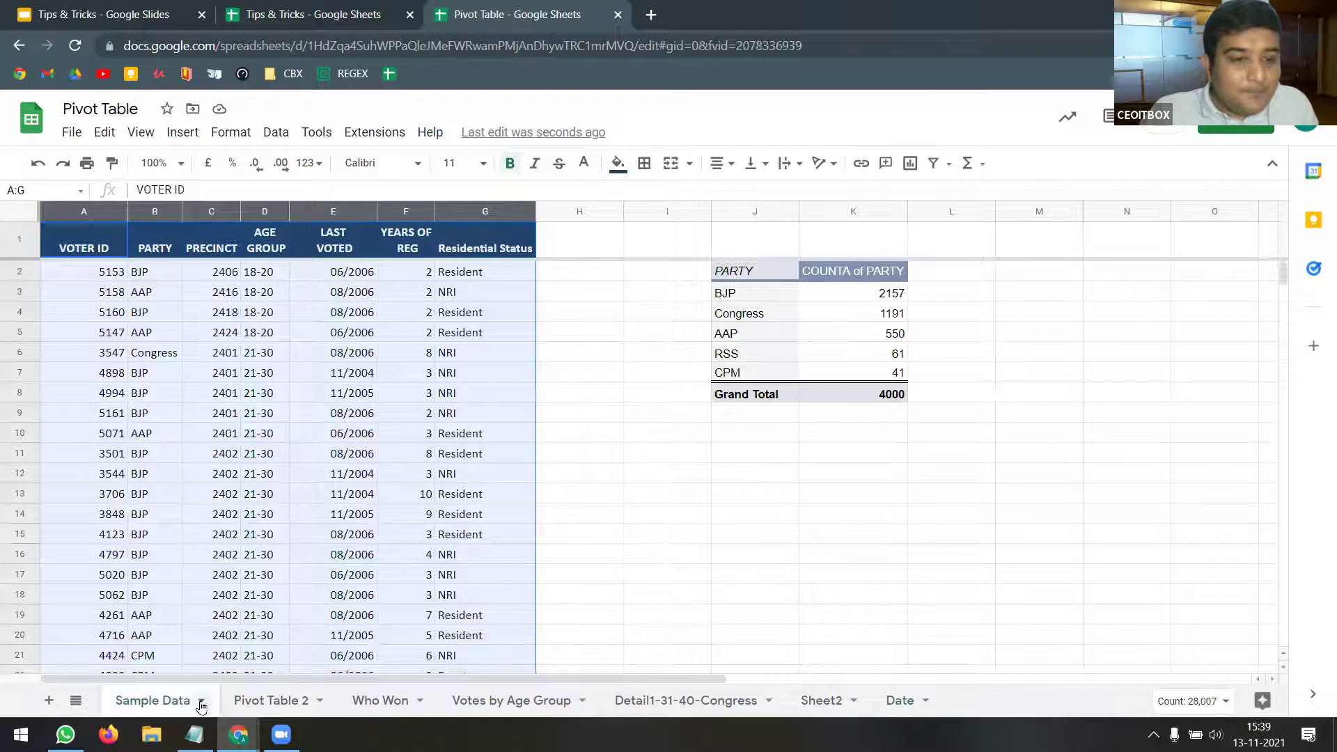
- Copy the Sample Data sheet to the existing Tips & Tricks spreadsheet
click(201, 702)
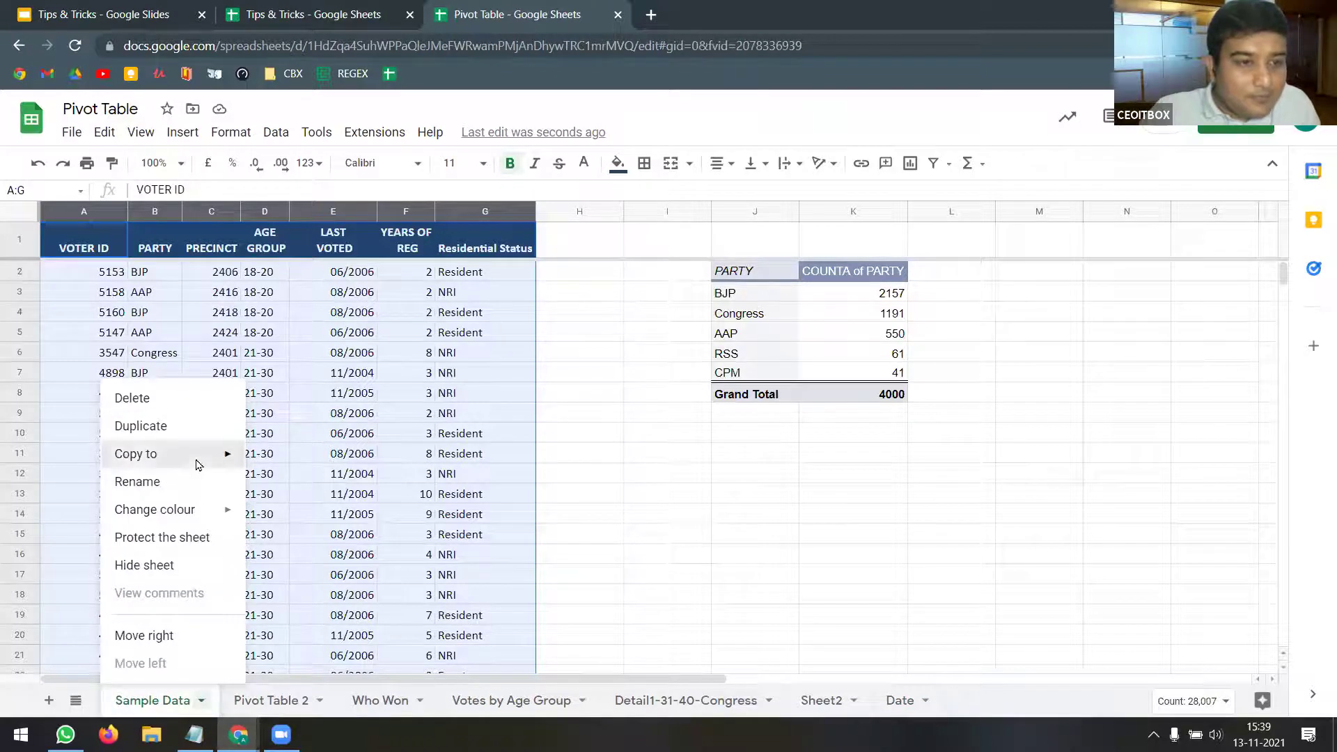
mouse_move(197, 463)
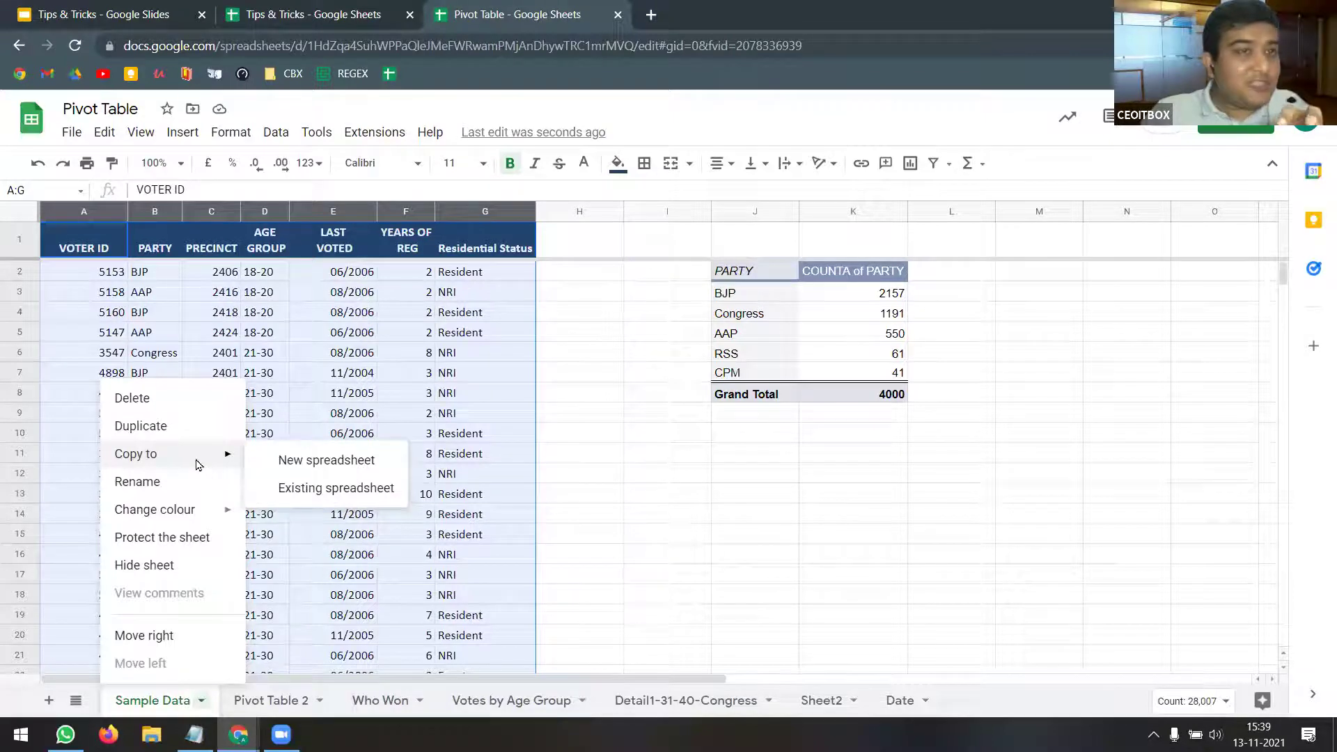
click(173, 714)
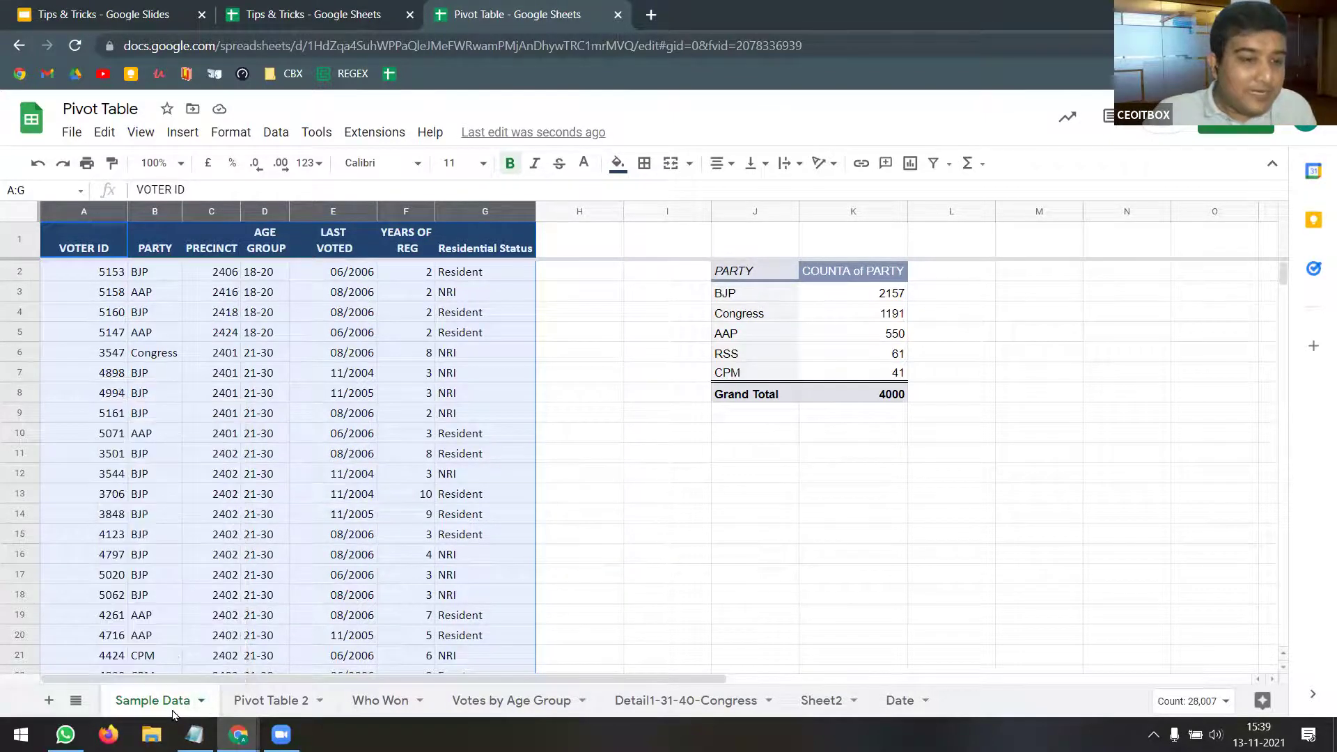
right_click(173, 714)
mouse_move(215, 454)
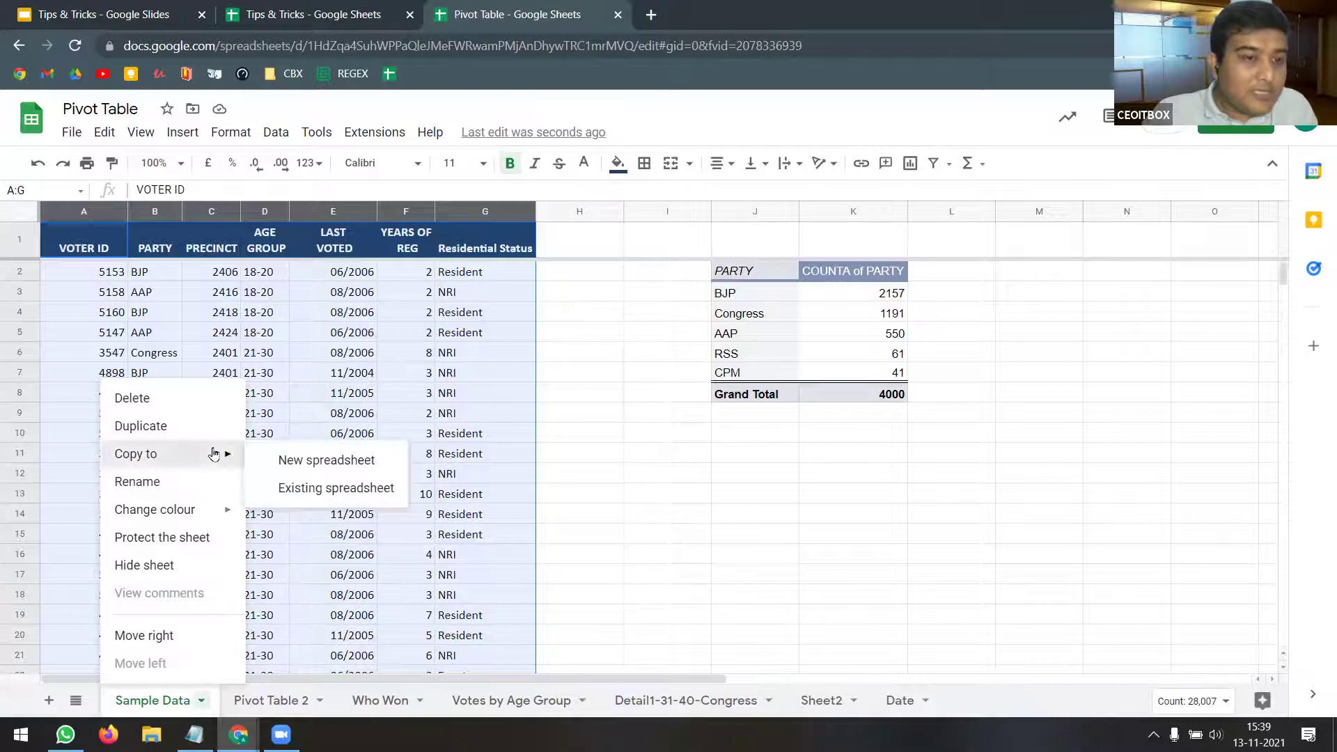
click(343, 497)
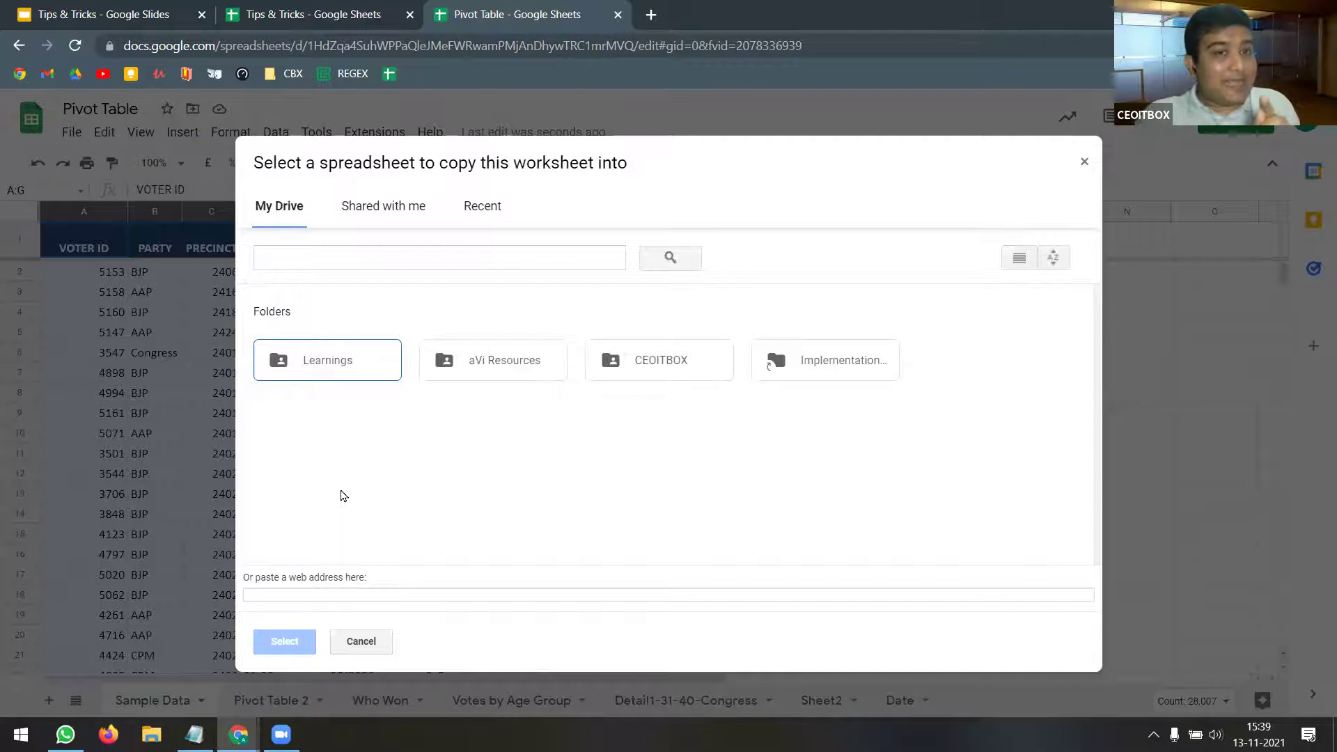
click(387, 251)
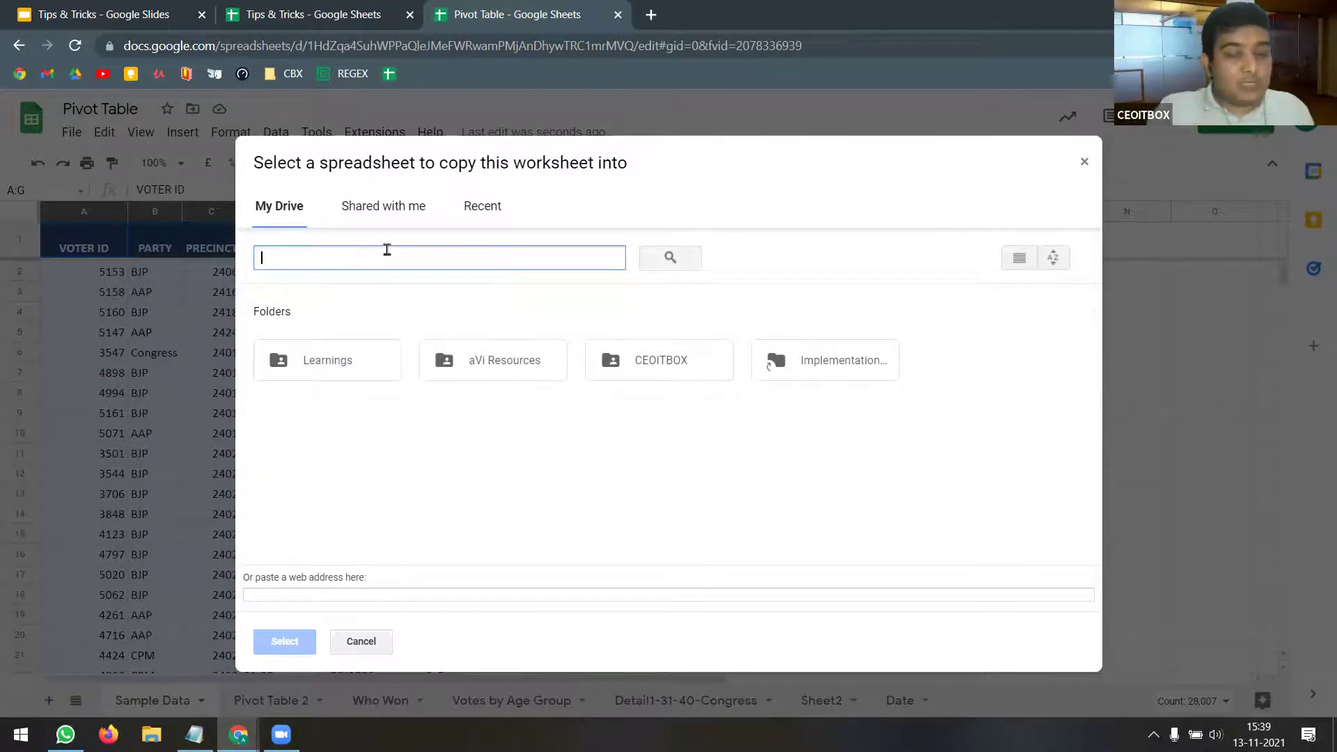
text(tips)
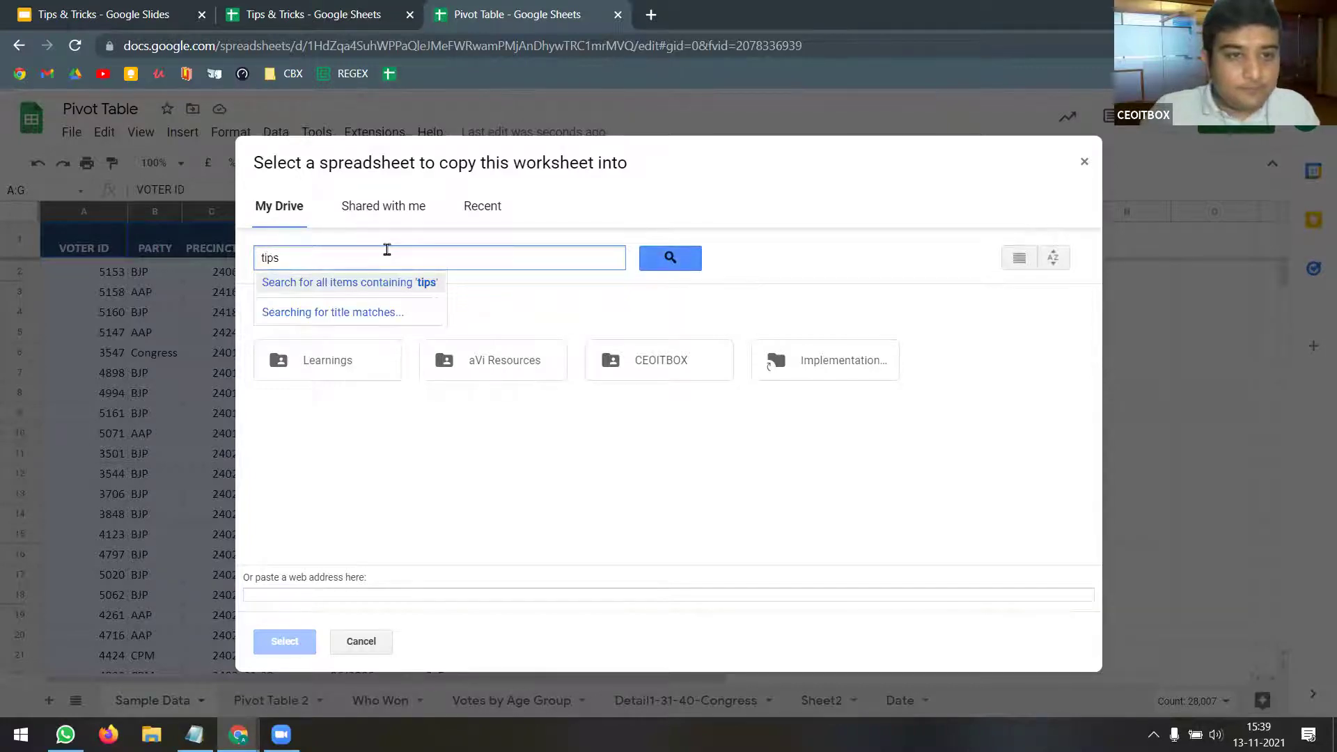
click(349, 307)
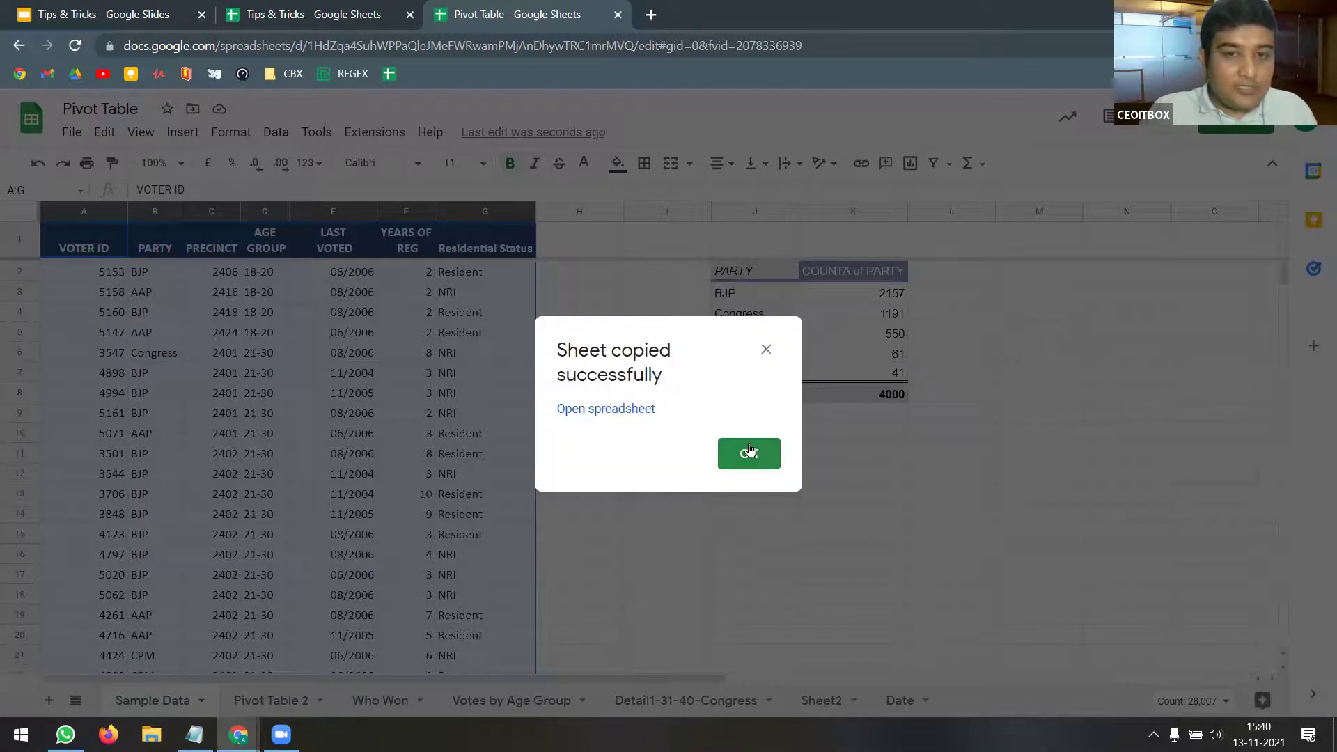
- Check the Copy of Sample Data pivot table in Tips & Tricks, then open Pivot Table's Date sheet
click(749, 451)
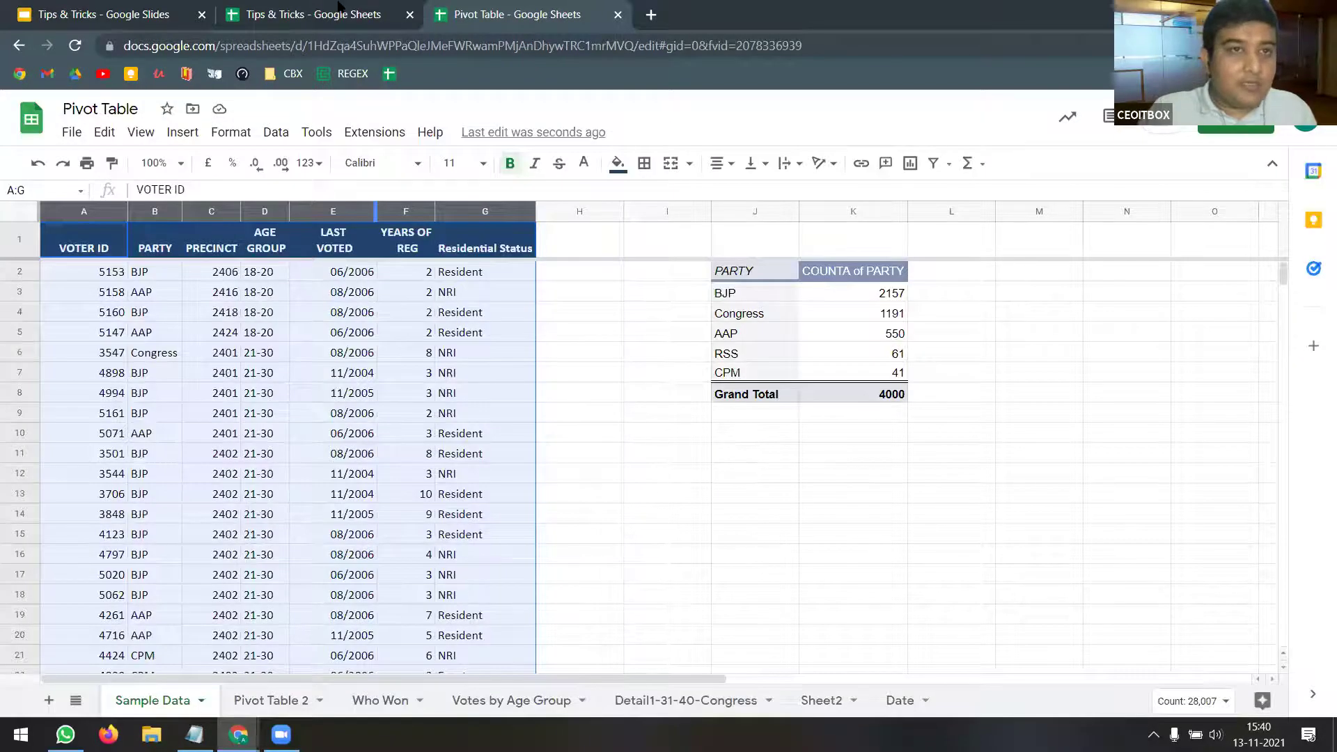
click(341, 10)
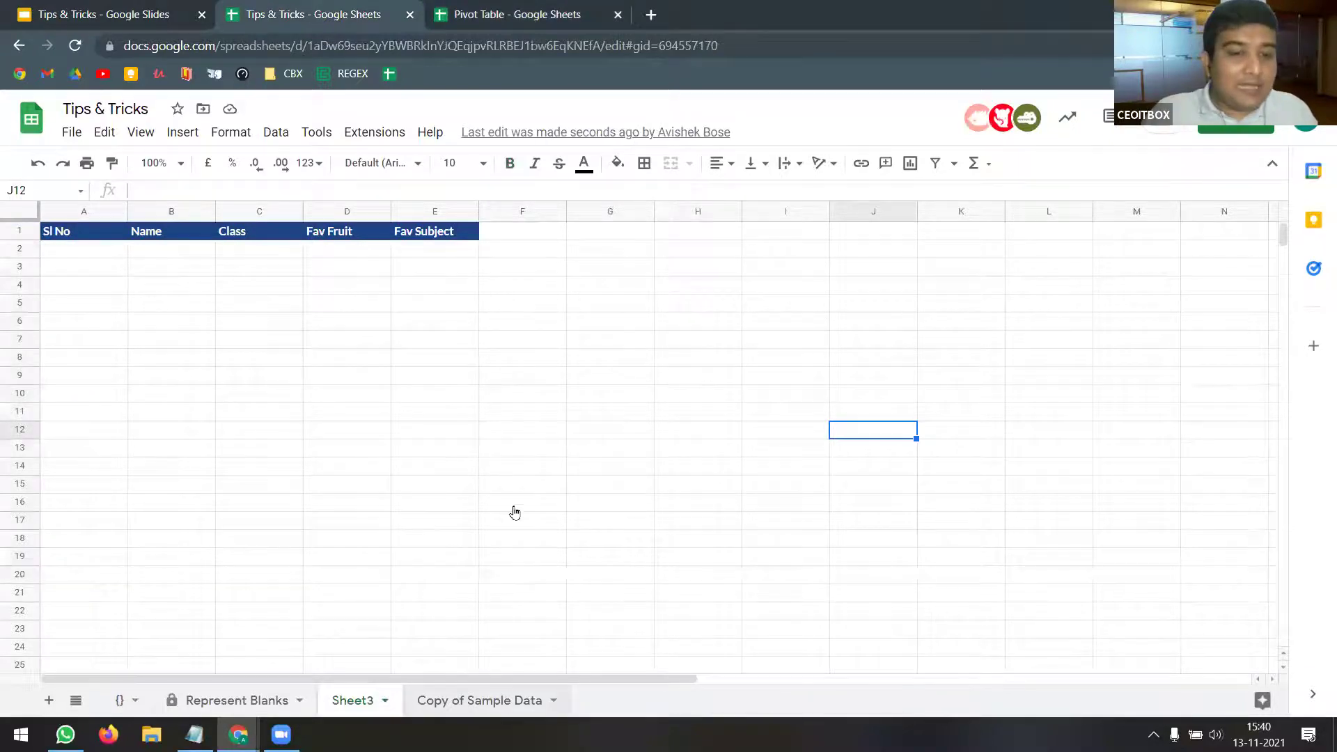
click(516, 704)
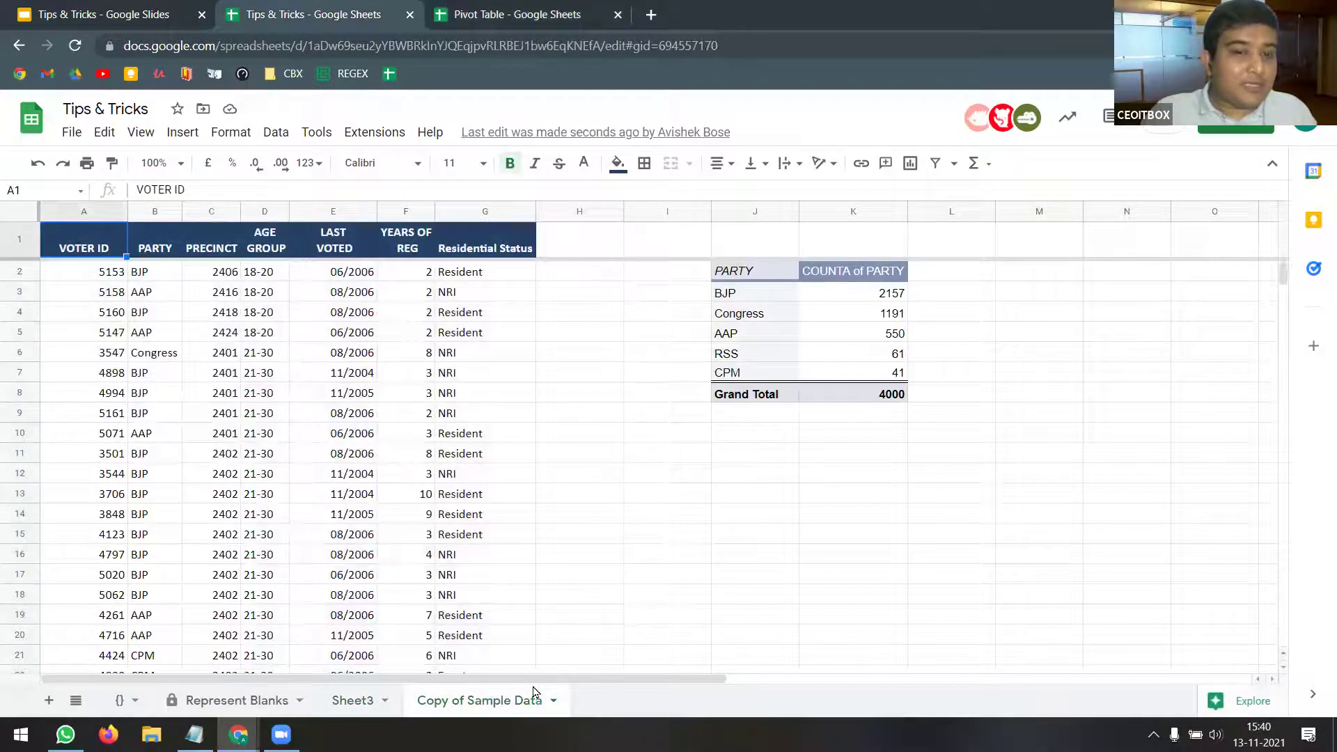
click(850, 333)
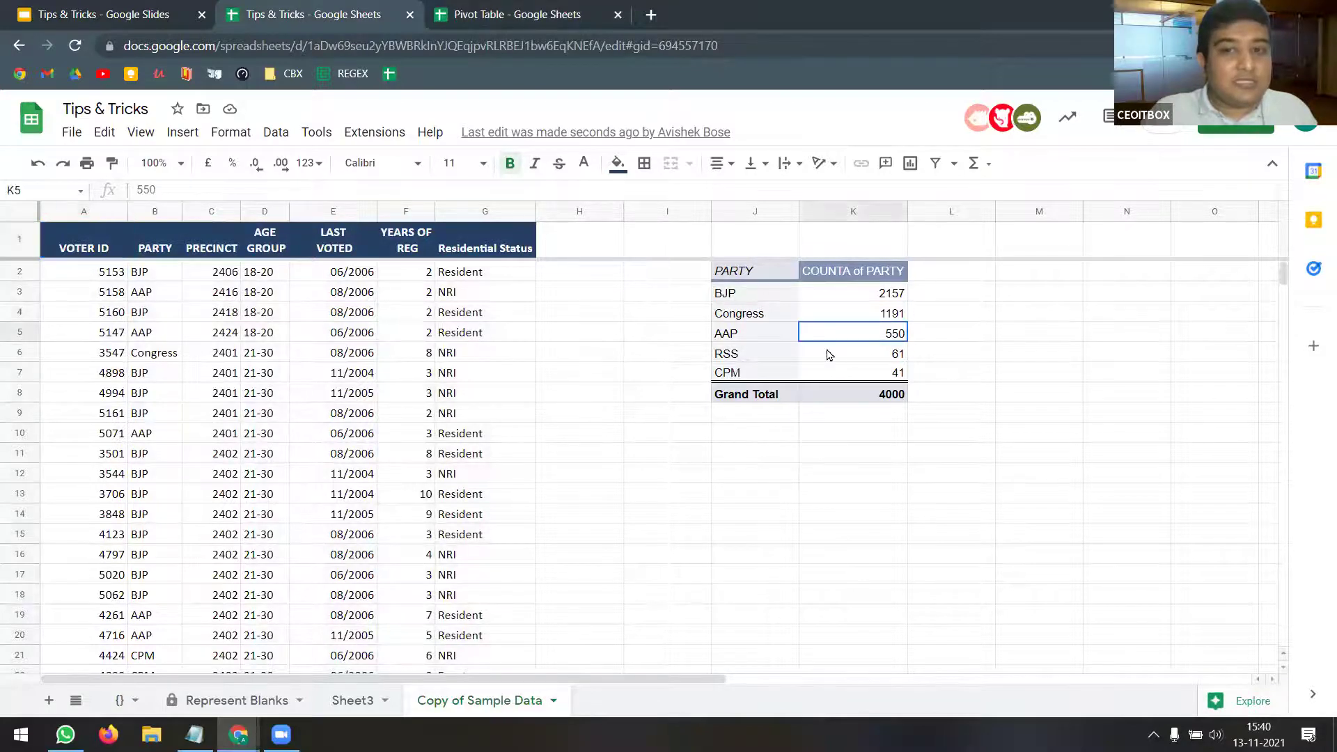
click(776, 453)
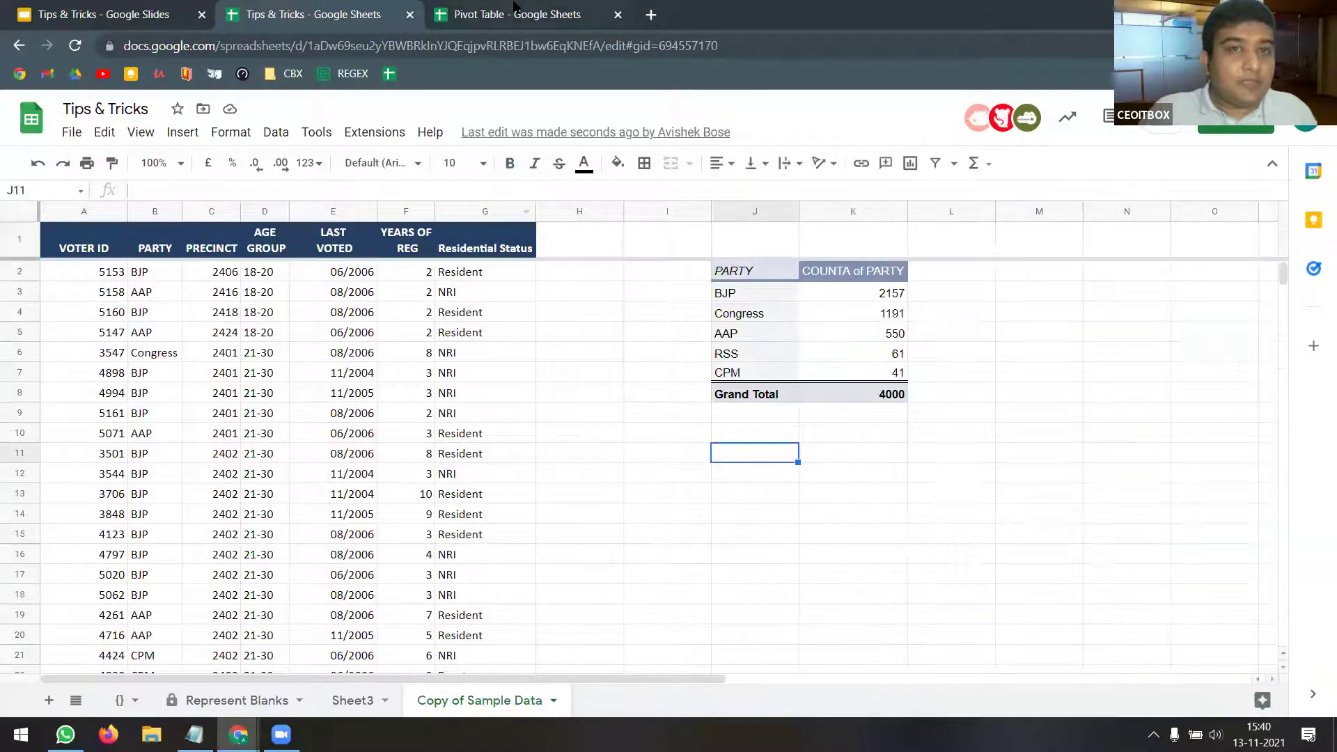
key(ctrl+Tab)
click(900, 702)
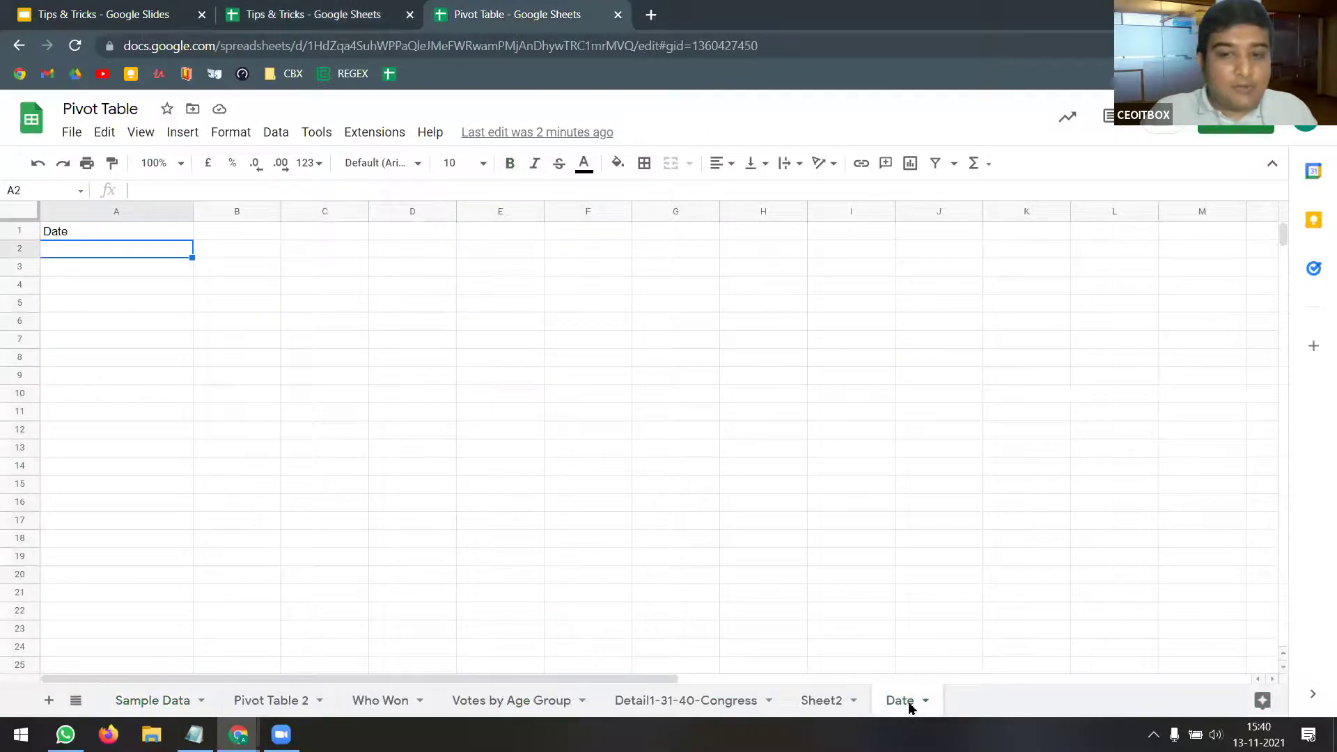
- Copy the Date sheet to the existing Tips & Tricks spreadsheet
click(925, 704)
mouse_move(951, 450)
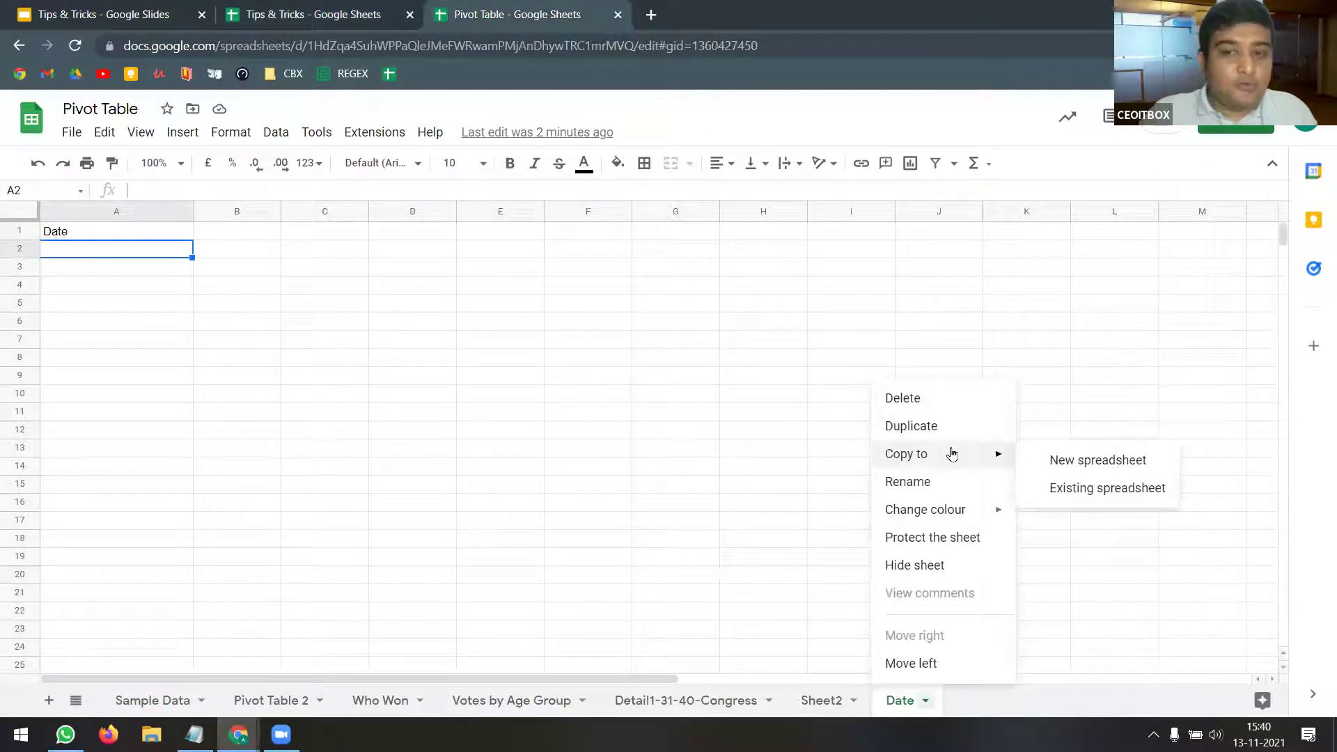
click(1105, 489)
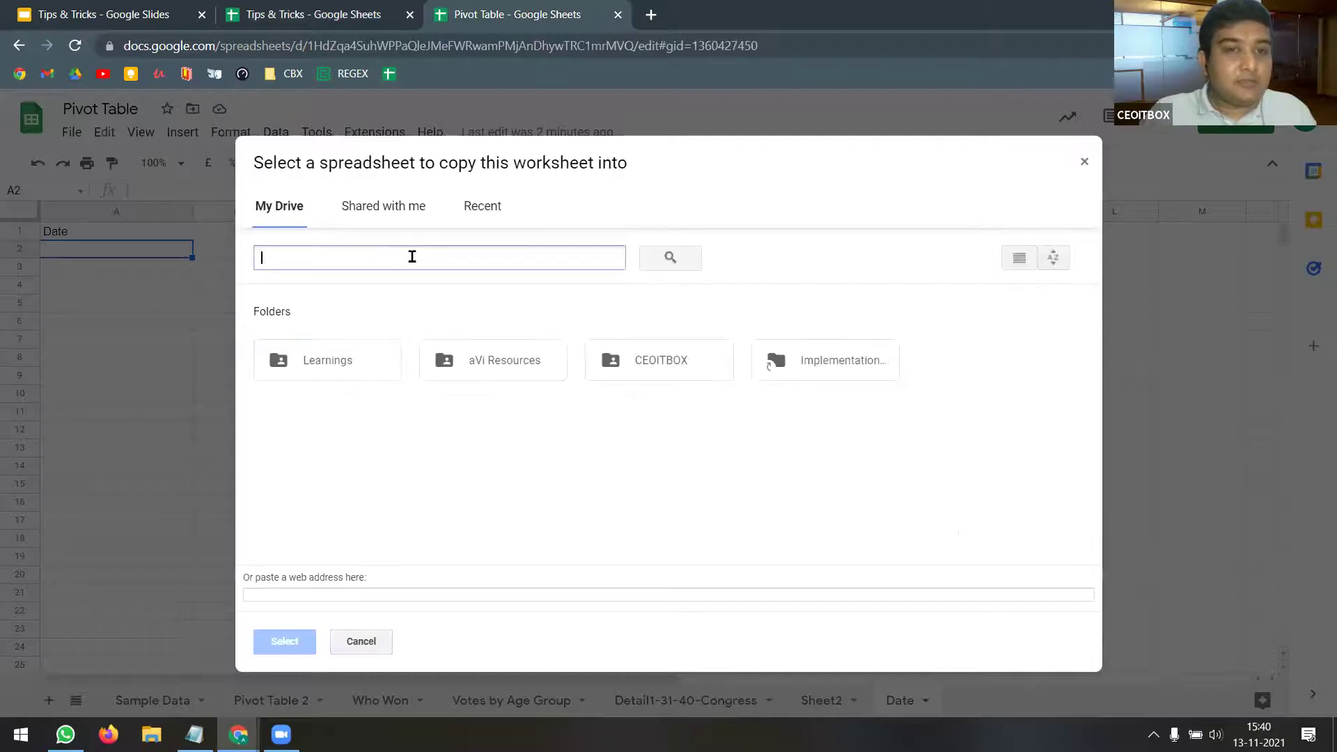
click(496, 213)
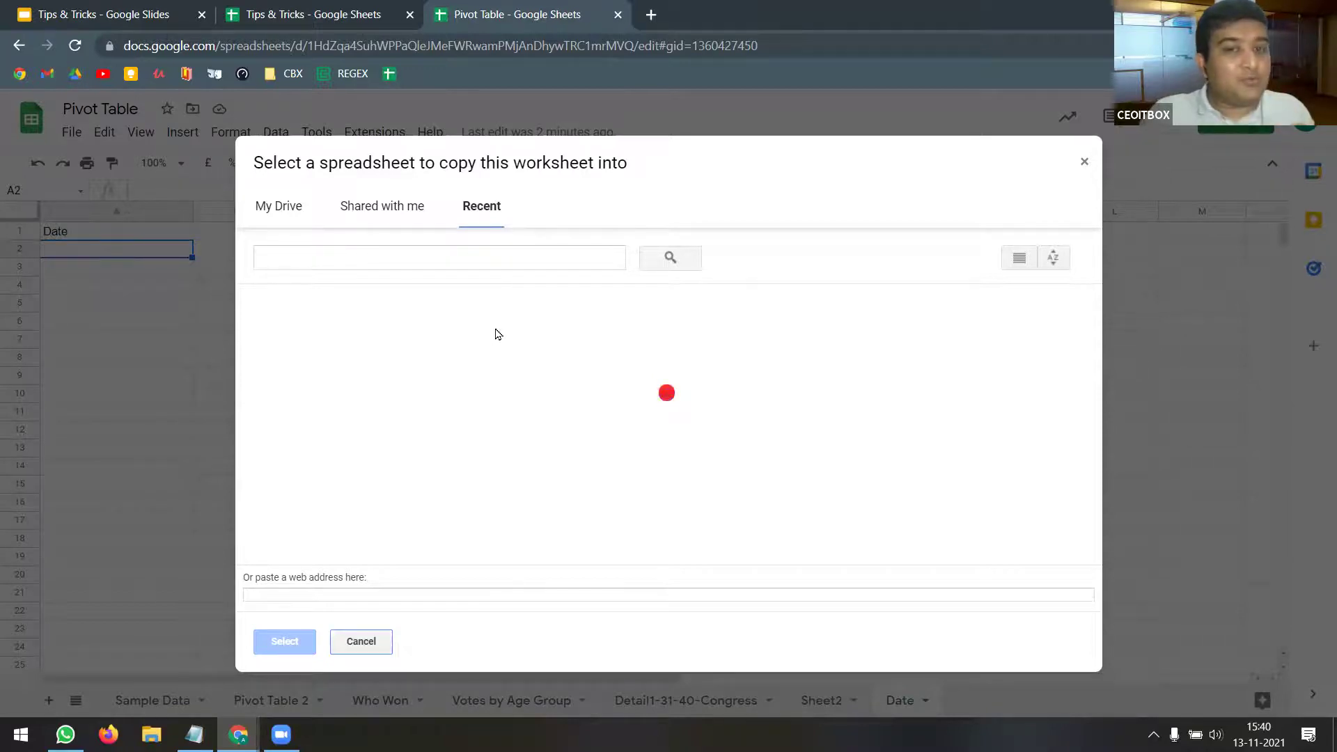
click(382, 258)
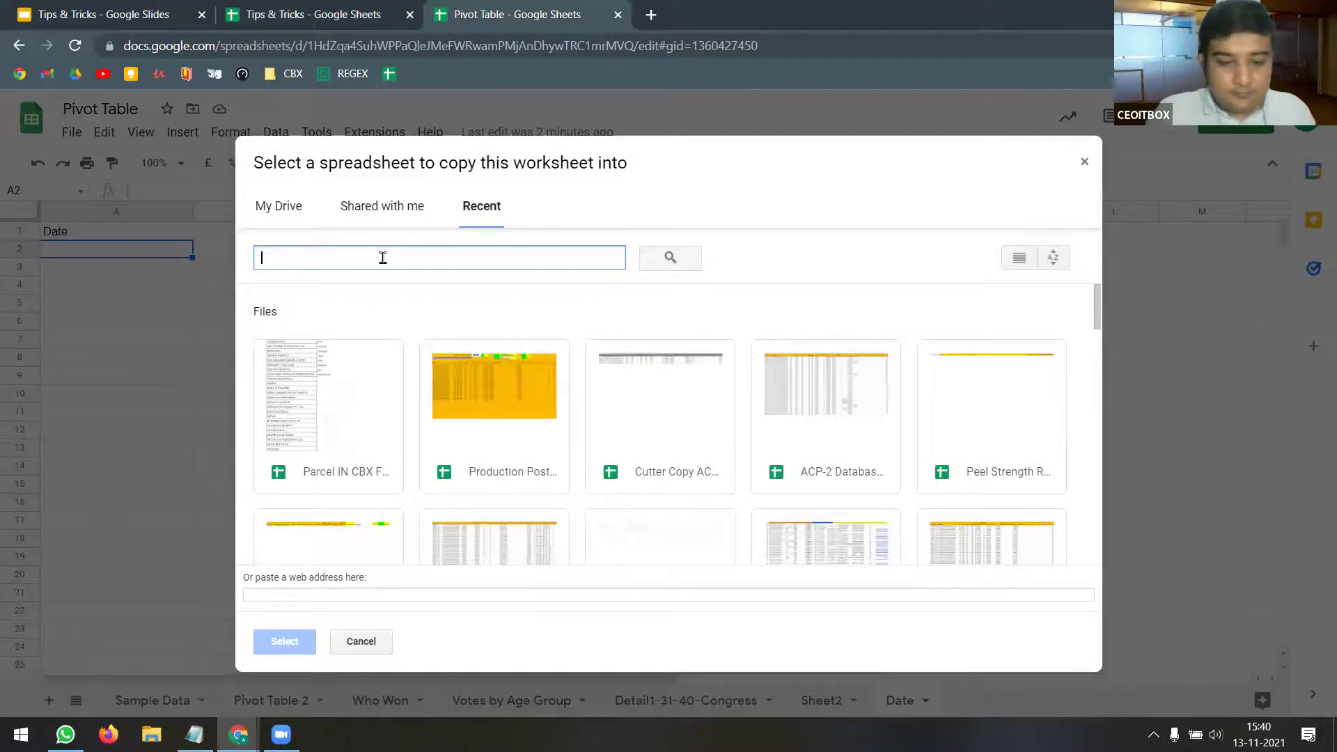
text(tips)
key(Down)
key(Return)
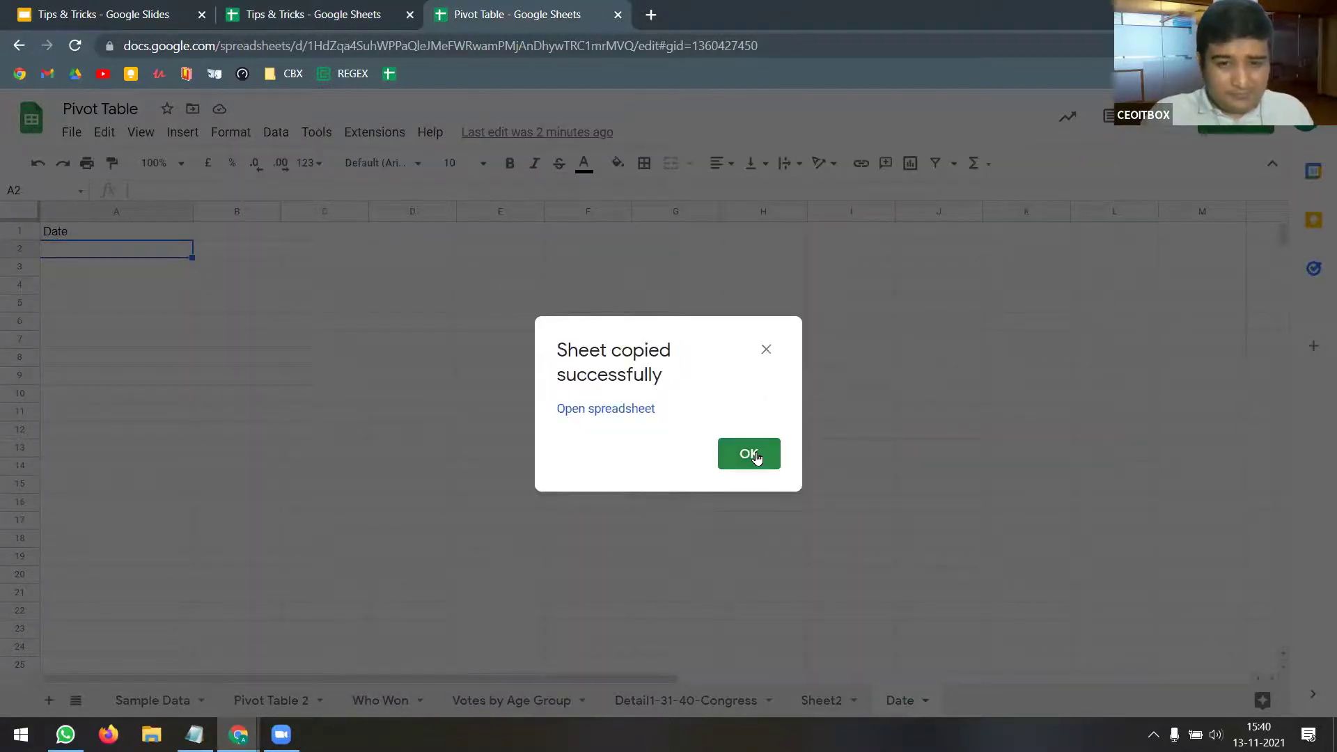
click(756, 457)
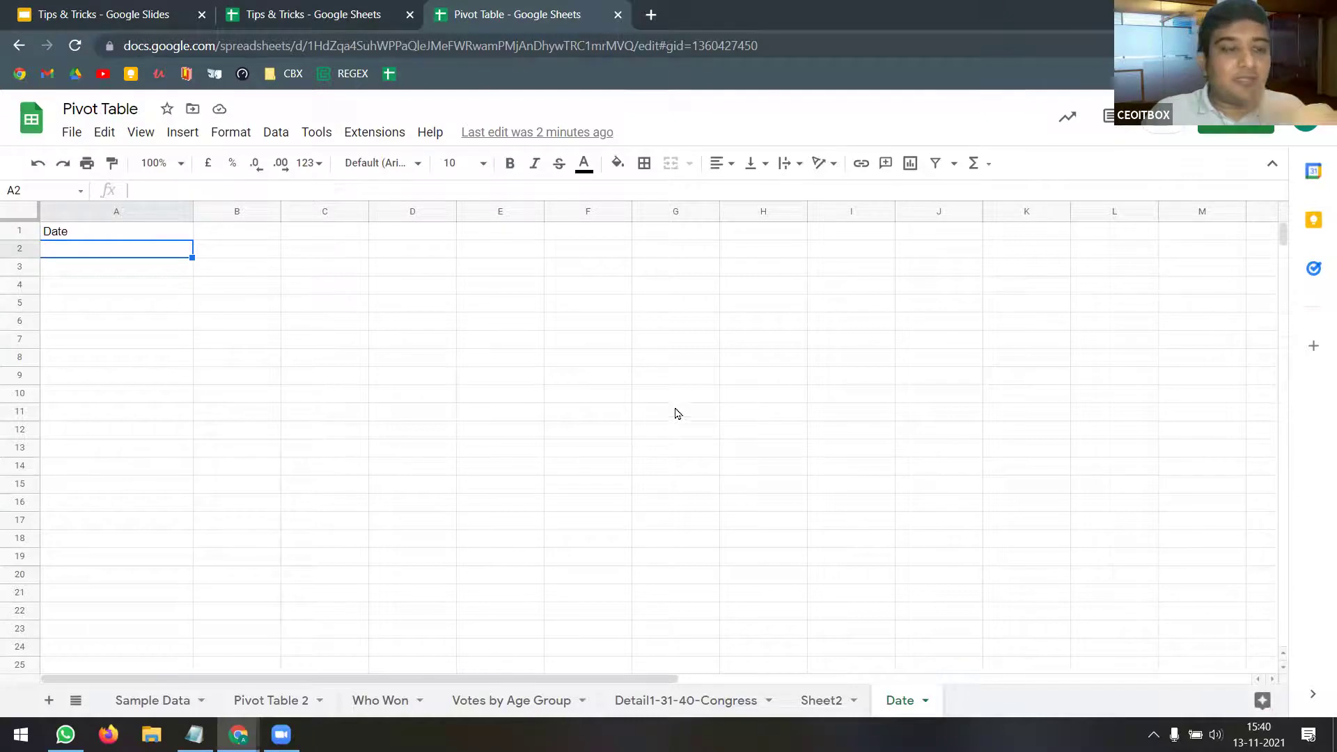
- Test the date picker in cells A2 and A15 of the Date sheet
double_click(150, 251)
double_click(112, 489)
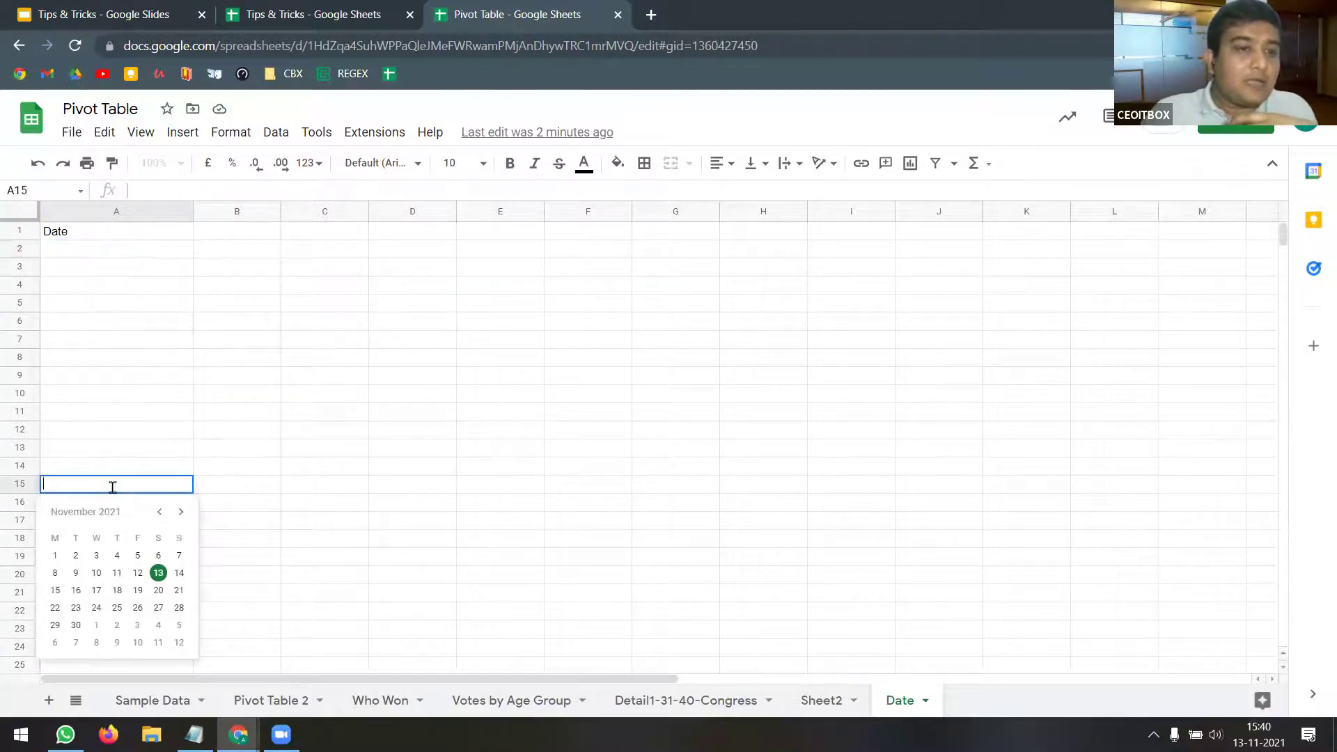
click(408, 327)
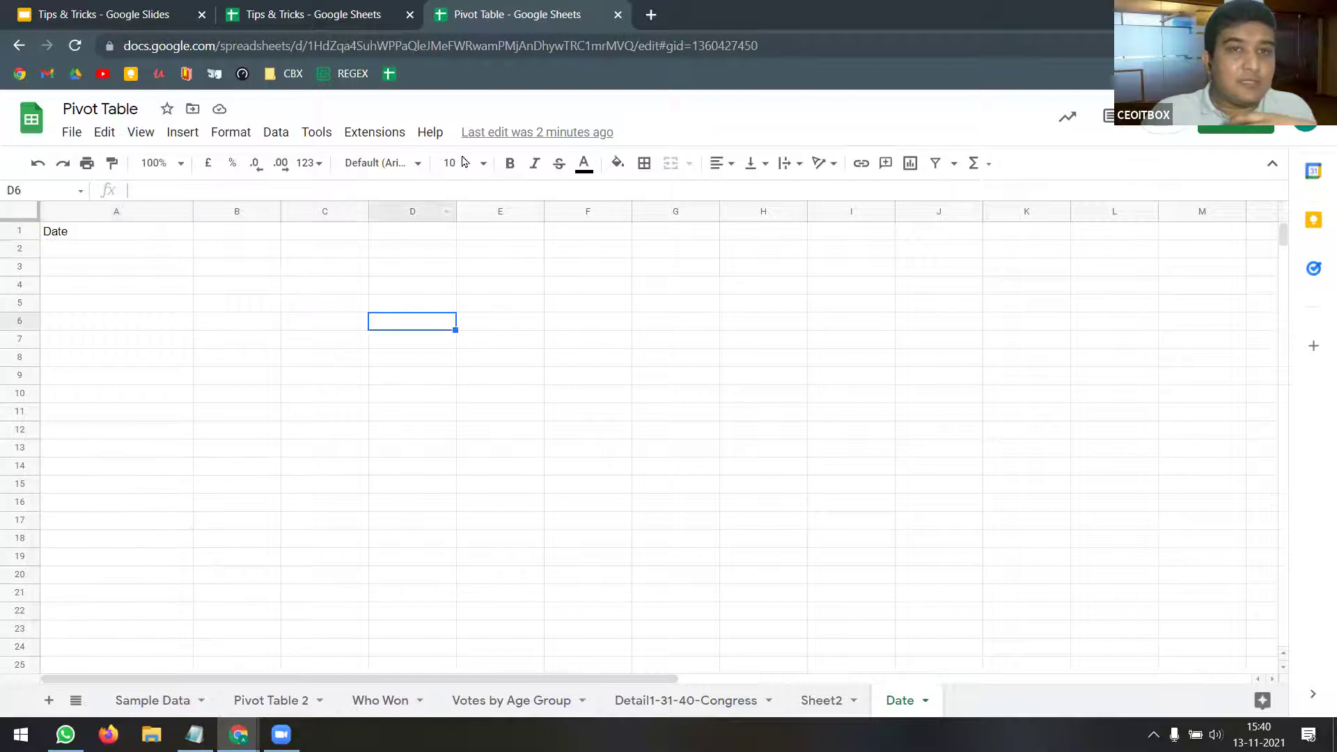
- Confirm the date picker works in Tips & Tricks' Copy of Date, then close Pivot Table
click(369, 15)
key(ctrl+Page_Down)
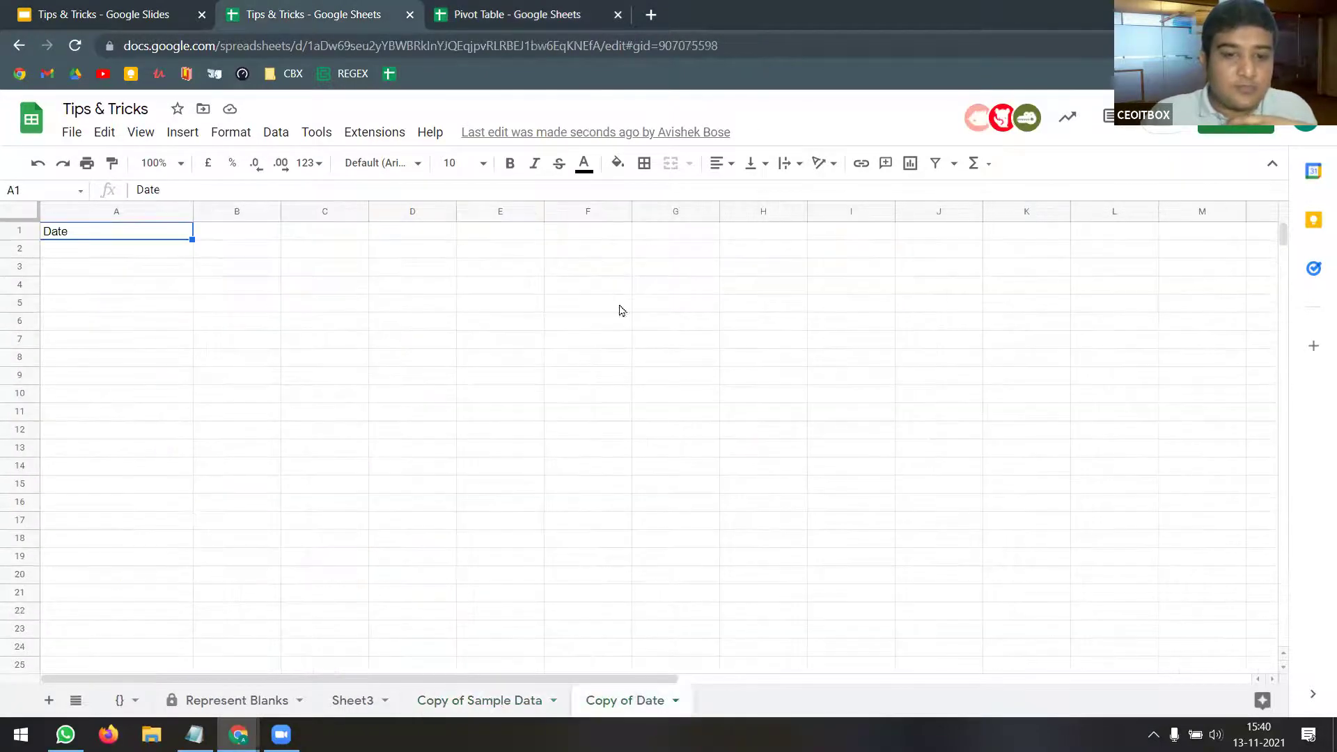
double_click(146, 250)
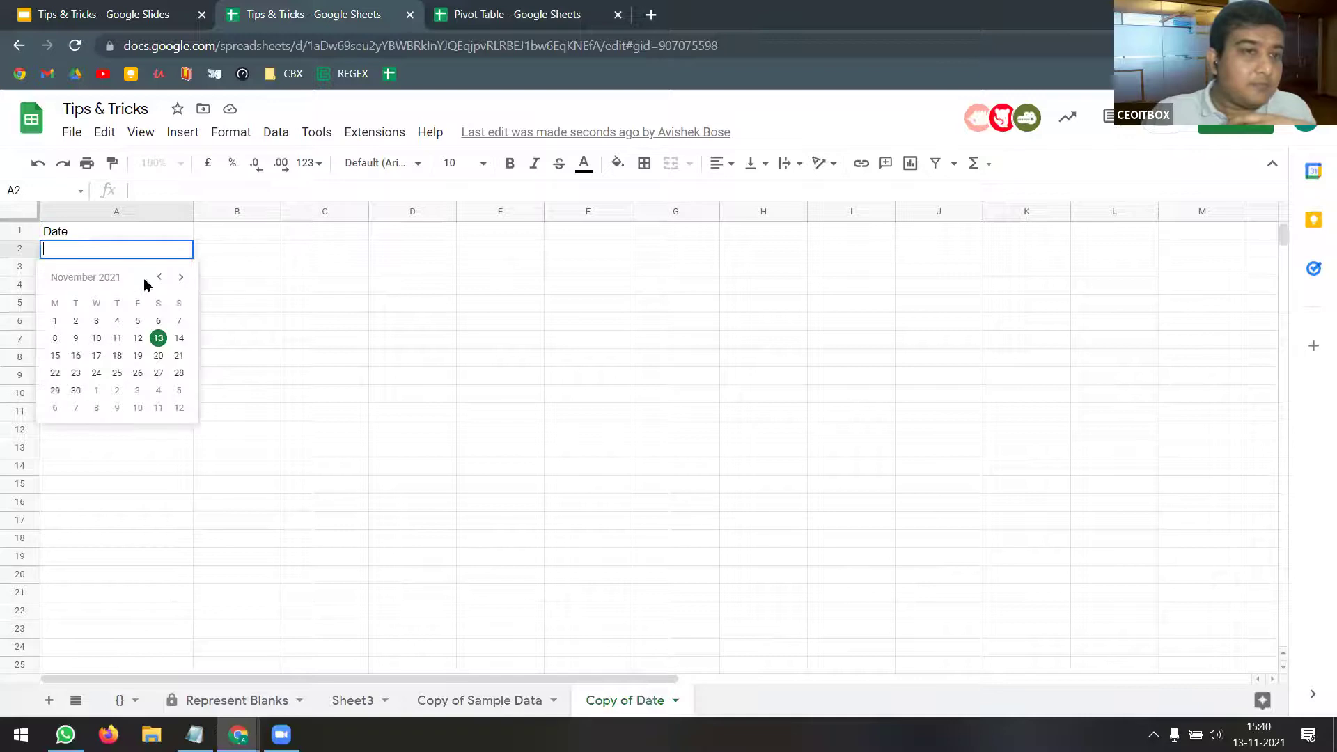
click(123, 462)
click(589, 14)
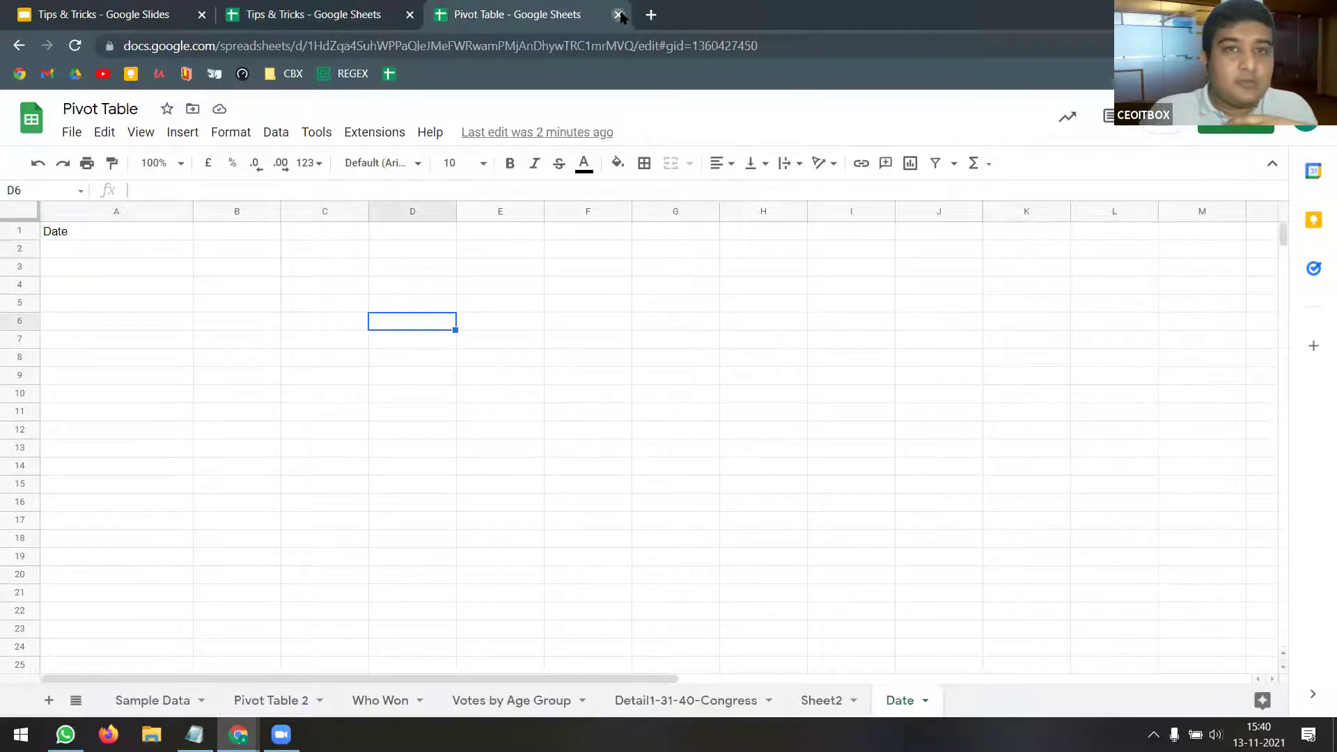
click(619, 15)
- In the Tips & Tricks presentation, highlight 'Keyboard Shortcuts' on the Contents slide
click(132, 14)
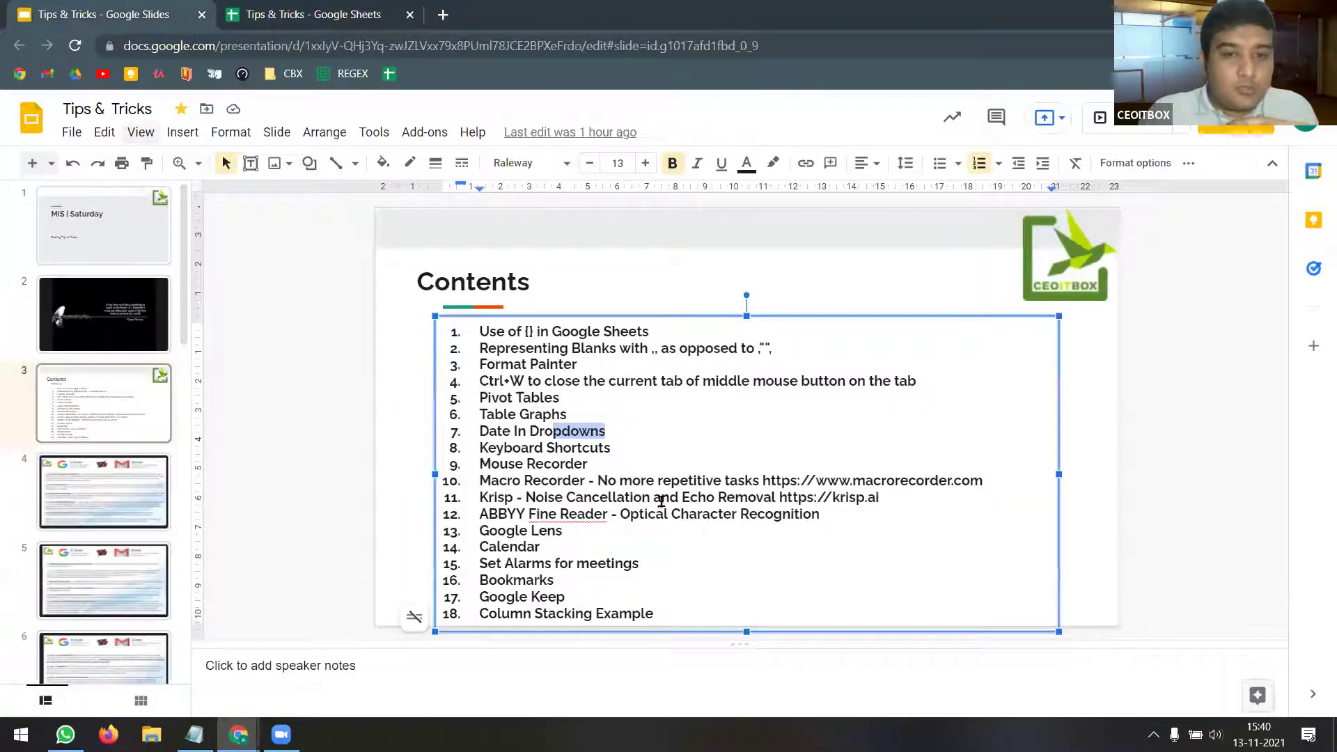
drag(613, 449, 478, 452)
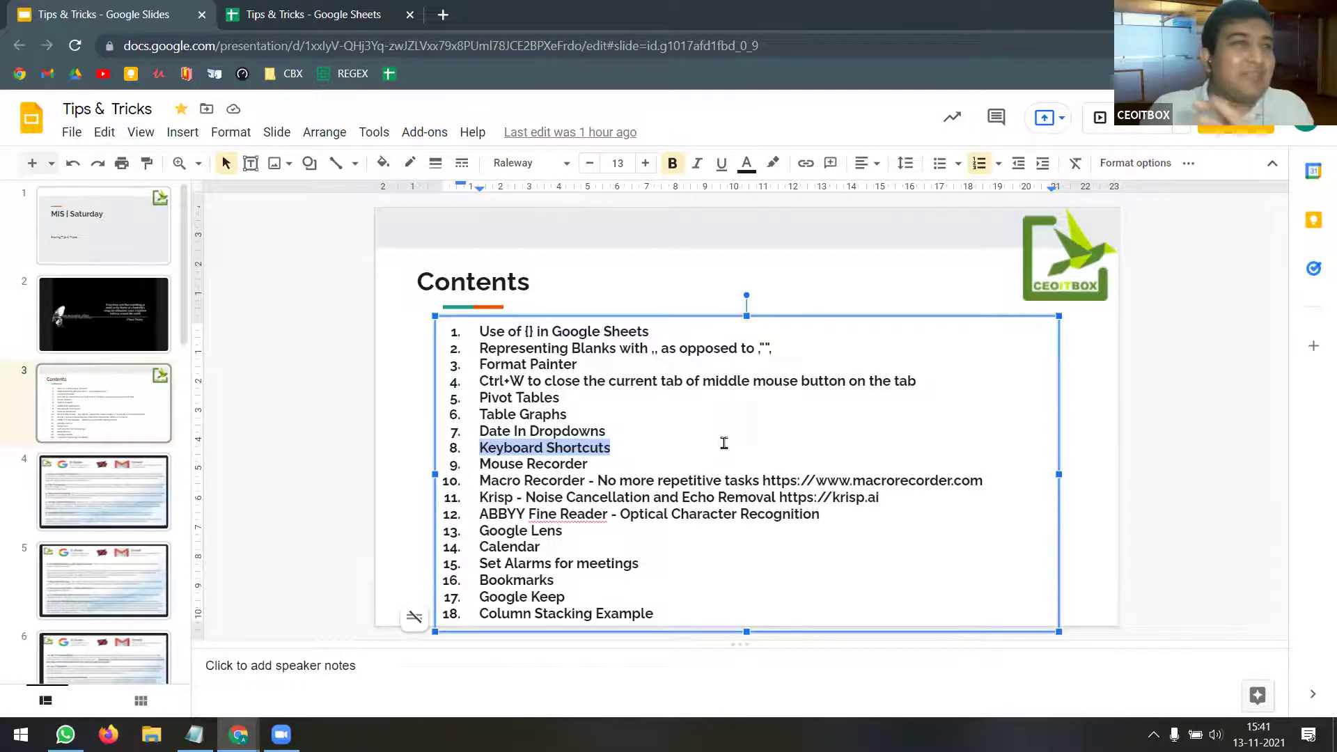
- Search Google for 'google sheets keyboard shortcuts' in a new tab
click(444, 15)
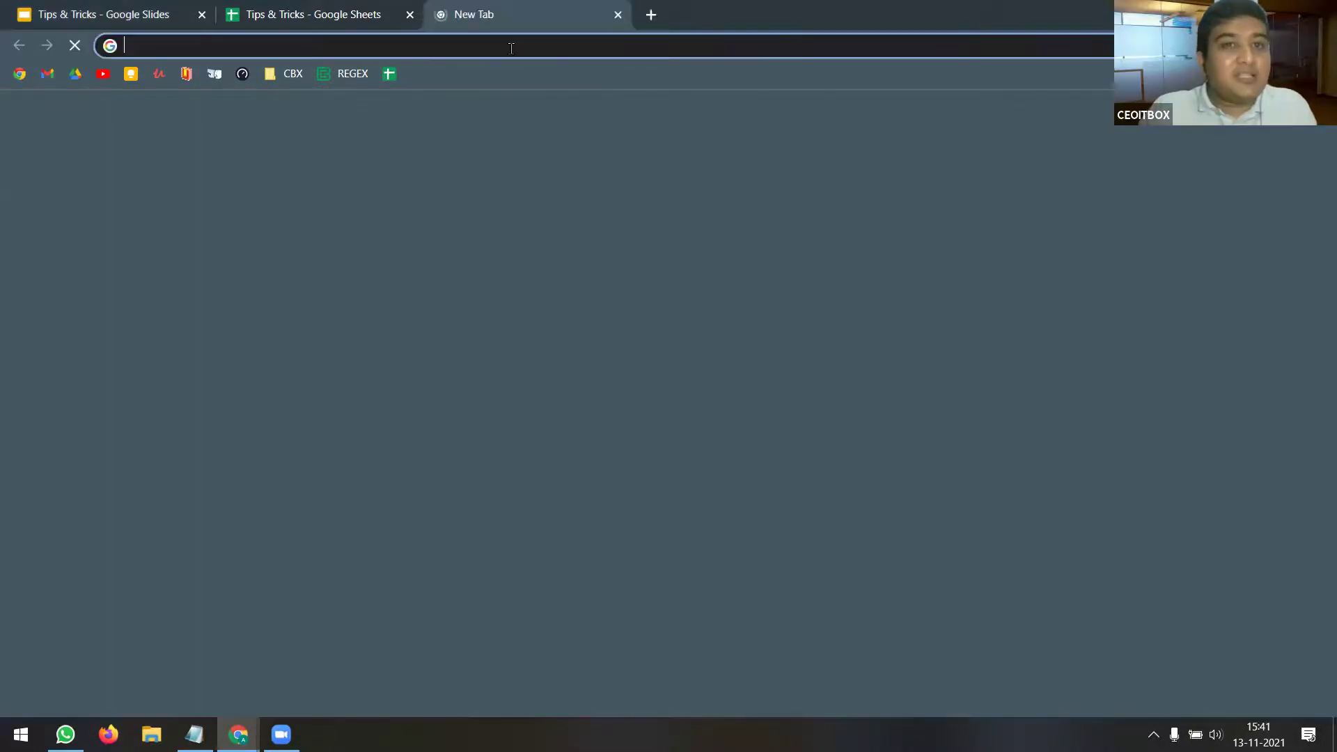
click(511, 48)
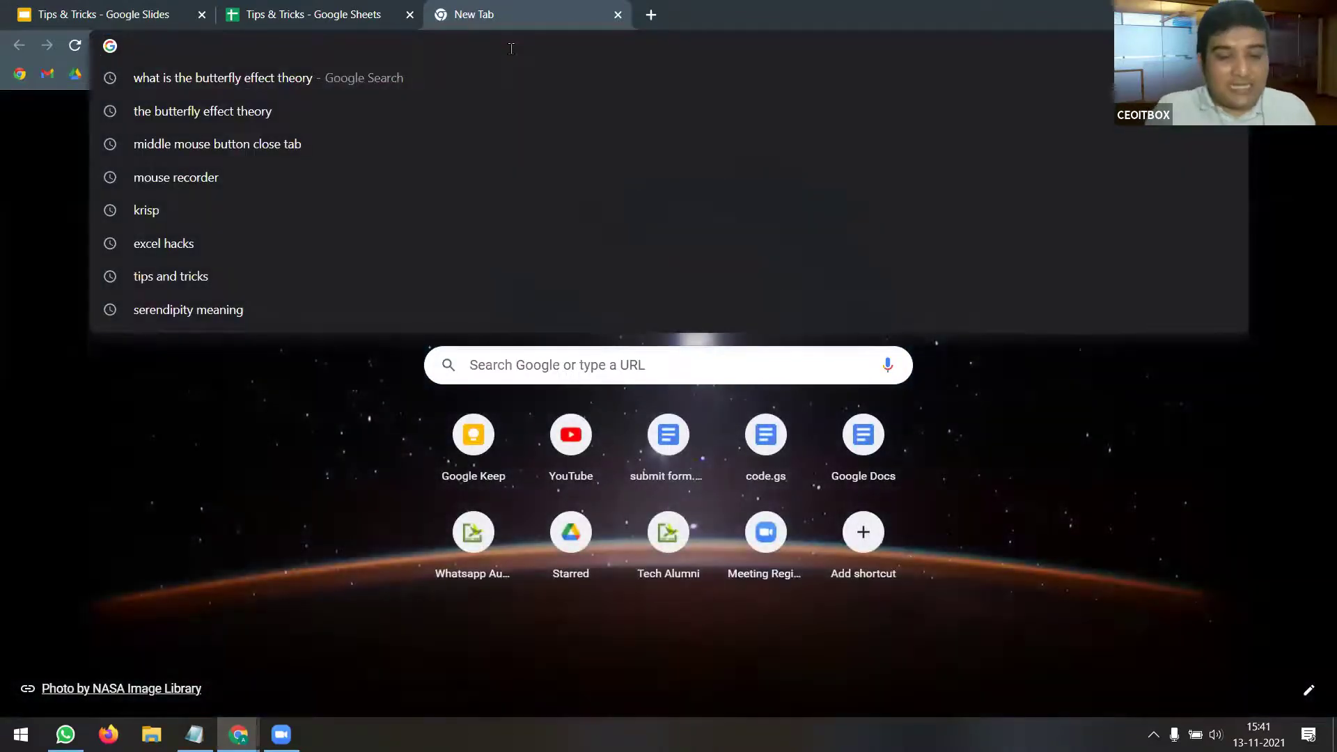
text(g)
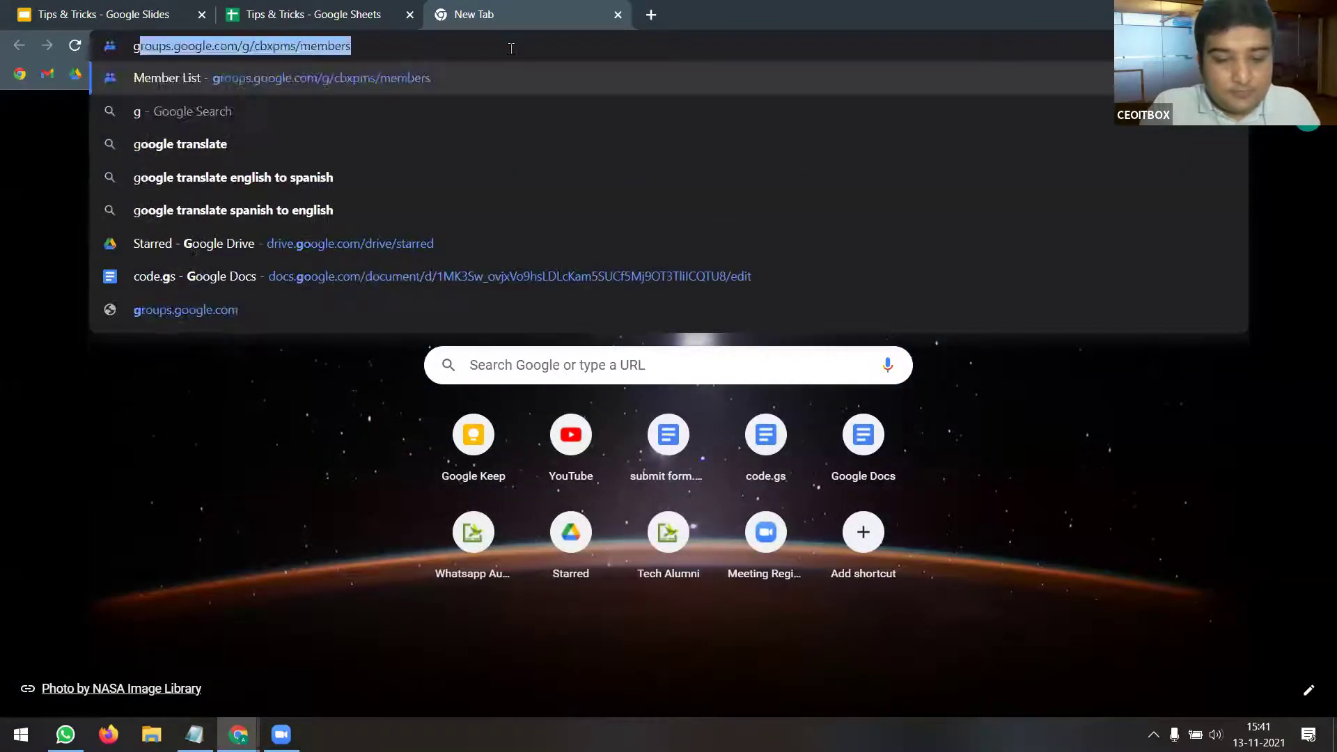
text(oogle sheets )
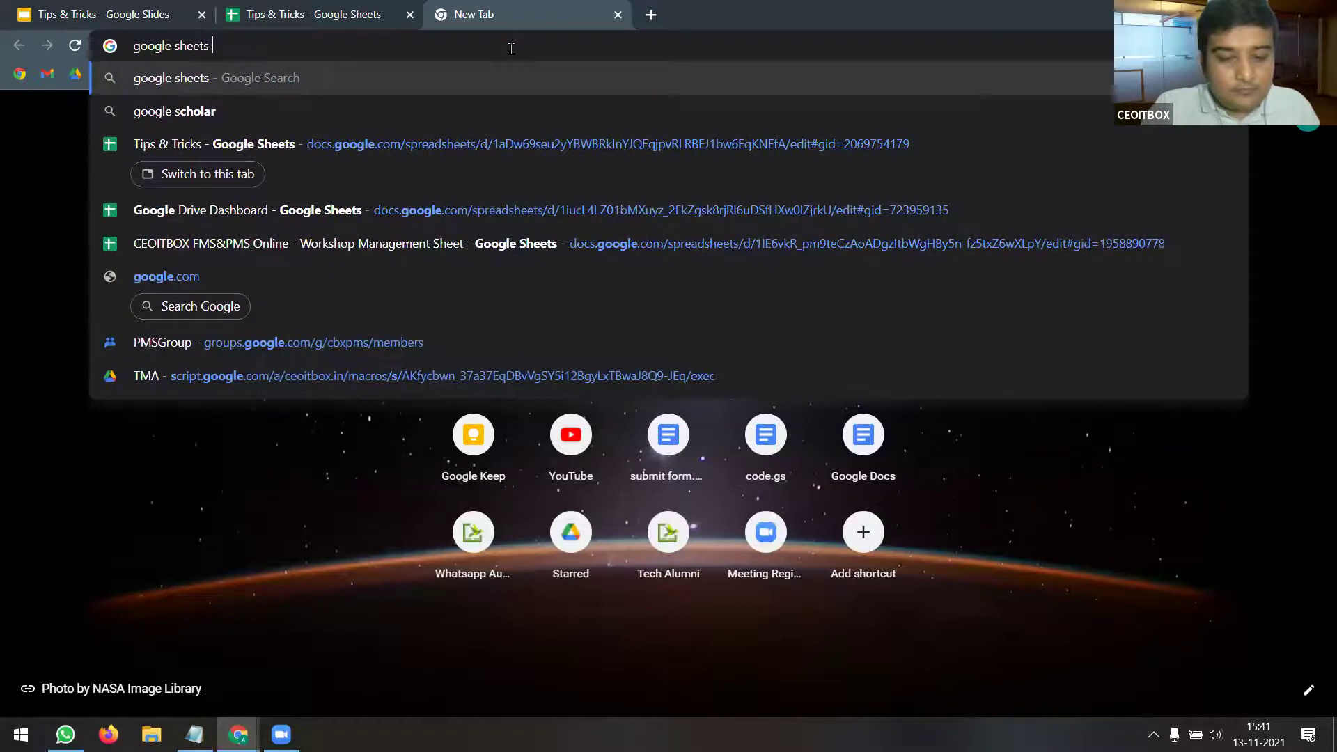
text(keyboard)
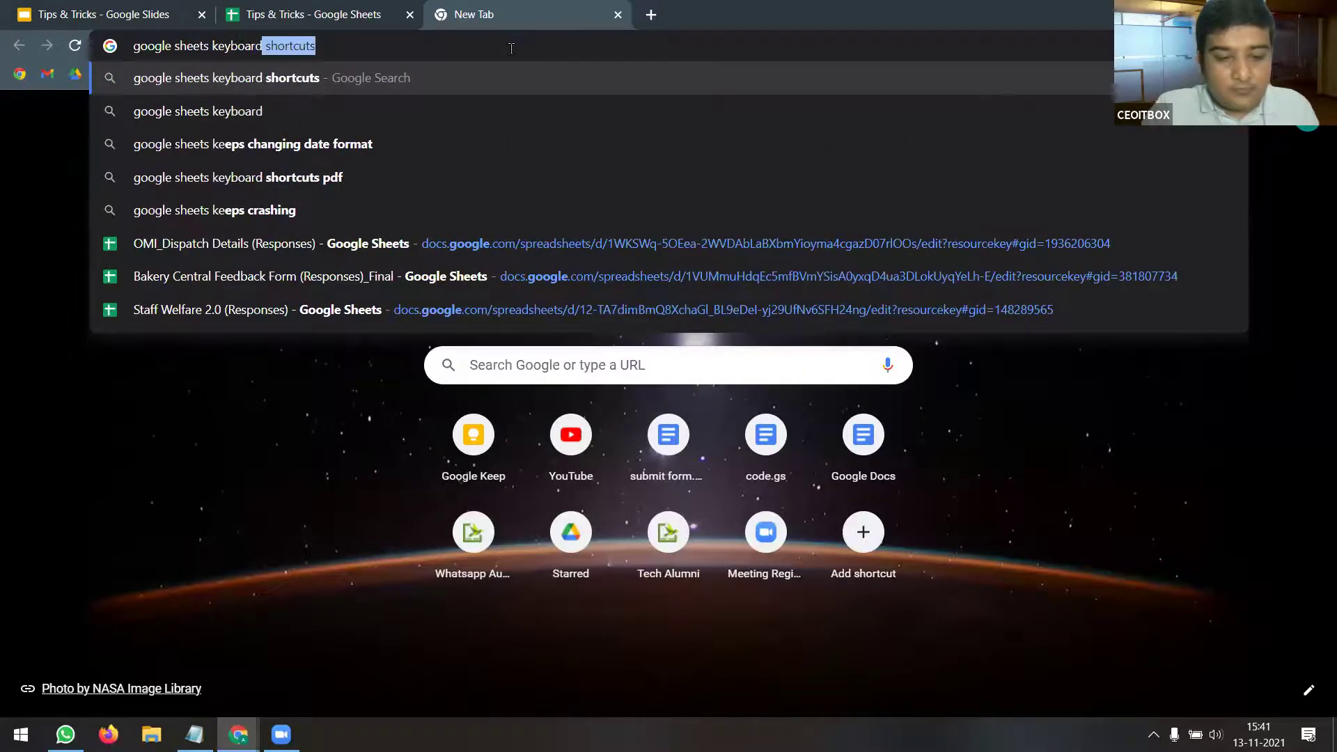
text( sho)
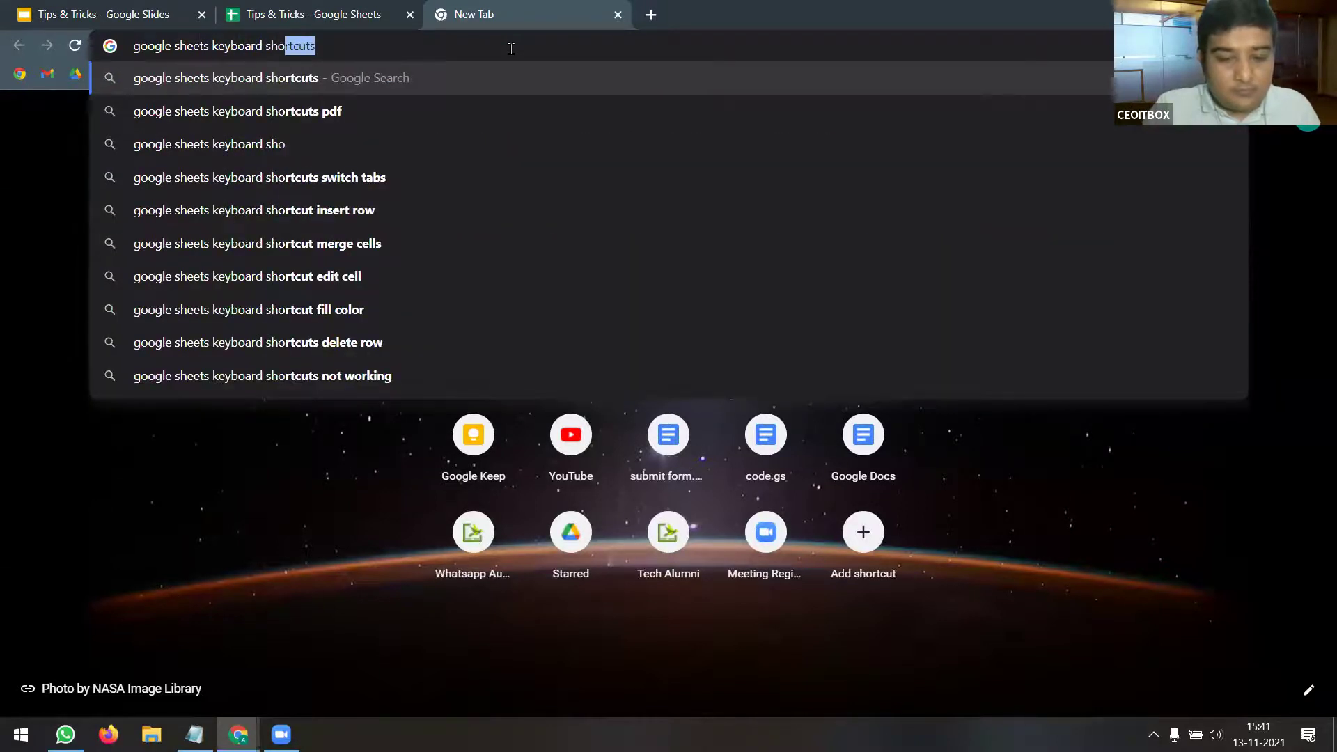
text(rtcuts)
key(Return)
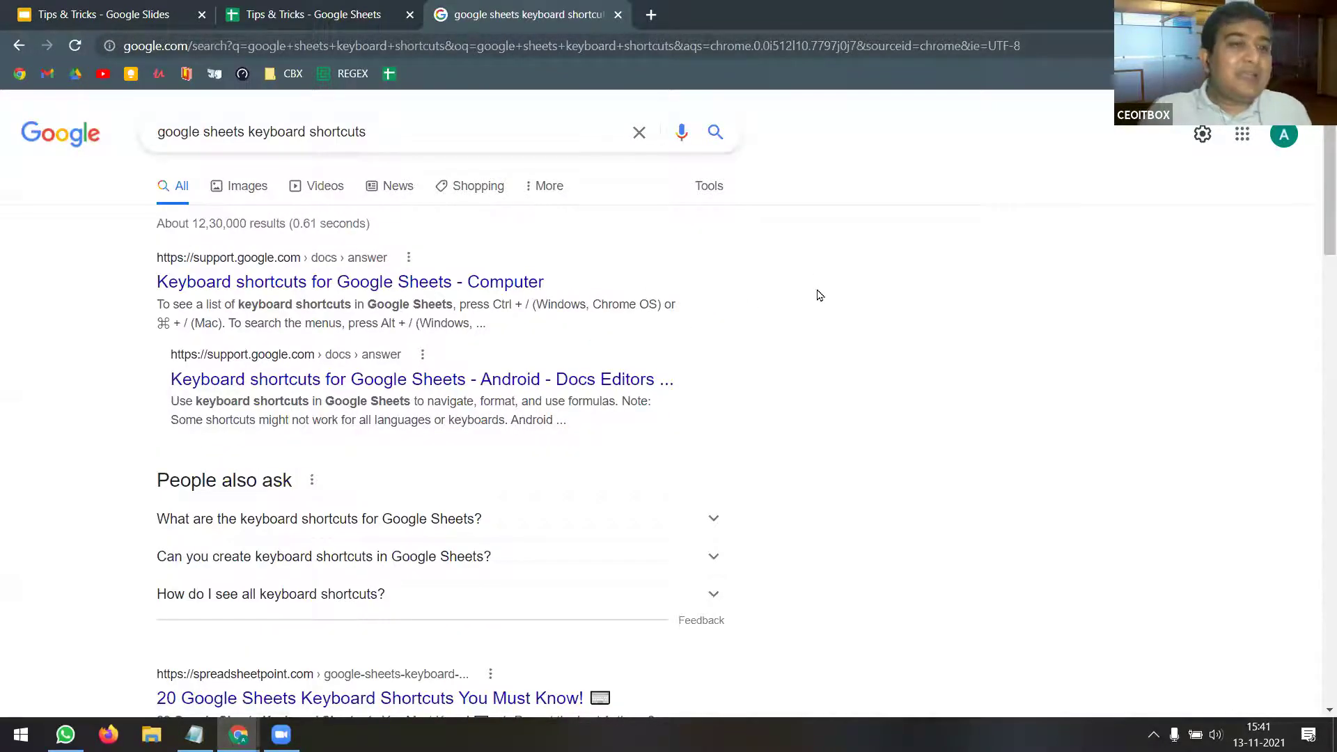
- Look over the results, then switch the search to 'google sheet shortcut keys pdf'
scroll(824, 295, down, 6)
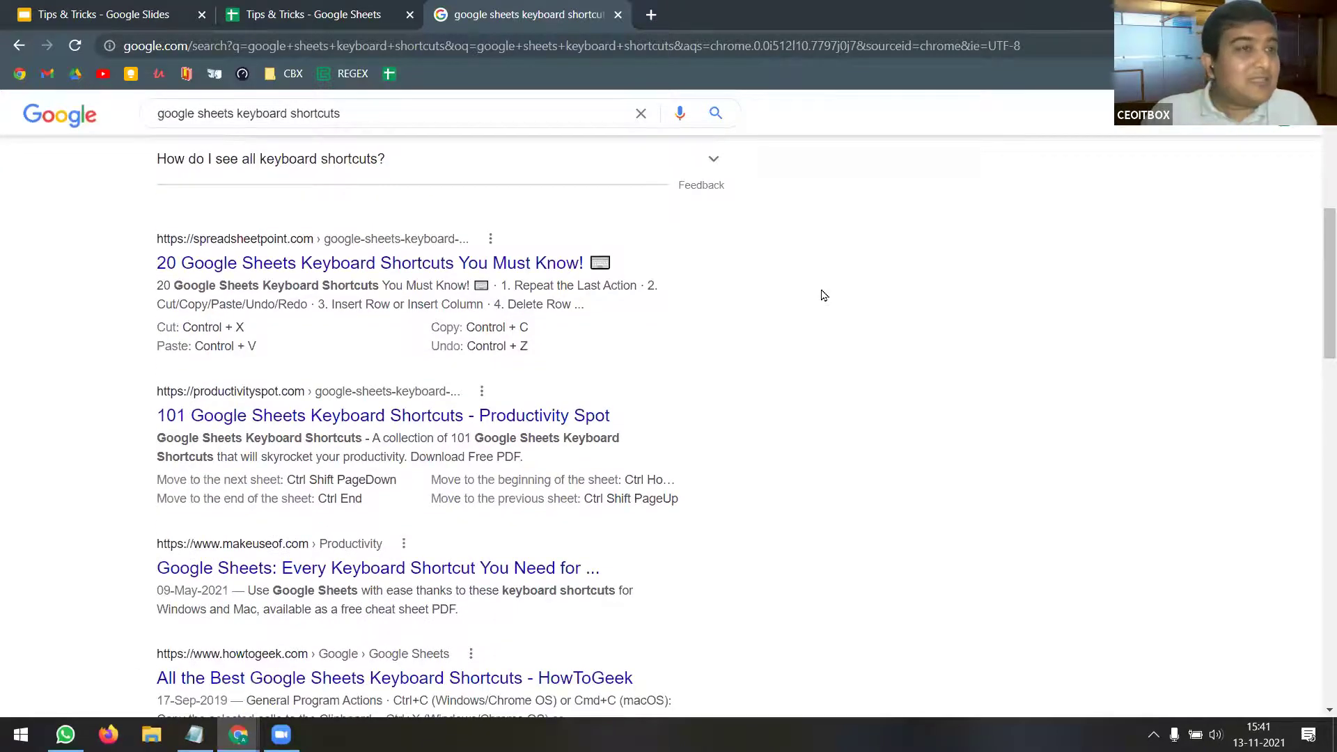
scroll(823, 296, down, 5)
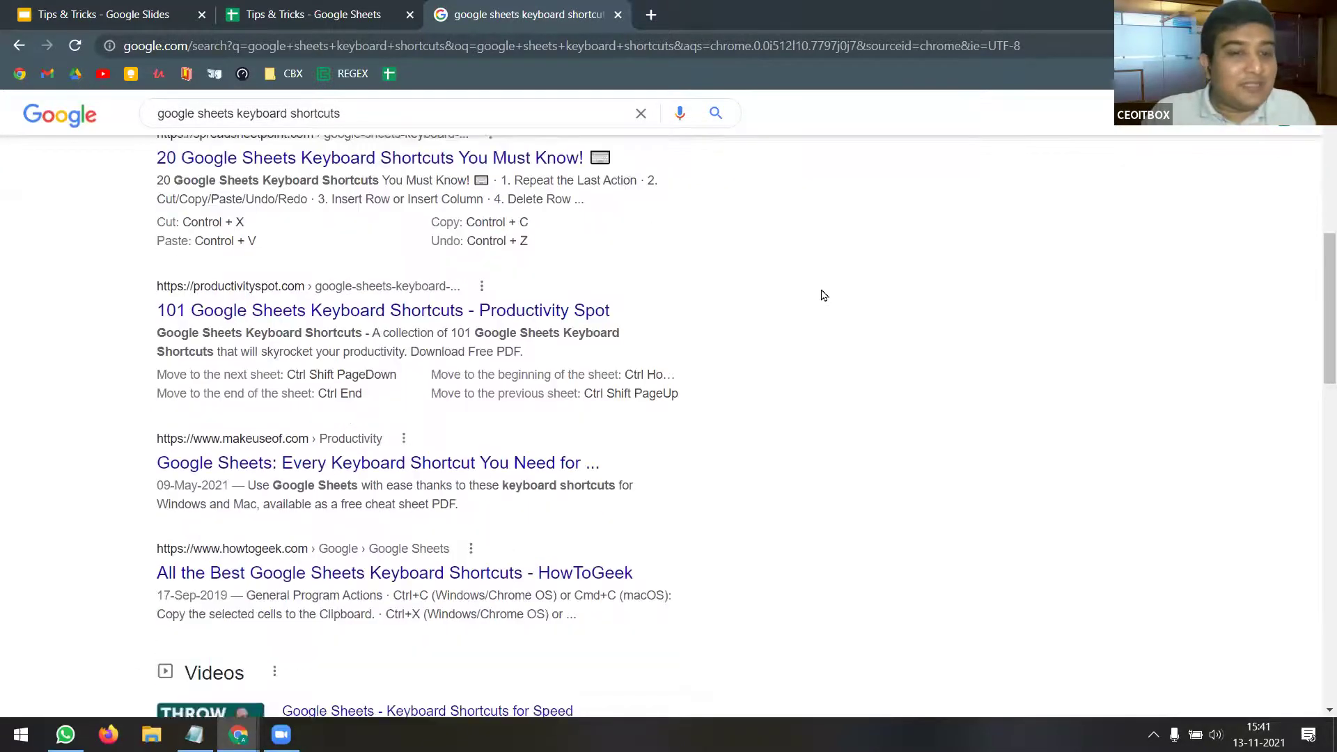
scroll(824, 295, down, 2)
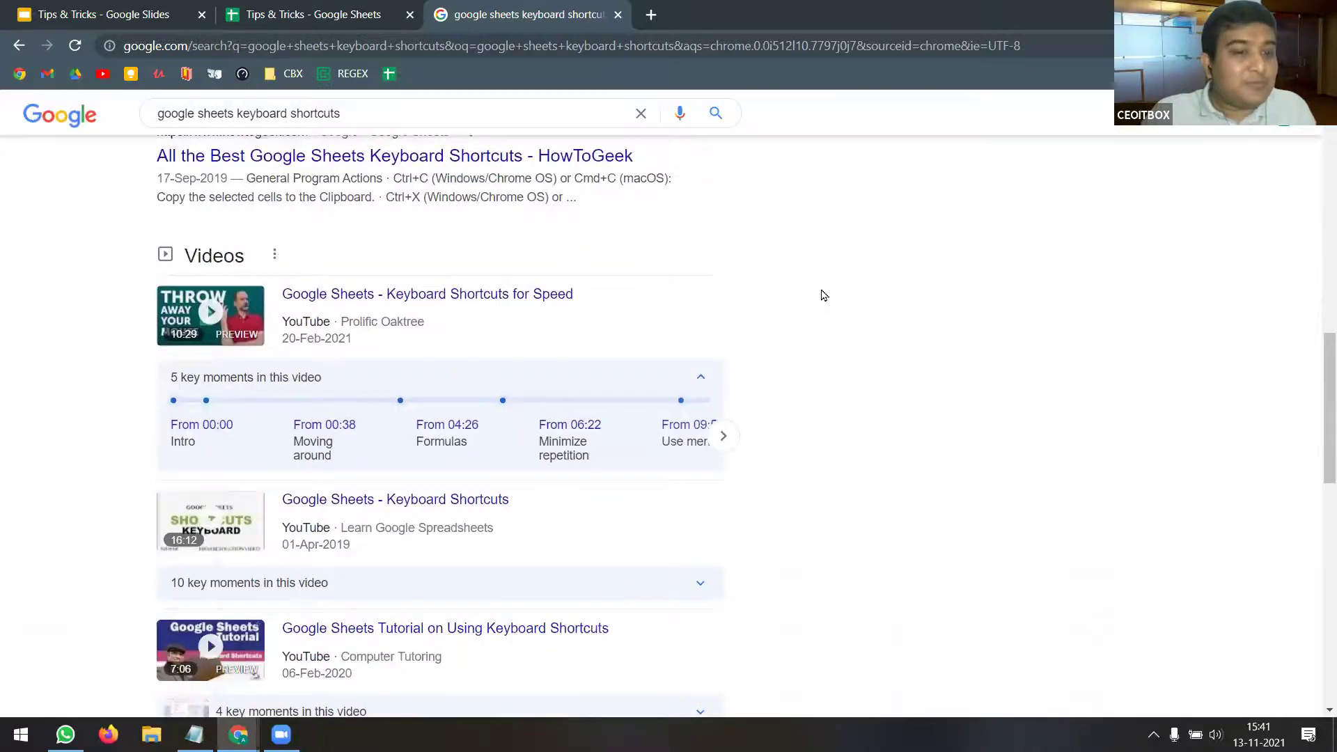
scroll(420, 128, up, 14)
click(419, 128)
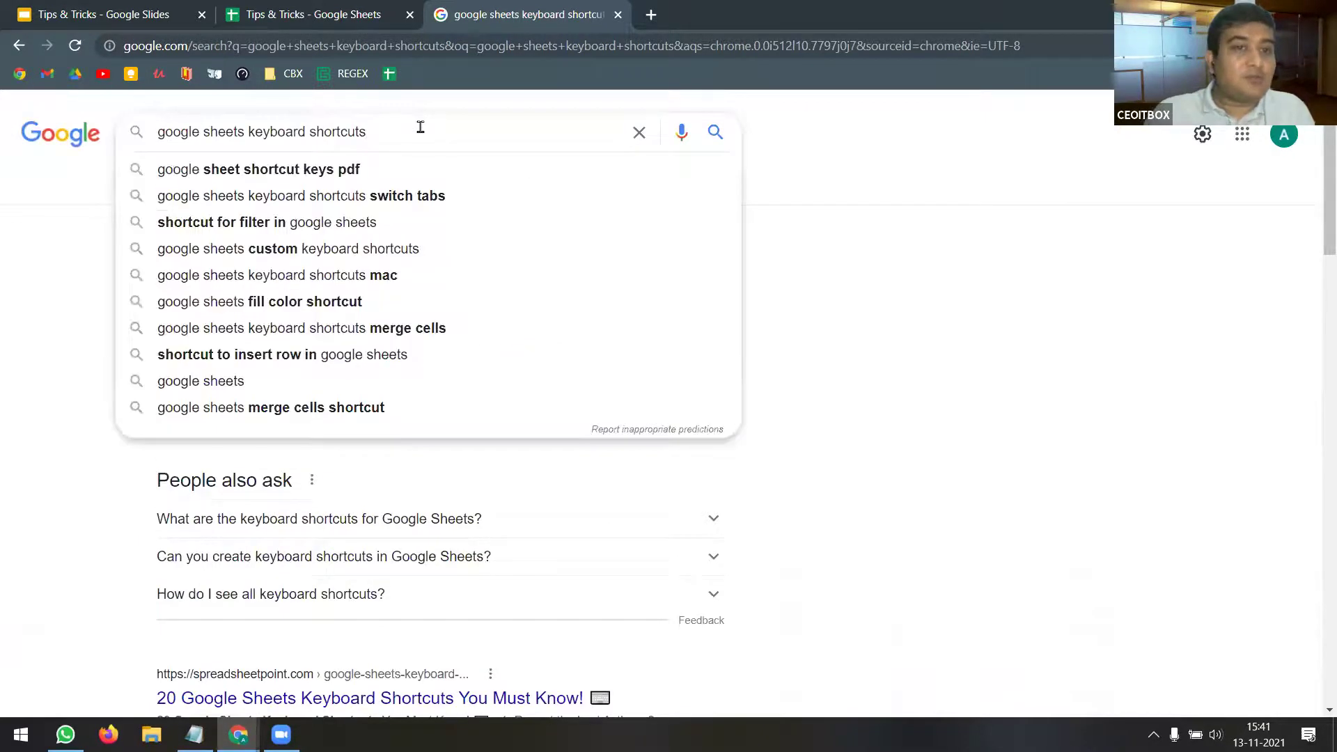
click(363, 171)
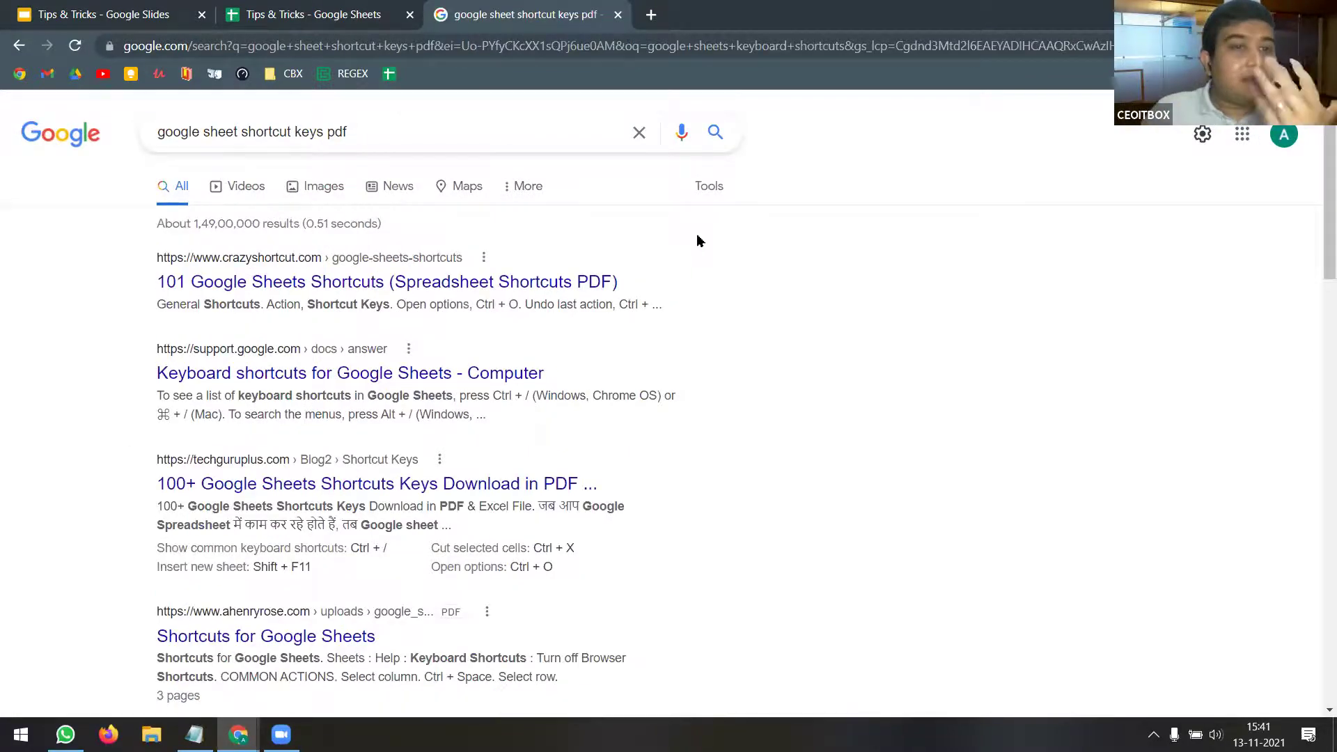
- Open the '101 Google Sheets Shortcuts' article and load Google Keep in a background tab
click(491, 284)
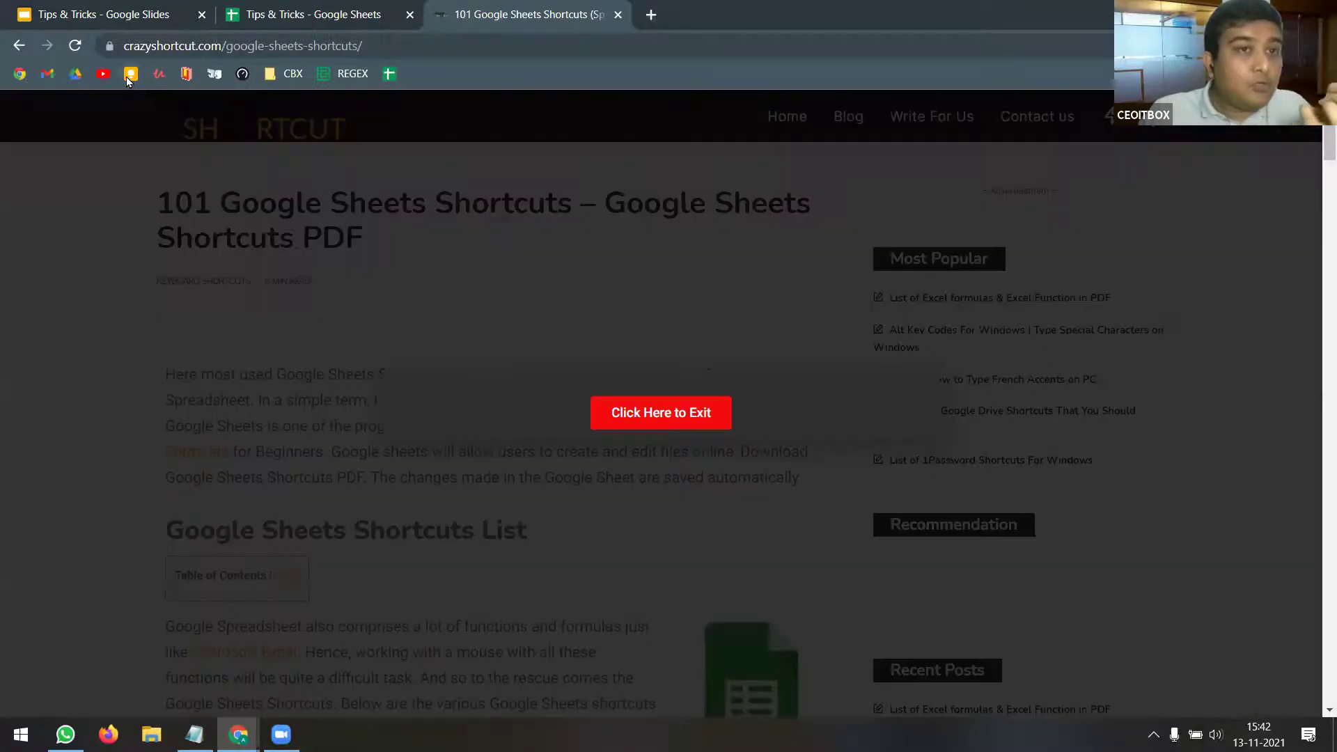
middle_click(129, 77)
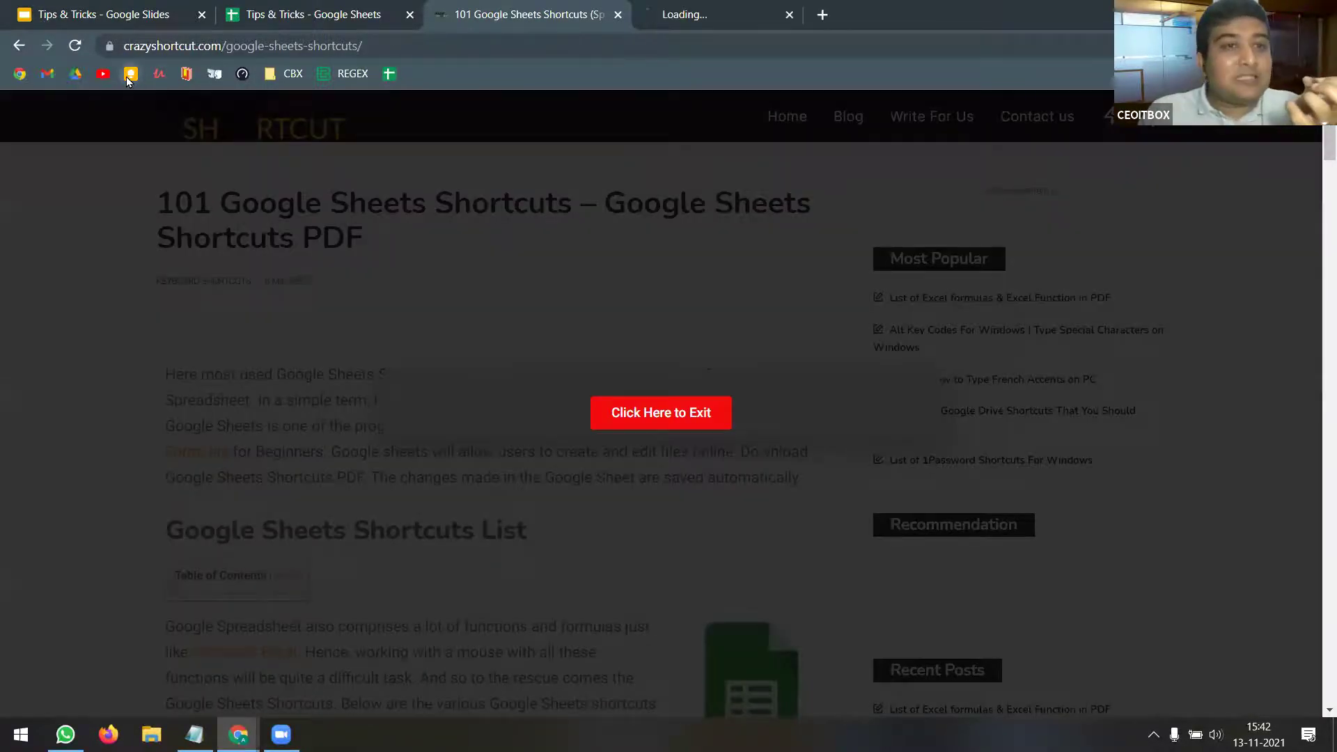
- Go to Google Keep and open, then close, an empty new note
click(779, 9)
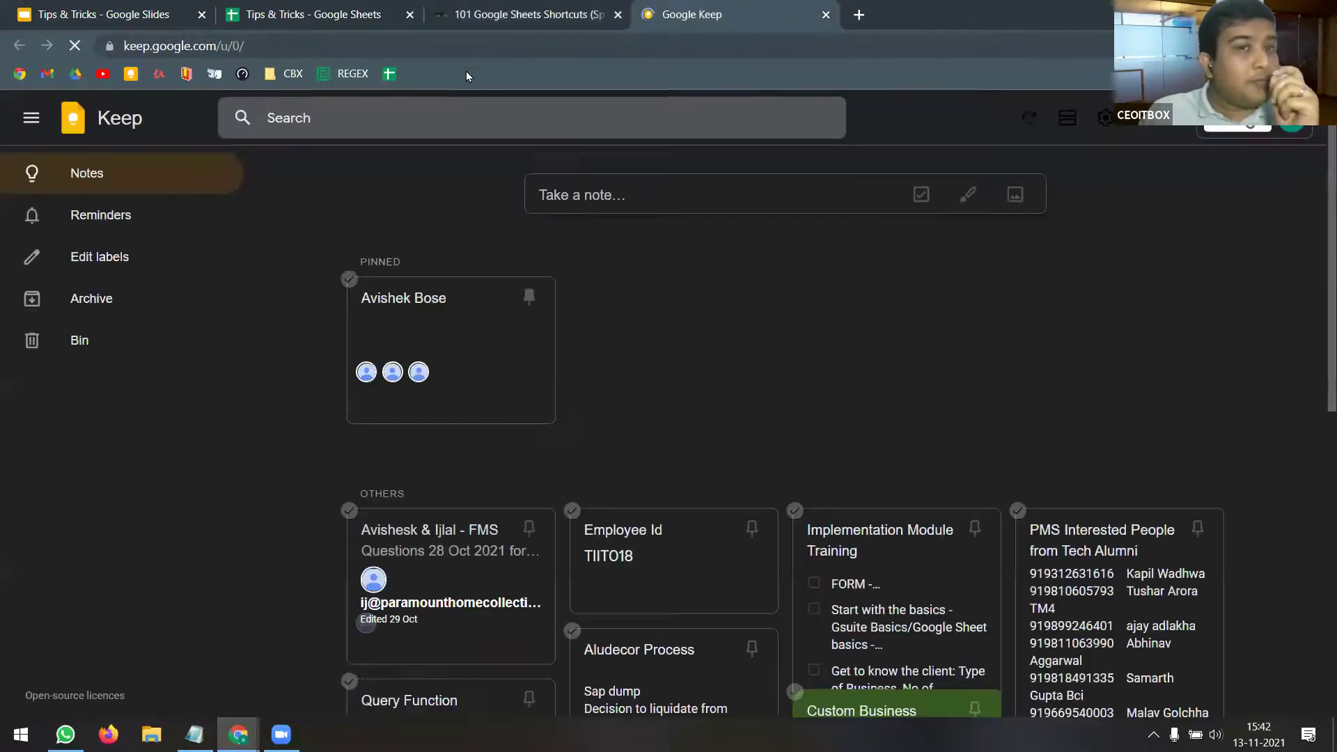
click(637, 195)
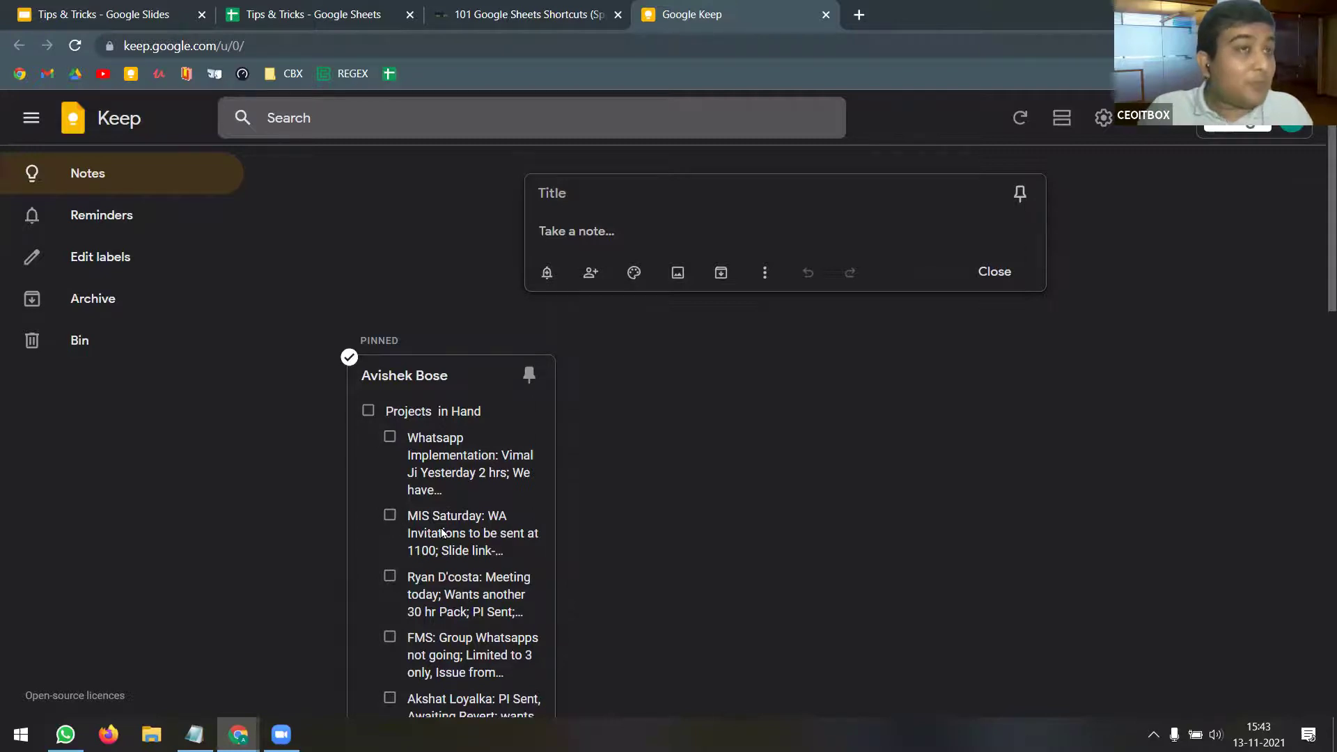
click(390, 519)
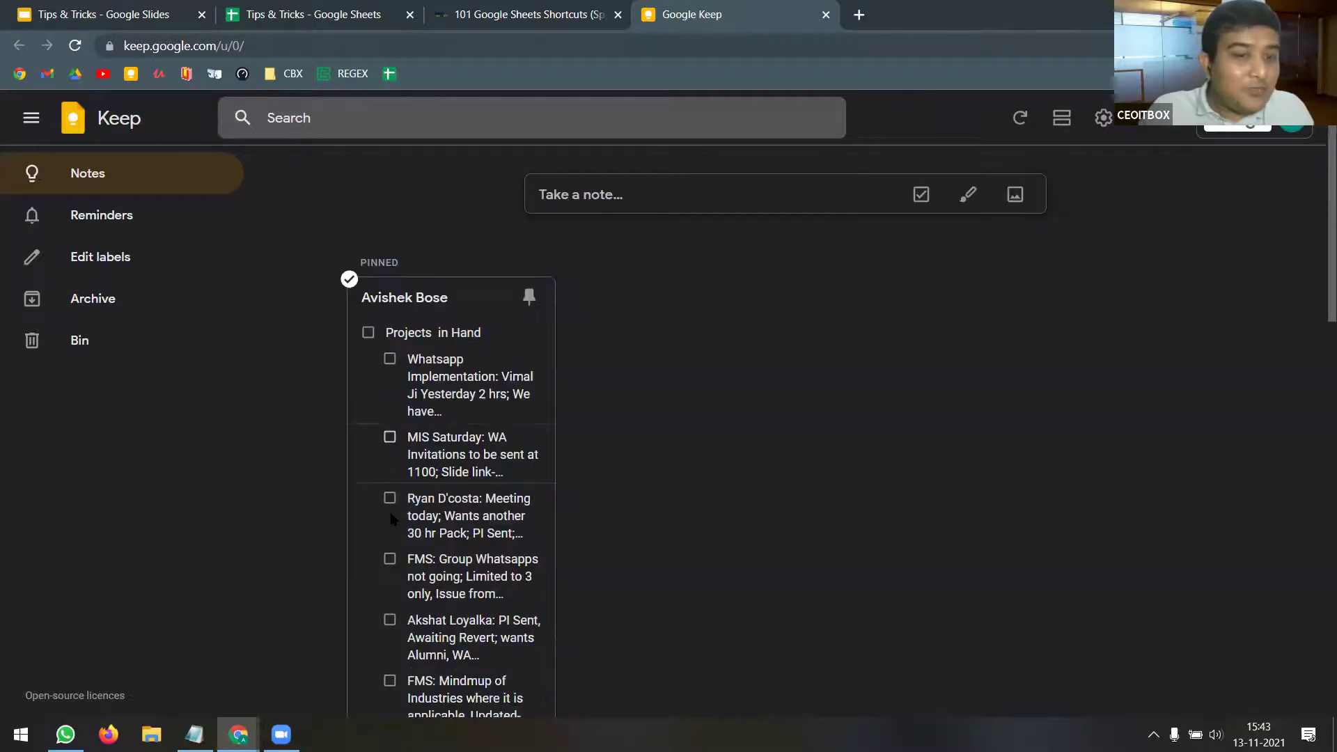
- Tick the MIS Saturday item in 'Projects in Hand', then undo it with Ctrl+Z
click(390, 436)
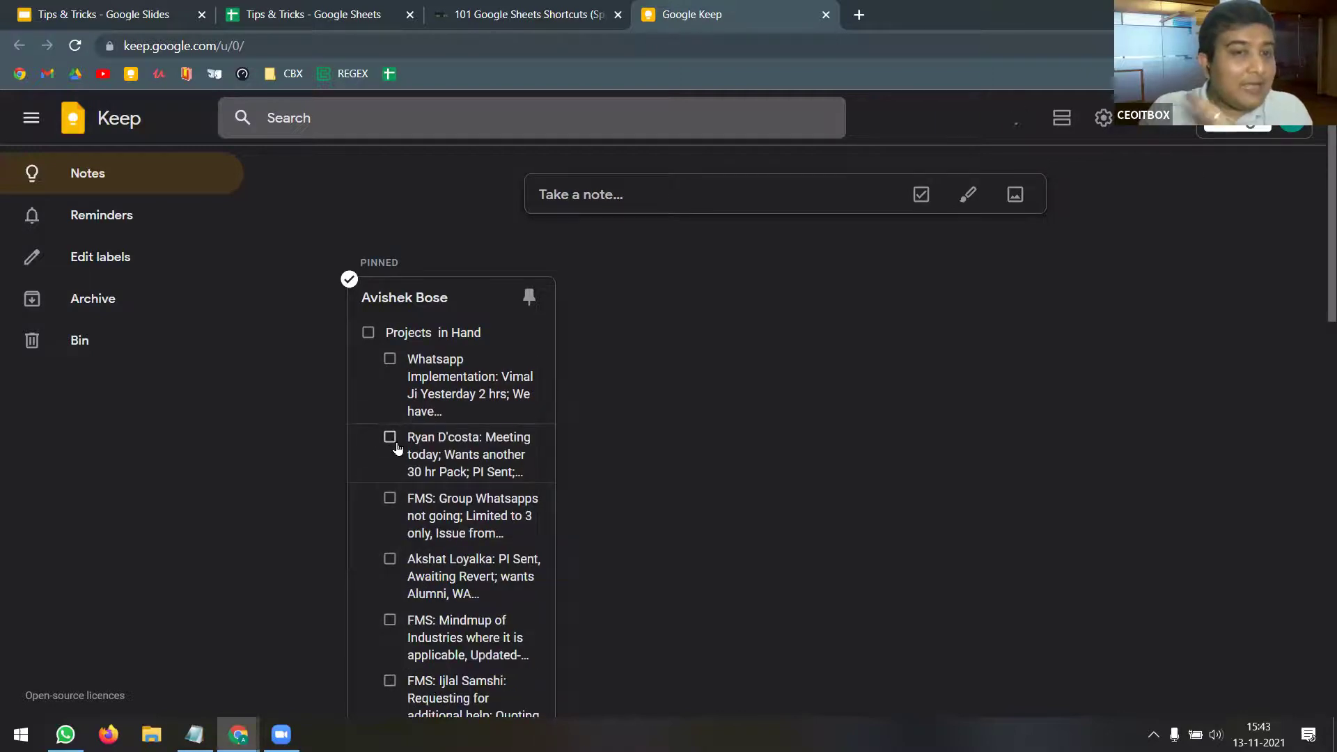
scroll(491, 479, down, 8)
scroll(491, 485, down, 6)
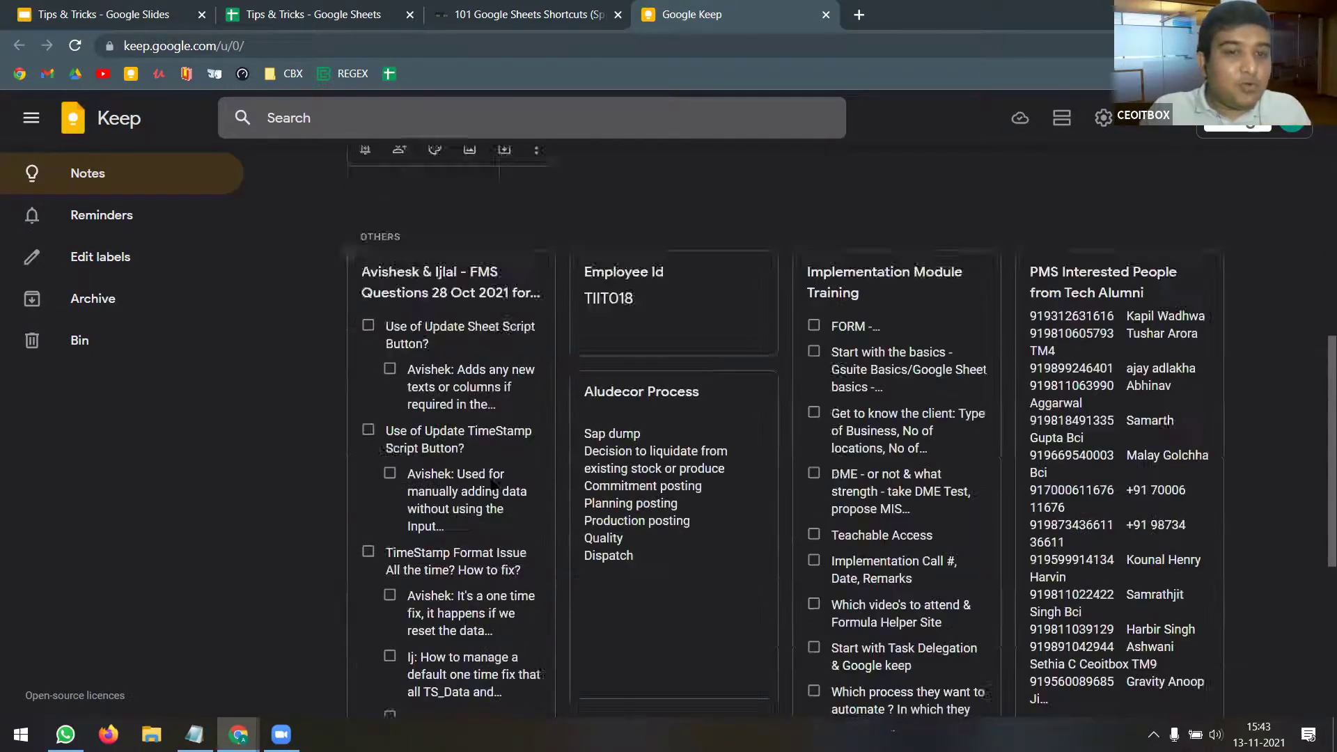
scroll(450, 529, up, 10)
scroll(450, 530, up, 5)
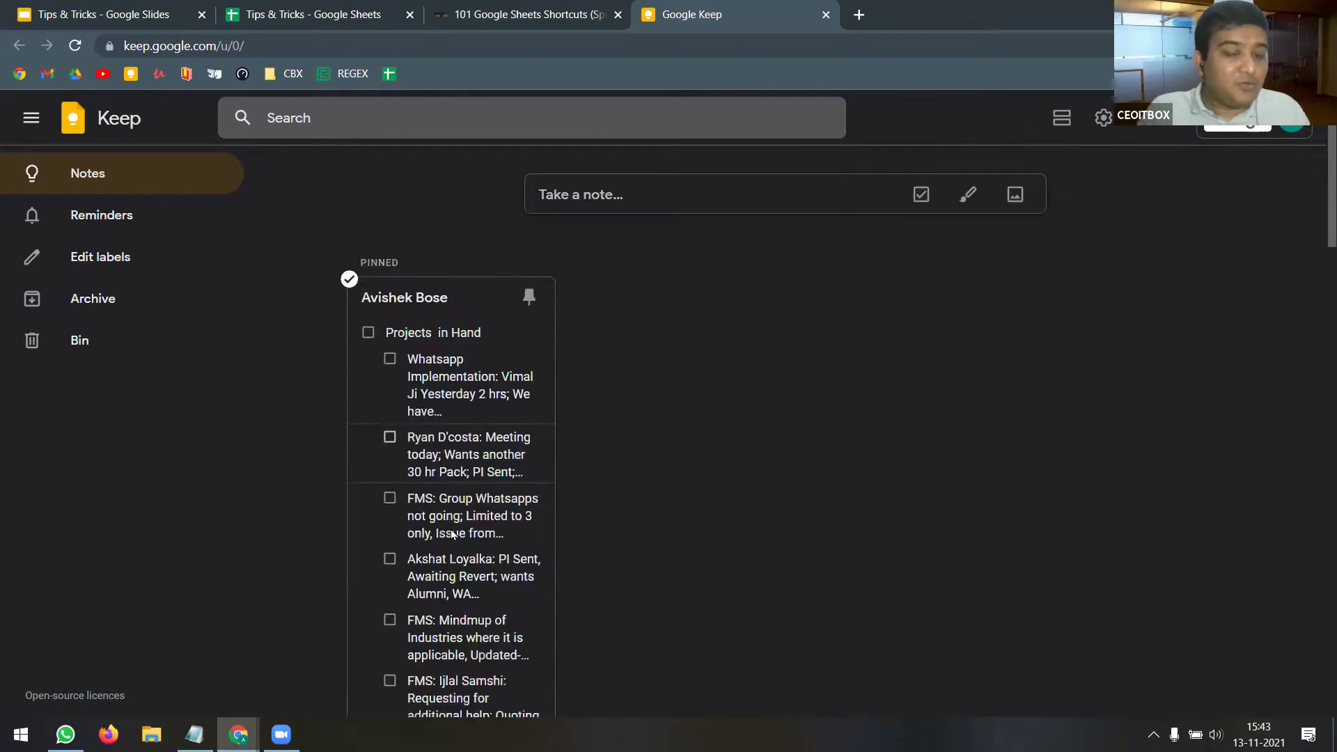
key(ctrl+z)
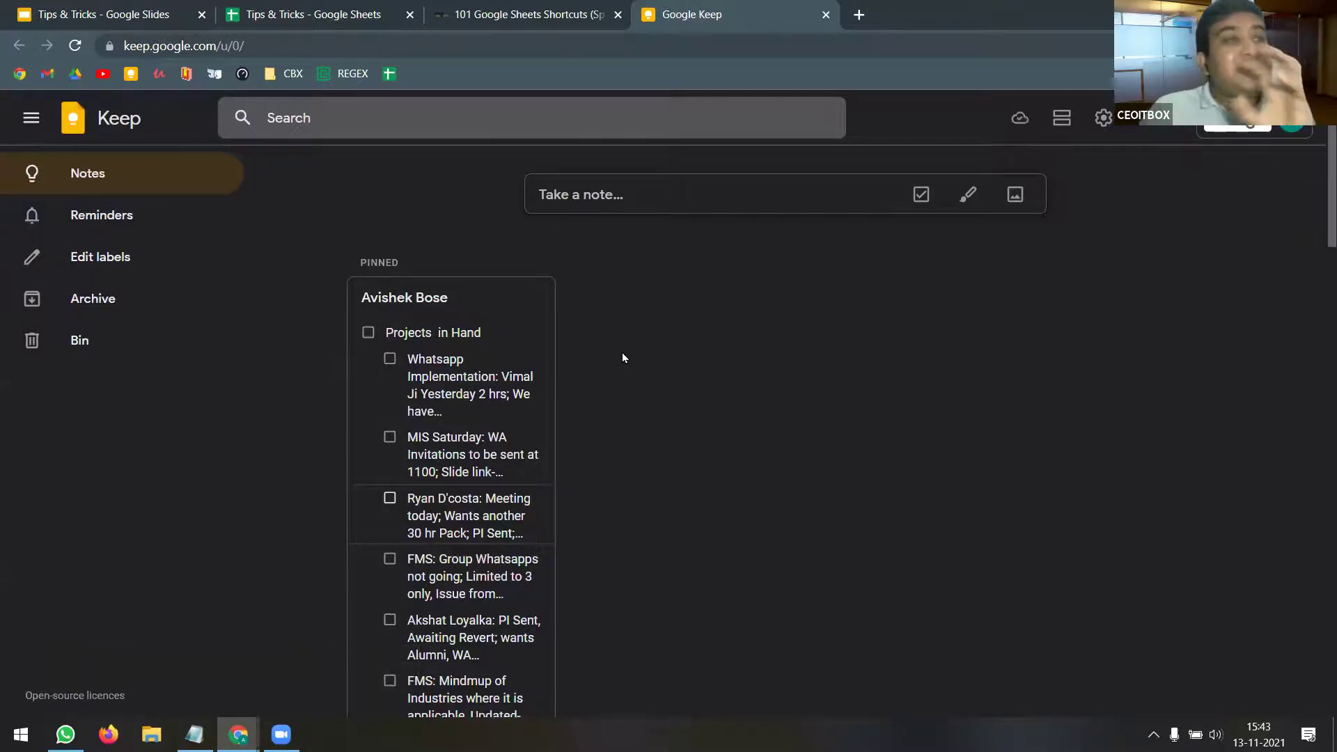
- Close the Keep, download page and shortcuts article tabs, dismissing the page overlay
click(826, 15)
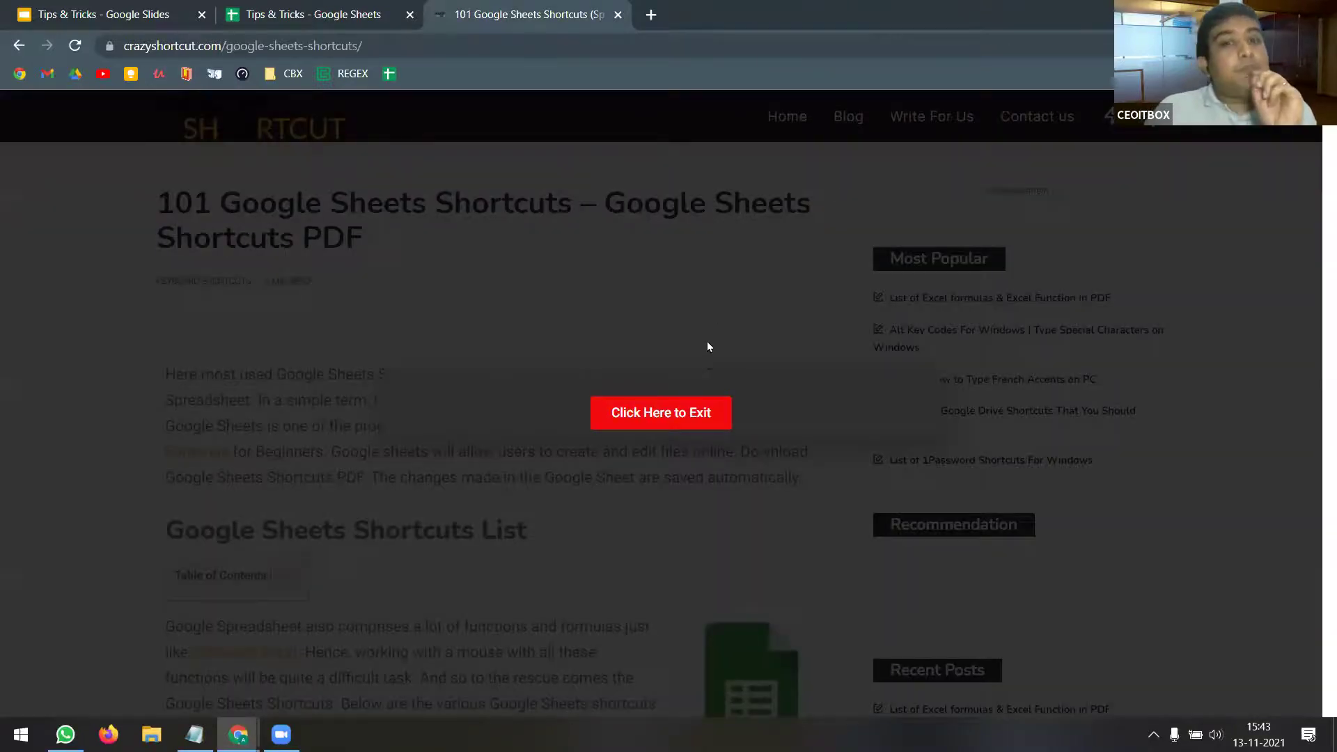
click(697, 411)
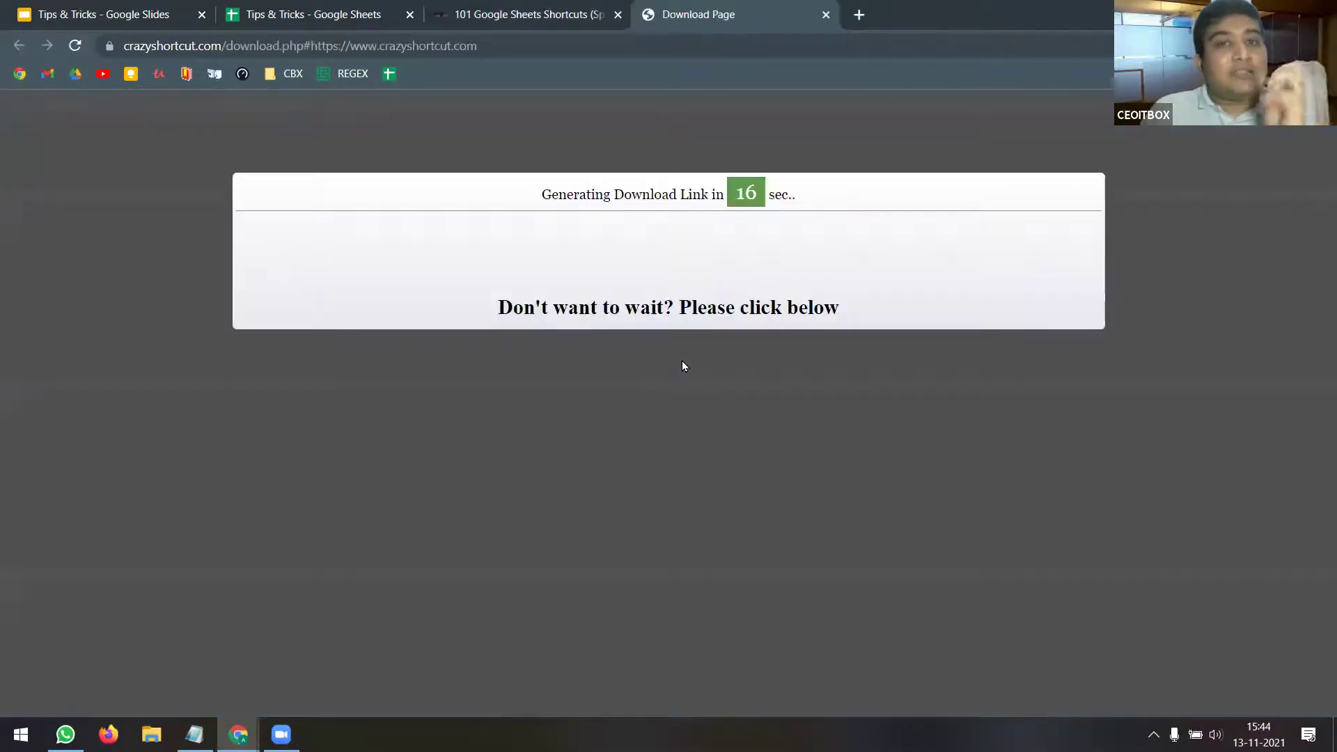
click(826, 15)
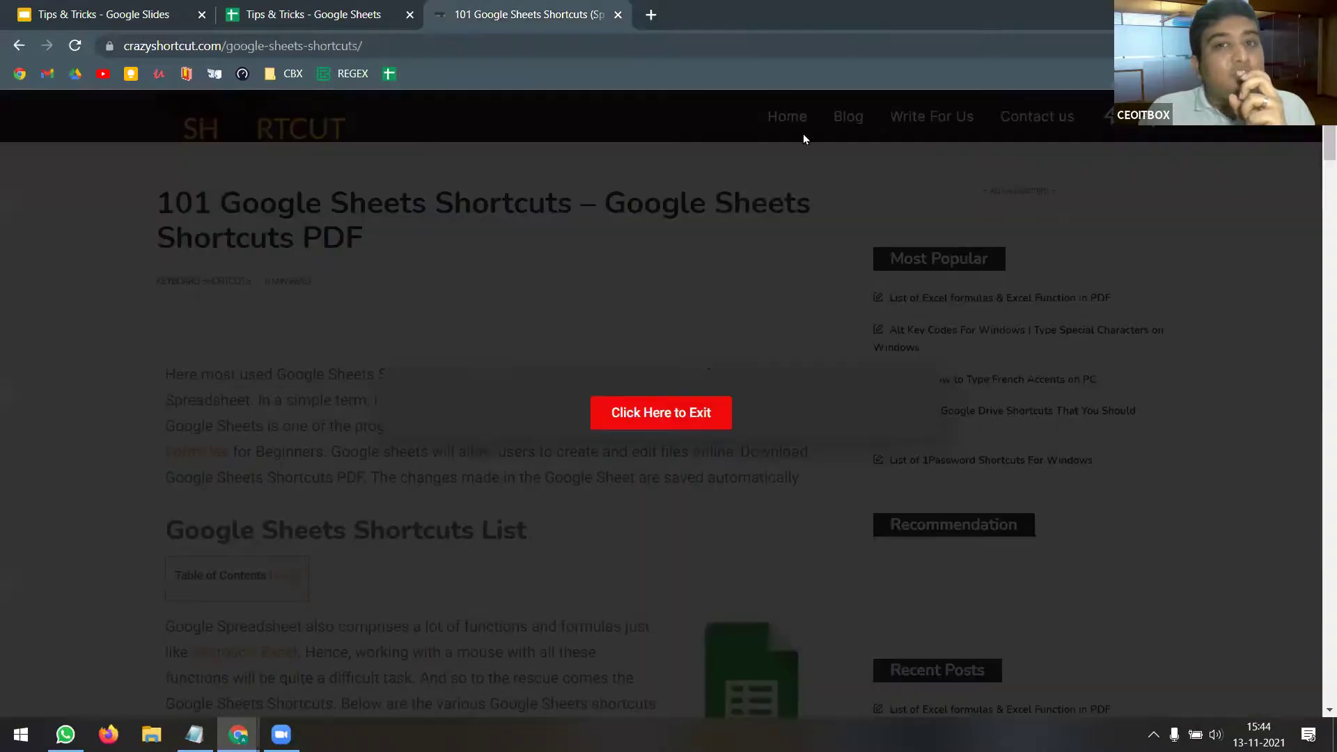
click(618, 15)
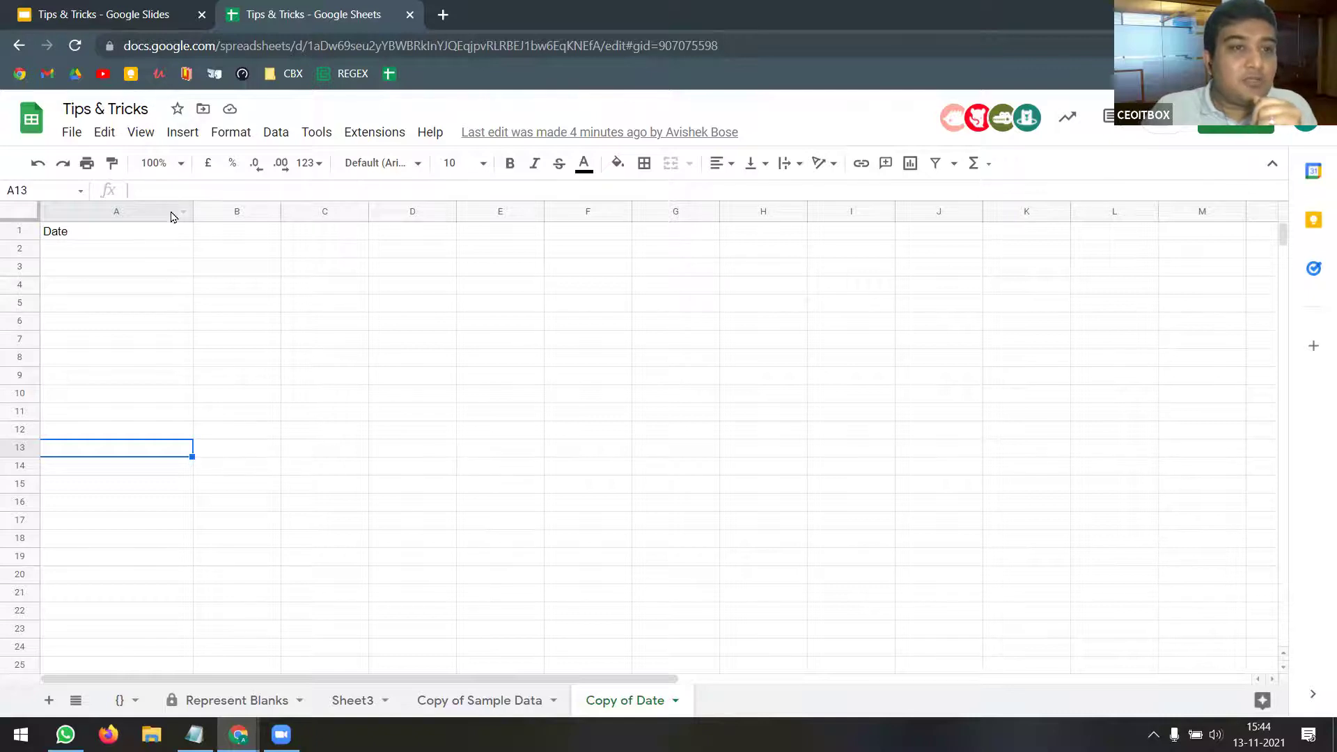
- Delete the Mouse Recorder line from the Contents list and select item 9's macrorecorder.com link
click(140, 8)
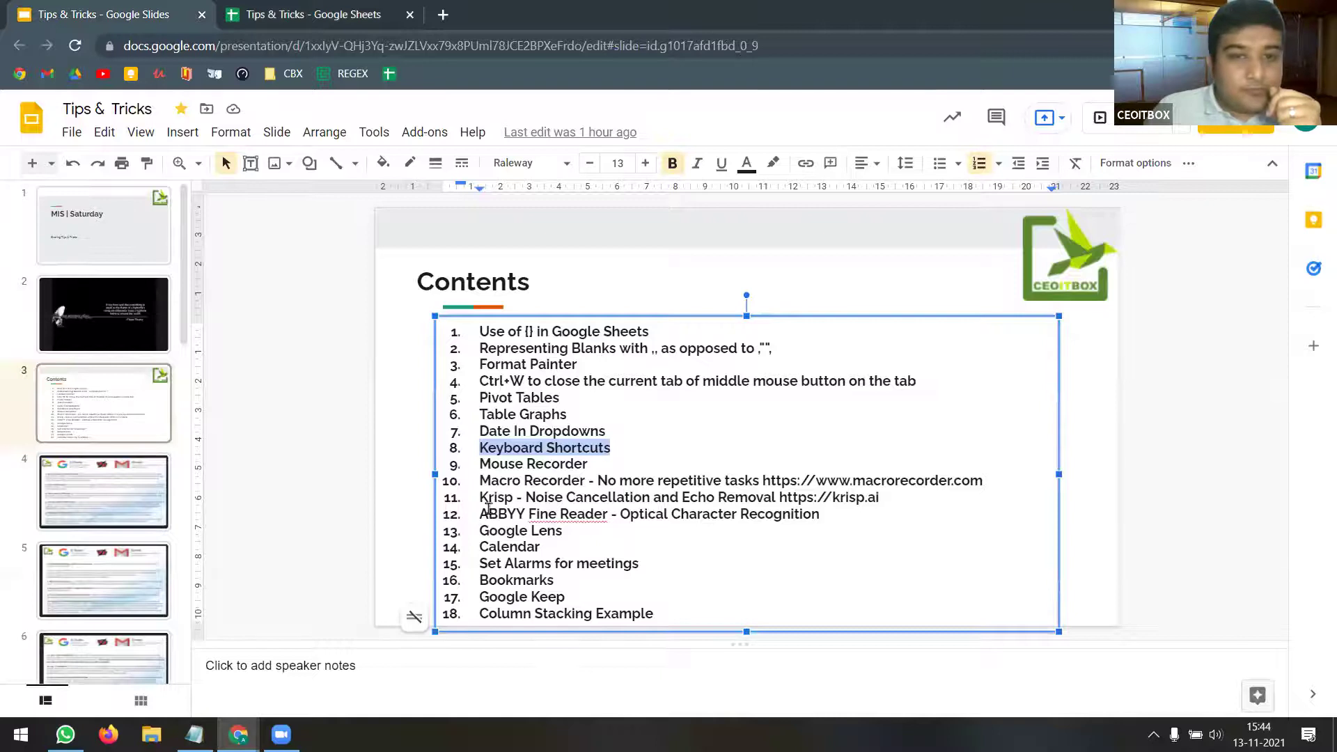
drag(599, 464, 480, 463)
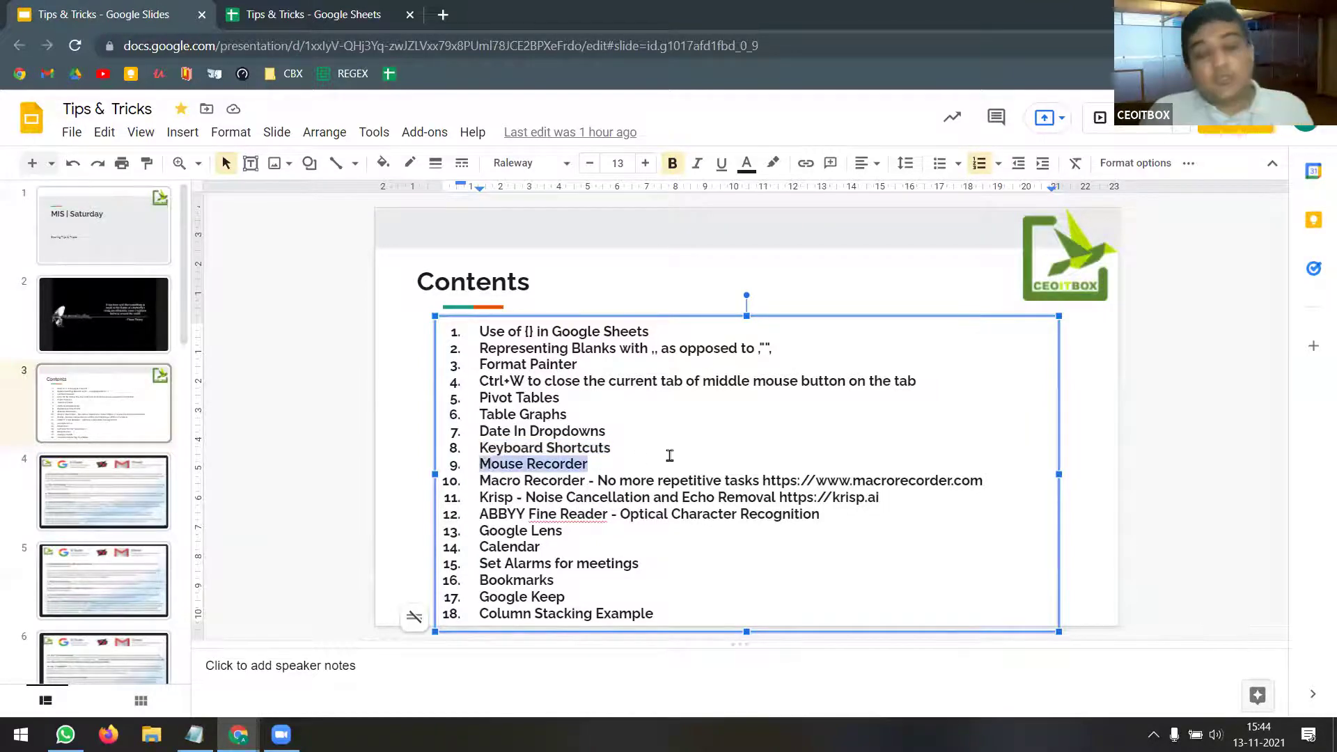
key(BackSpace)
key(BackSpace)
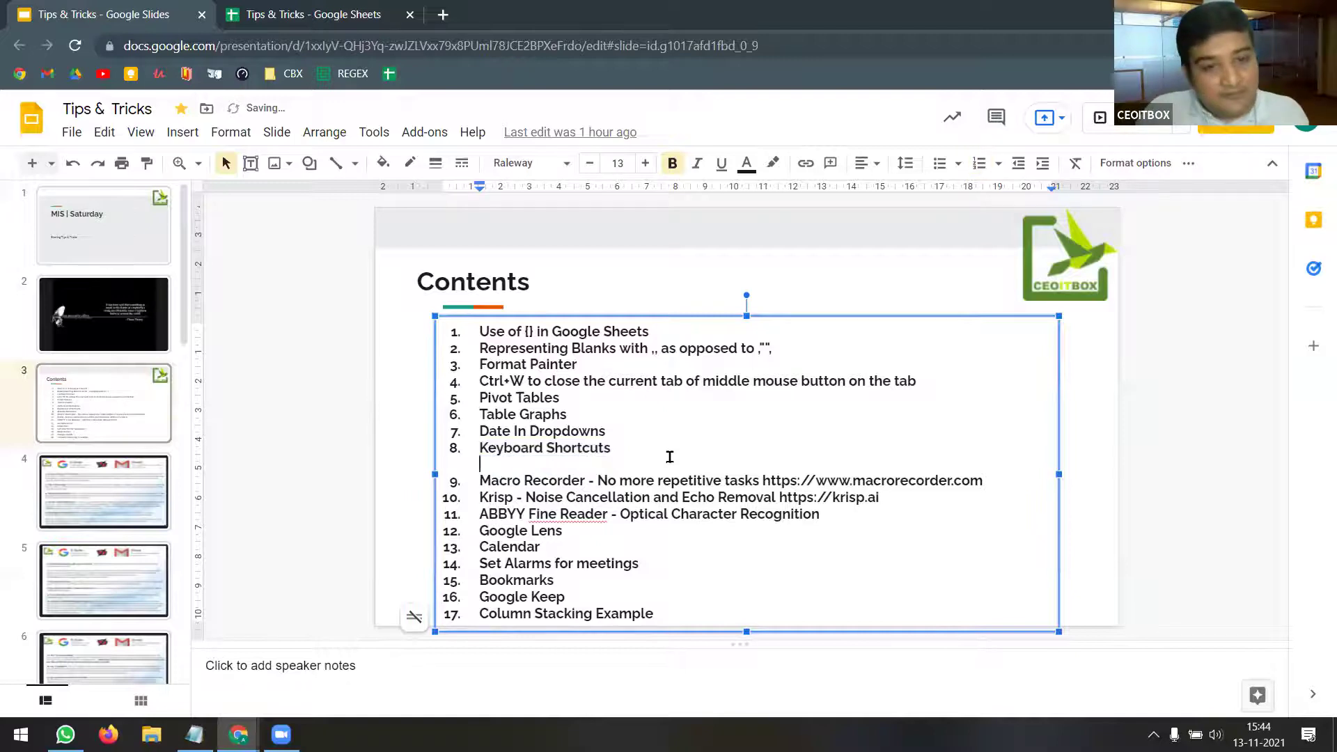
key(BackSpace)
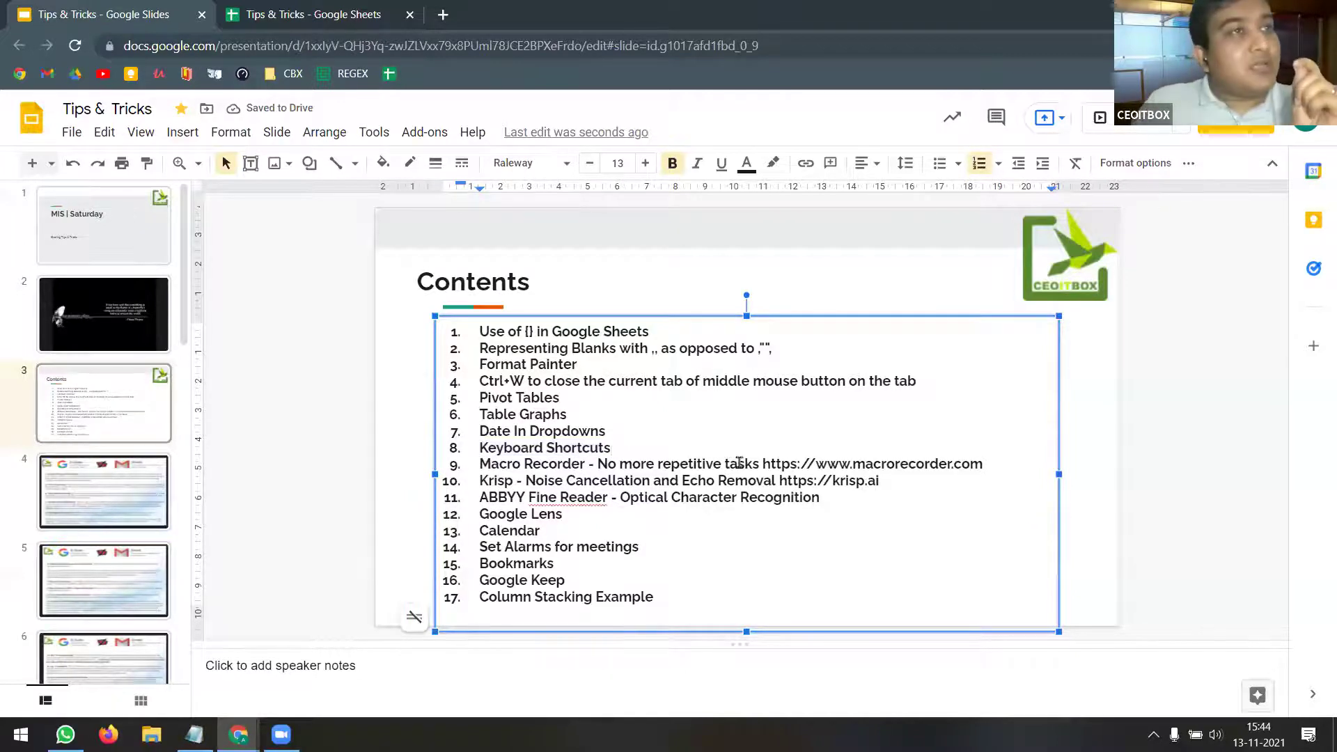
drag(988, 464, 762, 464)
key(ctrl+c)
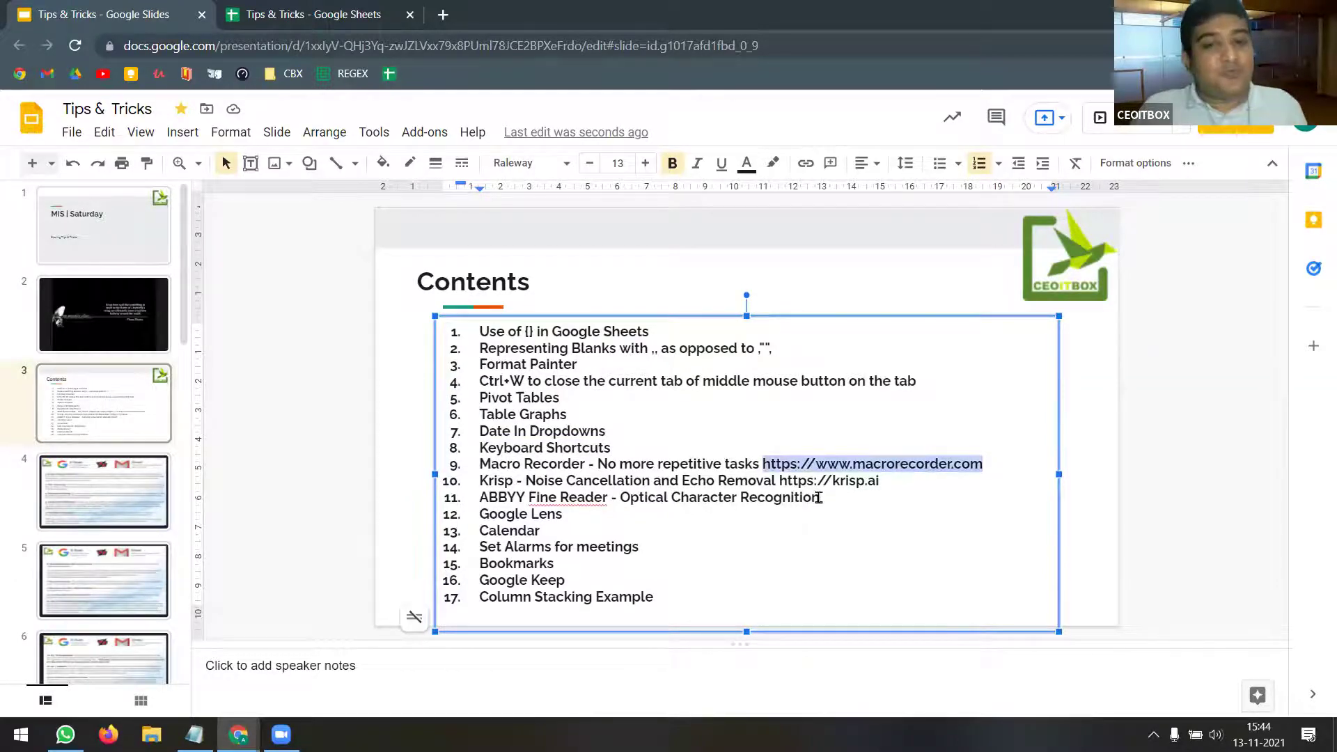
- Load the copied macrorecorder.com address in a new tab
click(447, 19)
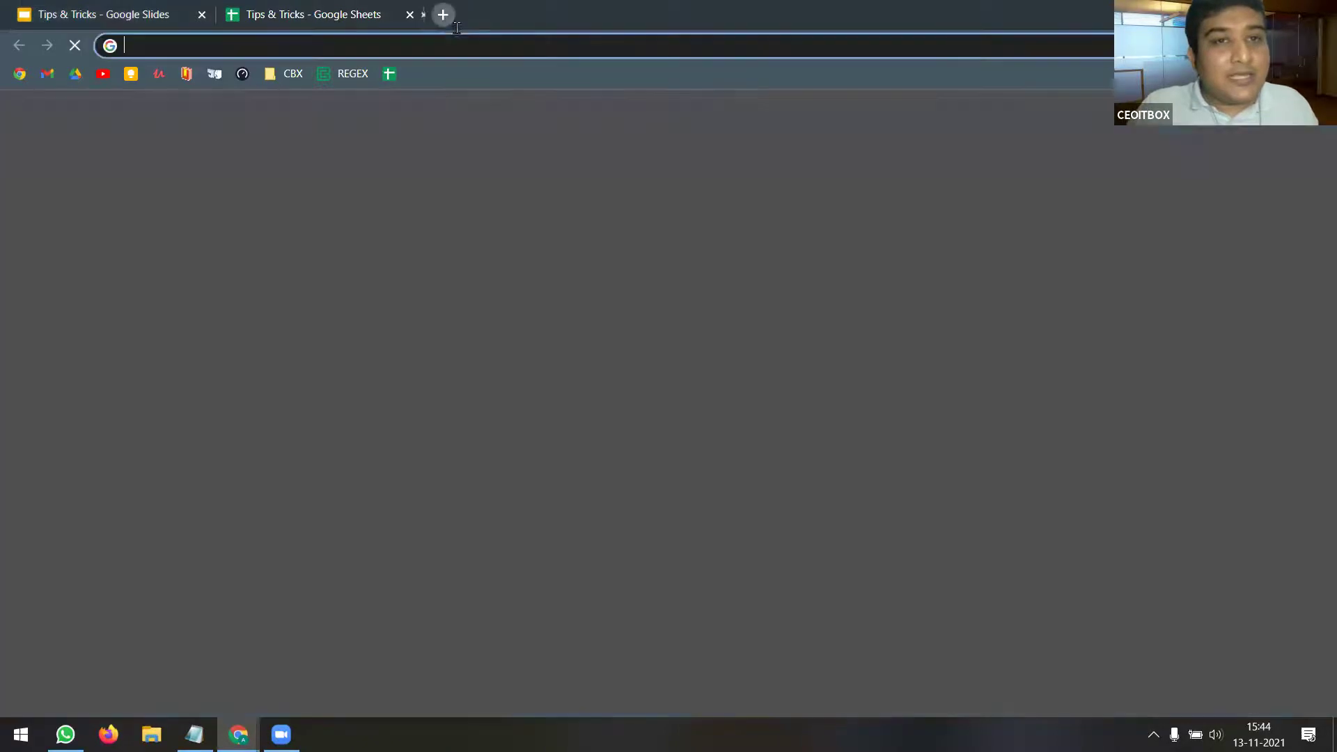
key(ctrl+v)
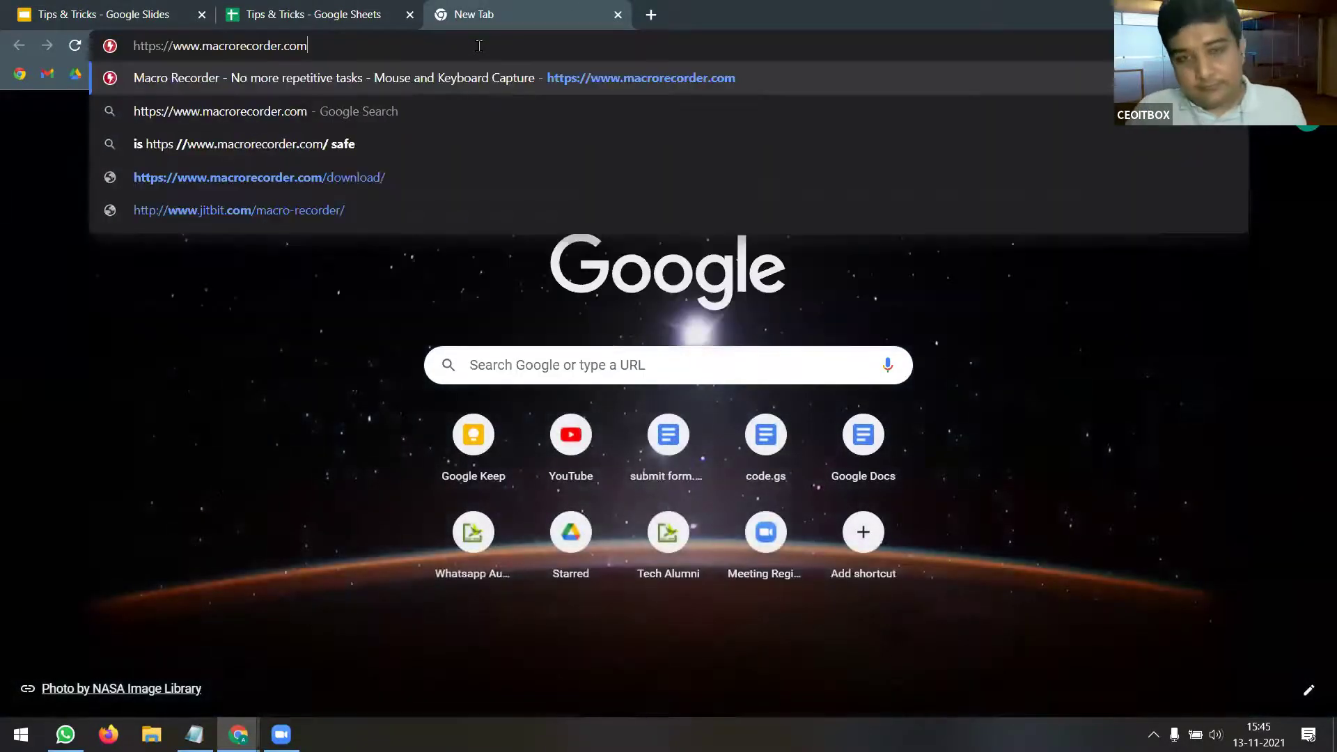
key(Return)
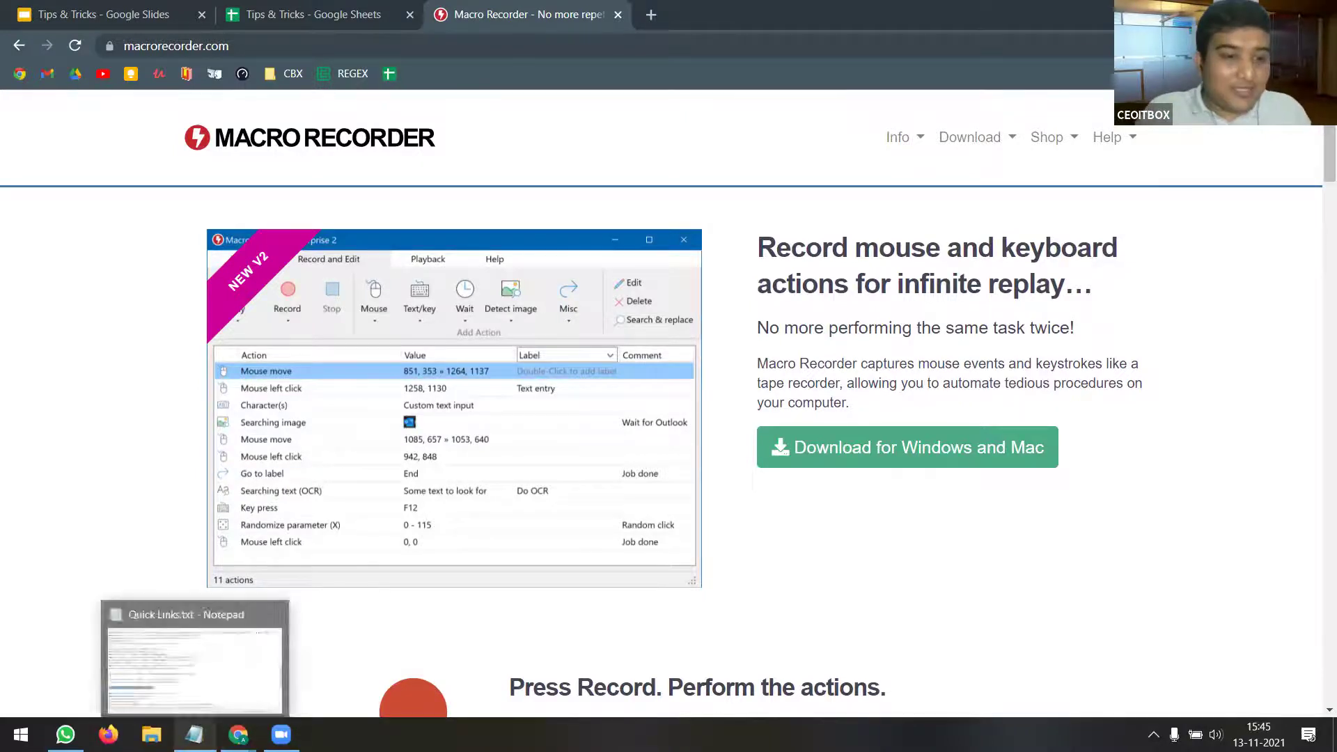
- Open Google Keep from the bookmarks bar in a new tab and switch to it
right_click(195, 735)
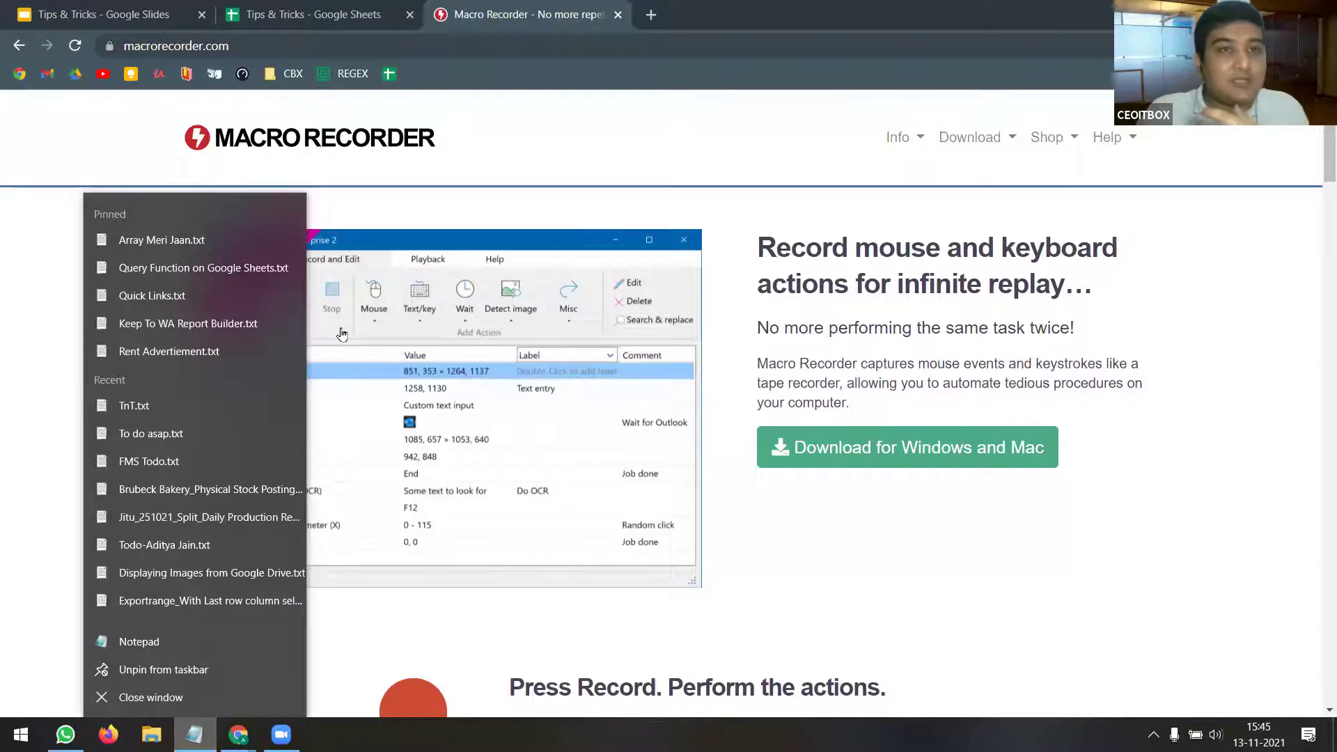
middle_click(122, 74)
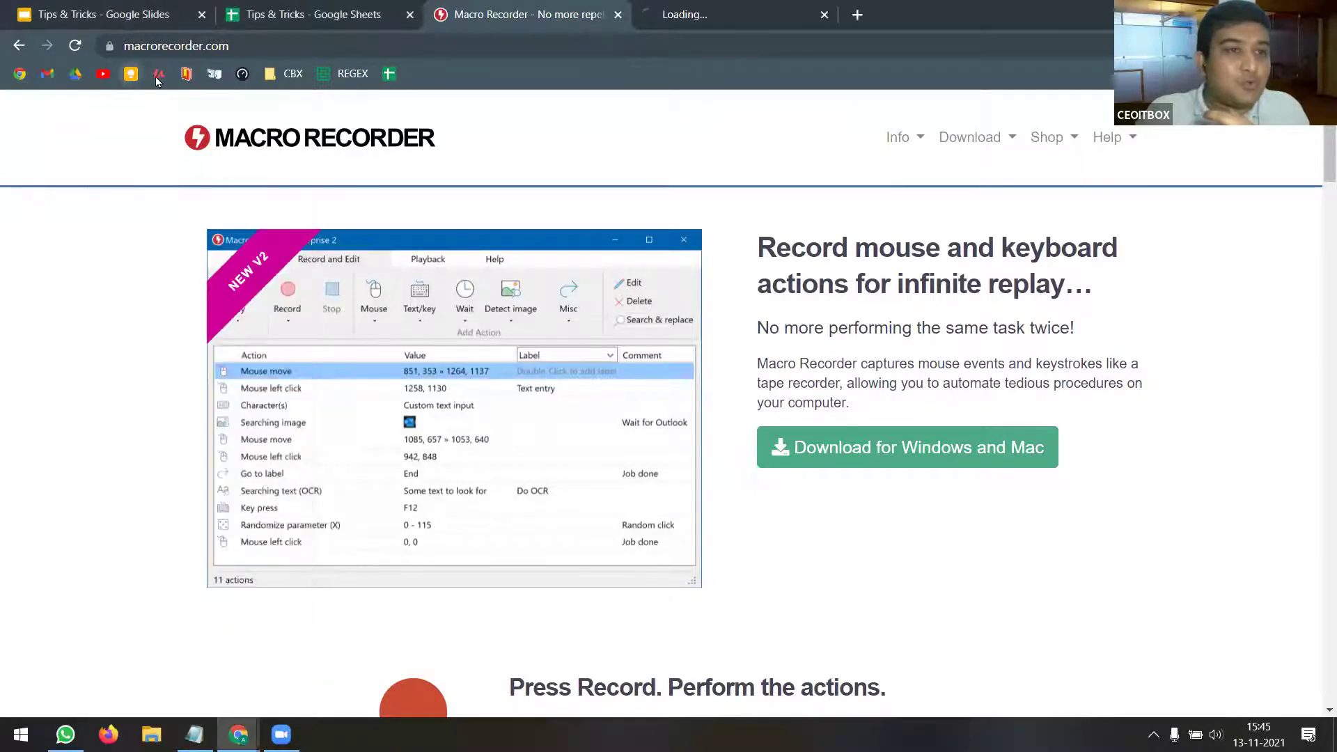
key(ctrl+Tab)
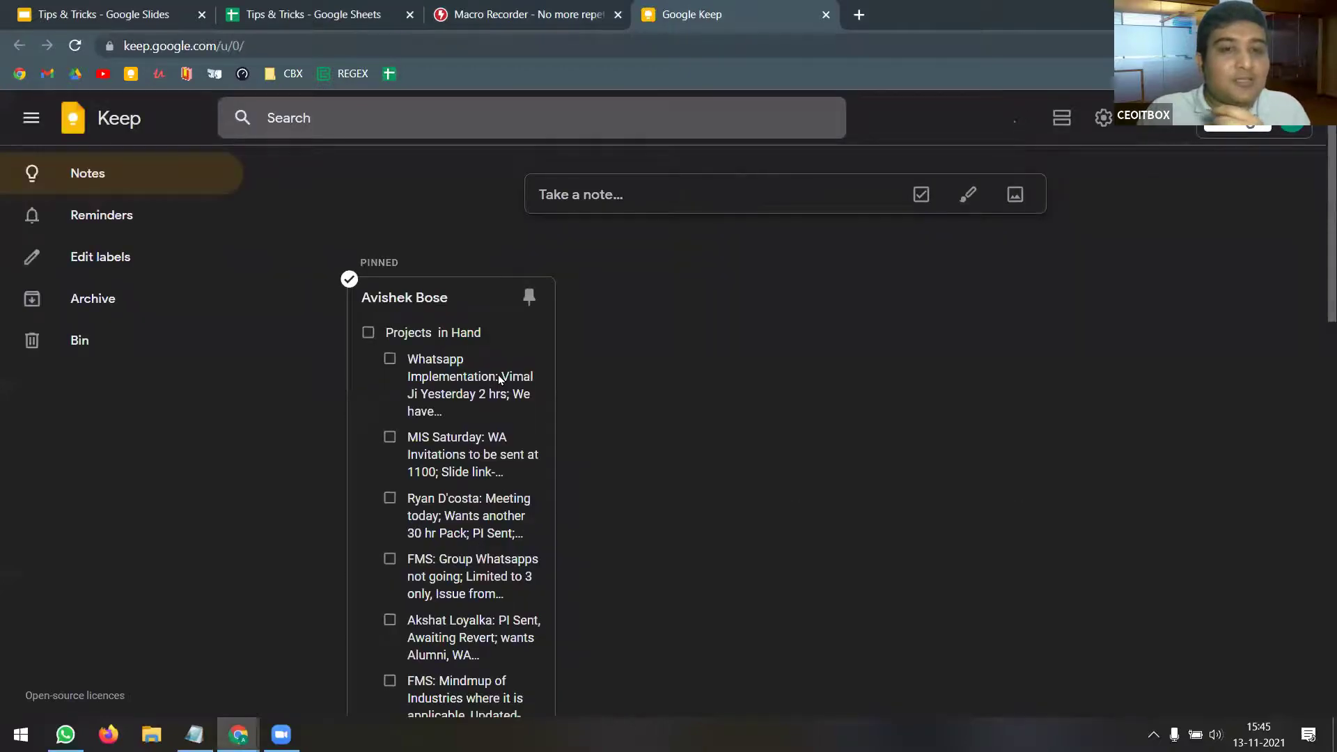
- Open the pinned 'Projects in Hand' note in Keep, then return to the Macro Recorder tab
click(499, 376)
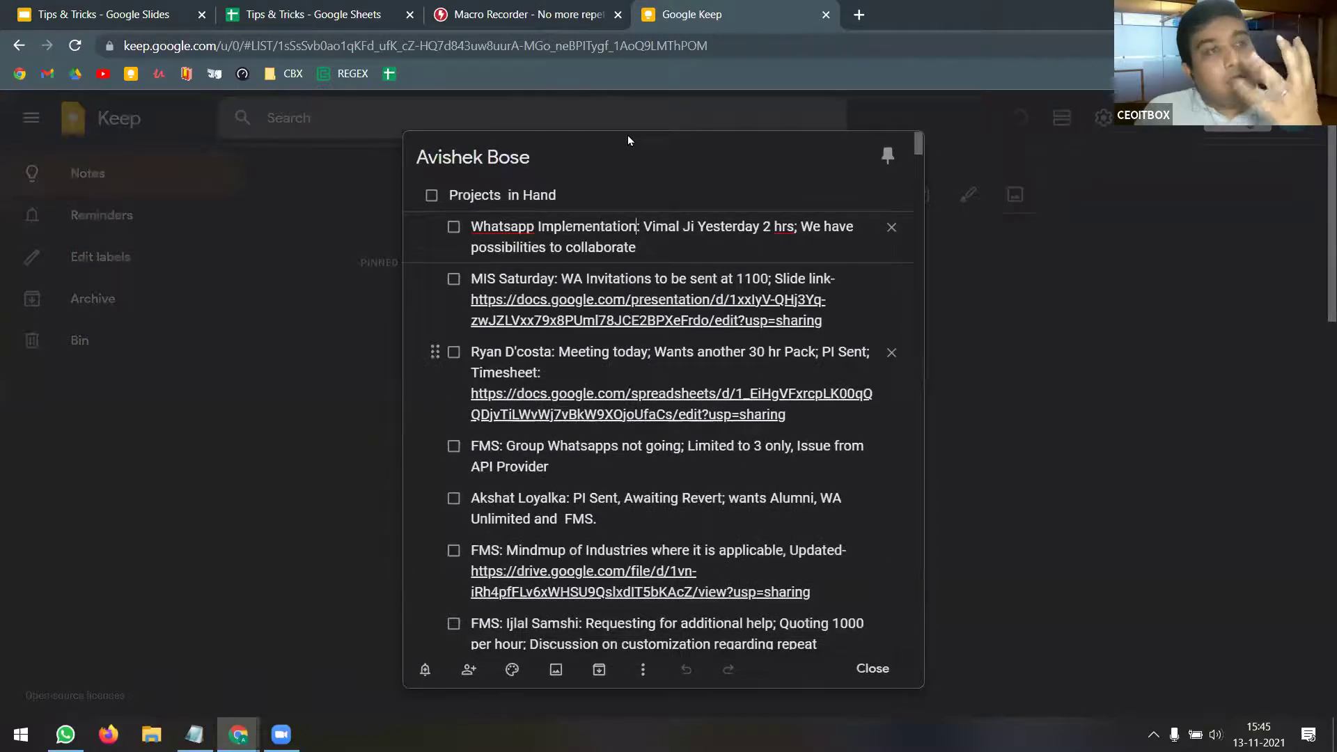
key(ctrl+a)
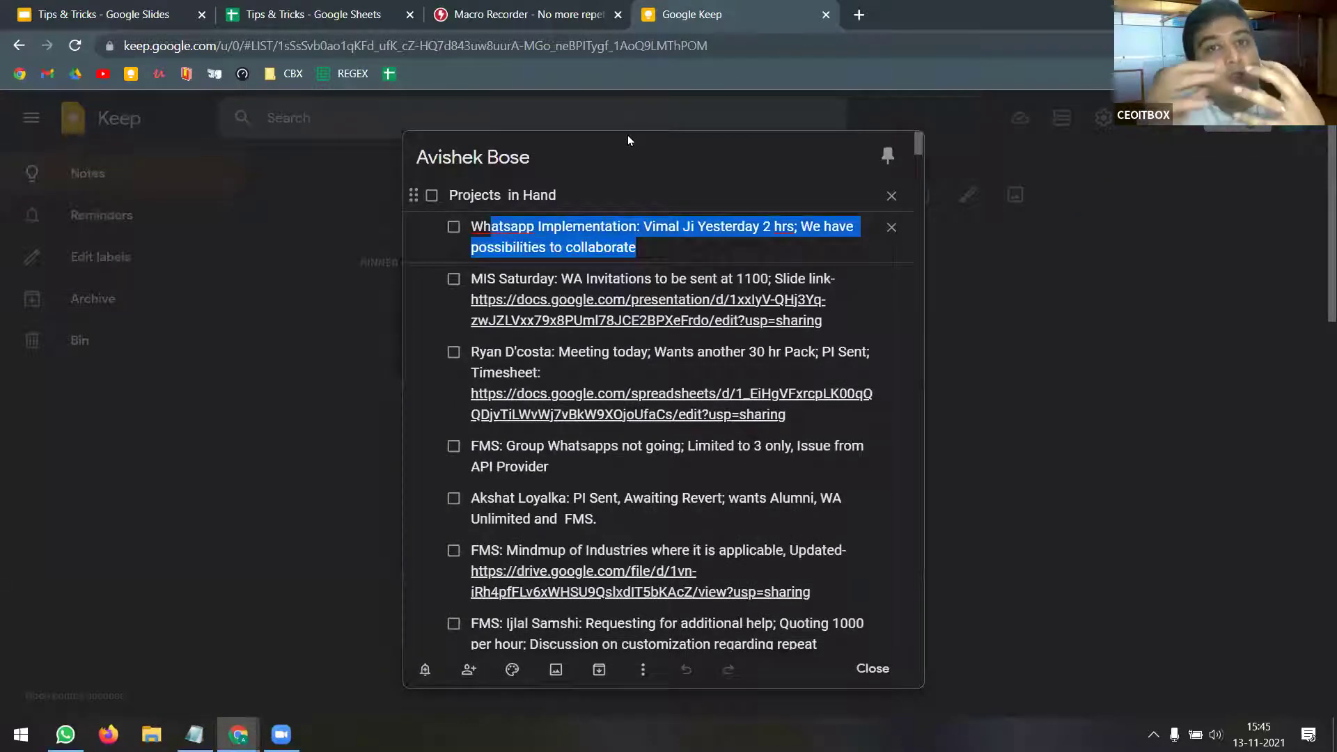
key(ctrl+shift+Tab)
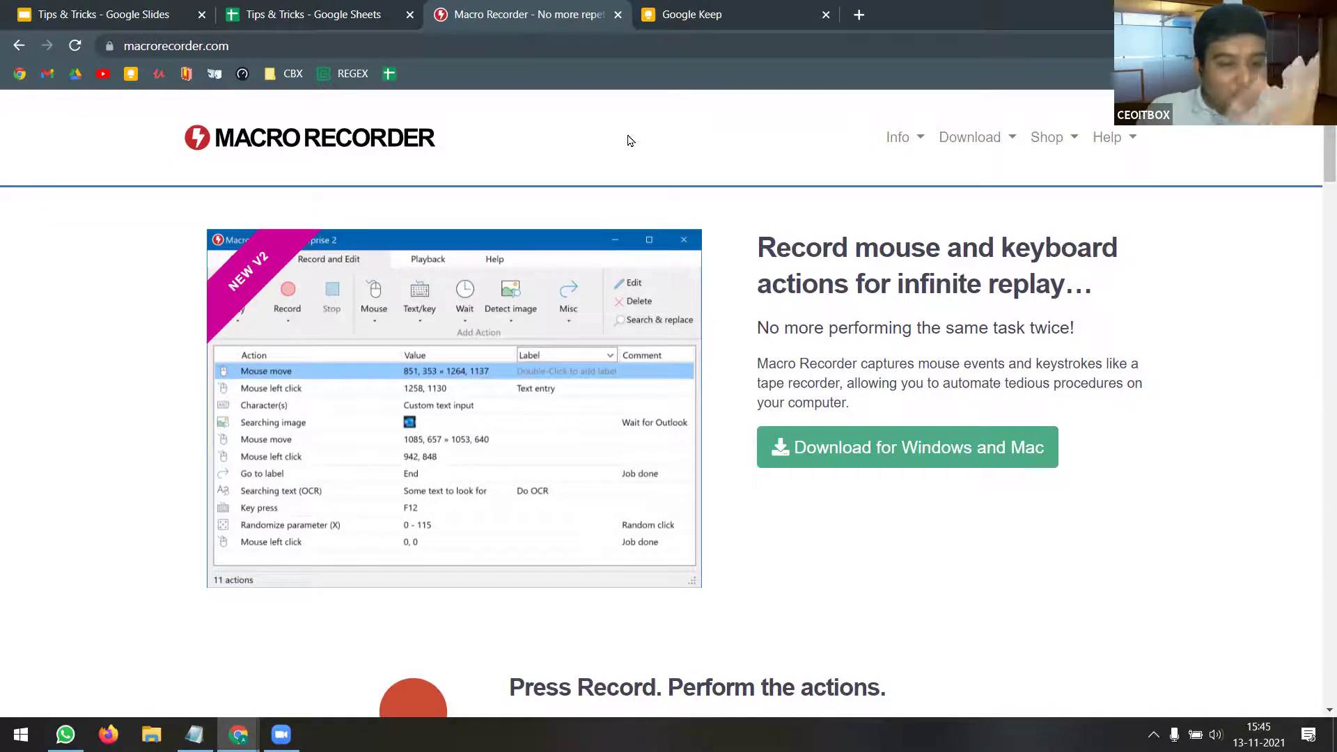
- Open Keep To WA Report Builder.txt from Notepad's recent files list
click(194, 735)
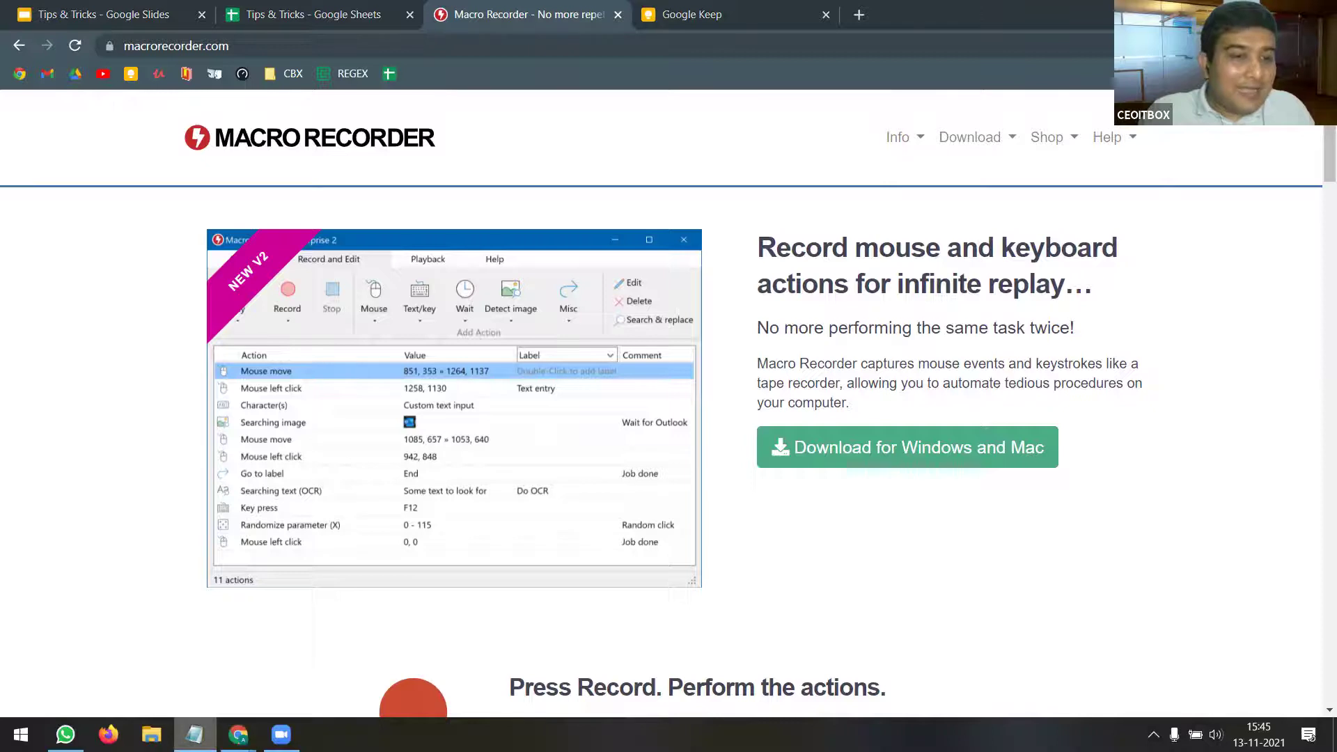
right_click(194, 734)
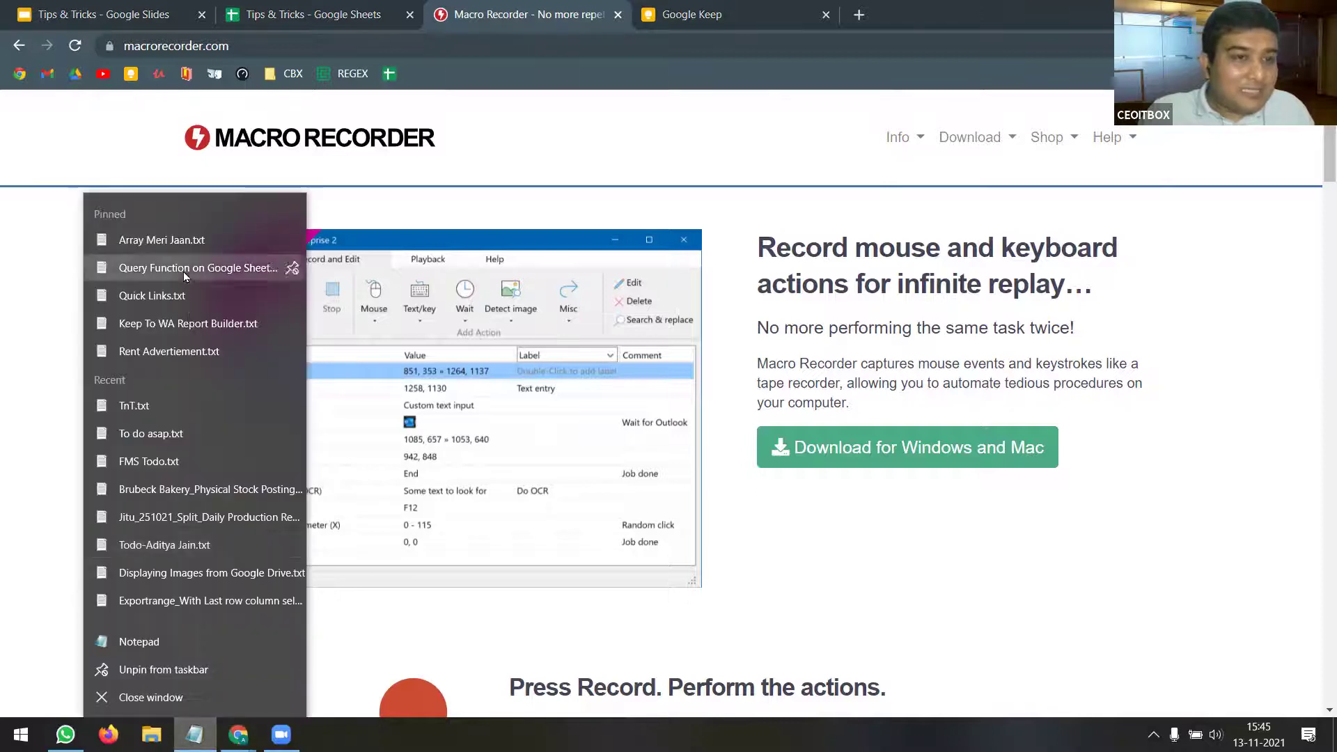
click(200, 324)
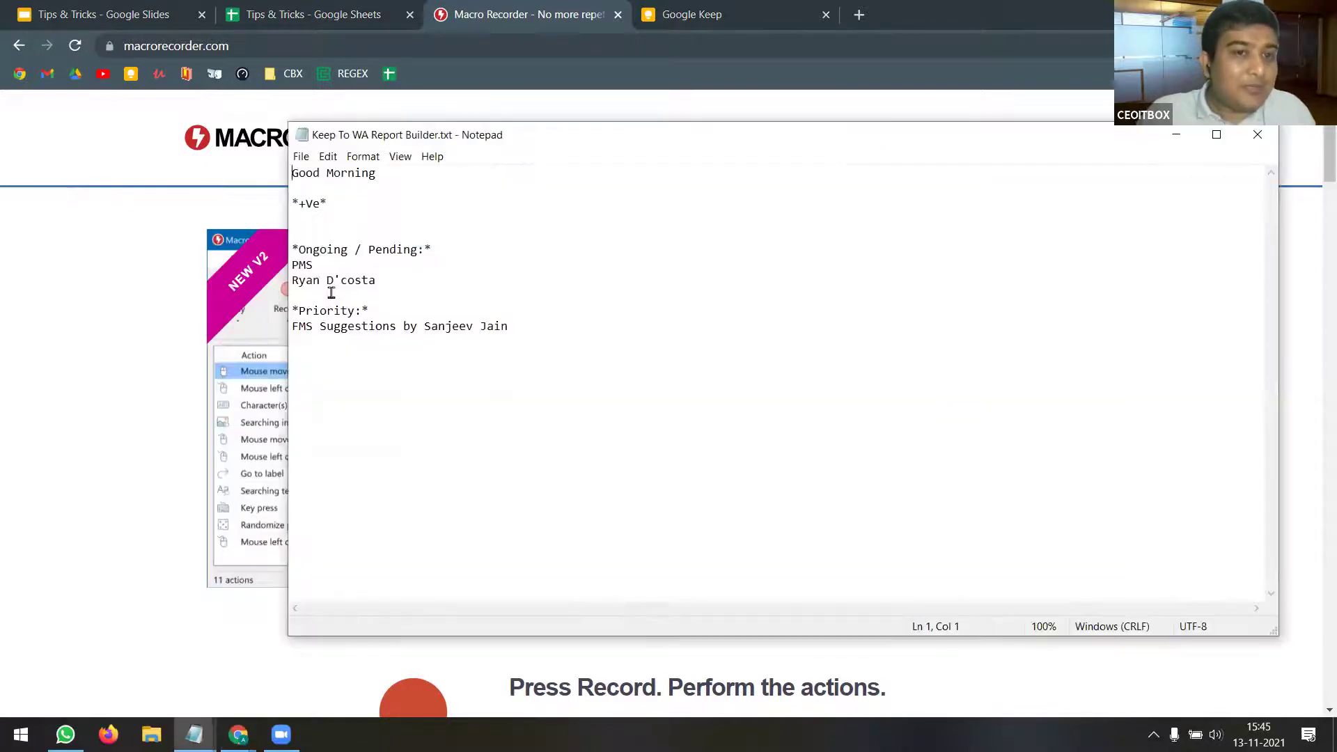
- Place the cursor after *+Ve* and launch Mouse Recorder Premium from Start
click(360, 204)
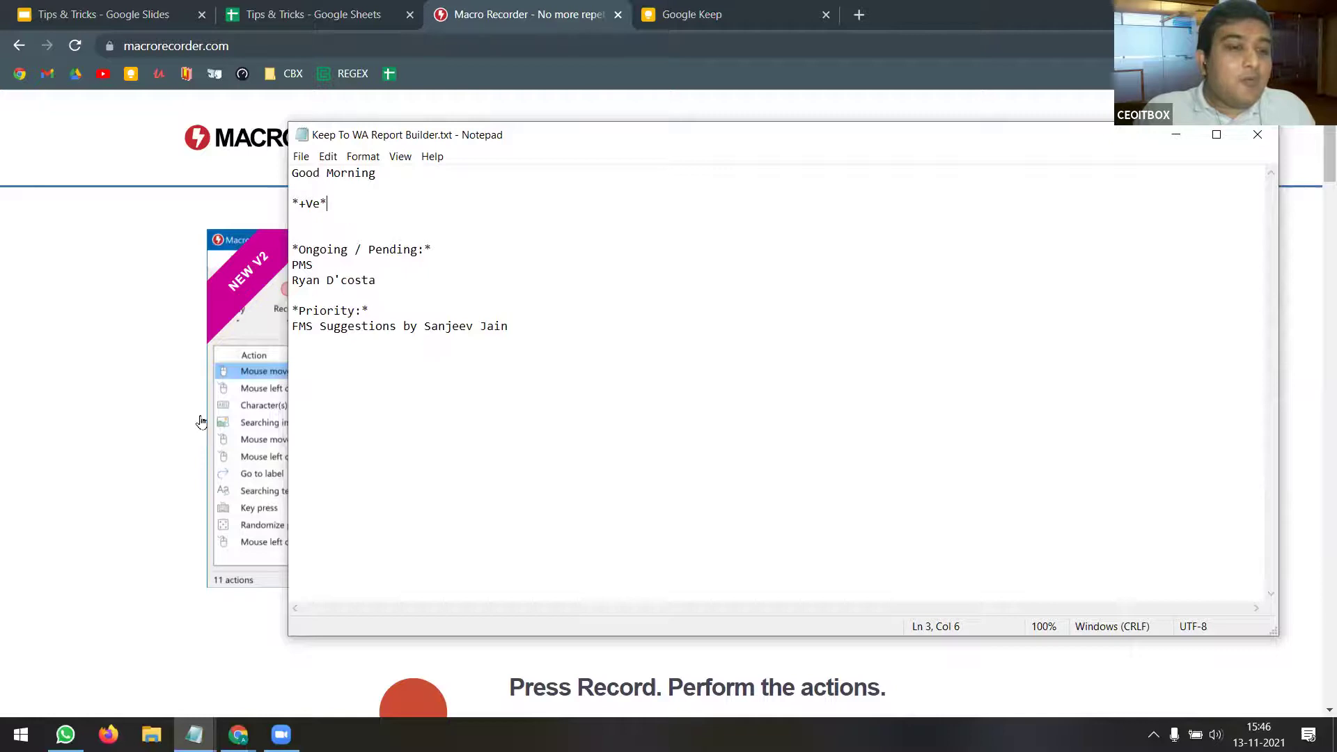
click(21, 735)
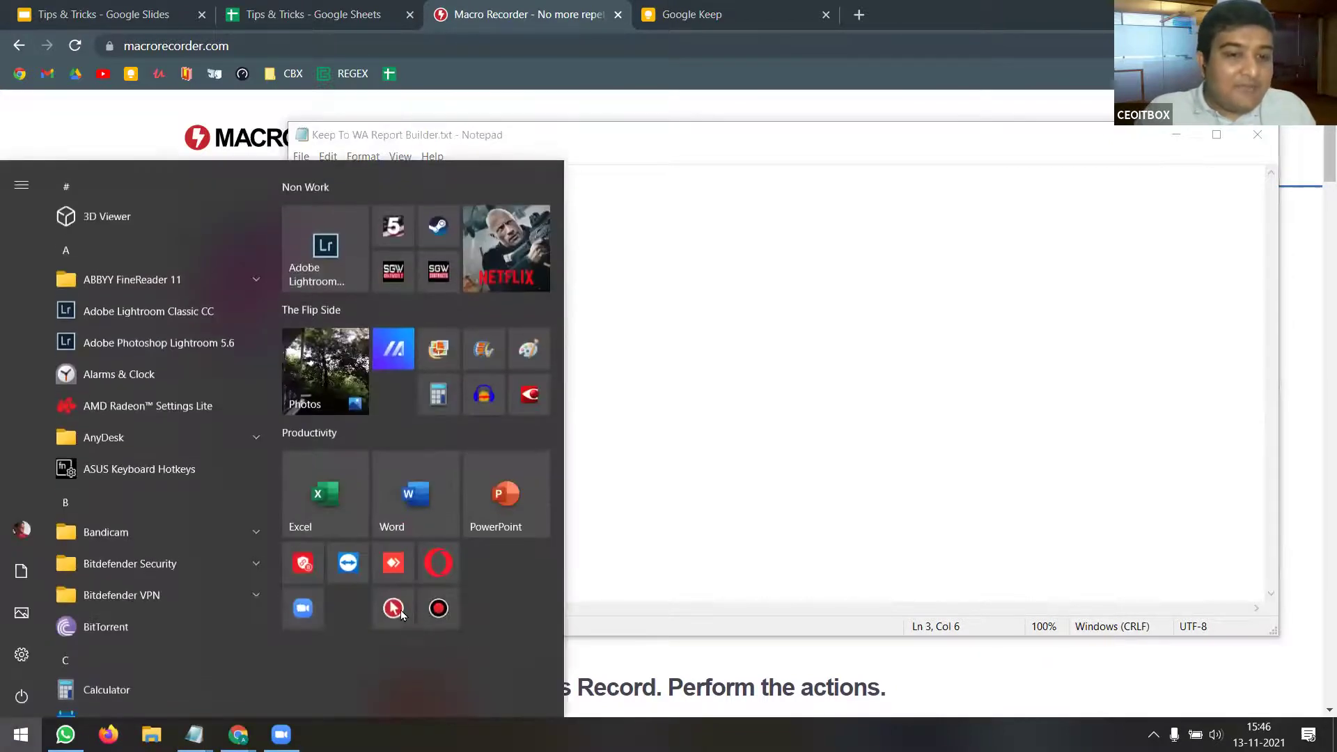
click(400, 610)
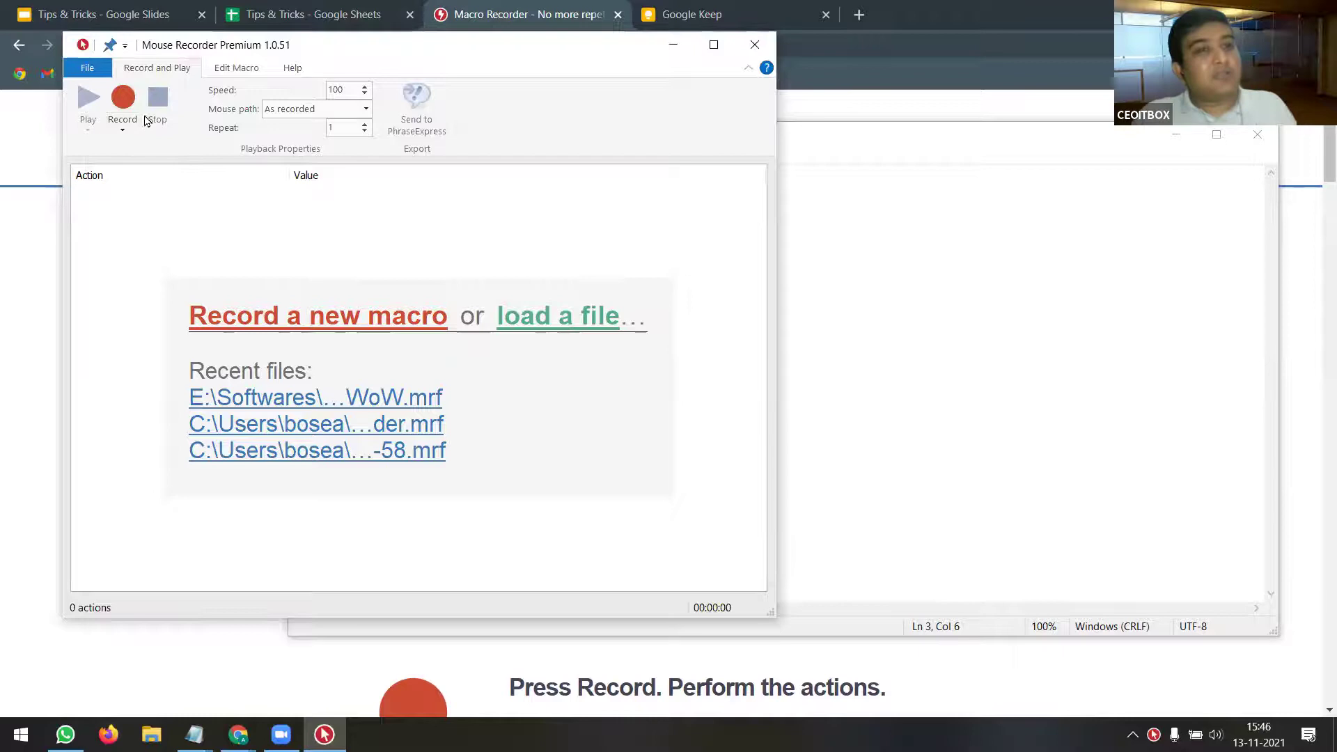
- Record adding an 'Abc' line under *+Ve* in Notepad and dragging its window lower right
click(130, 104)
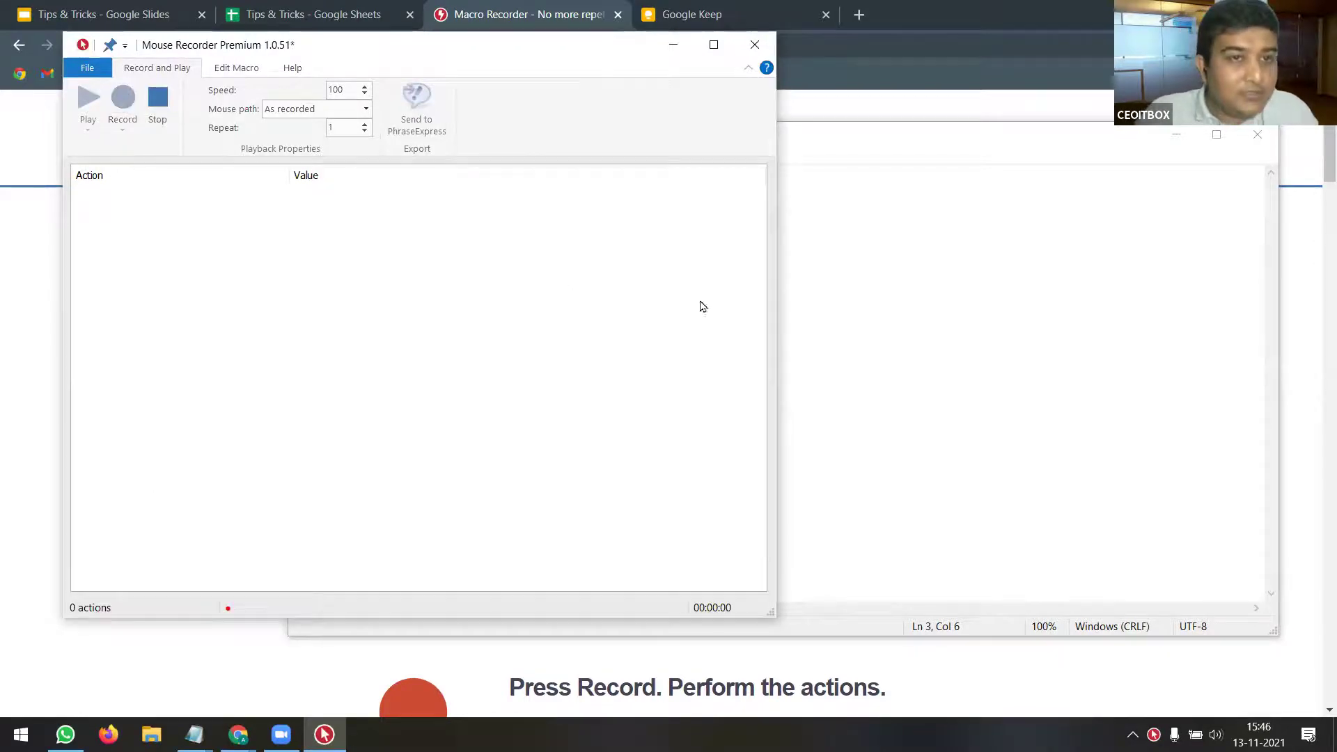
click(977, 255)
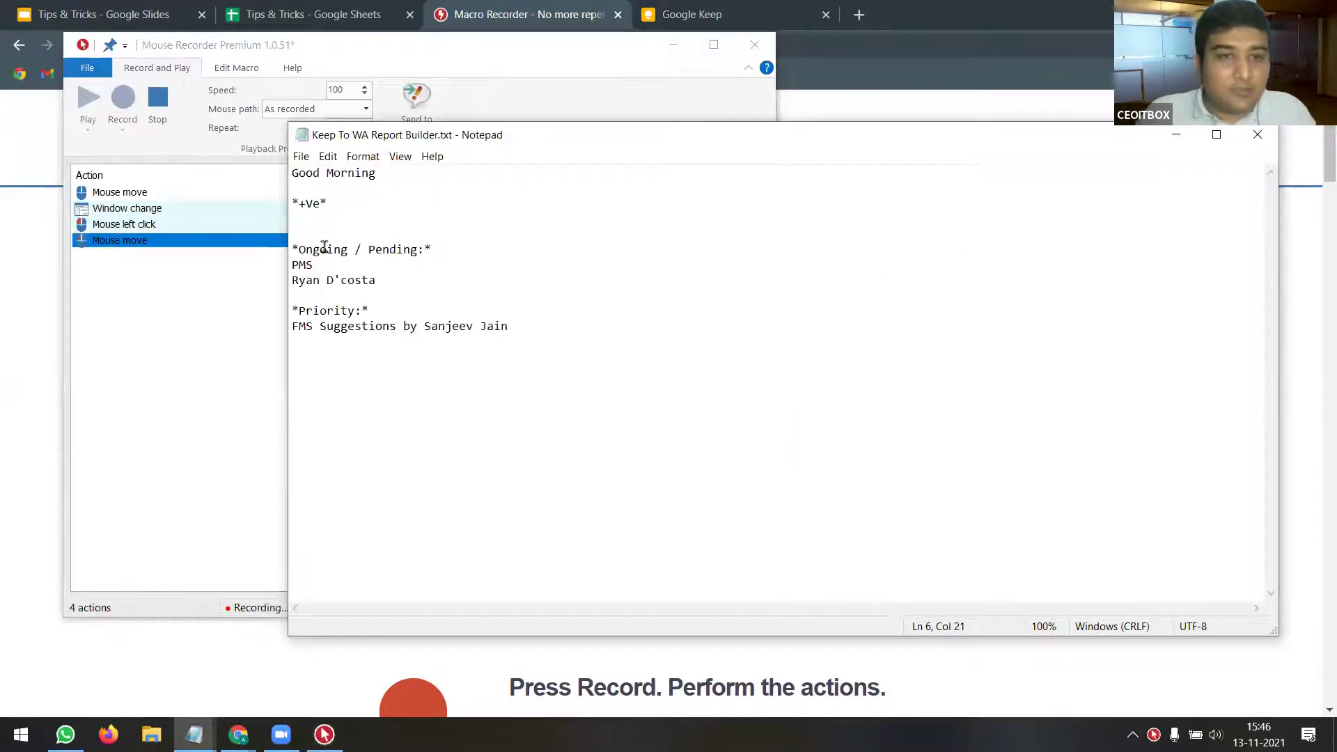
click(337, 209)
key(Return)
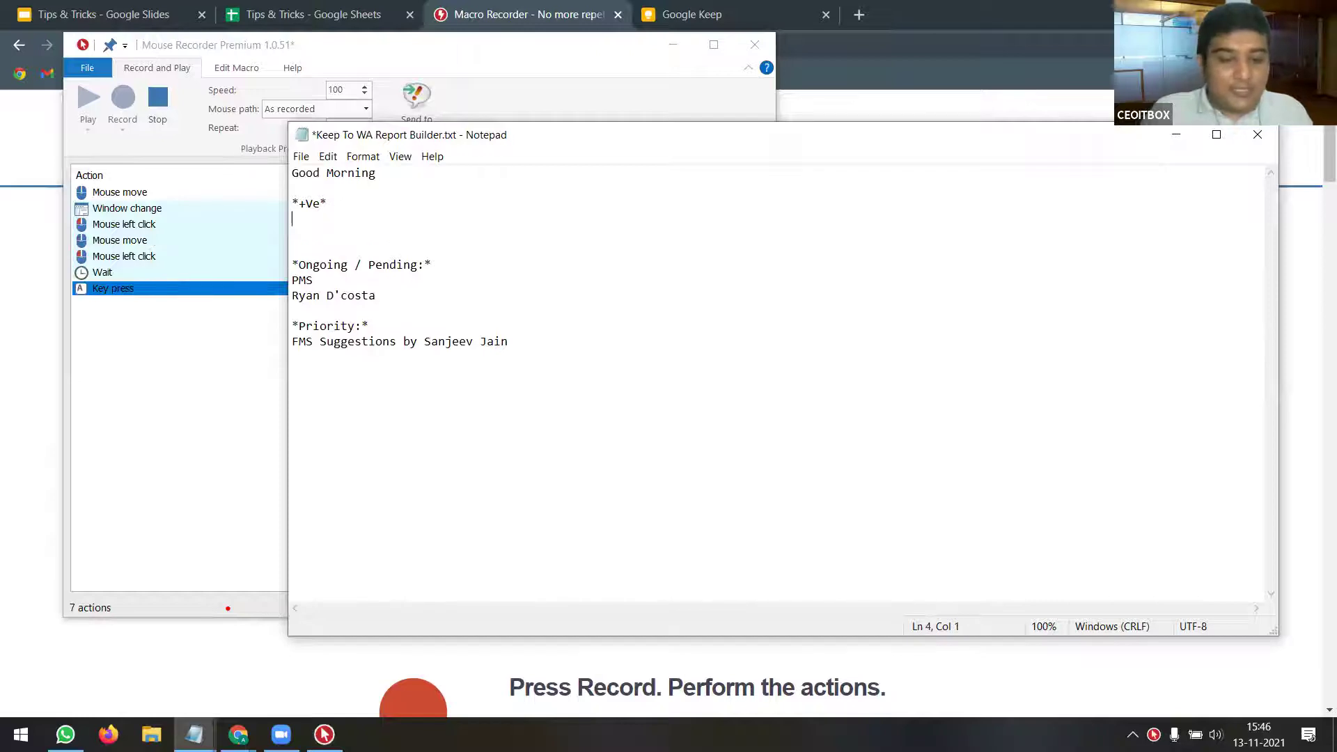
text(Abc)
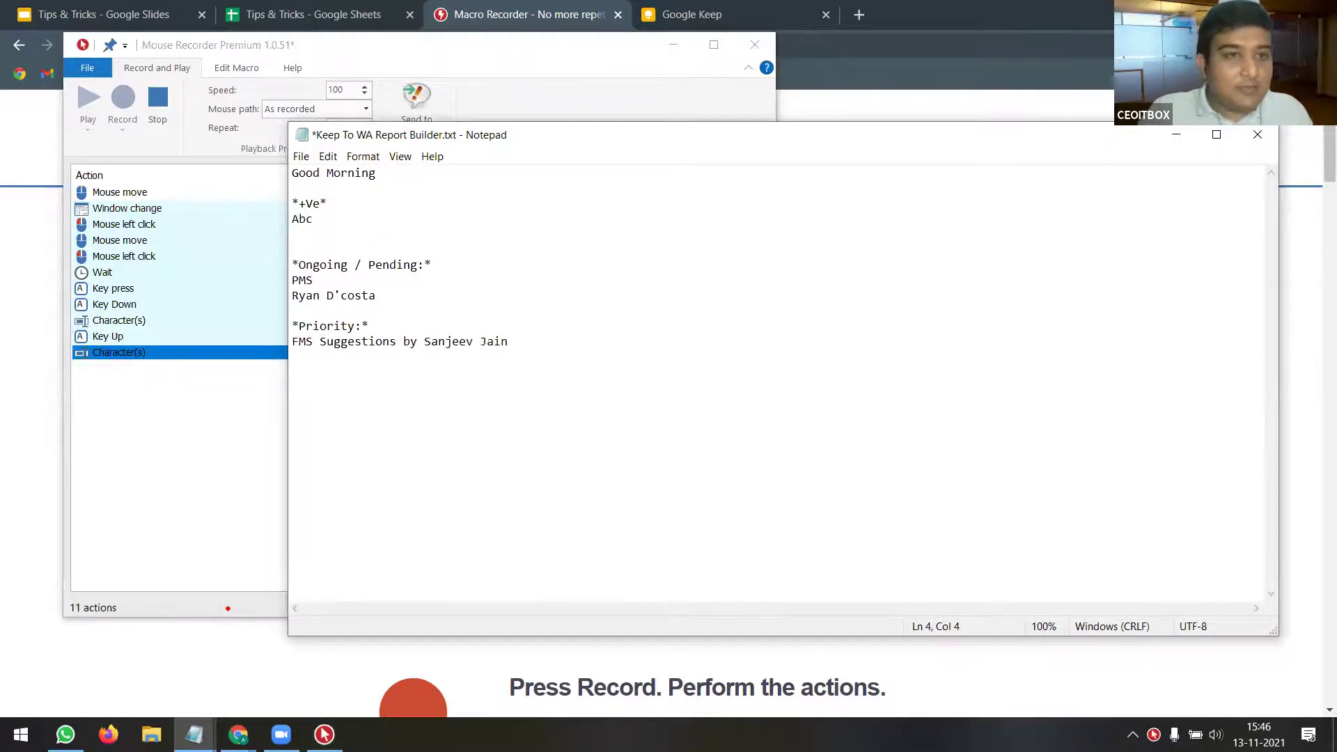
key(Return)
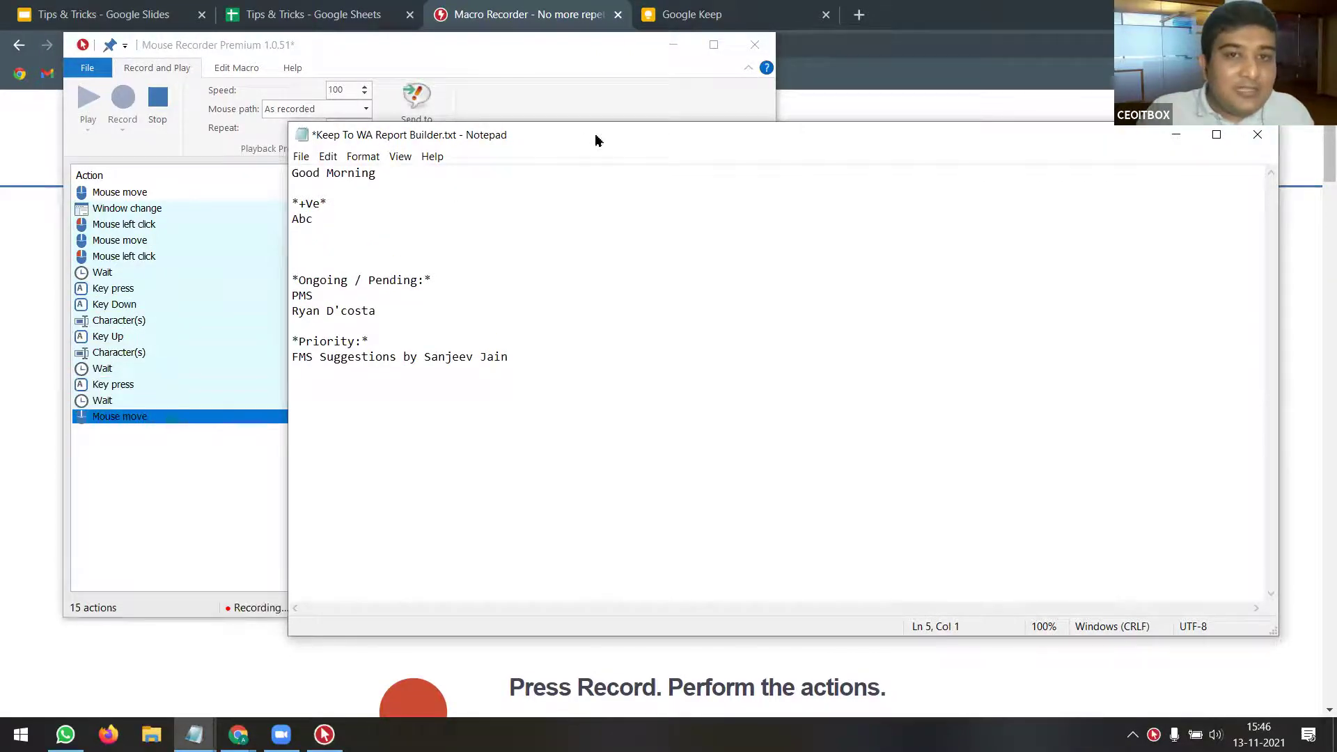
click(602, 142)
drag(602, 141, 859, 367)
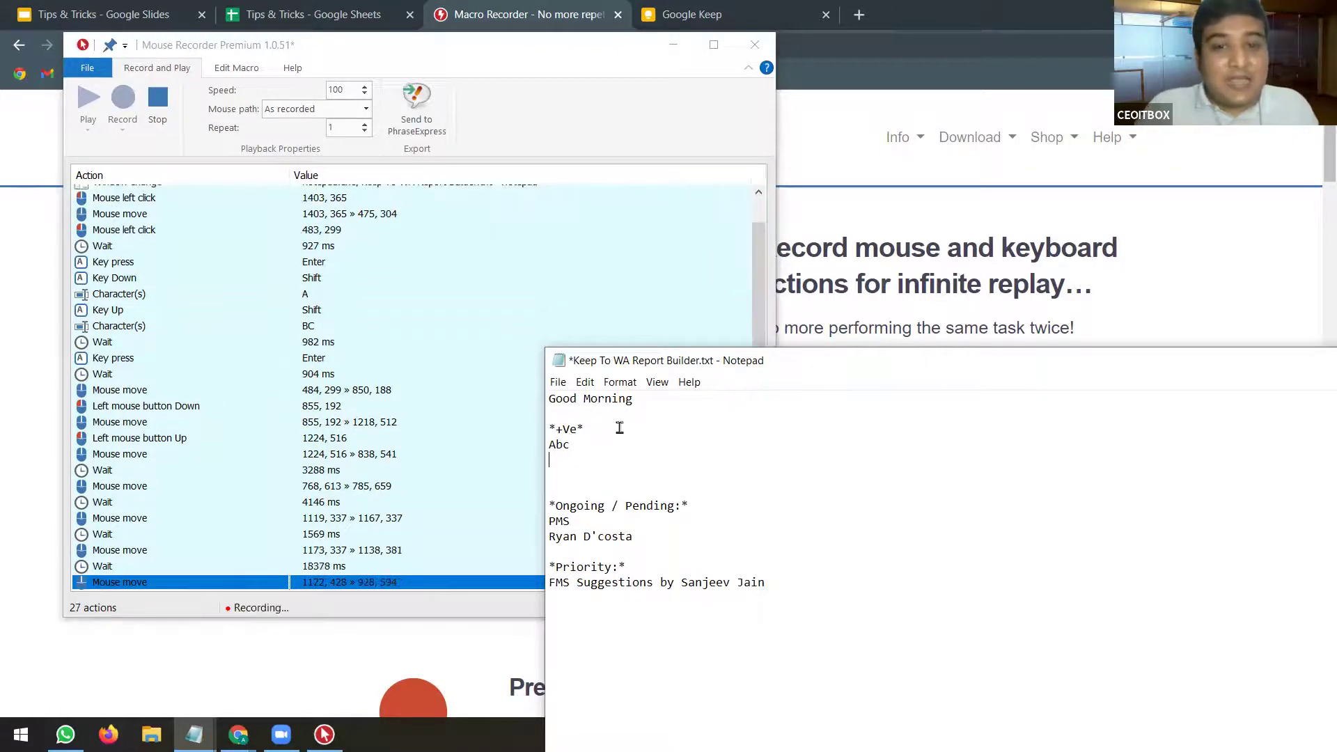
- Stop recording and review the captured steps, selecting the Wait 982 ms step
click(161, 106)
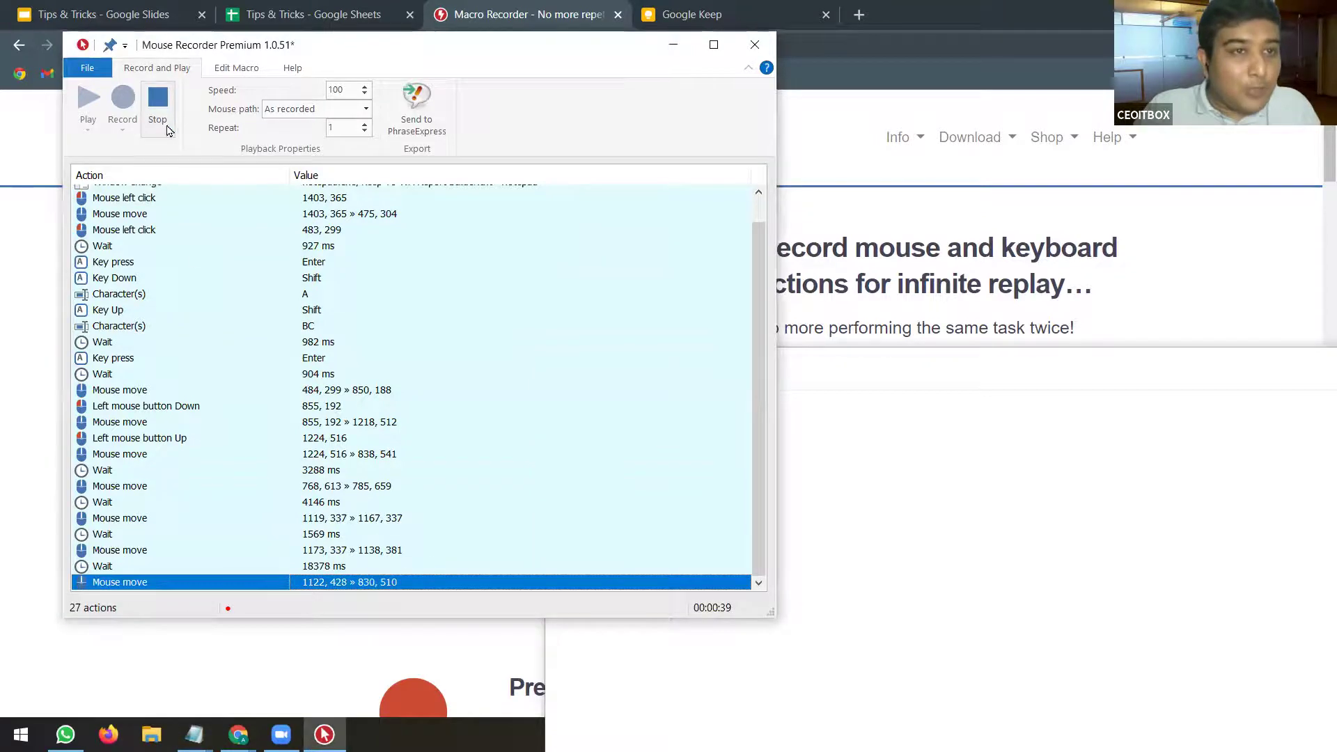
scroll(353, 418, up, 1)
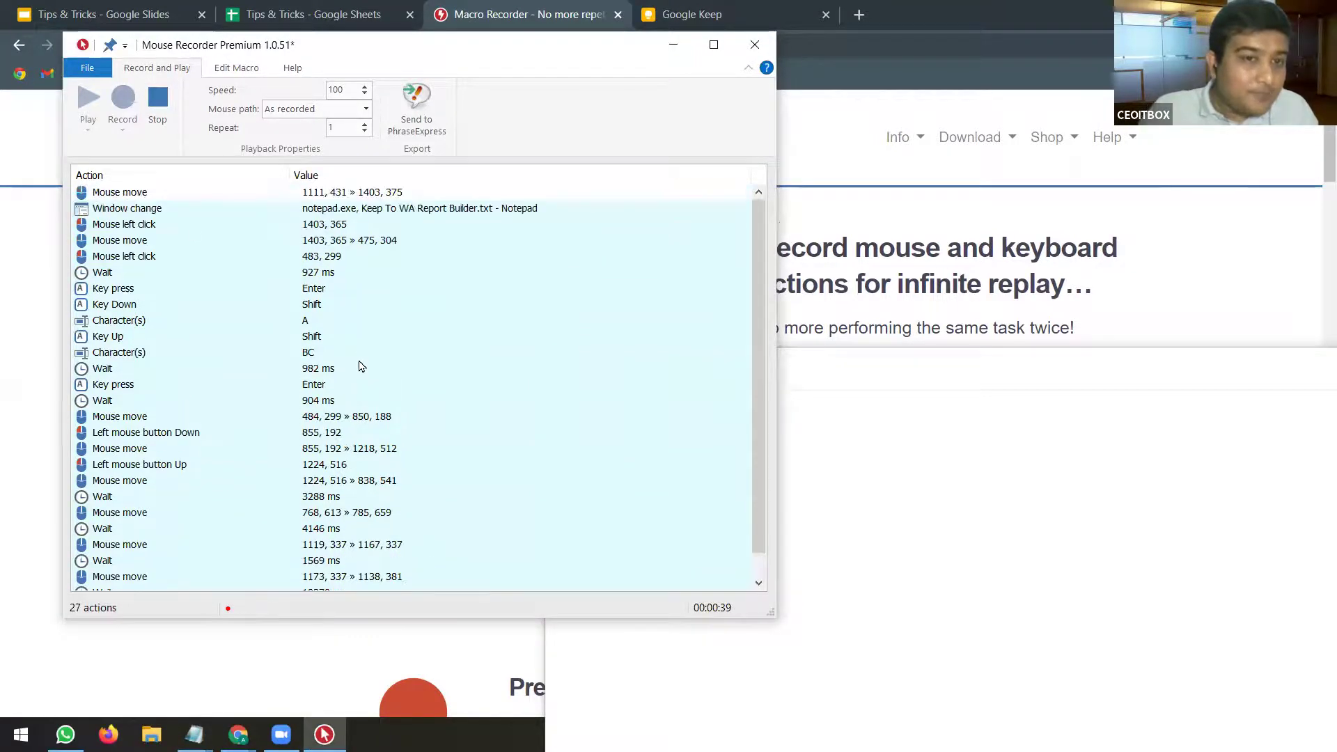
click(320, 336)
click(318, 352)
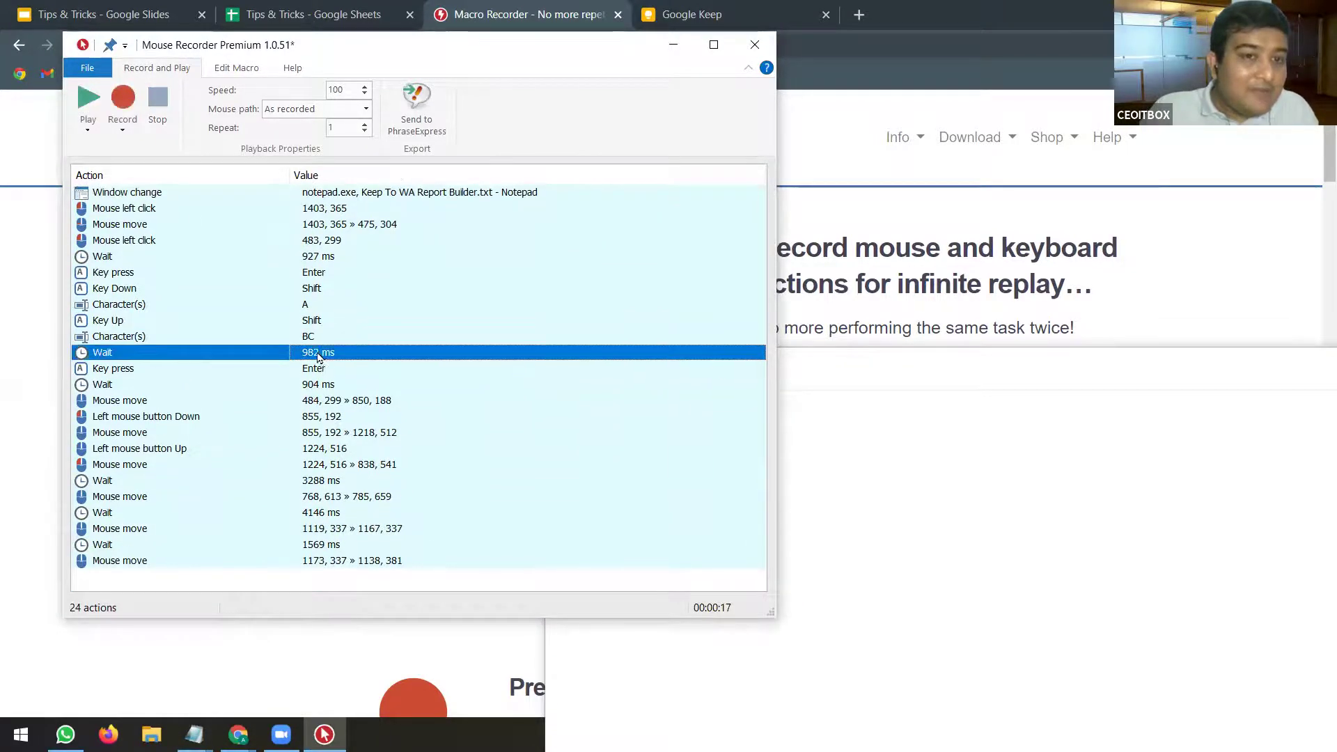
- Preview the recorded 484, 299 » 850, 188 window-move action and show the Edit Macro options
click(337, 403)
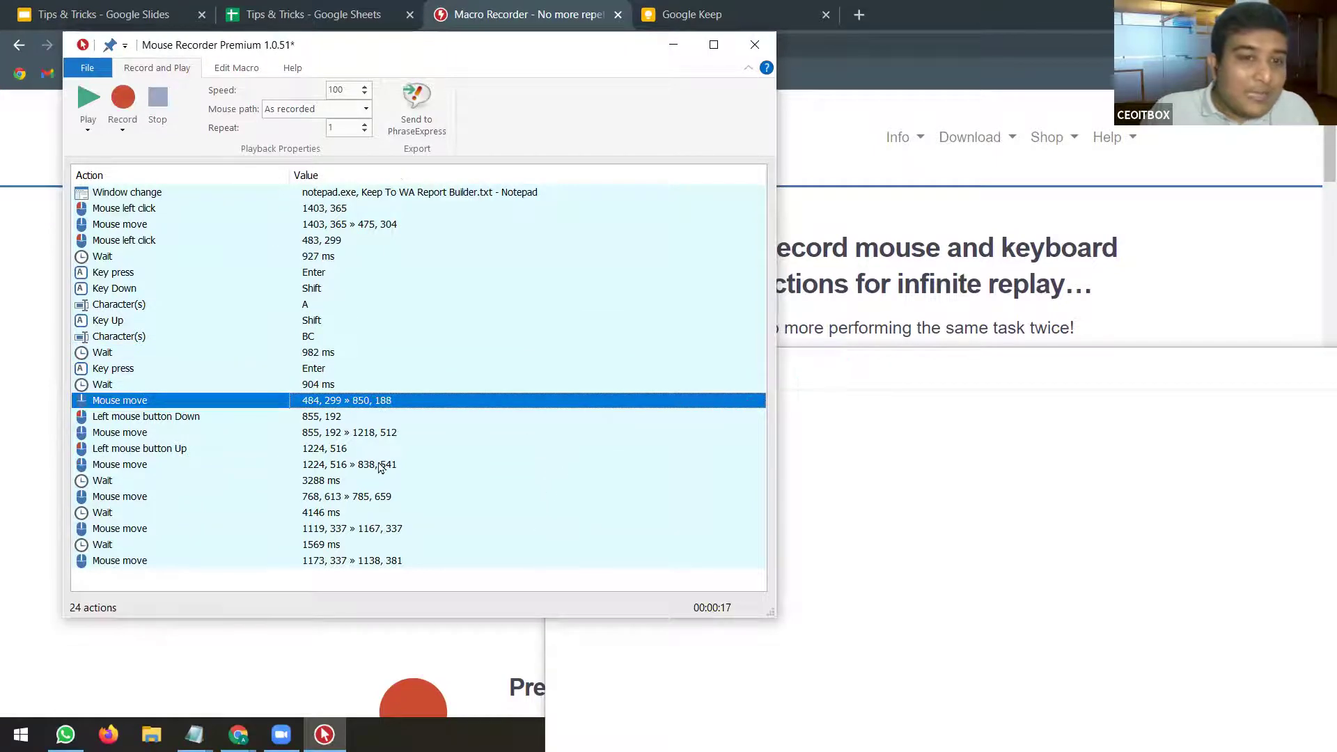
click(356, 433)
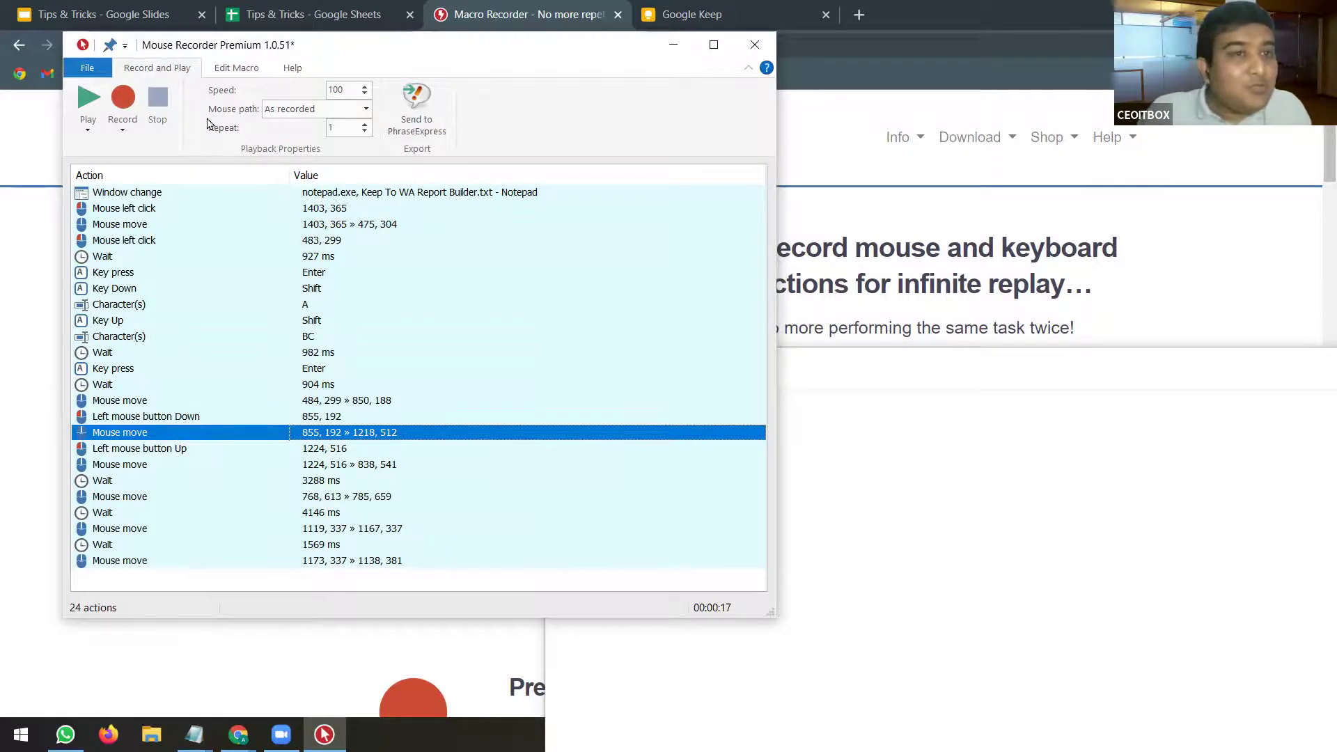
click(237, 67)
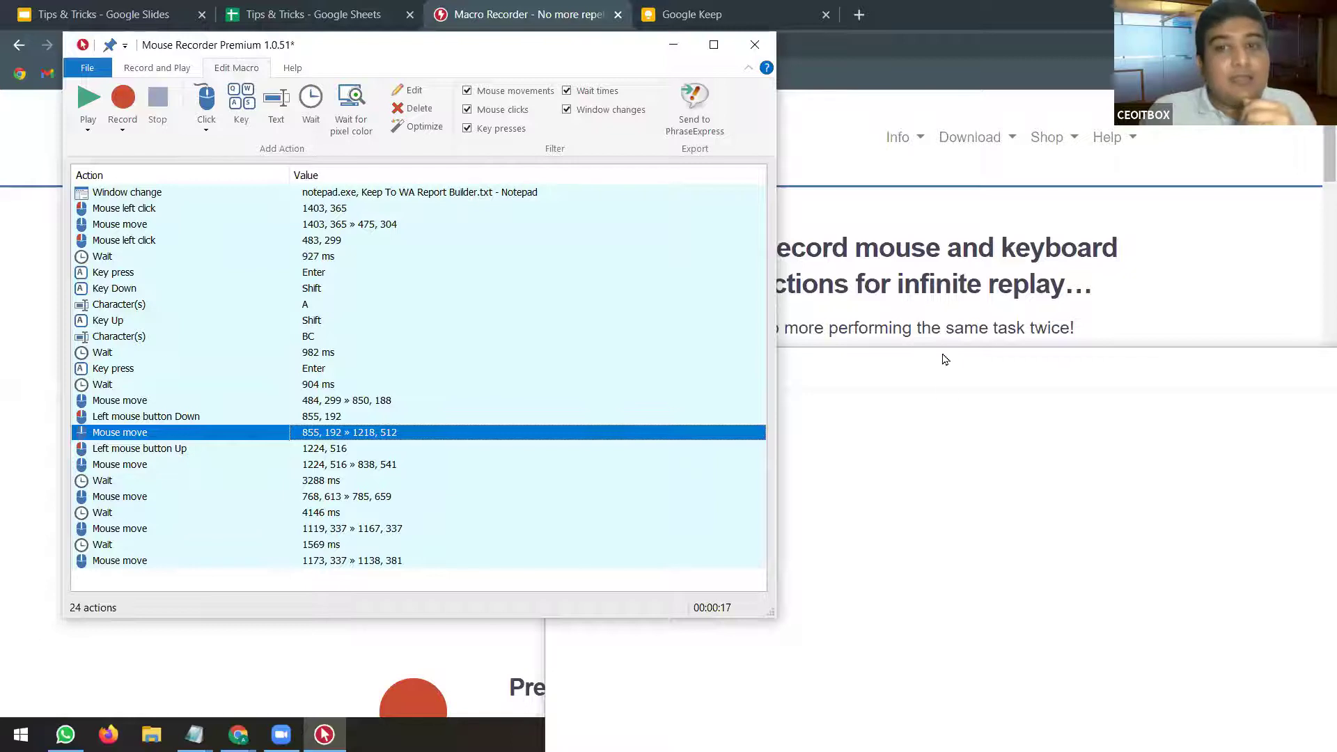
- Delete the test 'Abc' line from the Notepad file
key(alt+Tab)
drag(592, 443, 553, 447)
key(BackSpace)
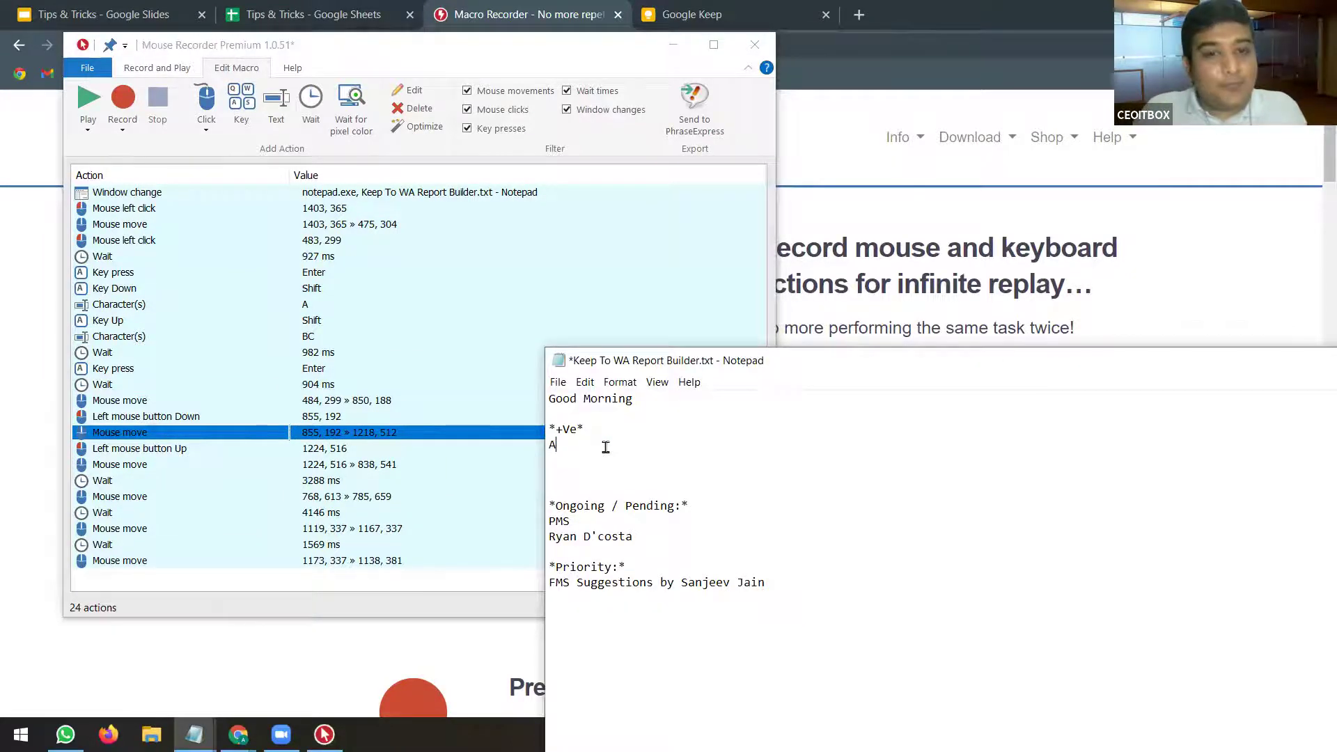
key(BackSpace)
key(BackSpace)
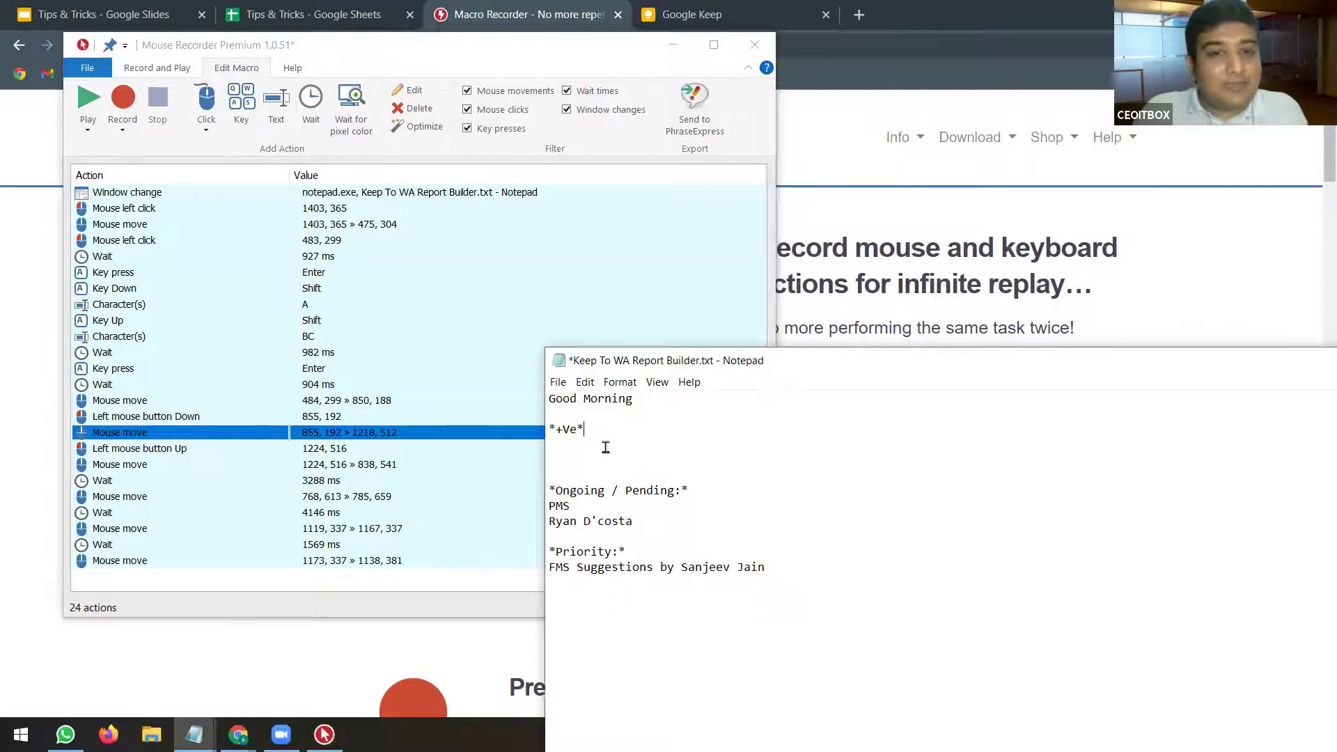
- Check the recorder's Play choices, then bring up the File menu's recent recordings
click(88, 131)
click(88, 130)
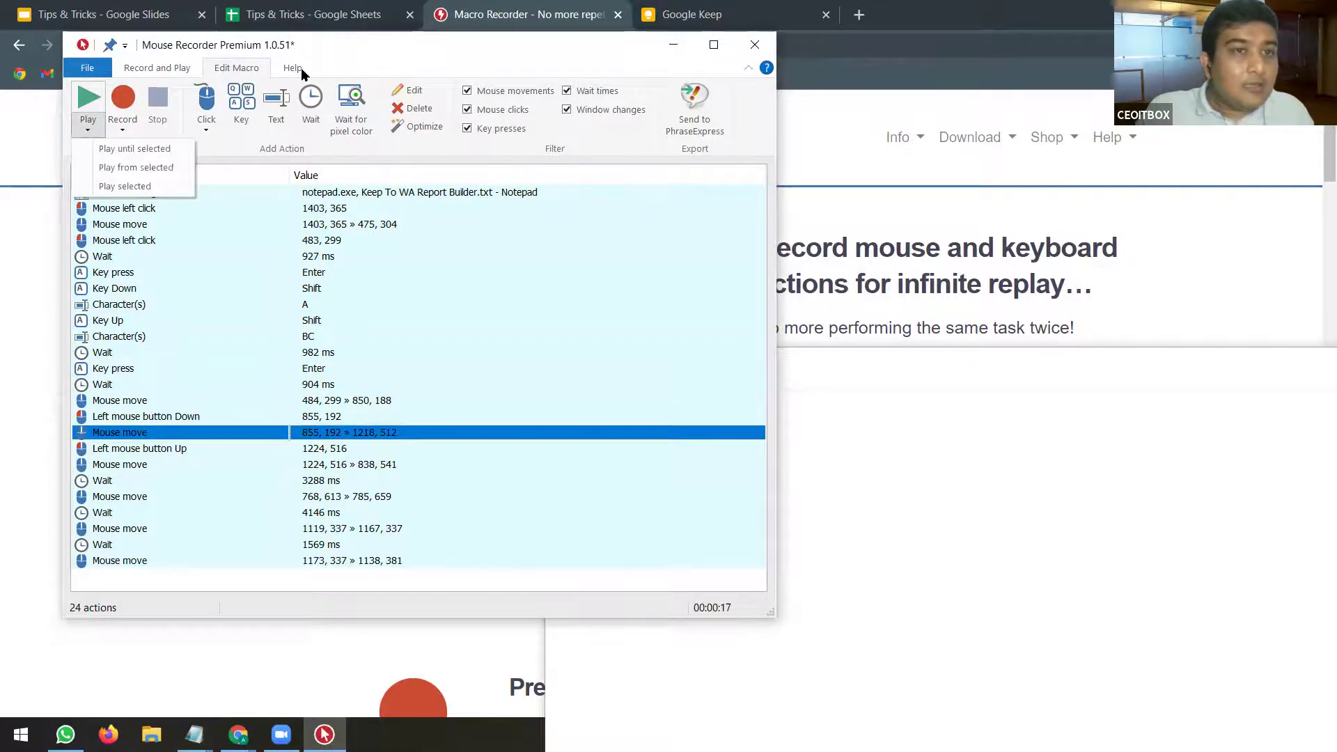
click(349, 47)
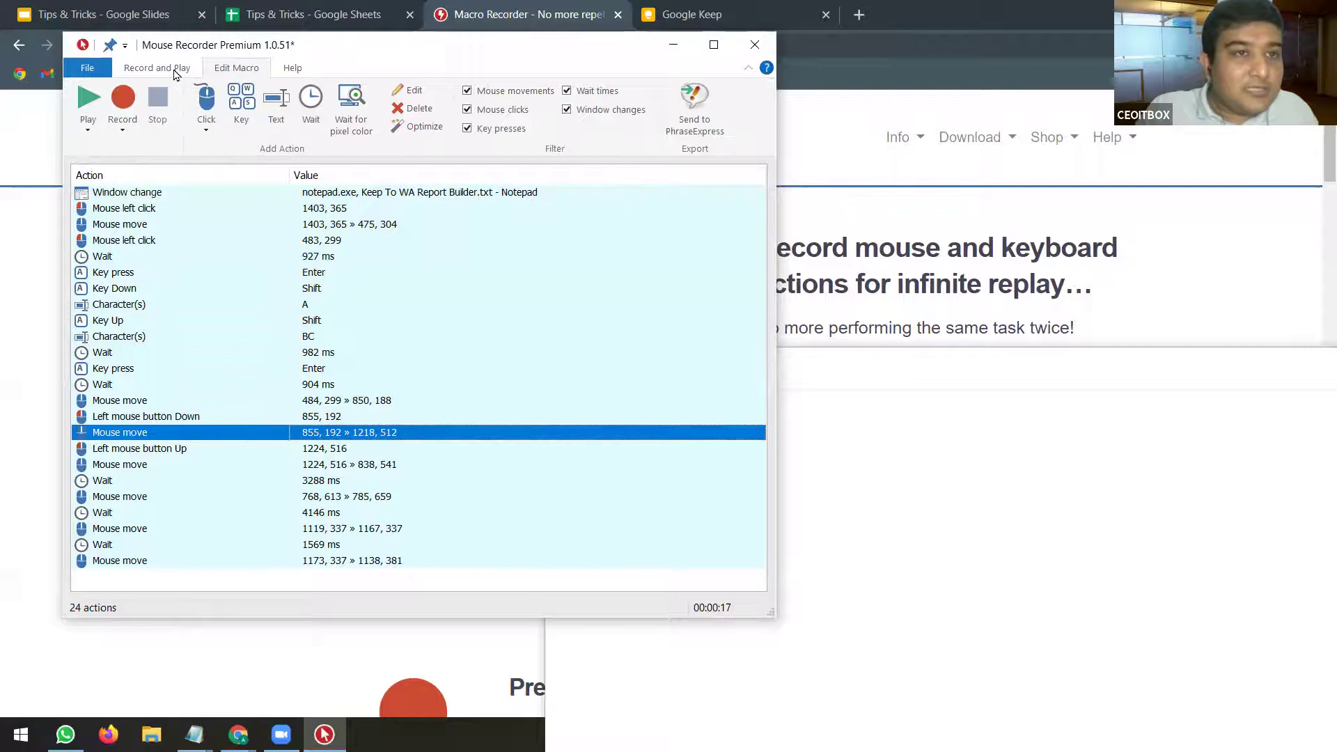
click(88, 69)
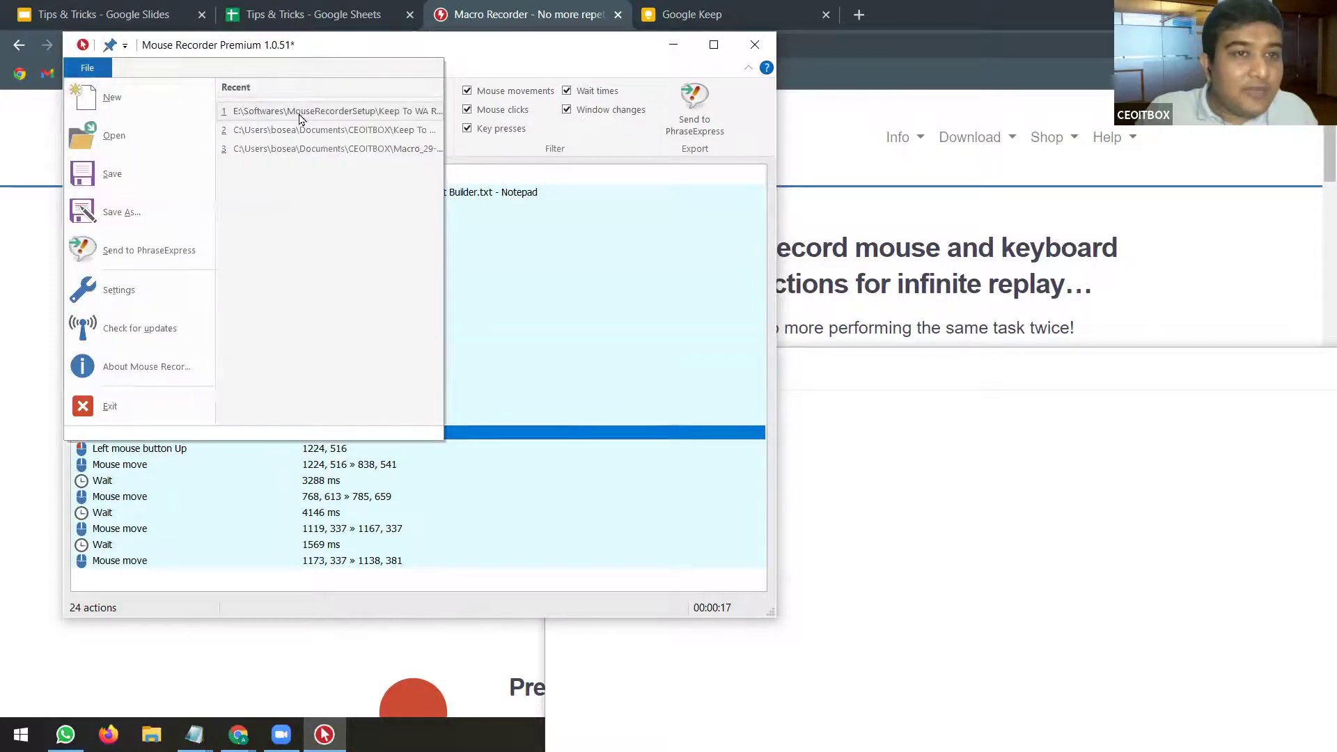
- Load the most recent recording without saving the current one, then change the display projection mode
click(374, 111)
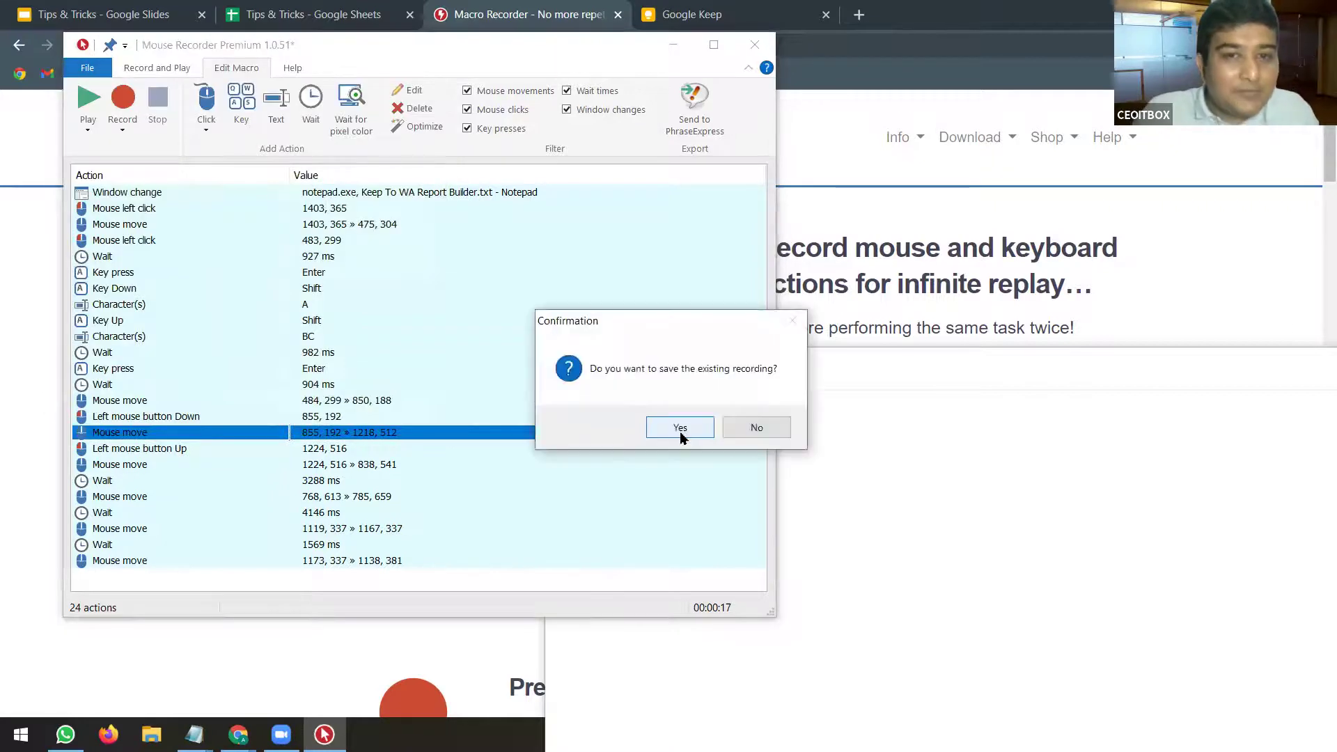
click(737, 430)
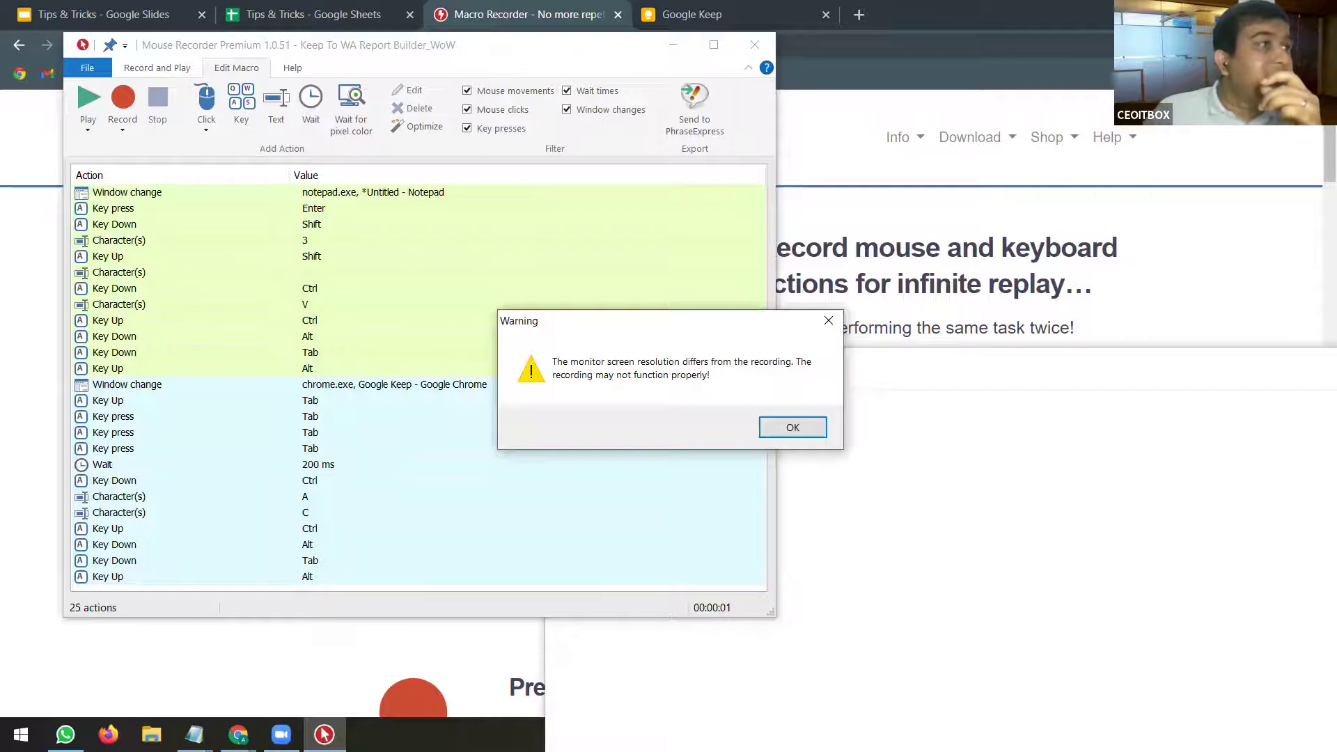
click(775, 432)
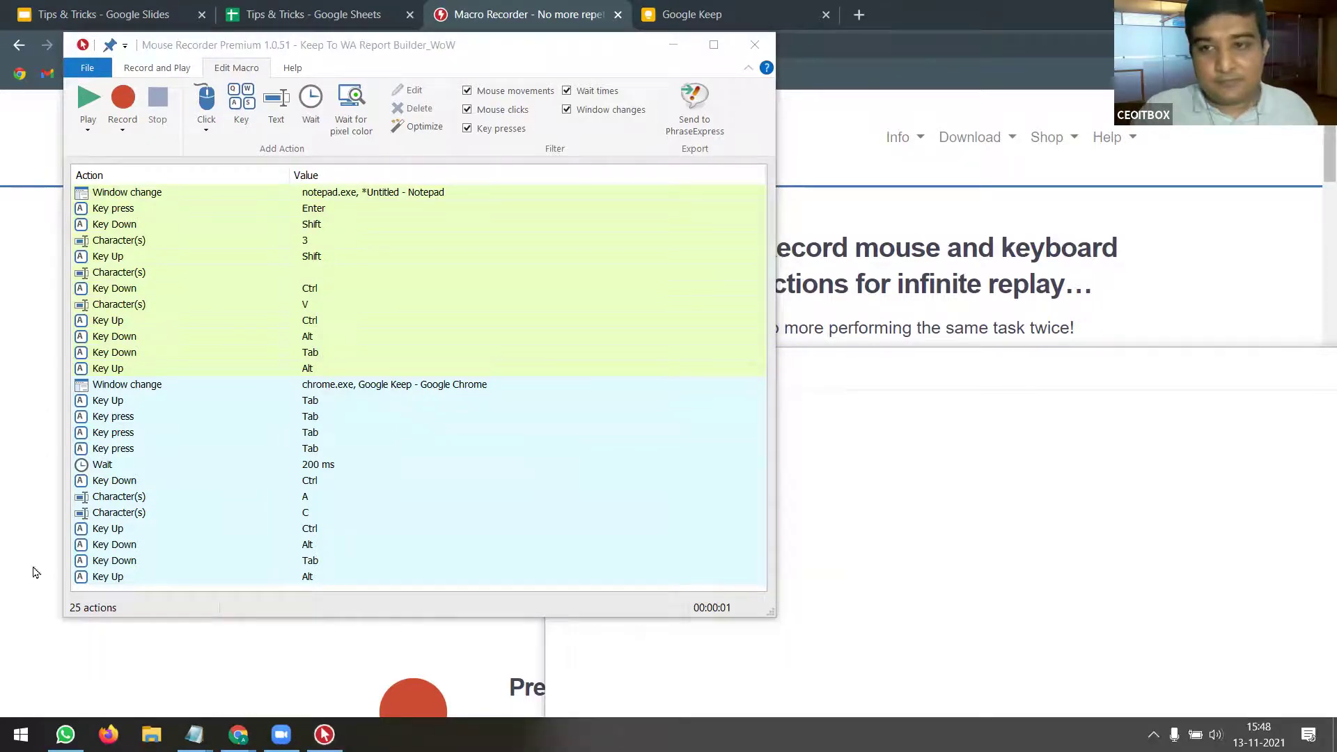
key(super+p)
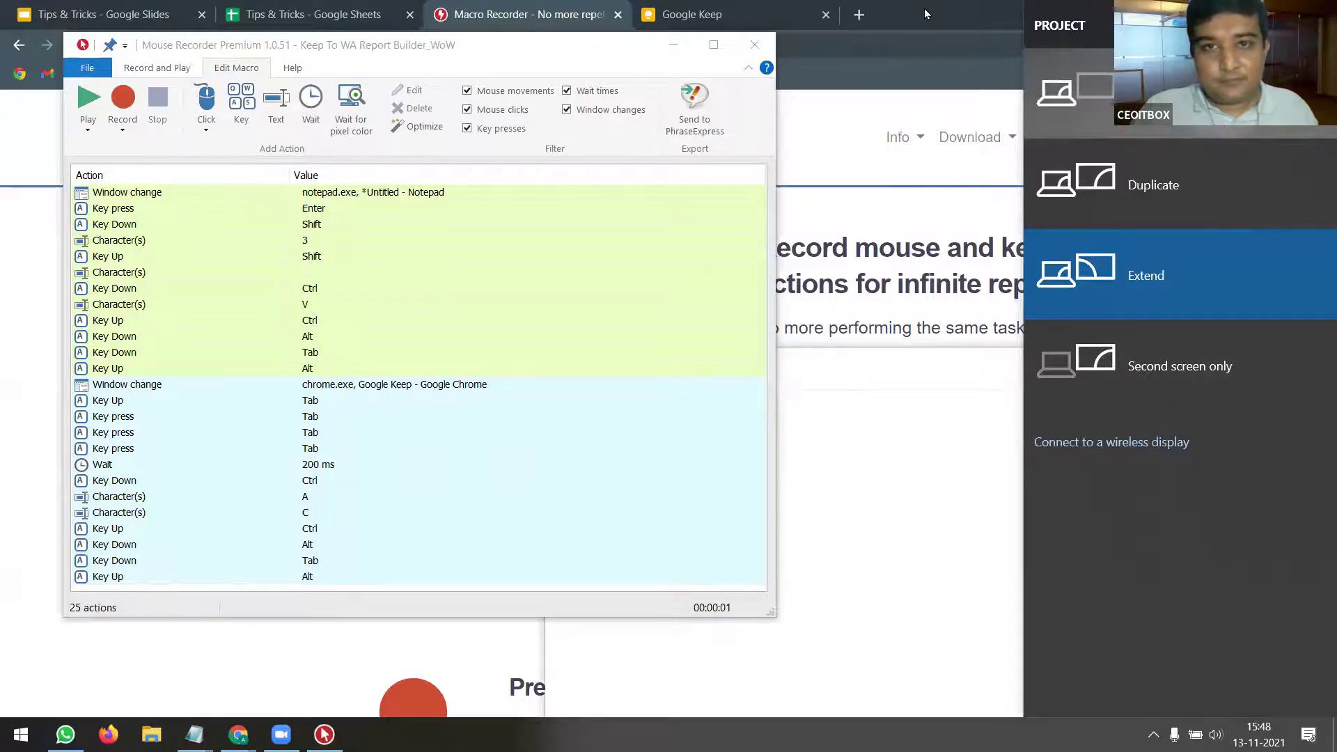
key(Return)
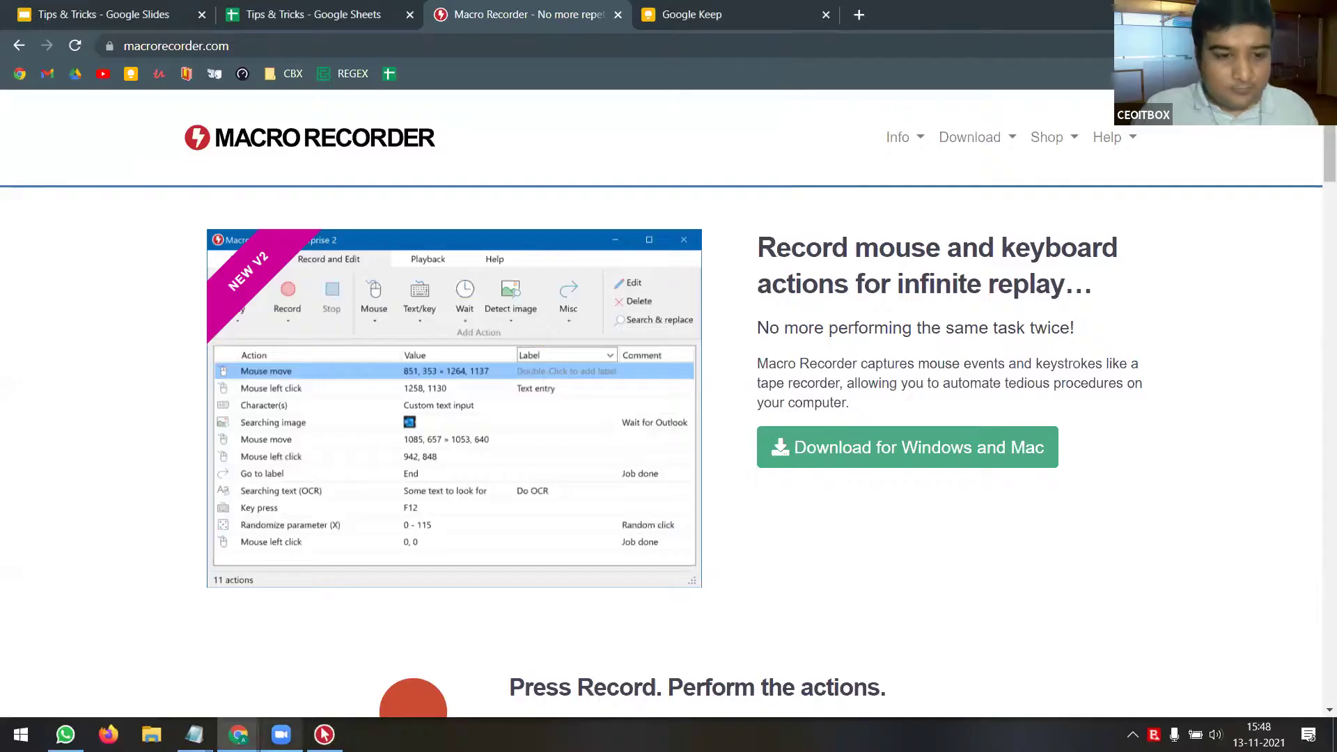
- Replay the macro into Notepad, then close Mouse Recorder Premium and minimize Notepad
click(324, 735)
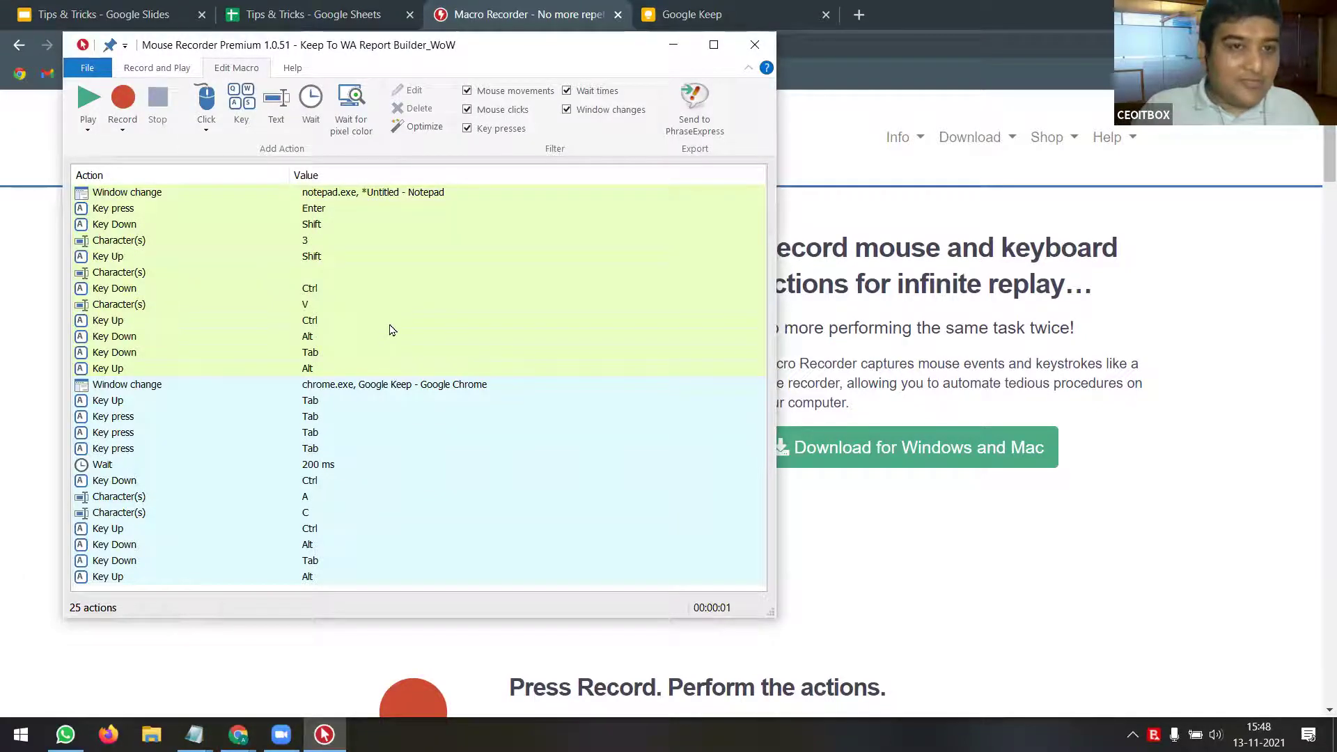
key(ctrl+shift+alt+p)
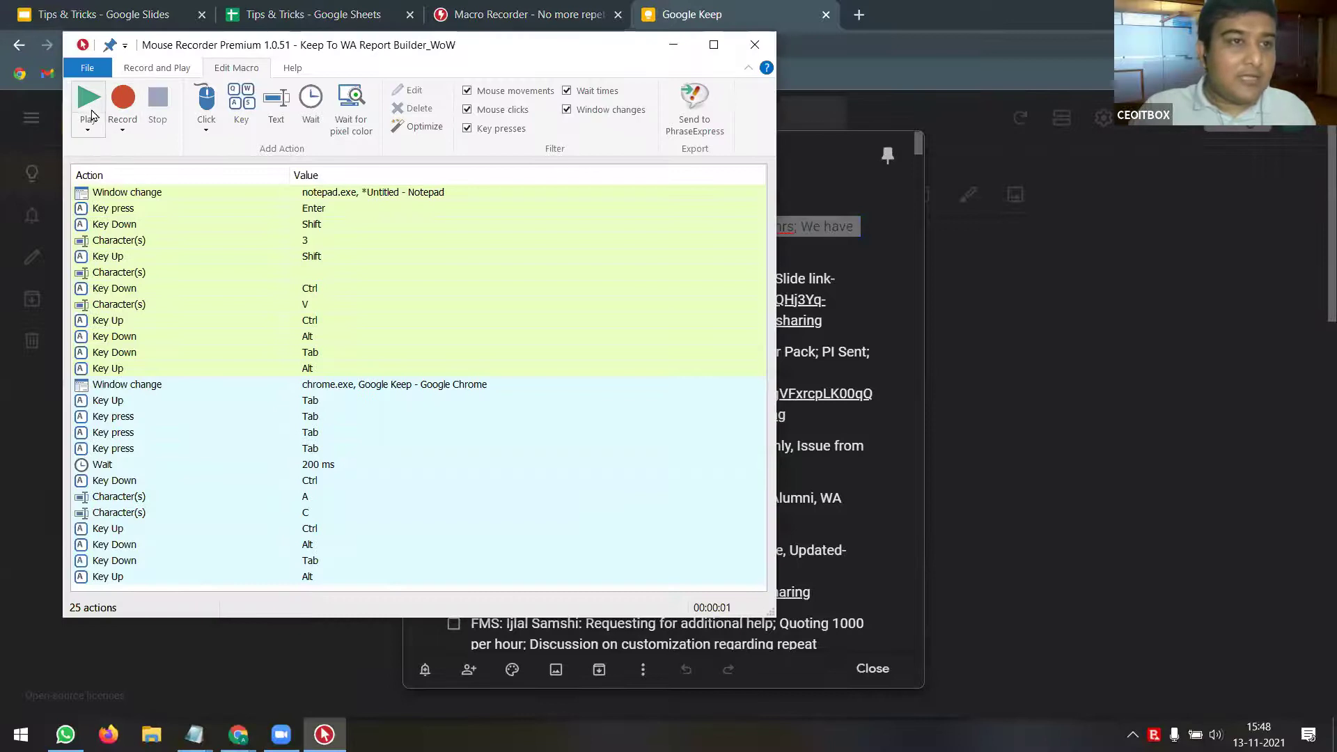
click(89, 104)
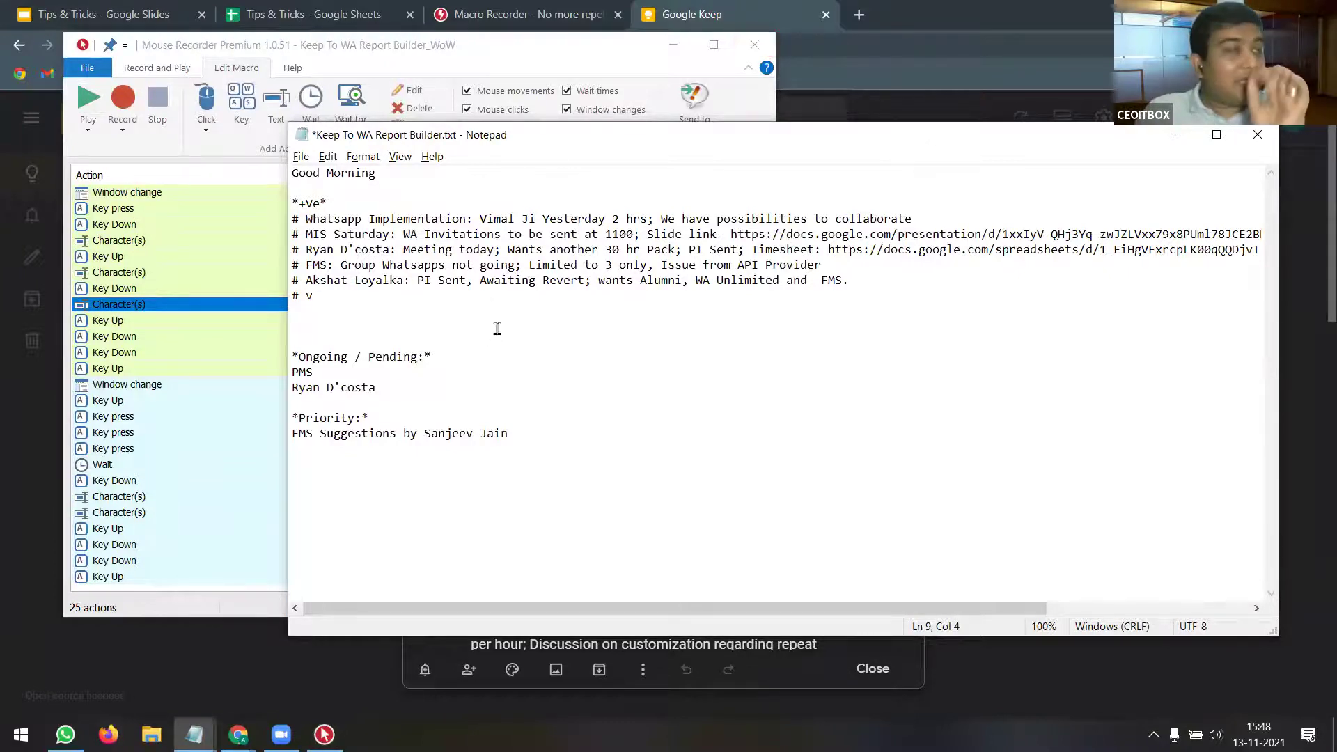
click(754, 44)
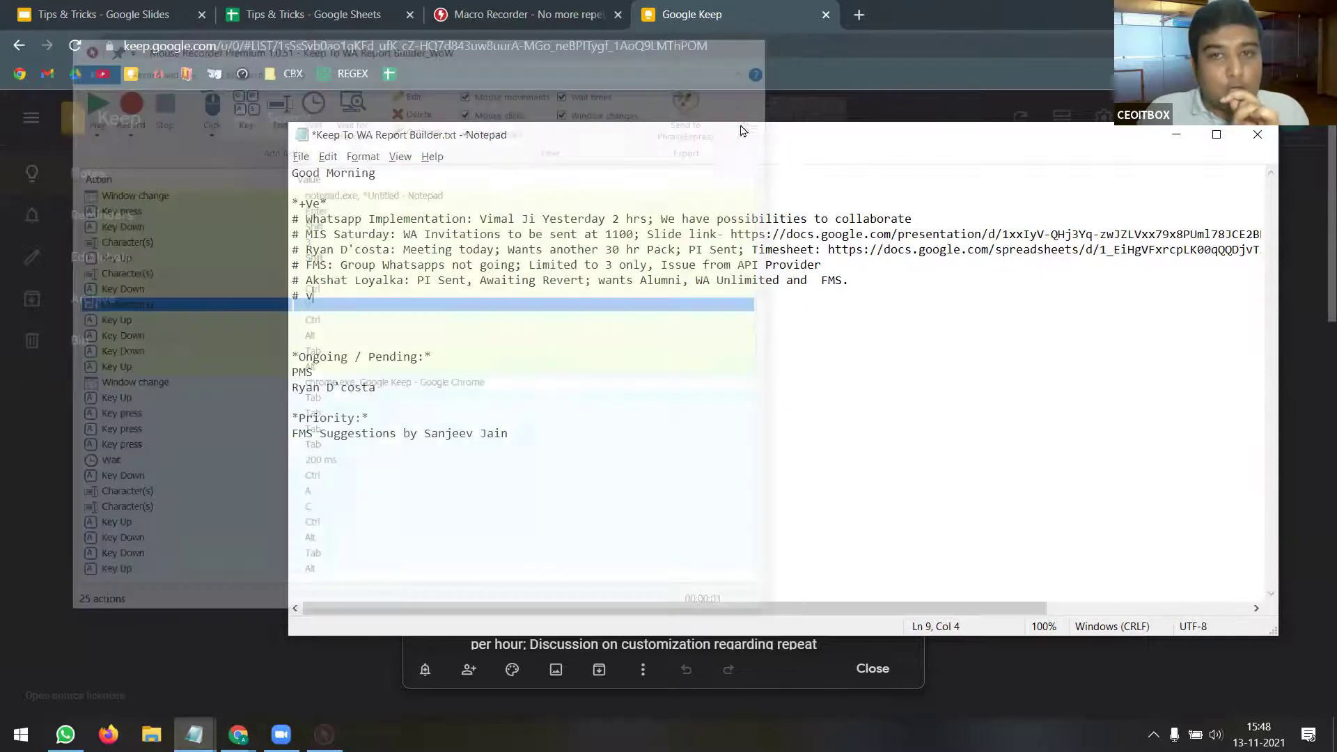
key(super+Down)
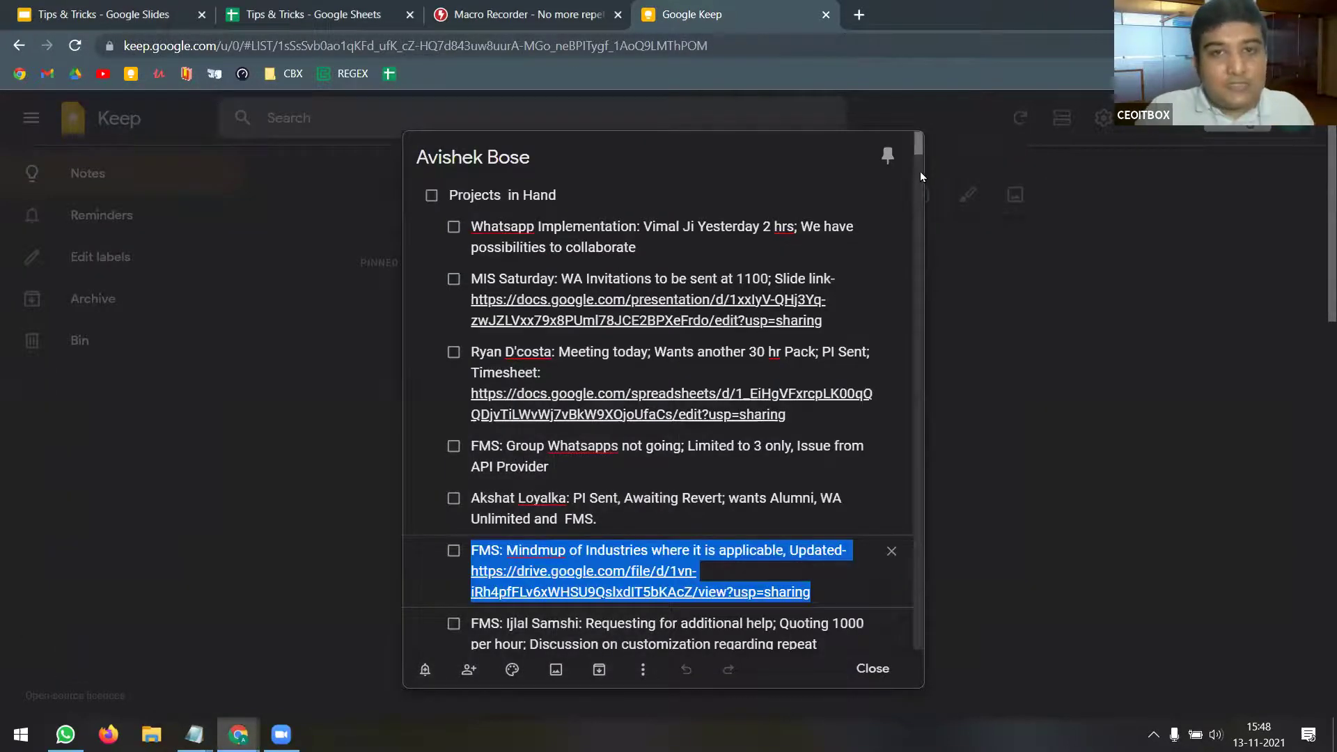
- Close the Google Keep tab and switch the display projection to Extend
click(826, 14)
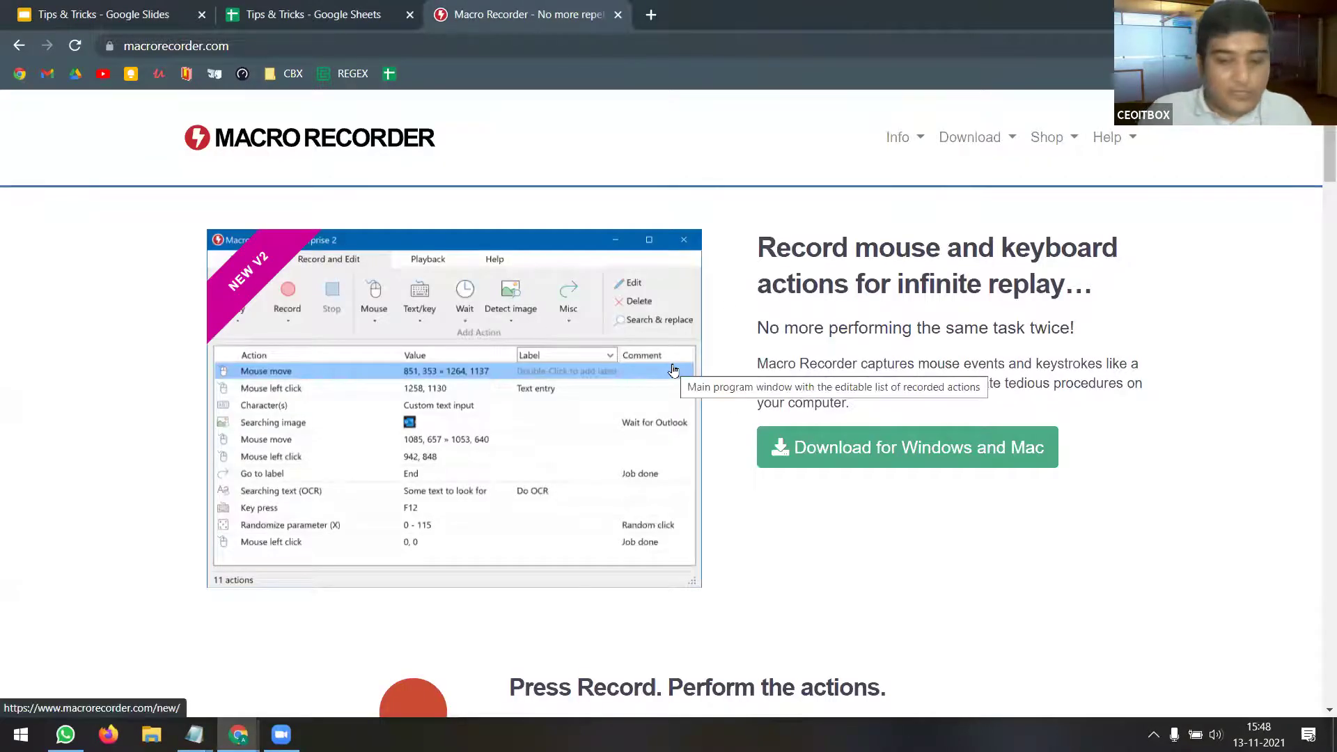
key(super+p)
key(super+p)
key(super+p)
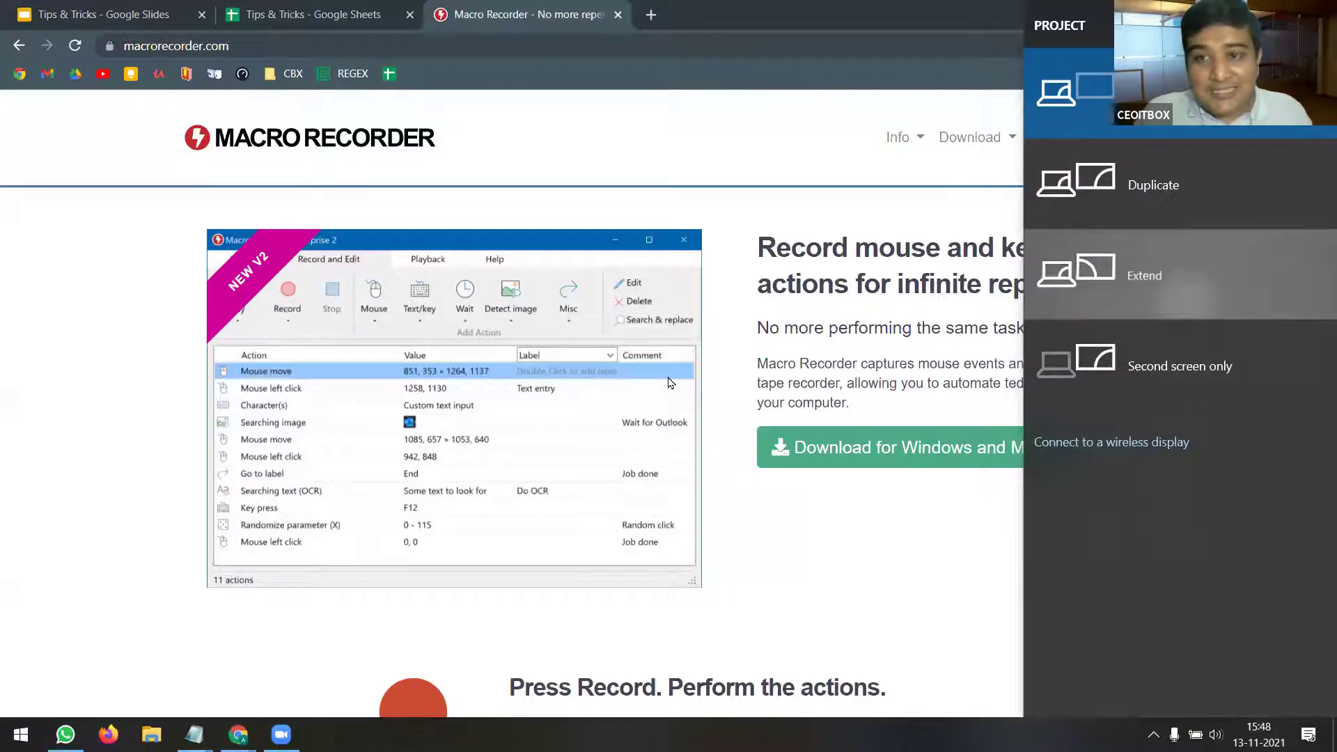
key(Return)
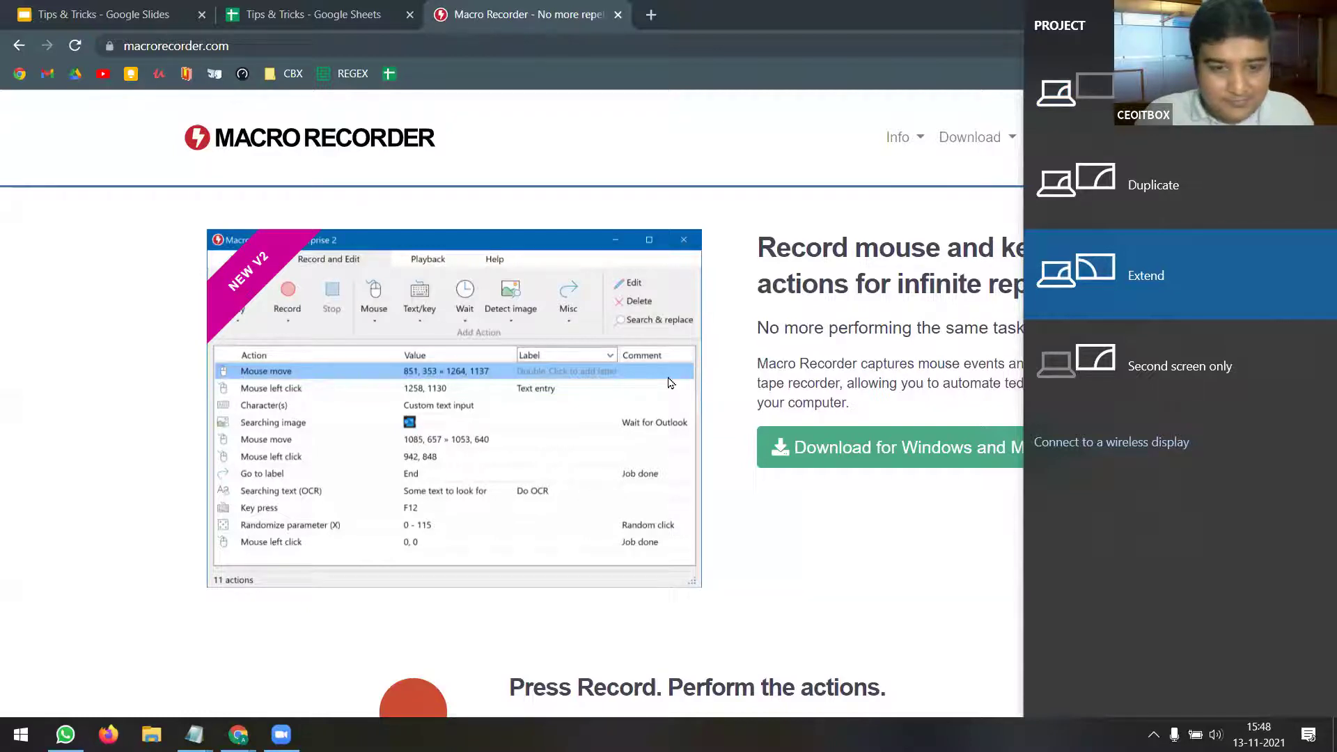
- Close the Keep To WA Report Builder file without saving, then close the Macro Recorder tab
key(alt+Tab)
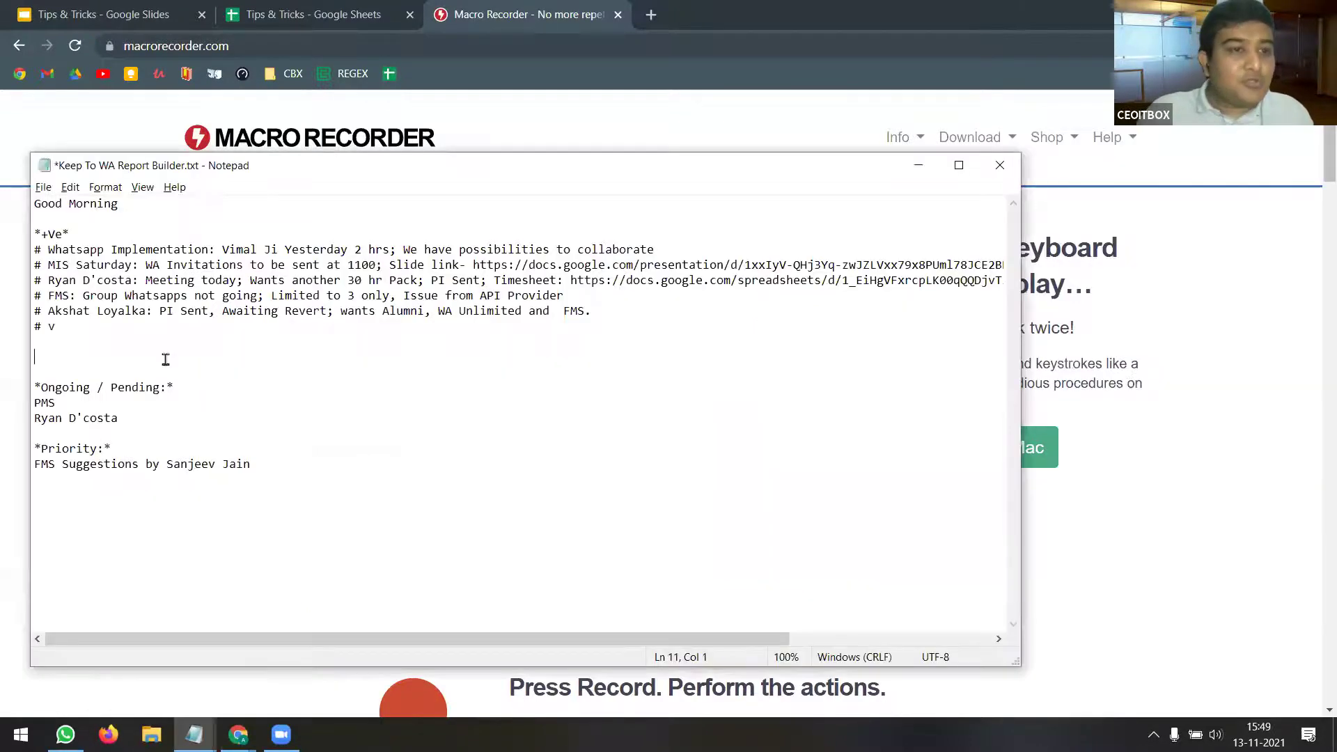
drag(298, 466, 23, 204)
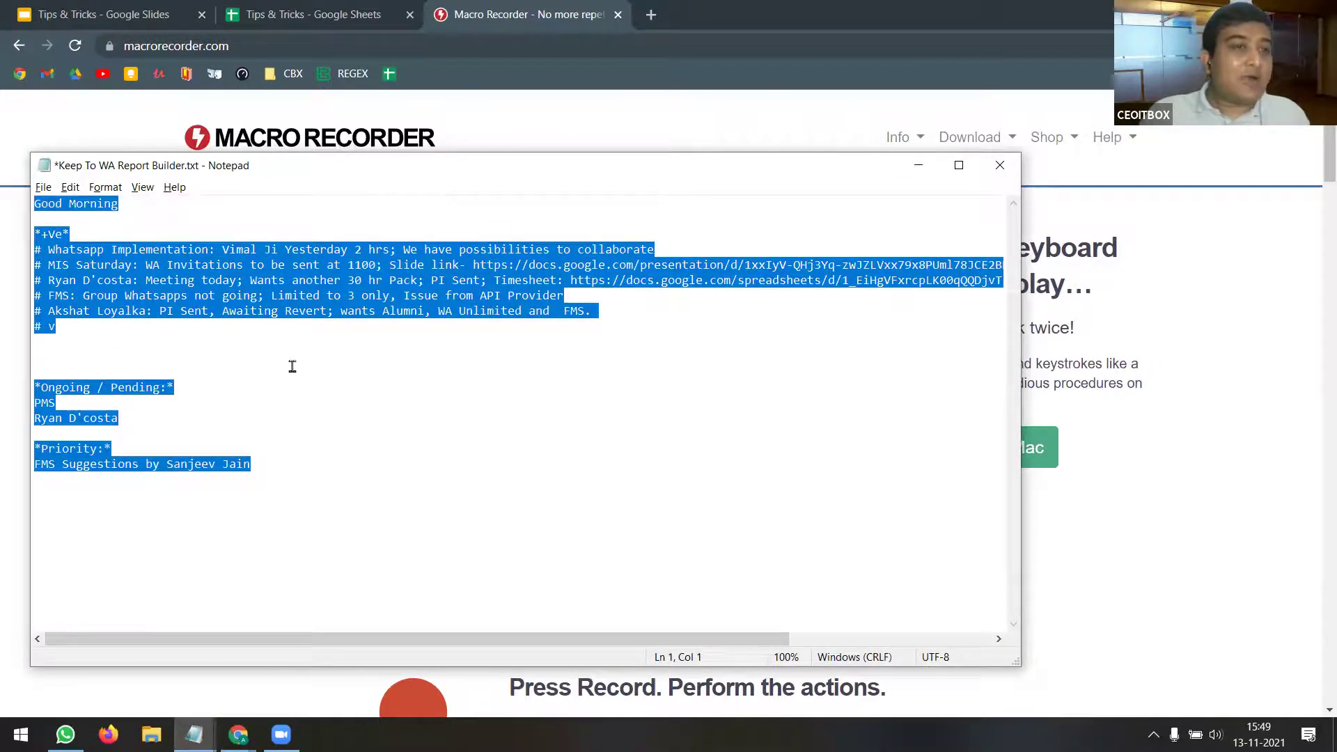
click(995, 167)
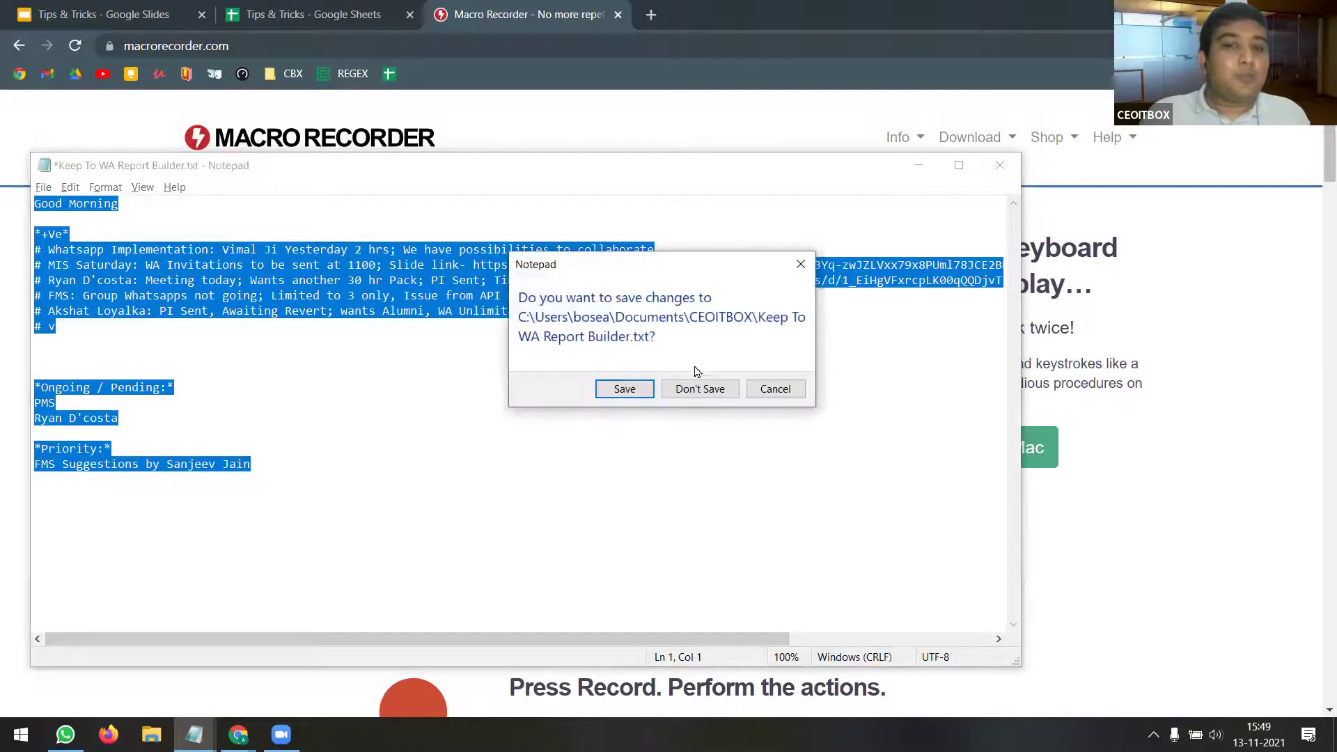
click(698, 388)
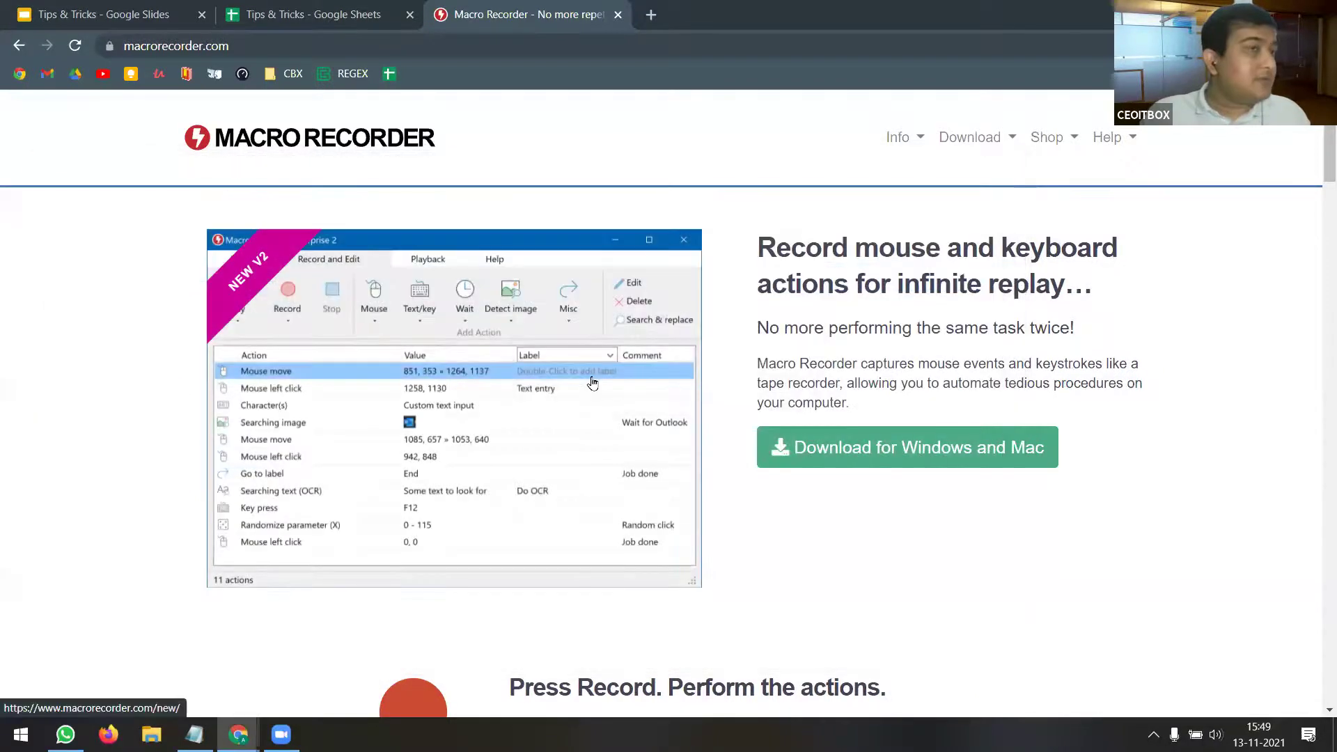
click(618, 15)
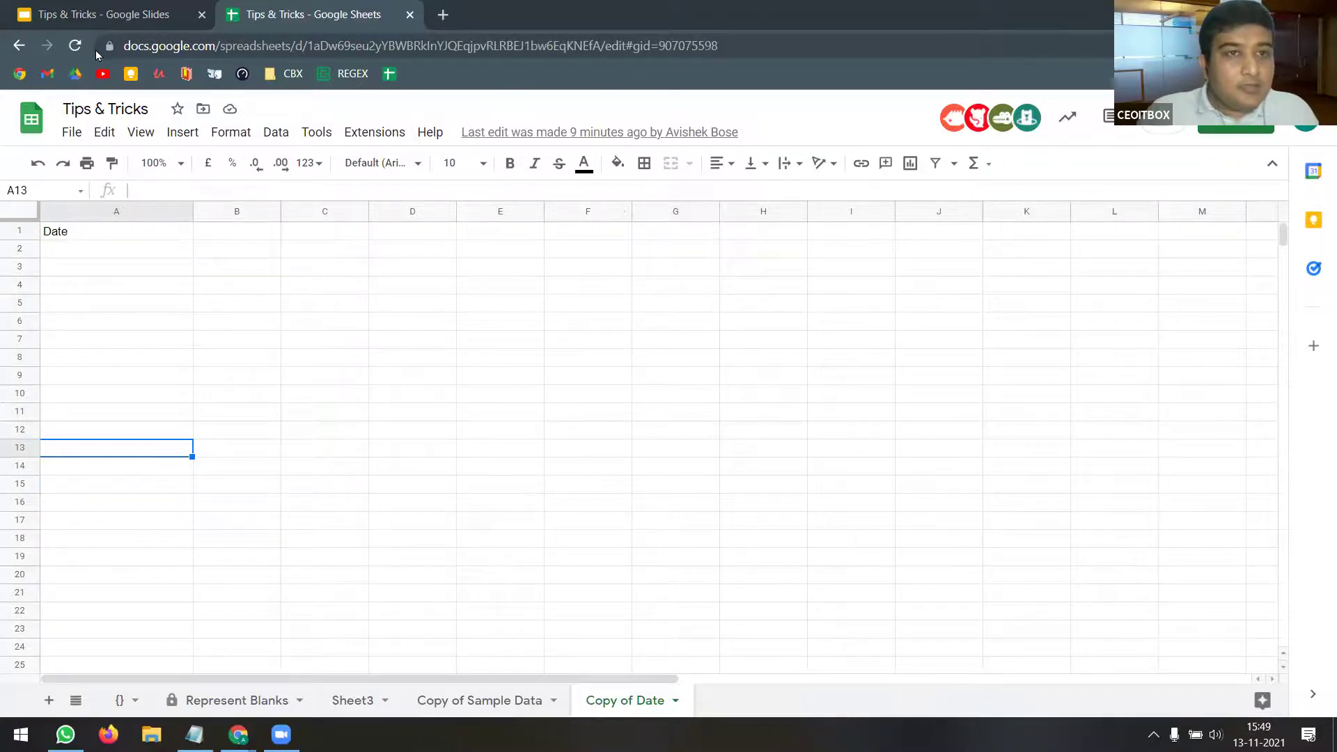
key(ctrl+shift+Tab)
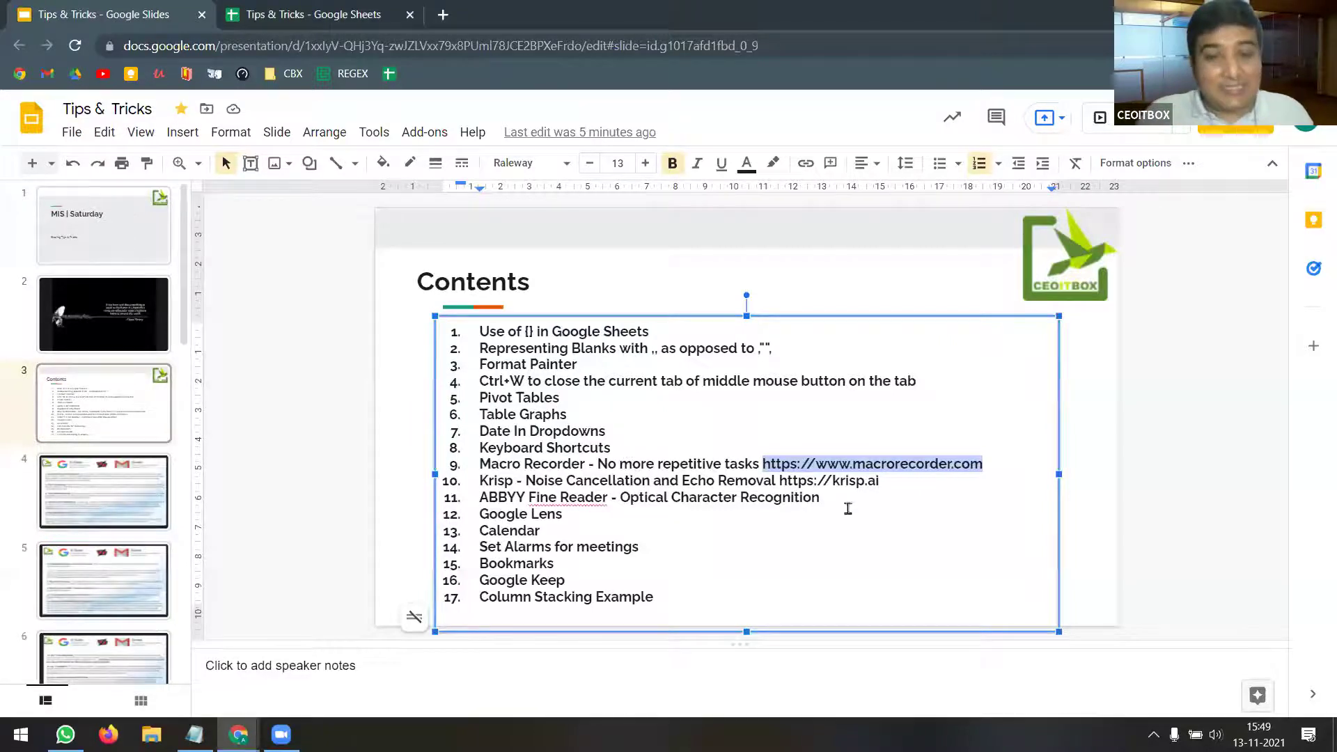
drag(870, 481, 479, 480)
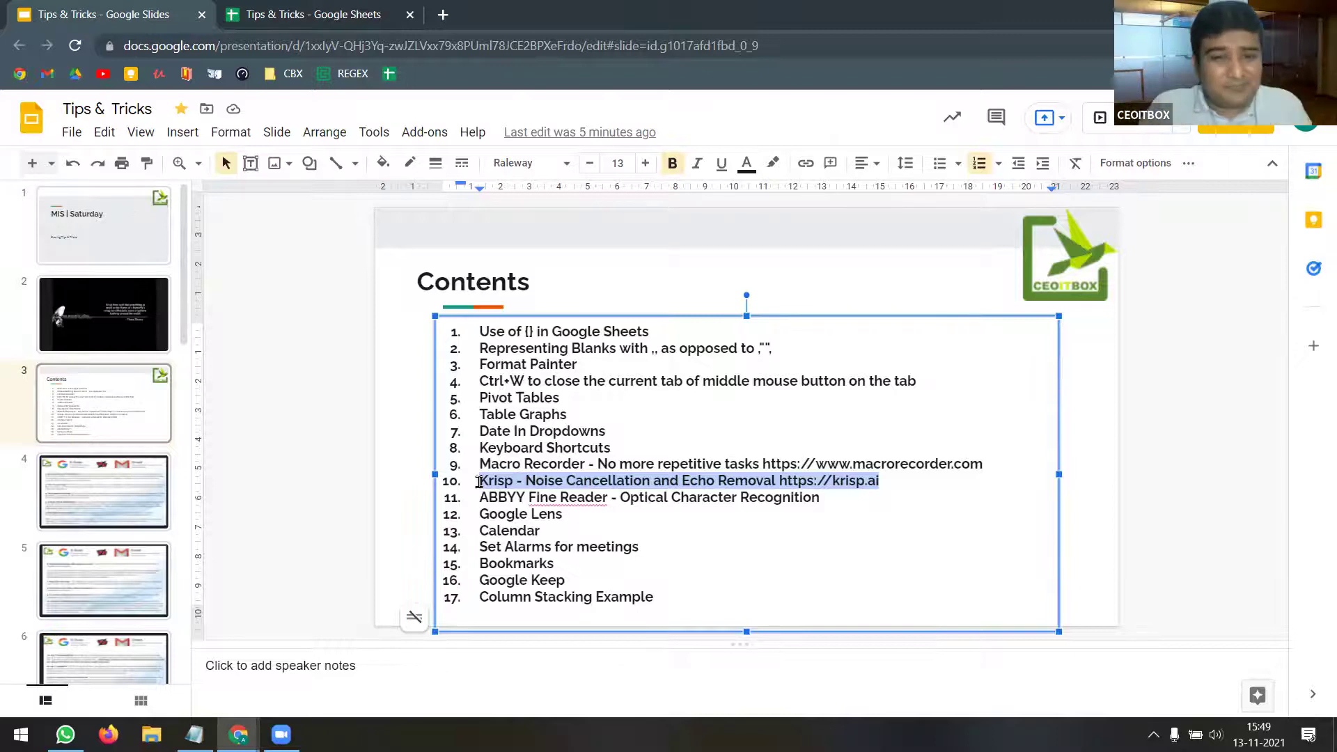
click(857, 482)
drag(895, 485, 781, 484)
key(ctrl+c)
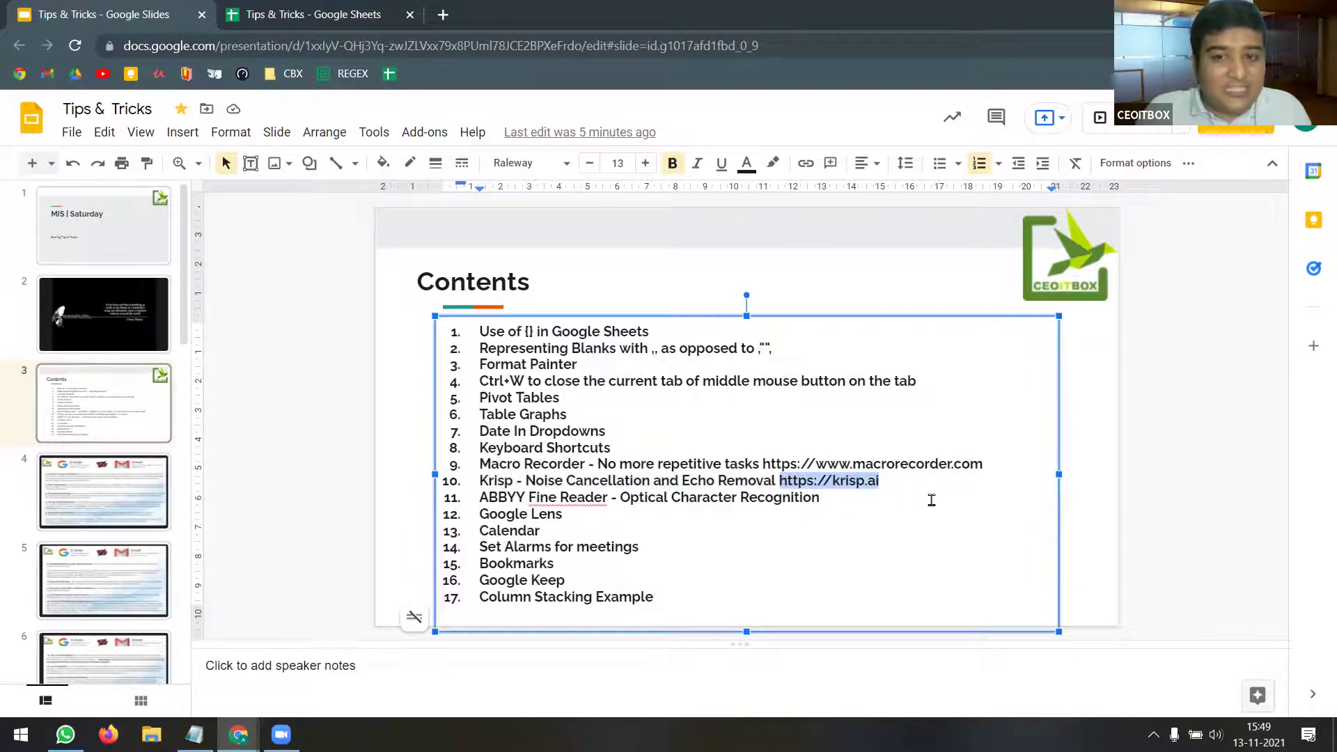
click(443, 14)
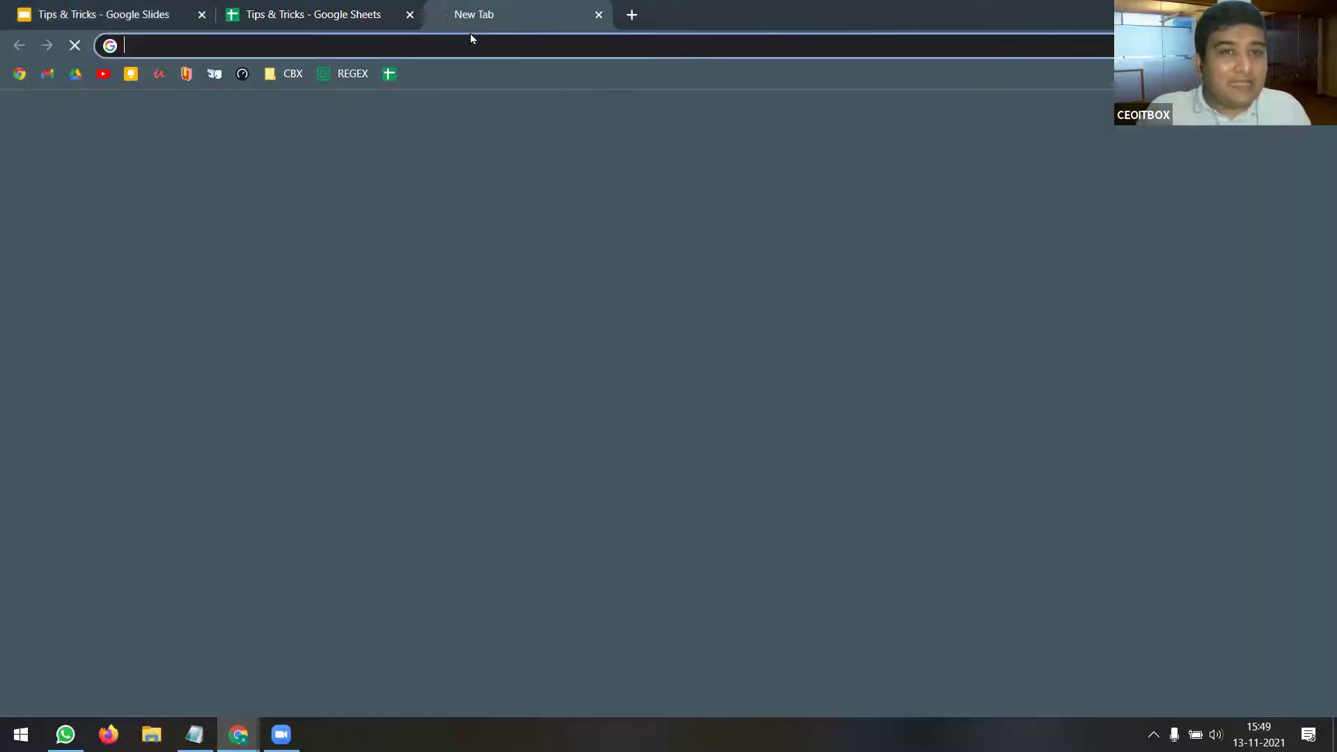
key(ctrl+v)
key(Return)
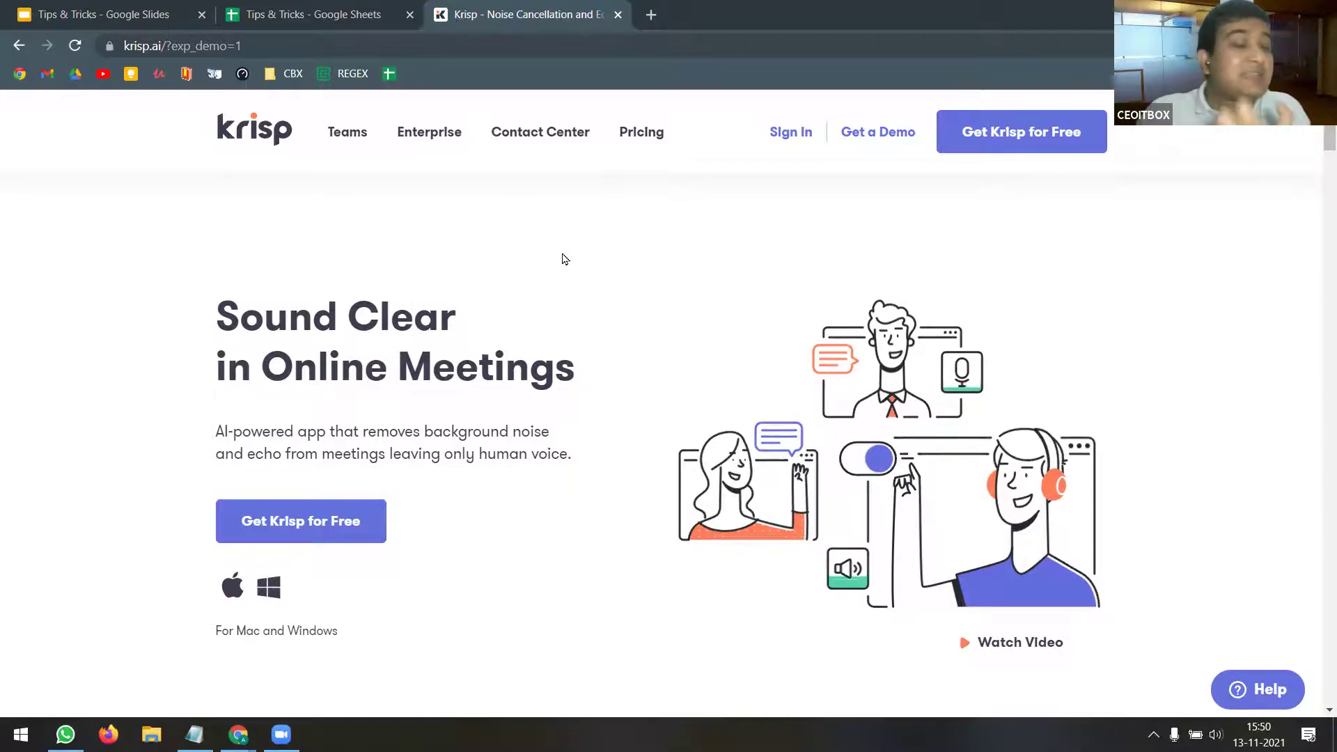
scroll(687, 299, down, 10)
scroll(671, 304, down, 5)
scroll(669, 301, up, 1)
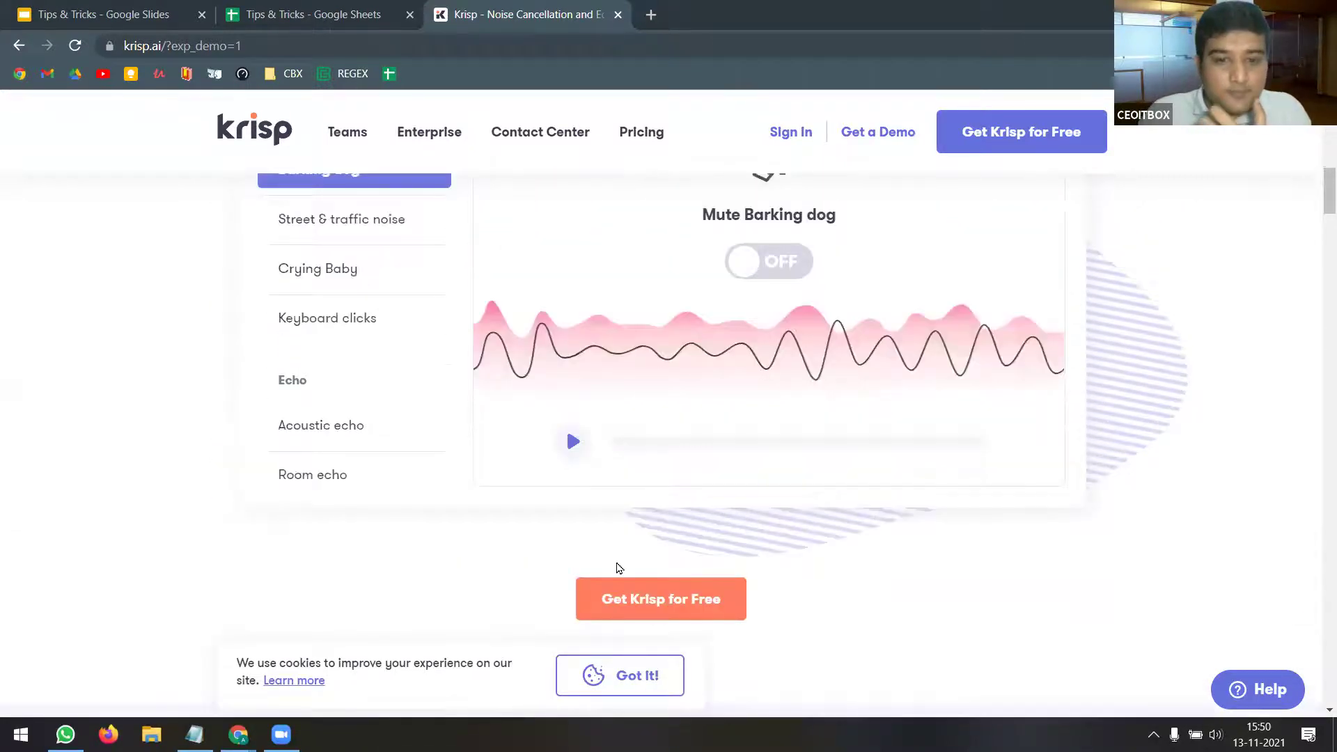
- Play the Barking dog and Street & traffic noise demos with noise muting turned ON
click(573, 443)
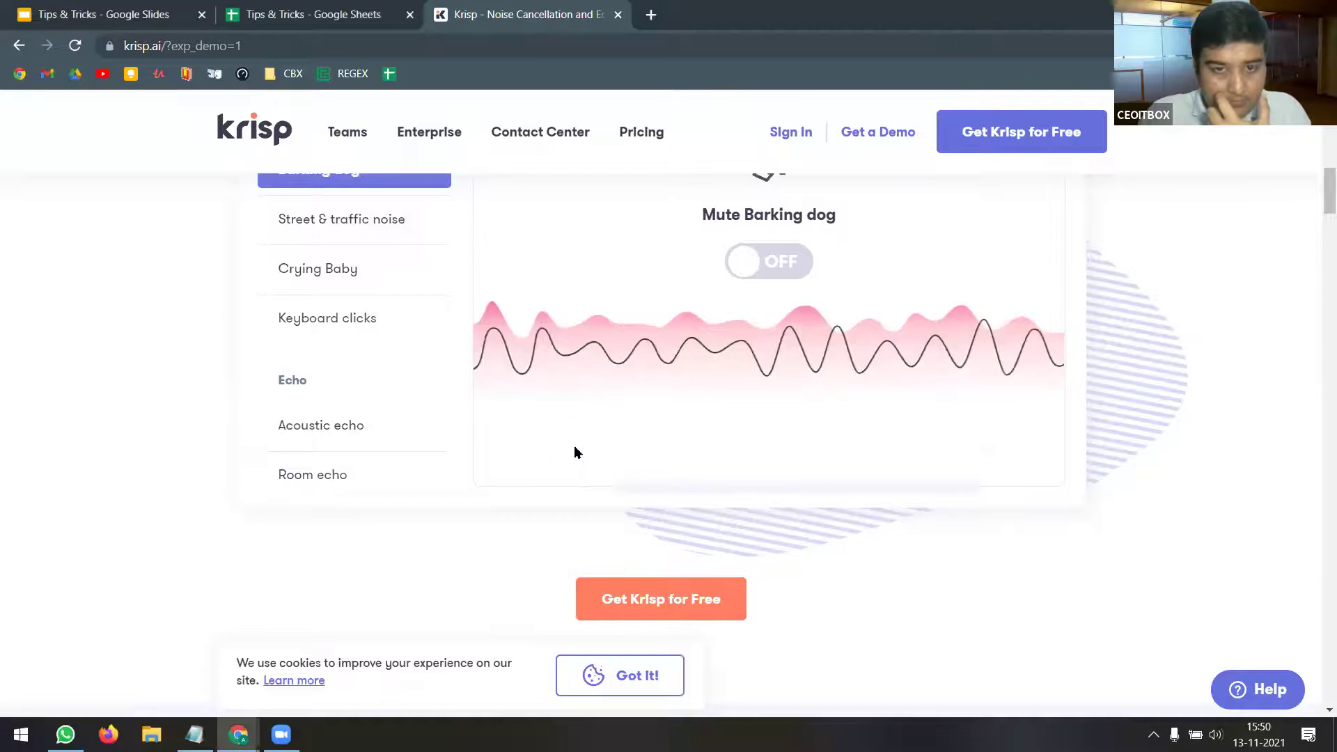
scroll(803, 439, up, 1)
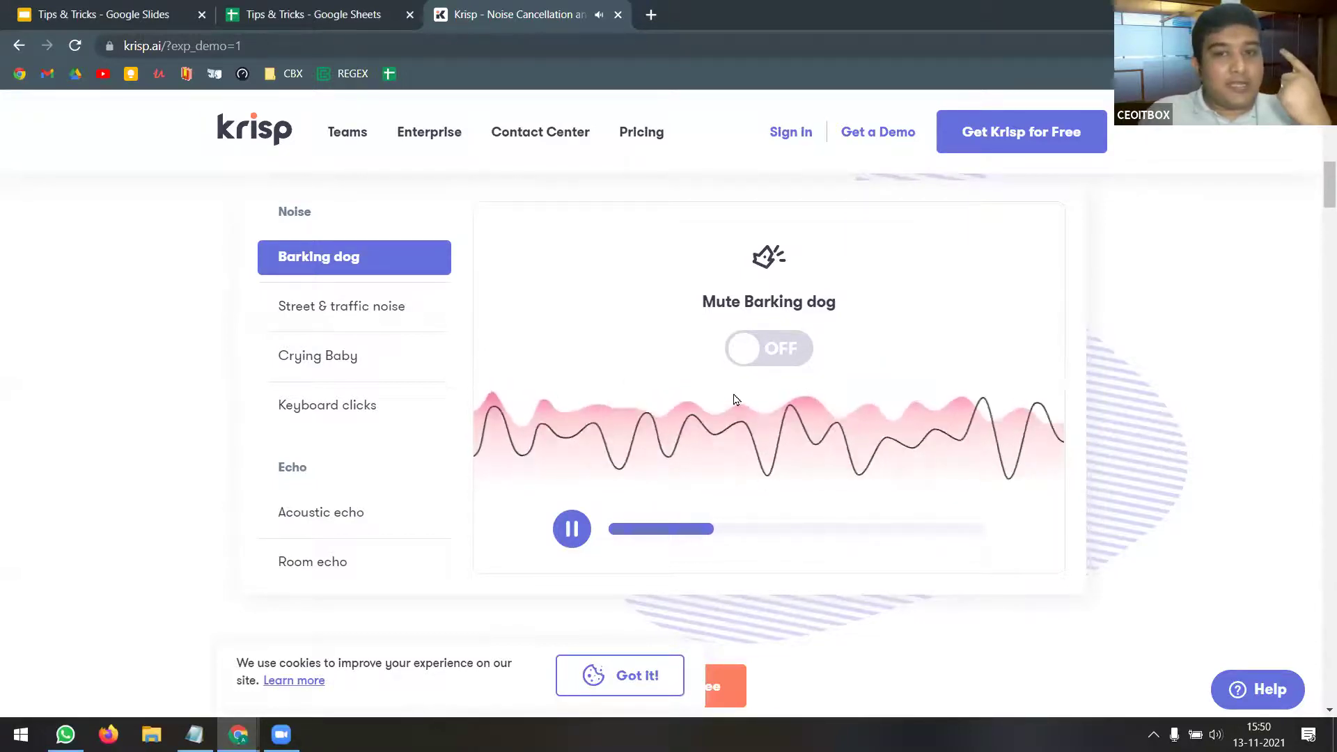
click(757, 358)
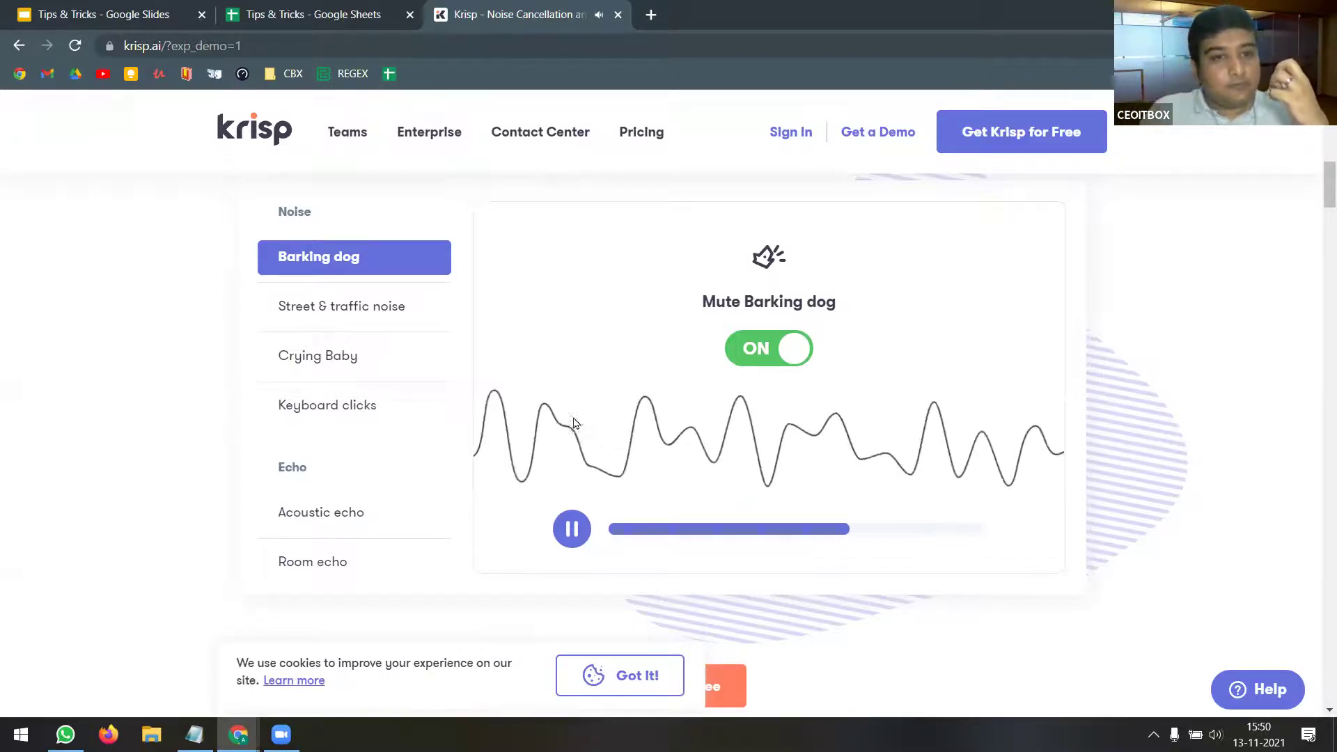
click(385, 307)
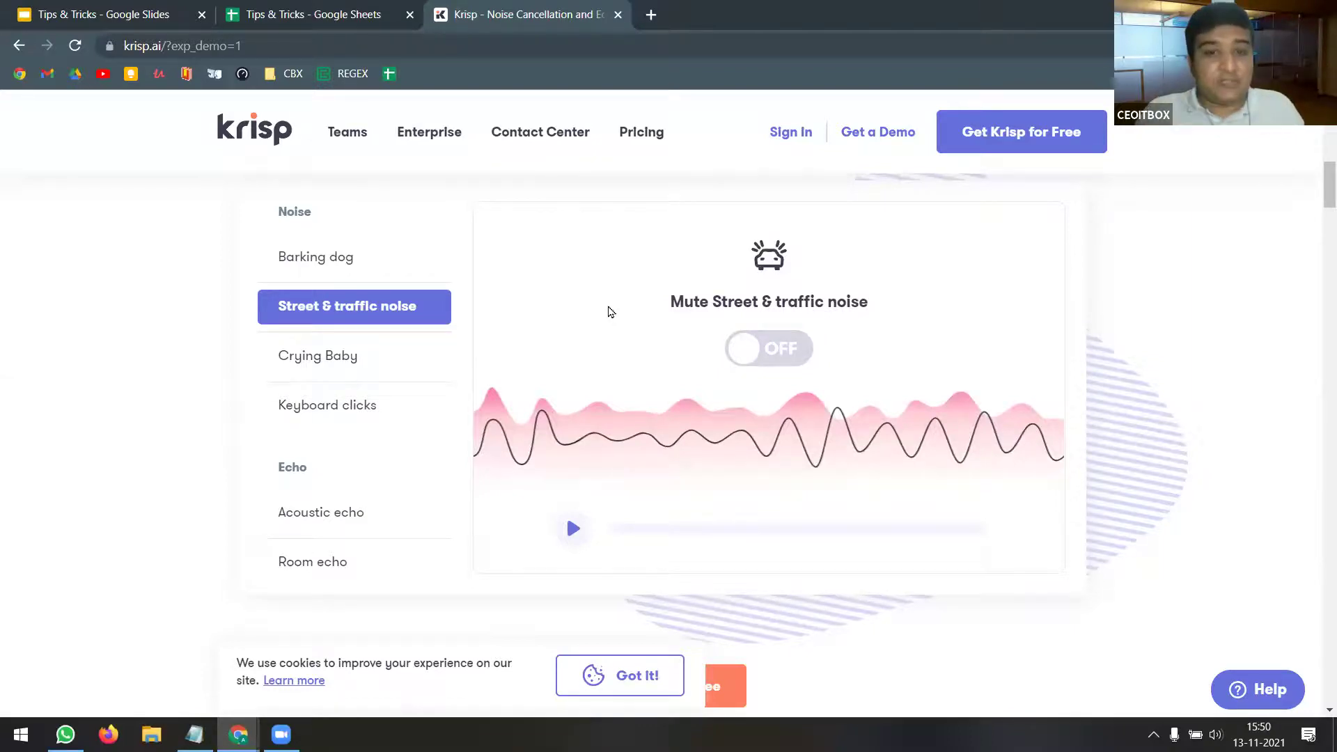
click(573, 529)
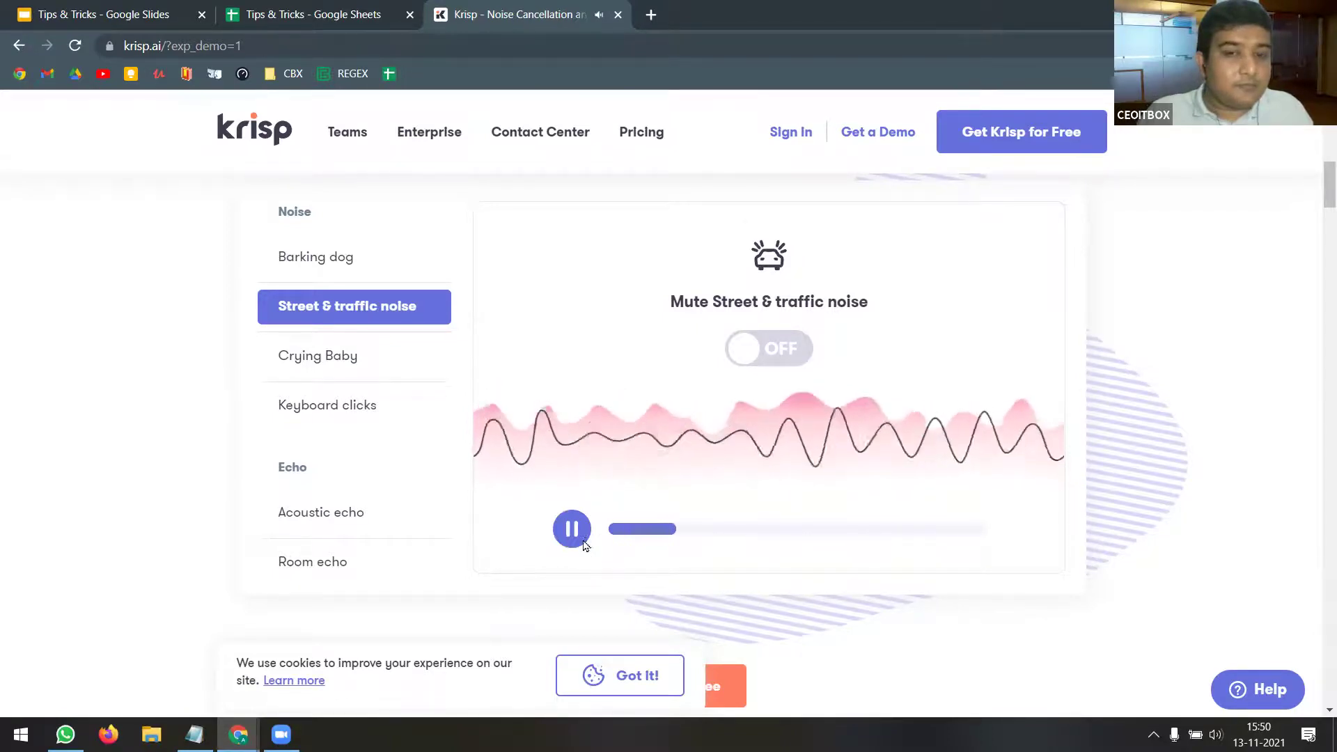
click(768, 352)
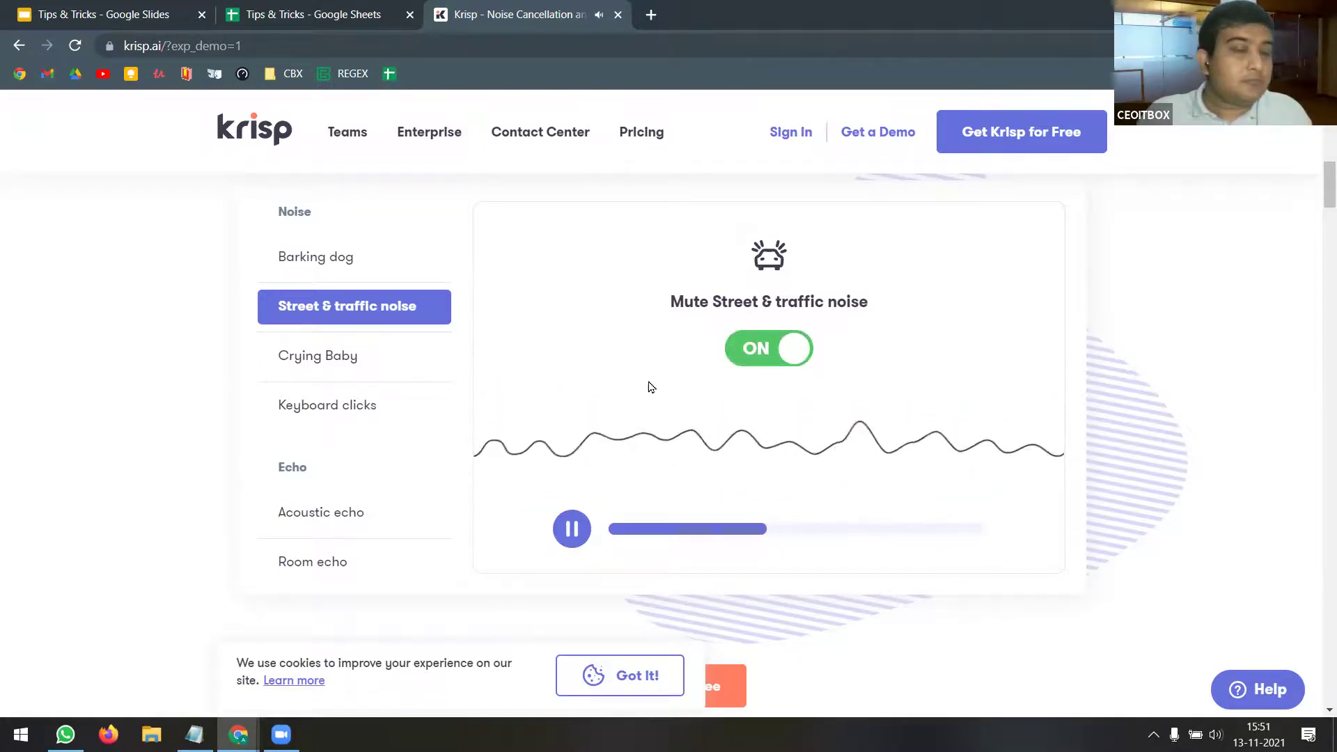
click(573, 531)
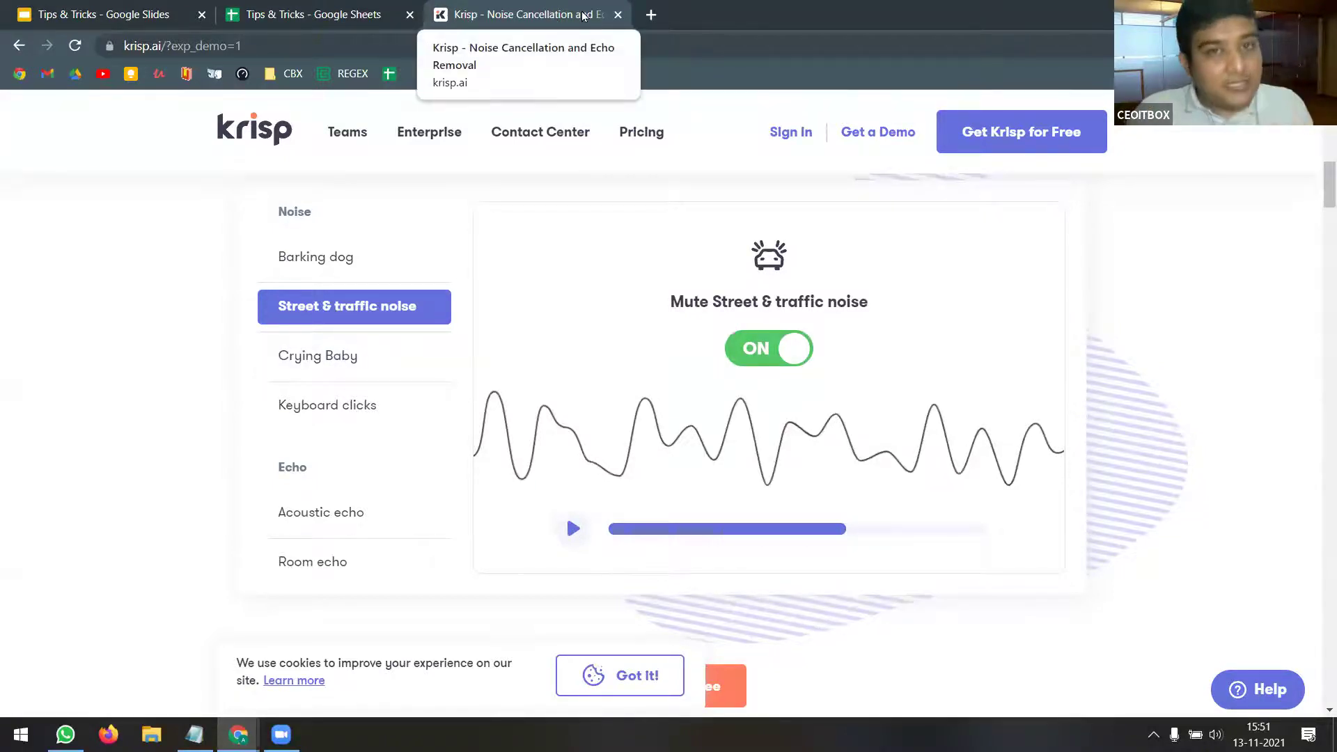
- Close the Krisp tab, delete the green Sheets bookmark, and select item 11, ABBYY Fine Reader
click(619, 14)
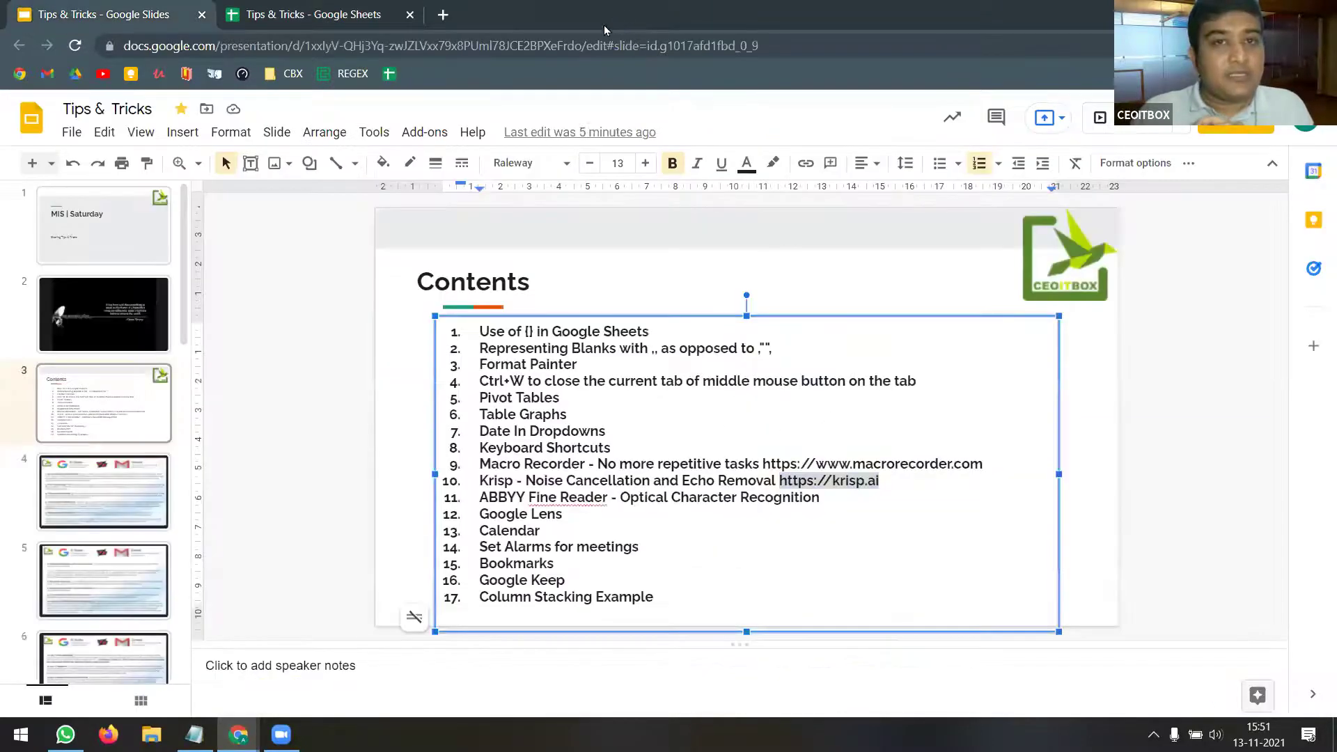
right_click(390, 76)
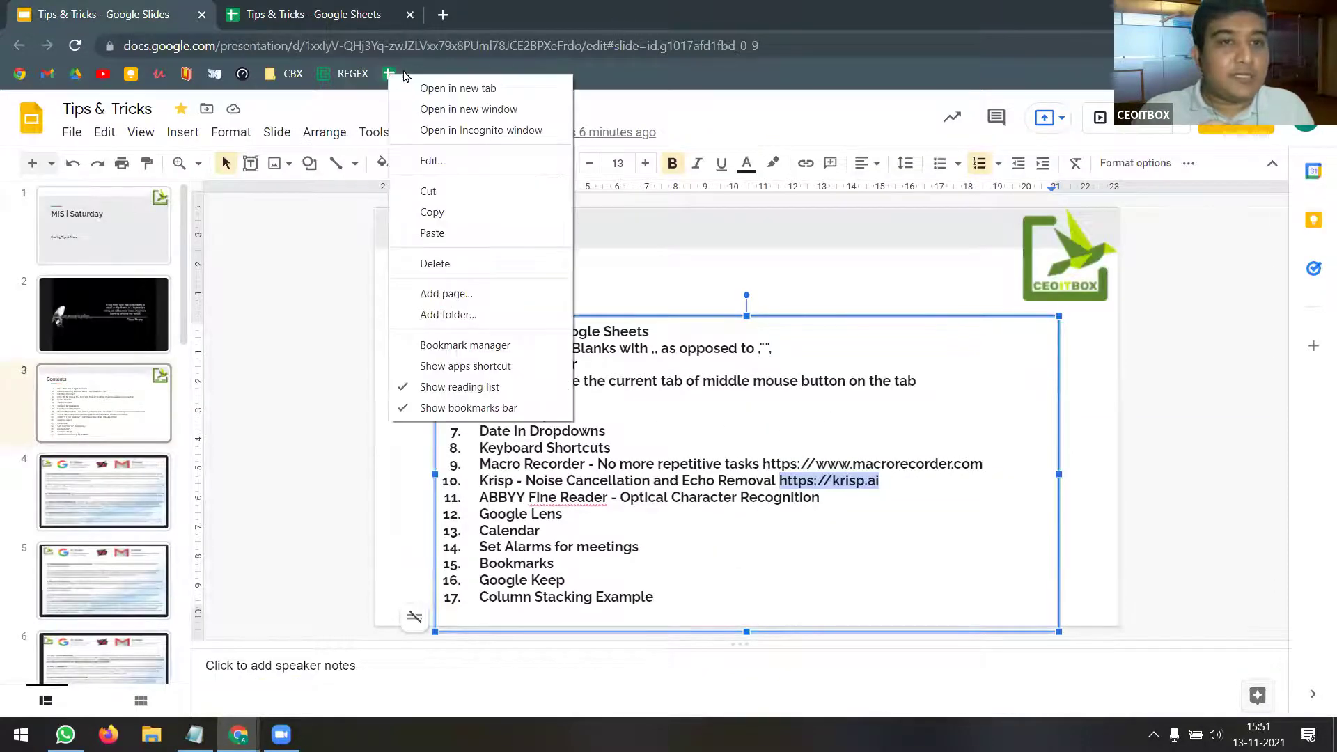
click(459, 265)
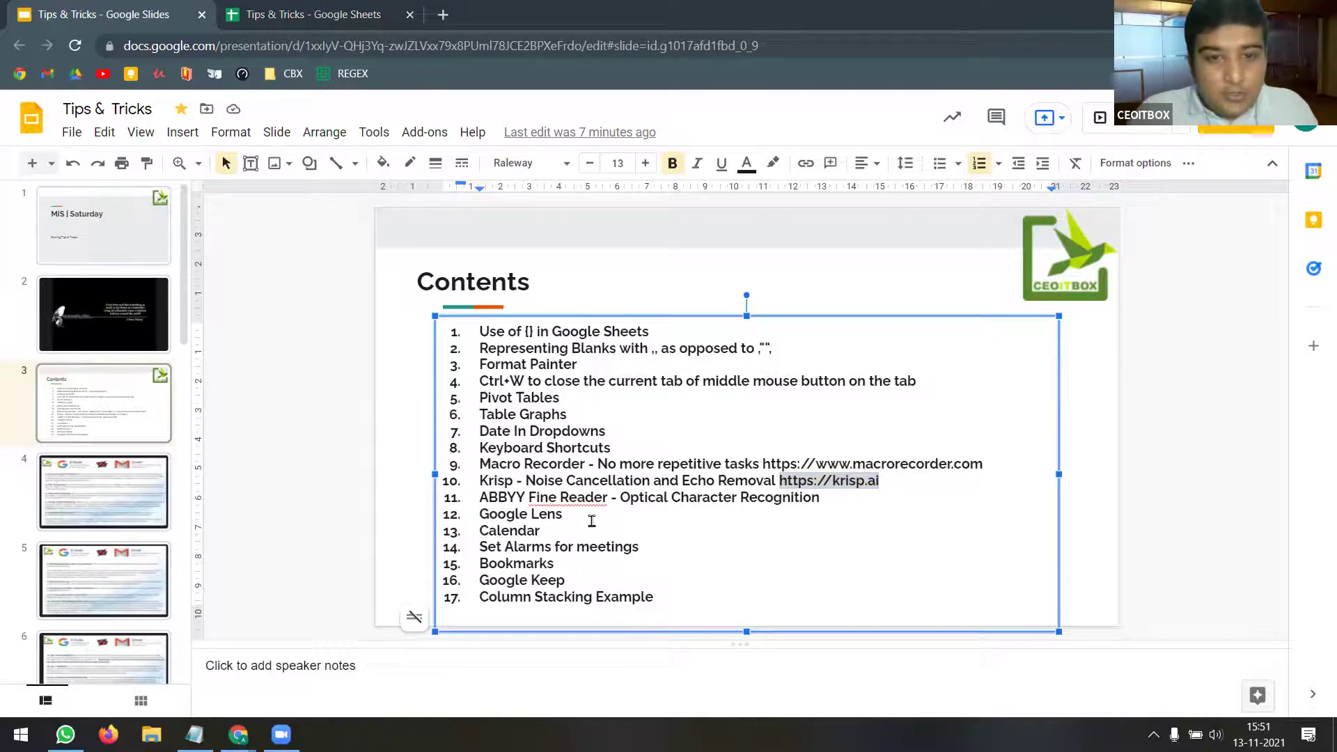
click(590, 500)
drag(807, 500, 479, 498)
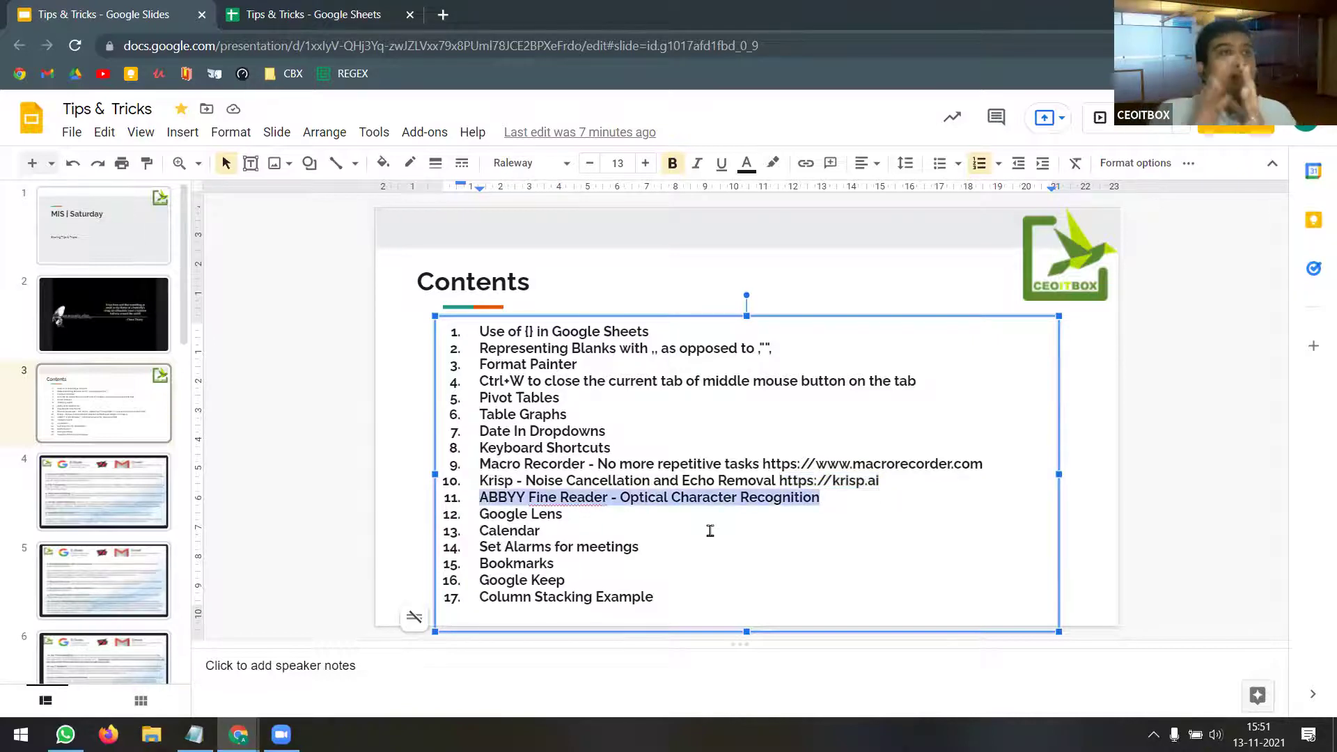
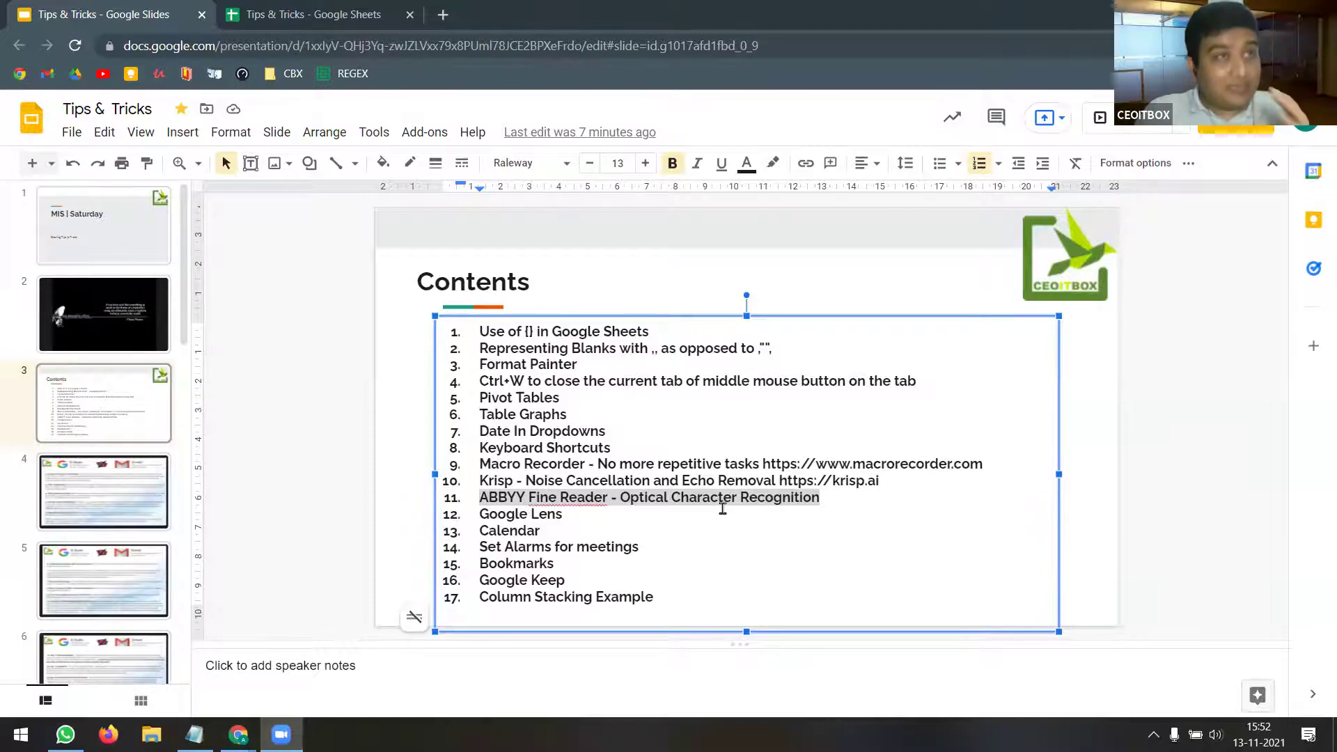
- Capture the Contents slide's title and topic list with a screen snip
click(397, 527)
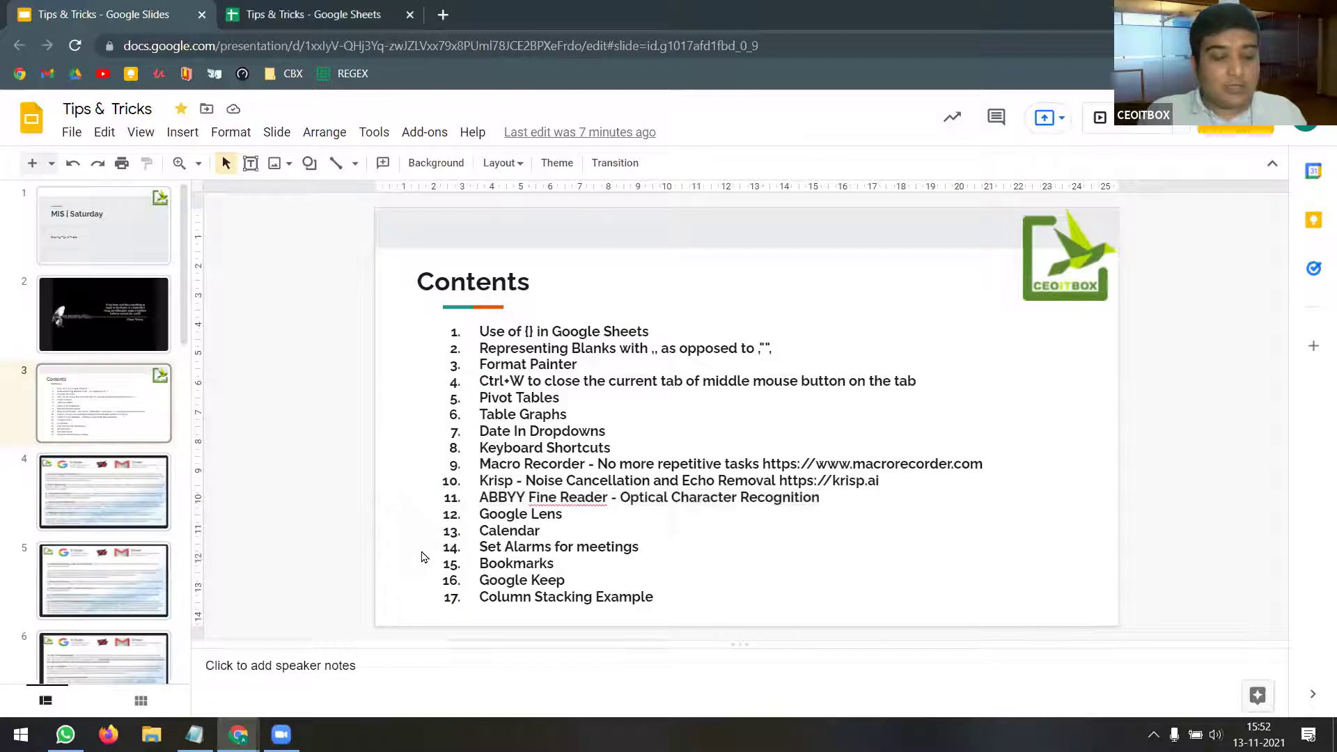
key(super+shift+s)
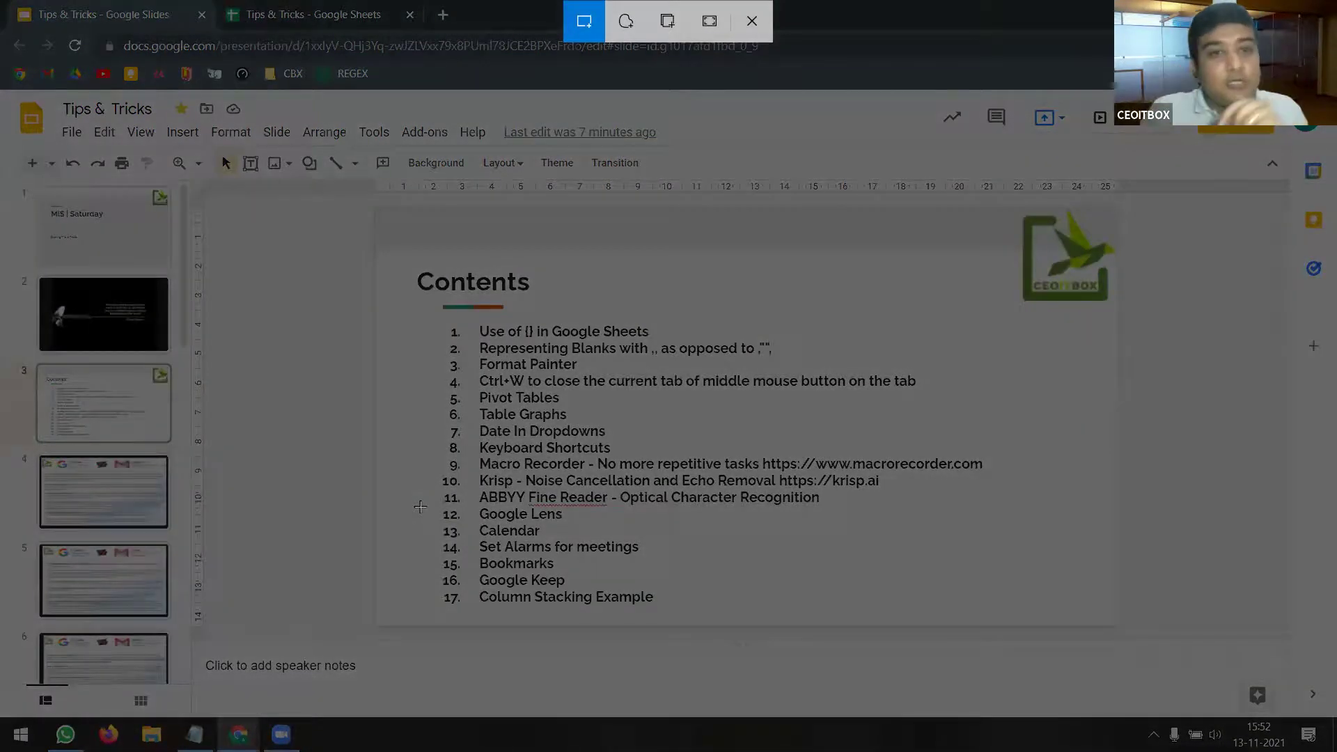
drag(402, 270, 574, 355)
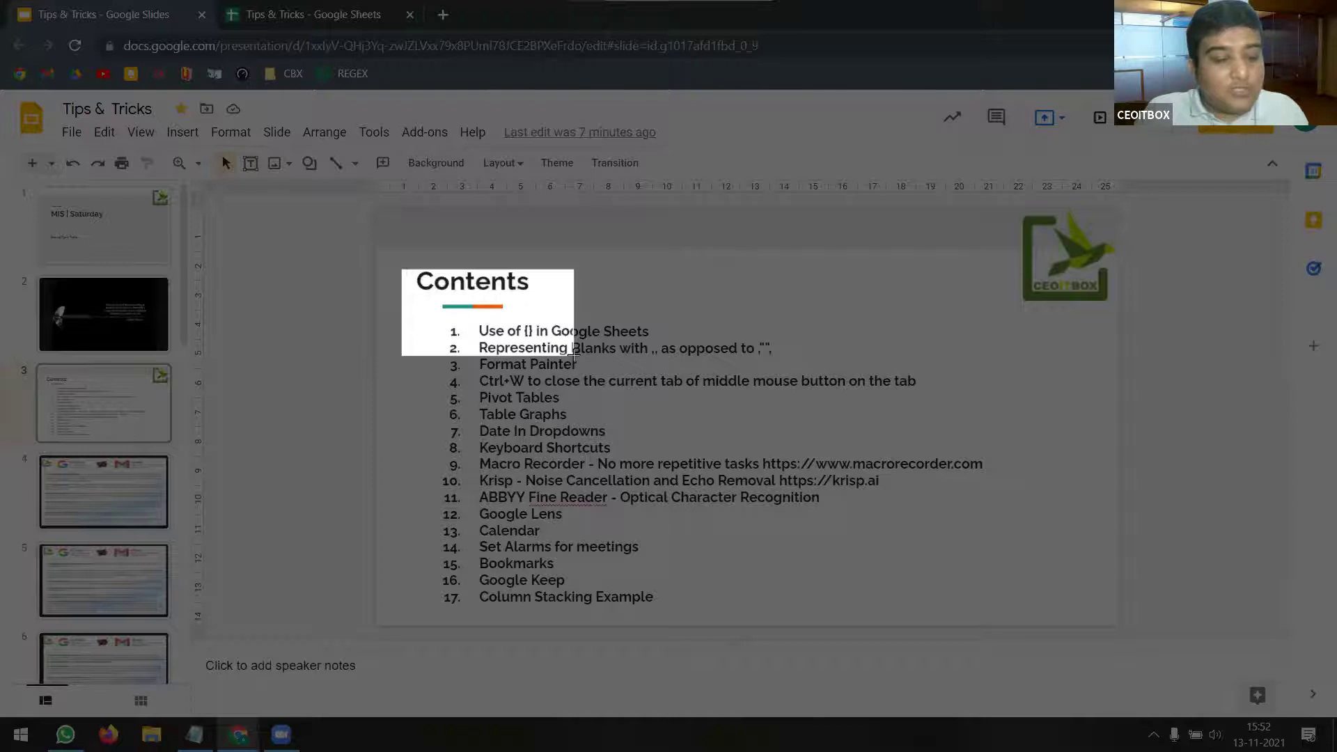
drag(574, 355, 997, 620)
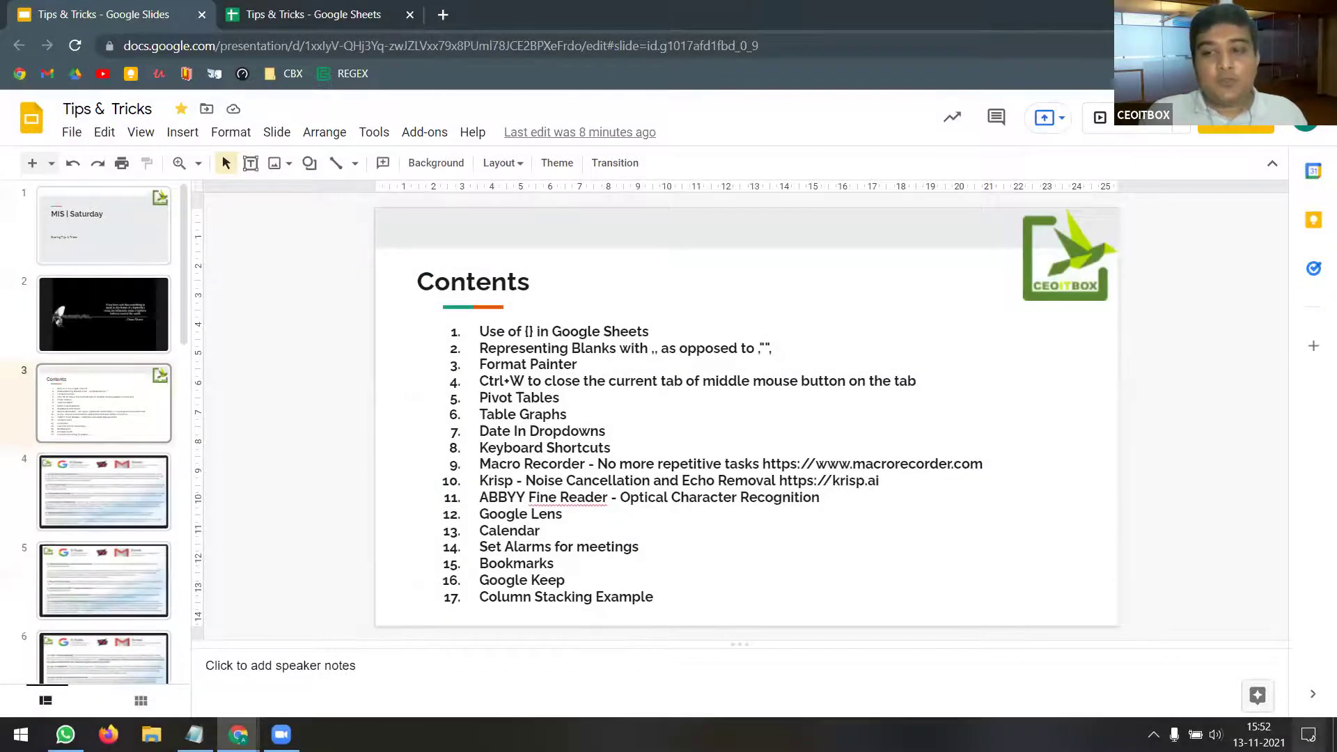
click(1308, 735)
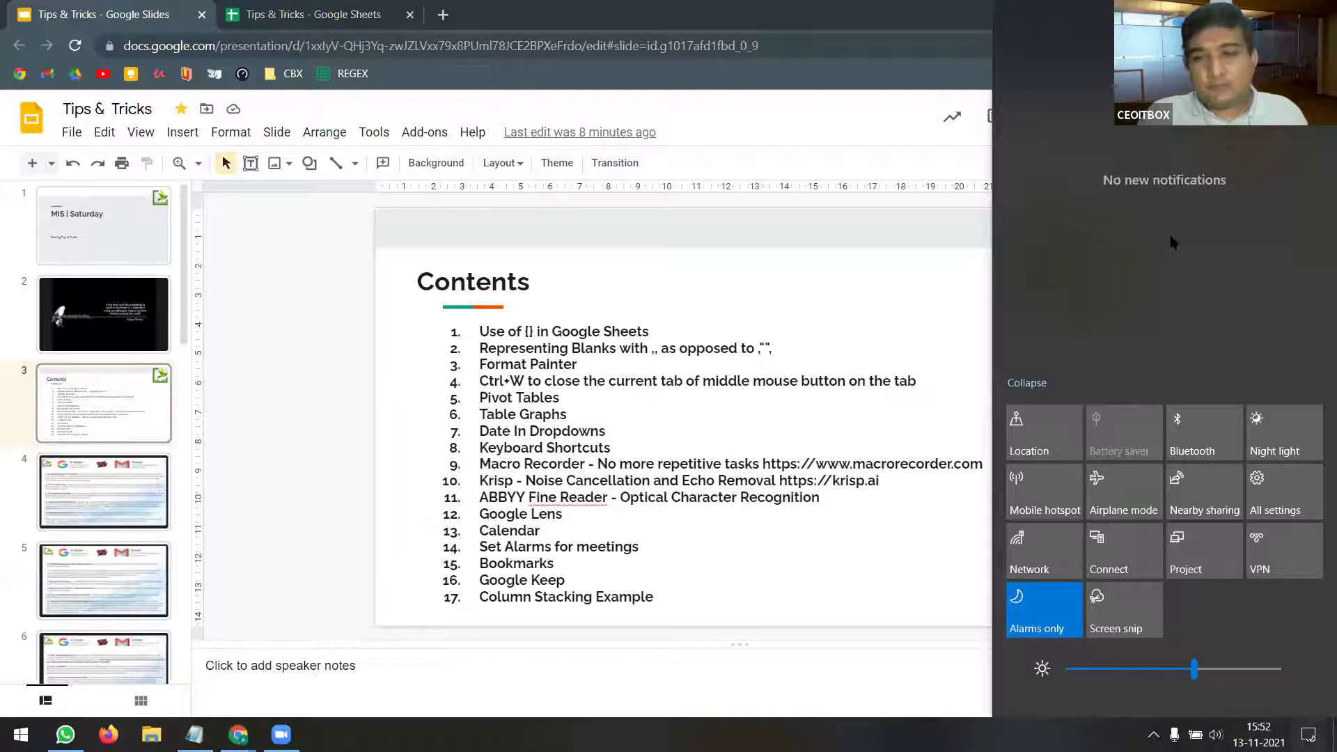
click(764, 290)
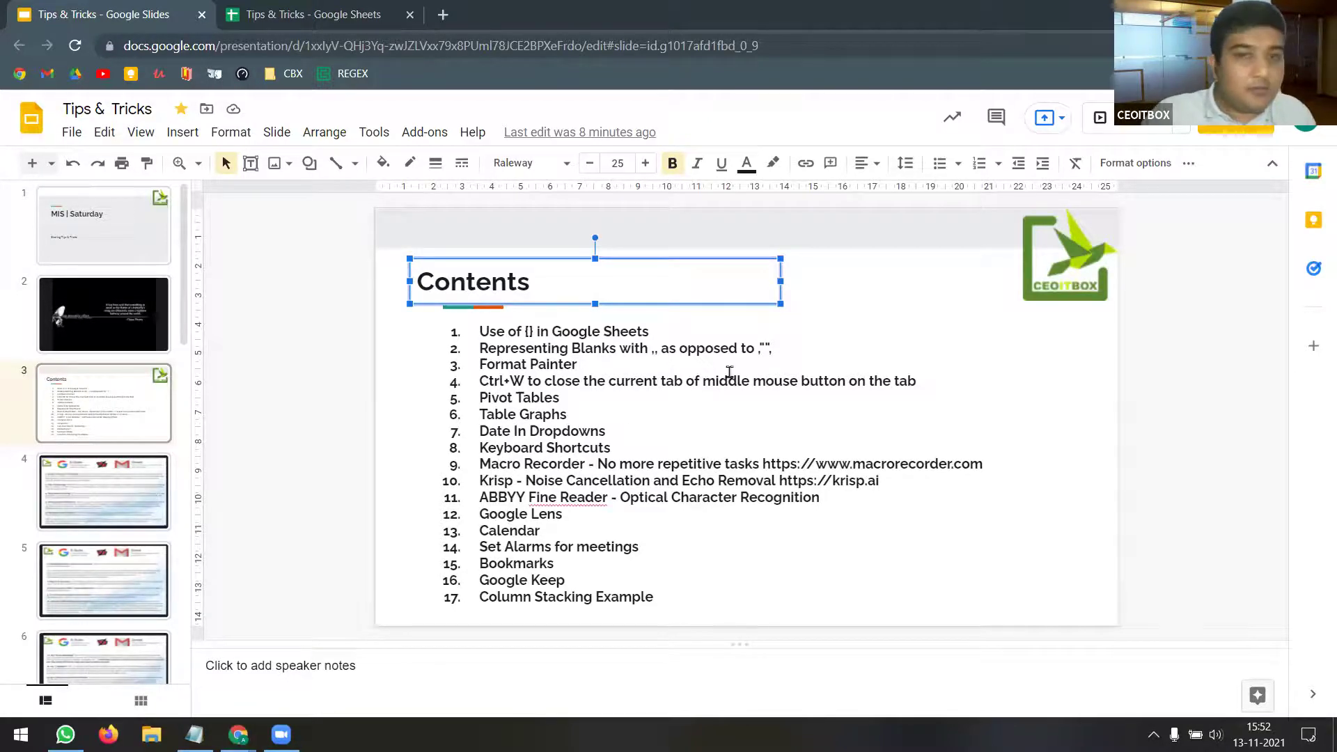
- Take a fresh snip of the slide area, then bring up the Windows Start menu
click(933, 569)
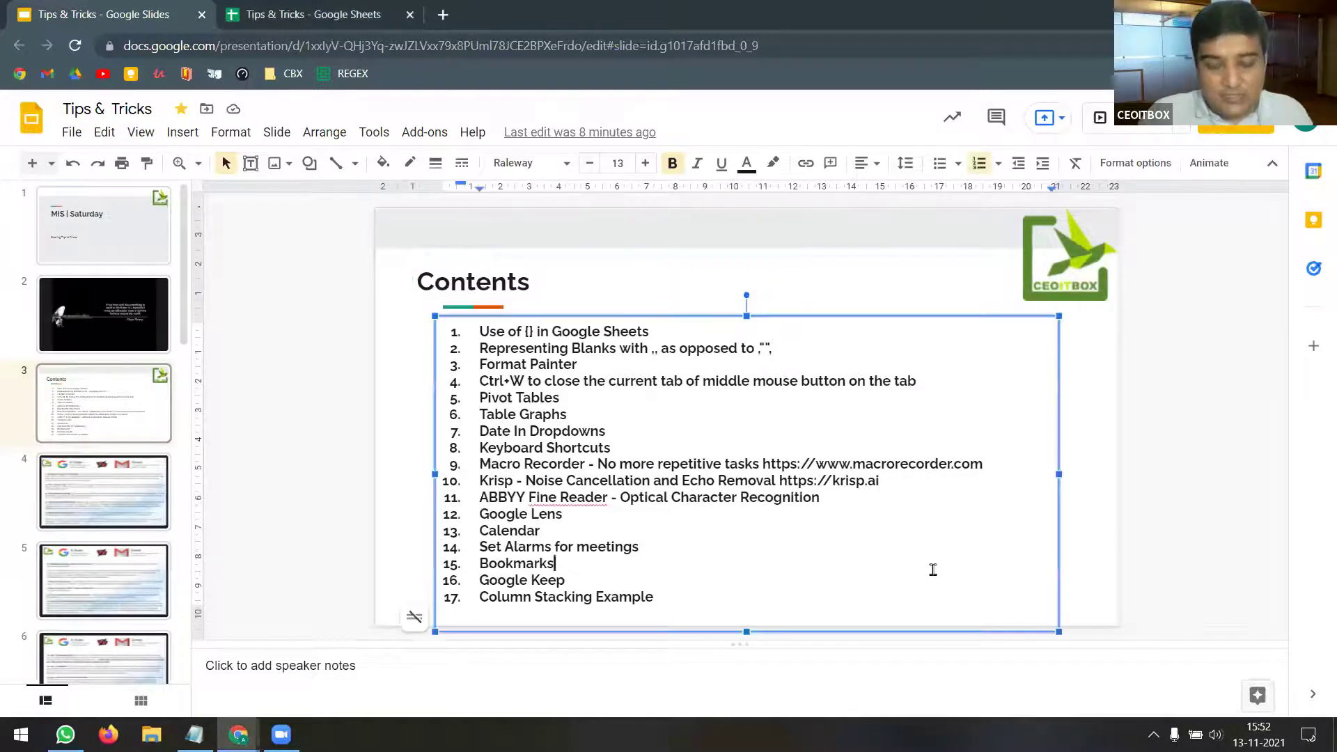
click(1076, 563)
key(super+shift+s)
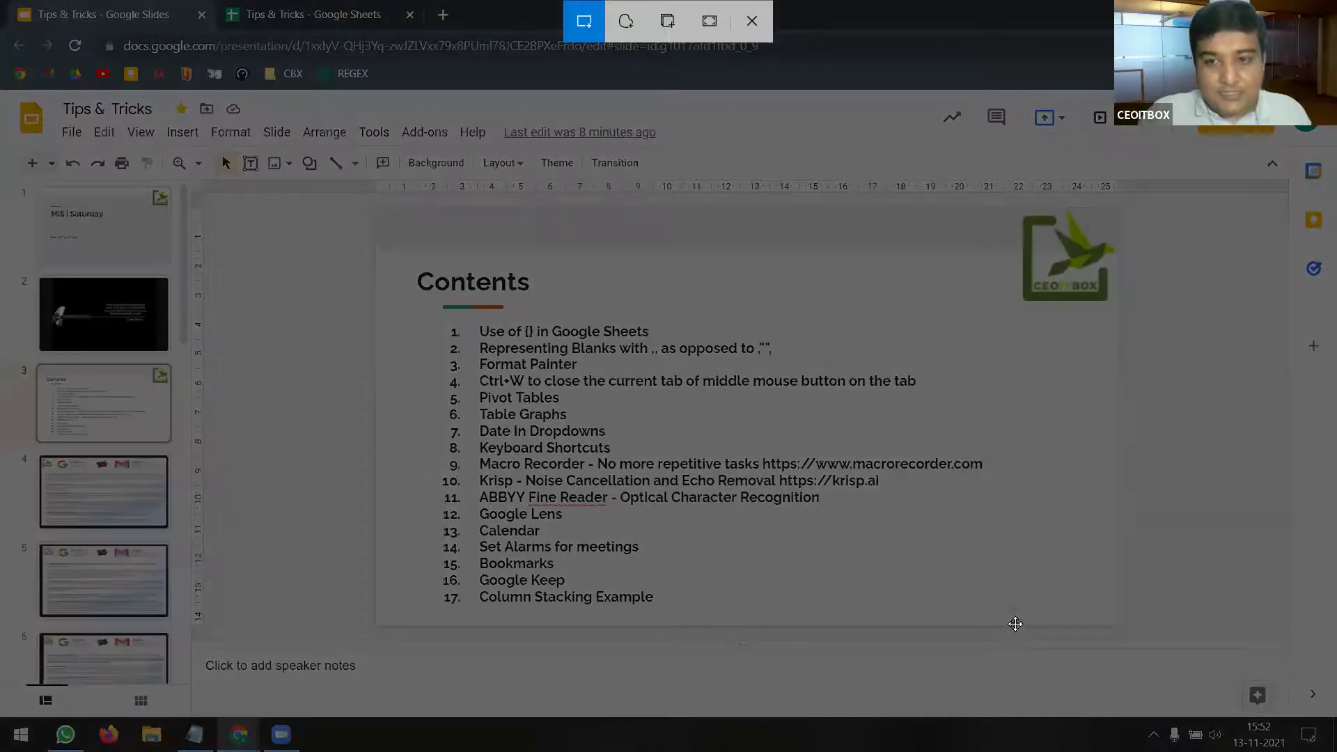
drag(1015, 624, 1014, 626)
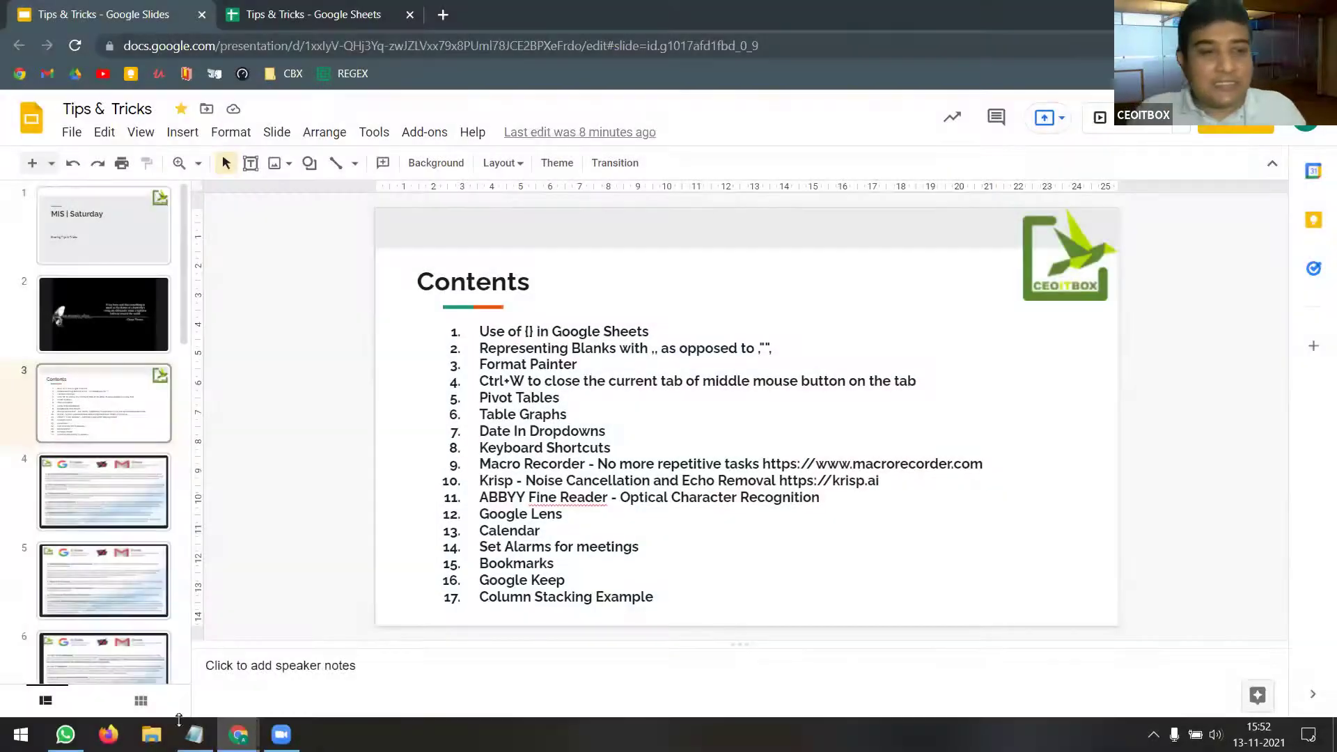
key(super)
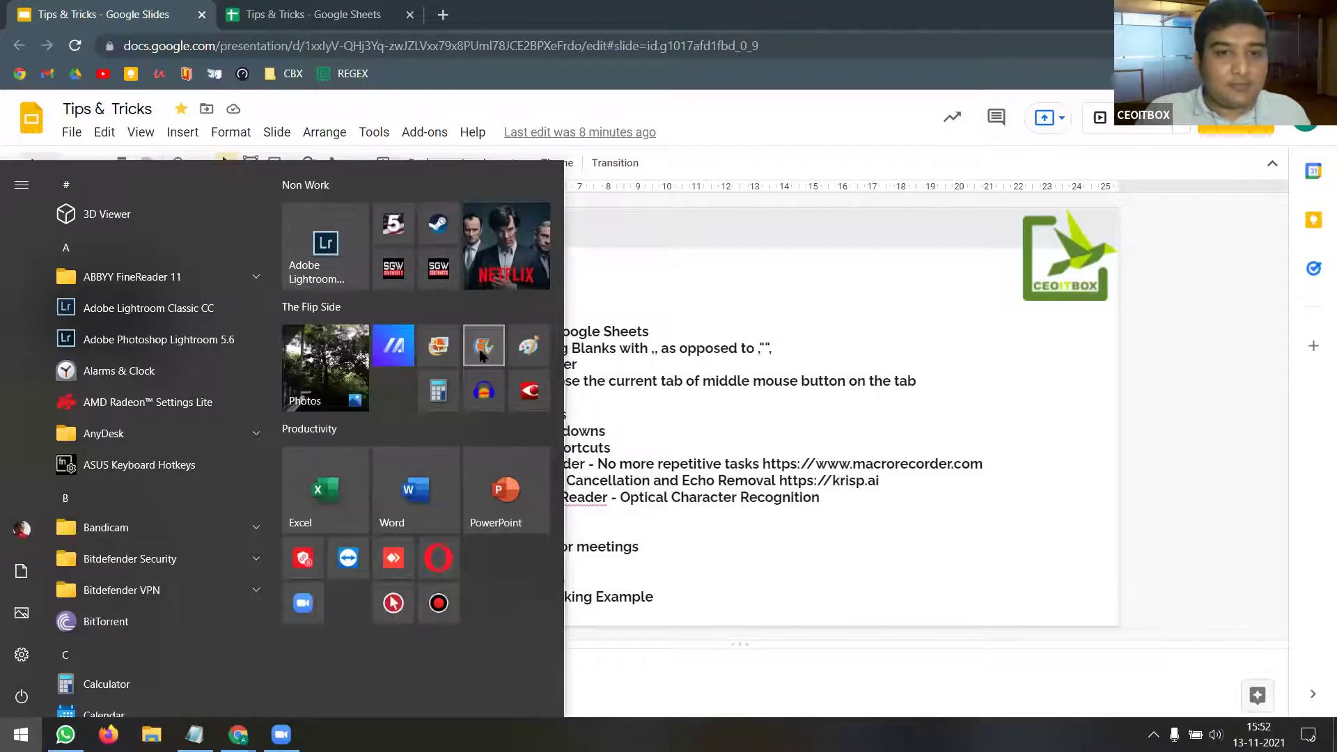
- Paste the snipped screenshot into Paint and move it to the canvas's top-left corner
click(527, 350)
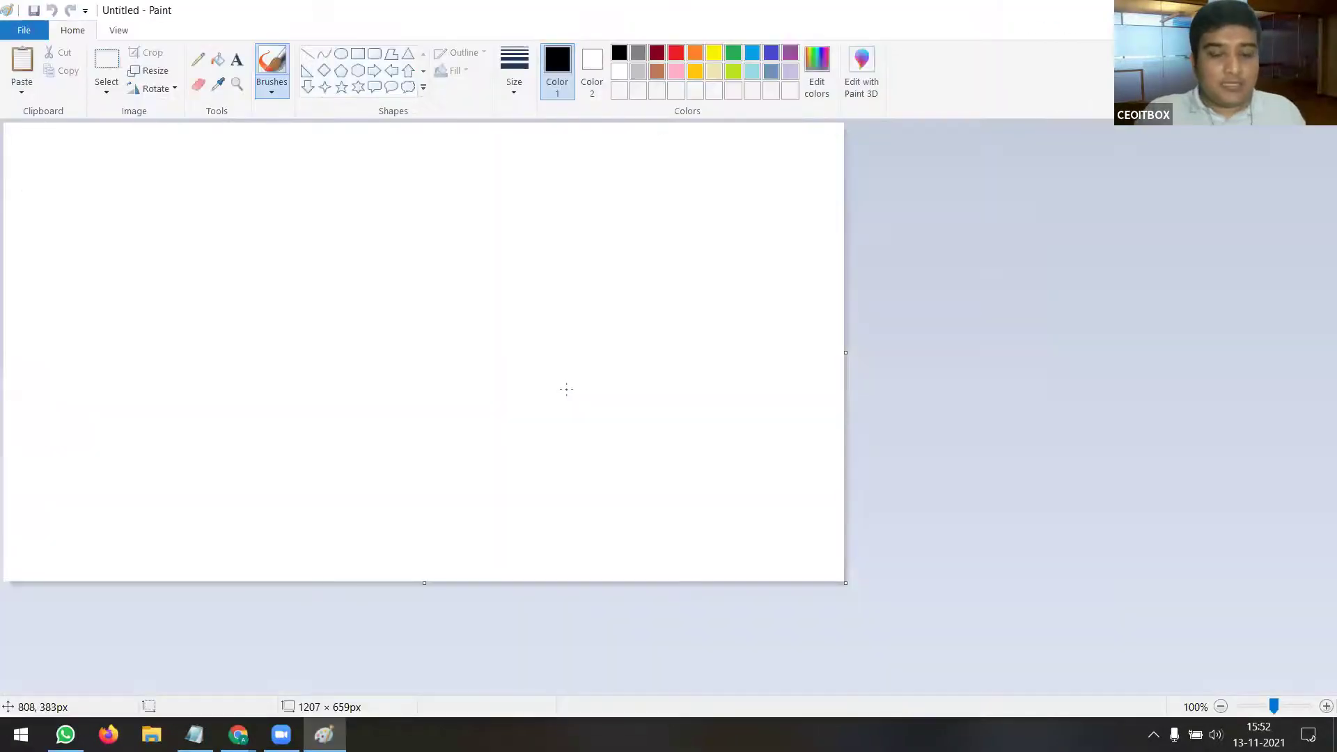
key(ctrl+v)
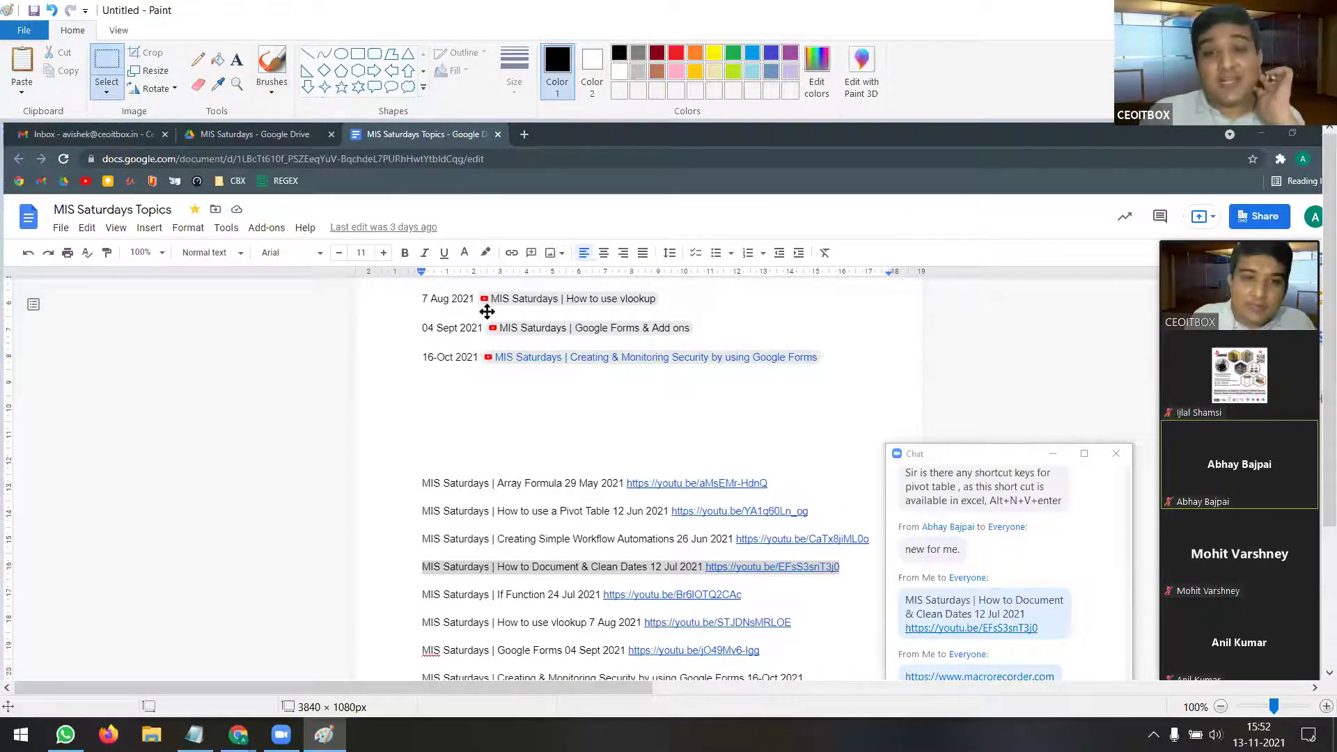
drag(485, 314, 452, 242)
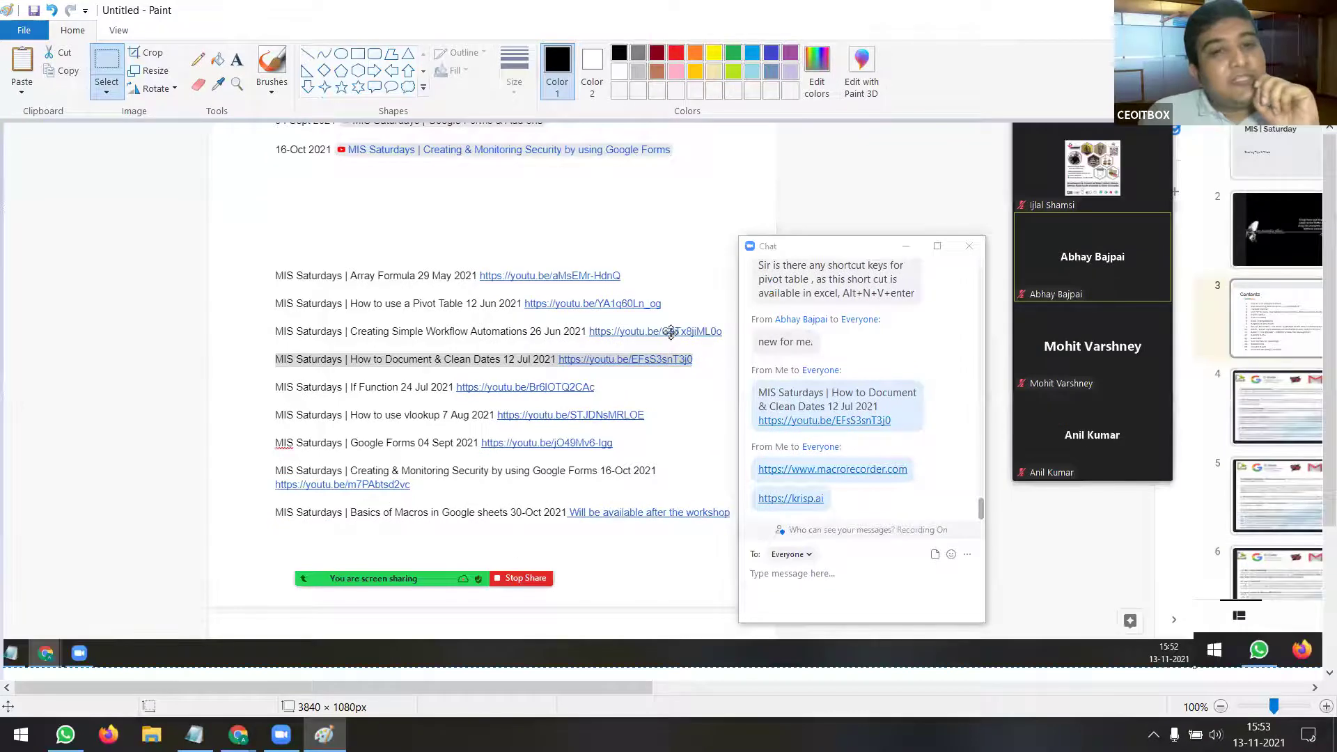
mouse_move(573, 269)
mouse_down()
mouse_move(463, 233)
mouse_move(453, 210)
mouse_up()
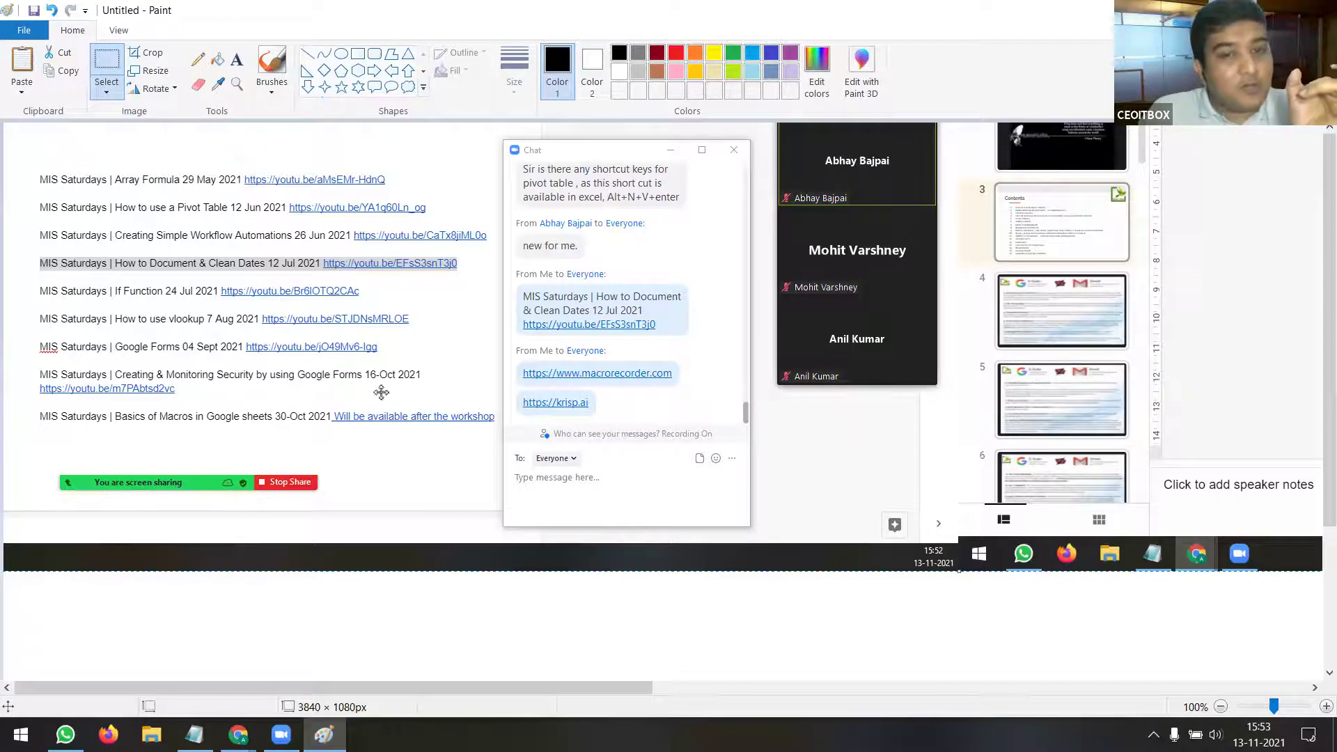
click(469, 609)
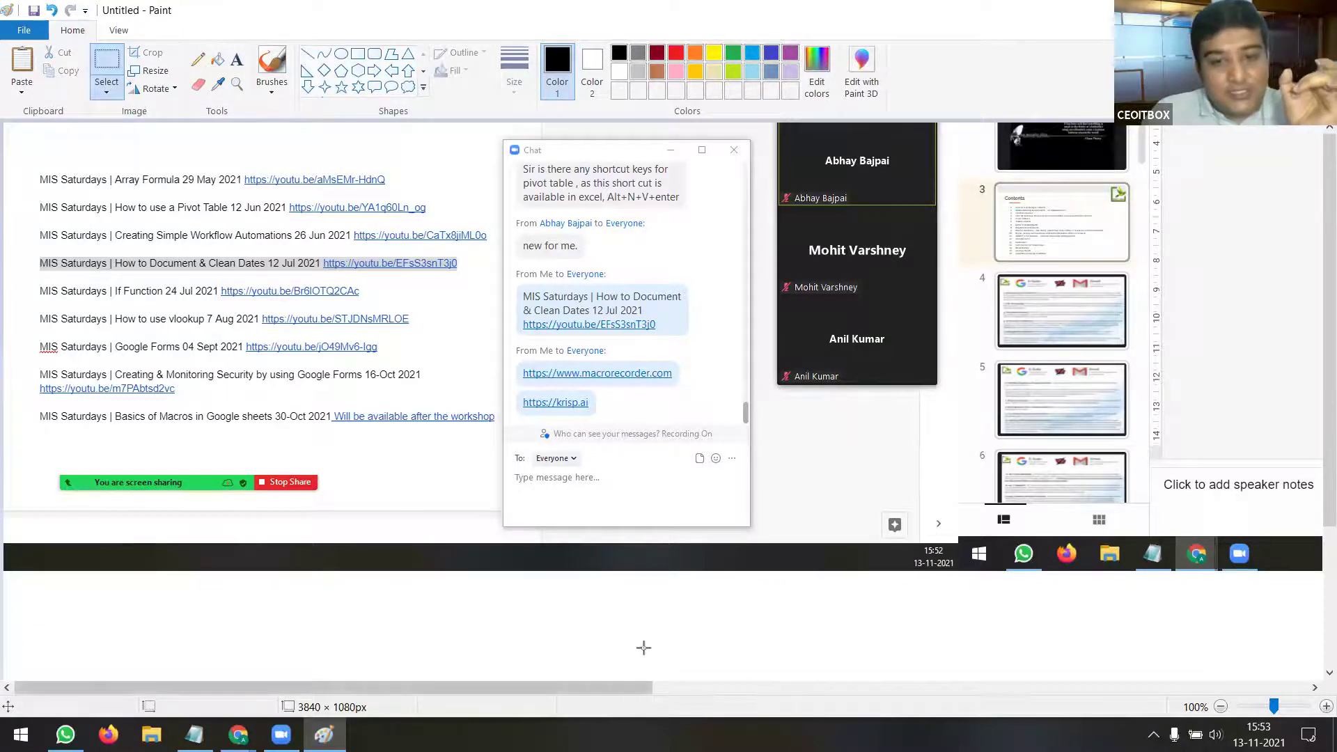
- Crop the canvas to 708 × 480 px and save it as Untitled.png on the Desktop
scroll(633, 610, down, 1)
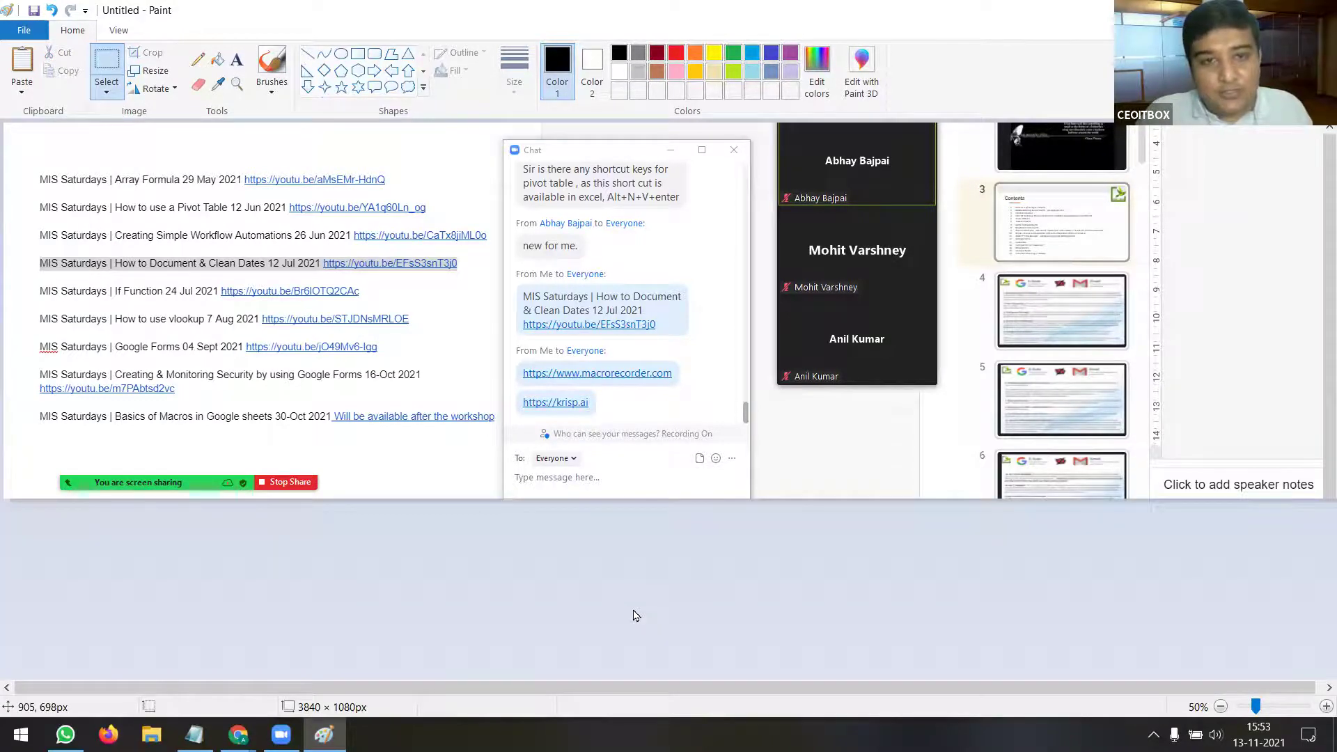
scroll(633, 615, down, 1)
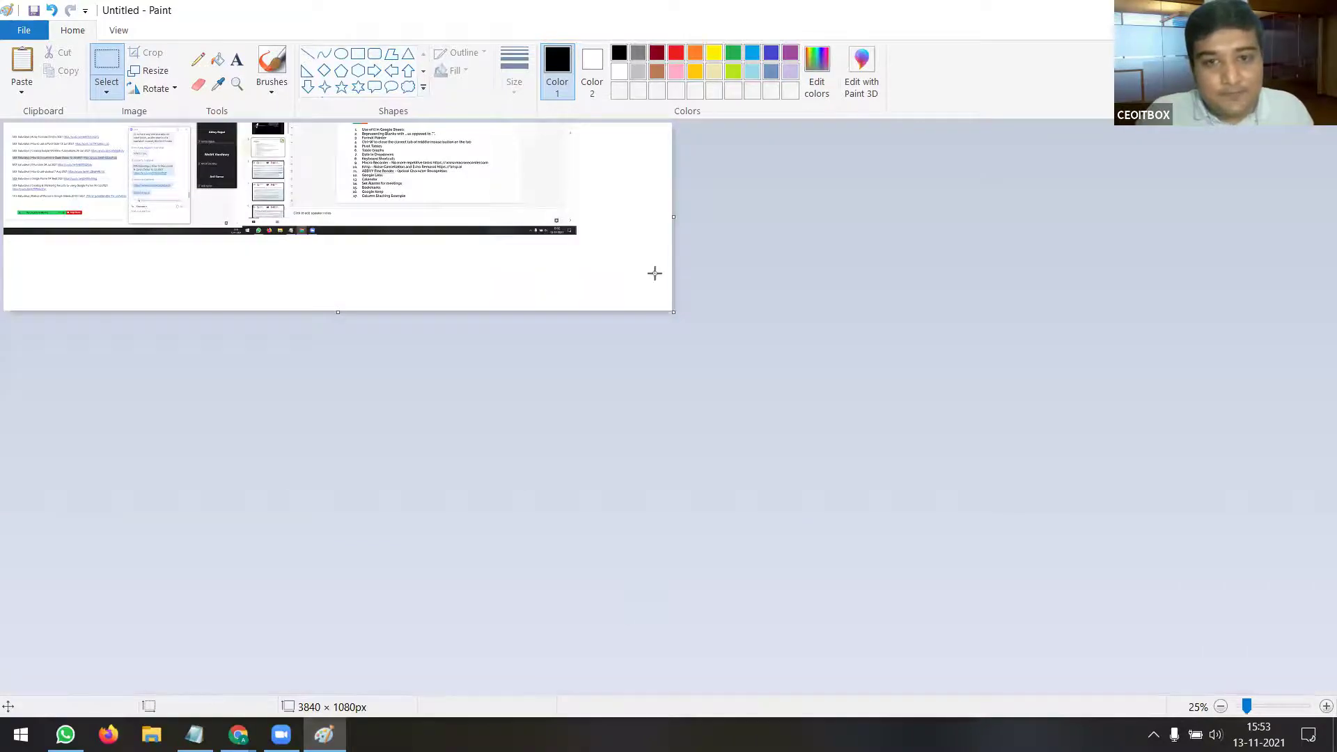
drag(673, 312, 127, 207)
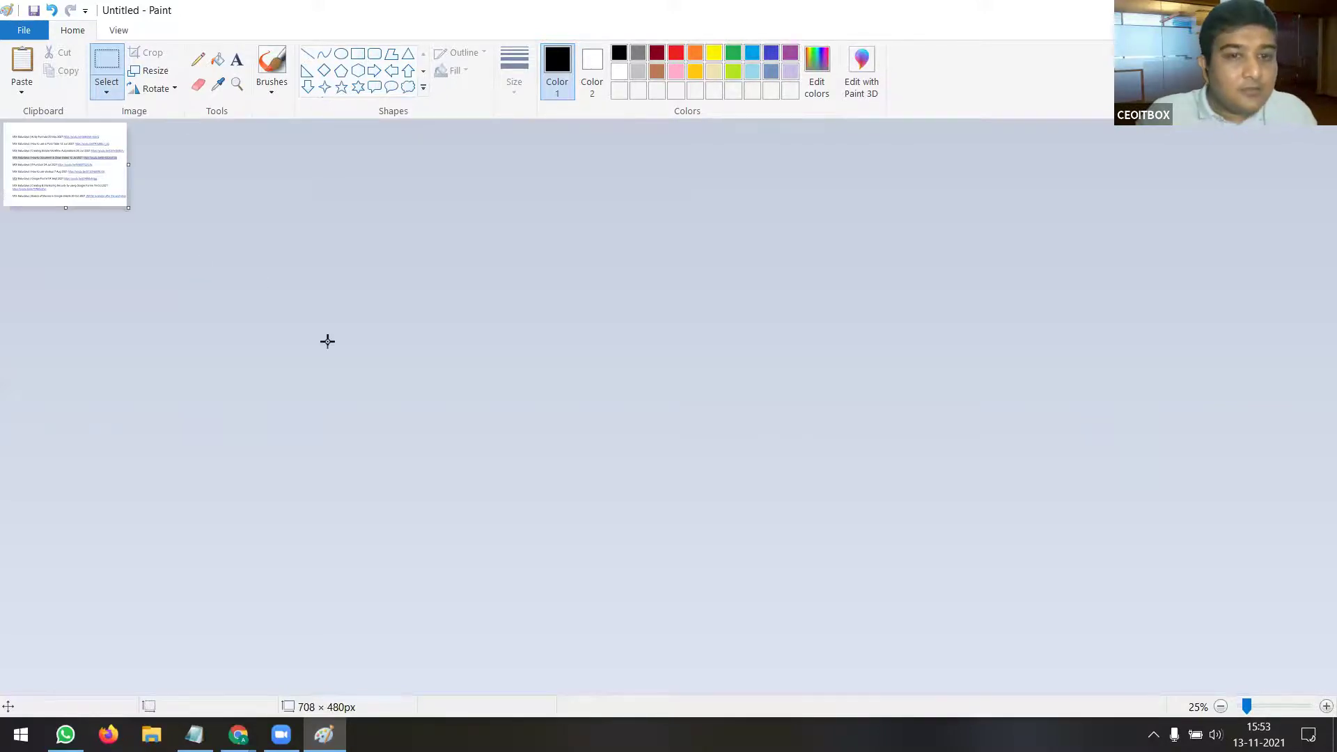
scroll(328, 340, up, 3)
scroll(681, 433, down, 1)
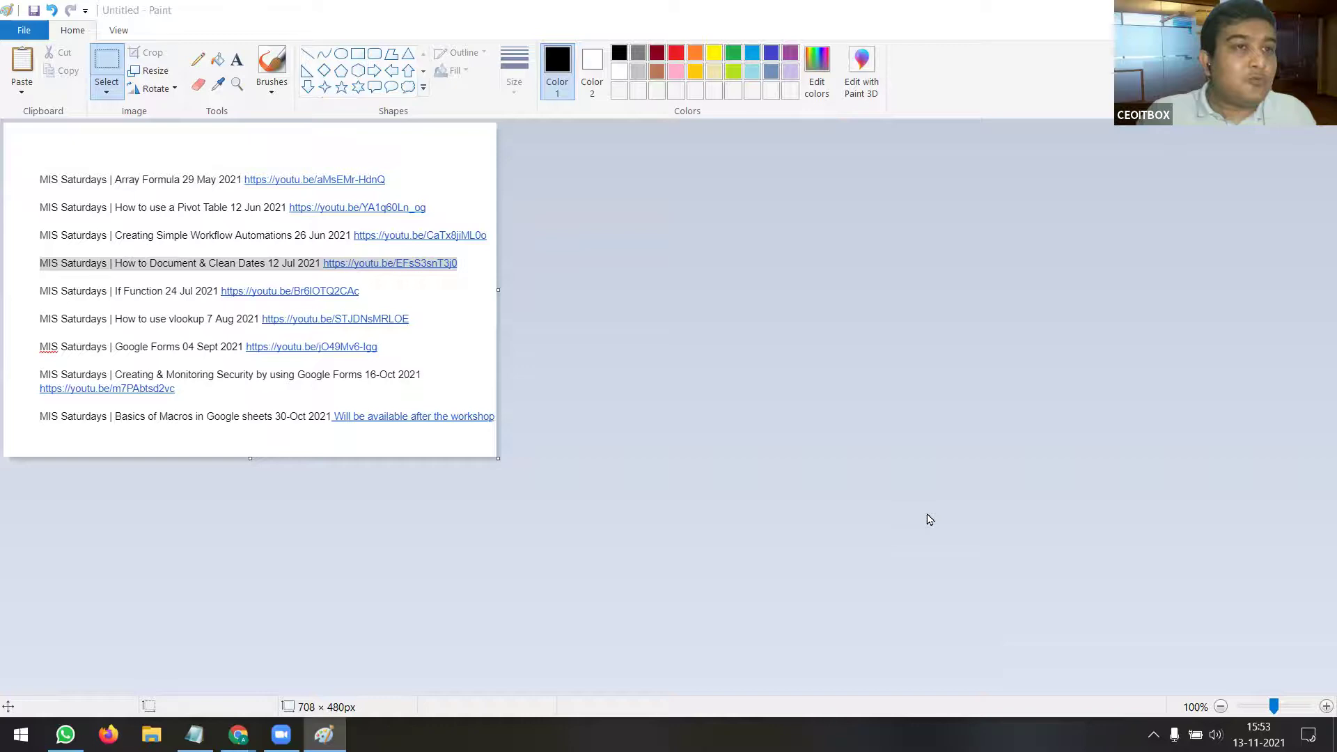
key(ctrl+s)
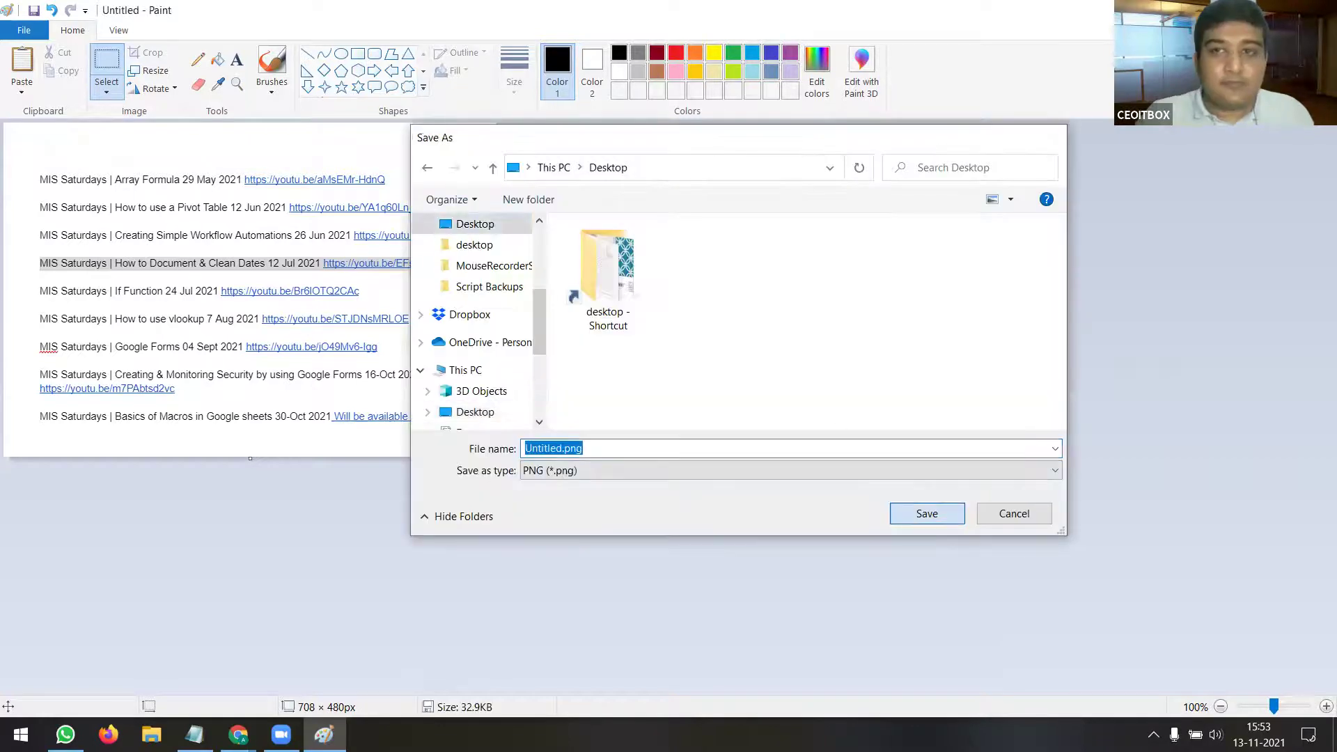
key(Escape)
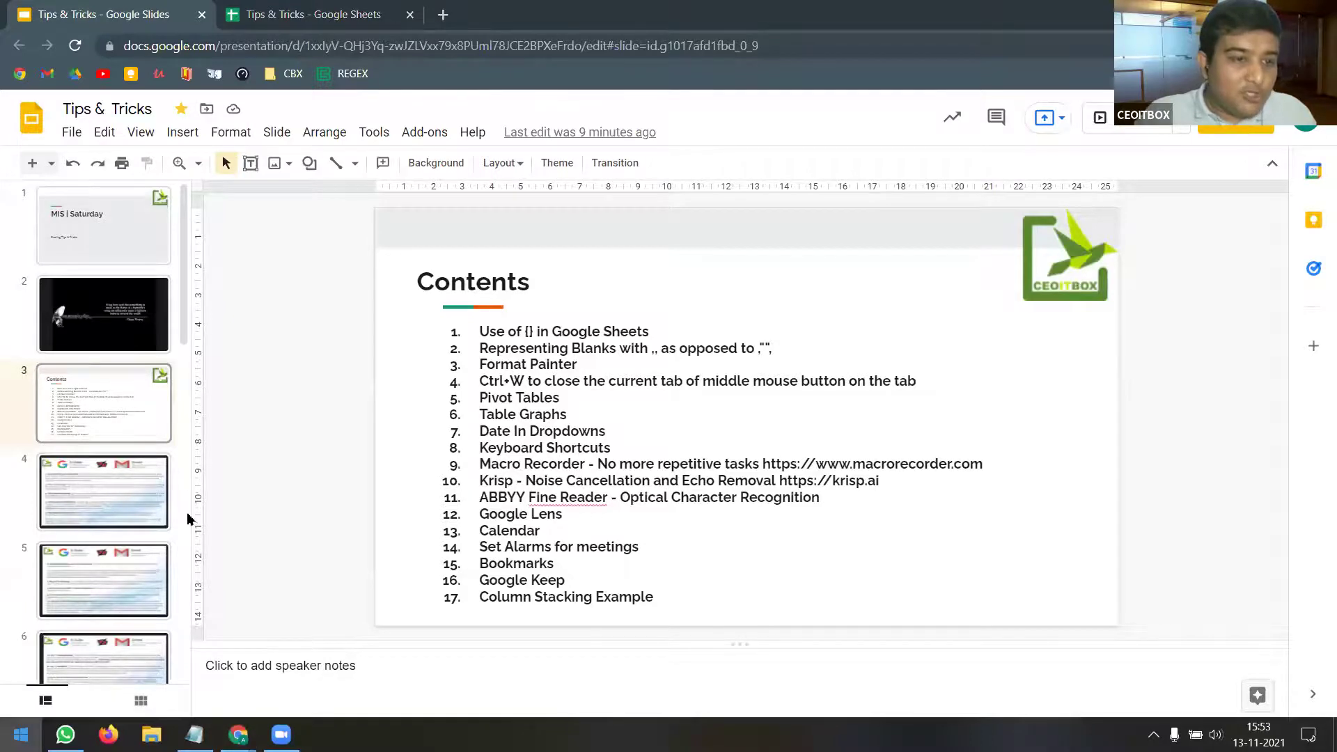
- Launch ABBYY FineReader 11 and open Untitled.png from the Desktop for text recognition
key(super)
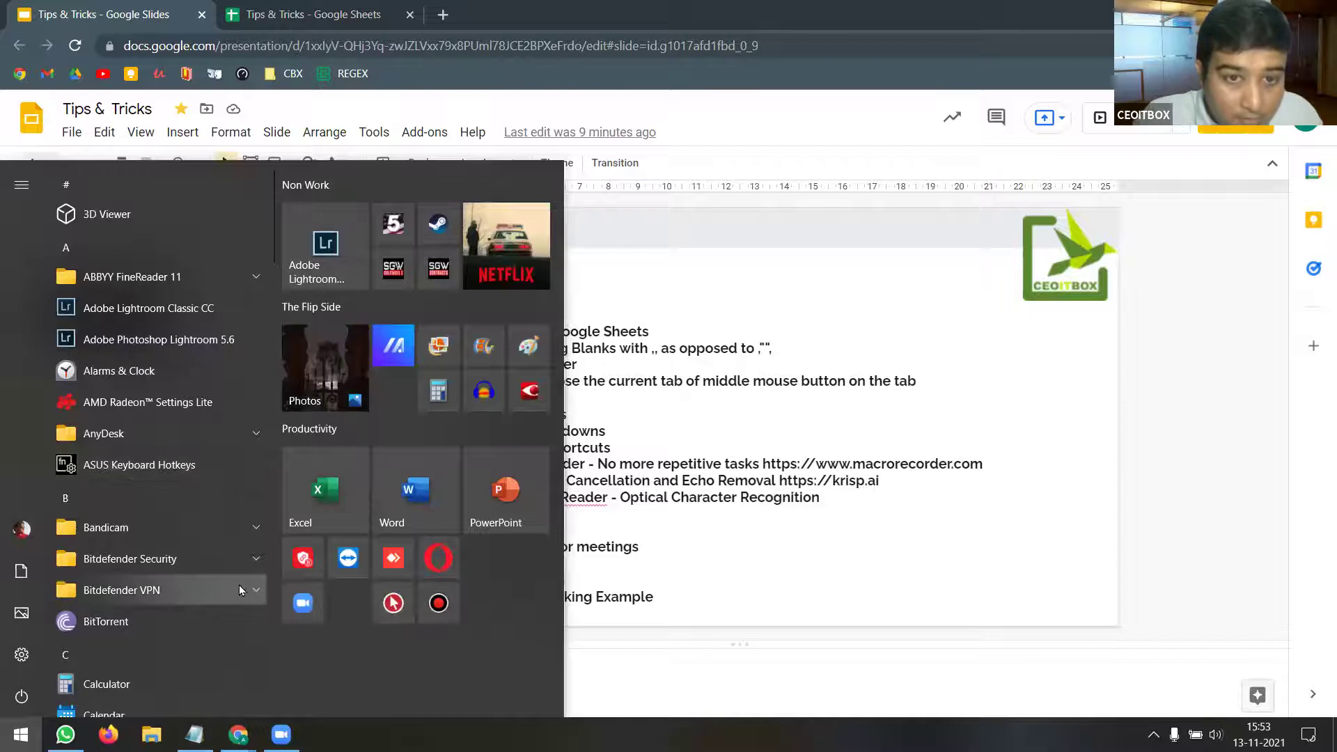
click(607, 404)
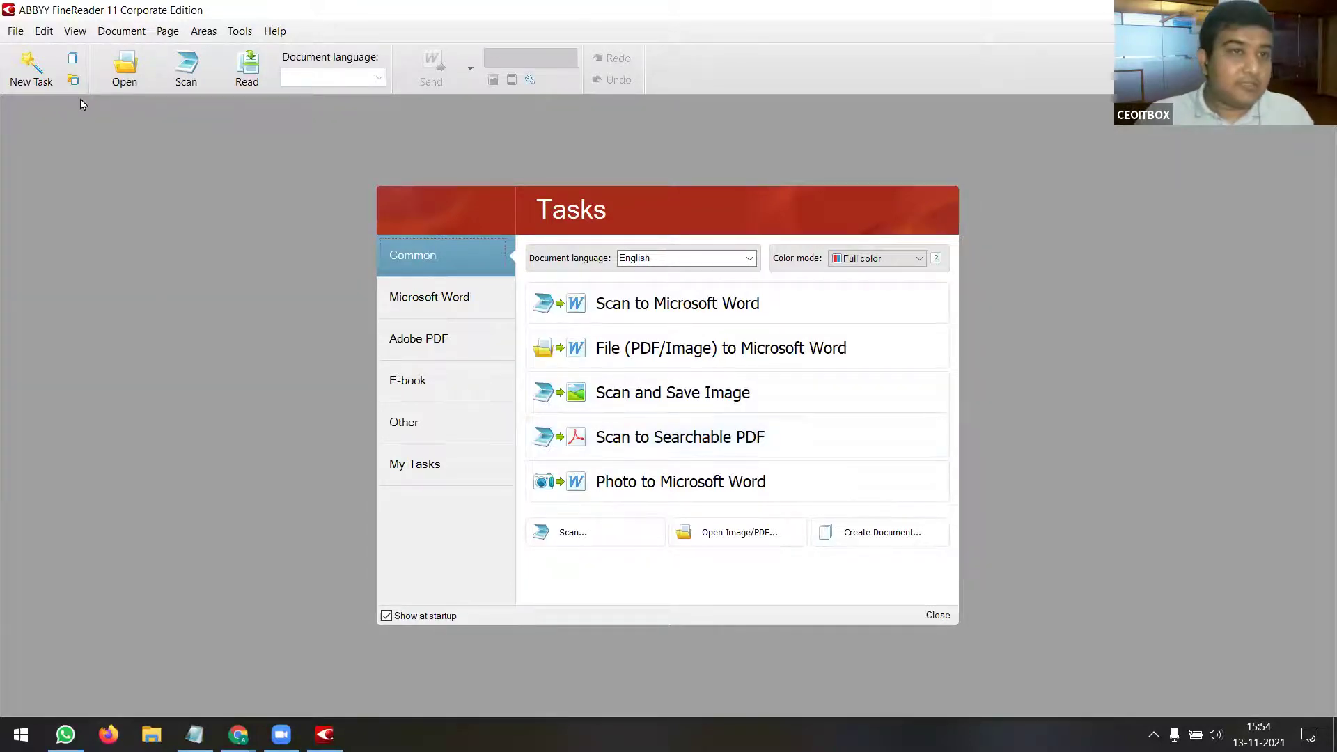
click(125, 76)
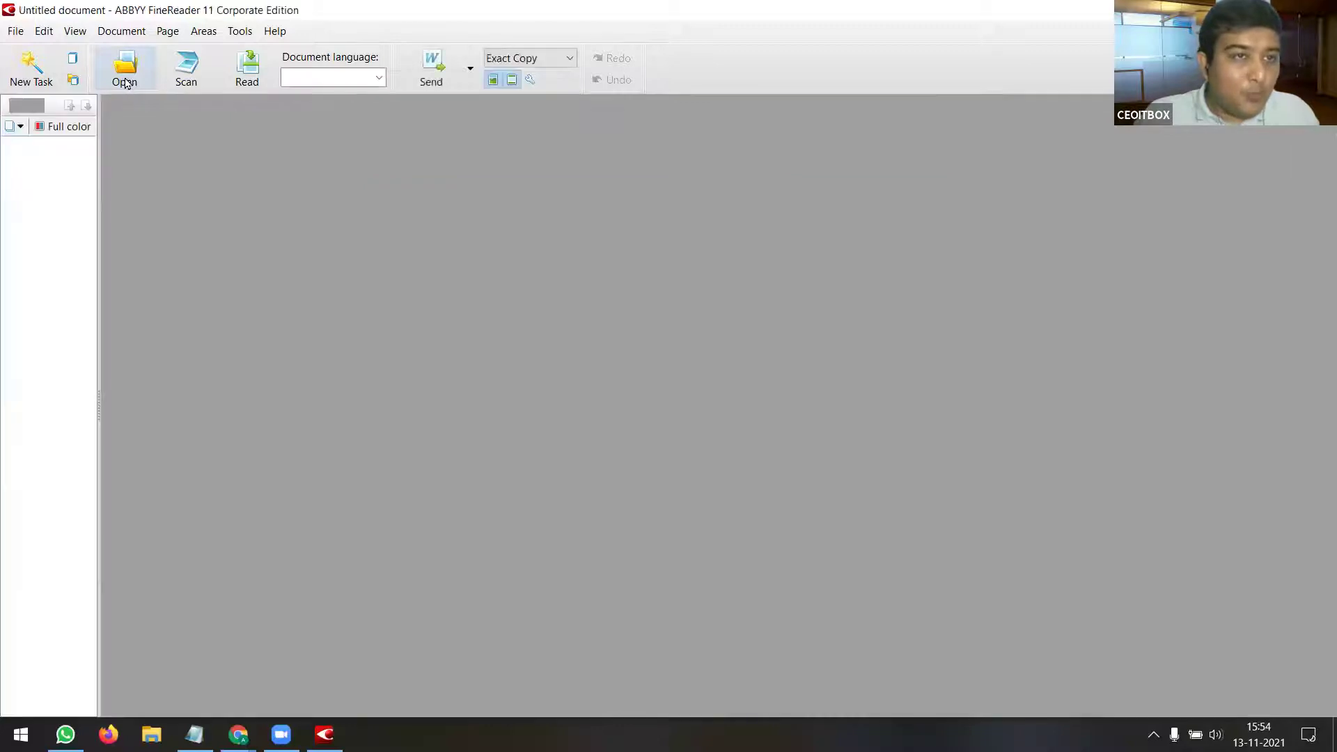
click(477, 317)
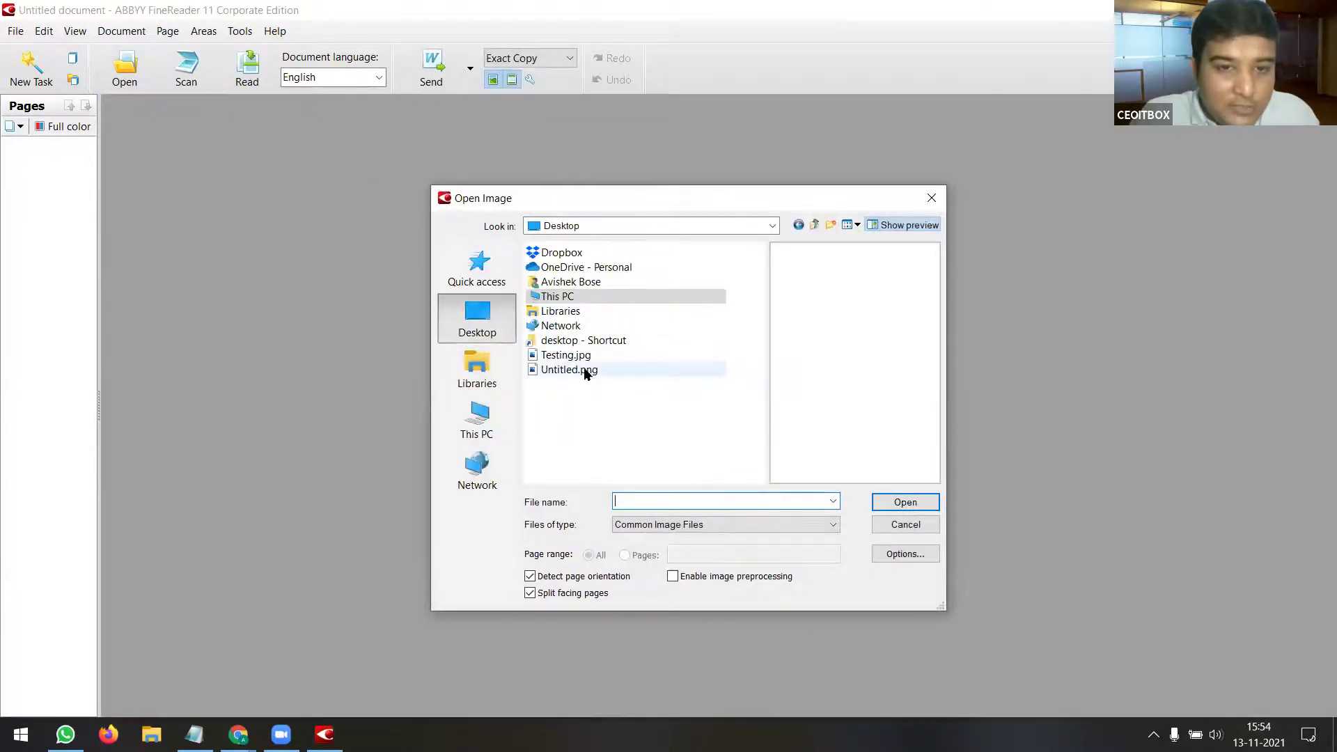
click(586, 373)
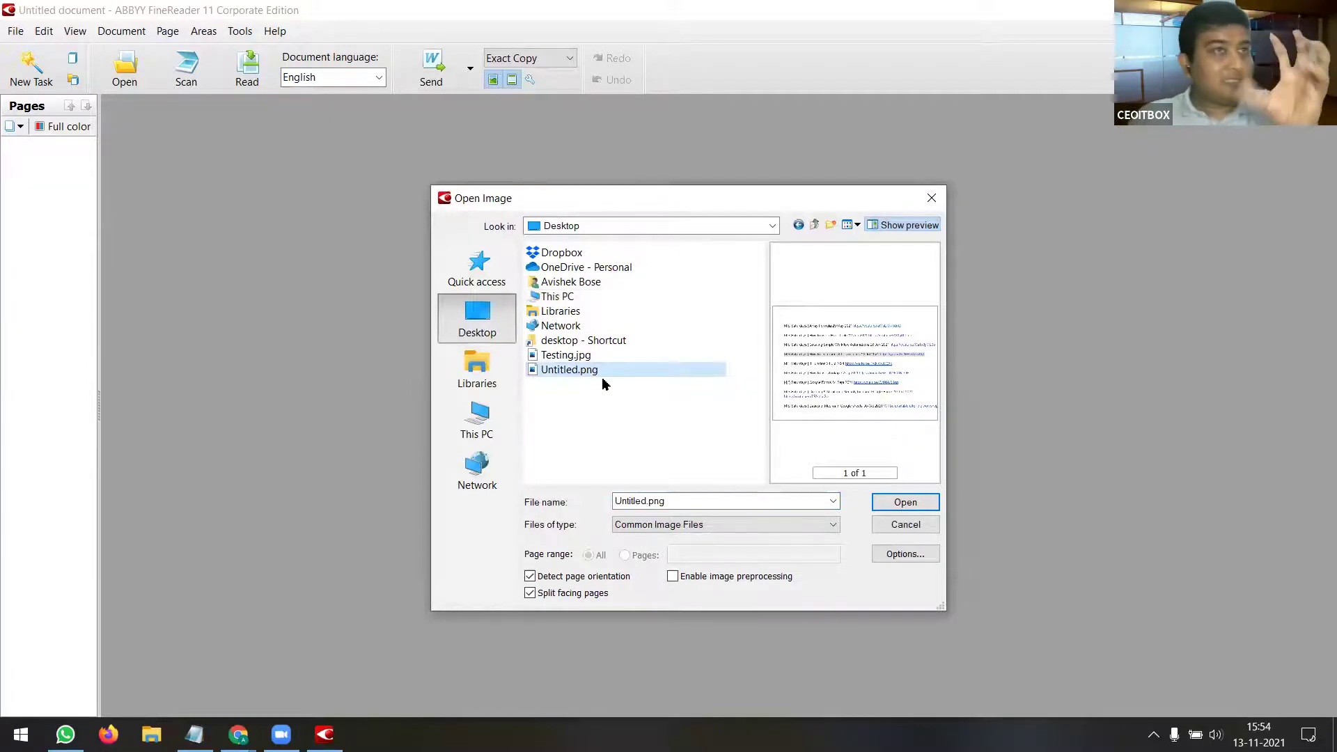
double_click(597, 374)
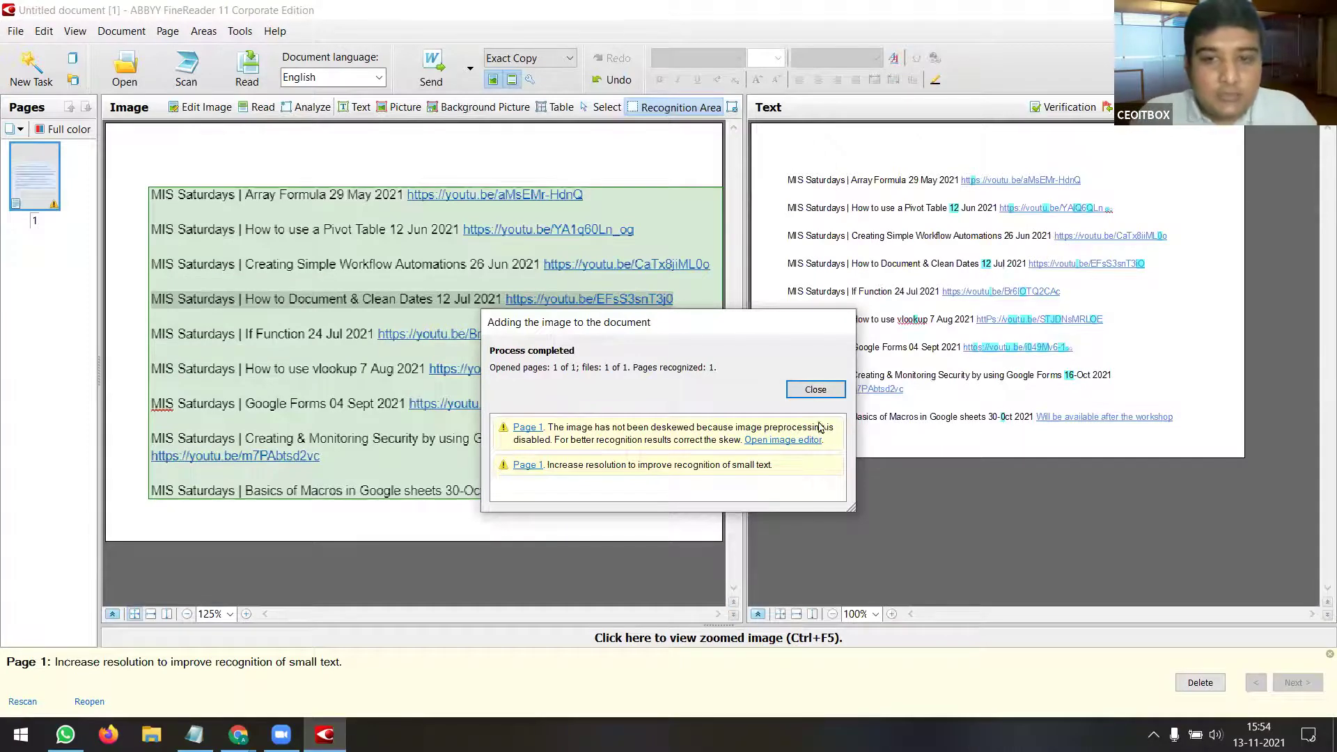
- Check the recognized MIS Saturdays lines at 150% zoom, then send them to Microsoft Word
click(816, 389)
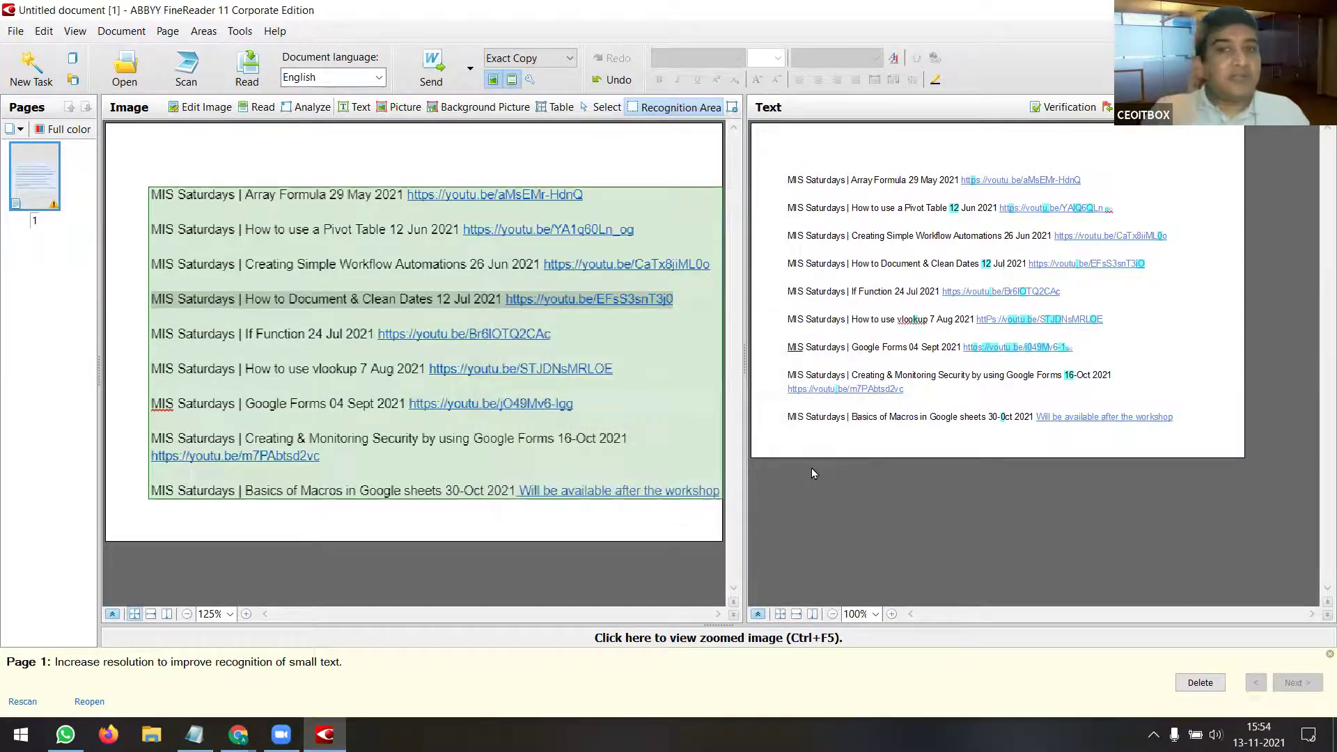
click(884, 208)
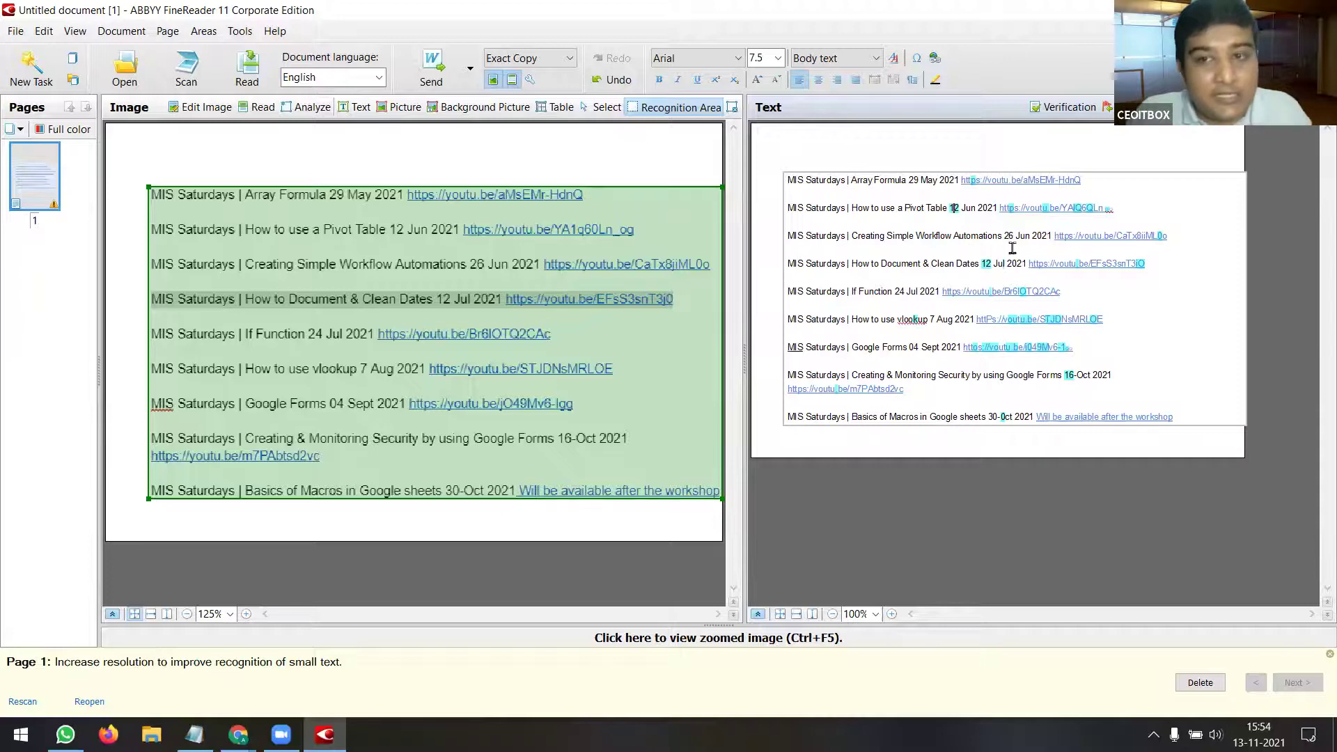
click(892, 614)
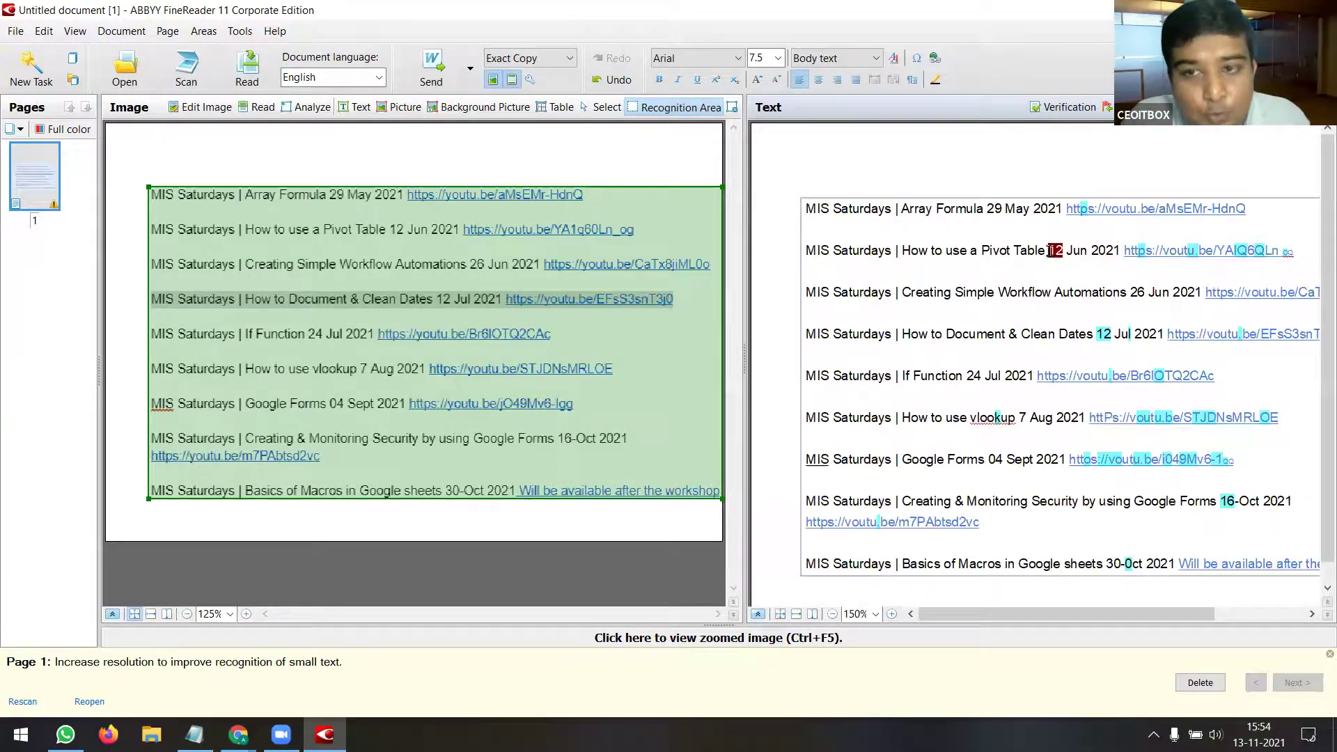
click(1112, 335)
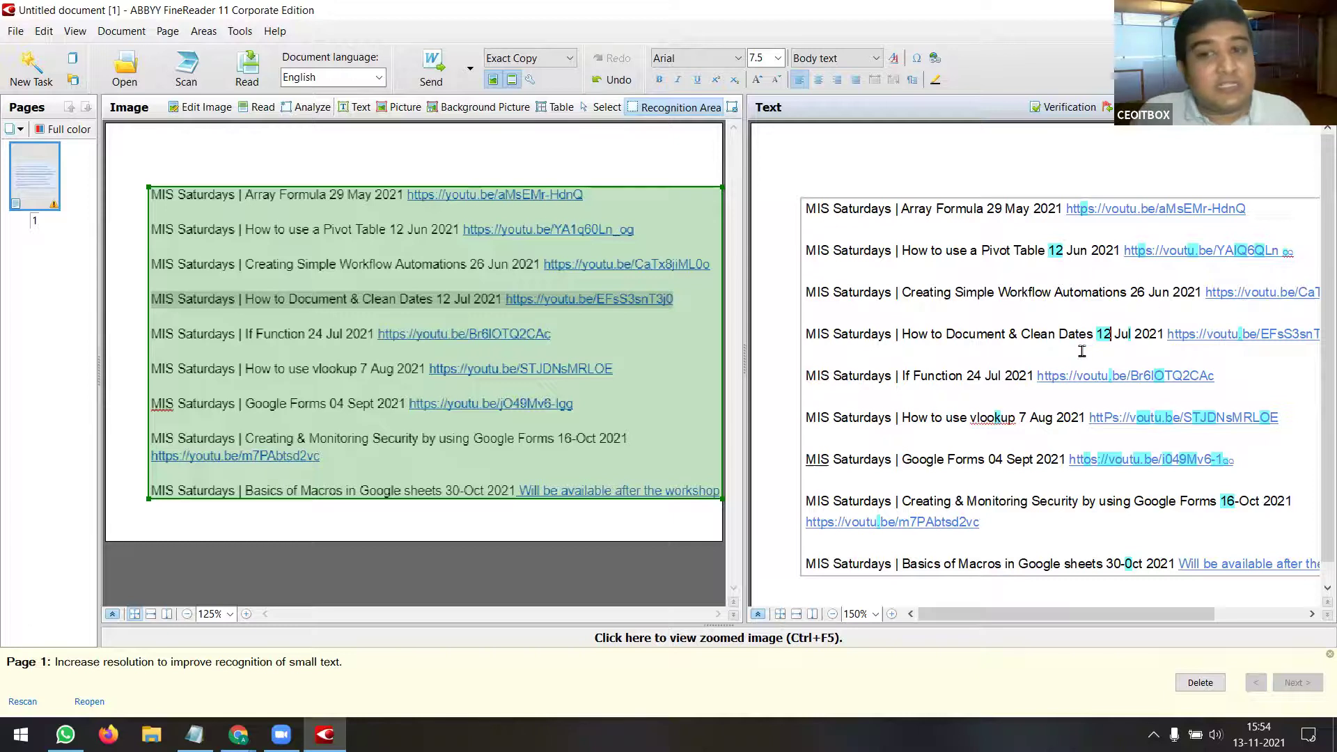
click(1091, 460)
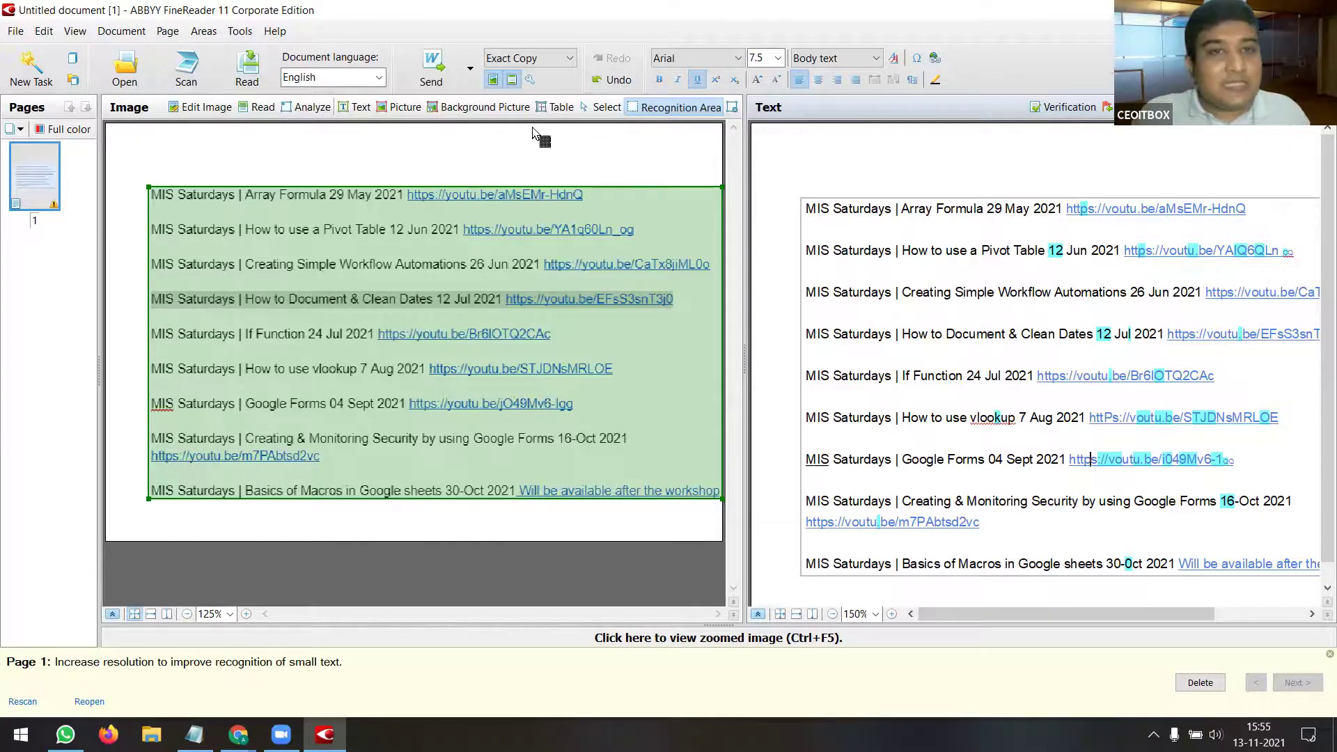
click(442, 85)
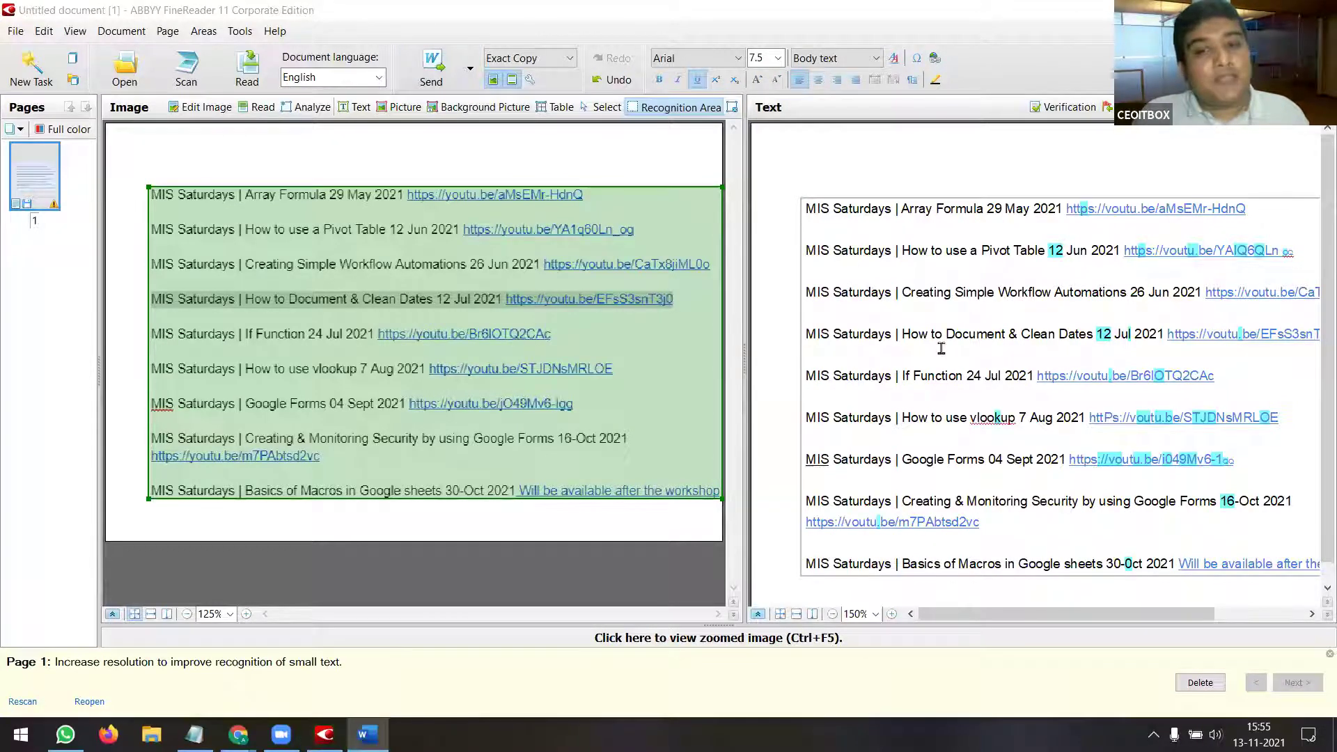
- Close the converted Word document with Don't Save, then close FineReader
scroll(801, 431, down, 4)
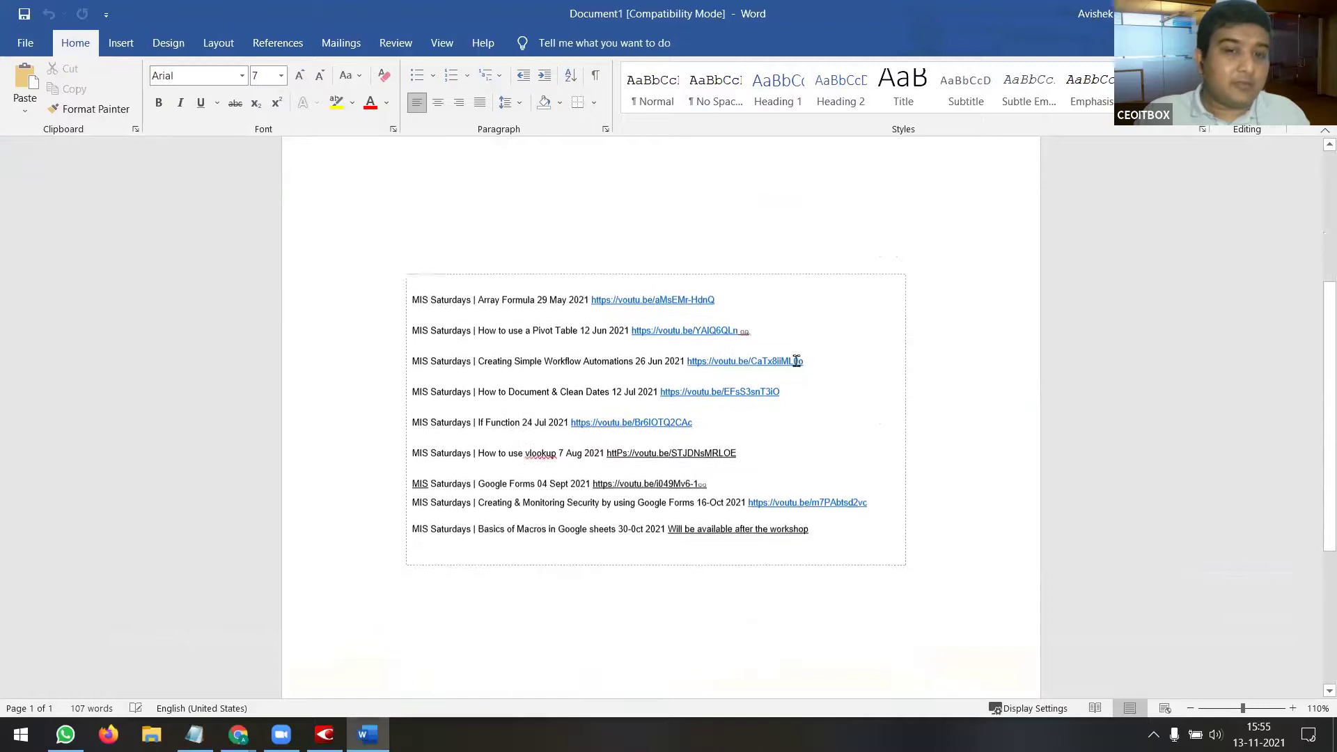
drag(814, 480, 452, 308)
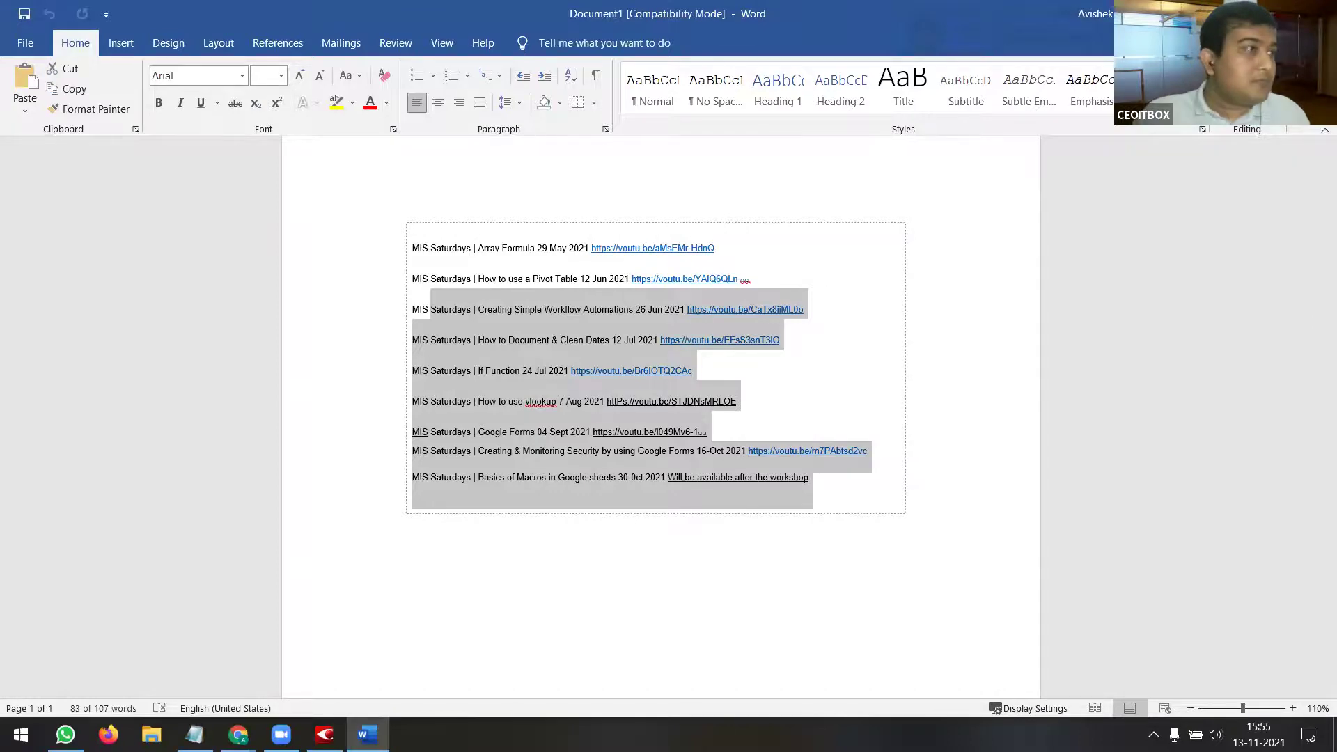
key(alt+Tab)
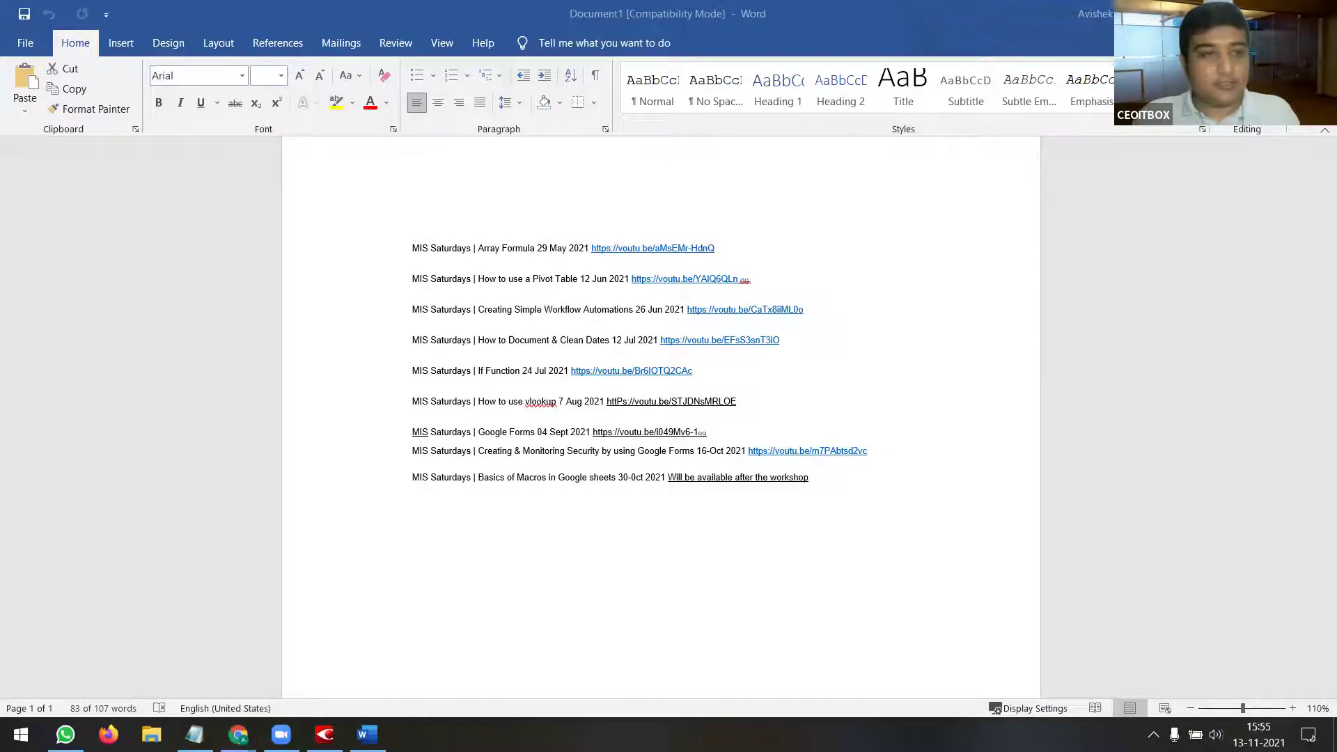
key(alt+Tab)
key(ctrl+w)
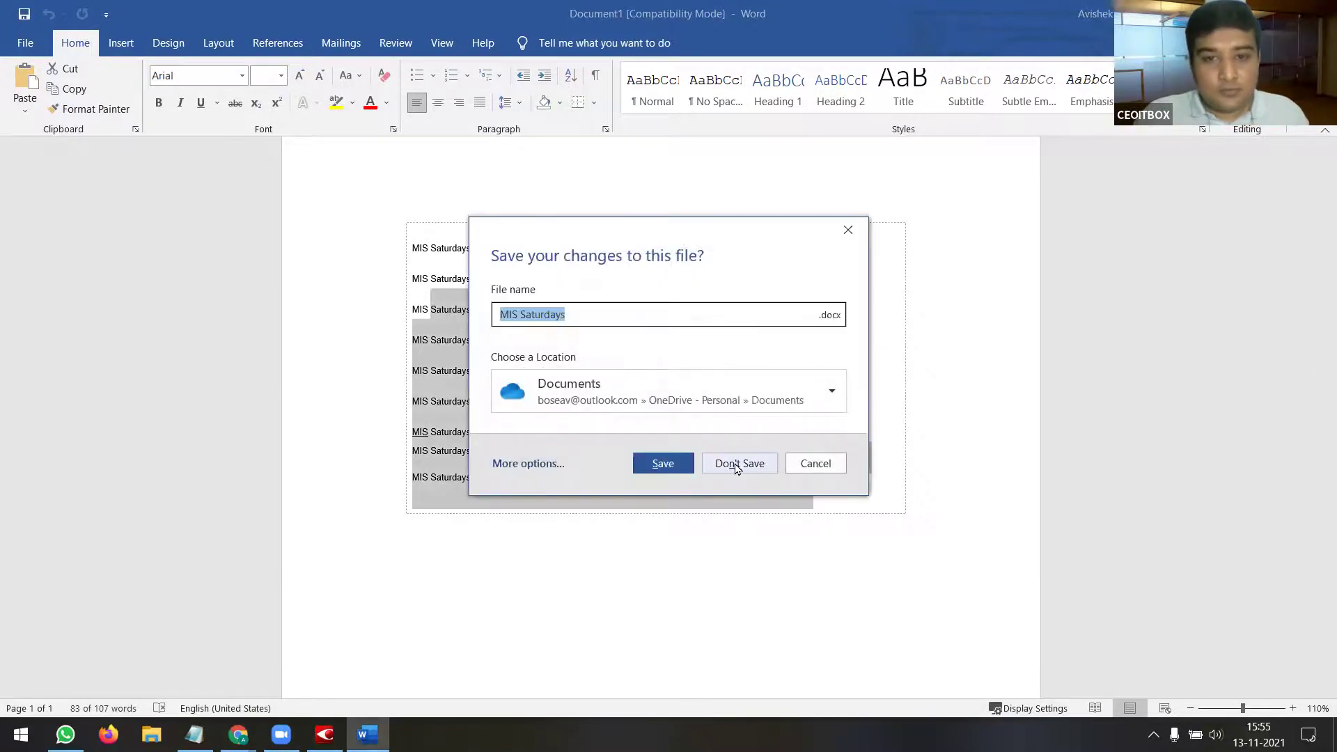
click(739, 462)
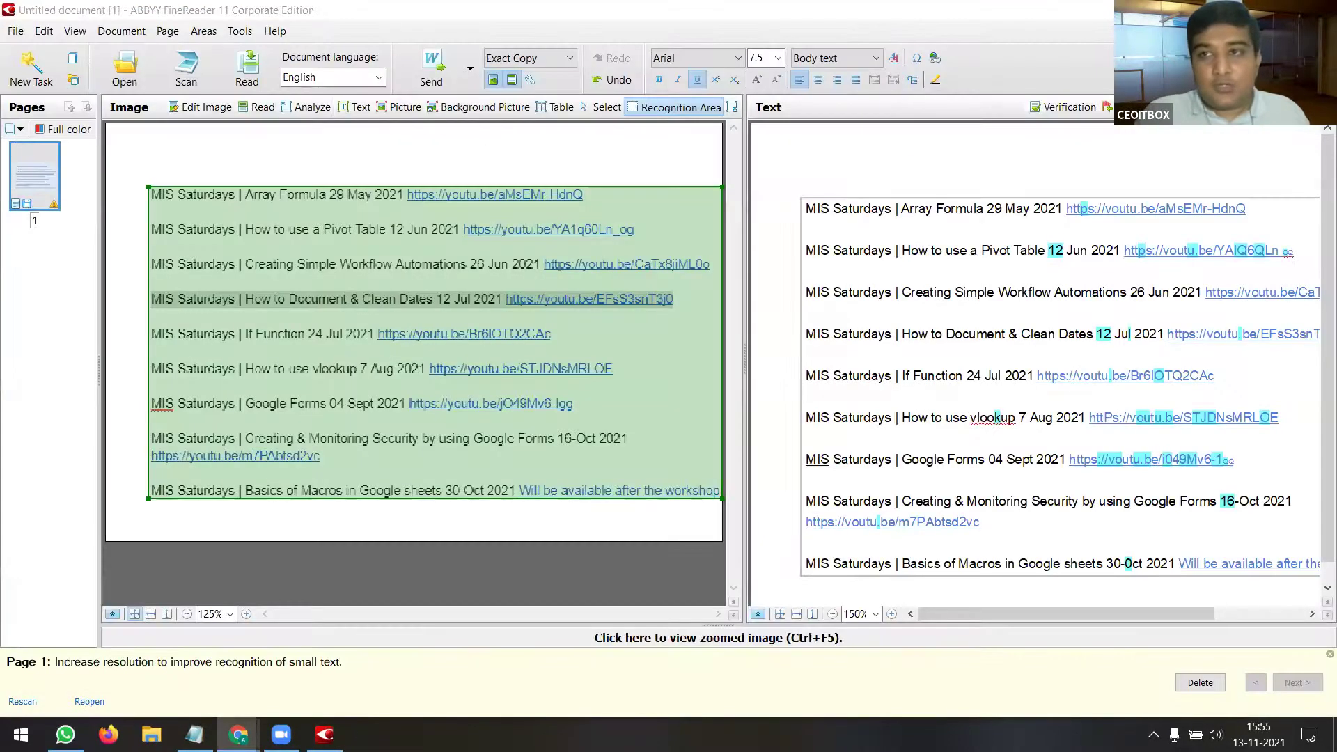
key(alt+F4)
- Decline FineReader's save prompt and select the Google Lens line on the Contents slide
click(717, 429)
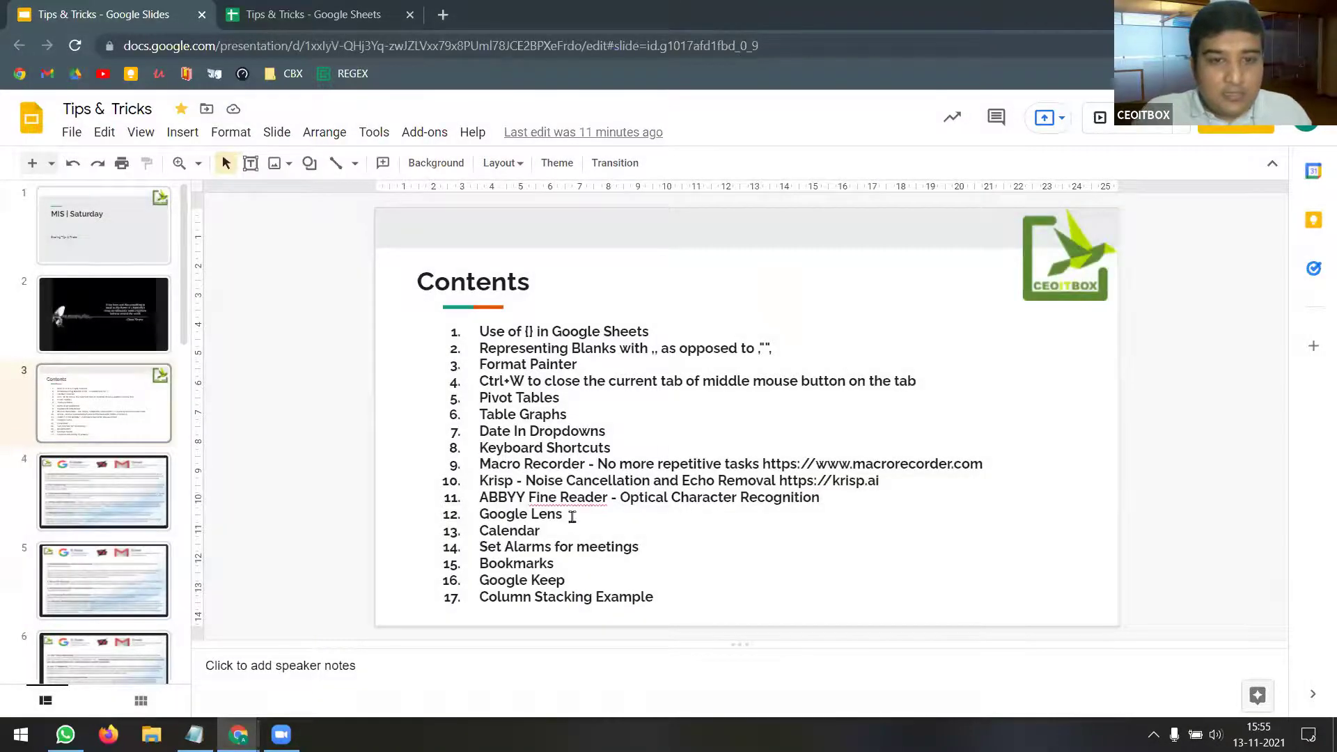
triple_click(499, 515)
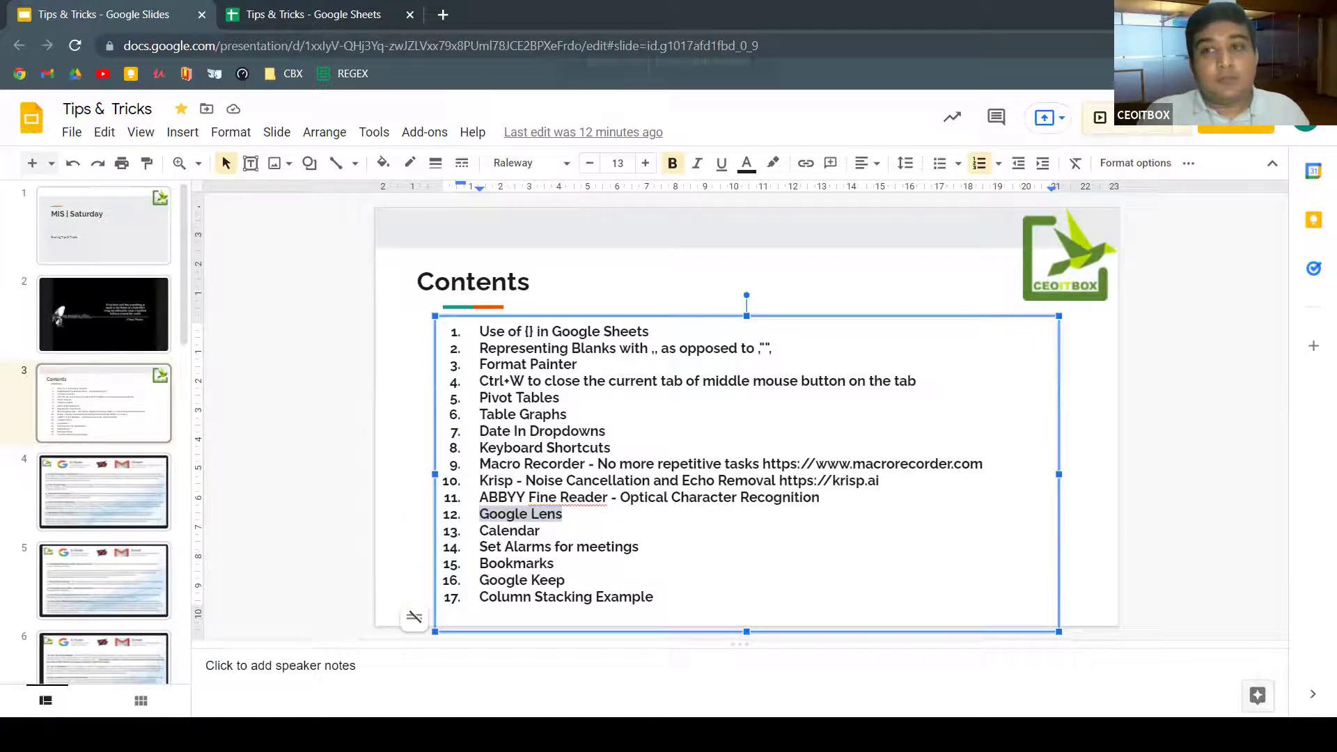
key(ctrl+Return)
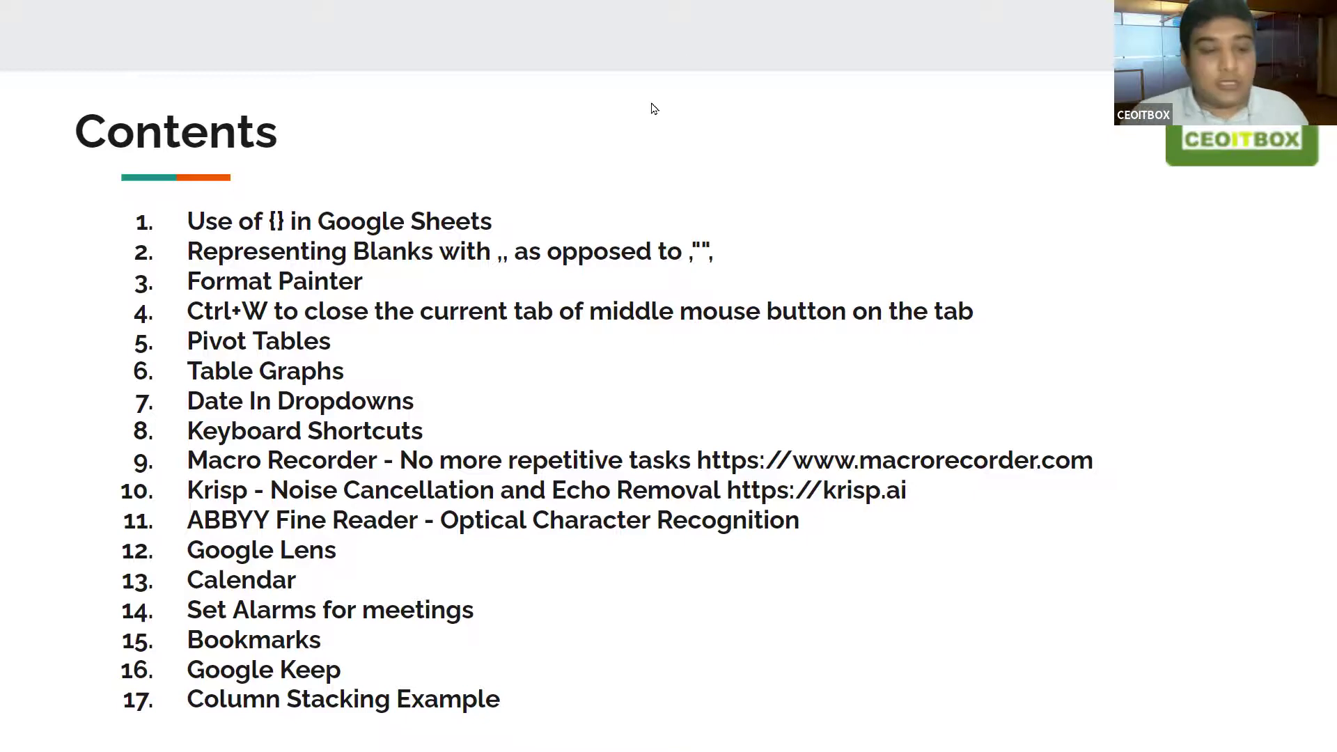
key(Escape)
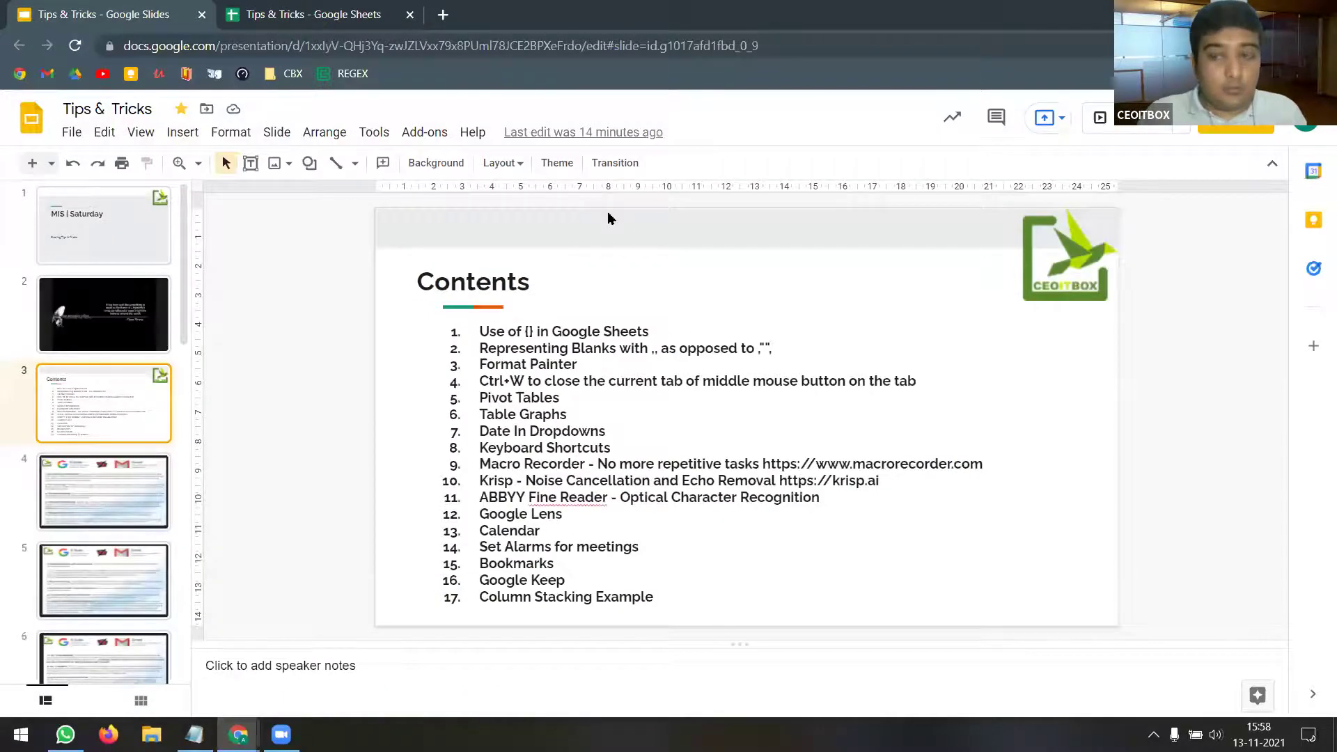
- Browse today's schedule in the Calendar side panel, then open Google Calendar in its own tab
click(1320, 179)
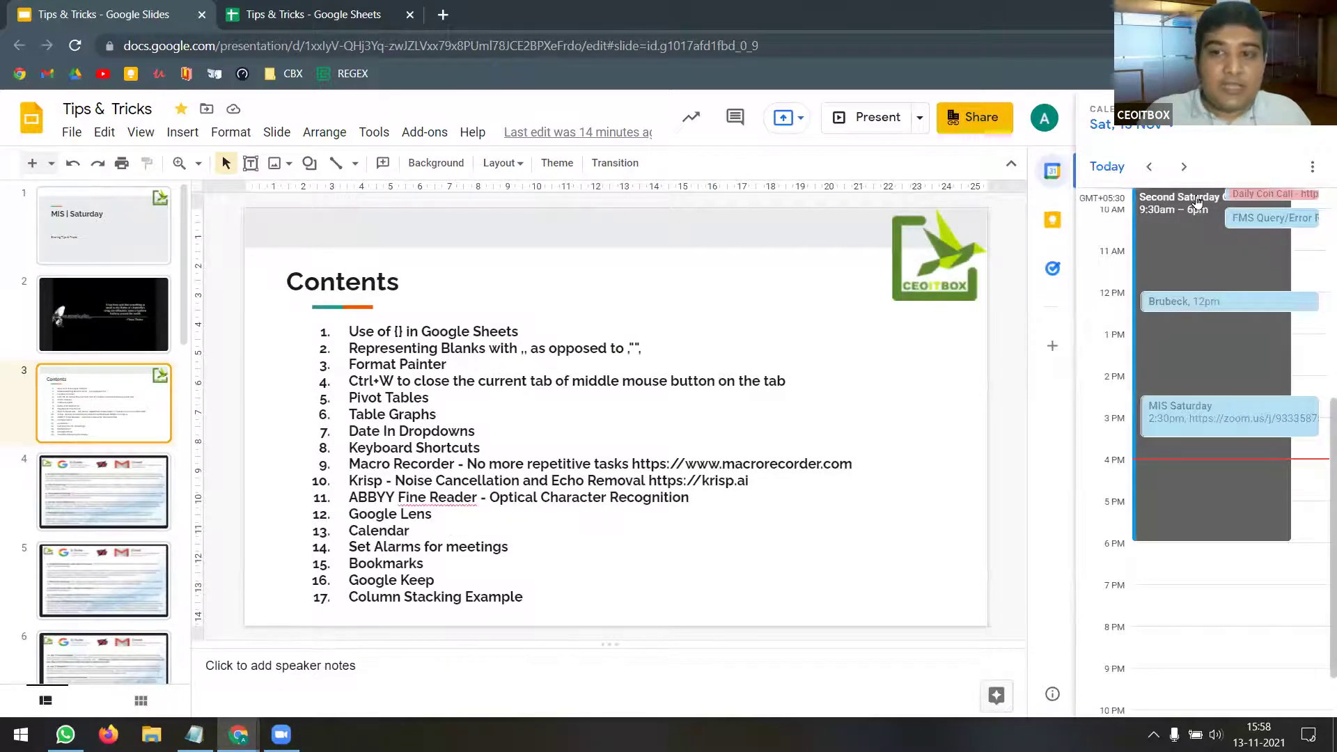
scroll(1225, 348, down, 1)
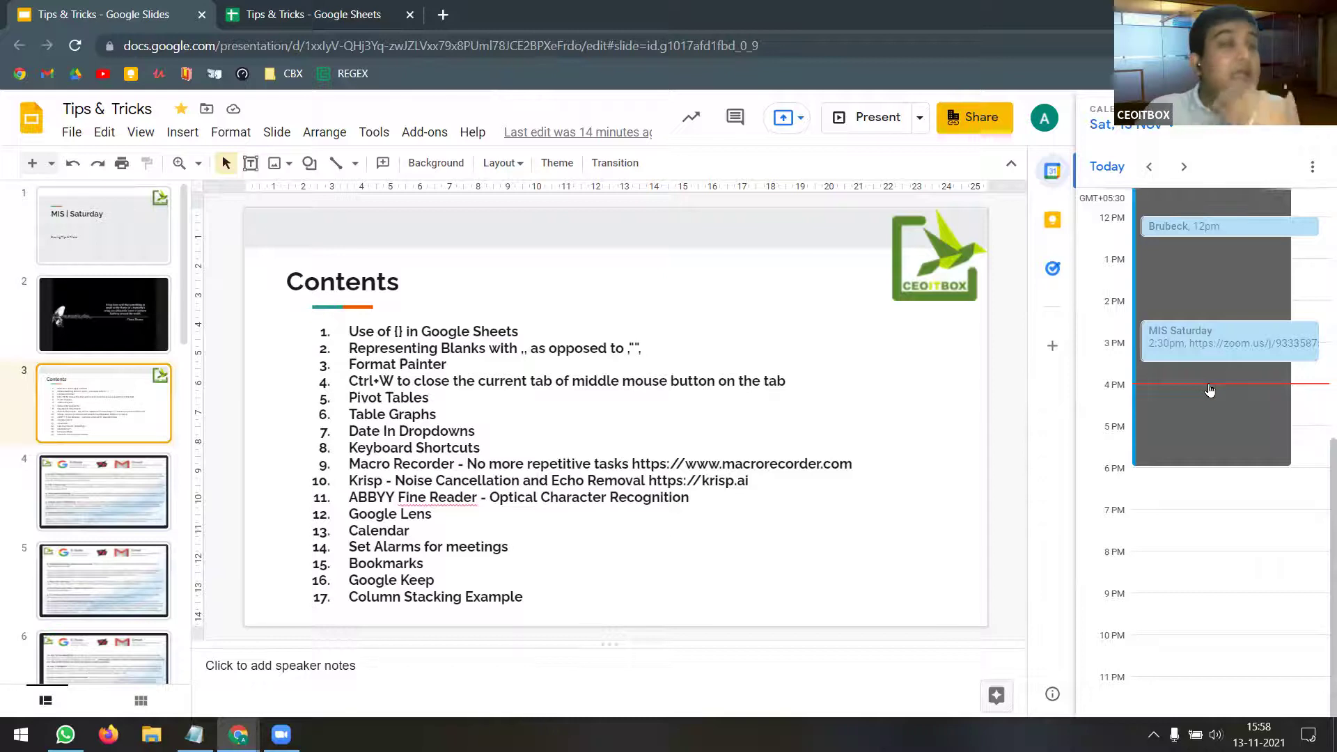
scroll(1210, 390, up, 4)
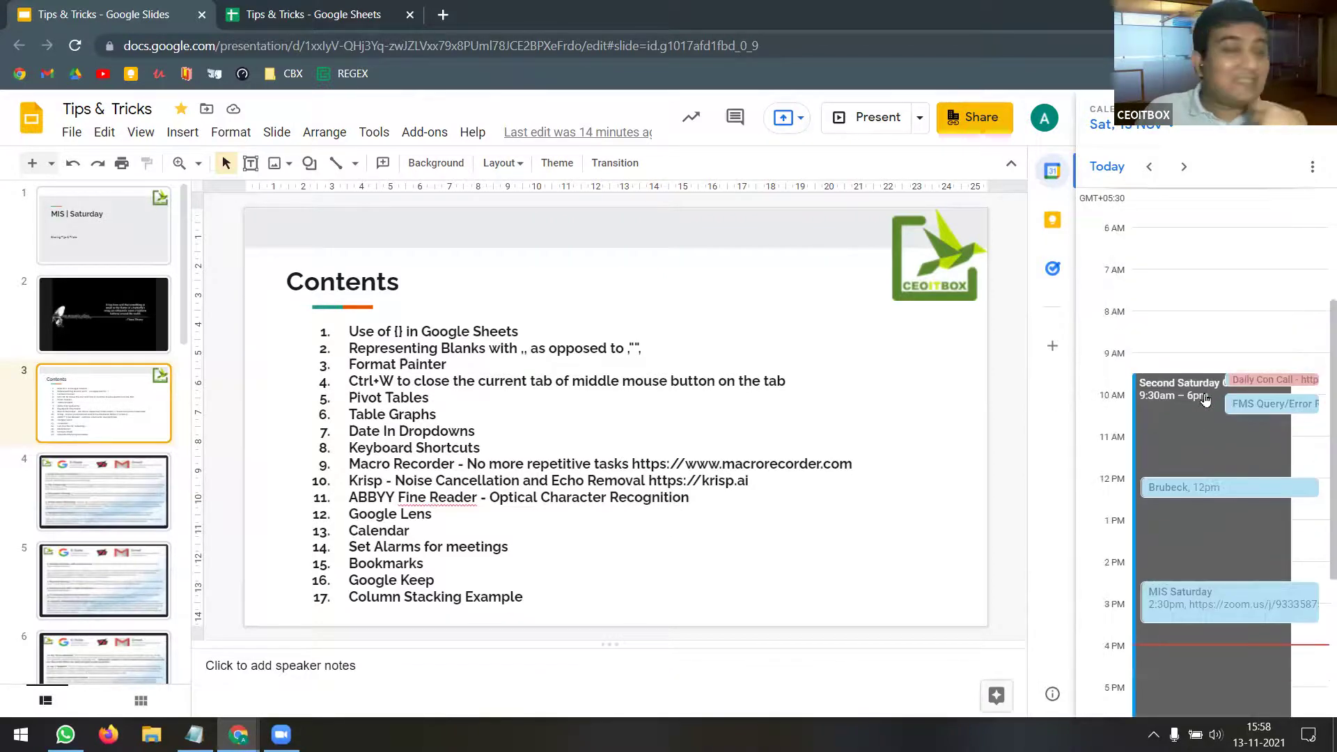
scroll(1206, 399, down, 3)
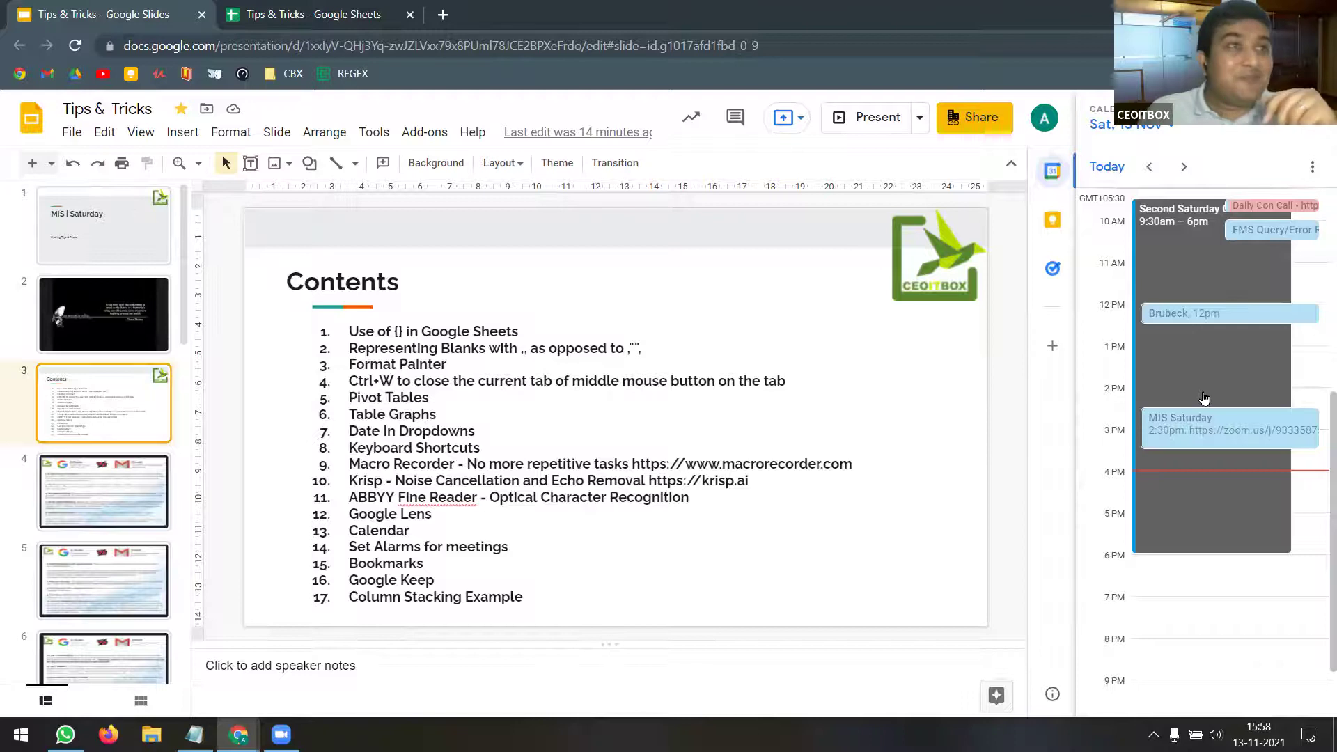
scroll(1204, 398, up, 2)
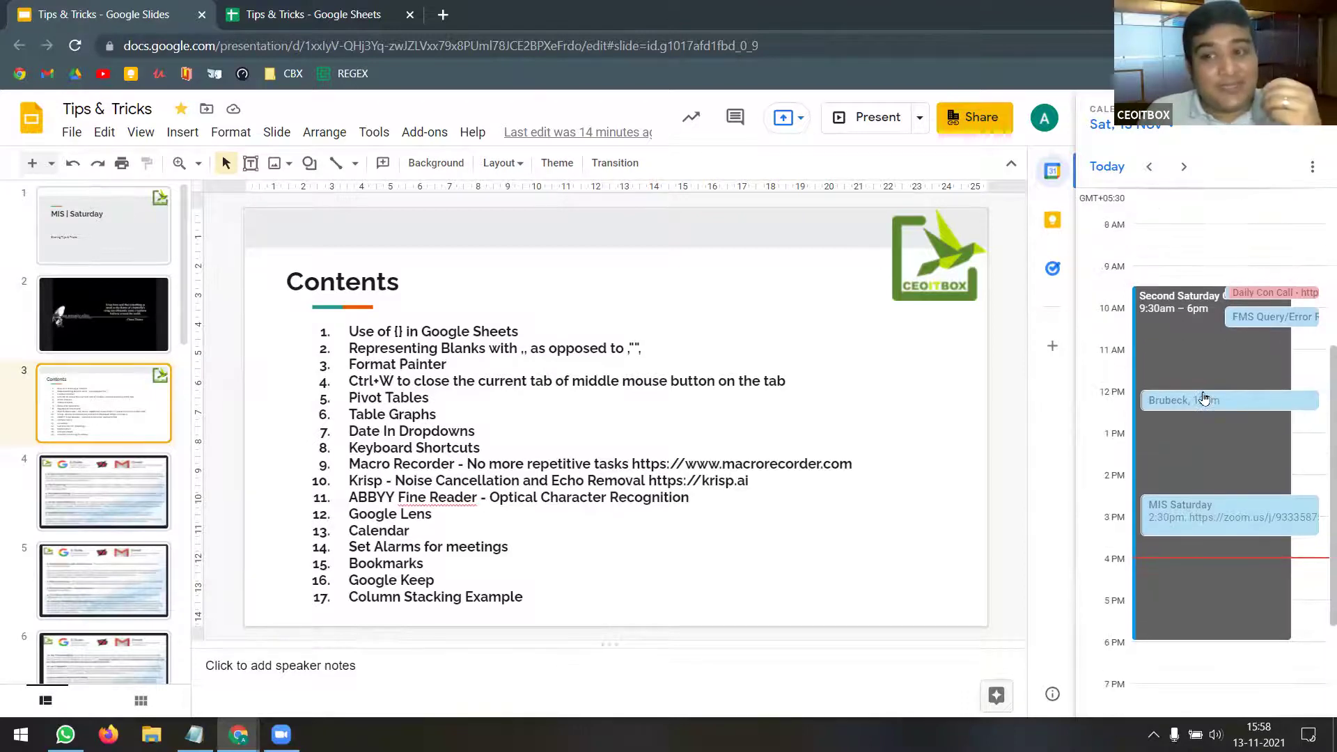
click(1203, 519)
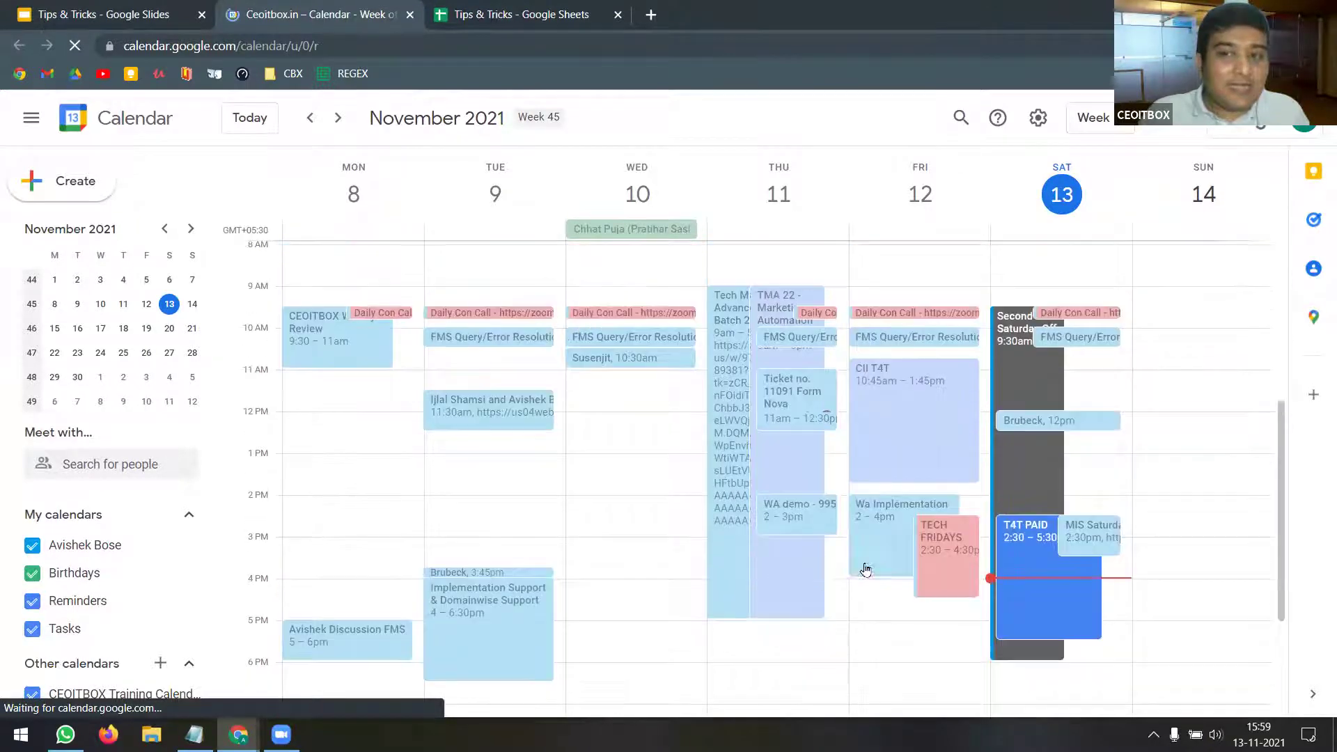
- Move to the November 15–21 week and create a Monday 11:30am–12:30pm event
click(338, 127)
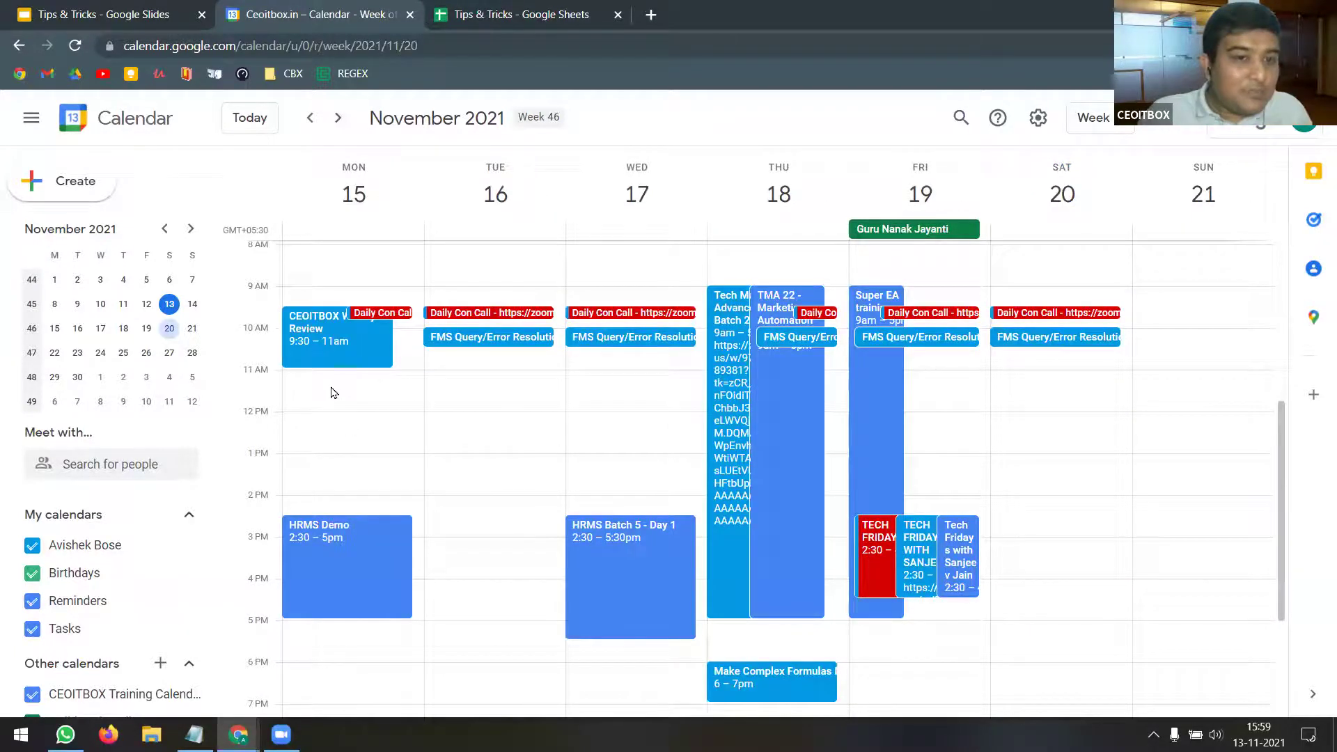
drag(333, 401, 336, 426)
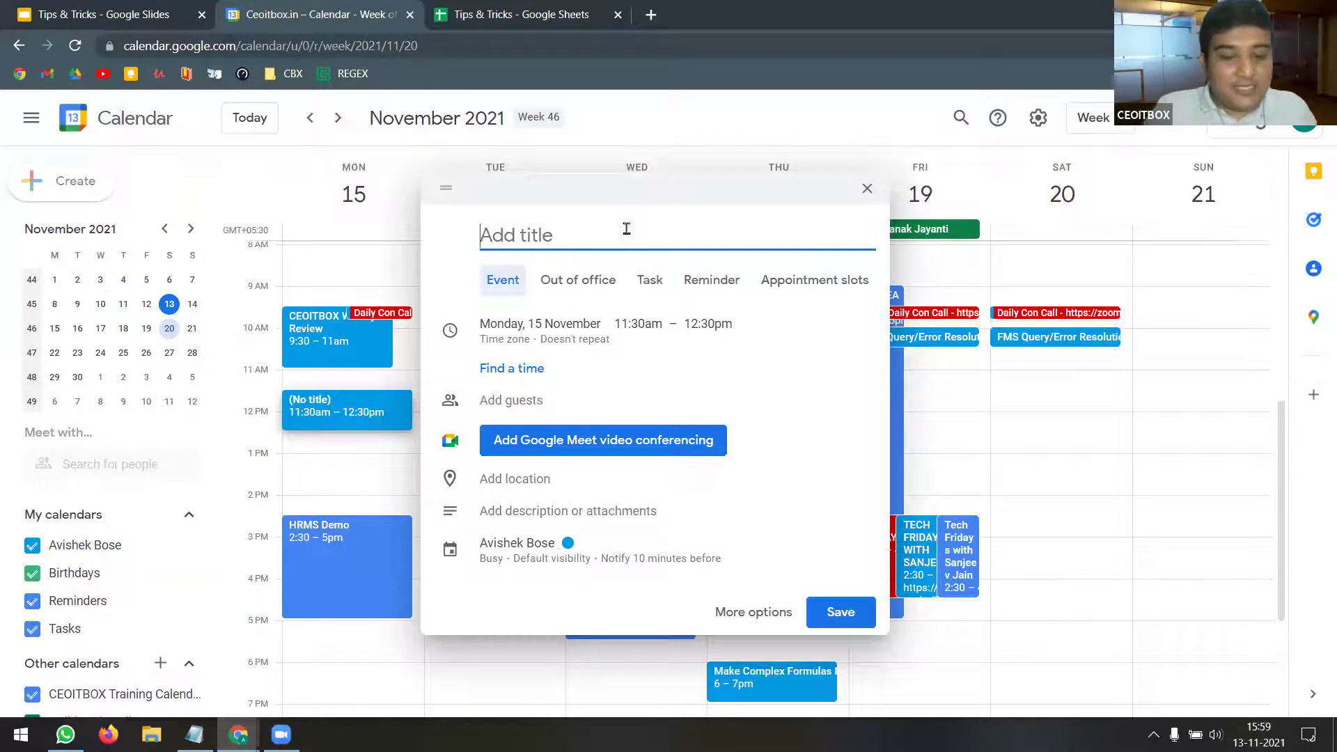
- Title the event with the contact's name and add that contact as a guest from the suggestions
text(Ijlal Ji)
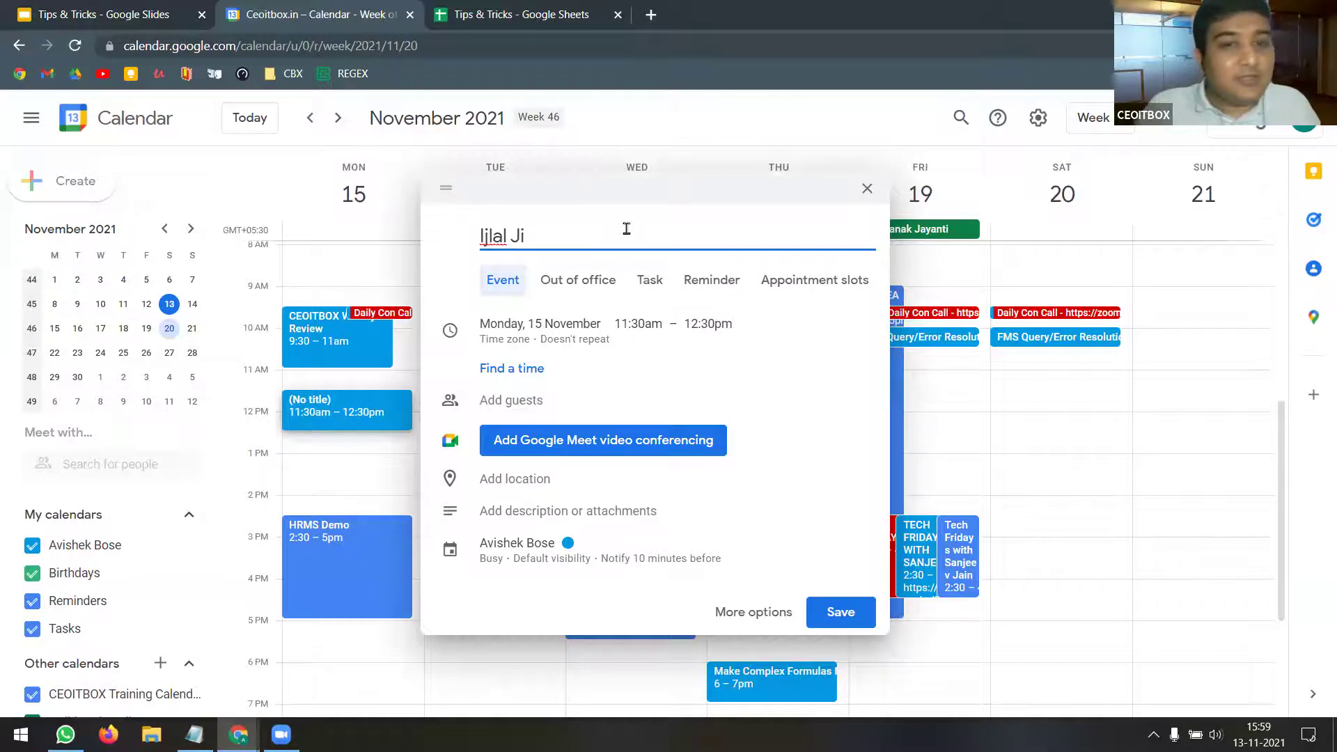
click(553, 400)
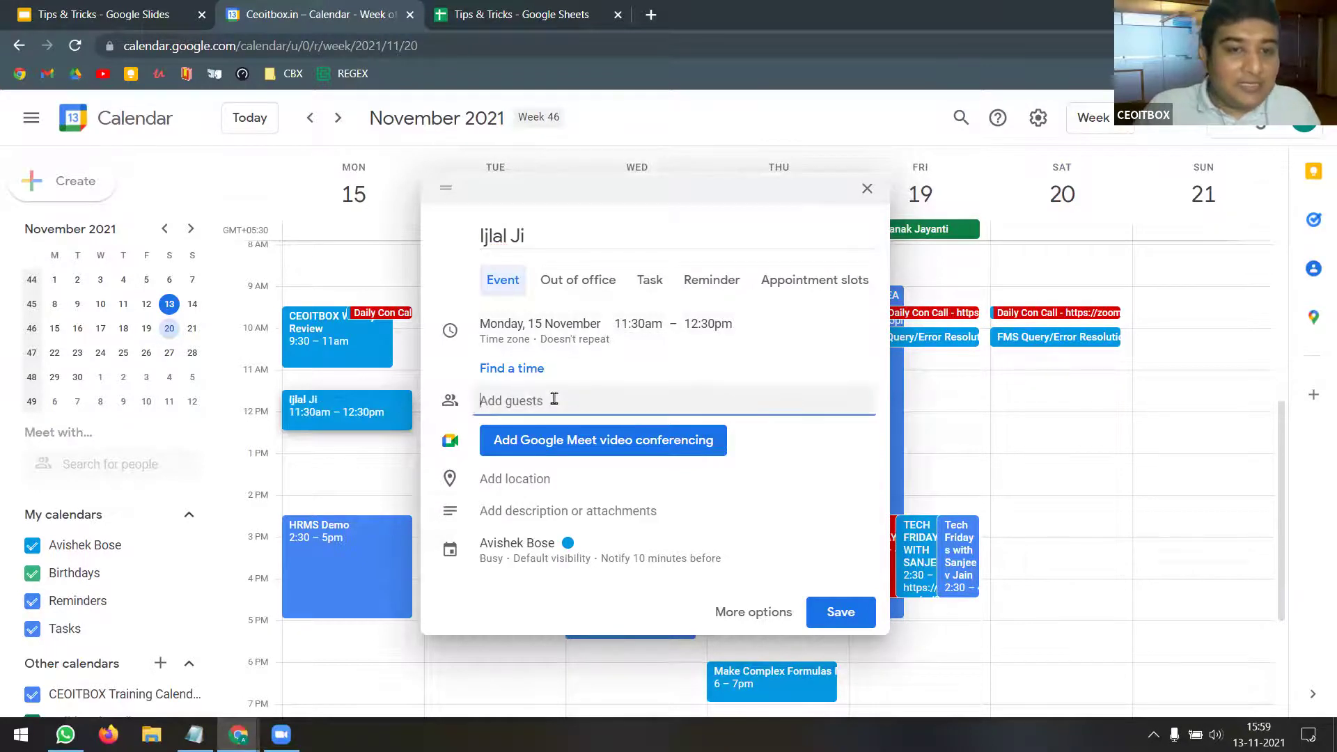
text(ijal)
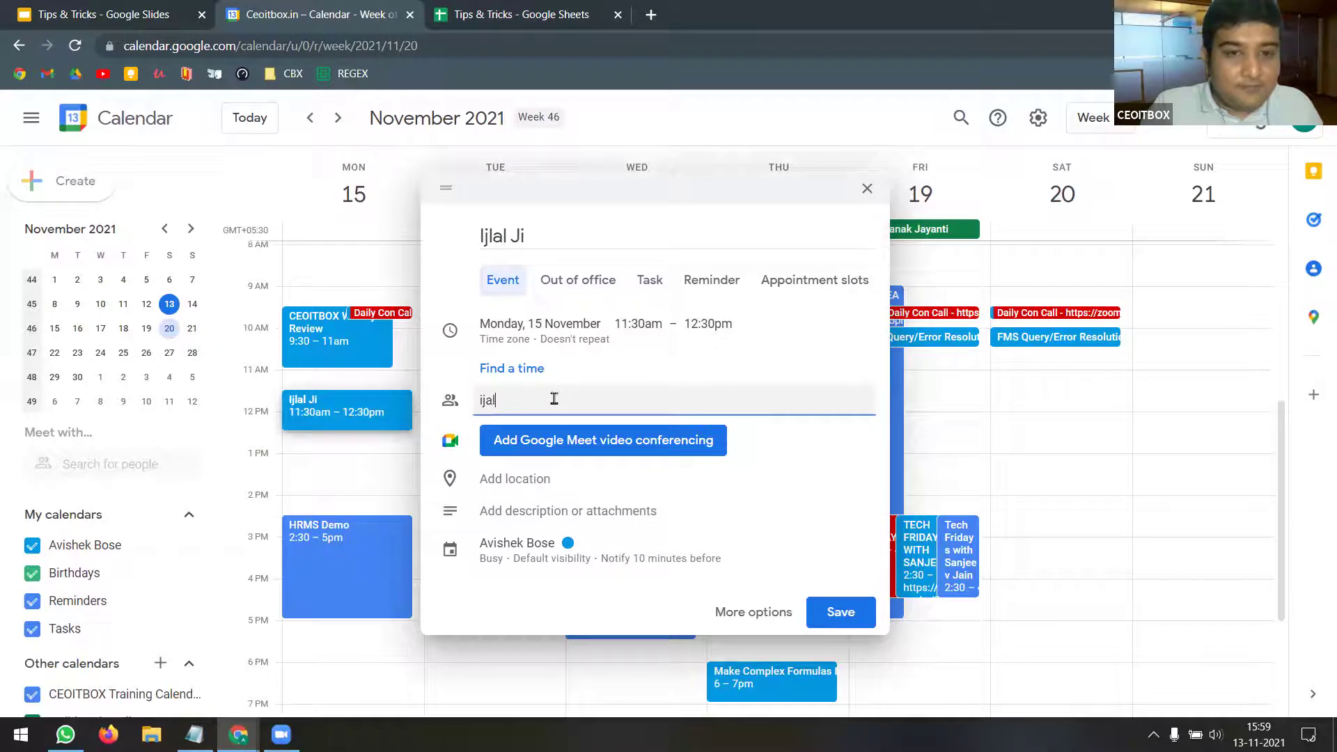
key(BackSpace)
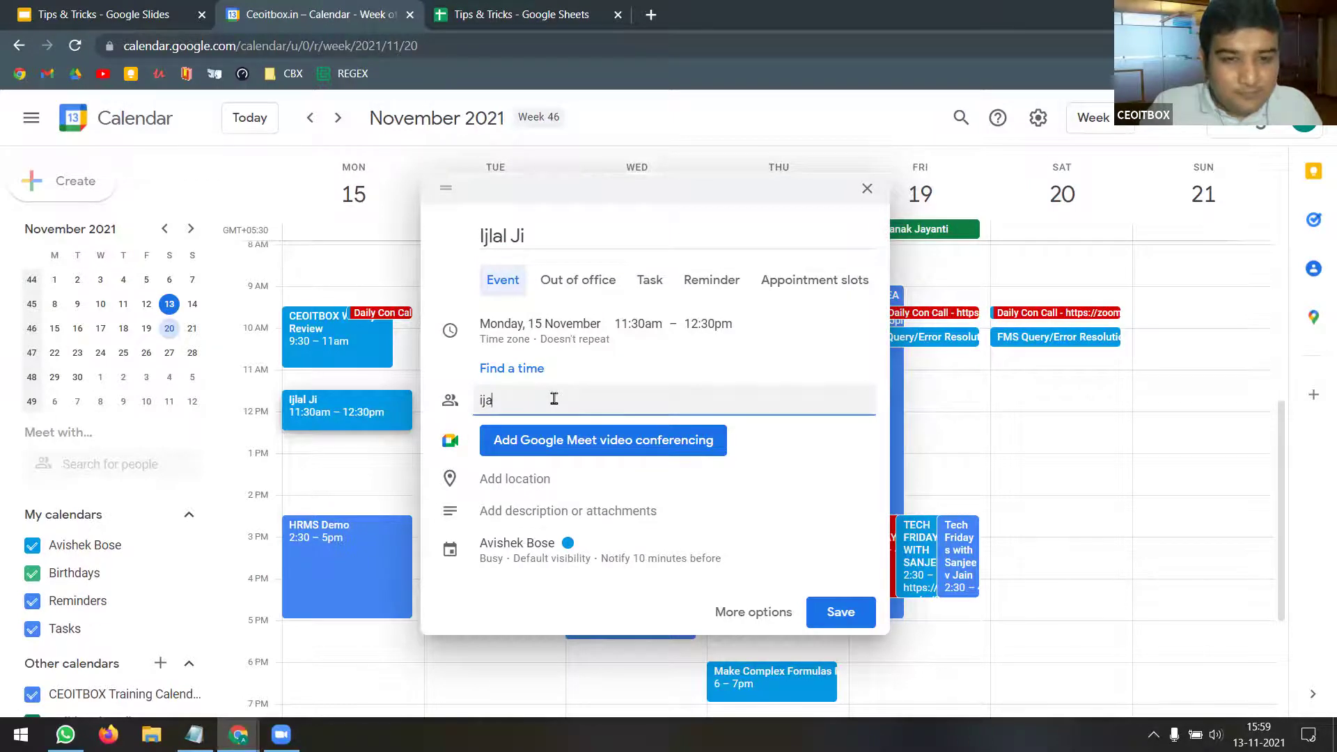
key(BackSpace)
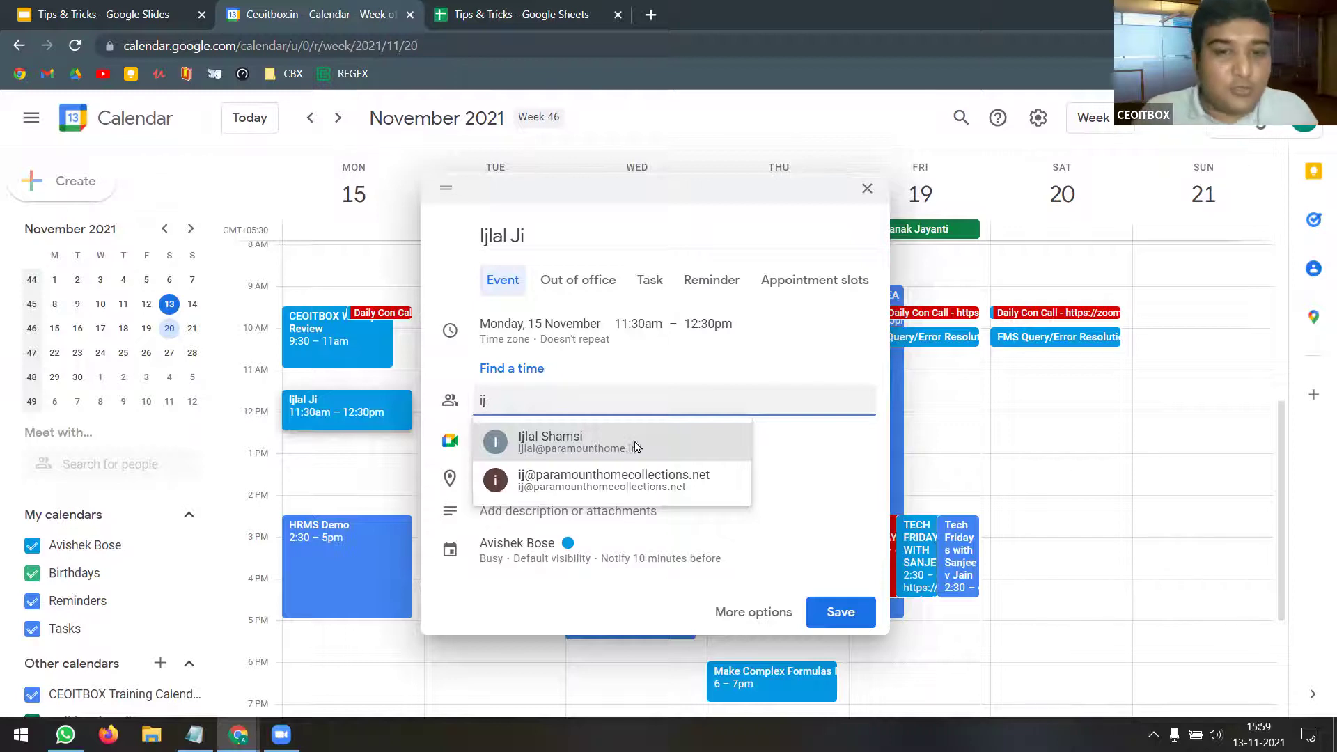
click(634, 445)
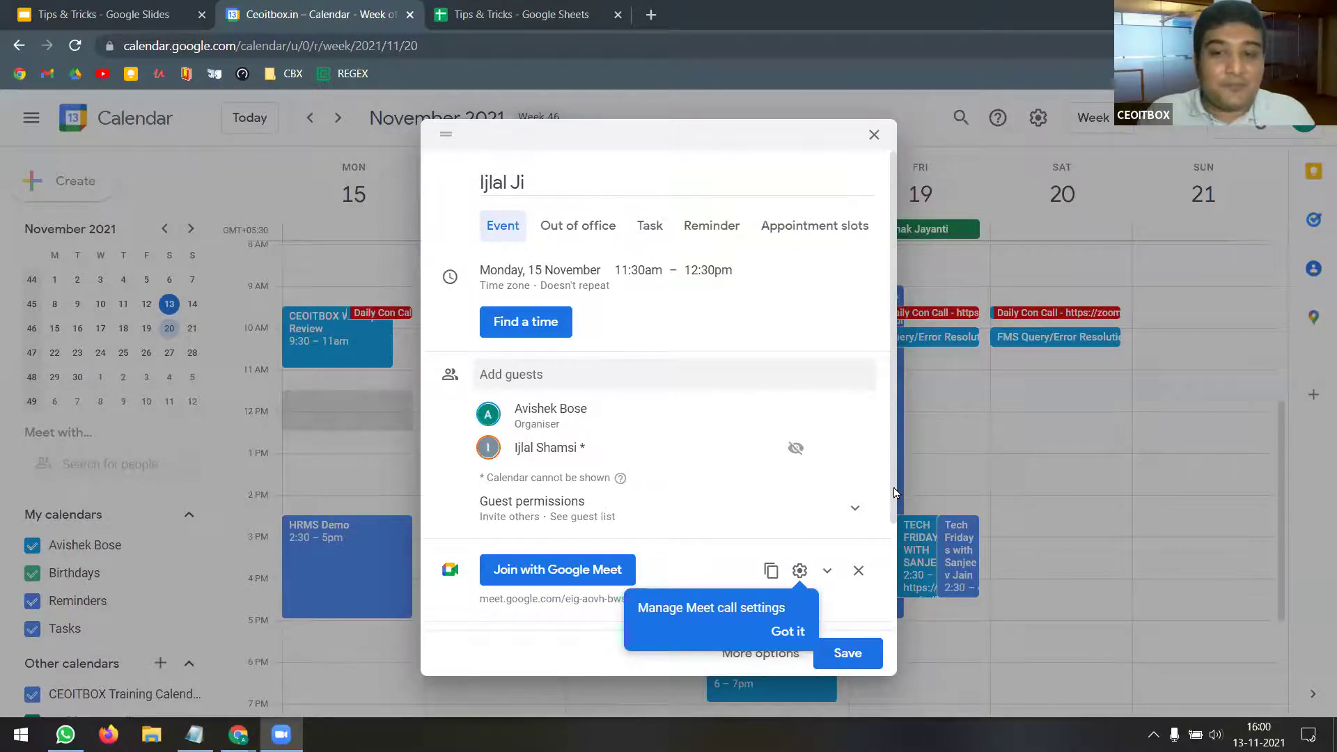
- Save the Monday 11:30am–12:30pm meeting and send invitations to every guest, including the external one
click(895, 508)
scroll(696, 543, down, 2)
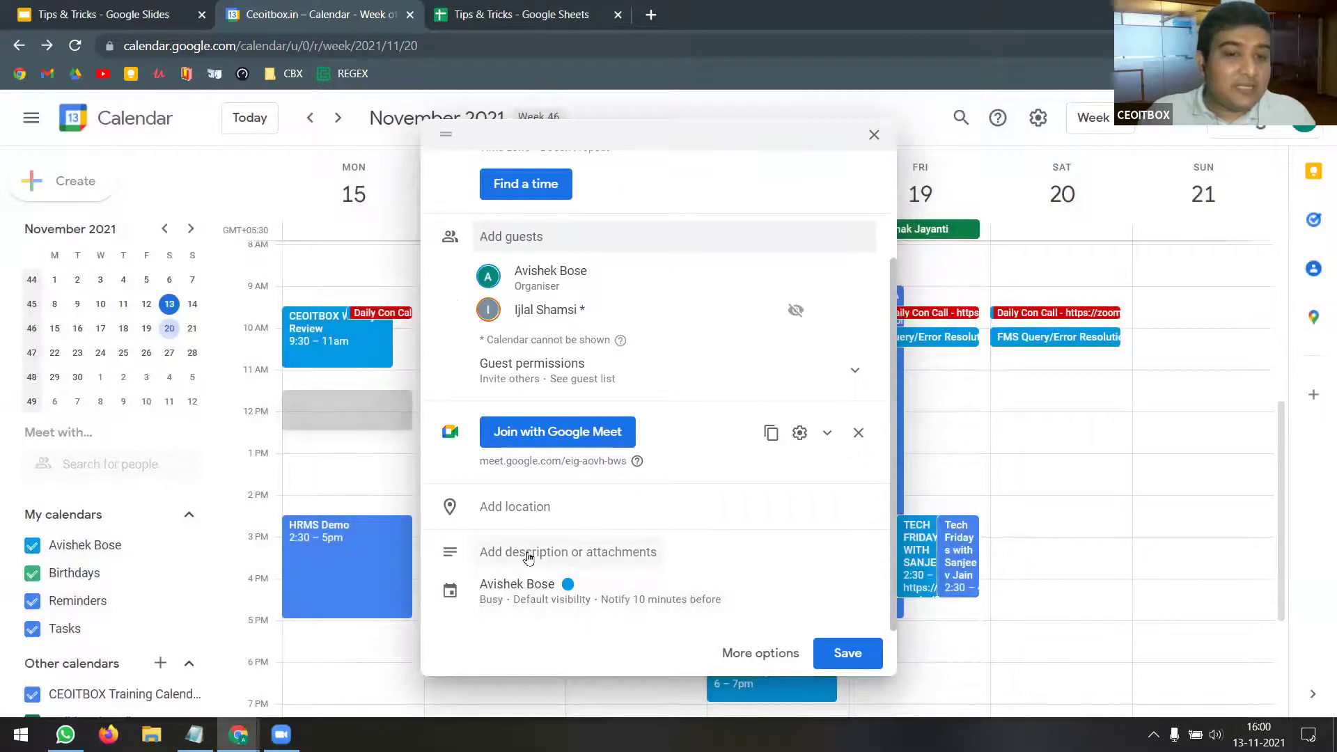
click(858, 654)
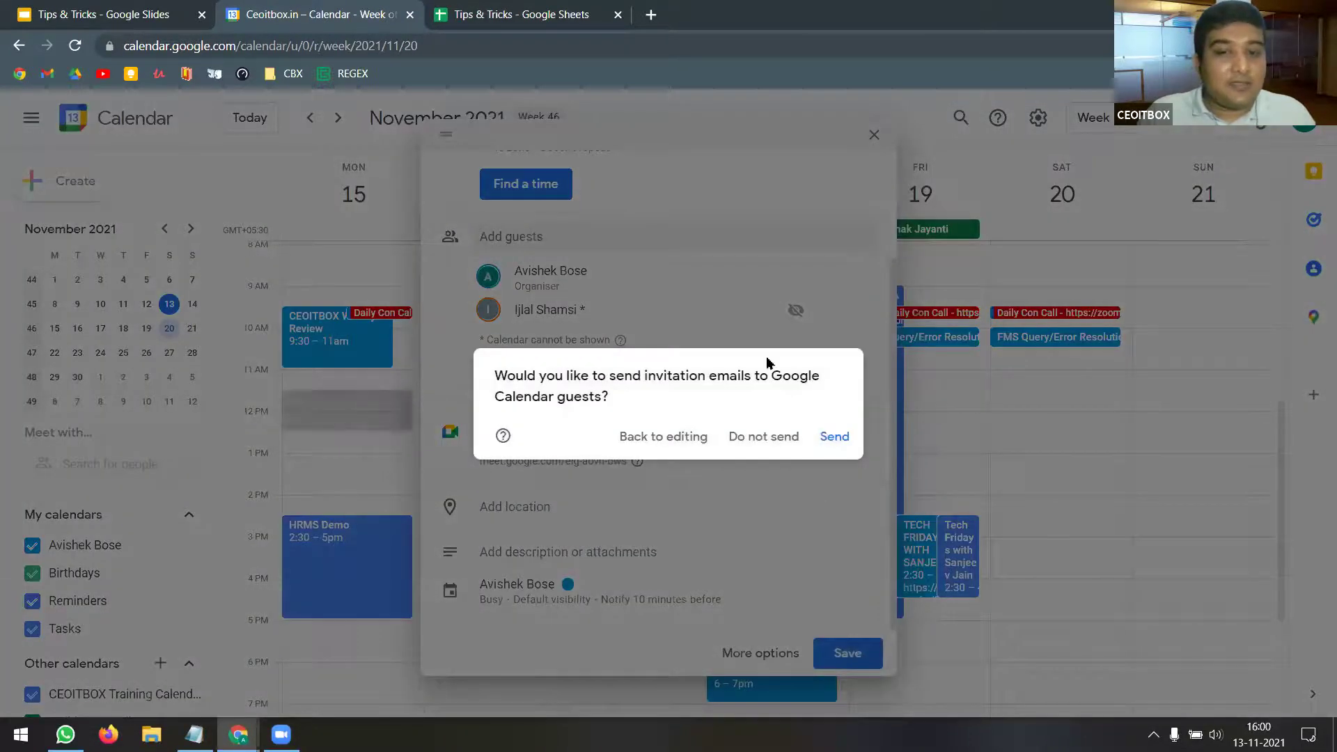
click(843, 440)
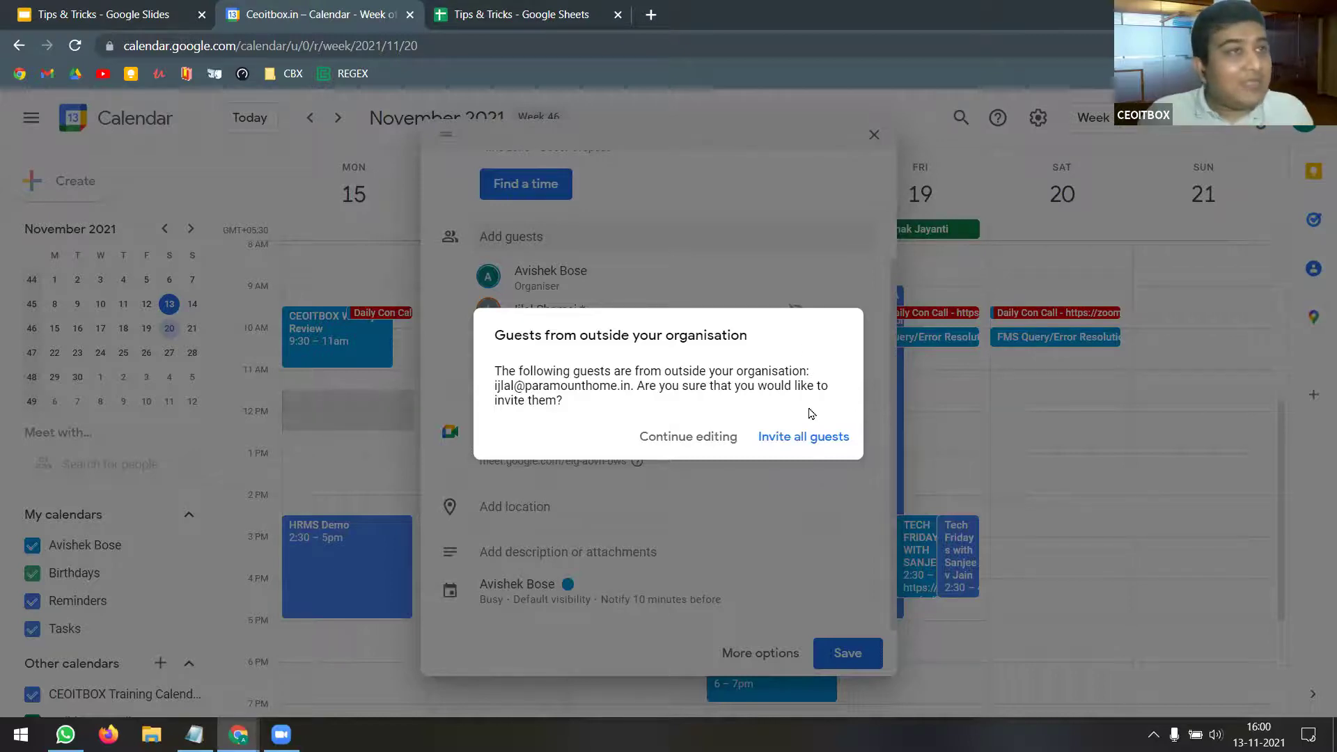
click(812, 438)
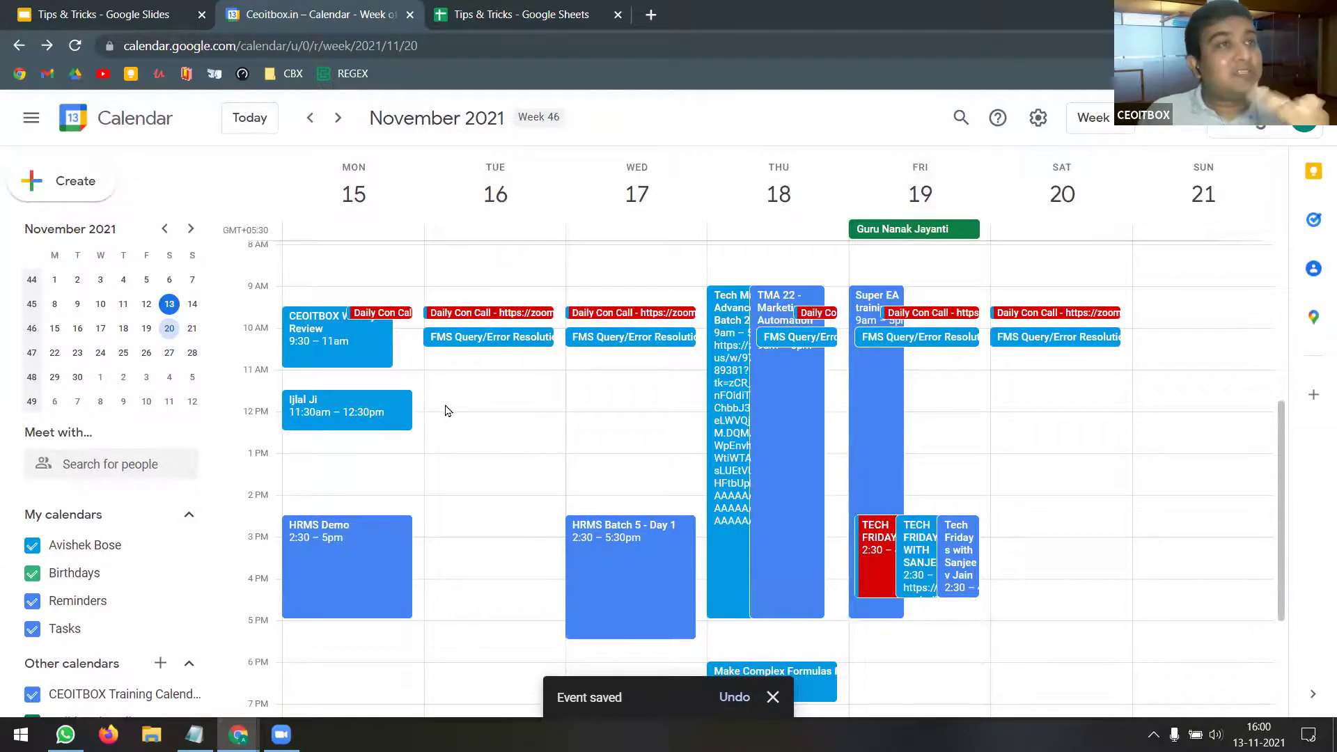
- Change the Monday 11:30am meeting to end at 12:00pm, save, and send guests update emails
click(369, 418)
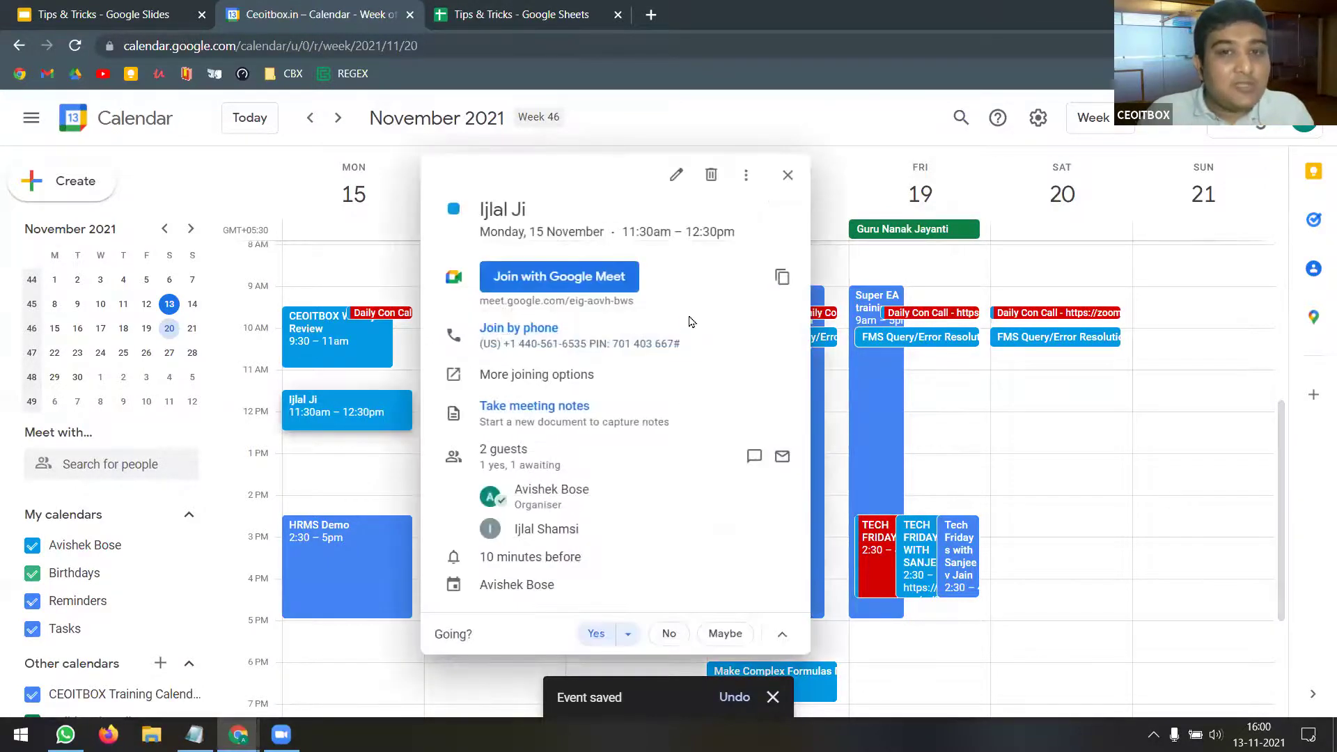
click(676, 174)
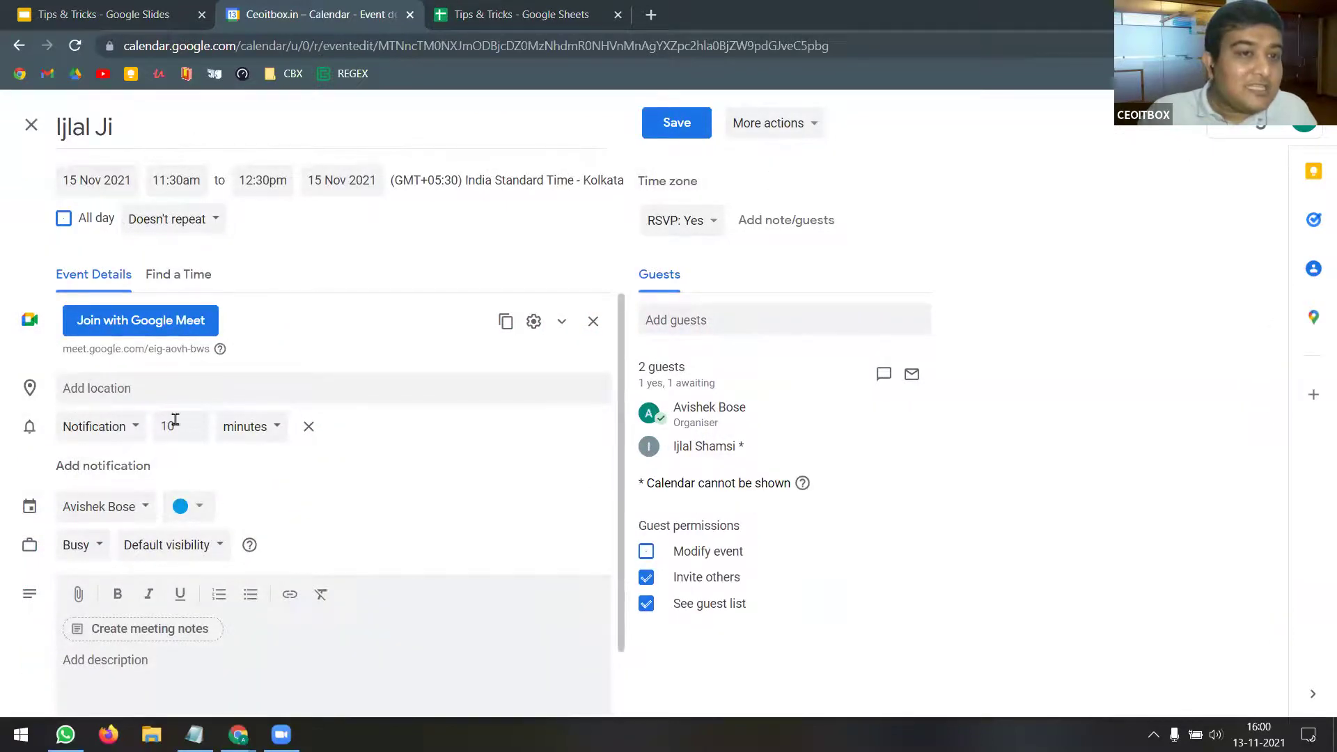
click(278, 185)
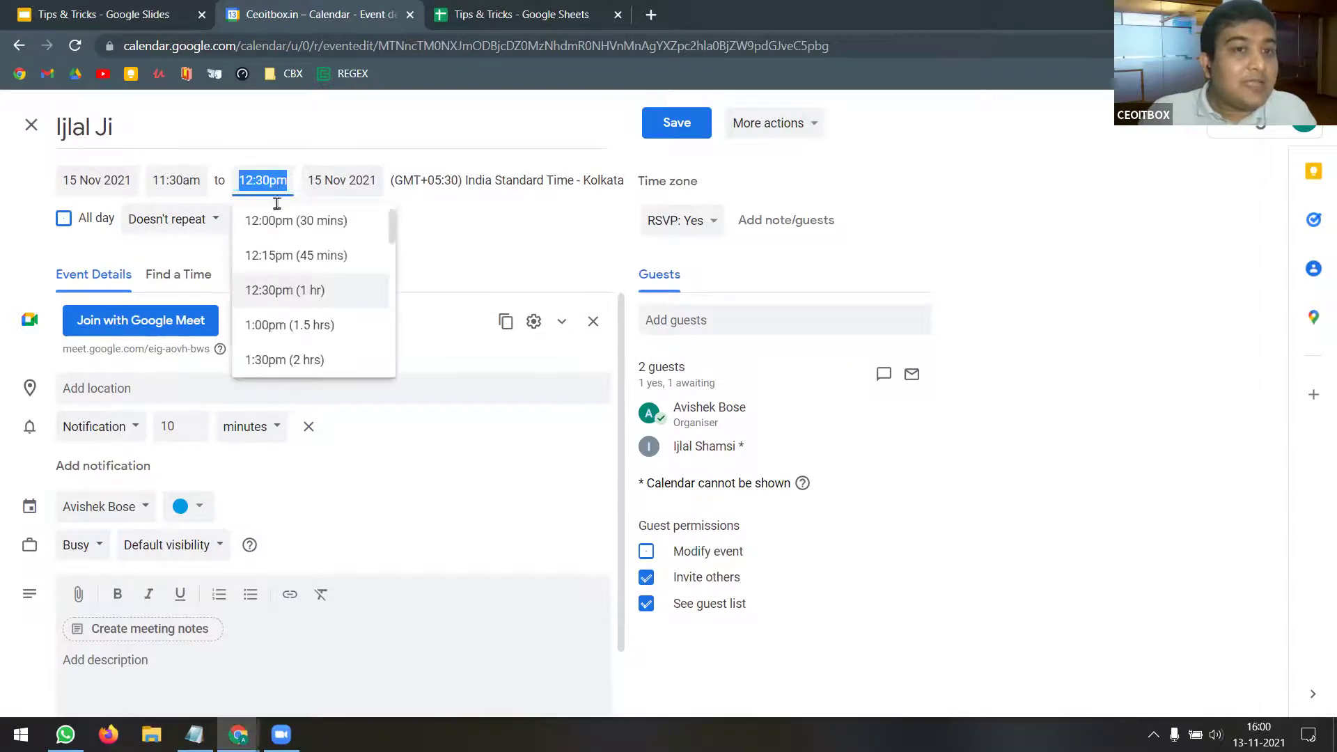
click(329, 221)
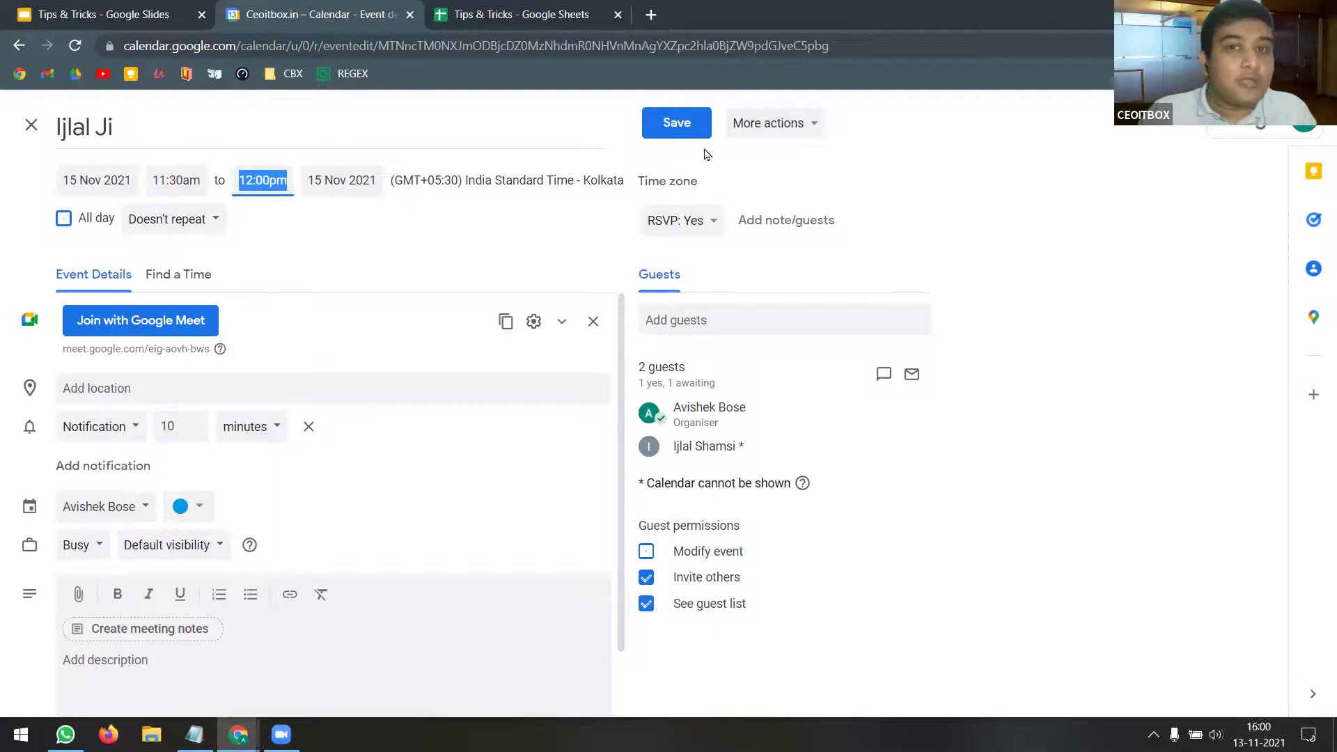
click(704, 128)
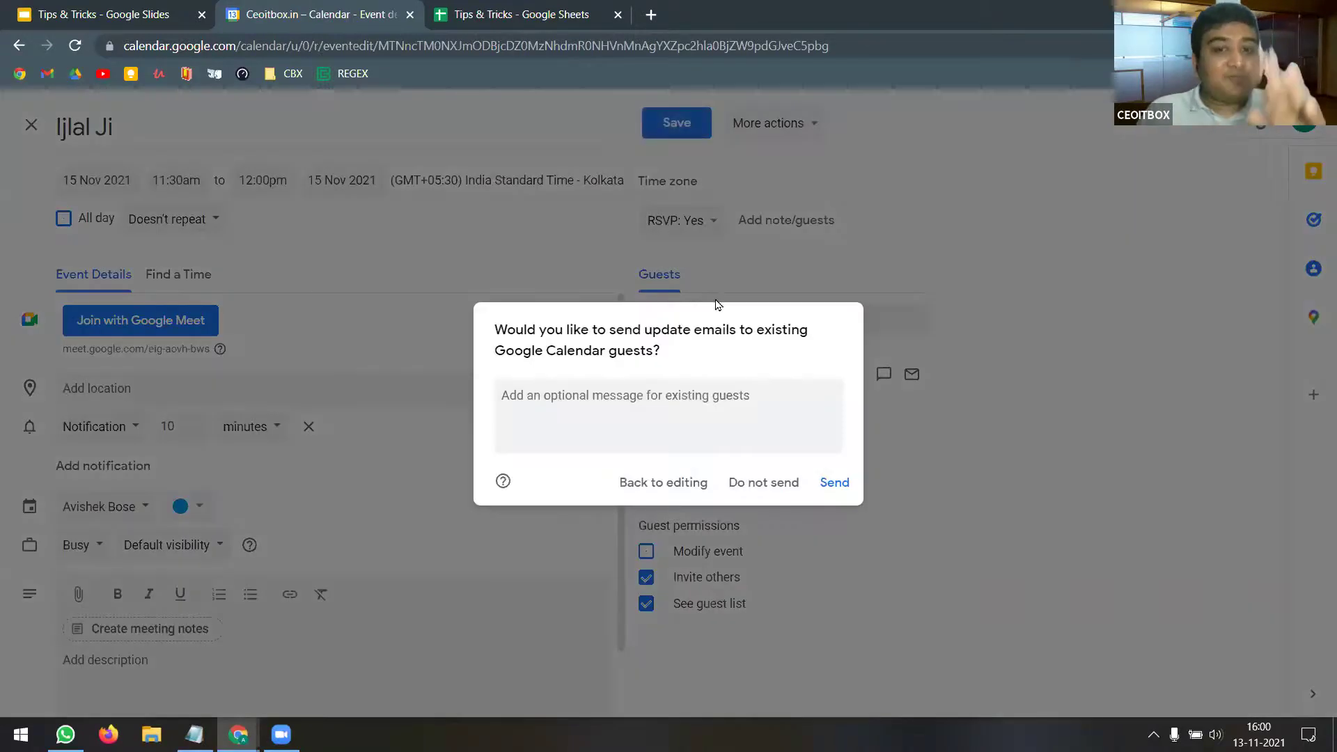
click(833, 482)
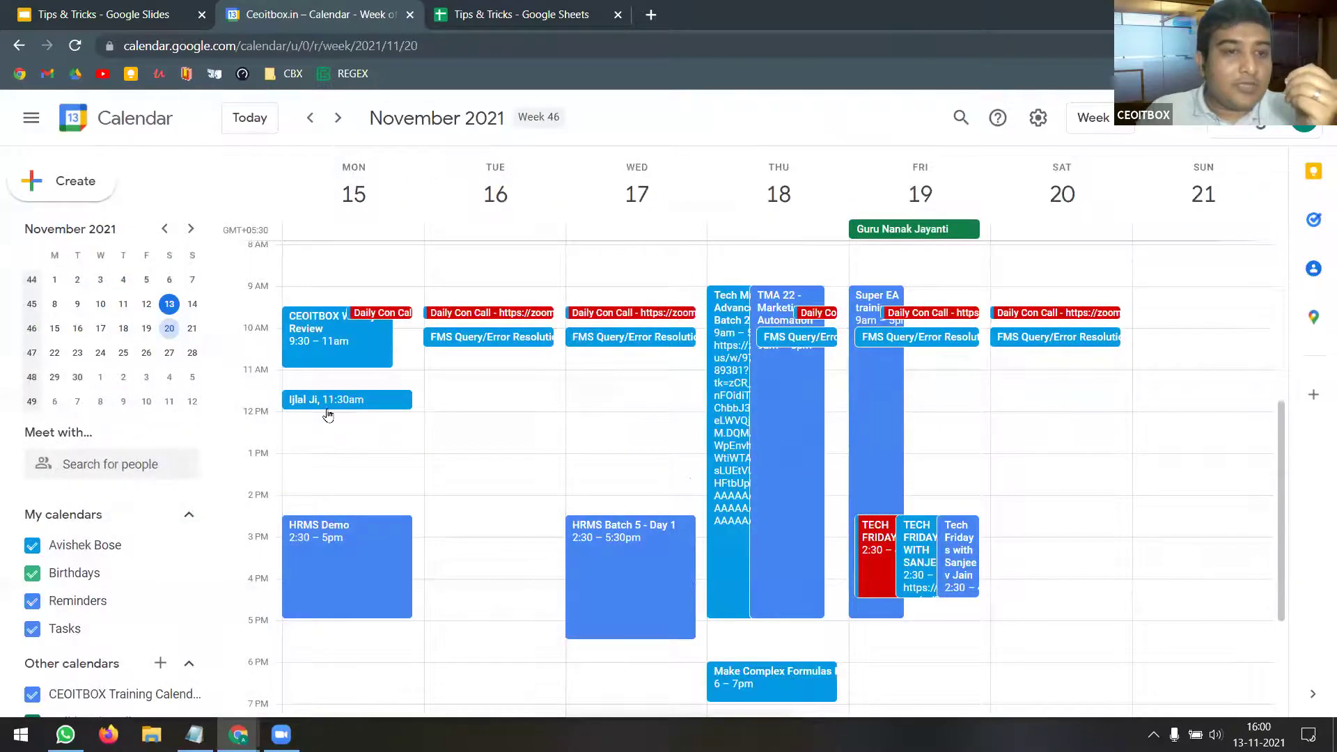
- Delete the Monday 15 November 11:30am meeting and dismiss the cancellation prompt and popup
click(362, 402)
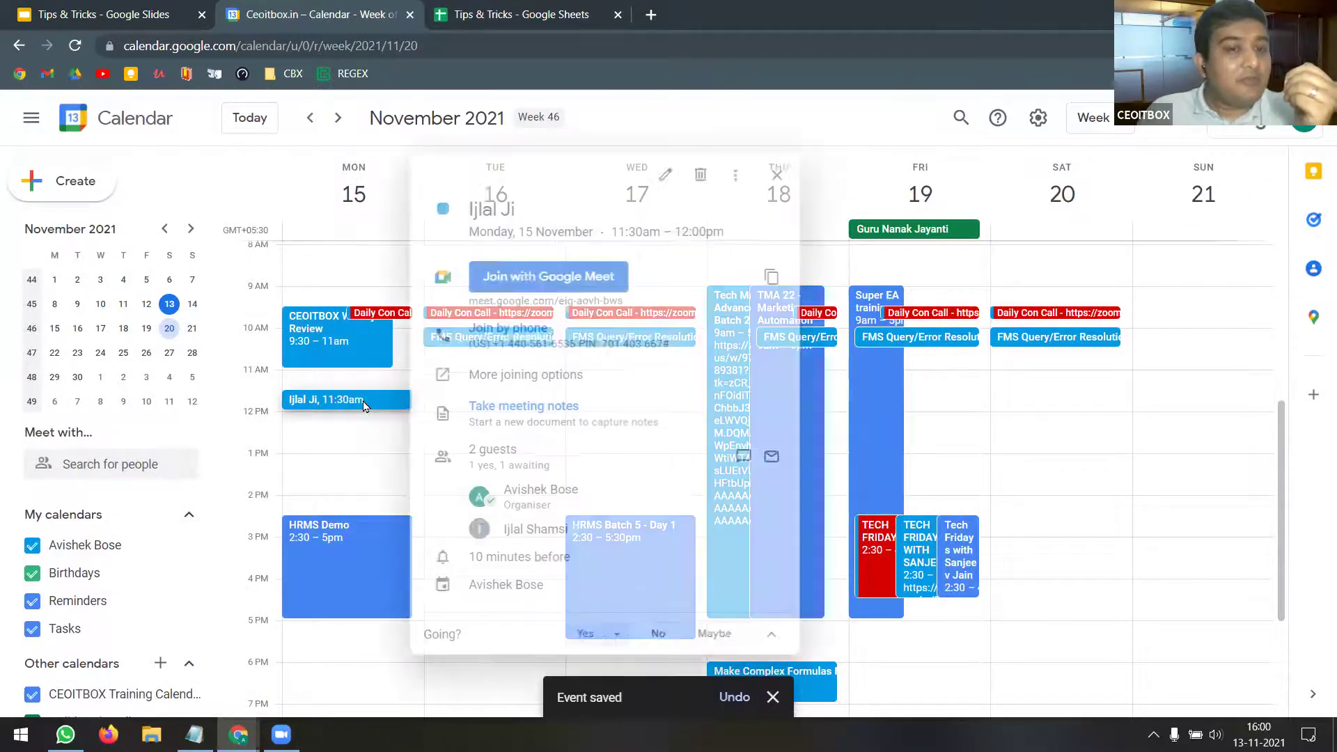
click(711, 177)
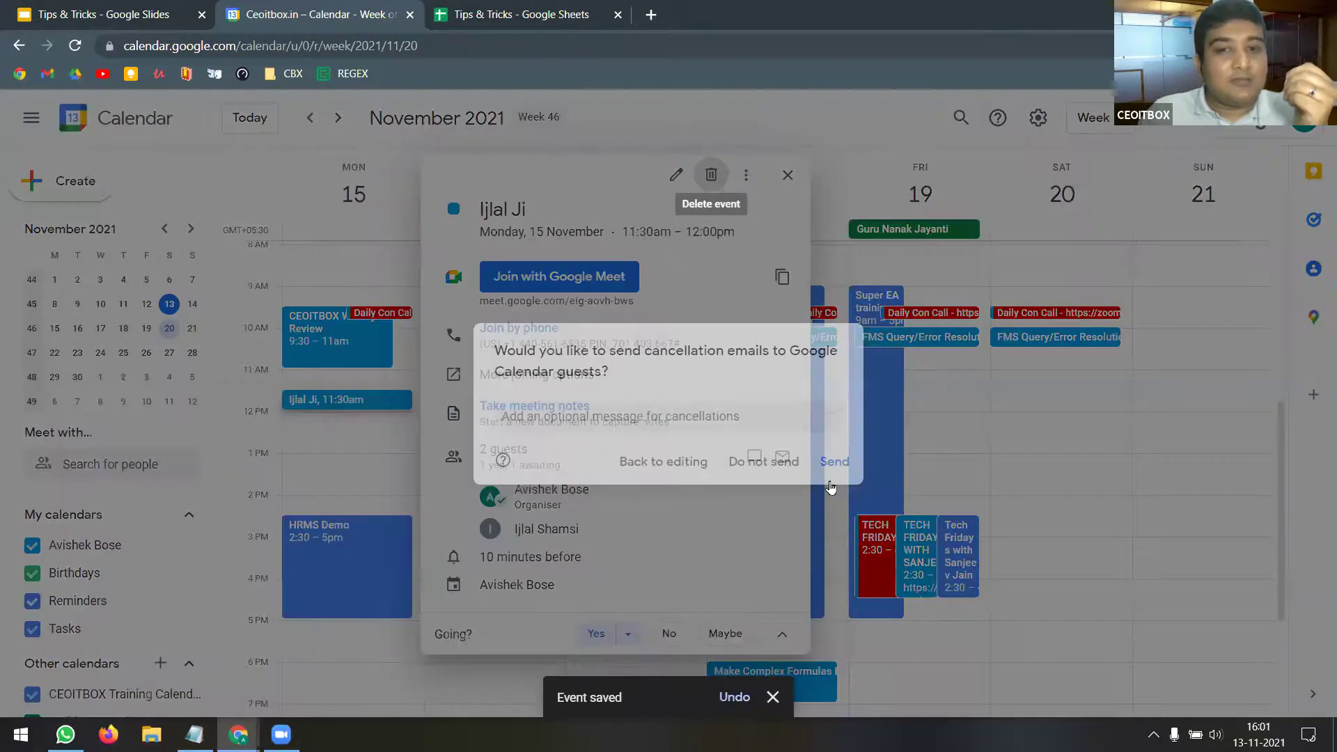
key(Escape)
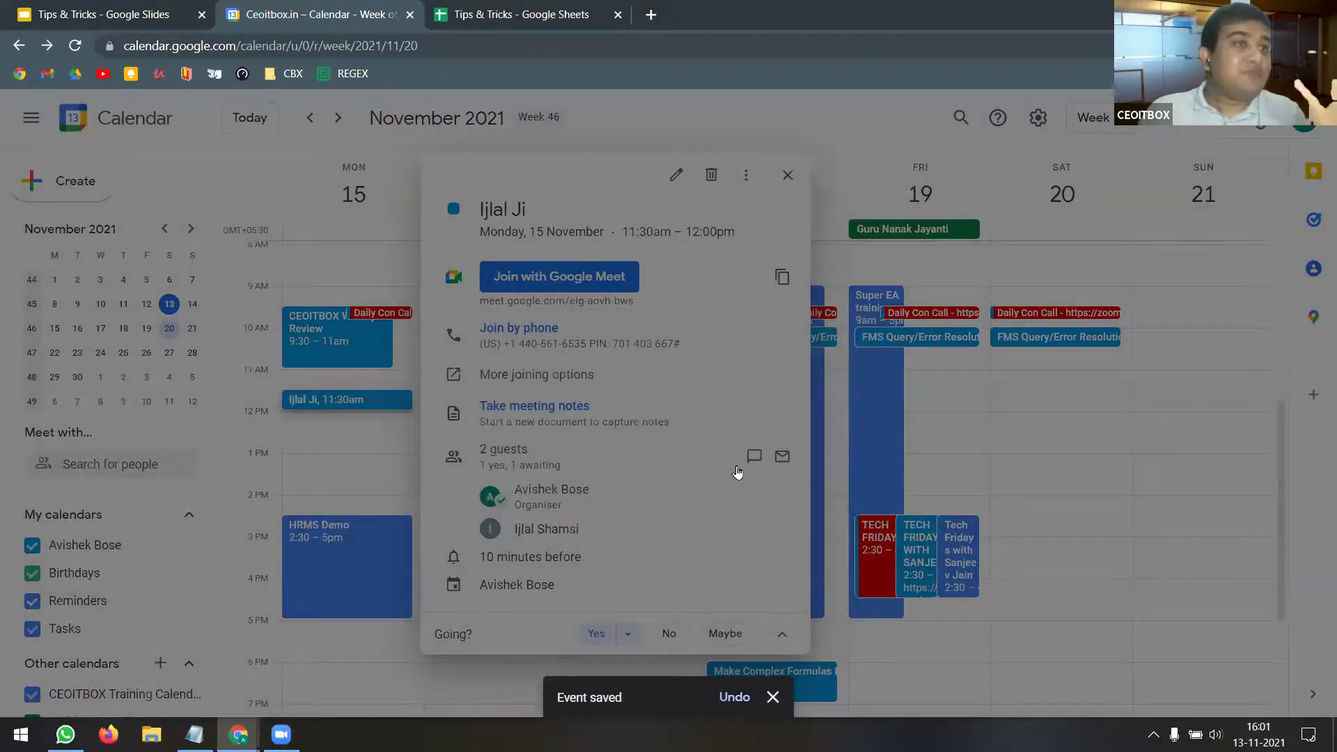
key(Escape)
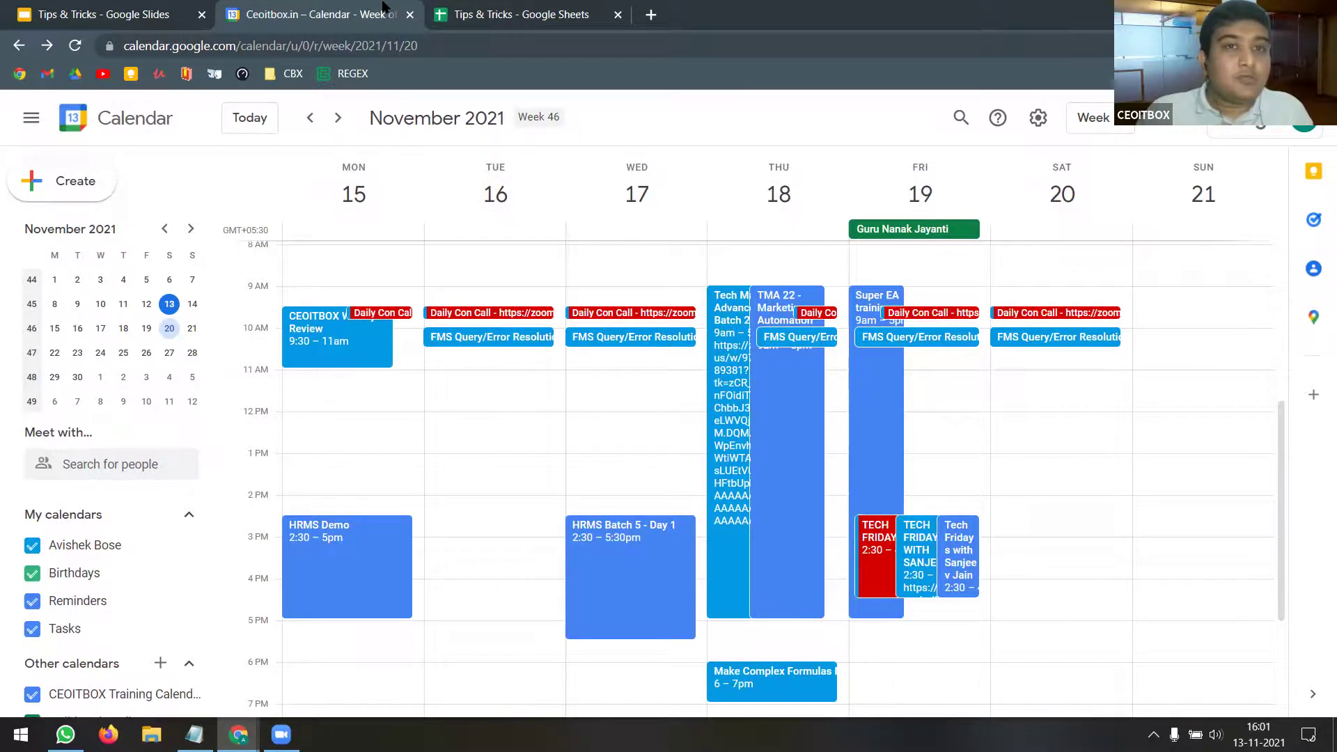
- Close the Calendar tab and highlight 'Set Alarms for meetings' on the Contents slide
click(409, 14)
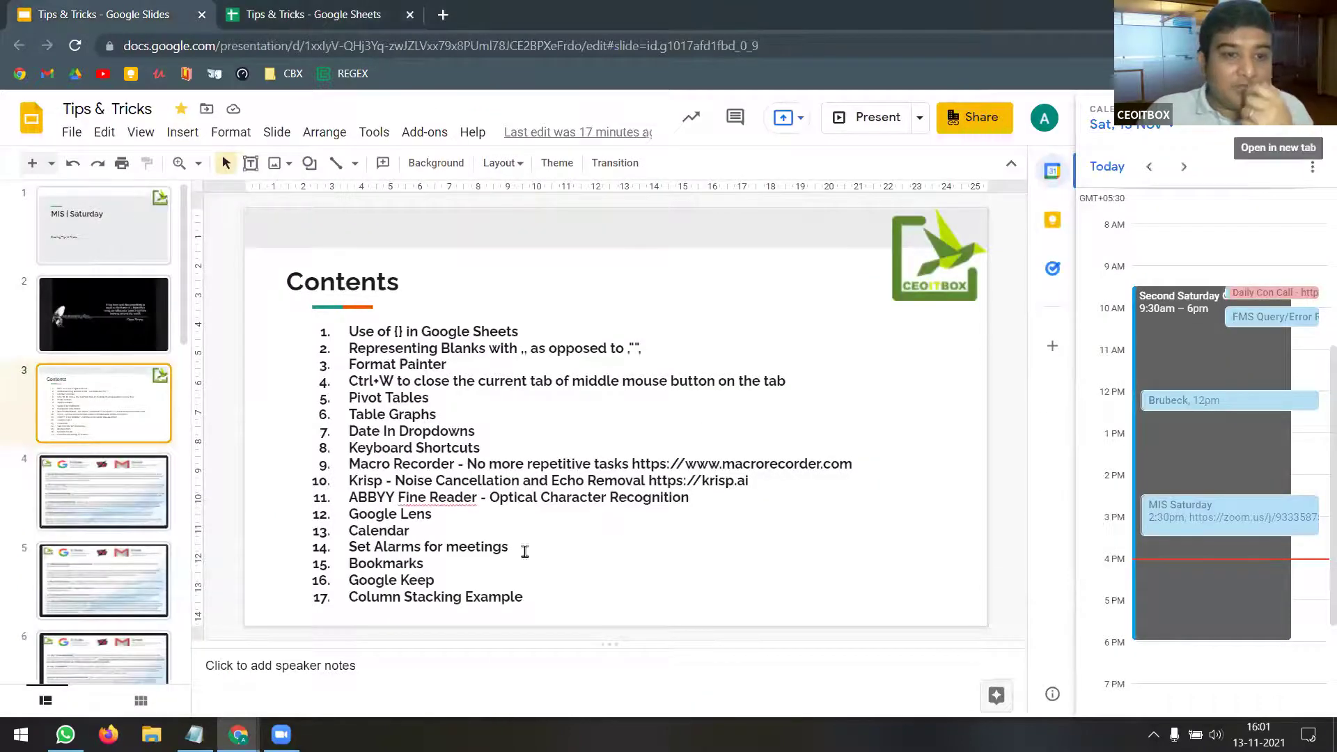
drag(515, 548, 343, 548)
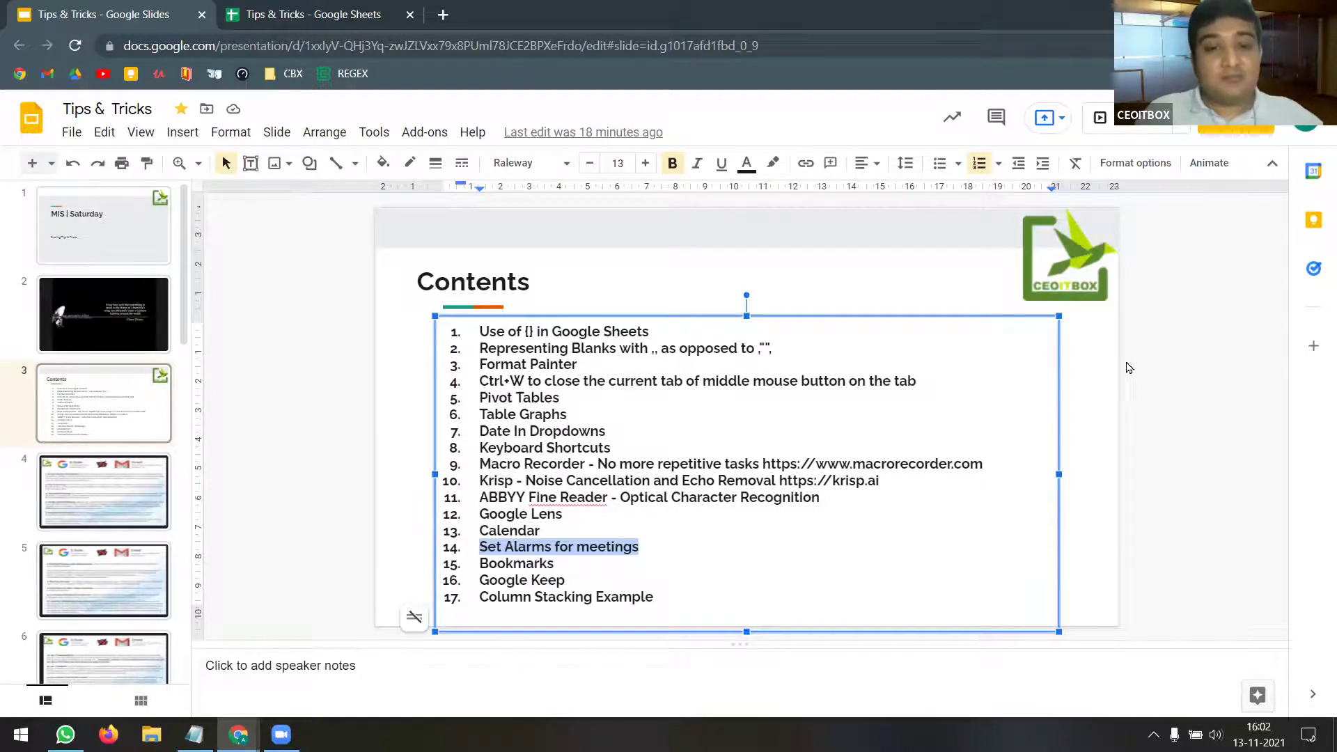
- Highlight the Bookmarks, Google Keep and Column Stacking Example items, then present the deck full screen
double_click(557, 567)
drag(583, 579, 487, 580)
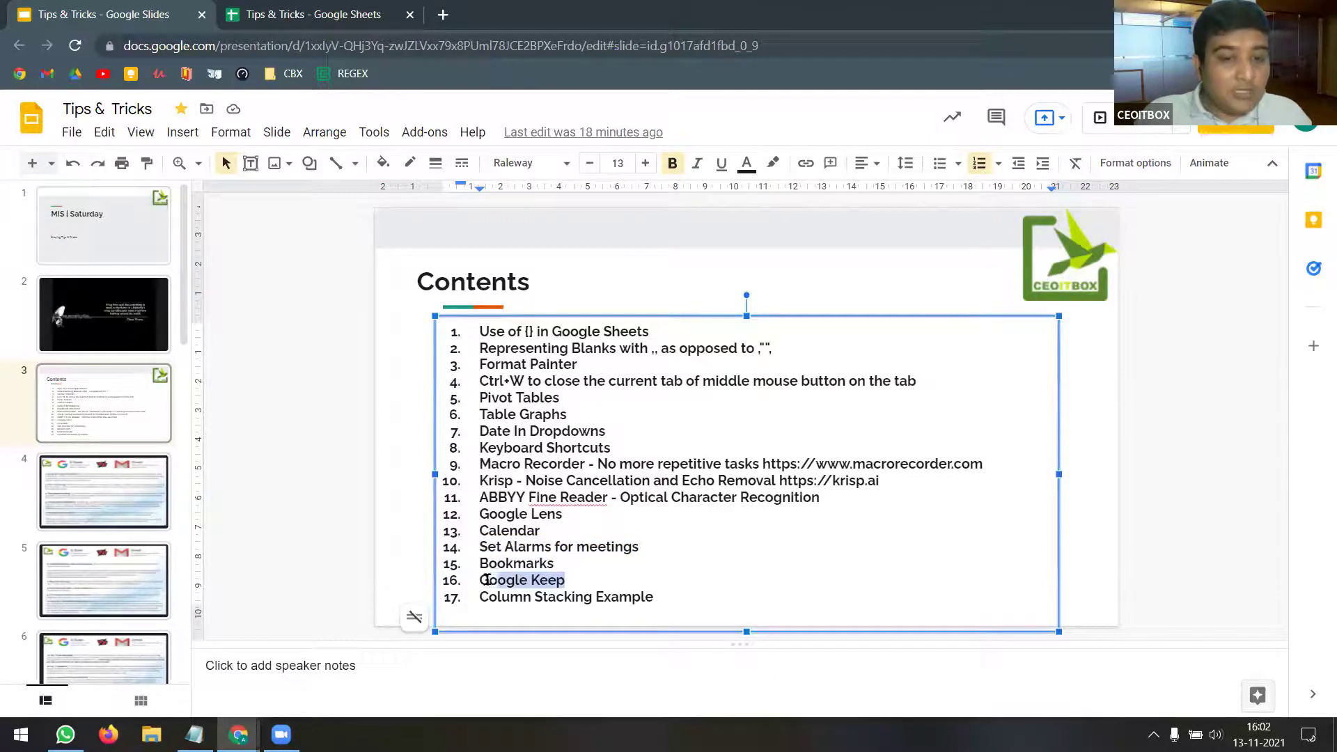
drag(672, 596, 480, 600)
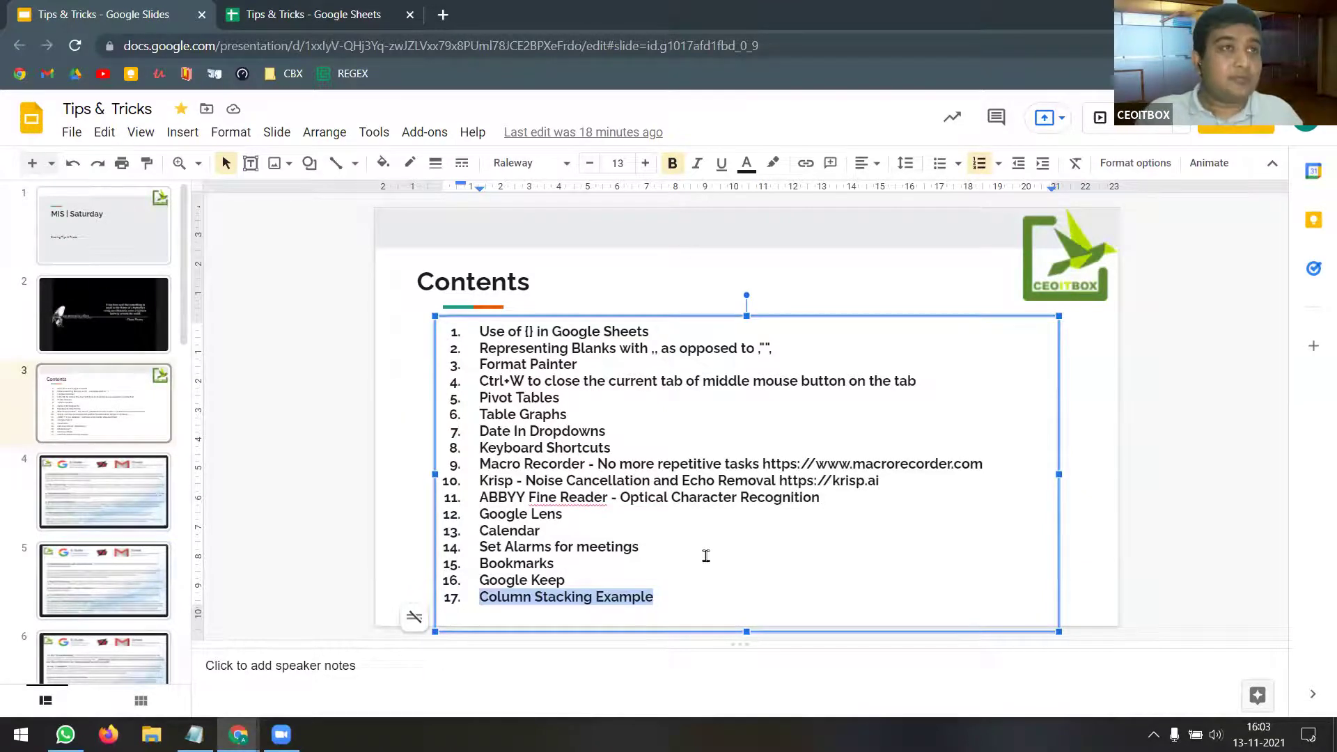
click(1132, 122)
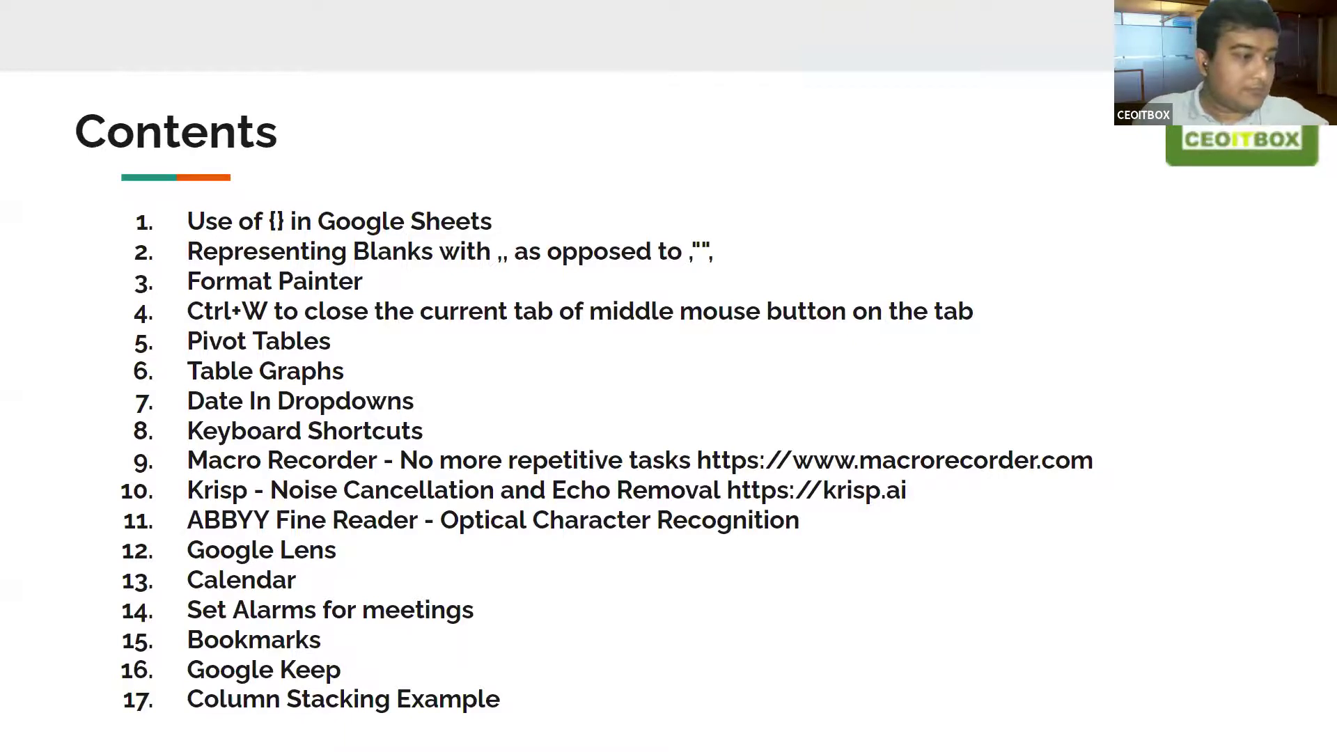
- Advance the slideshow to the 'G Suite vs Gmail' slide listing points 1–5
mouse_move(135, 704)
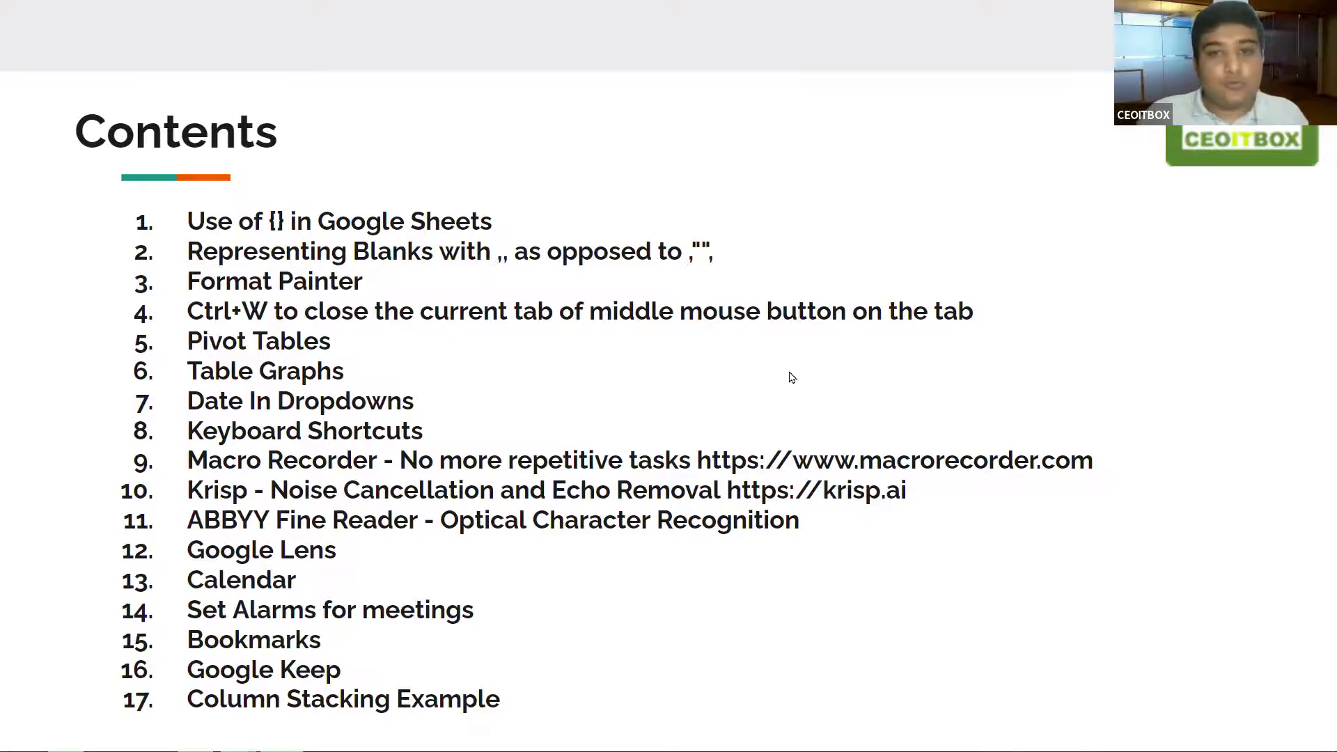
key(Right)
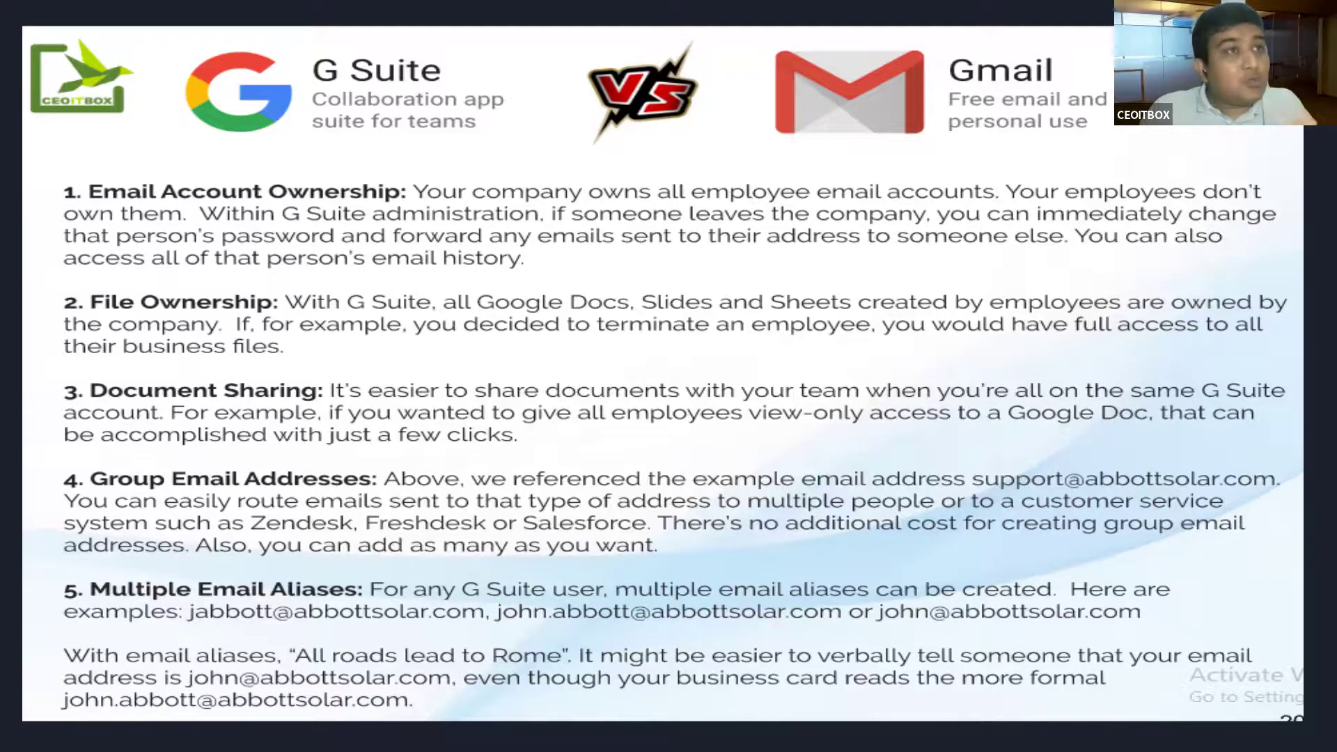
- Step to G Suite vs Gmail points 6–10, back to 1–5, then on to points 11–14
key(Right)
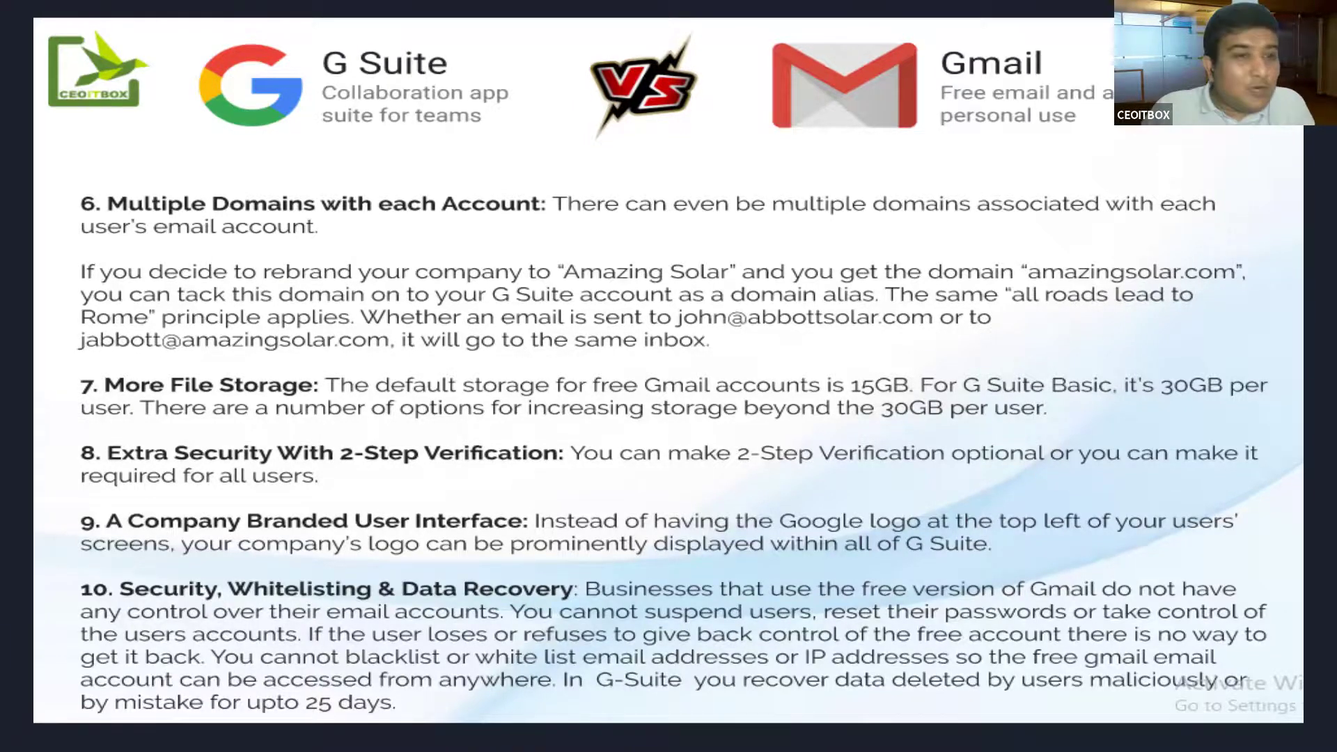
key(Left)
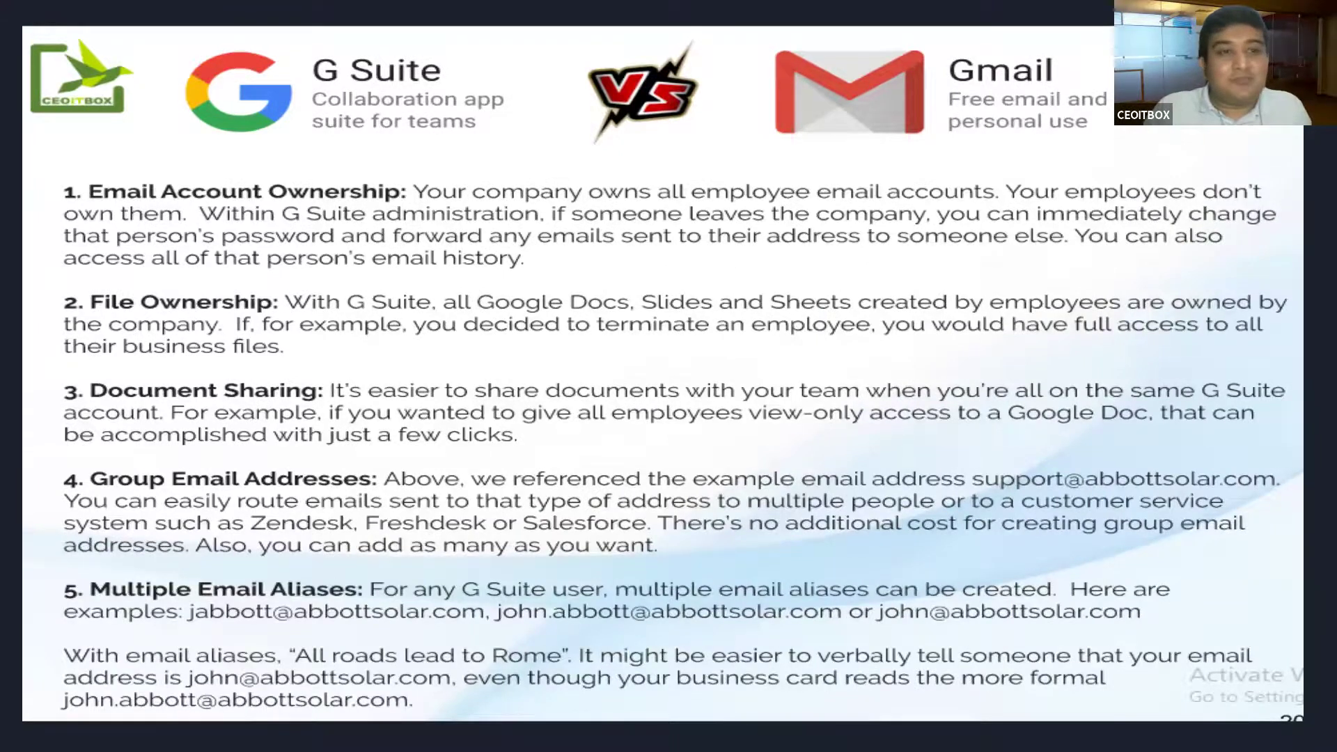
key(Right)
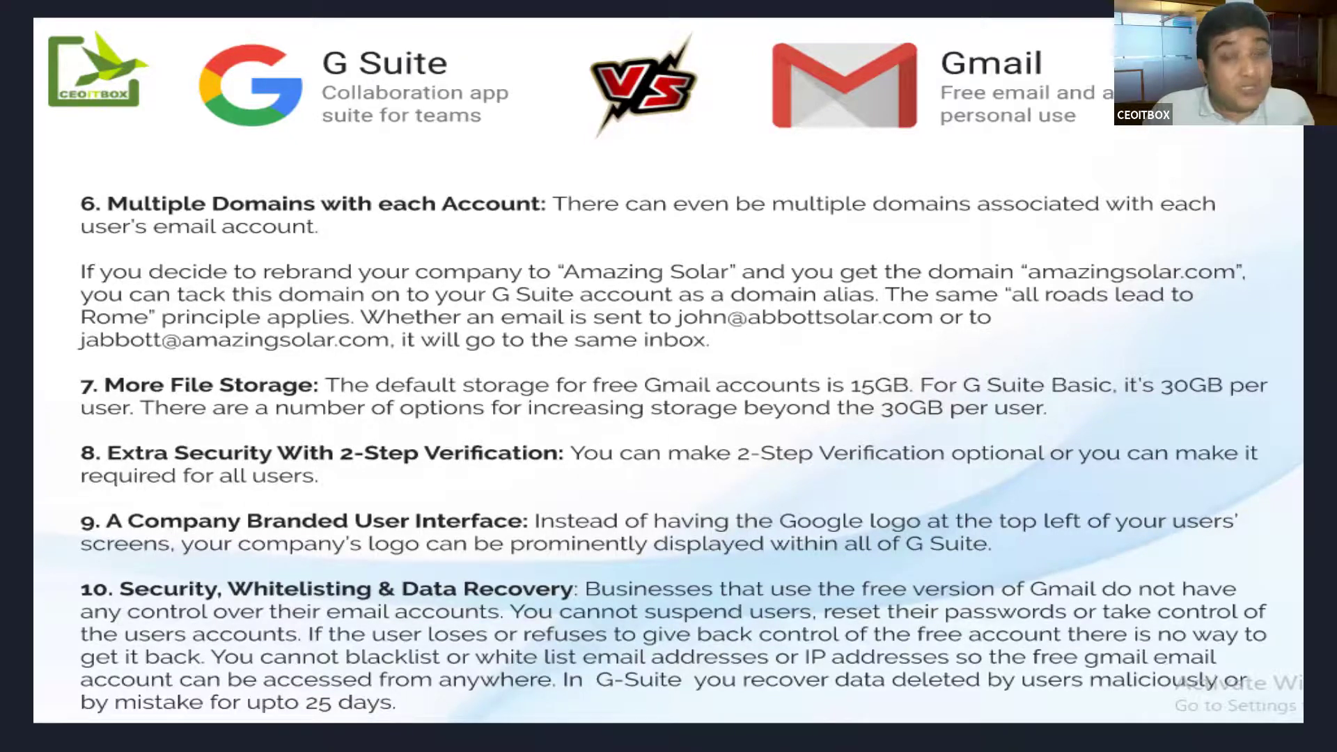
key(Right)
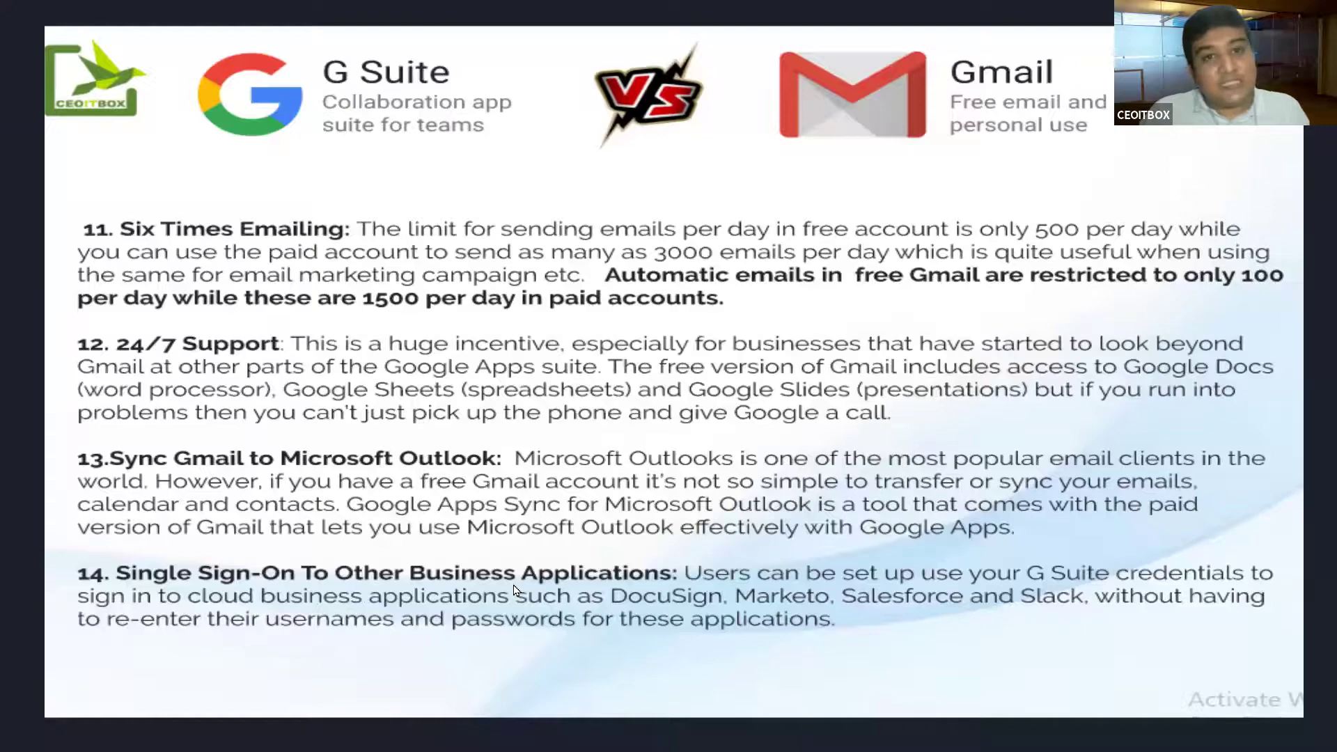
- Advance through the HR webinar and DME slides, exit, and select the itbx.in/hrdemo link
key(Right)
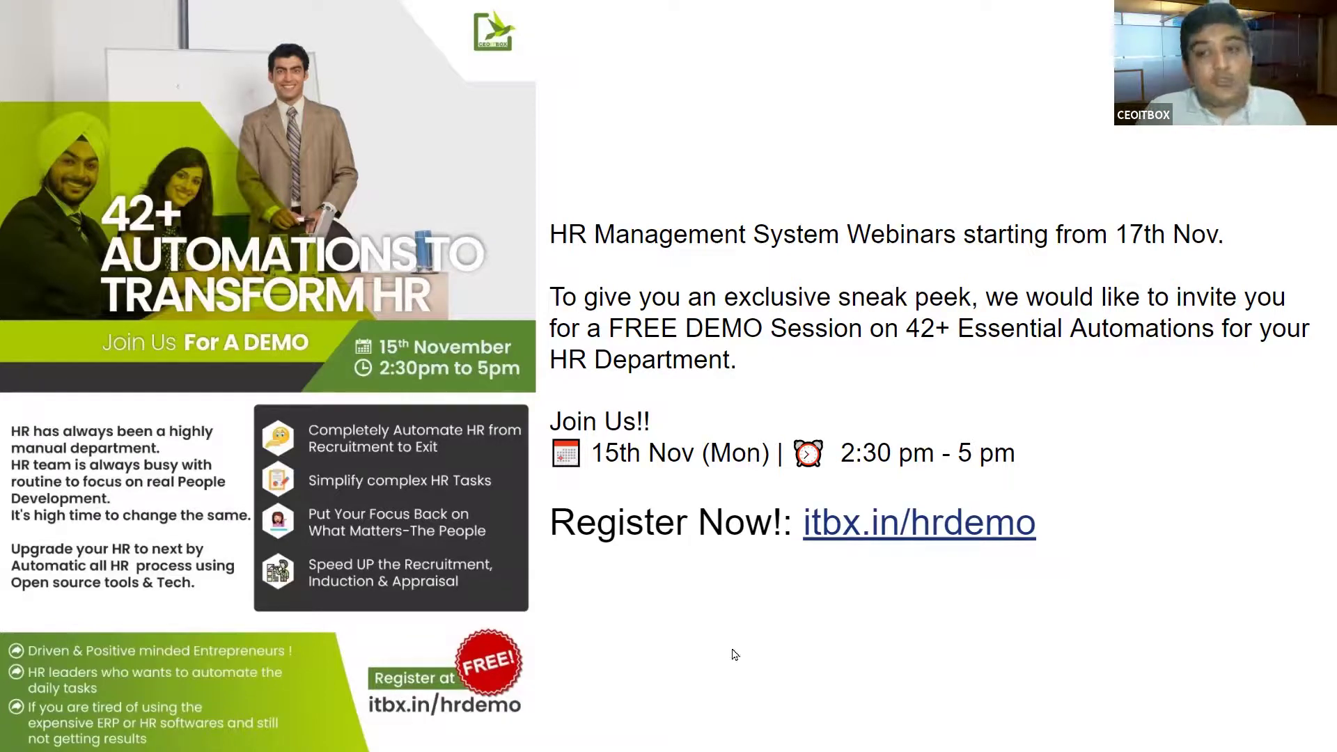
key(Right)
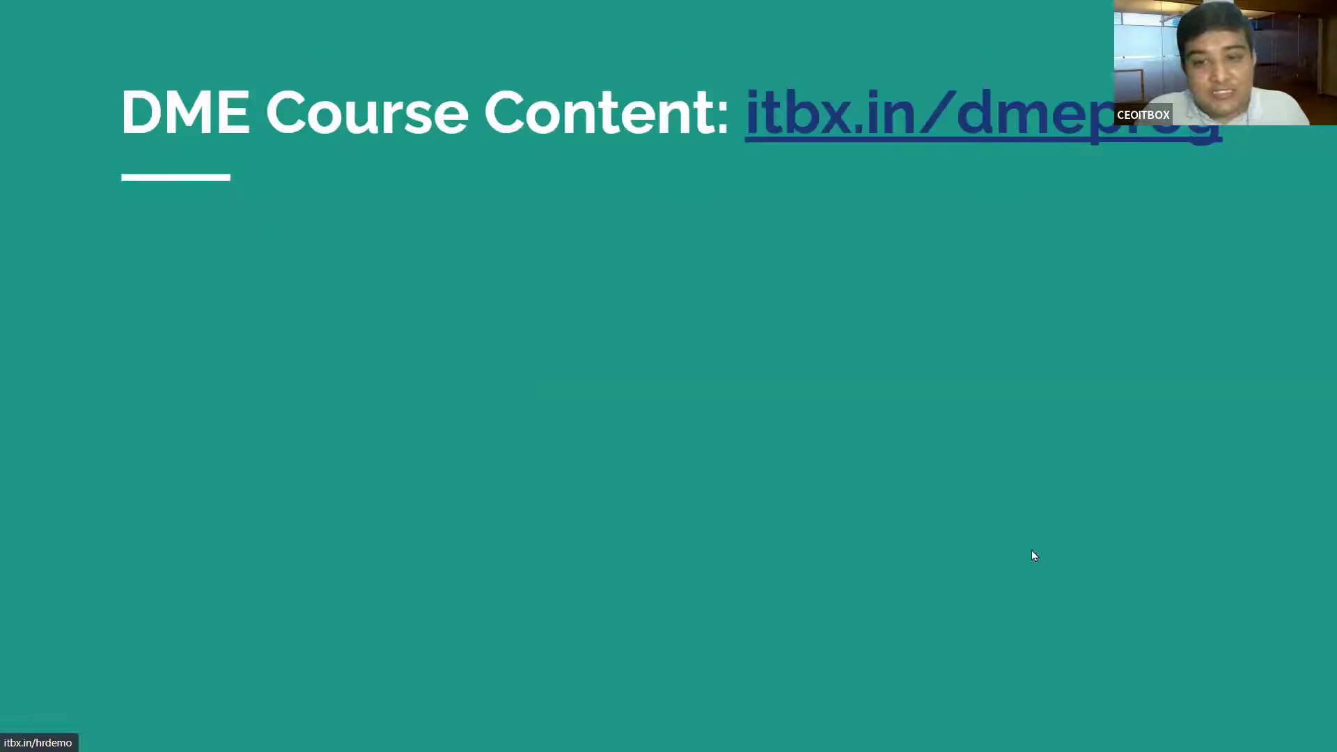
key(Escape)
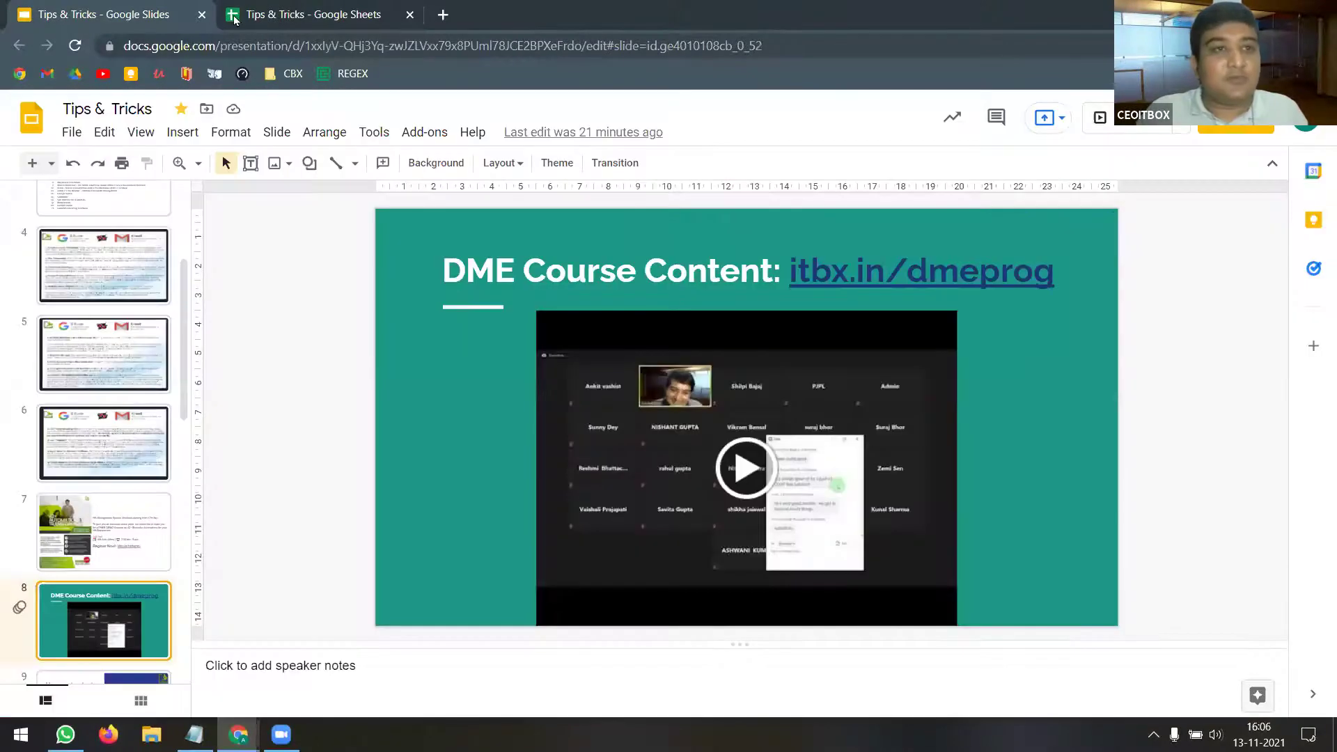
click(121, 526)
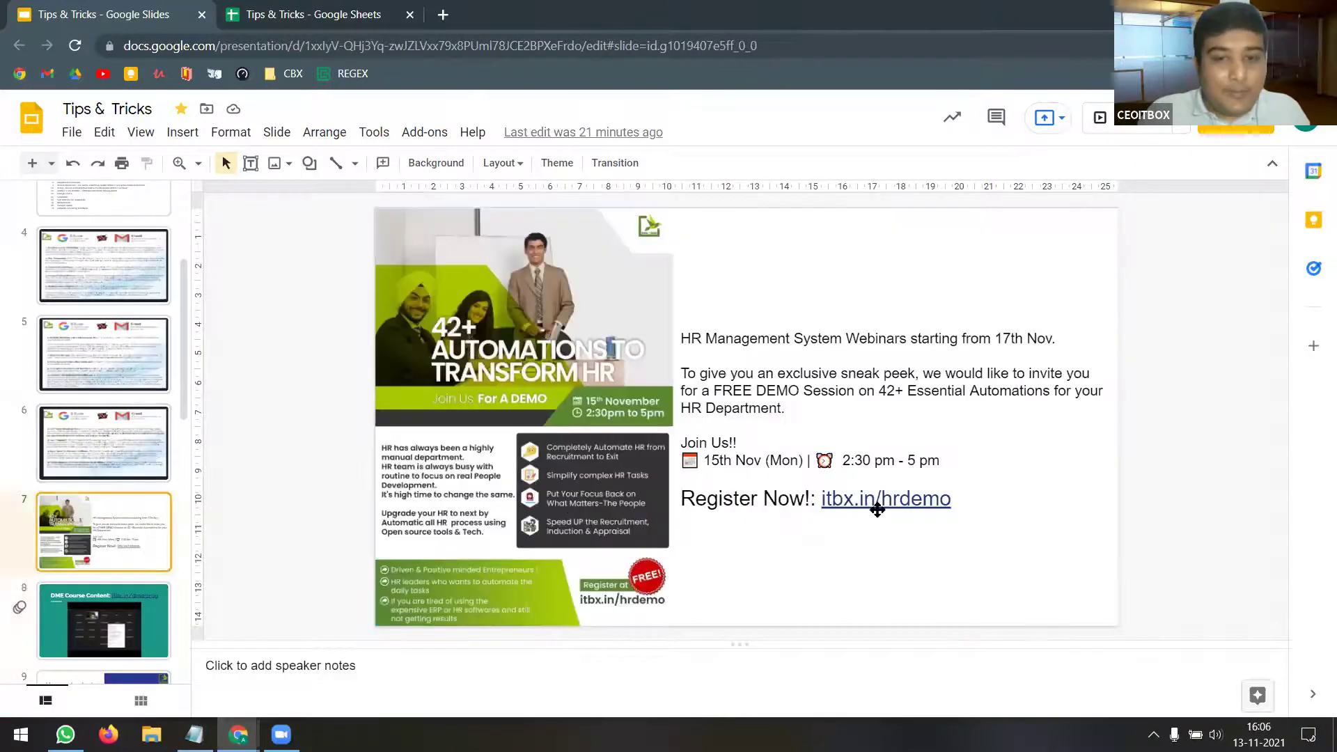
drag(960, 500, 821, 500)
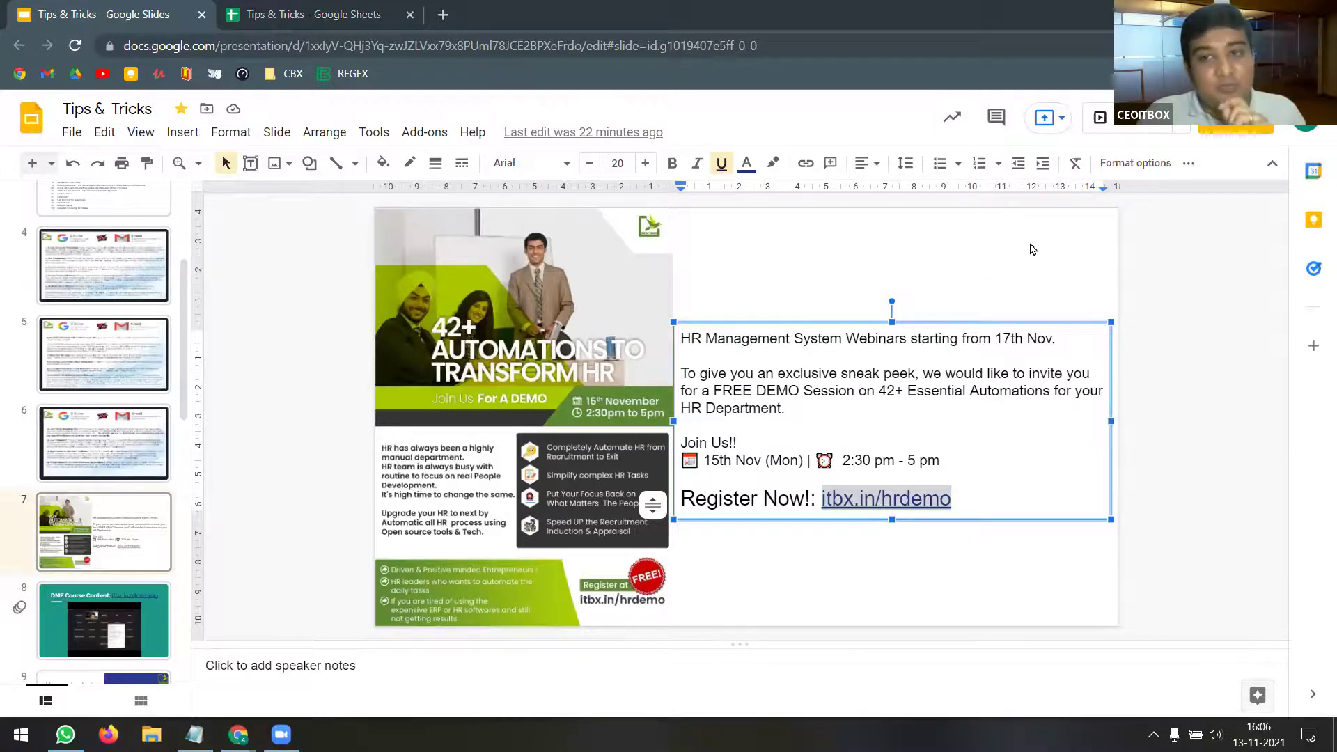
- Present from the HR webinar slide, play the DME feedback video, then select the itbx.in/dmeprog title link
key(ctrl+Return)
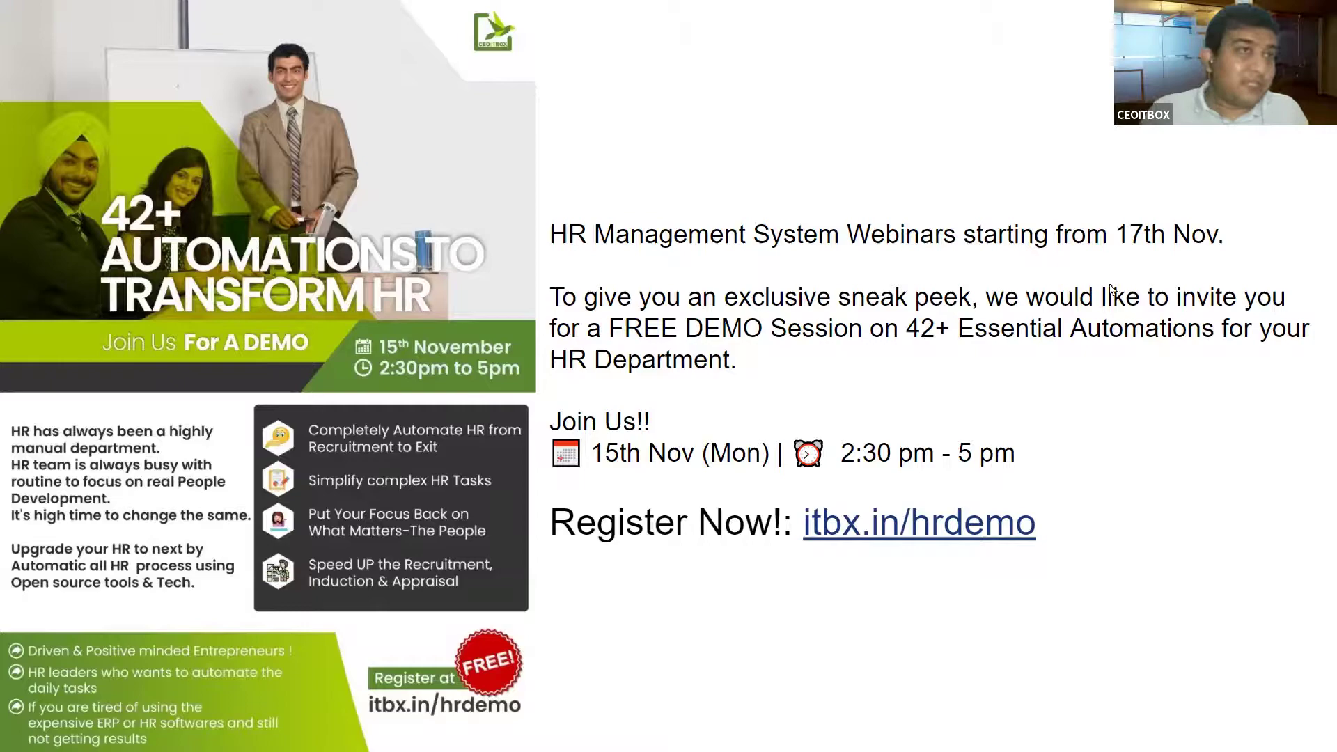
click(1179, 316)
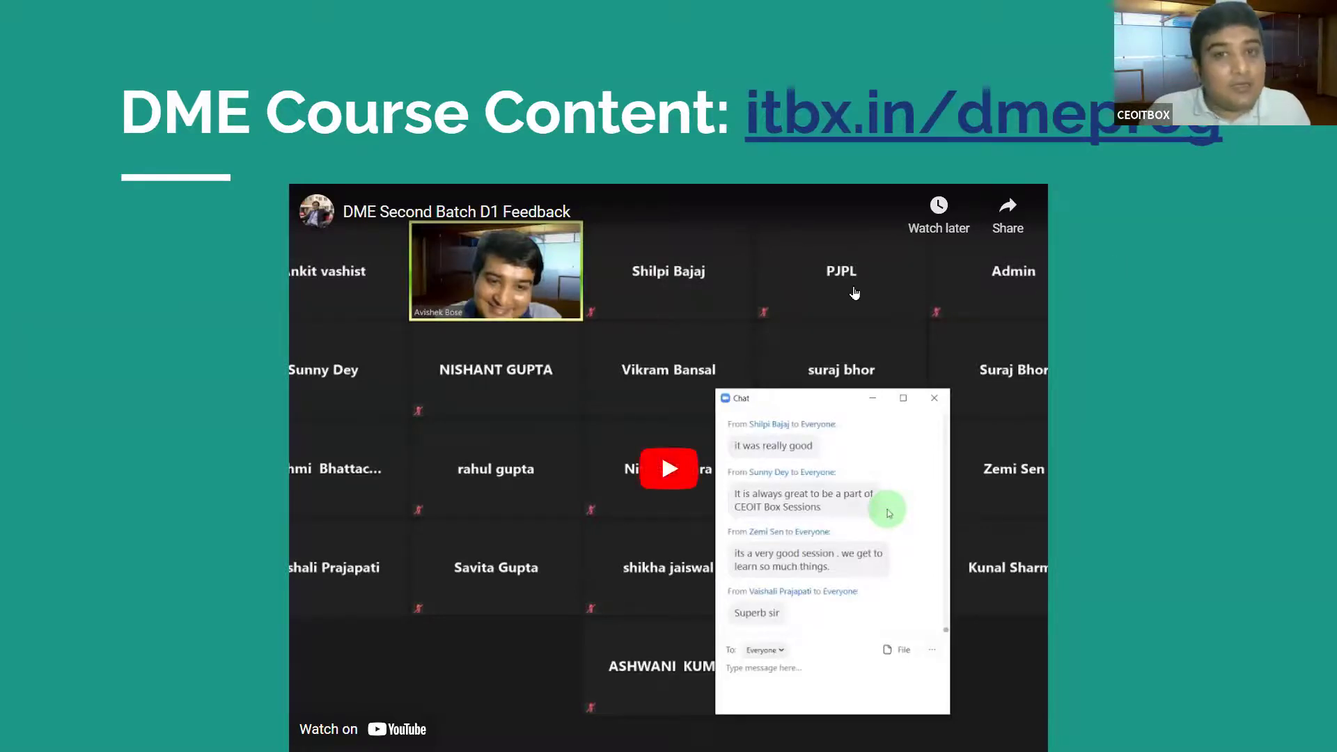
key(Right)
key(Escape)
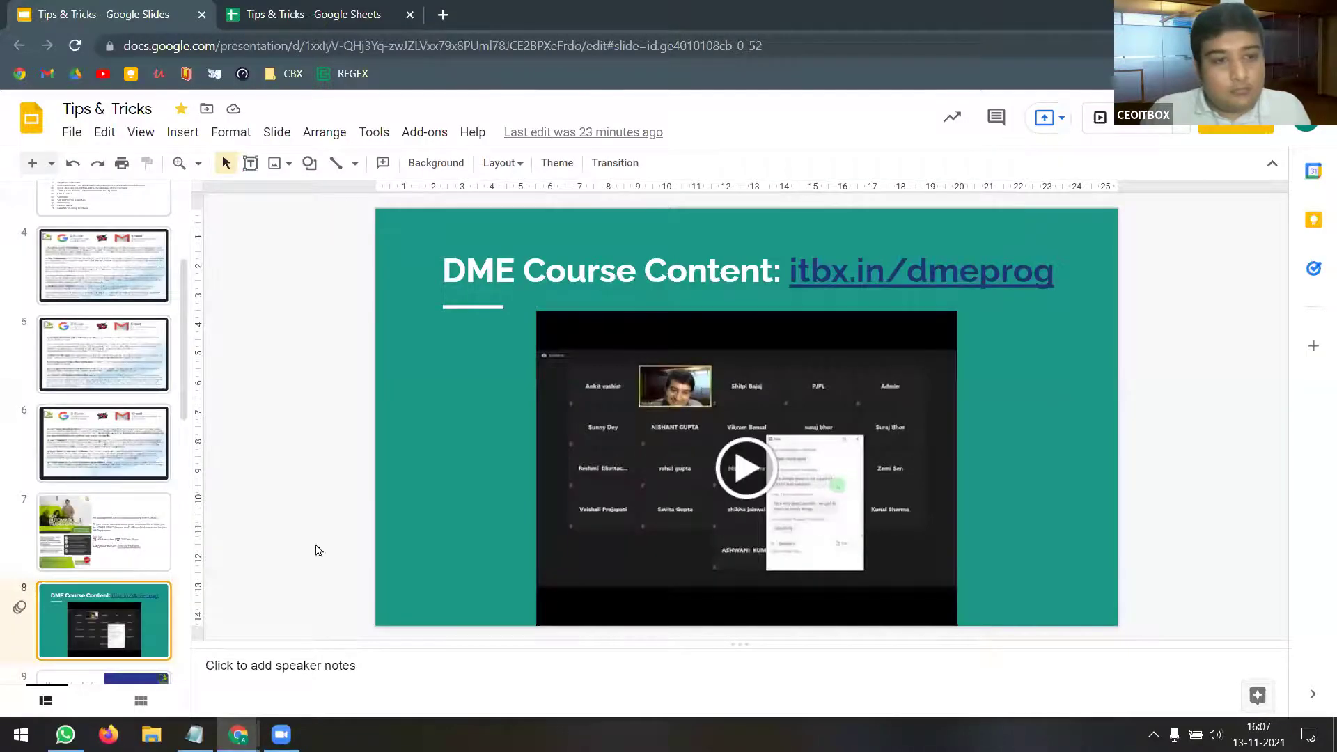
scroll(143, 501, down, 1)
scroll(144, 500, down, 8)
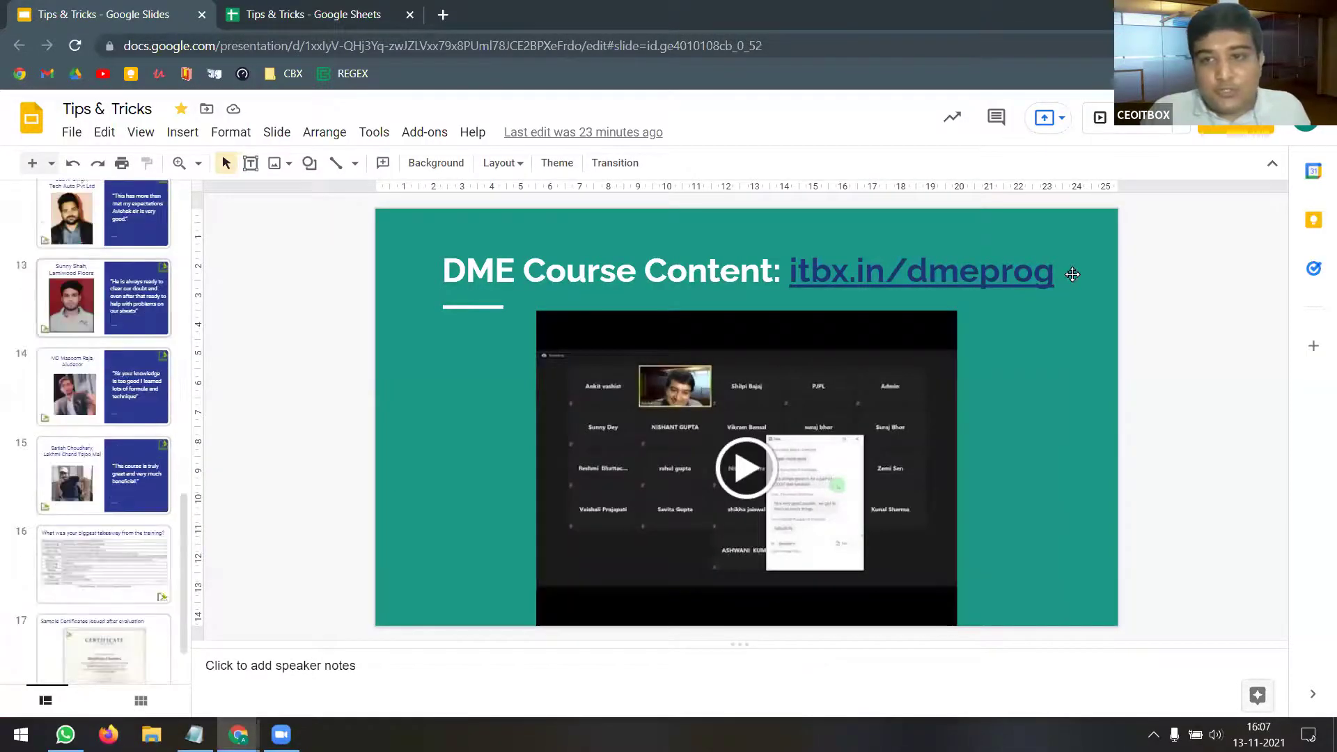
drag(1053, 274, 791, 286)
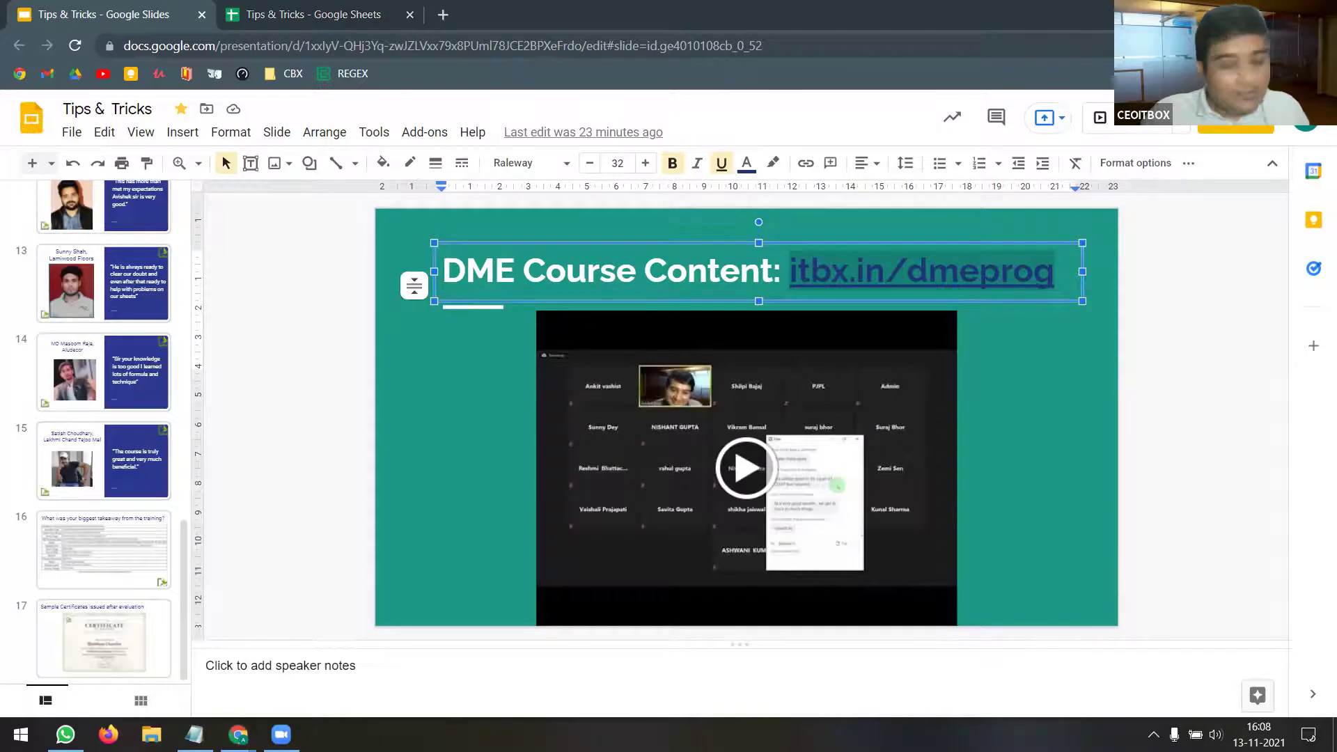
- Open the itbx.in/dmeprog link in a new tab and scroll through the published curriculum's first sessions
click(929, 287)
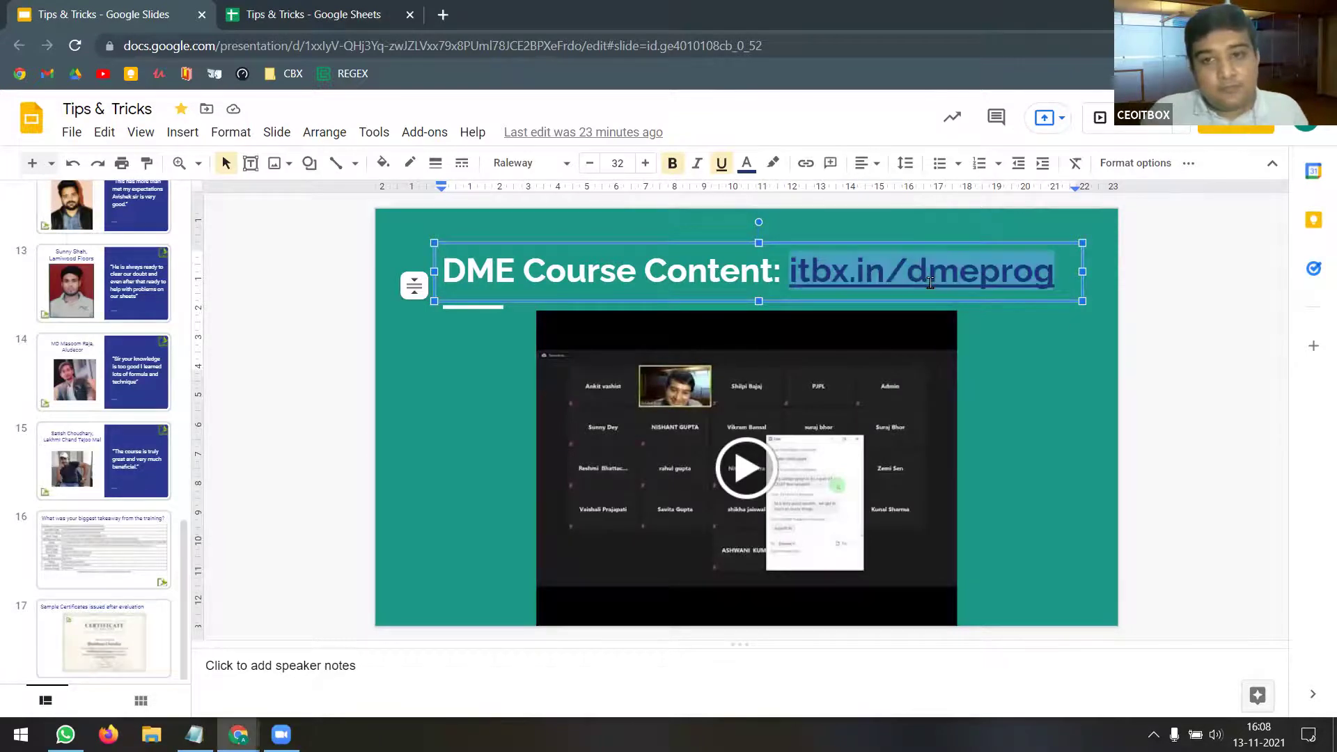
click(908, 312)
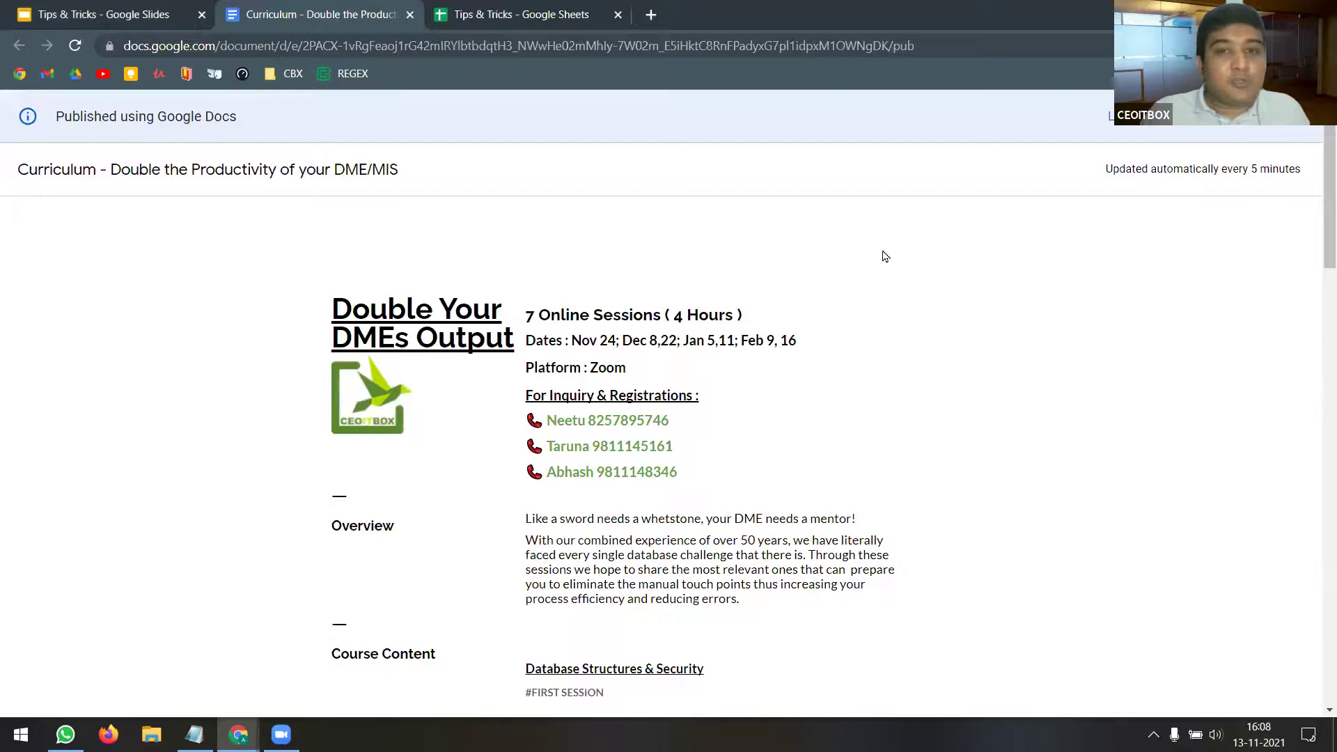
scroll(842, 271, down, 1)
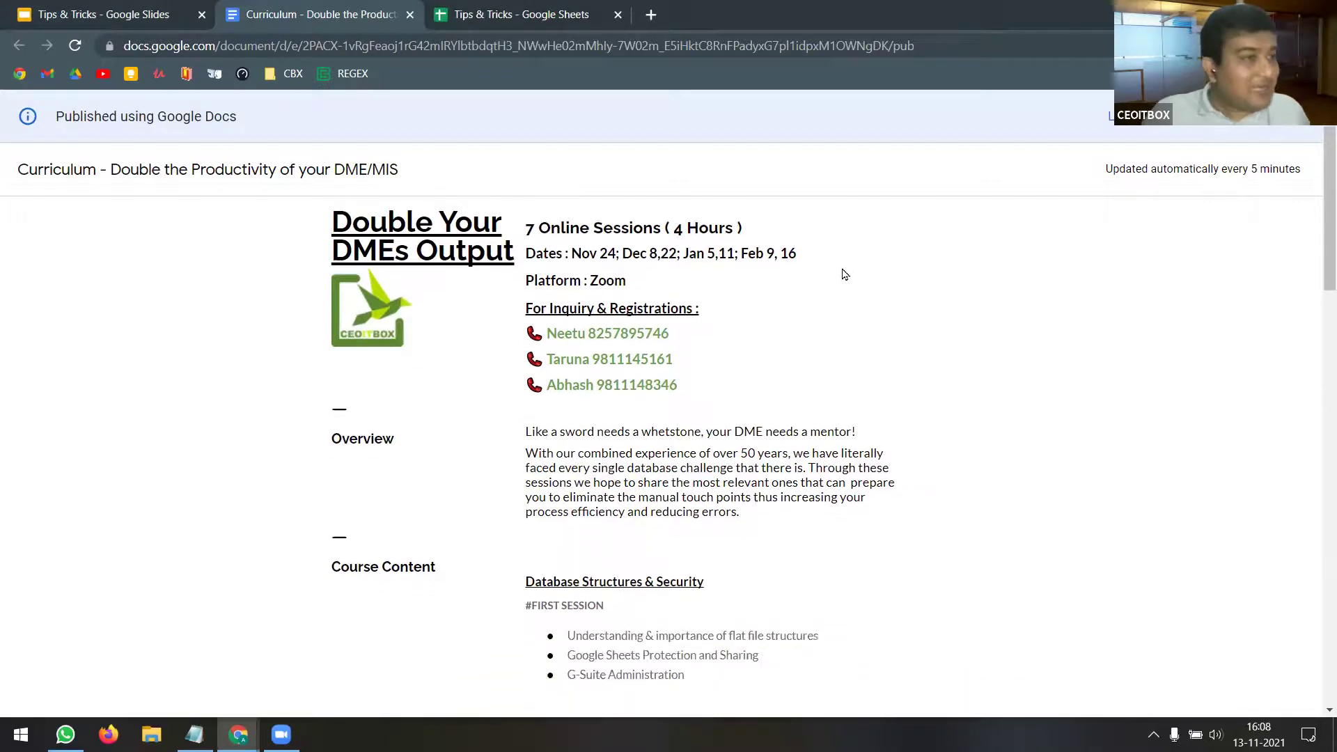
scroll(862, 270, down, 2)
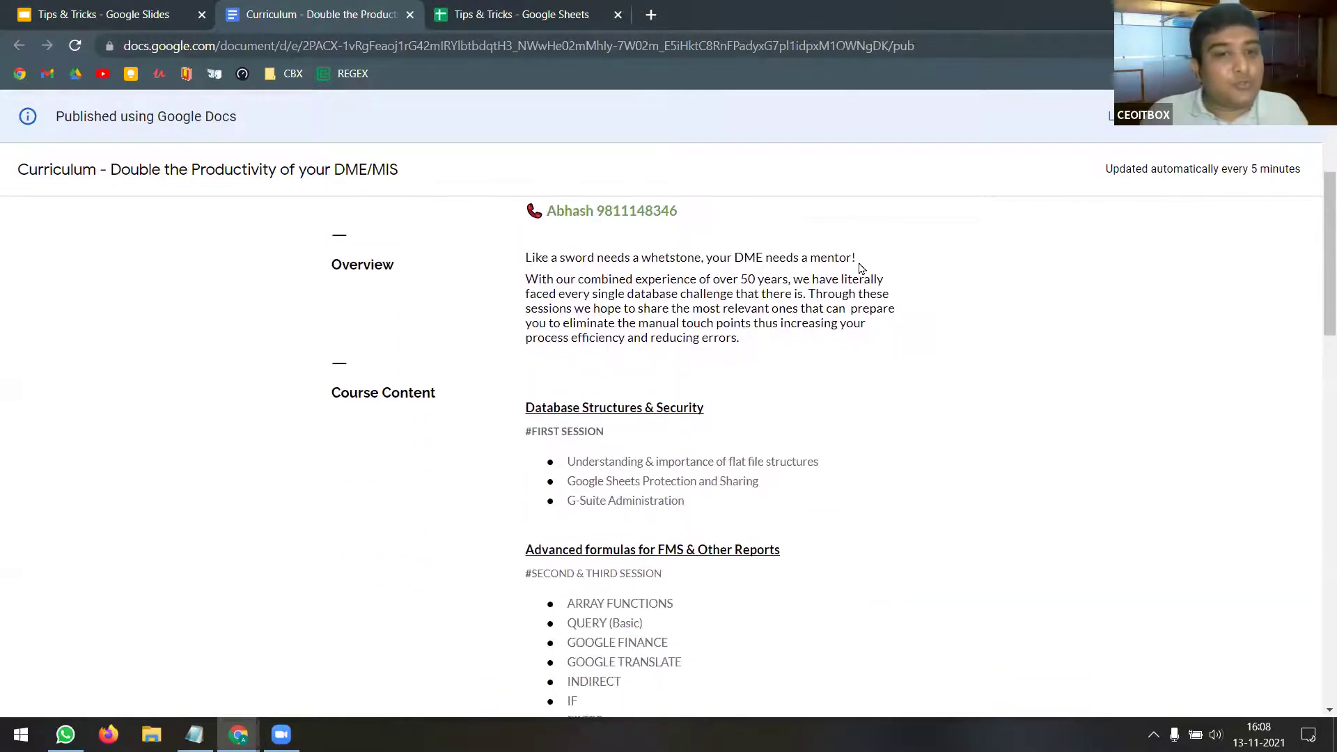
scroll(862, 270, up, 2)
scroll(862, 270, down, 2)
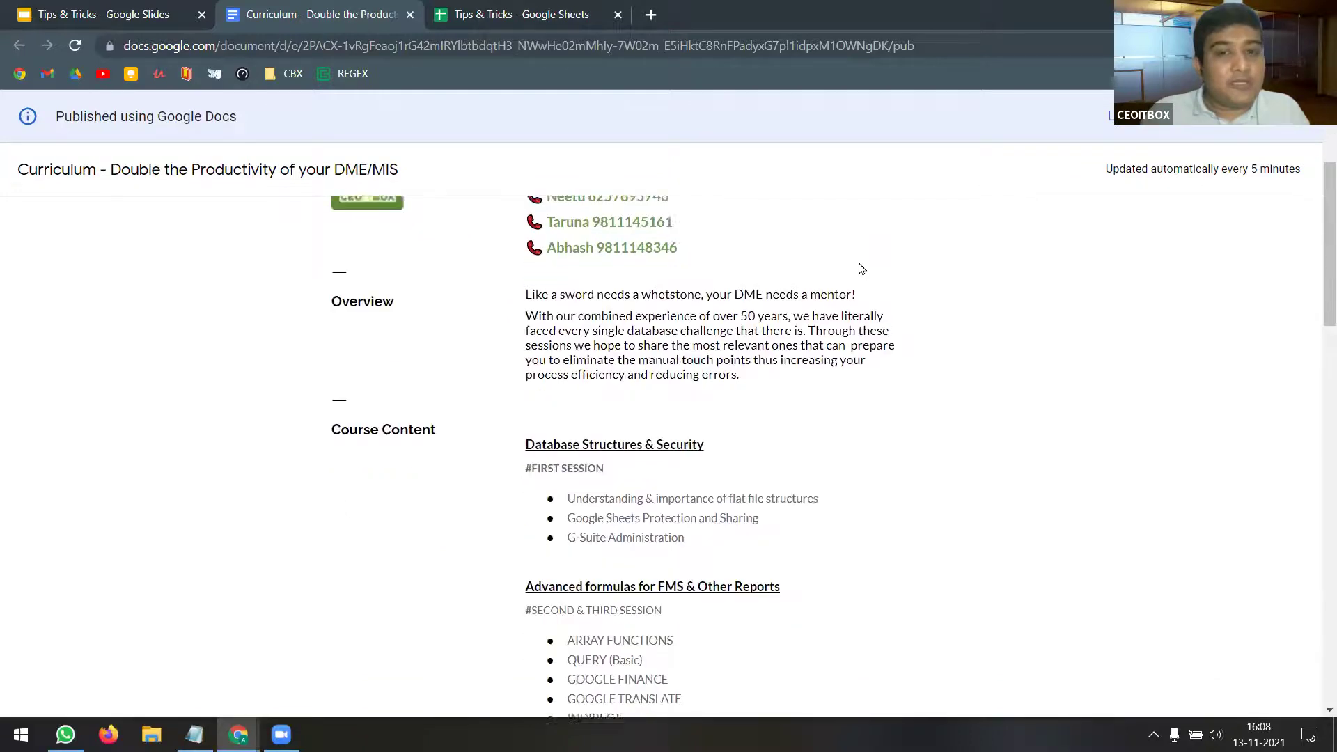
scroll(862, 268, down, 1)
scroll(862, 268, down, 3)
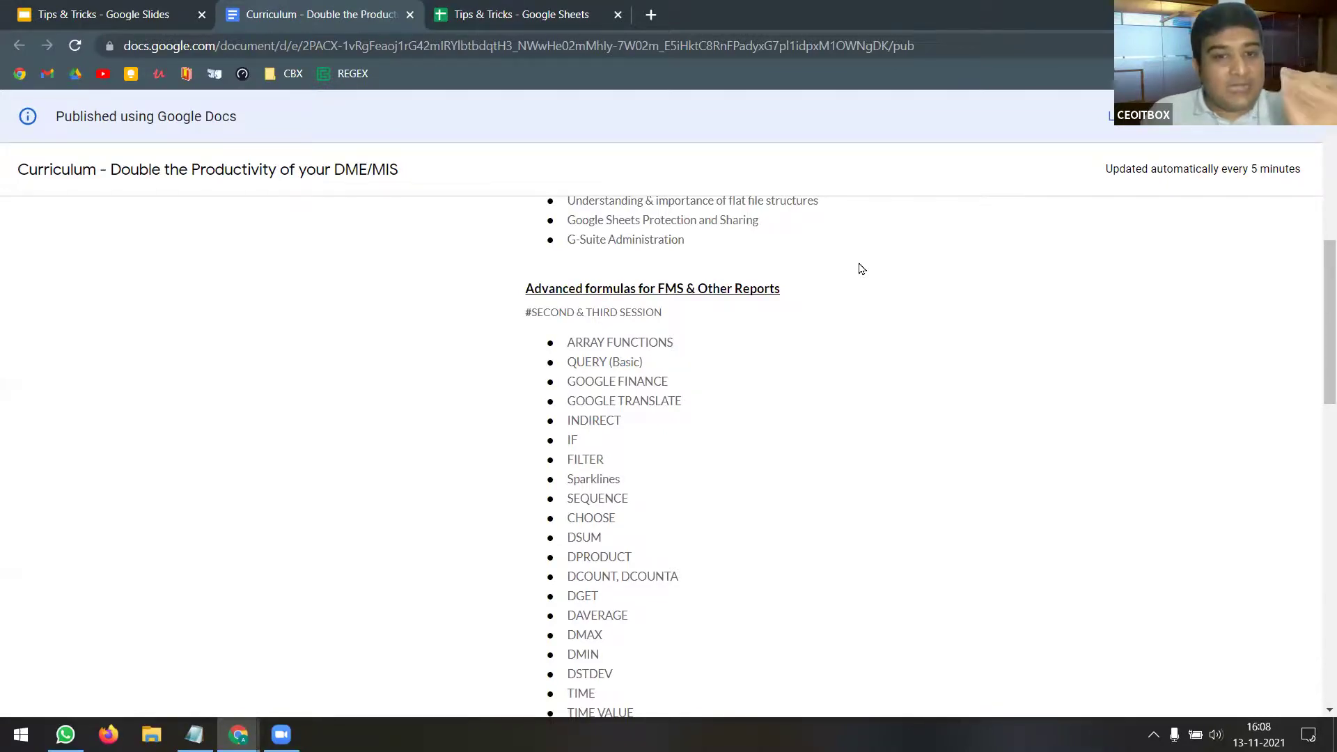
- Scroll through the remaining curriculum sessions, then switch back to the Tips & Tricks deck
scroll(861, 269, down, 3)
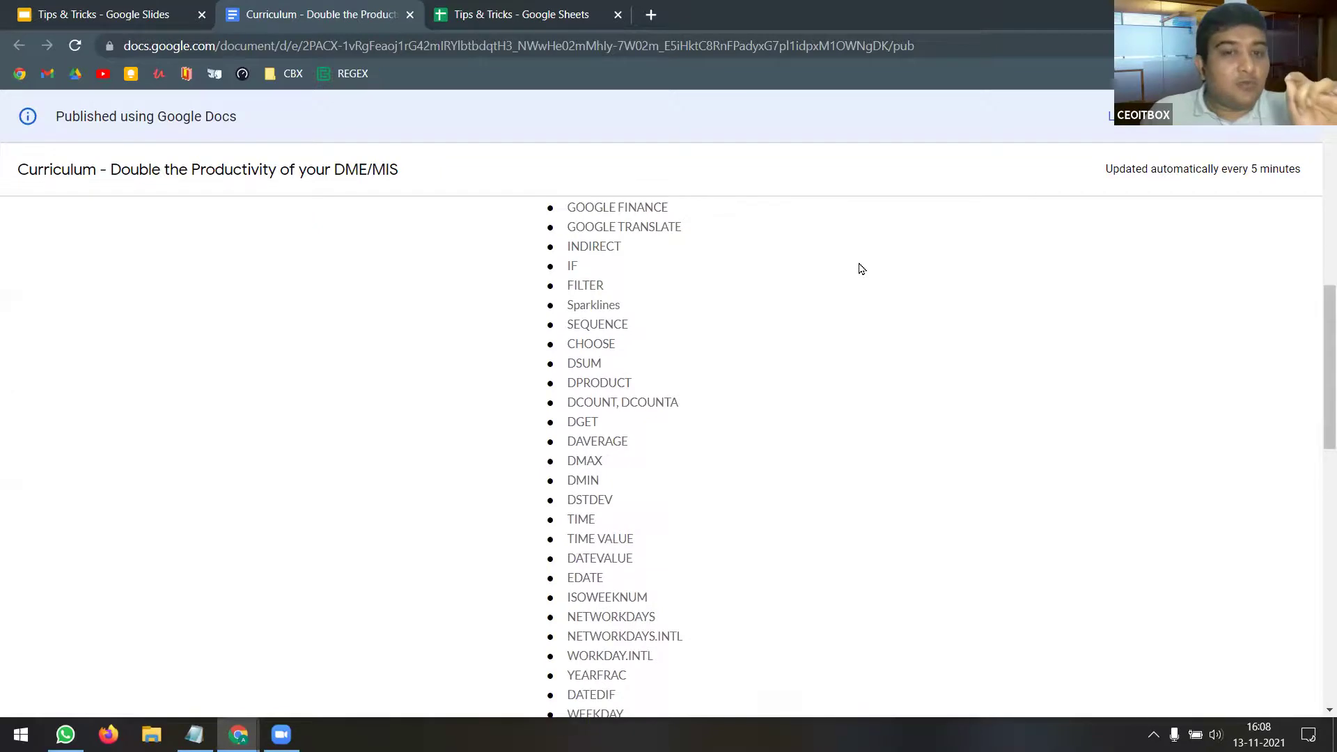
scroll(862, 269, down, 4)
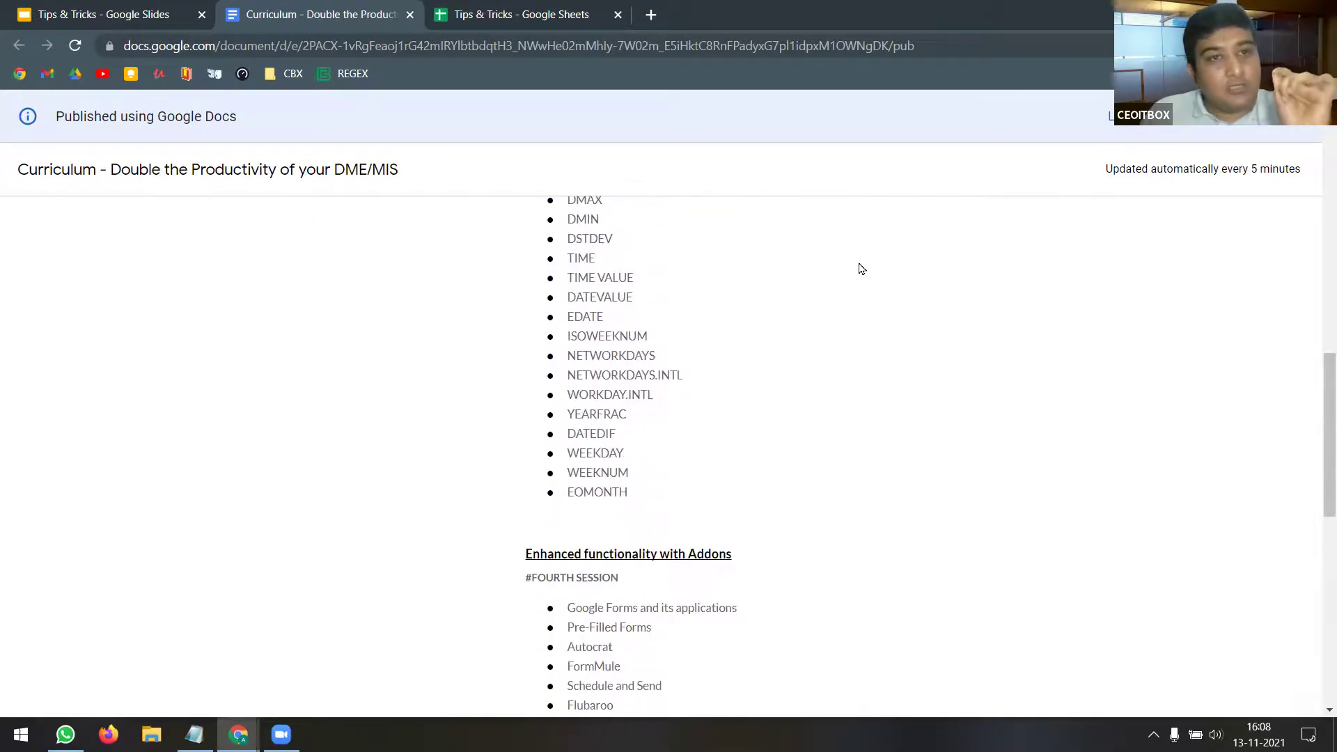
scroll(861, 269, down, 4)
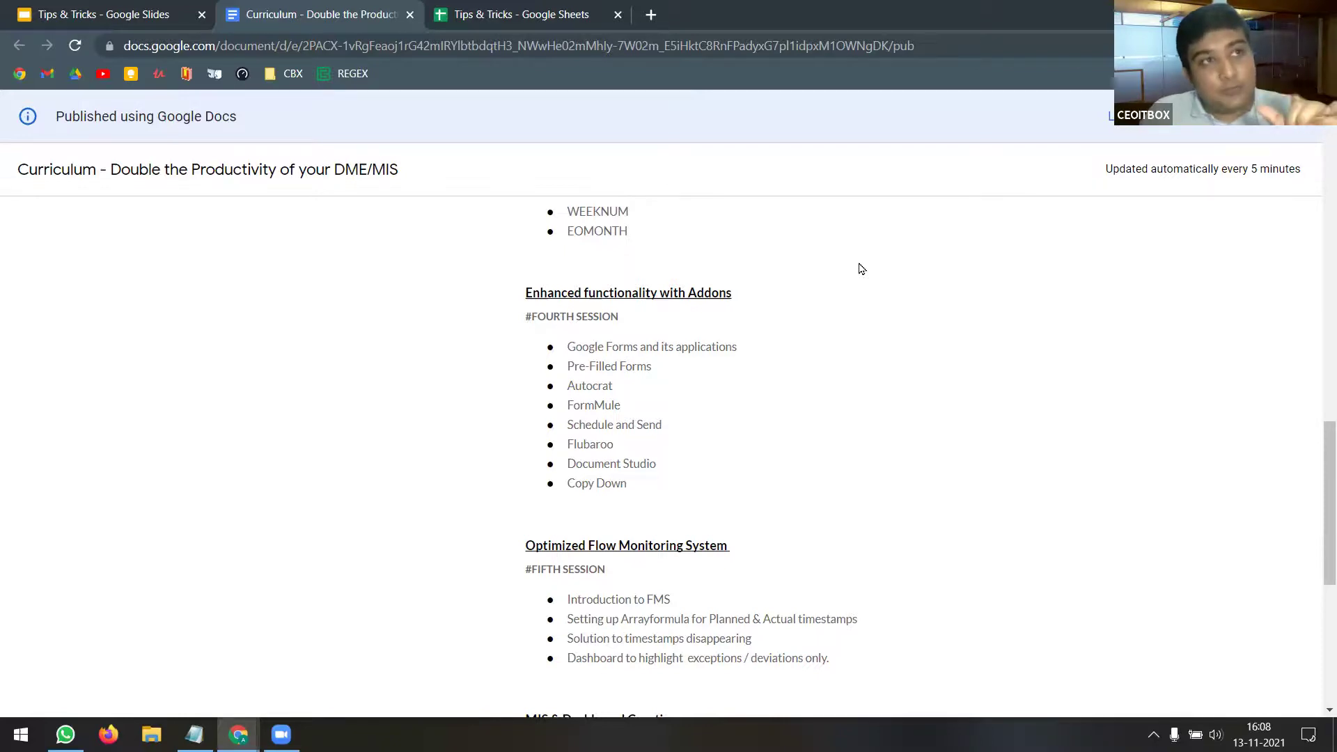
scroll(862, 268, down, 5)
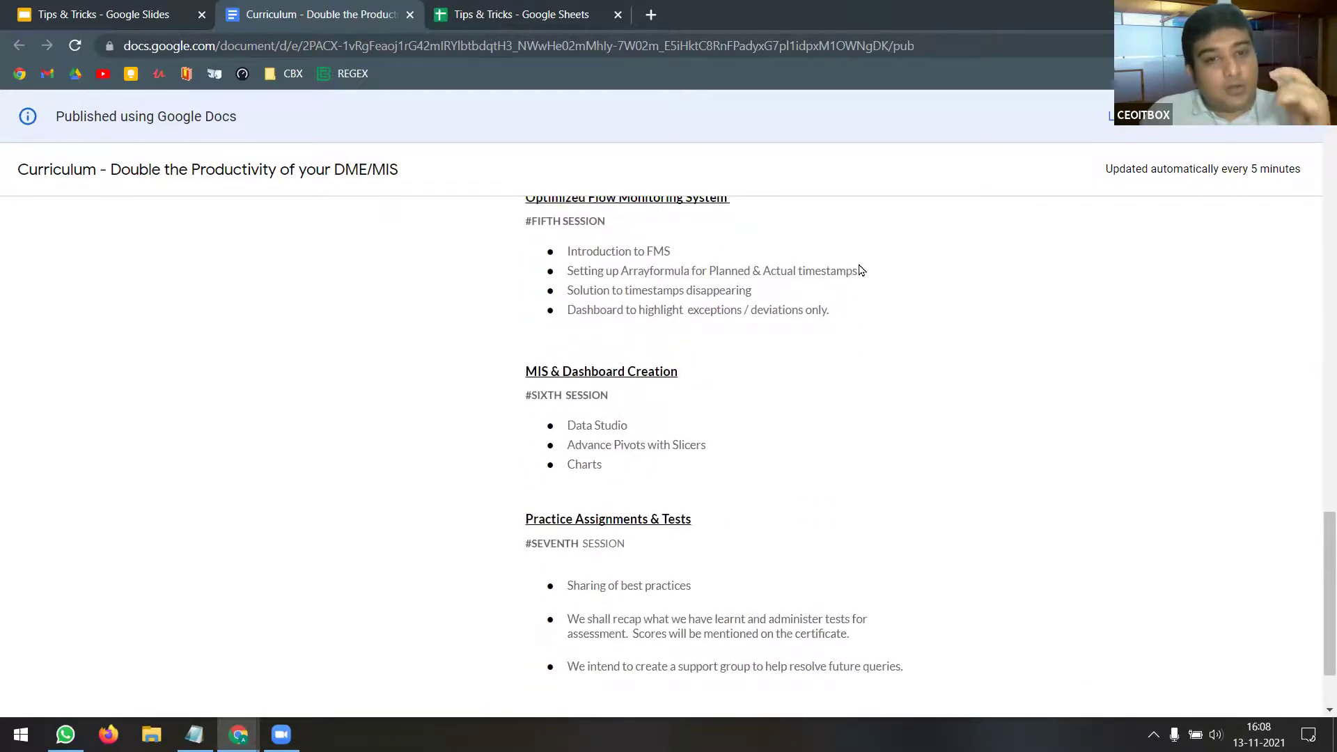
scroll(862, 271, down, 2)
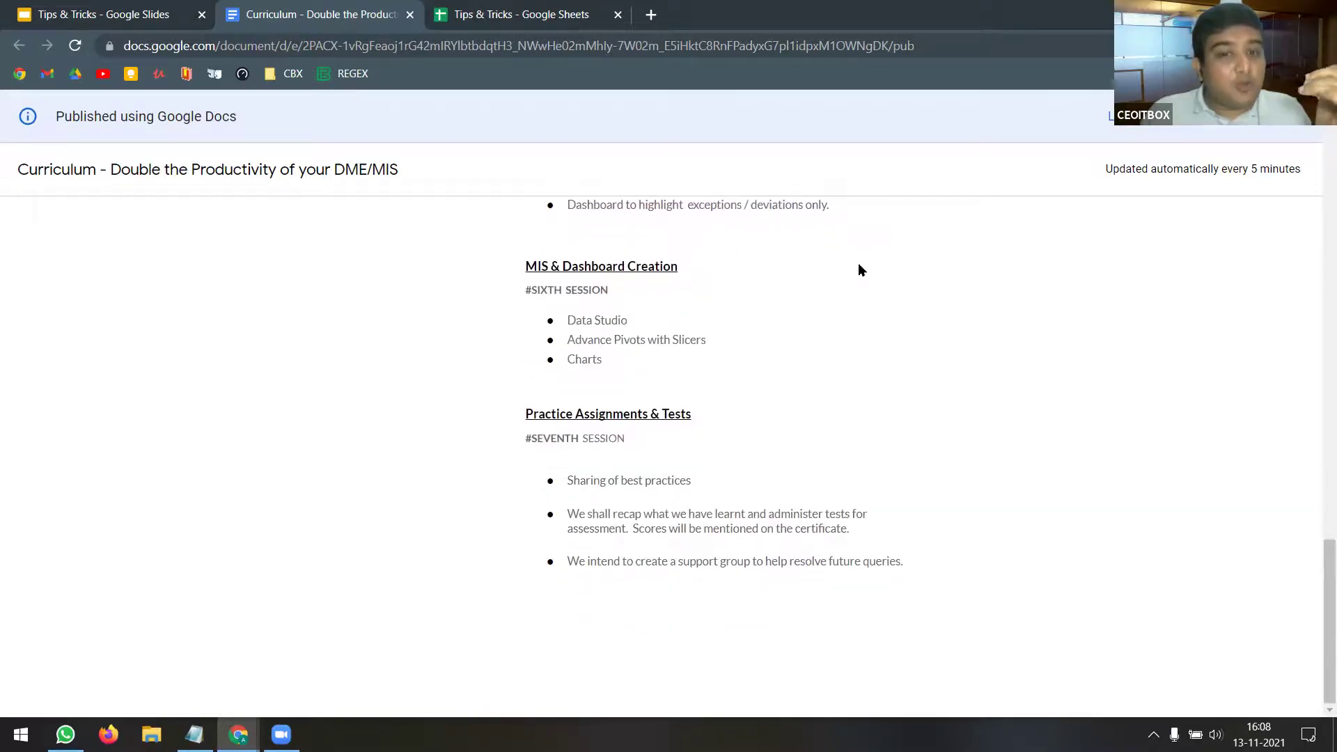
scroll(862, 270, up, 6)
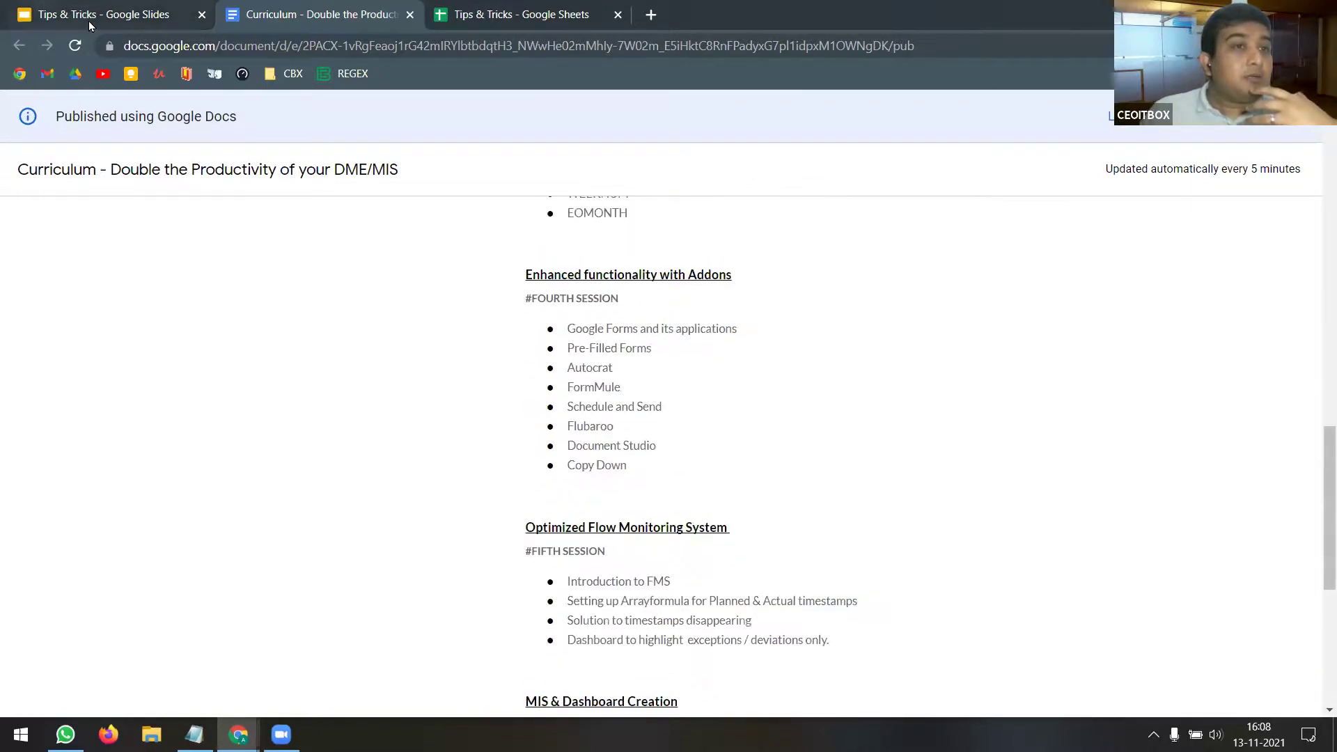
key(ctrl+shift+Tab)
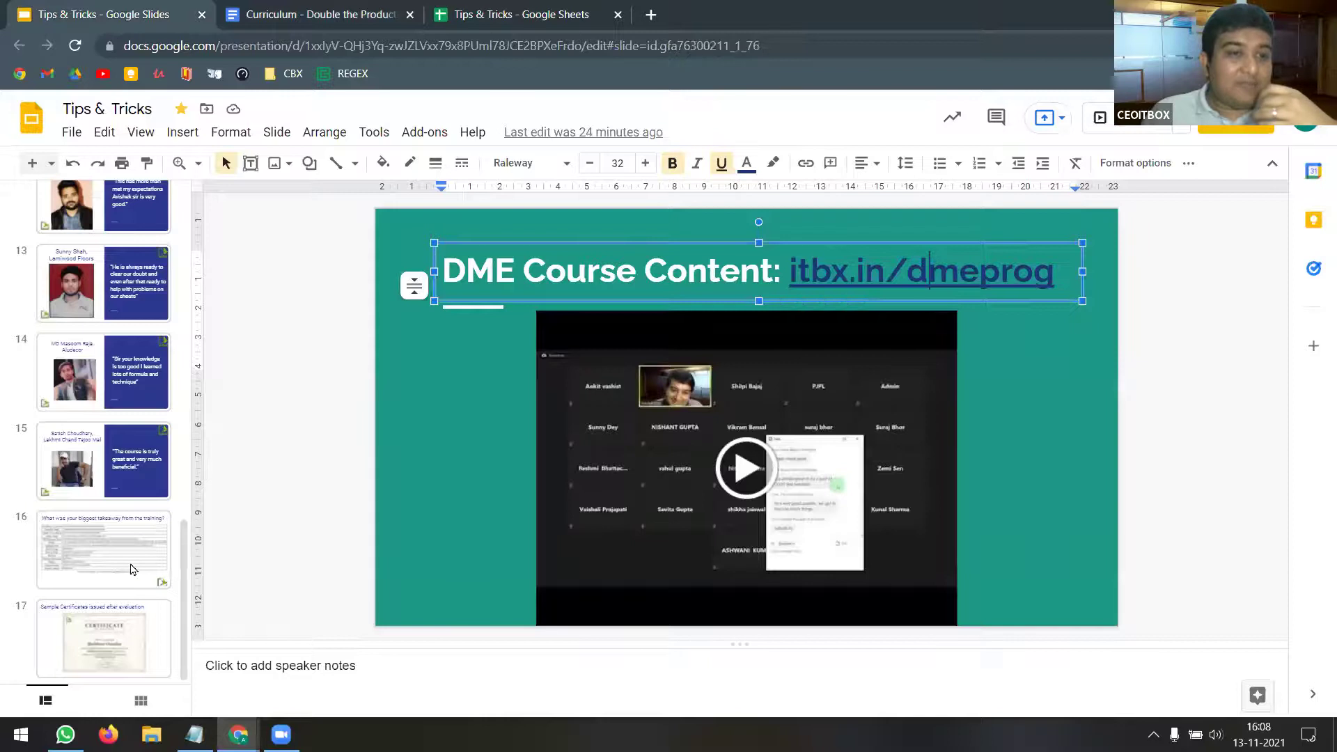
- Present from the sample certificates slide through the biggest-takeaway table to the first testimonials
key(End)
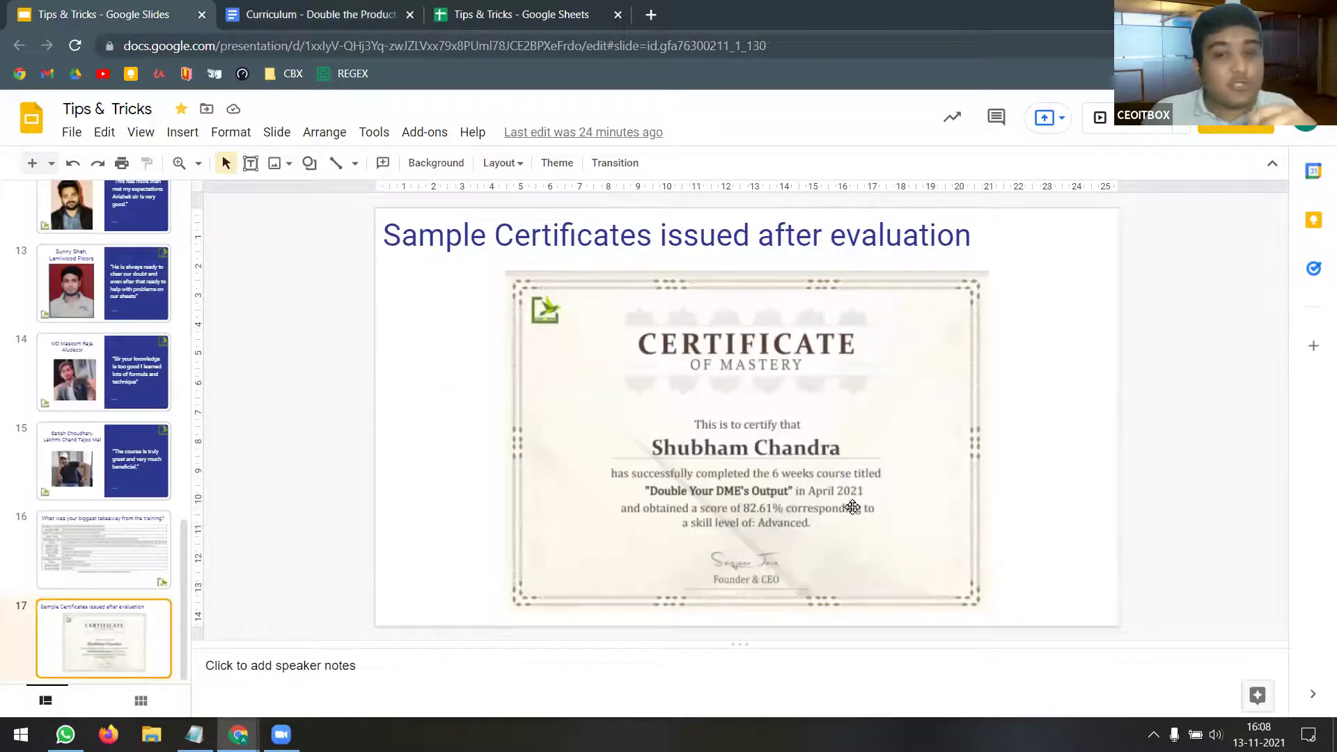
key(ctrl+F5)
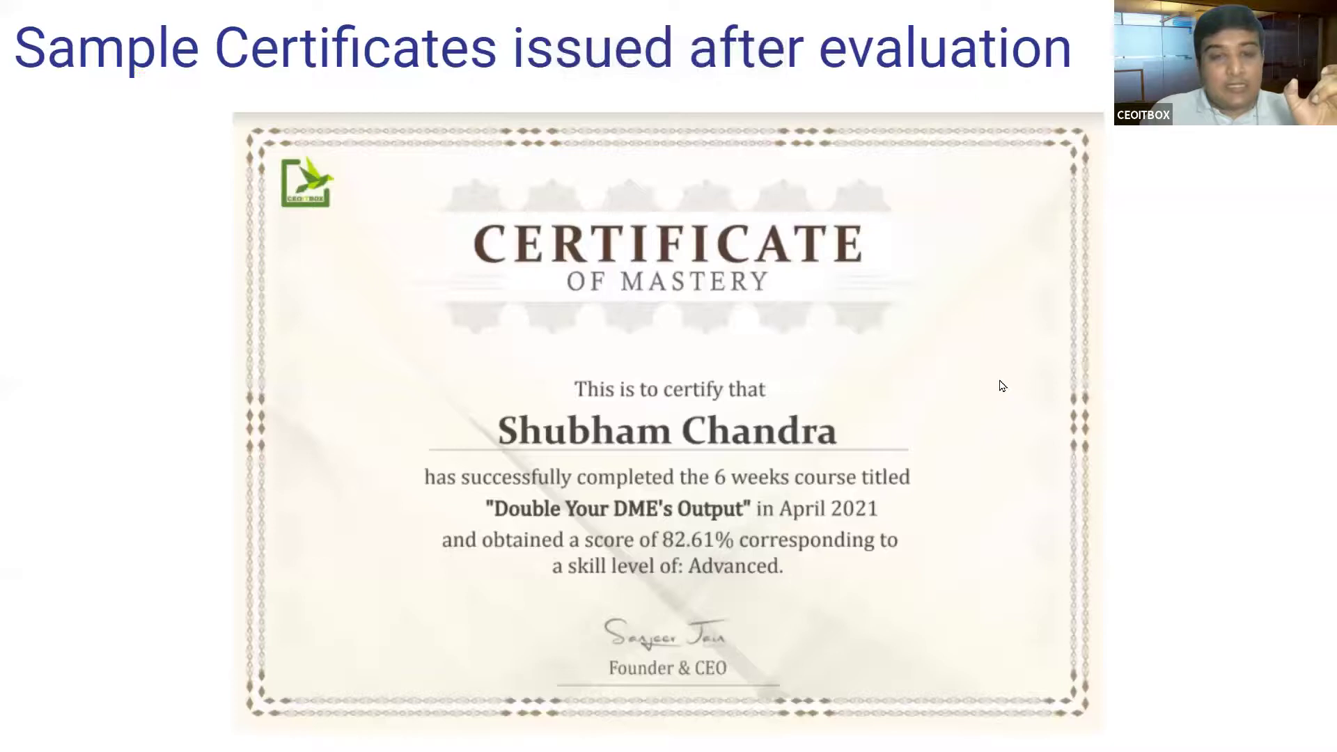
key(Right)
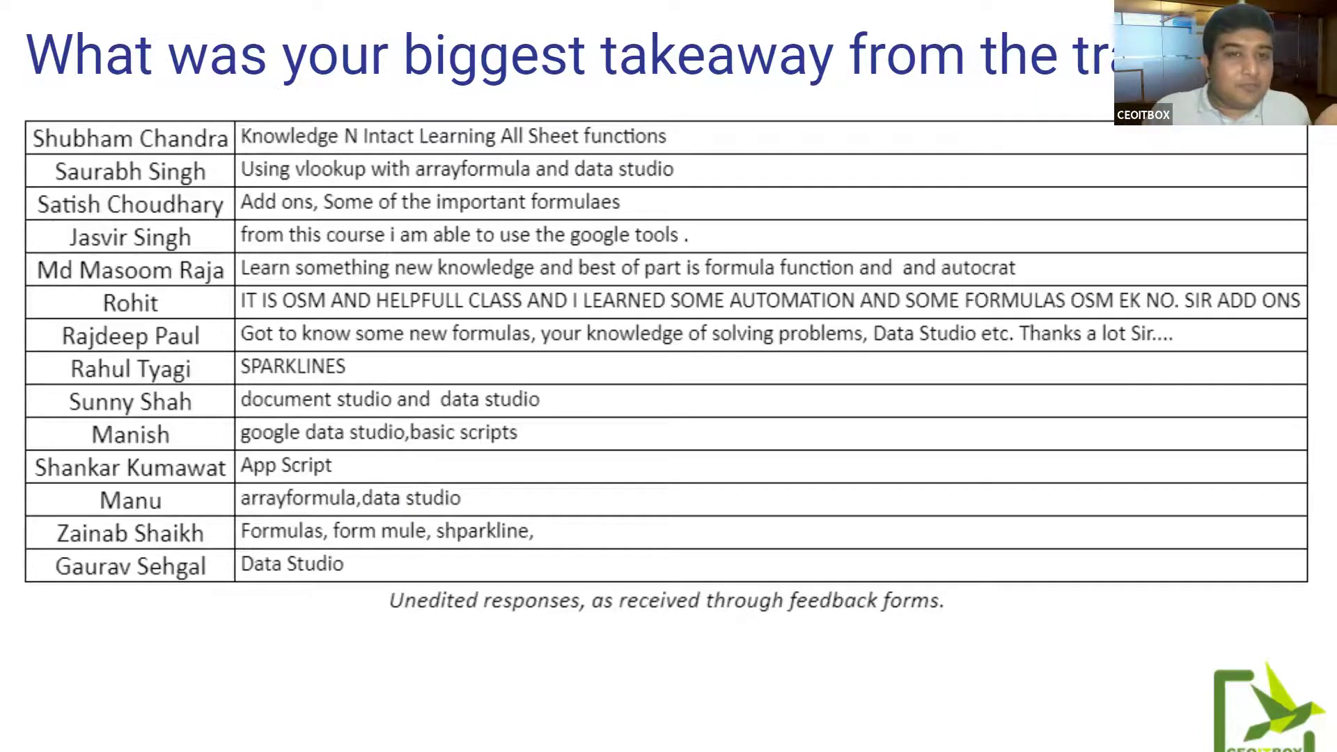
key(Right)
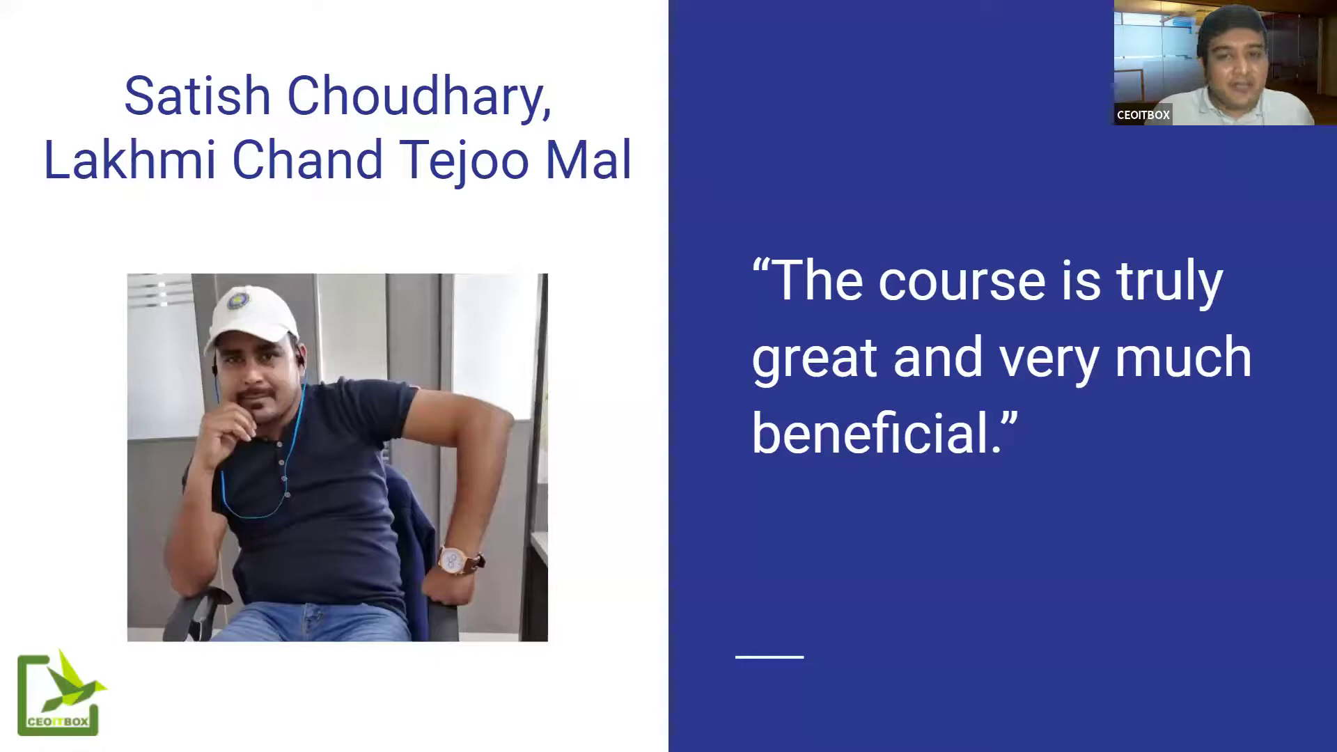
key(Right)
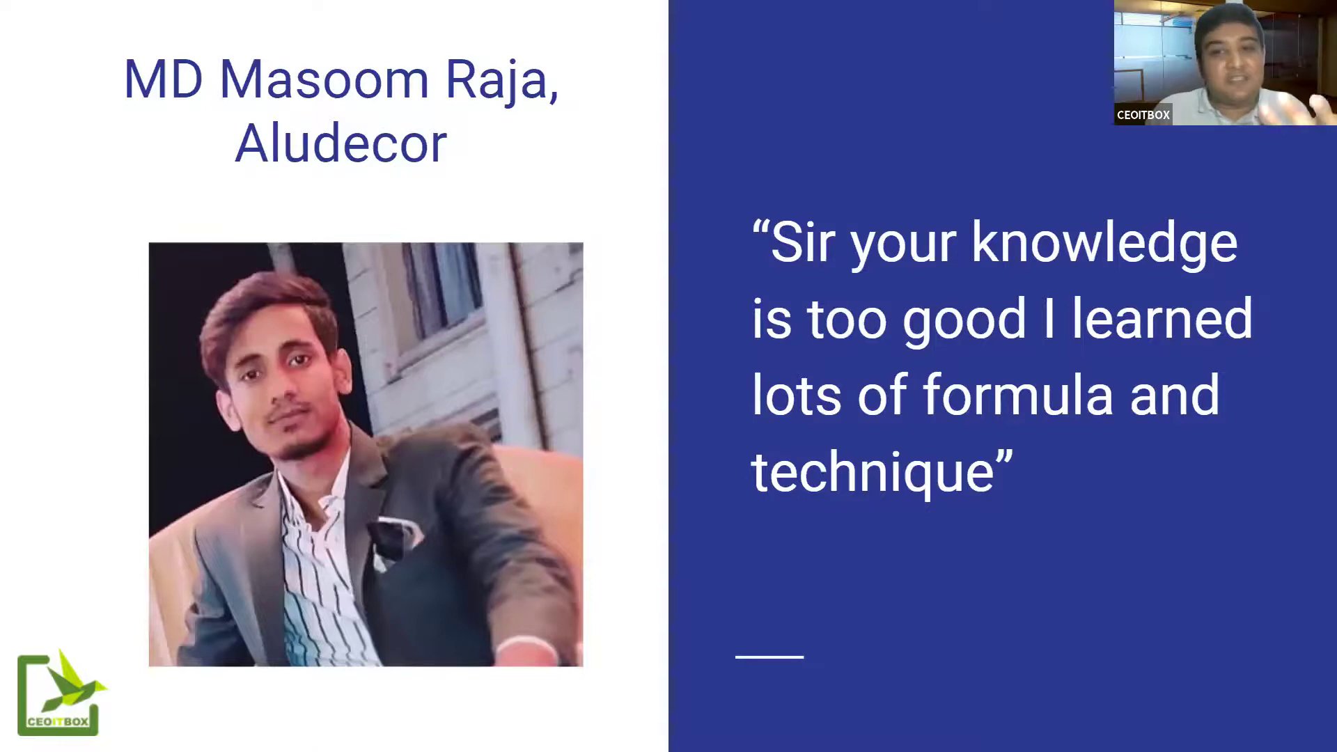
- Advance past the remaining testimonials to the workshop-value pie chart survey, then exit the slideshow
key(Right)
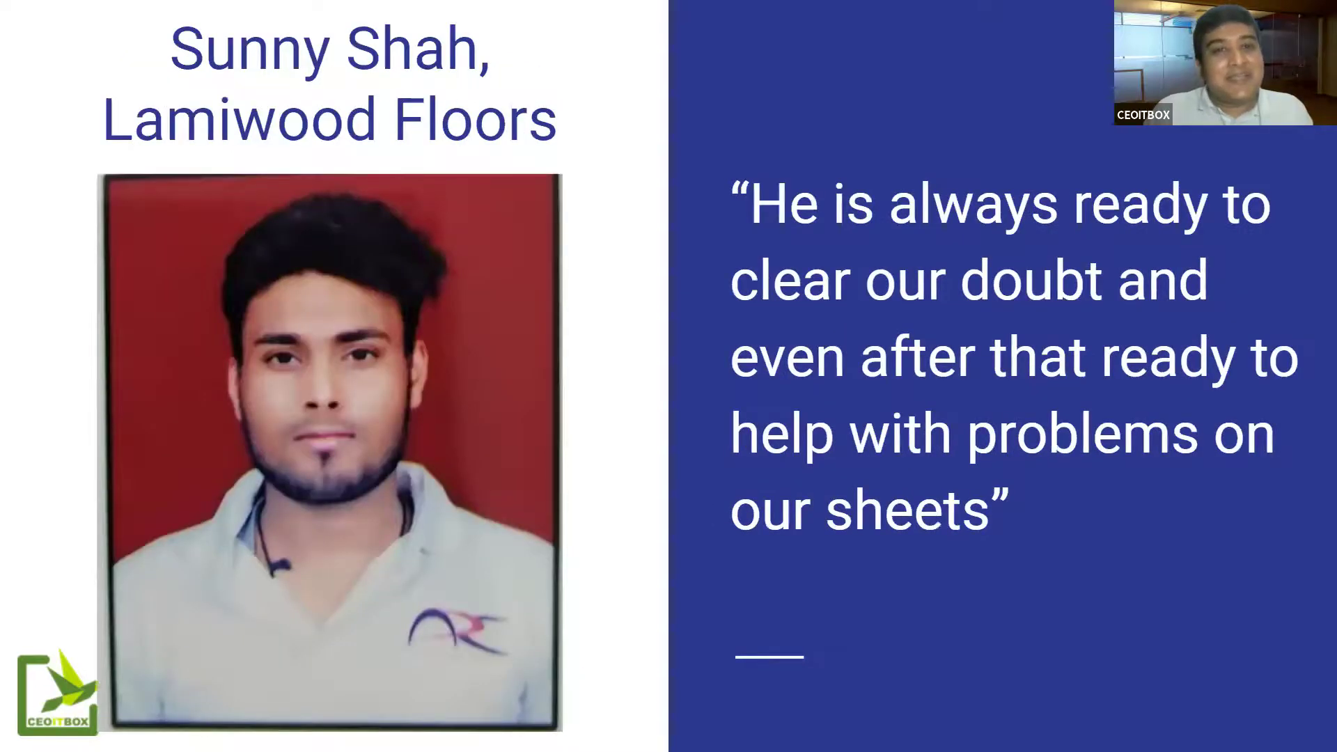
key(Right)
key(Right)
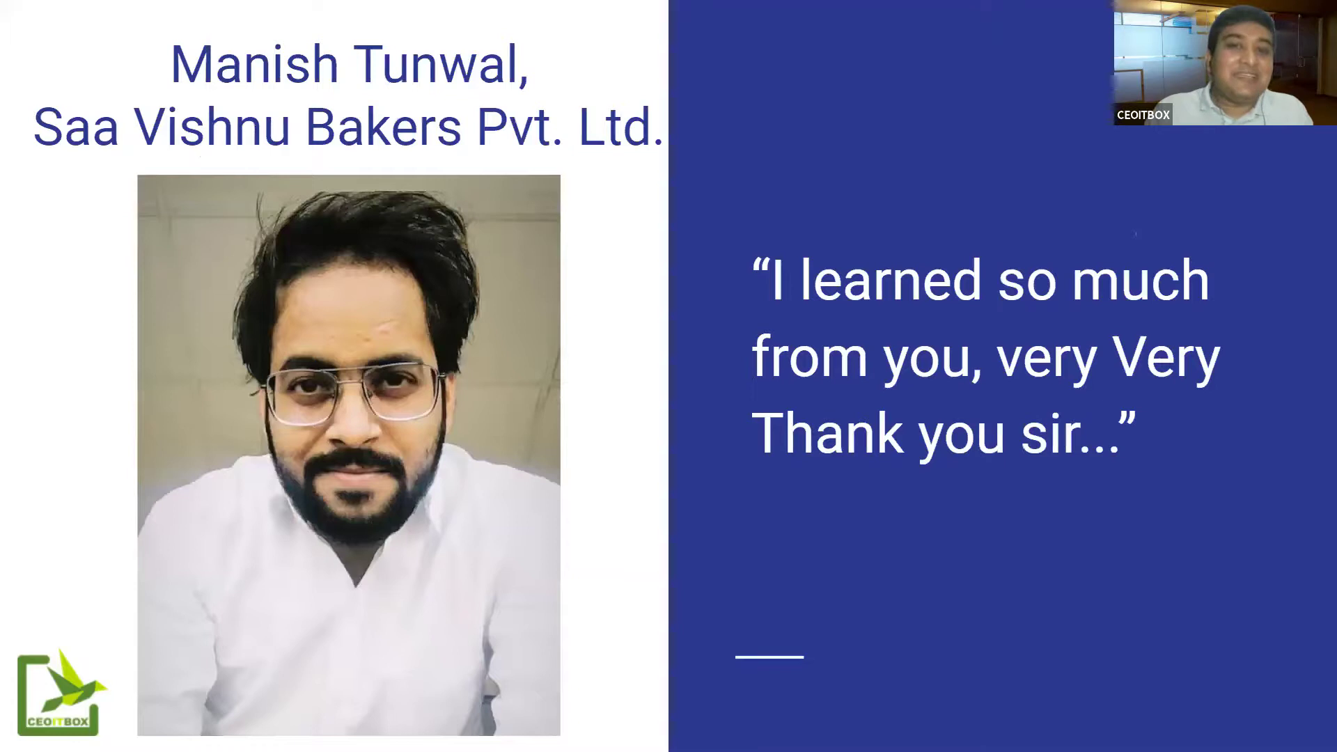
key(Right)
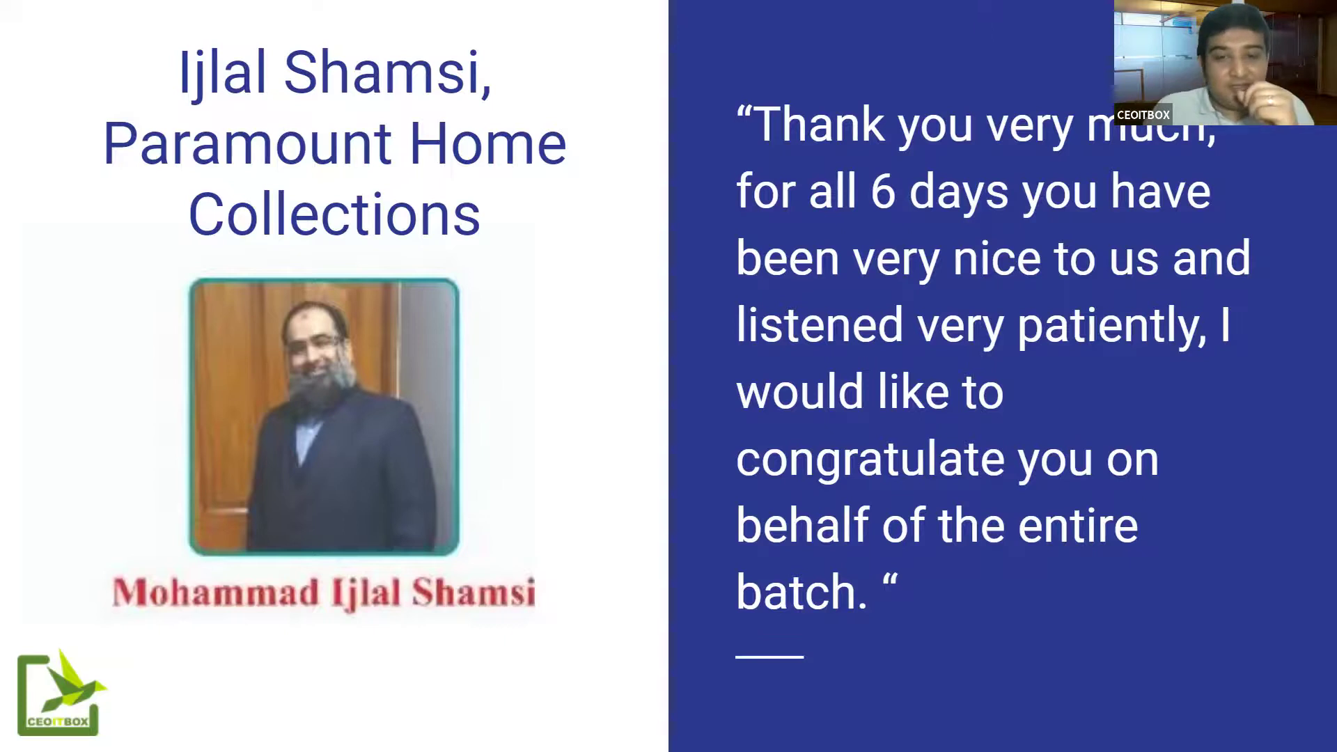
key(Right)
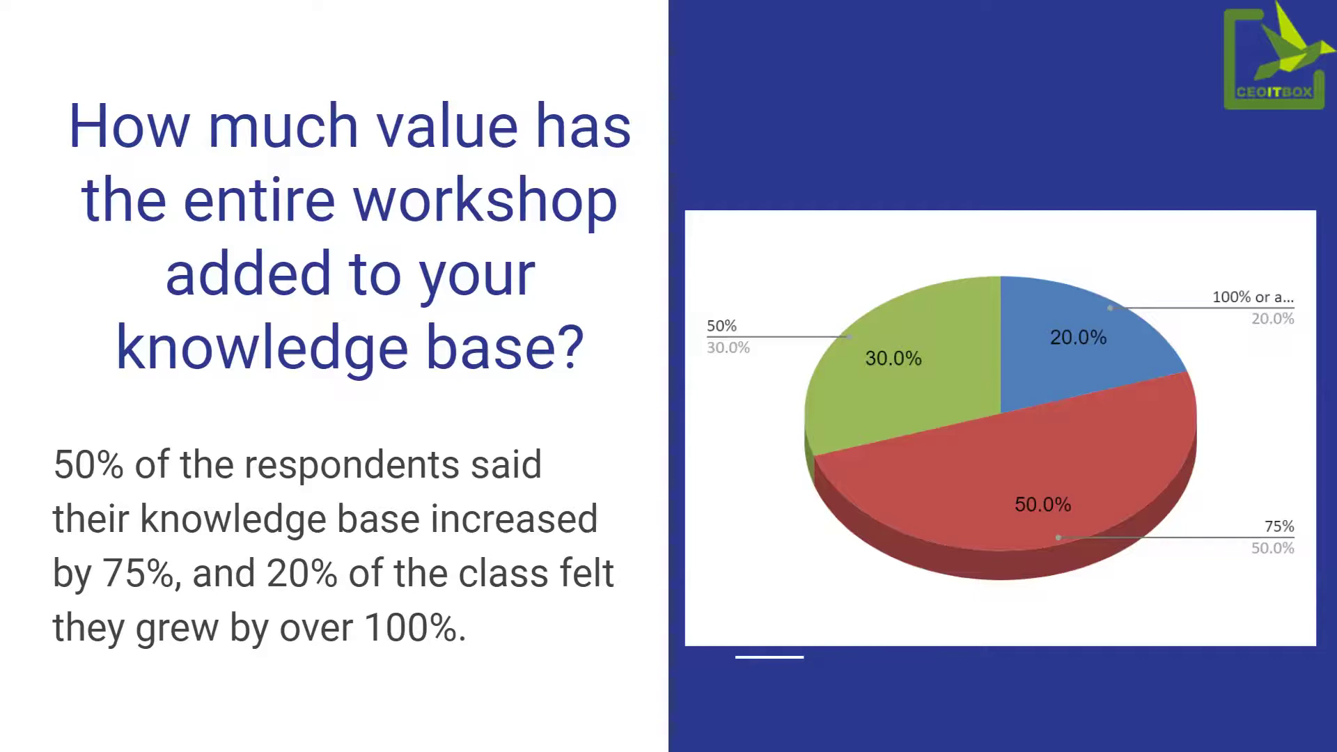
key(Escape)
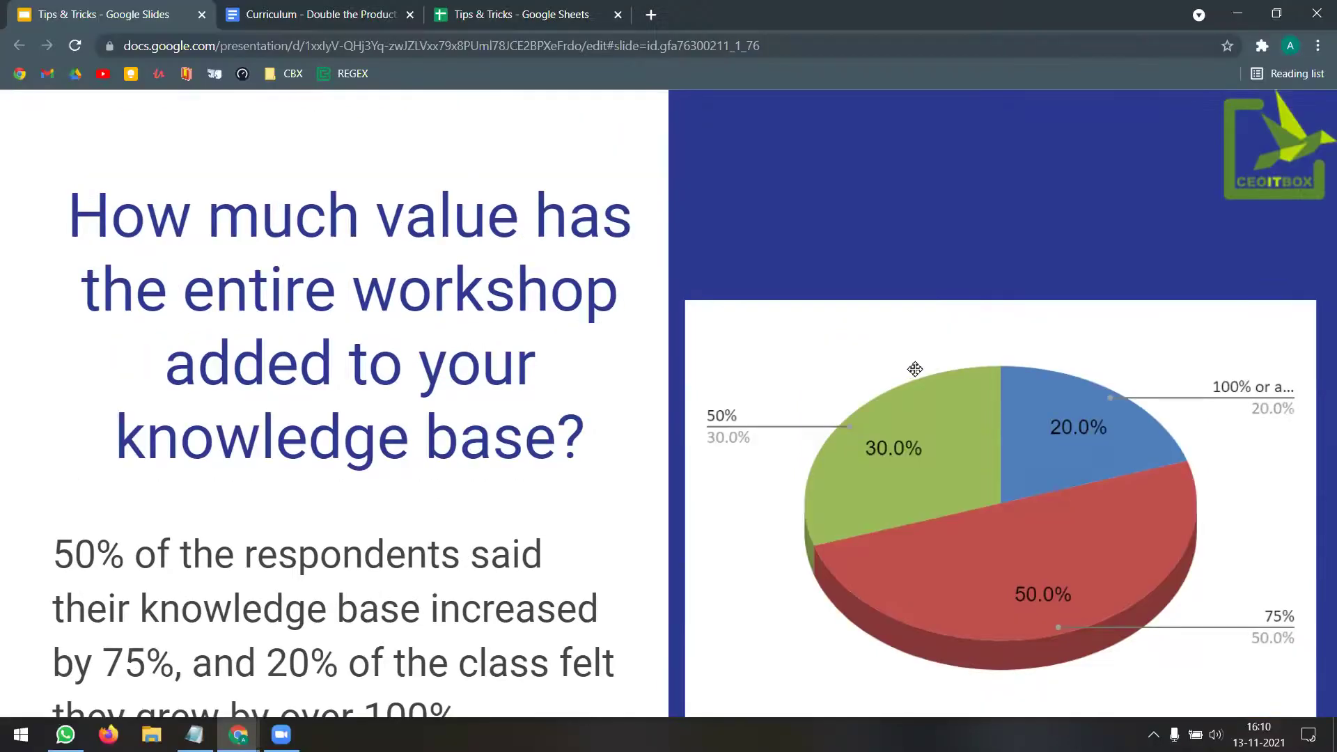
- Set the deck's link access to 'Anyone with the link' as viewer and copy the link
scroll(128, 352, up, 10)
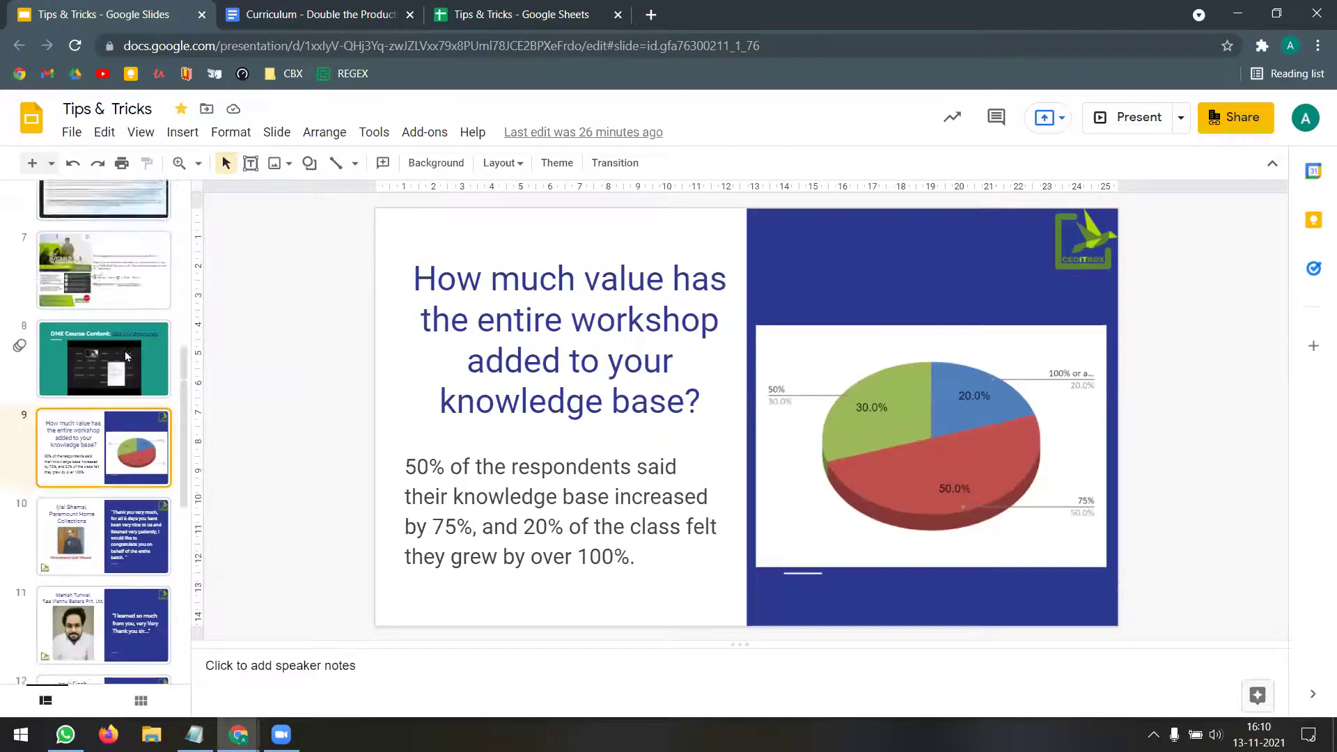
click(123, 263)
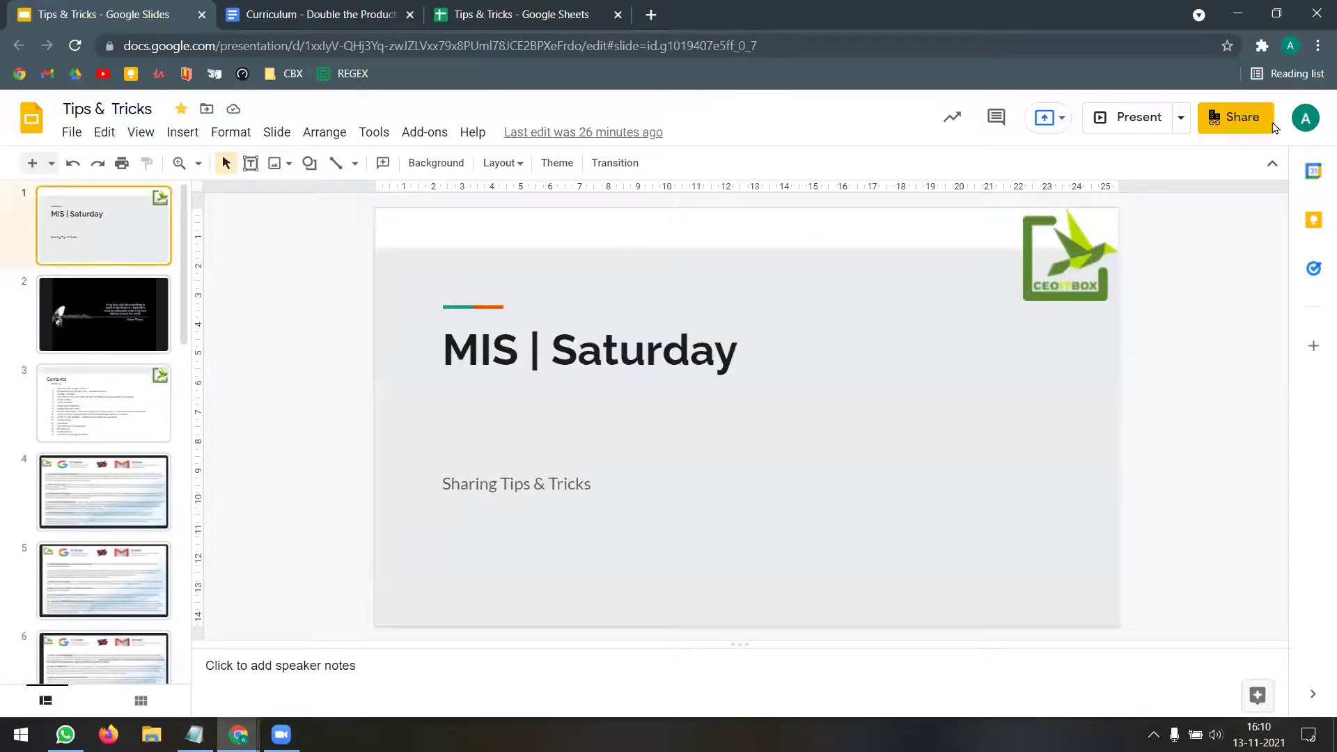
click(1236, 117)
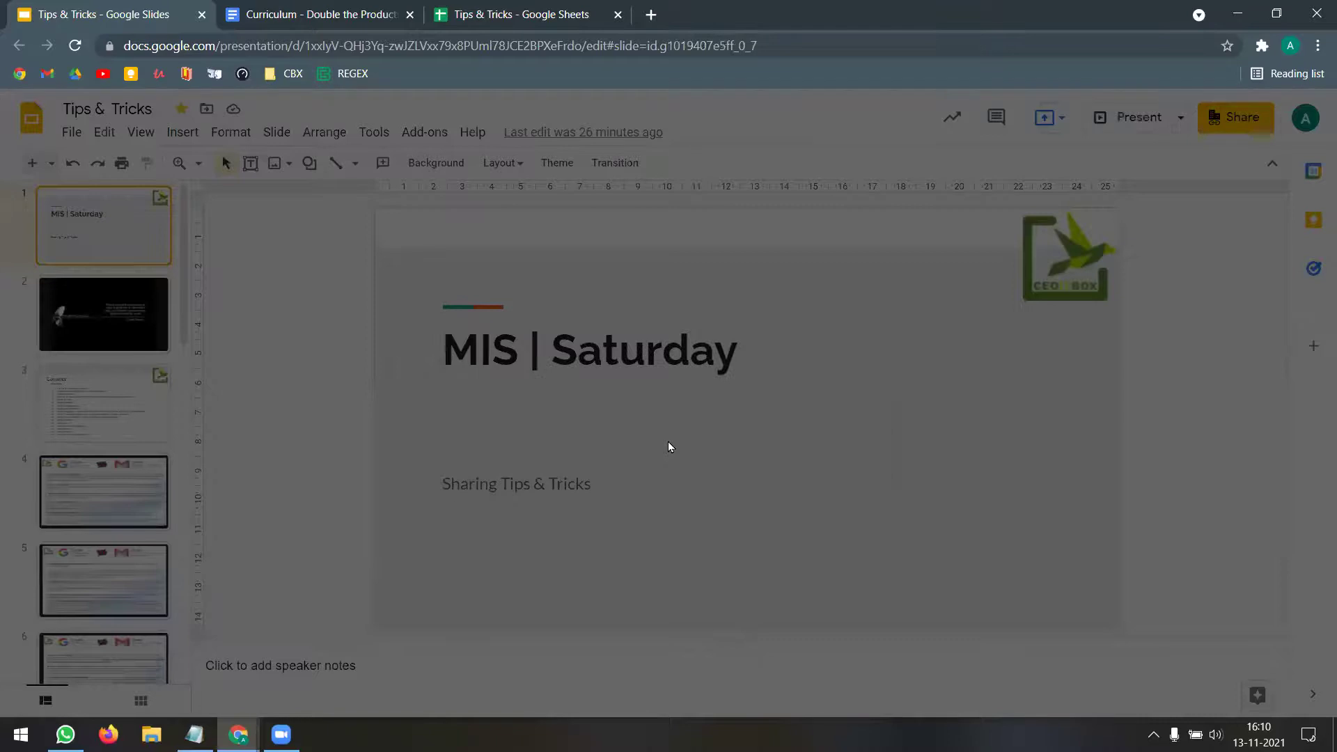
click(434, 614)
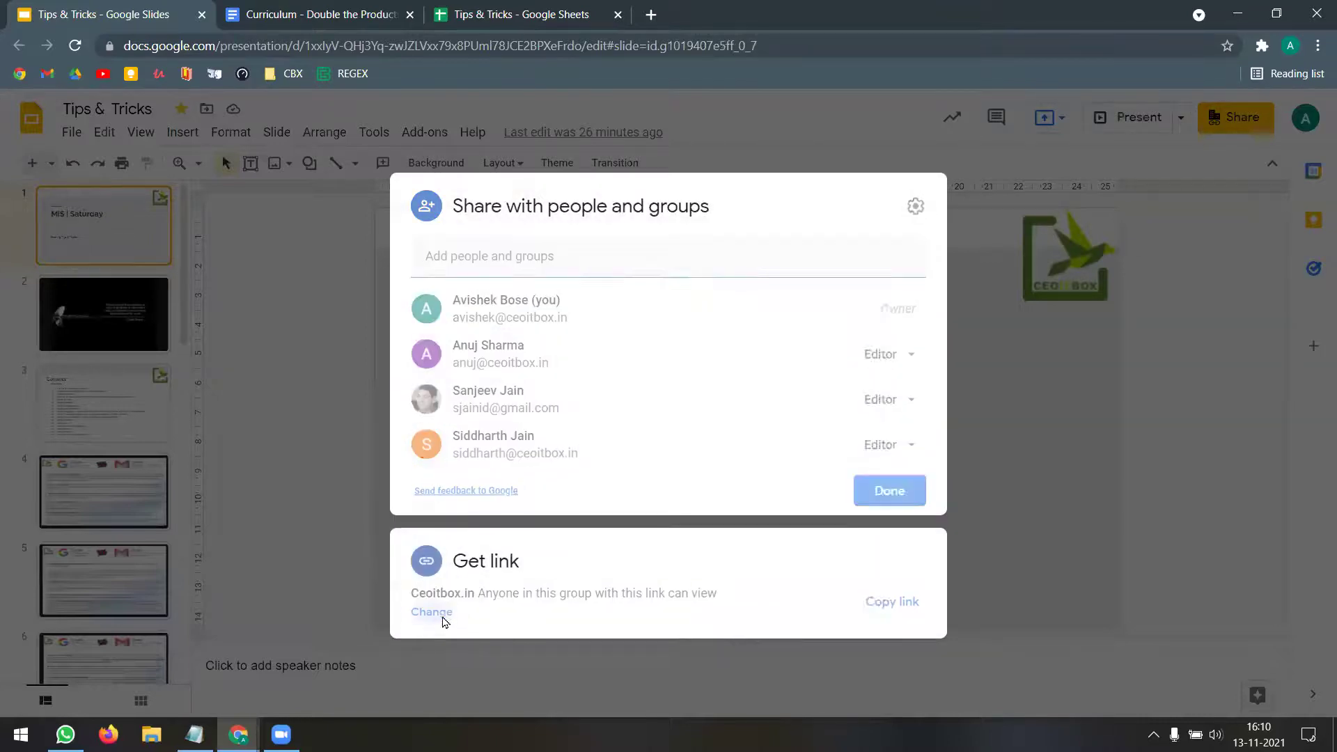
click(536, 476)
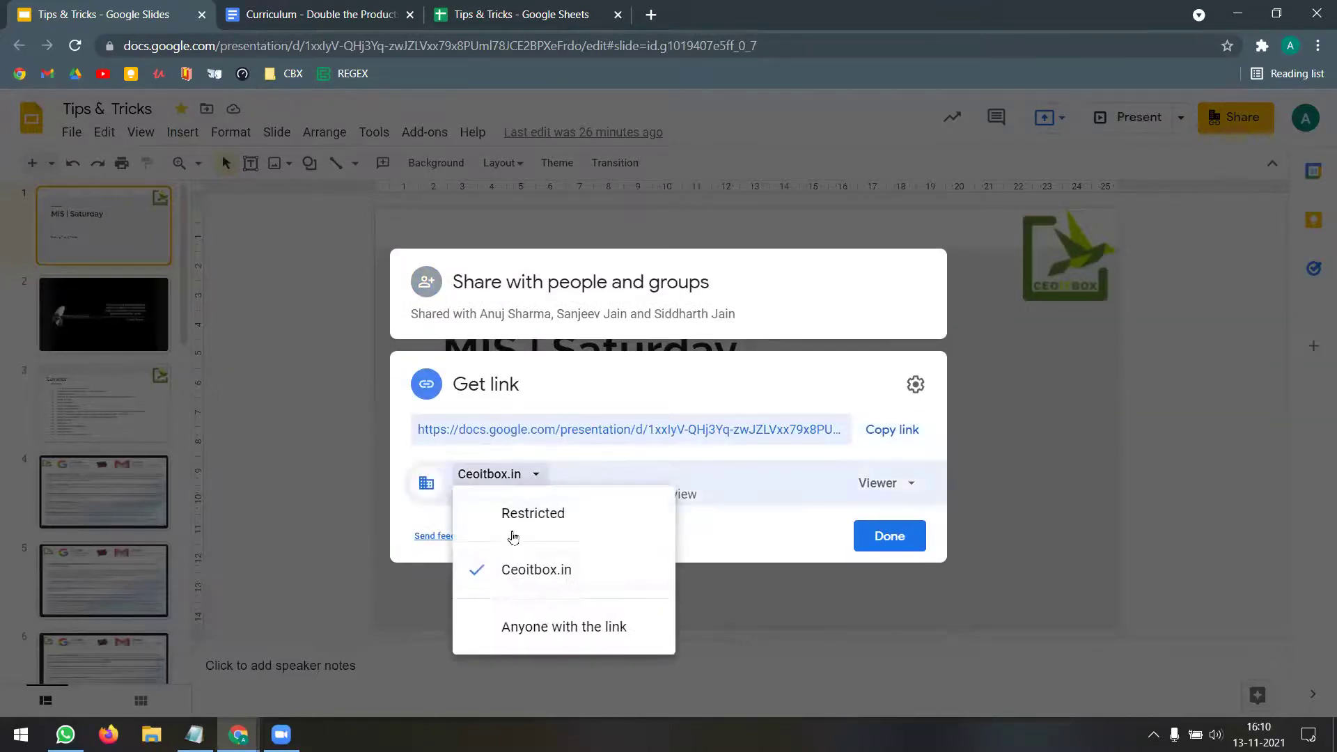
click(526, 627)
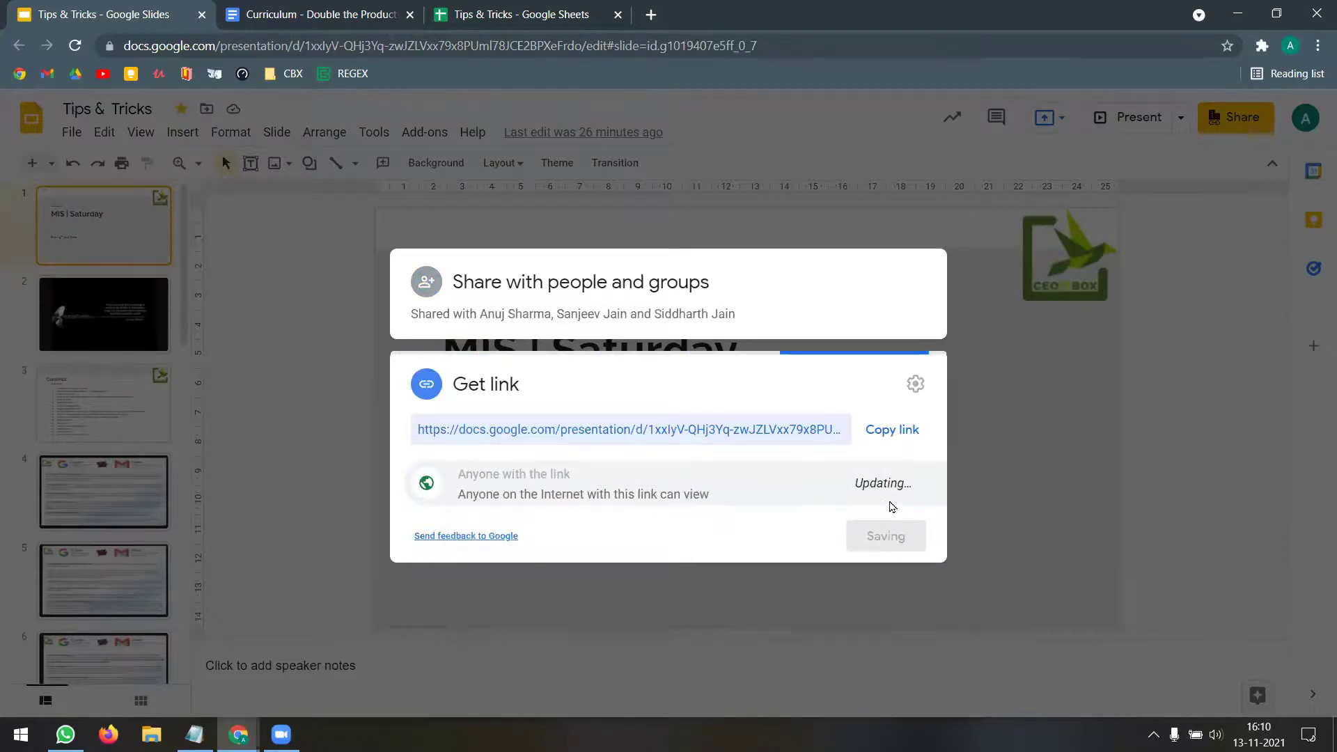
click(898, 429)
click(895, 538)
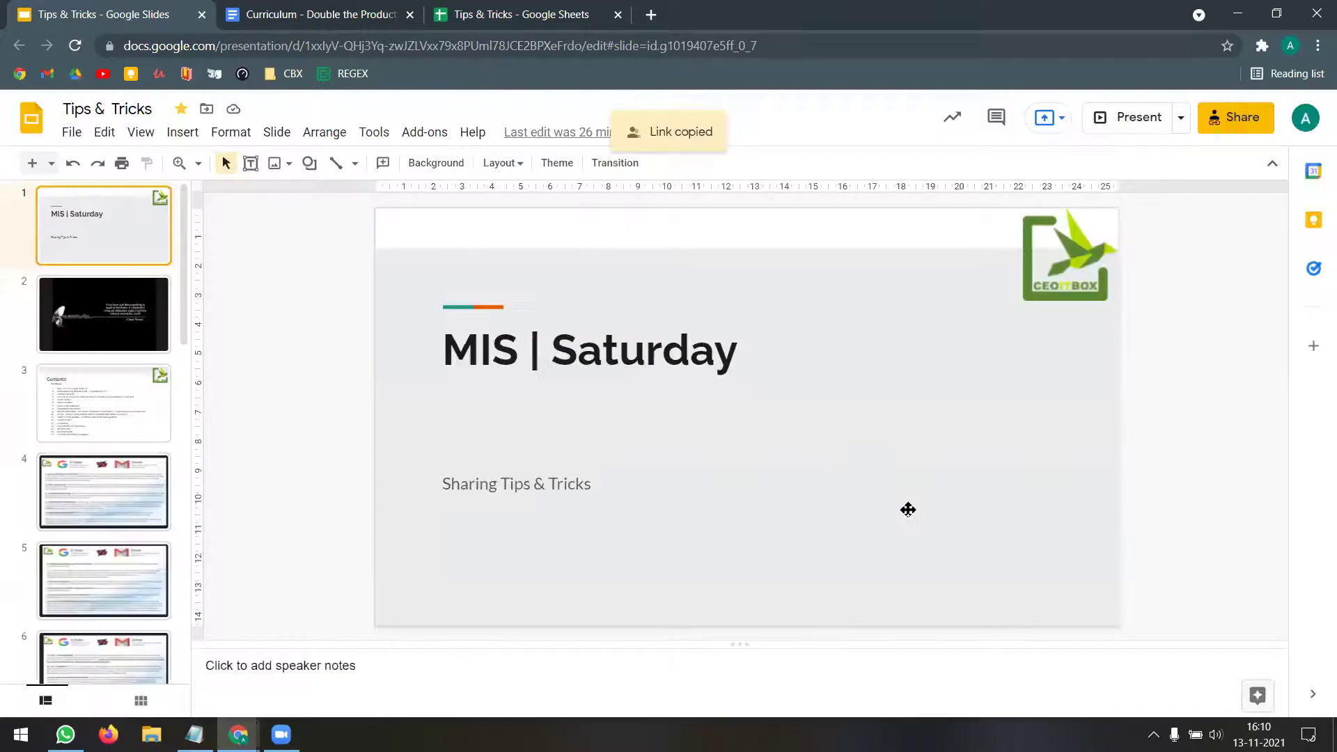
- Show the Contents slide (slide 3), then bring up the Tips & Tricks spreadsheet
click(146, 438)
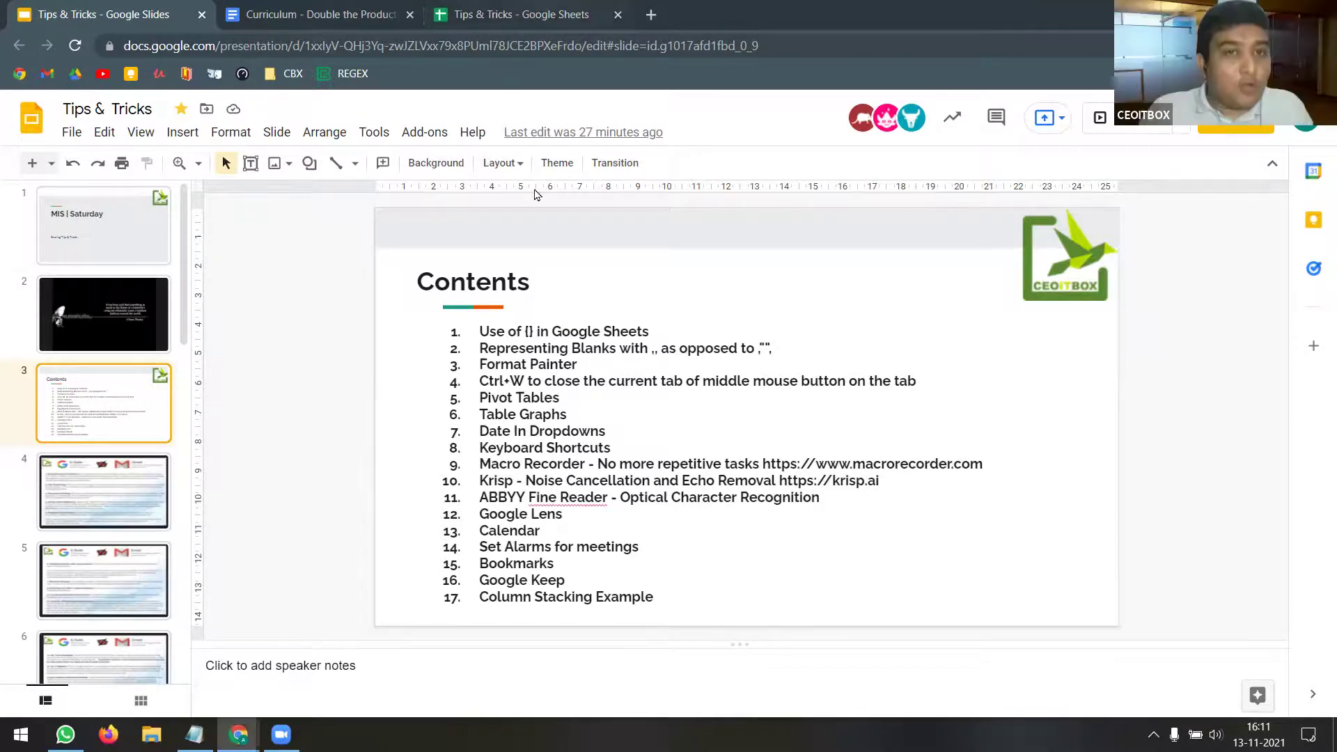
click(547, 10)
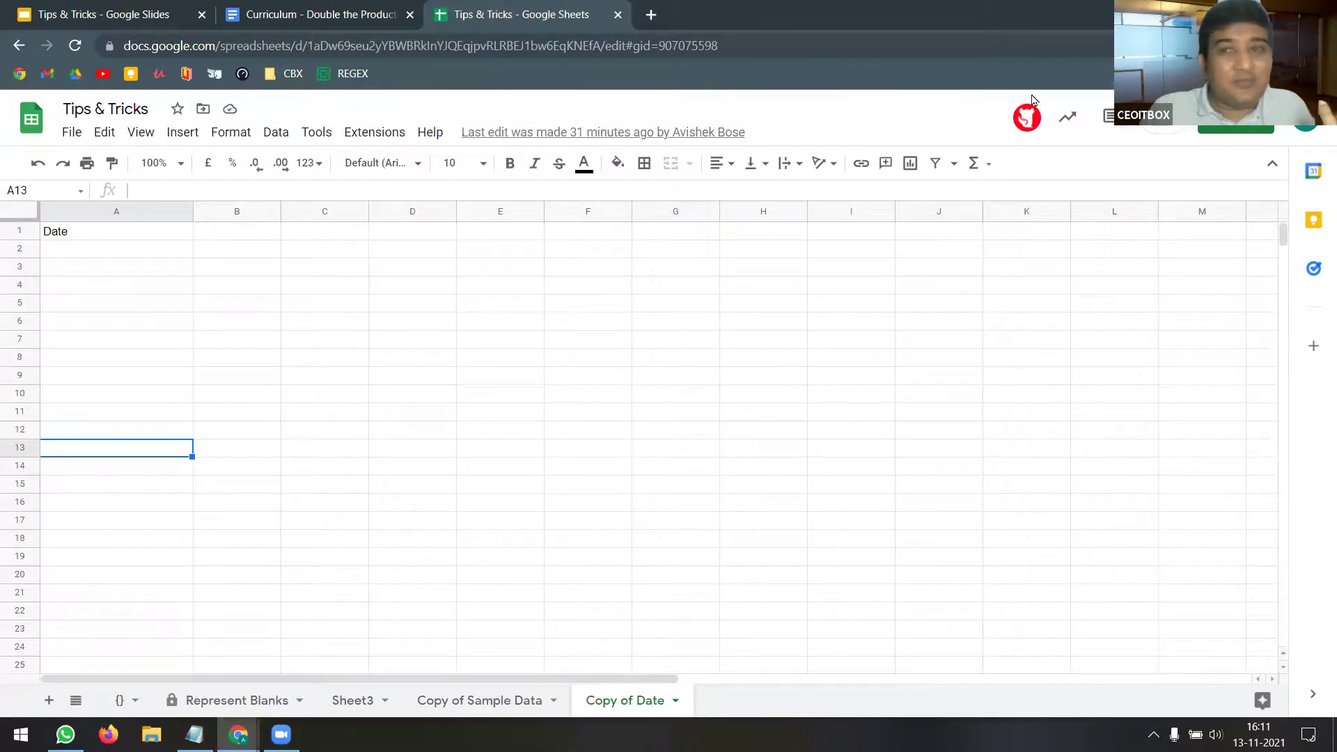
- Select cell G6 on the Copy of Date sheet, then scroll through the published Curriculum document's sessions
click(639, 329)
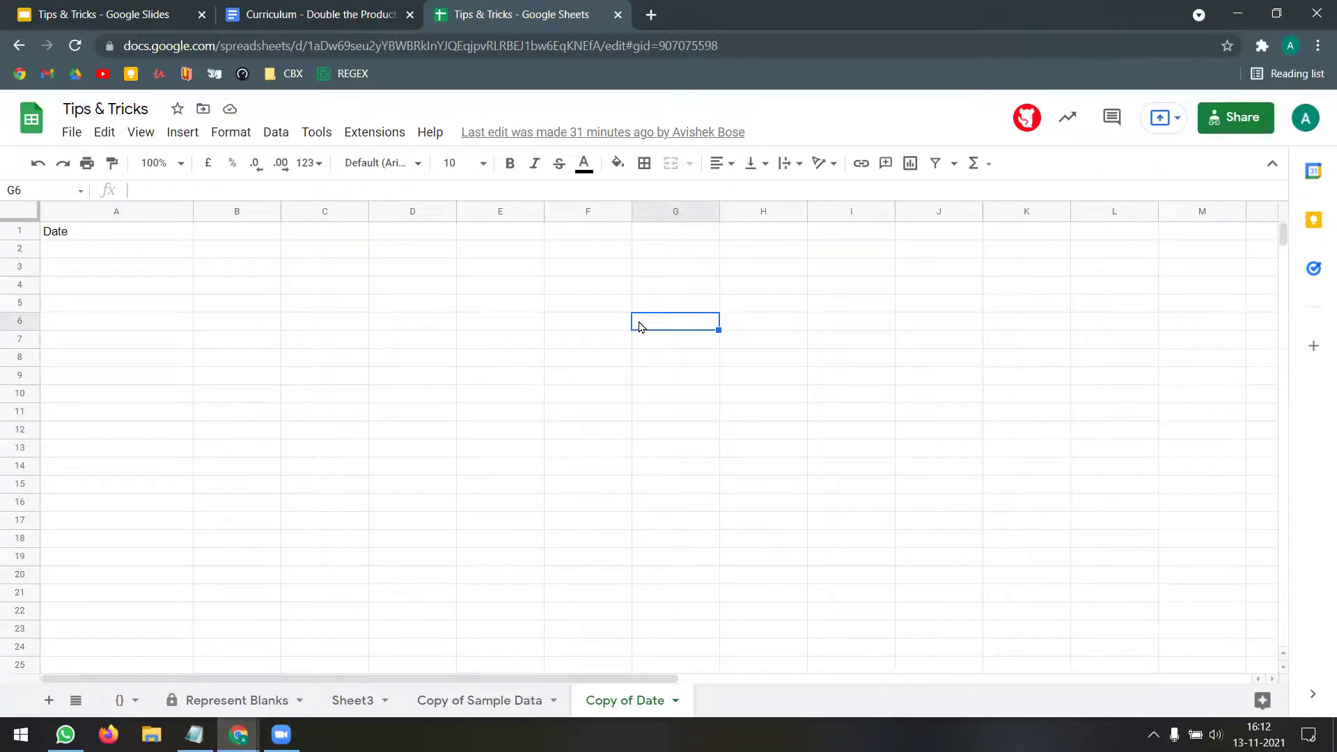
click(324, 18)
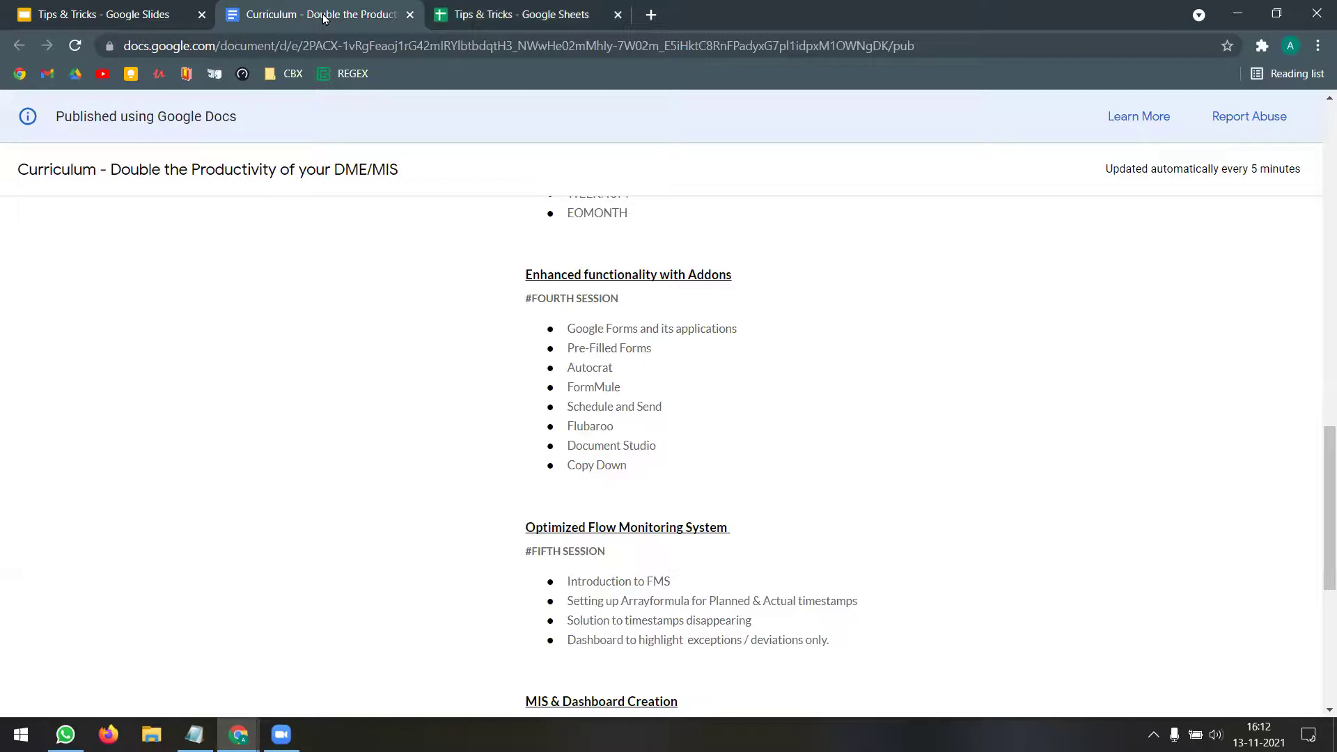
scroll(832, 402, down, 5)
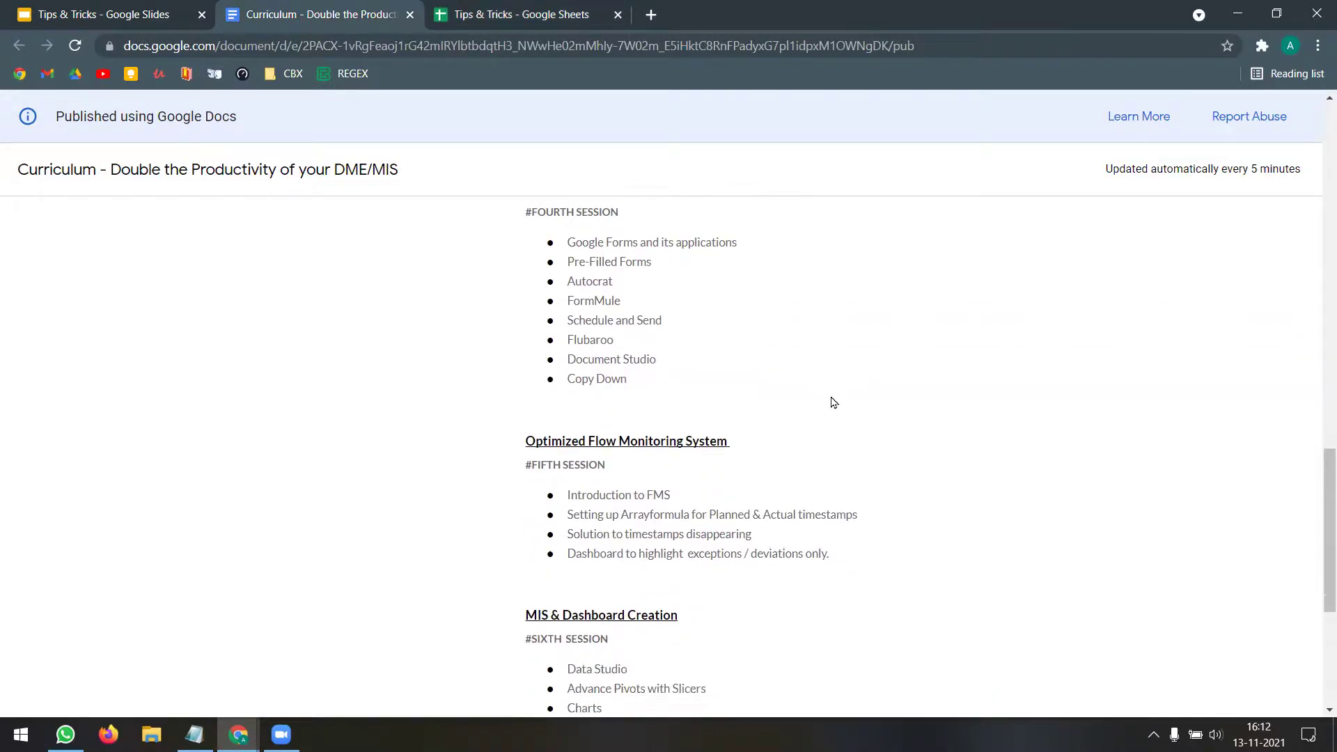
scroll(832, 402, down, 2)
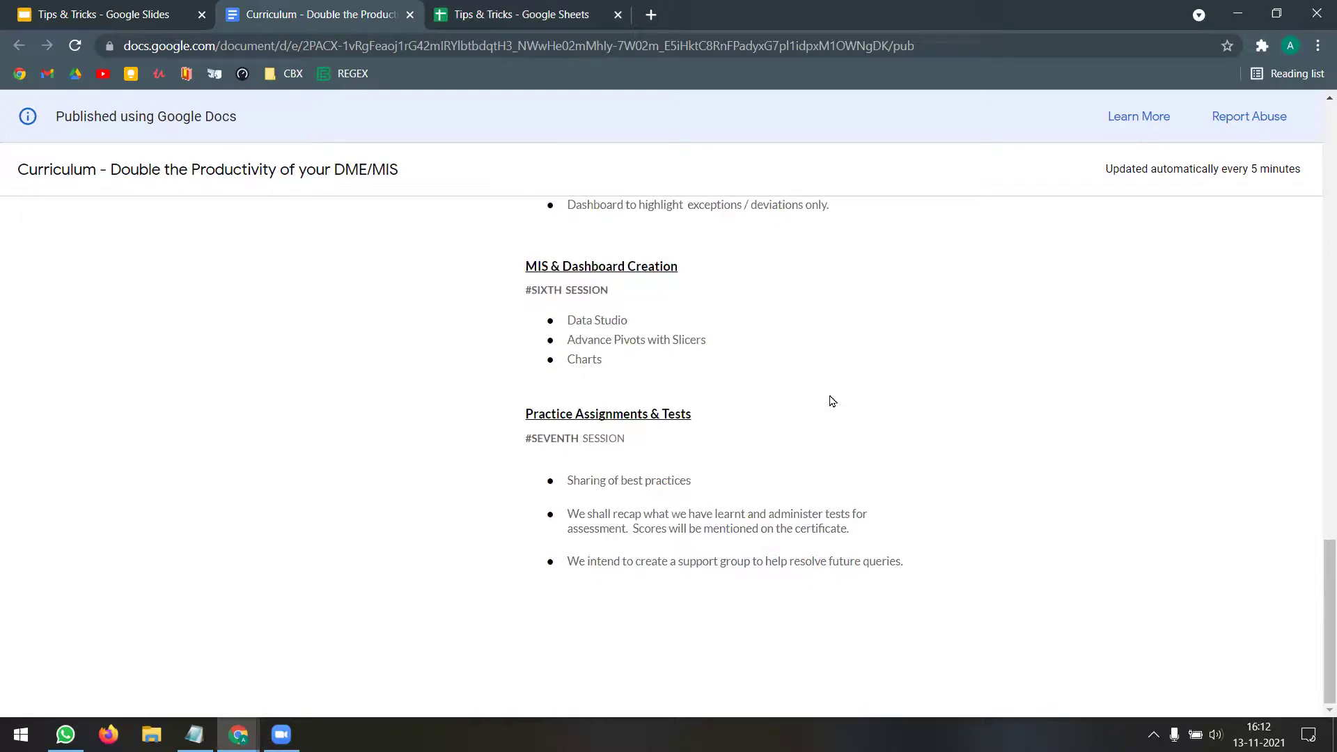
scroll(832, 402, up, 18)
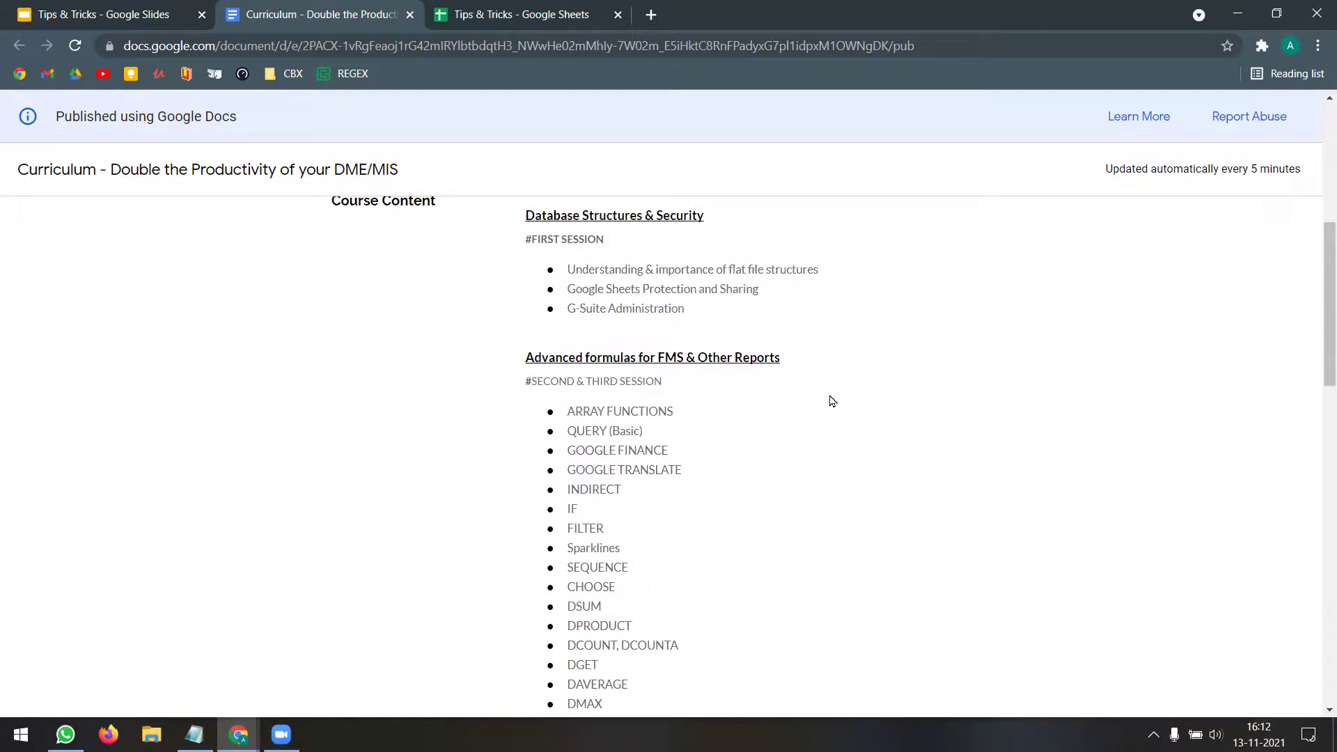
scroll(832, 402, up, 7)
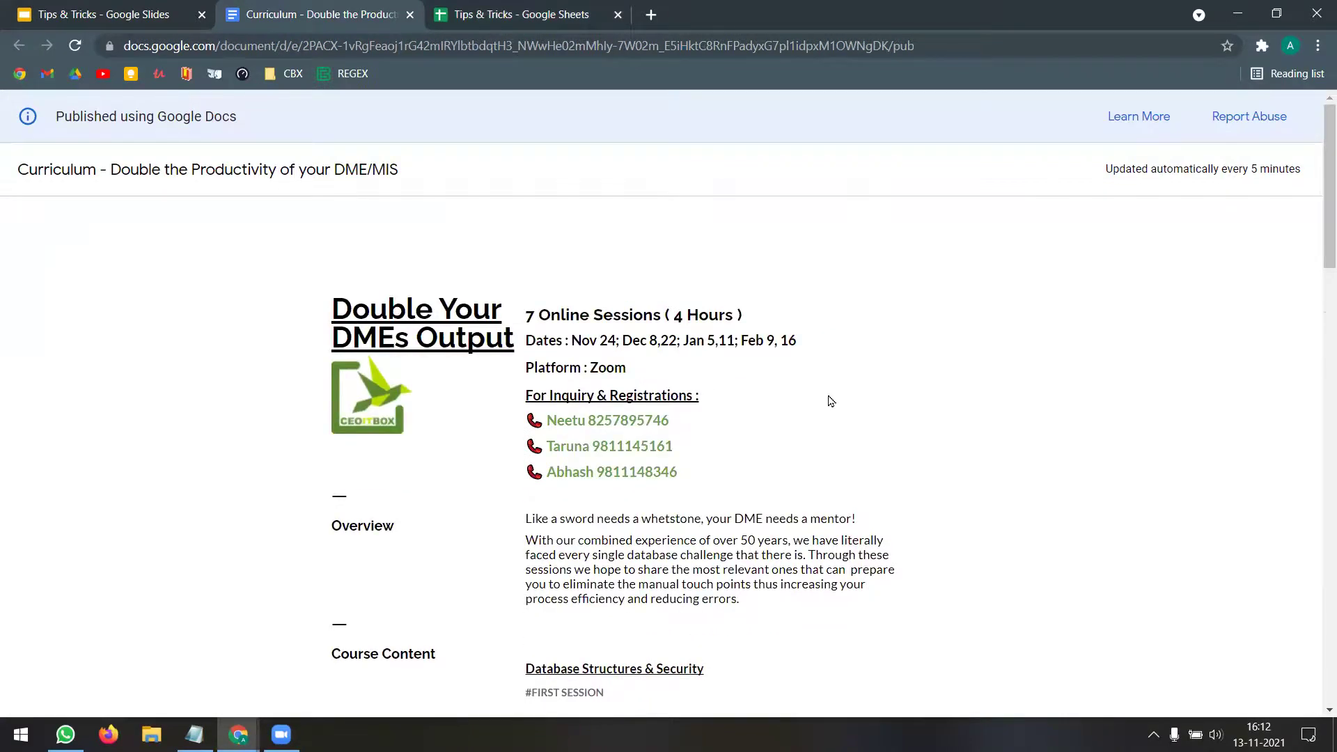
- Close the Curriculum and Tips & Tricks tabs, then present 'The Butterfly Effect' slide 2 and exit
click(411, 15)
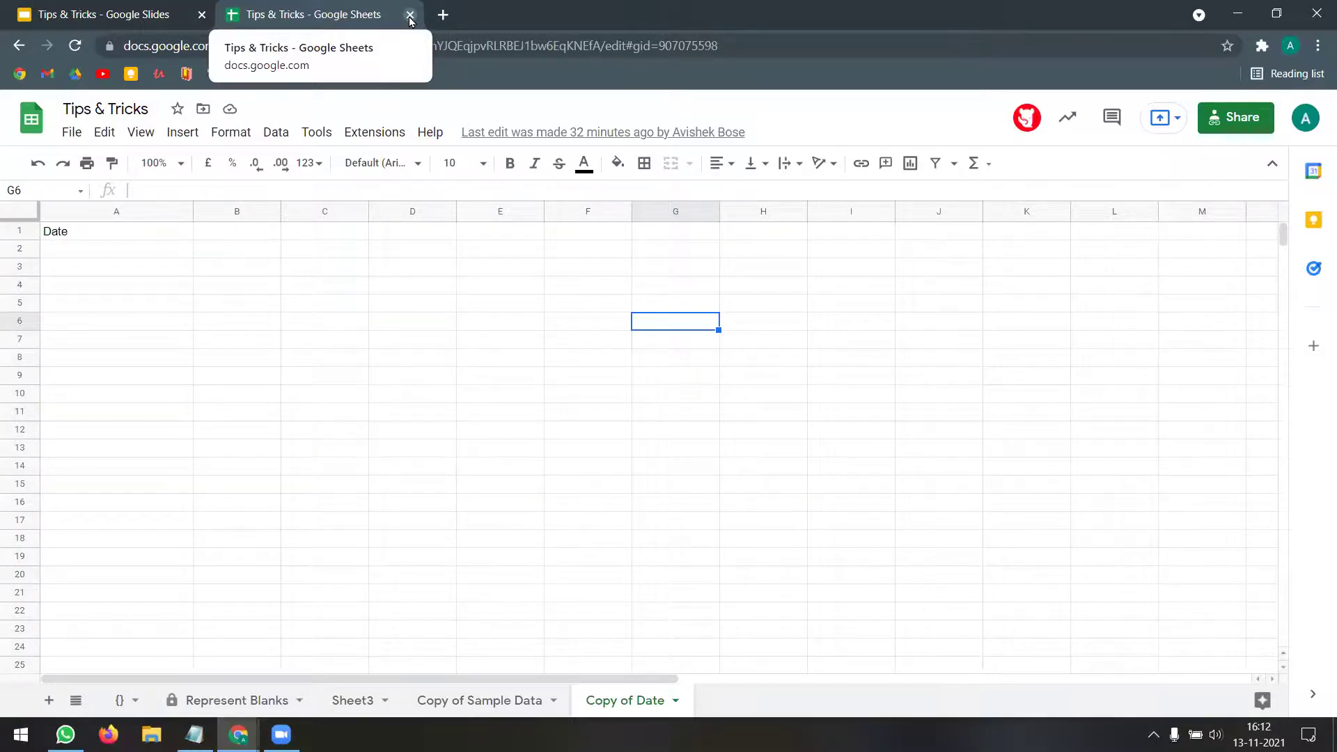
click(410, 15)
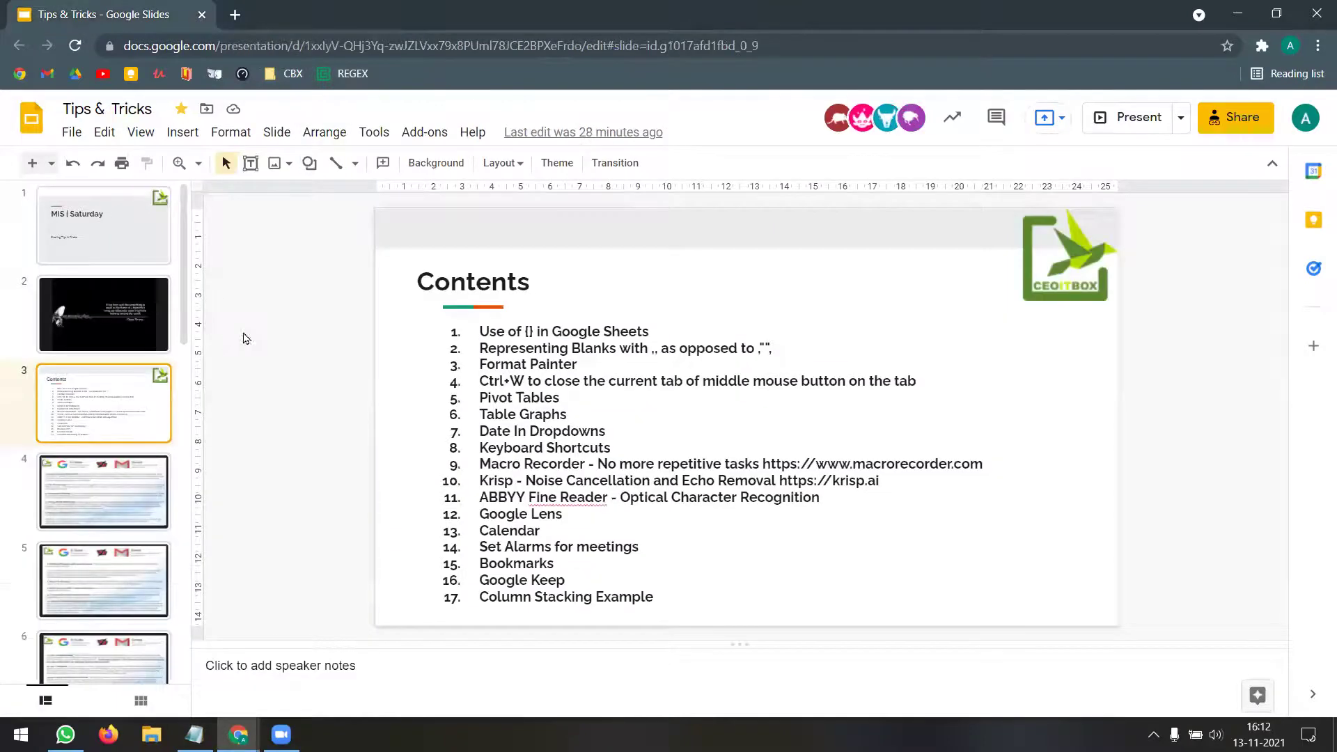
click(89, 335)
click(1123, 121)
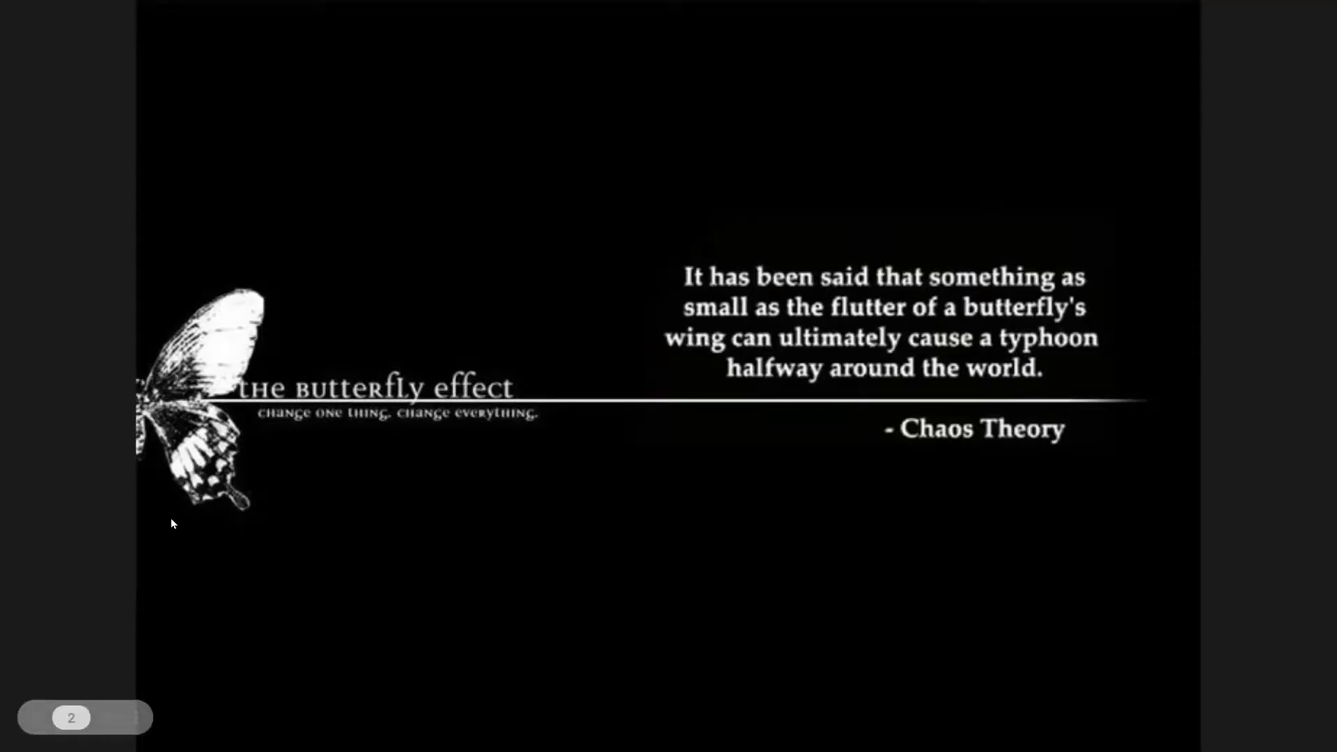
key(Escape)
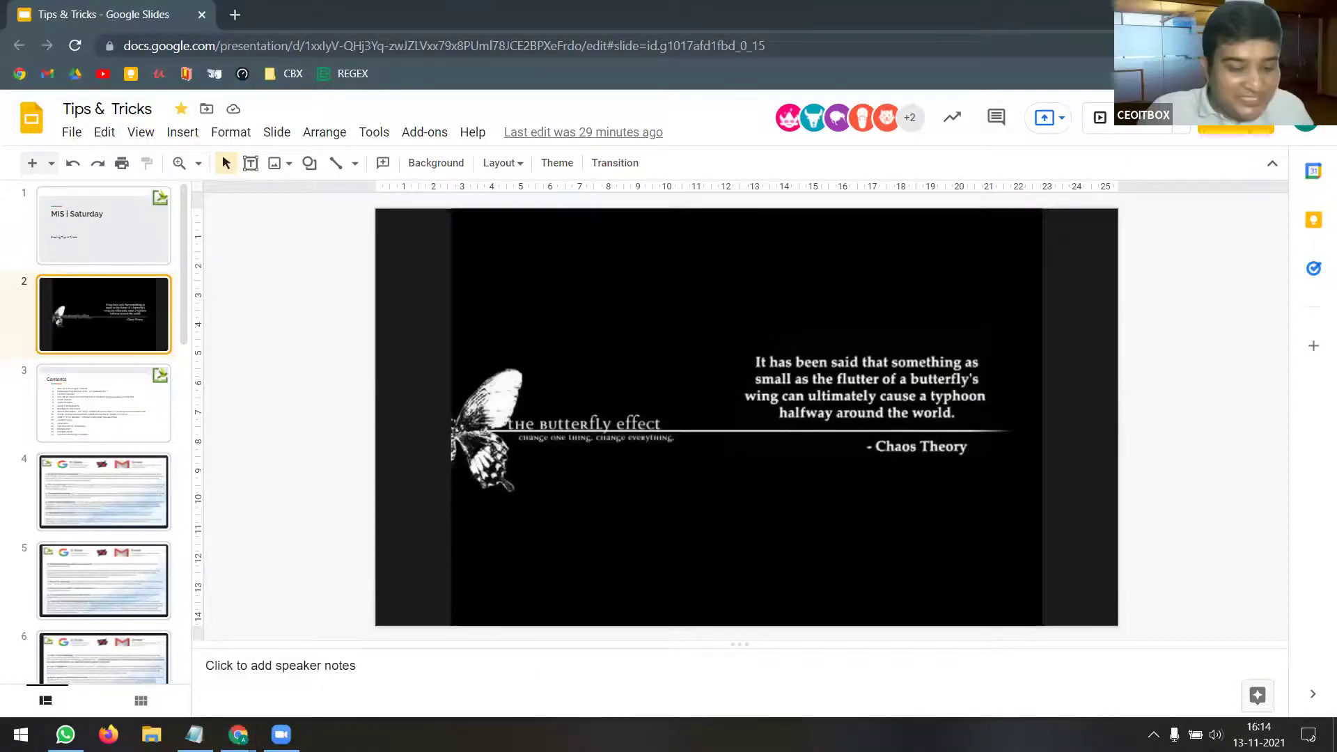
click(235, 15)
text(janper.in/sp)
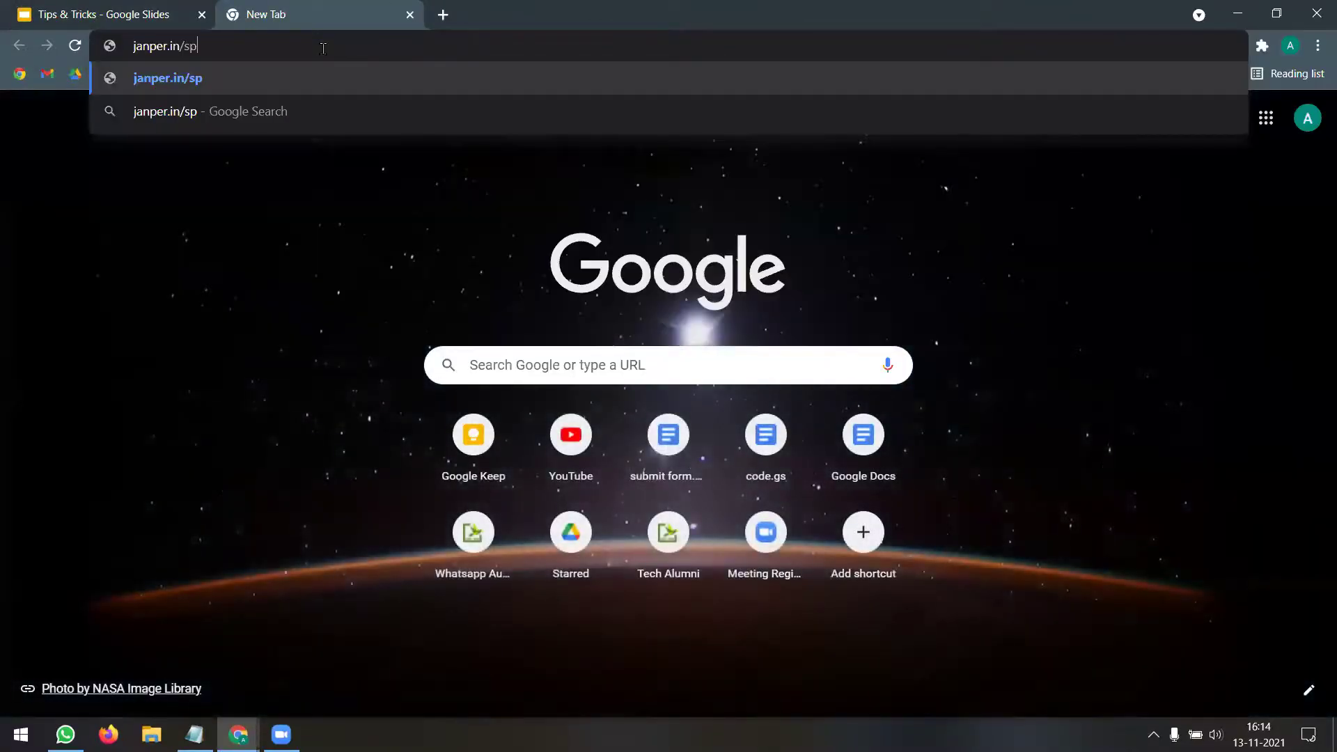
key(Return)
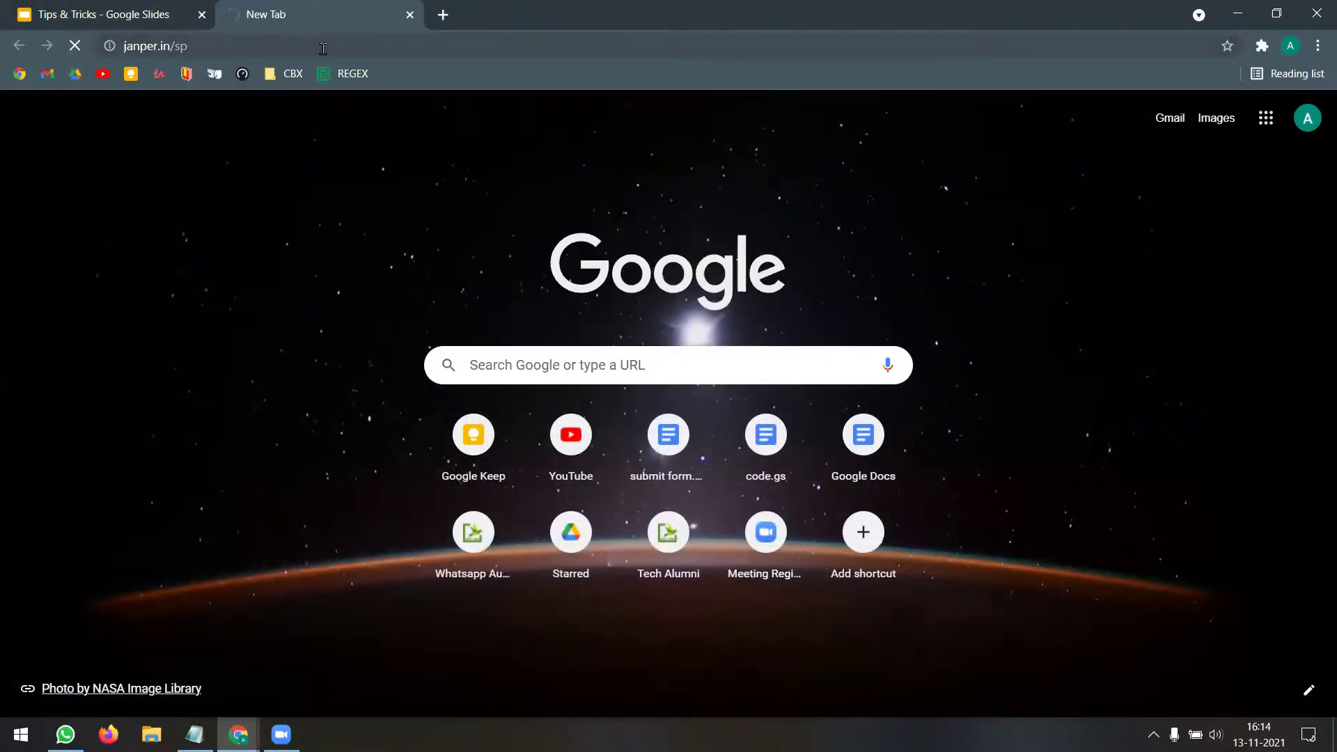
key(ctrl+shift+Tab)
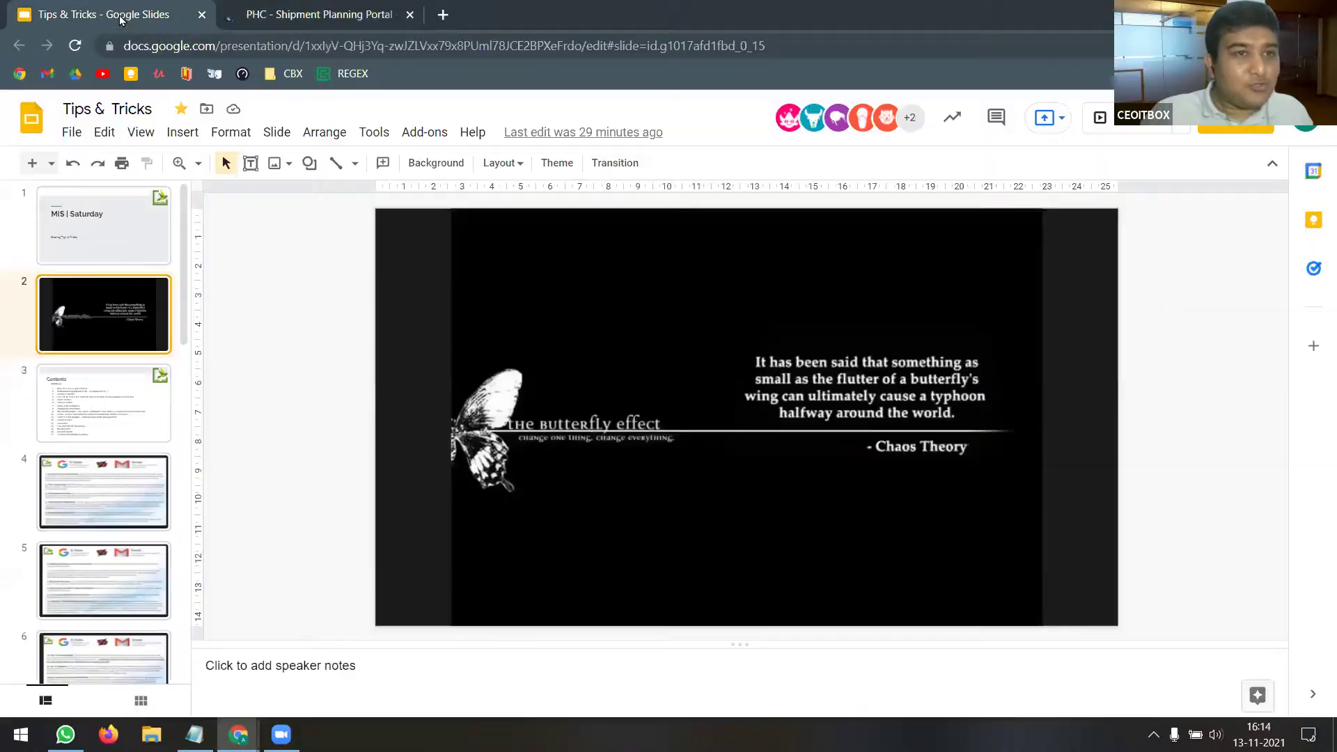
click(301, 19)
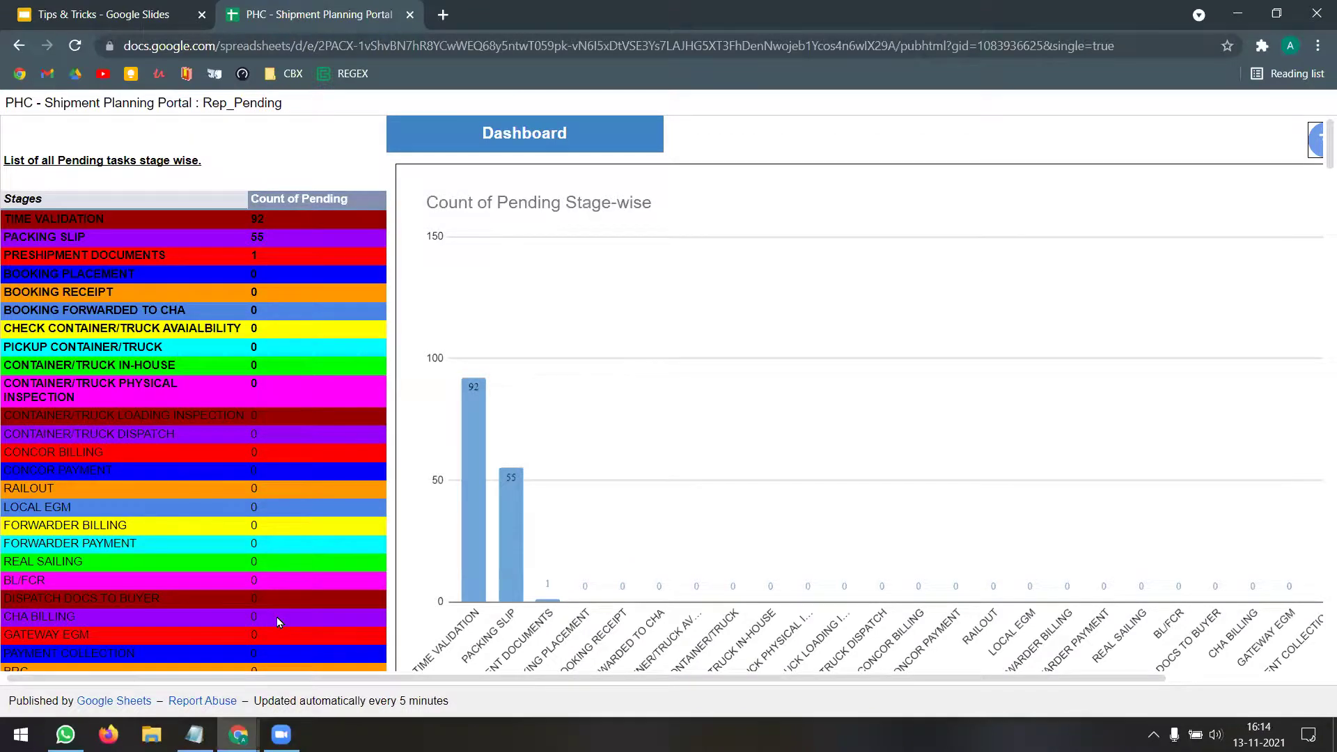
scroll(422, 592, down, 1)
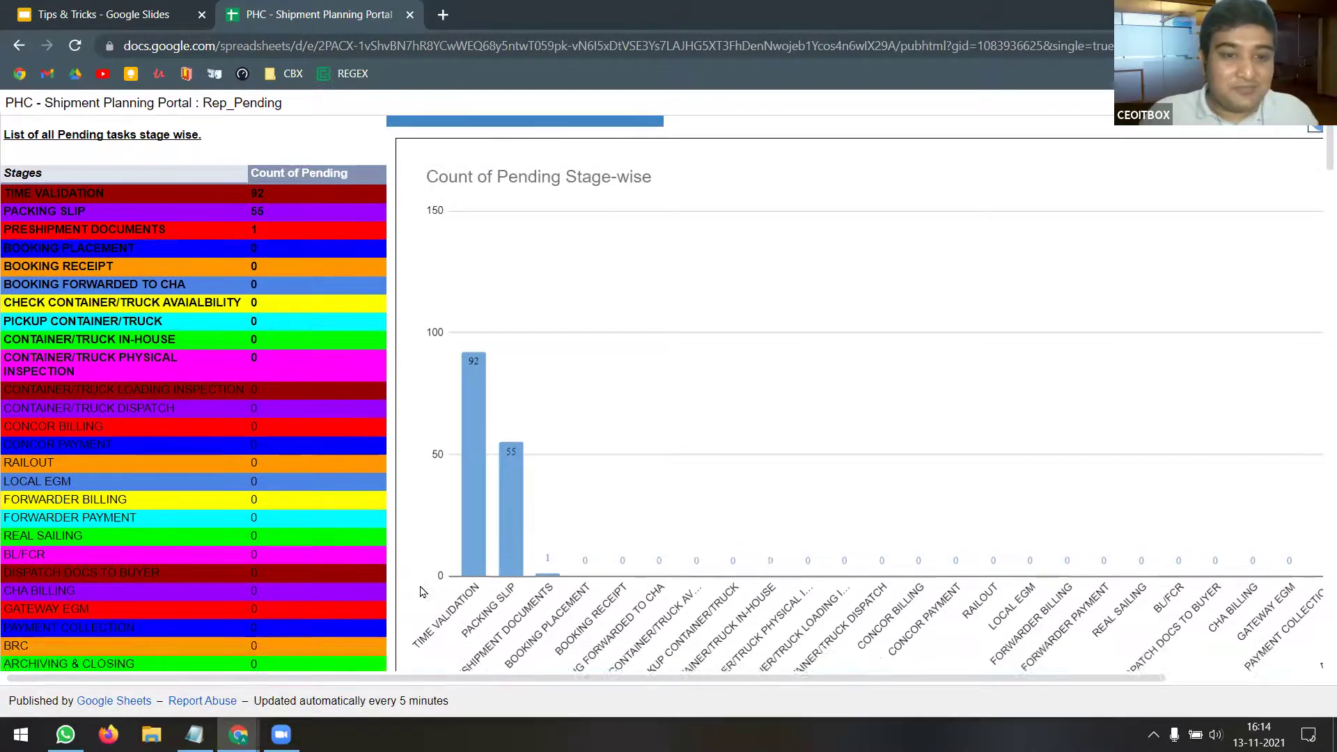
scroll(422, 592, down, 6)
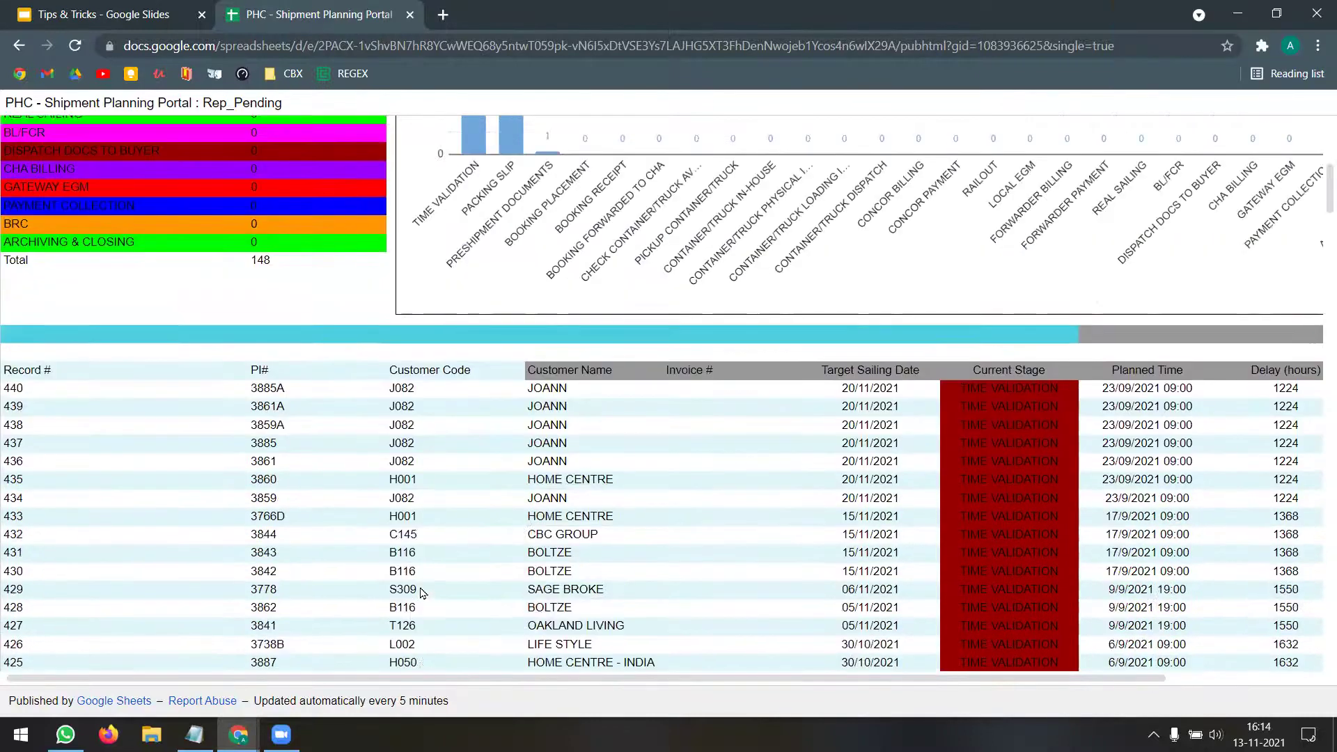
scroll(422, 592, down, 1)
scroll(422, 592, up, 10)
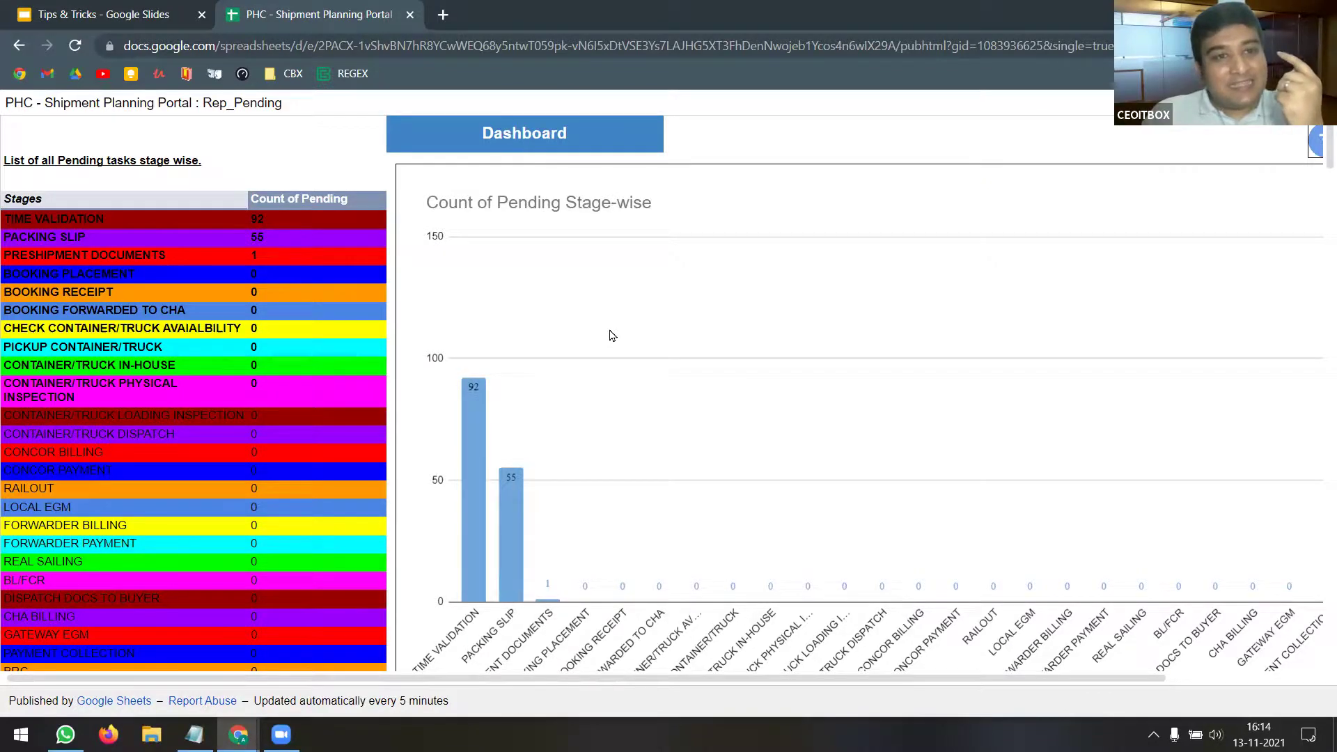
scroll(612, 335, down, 5)
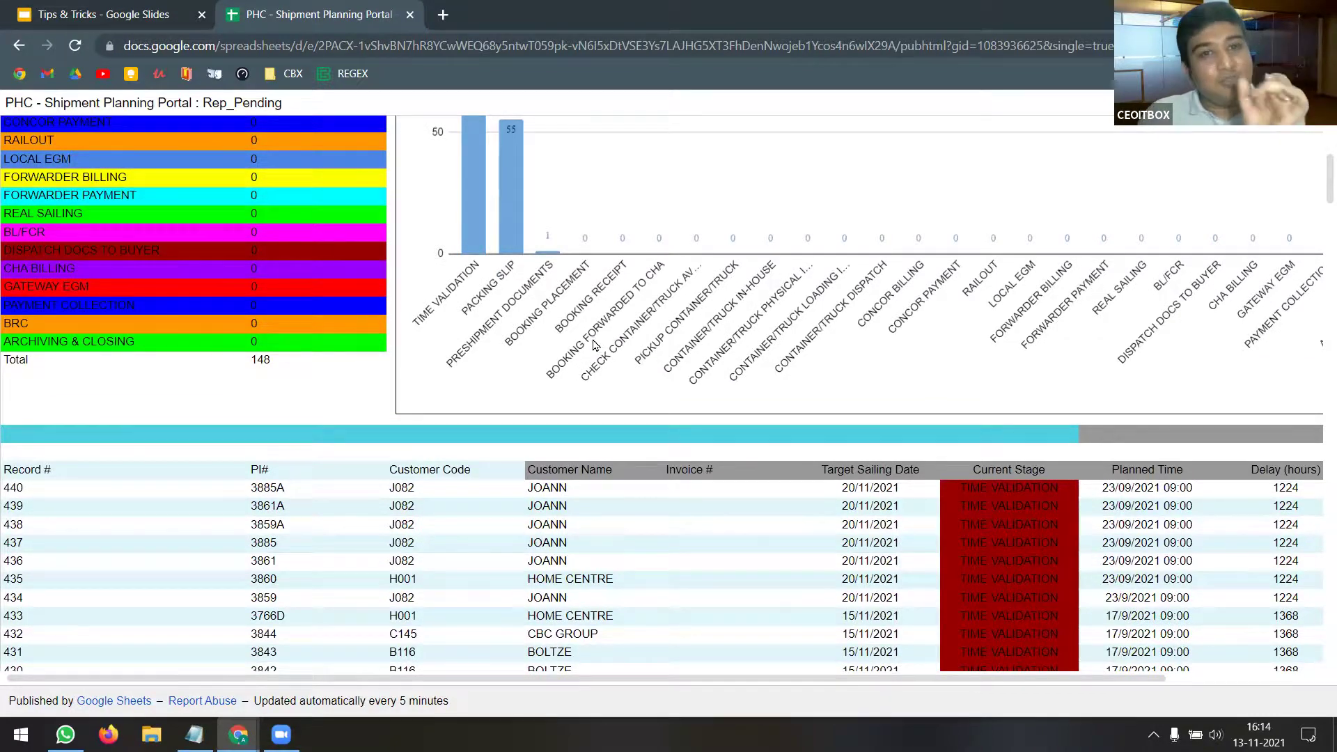
scroll(596, 345, down, 4)
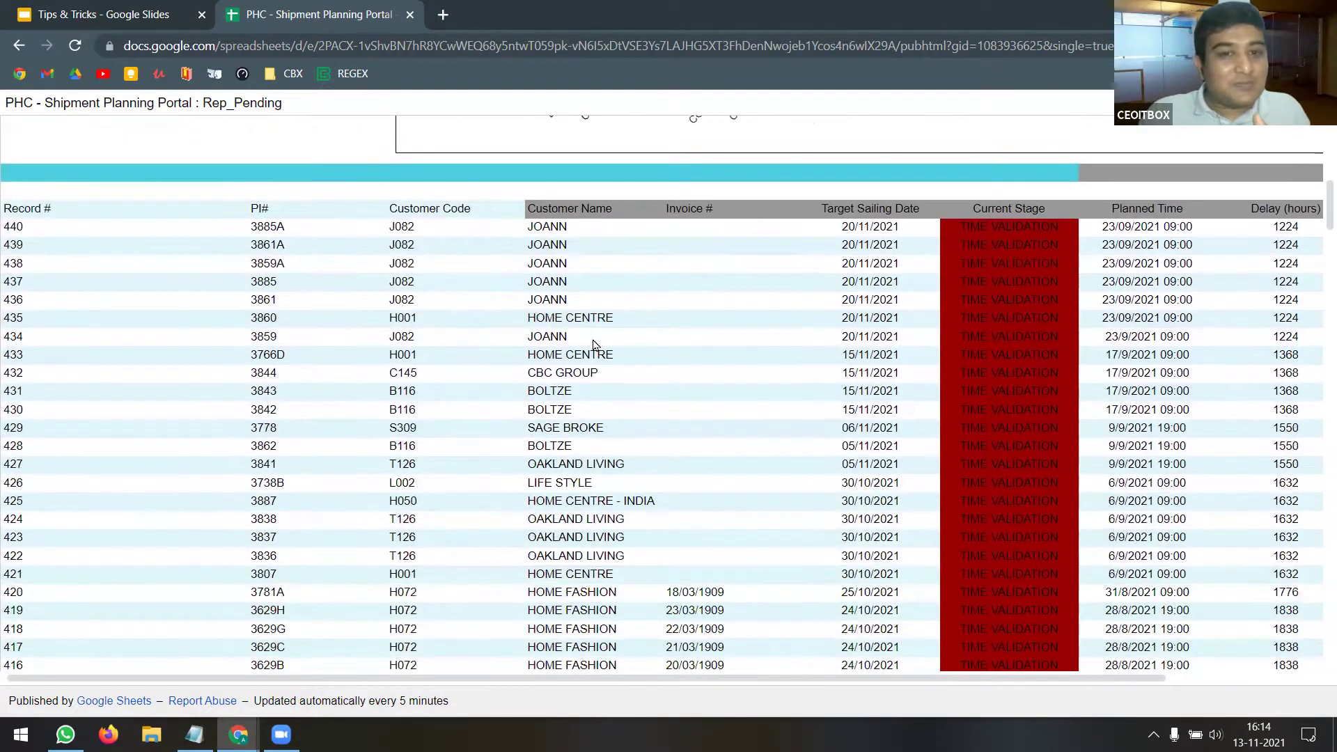
scroll(595, 345, down, 4)
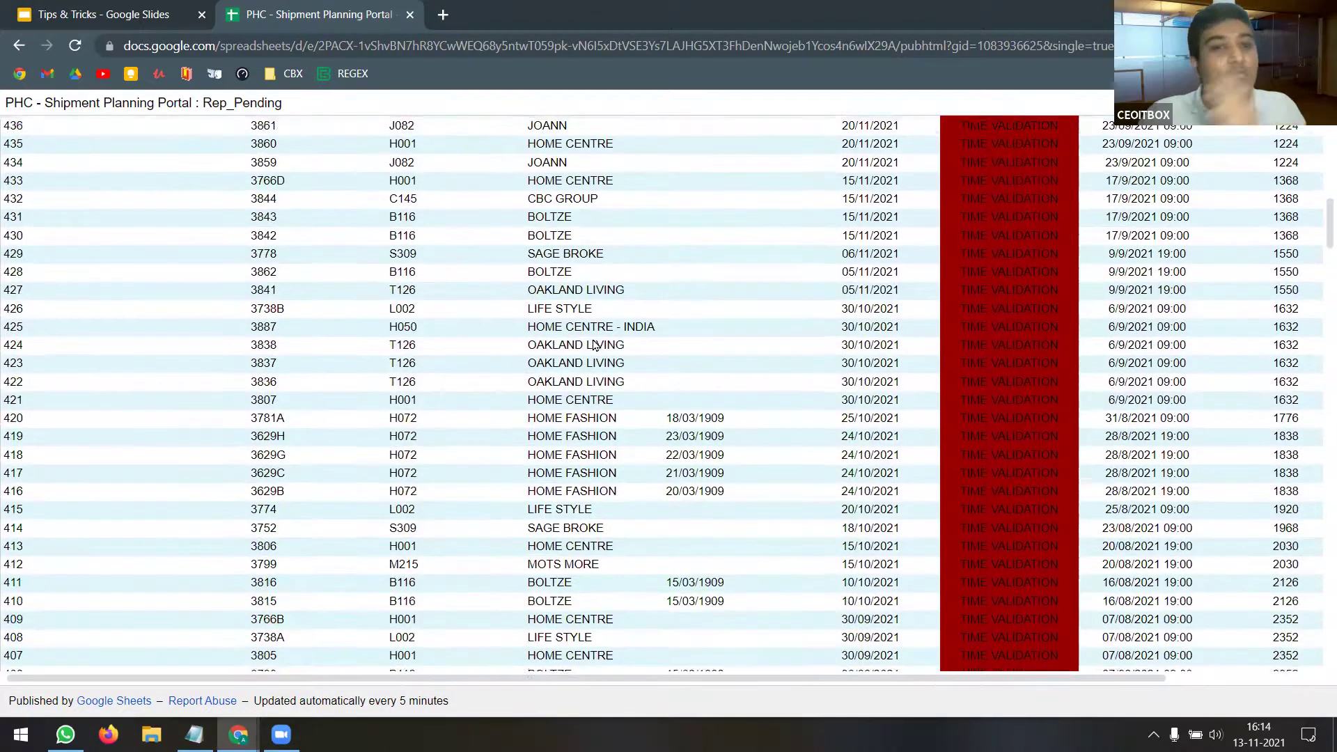
scroll(595, 345, down, 6)
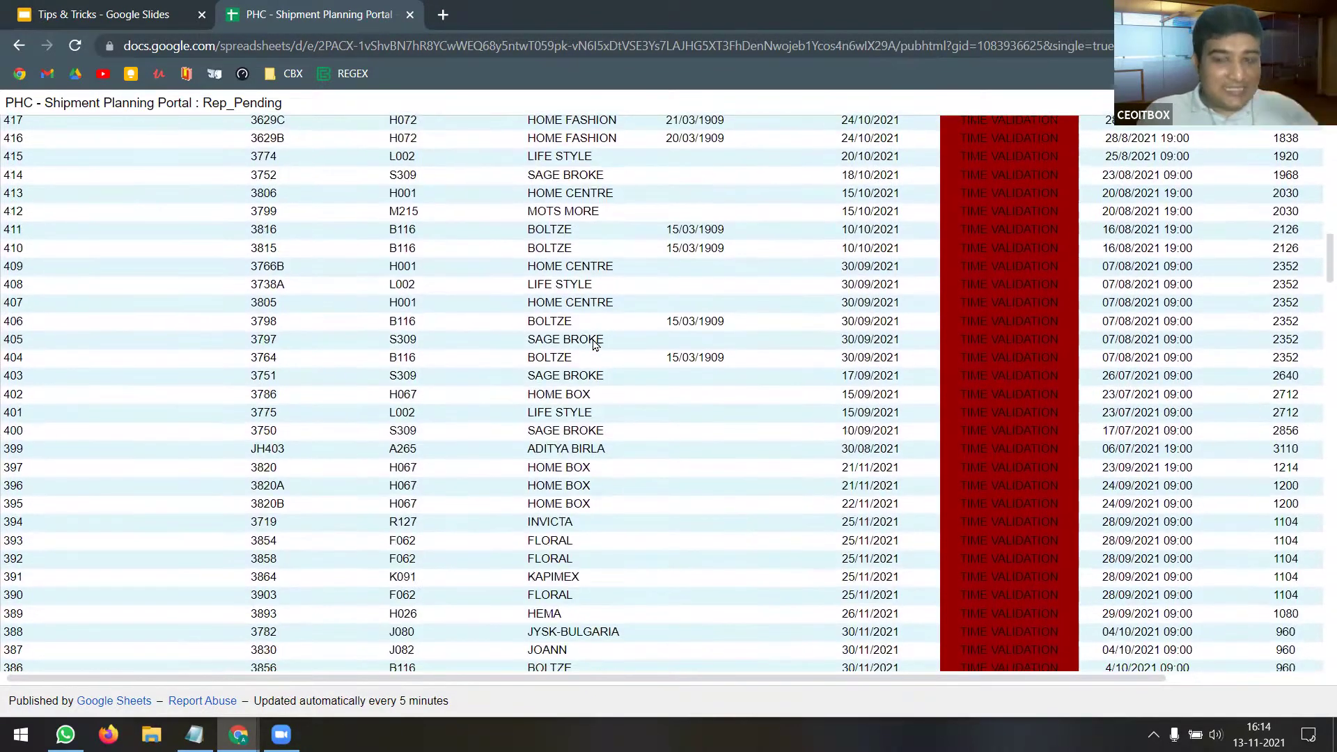
scroll(595, 345, down, 10)
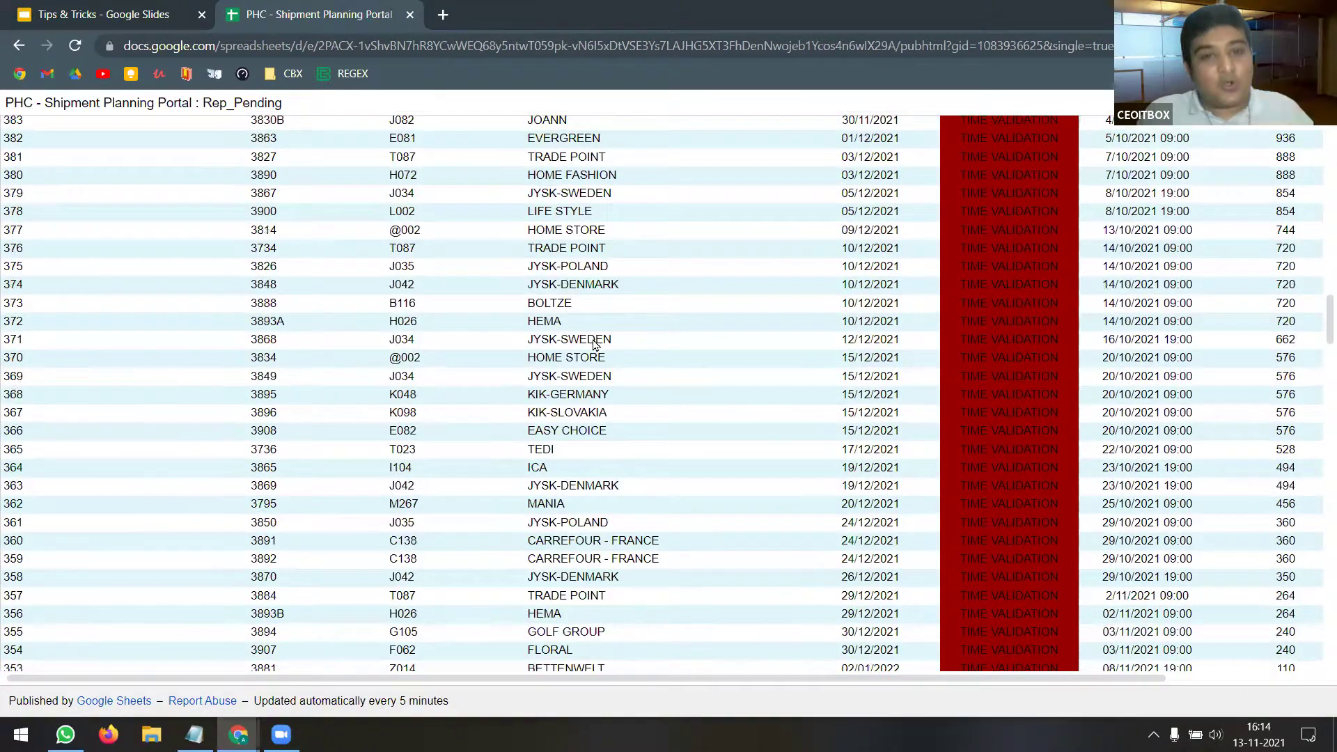
scroll(595, 346, down, 8)
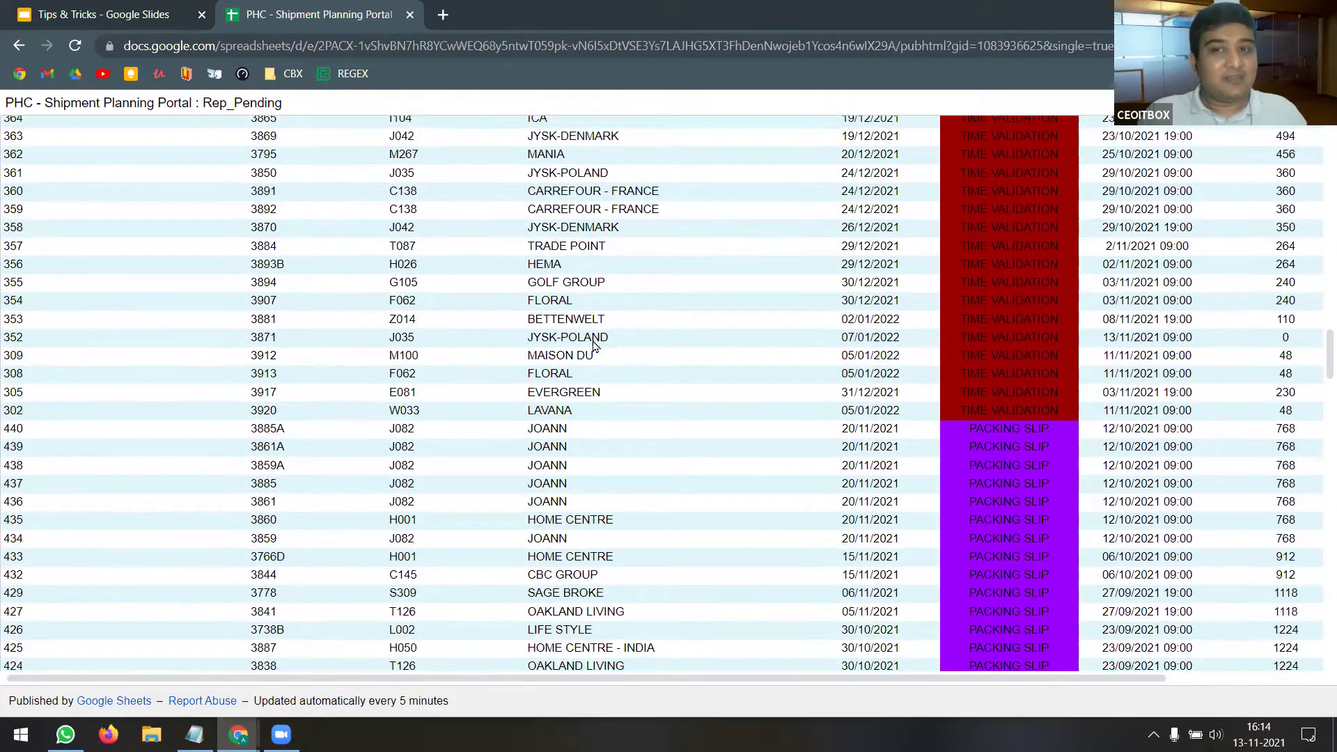
scroll(594, 345, down, 8)
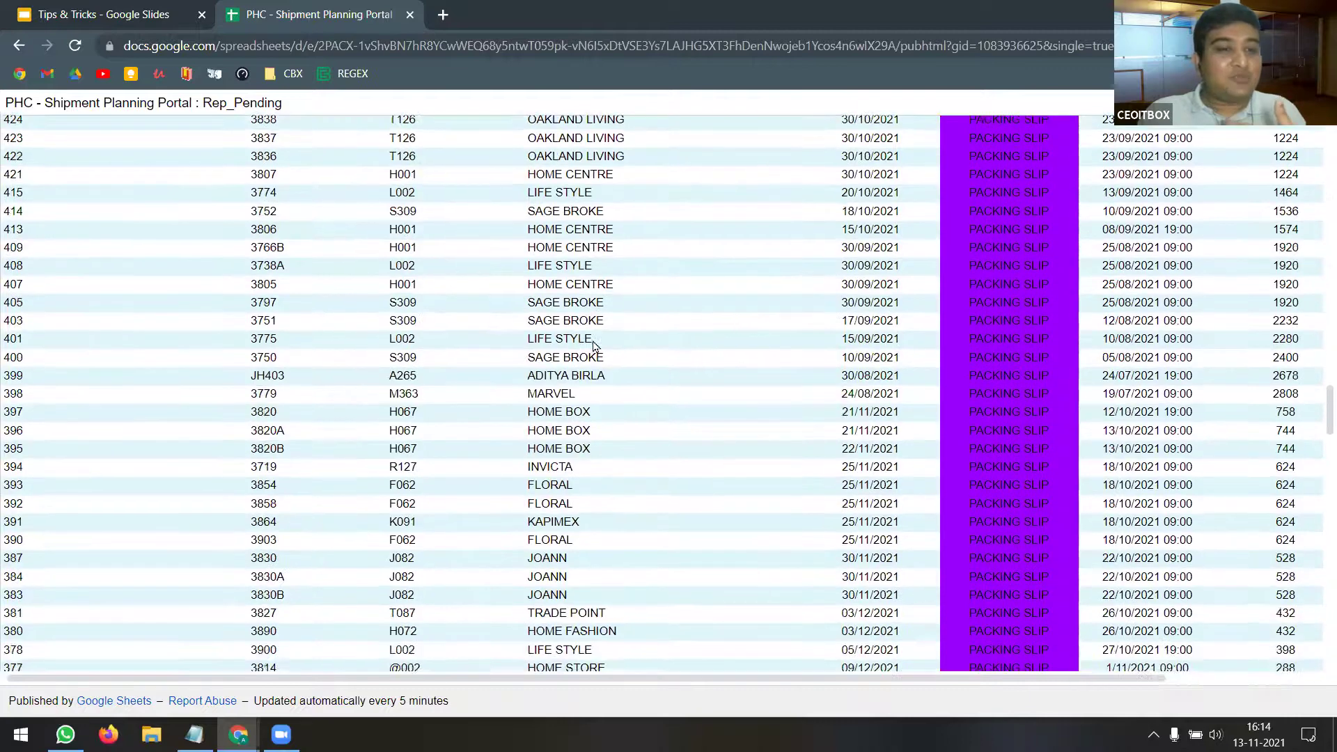
scroll(594, 346, up, 15)
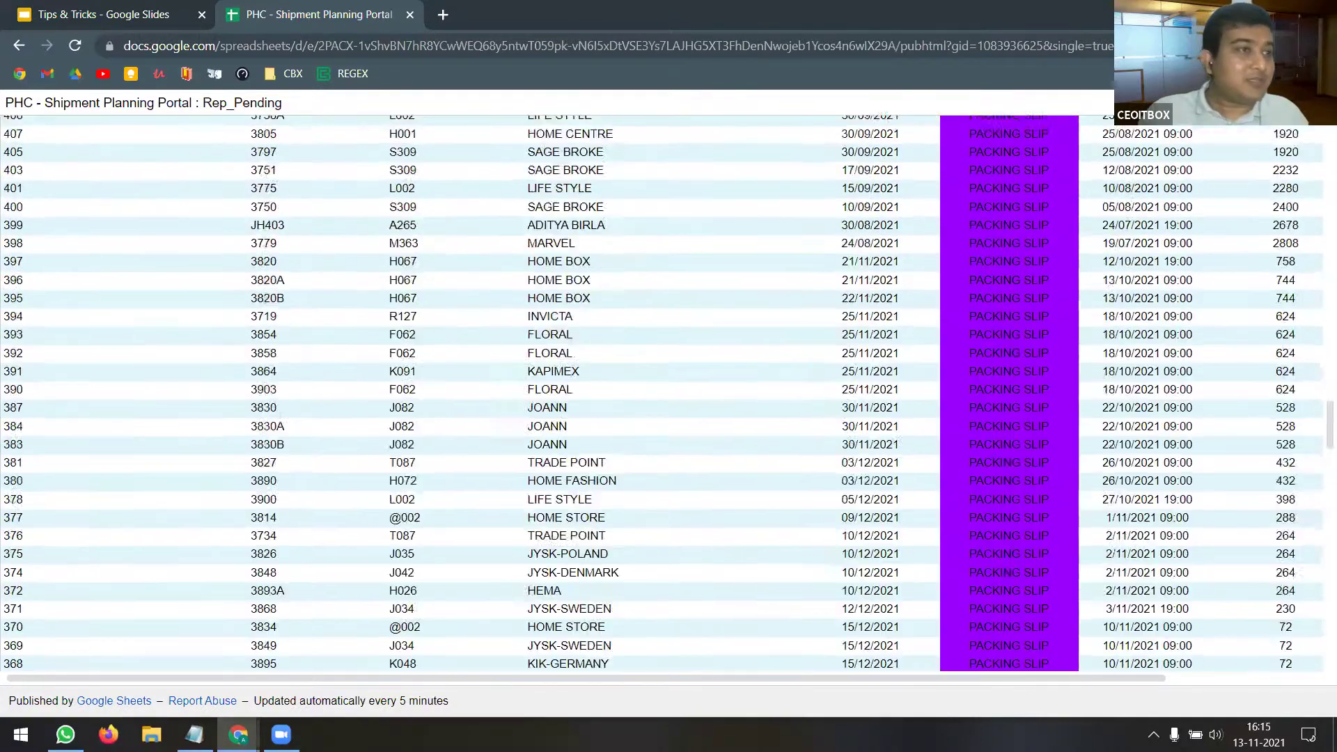
scroll(594, 346, up, 15)
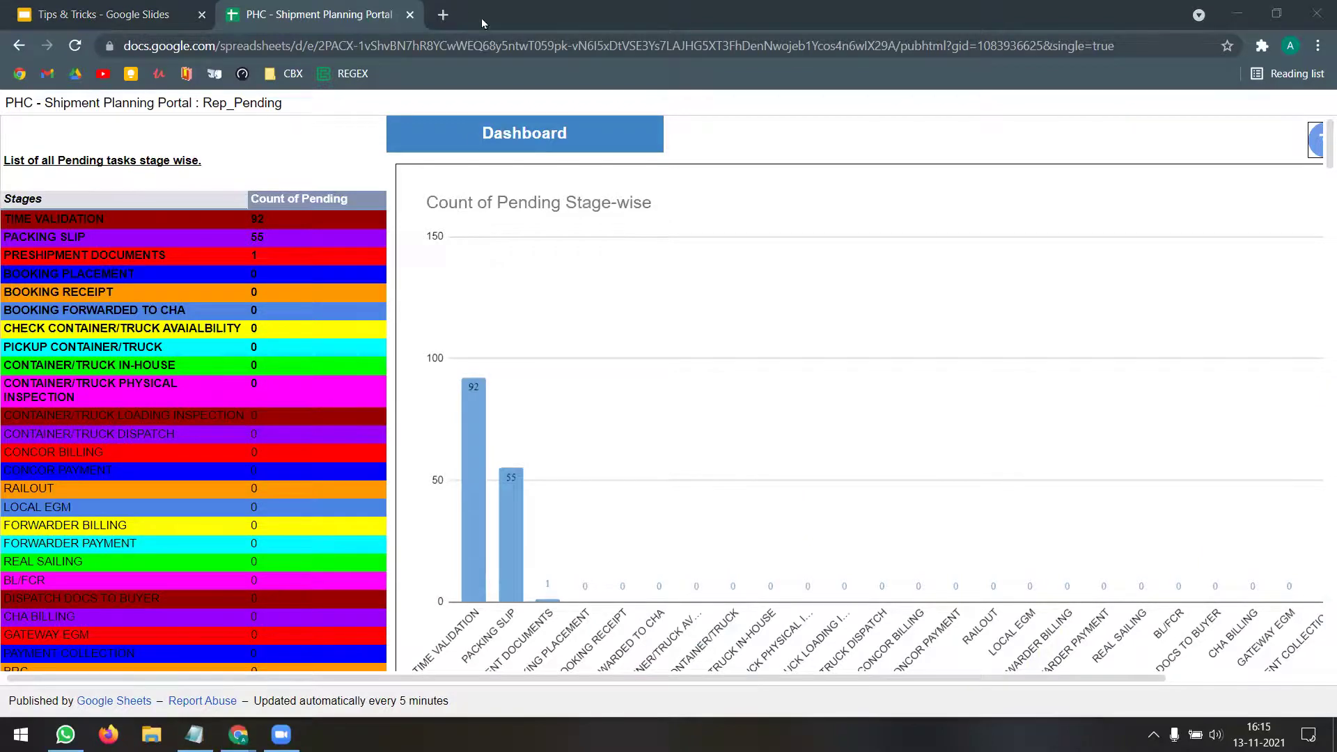
- Load the published Rep_Stage report from its pasted short link in a new tab
click(443, 15)
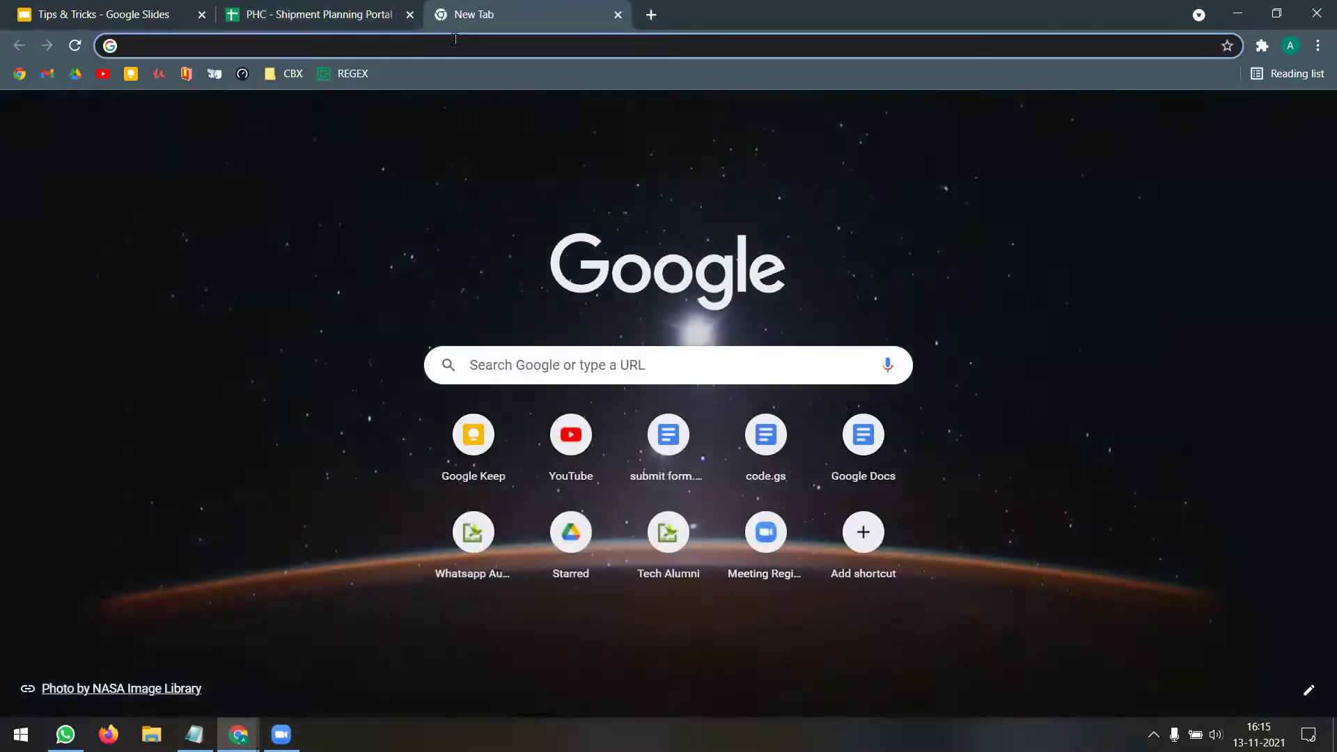
text(janper.in/sst)
key(Return)
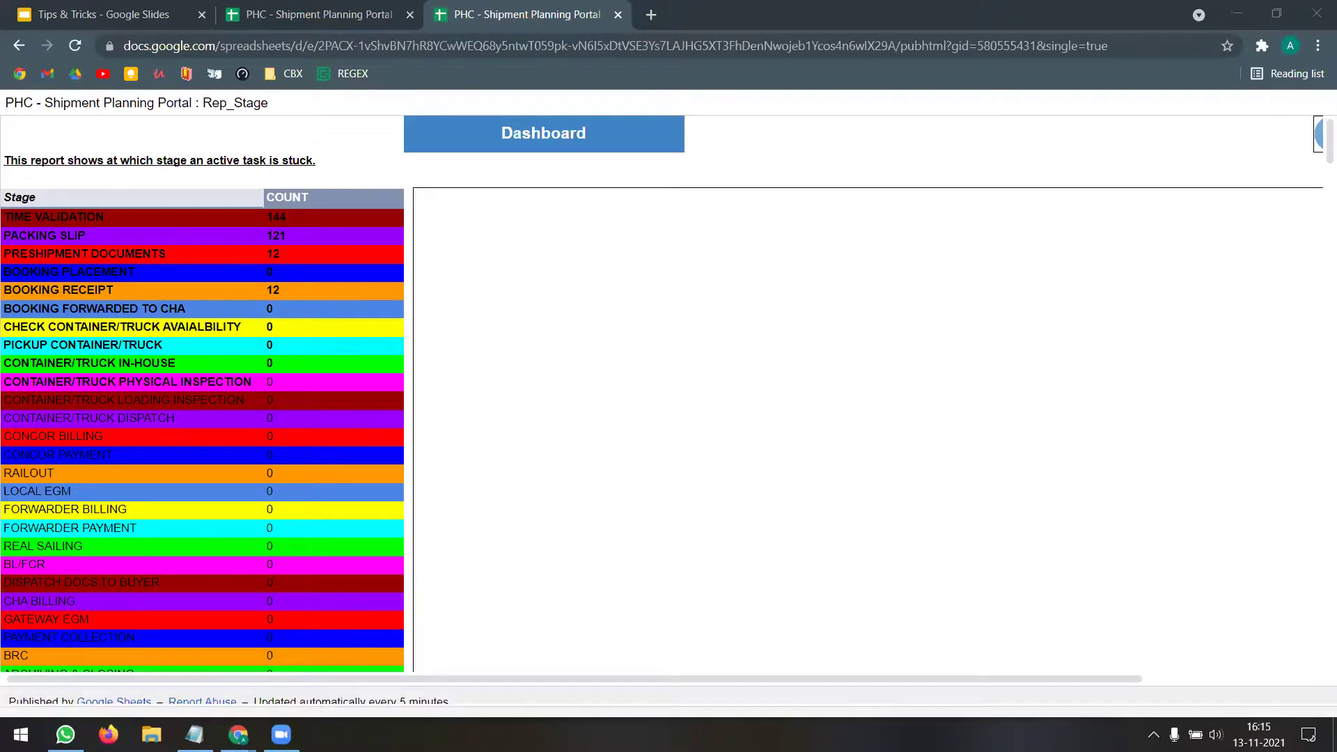
- Open janper.in/sf in another new tab, scroll the report, and switch to the Rep_Activity_Funnel dashboard
click(651, 15)
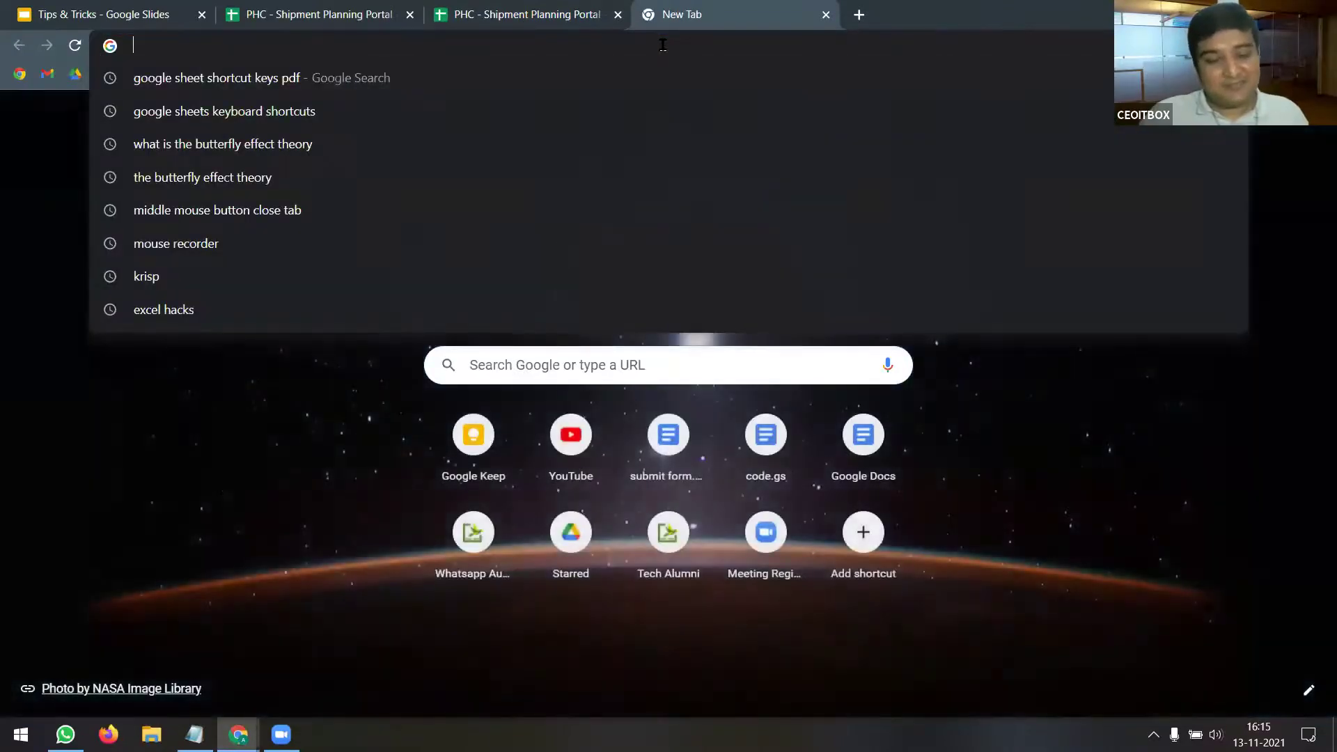
text(janper.in/sf)
key(Return)
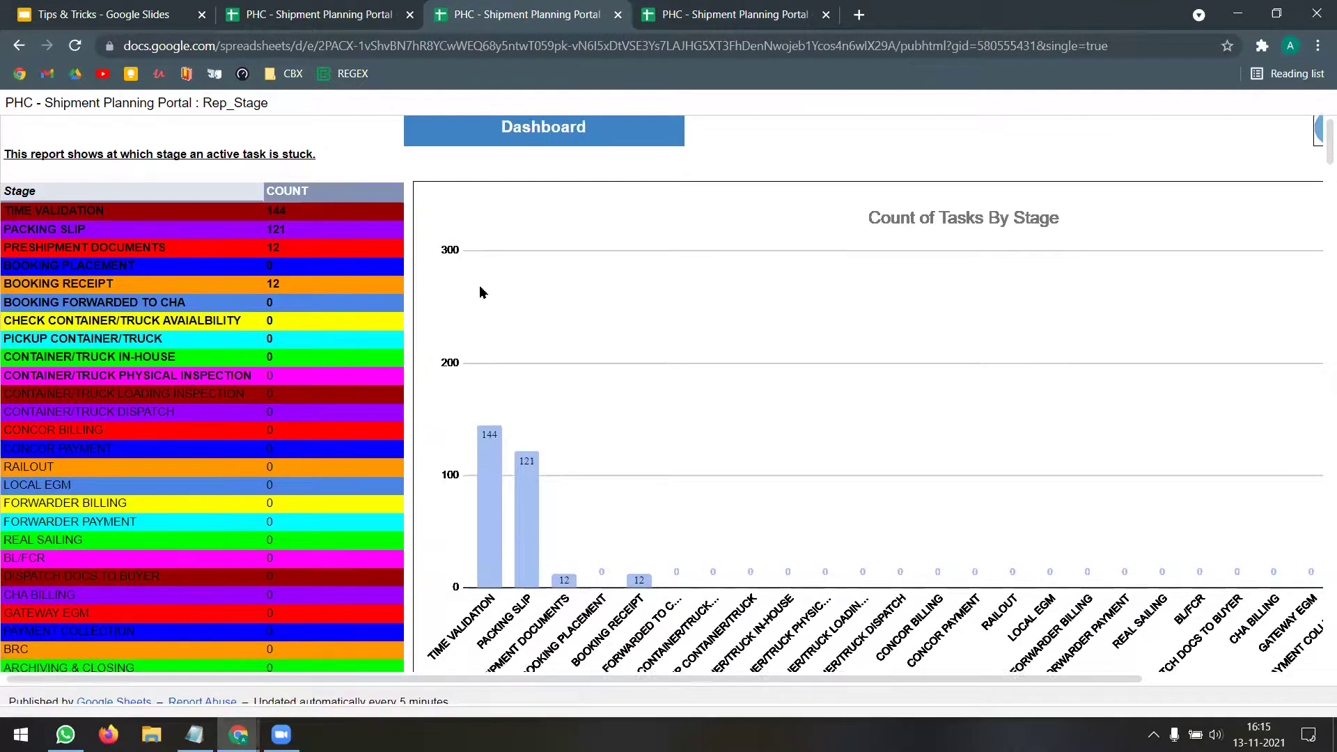
scroll(481, 292, down, 5)
scroll(480, 291, down, 6)
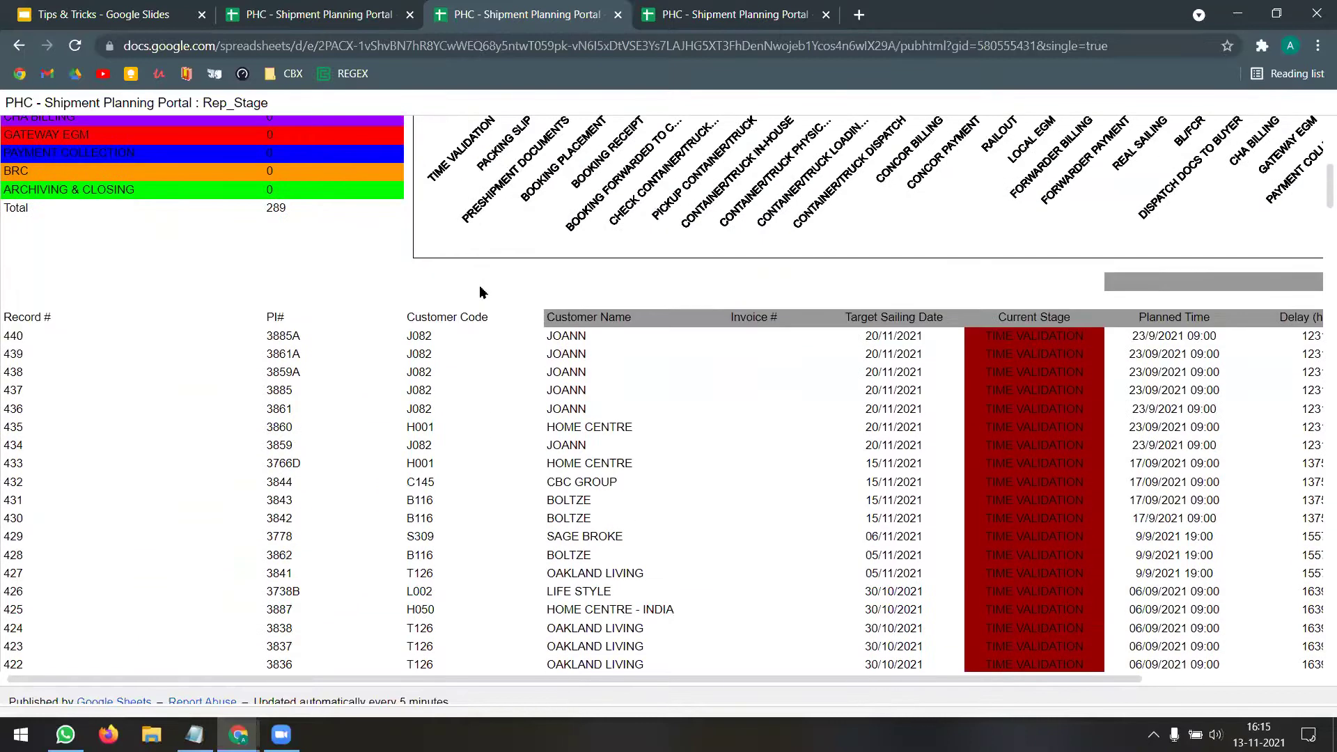
scroll(480, 291, down, 8)
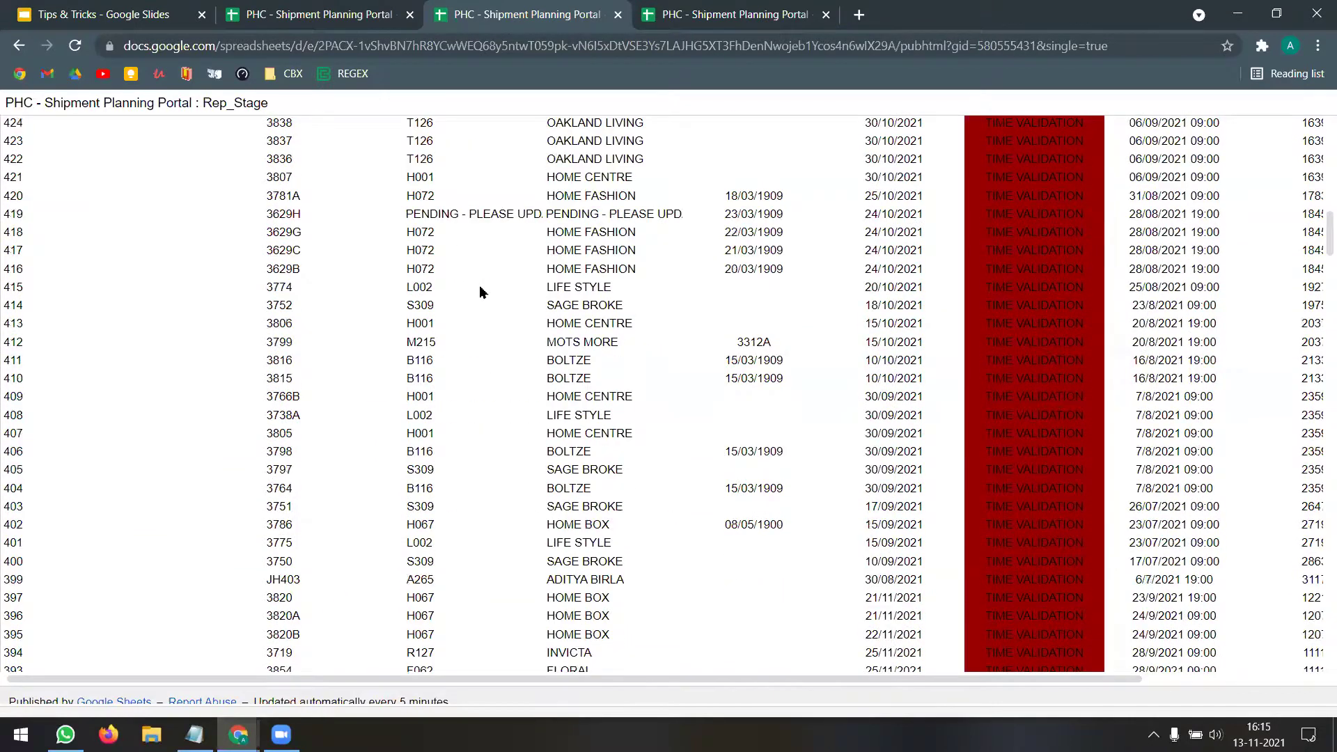
scroll(481, 291, down, 20)
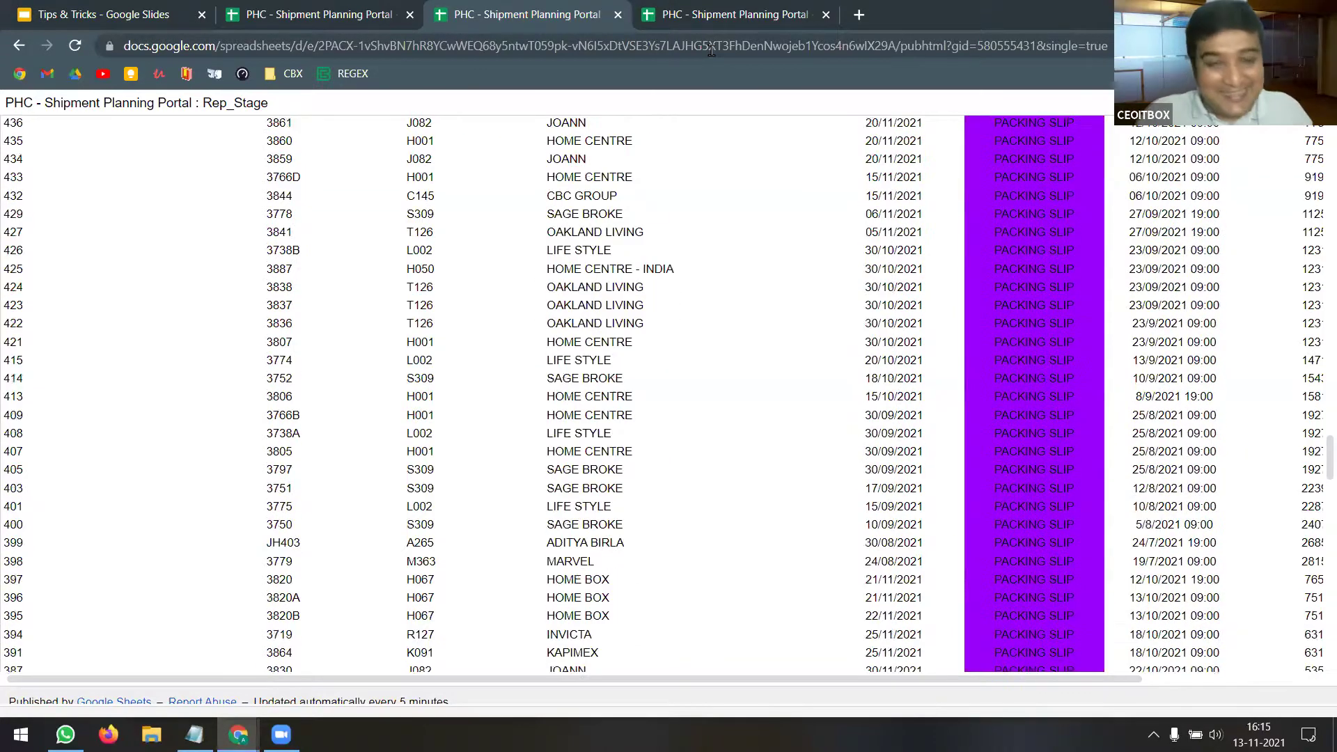
key(Home)
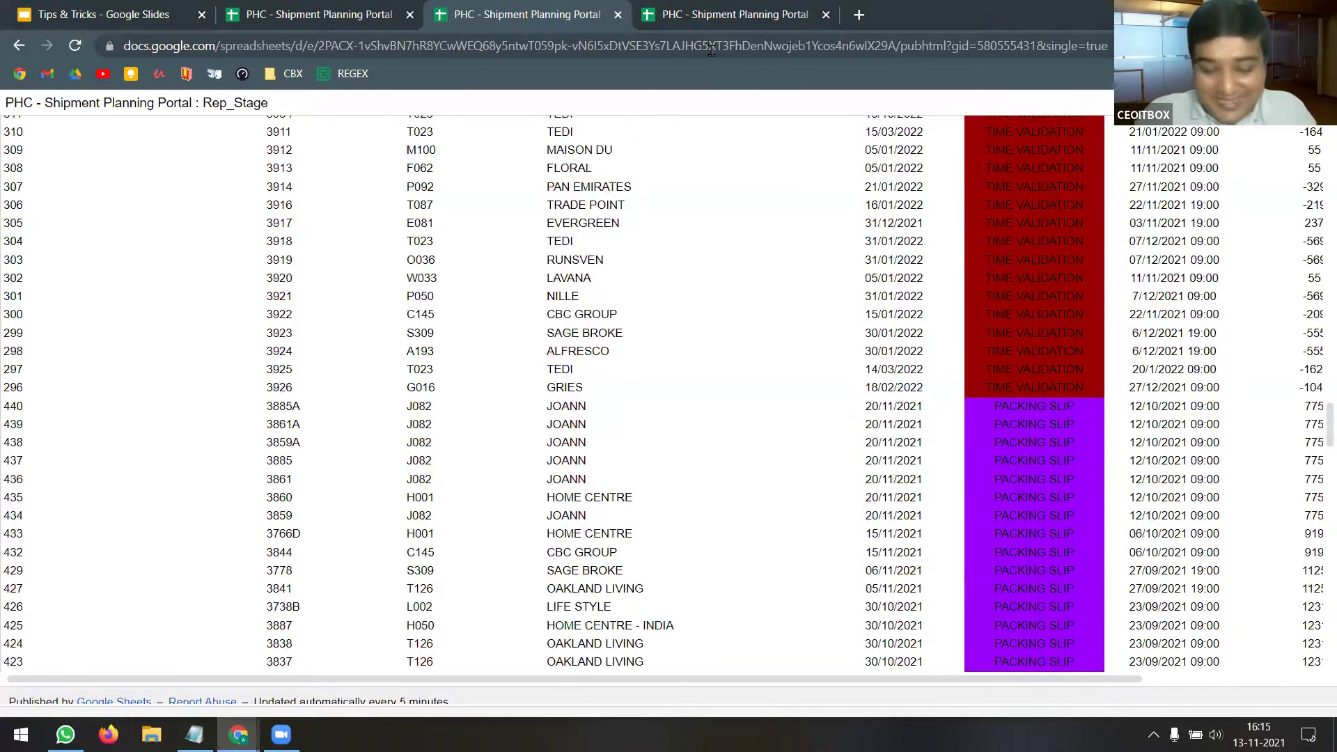
key(ctrl+Tab)
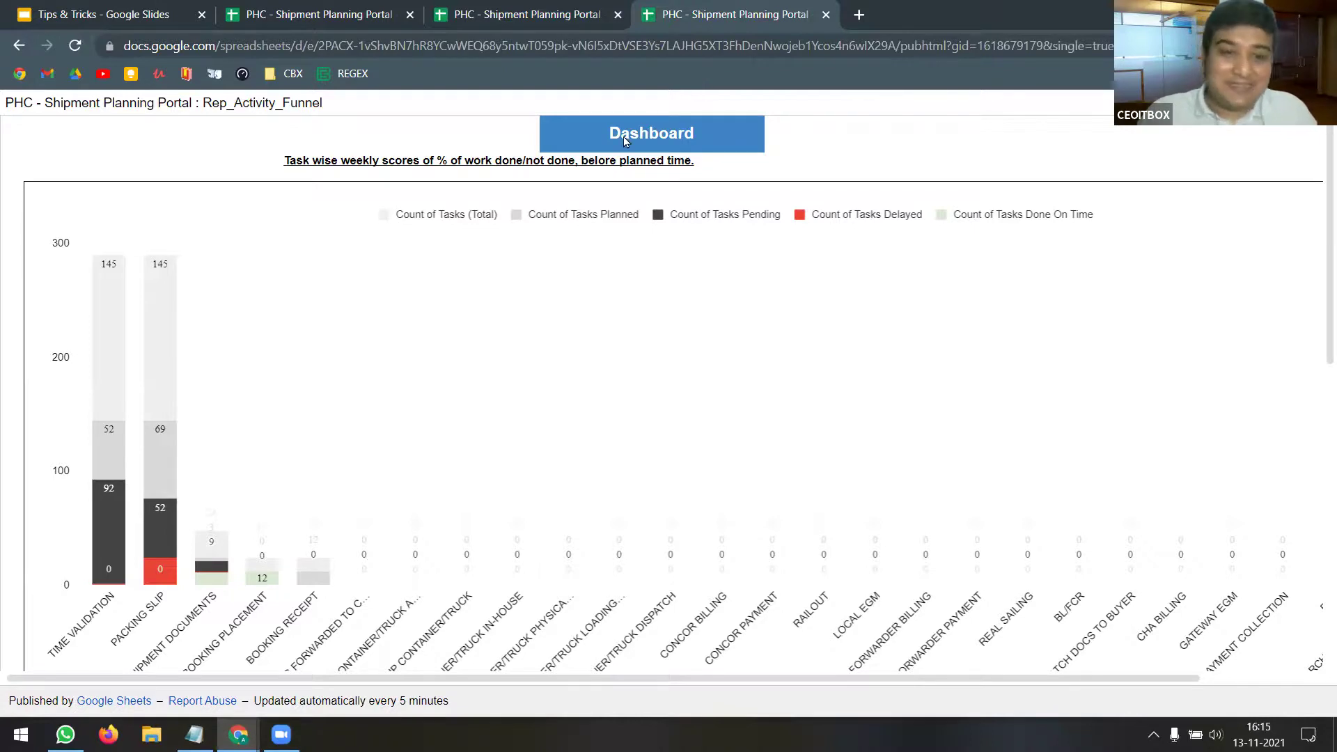
scroll(622, 136, down, 1)
scroll(623, 142, down, 5)
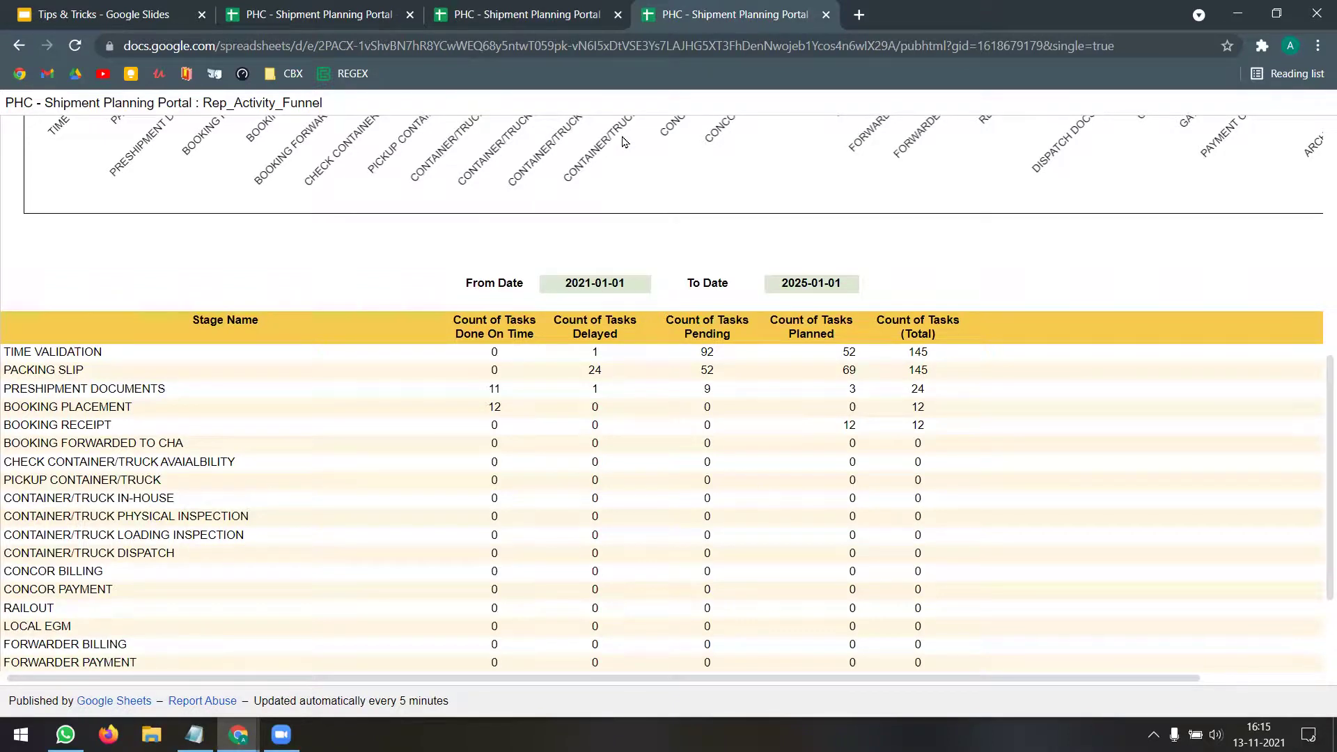
scroll(623, 142, down, 2)
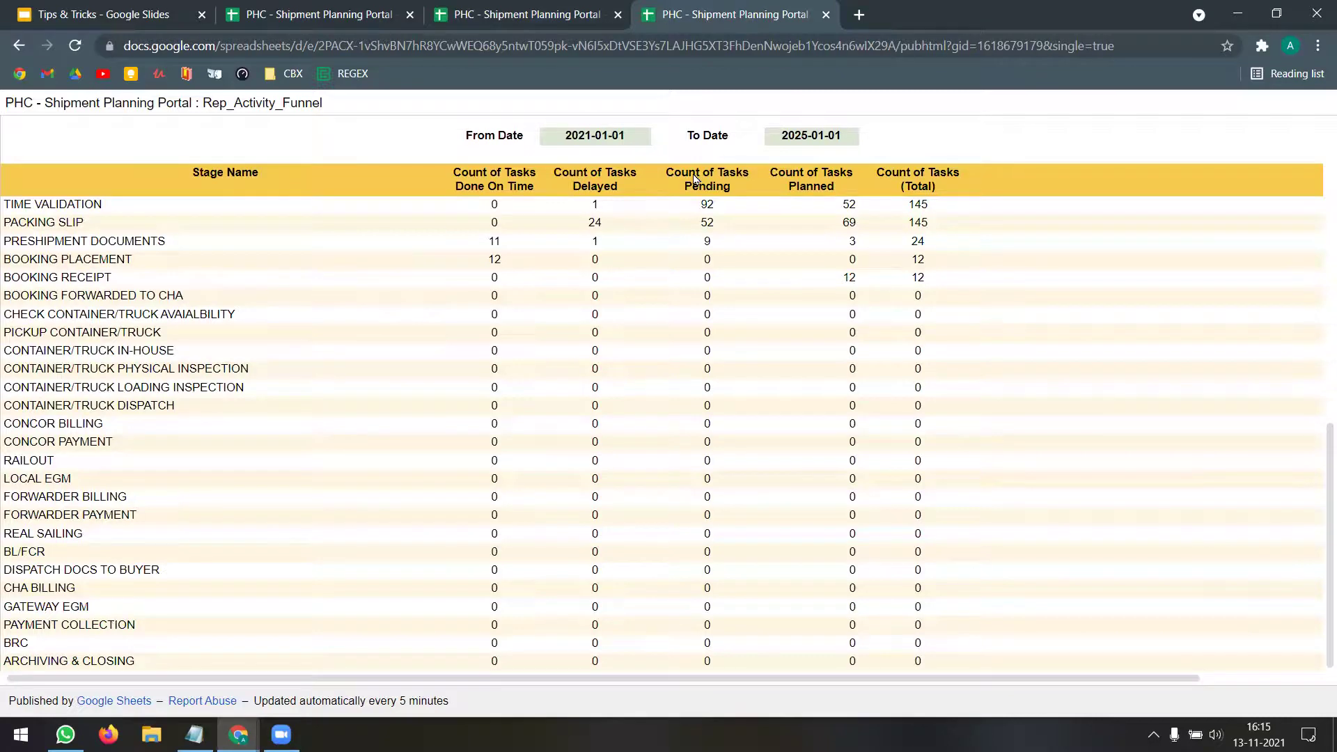
scroll(694, 179, up, 1)
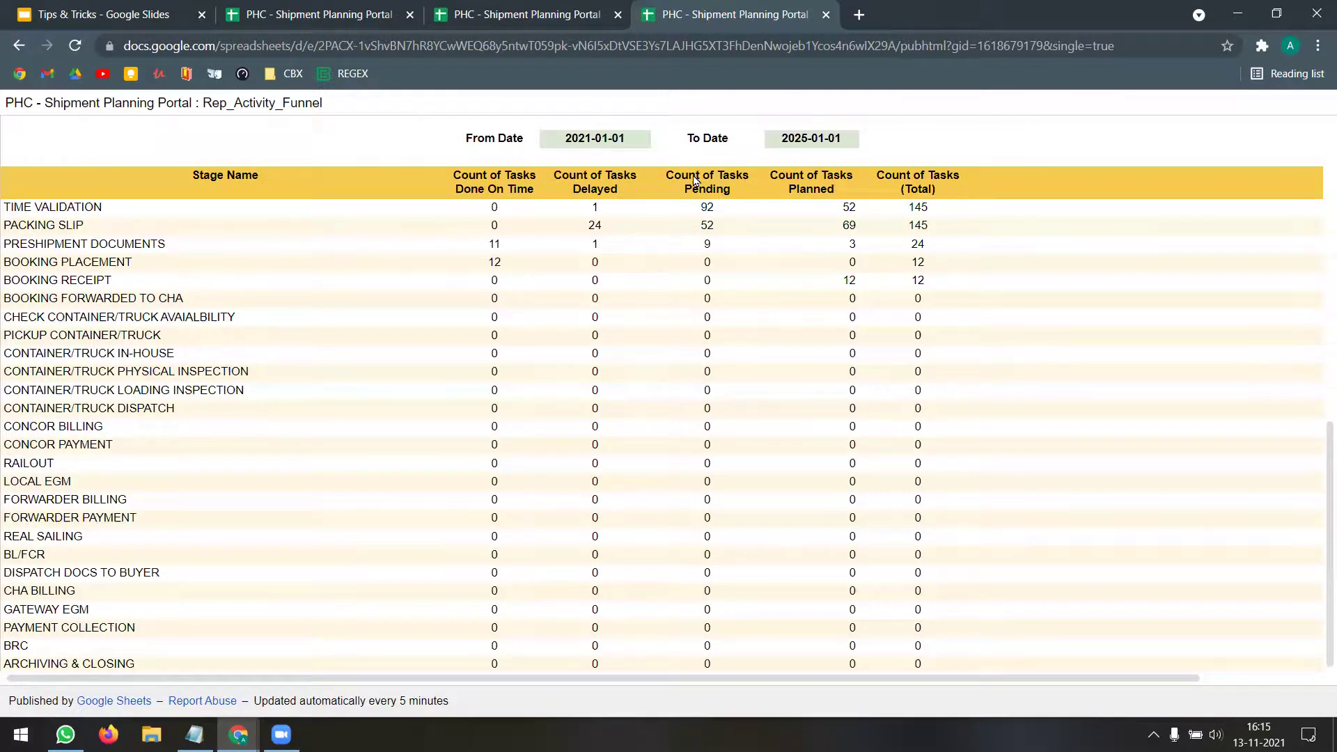
scroll(694, 180, up, 5)
scroll(694, 180, up, 4)
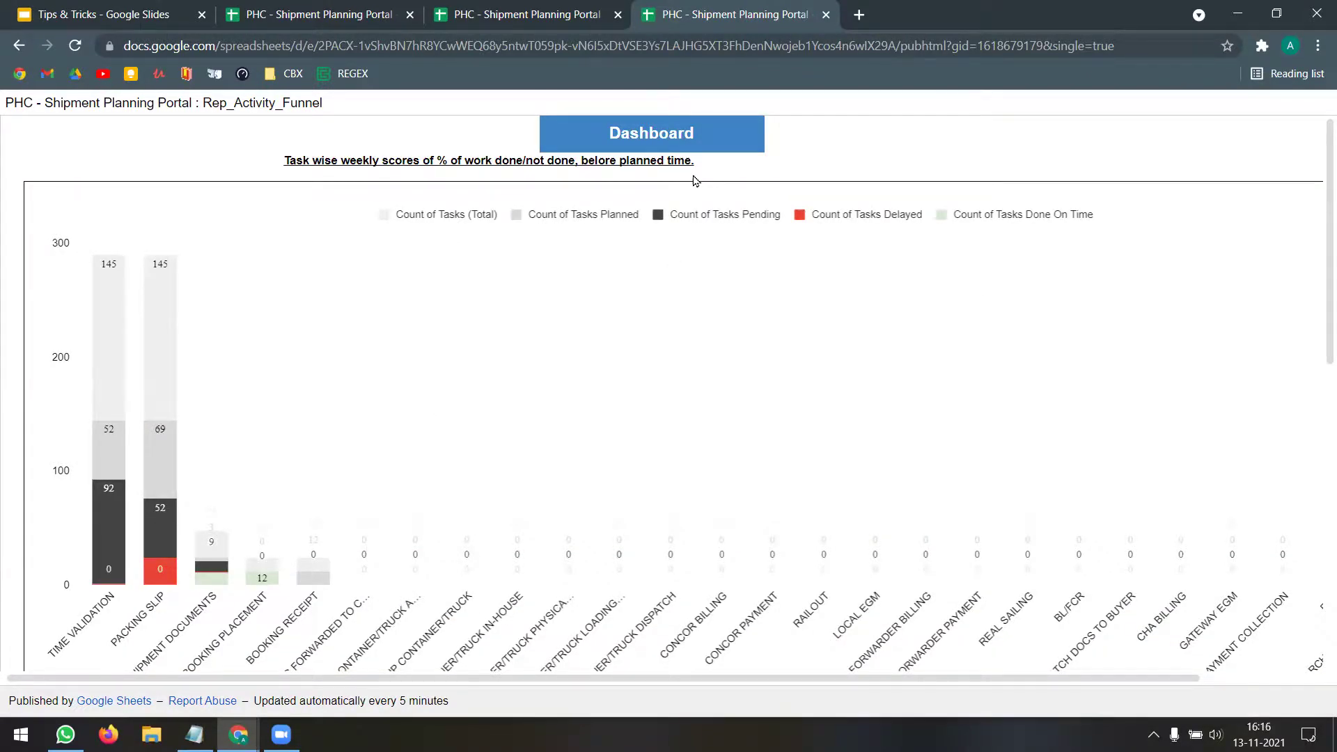
scroll(694, 180, down, 1)
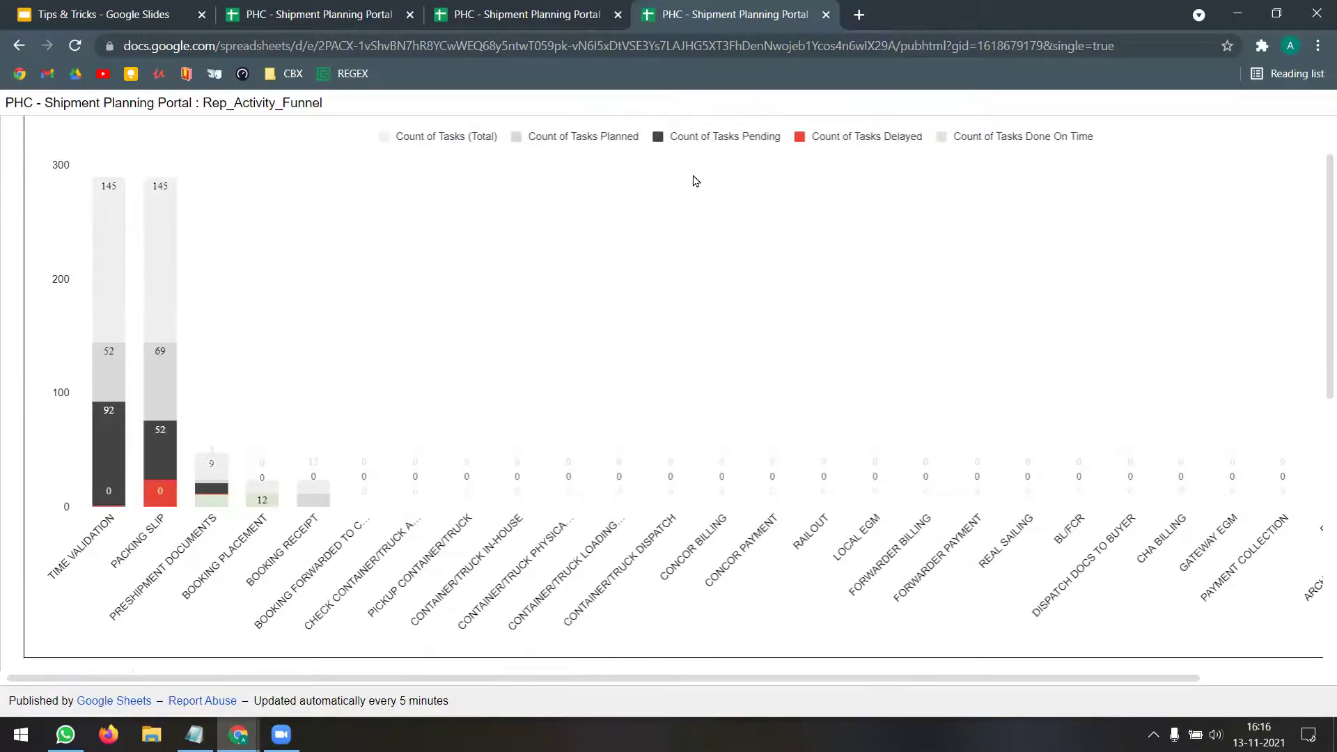
scroll(694, 180, down, 1)
scroll(694, 181, down, 3)
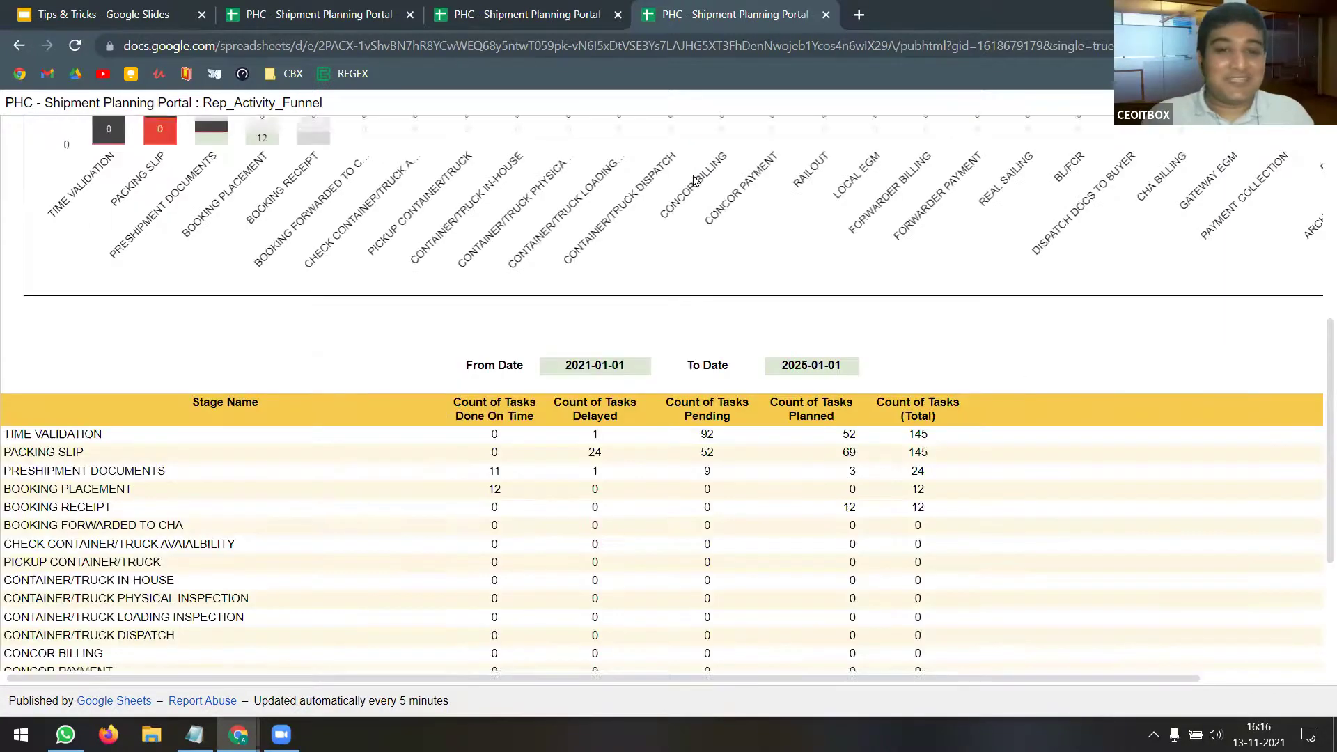
scroll(695, 181, down, 2)
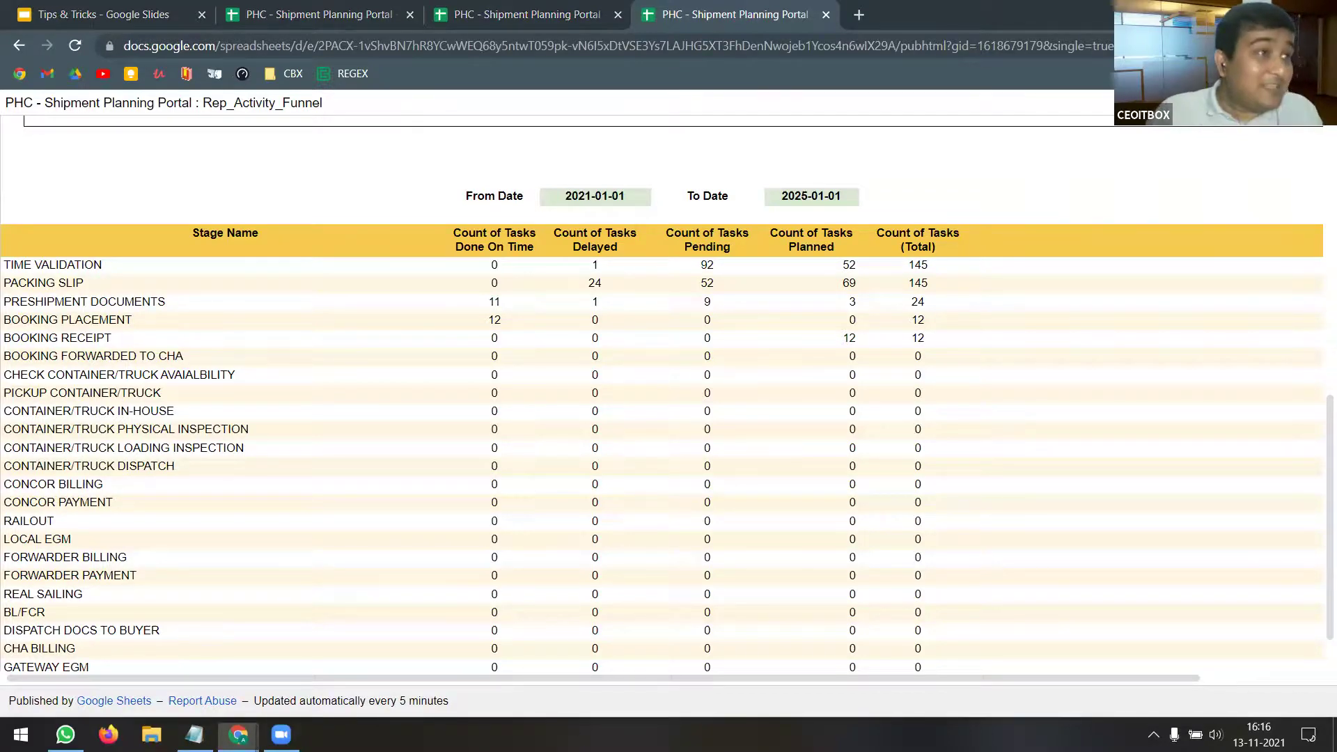
key(alt+Tab)
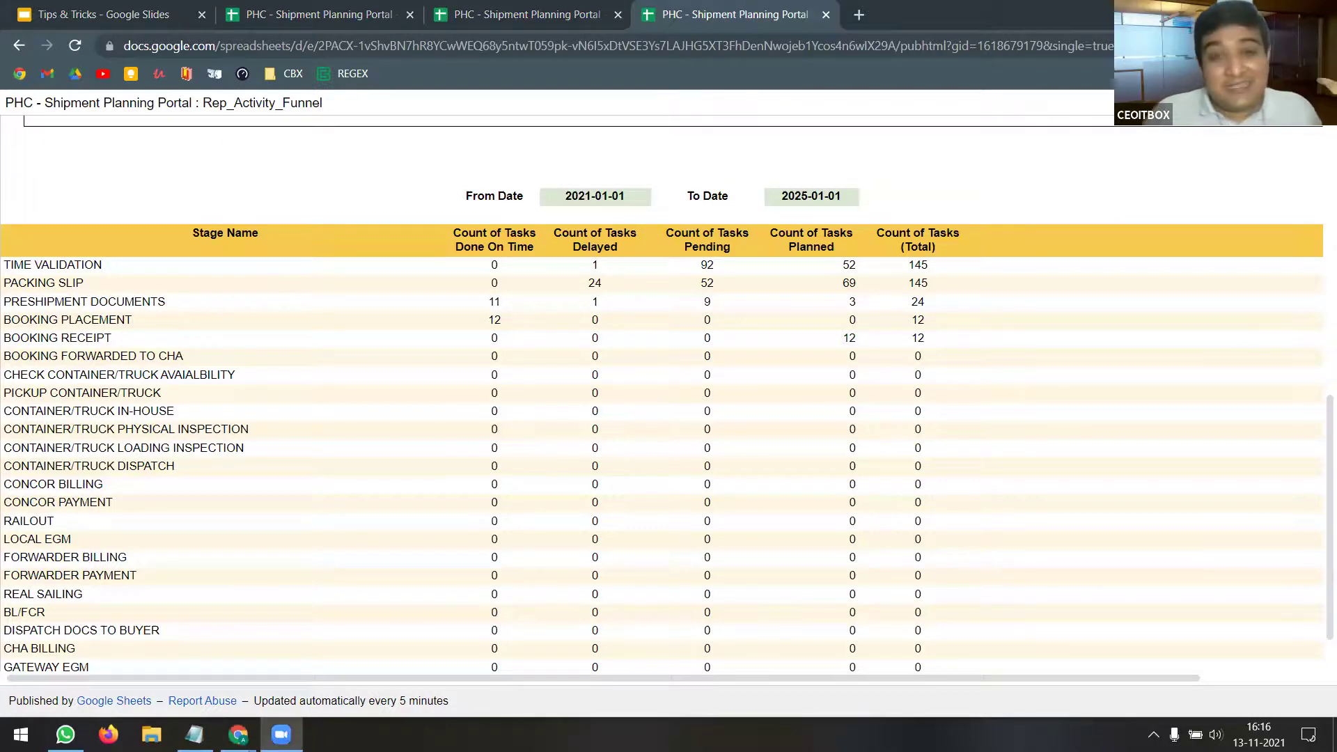
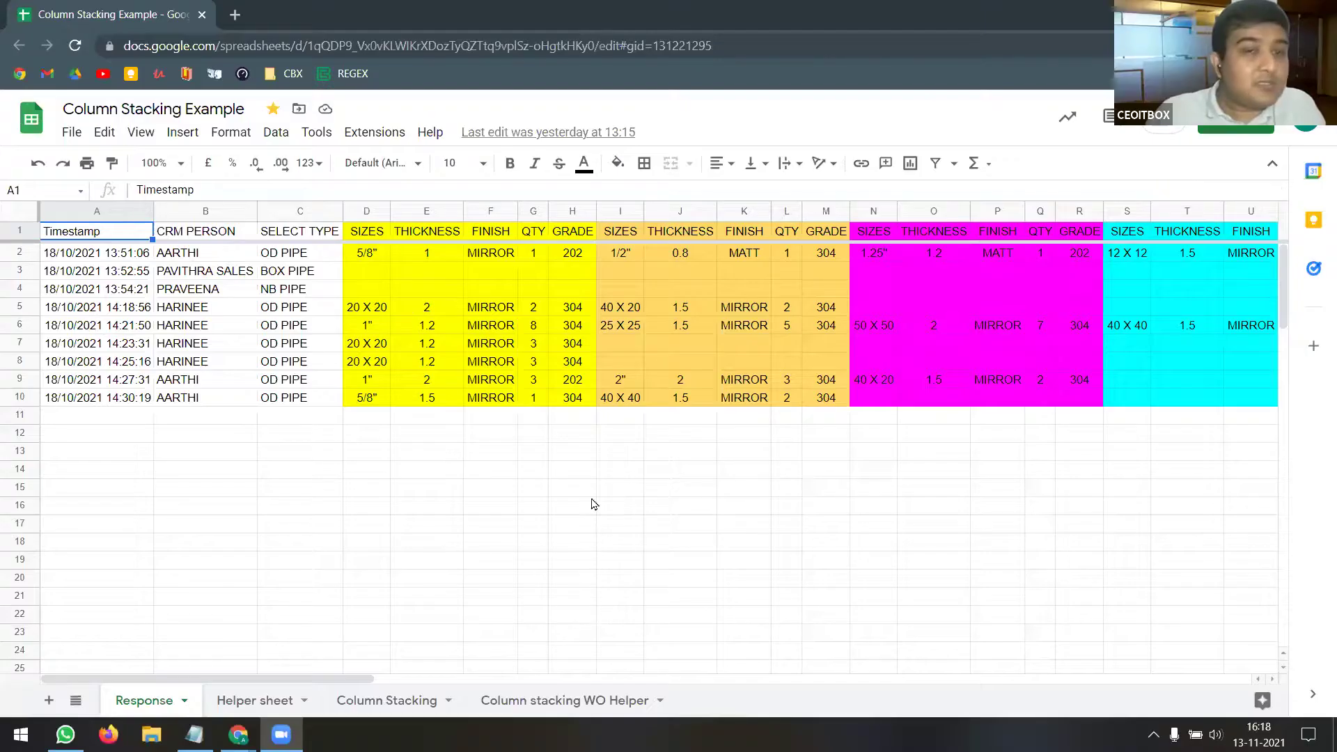
- On Response, inspect row 2's CRM person in B2, first size in D2 and OD PIPE type in C2
click(184, 260)
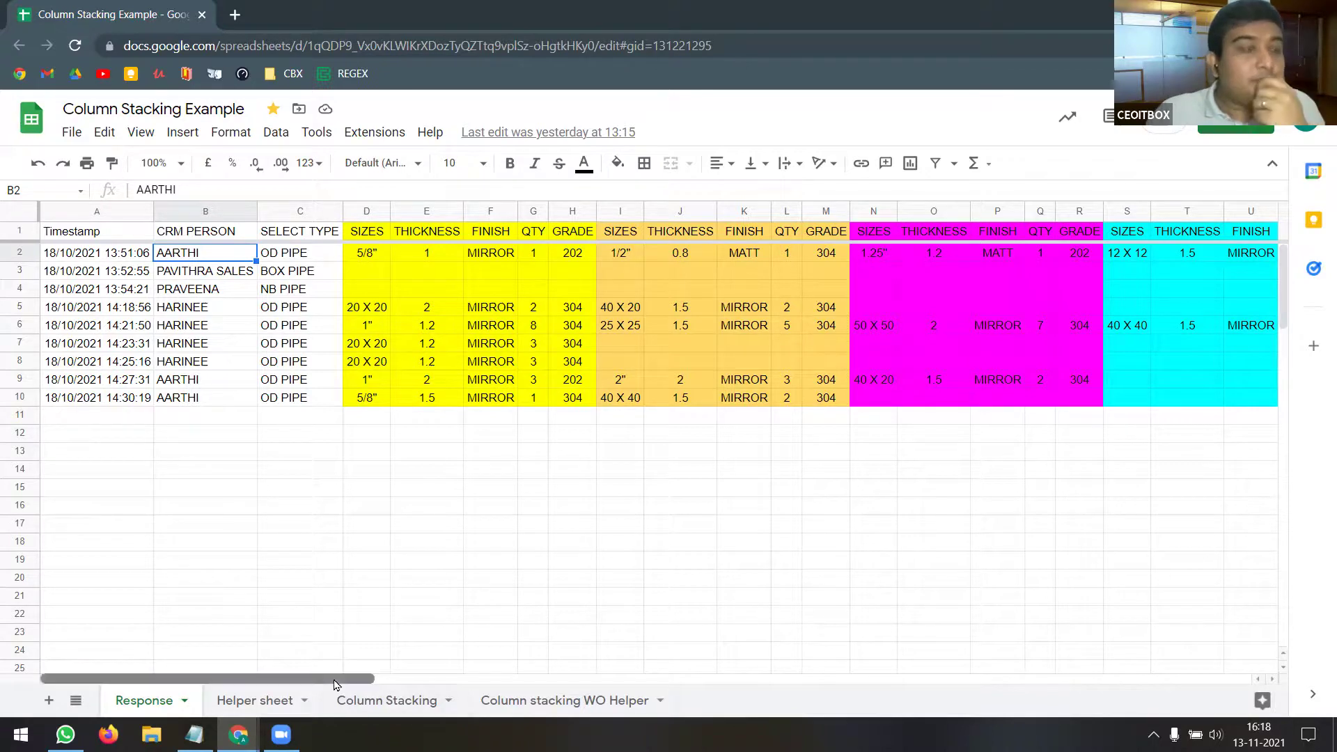
drag(334, 685, 534, 678)
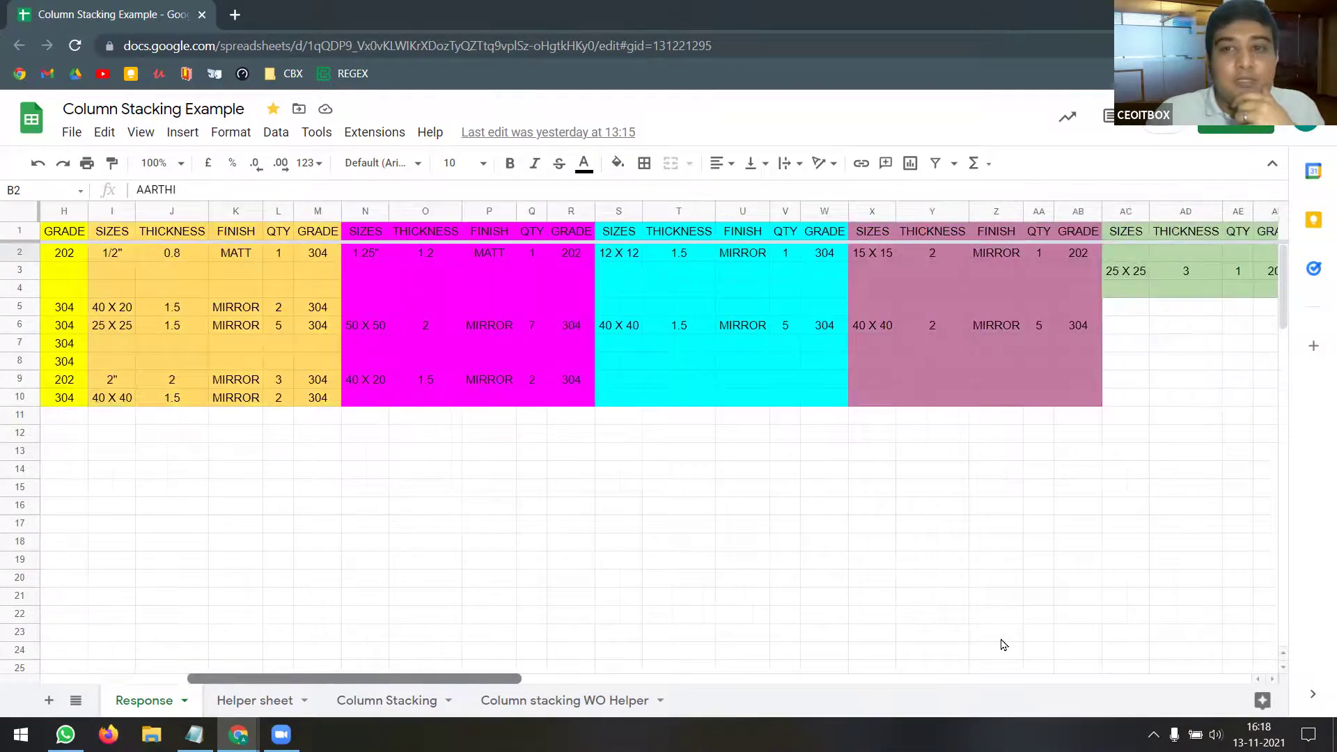
scroll(1202, 621, right, 15)
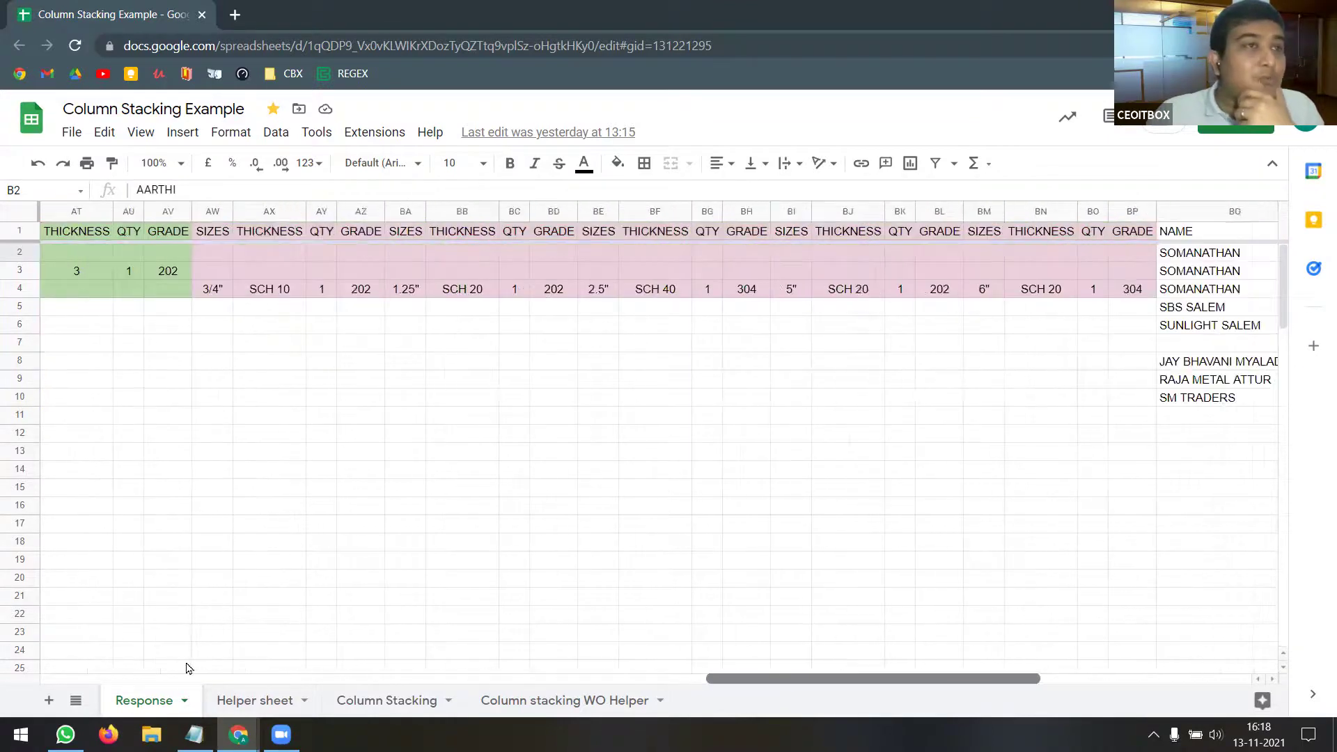
scroll(106, 672, left, 15)
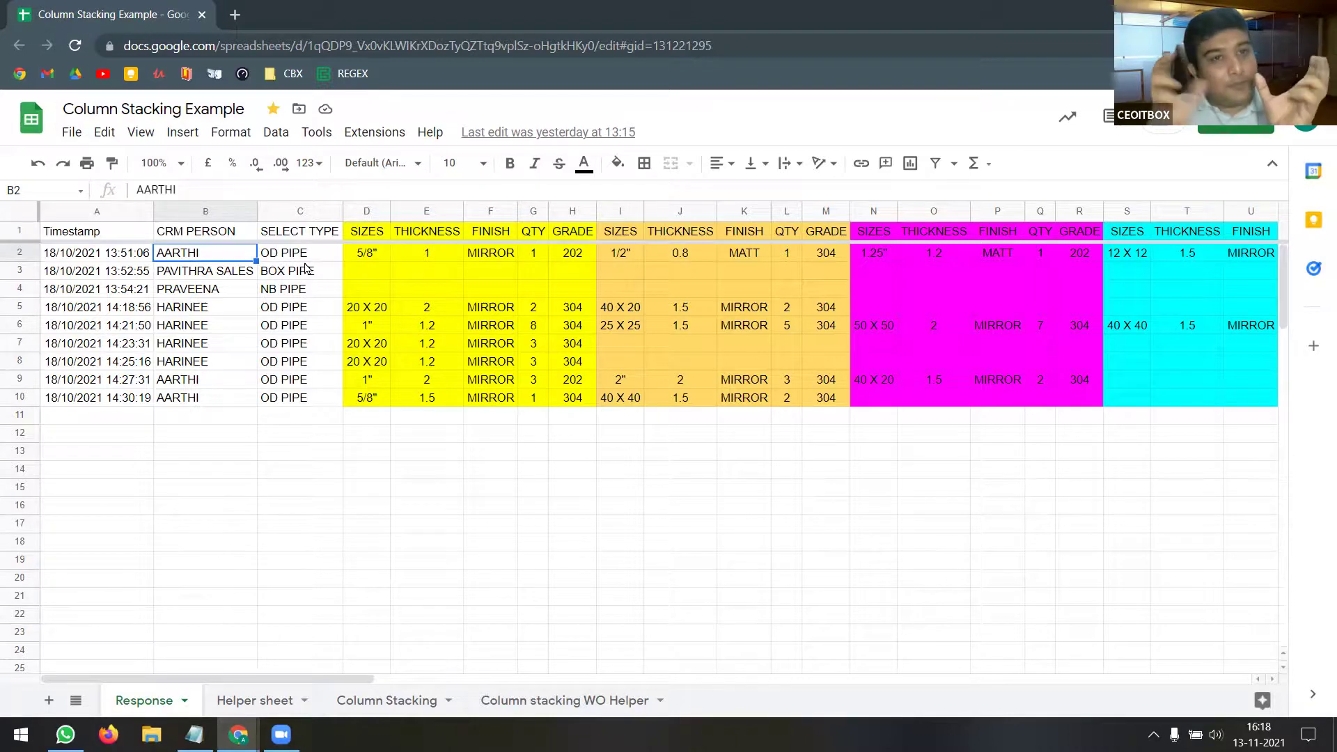
click(354, 257)
click(201, 256)
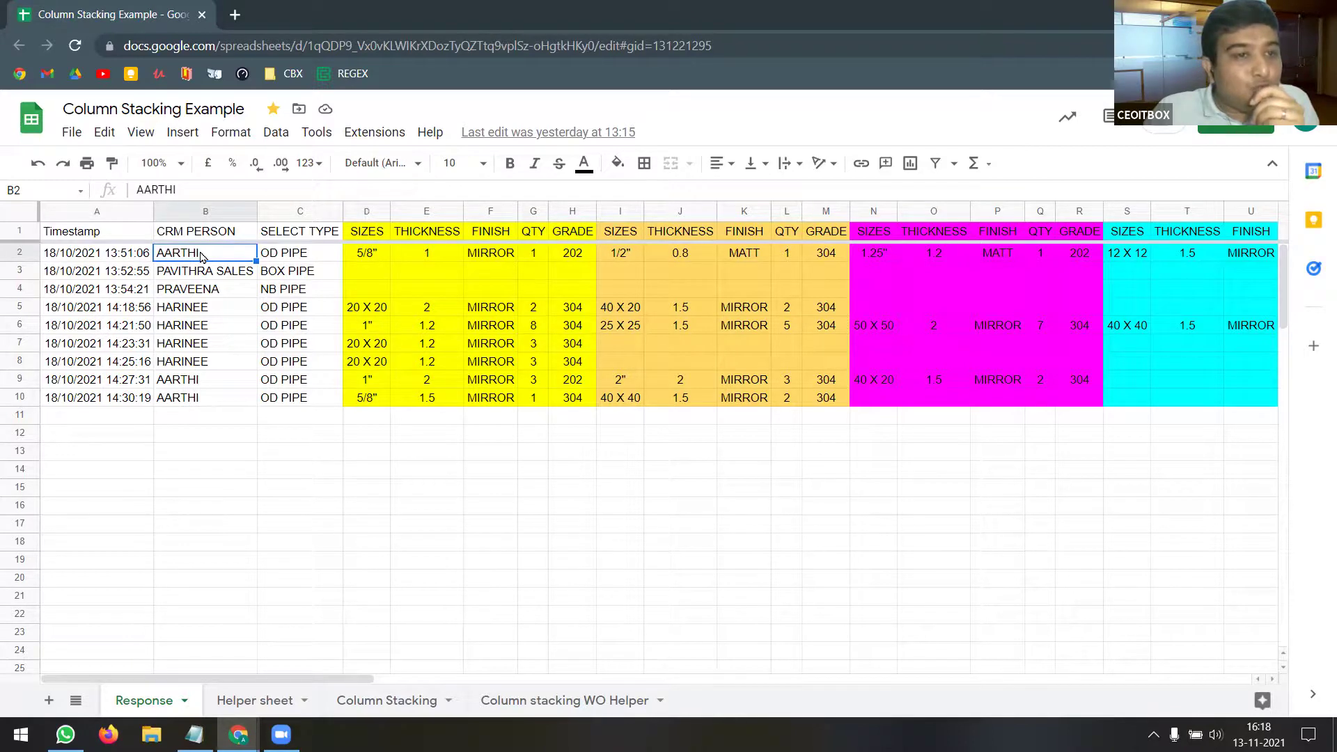
click(305, 257)
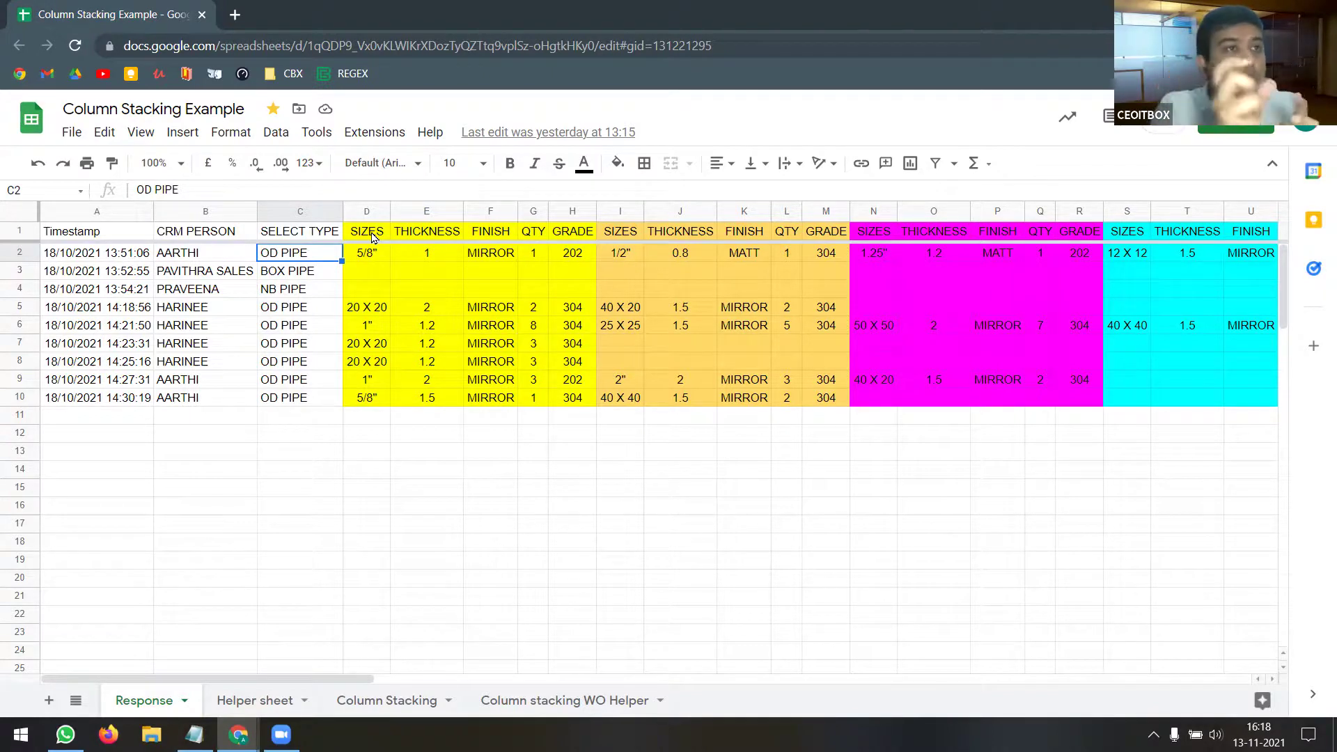
- Select the size column blocks D–H, I and N–R on the Response sheet
drag(367, 211, 827, 209)
click(621, 209)
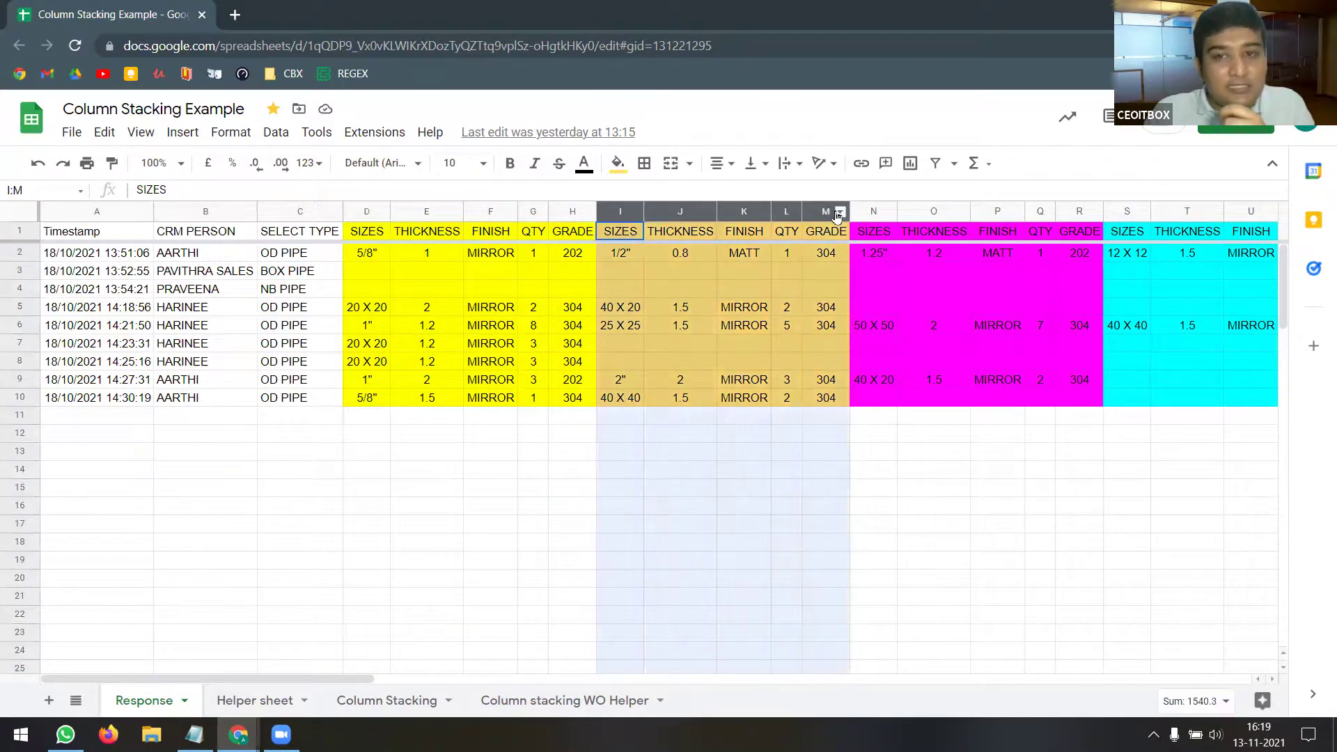
click(874, 209)
drag(909, 207, 1075, 207)
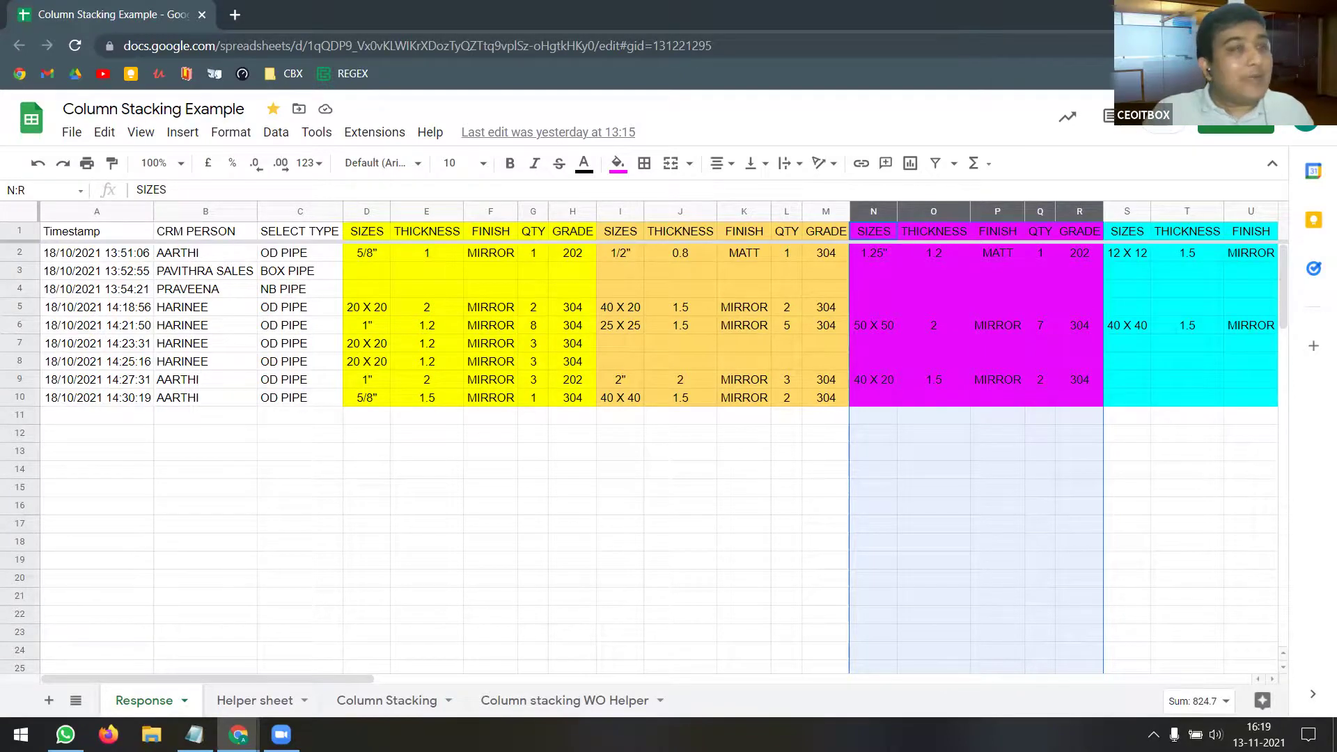
- Highlight D2, A1:H2, A2:C2 and I2:M2, then switch to the Column stacking WO Helper sheet
click(380, 256)
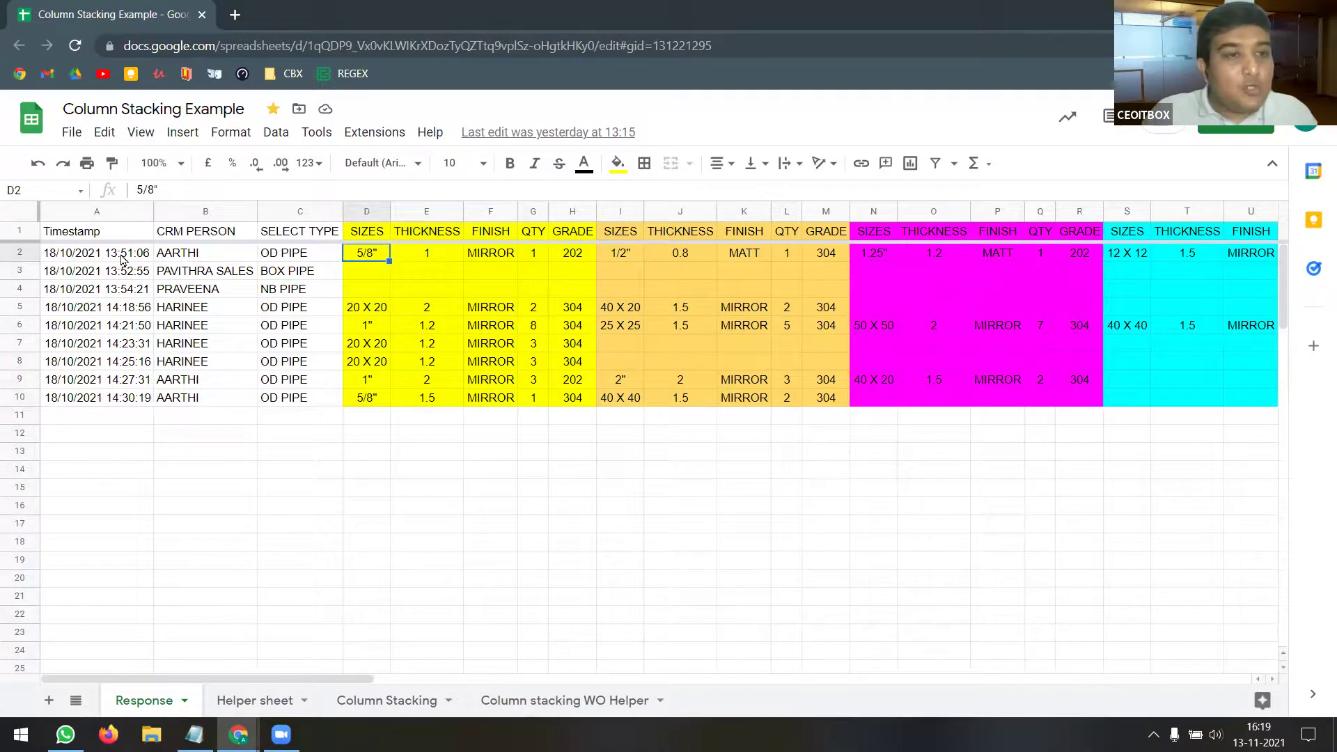
drag(116, 239, 579, 260)
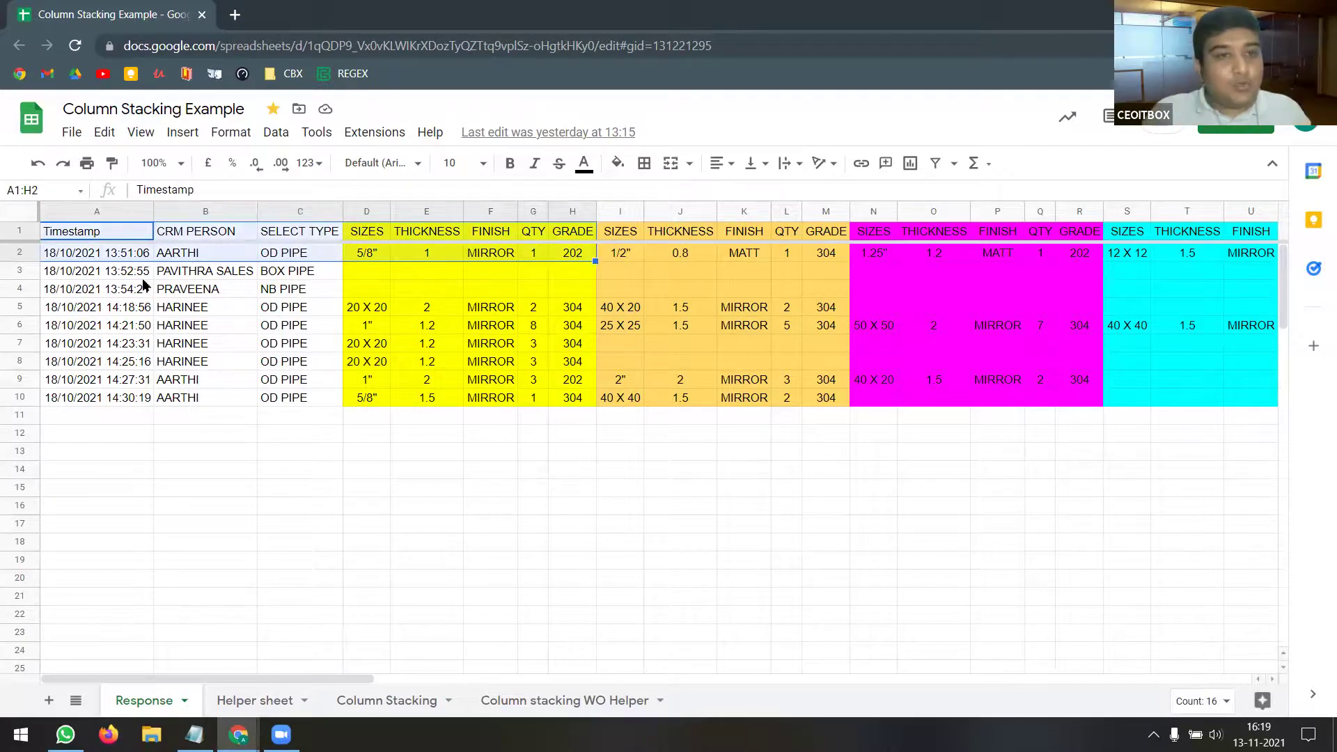
click(108, 257)
drag(108, 258, 289, 257)
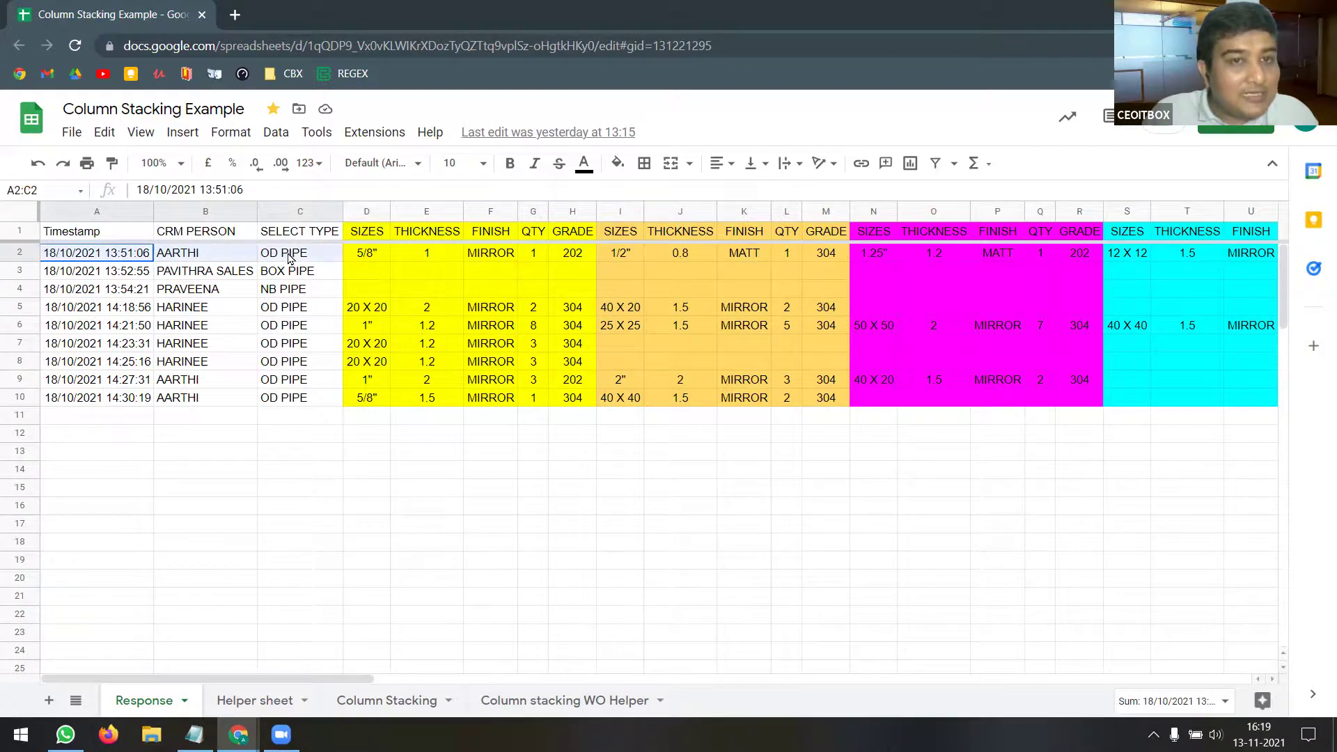
drag(623, 257, 811, 259)
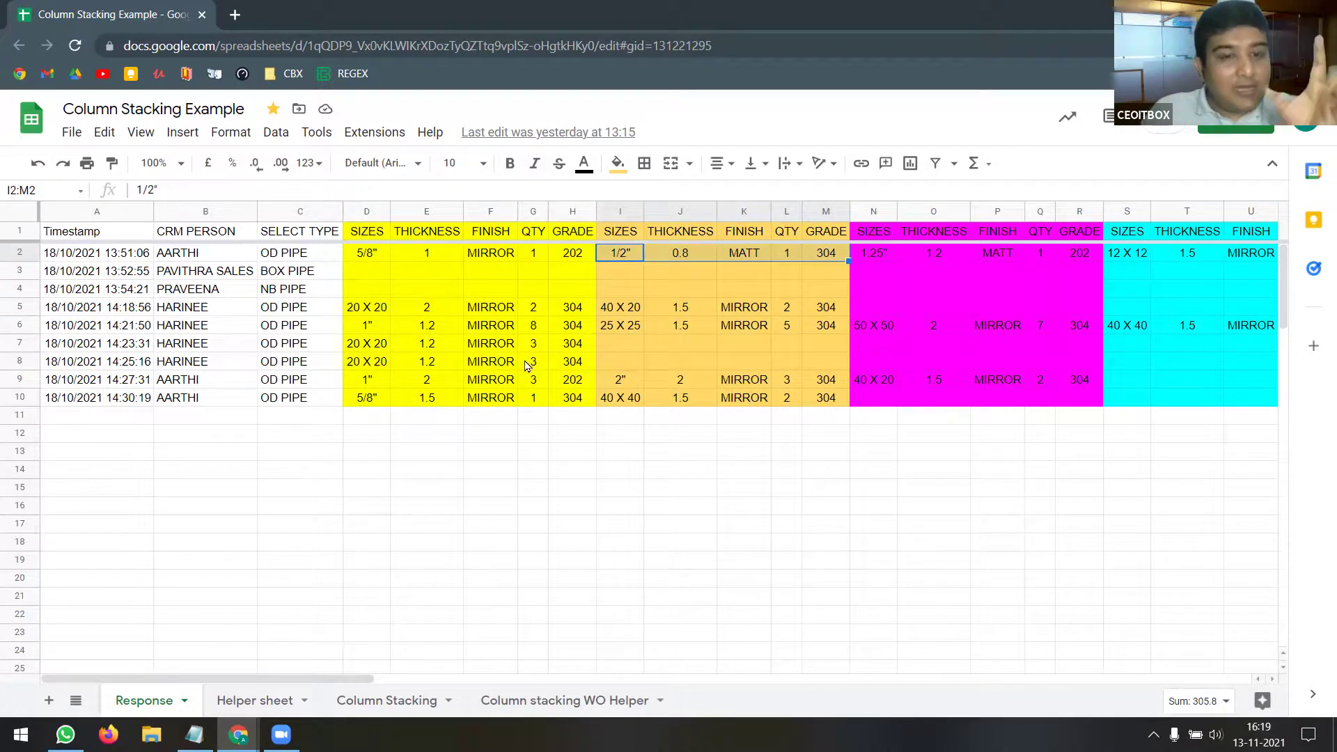
click(603, 705)
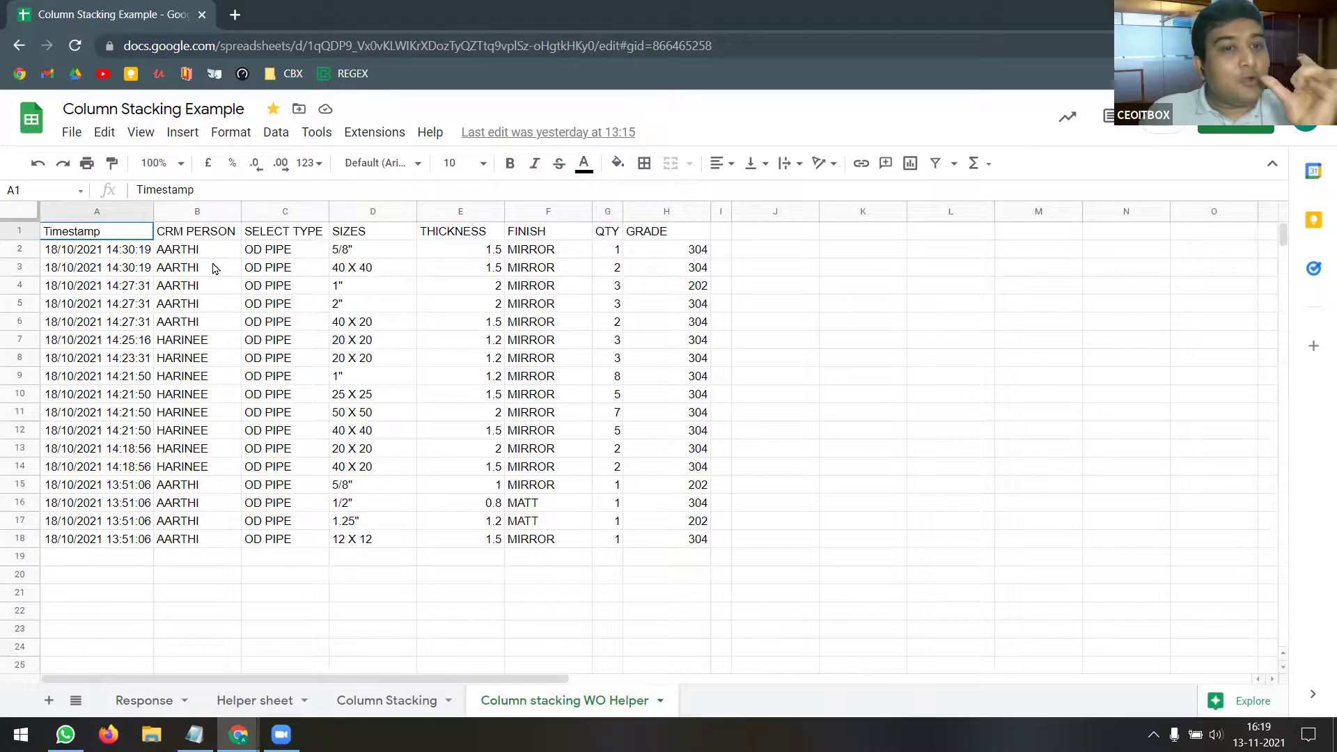
- Select the first five CRM person entries in the helper and compare them with the Response sheet
drag(215, 251, 218, 321)
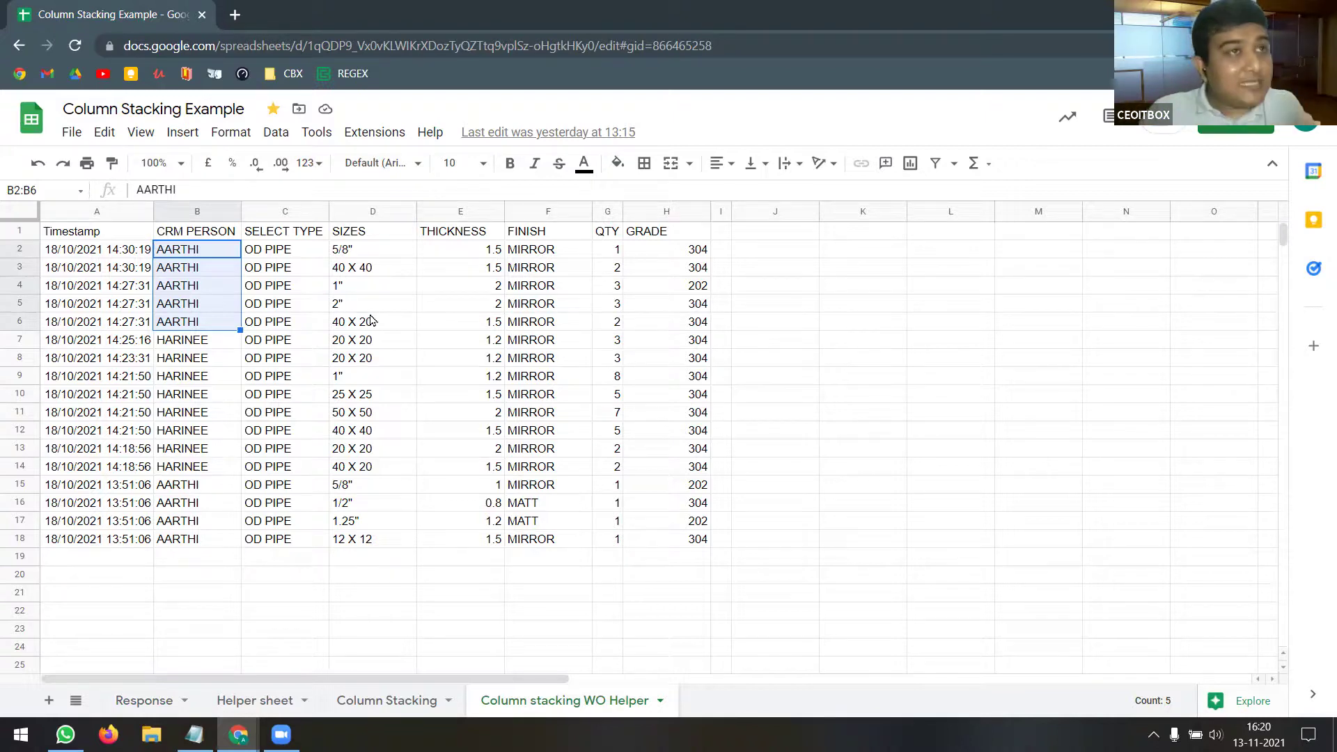
click(160, 702)
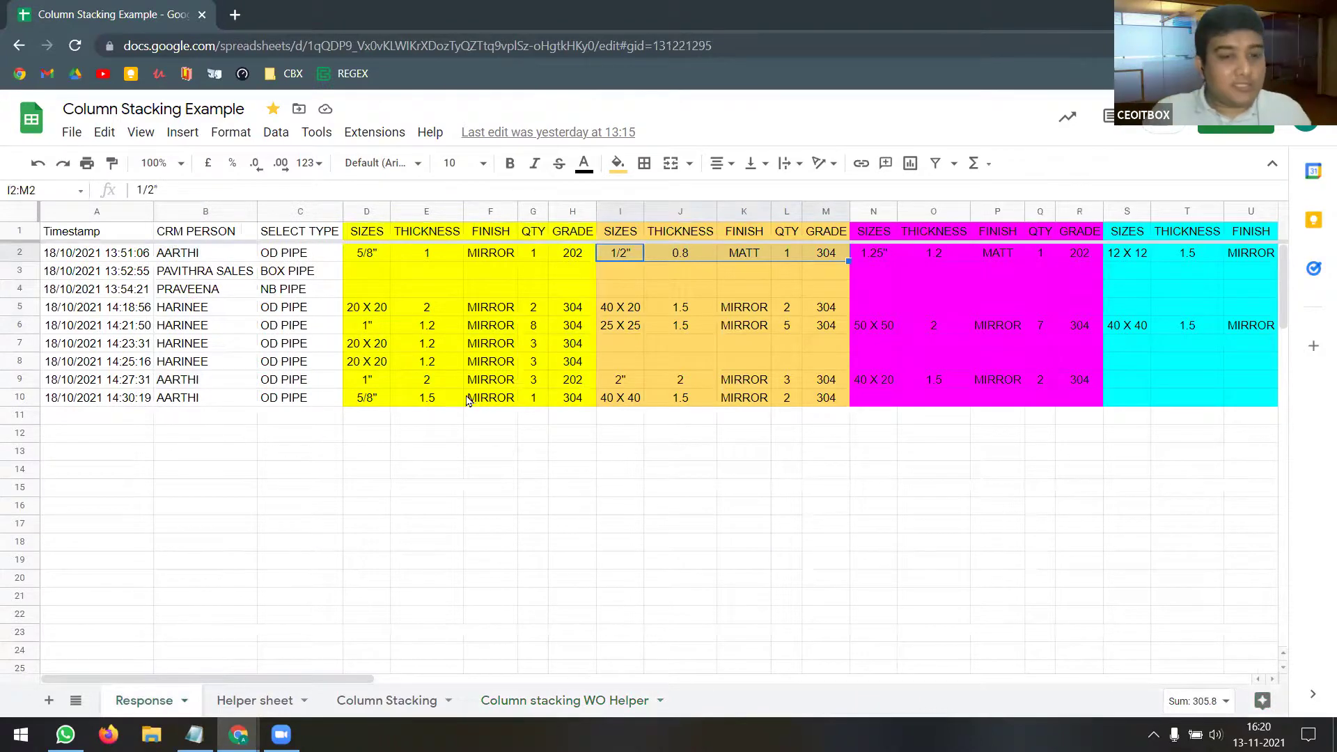
drag(363, 685, 610, 680)
scroll(778, 673, right, 15)
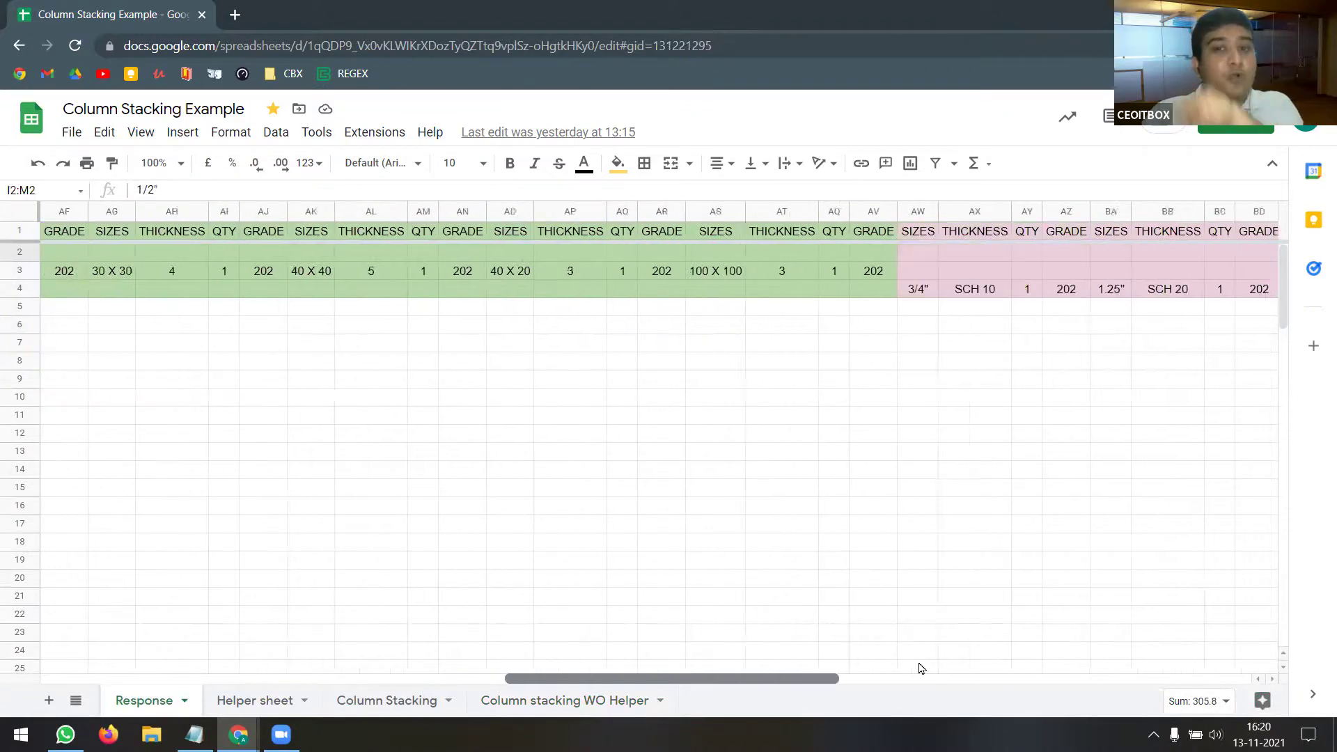
scroll(1216, 665, left, 20)
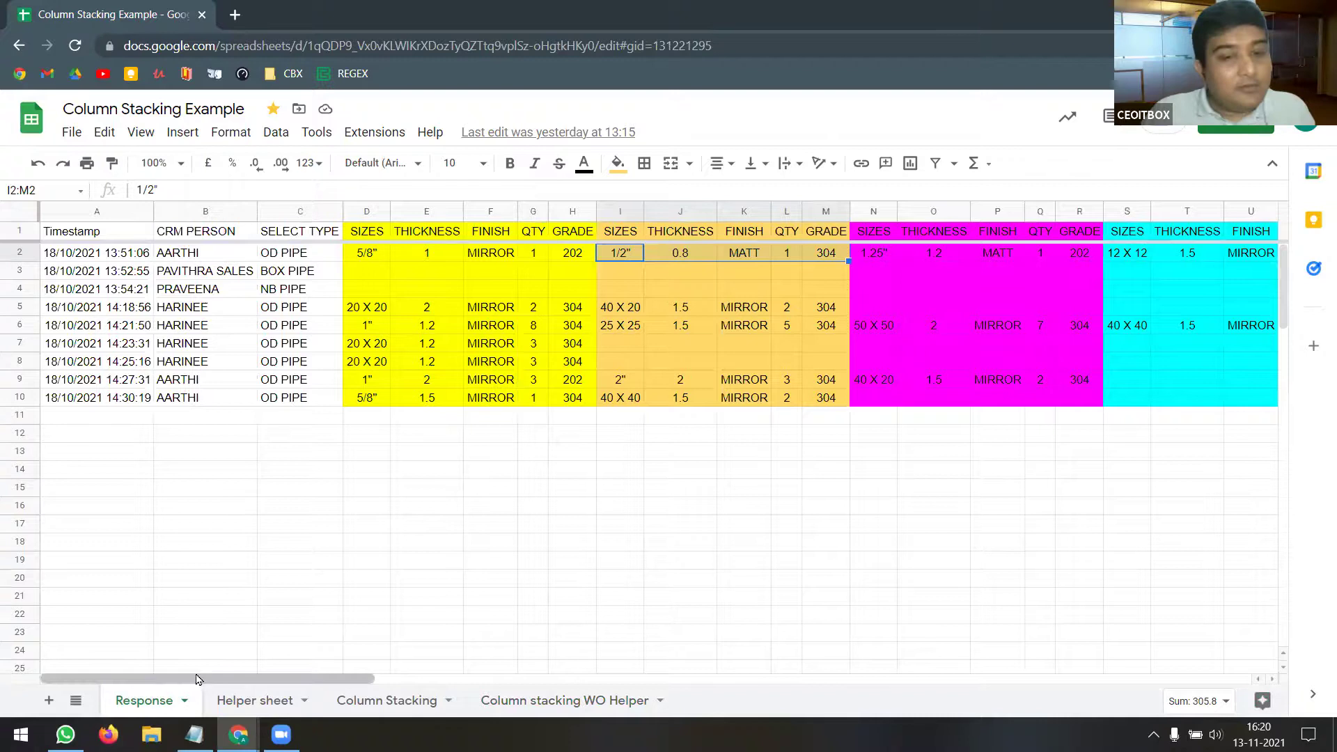
- On Column stacking WO Helper, select A2 and expand the formula bar to show the whole formula
click(504, 701)
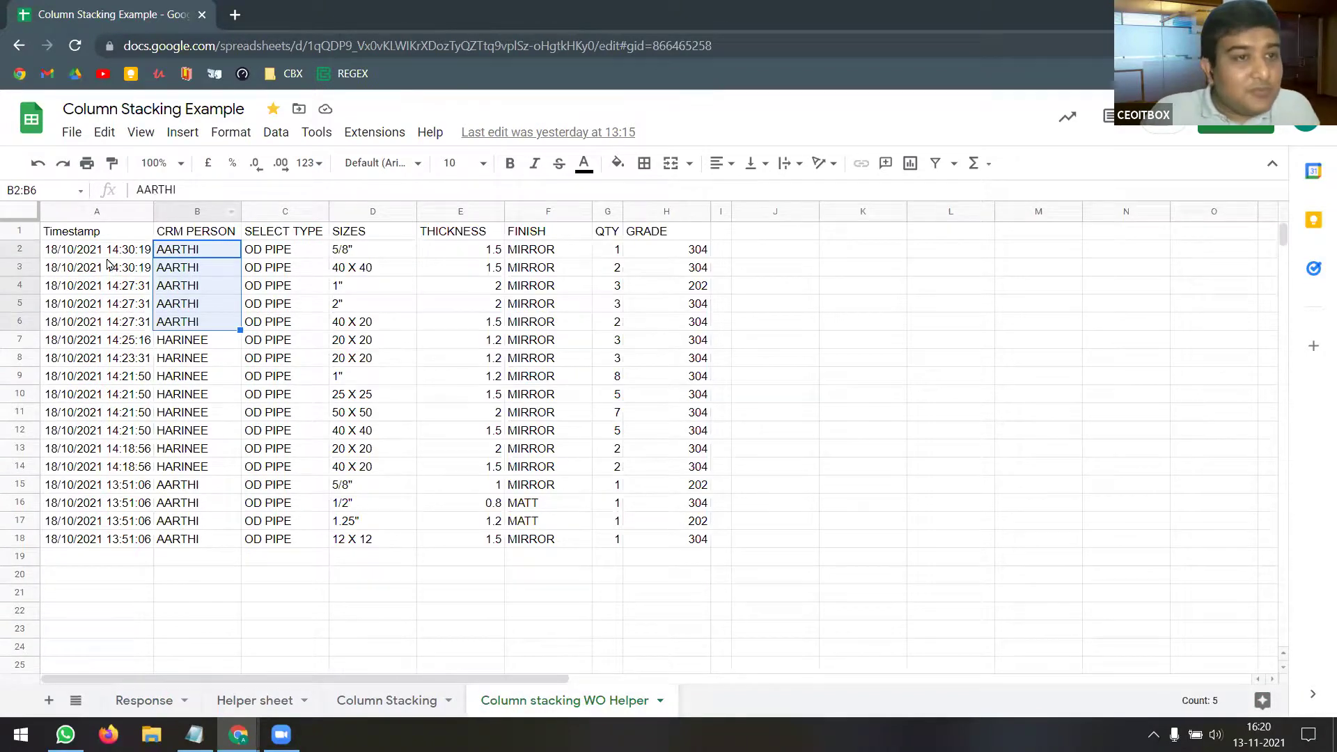
click(110, 252)
drag(232, 207, 238, 337)
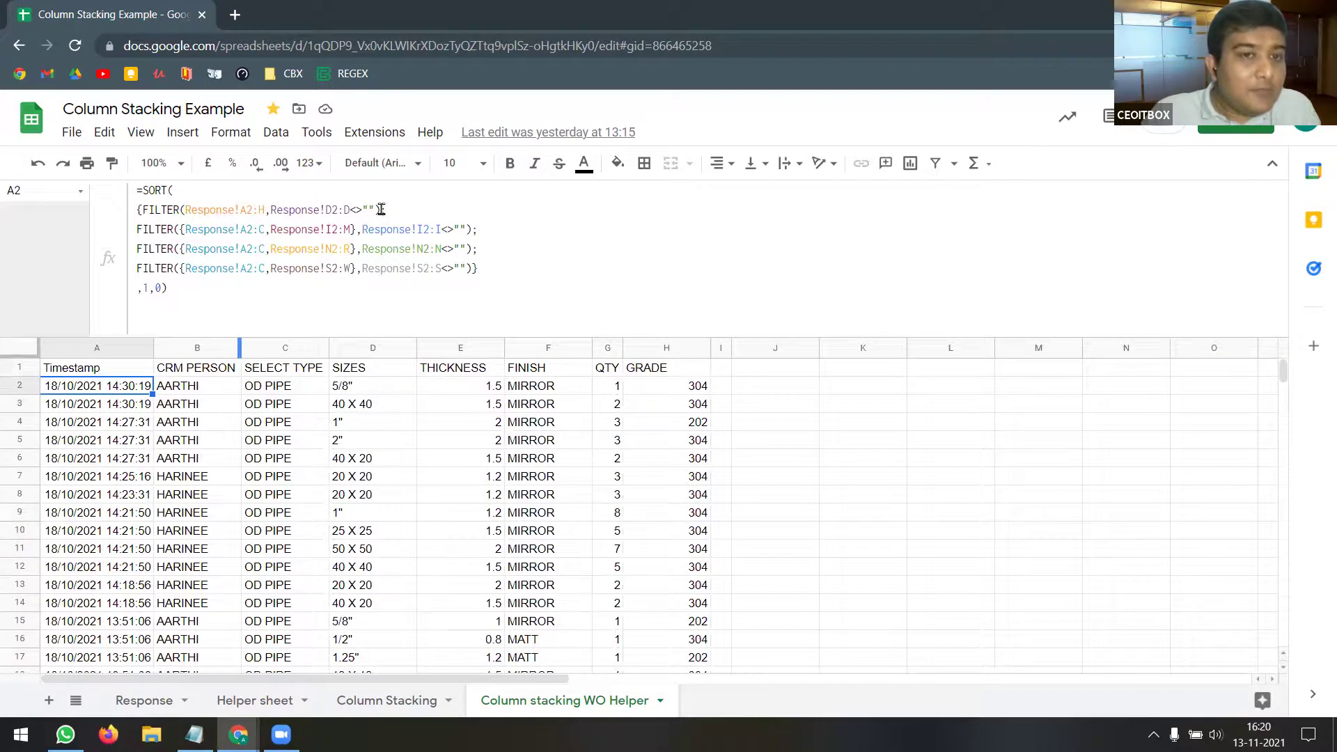
- Highlight the first FILTER and its column D <>"" condition in the formula, then go to Response
drag(381, 209, 142, 210)
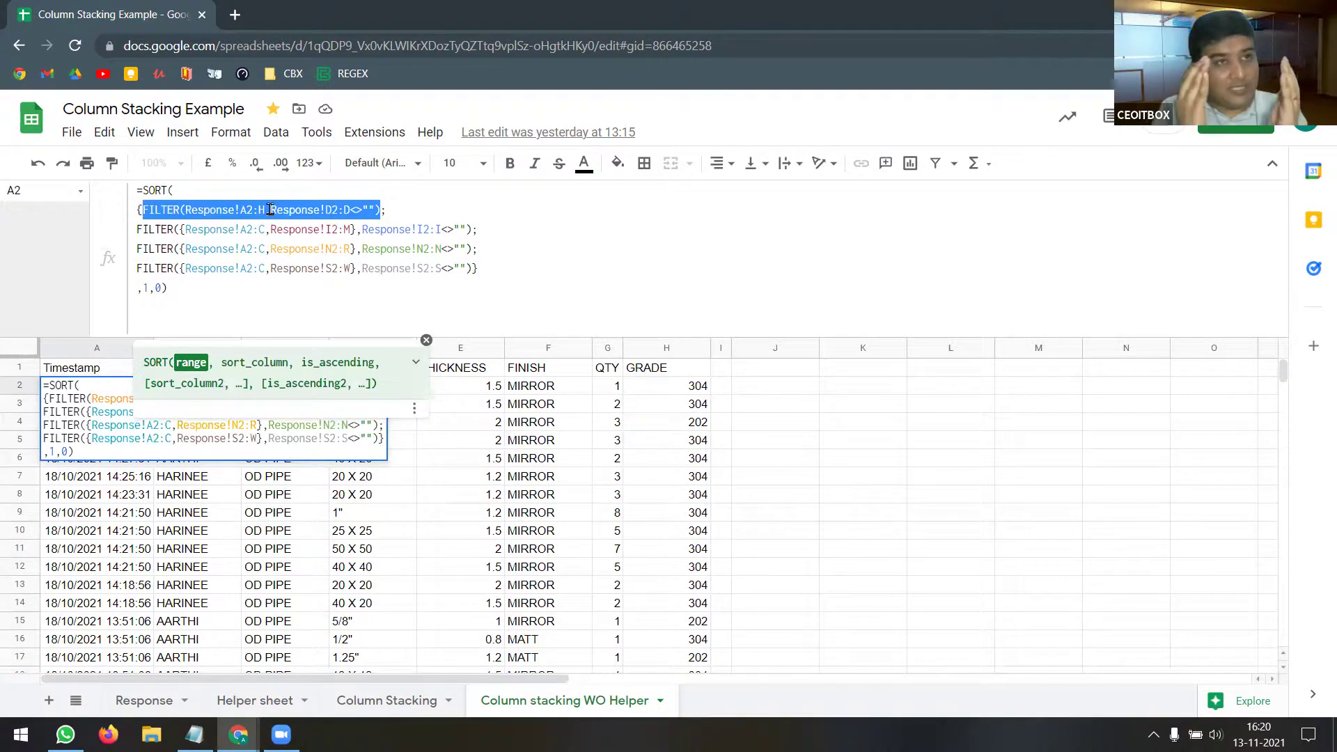
click(327, 210)
double_click(330, 209)
double_click(353, 209)
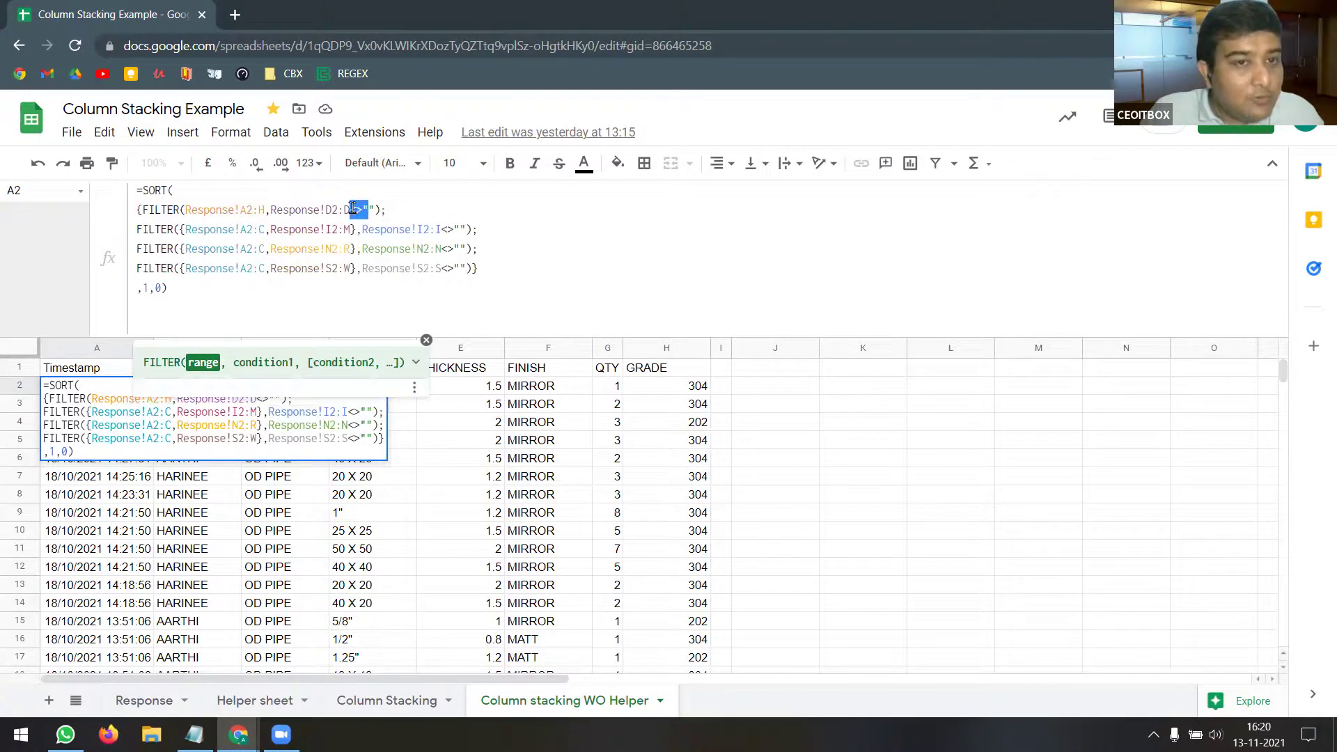
double_click(357, 209)
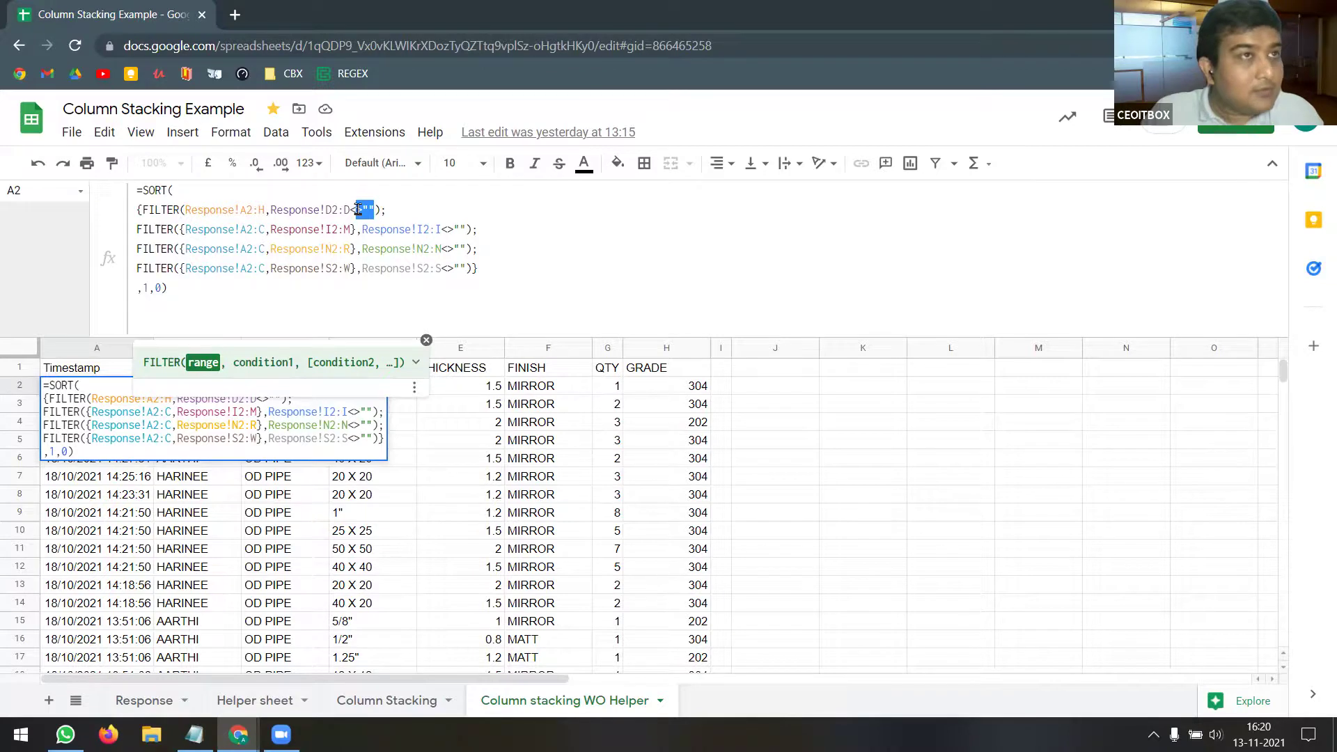
click(154, 699)
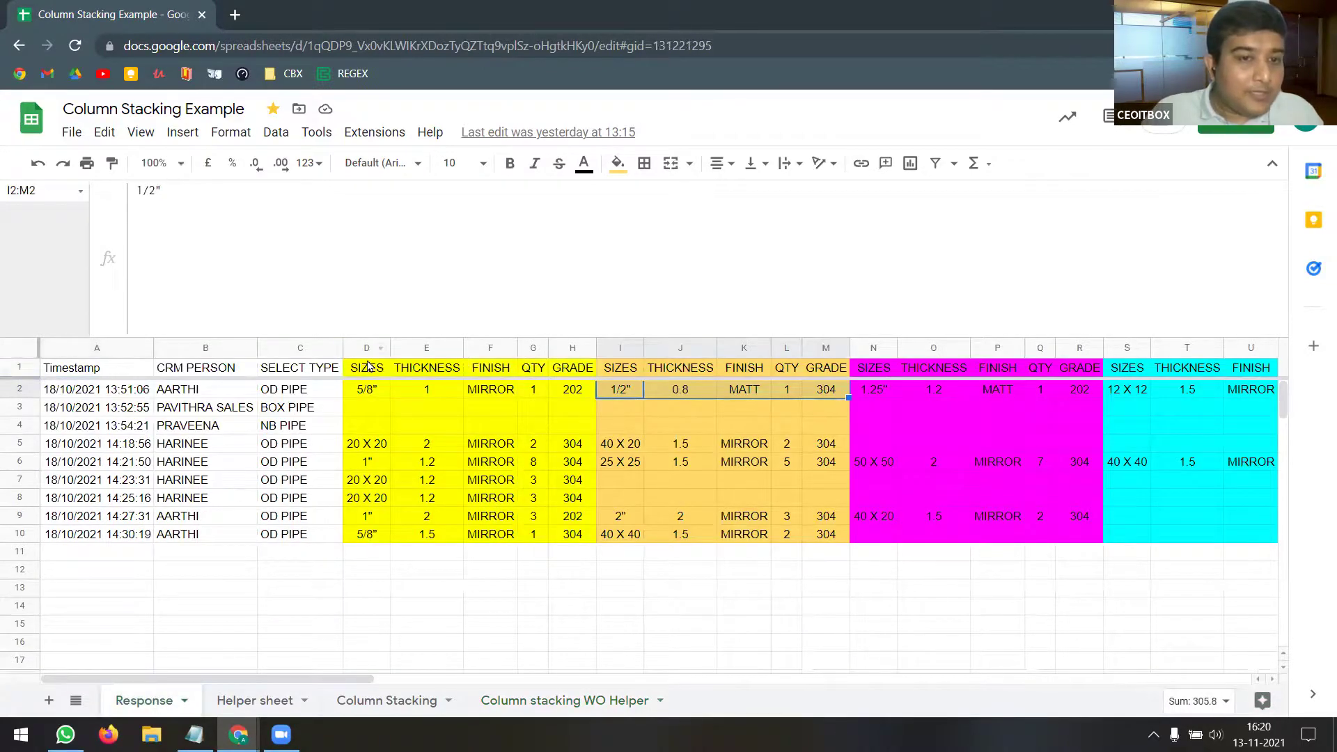
- Compare the sizes in D2:D10 with the OD PIPE, BOX PIPE and NB PIPE types in C2:C4
drag(367, 392, 374, 528)
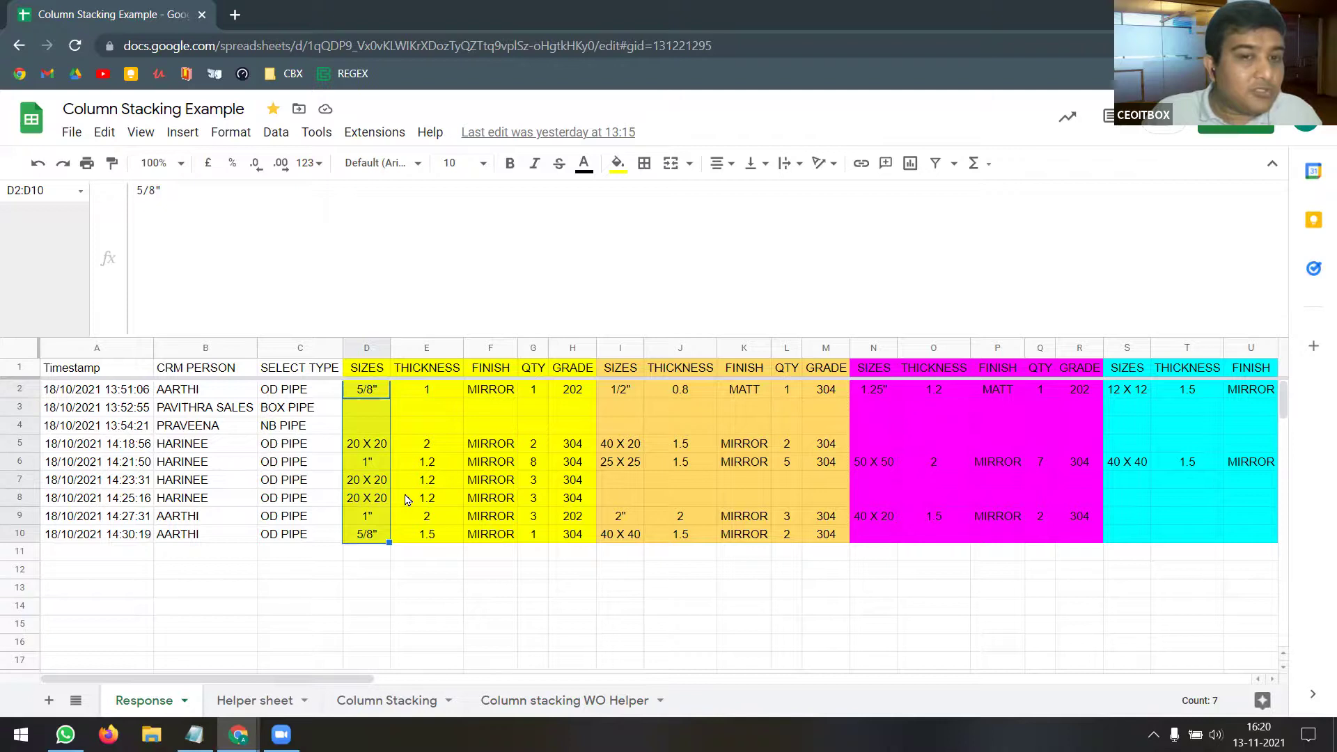
click(306, 392)
drag(374, 389, 574, 390)
click(315, 412)
click(313, 430)
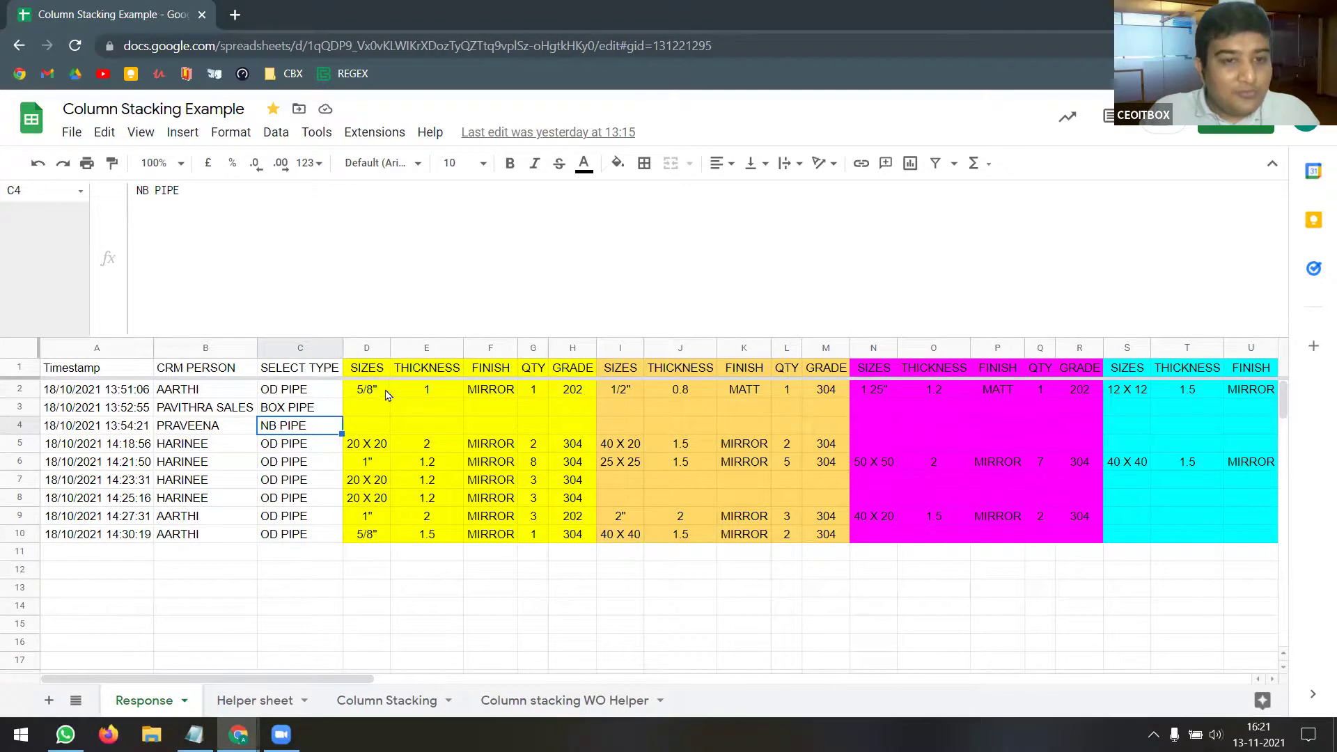
drag(367, 390, 383, 540)
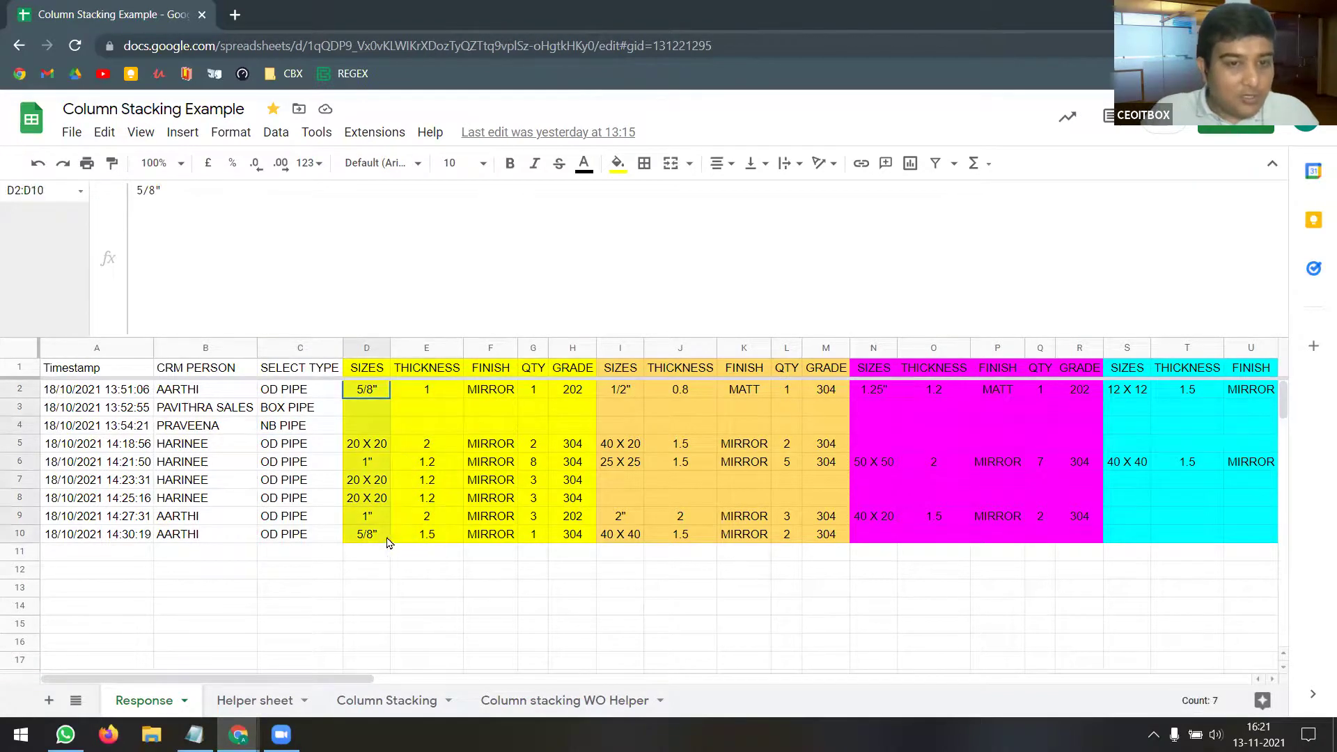
click(376, 392)
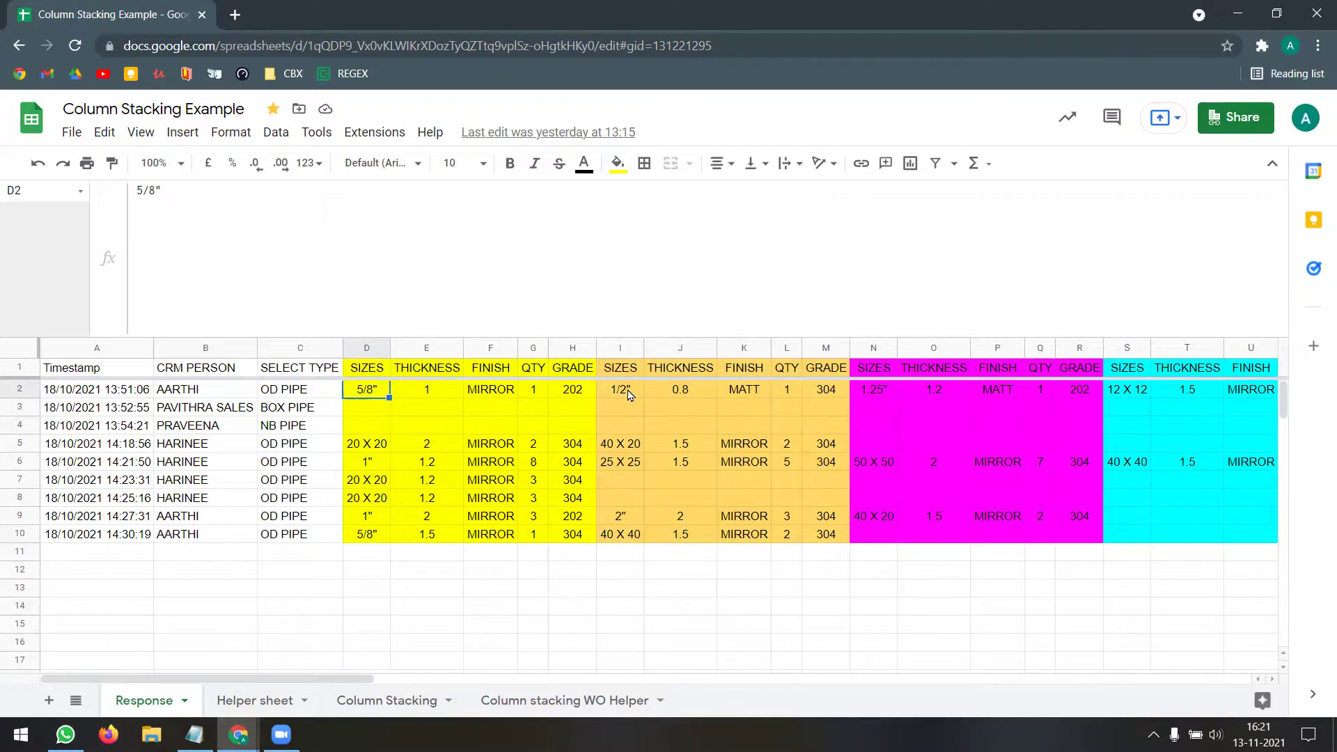
- Inspect the values in the second SIZES column I down to its last entry
click(629, 395)
click(630, 446)
click(630, 469)
click(623, 523)
click(622, 534)
- Select the SIZES blocks D2:D10, I2:I10, N2:N9 and S2:S6, then return to the first columns
drag(379, 390, 372, 534)
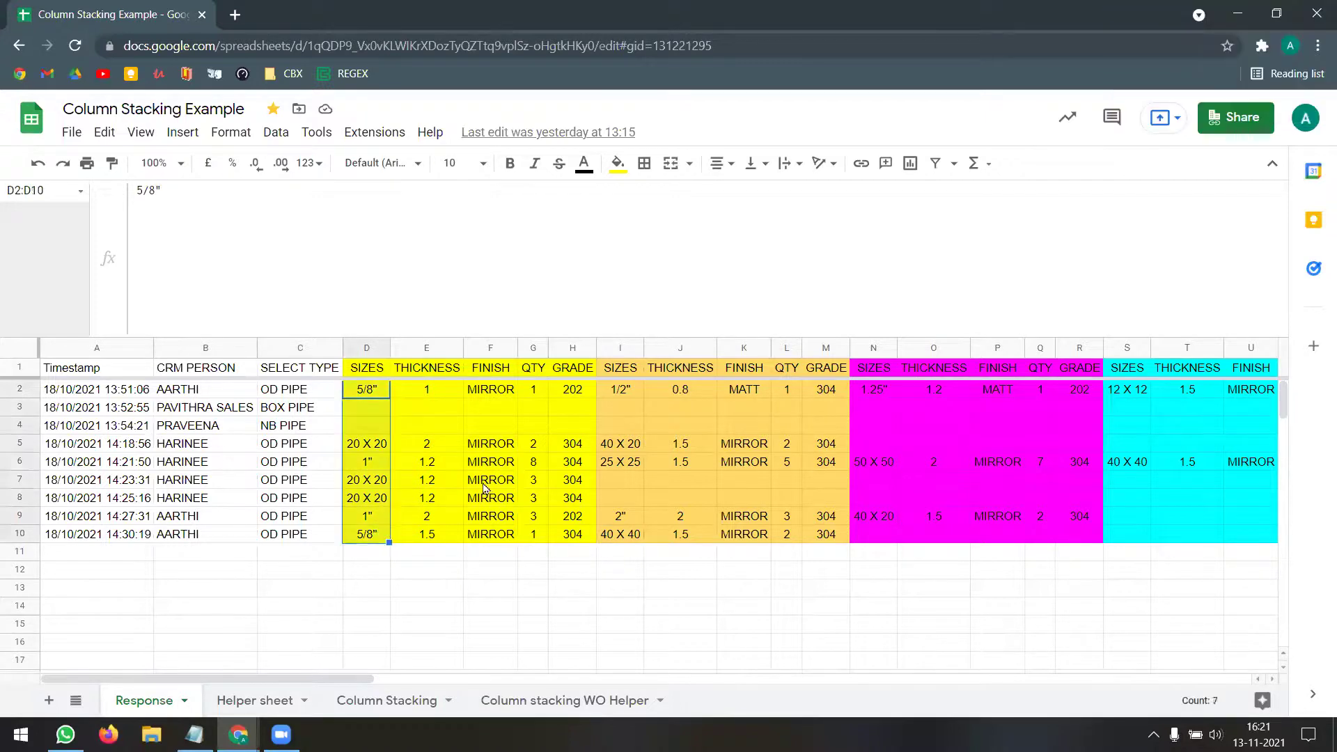
drag(629, 396, 622, 536)
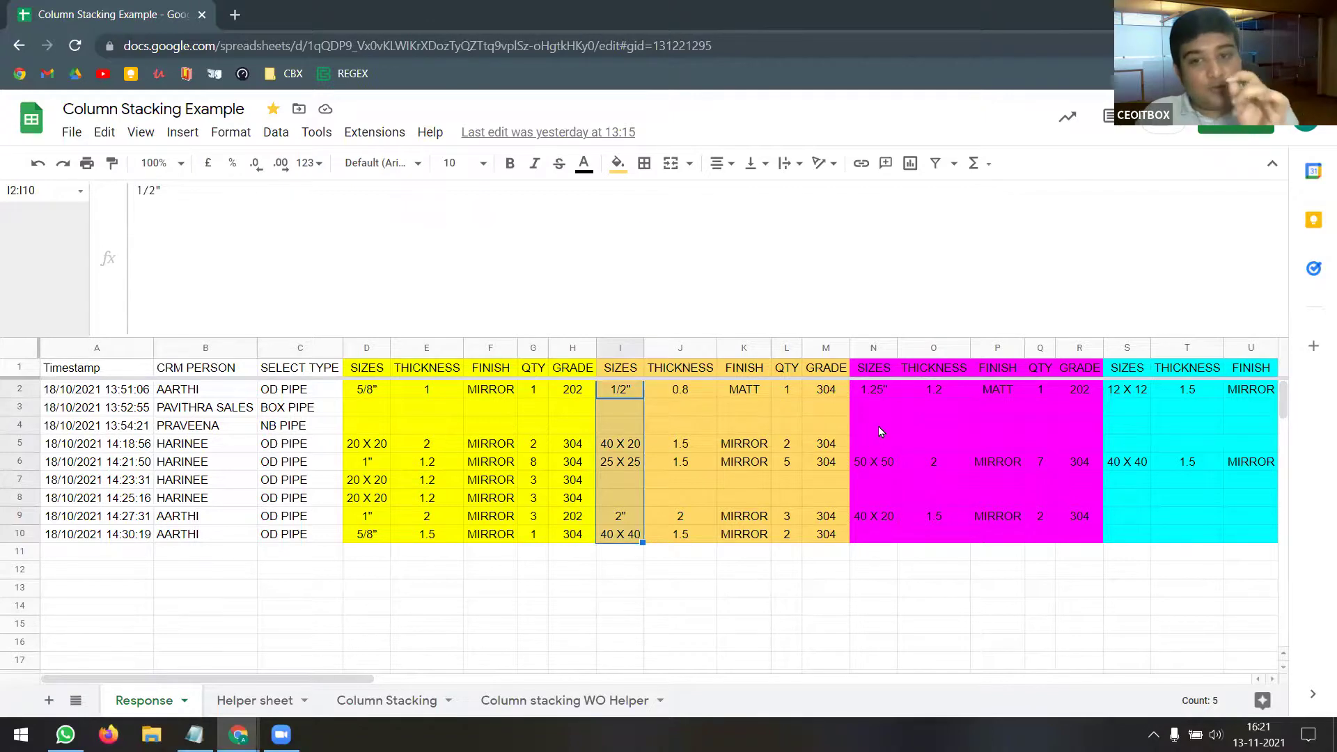
drag(879, 394, 878, 516)
drag(1136, 394, 1139, 468)
drag(365, 678, 544, 685)
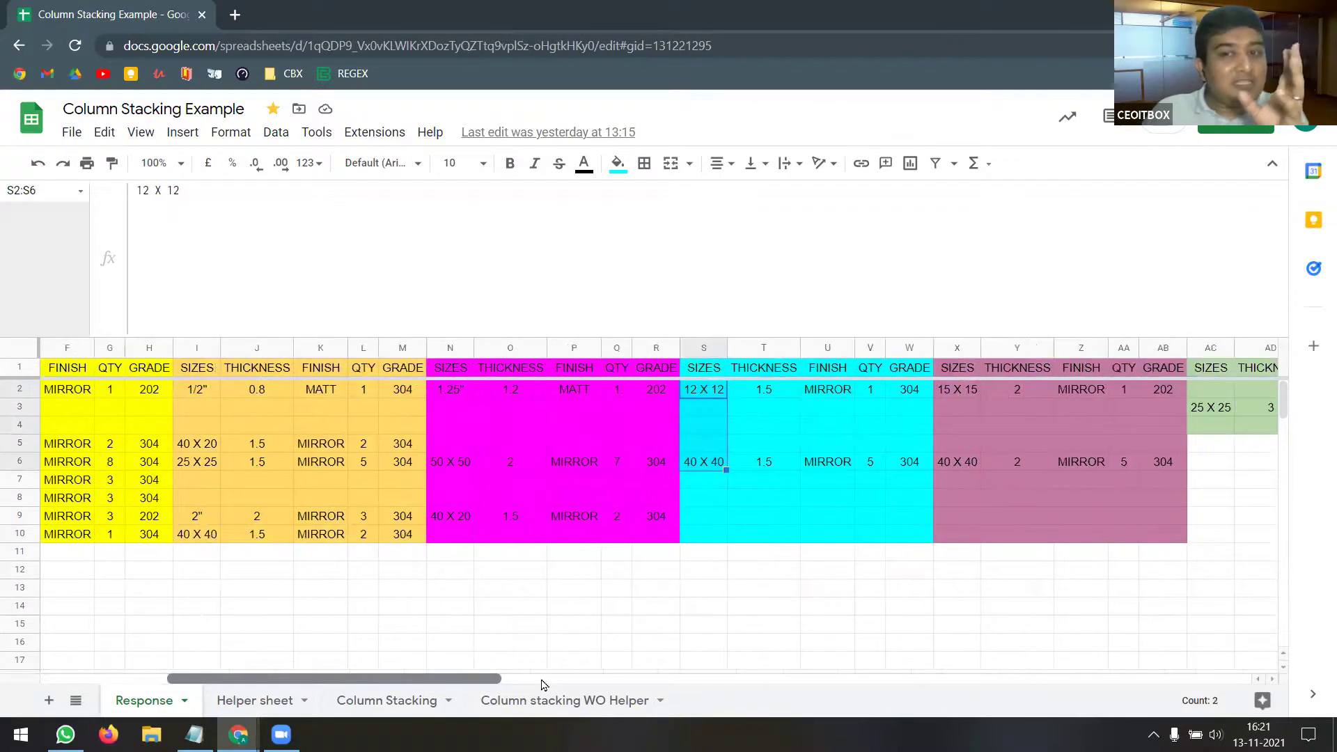
click(224, 685)
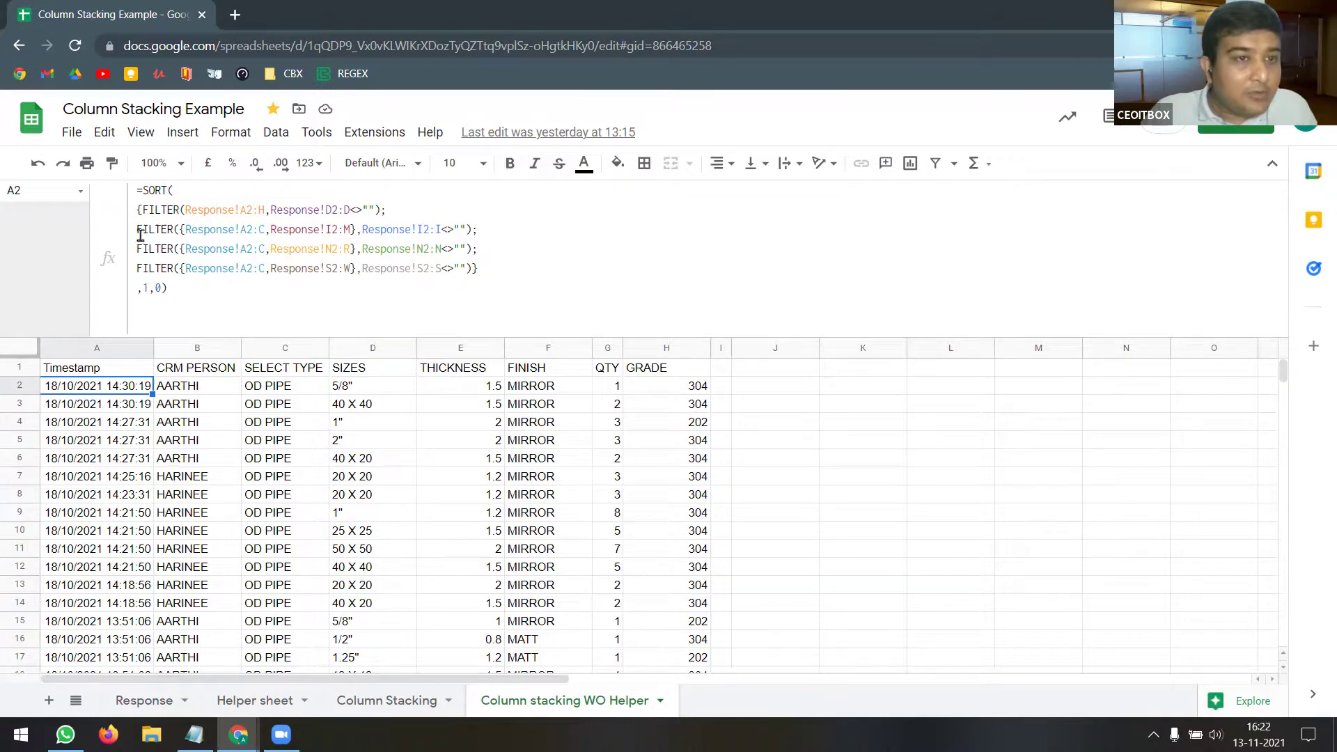
drag(139, 231, 282, 230)
click(392, 210)
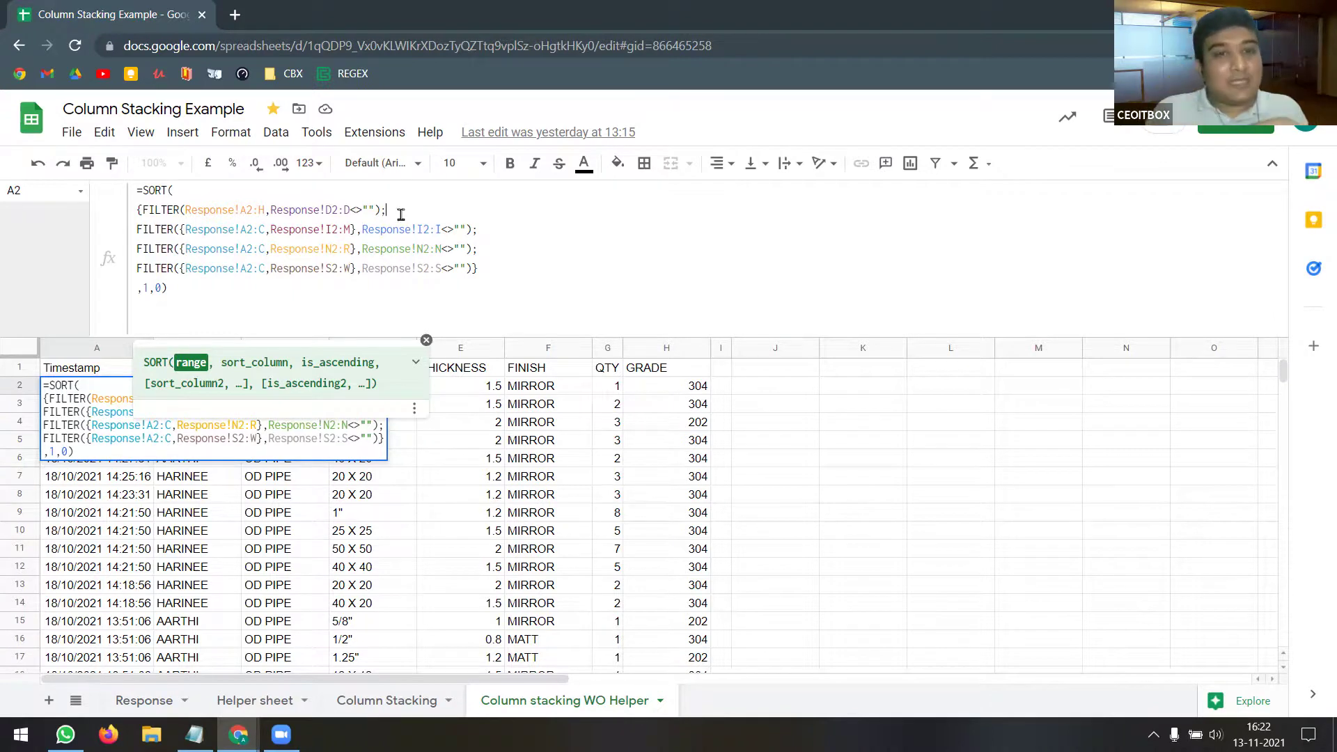
drag(473, 231, 120, 241)
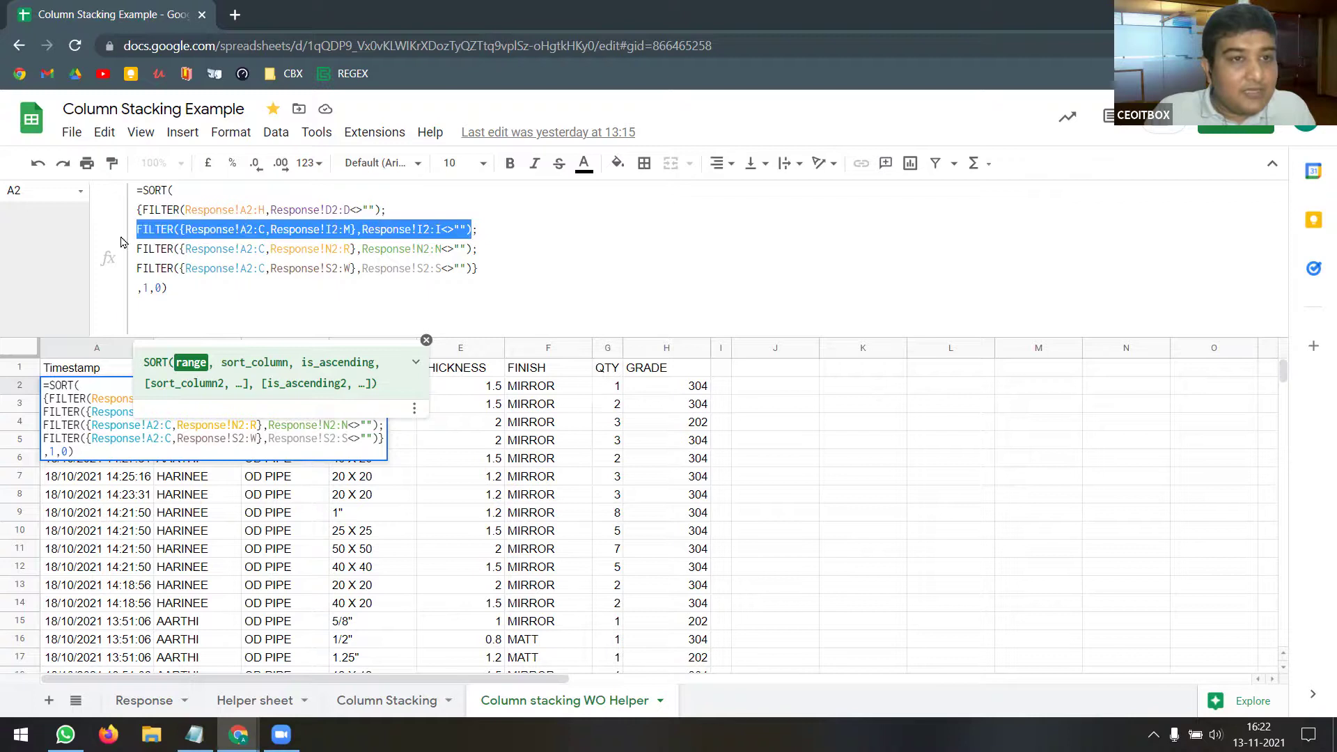
click(207, 230)
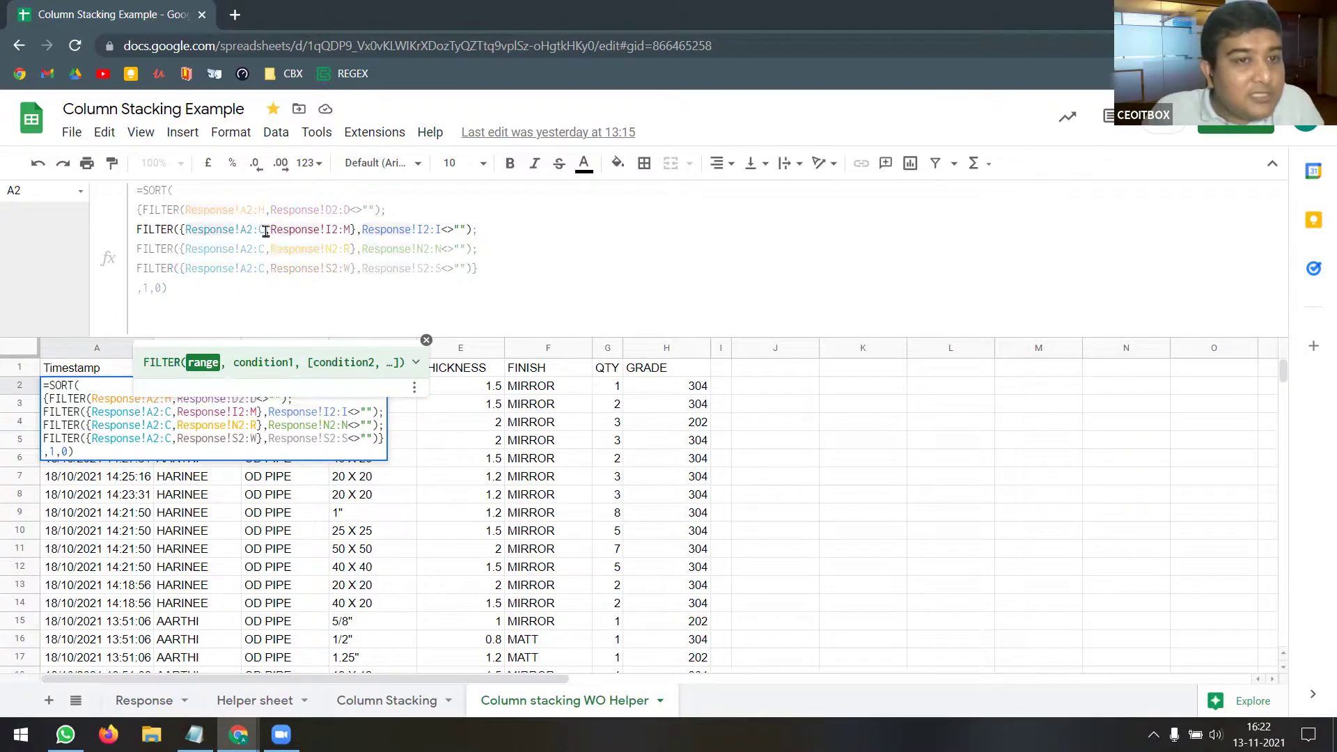
drag(268, 230, 179, 231)
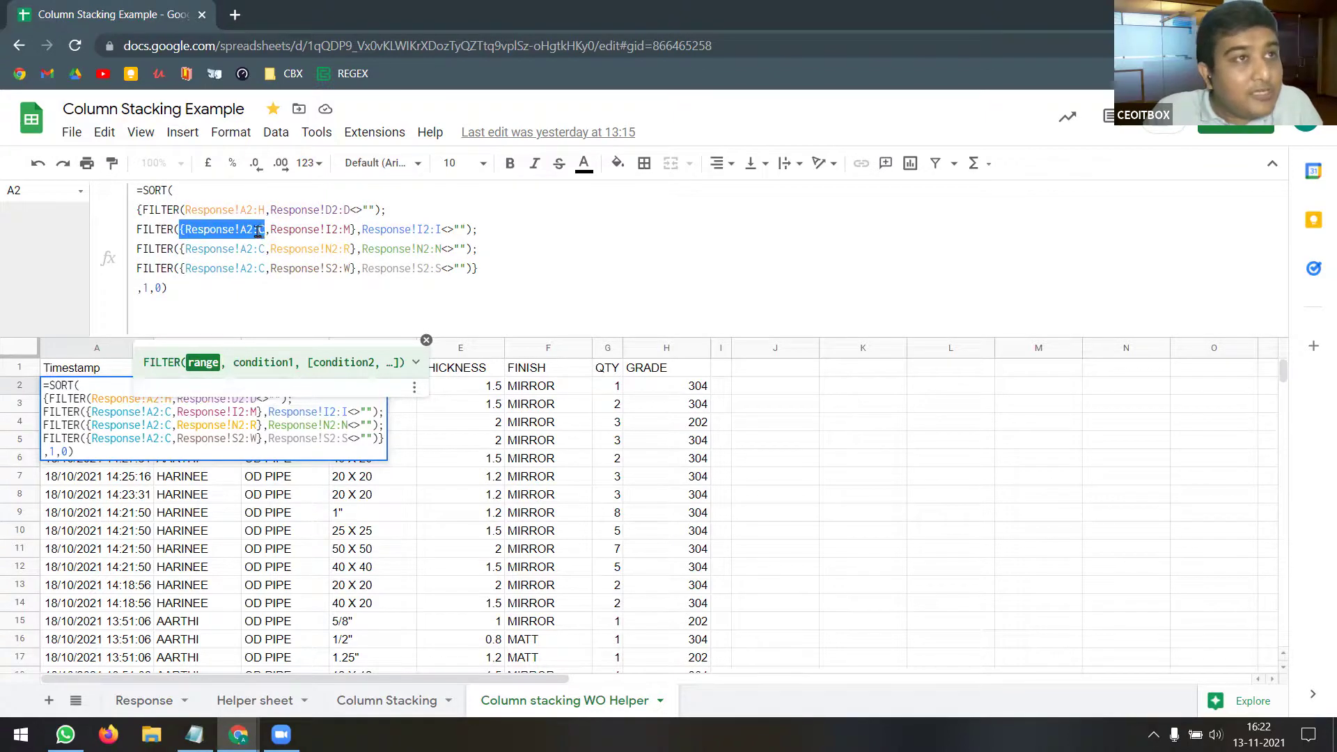
drag(266, 249, 179, 249)
drag(265, 268, 185, 268)
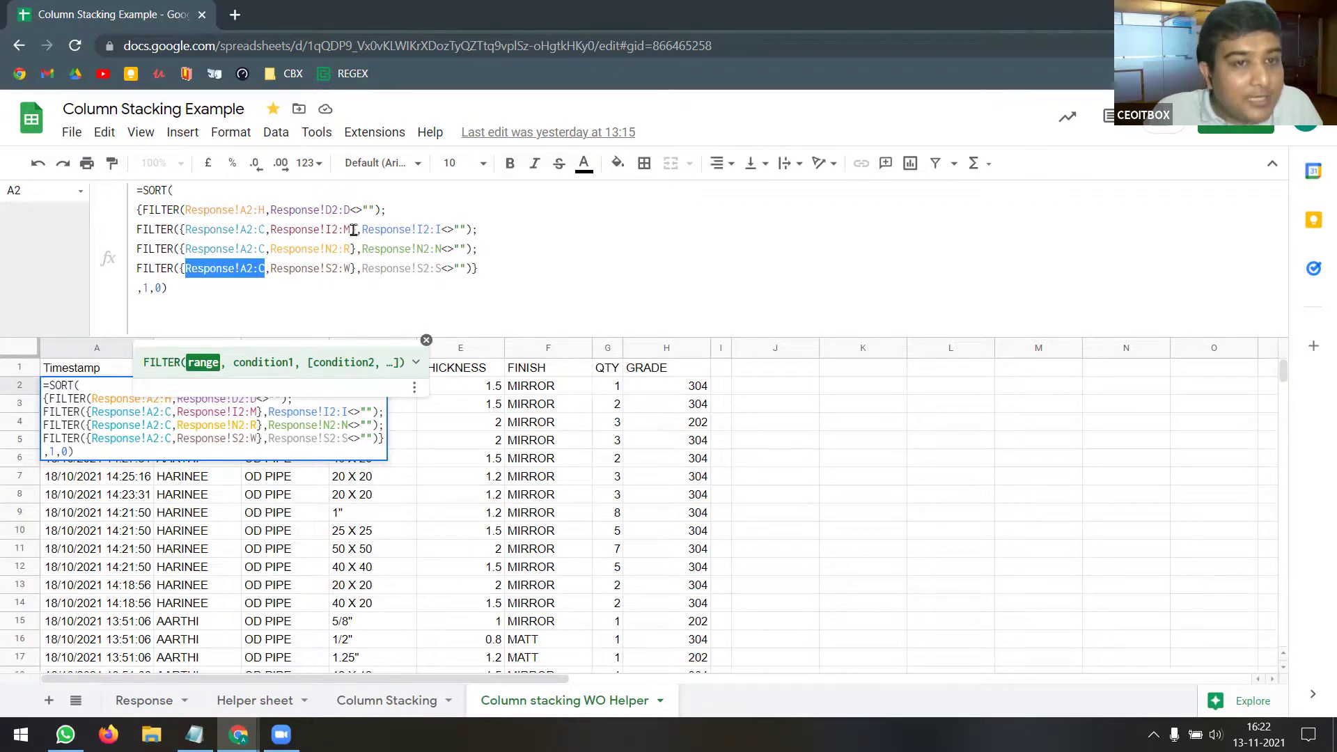
drag(351, 230, 281, 232)
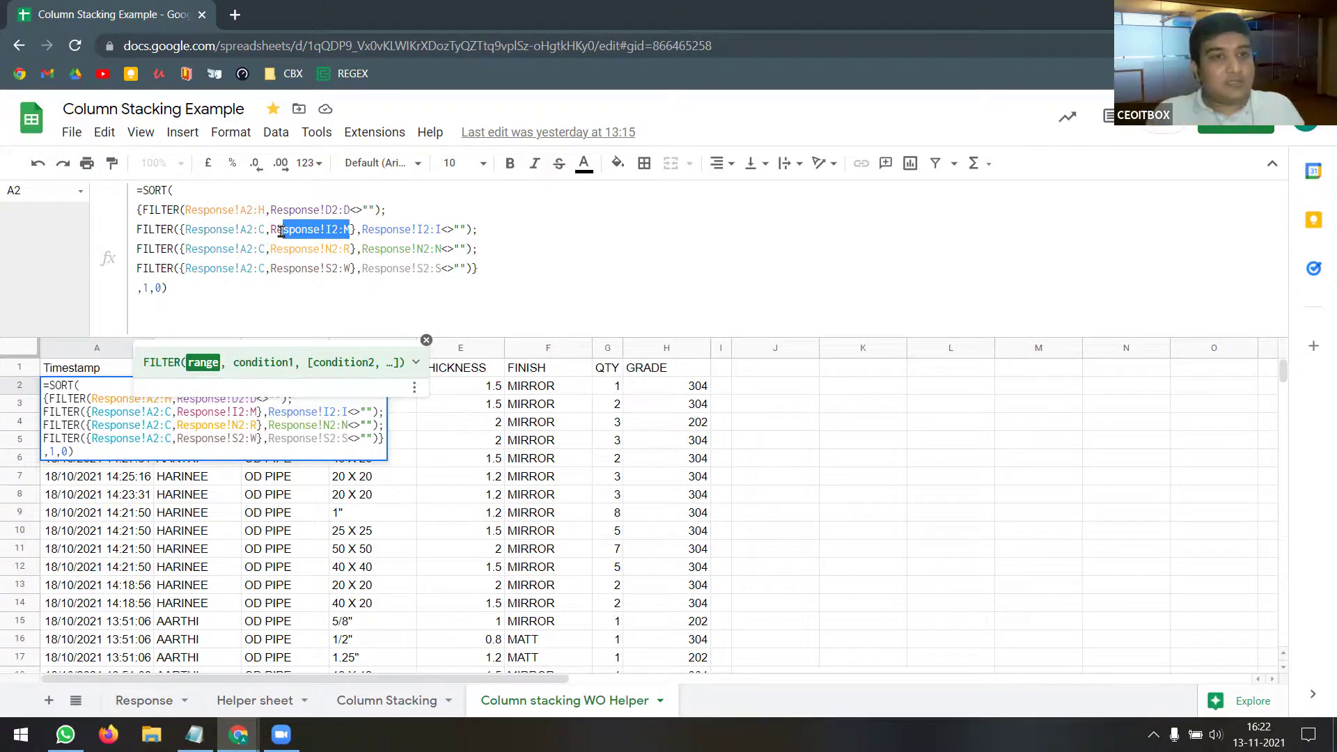
drag(351, 251, 277, 252)
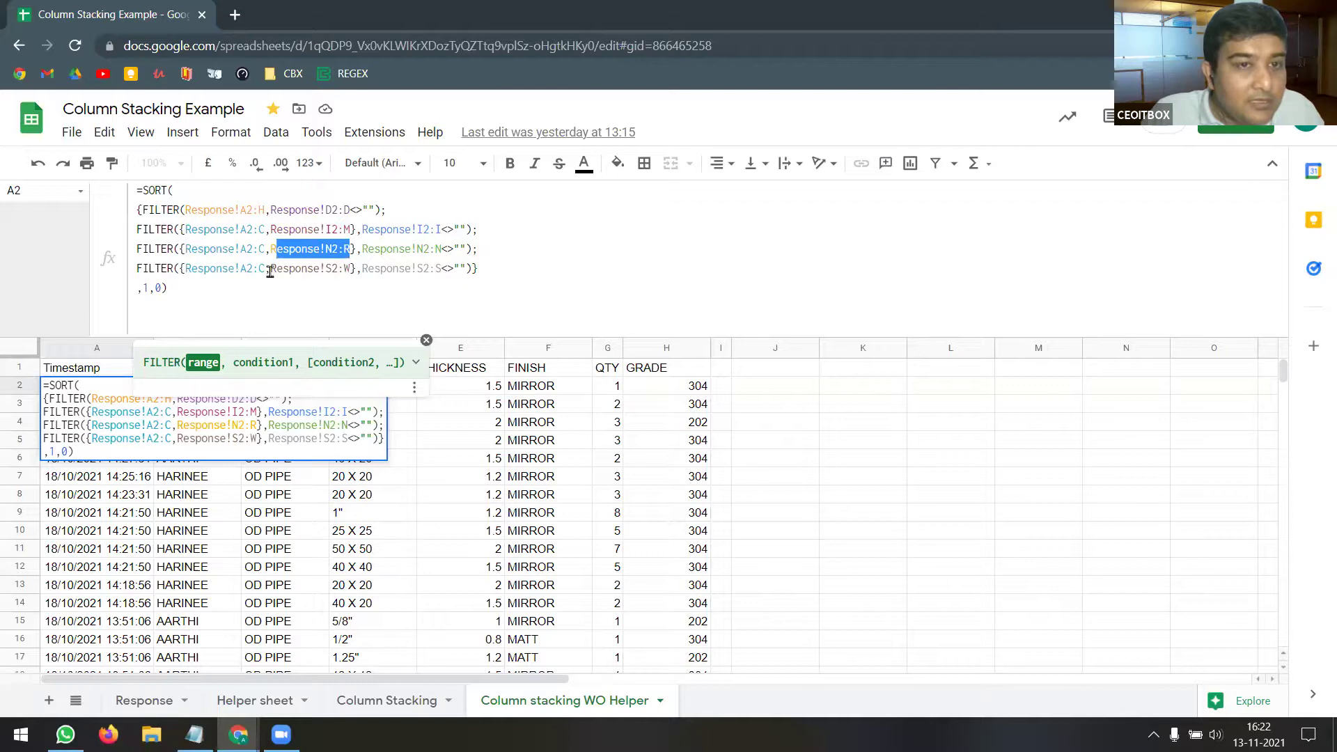
click(141, 210)
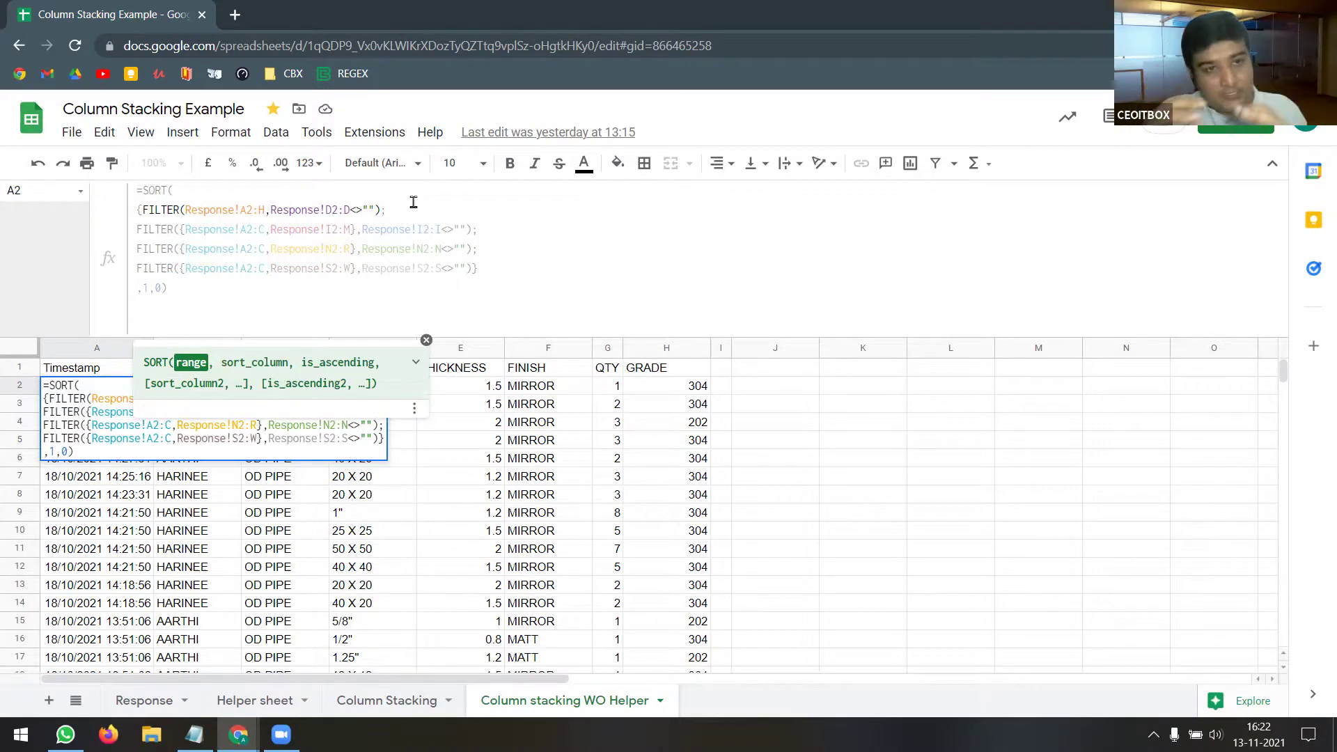
click(191, 231)
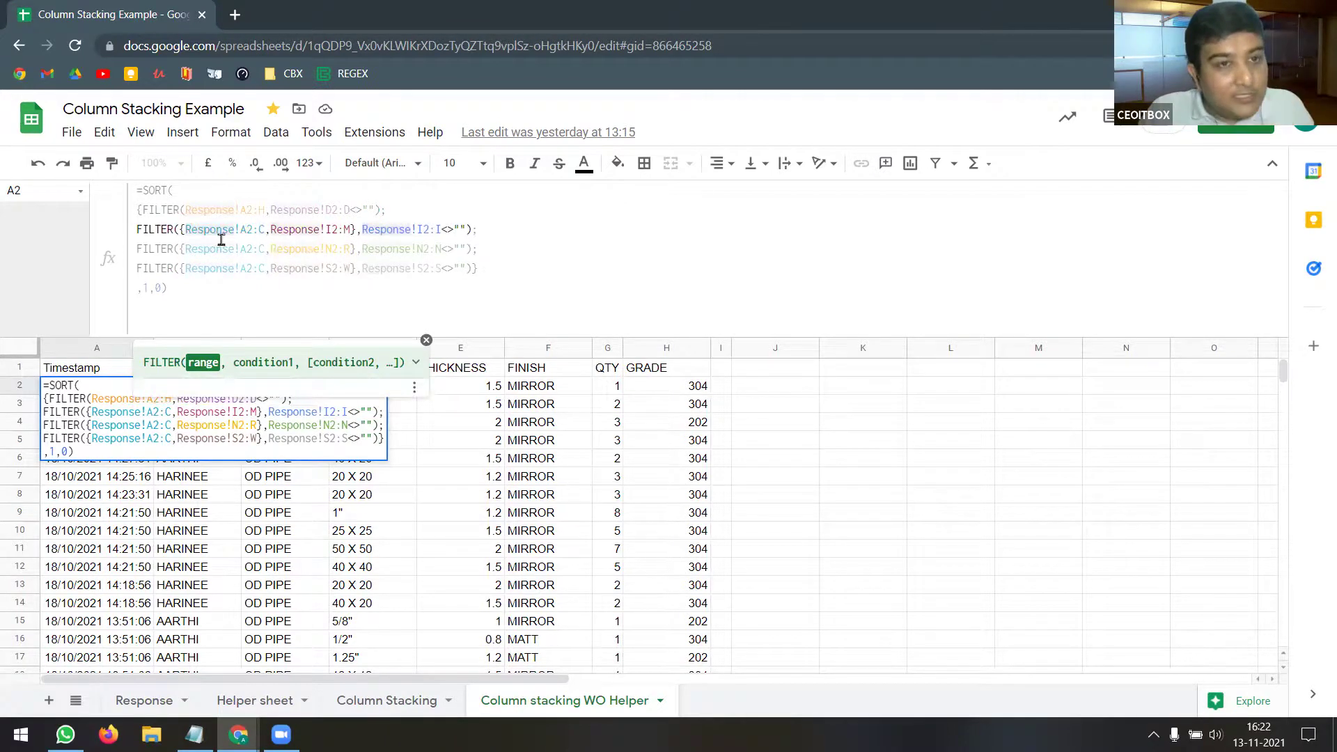
drag(186, 231, 351, 231)
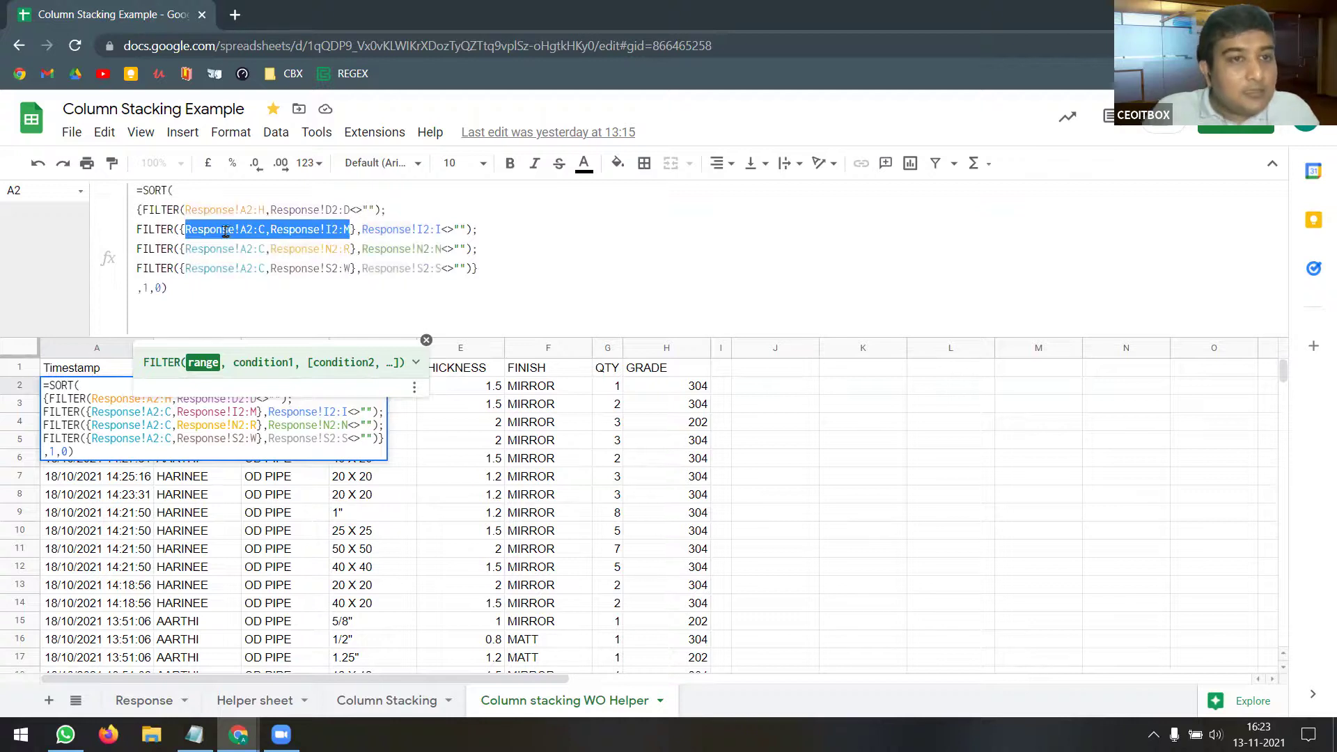
drag(180, 231, 357, 231)
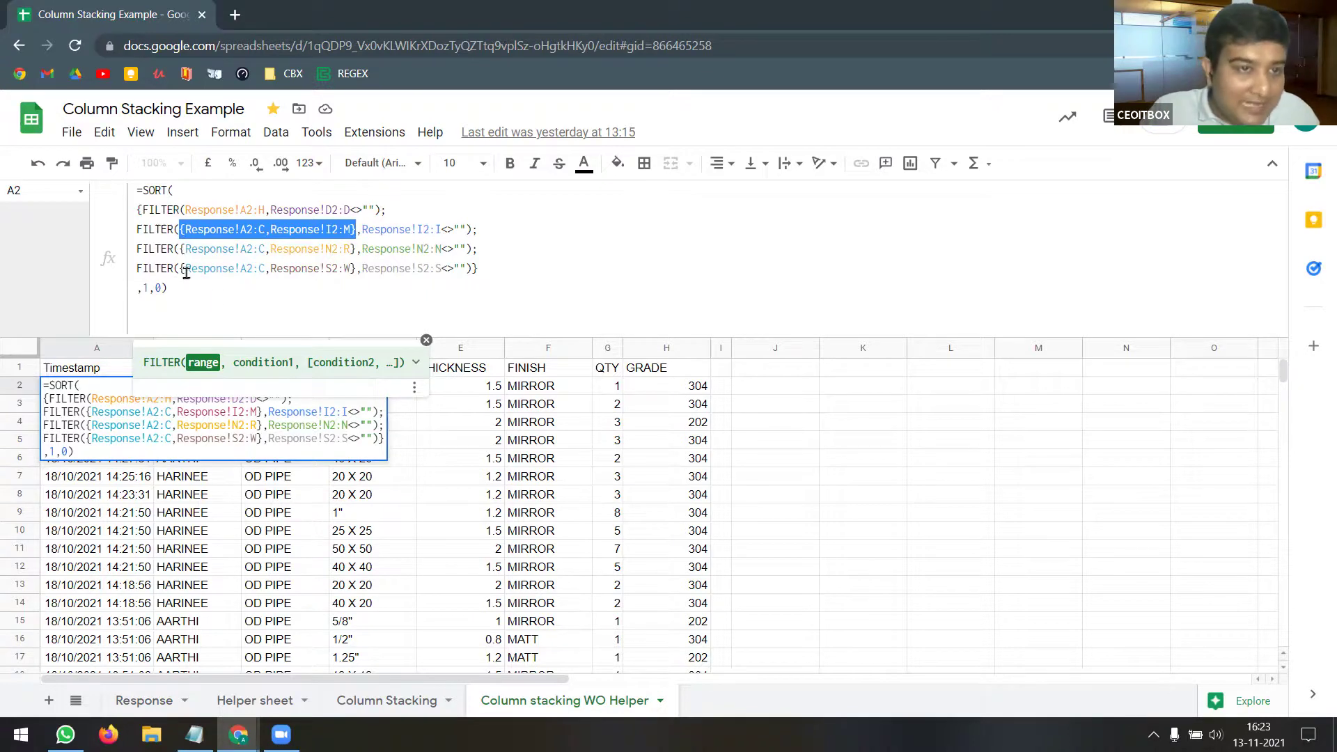
drag(143, 189, 168, 190)
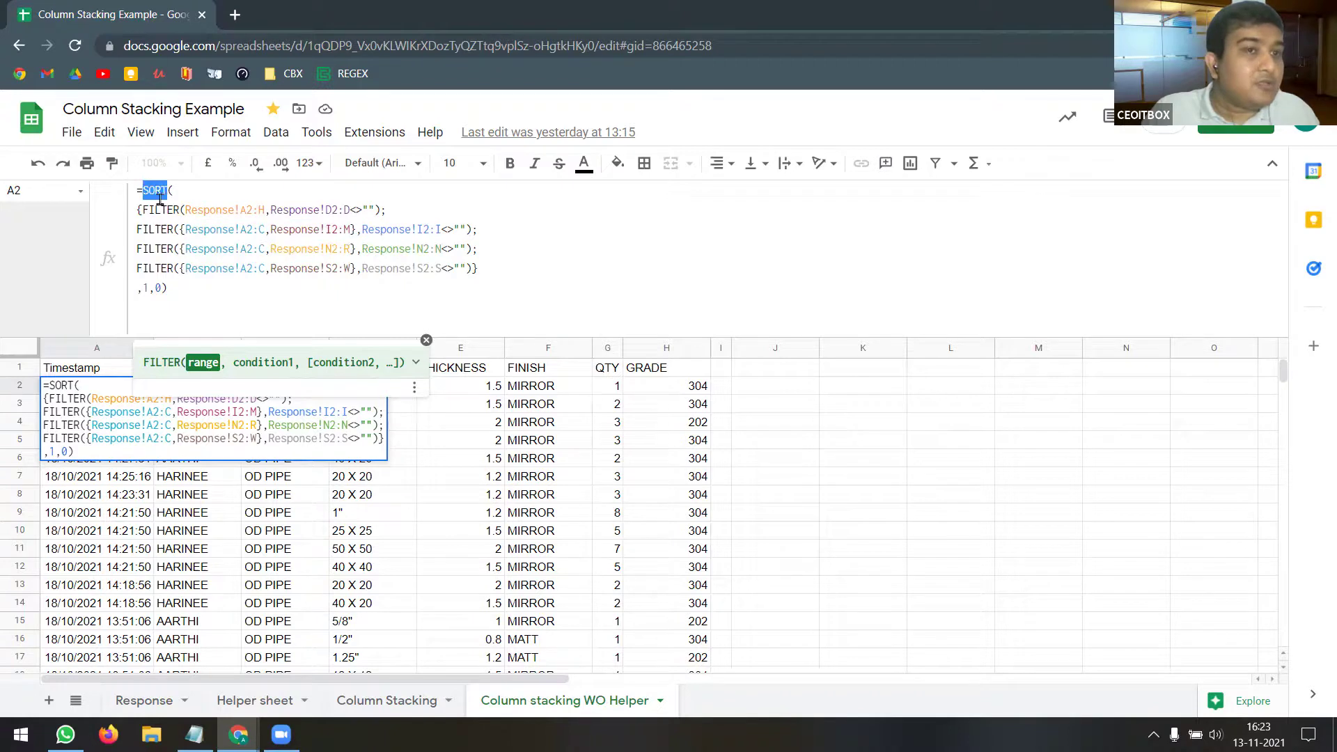
key(ctrl+a)
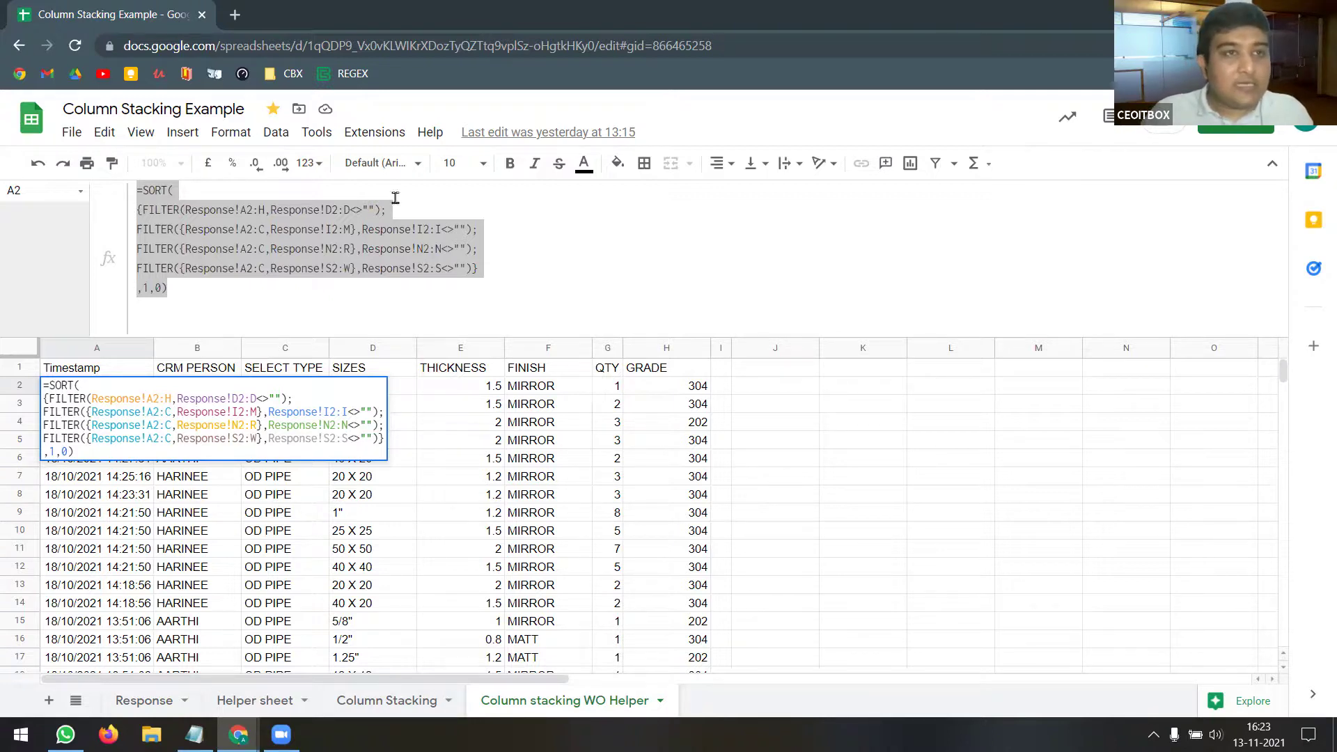
- Copy the Response sheet to the existing Tips & Tricks spreadsheet, found by searching 'tips'
click(178, 702)
mouse_move(224, 456)
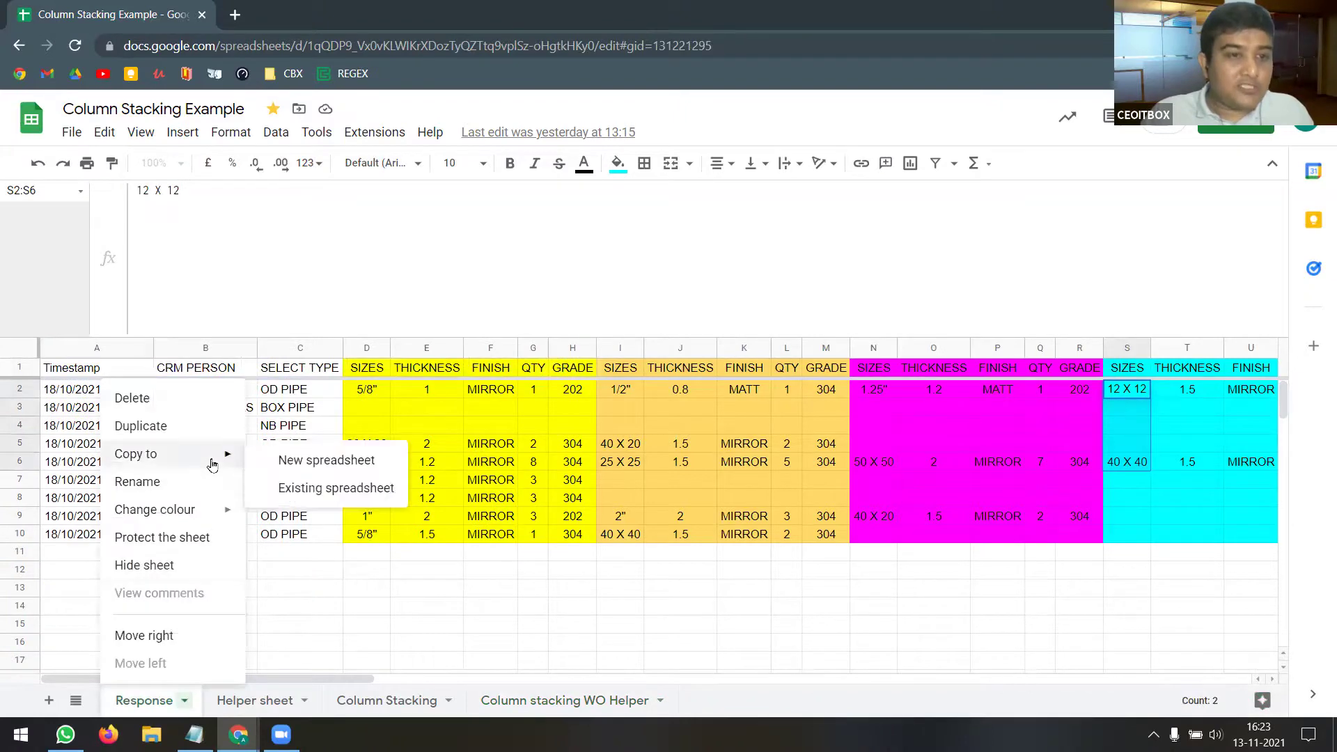
click(334, 491)
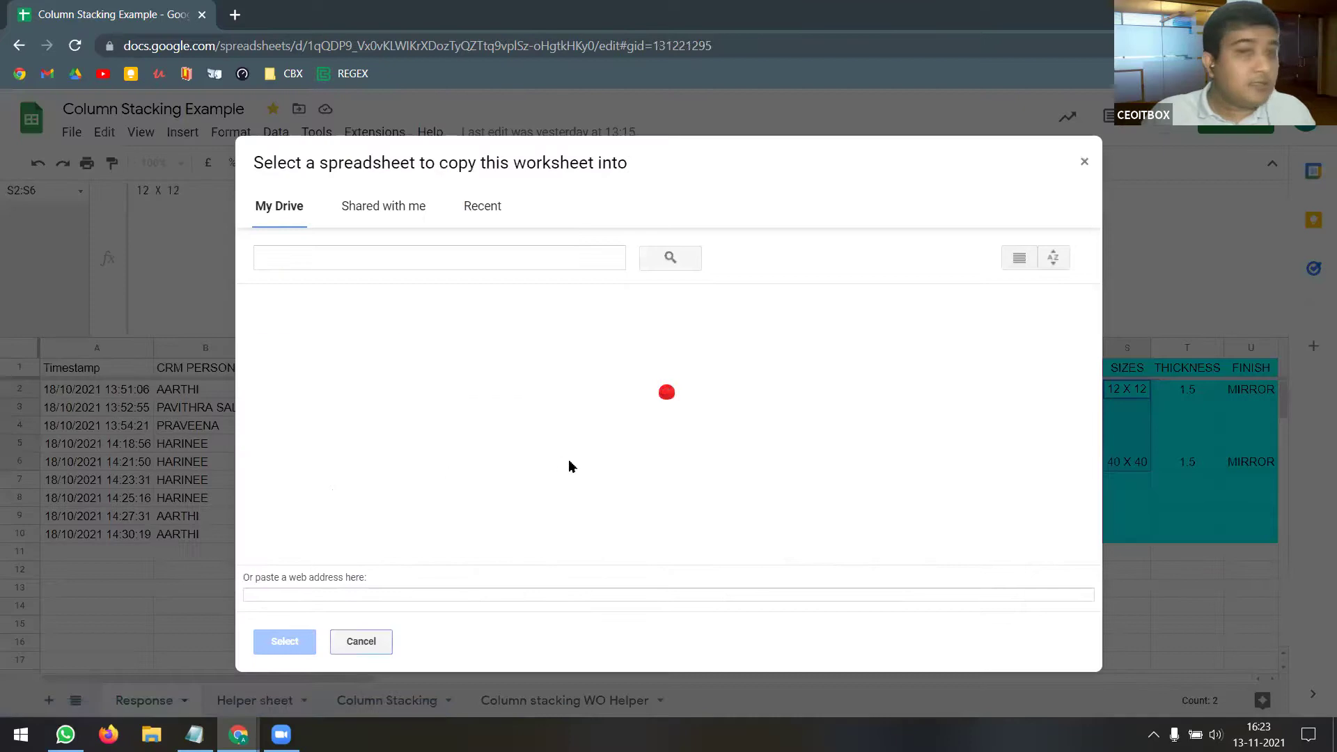
click(424, 260)
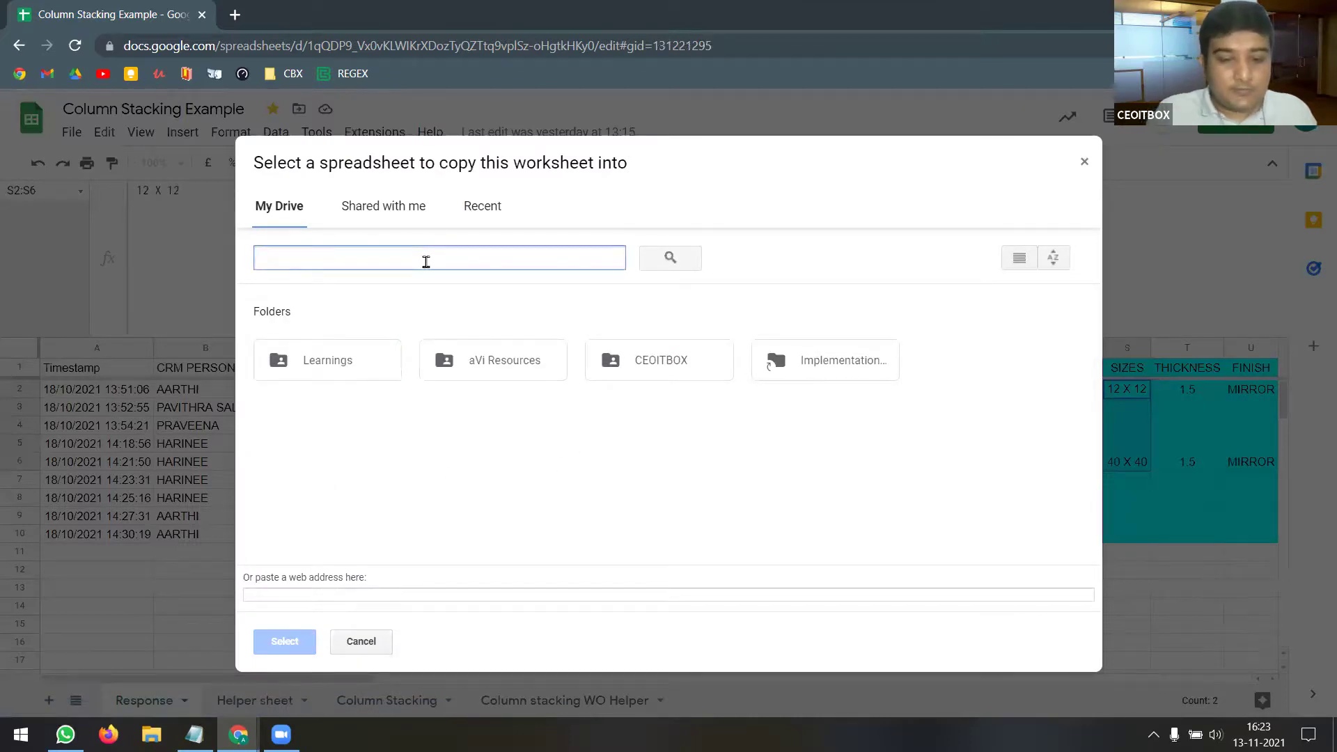
text(tips)
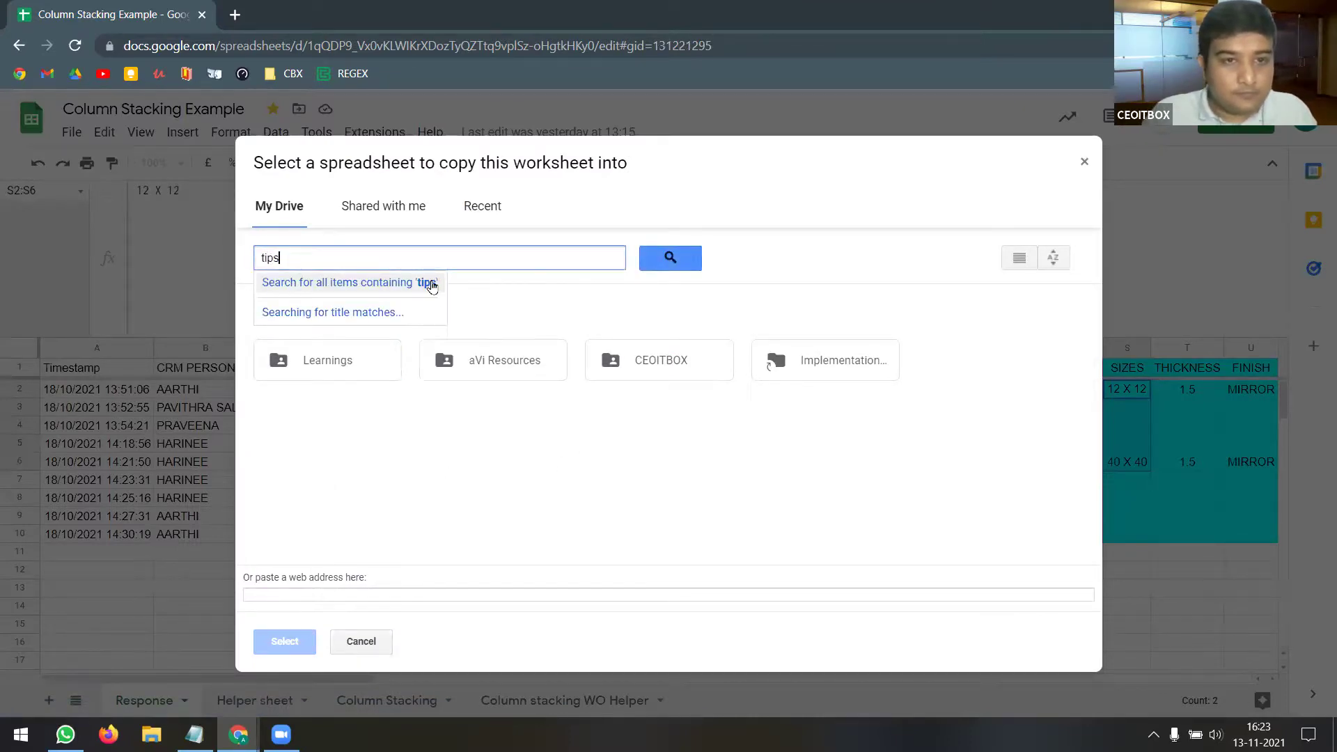
click(372, 304)
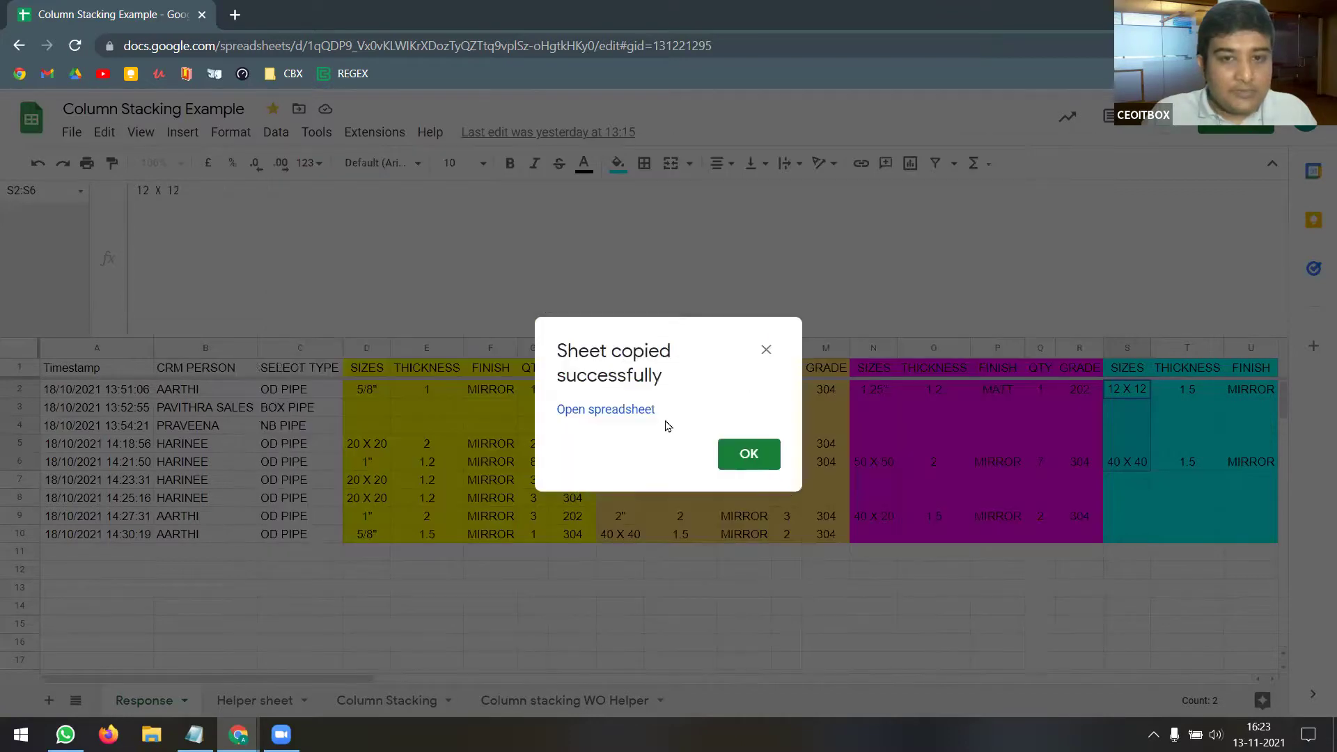
click(762, 455)
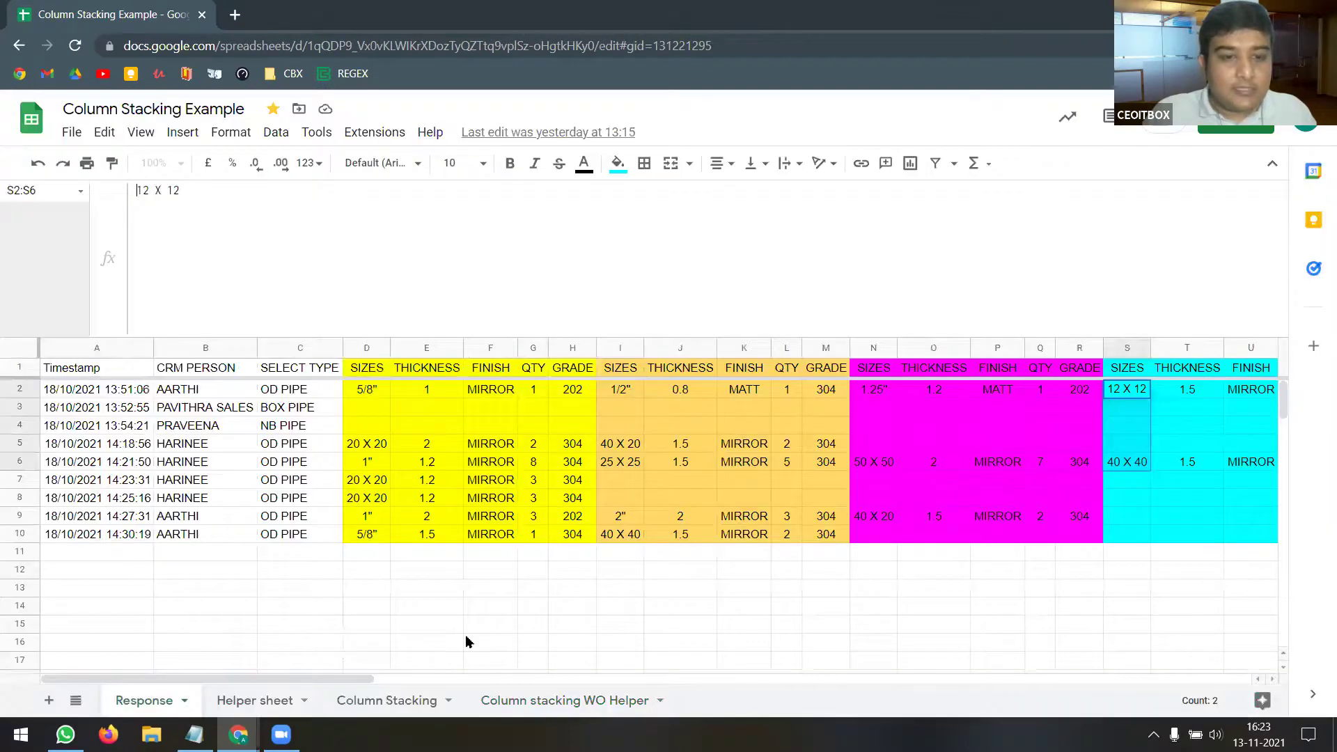
- Check the Column stacking WO Helper tab's options, then close the unrelated shipment planning window
click(581, 710)
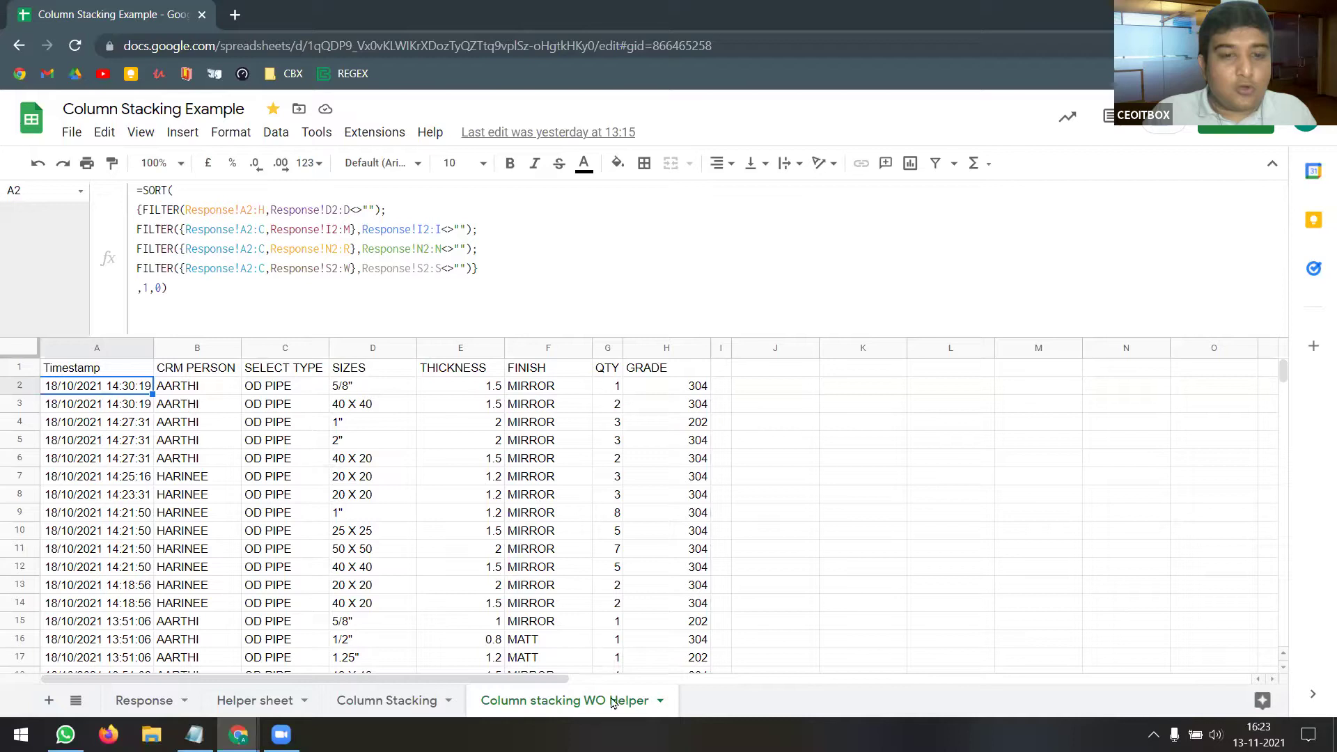
click(660, 701)
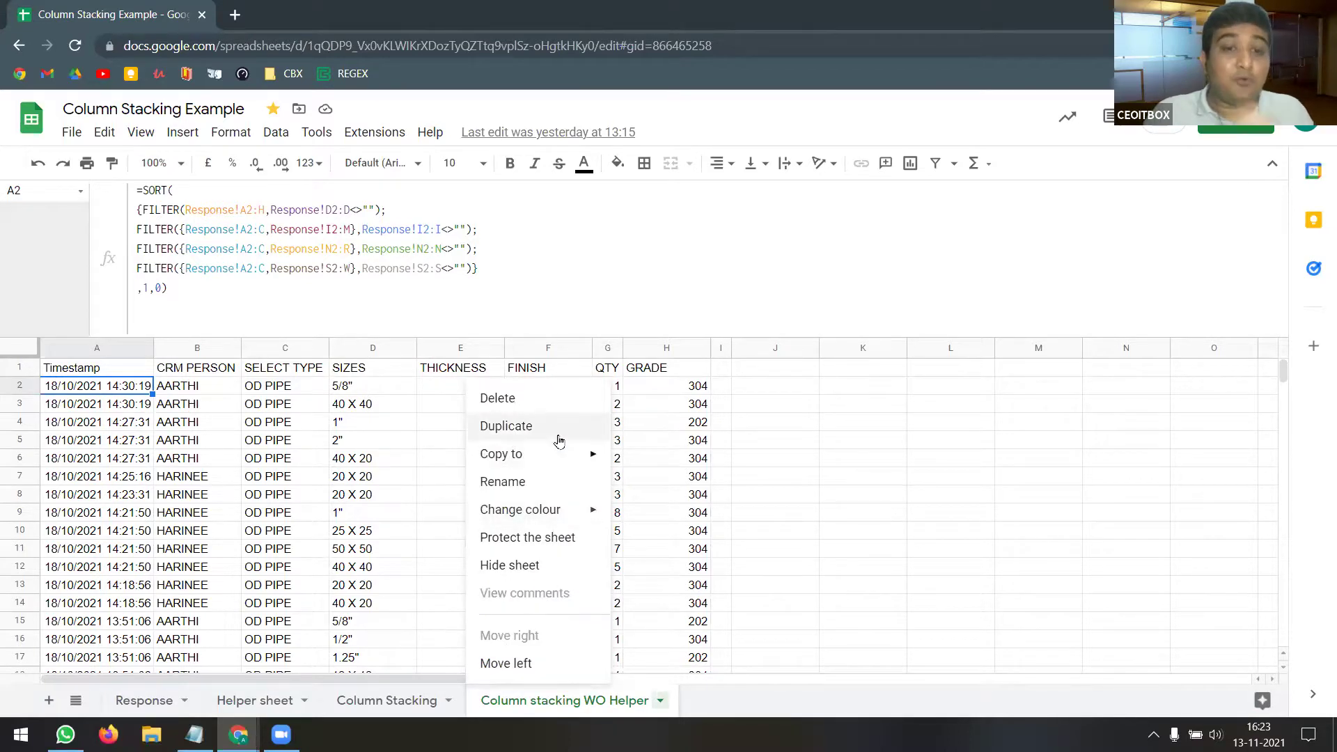
mouse_move(561, 453)
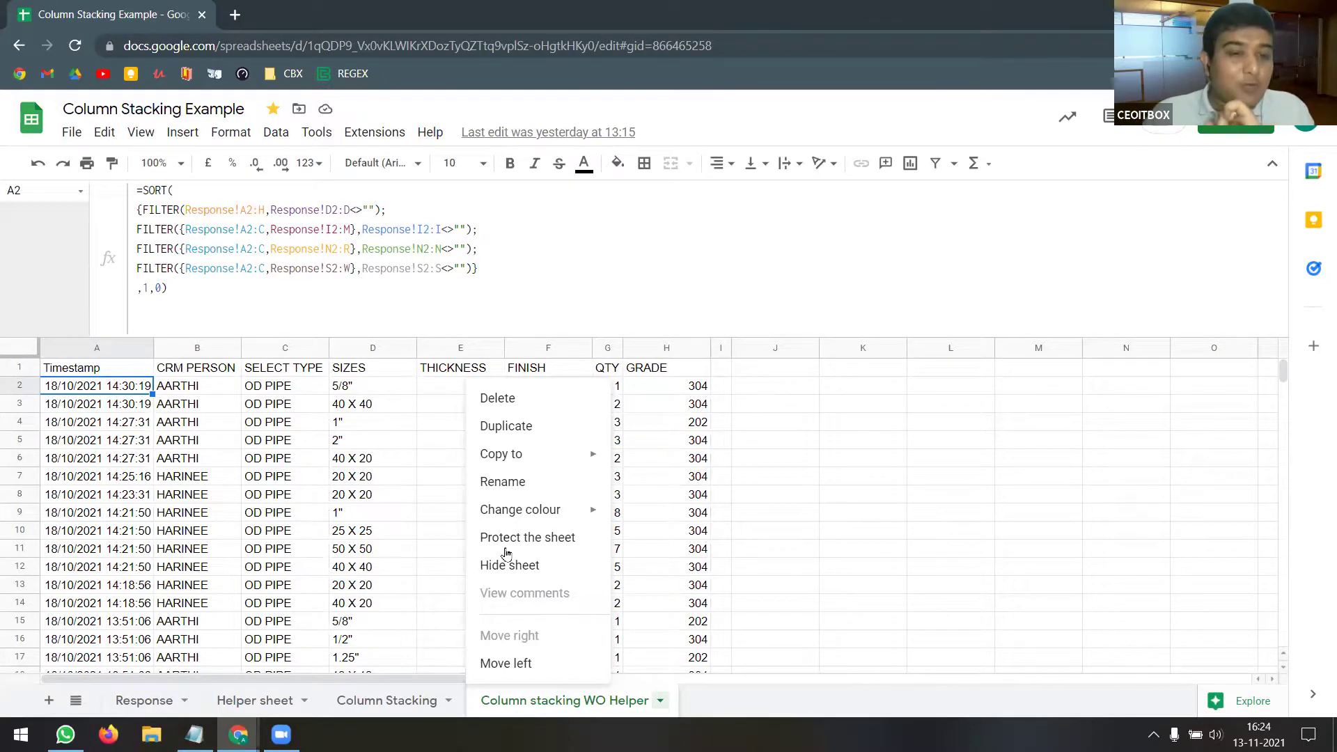
click(238, 734)
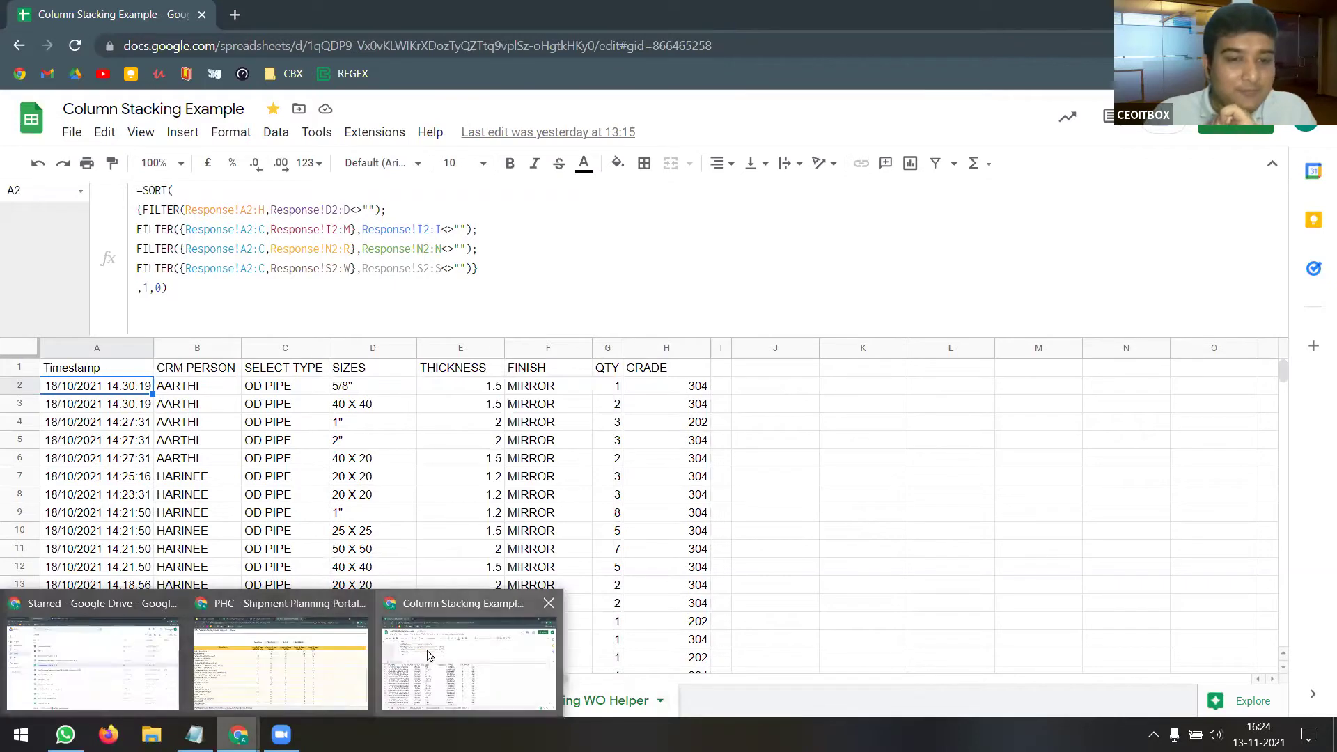
click(360, 603)
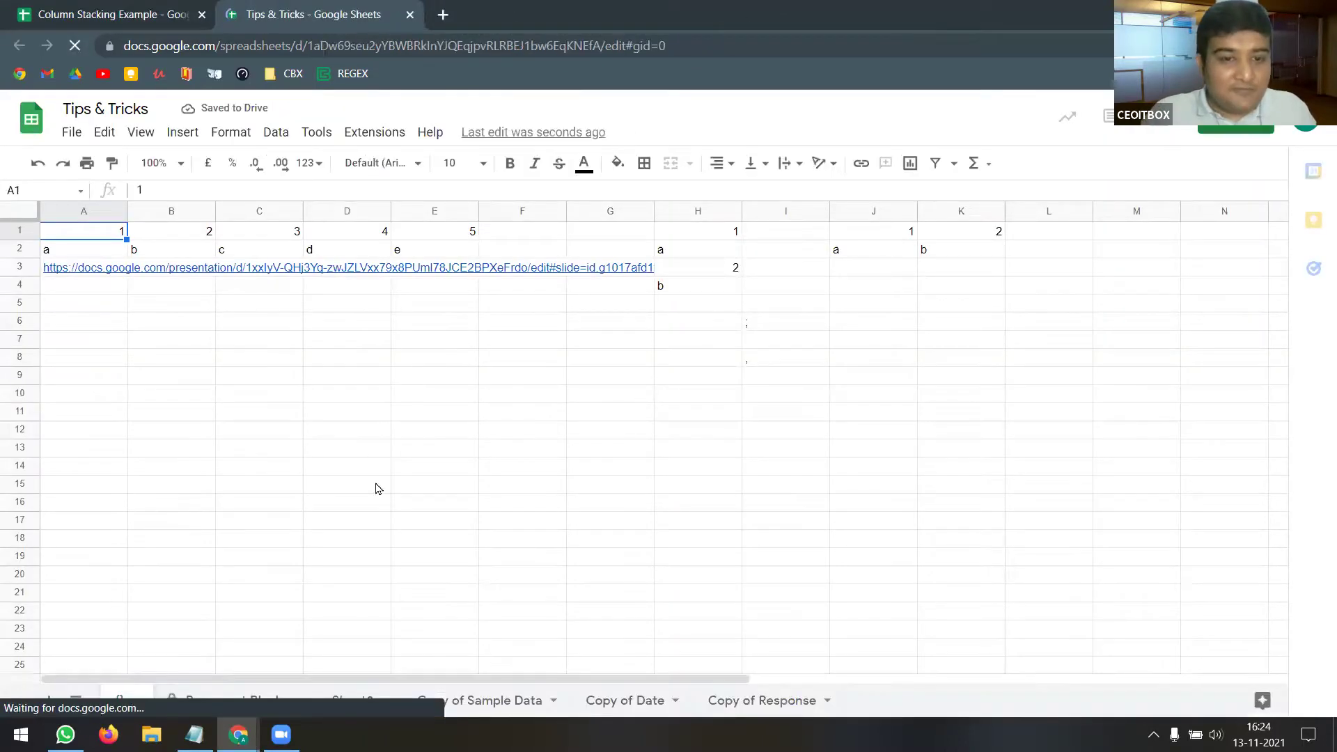
- View the copied Response sheet in Tips & Tricks, then return to the Column Stacking Example
click(749, 702)
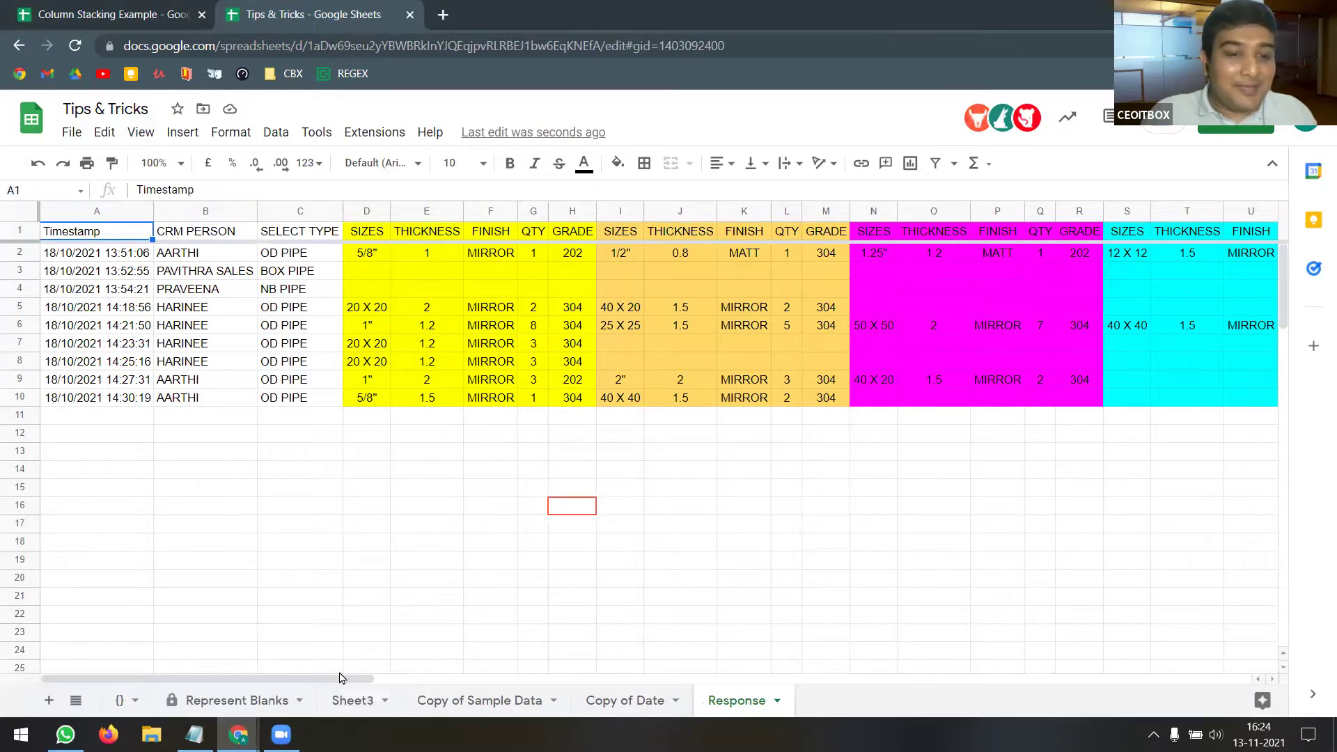
click(154, 13)
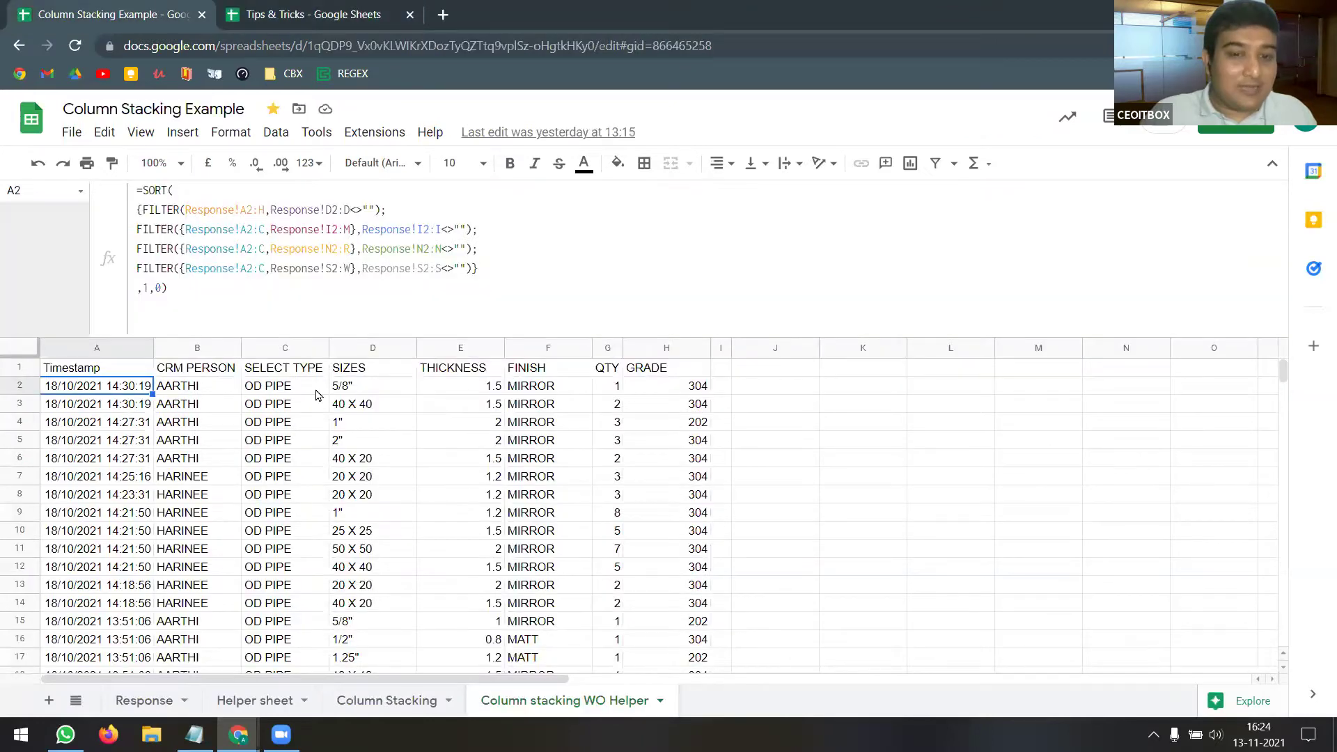
- Copy the WO Helper sheet to Tips & Tricks, open that spreadsheet and close the older duplicate tab
click(660, 702)
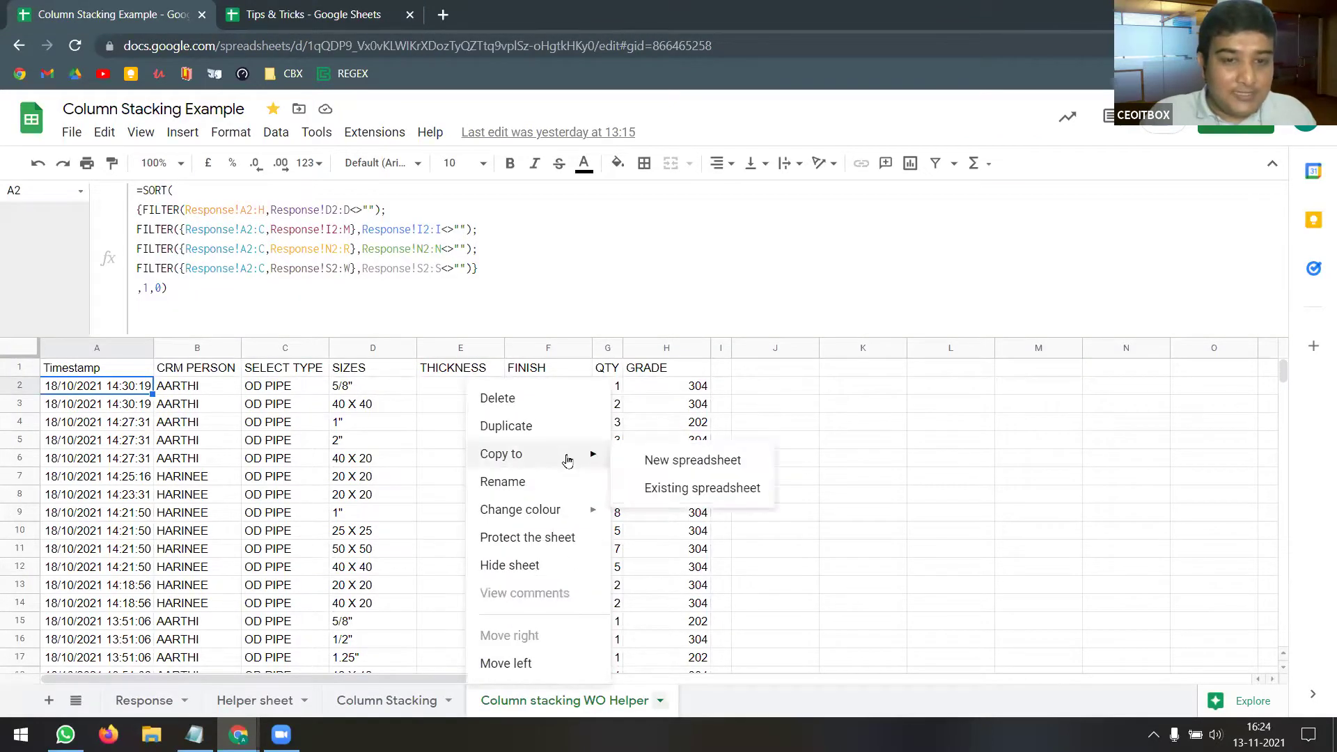
click(710, 489)
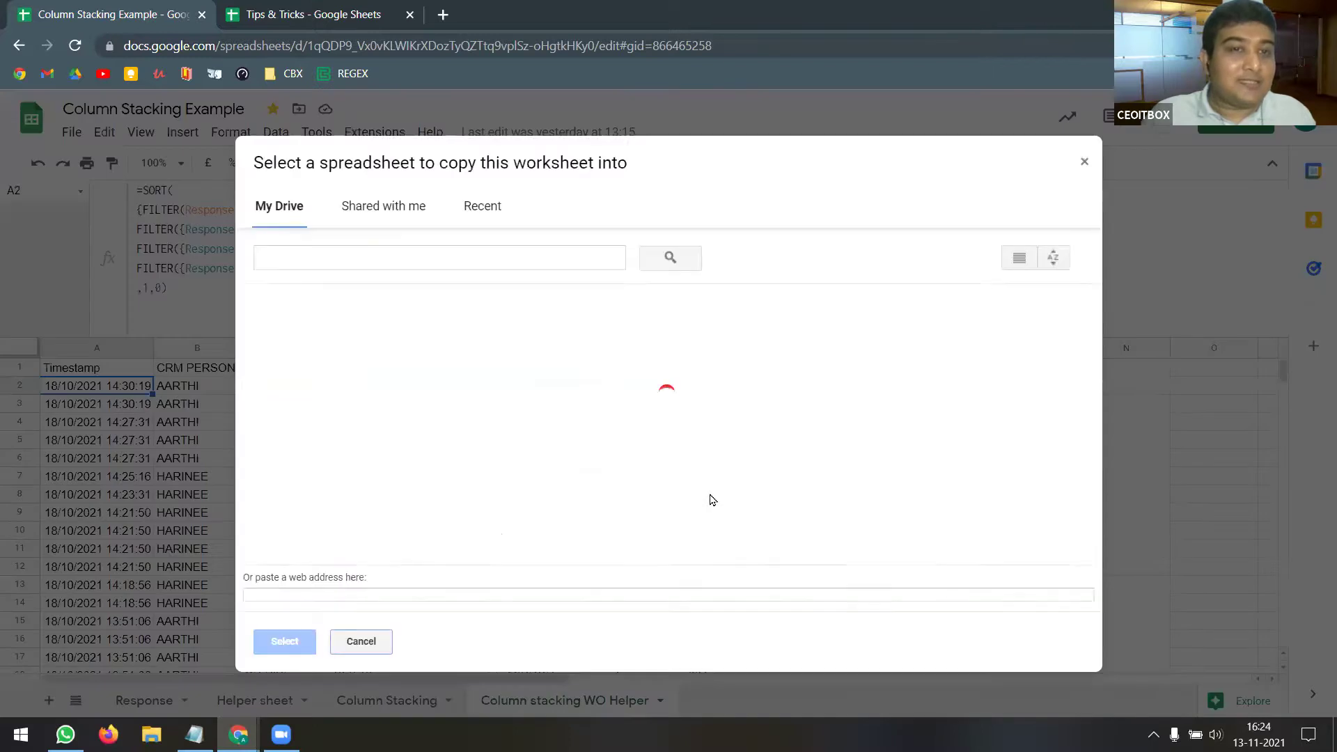
click(408, 259)
text(tips)
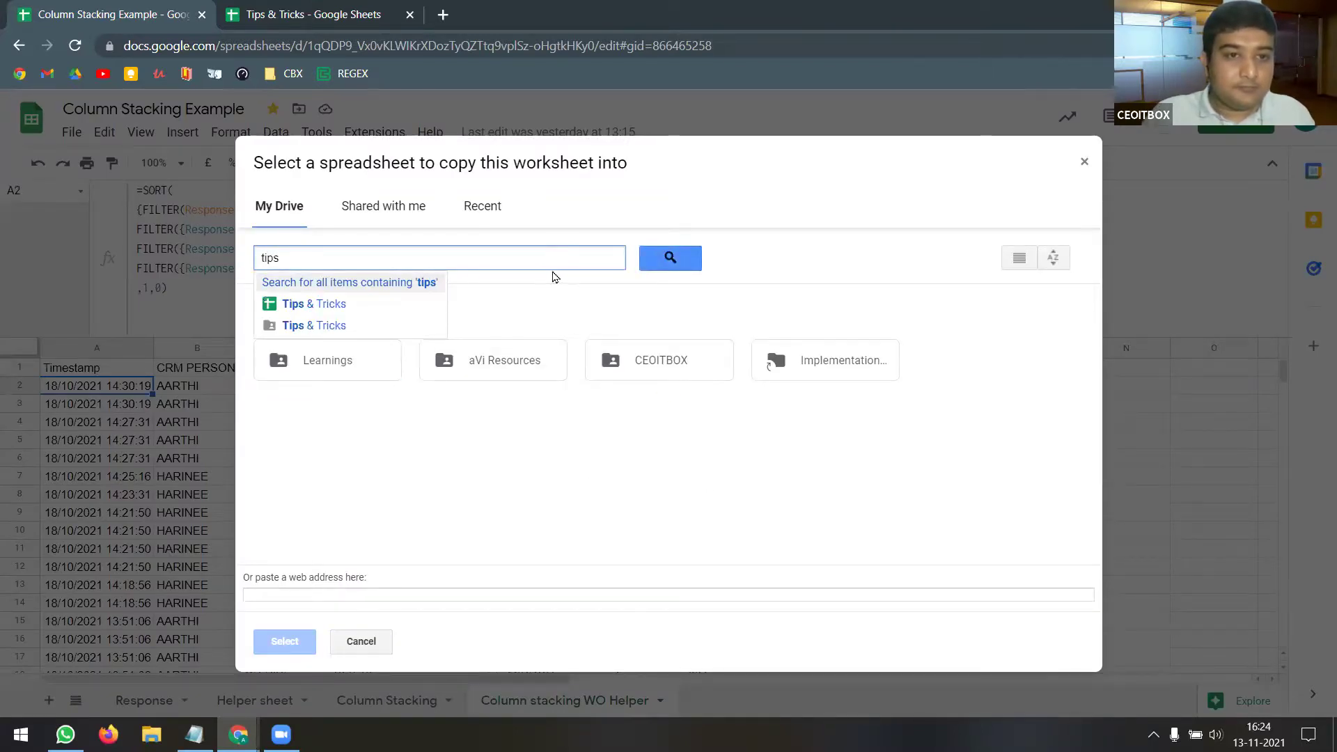
click(445, 304)
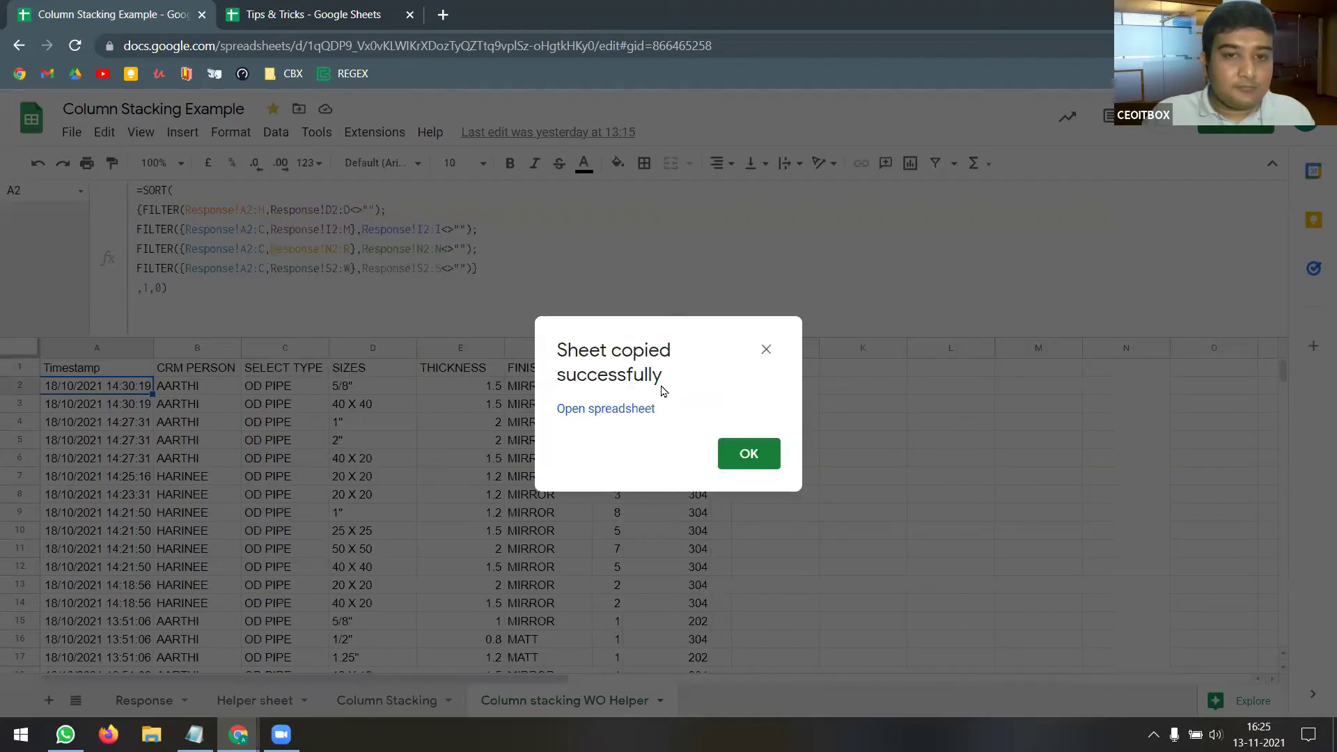
click(638, 409)
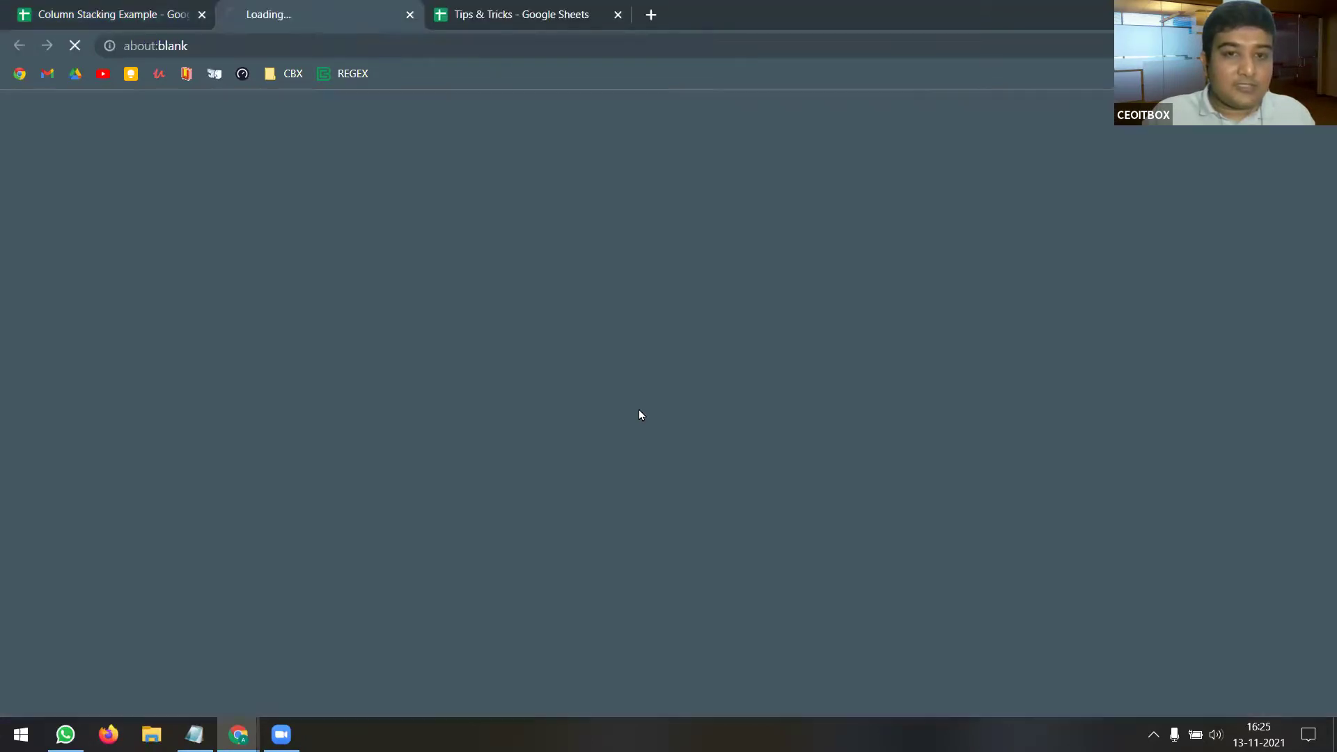
click(617, 15)
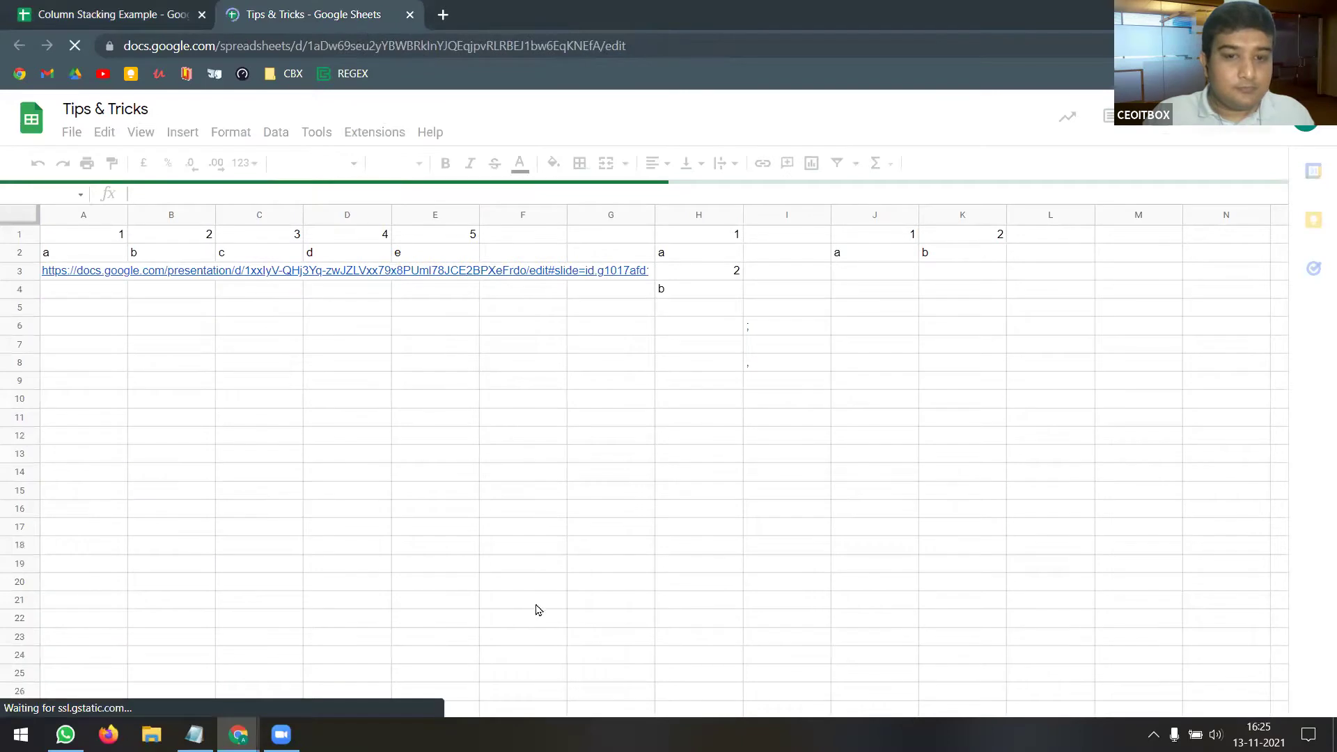
- Show the Copy of Column stacking WO Helper's A2 formula in full, then switch to the presentation
click(850, 703)
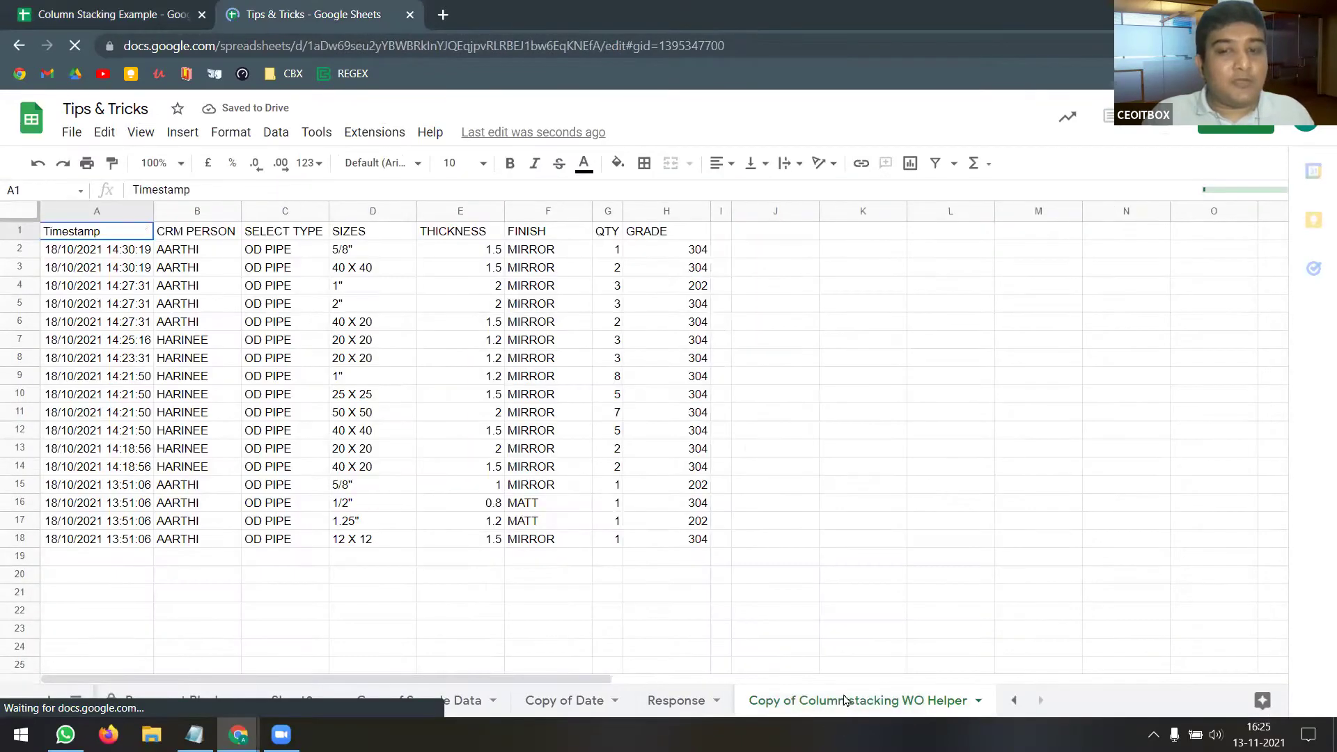
click(98, 252)
drag(228, 202, 229, 237)
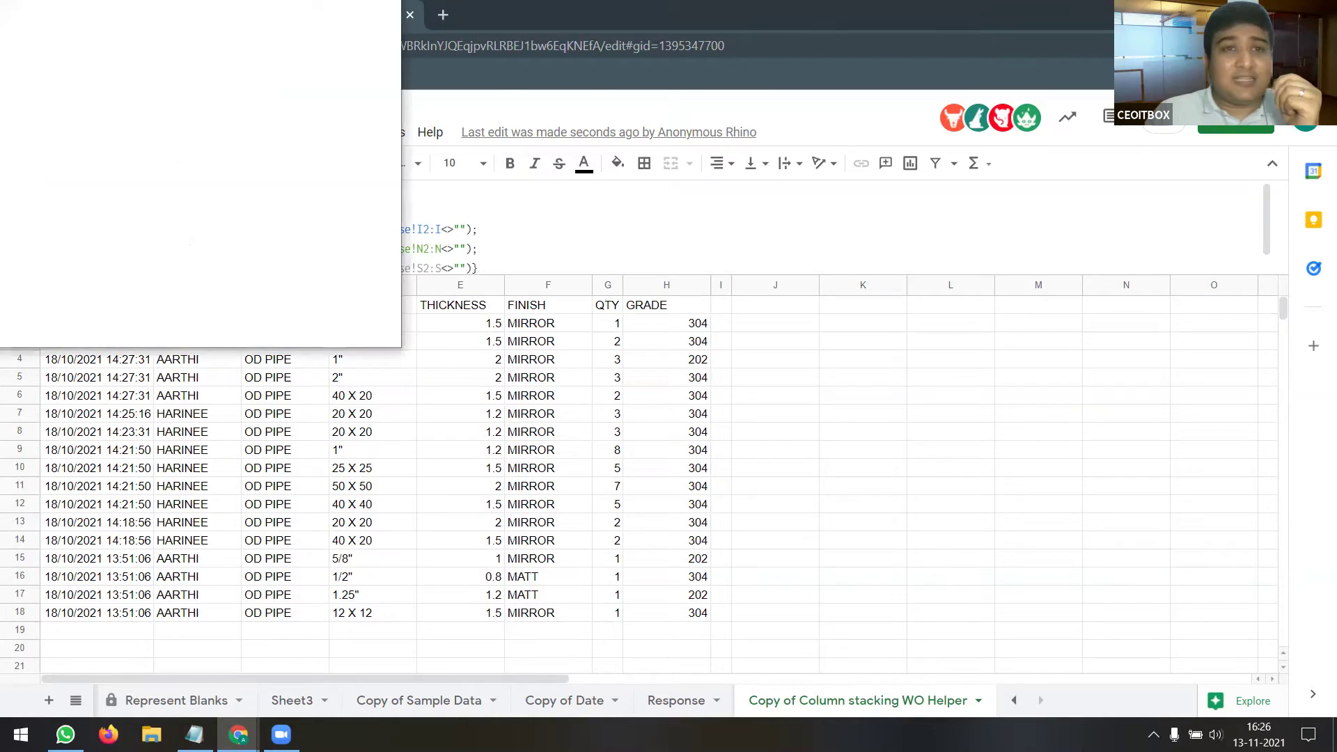
click(600, 22)
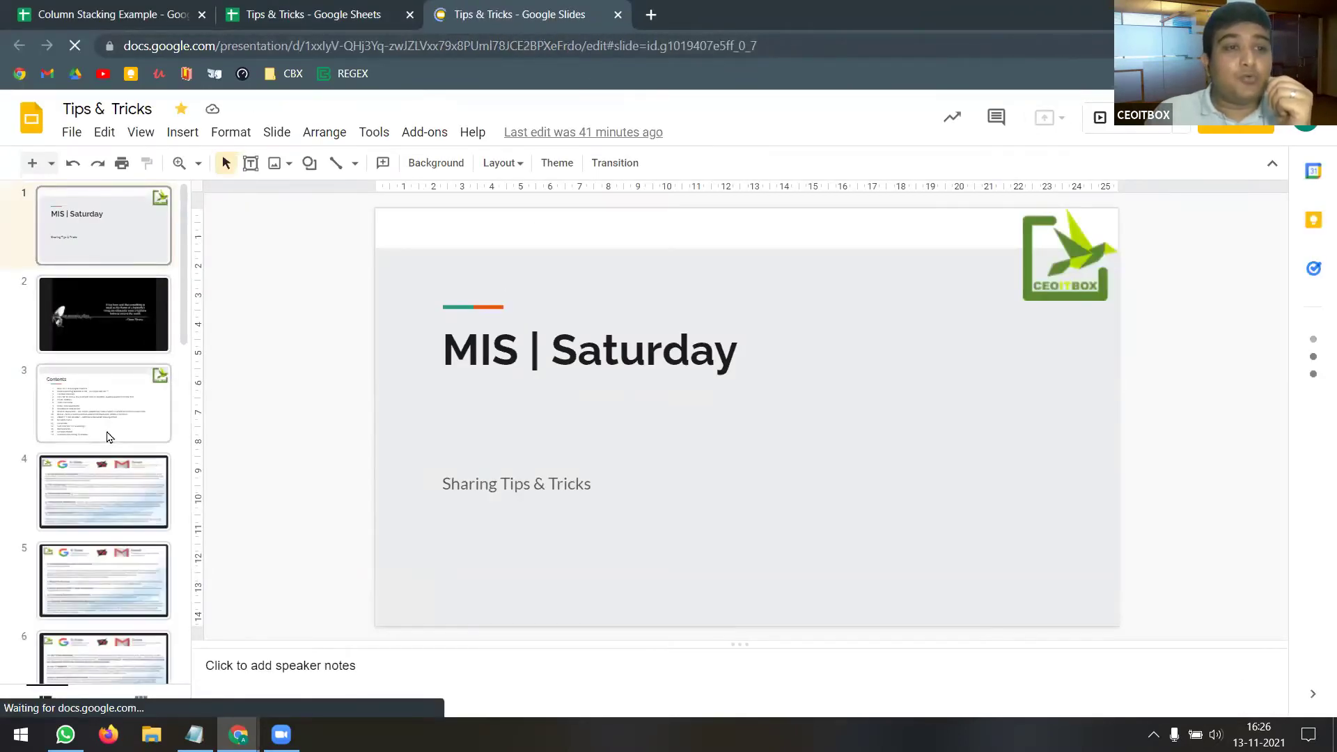
- Go to slide 8, DME Course Content, and follow its itbx.in/dmeprog title link
scroll(110, 436, down, 2)
scroll(109, 437, down, 7)
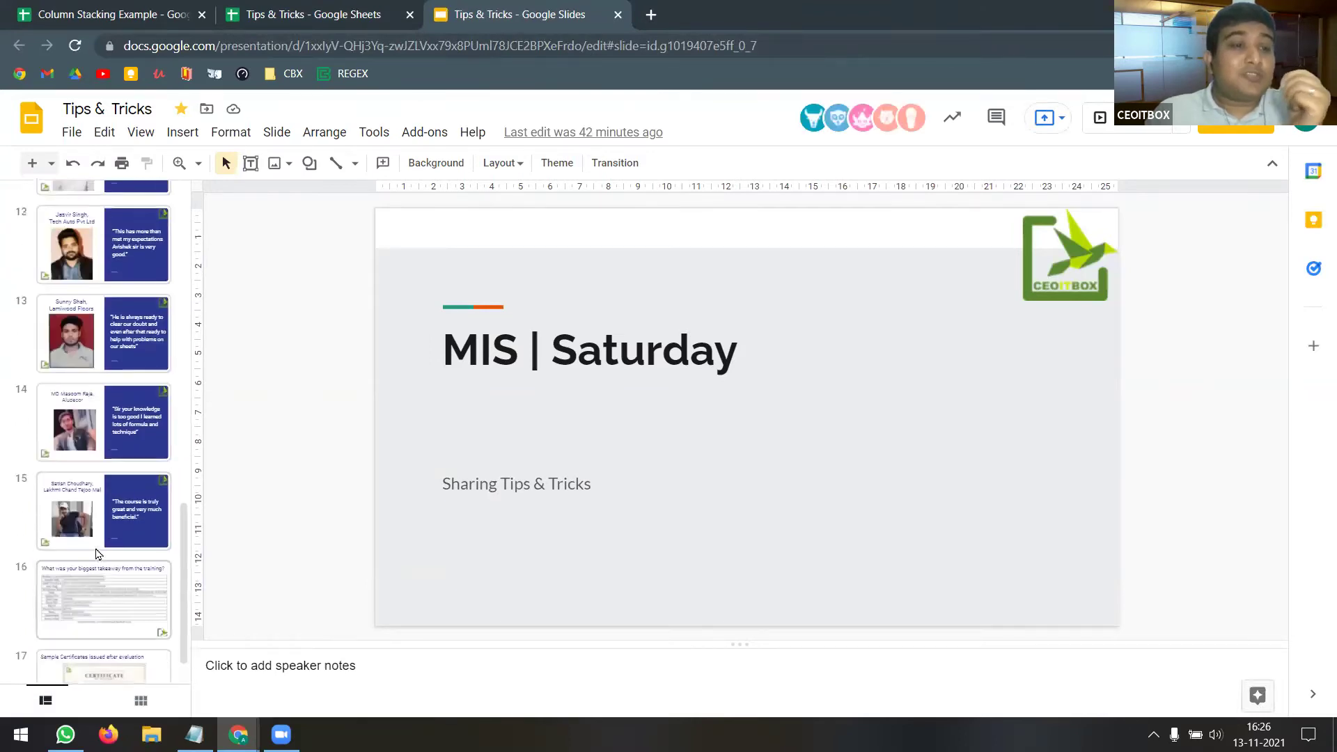
scroll(101, 519, up, 1)
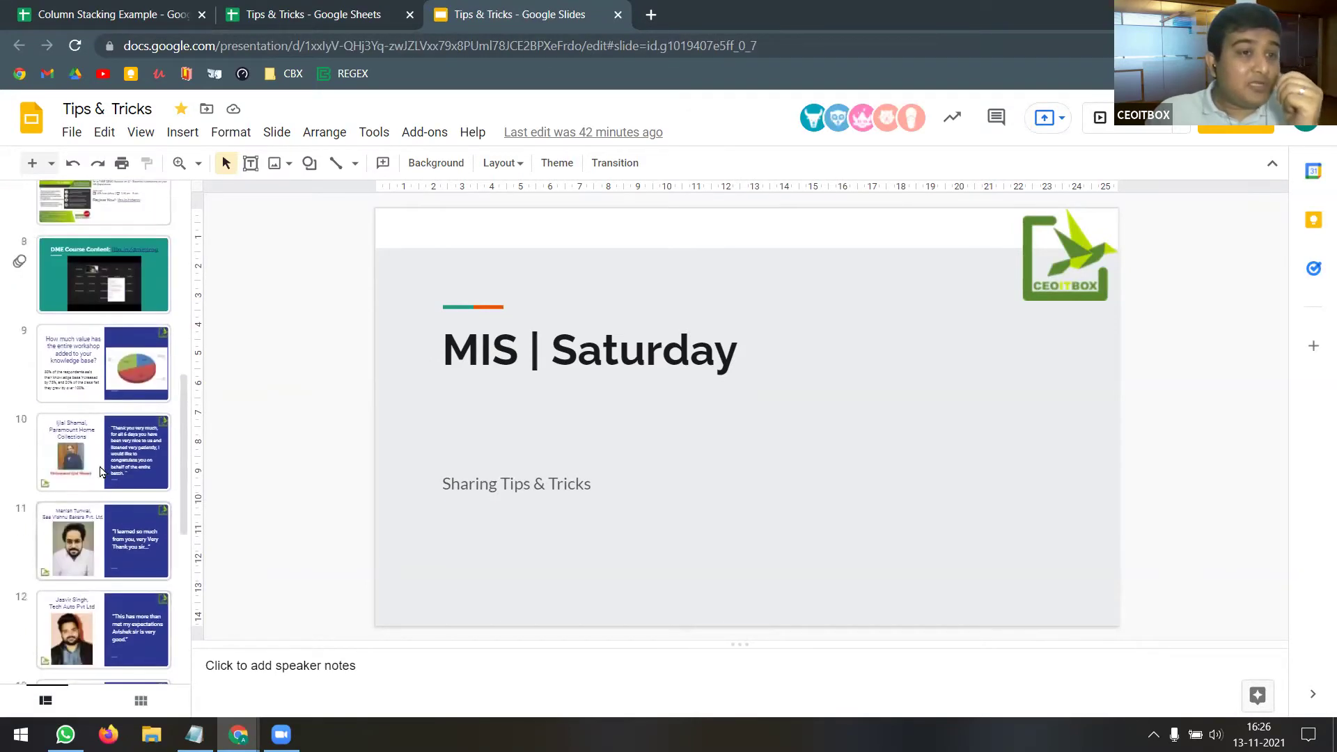
click(160, 273)
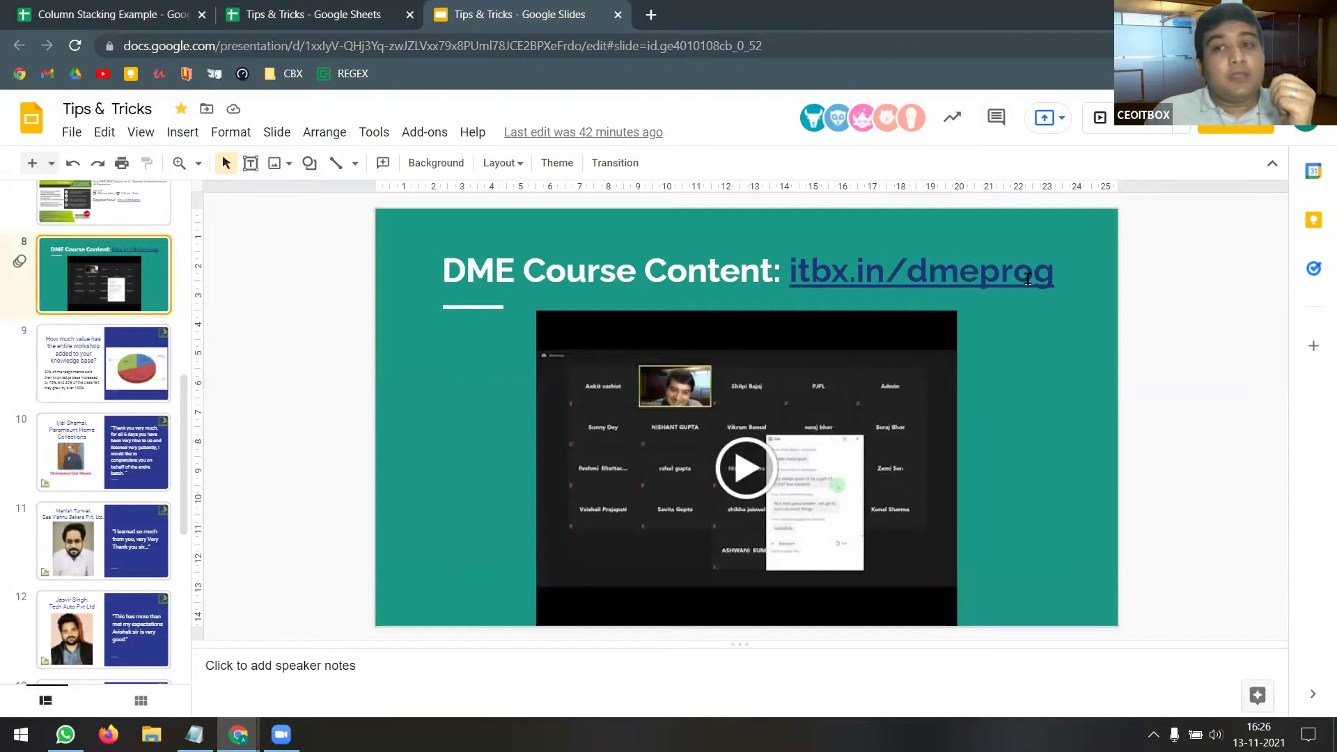
click(1027, 275)
click(925, 308)
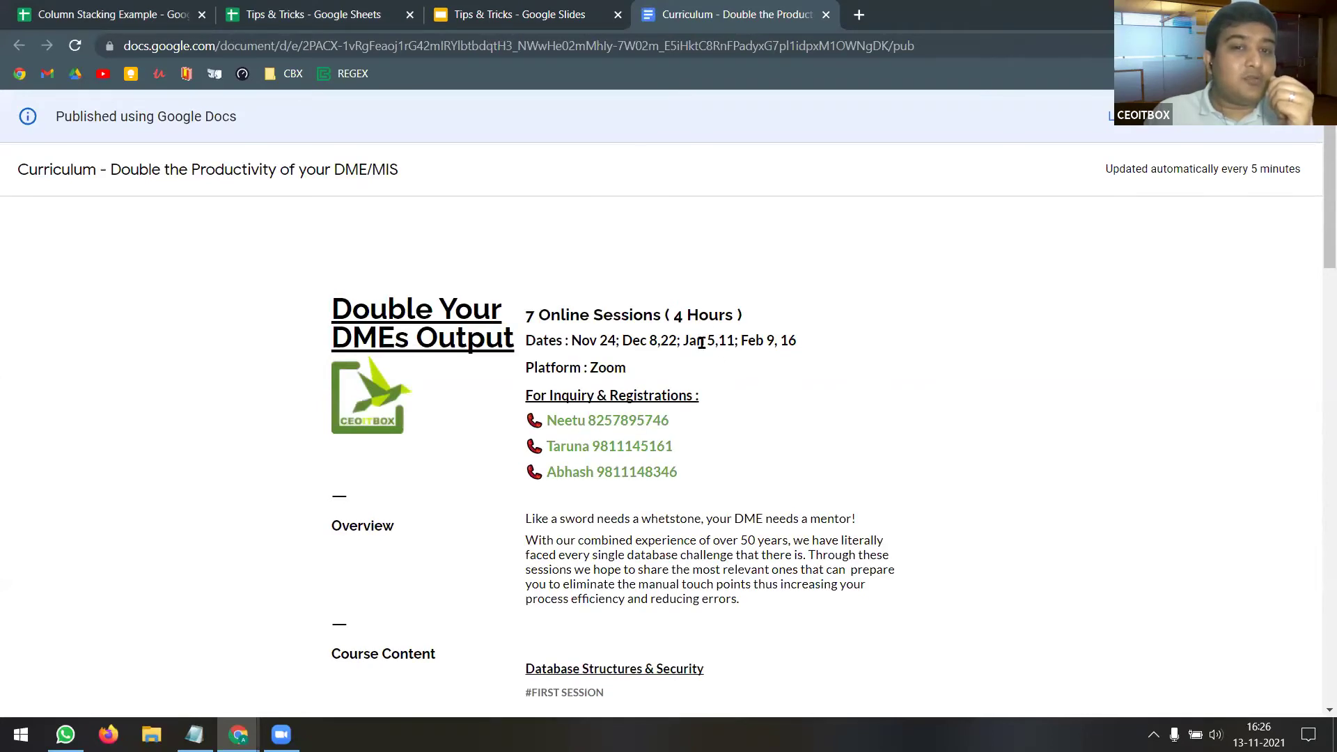
- Scroll the published Double Your DMEs Output curriculum and highlight its session count and dates
scroll(824, 361, down, 1)
scroll(823, 361, down, 1)
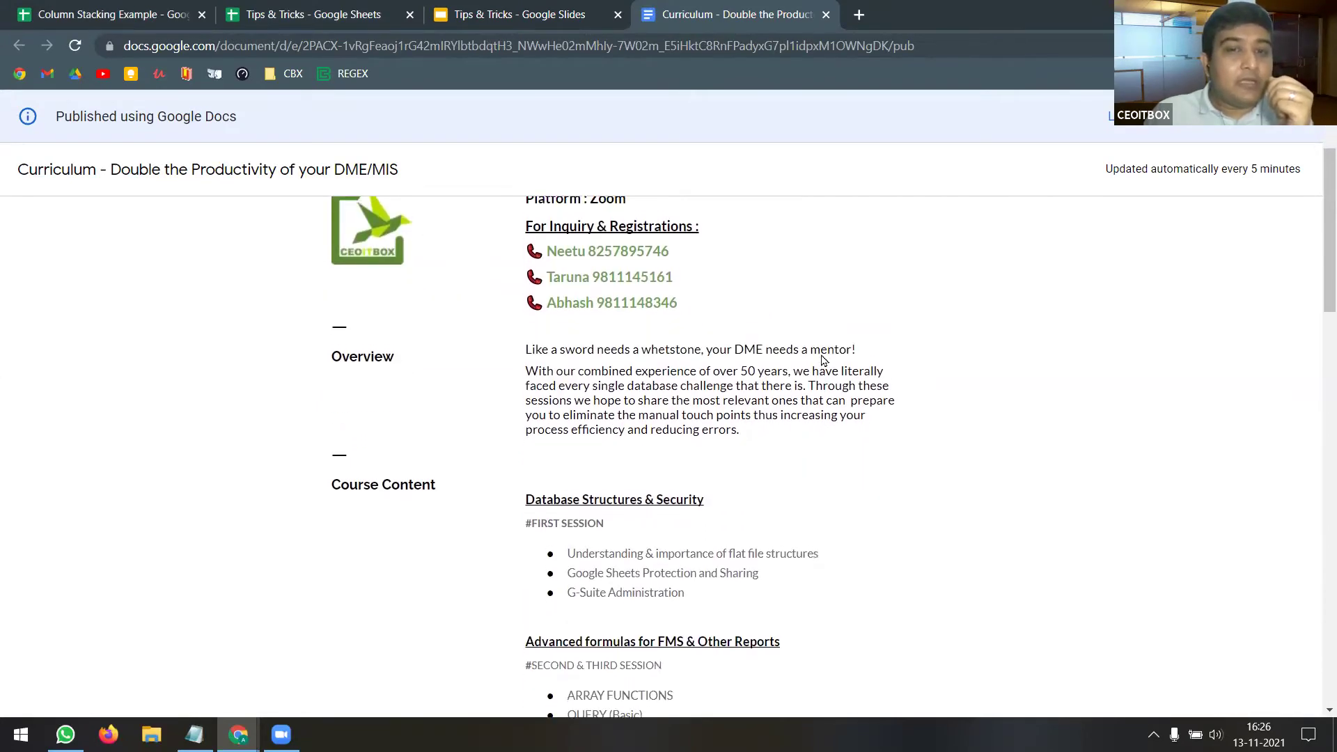
scroll(819, 351, up, 2)
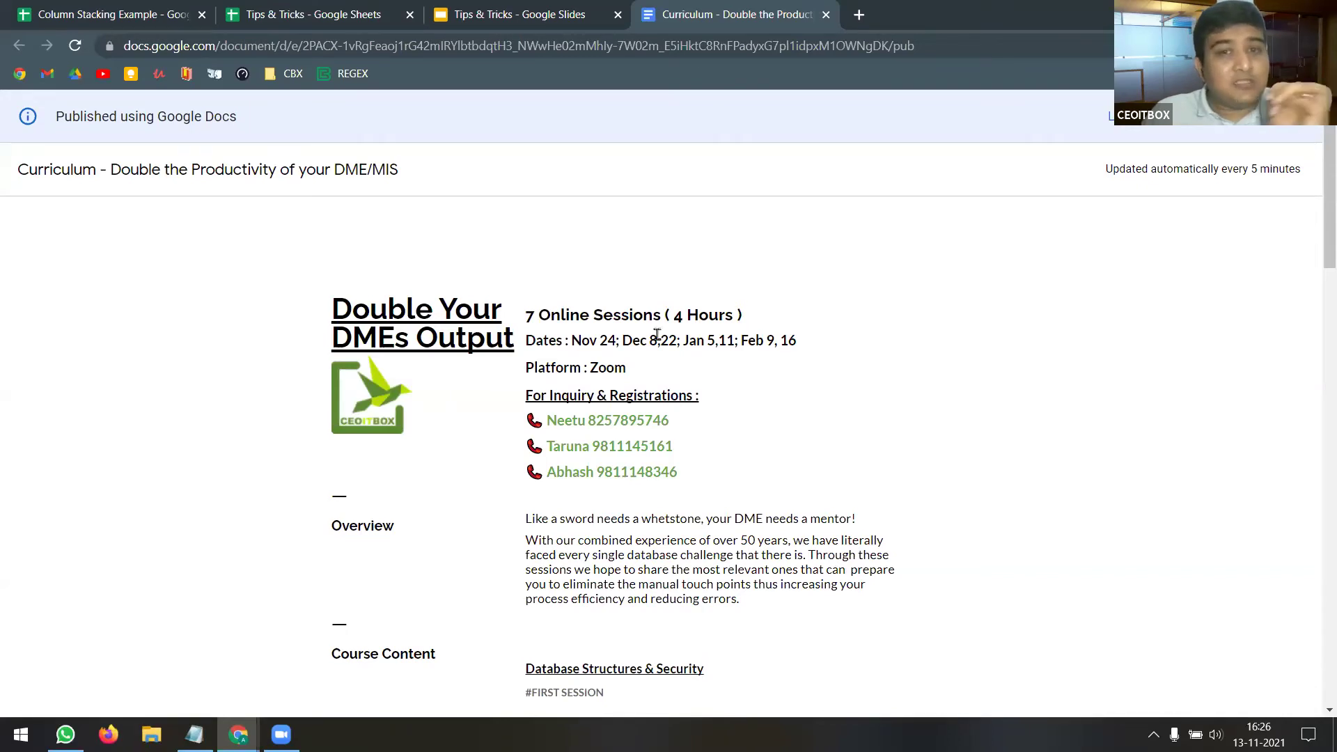
drag(527, 315, 787, 332)
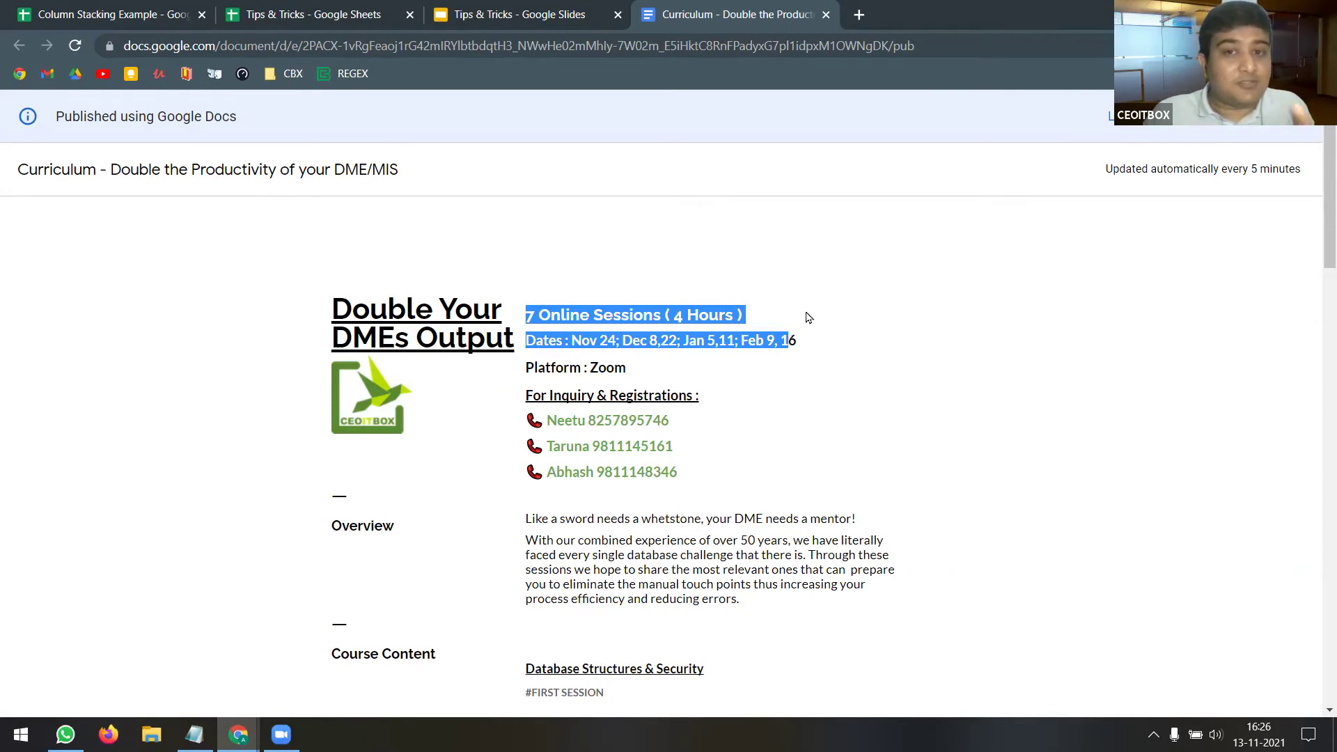
click(820, 336)
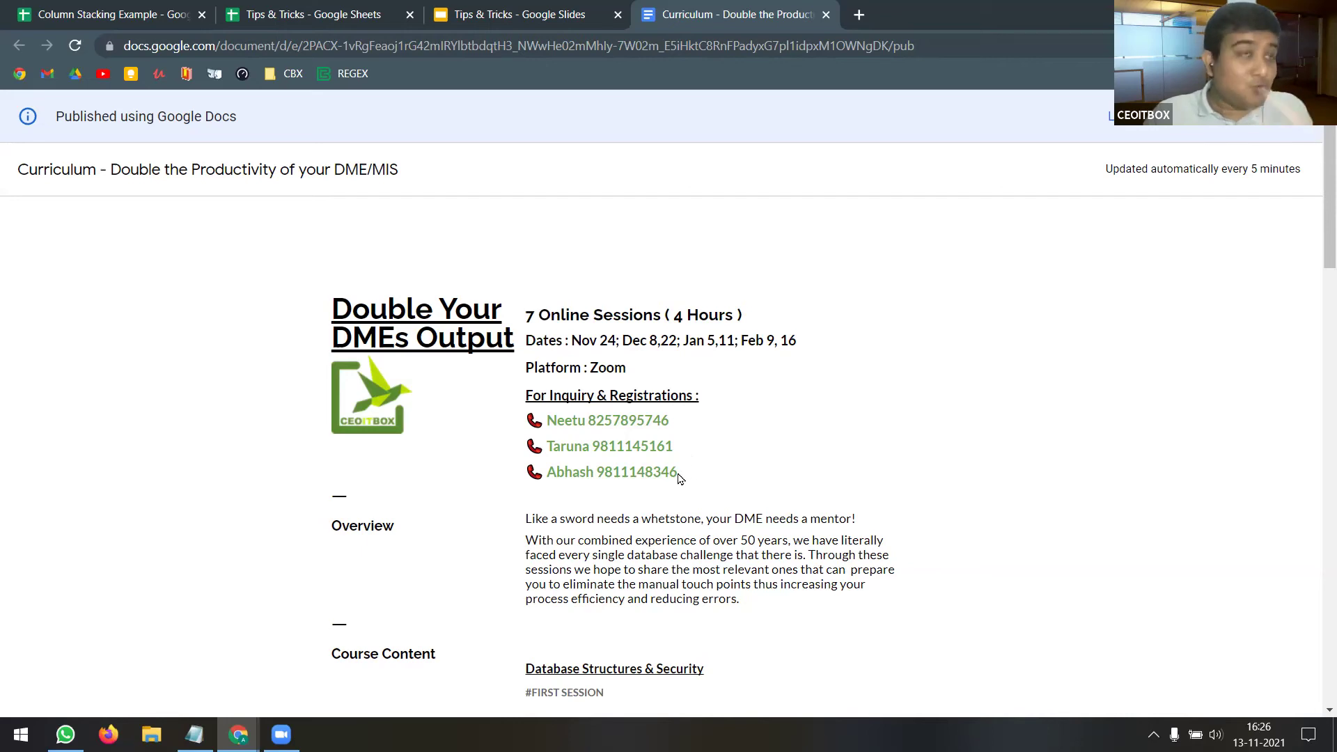
- Highlight the three inquiry contact lines, then close the Curriculum tab to return to slide 8
drag(679, 478, 531, 439)
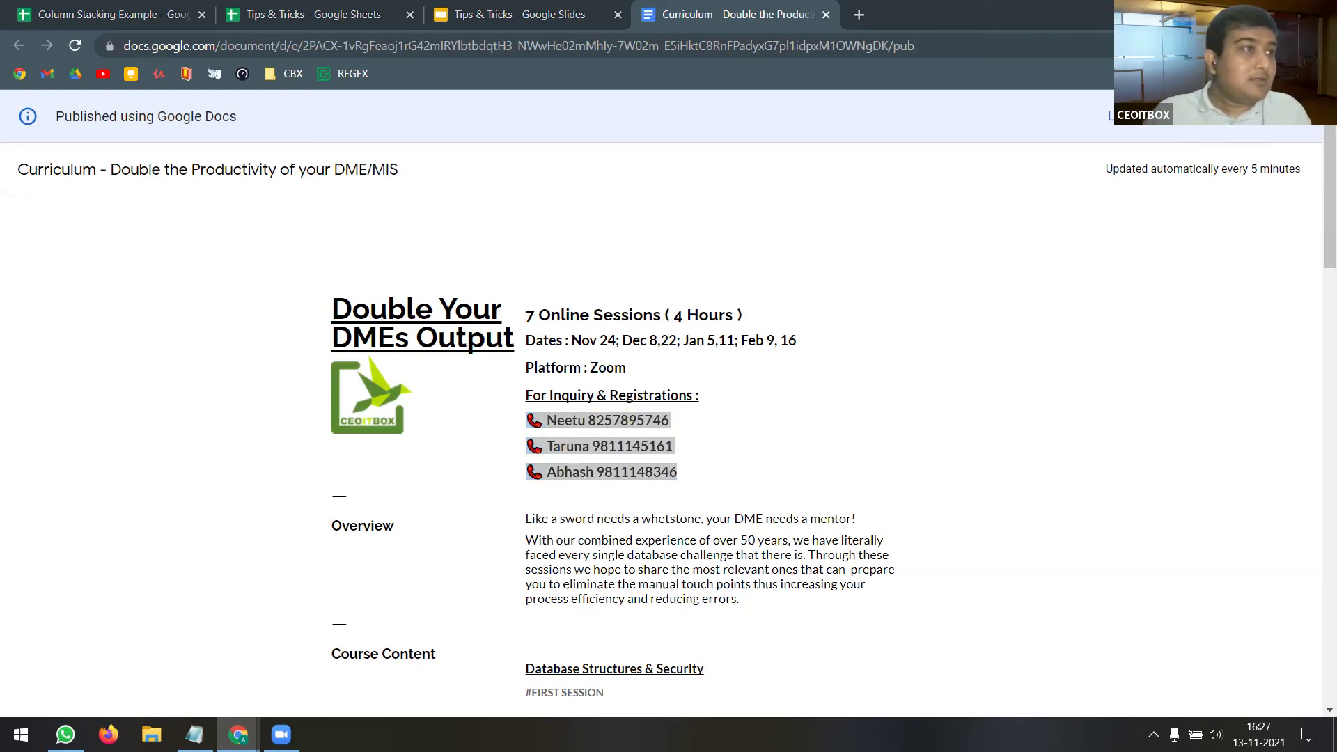
scroll(874, 348, down, 3)
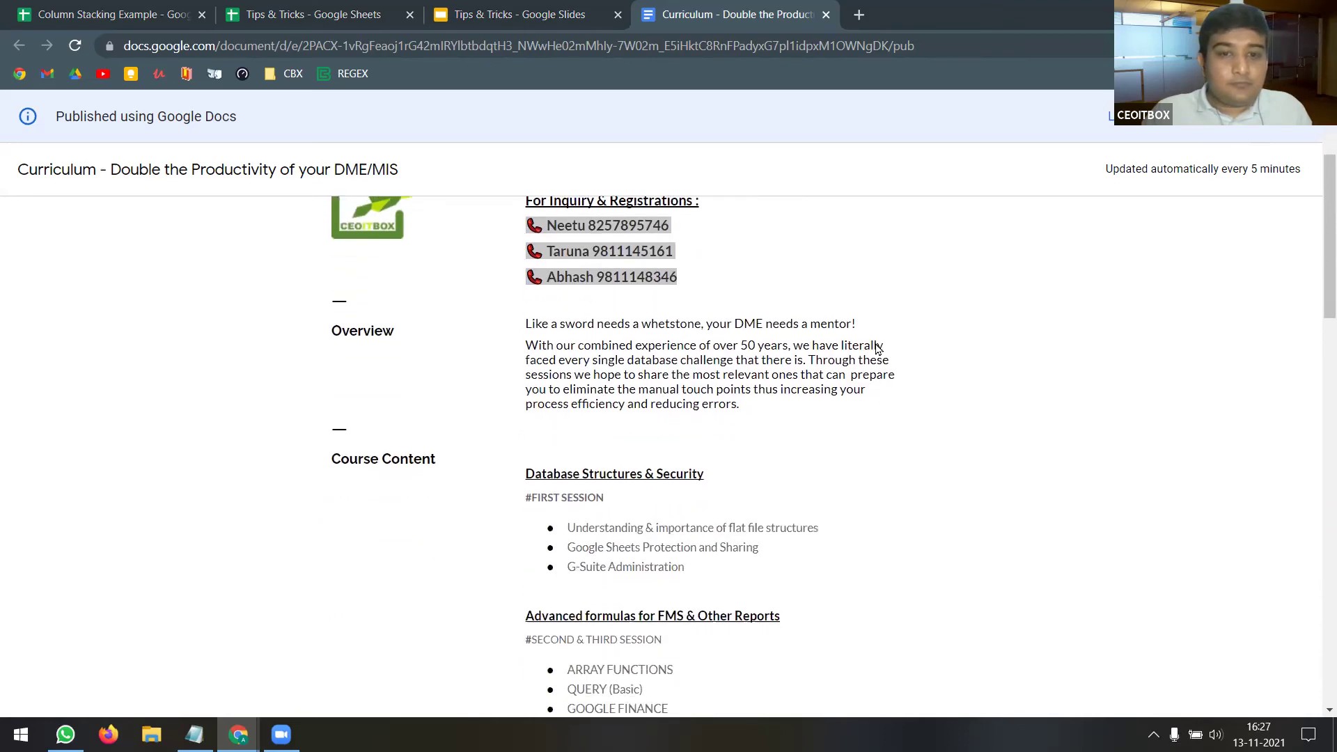
scroll(876, 348, up, 3)
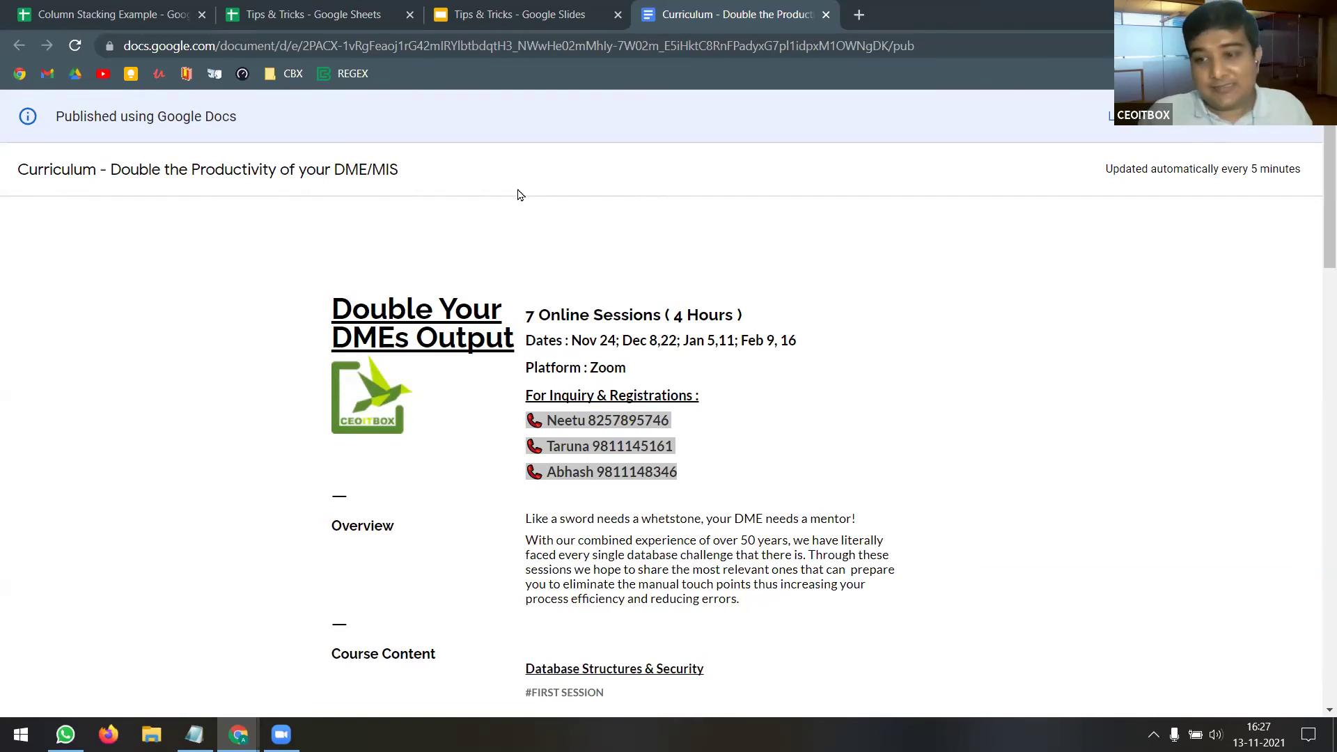
click(825, 18)
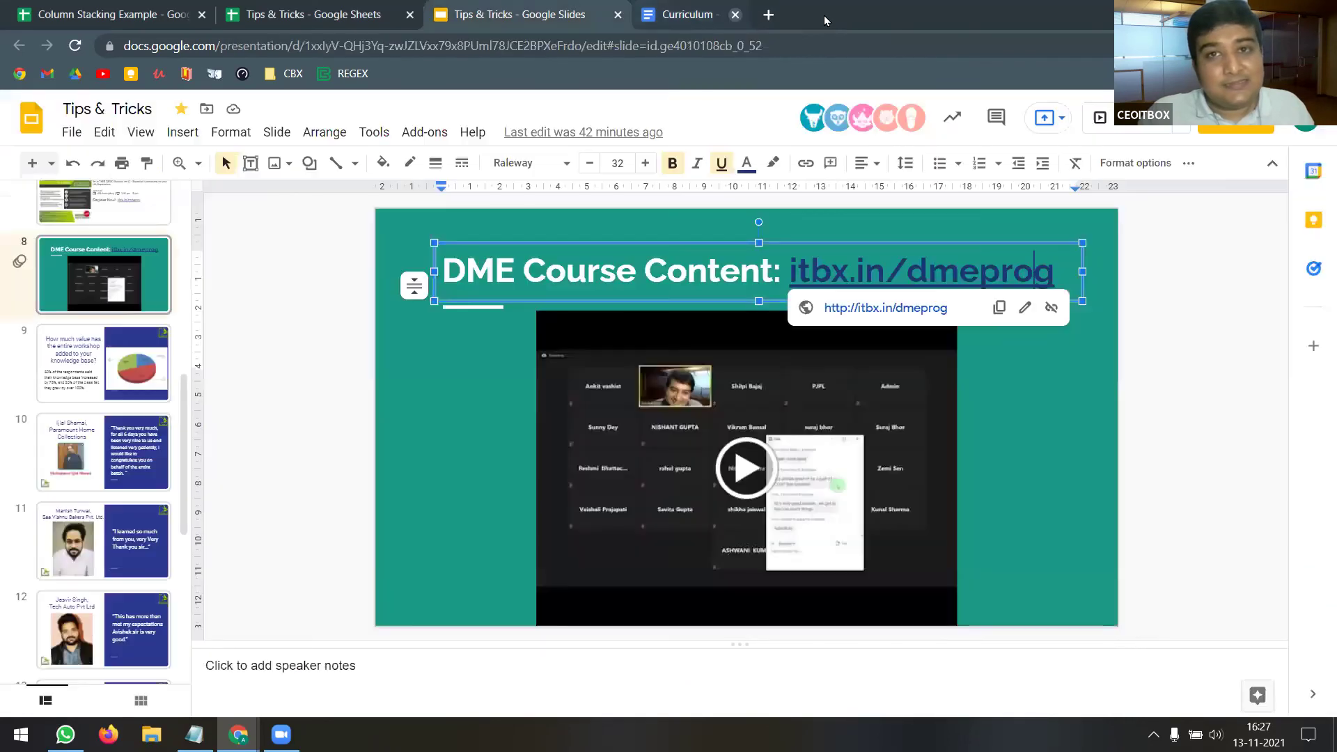